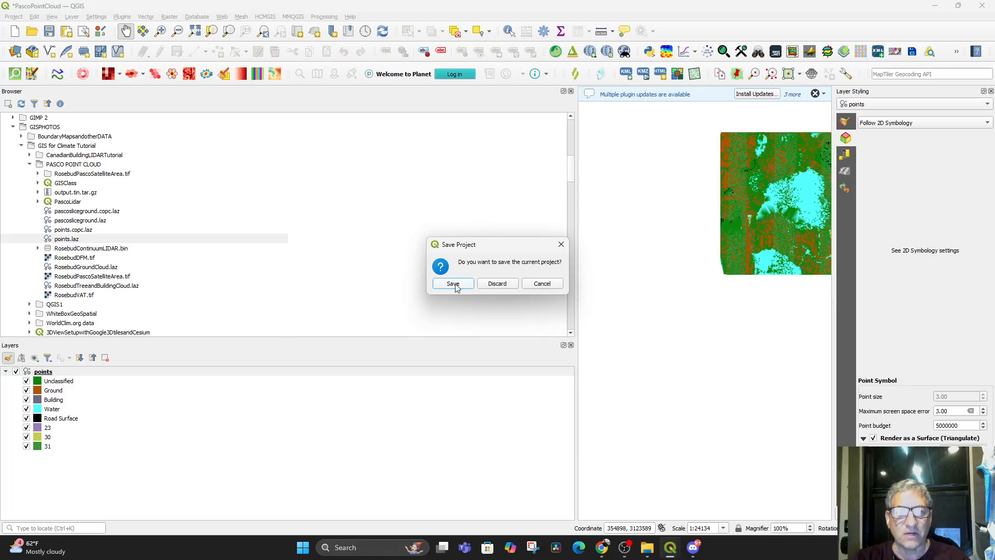
Discard the current project's unsaved changes and narrow the Browser and Layers panels to enlarge the map canvas
left_click(496, 284)
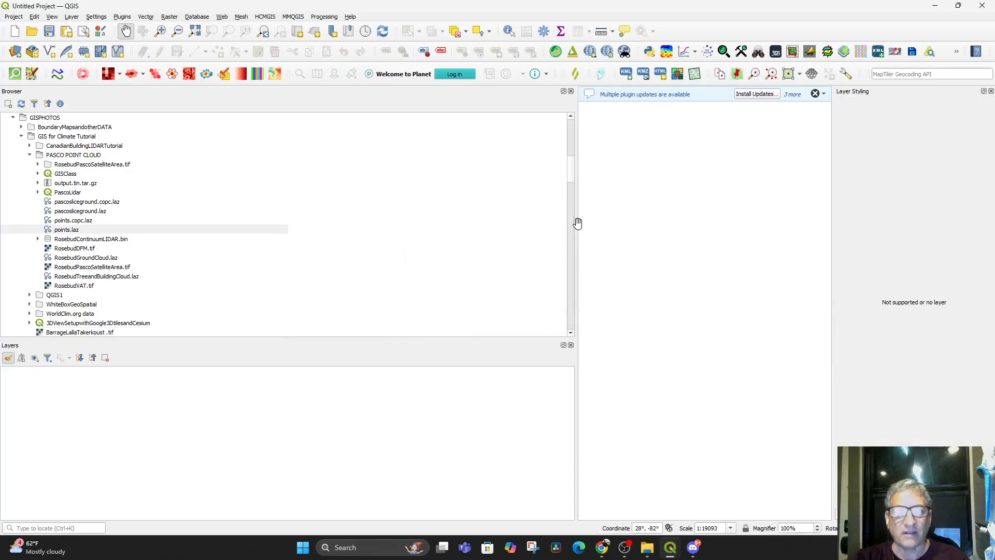
left_click_drag(572, 222, 152, 210)
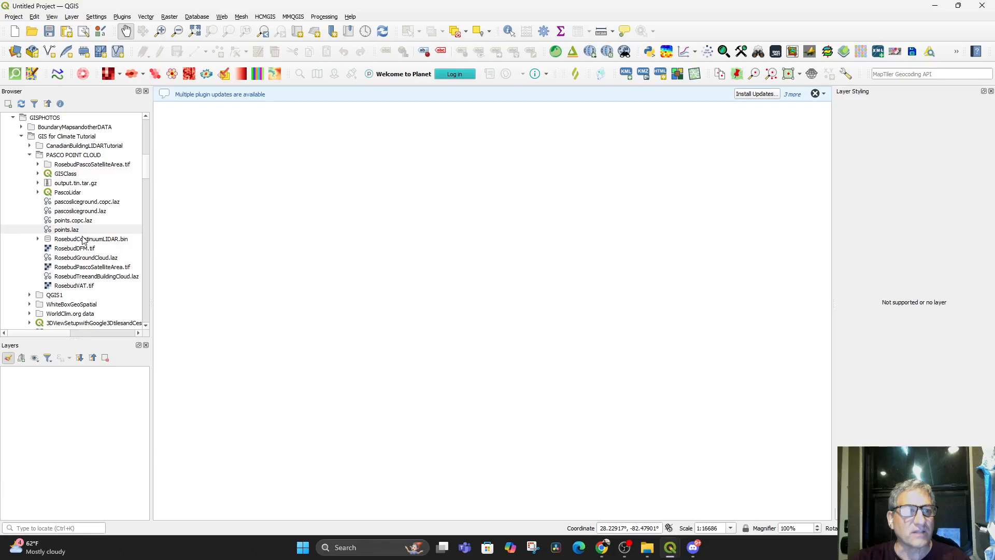
Add points.laz from the PASCO POINT CLOUD folder to the map
left_click(66, 233)
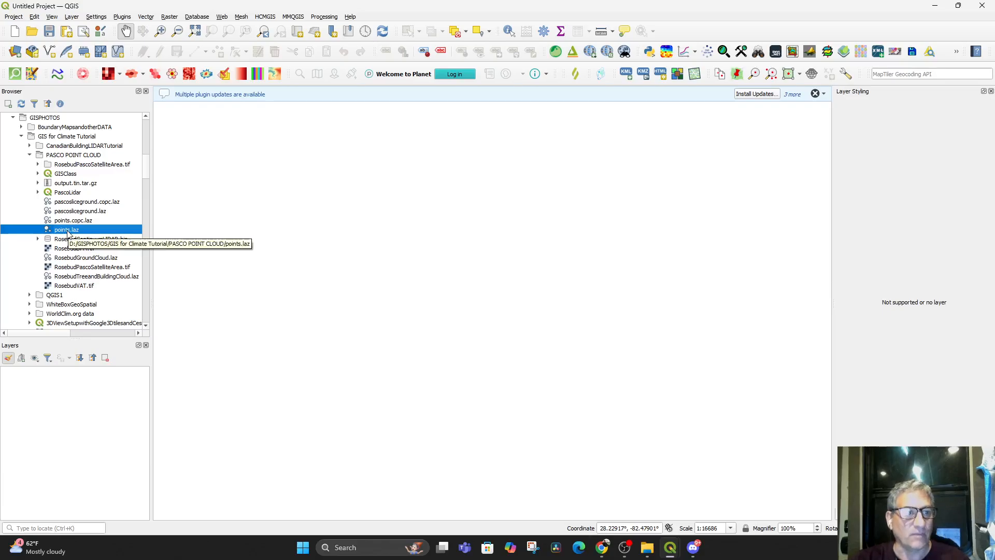
left_click(21, 137)
left_click(21, 137)
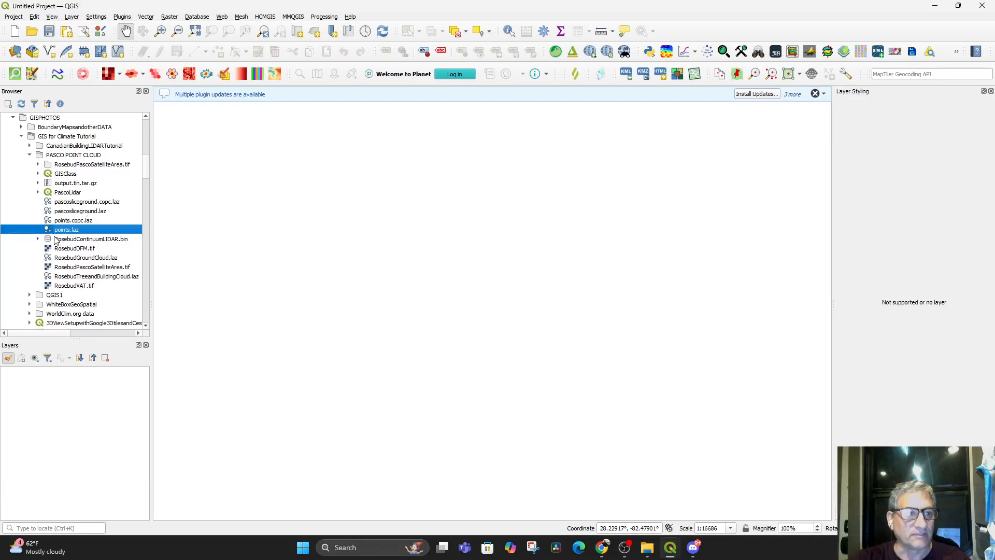
left_click_drag(59, 230, 394, 285)
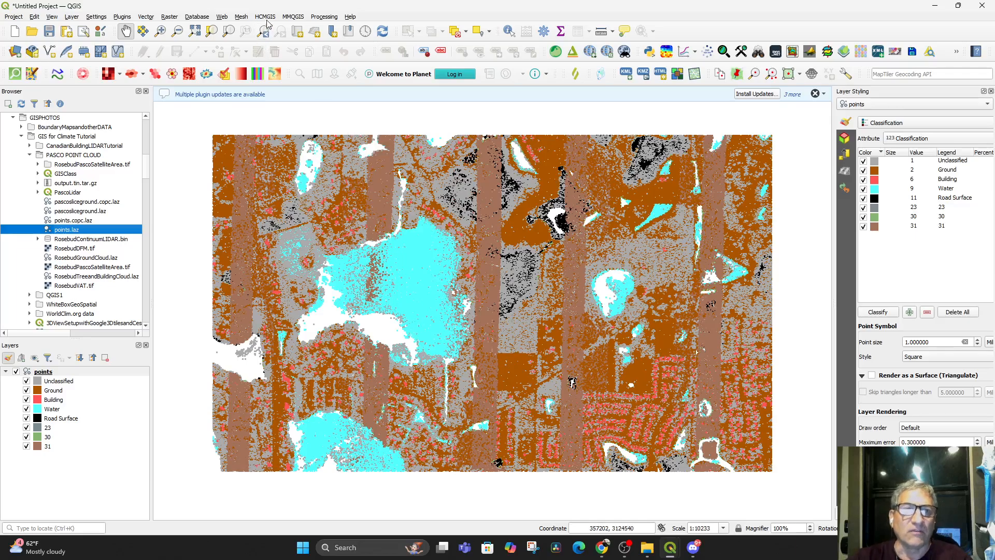
Add the Google Hybrid basemap from QuickMapServices beneath the point cloud
left_click(241, 17)
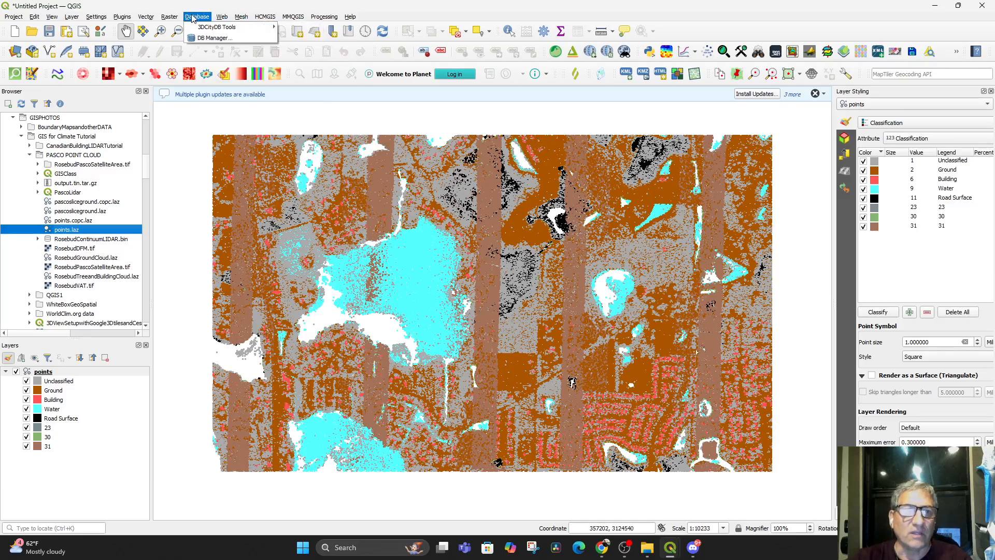
mouse_move(321, 19)
mouse_move(248, 21)
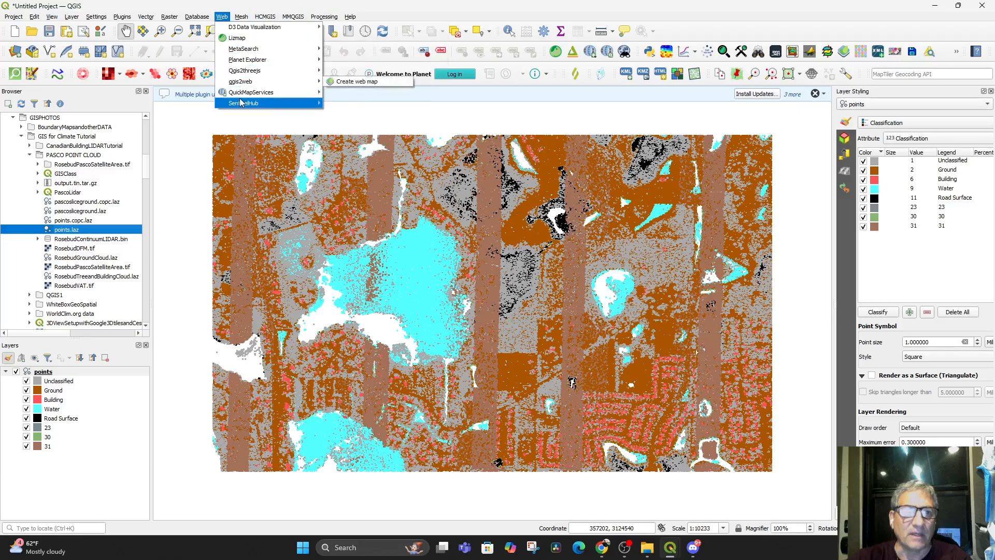
mouse_move(260, 93)
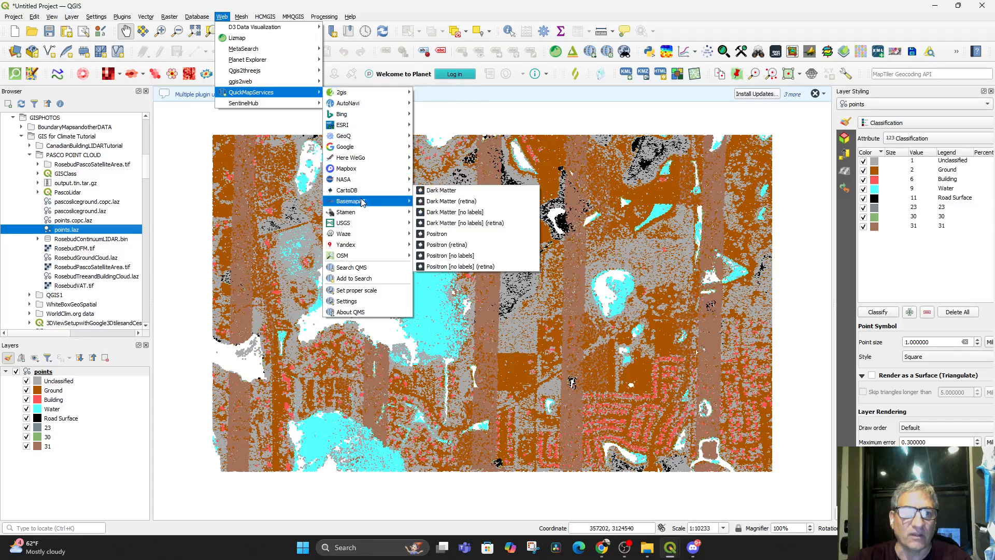
mouse_move(365, 148)
left_click(460, 151)
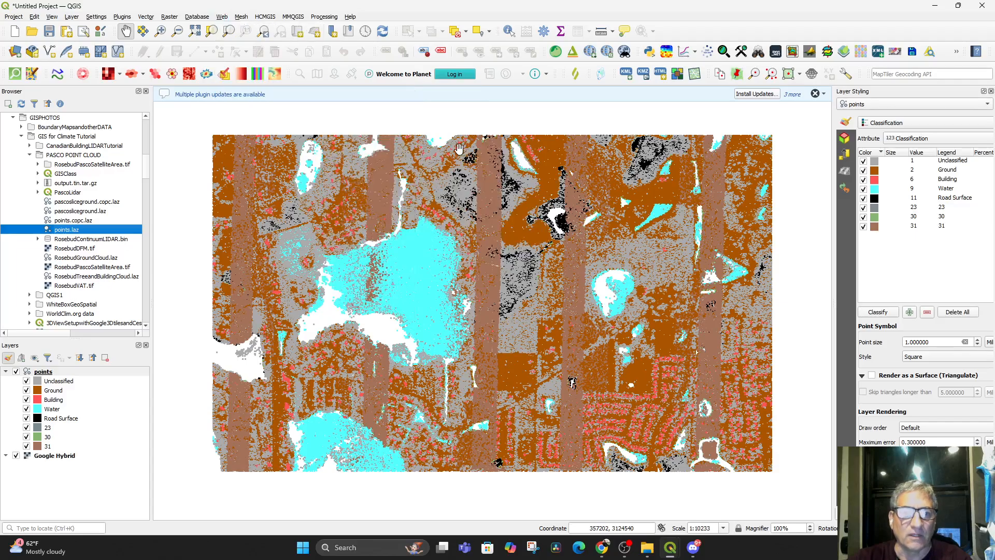
Compare the points layer with the satellite basemap by switching the layer's visibility off and on
mouse_move(551, 419)
left_mouse_down()
mouse_move(556, 391)
mouse_move(546, 414)
left_mouse_up()
scroll(574, 366, "up", 2)
scroll(574, 365, "down", 2)
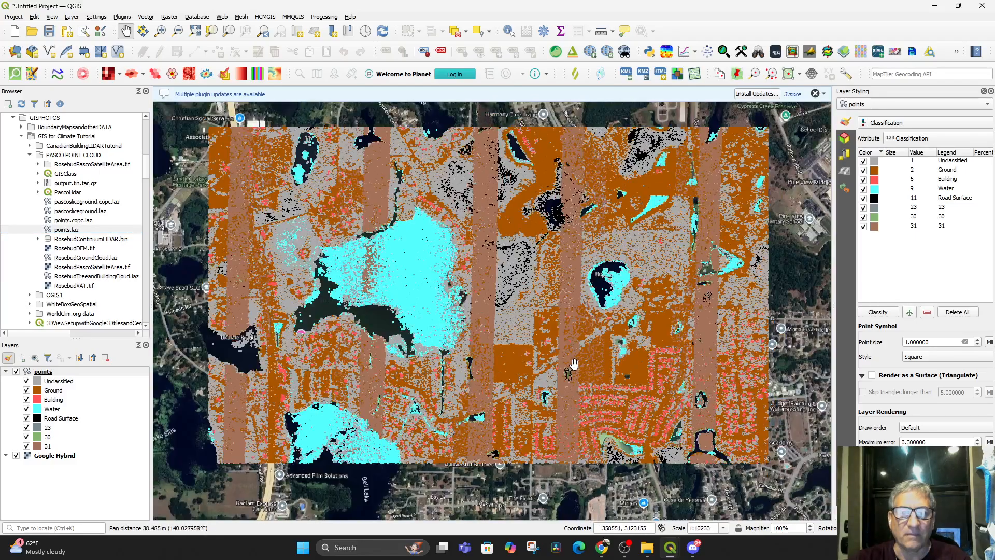
scroll(574, 364, "down", 1)
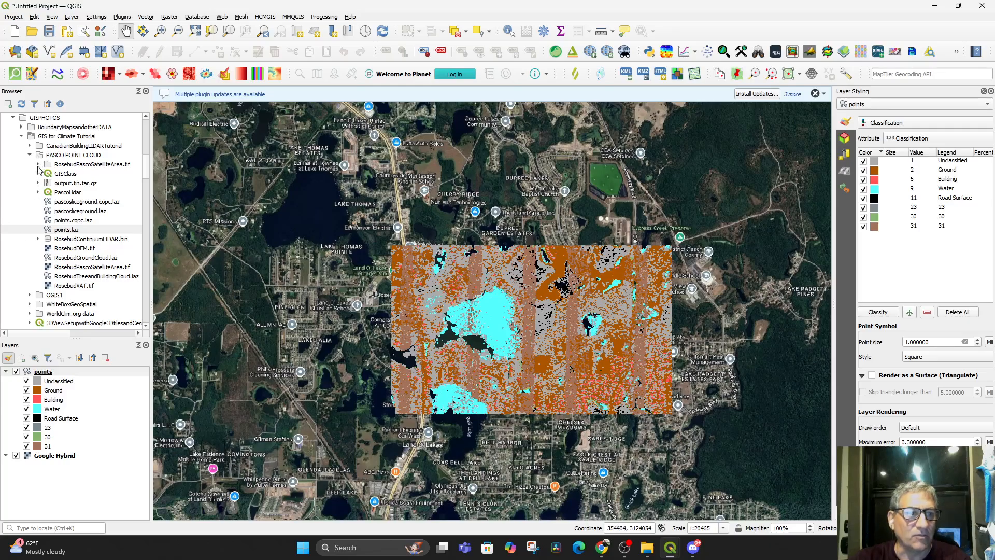
left_click(17, 372)
left_click(16, 372)
left_click(17, 373)
left_click(17, 372)
left_click(16, 372)
left_click(17, 372)
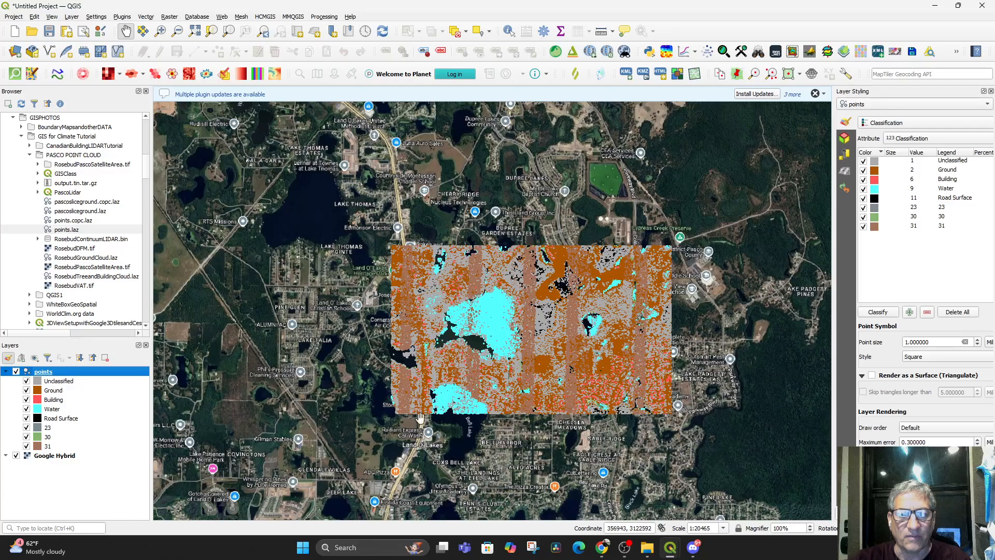
left_click_drag(524, 342, 478, 363)
scroll(479, 363, "up", 1)
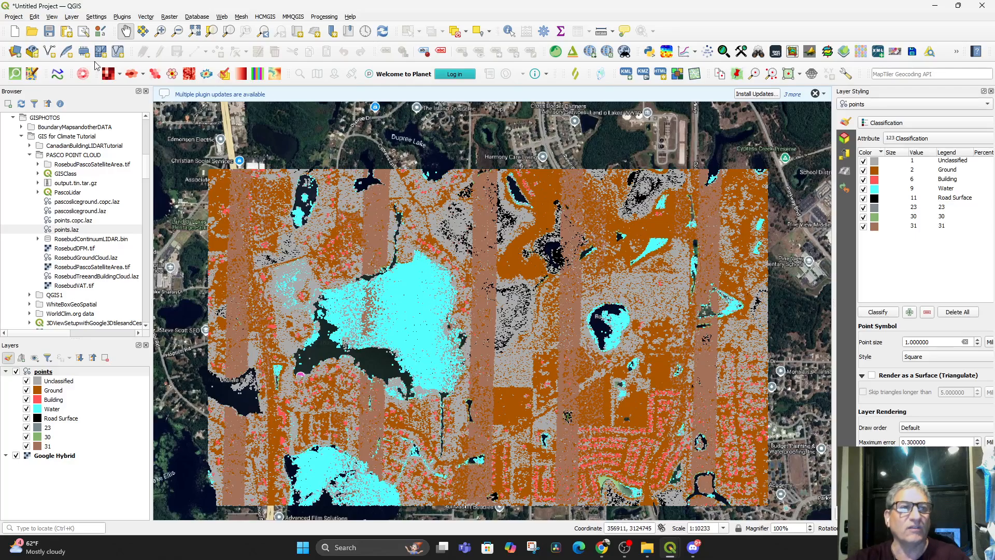
Save the project as PascoPointCloud in the BoundaryMapsandotherDATA folder, overwriting the existing project file
left_click(52, 17)
mouse_move(95, 20)
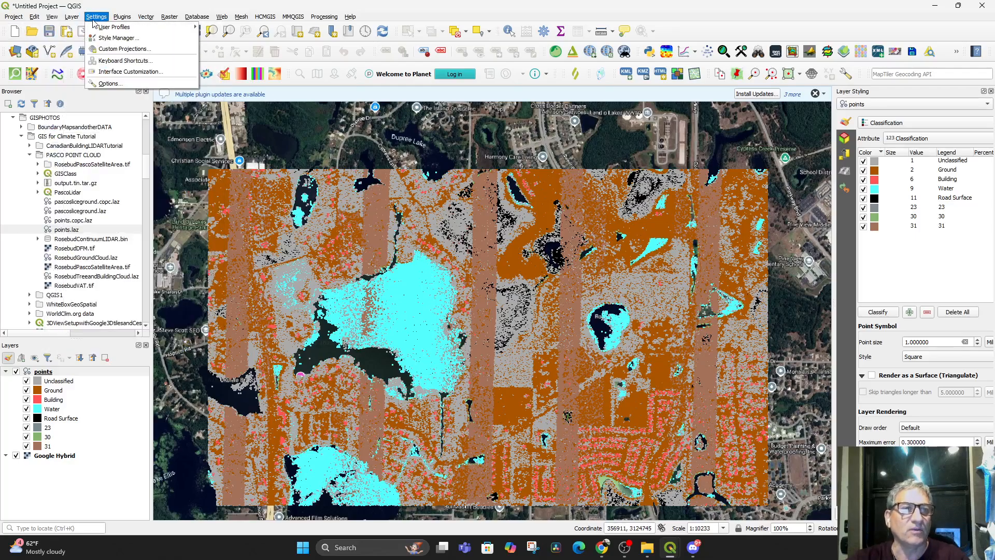
mouse_move(21, 23)
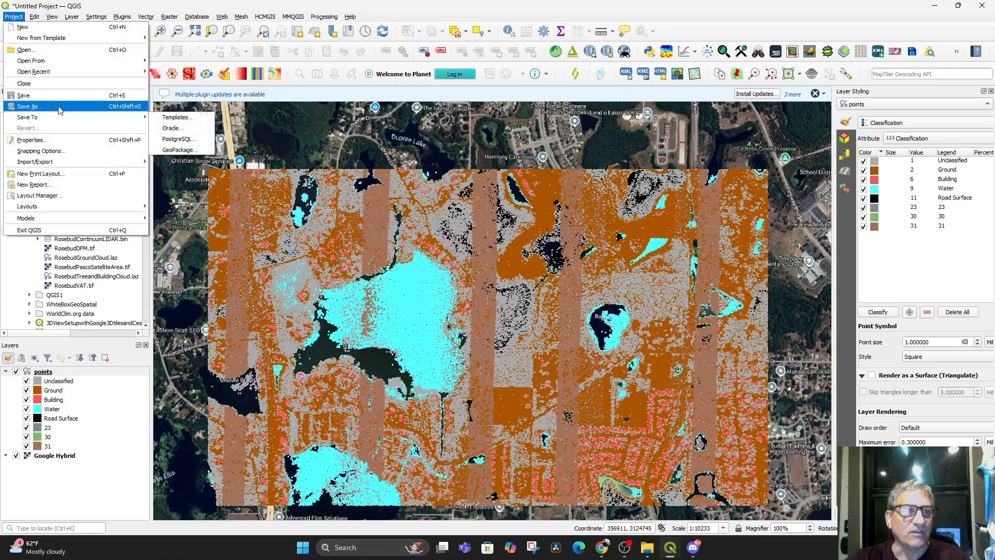
left_click(60, 106)
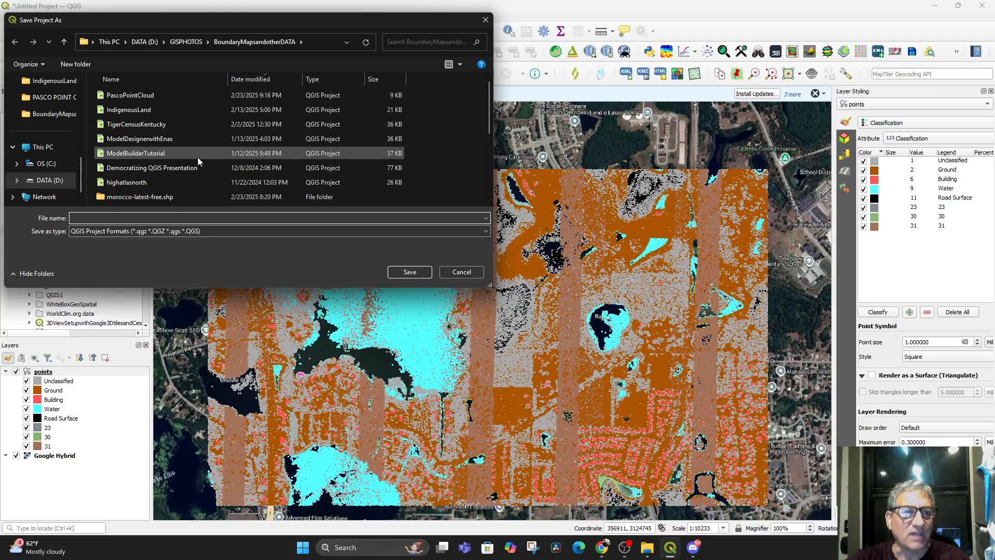
left_click(134, 96)
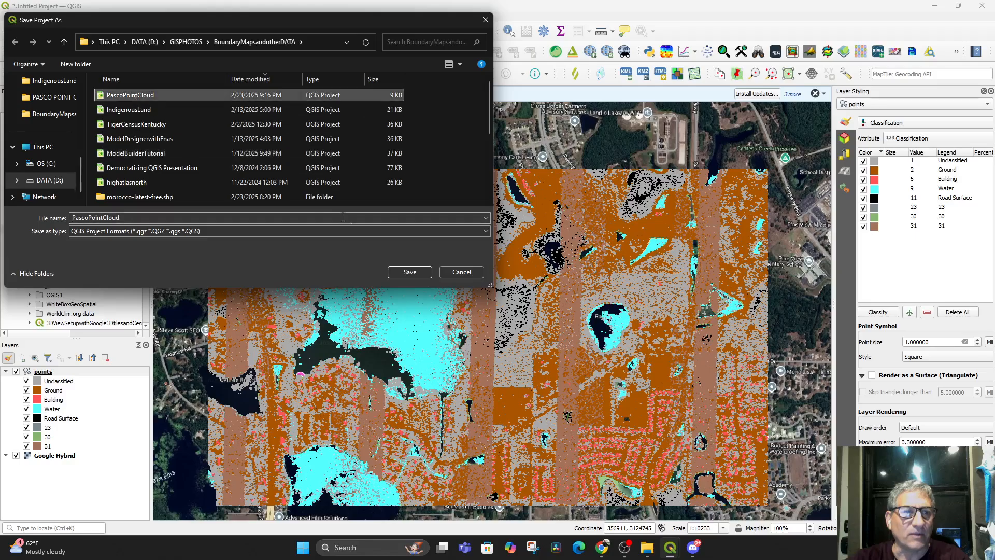
left_click(409, 272)
left_click(522, 274)
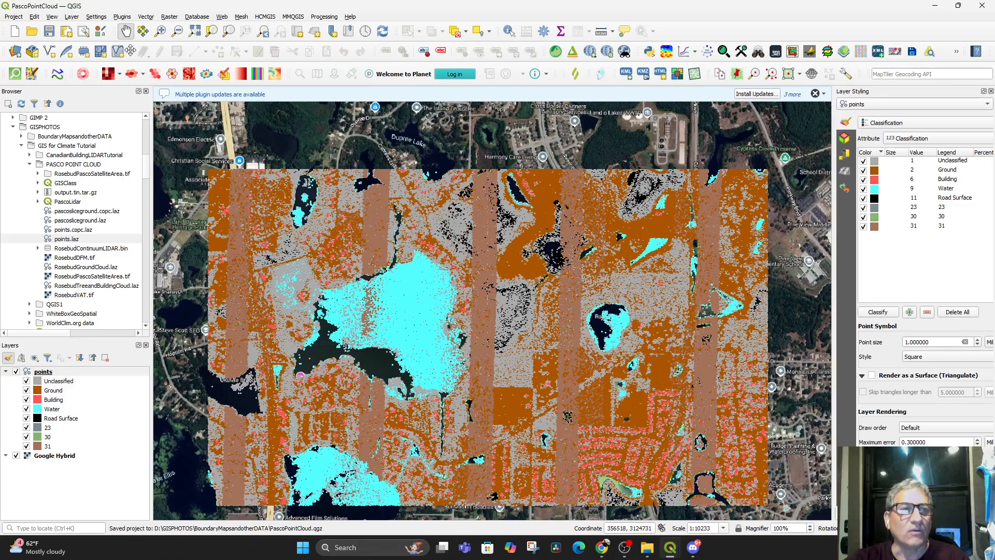
Open a new 3D map view in an enlarged window and tilt the point cloud to an oblique perspective
left_click(52, 17)
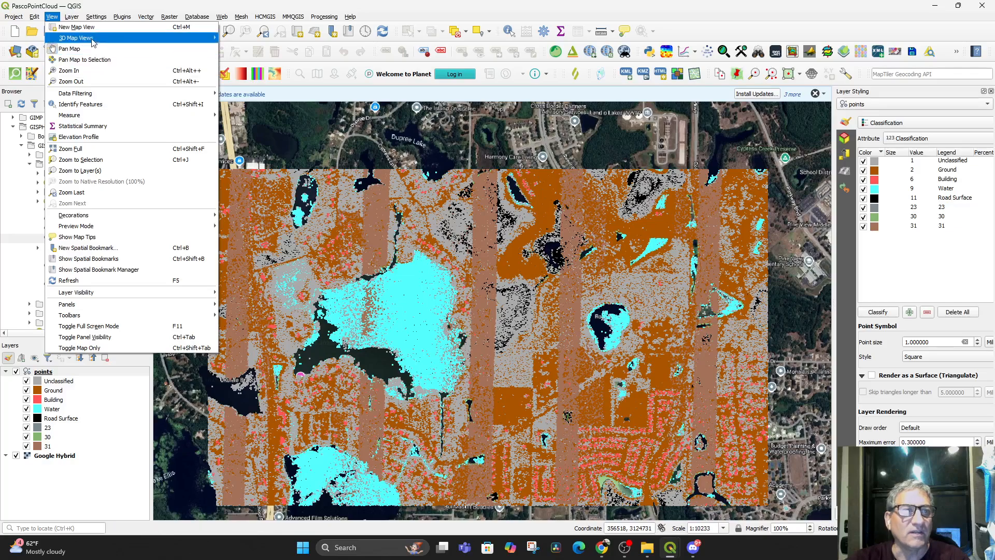
mouse_move(95, 38)
left_click(252, 44)
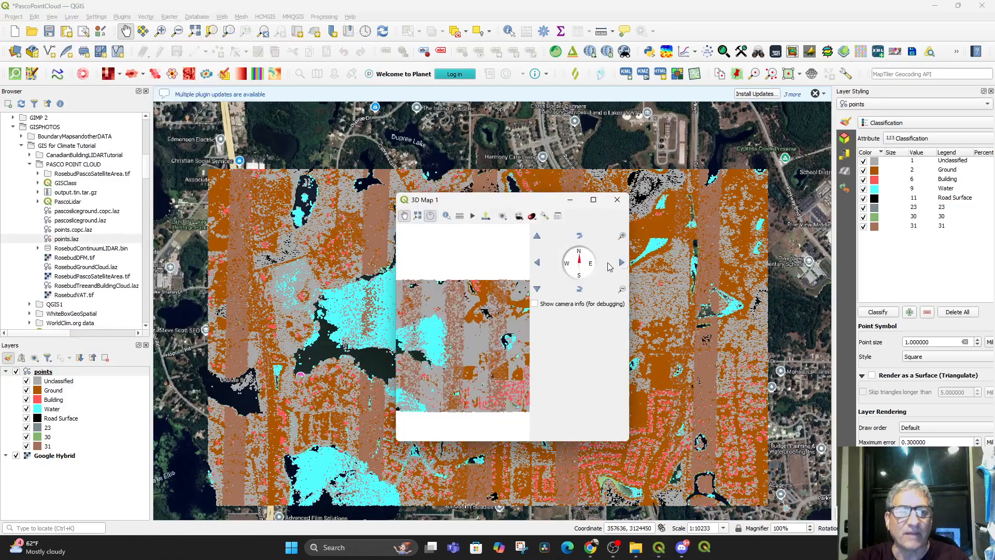
left_click_drag(630, 253, 852, 253)
left_click_drag(642, 194, 642, 66)
left_click_drag(597, 290, 647, 363)
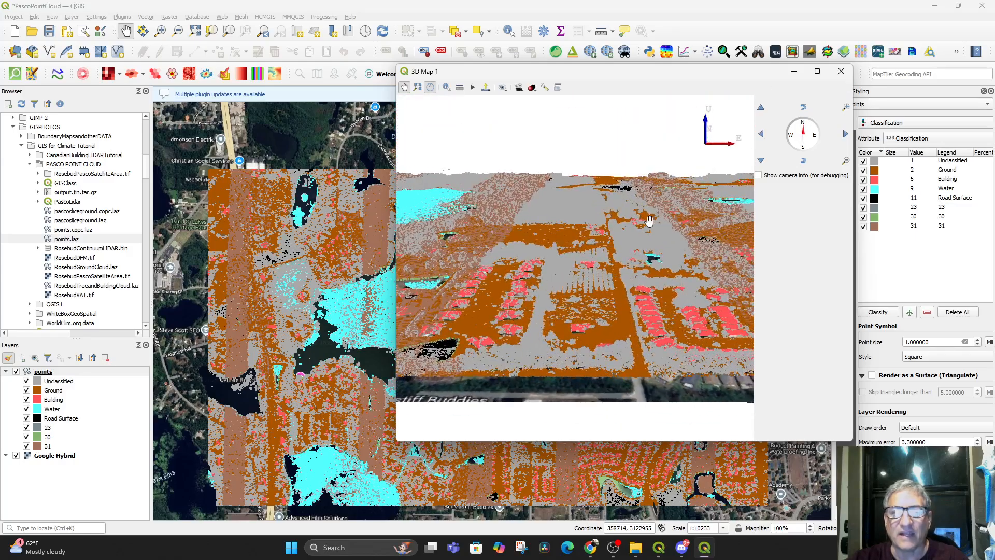
left_click_drag(731, 76, 627, 70)
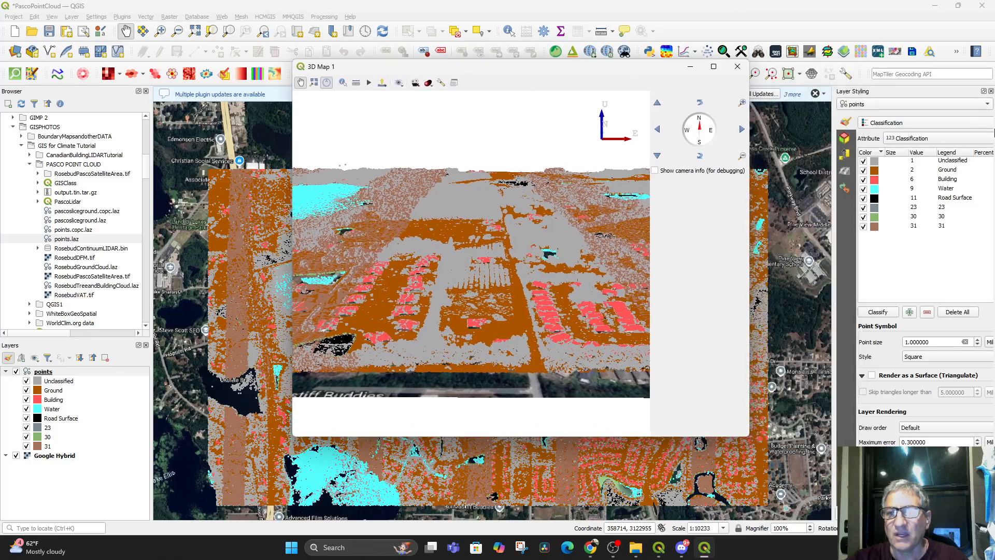
Close the Layer Styling panel and reopen it in front of the Processing Toolbox
left_click(991, 91)
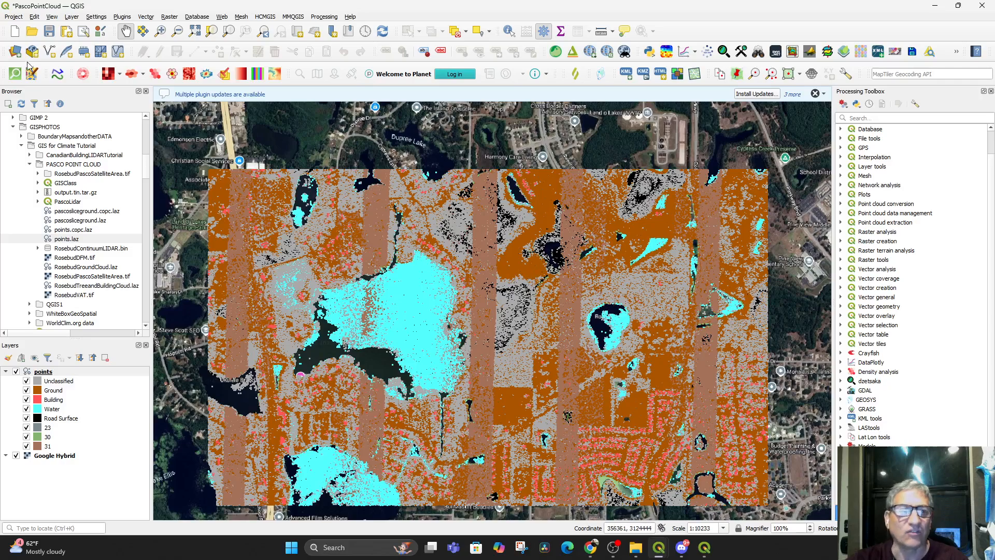
left_click(72, 17)
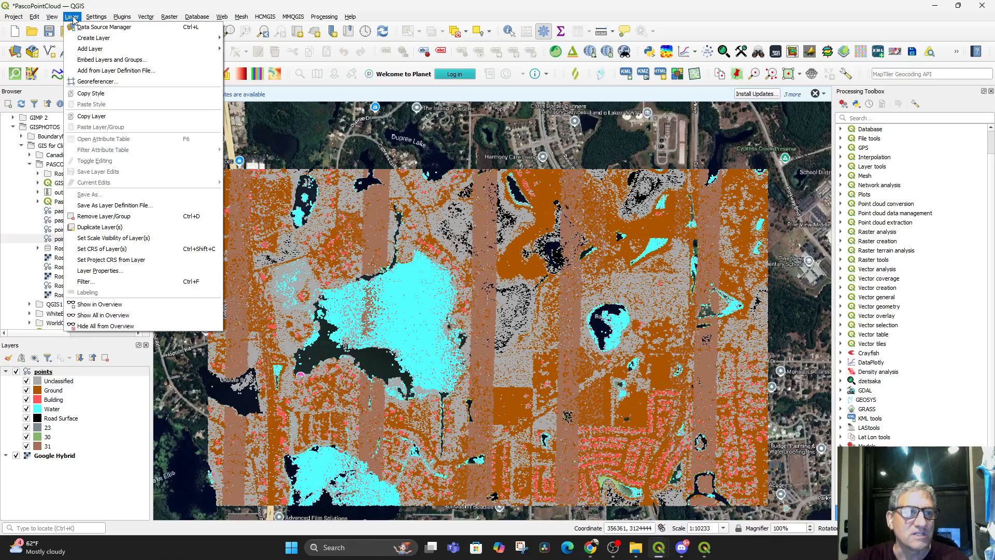
mouse_move(55, 18)
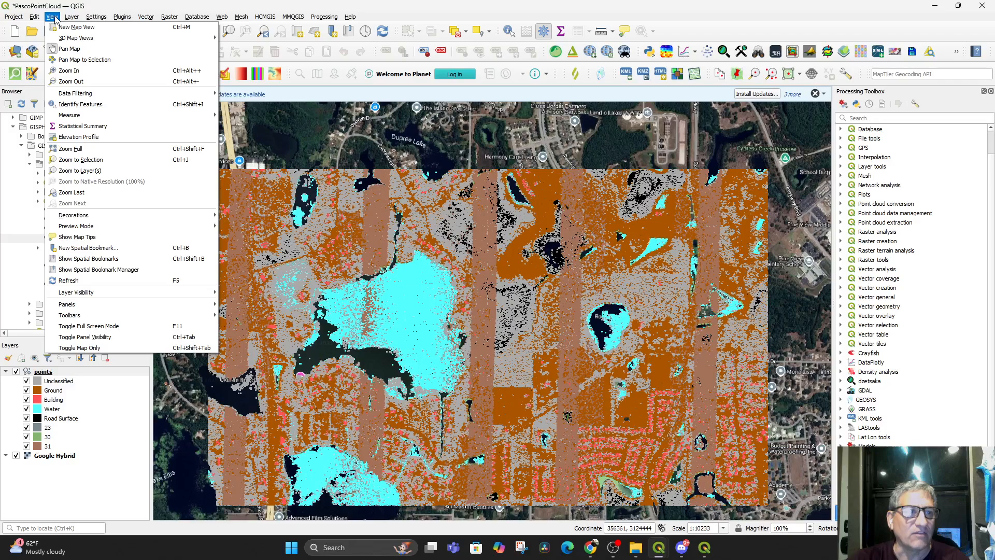
mouse_move(85, 305)
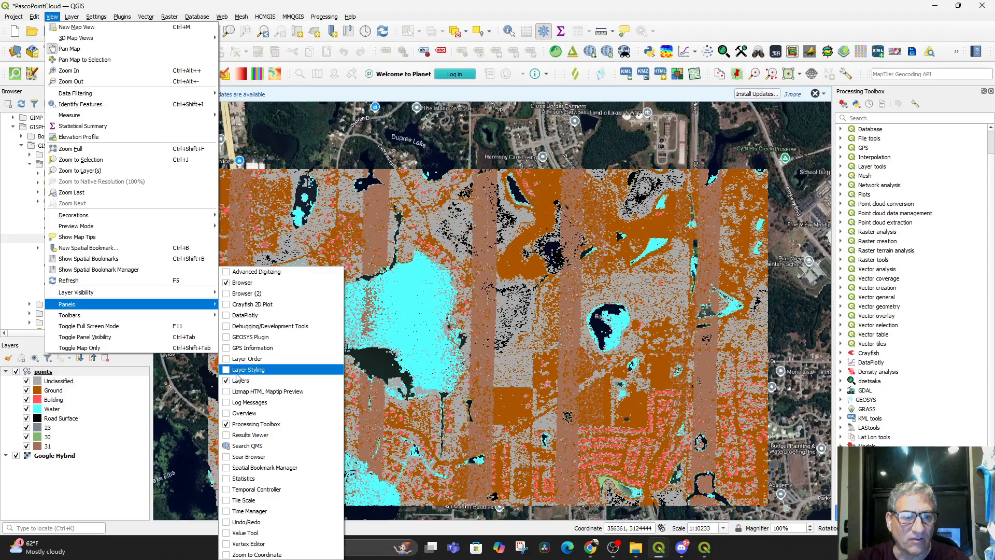
left_click(226, 371)
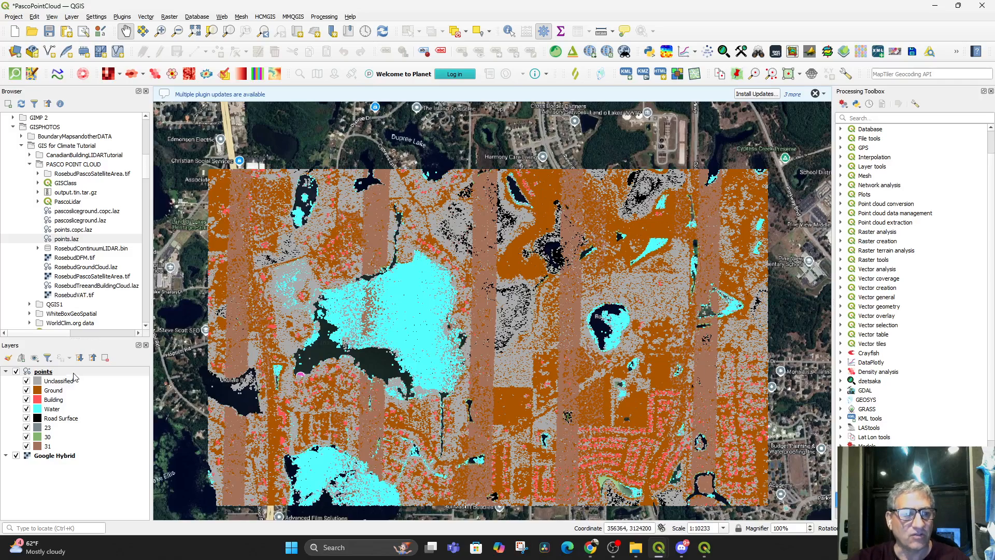
scroll(944, 395, "down", 2)
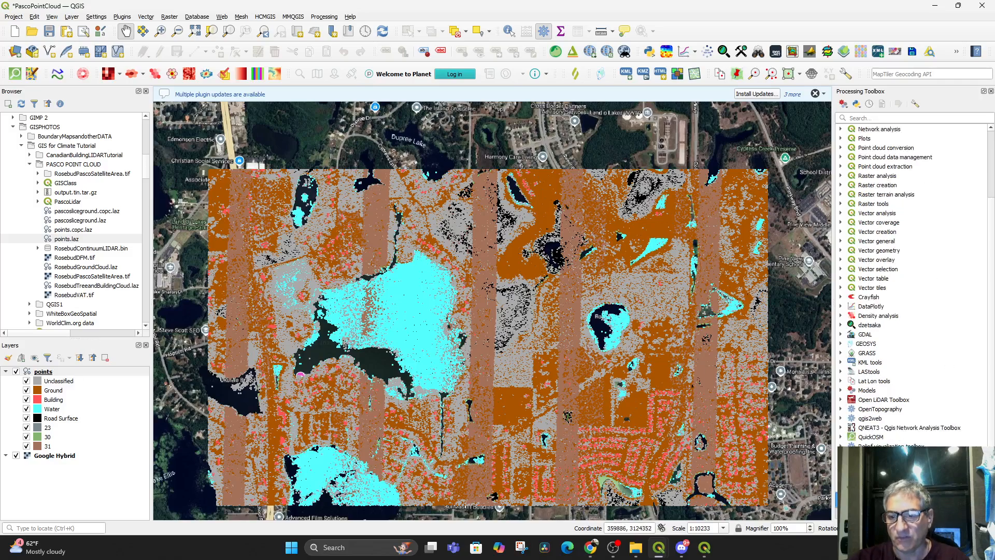
left_click(860, 515)
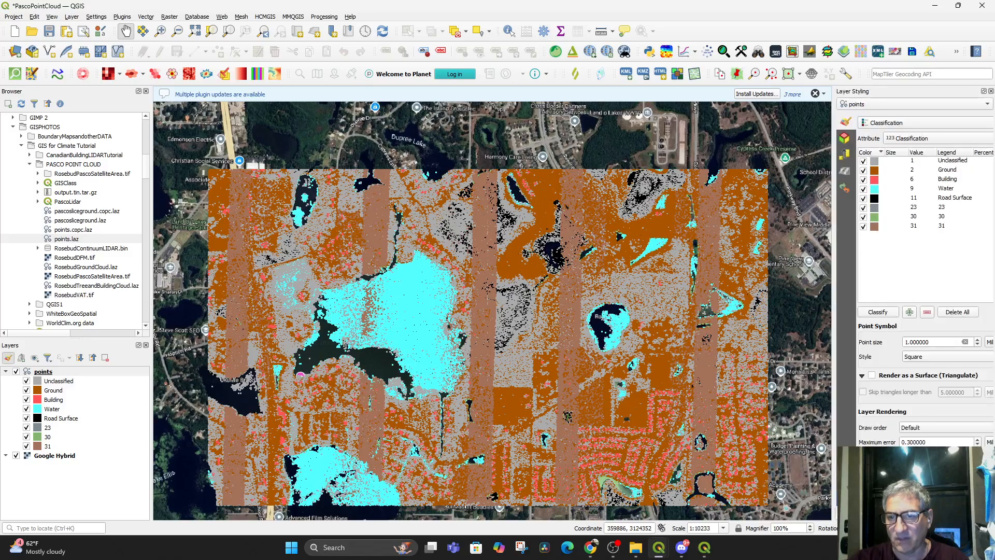
left_click(905, 515)
left_click(860, 515)
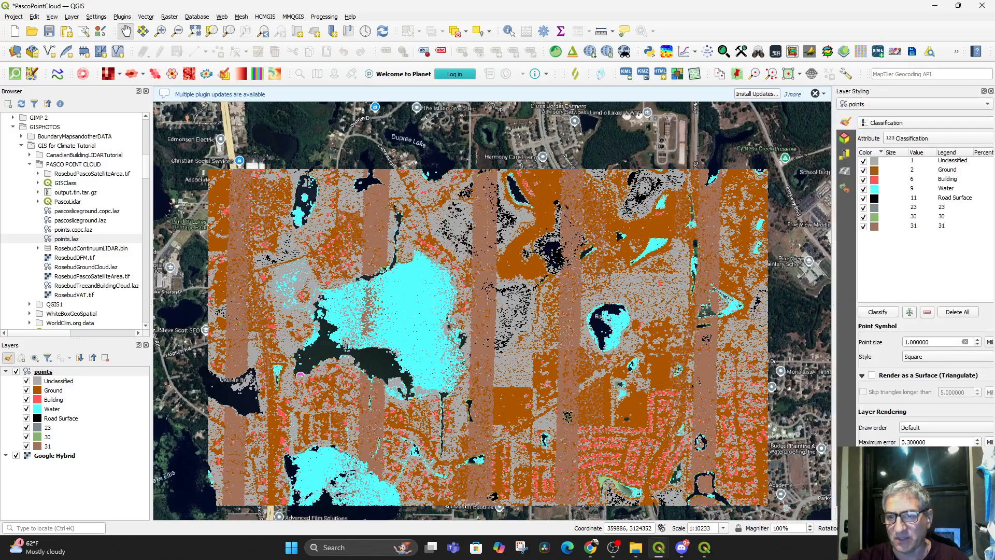
left_click(905, 515)
left_click(860, 514)
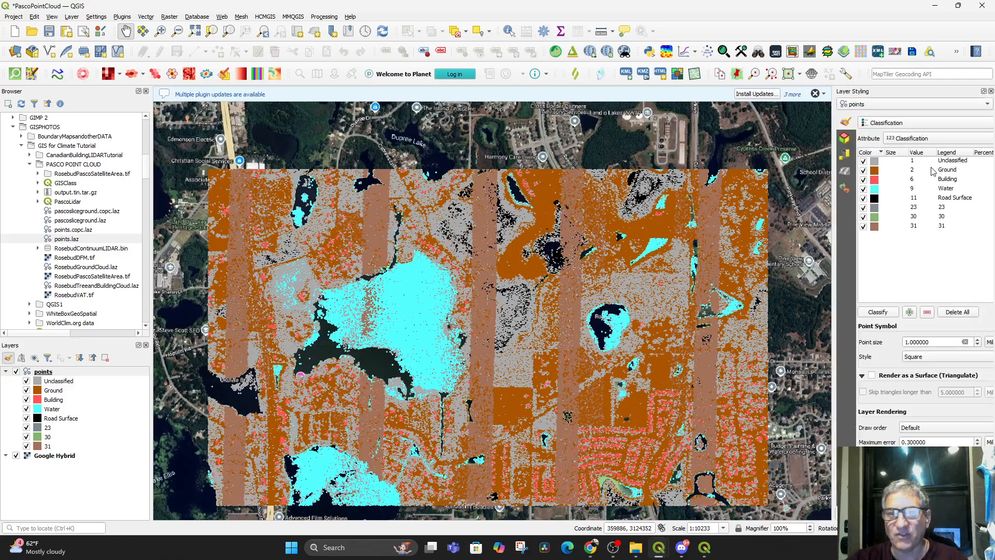
Bring the 3D map window forward and tilt the view to examine the grey unclassified points
mouse_move(650, 402)
left_mouse_down()
mouse_move(658, 360)
mouse_move(648, 385)
left_mouse_up()
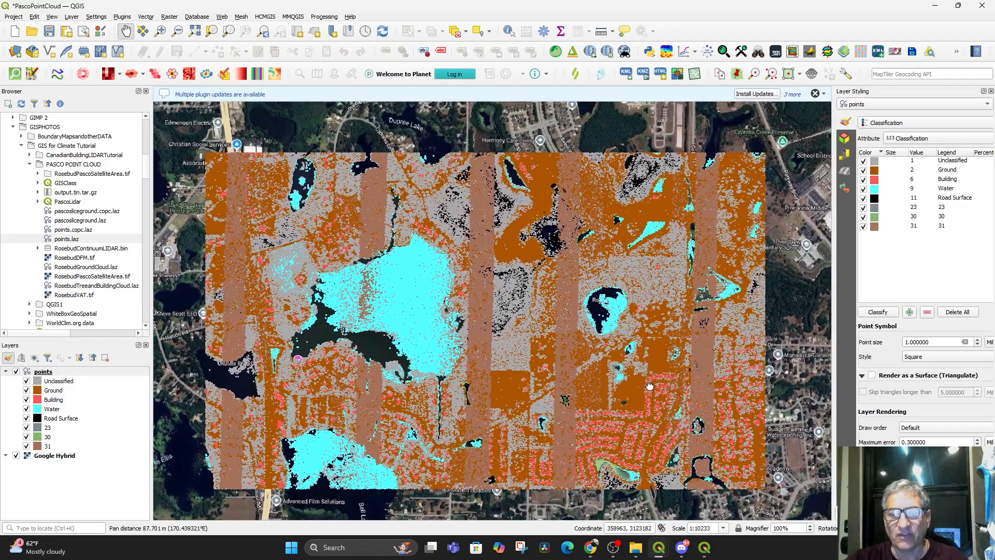
left_click(704, 553)
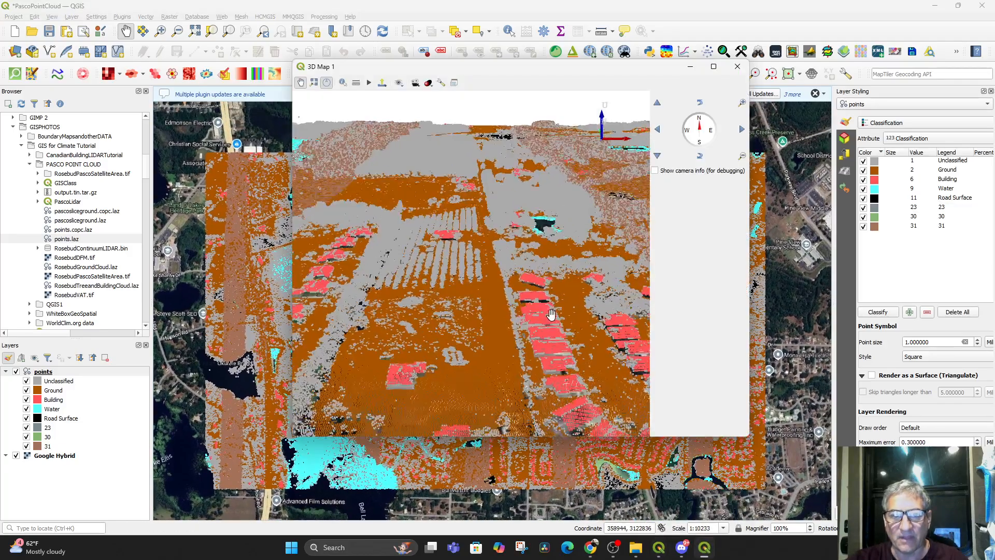
left_click_drag(543, 357, 551, 327)
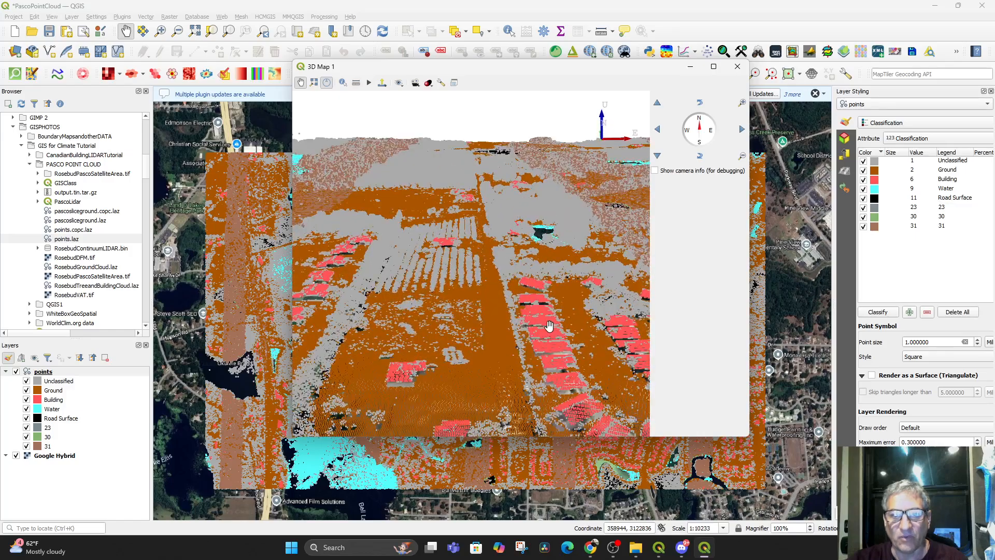
Recolour the Unclassified class of the points layer to a muted green, #66aa63
double_click(874, 162)
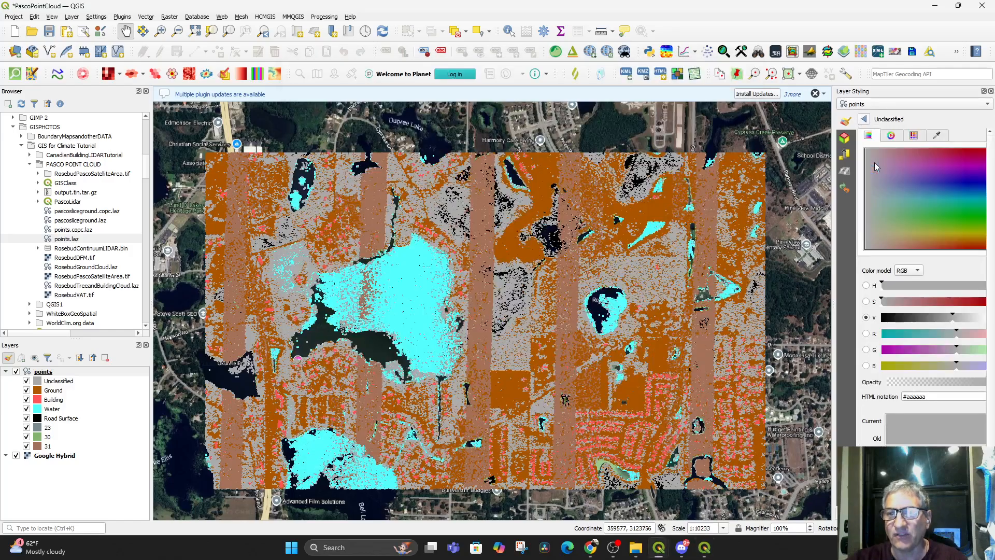
left_click(968, 227)
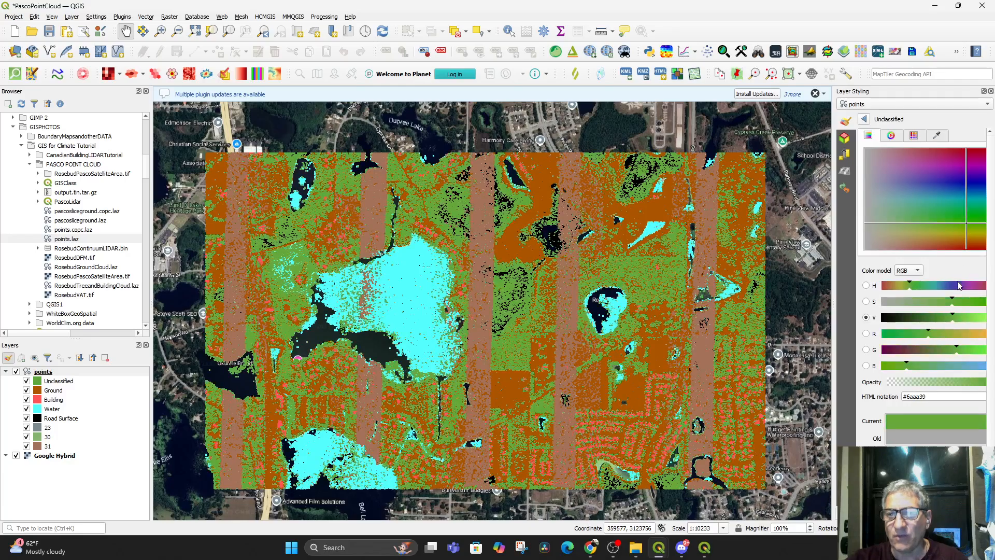
left_click(978, 305)
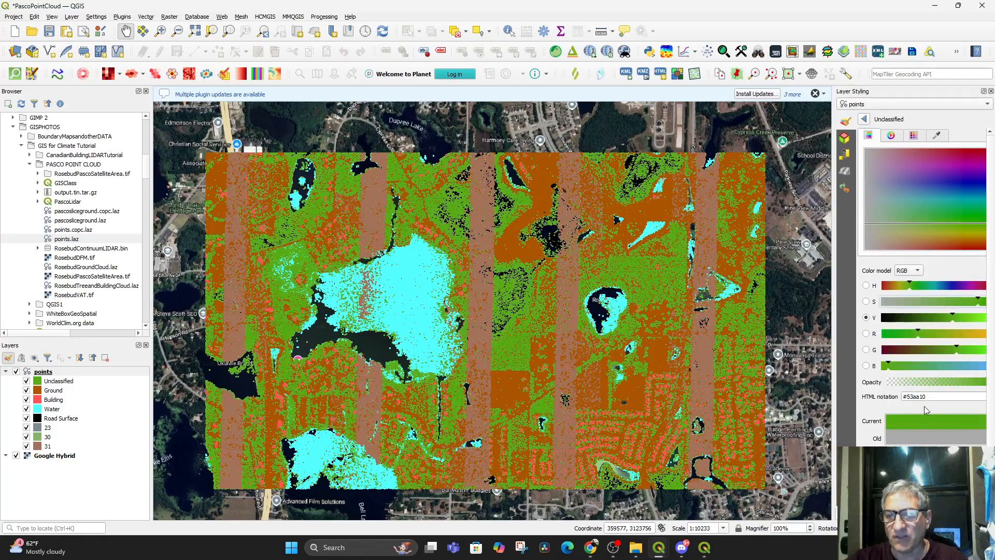
left_click(920, 366)
left_click_drag(921, 366, 928, 366)
left_click(980, 225)
scroll(915, 410, "down", 1)
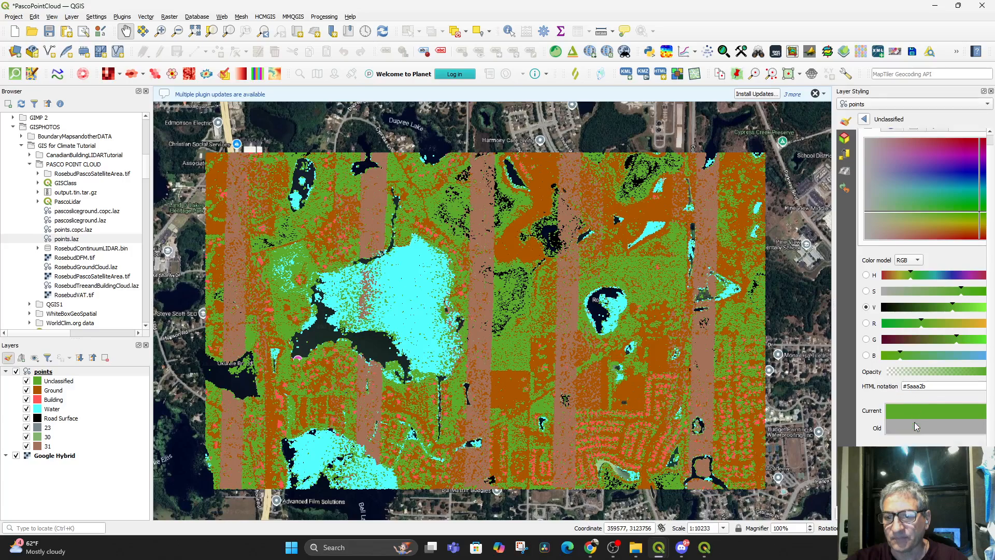
left_click_drag(973, 219, 928, 206)
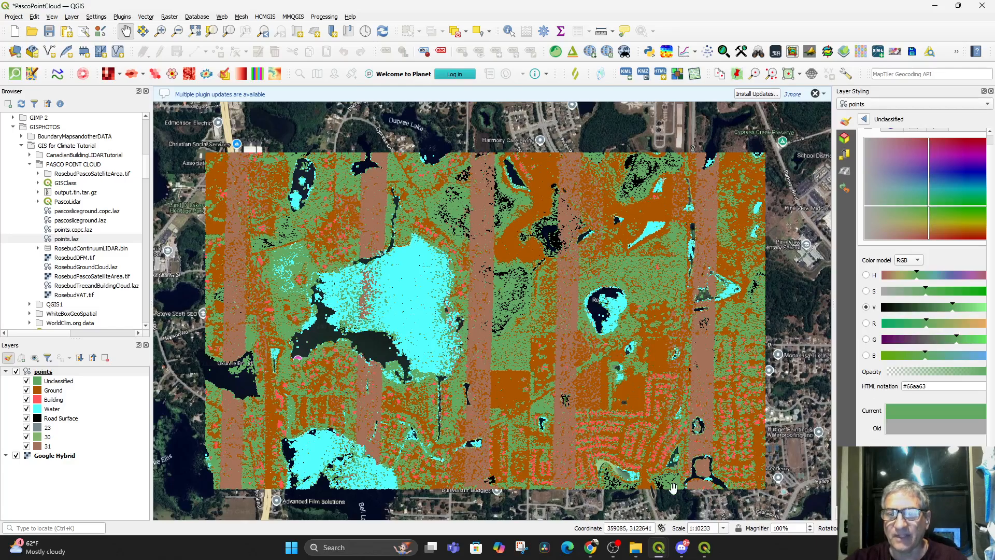
Examine the recoloured vegetation in the 3D map window from closer, at a low oblique angle
left_click(704, 547)
mouse_move(606, 430)
left_mouse_down()
mouse_move(623, 353)
mouse_move(609, 447)
left_mouse_up()
left_click_drag(538, 313, 562, 407)
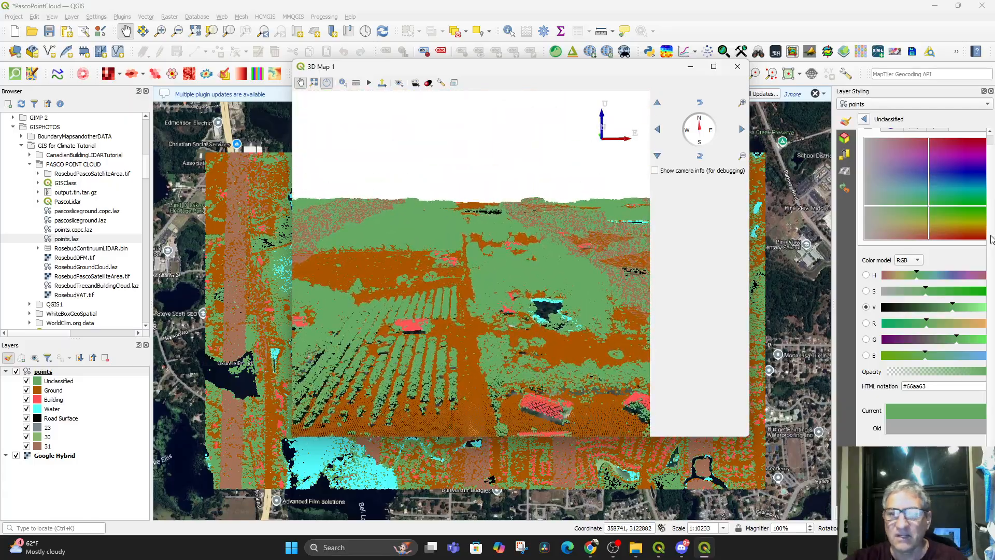
Return to the class list, set the point symbol style to Circle and widen the Layer Styling panel
left_click(866, 120)
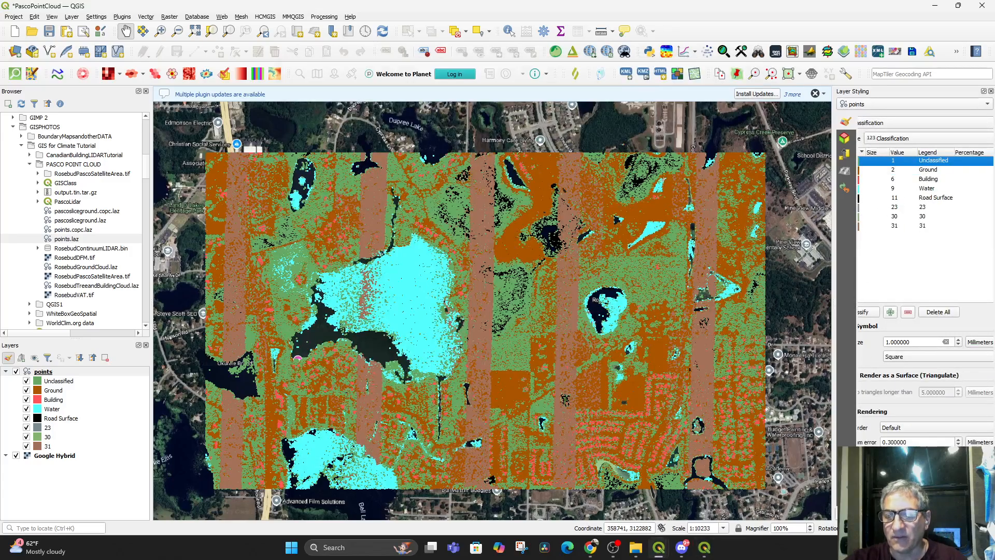
scroll(927, 356, "down", 1)
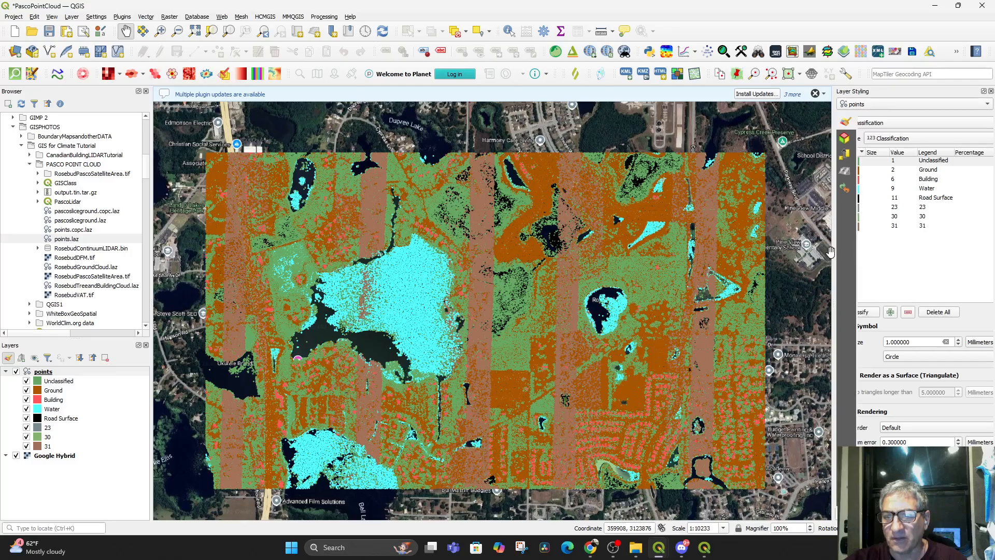
left_click_drag(834, 256, 771, 259)
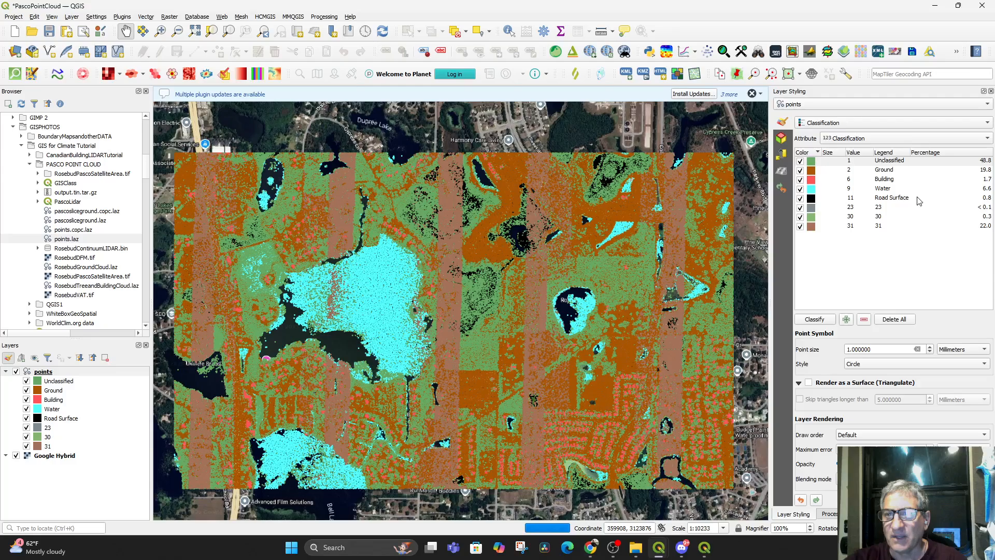
Recolour the Building class to a neutral grey, #8a8d8f, and return to the class list
double_click(811, 179)
left_click_drag(921, 188, 809, 196)
left_click(979, 193)
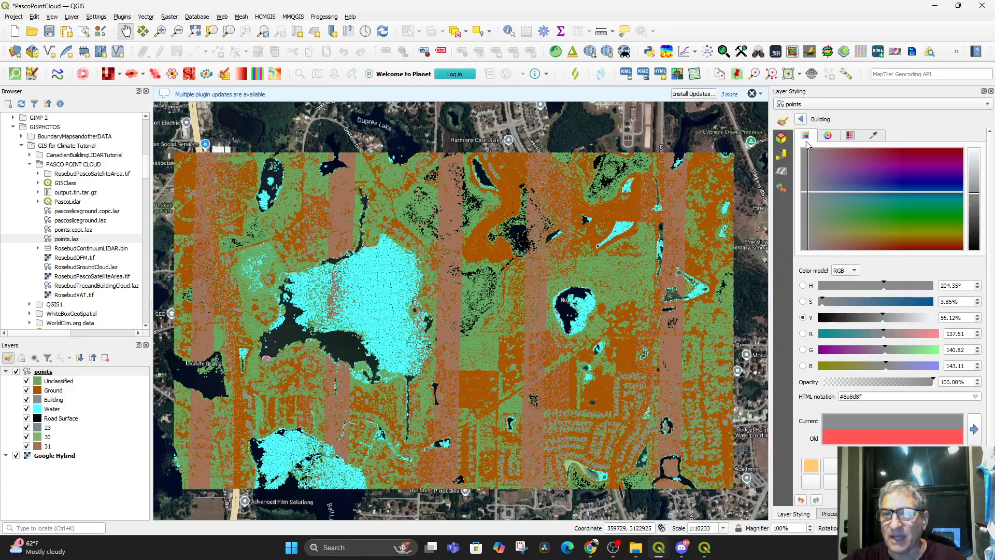
left_click(802, 119)
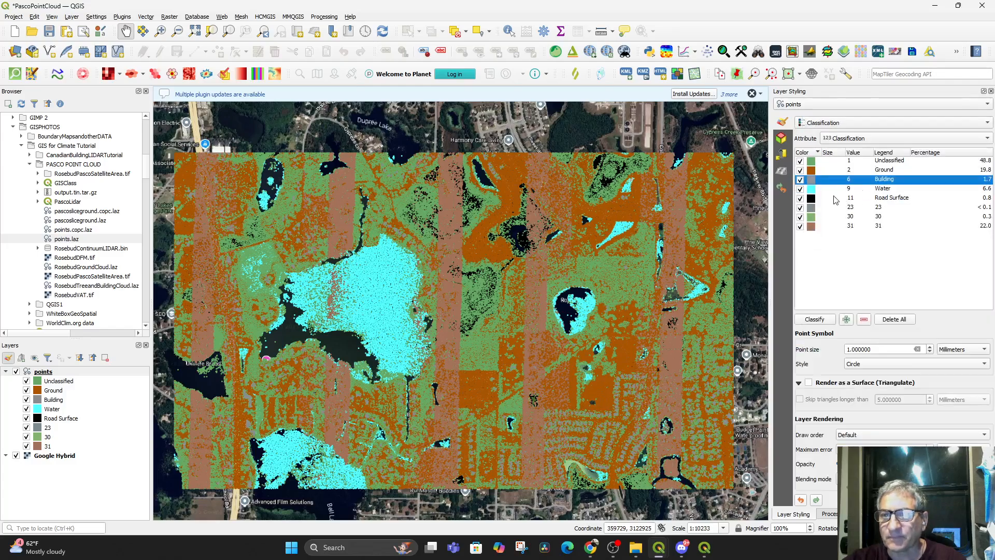
Recolour the Water class to a deep blue, #352fff, and return to the class list
double_click(811, 189)
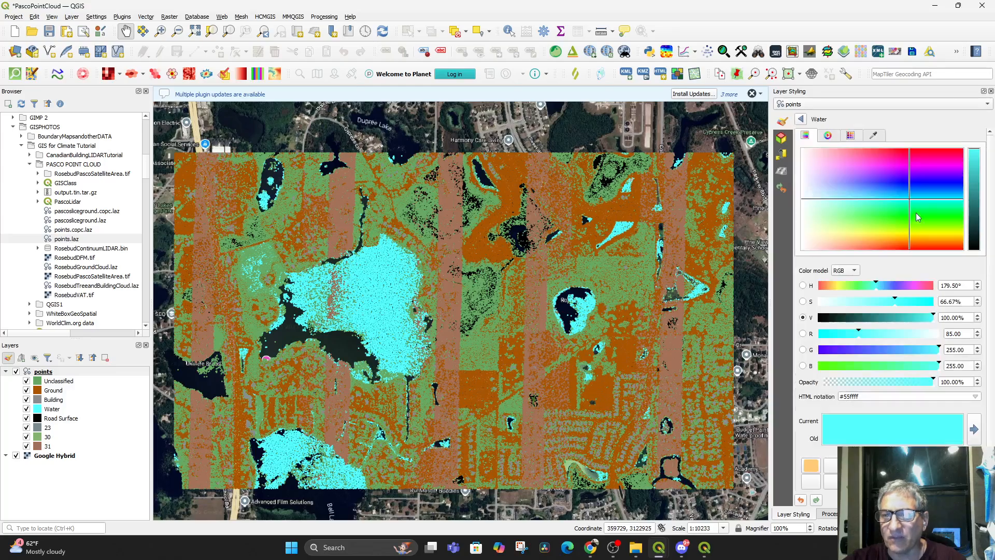
left_click(938, 180)
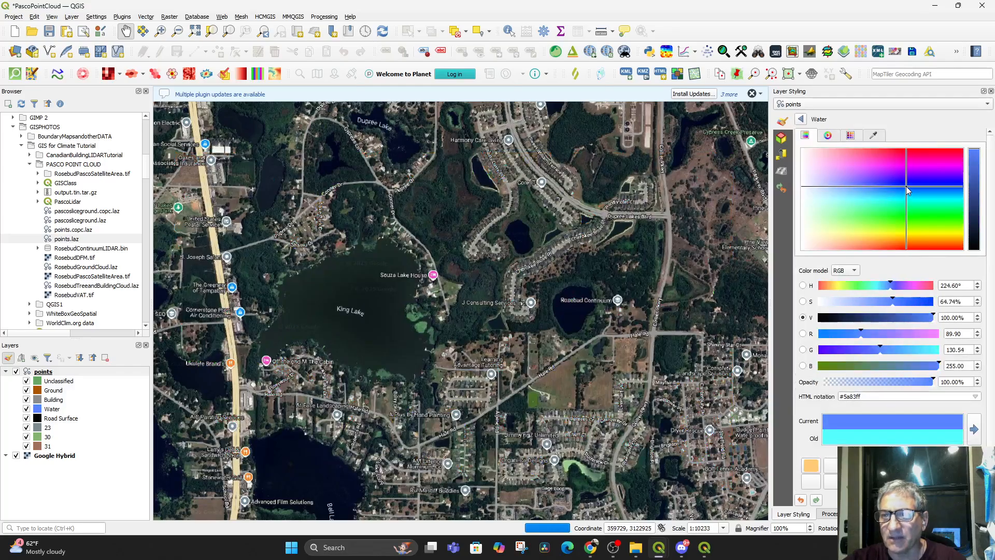
left_click(803, 318)
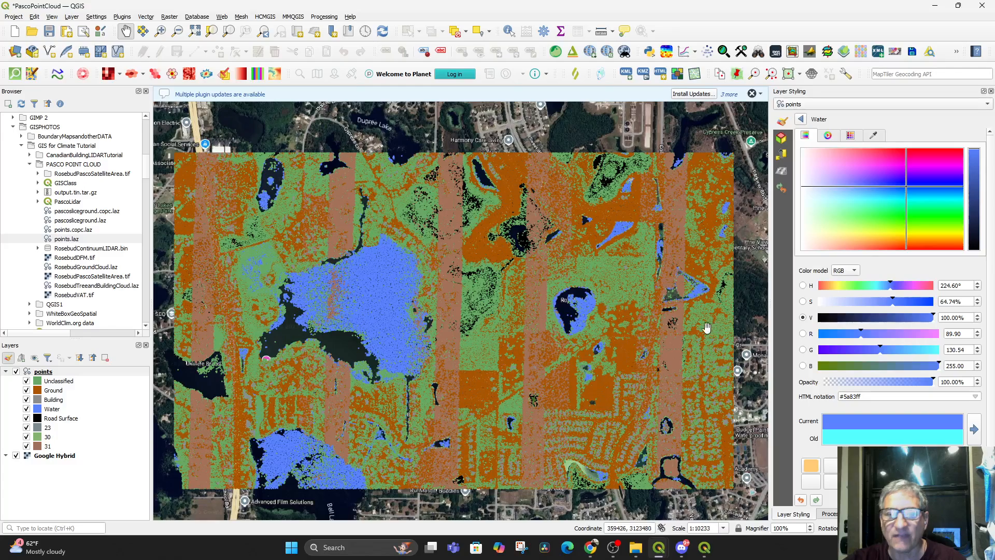
left_click(896, 192)
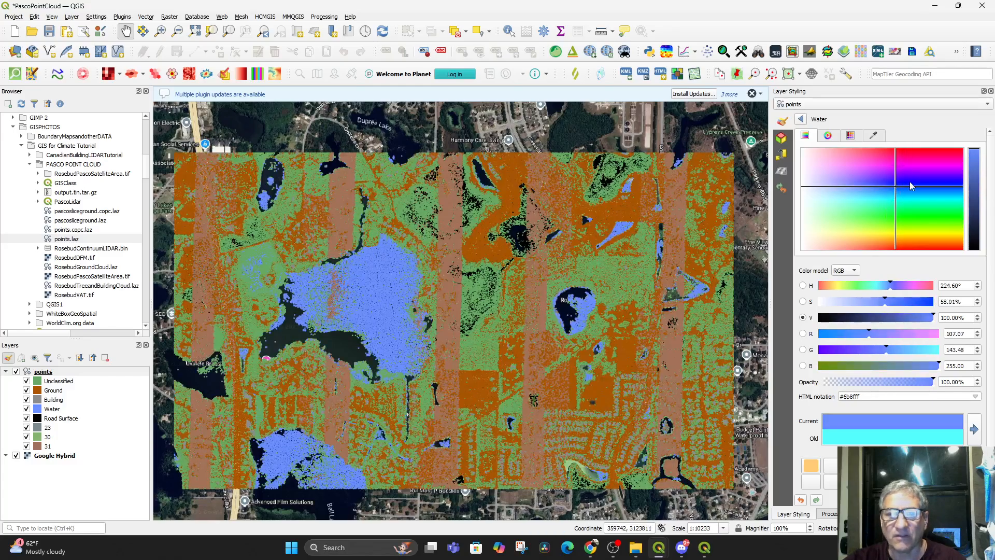
left_click_drag(915, 190, 933, 181)
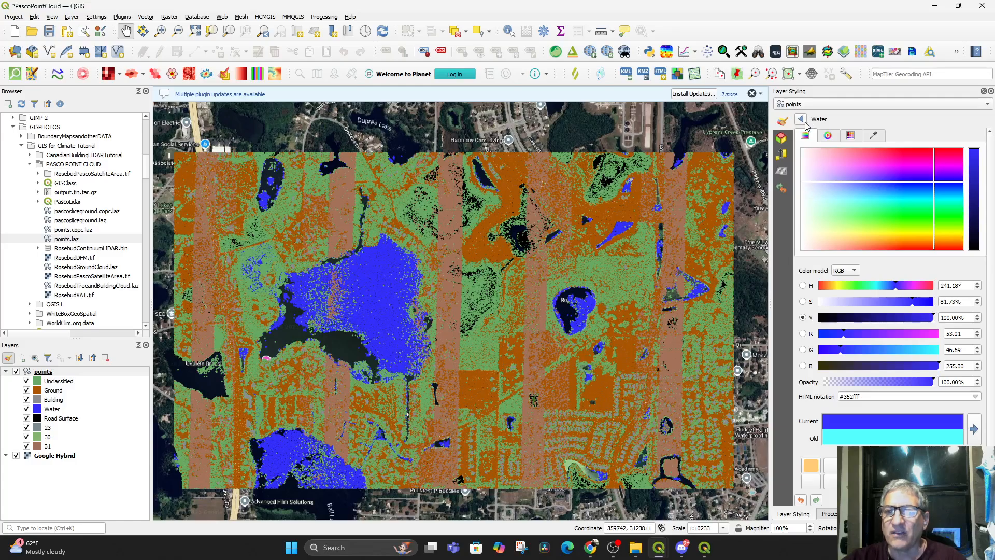
left_click(801, 119)
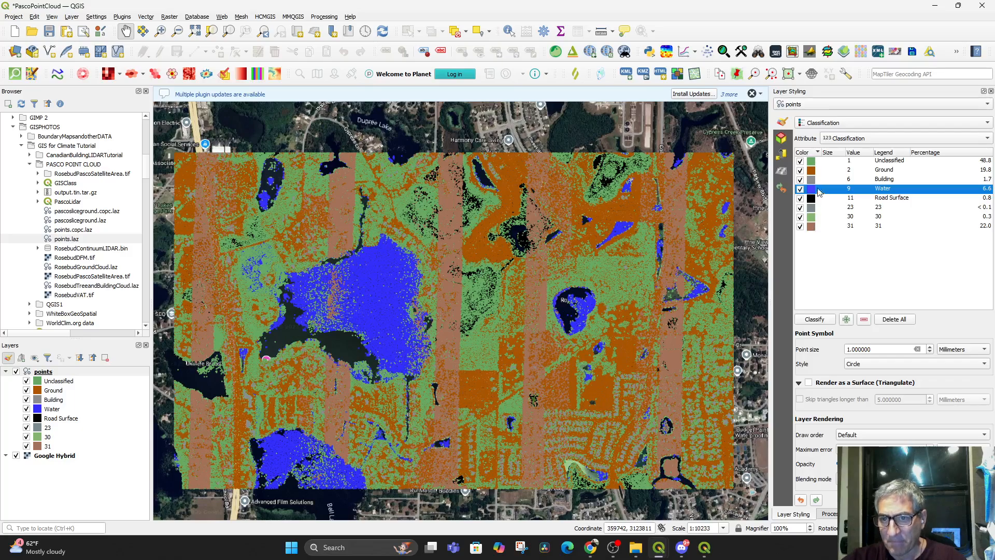
Darken the Ground class to brown #753b00 and recolour class 31 to green #5ba453
double_click(812, 171)
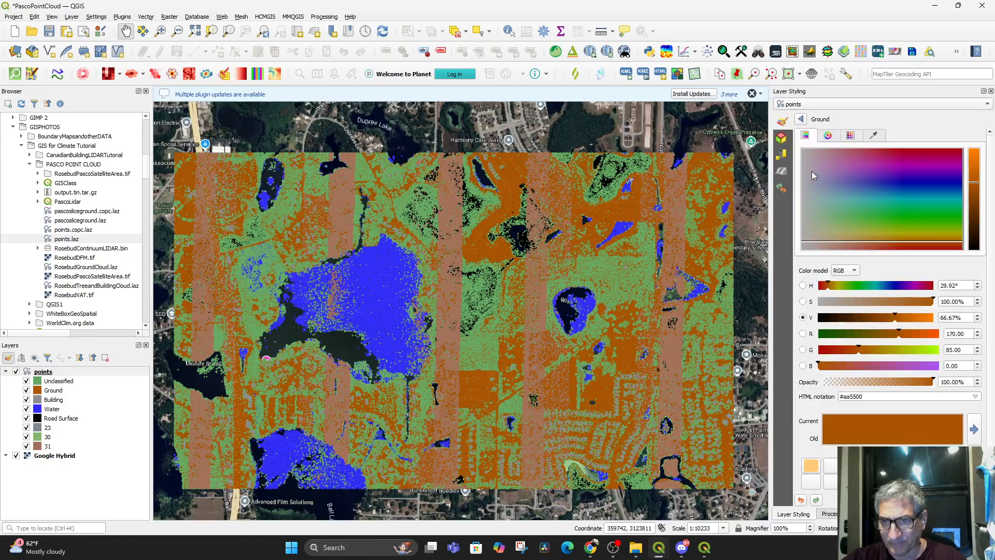
left_click_drag(978, 198, 978, 208)
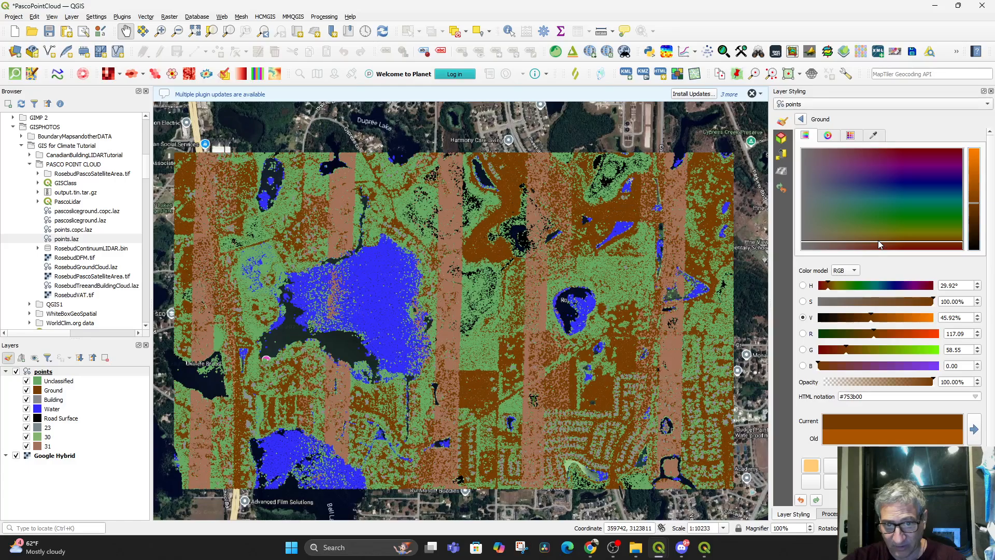
left_click(802, 119)
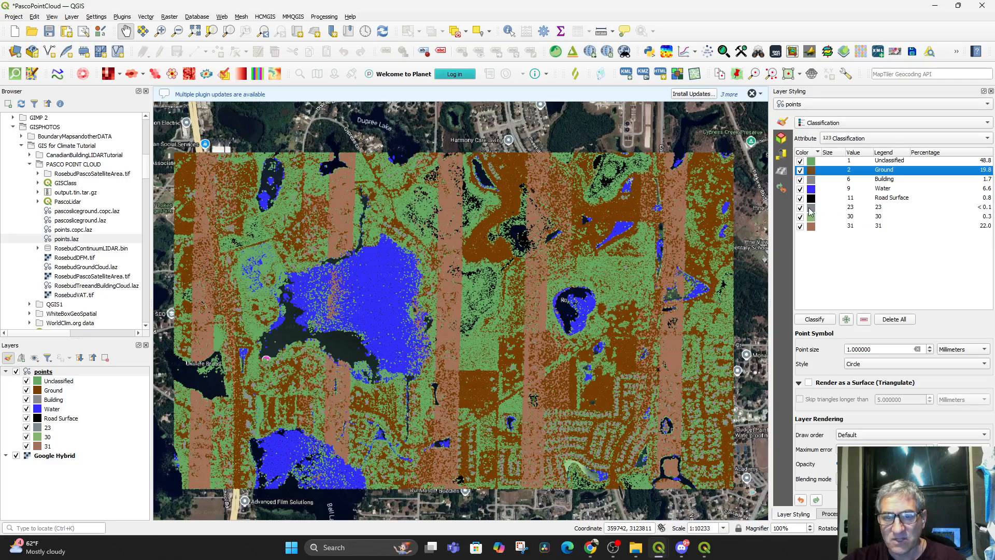
double_click(812, 226)
left_click_drag(870, 219, 881, 217)
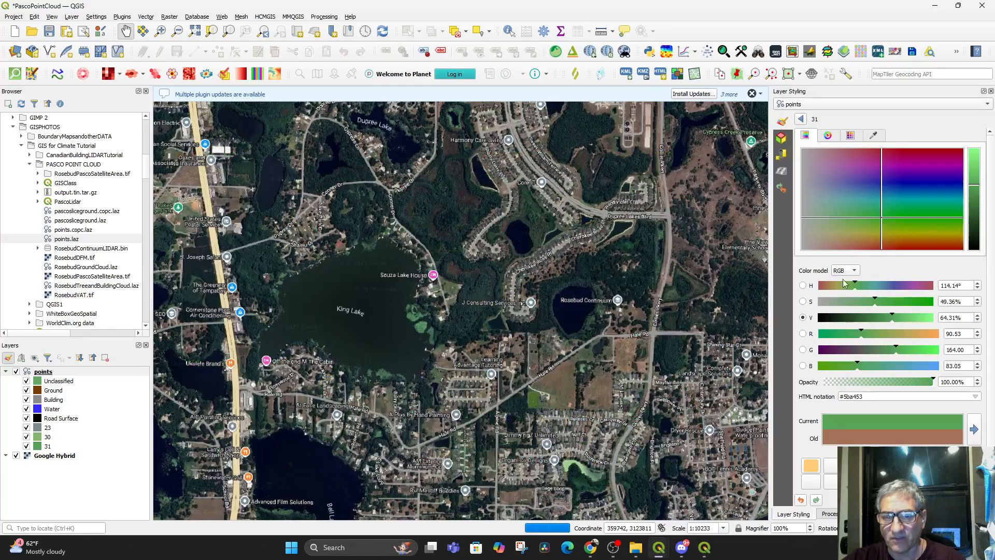
Maximise the 3D map window and rotate the point cloud to examine the recoloured classes obliquely
left_click(704, 551)
left_click_drag(563, 338, 595, 305)
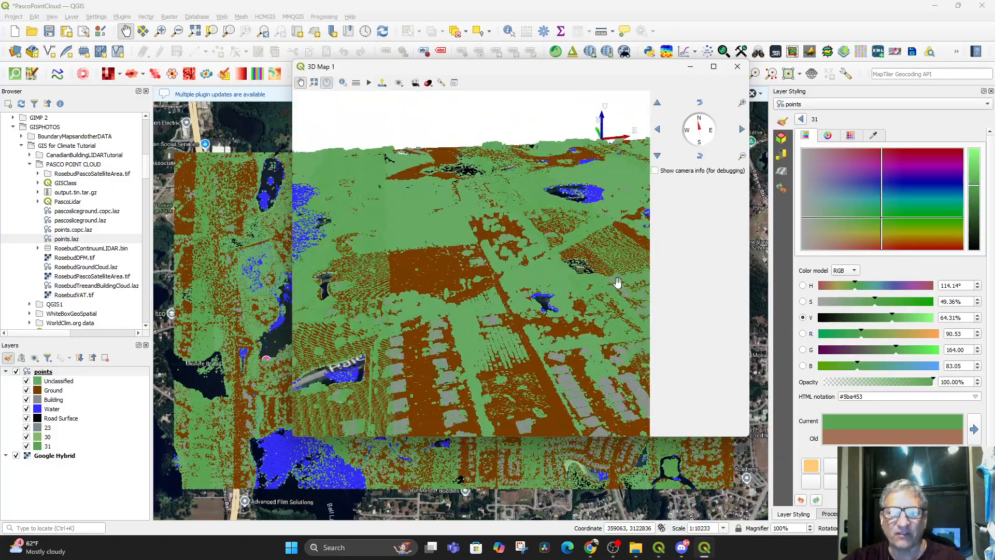
left_click(713, 67)
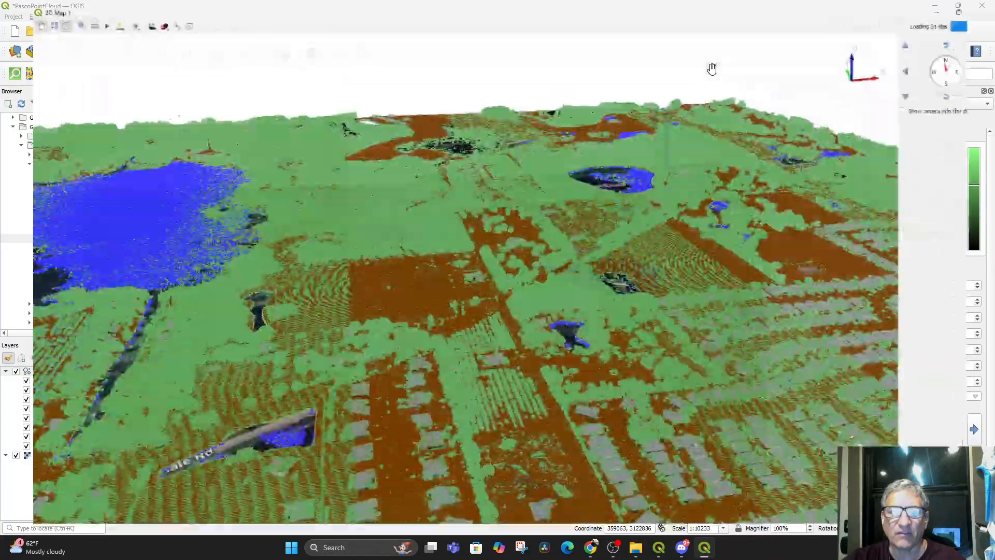
left_click_drag(565, 289, 574, 322)
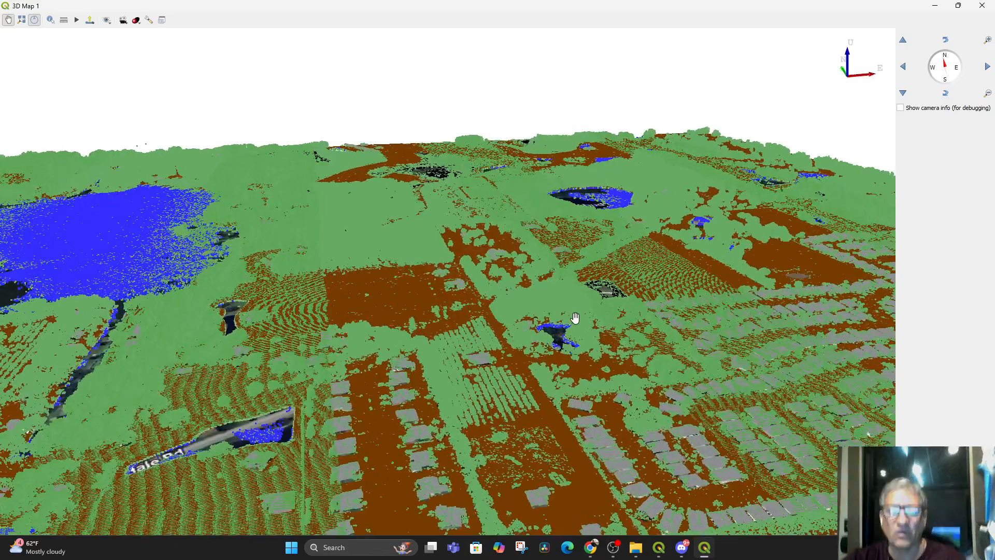
Enable terrain shading in the 3D view configuration and apply it
left_click(148, 21)
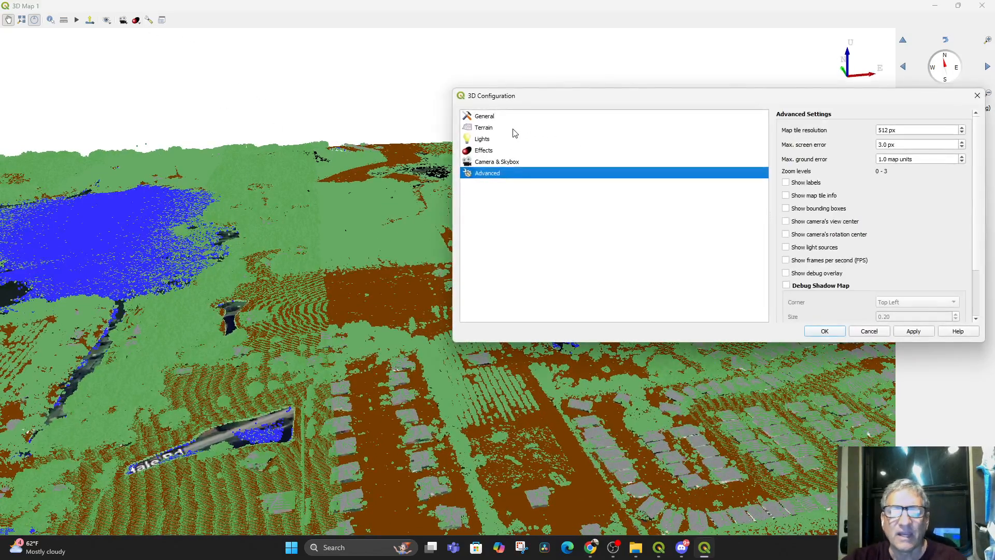
left_click(497, 130)
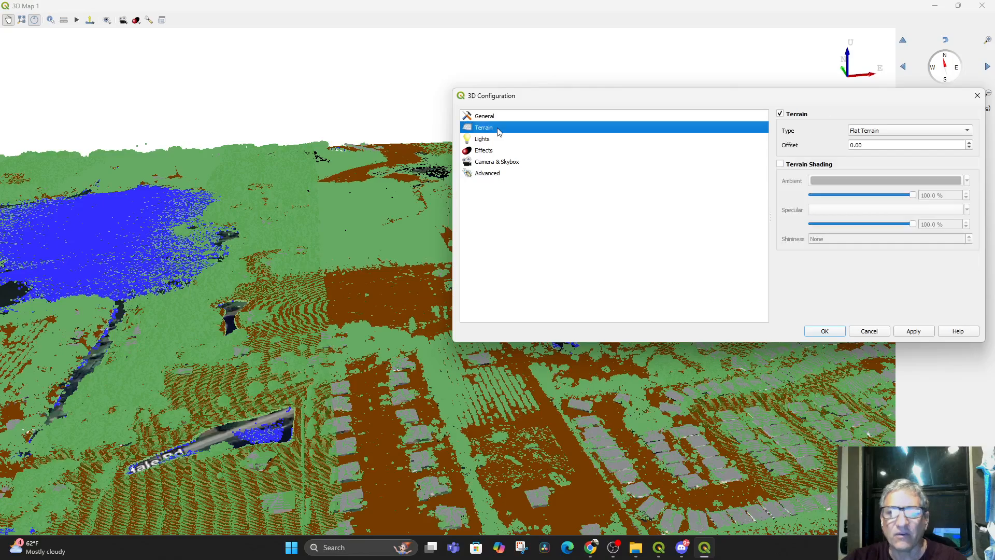
left_click(781, 165)
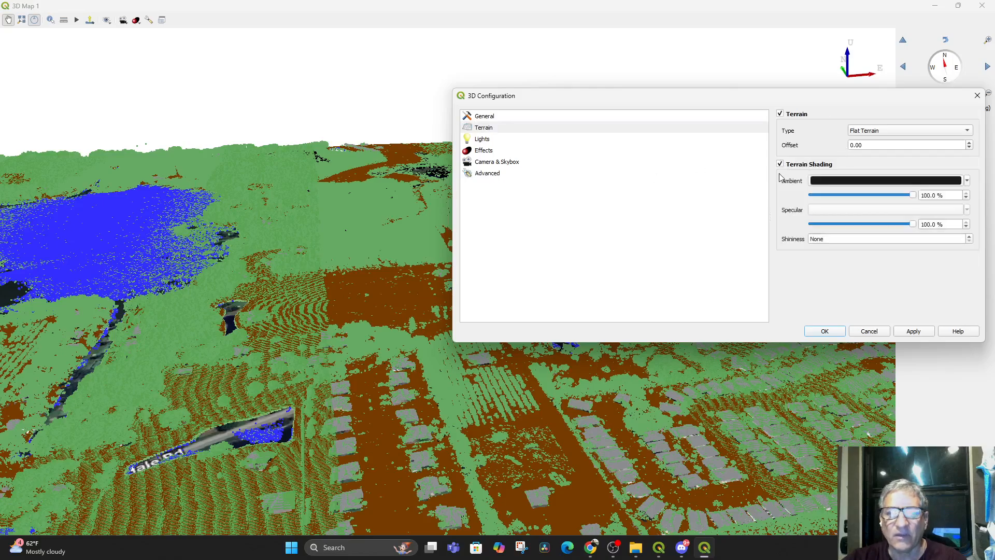
left_click(926, 333)
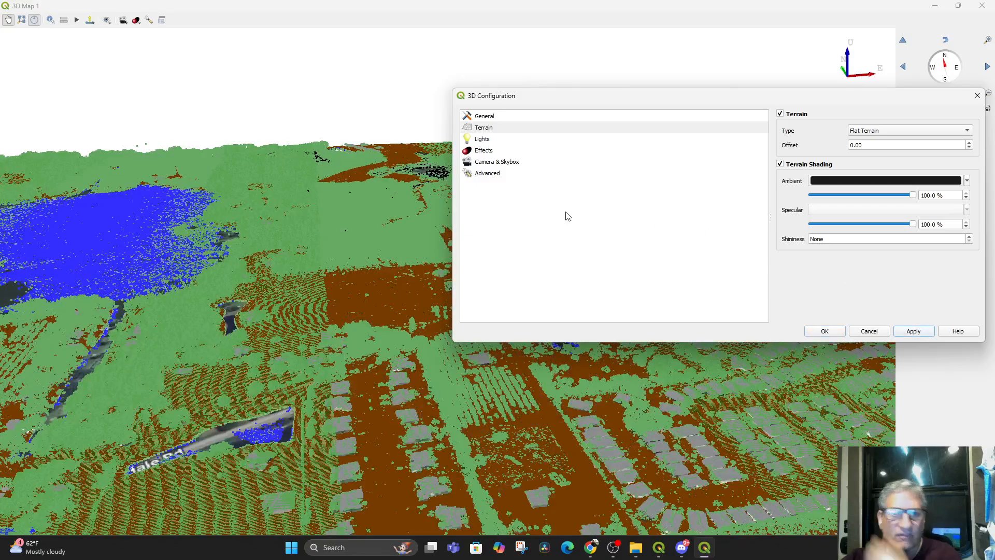
Enable eye dome lighting in the 3D view's effects, apply it and inspect the shaded point cloud
left_click(486, 152)
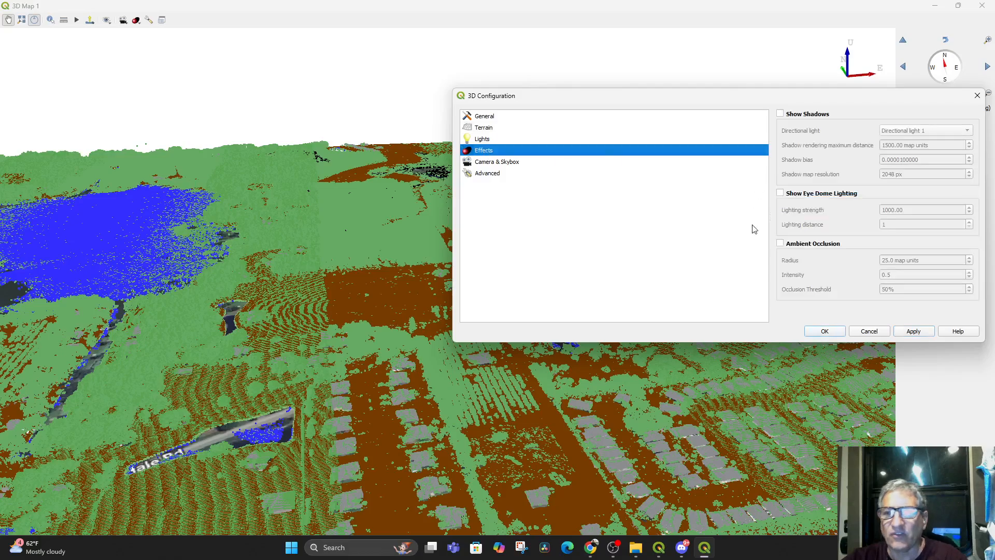
left_click(780, 194)
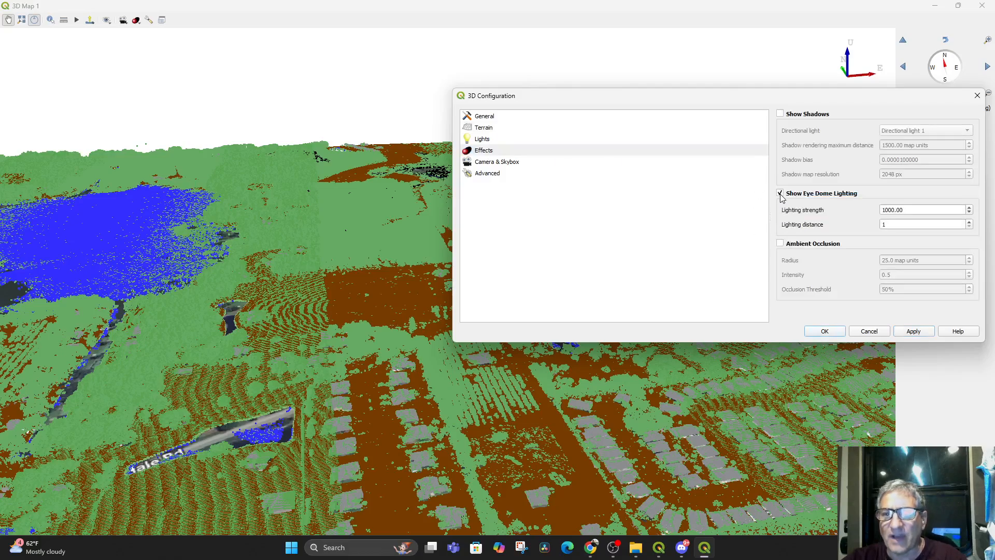
left_click(914, 331)
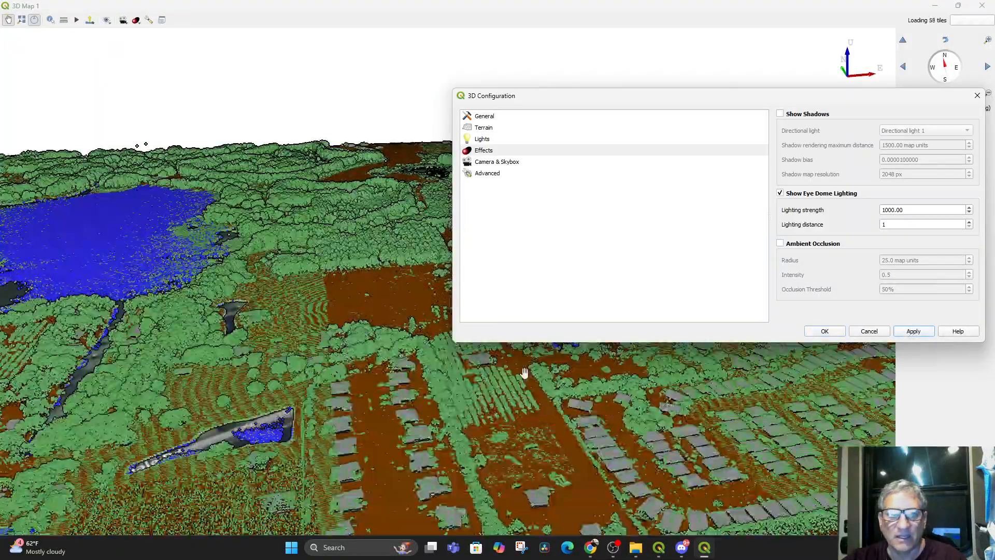
left_click_drag(367, 369, 391, 420)
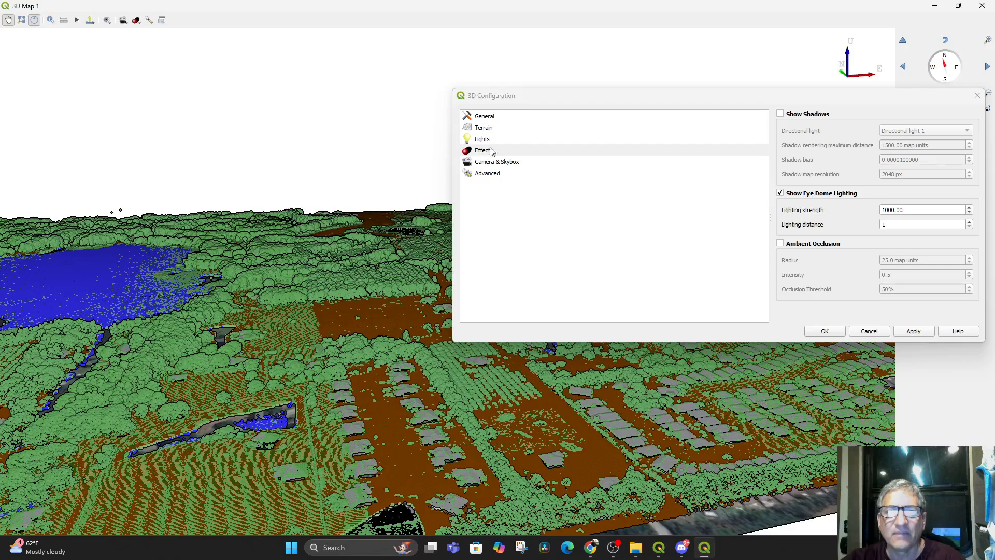
Set the directional light's azimuth to 354° in the 3D configuration, apply it and inspect the point cloud under the new lighting
left_click(493, 175)
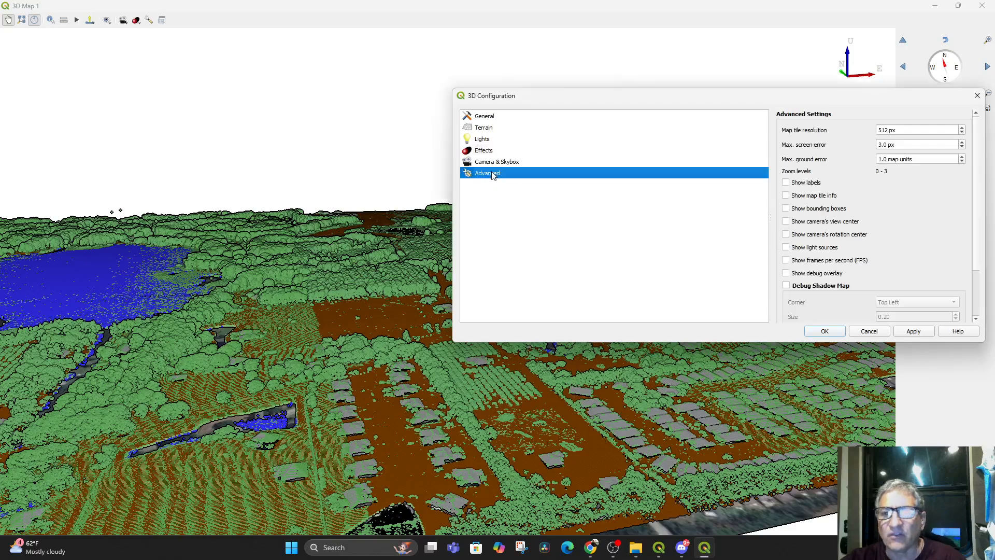
left_click(490, 163)
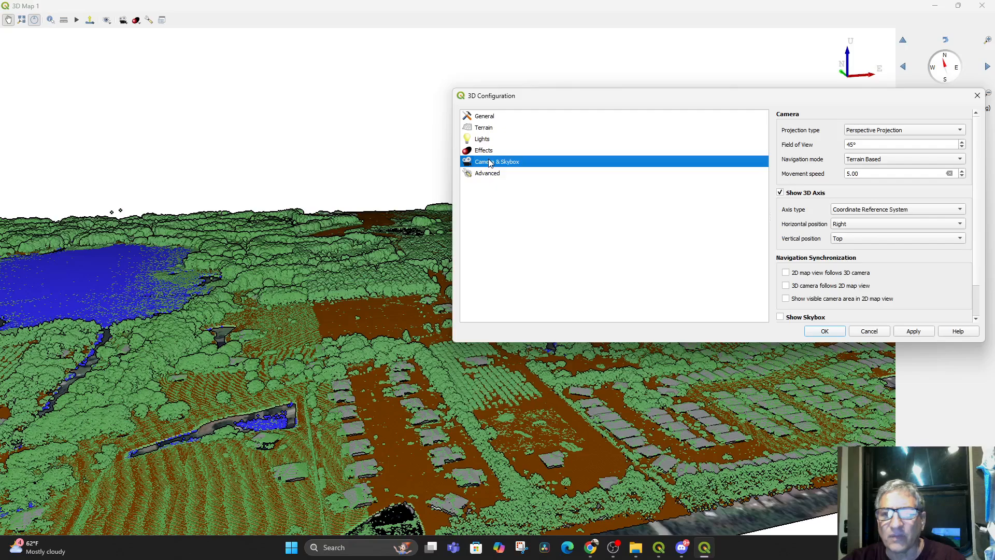
scroll(834, 268, "down", 1)
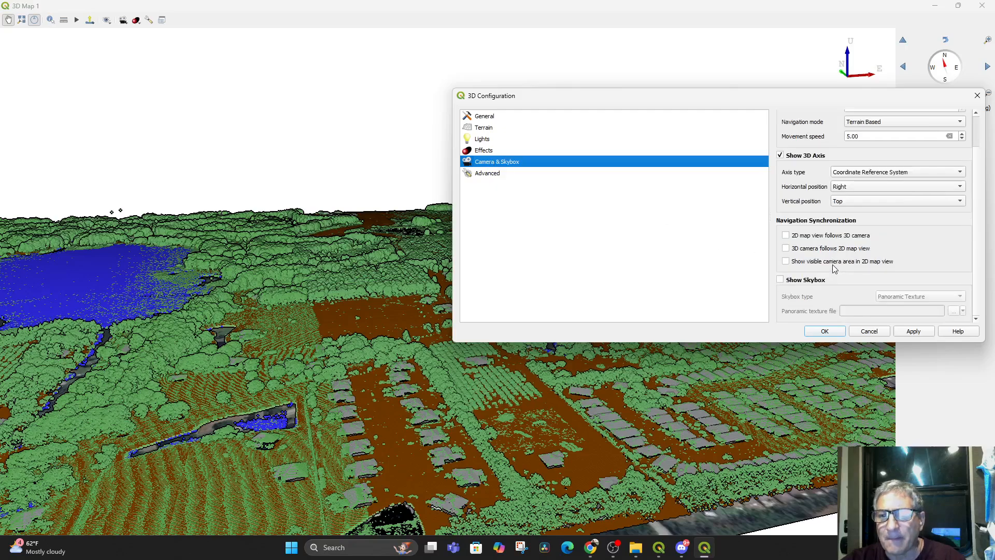
left_click(483, 152)
left_click(483, 141)
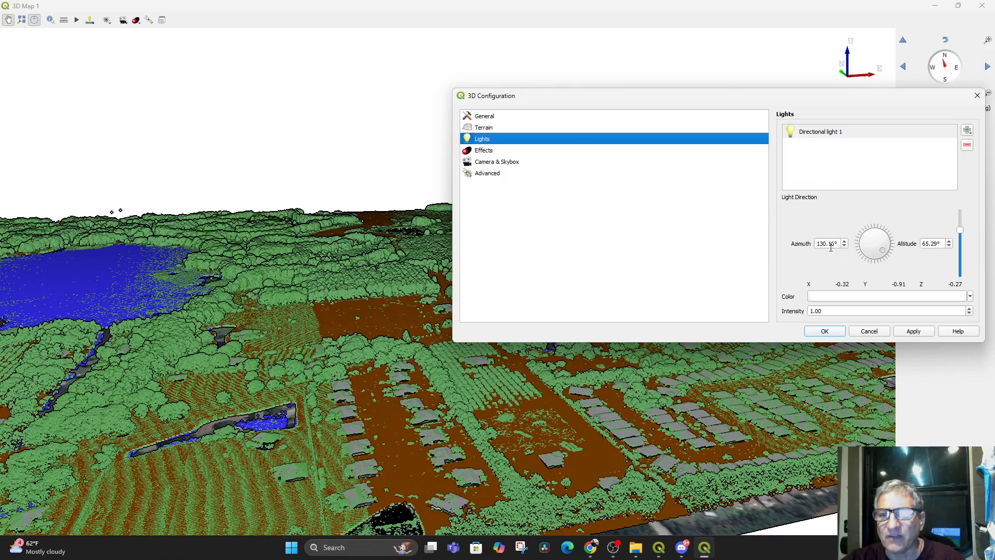
left_click_drag(876, 259, 868, 190)
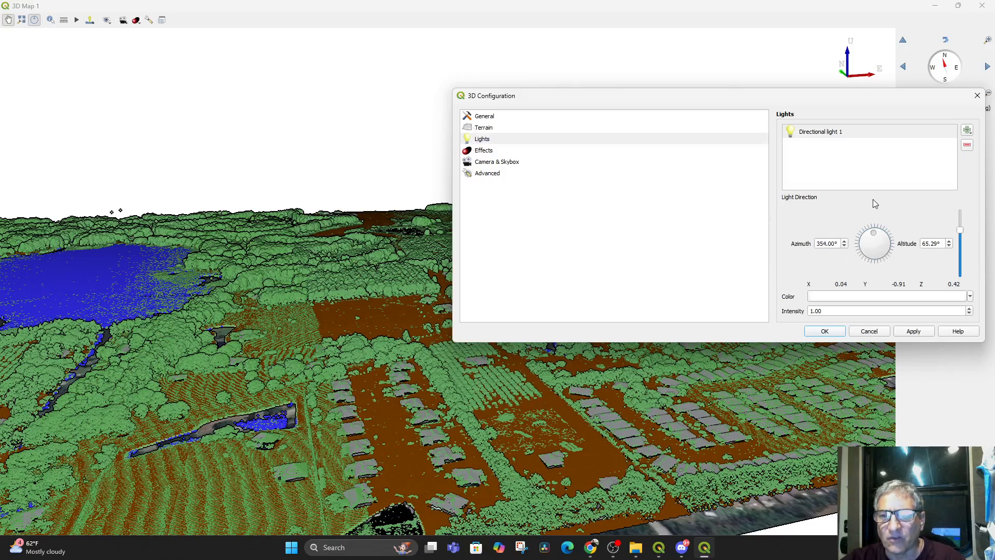
left_click(916, 330)
left_click_drag(234, 385, 748, 233)
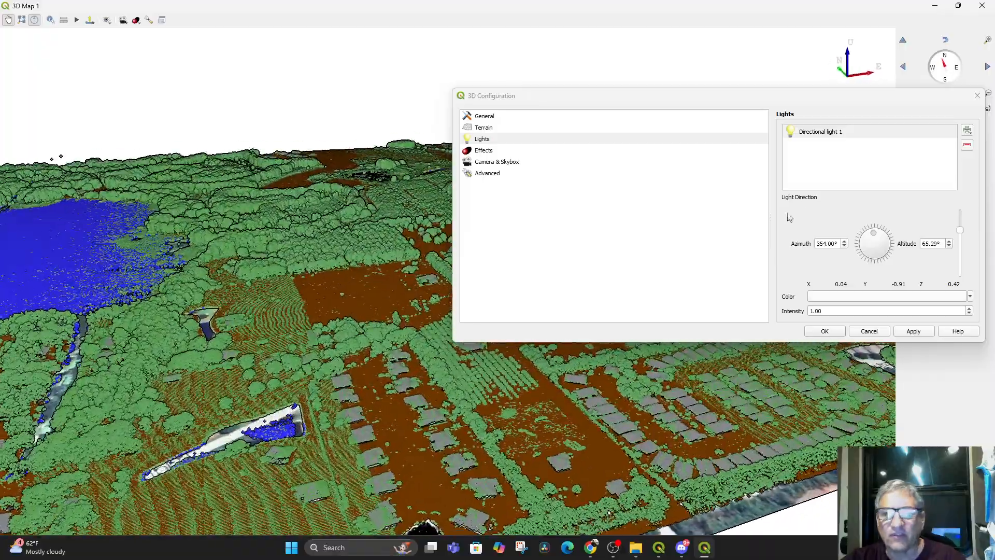
left_click(977, 95)
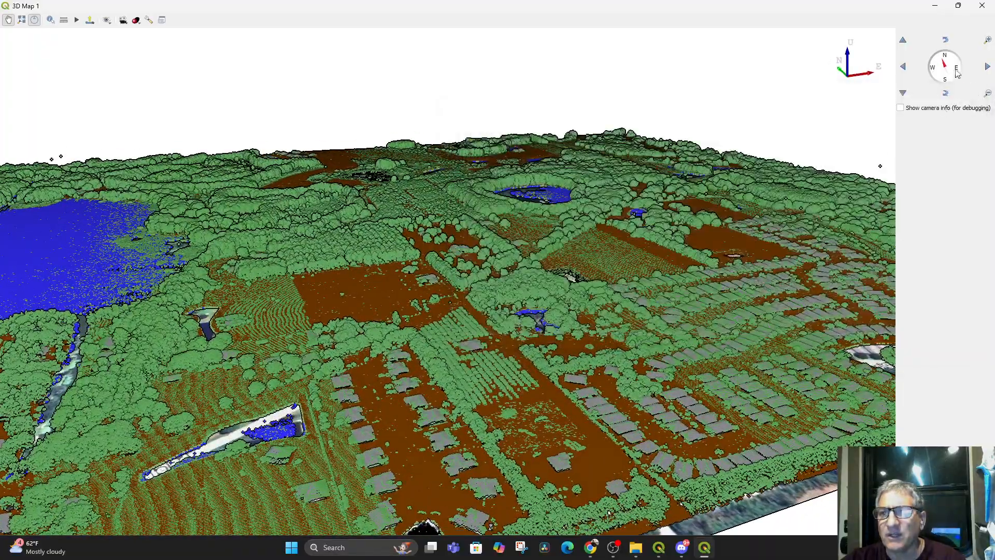
Restore the 3D map window, enable triangulated surface rendering in the points layer's 3D symbology and inspect the surface in 3D
left_click(959, 7)
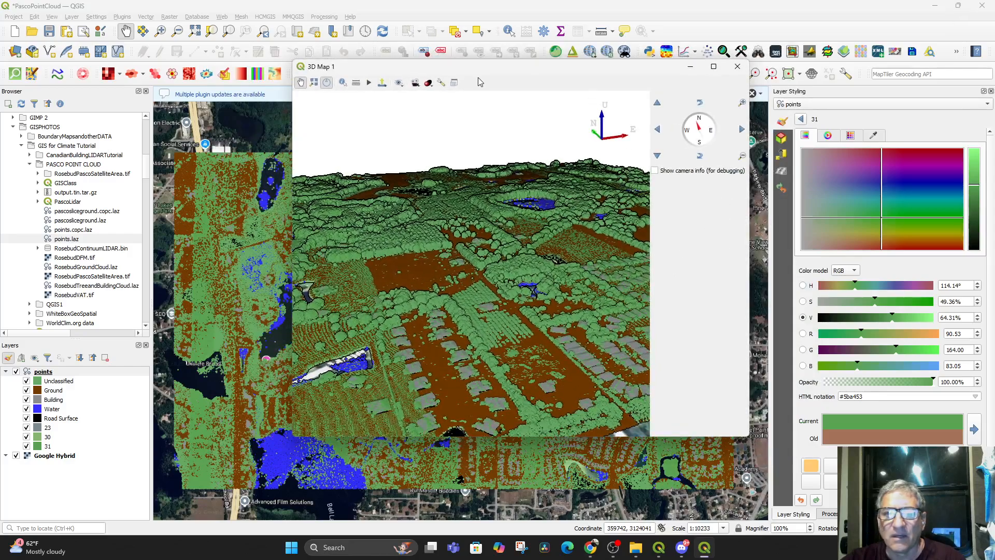
left_click_drag(534, 78, 457, 84)
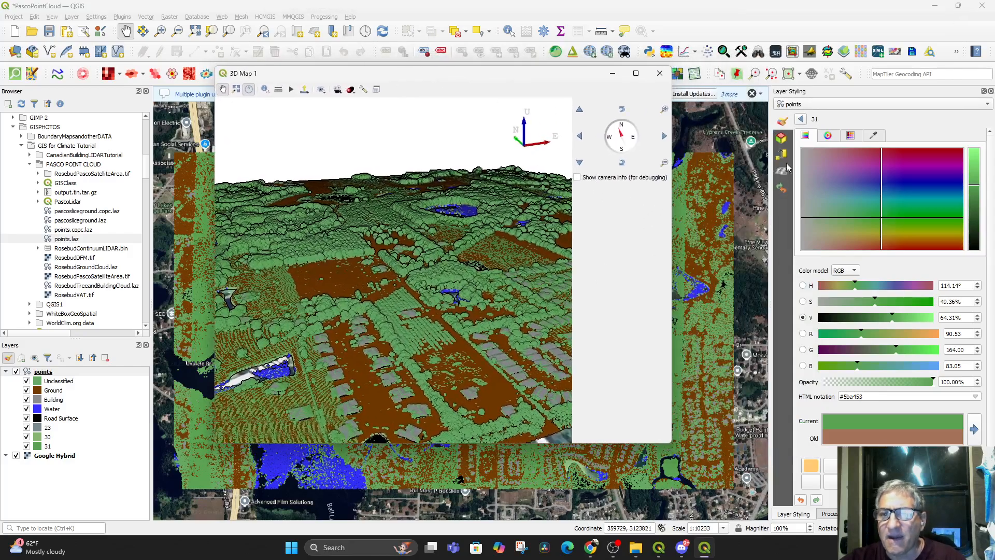
left_click(781, 137)
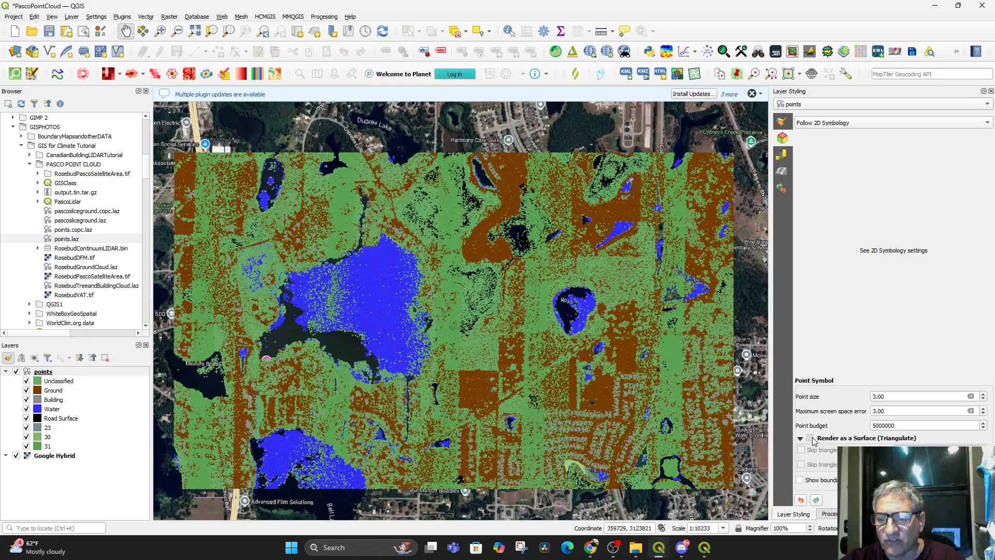
left_click(812, 439)
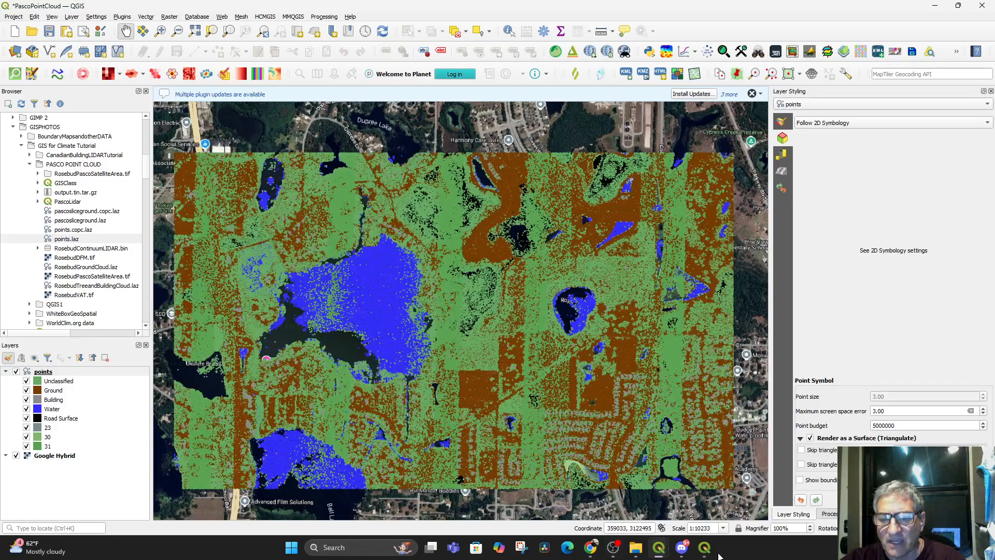
left_click(703, 550)
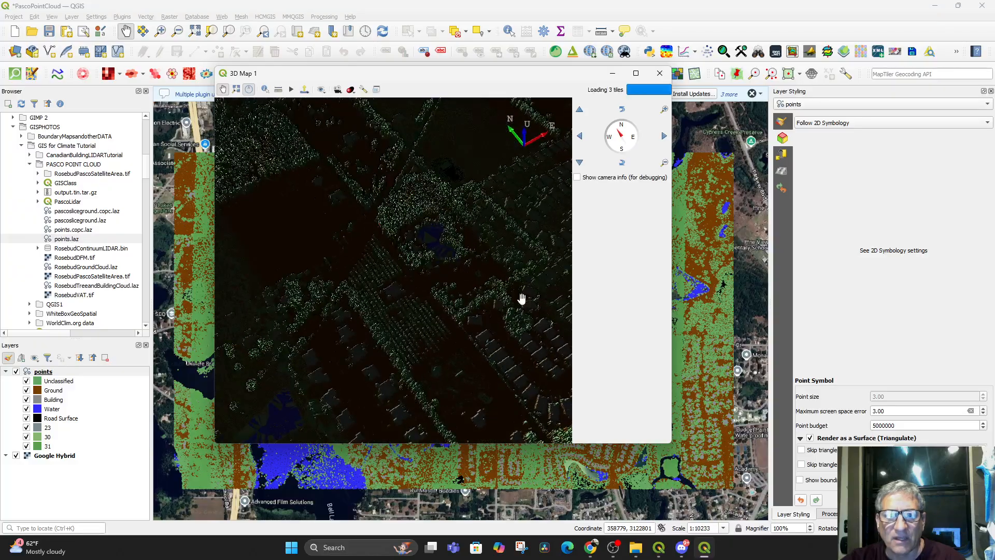
scroll(454, 358, "up", 5)
scroll(429, 273, "up", 2)
left_click_drag(429, 273, 371, 253)
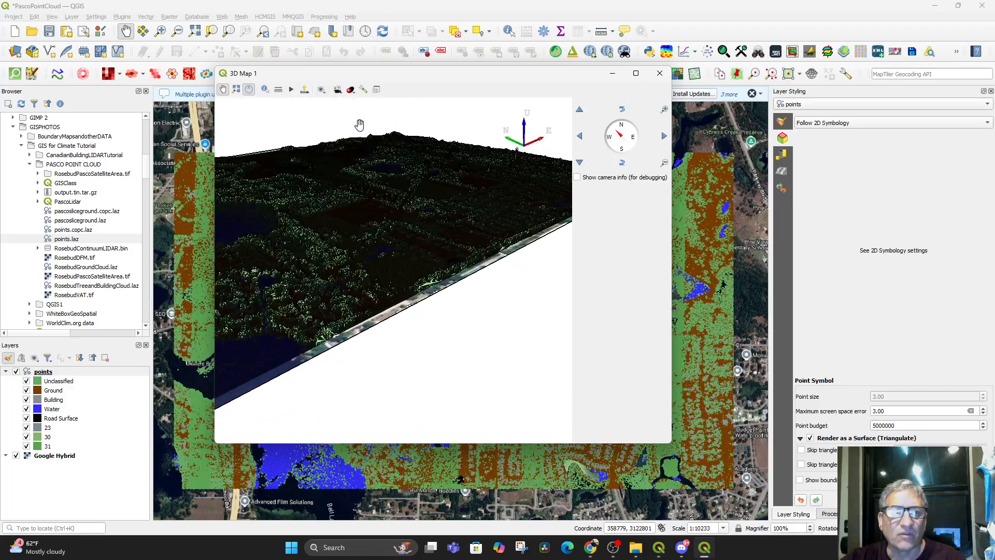
Turn the directional light's azimuth to 49°, apply it and rotate the 3D view to check the surface
left_click(364, 91)
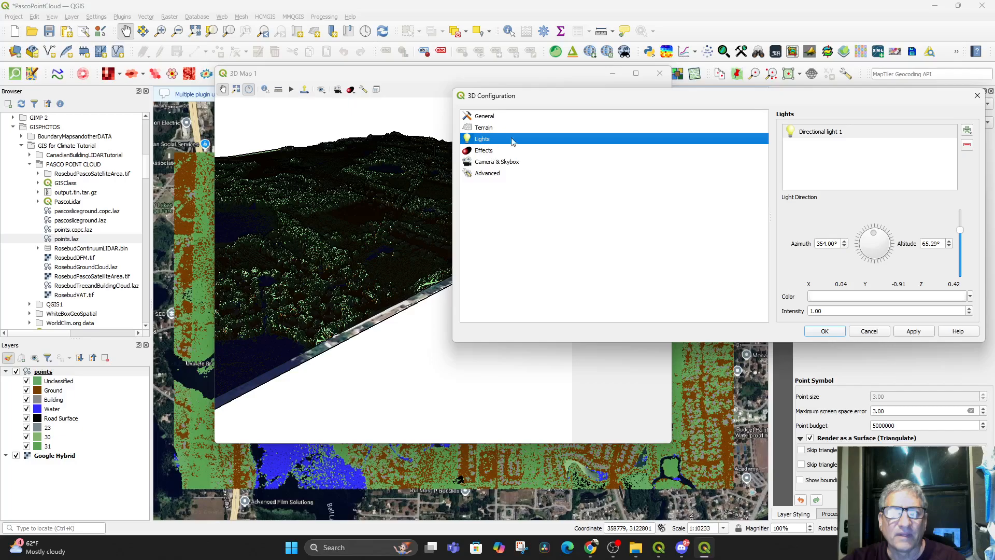
left_click_drag(871, 240, 899, 228)
left_click(925, 333)
left_click_drag(421, 346, 322, 284)
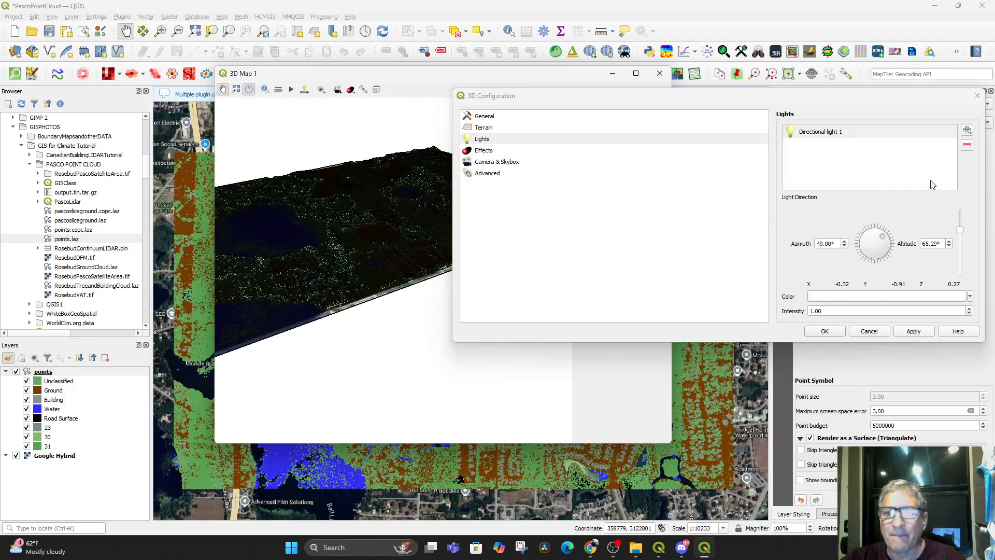
Raise the directional light's intensity to 5 and examine the surface up close in the 3D view
left_click(817, 310)
type("5")
key("Return")
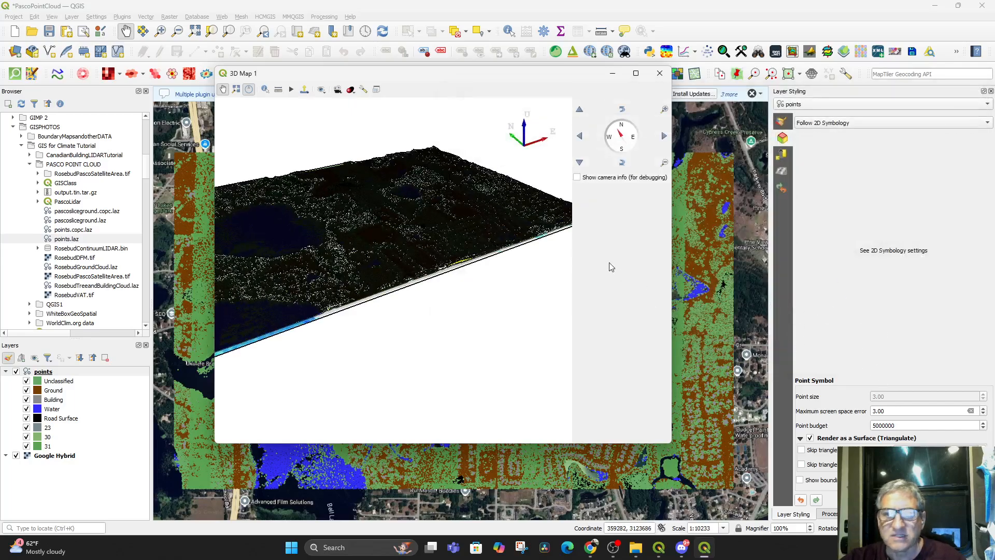
scroll(392, 216, "up", 1)
scroll(391, 216, "up", 3)
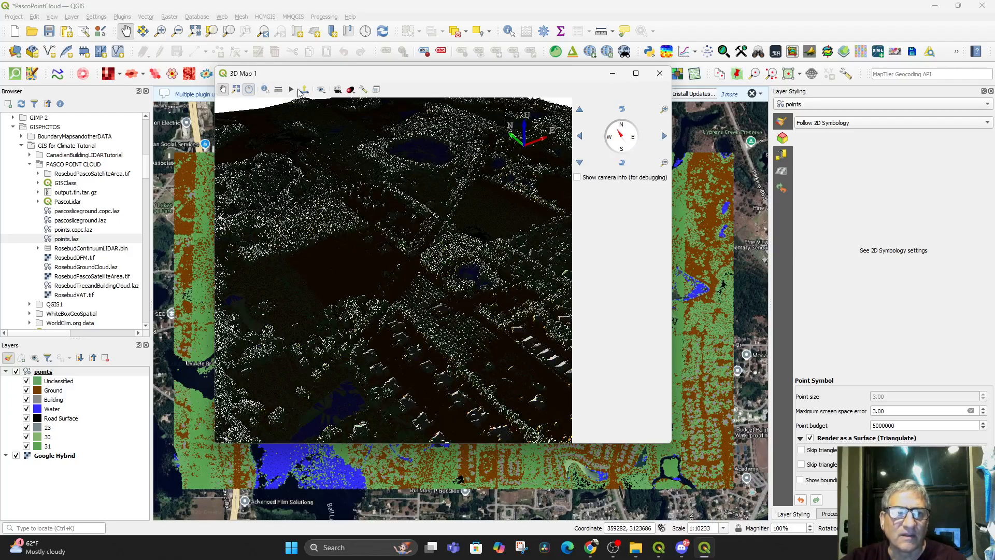
Lower the directional light's intensity to 2 and tilt the 3D view to inspect the surface
left_click(363, 90)
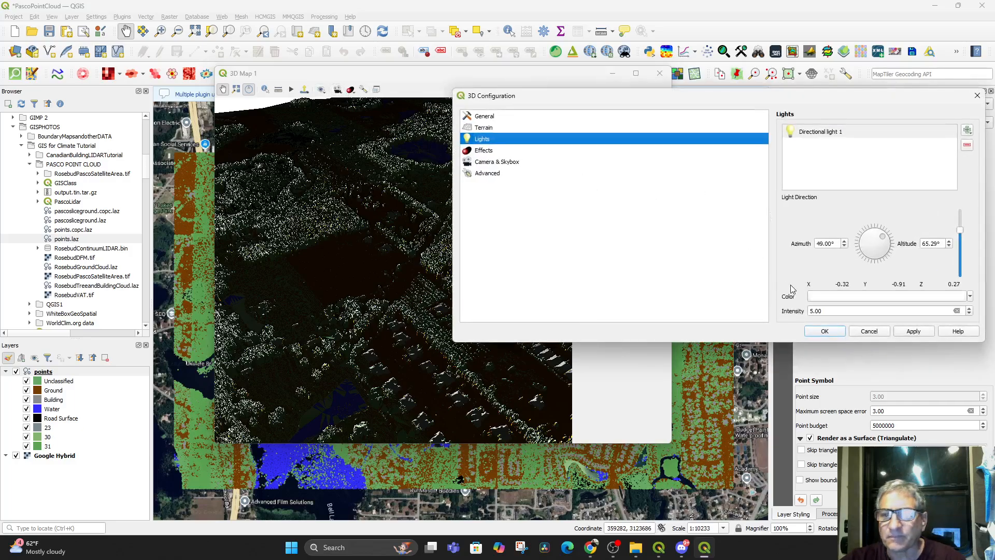
left_click(825, 311)
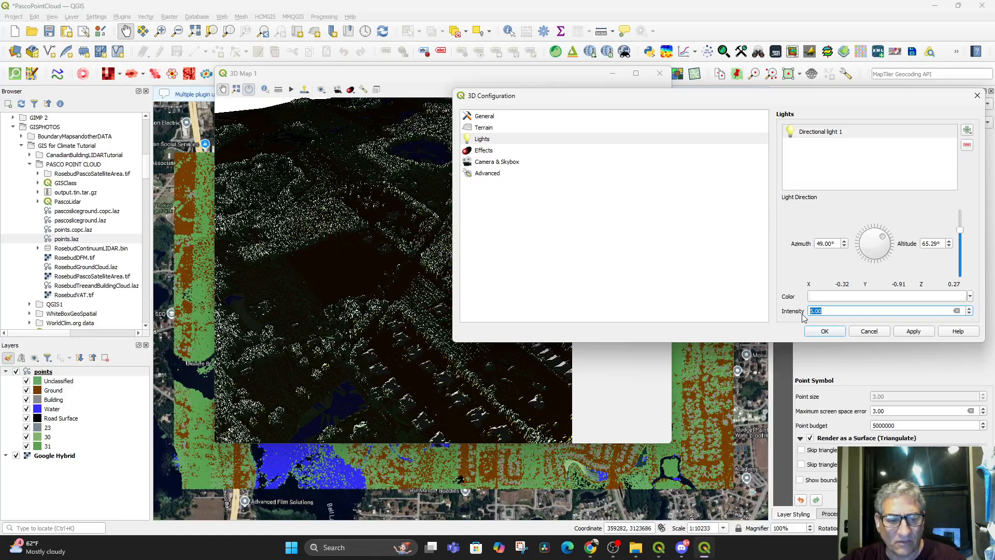
type("2")
key("Return")
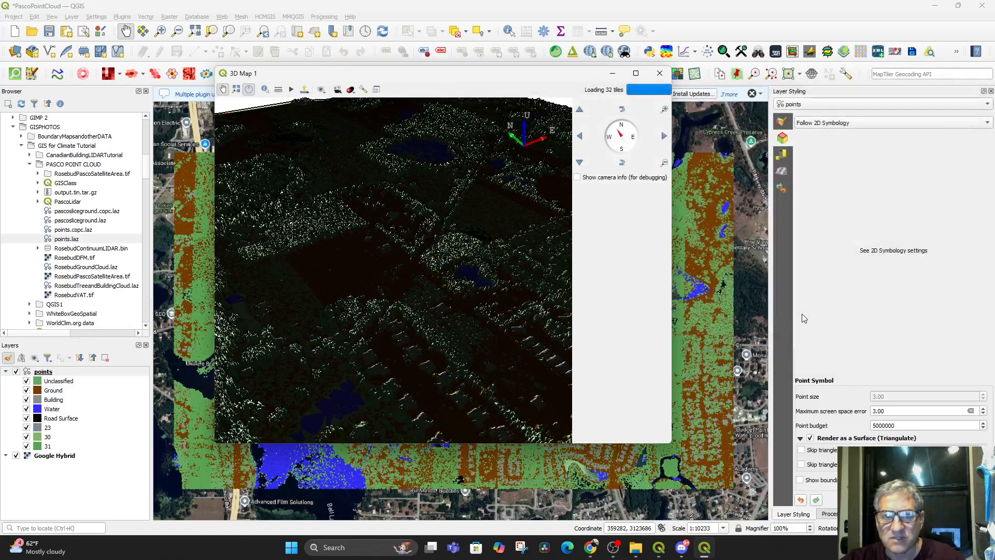
left_click_drag(480, 284, 460, 351)
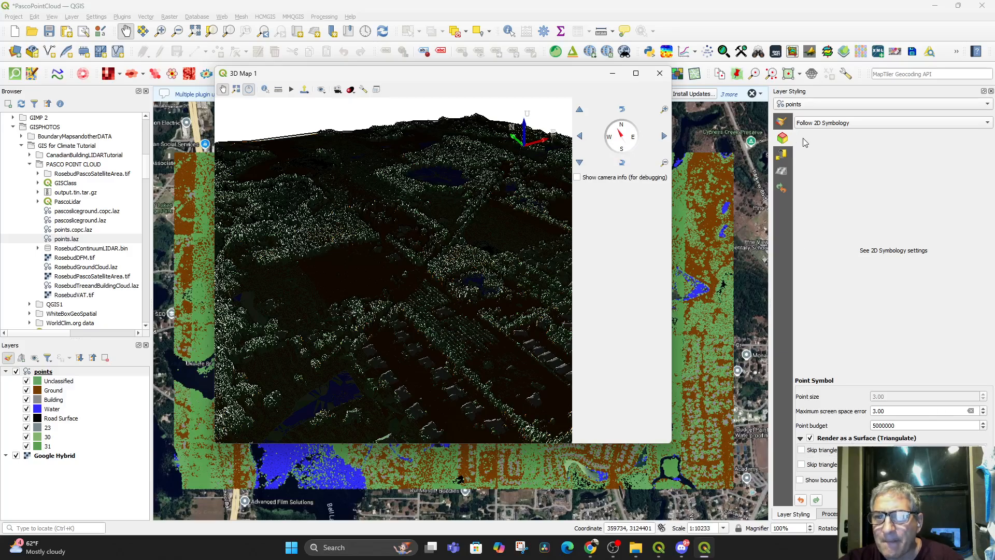
Switch the points layer's 3D symbology to Classification and check the surface from another angle in the 3D map
left_click(828, 123)
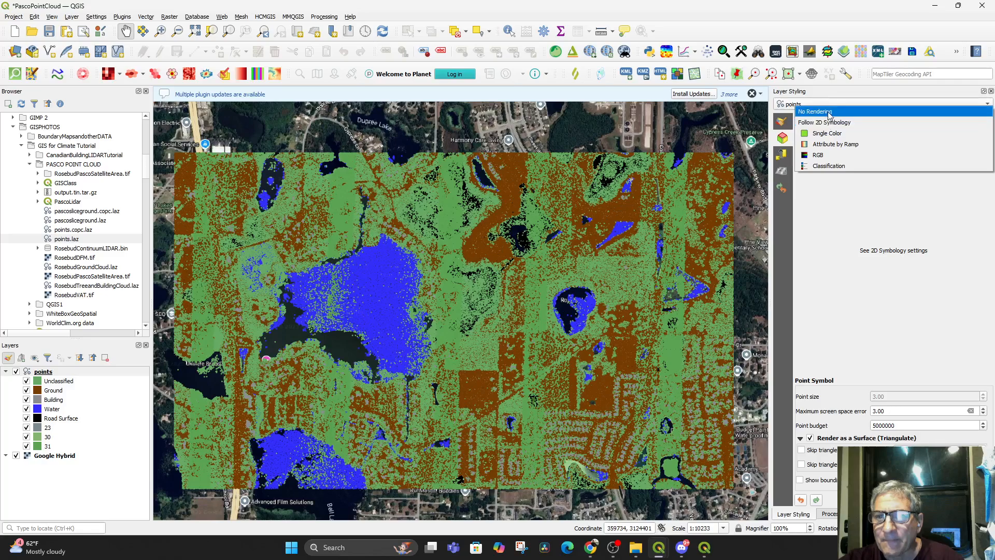
left_click(828, 123)
left_click(828, 124)
left_click(823, 165)
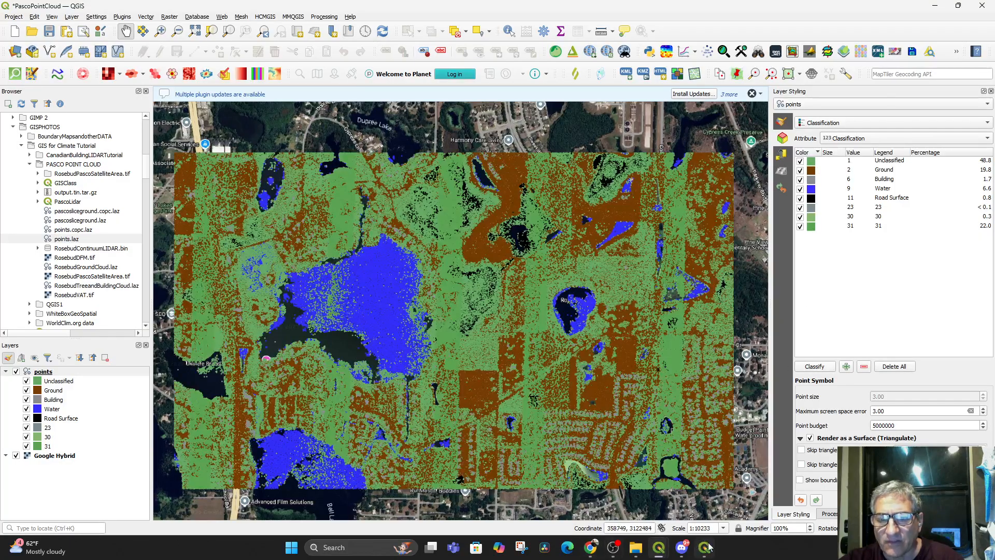
left_click(708, 546)
left_click_drag(426, 328, 386, 363)
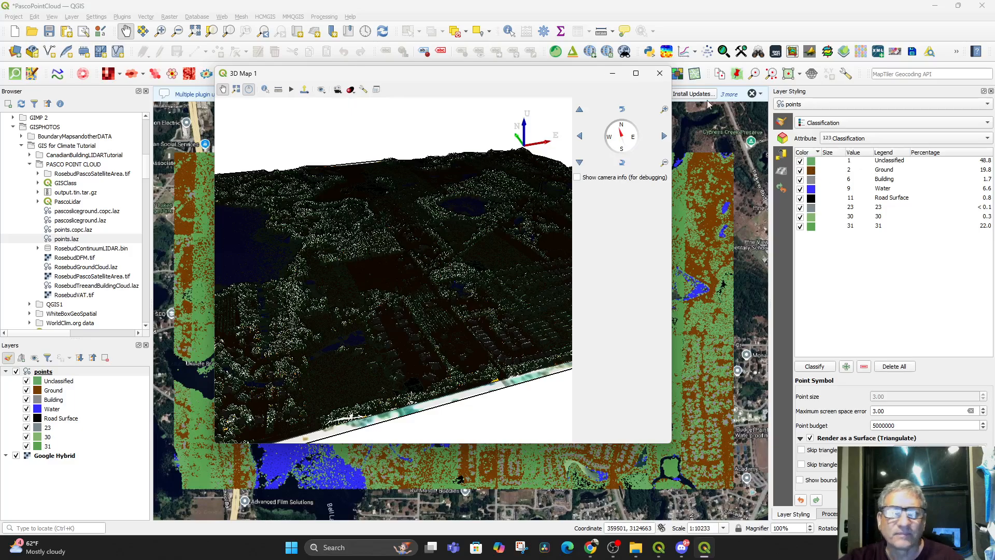
Close the 3D map window and remove the points layer from the project
left_click(657, 76)
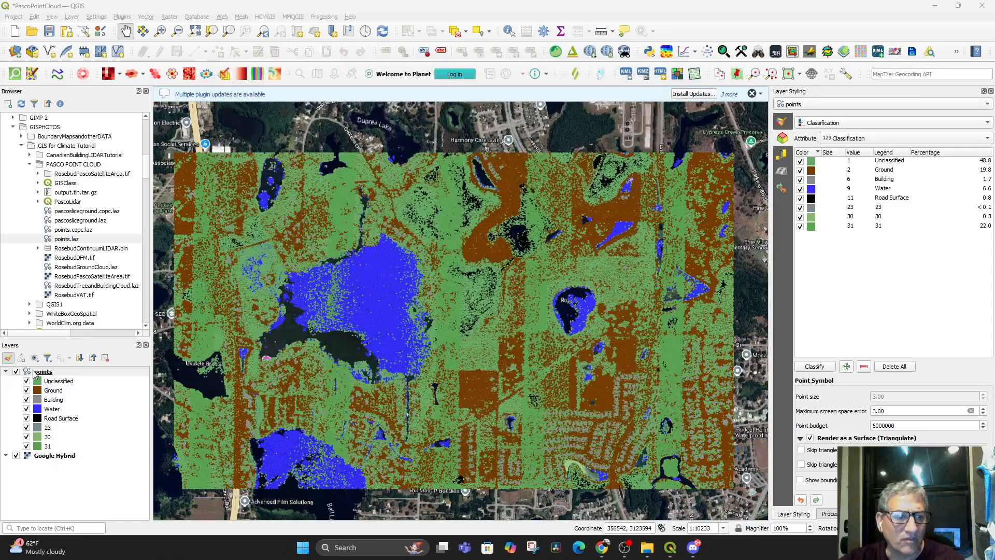
right_click(34, 372)
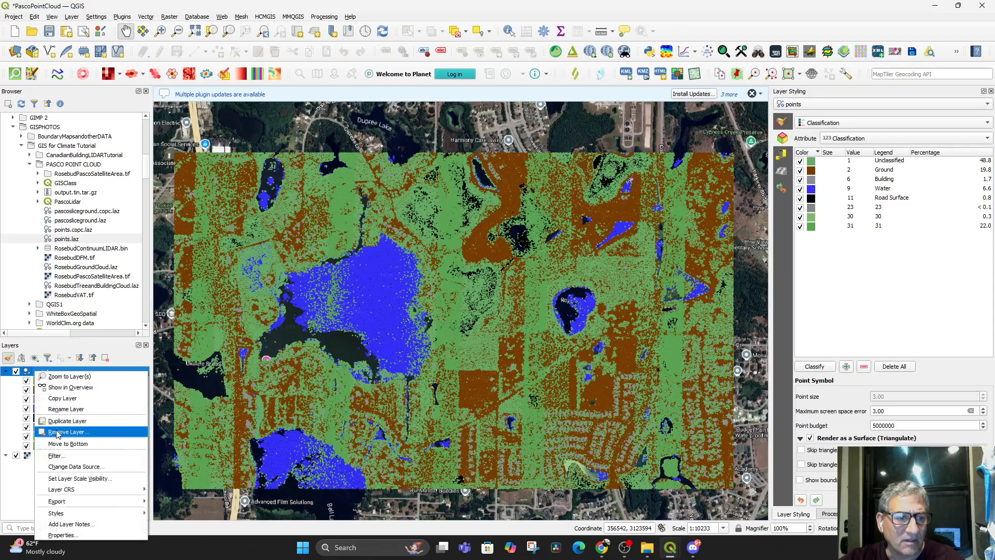
left_click(58, 432)
left_click(474, 284)
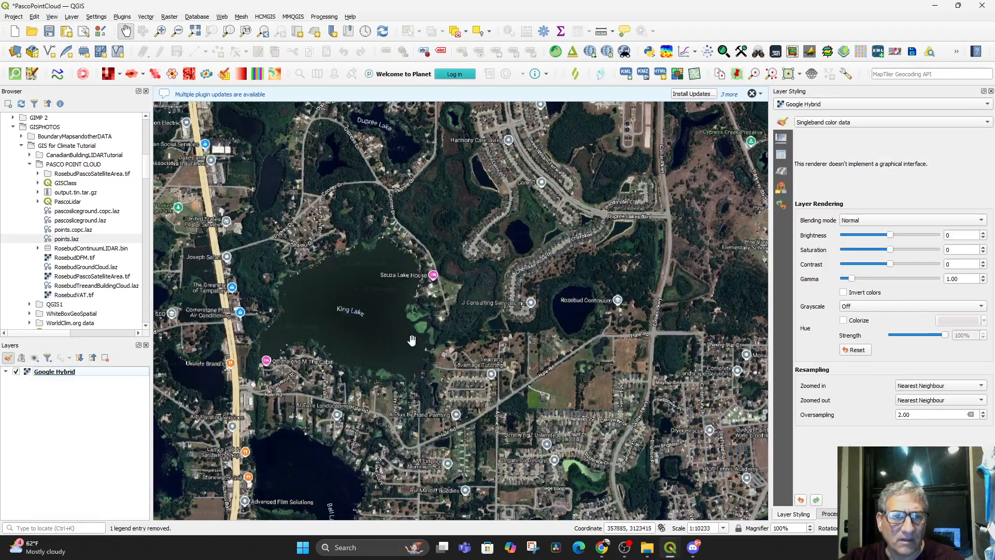
Hide the Google Hybrid basemap and add points.laz from the PASCO POINT CLOUD folder to the map
scroll(408, 285, "down", 1)
scroll(408, 285, "up", 1)
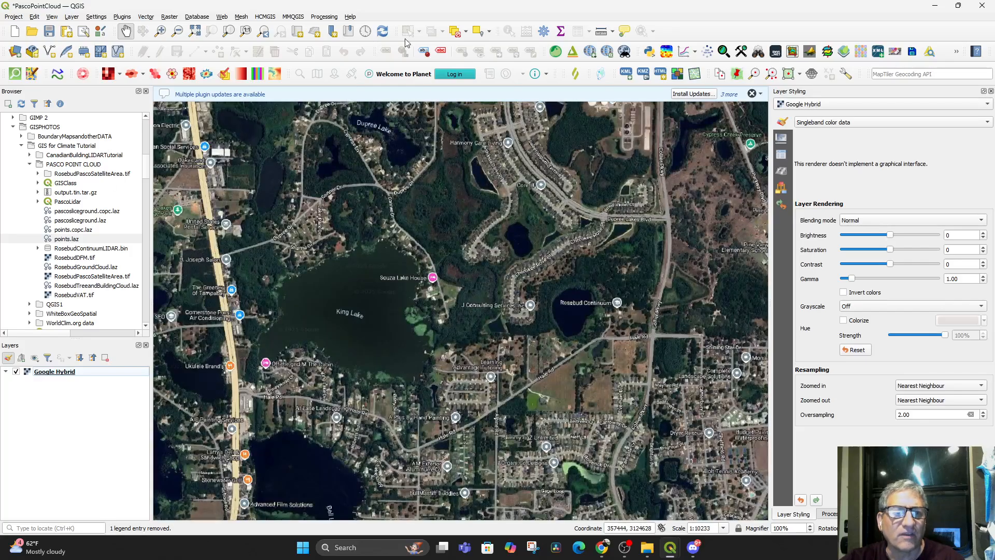
left_click(16, 372)
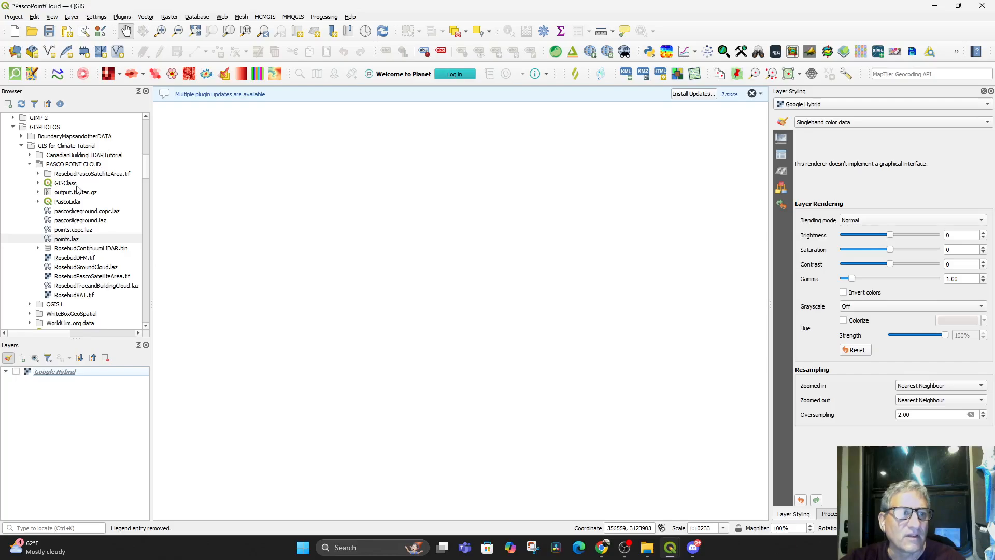
left_click_drag(62, 242, 363, 293)
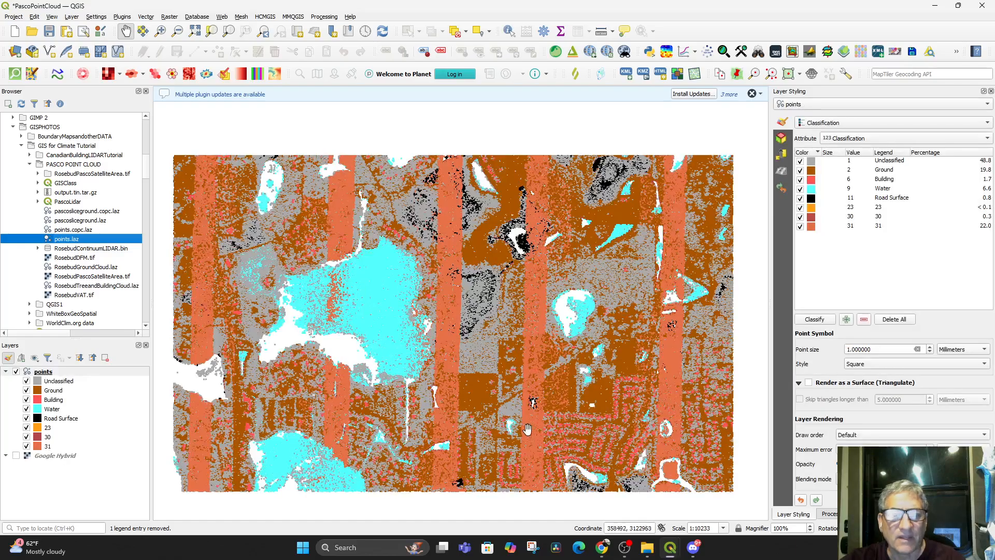
left_click_drag(520, 426, 528, 423)
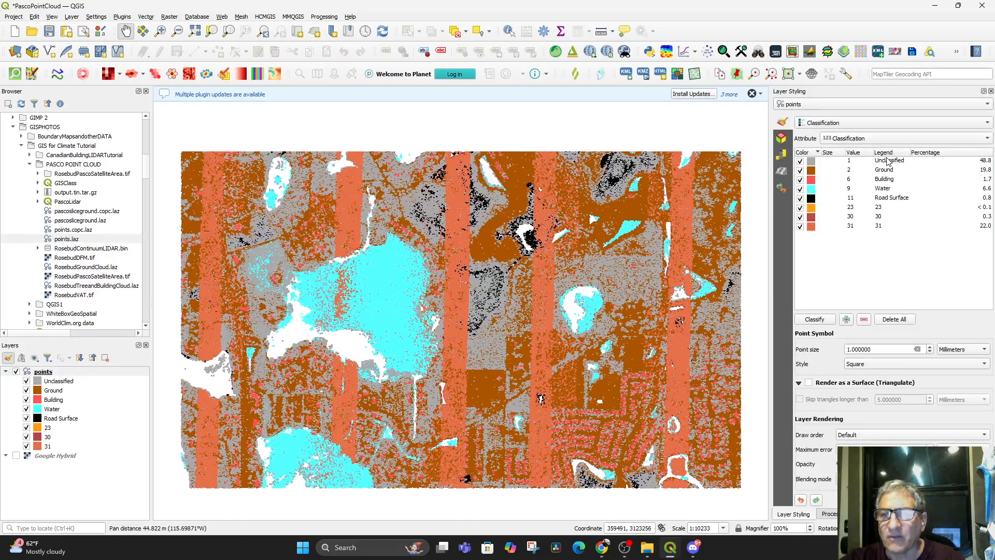
Recolour the Unclassified class of the points layer to green #0eaa2b
double_click(812, 162)
left_click_drag(911, 214, 952, 217)
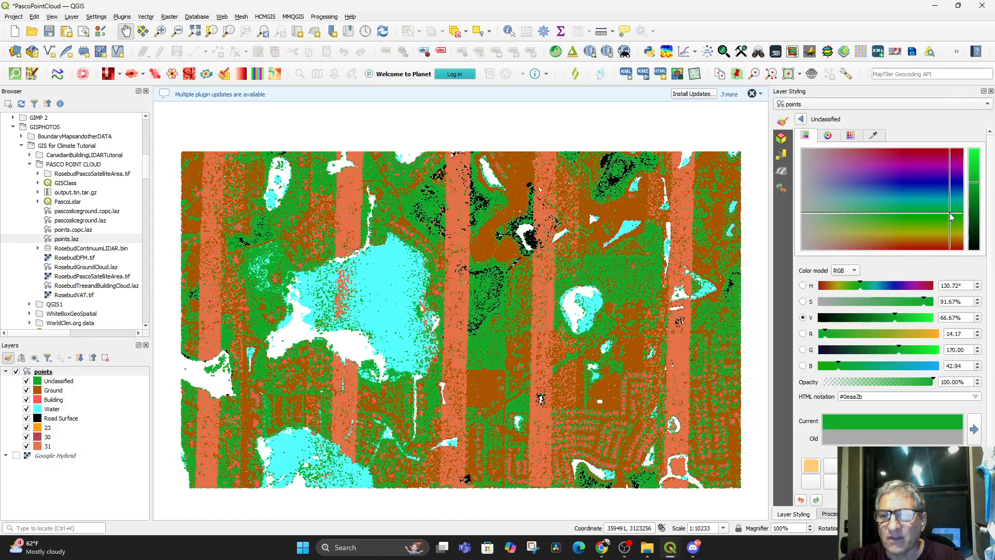
left_click(801, 120)
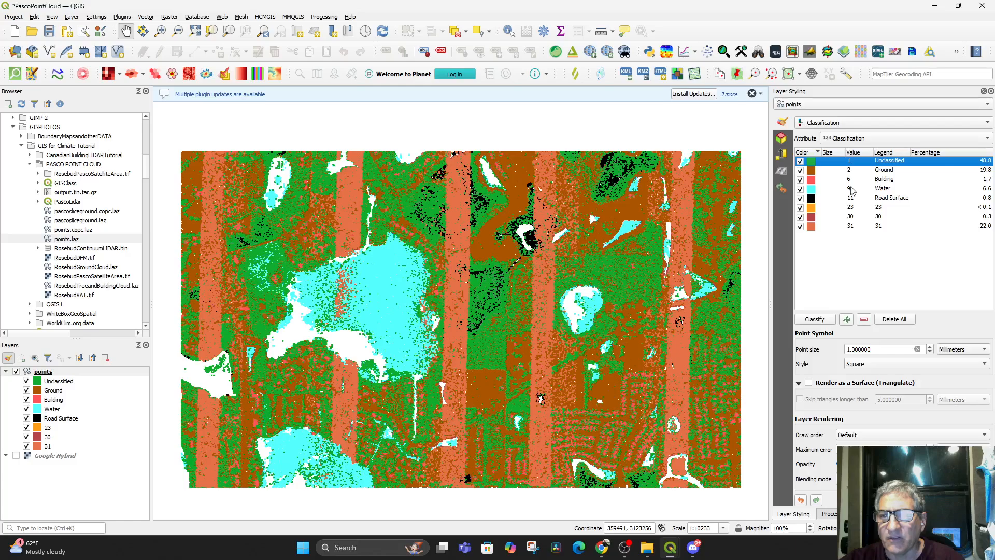
Recolour the Building class of the points layer to grey #879292
double_click(810, 180)
left_click_drag(904, 199, 814, 204)
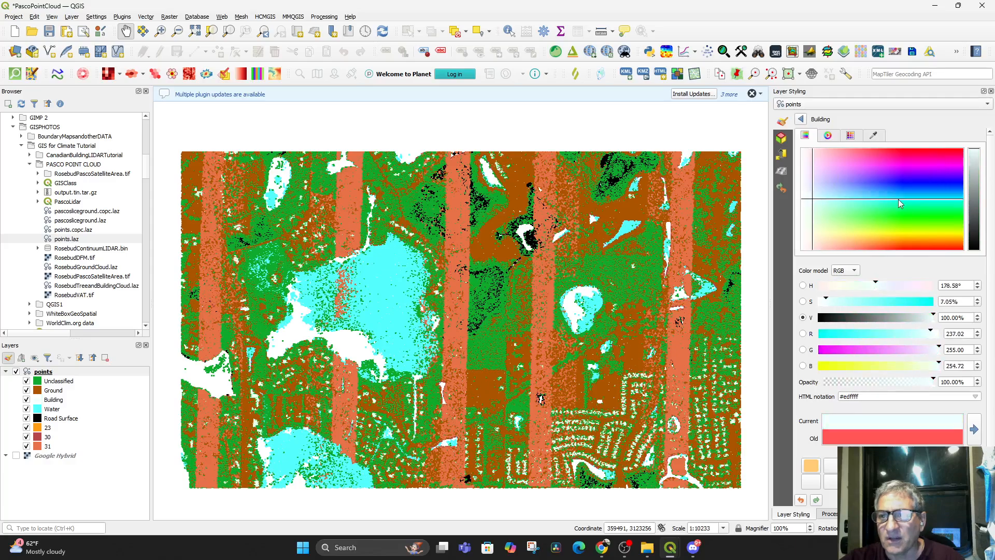
left_click(979, 193)
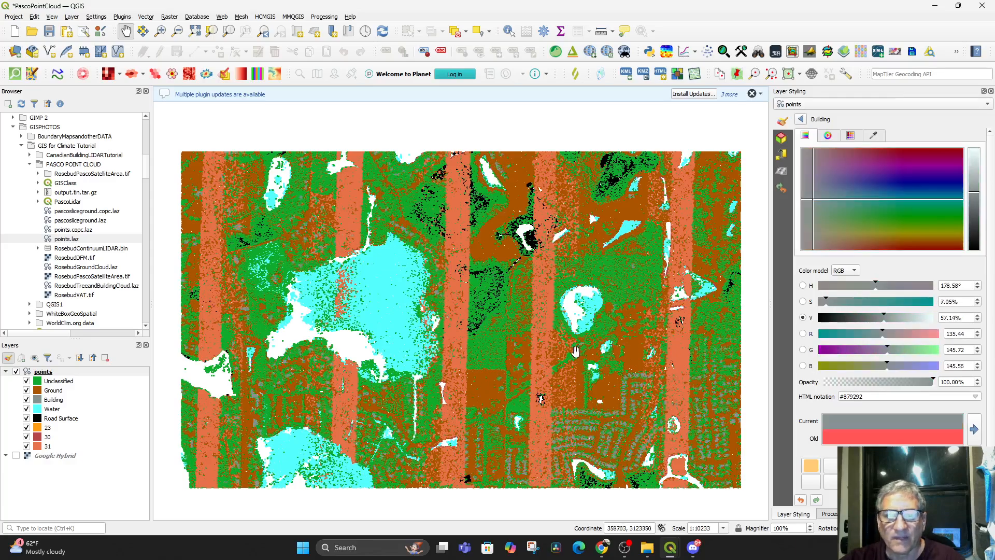
Recolour class 31 of the points layer to bright green #20e719
left_click(799, 120)
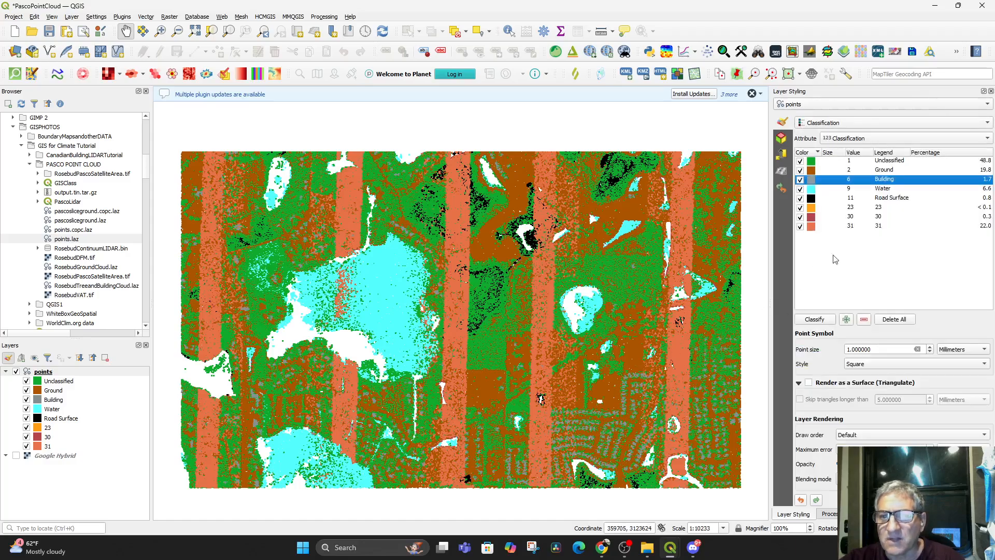
left_click(811, 228)
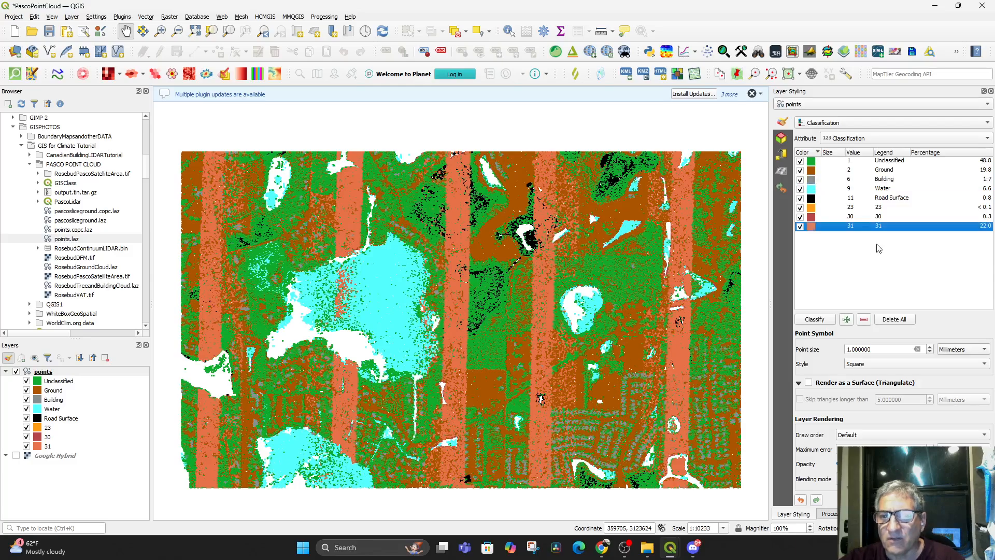
double_click(812, 228)
left_click_drag(922, 211, 946, 217)
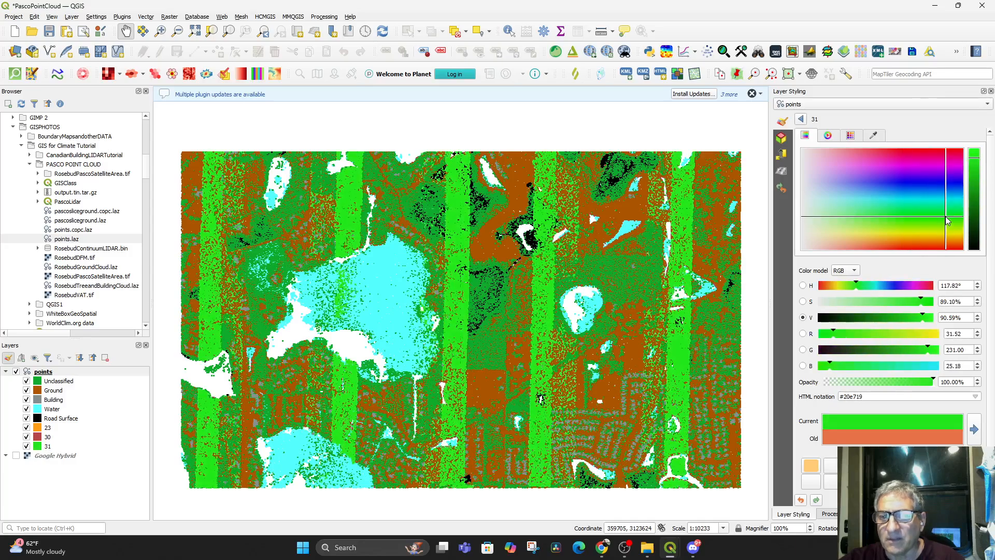
left_click_drag(650, 433, 656, 422)
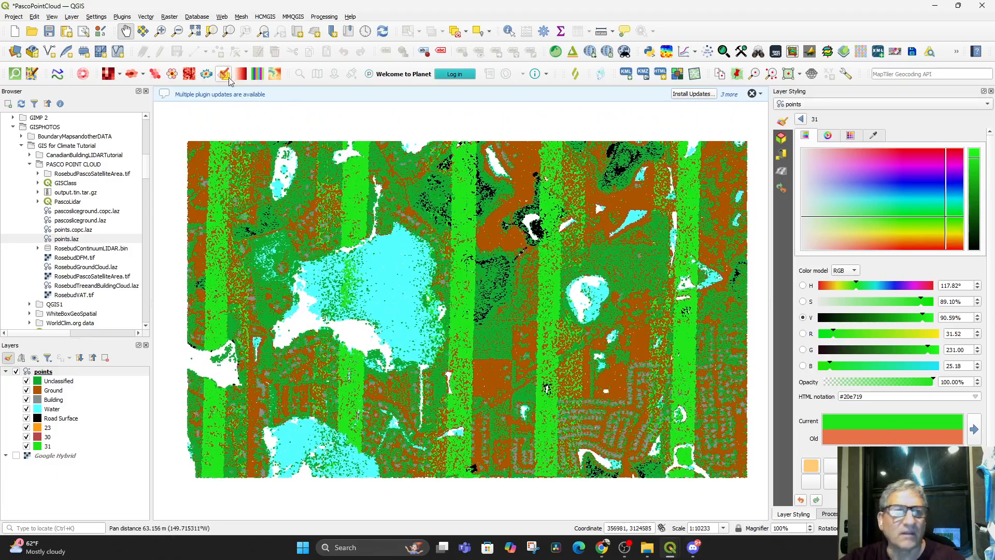
Remove the existing 3D Map 1 view from the project's 3D map views
left_click(52, 17)
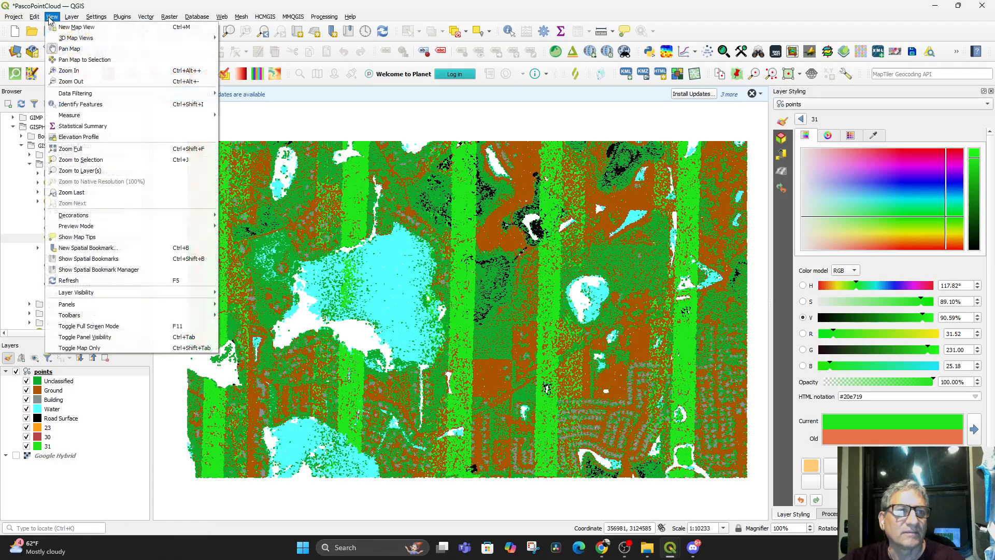
mouse_move(62, 39)
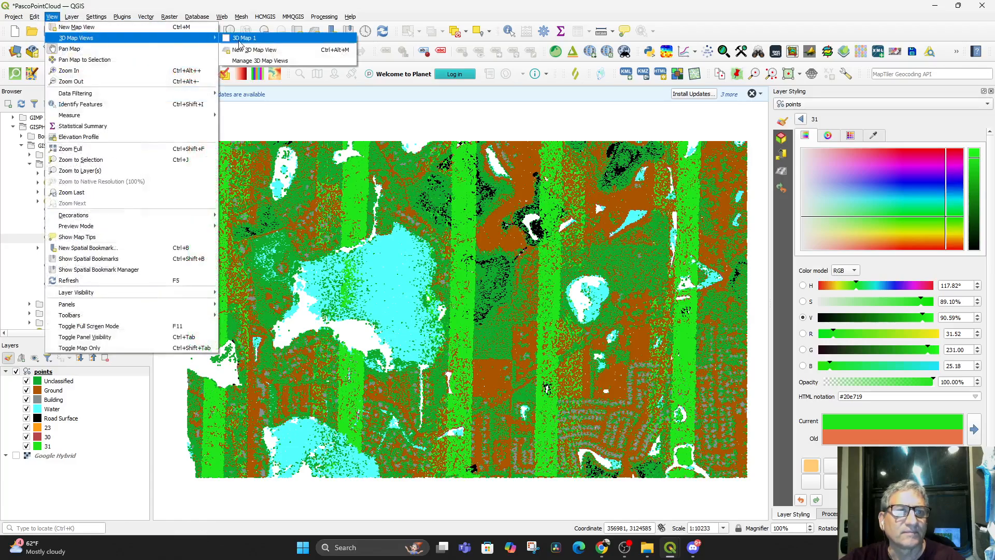
left_click(247, 61)
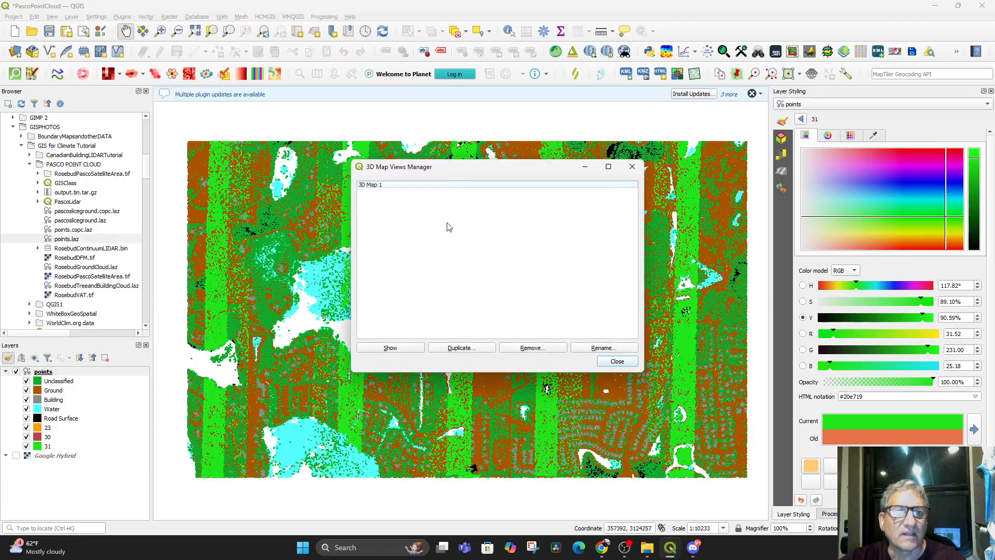
left_click(424, 186)
left_click(529, 350)
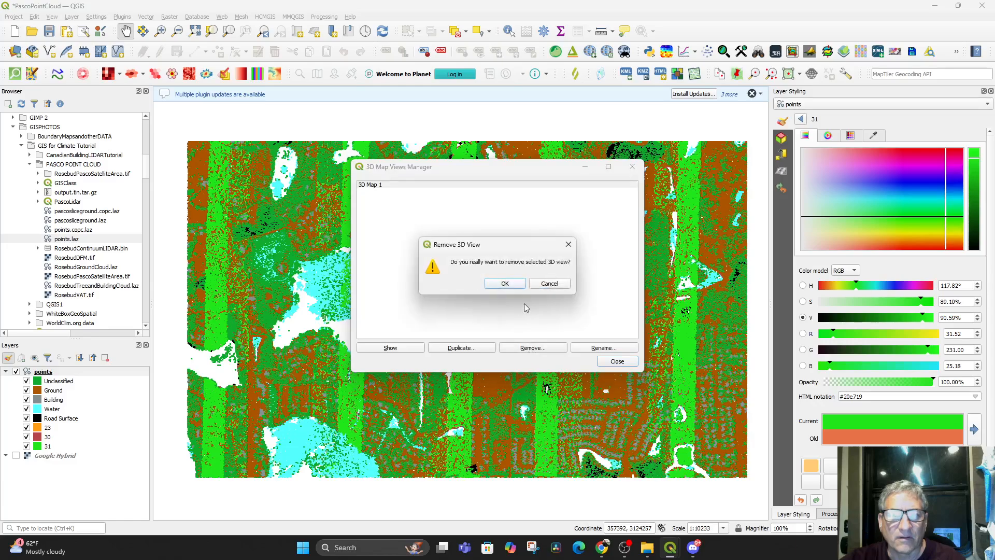
left_click(506, 285)
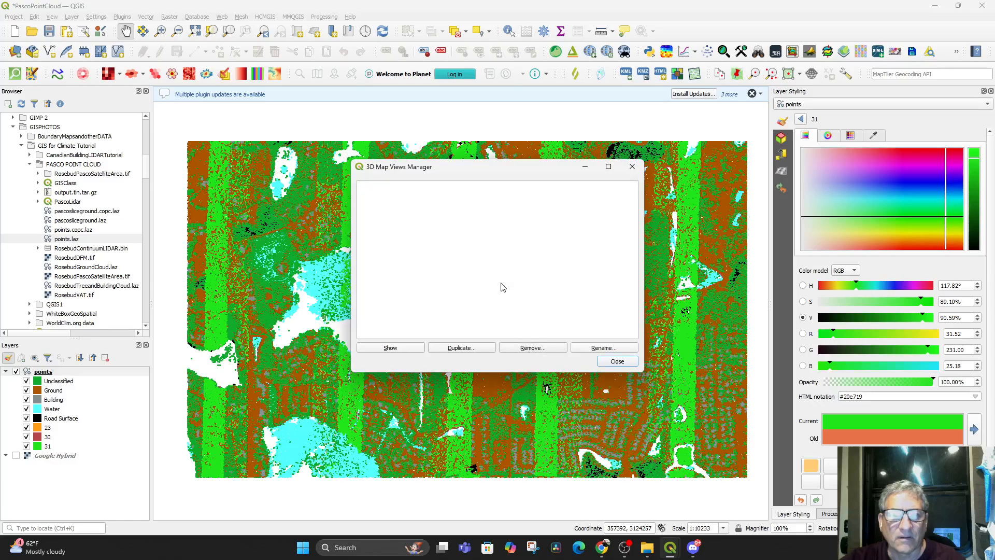
left_click(618, 361)
Create a new 3D map view of the recoloured point cloud, maximize its window and tilt the scene to an oblique angle
left_click(73, 17)
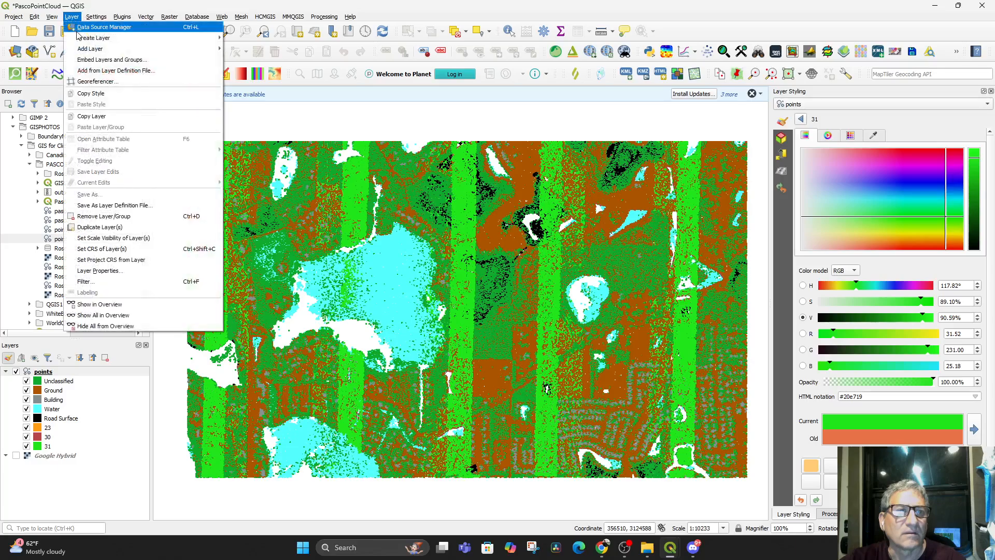
mouse_move(95, 39)
left_click(52, 17)
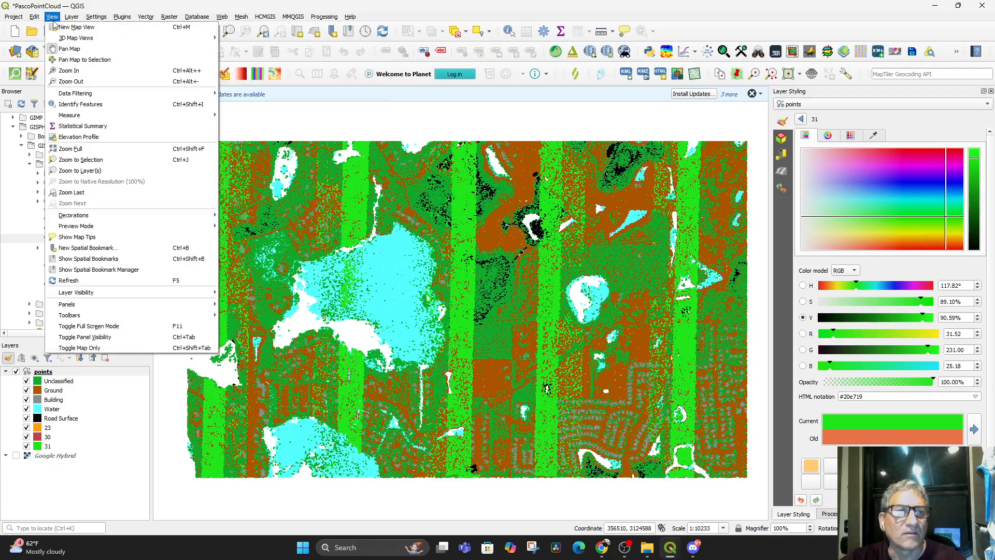
mouse_move(145, 32)
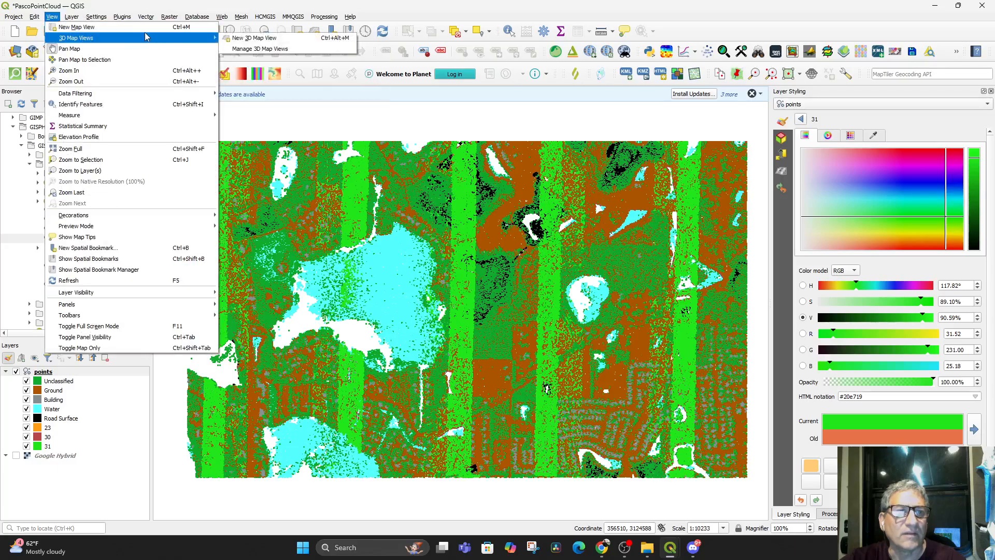
left_click(248, 38)
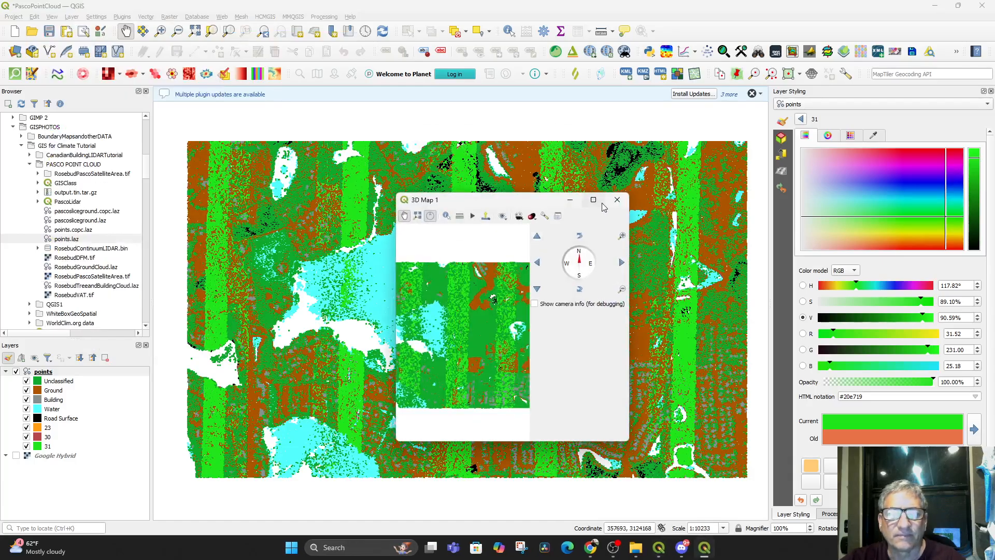
left_click(594, 200)
left_click_drag(586, 465, 581, 518)
left_click_drag(570, 431, 574, 531)
left_click_drag(512, 457, 424, 513)
left_click_drag(503, 436, 473, 425)
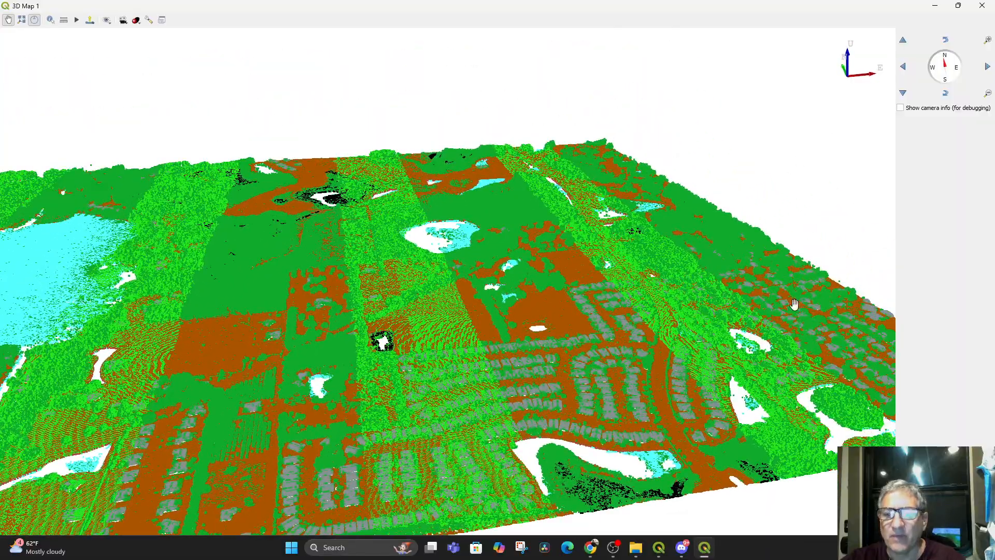
Enable Eye Dome Lighting for the 3D map with strength 1000 and distance 1, and inspect the shaded trees and houses
left_click(149, 20)
left_click(485, 150)
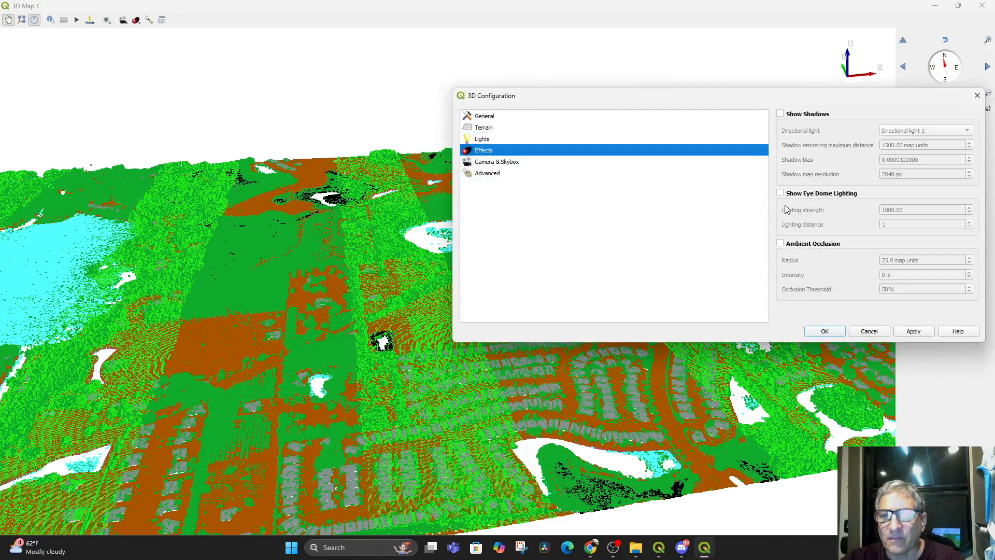
left_click(785, 195)
left_click(911, 331)
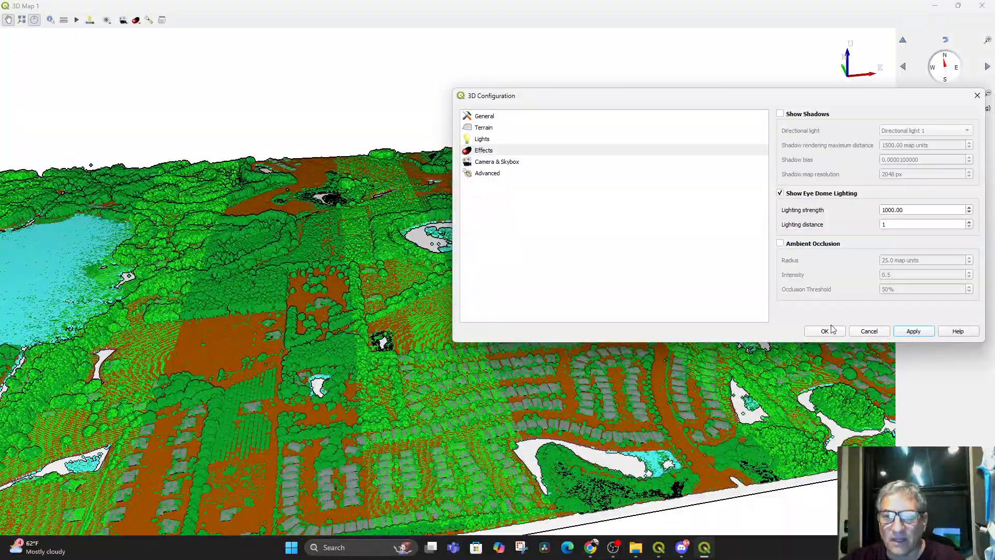
left_click(825, 330)
scroll(683, 363, "up", 4)
left_click_drag(682, 363, 669, 444)
scroll(544, 380, "up", 3)
left_click_drag(523, 378, 502, 309)
left_click_drag(370, 320, 491, 372)
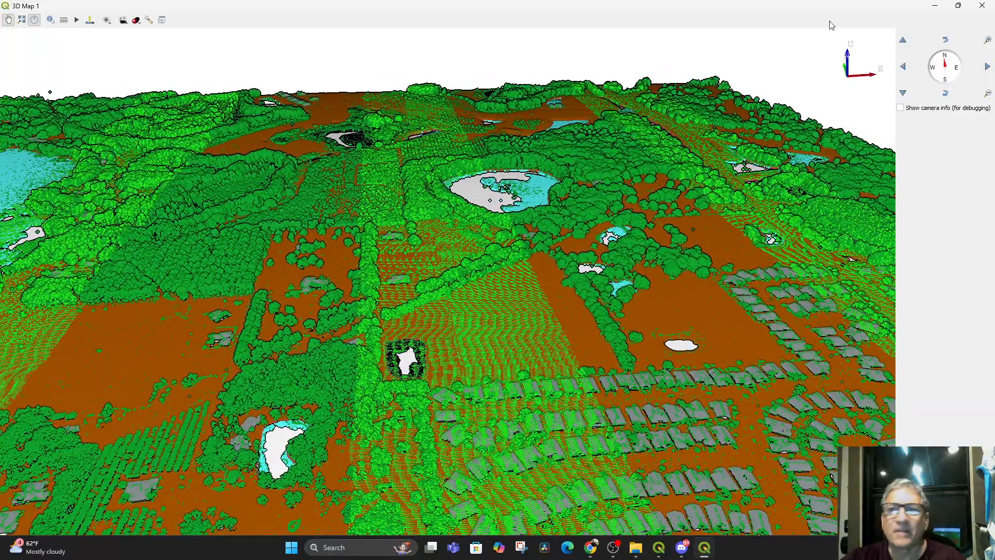
Restore the 3D map window, dock it in the same area as the Browser and widen it beside the 2D map
left_click(958, 5)
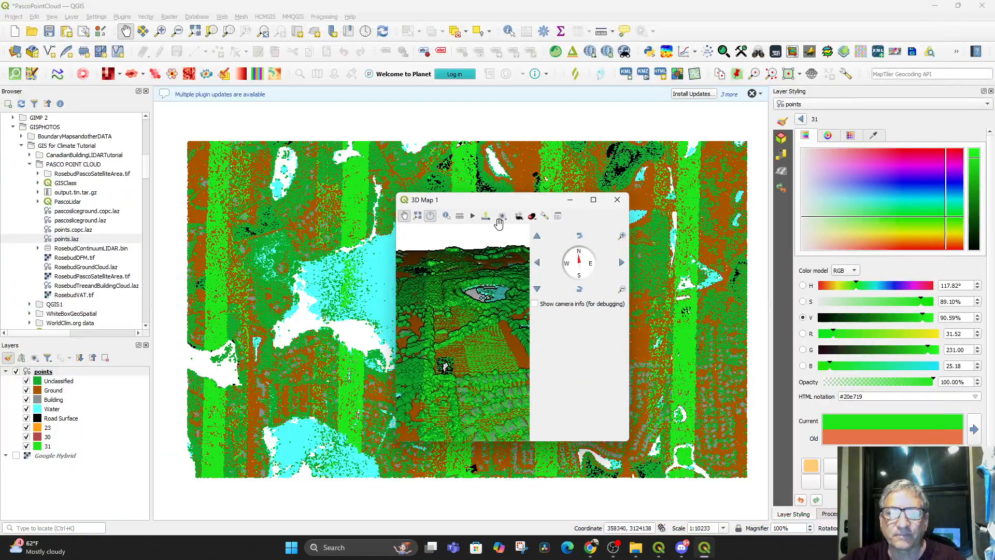
left_click_drag(485, 206, 104, 137)
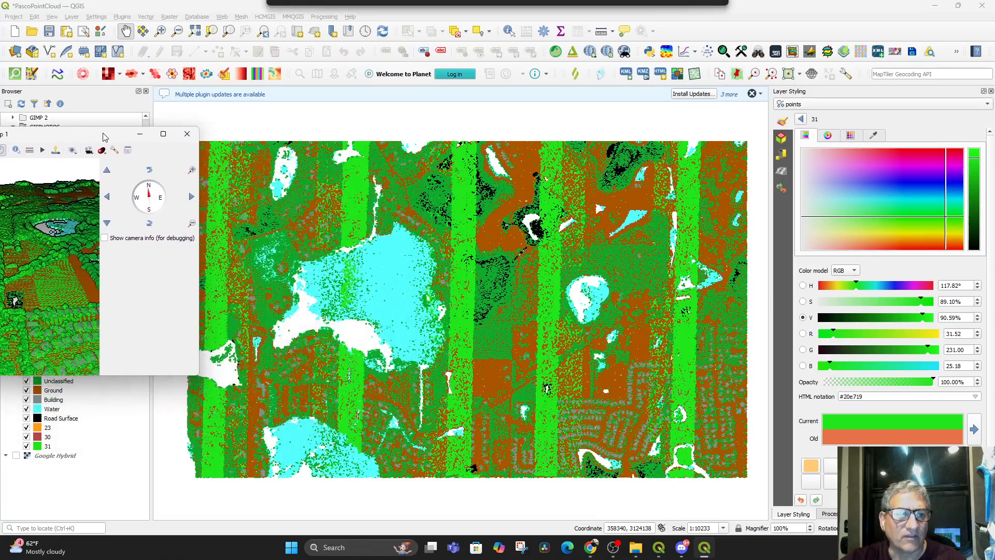
left_click(127, 151)
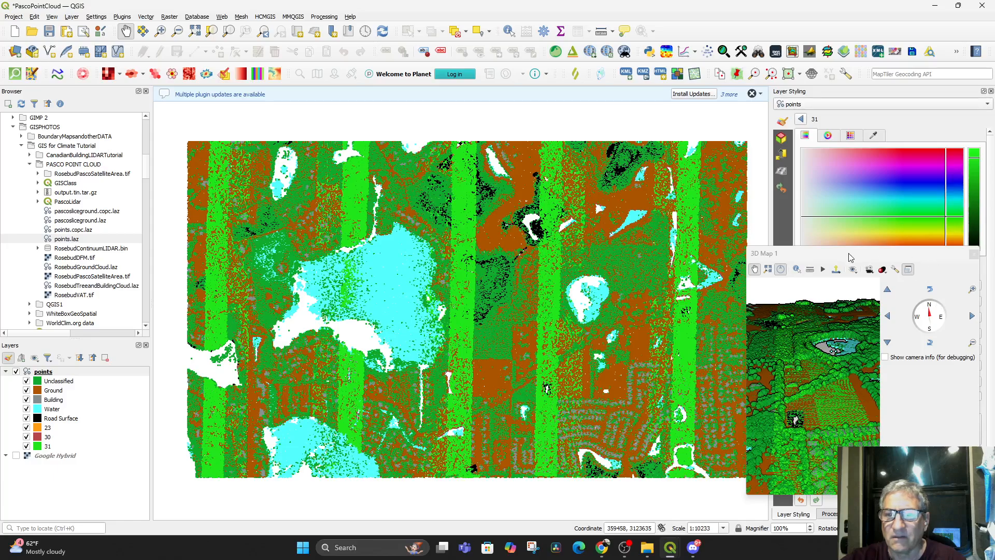
scroll(856, 178, "down", 1)
left_click_drag(833, 259, 71, 111)
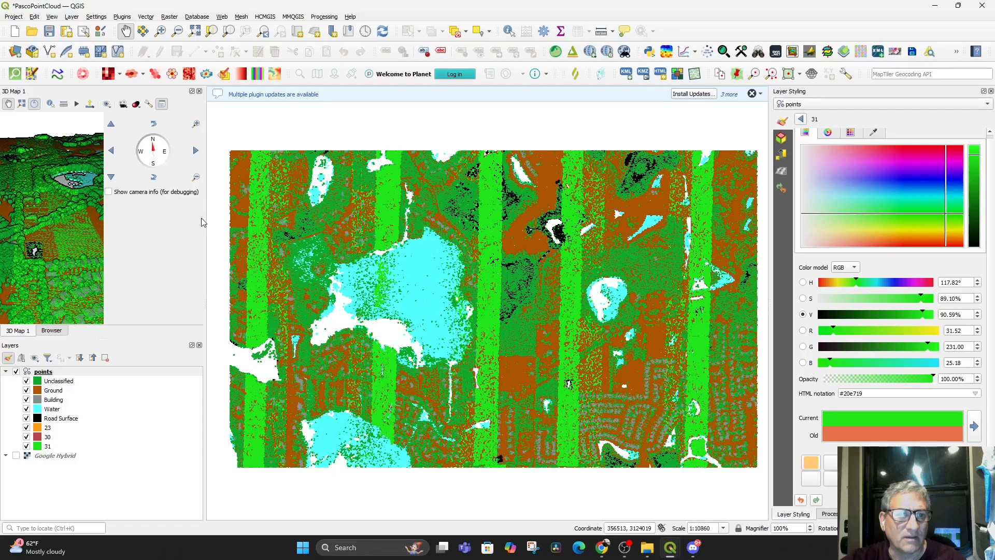
left_click_drag(204, 220, 594, 263)
left_click_drag(329, 242, 357, 253)
scroll(300, 241, "up", 2)
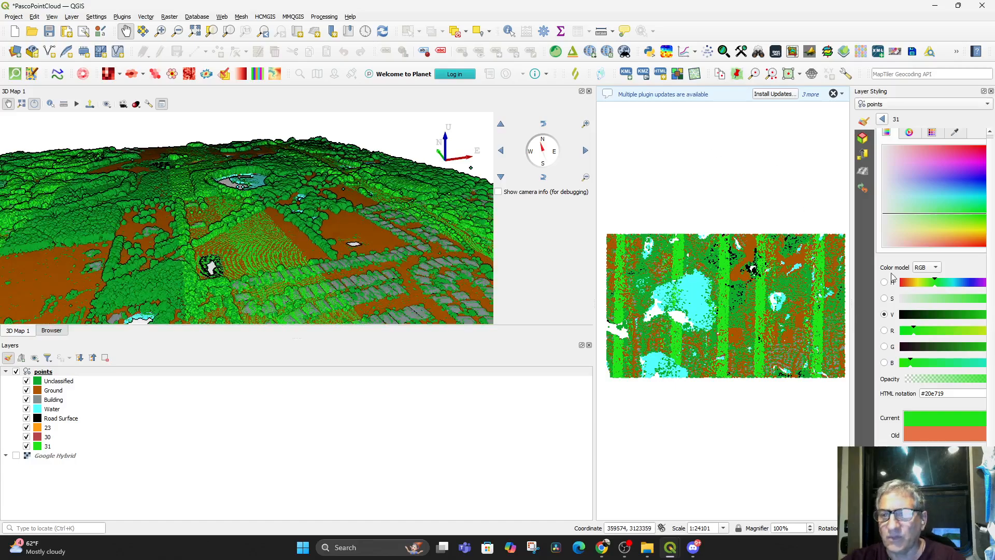
Render the points layer as a triangulated surface in its 3D symbology and inspect the houses up close
left_click(863, 139)
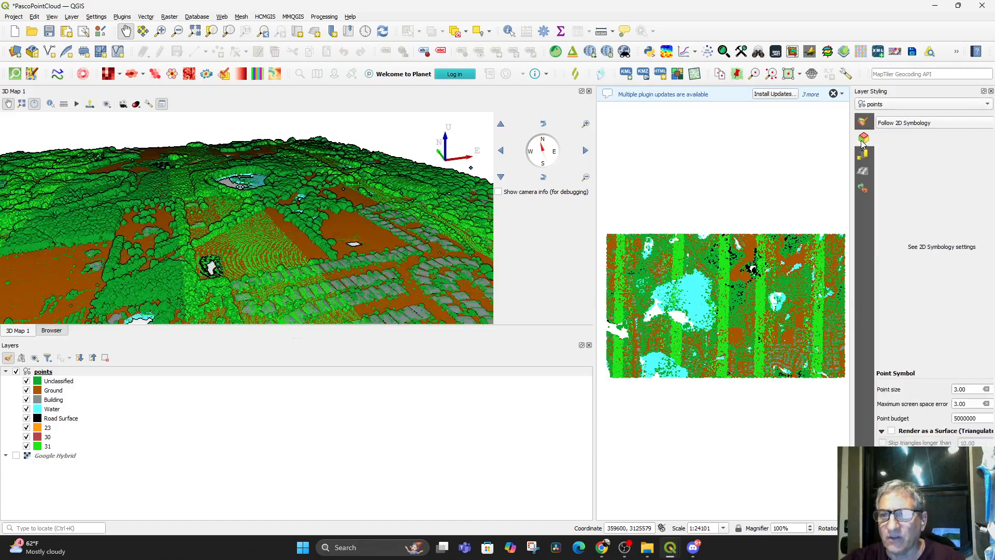
left_click(892, 432)
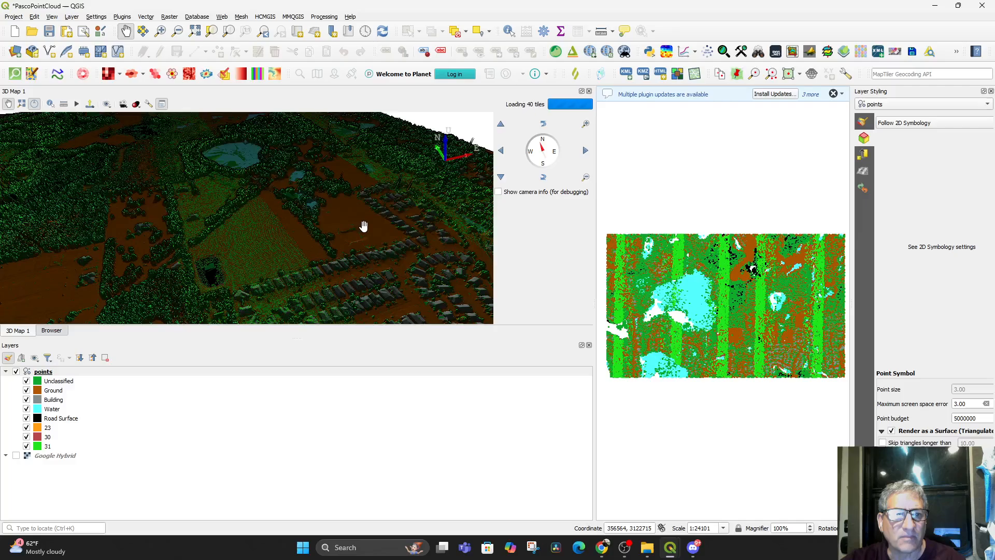
scroll(363, 228, "up", 5)
left_click_drag(344, 238, 329, 335)
left_click_drag(305, 286, 96, 158)
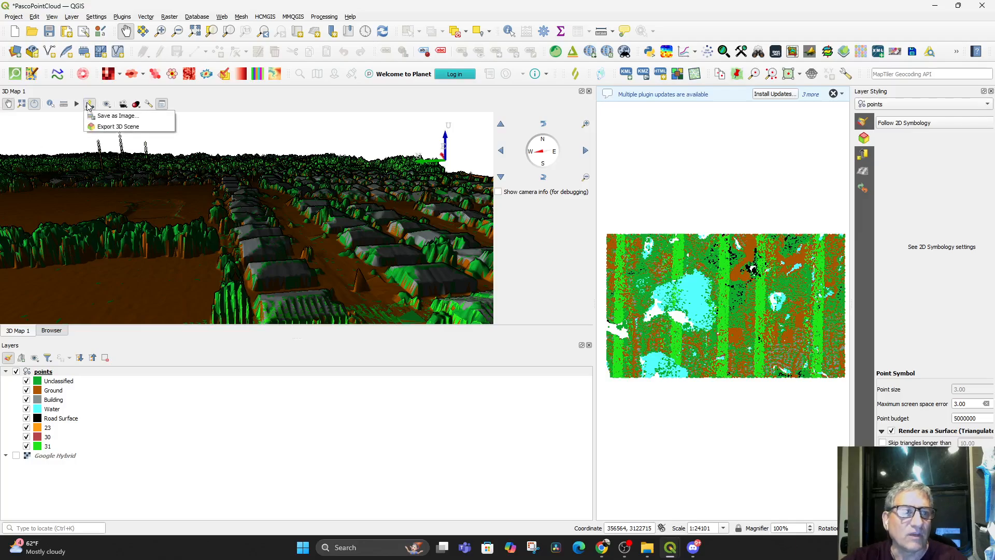
Try to export the 3D scene as Scene to the ShapeFile Exports folder with smooth edges, normals and textures
left_click(120, 127)
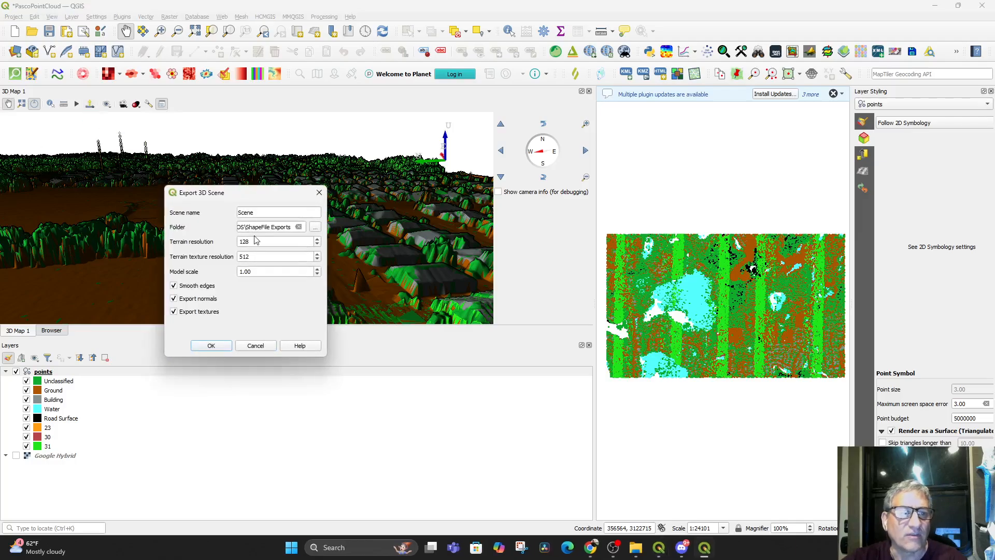
left_click(211, 346)
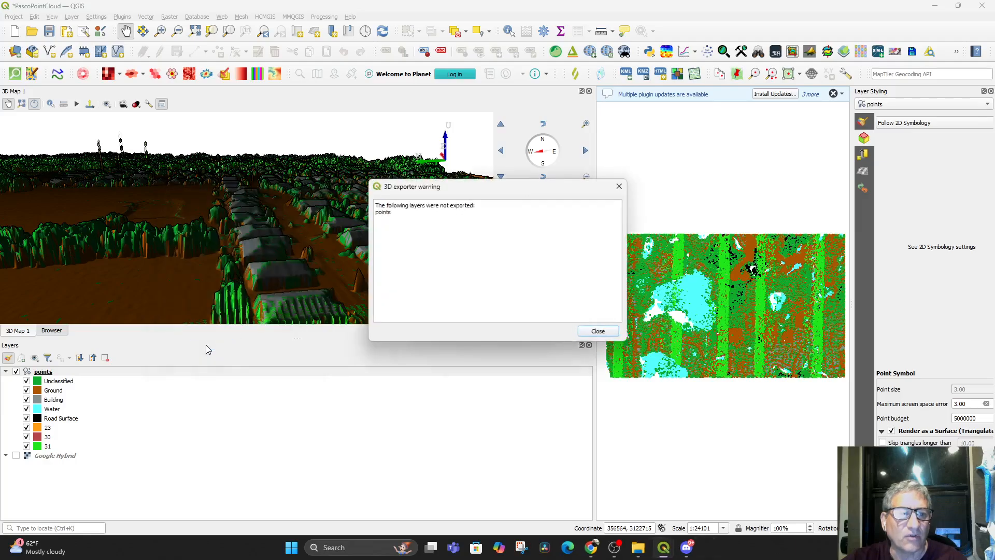
left_click(598, 331)
Turn off surface rendering in the 3D symbology of the points layer
left_click_drag(294, 263, 286, 229)
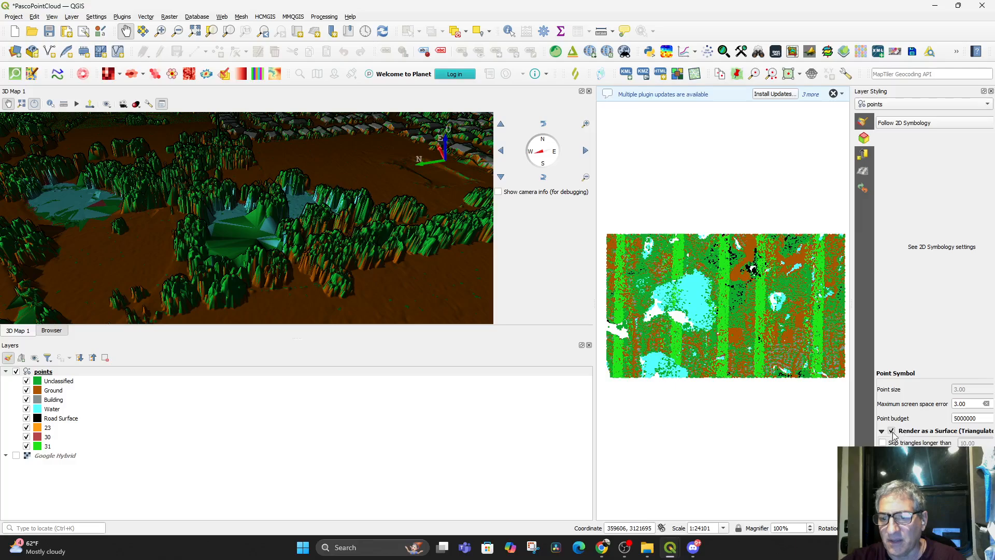
left_click(891, 431)
left_click_drag(973, 421, 949, 424)
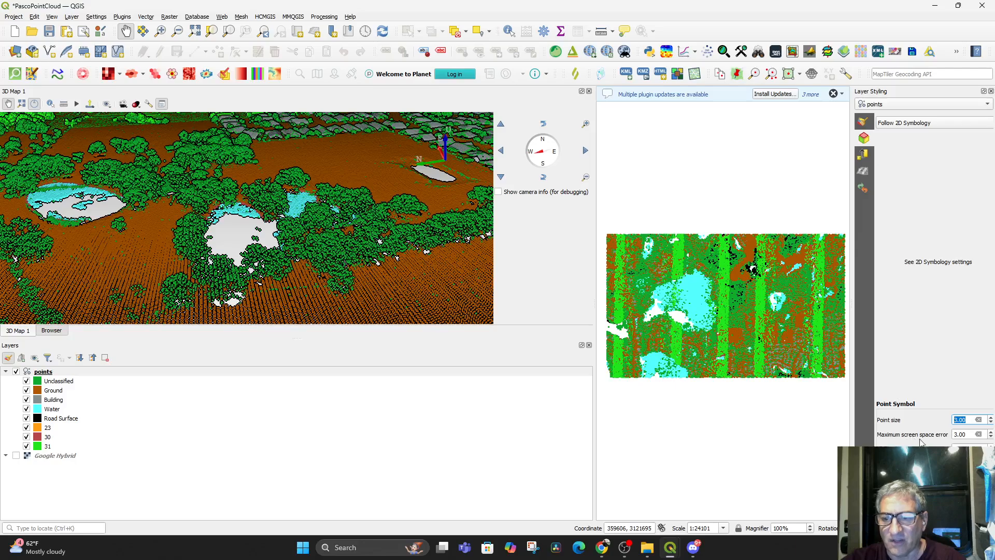
Render the points layer as a triangulated surface in its 2D symbology
left_click(864, 125)
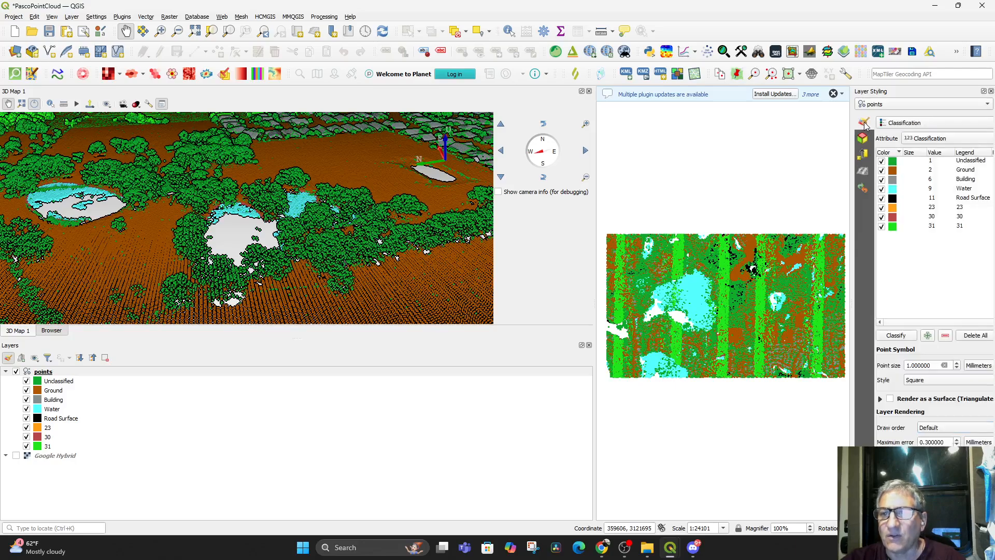
left_click(890, 399)
left_click_drag(411, 267, 428, 286)
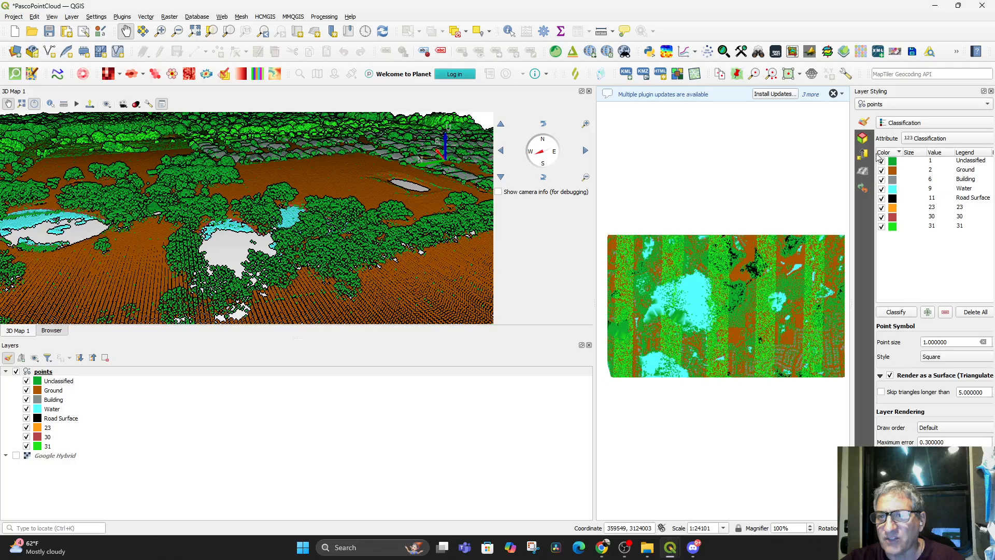
Try surface rendering again in the 3D symbology of the points layer, inspect the ponds and trees, and switch it back off
left_click(862, 140)
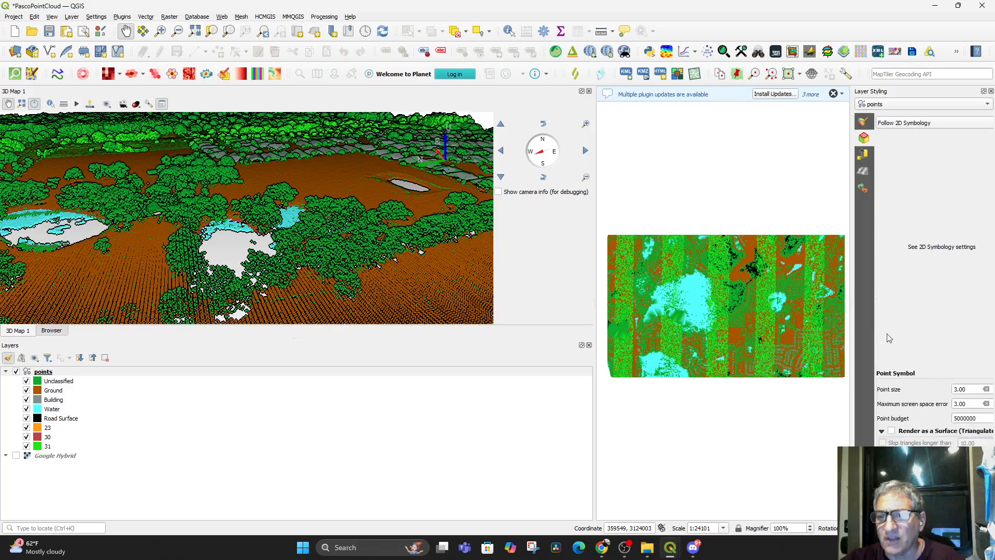
left_click(892, 431)
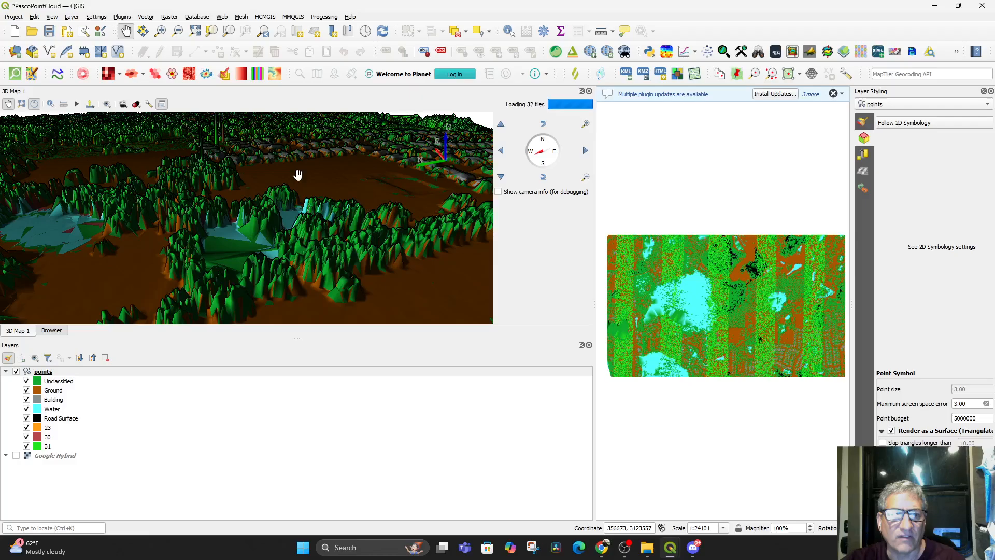
left_click_drag(351, 204, 382, 204)
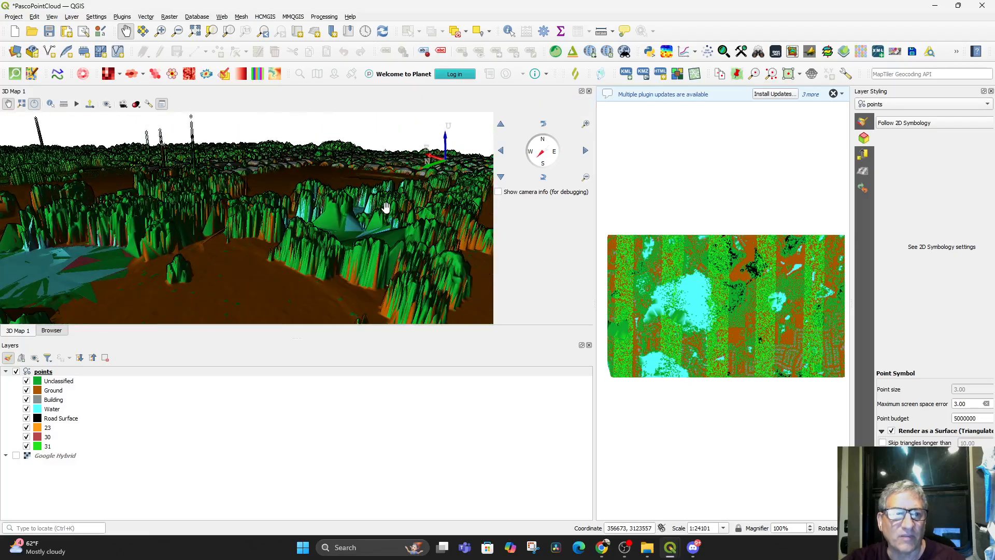
left_click(892, 431)
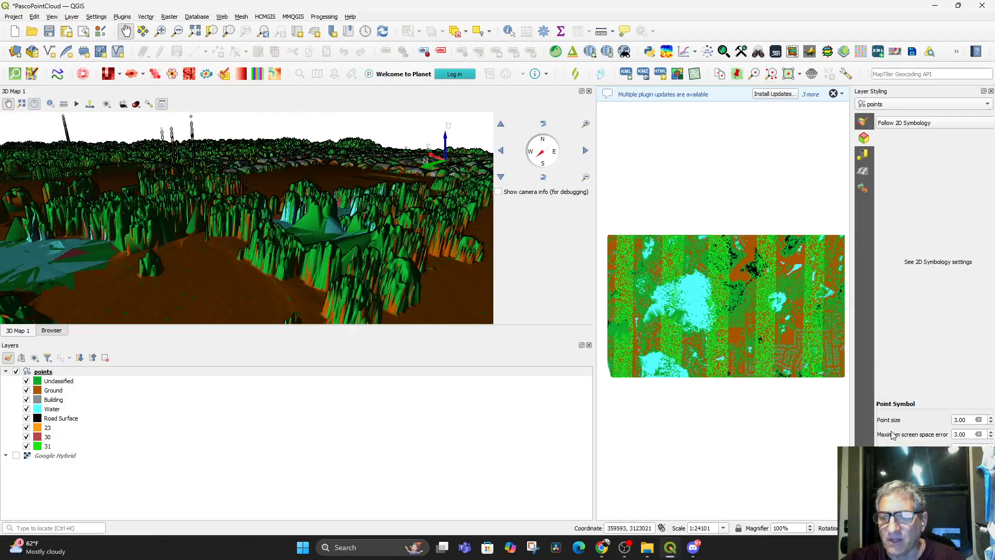
Close the 3D map view and enlarge the 2D map canvas by narrowing the docked browser and layers area
left_click_drag(285, 228, 421, 255)
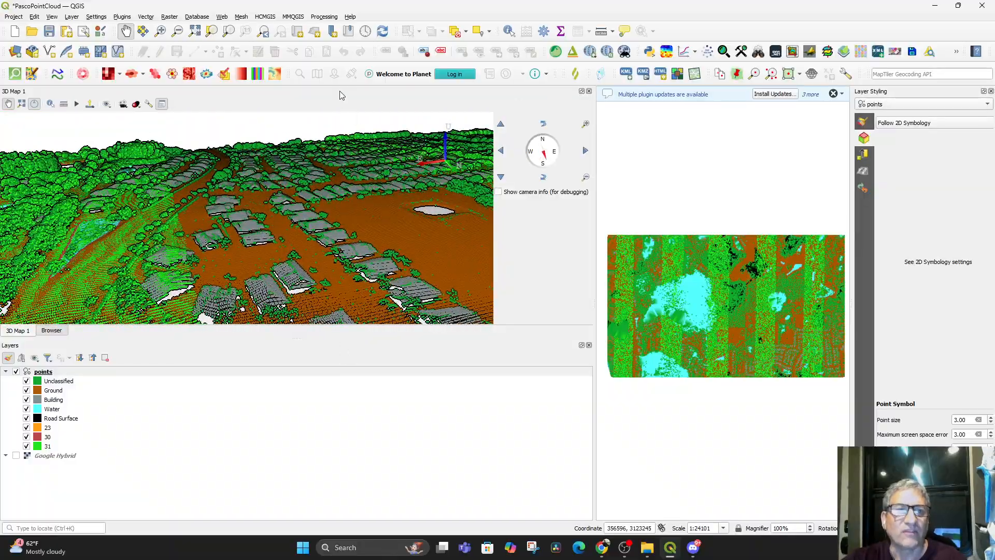
left_click(589, 92)
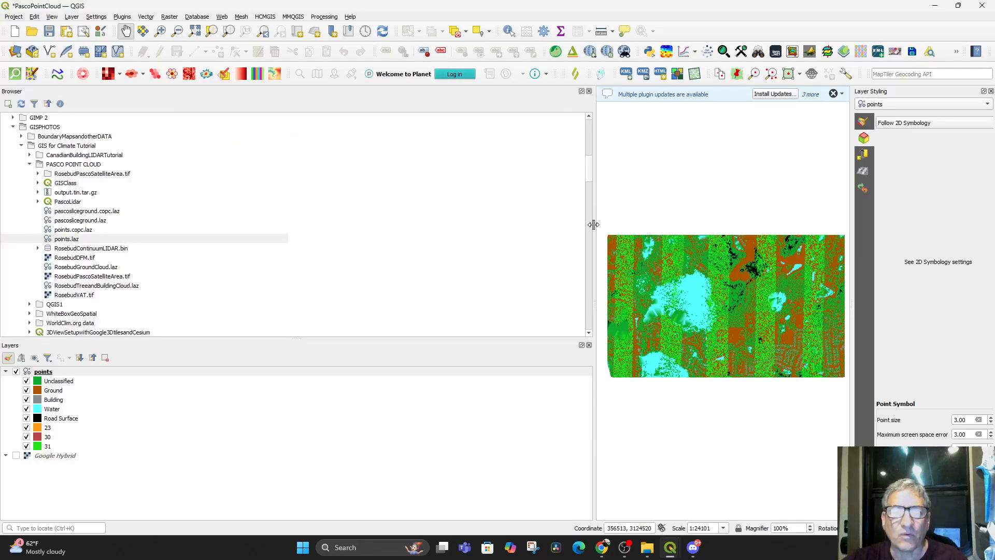
left_click_drag(594, 224, 239, 238)
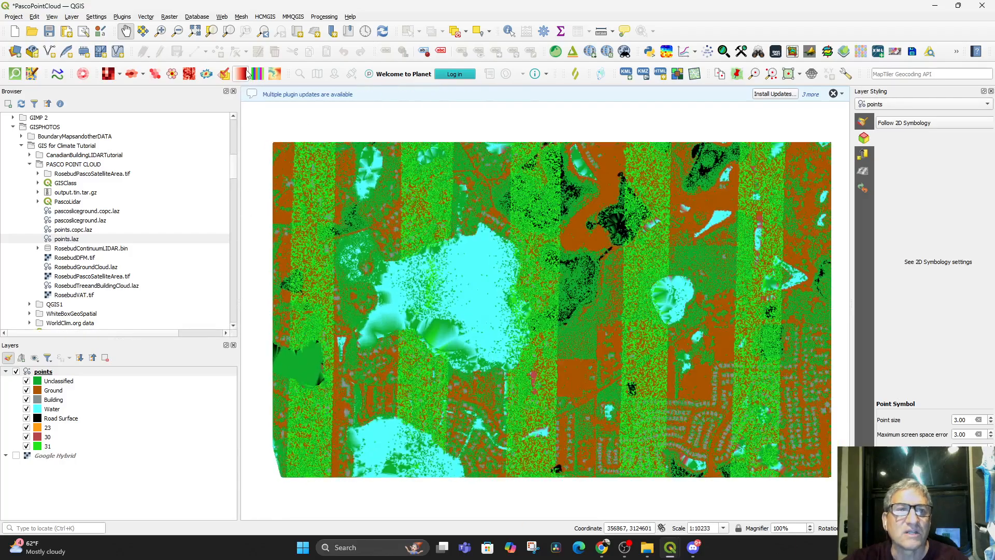
Open the Qgis2threejs Exporter and review its World and Light & Effects scene settings
left_click(573, 51)
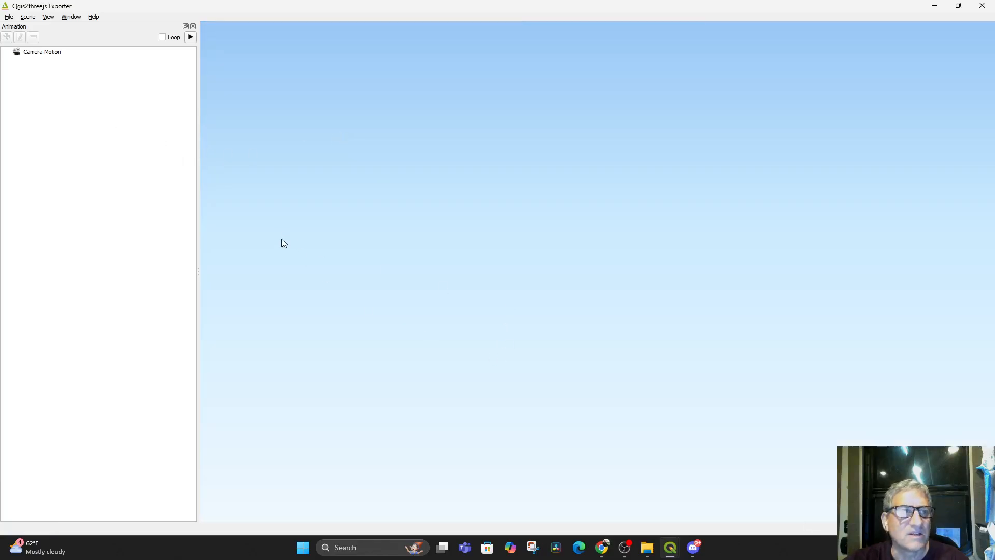
left_click(29, 17)
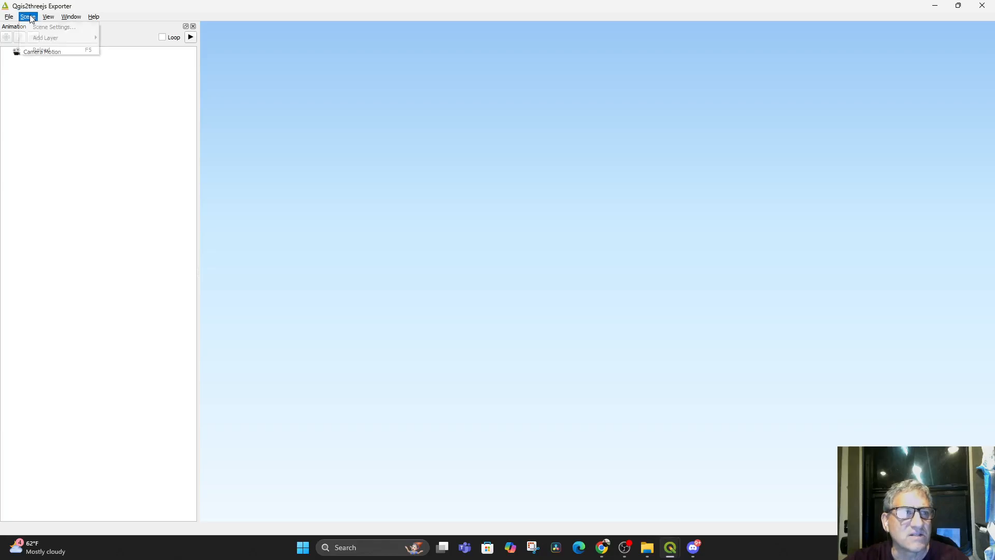
left_click(37, 27)
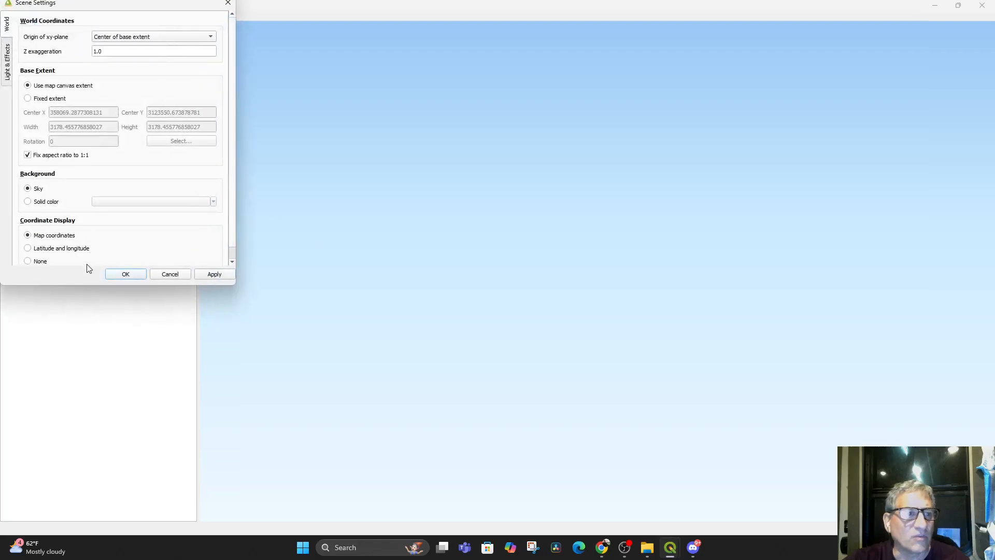
left_click(4, 69)
left_click(8, 24)
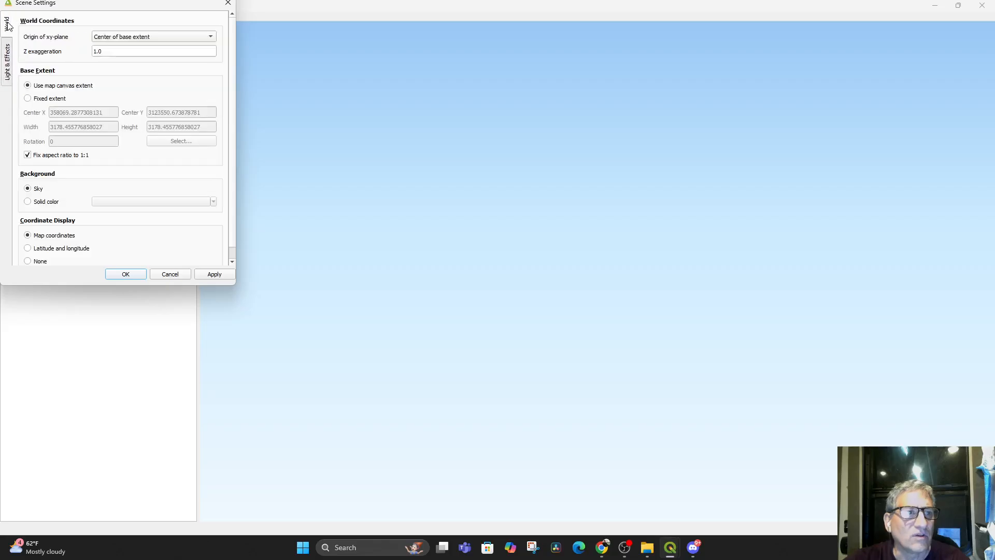
left_click(166, 275)
left_click(58, 53)
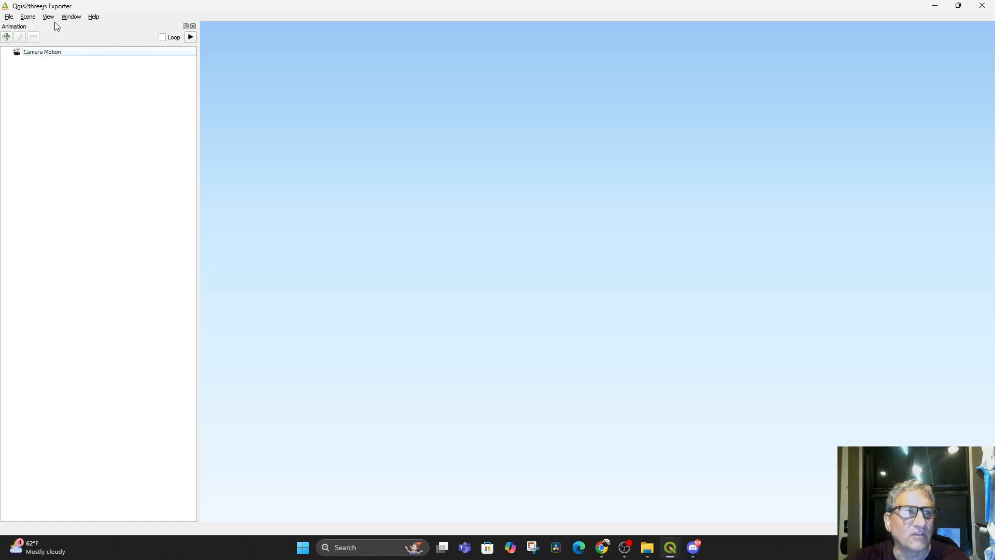
Try to add a Potree-supported point cloud layer from the PASCO POINT CLOUD folder to the exporter scene, and minimise the exporter
left_click(9, 16)
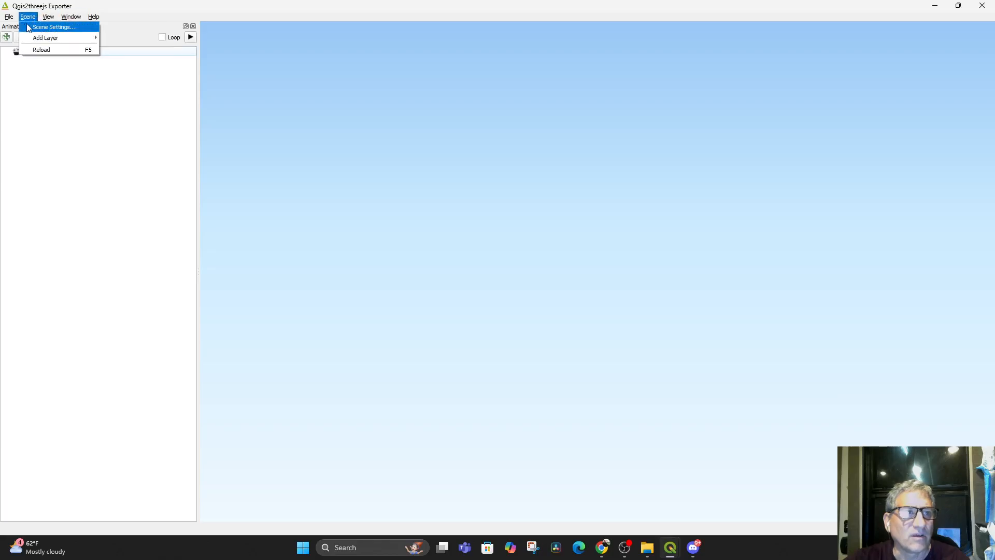
mouse_move(42, 40)
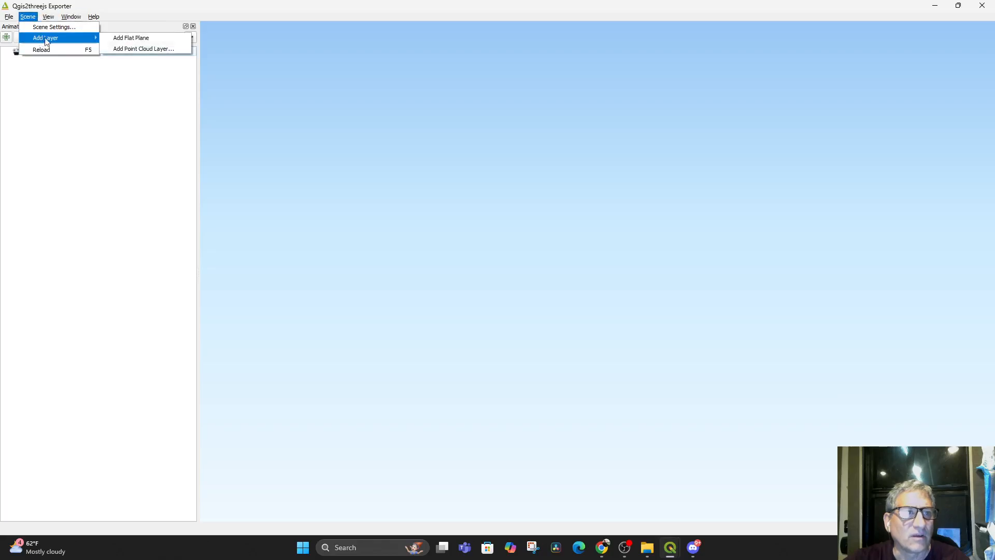
left_click(133, 48)
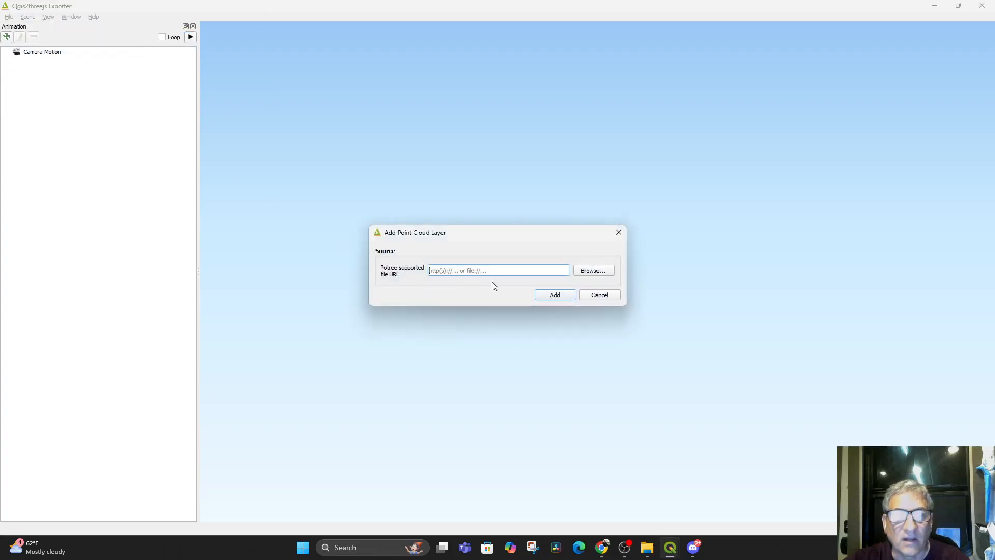
left_click(601, 272)
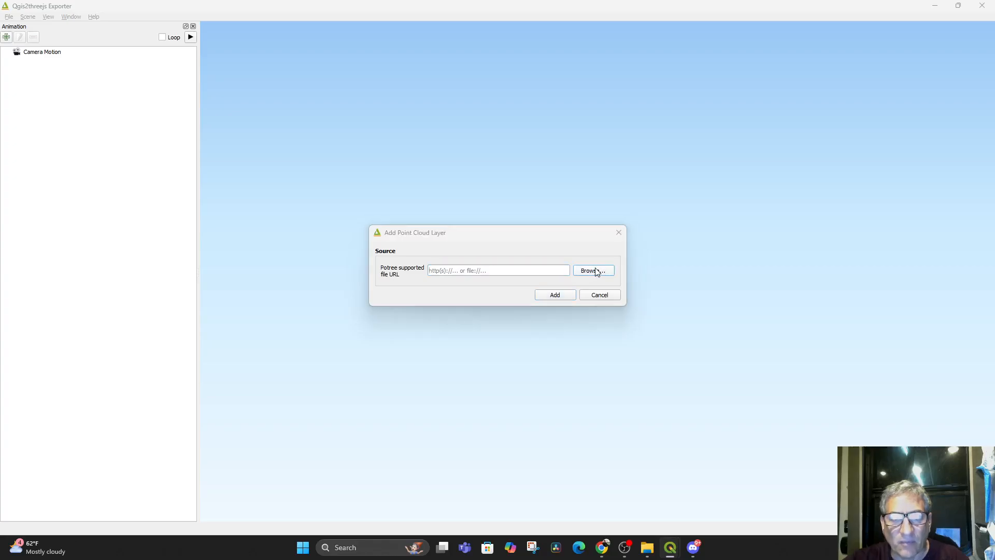
scroll(422, 407, "down", 5)
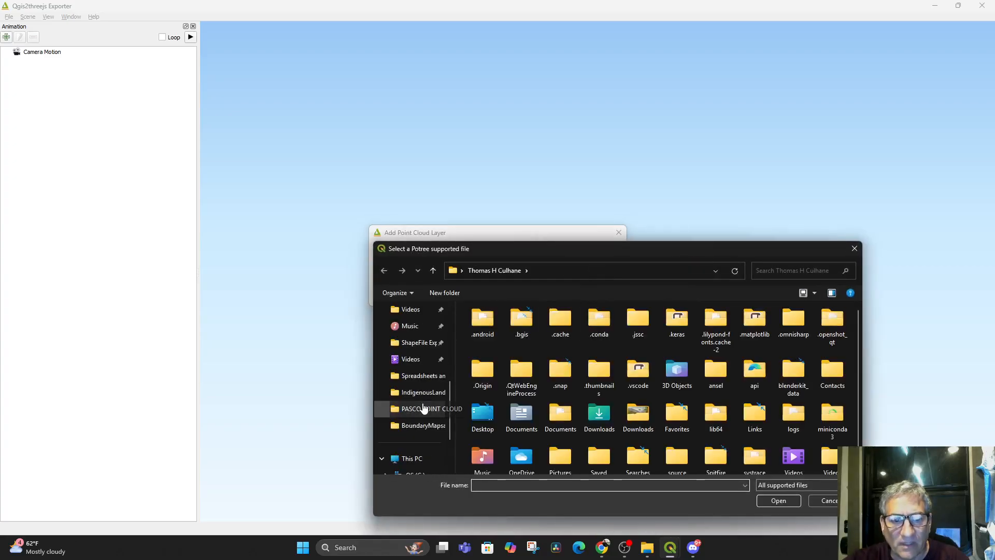
left_click(426, 409)
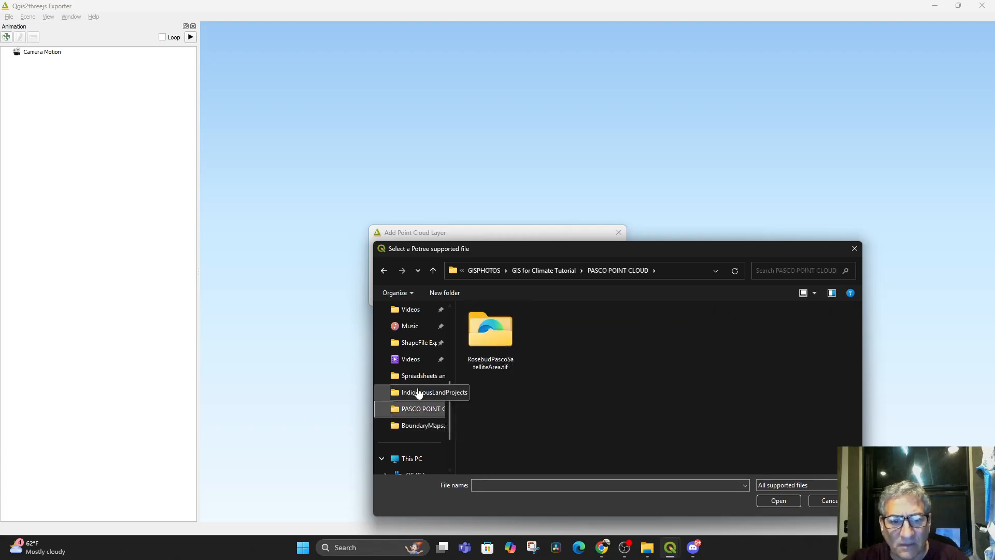
scroll(409, 346, "down", 1)
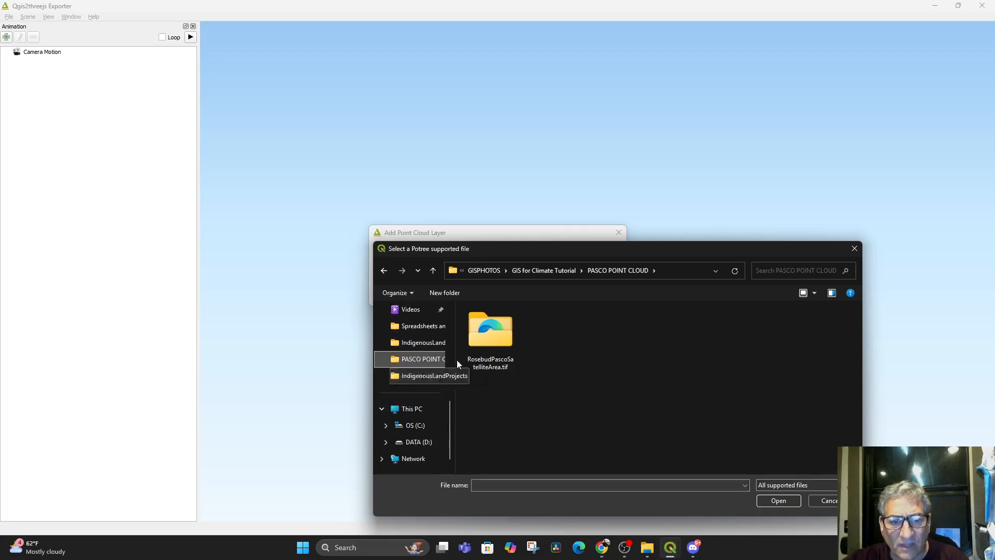
left_click(552, 270)
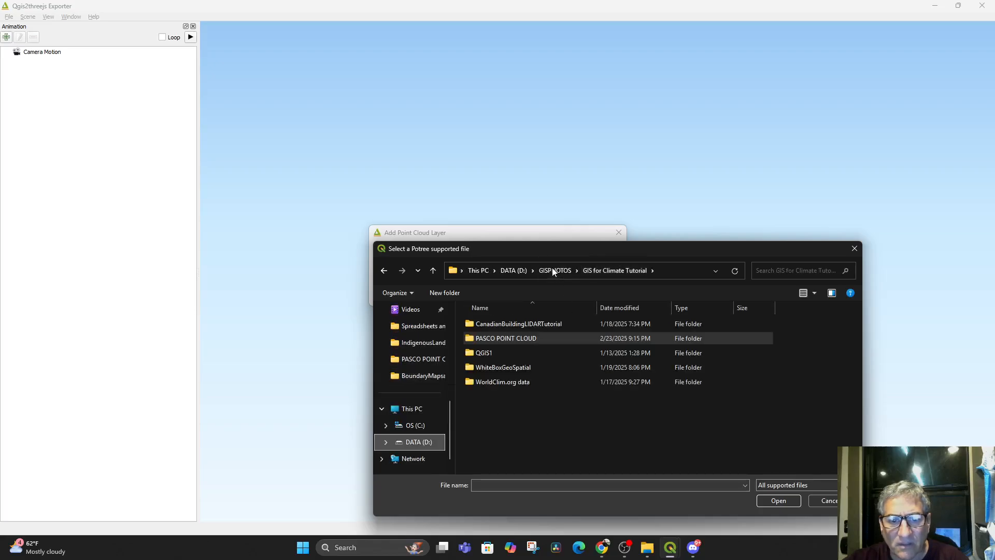
double_click(506, 339)
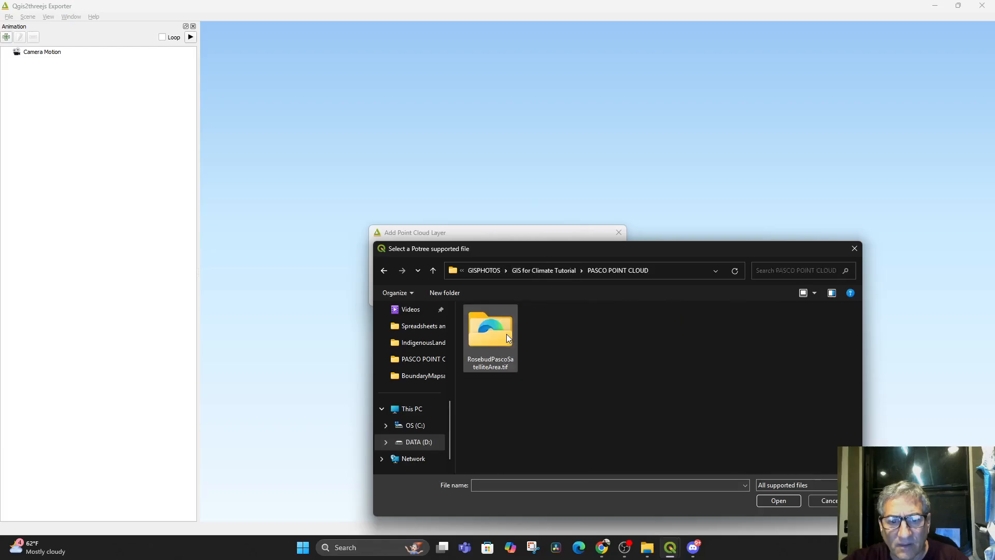
double_click(484, 341)
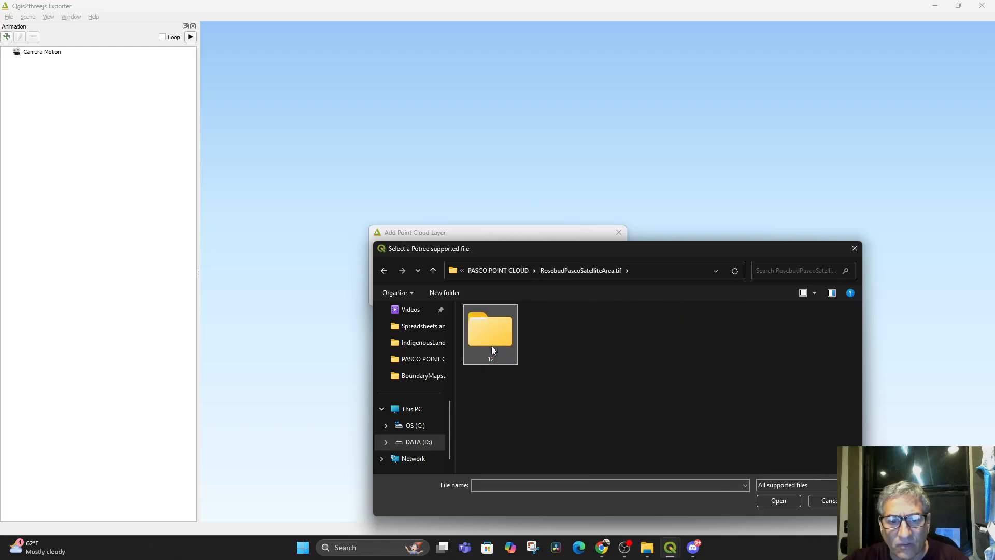
double_click(491, 346)
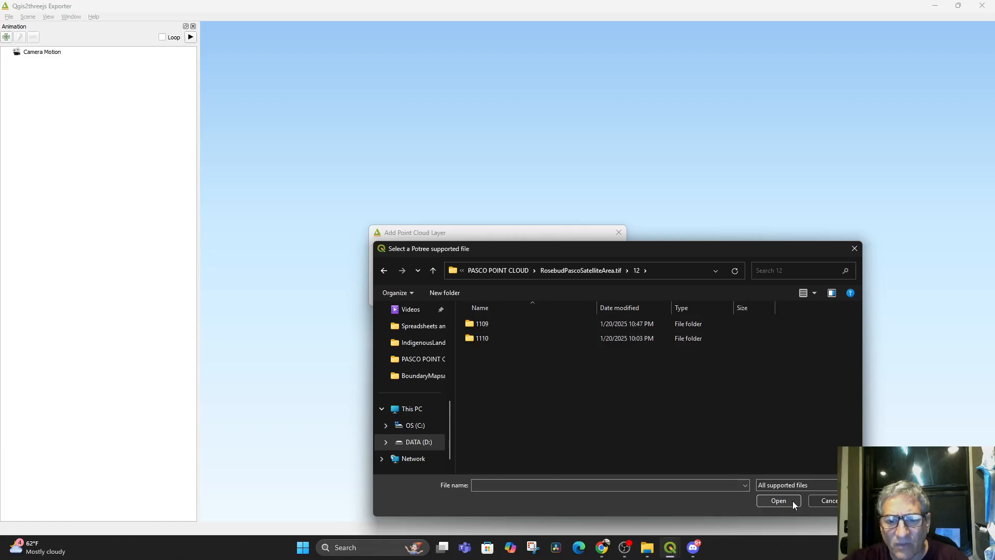
left_click(829, 501)
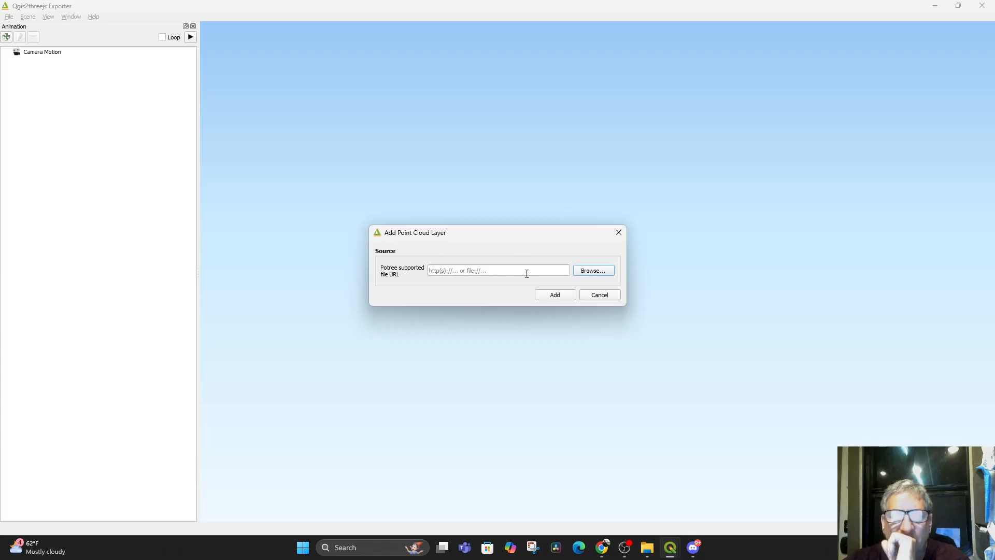
left_click(601, 295)
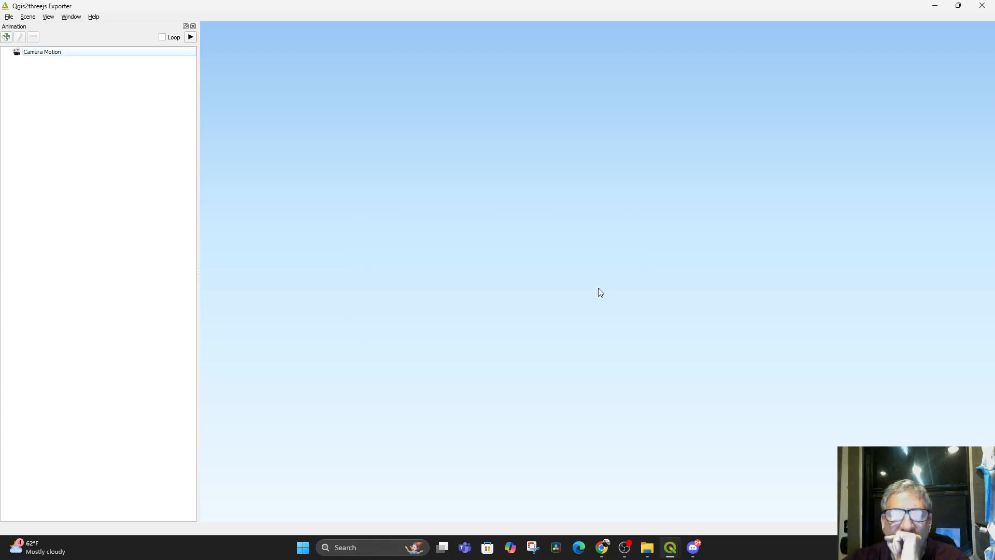
left_click(933, 7)
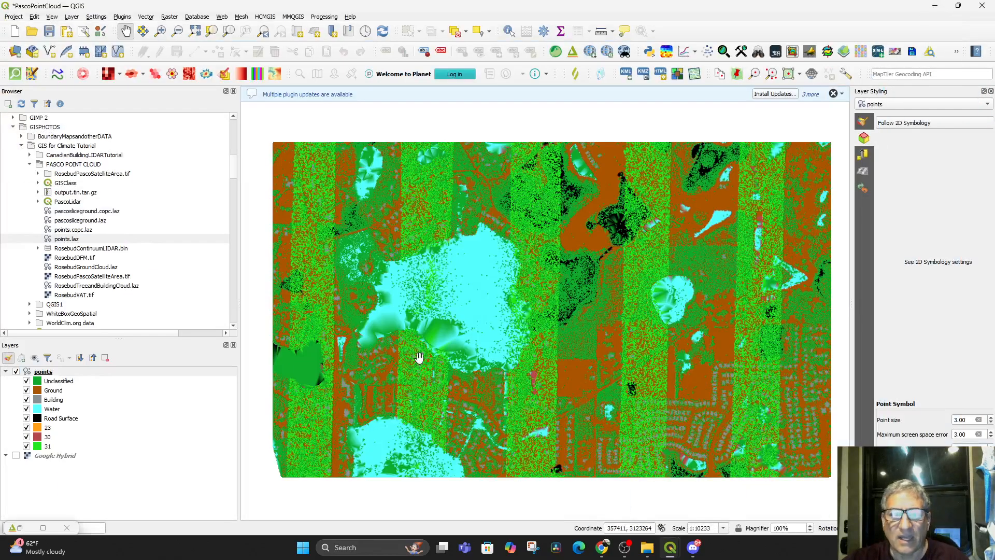
scroll(577, 410, "down", 2)
scroll(574, 410, "up", 3)
scroll(573, 409, "down", 2)
scroll(573, 409, "up", 1)
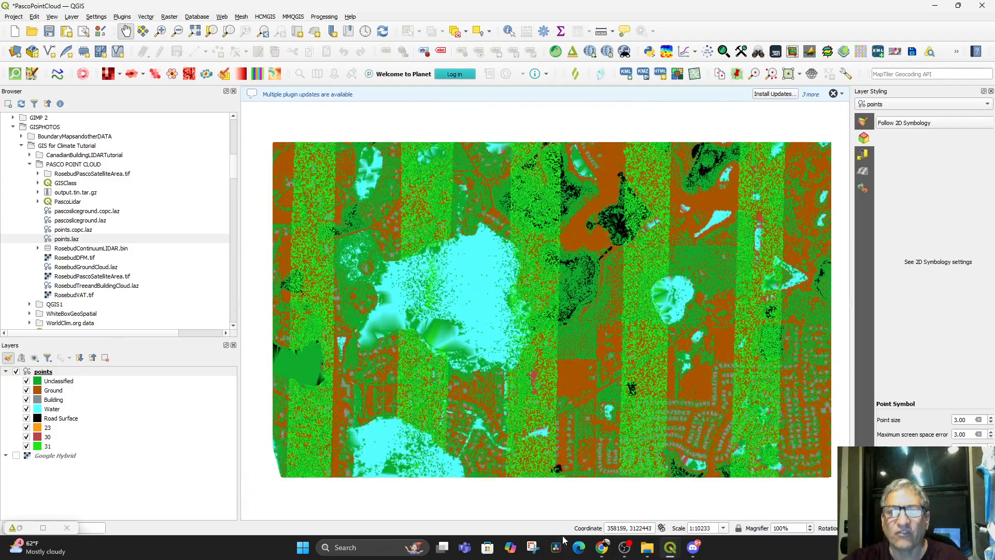
Switch to the USGS Lesson 10j1 page in Chrome and watch the video section on finding a plugin
left_click(602, 548)
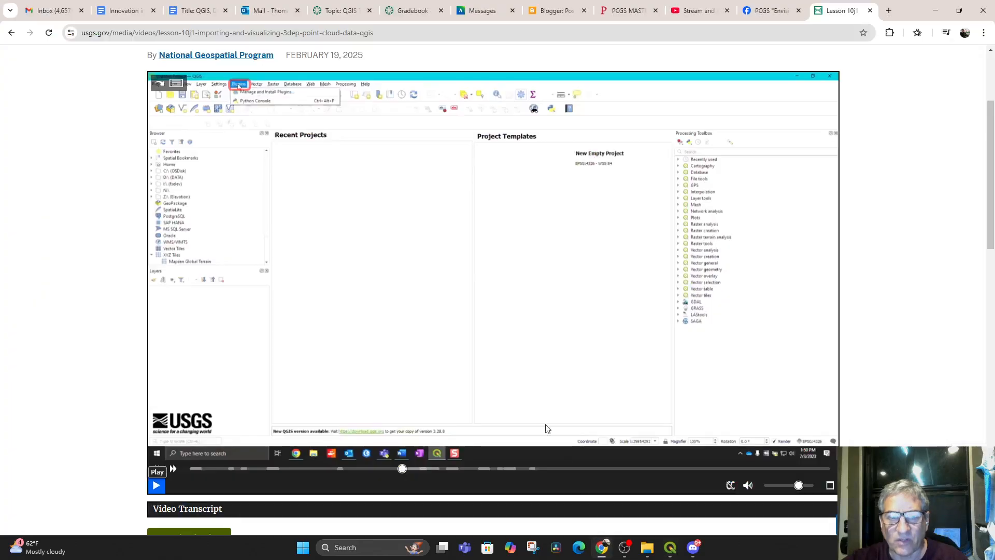
left_click(156, 487)
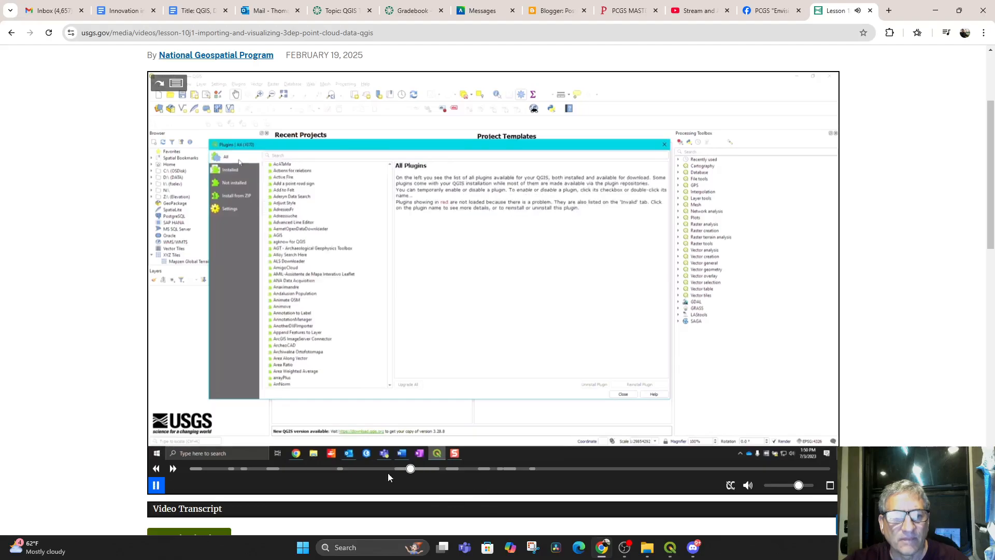
left_click(156, 485)
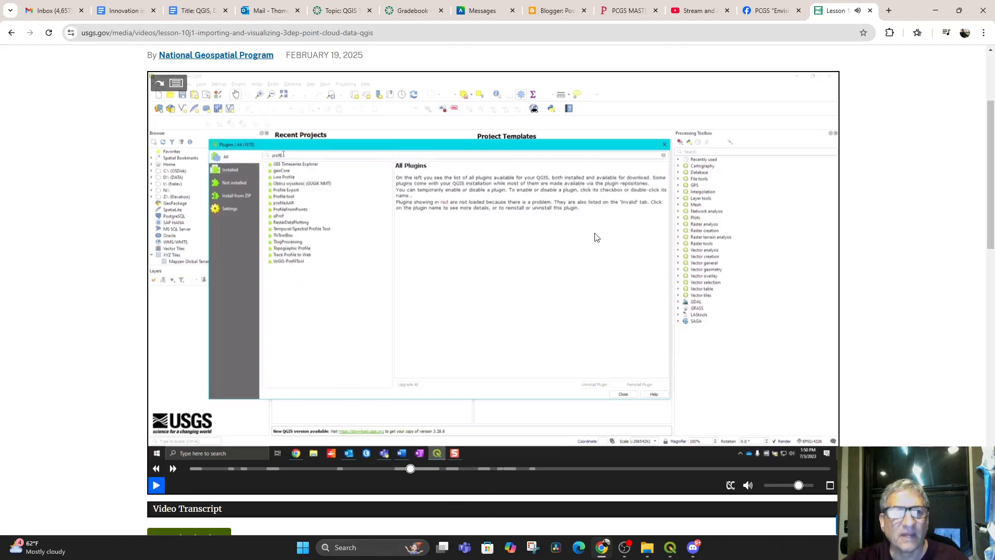
scroll(596, 239, "up", 3)
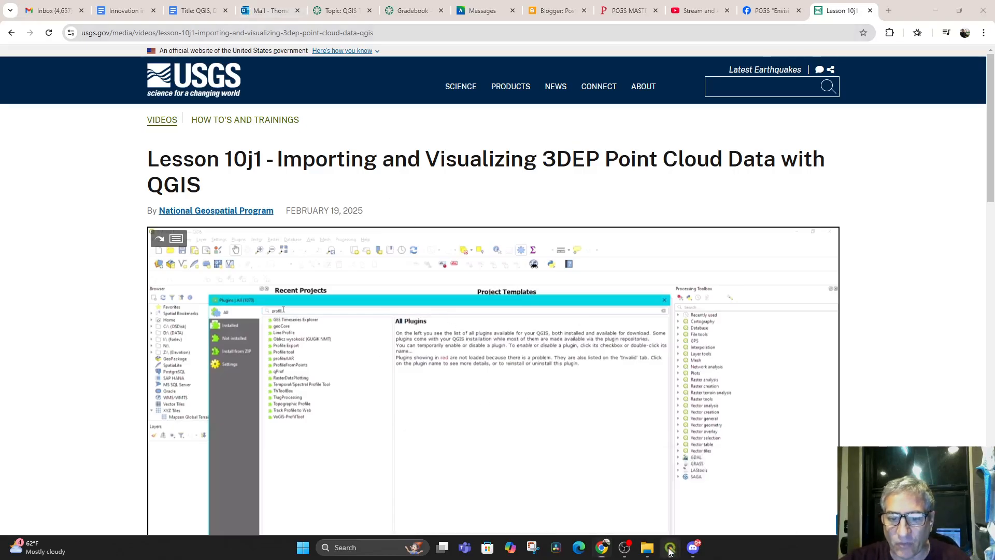
Switch back to QGIS, search all plugins for "profile" and select the Profile tool plugin
mouse_move(670, 547)
left_click(614, 487)
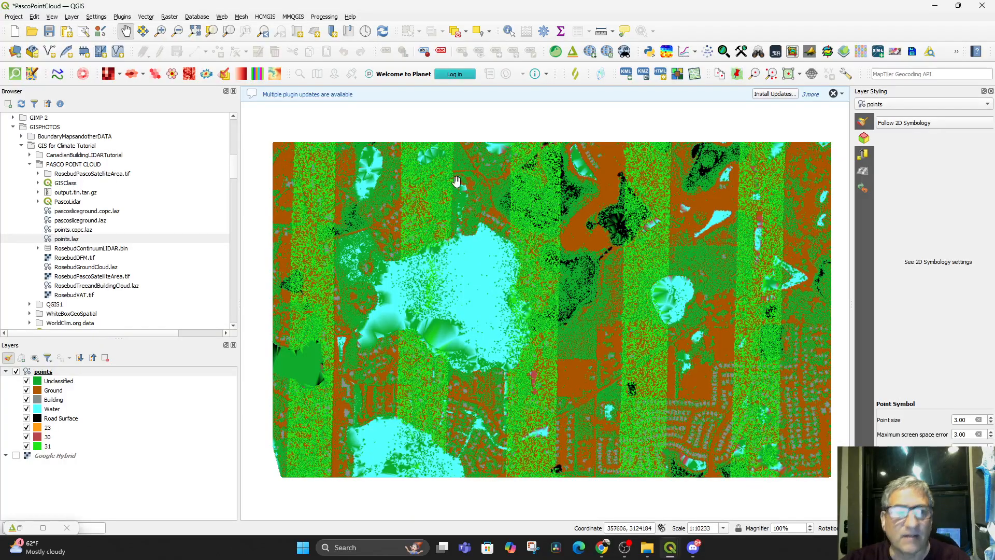
left_click(123, 19)
left_click(137, 27)
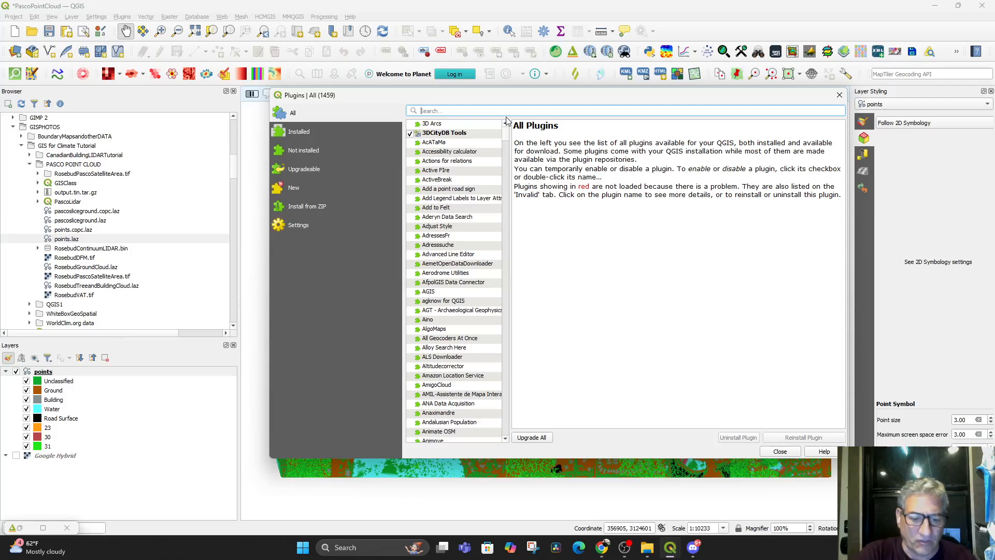
type("porofl")
key("BackSpace")
key("BackSpace")
key("BackSpace")
key("BackSpace")
key("BackSpace")
type("rofile")
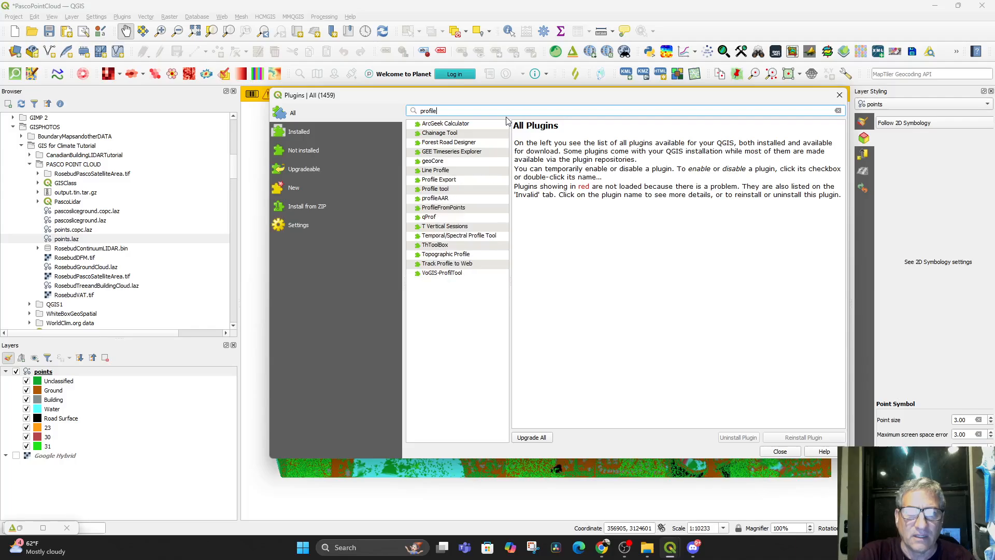
left_click(434, 190)
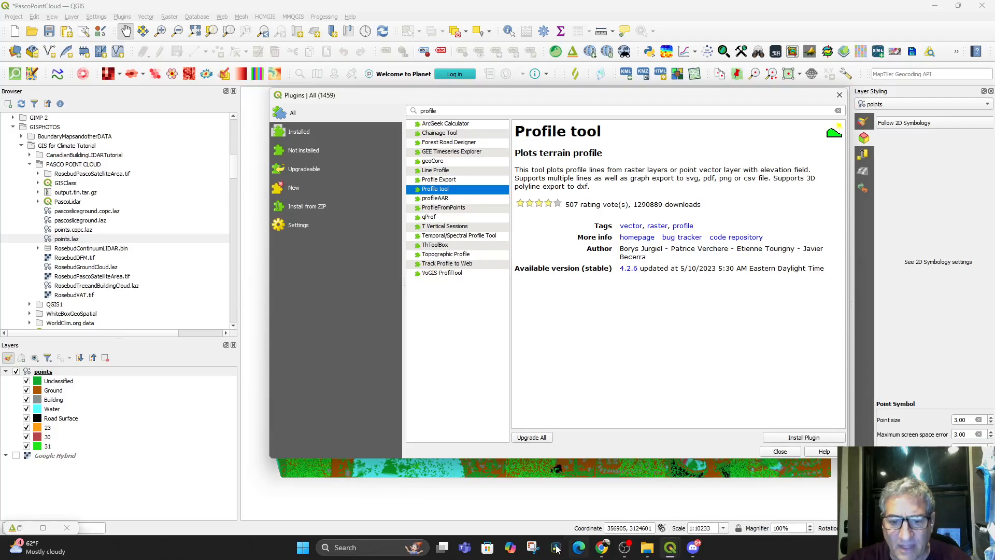
Watch the USGS lesson's section on installing the Profile tool in Chrome, pause it, and return to the QGIS plugin manager
left_click(601, 549)
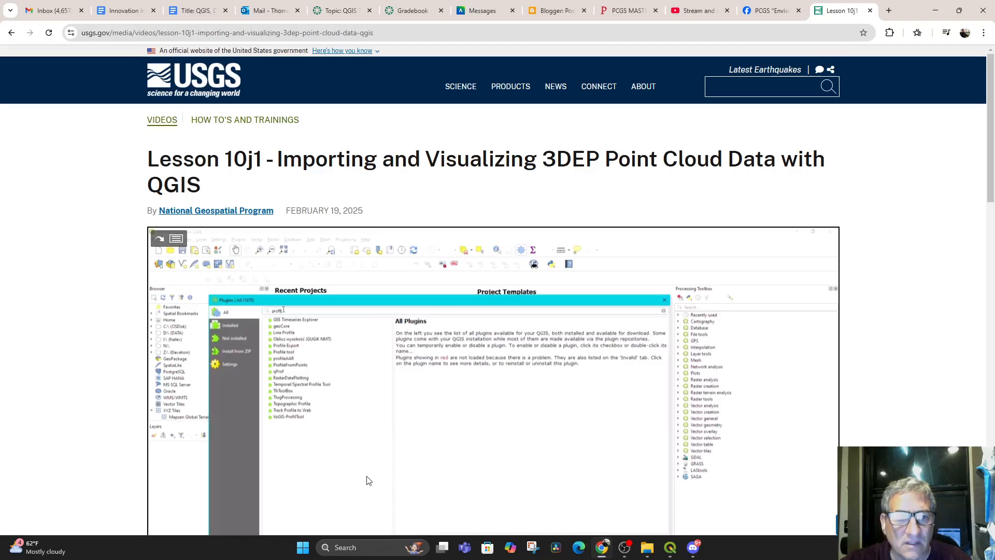
left_click(329, 509)
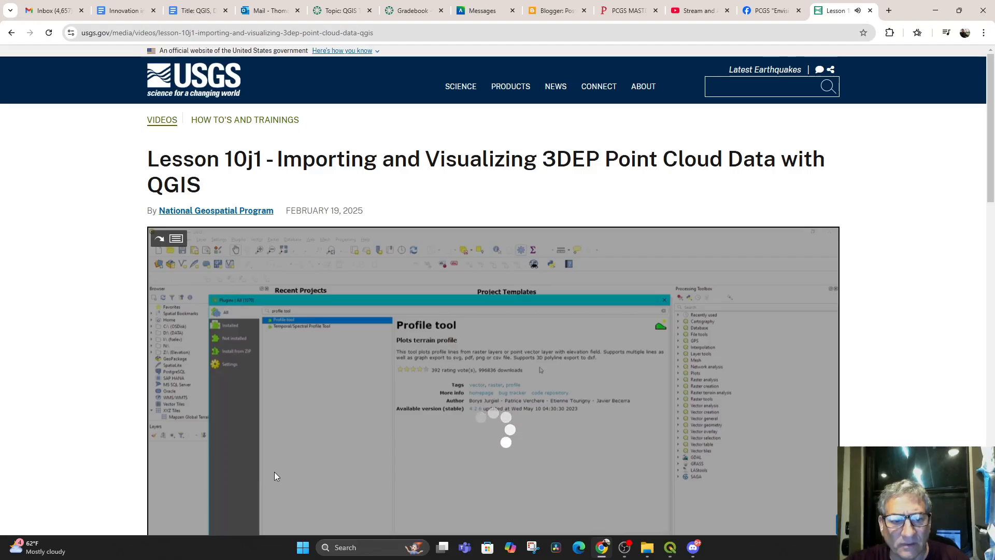
scroll(249, 498, "down", 3)
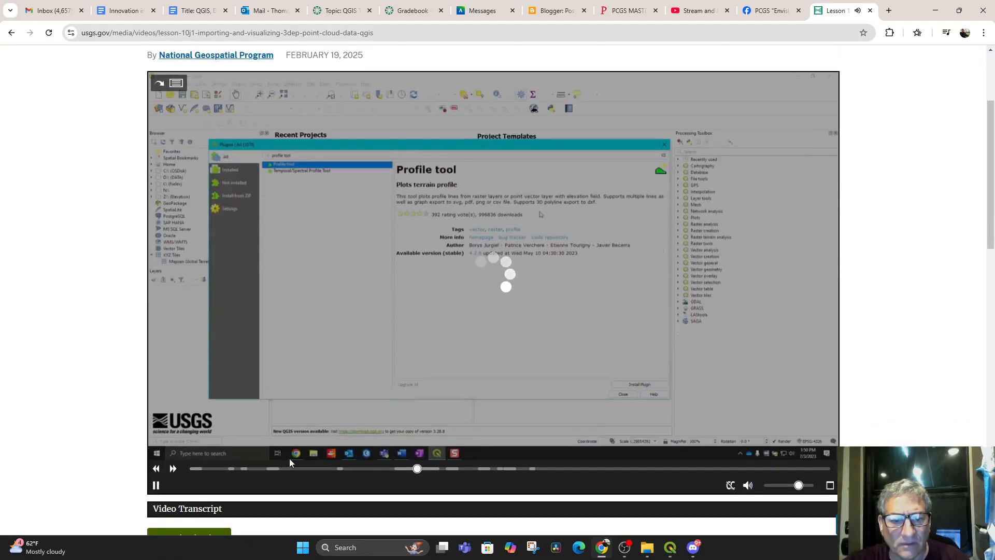
left_click(158, 486)
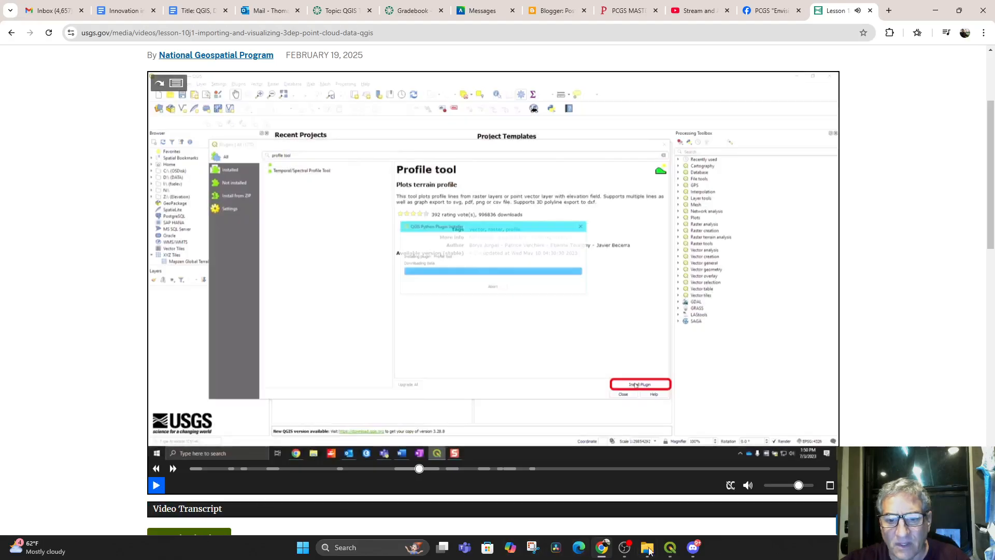
mouse_move(670, 548)
left_click(621, 489)
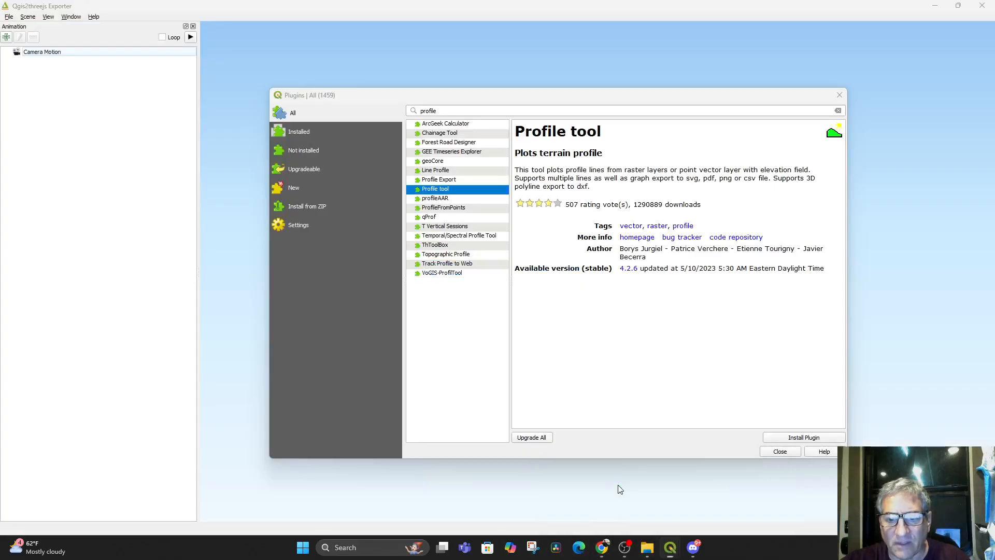
Install the Profile tool plugin, look at the profileAAR and Profile Export descriptions, and close the plugin manager
left_click(796, 440)
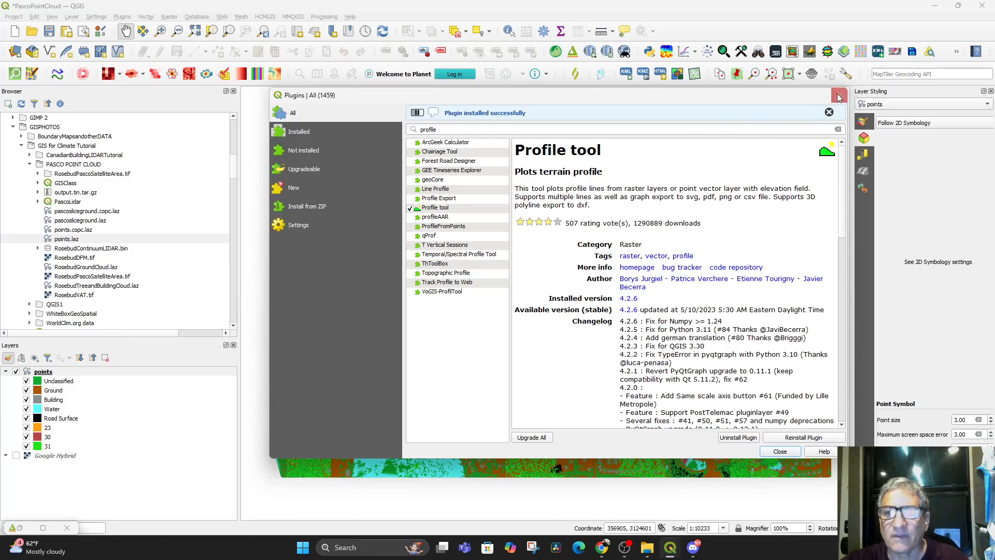
left_click(444, 201)
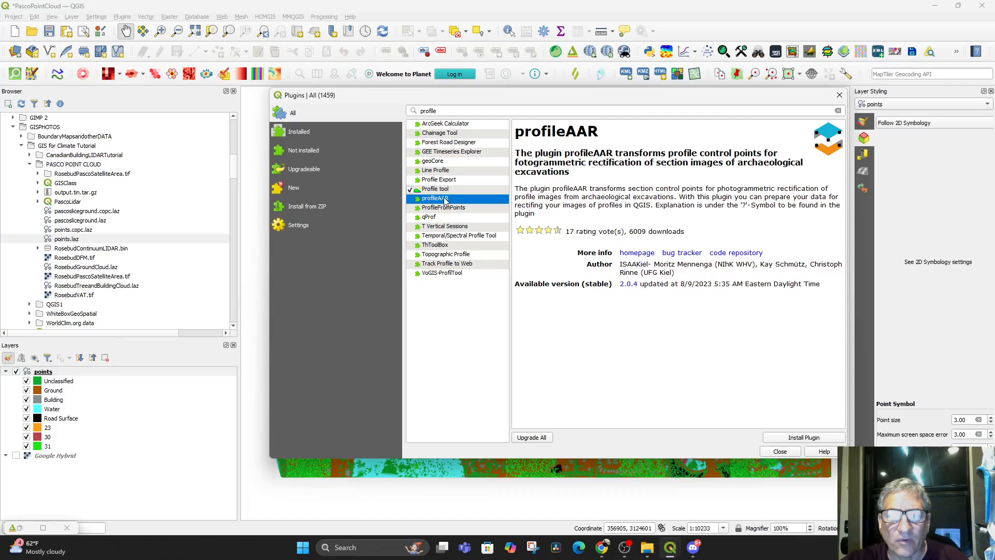
left_click(449, 183)
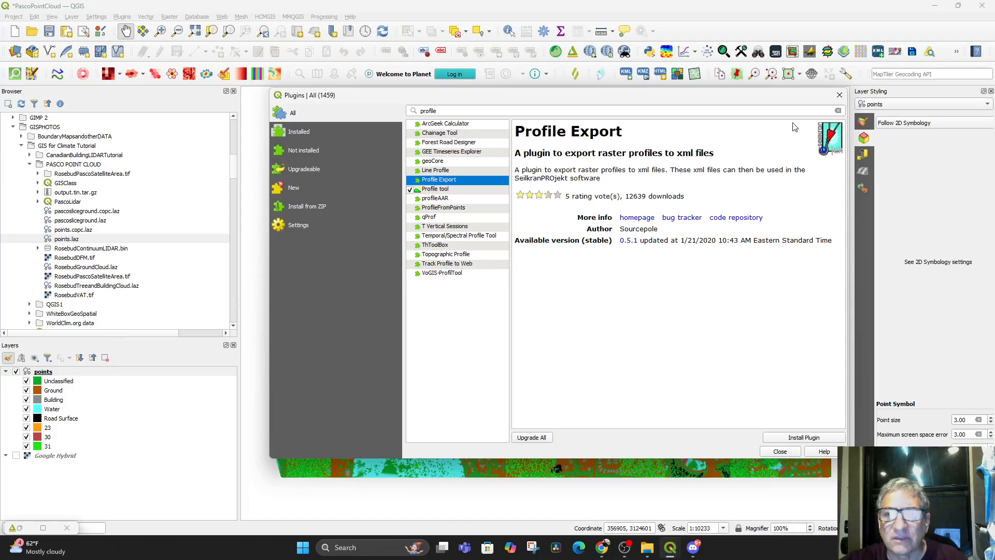
left_click(839, 95)
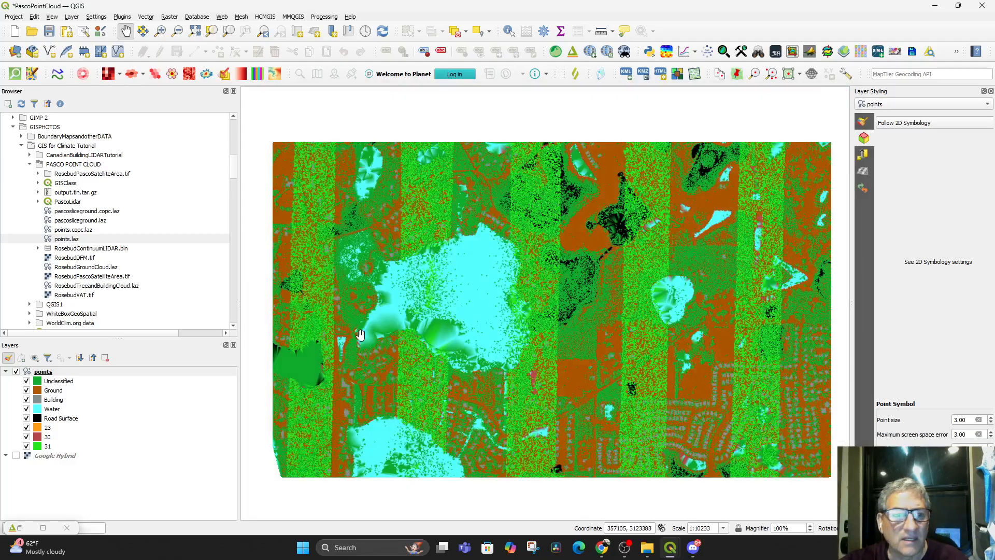
Switch to the USGS lesson in Chrome, watch the section on opening a point cloud dataset, and pause it
left_click(601, 547)
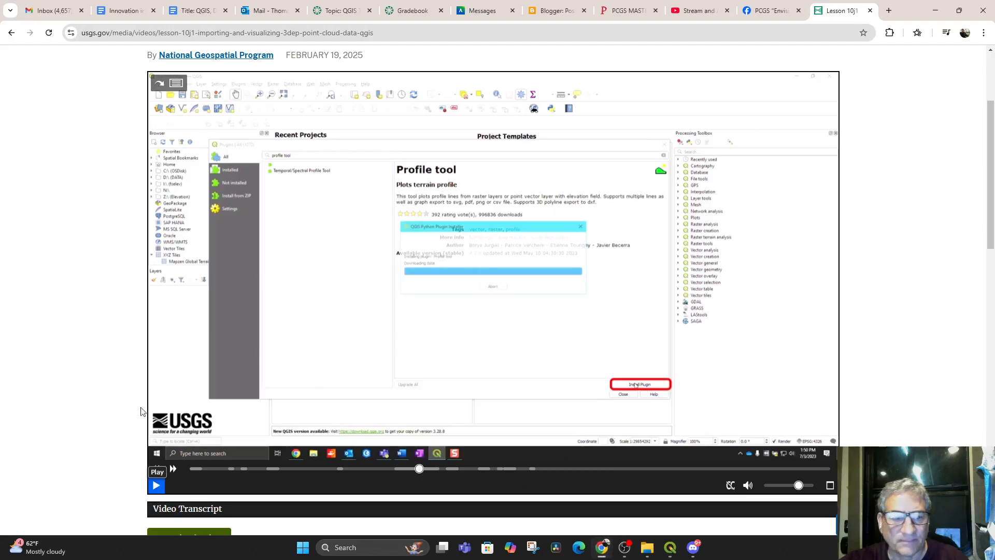
left_click(157, 486)
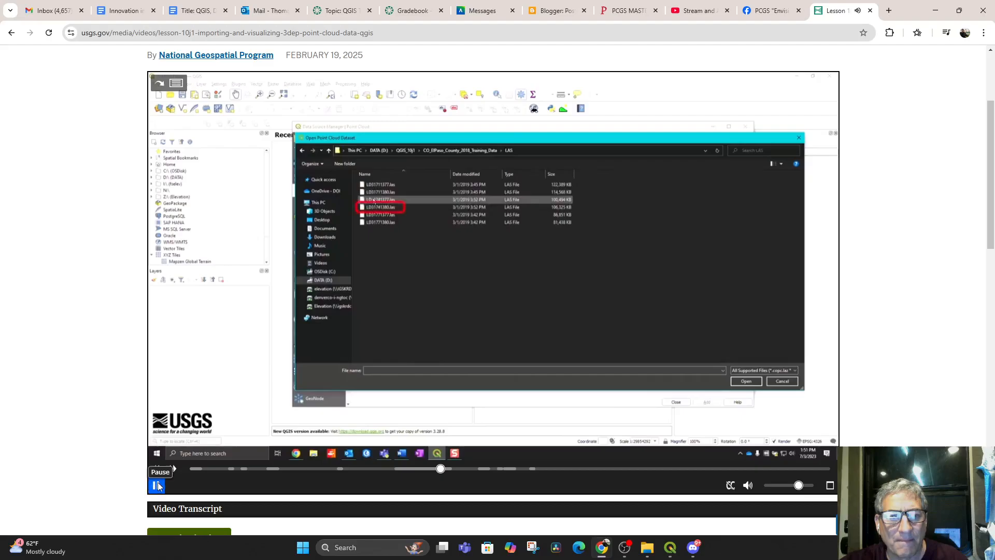
left_click(157, 485)
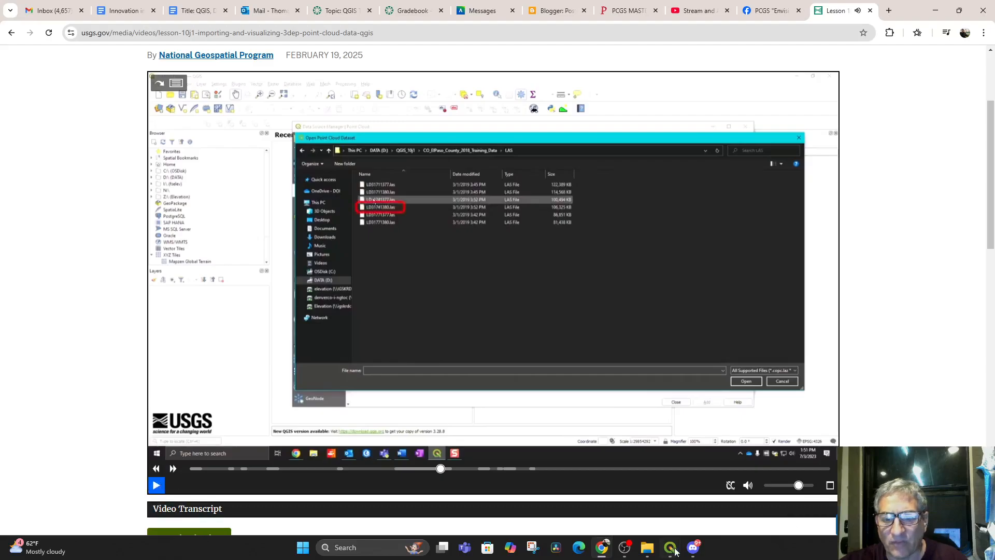
Switch to QGIS and close the second PascoPointCloud window showing the Processing Toolbox, keeping the one with unsaved changes open
mouse_move(669, 552)
left_click(613, 495)
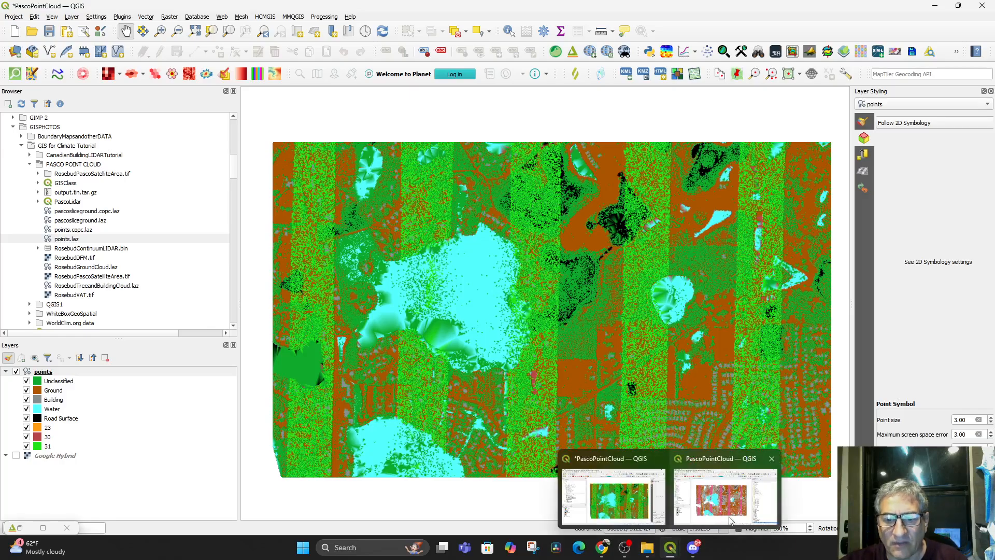
left_click(720, 498)
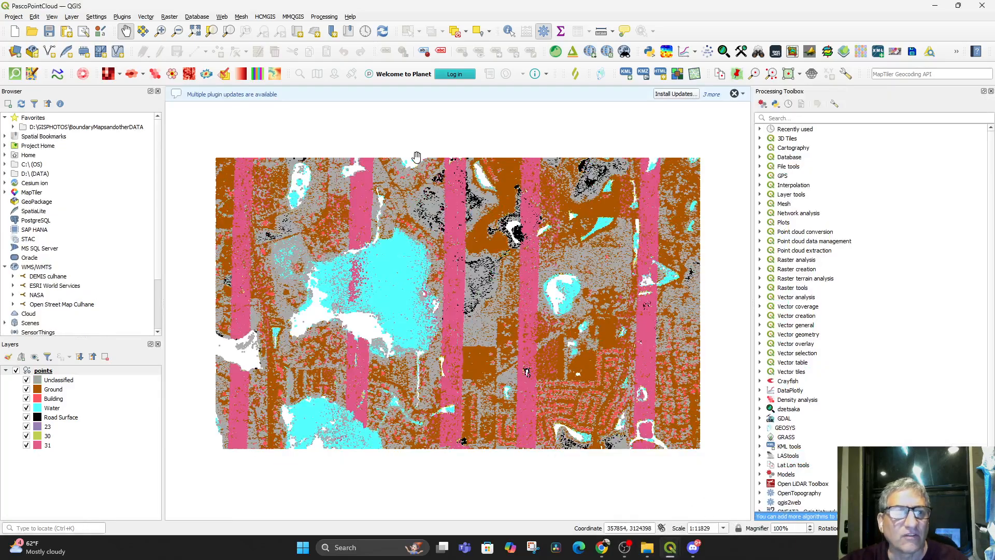
left_click(983, 6)
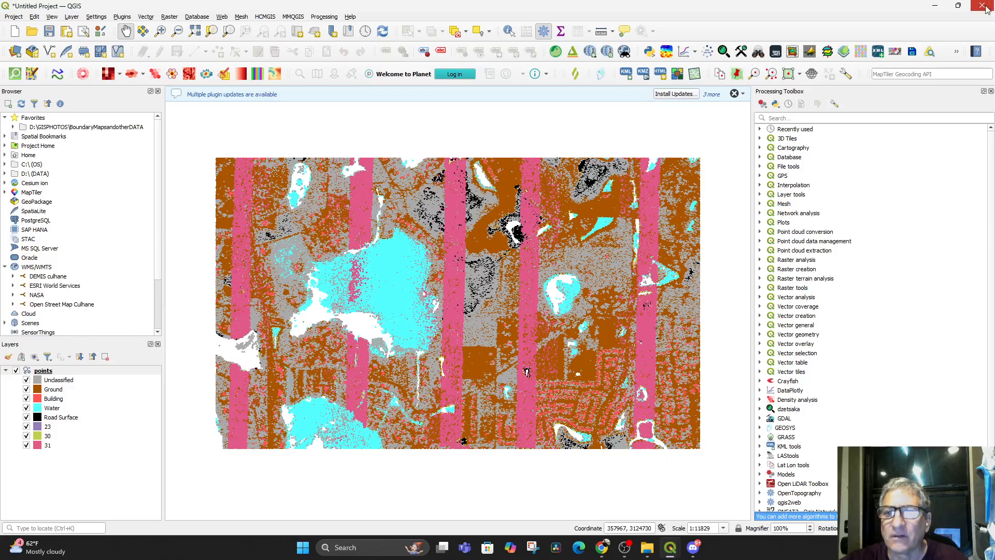
left_click(983, 6)
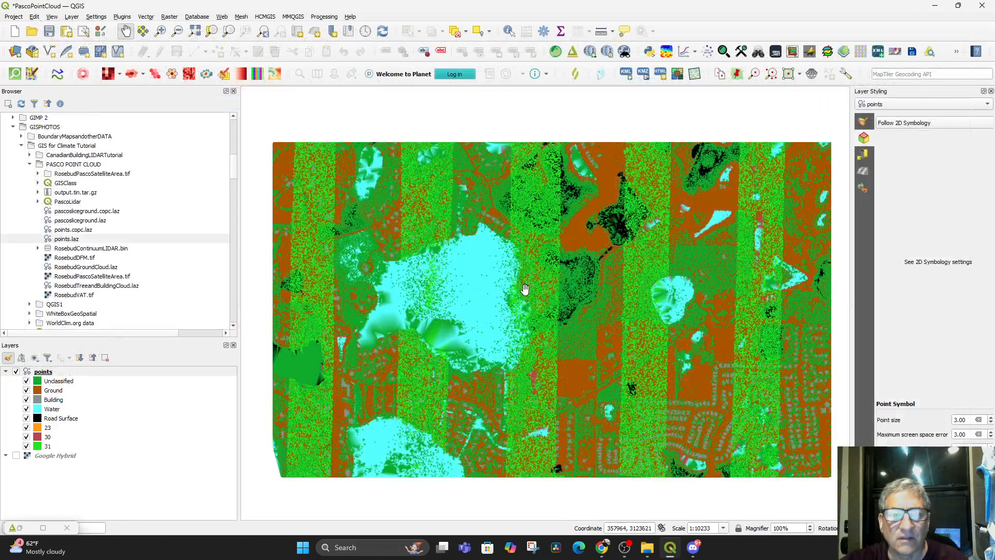
Add points.laz from the PASCO POINT CLOUD folder as a point cloud layer through the Data Source Manager and close it
left_click(16, 54)
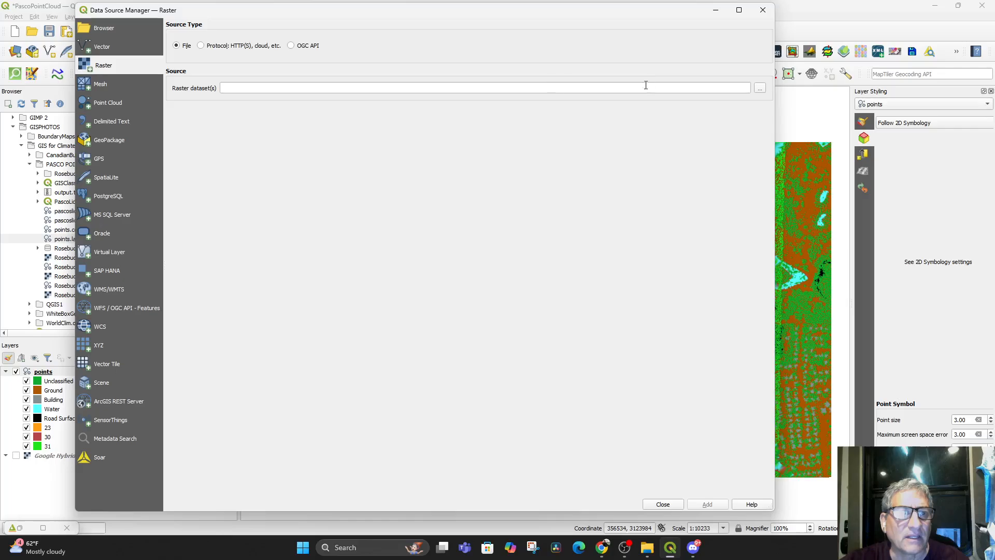
left_click(111, 103)
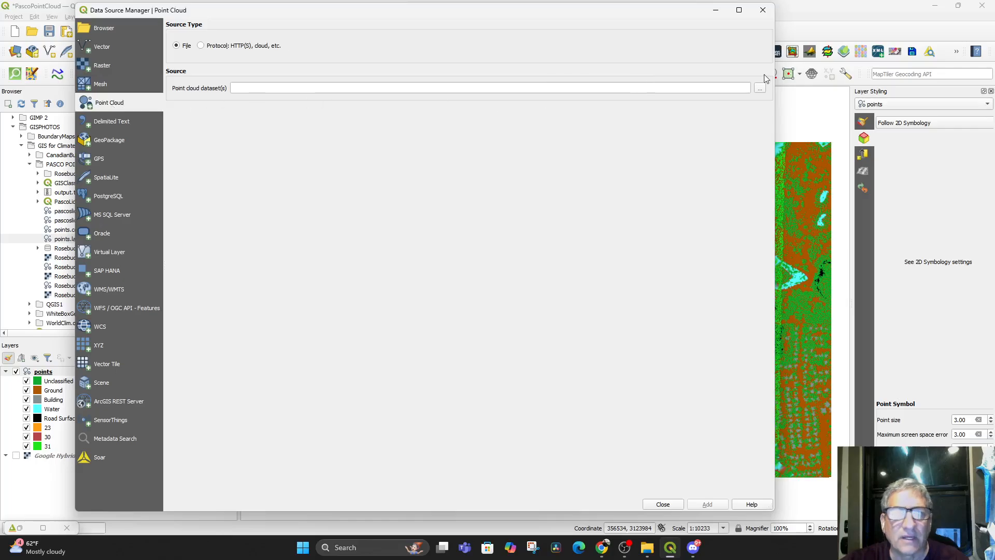
left_click(760, 89)
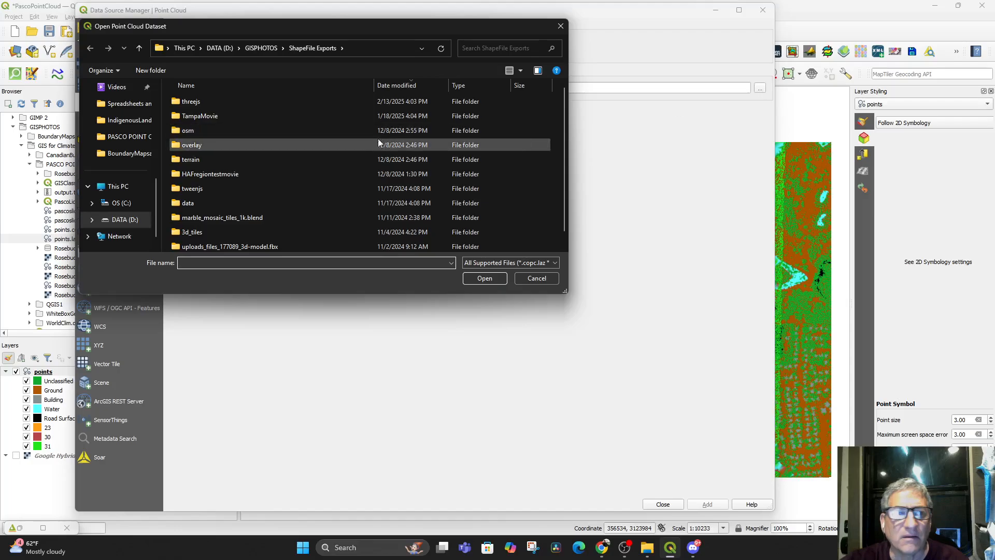
left_click(122, 137)
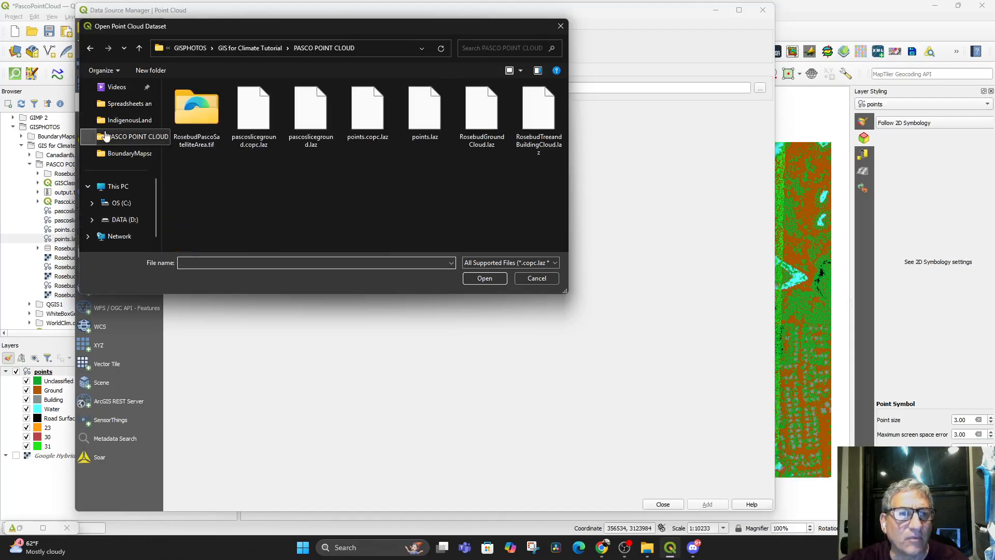
double_click(438, 122)
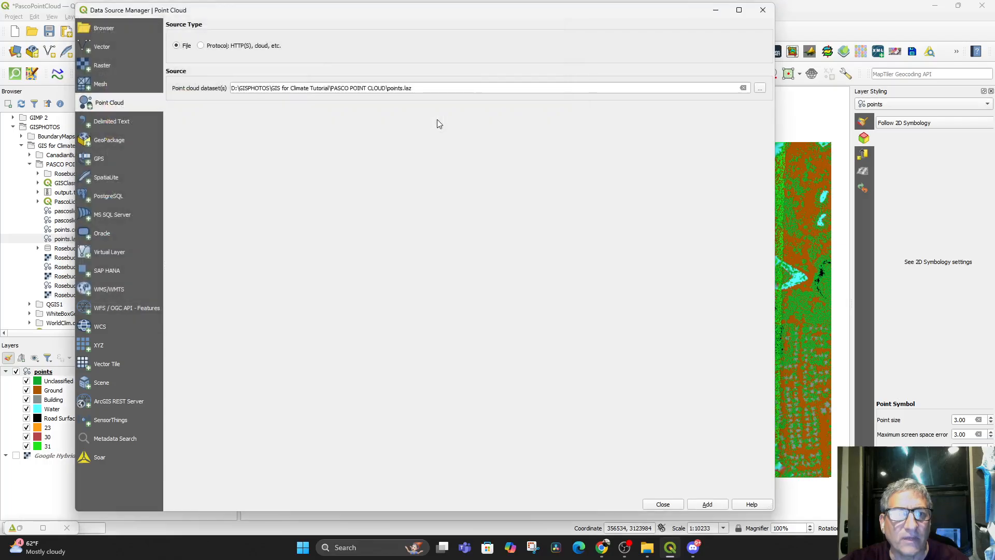
left_click(707, 505)
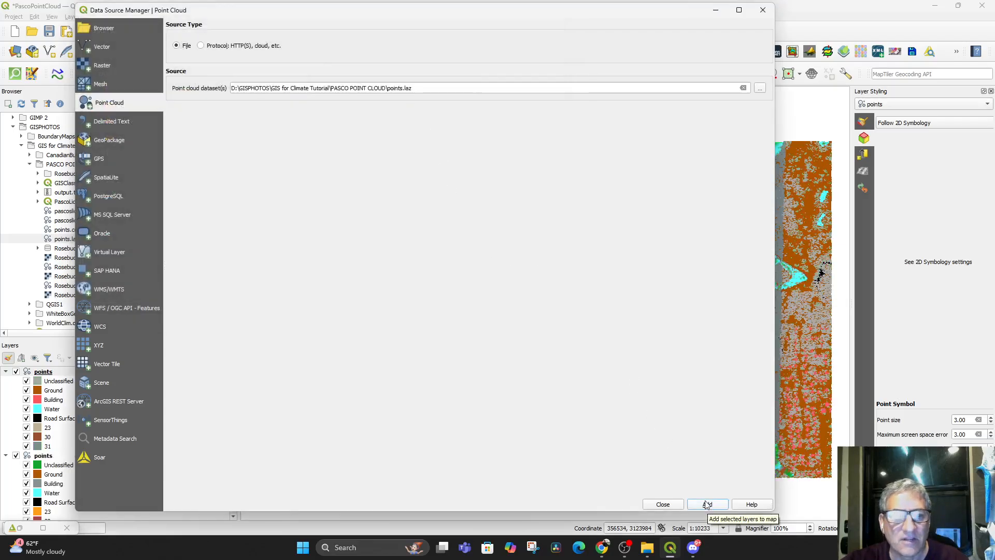
left_click(665, 504)
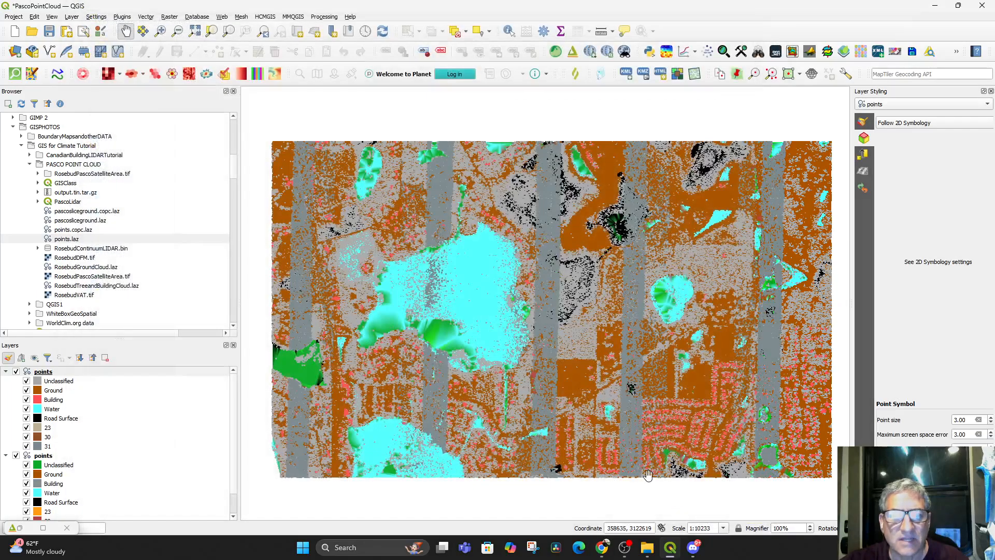
Compare the two points layers by toggling their visibility, leaving the newly added layer hidden and the green-styled one shown
scroll(98, 424, "down", 1)
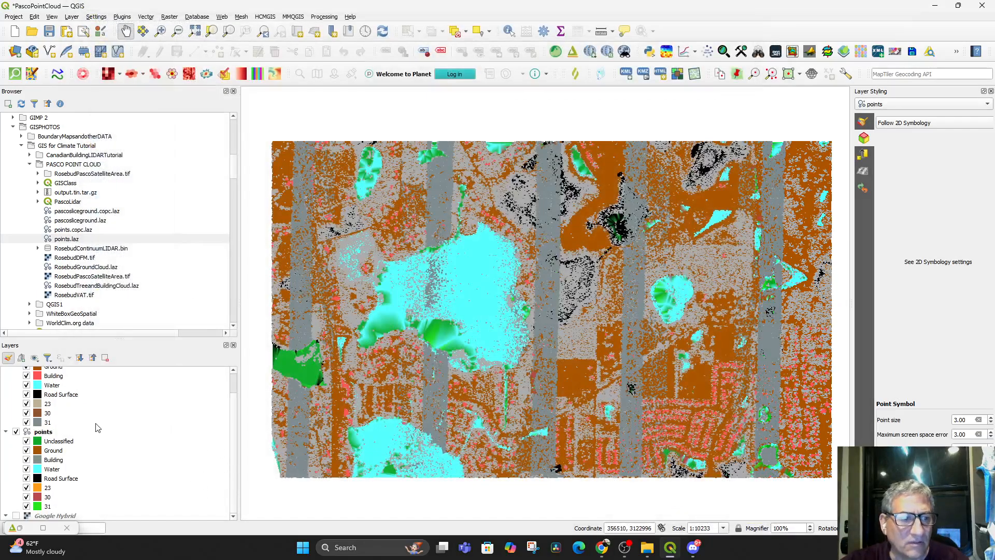
scroll(104, 449, "up", 1)
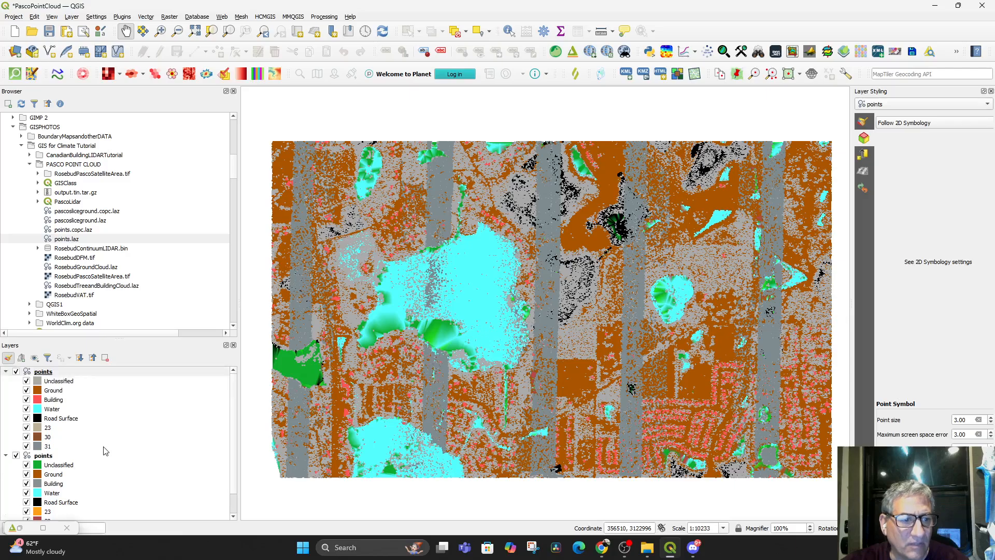
scroll(105, 451, "down", 1)
left_click(16, 431)
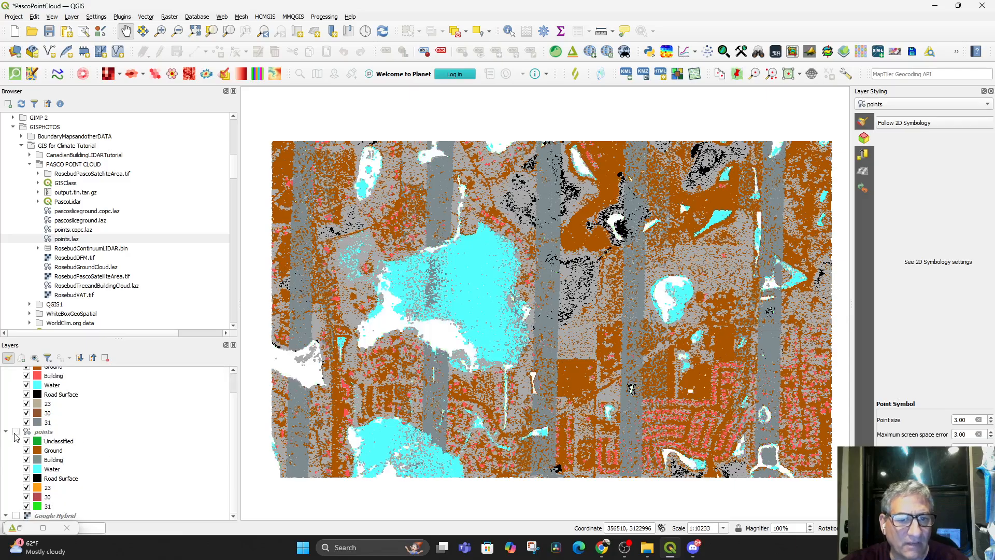
left_click(17, 432)
scroll(25, 394, "up", 1)
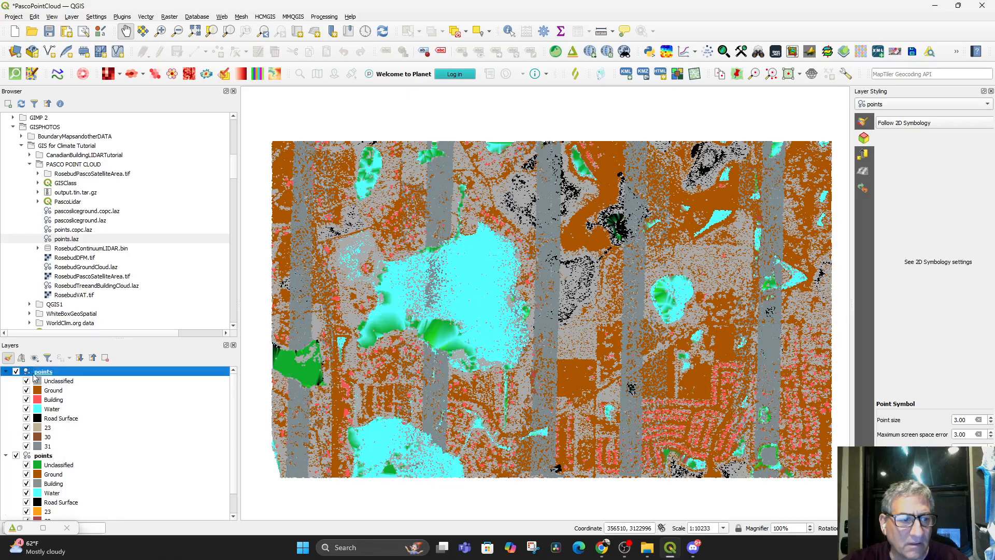
left_click(16, 371)
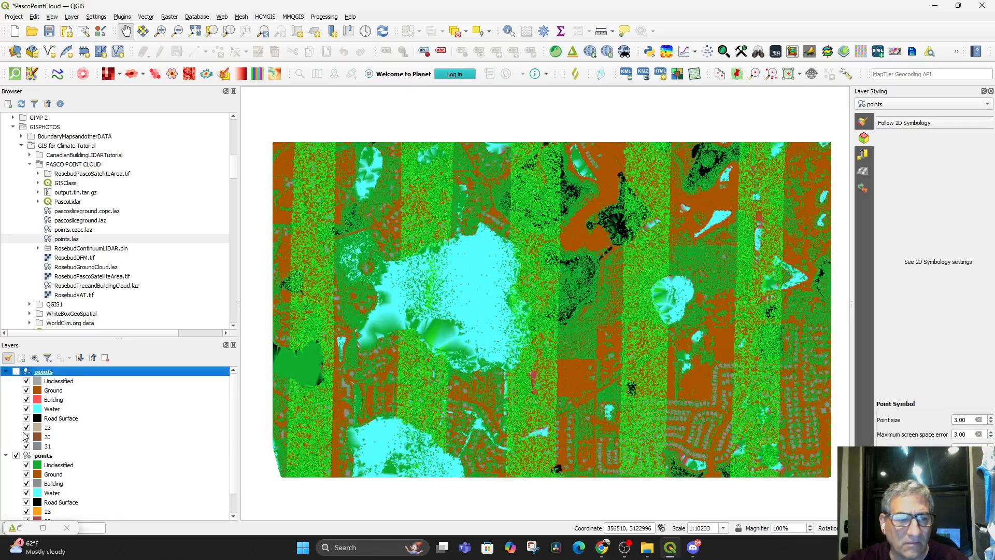
left_click(16, 455)
left_click(16, 455)
left_click(16, 455)
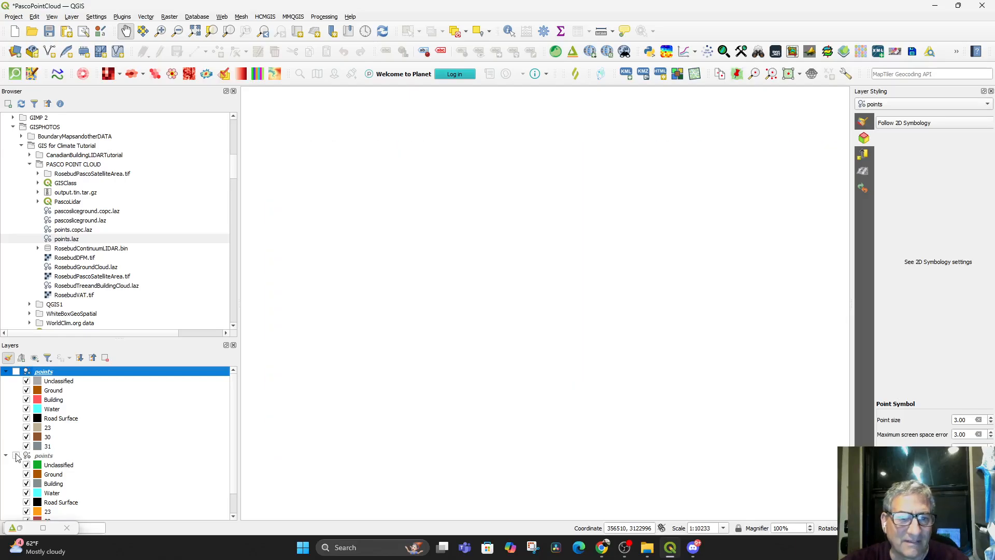
left_click(16, 372)
left_click(16, 371)
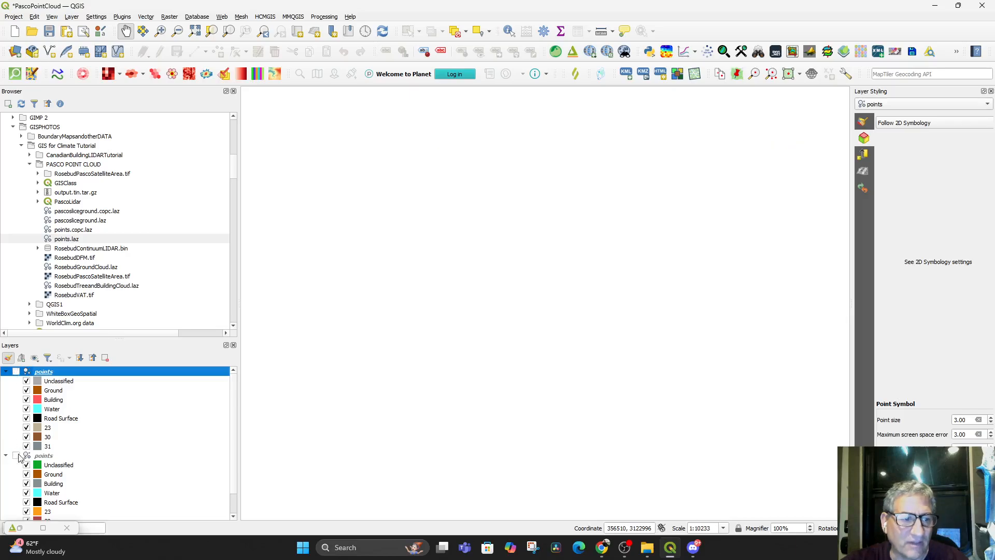
left_click(16, 455)
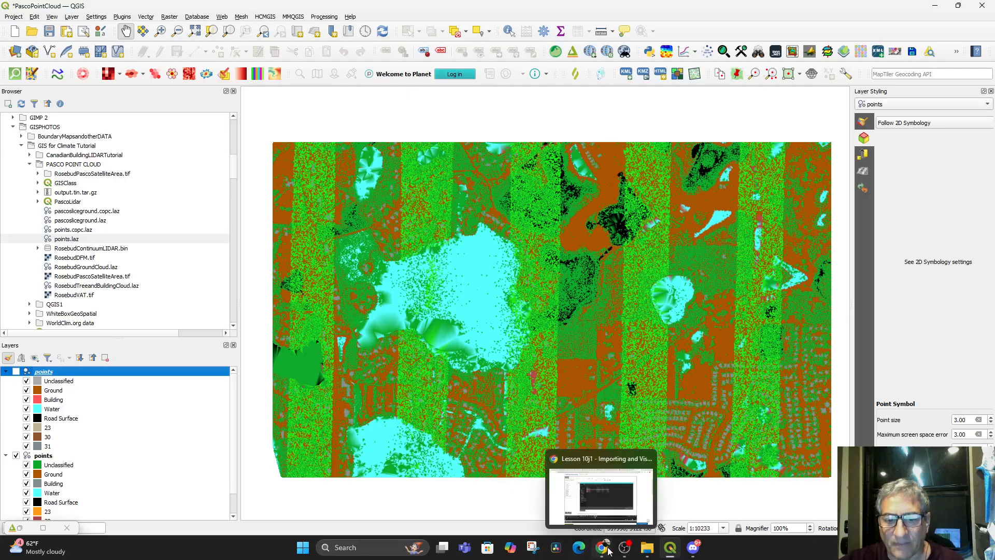
Switch to the USGS lesson in Chrome, resume it and skip ahead to watch the section on toggling point classes around 09:30
mouse_move(669, 553)
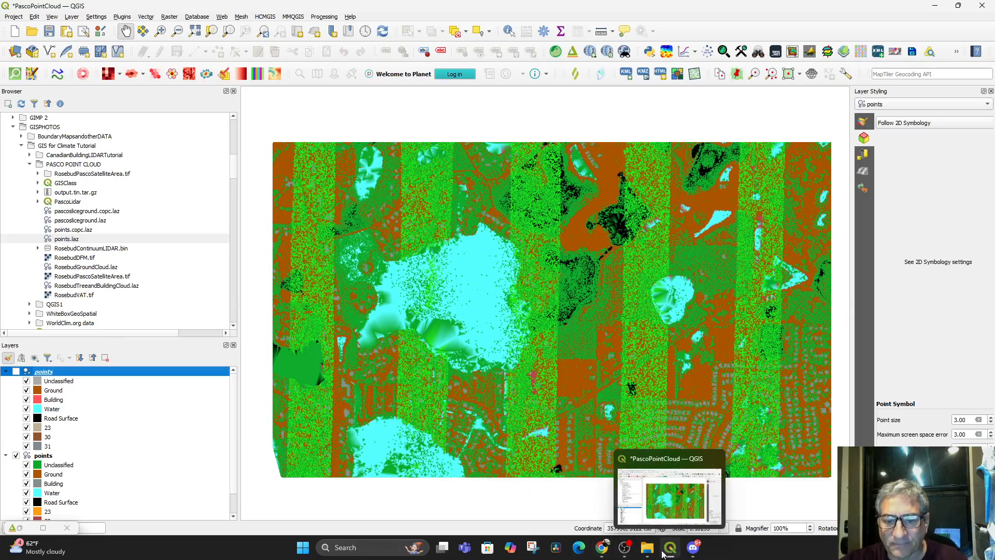
left_click(600, 551)
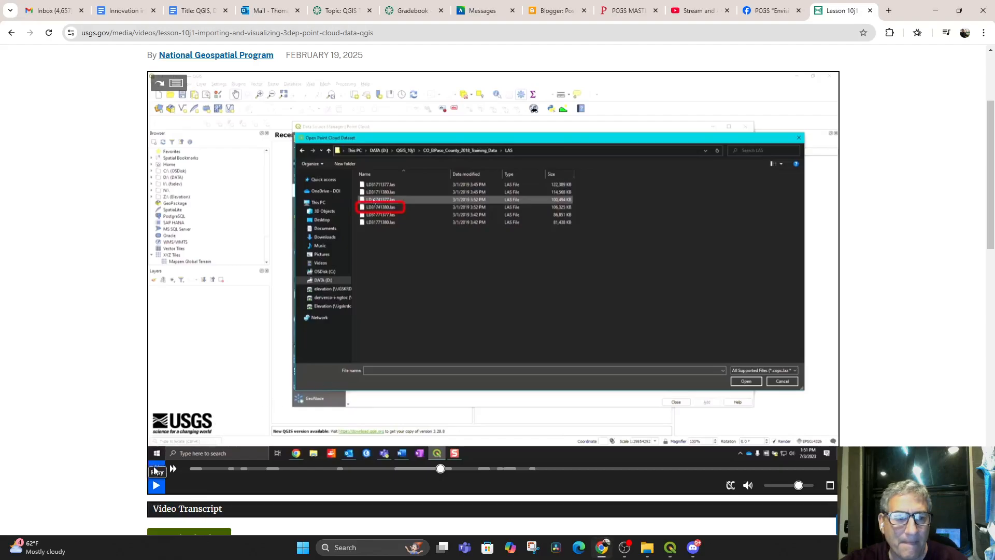
left_click(157, 484)
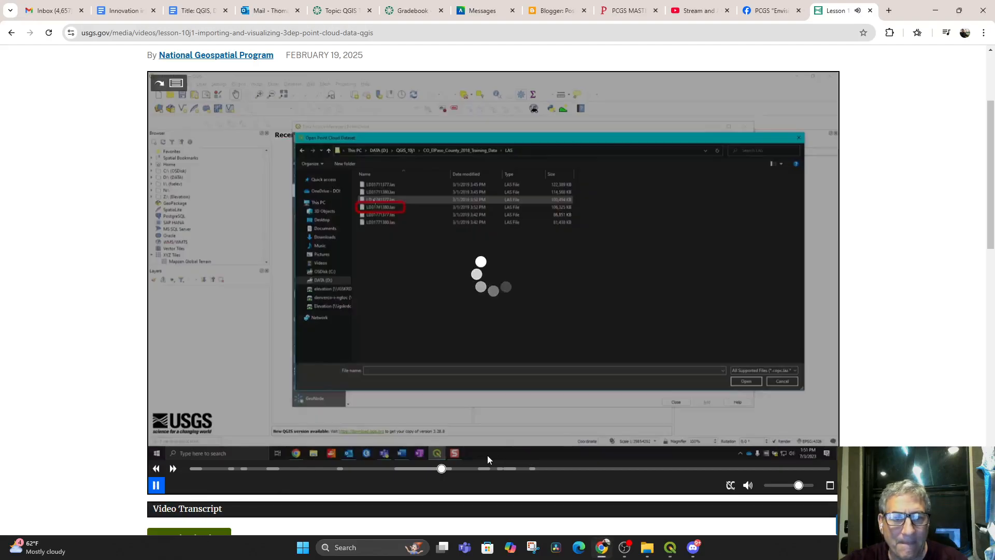
left_click(455, 469)
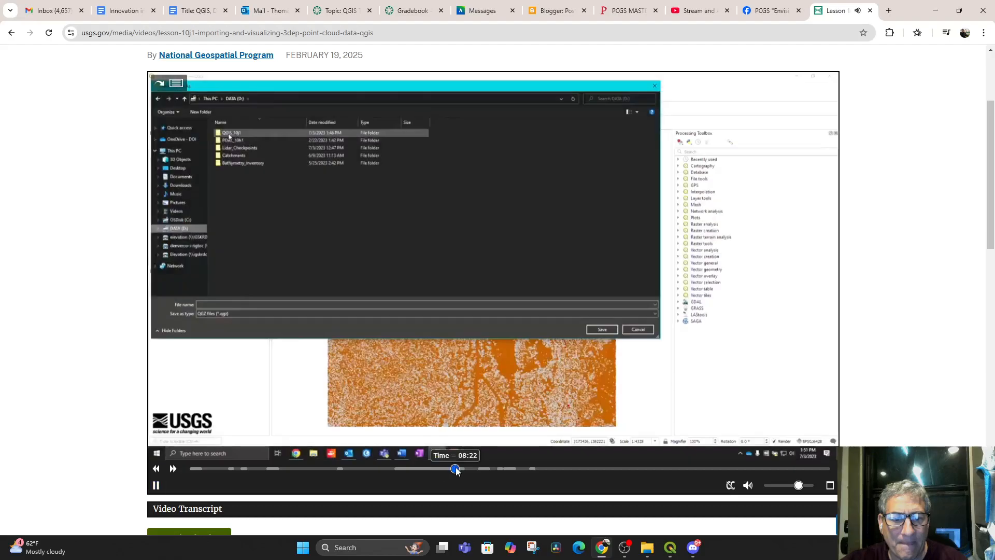
left_click(489, 469)
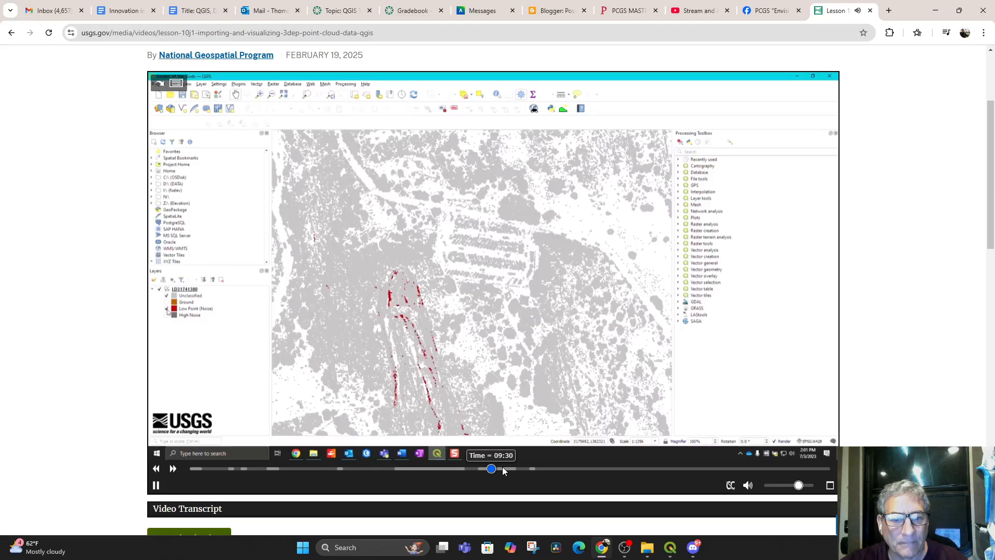
left_click(478, 468)
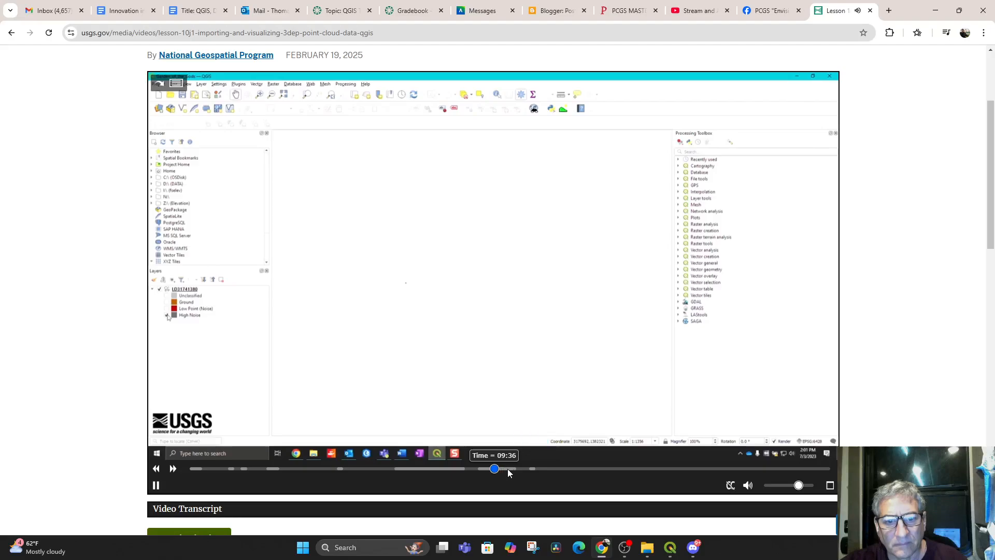
Skip ahead in the lesson to the layer information part around 10:48 and on through point filtering to 13:16
left_click(509, 467)
left_click(523, 468)
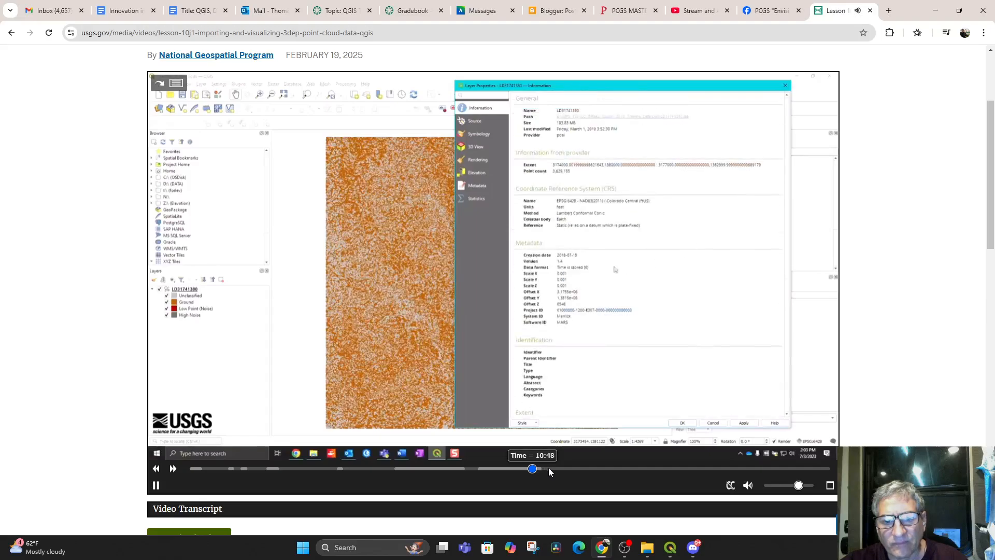
left_click_drag(548, 468, 566, 475)
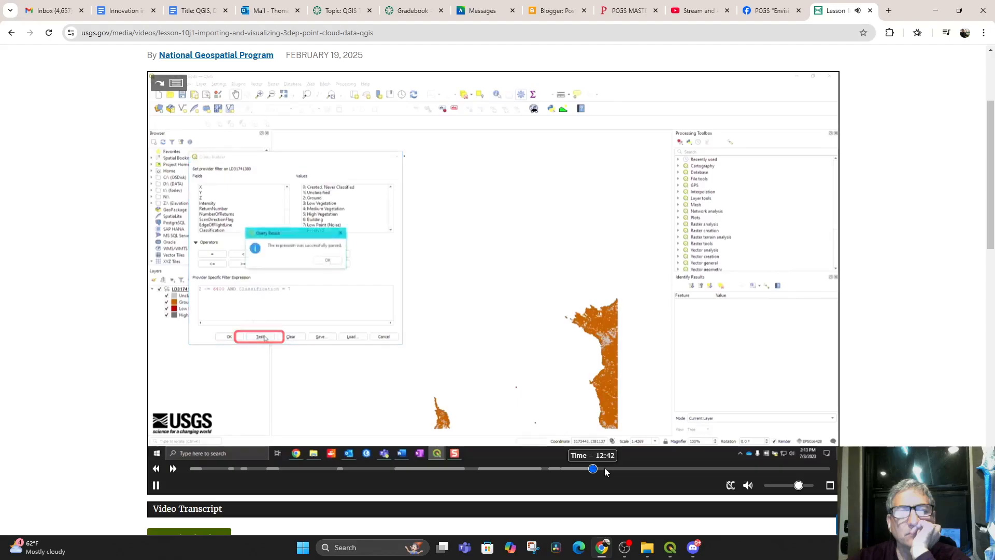
left_click(611, 469)
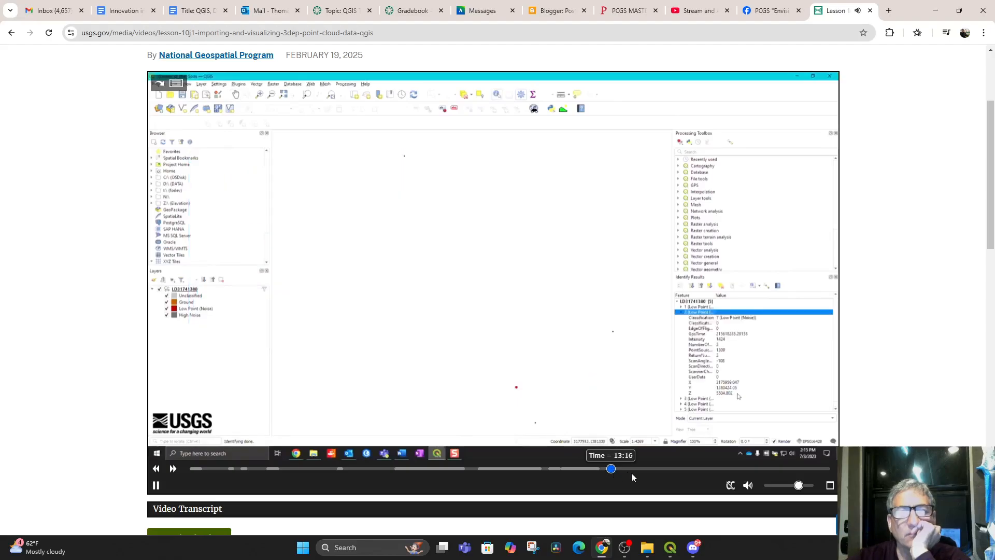
Skip ahead in the lesson through the 3D map view section to the symbology settings shown around 16:58
left_click(633, 469)
left_click(668, 469)
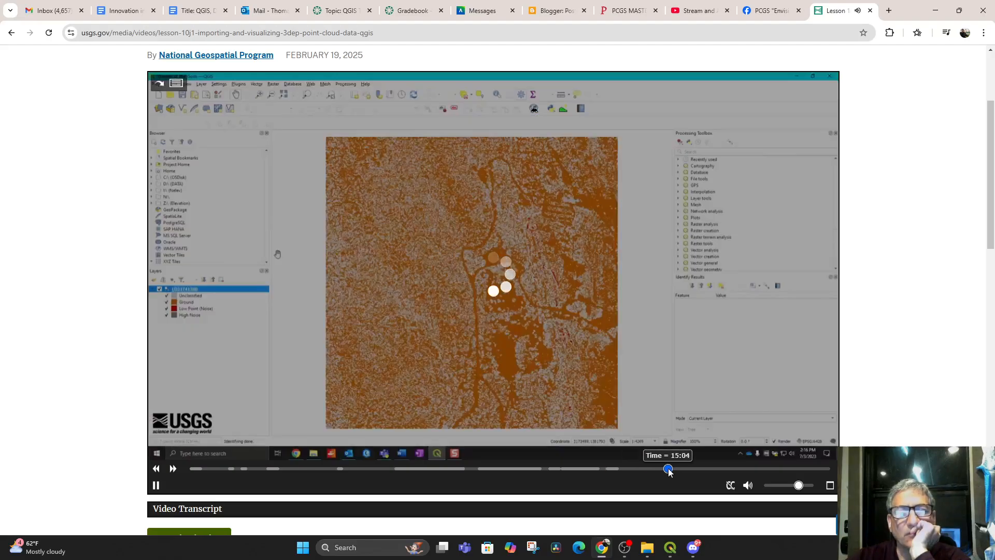
left_click(686, 469)
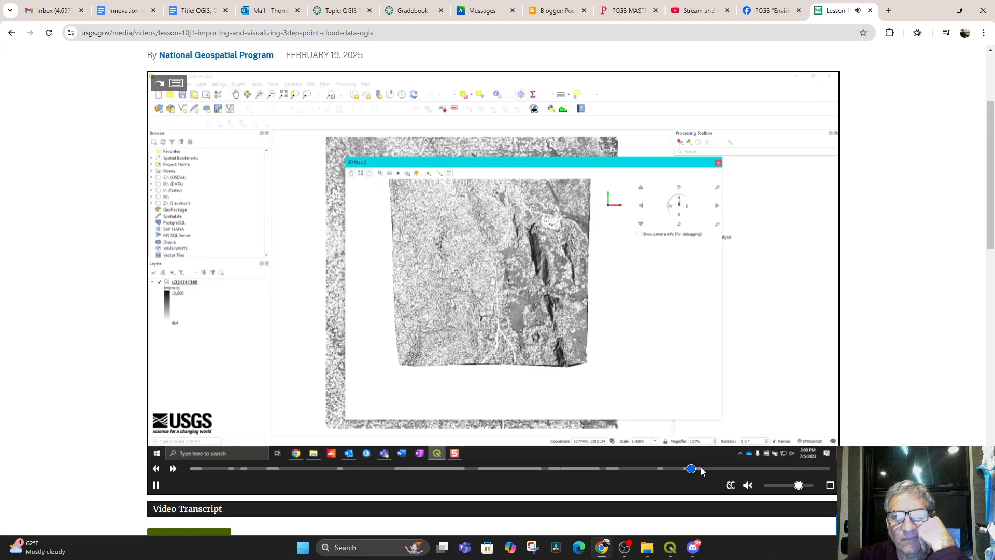
left_click(702, 469)
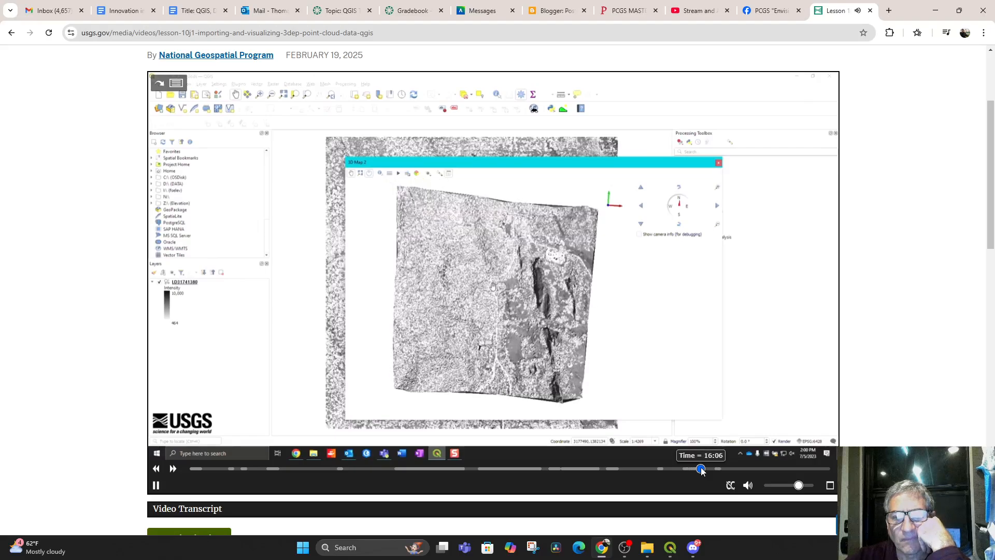
left_click(721, 469)
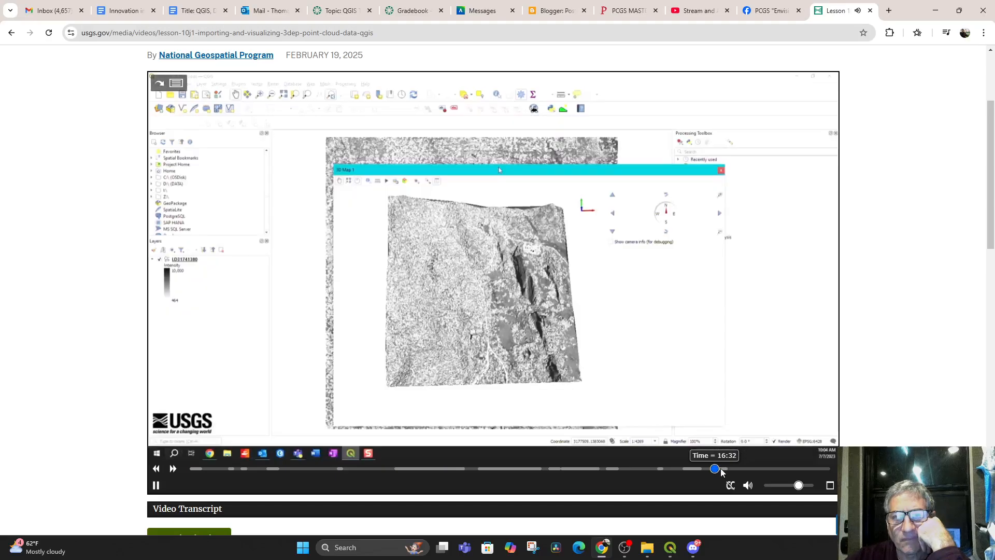
left_click(726, 470)
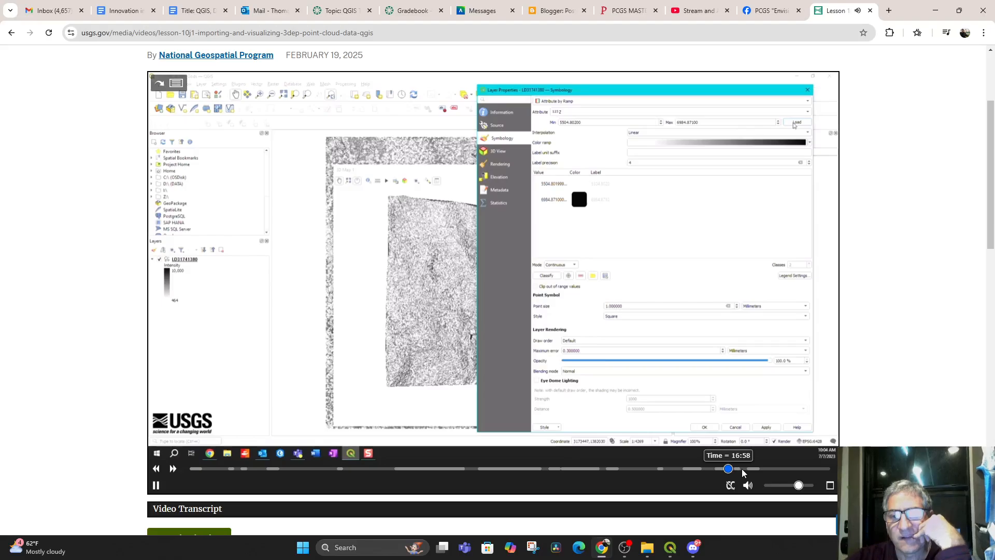
Skip through the elevation colouring and profile sections to 19:42, go back to where Elevation Profile is opened, and pause the lesson
left_click(743, 470)
left_click(755, 468)
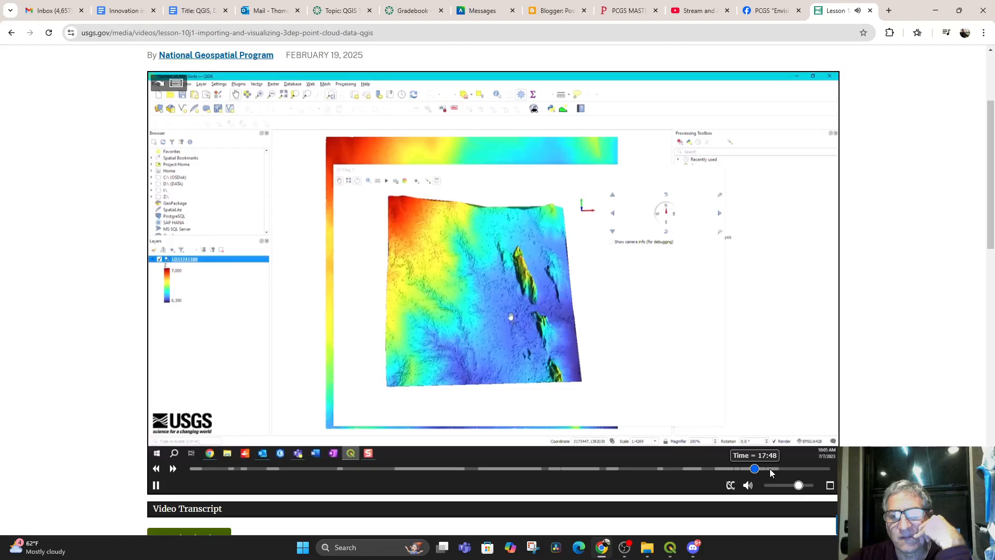
left_click(773, 469)
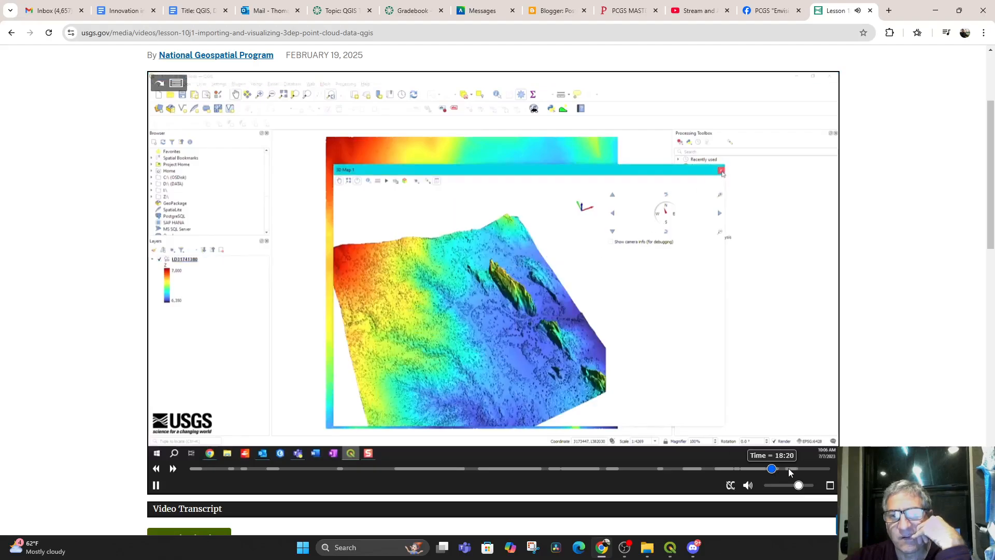
left_click(789, 469)
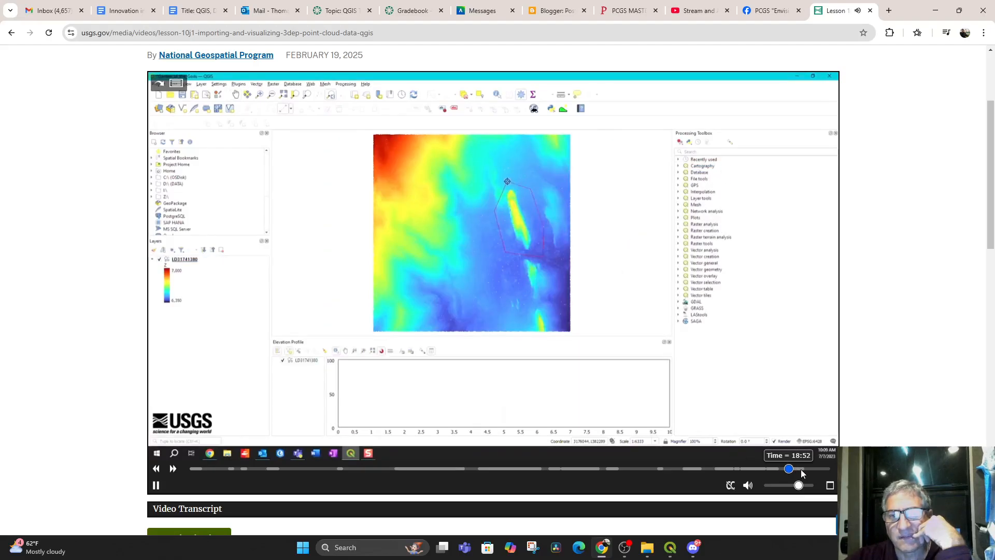
left_click(801, 469)
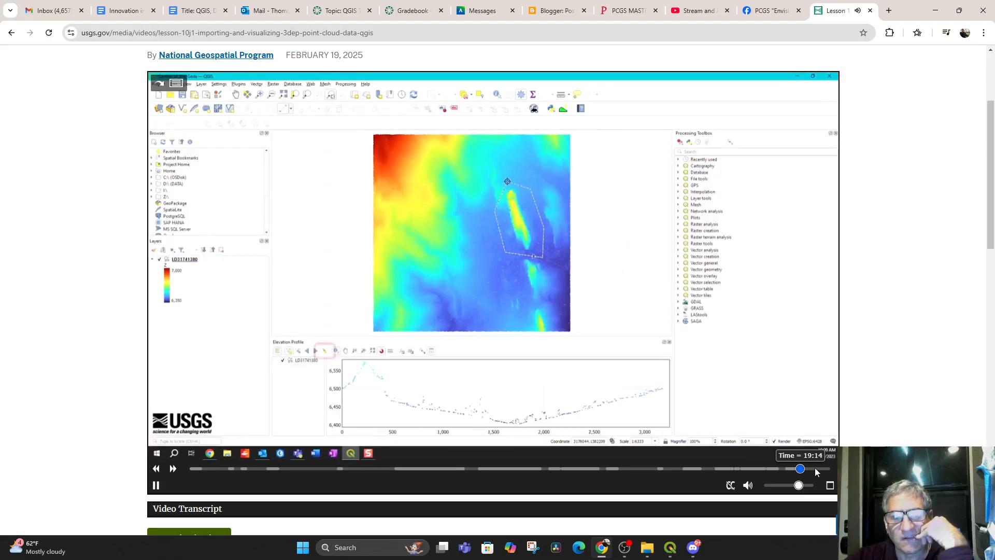
left_click(814, 469)
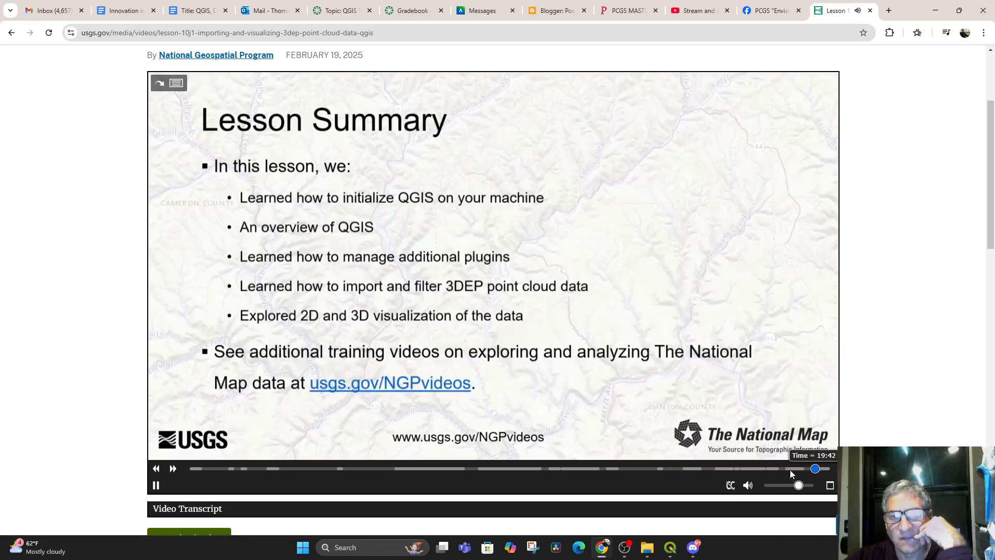
left_click_drag(793, 468, 778, 470)
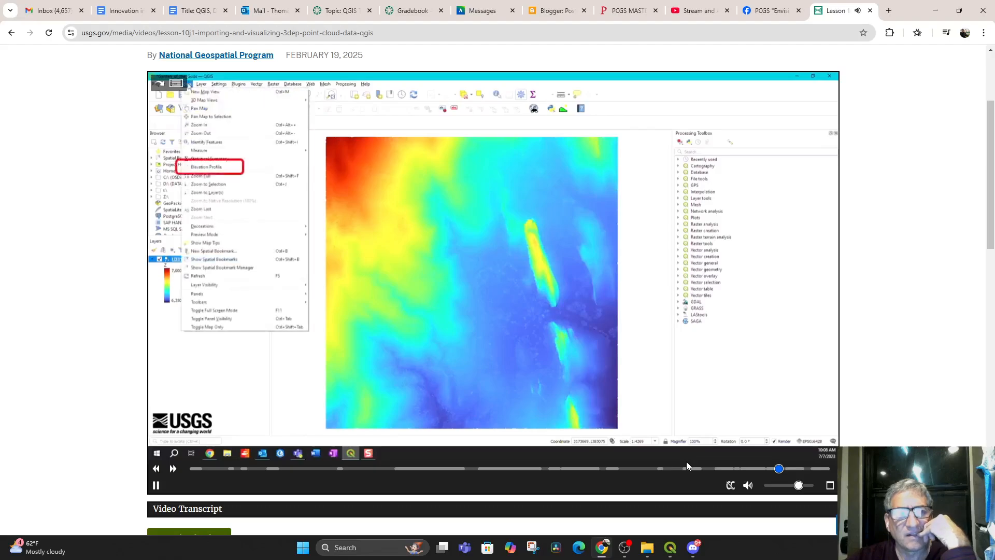
left_click(156, 486)
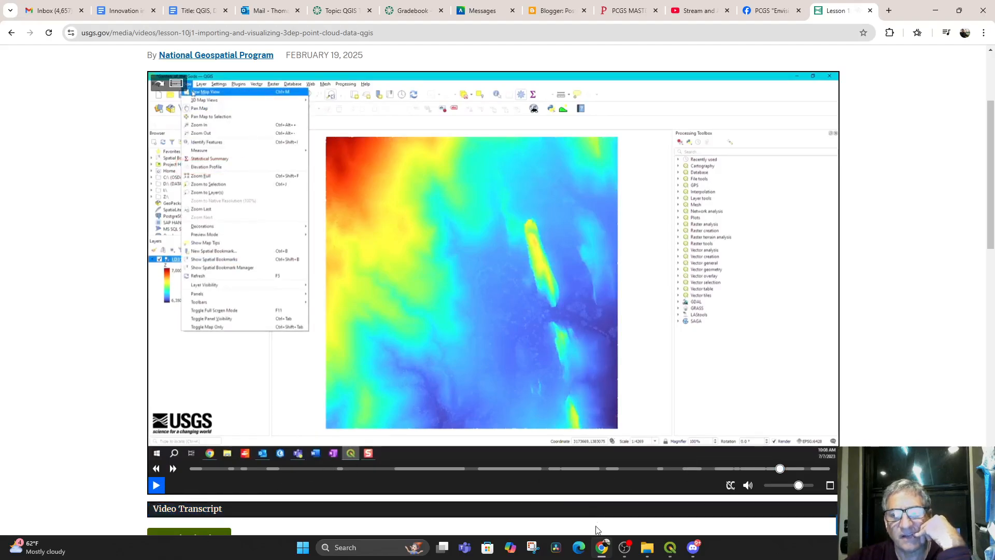
Switch to QGIS and open the Elevation Profile for the point cloud map
left_click(670, 547)
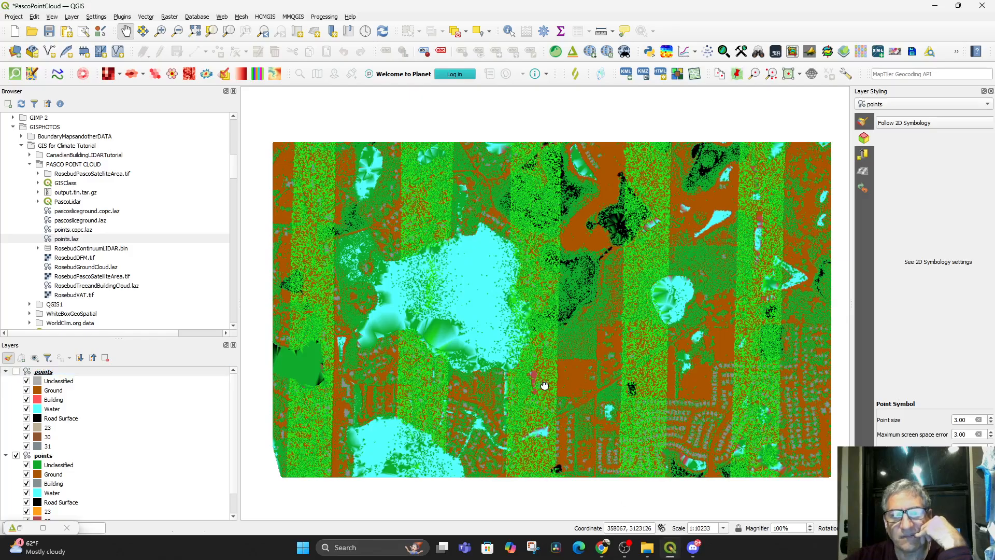
scroll(539, 387, "up", 5)
scroll(587, 264, "down", 2)
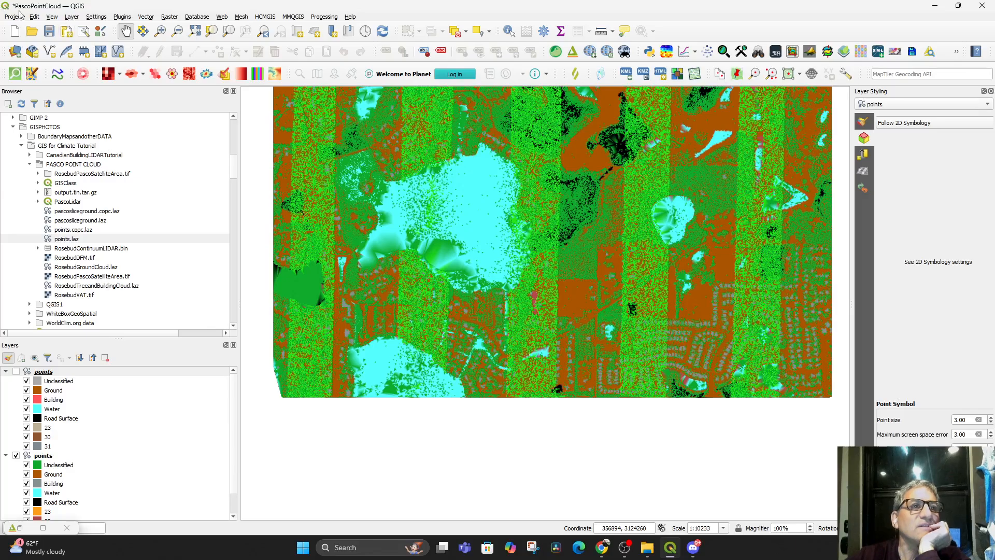
left_click(52, 17)
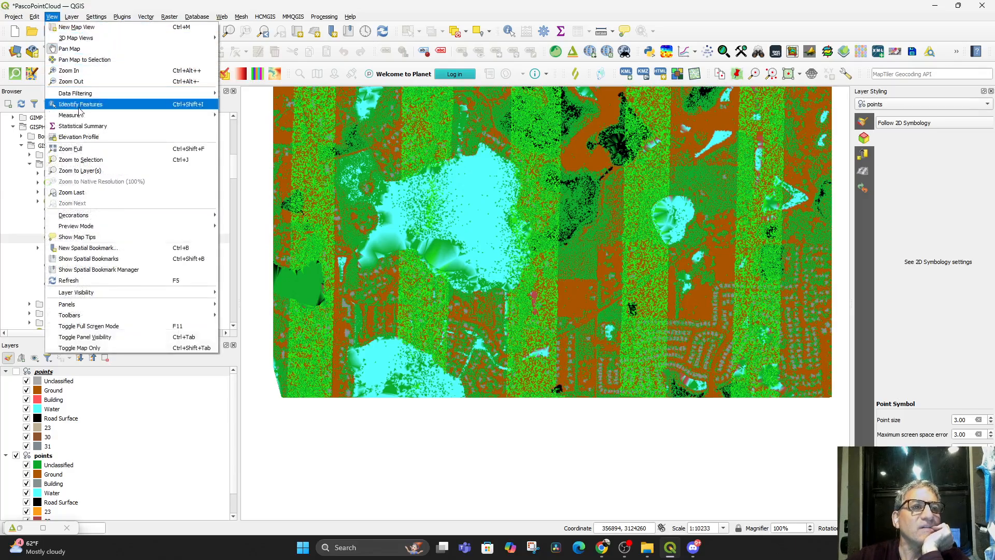
left_click(83, 137)
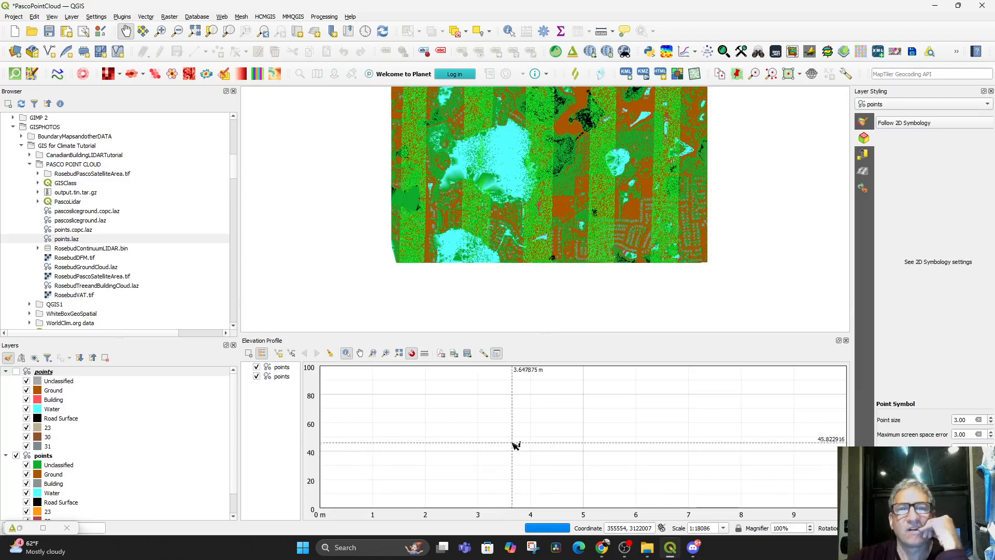
left_click_drag(649, 232, 582, 285)
scroll(586, 268, "up", 1)
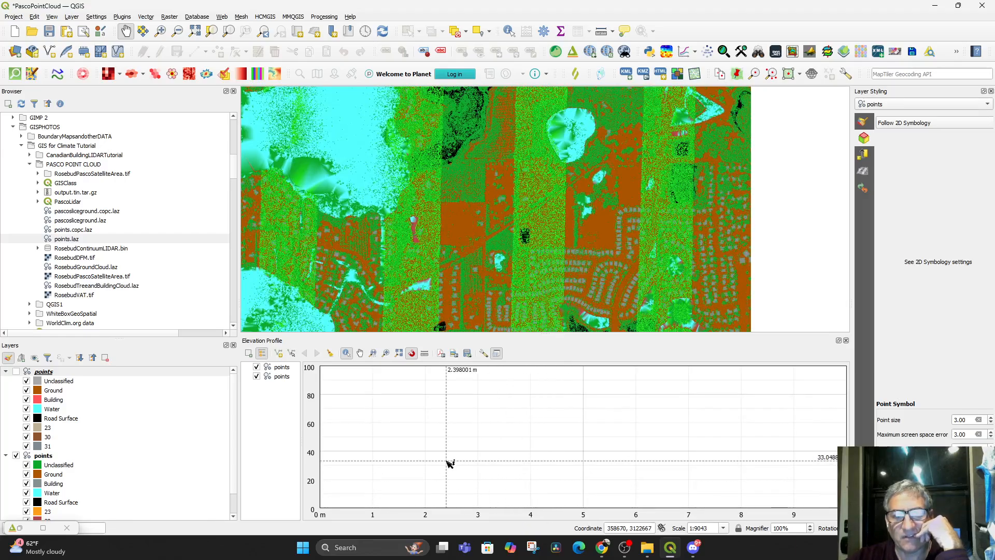
Exclude the second points layer from the elevation profile, and show the upper points layer on the map instead of the green-styled one
scroll(411, 431, "down", 1)
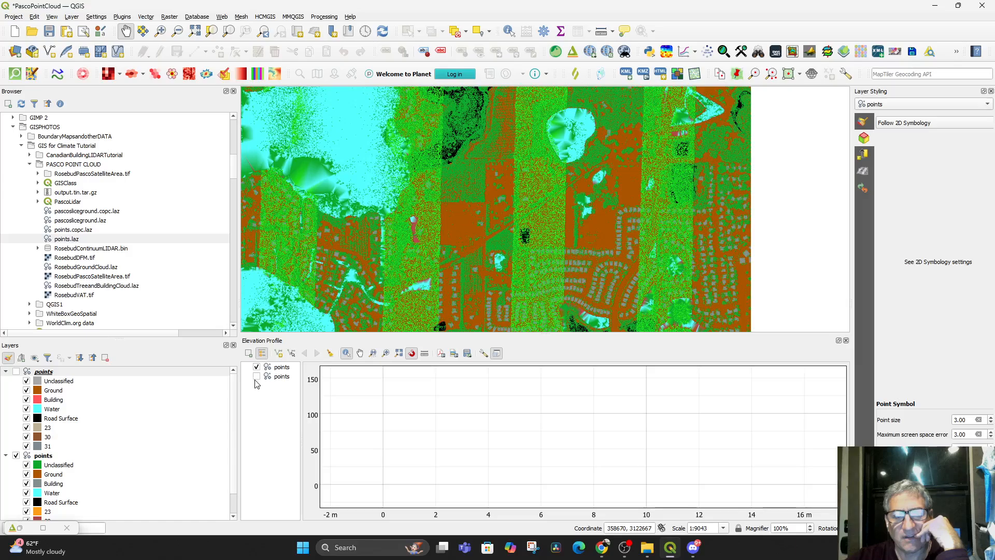
scroll(518, 472, "down", 1)
left_click_drag(503, 446, 570, 481)
left_click_drag(462, 237, 500, 216)
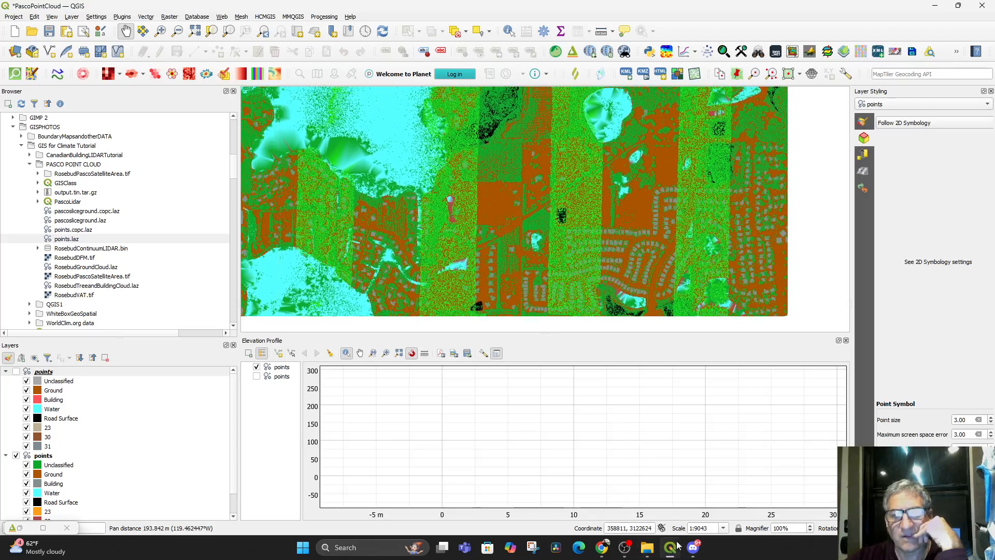
left_click(16, 371)
left_click(16, 456)
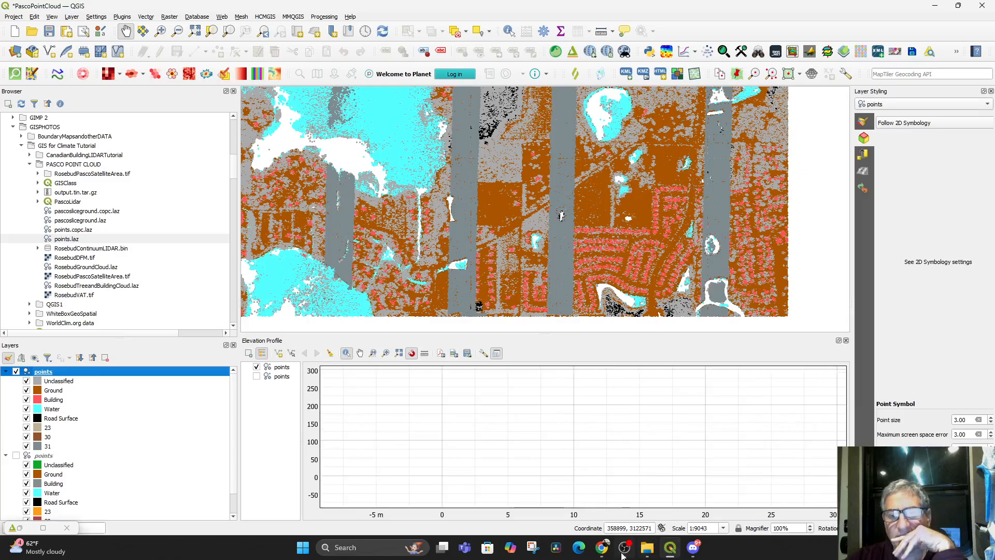
Switch to the lesson in Chrome, watch how the elevation profile line is drawn, and pause it
left_click(601, 547)
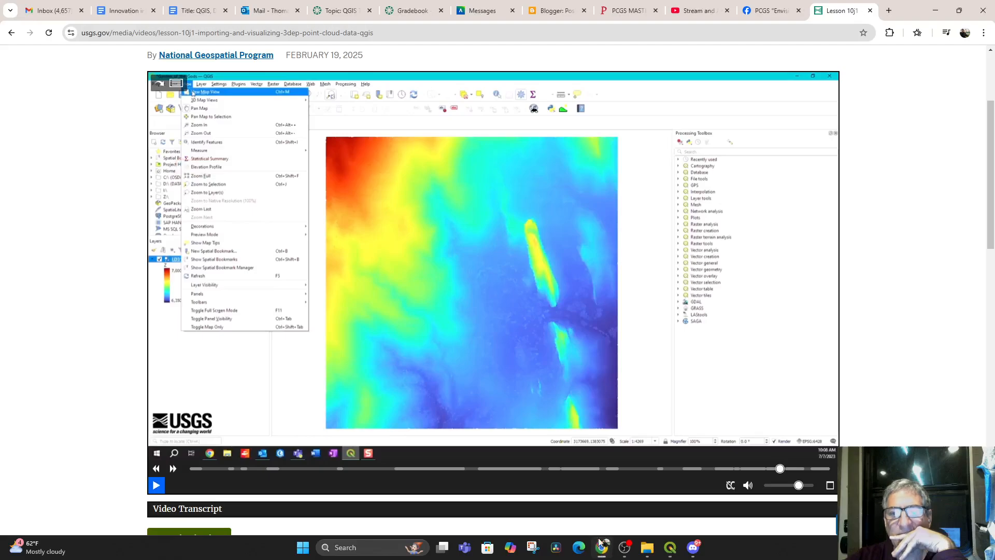
left_click(157, 486)
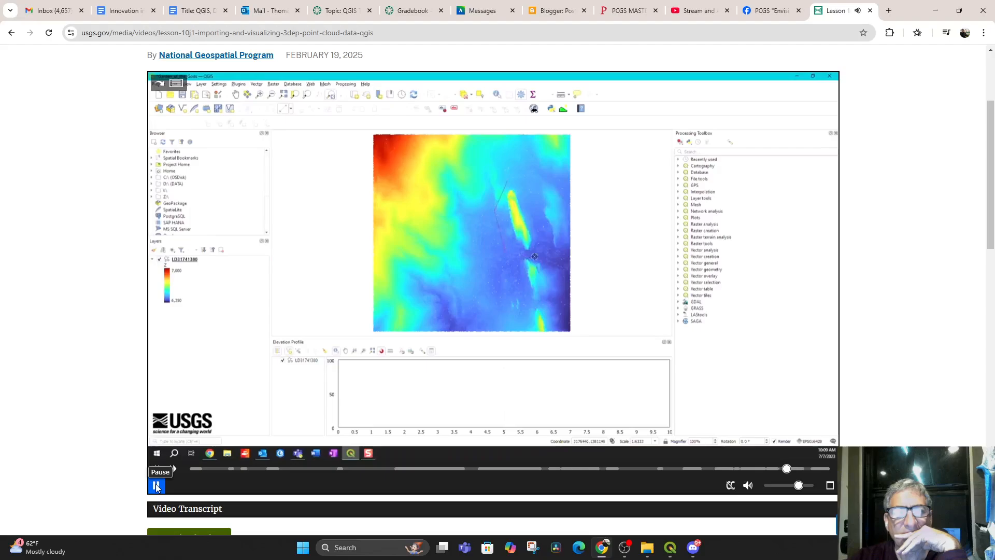
left_click(156, 486)
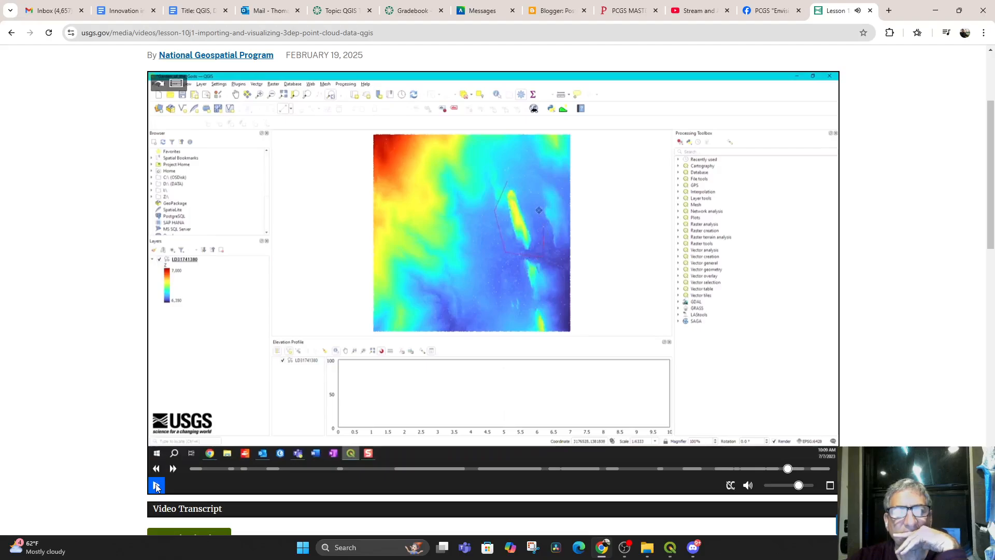
Switch to QGIS, hide the upper points layer and show the green-styled points layer on the map
left_click(670, 548)
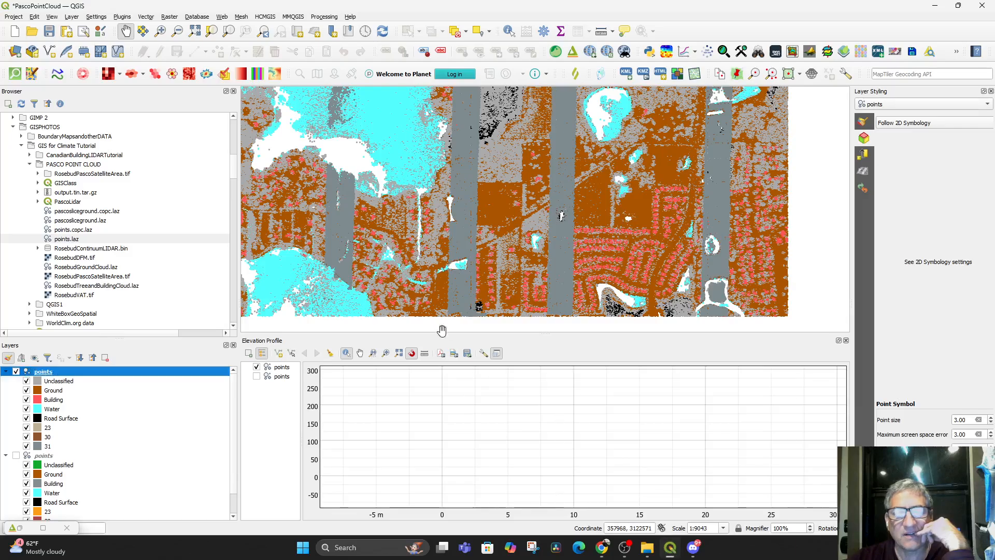
left_click(16, 372)
left_click(16, 456)
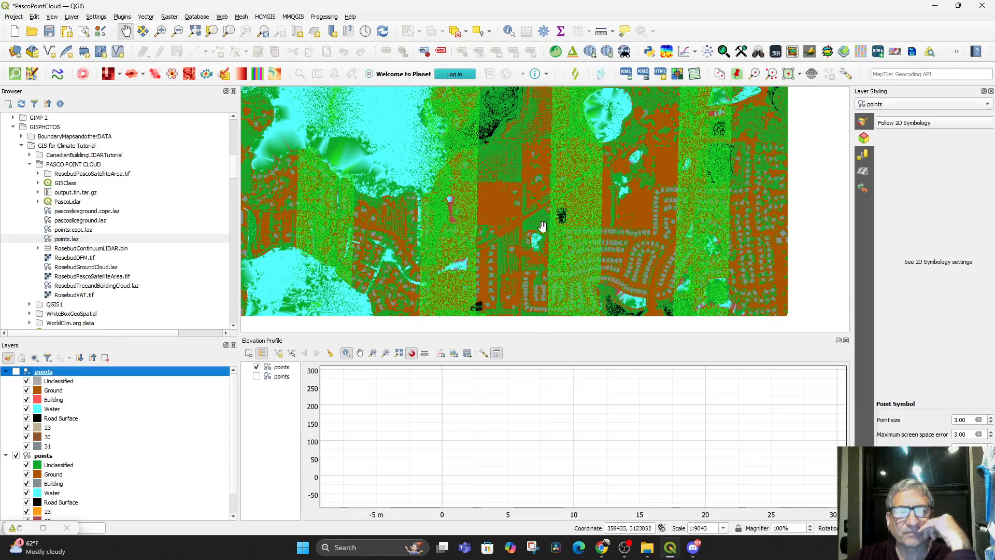
Capture a bent elevation profile line about 200 m long across the ground east of the small lake, ending at its shore
left_click(278, 355)
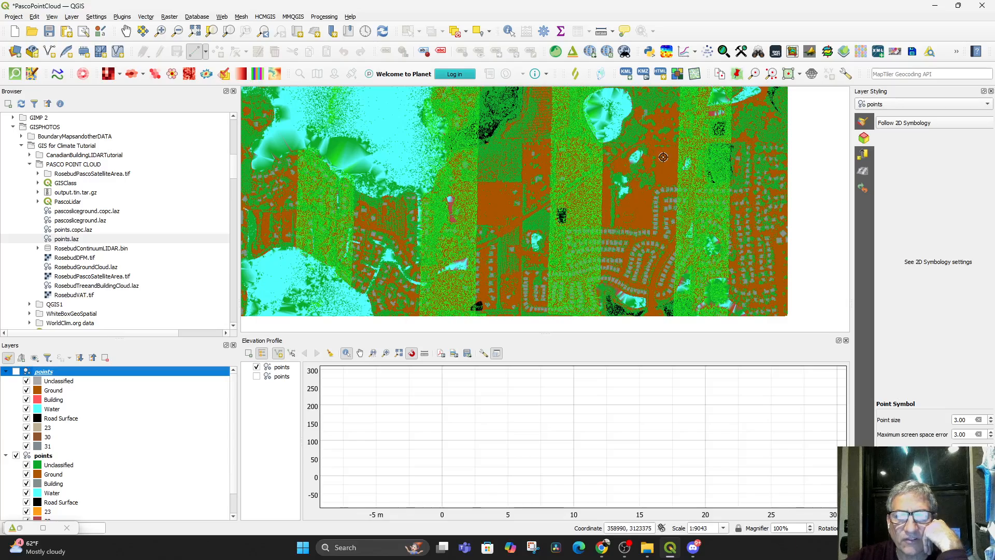
scroll(640, 153, "up", 1)
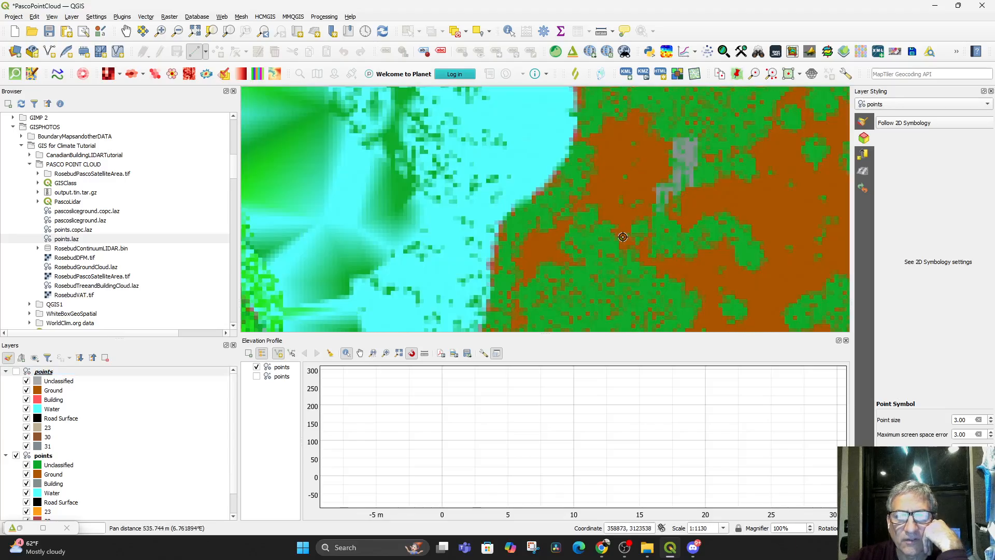
left_click_drag(613, 247, 637, 207)
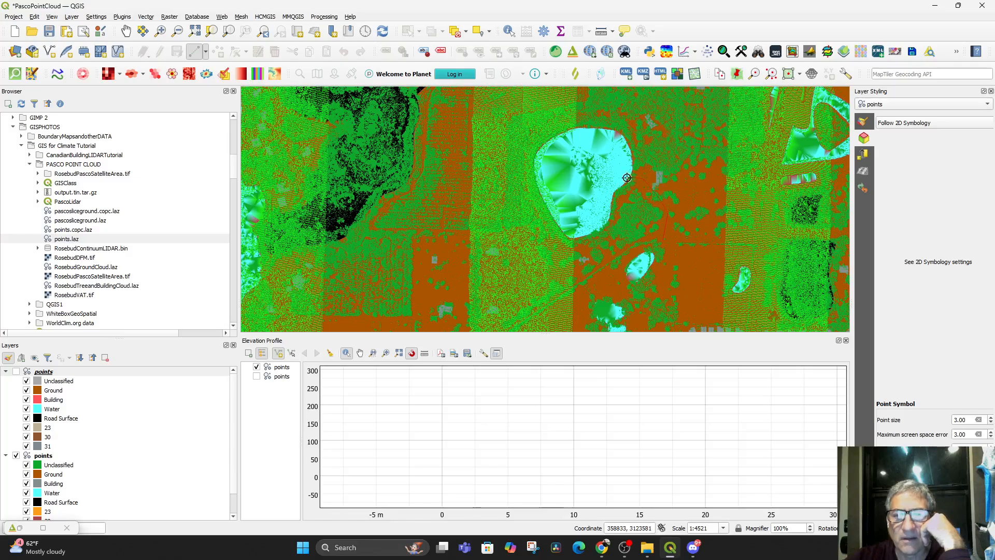
right_click(627, 178)
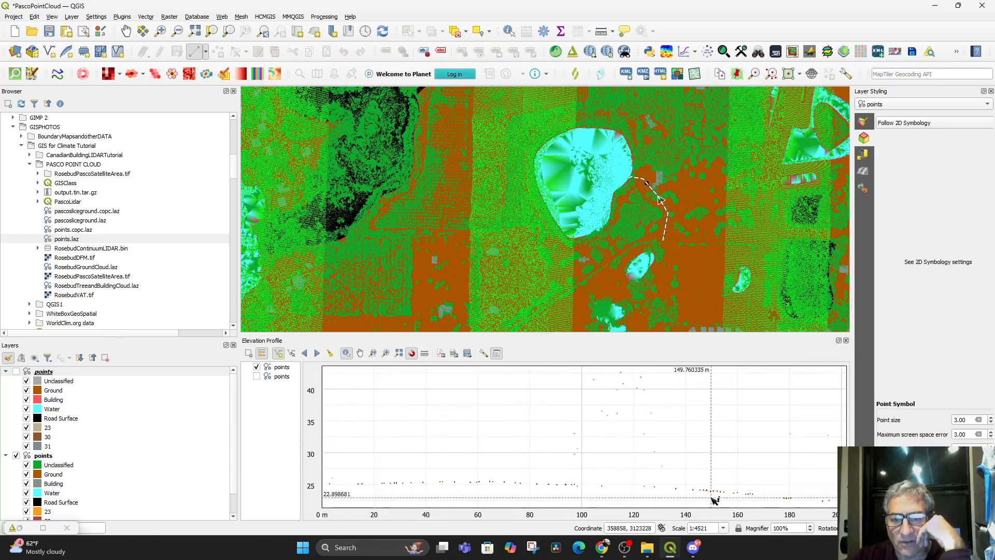
Identify the points along the plotted elevation profile, examine their attributes and close the results
scroll(504, 477, "down", 6)
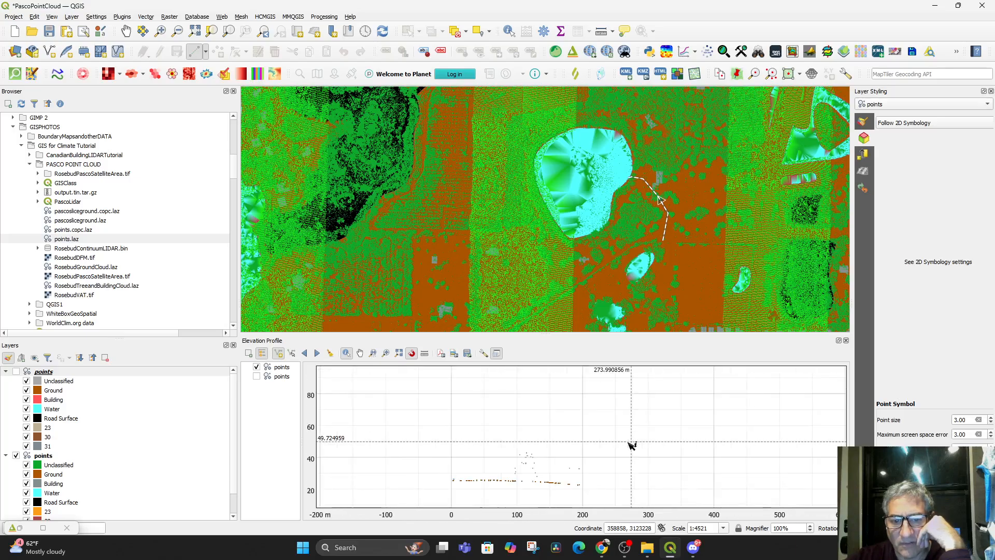
left_click_drag(435, 418, 574, 493)
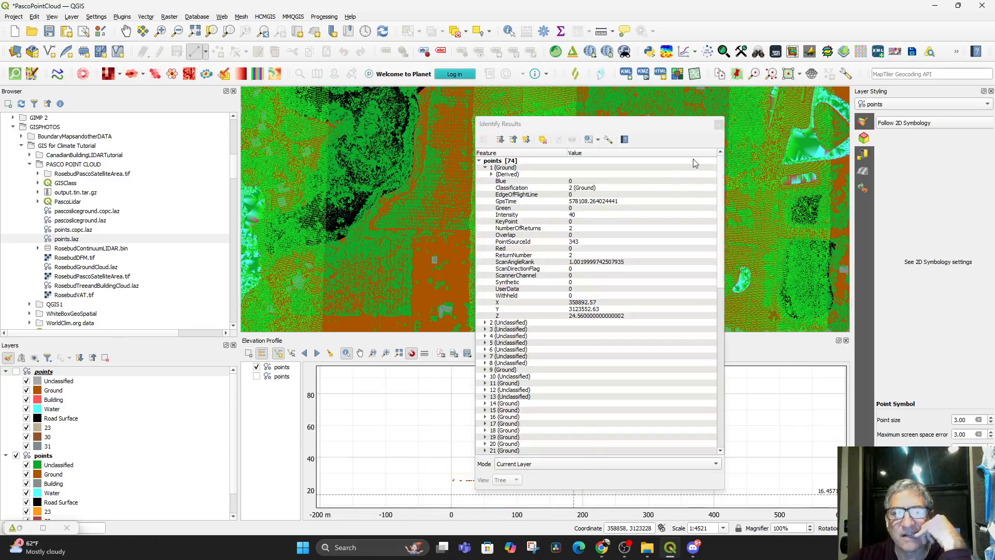
left_click(719, 125)
mouse_move(645, 255)
left_mouse_down()
mouse_move(650, 288)
mouse_move(636, 240)
left_mouse_up()
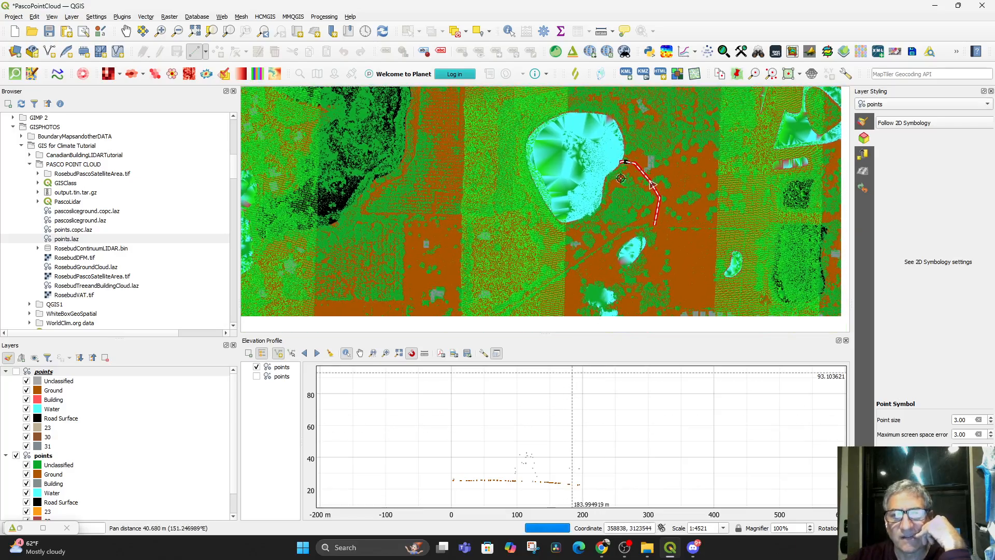
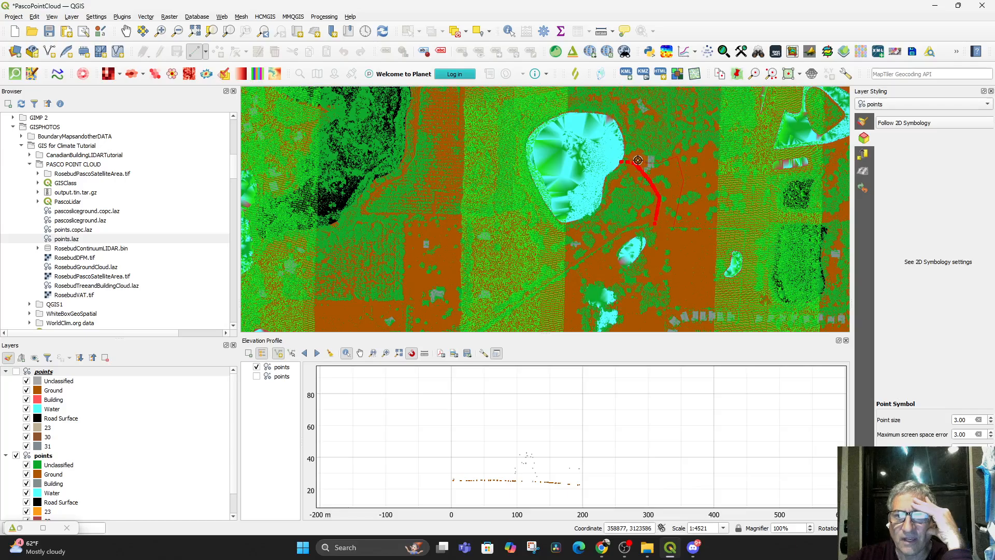
Finish a bent elevation profile line about 300 m long to the lake's east shore and examine its points' attributes
right_click(609, 159)
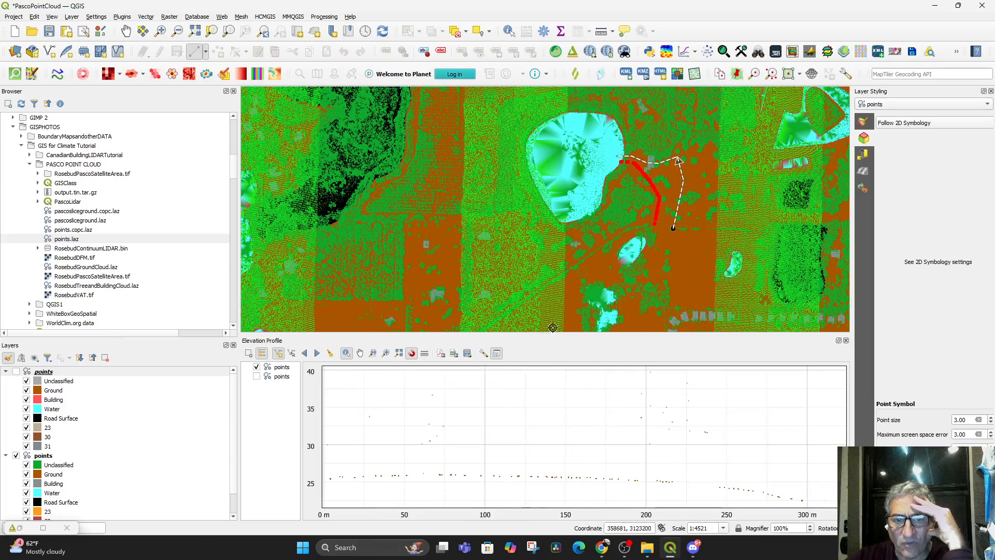
mouse_move(498, 386)
left_mouse_down()
mouse_move(389, 395)
mouse_move(714, 388)
mouse_move(675, 396)
mouse_move(684, 399)
left_mouse_up()
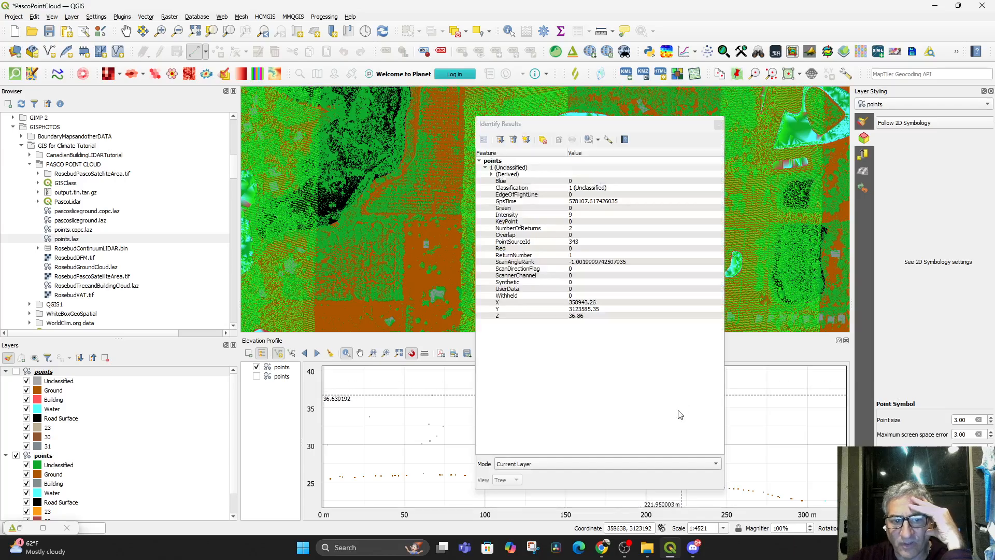
left_click(719, 125)
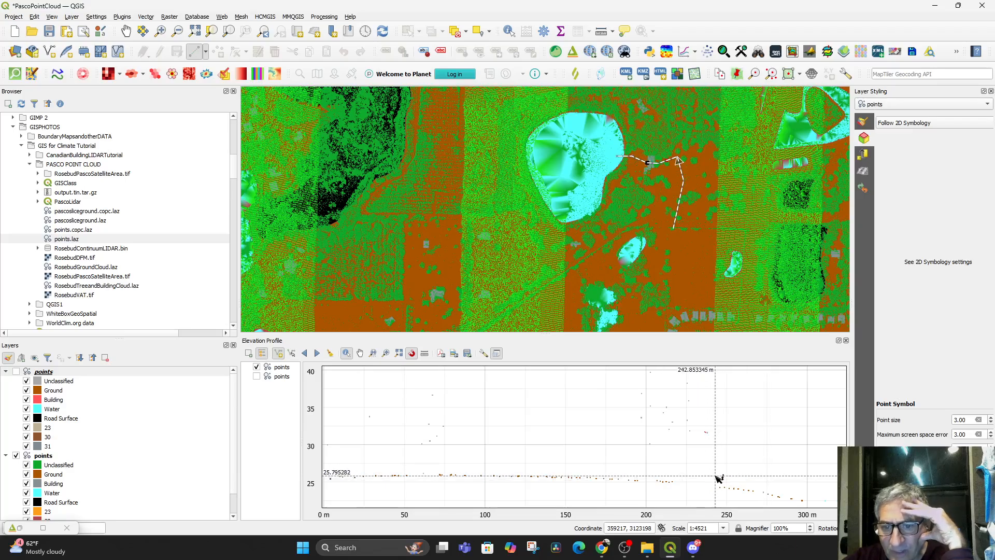
Inspect the profile points between about 200 and 260 m up close, and nudge the profile line to the left
scroll(720, 441, "up", 2)
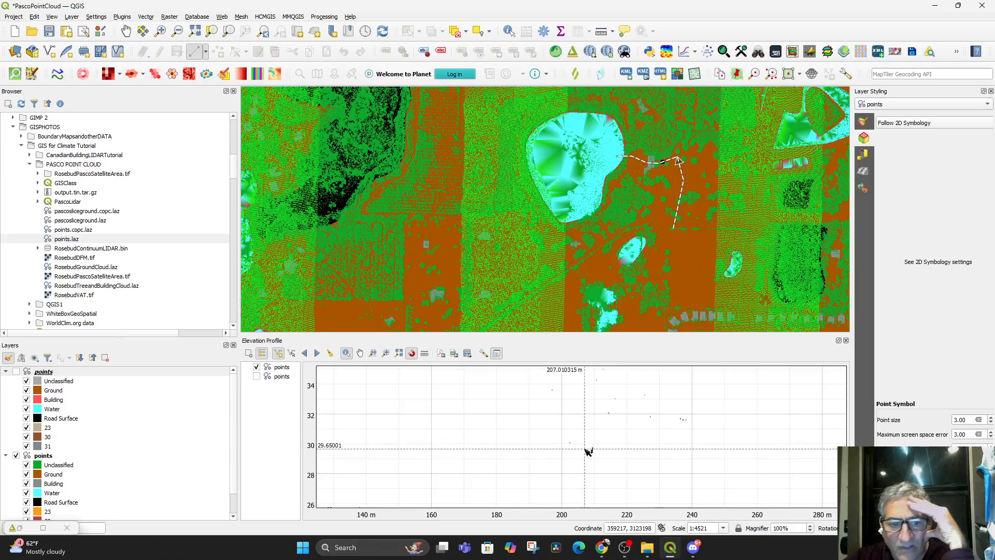
left_click(386, 353)
left_click_drag(564, 384, 756, 482)
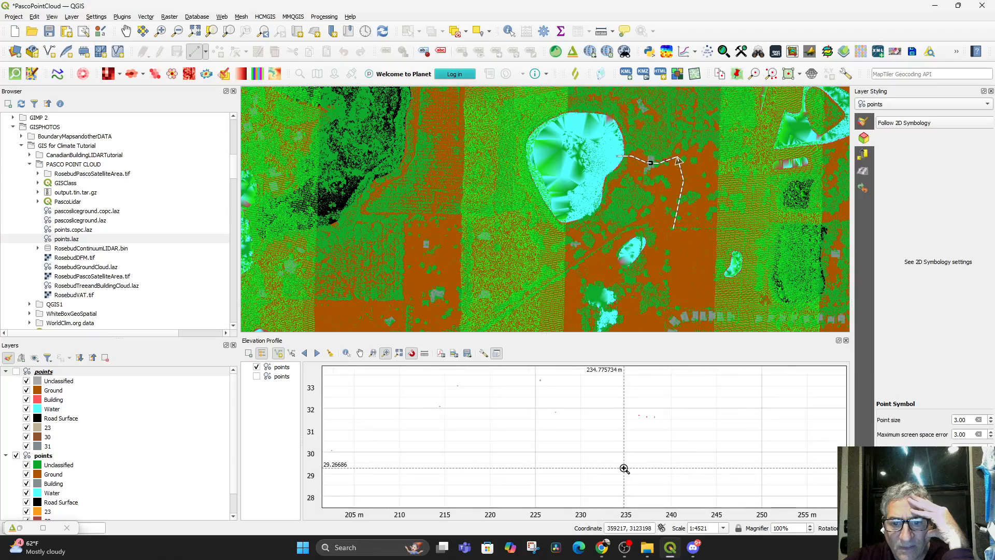
scroll(634, 449, "down", 3)
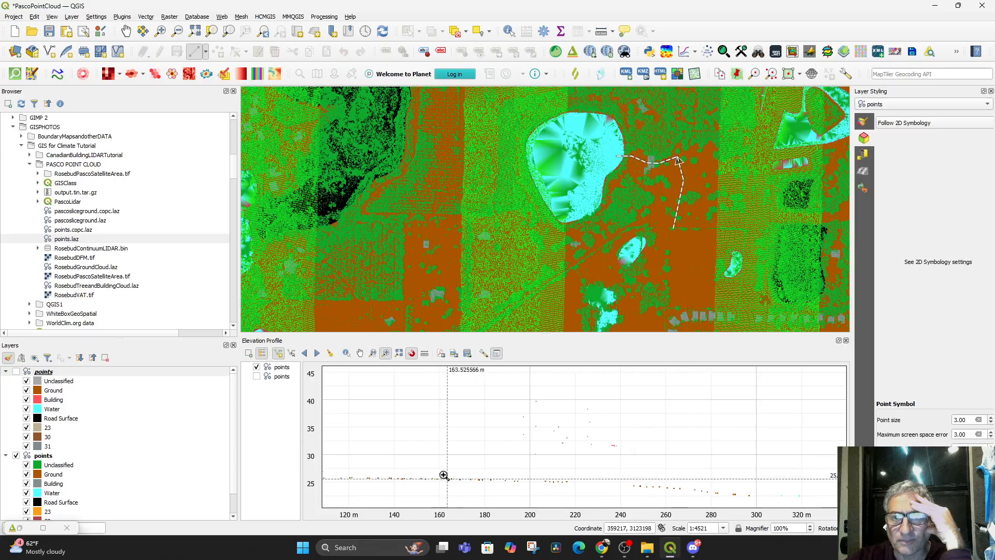
left_click(306, 354)
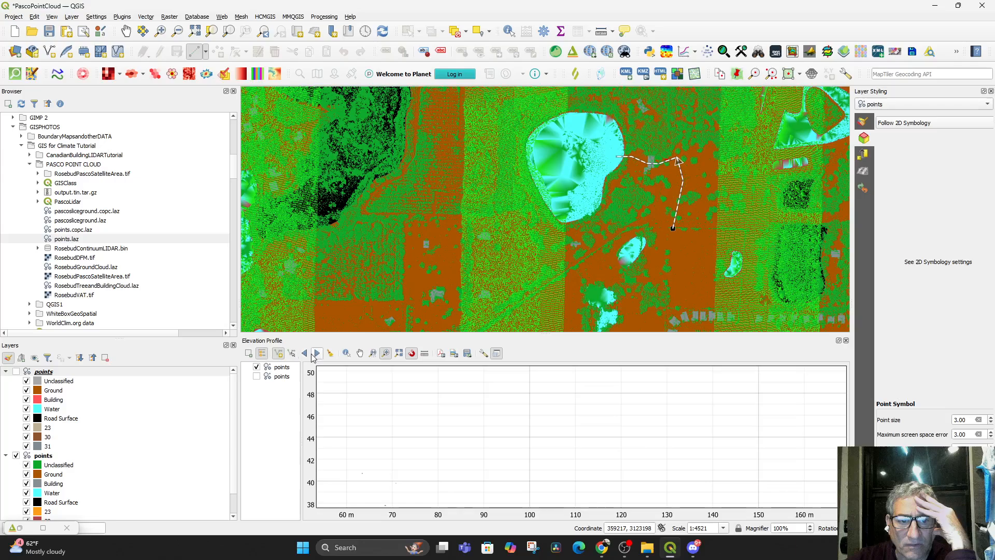
Clear the profile line, capture a bent one nearly 400 m long across the lake's southern end, and activate the profile's identify tool
left_click(331, 353)
left_click_drag(345, 395, 594, 463)
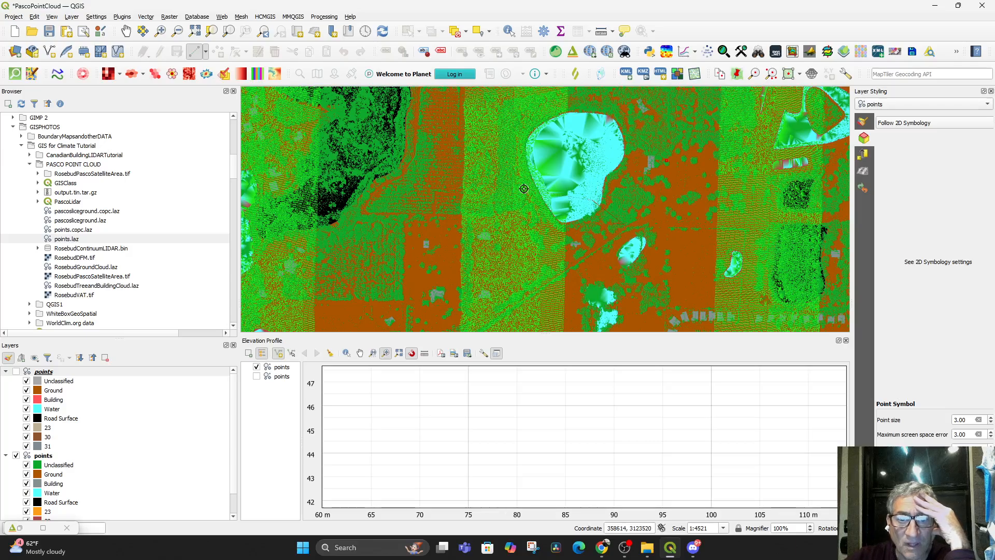
right_click(466, 269)
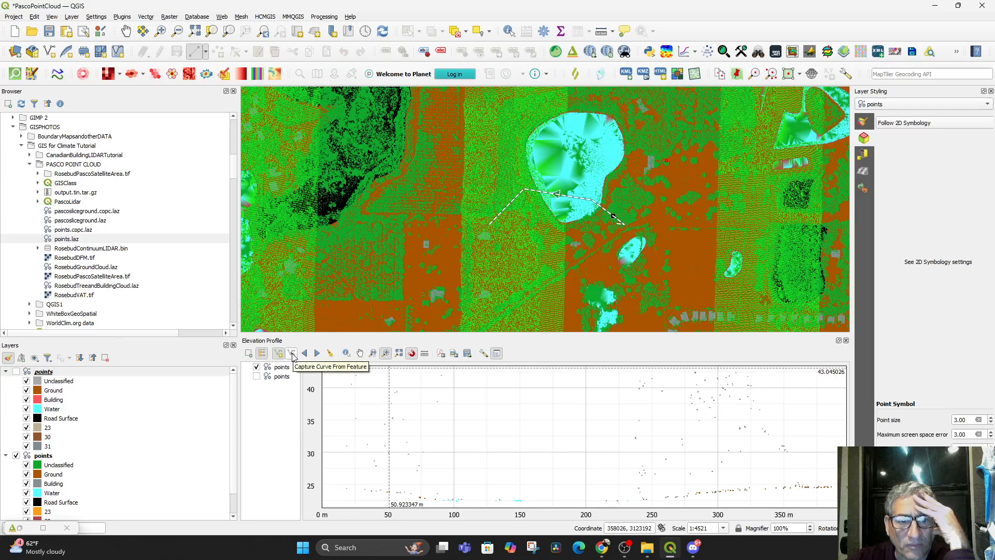
left_click(347, 354)
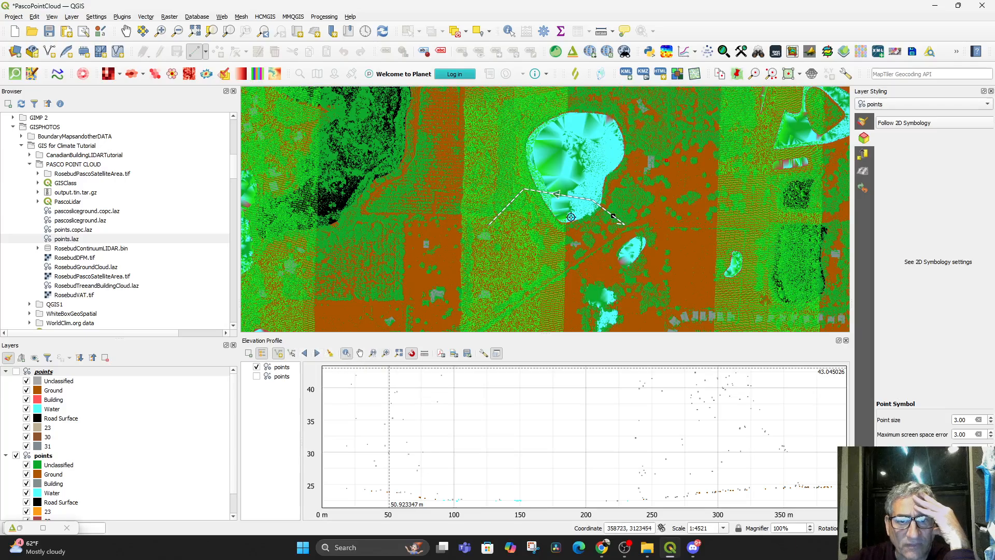
left_click(581, 196)
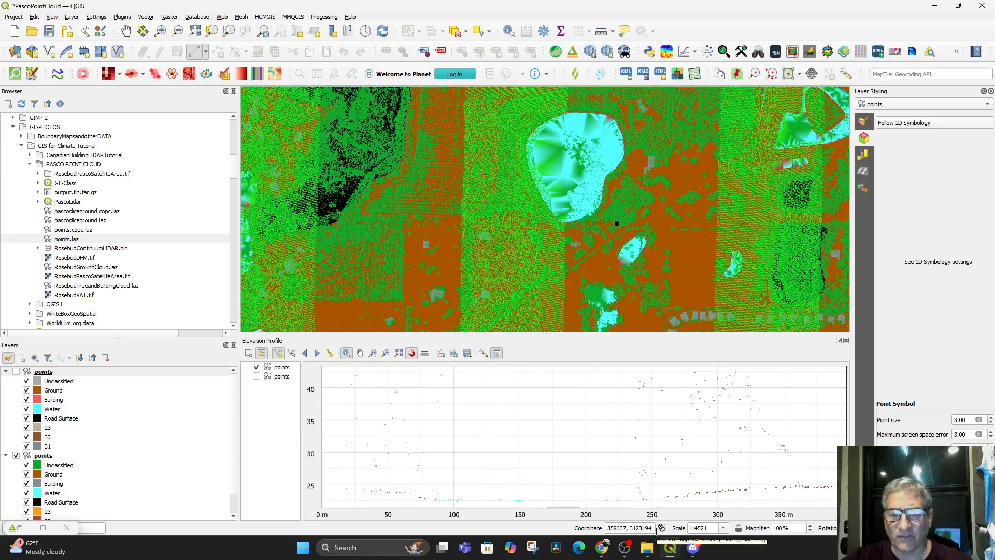
Switch to the USGS lesson in Chrome, skip ahead to its summary slide, and jump back to about 06:10
left_click(602, 547)
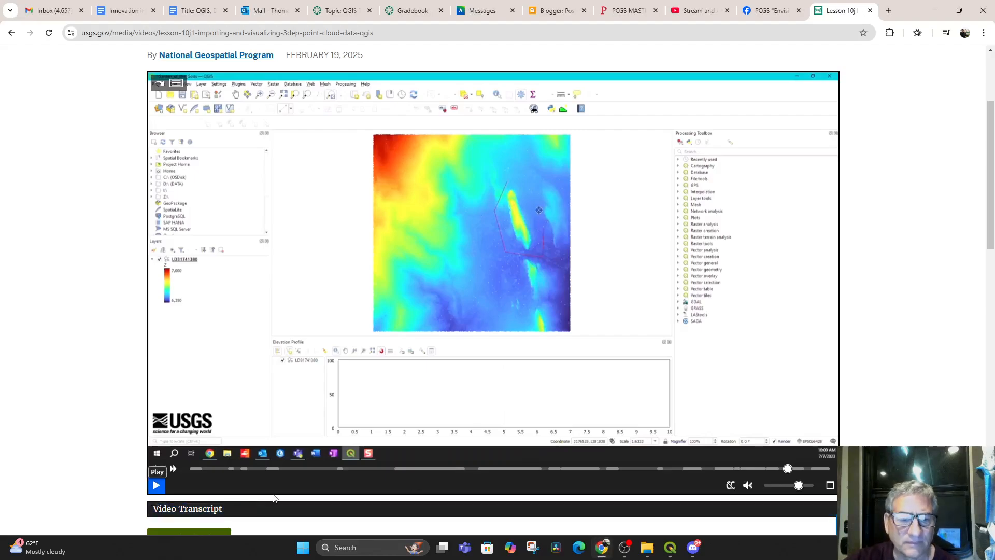
left_click_drag(798, 473, 812, 470)
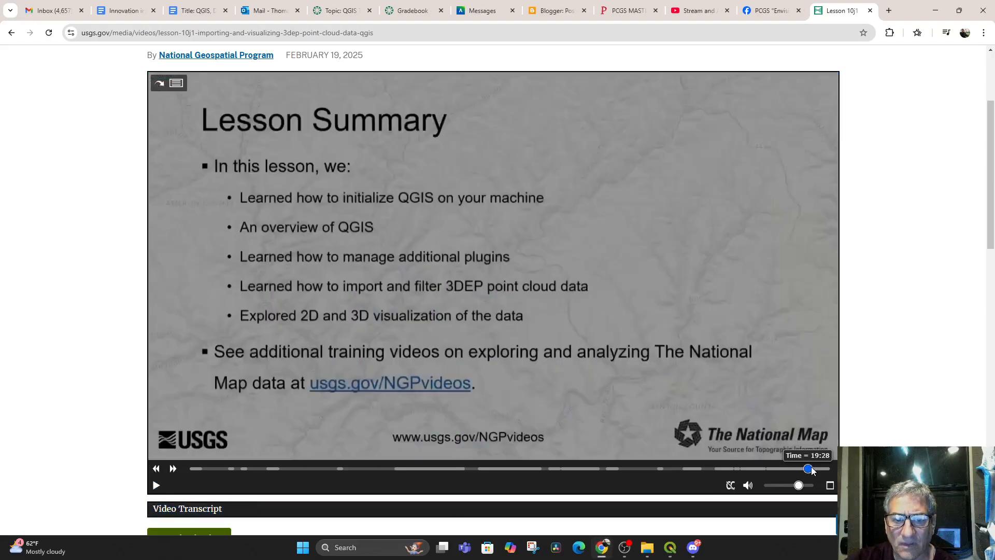
left_click(384, 468)
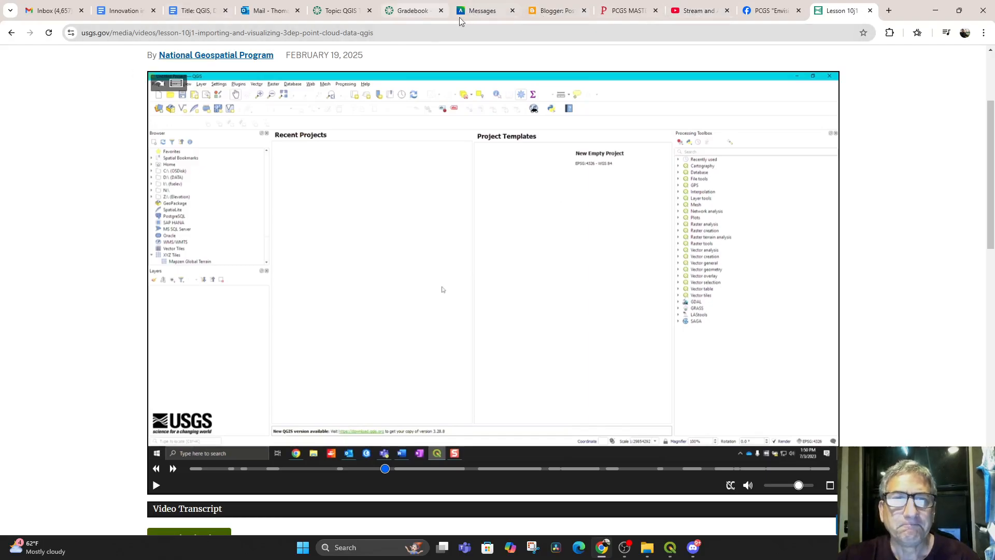
Switch to the YouTube video "Stream and Analyze Point Clouds in QGIS without Downloading", watch it from 1:16, and pause it
left_click(669, 14)
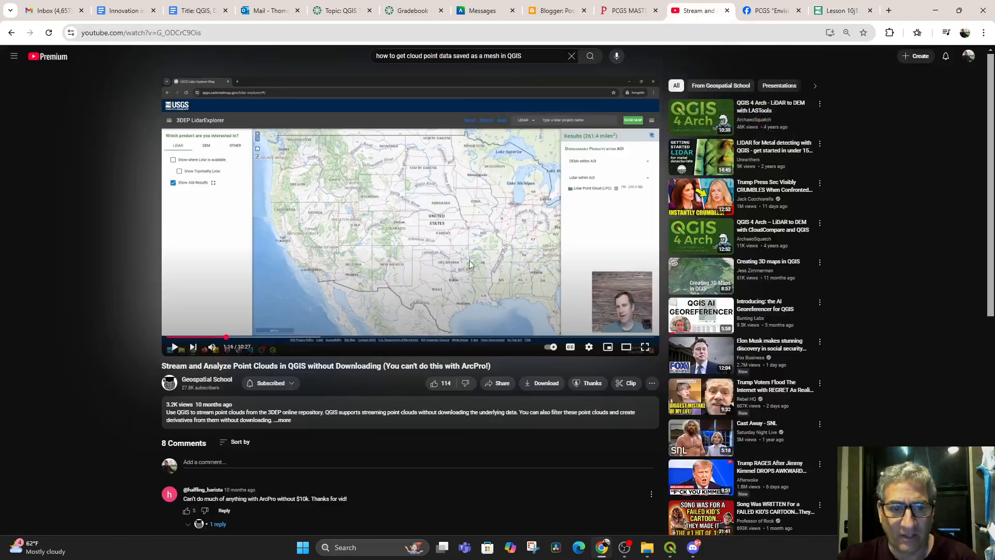
left_click(175, 347)
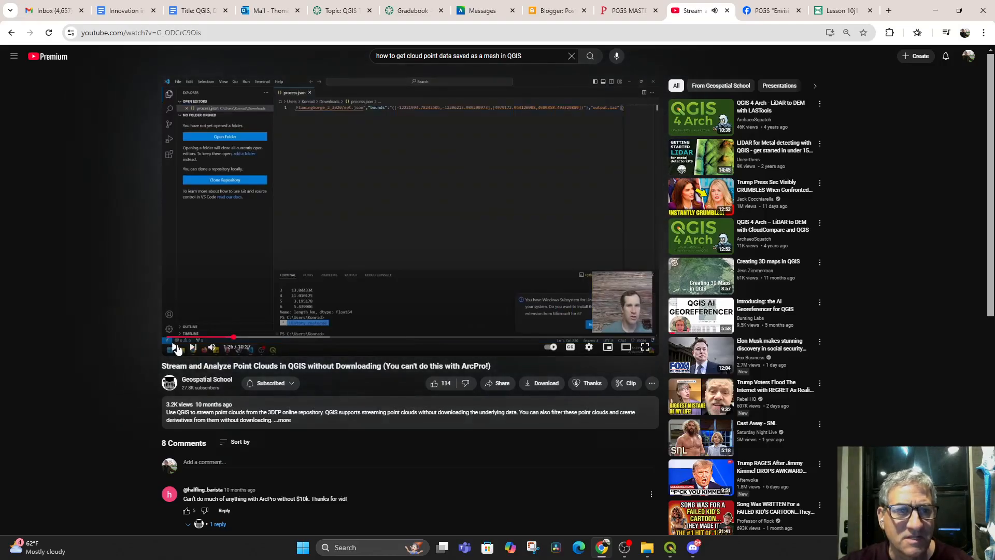
left_click(177, 349)
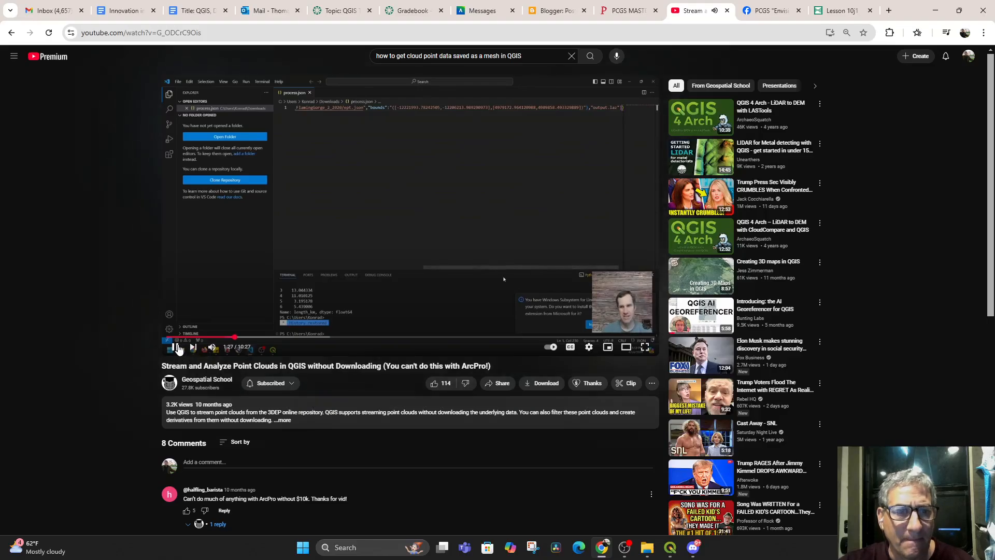
left_click(177, 349)
Expand and read the point cloud video's description, and rewind the video to 1:16
scroll(322, 356, "down", 3)
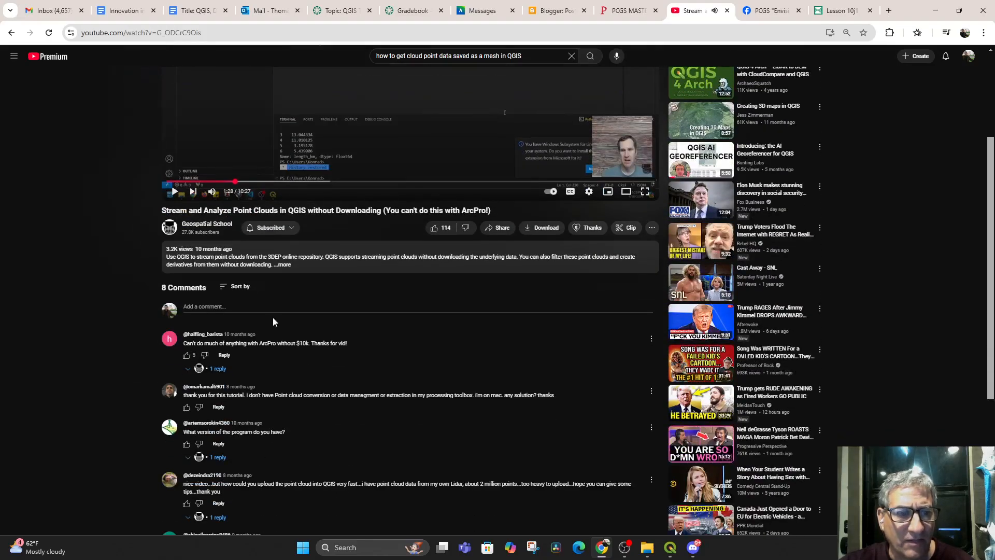
left_click(283, 265)
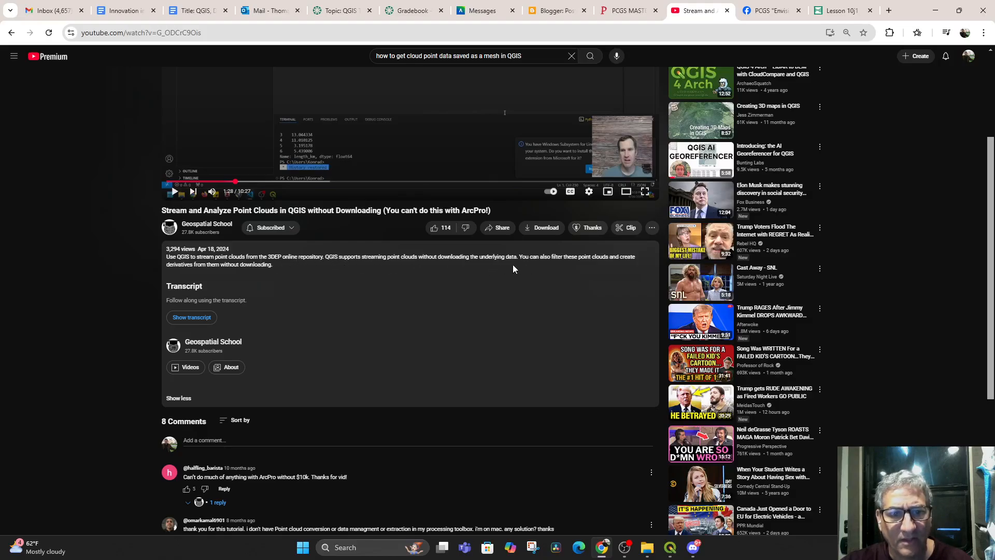
scroll(500, 313, "up", 3)
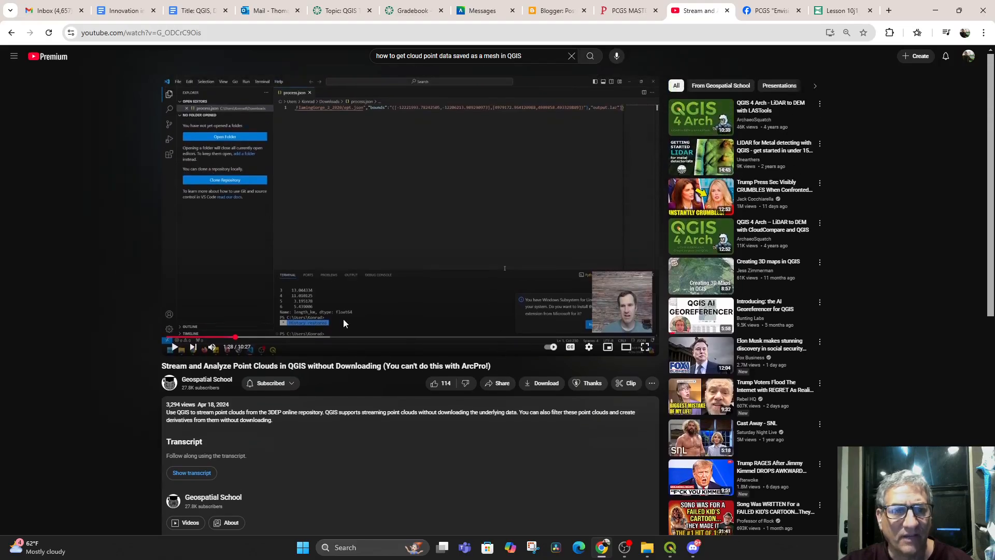
left_click(226, 337)
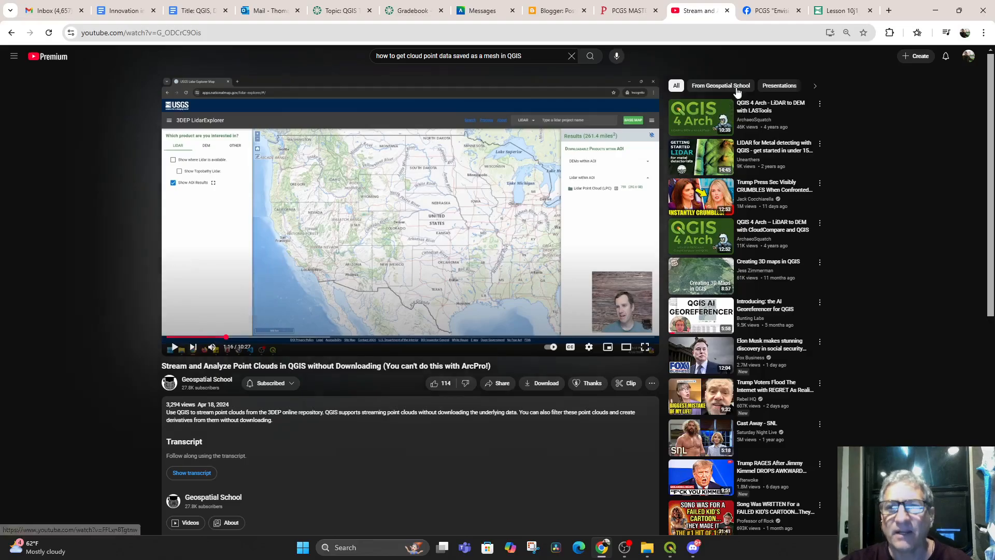
Return to the USGS search results for Lidar Explorer and open the article "New Training Video: Using Lidar Explorer"
left_click(836, 10)
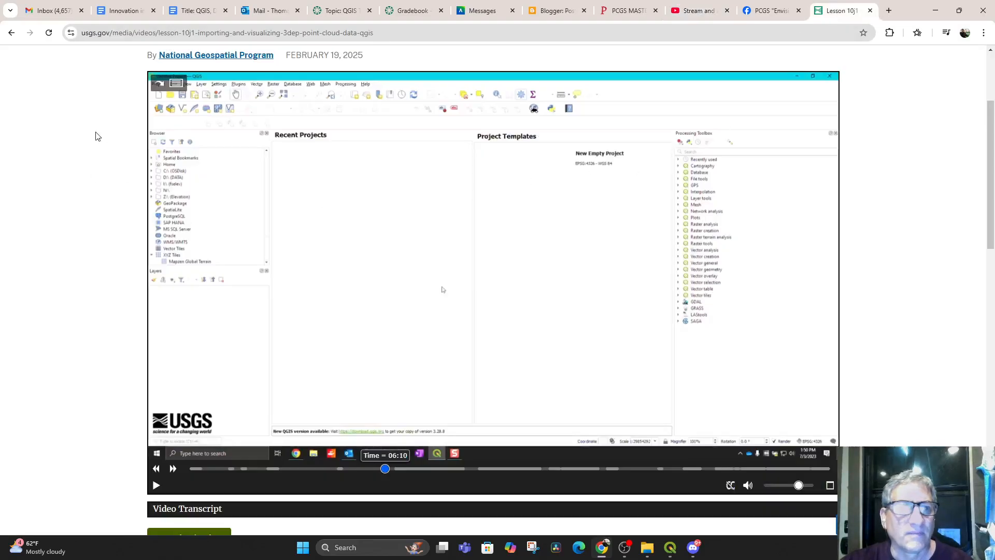
left_click(10, 34)
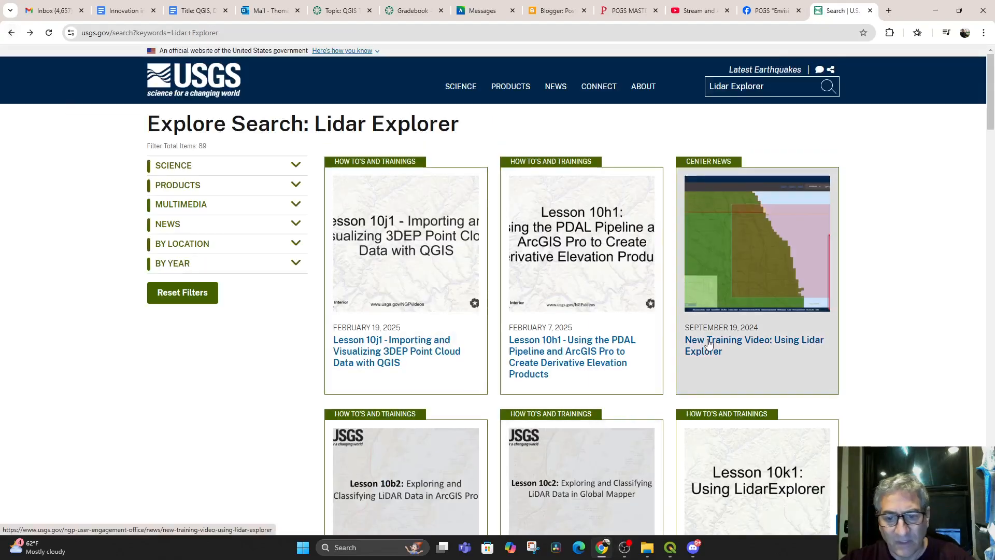
left_click(735, 344)
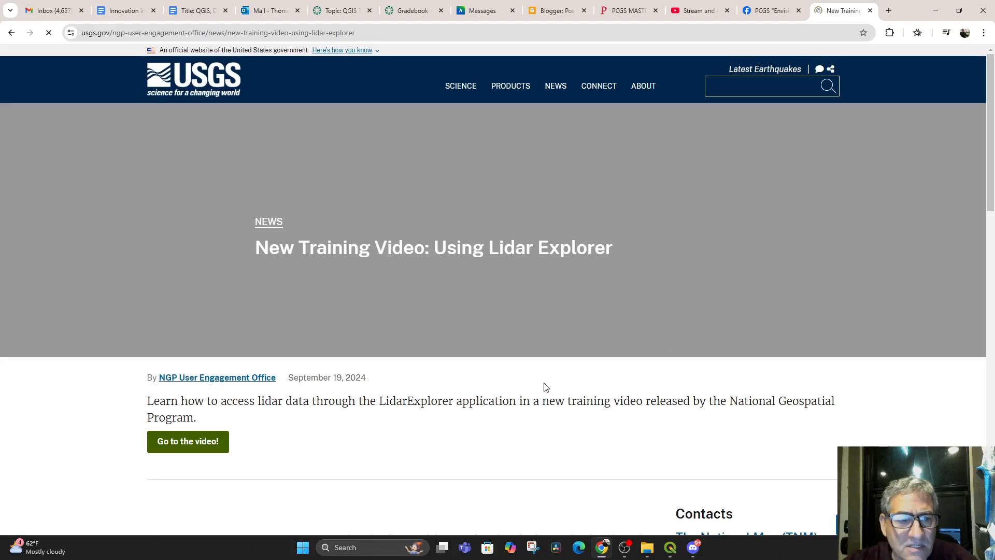
scroll(518, 386, "down", 3)
scroll(475, 383, "down", 2)
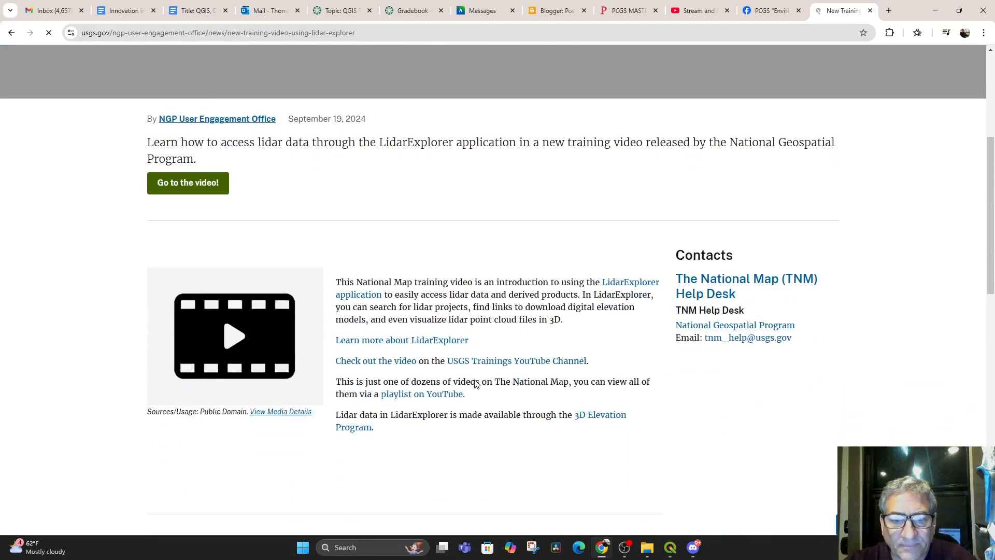
Follow the article's link to the 3D Elevation Program and read the "What is 3DEP?" page
scroll(476, 383, "down", 1)
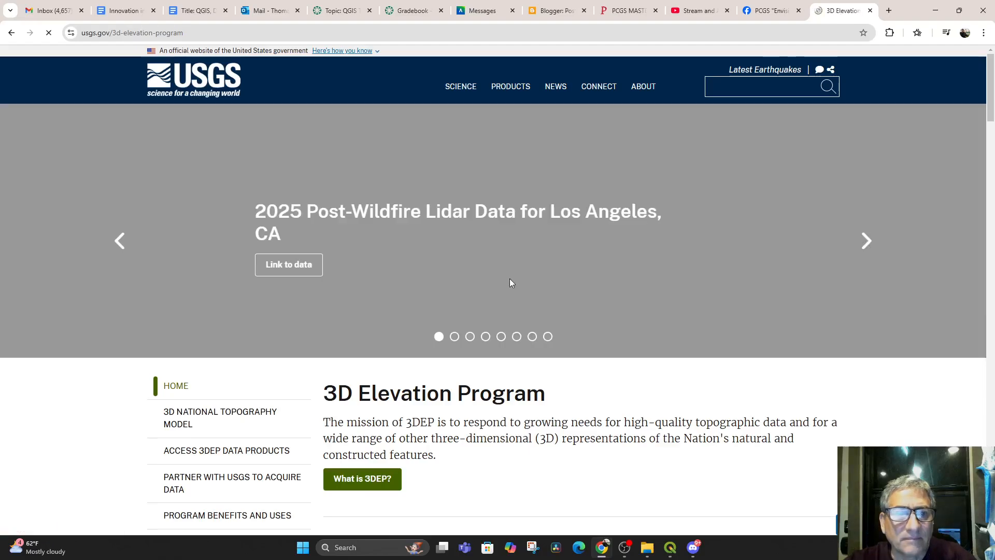
scroll(517, 358, "down", 2)
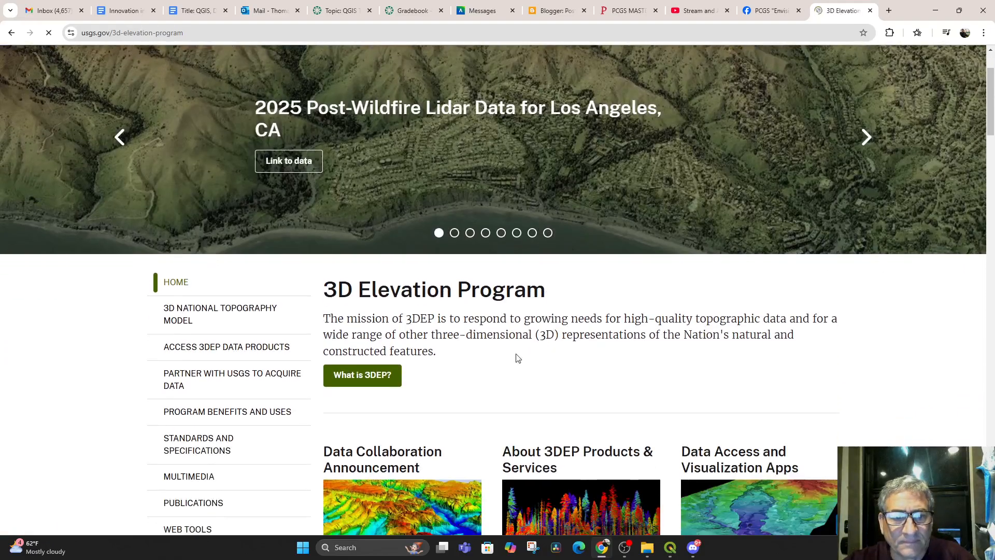
left_click(378, 380)
scroll(564, 389, "down", 7)
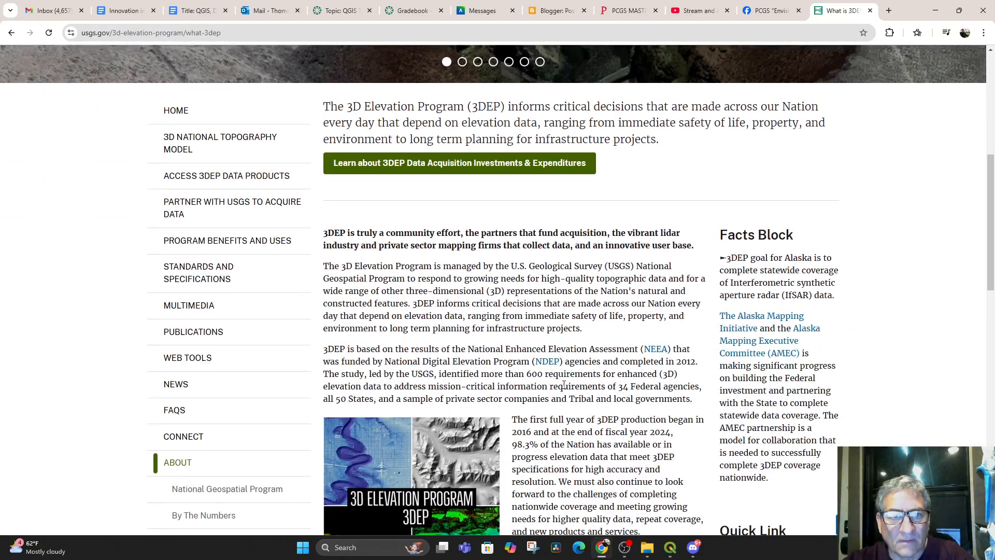
scroll(564, 384, "down", 9)
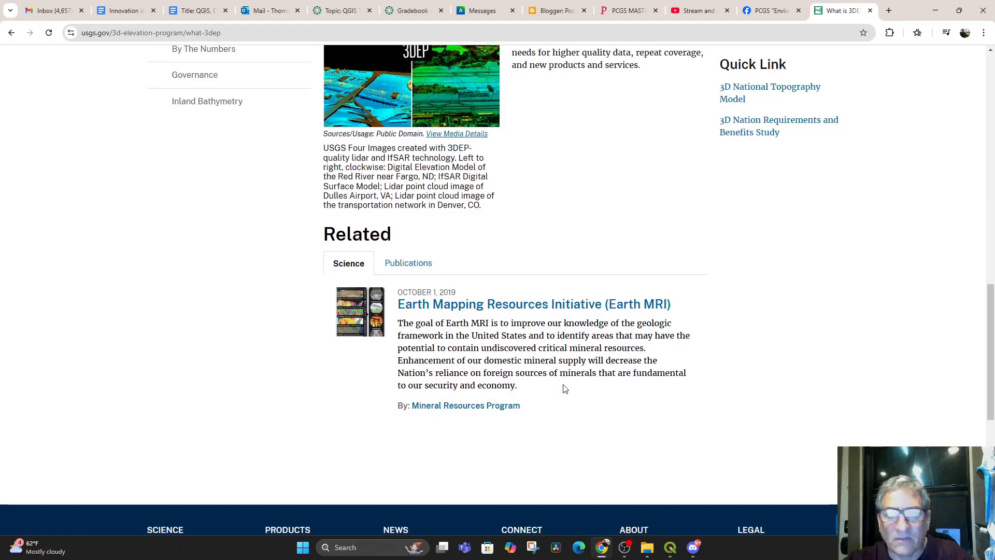
scroll(565, 389, "up", 7)
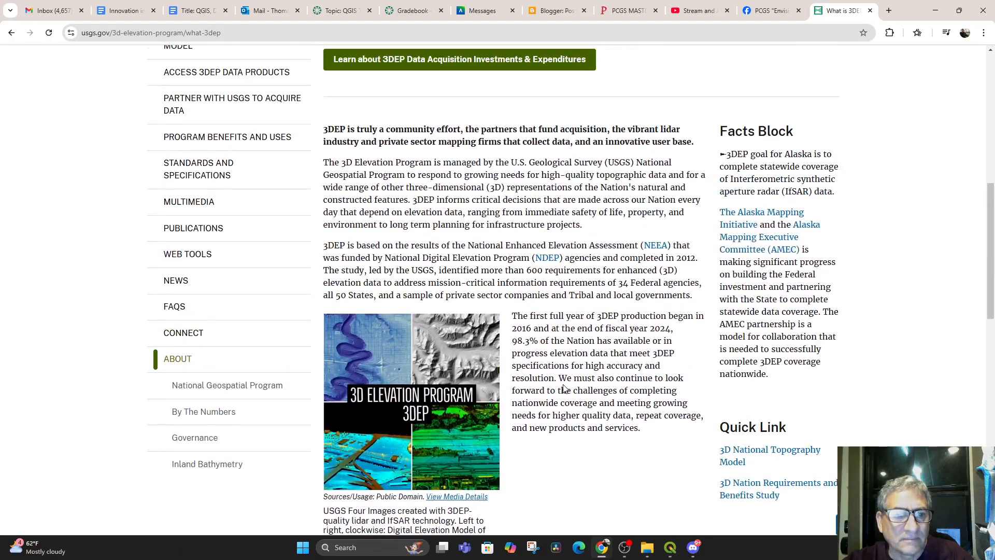
Open Lidar Explorer from the 3D Elevation Program's Web Tools page and dismiss the map naming notice
scroll(564, 388, "up", 1)
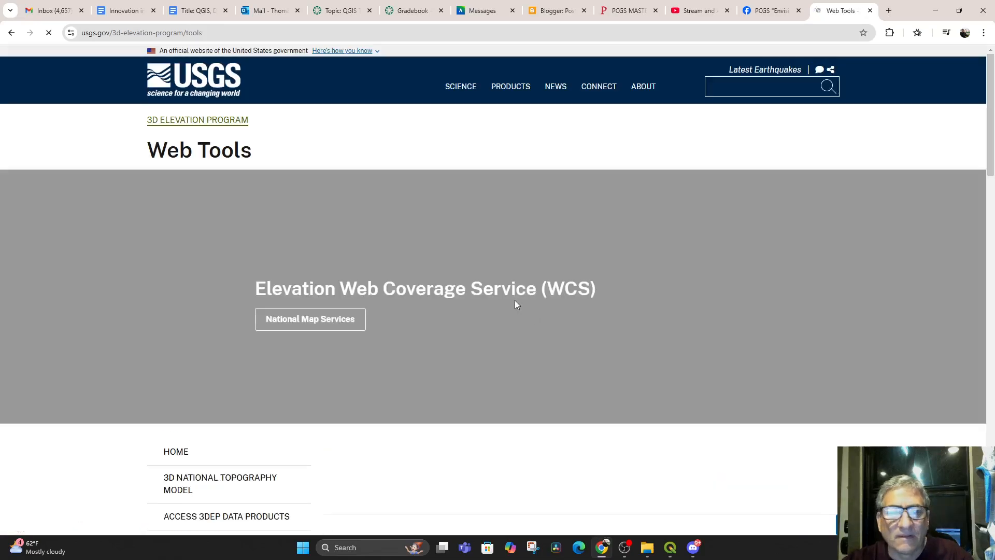
scroll(486, 346, "down", 3)
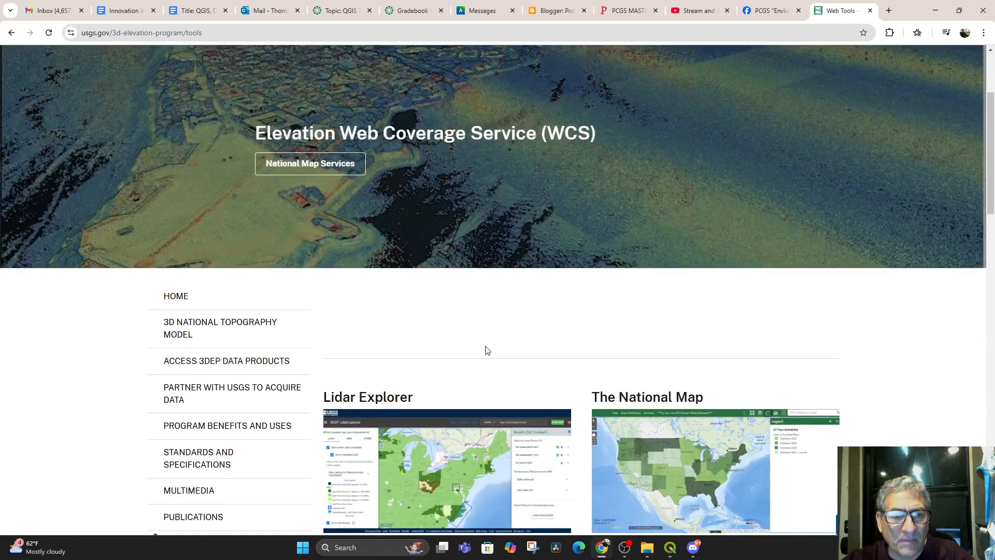
scroll(486, 351, "down", 4)
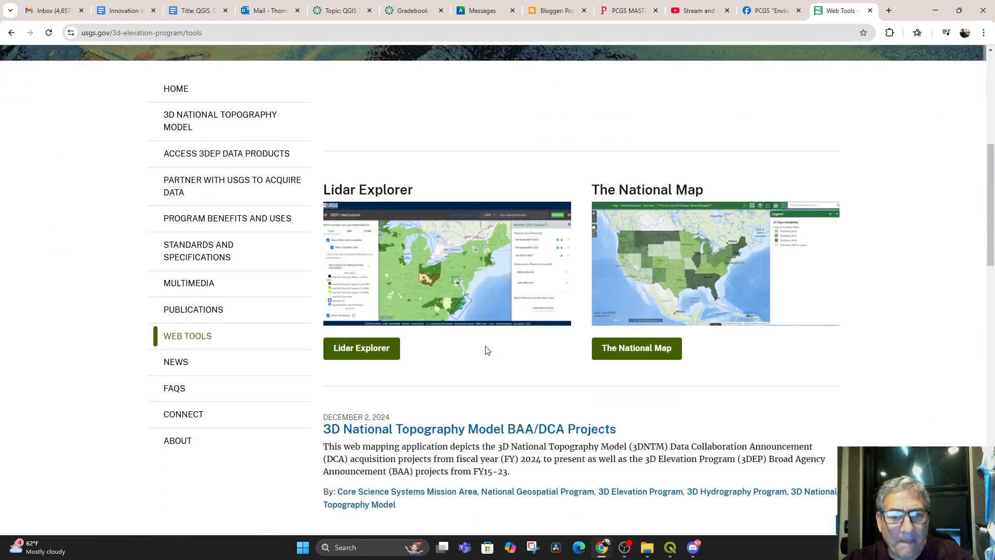
left_click(368, 355)
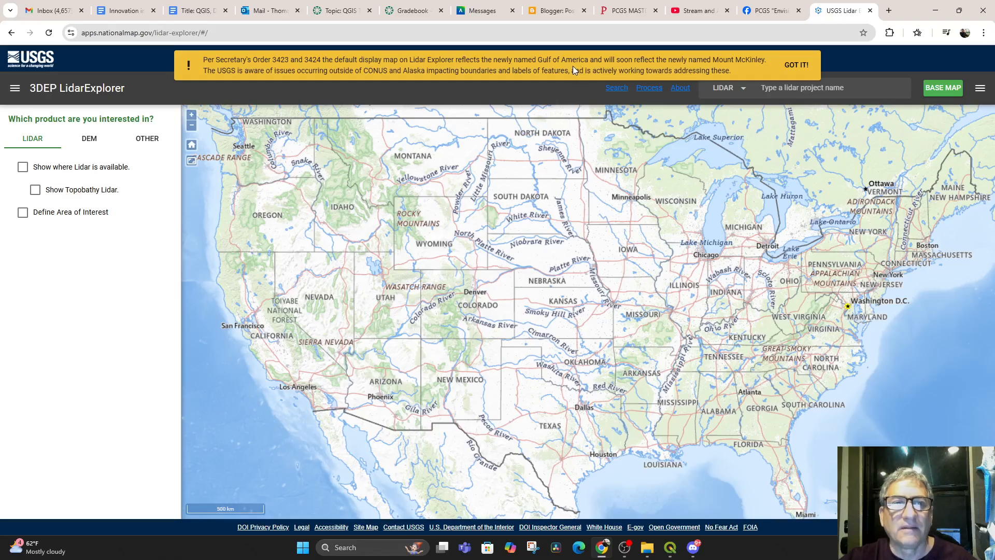
left_click(797, 66)
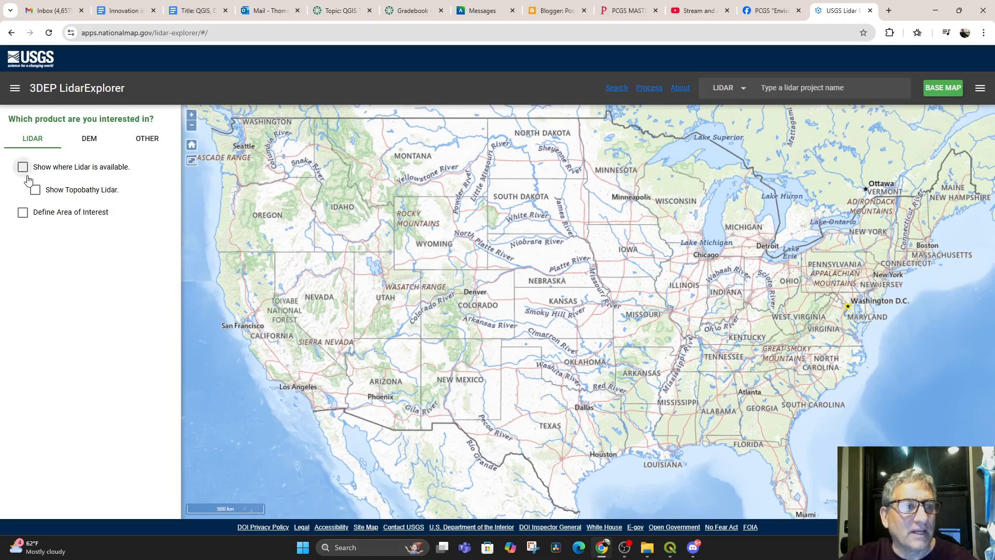
Show where lidar is available, examine the coverage around Tampa Bay, Florida, and look briefly at the DEM options
left_click(22, 167)
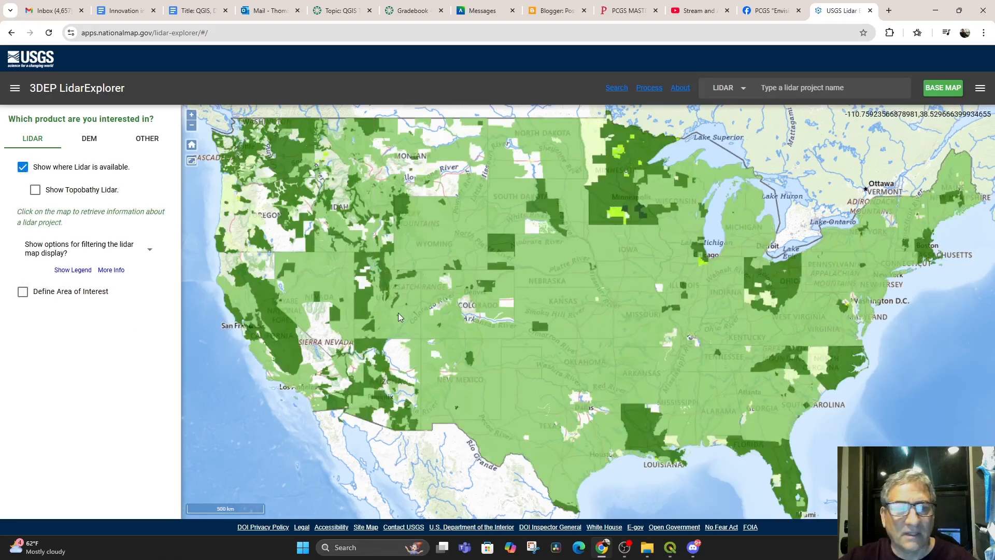
left_click_drag(615, 392, 440, 321)
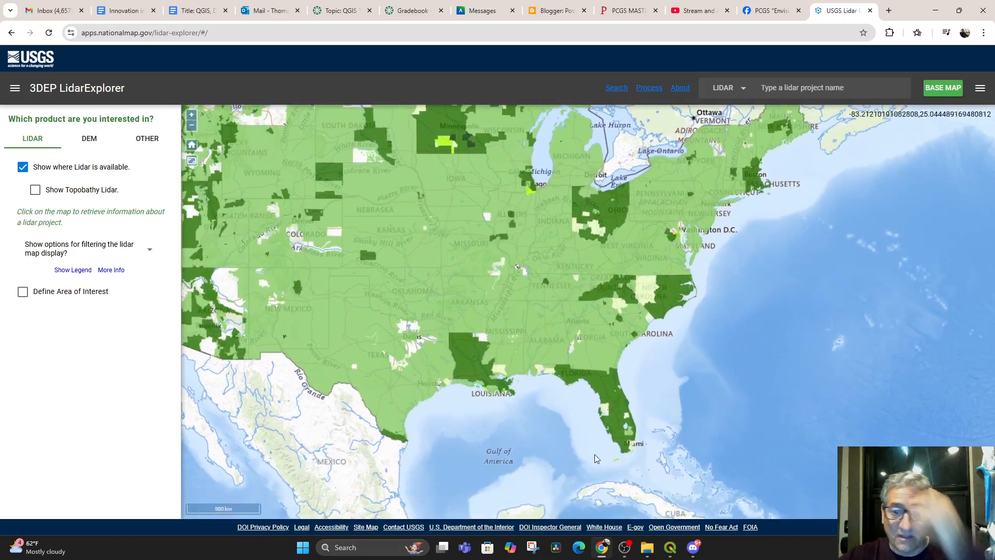
scroll(613, 456, "up", 1)
scroll(613, 457, "up", 3)
left_click_drag(622, 362, 653, 454)
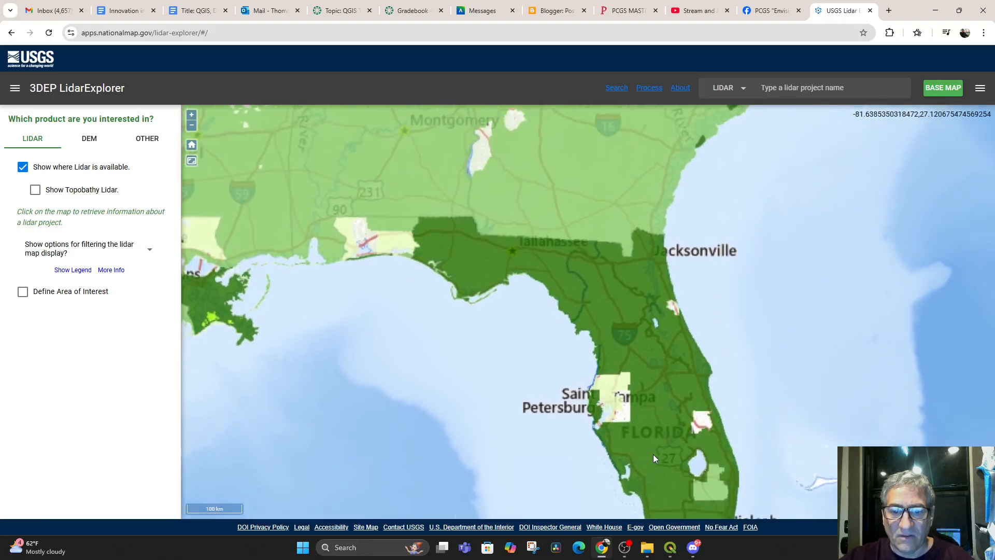
scroll(643, 449, "up", 2)
scroll(649, 399, "up", 2)
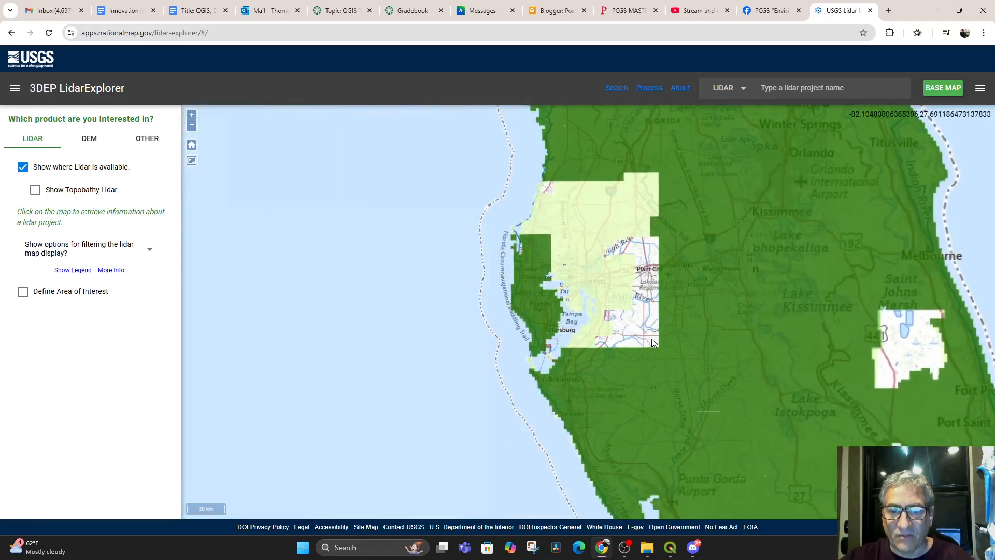
scroll(653, 343, "up", 1)
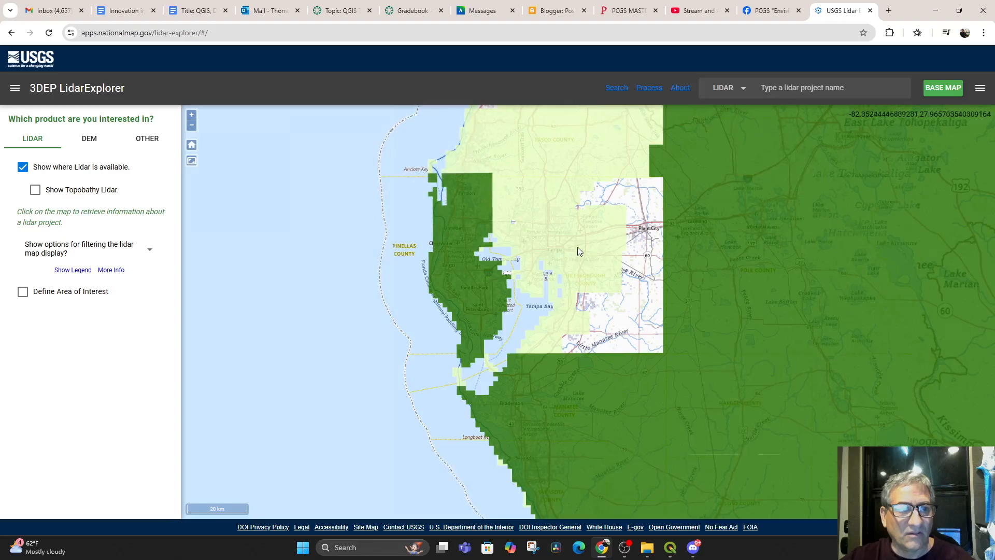
left_click(89, 139)
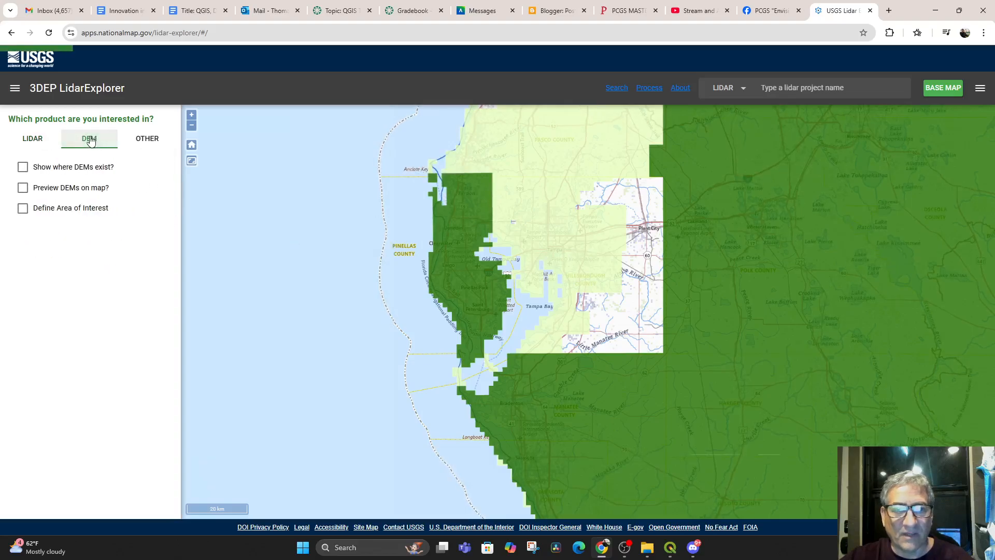
left_click(26, 145)
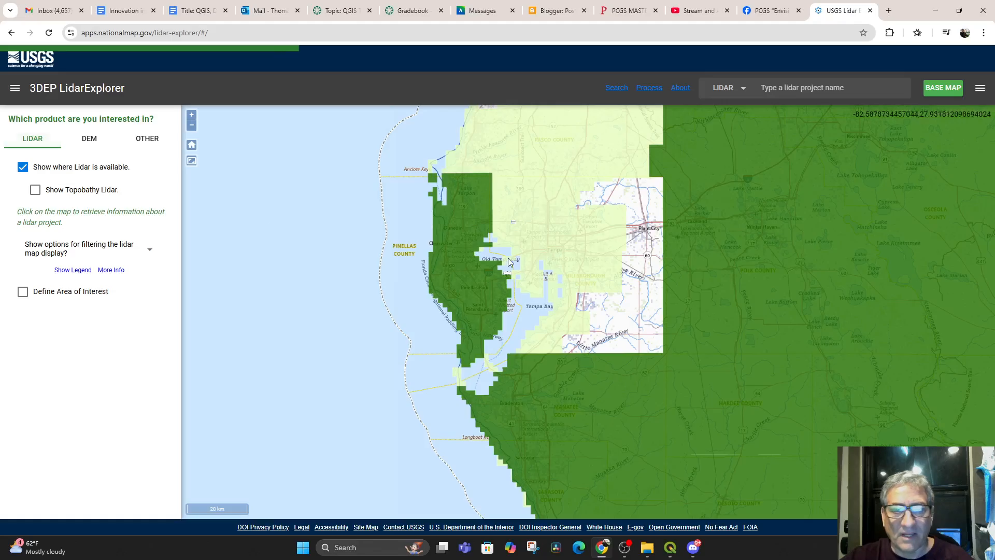
Define an area of interest of about 89 square miles in Pasco County and expand the lidar products within it
scroll(645, 294, "up", 1)
left_click_drag(532, 231, 580, 289)
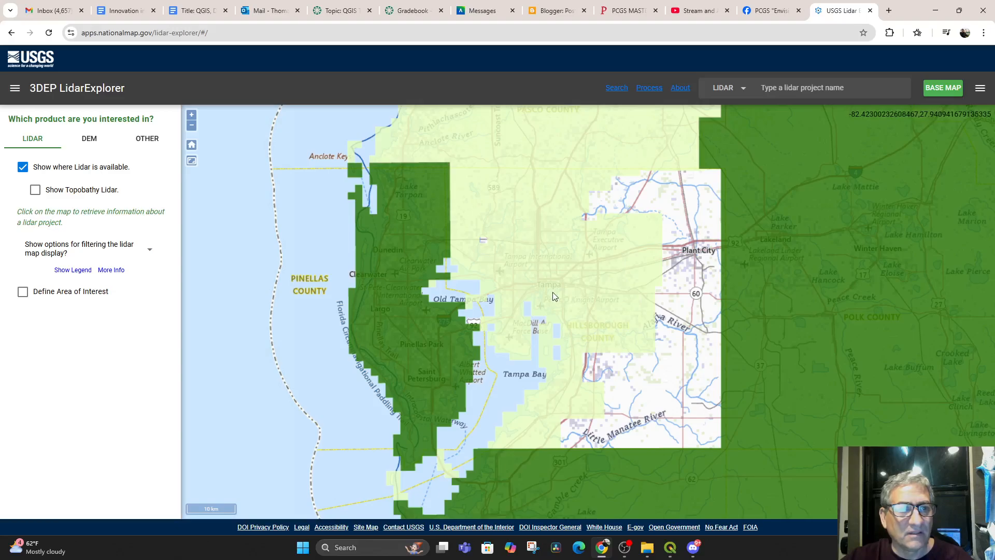
left_click(22, 298)
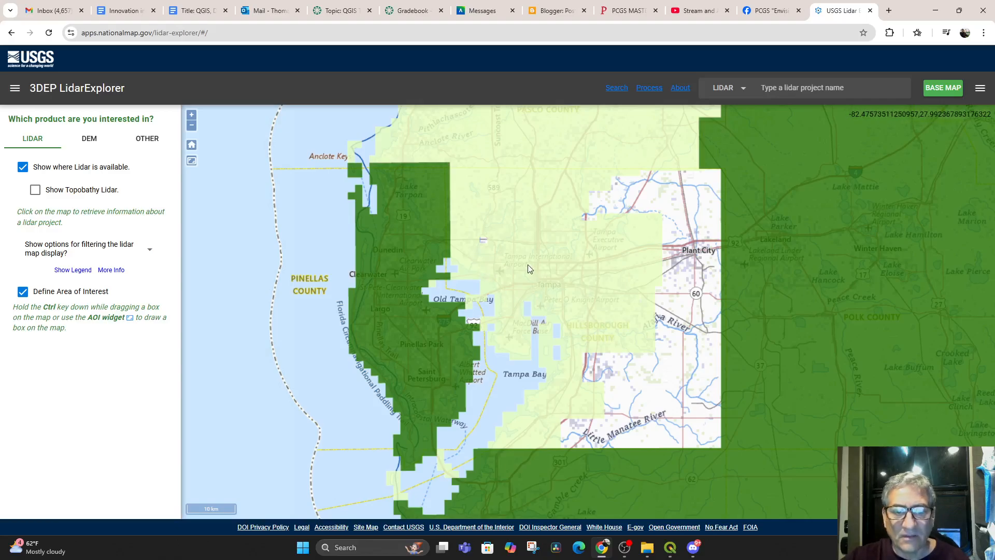
left_click_drag(529, 267, 551, 441)
left_click_drag(523, 253, 608, 315, "ctrl")
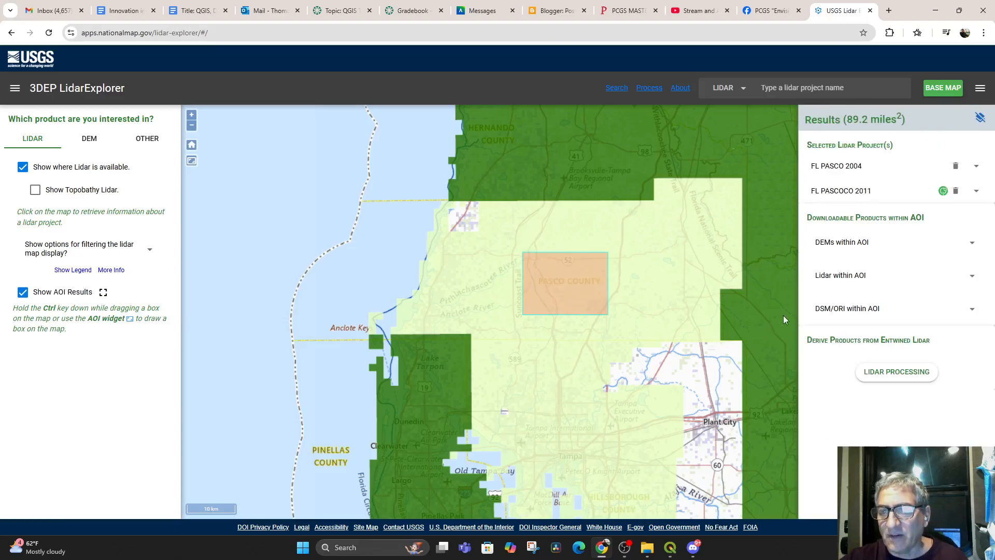
left_click(839, 278)
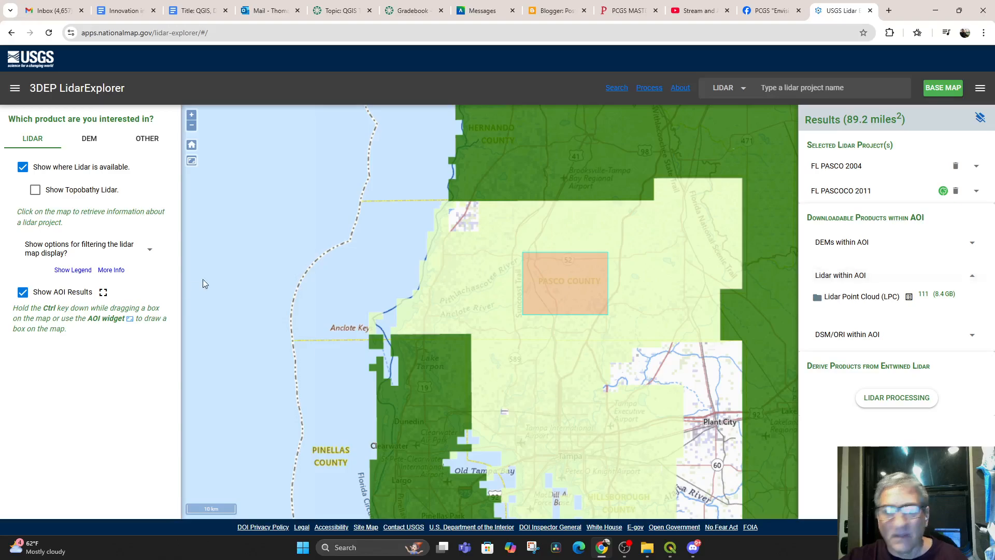
Redraw the area of interest as a box of about 9.4 square miles around Padgett Lake
scroll(304, 281, "down", 2)
scroll(471, 304, "down", 2)
left_click_drag(307, 238, 302, 313)
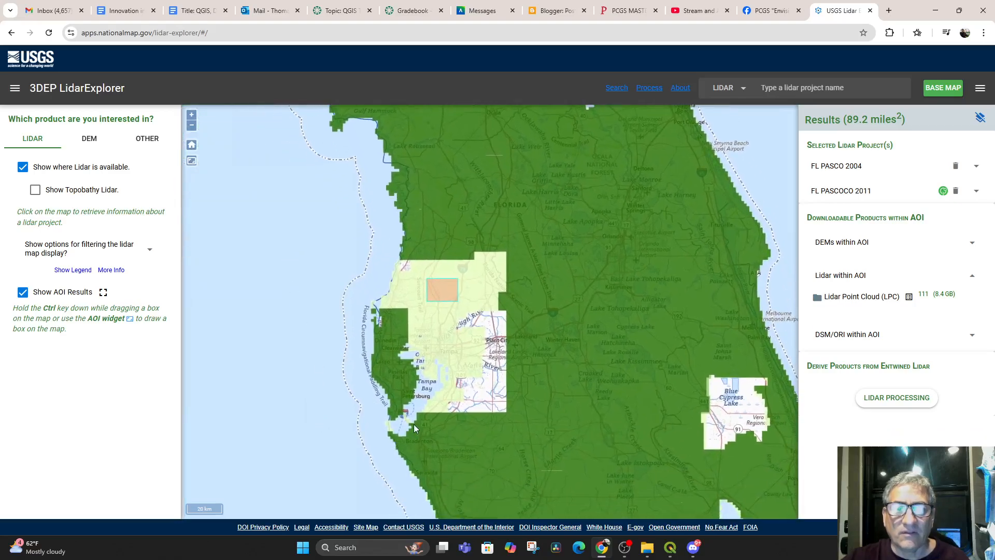
scroll(413, 424, "up", 2)
scroll(424, 314, "up", 2)
left_click_drag(457, 272, 483, 421)
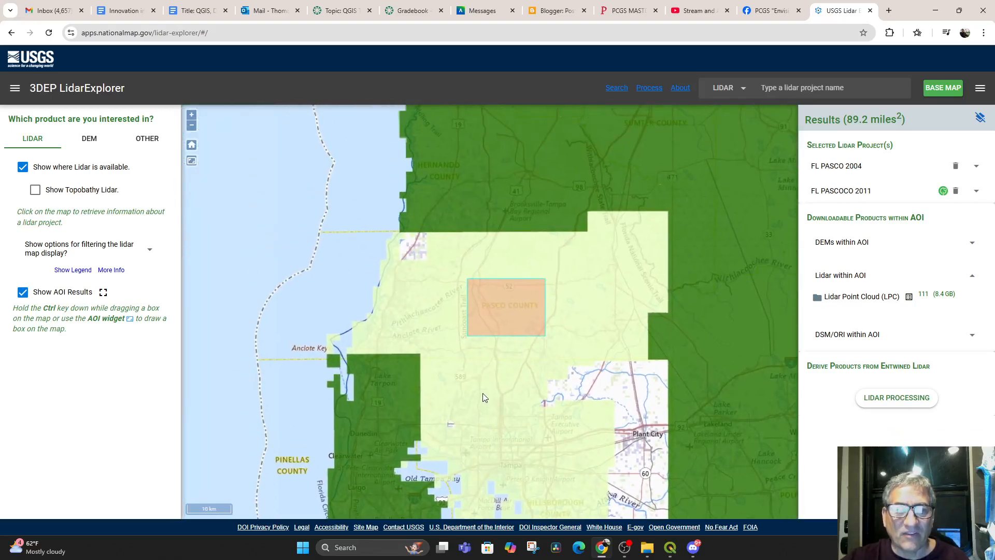
scroll(483, 394, "up", 2)
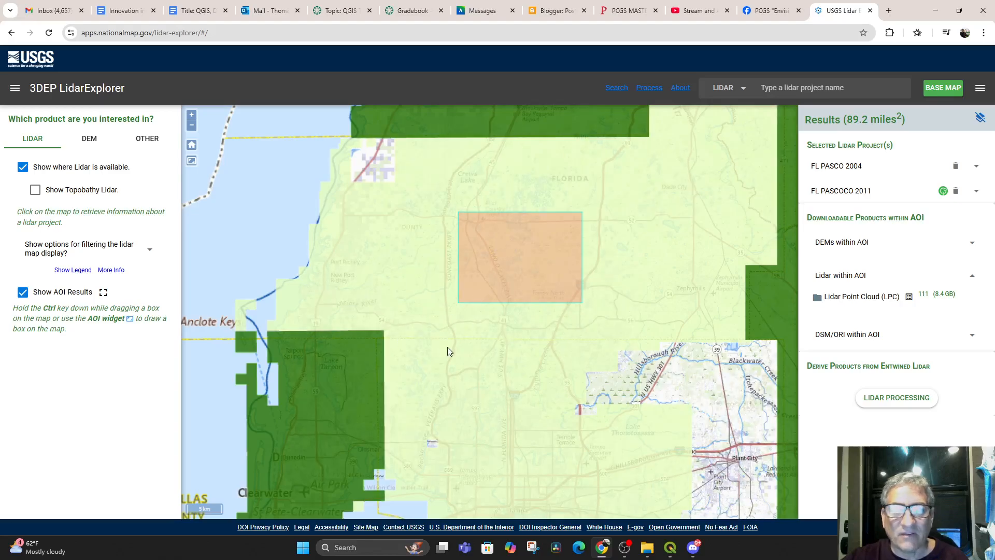
scroll(524, 295, "up", 2)
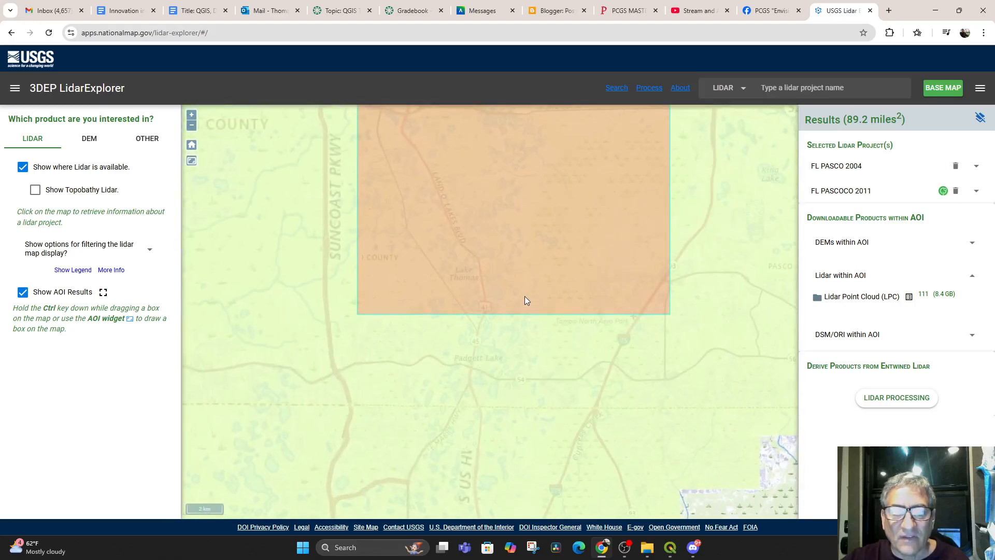
left_click_drag(520, 328, 582, 250)
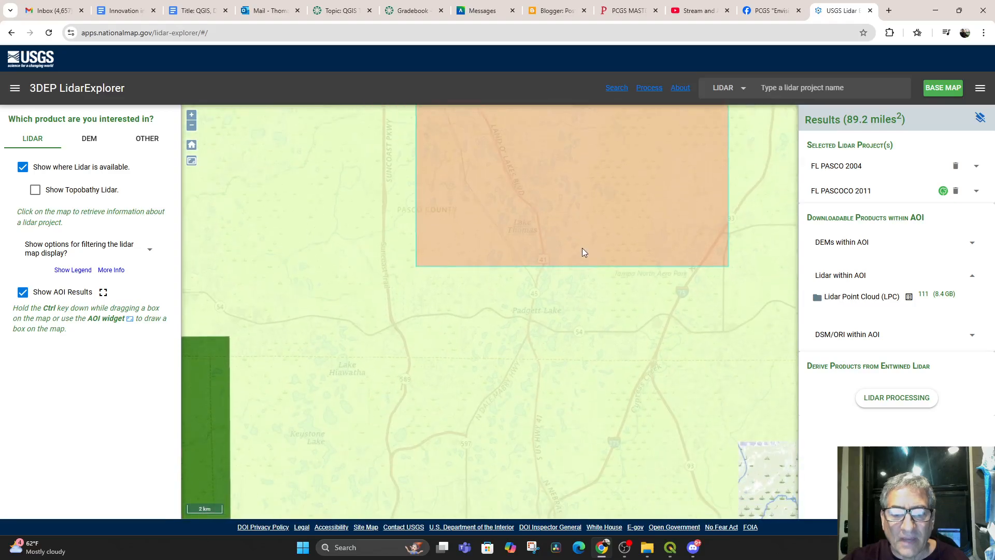
scroll(596, 340, "up", 1)
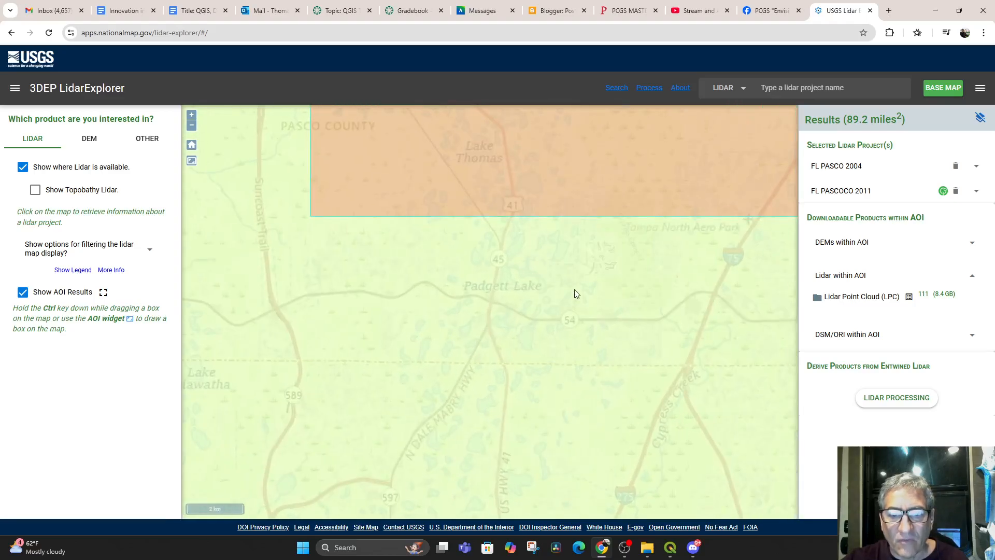
mouse_move(478, 223)
left_mouse_down()
mouse_move(596, 307)
mouse_move(470, 267)
mouse_move(560, 304)
mouse_move(611, 351)
left_mouse_up()
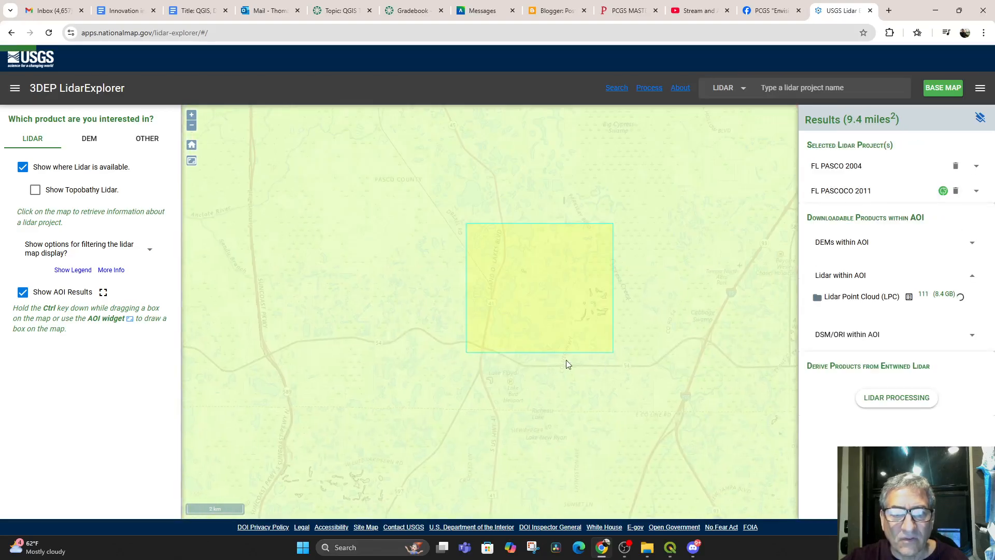
Hide the lidar availability overlay and redraw the area of interest as a box of about 0.5 square miles just east of King Lake
scroll(511, 365, "up", 1)
left_click_drag(502, 285, 457, 300)
scroll(542, 376, "up", 1)
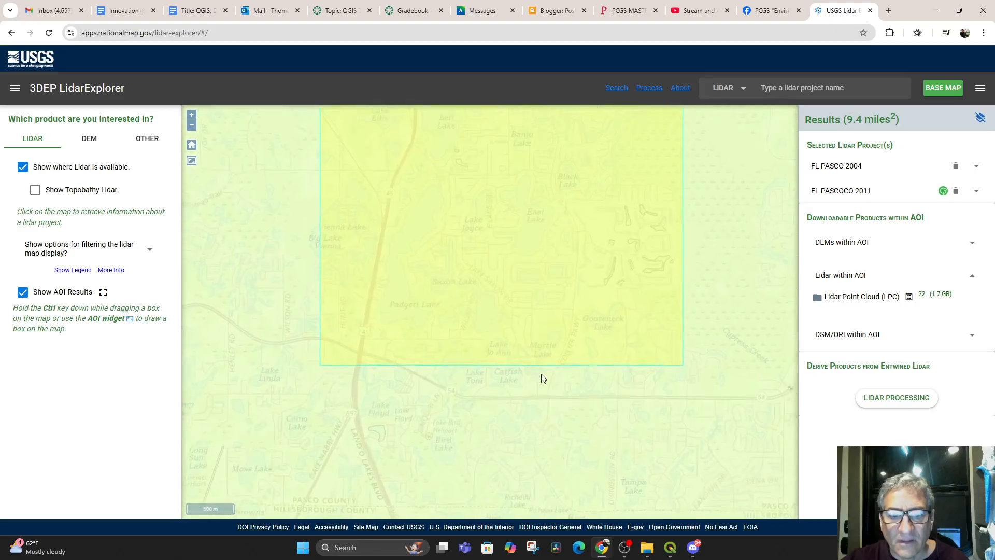
left_click(23, 167)
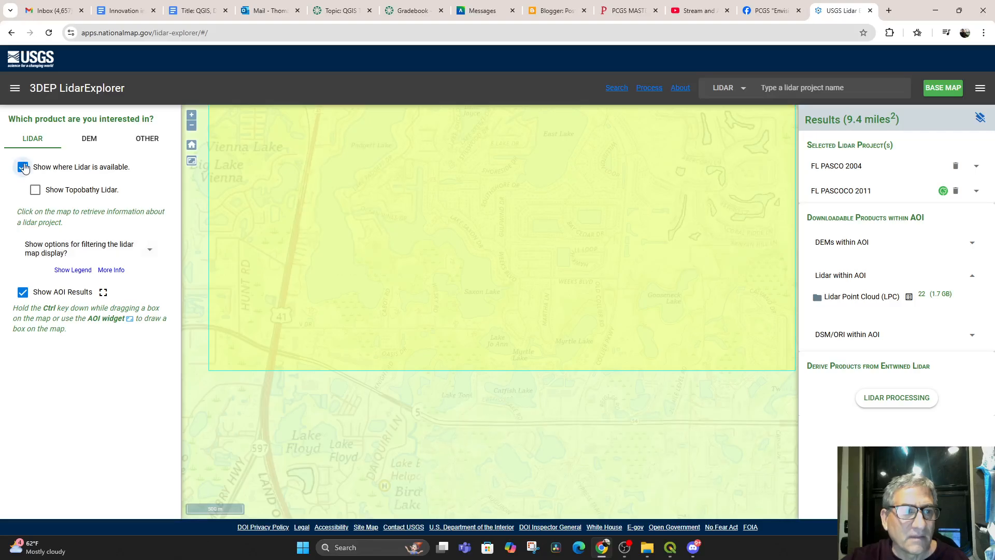
left_click_drag(469, 325, 531, 377)
scroll(532, 376, "down", 2)
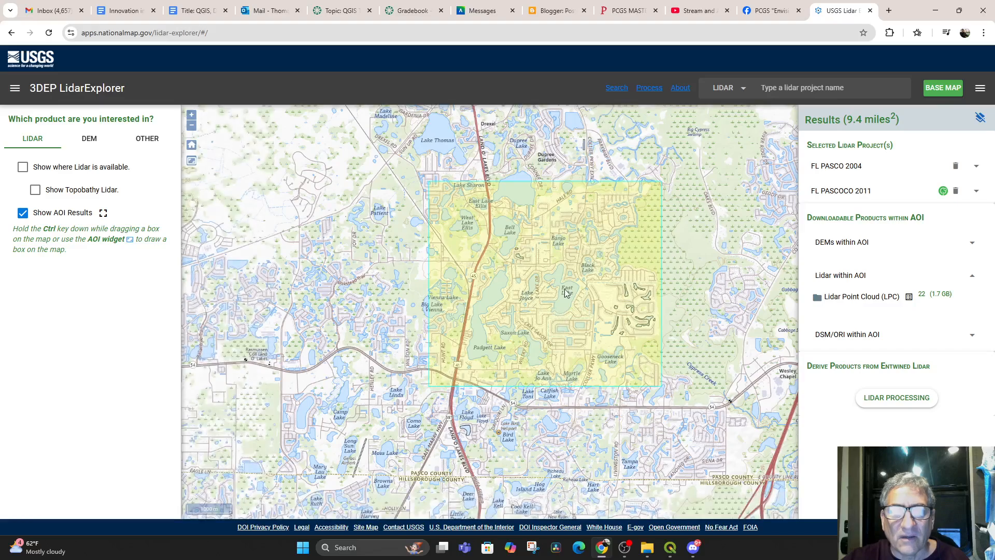
left_click_drag(550, 266, 569, 406)
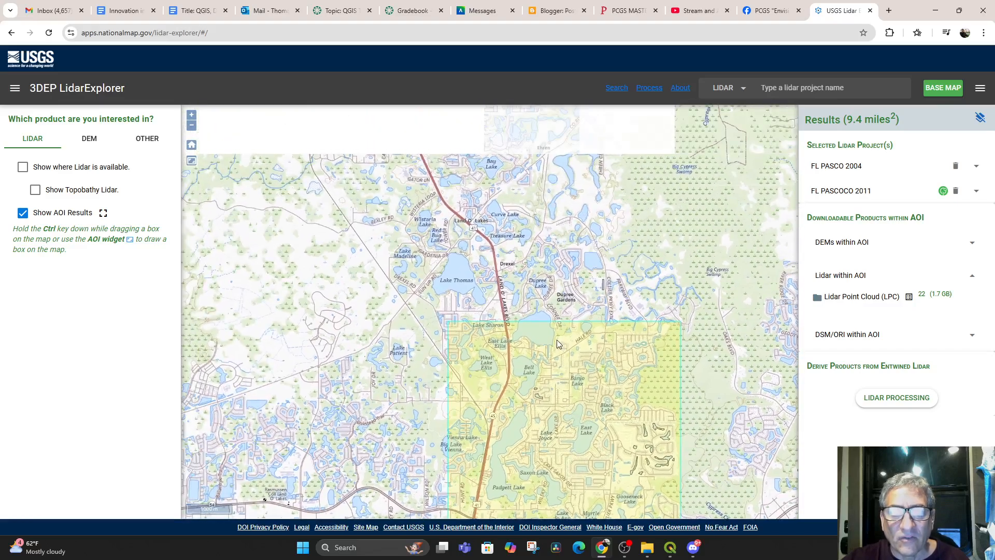
scroll(578, 331, "up", 1)
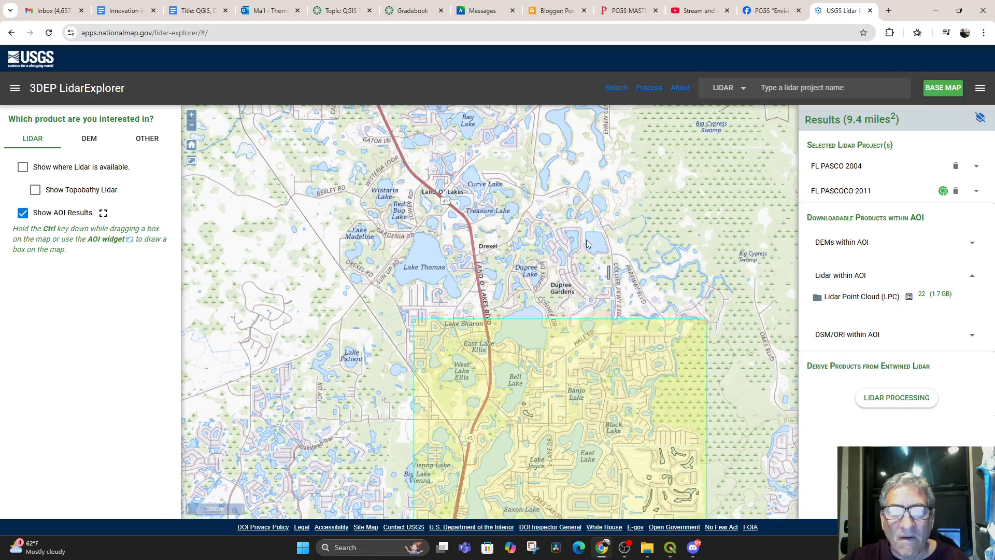
left_click_drag(552, 259, 496, 289)
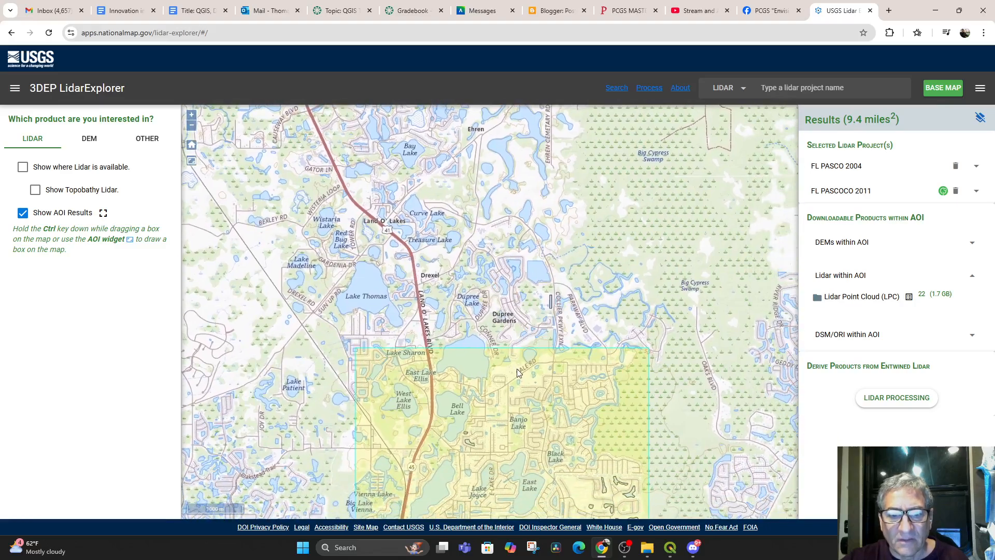
left_click_drag(518, 372, 566, 303)
left_click_drag(585, 348, 566, 366)
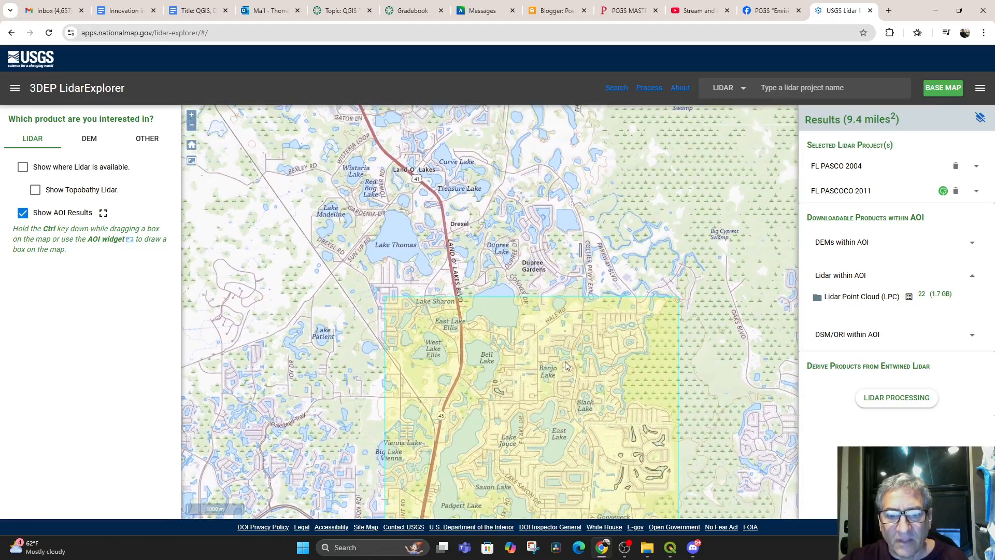
scroll(568, 308, "up", 3)
left_click_drag(568, 308, 559, 367)
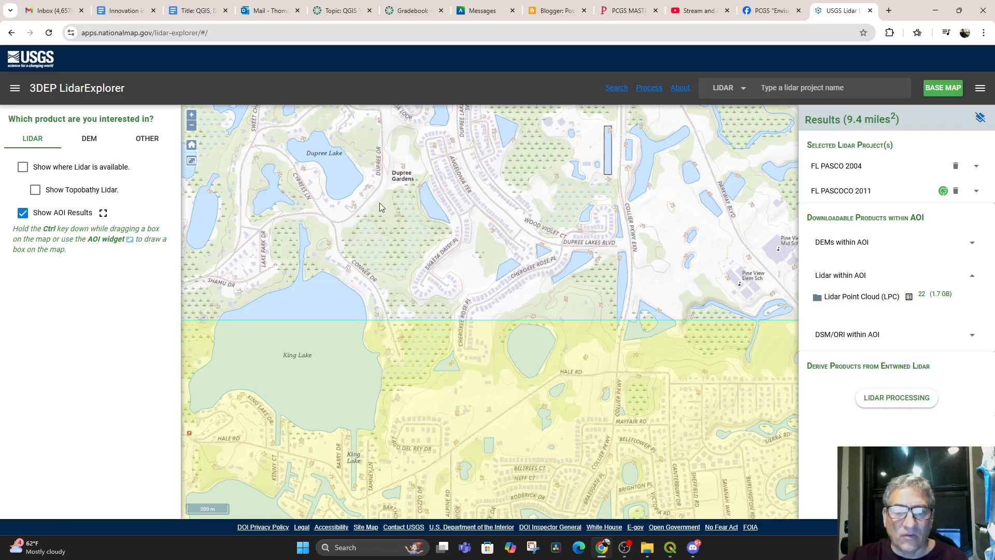
left_click_drag(411, 243, 668, 442)
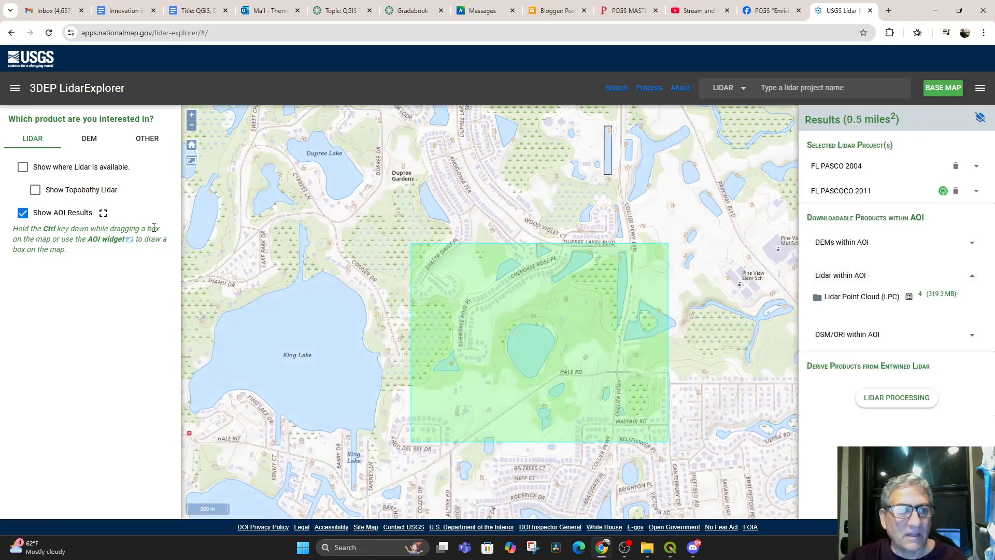
Show where lidar is available again and open Lidar Processing for the area of interest
left_click(22, 167)
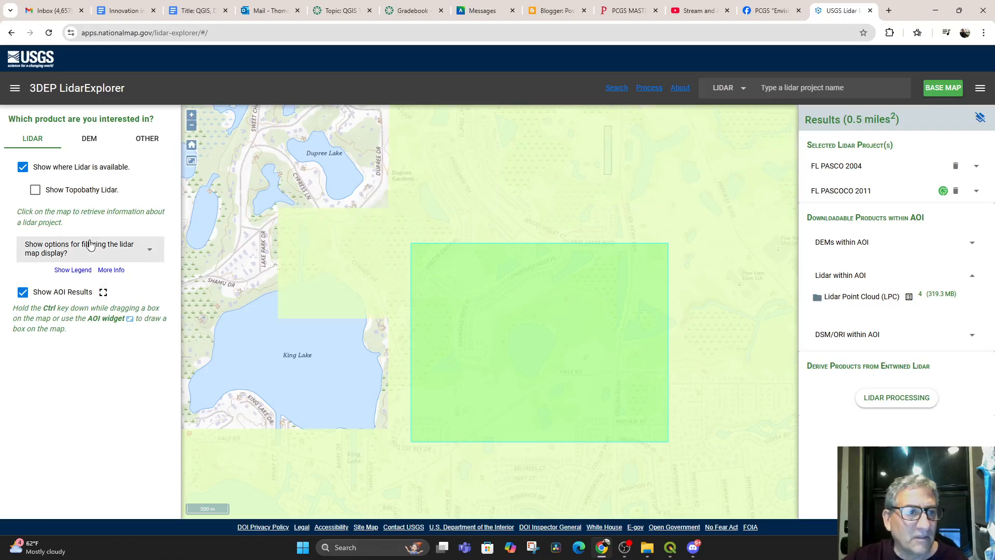
left_click(36, 191)
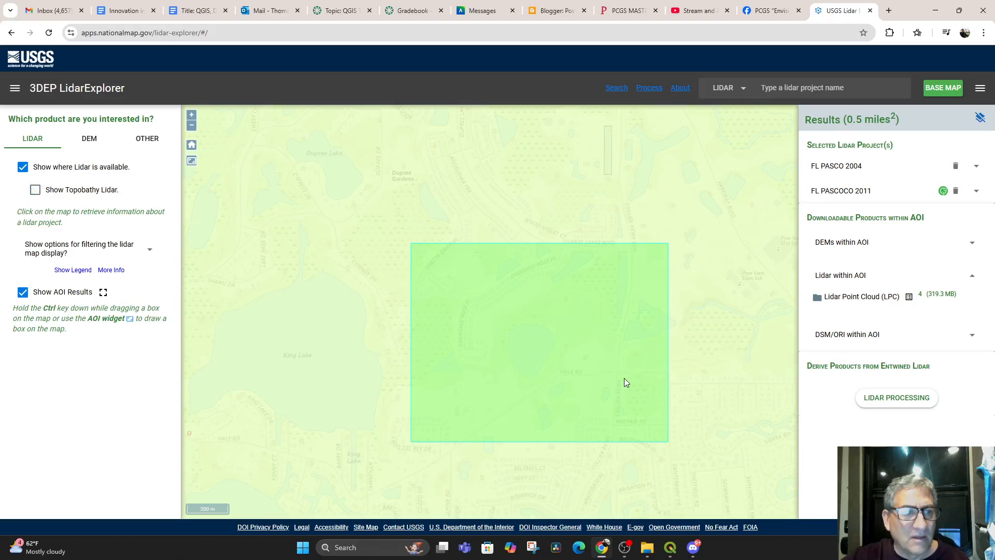
left_click(875, 399)
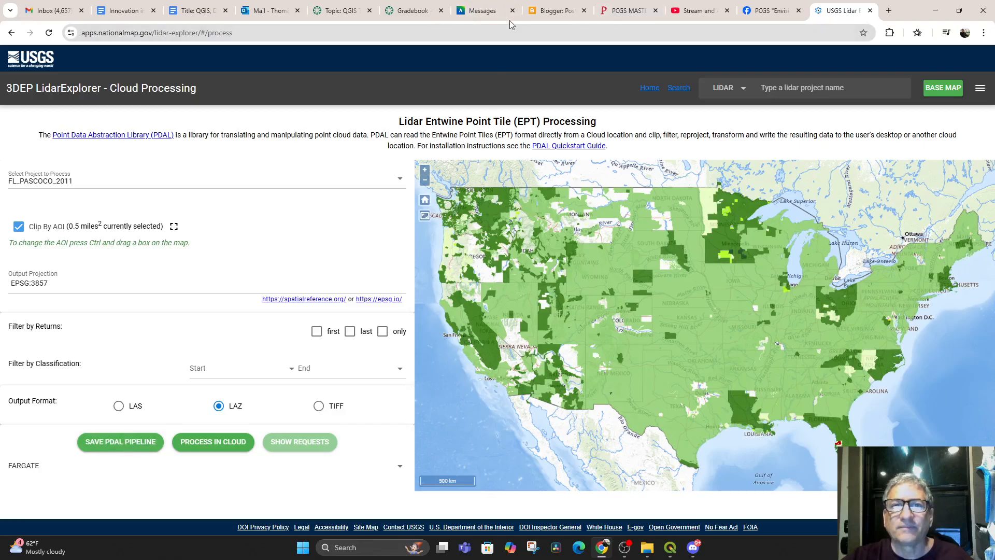
Switch to the YouTube video on streaming point clouds, play it and pause at 1:52, and bring up the QGIS project
left_click(699, 10)
left_click(176, 347)
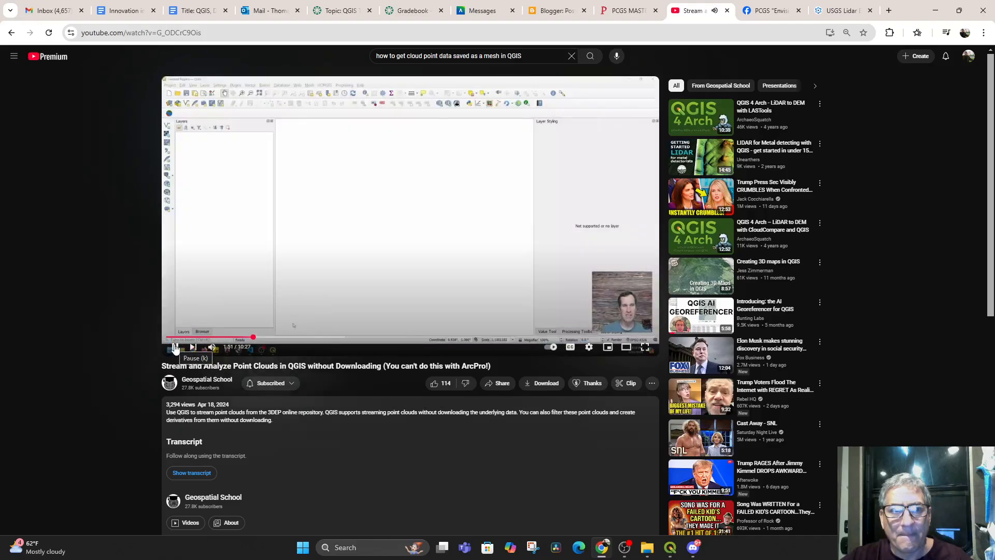
left_click(176, 347)
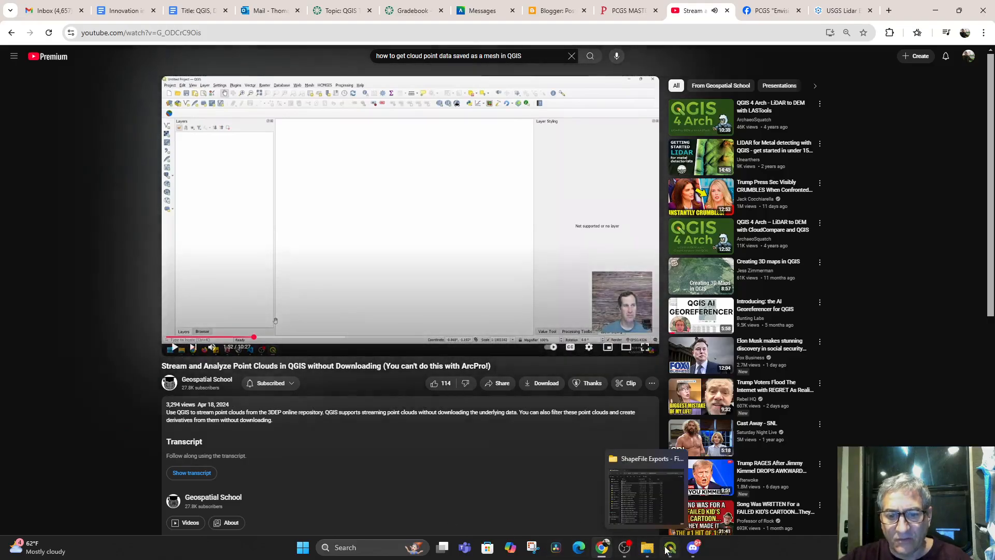
left_click(604, 550)
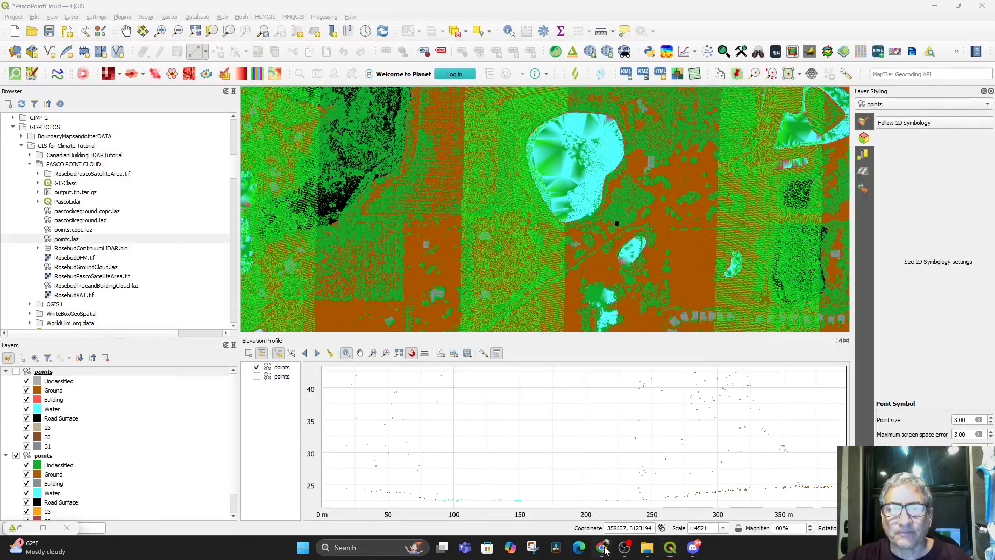
Return to LidarExplorer's Cloud Processing page in Chrome and save the PDAL pipeline for FL_PASCOCO_2011, clipped to the area of interest in LAZ format
left_click(604, 550)
left_click(840, 15)
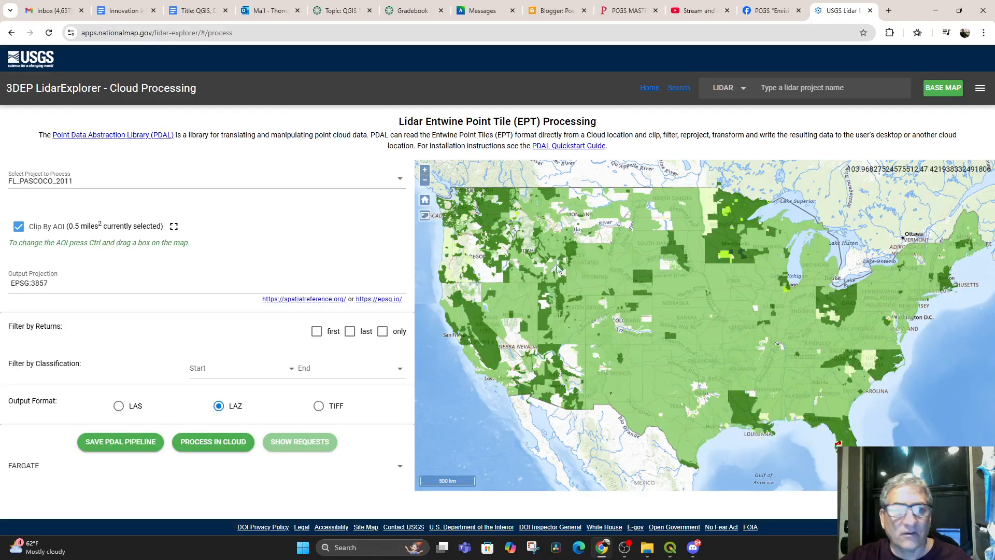
left_click(120, 445)
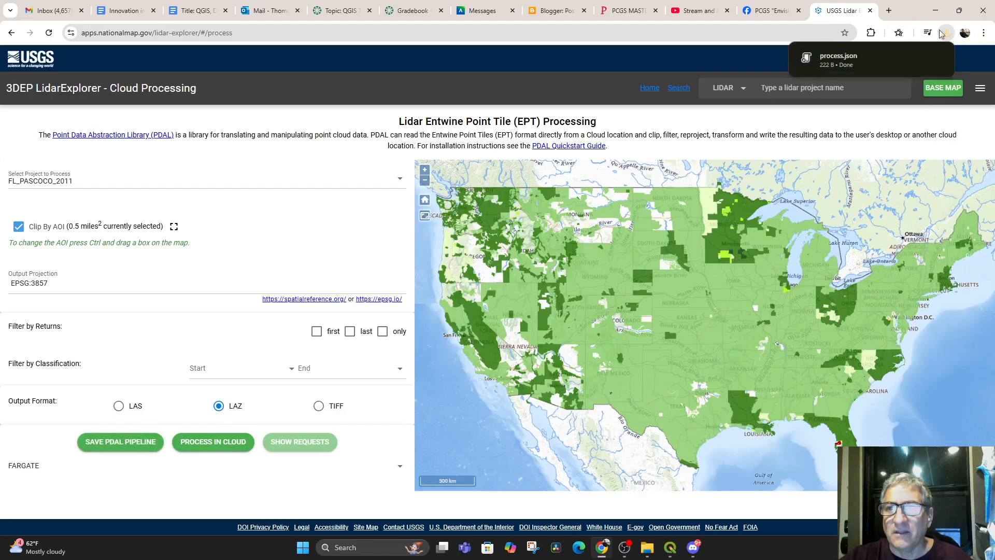
Open the downloaded process.json in Visual Studio, skipping the sign-in and starting with the General development settings and the Blue theme
left_click(835, 58)
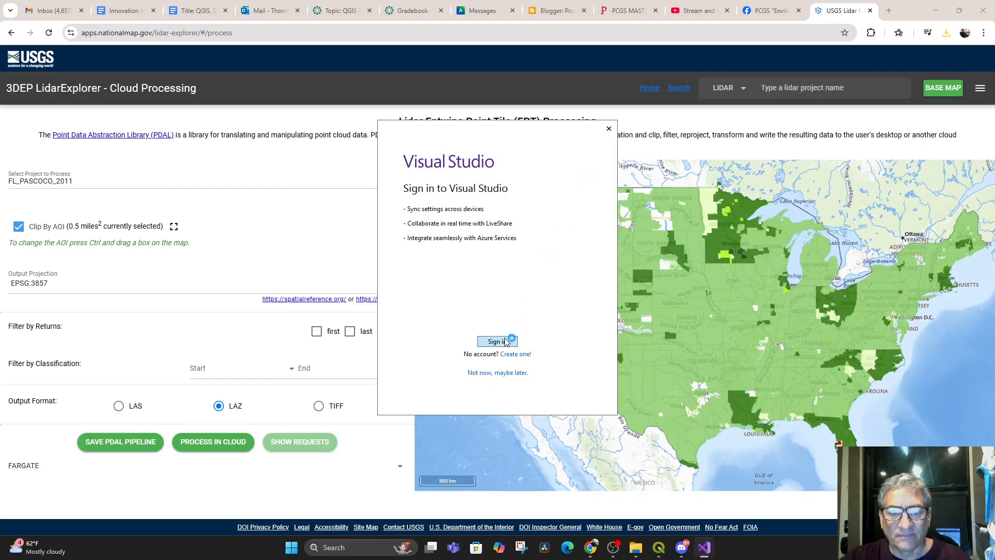
left_click(501, 374)
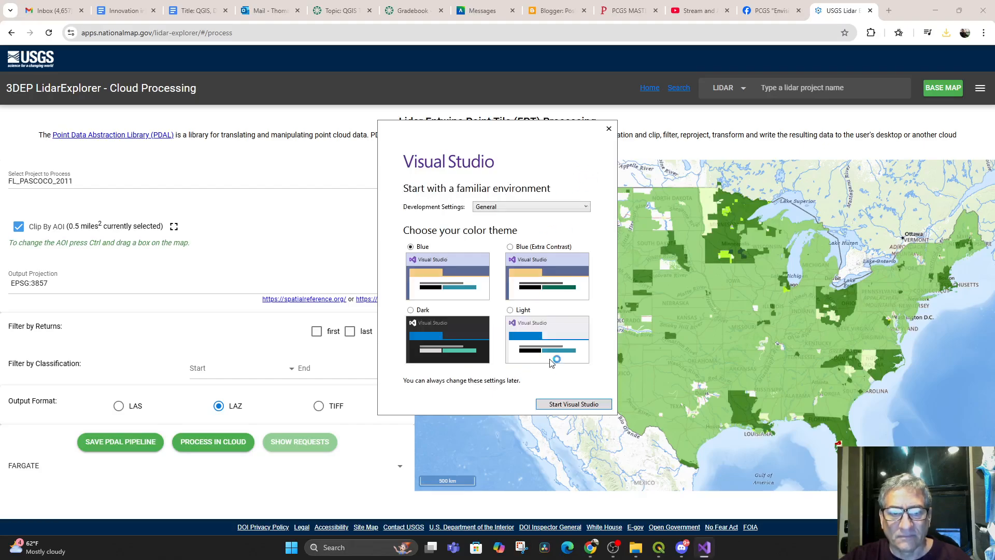
left_click(563, 405)
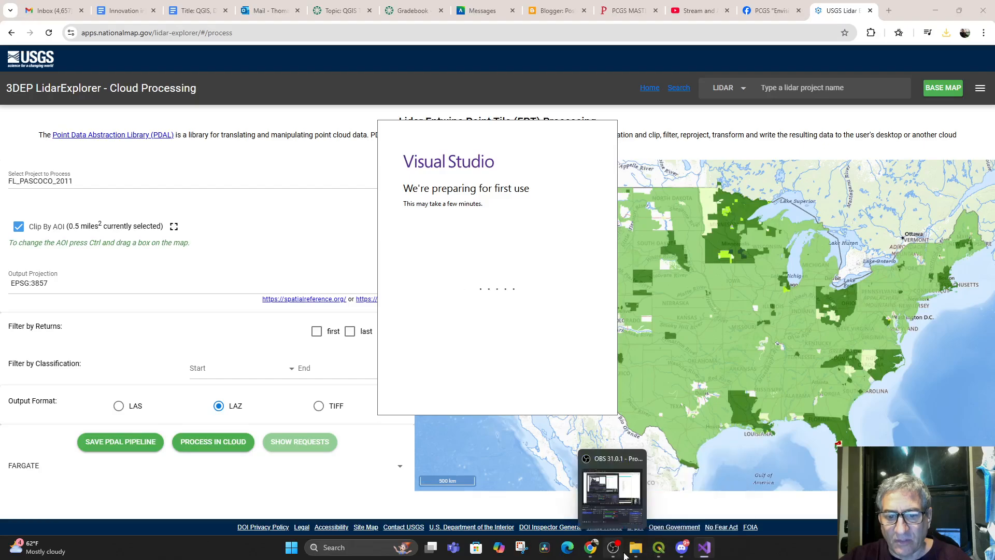
Switch to the YouTube video on streaming point clouds in Chrome, rewind it to about 1:20, and pause it there
left_click(591, 553)
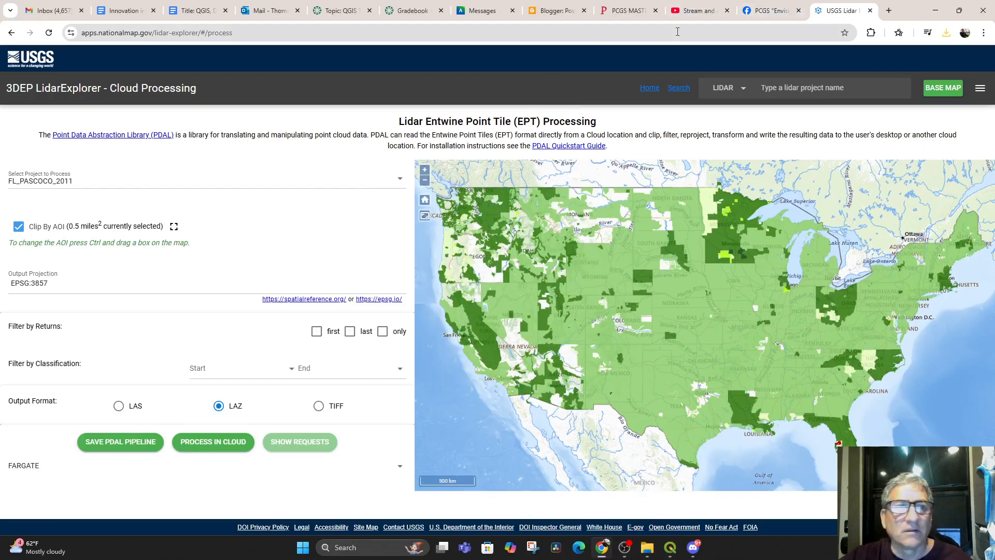
left_click(697, 11)
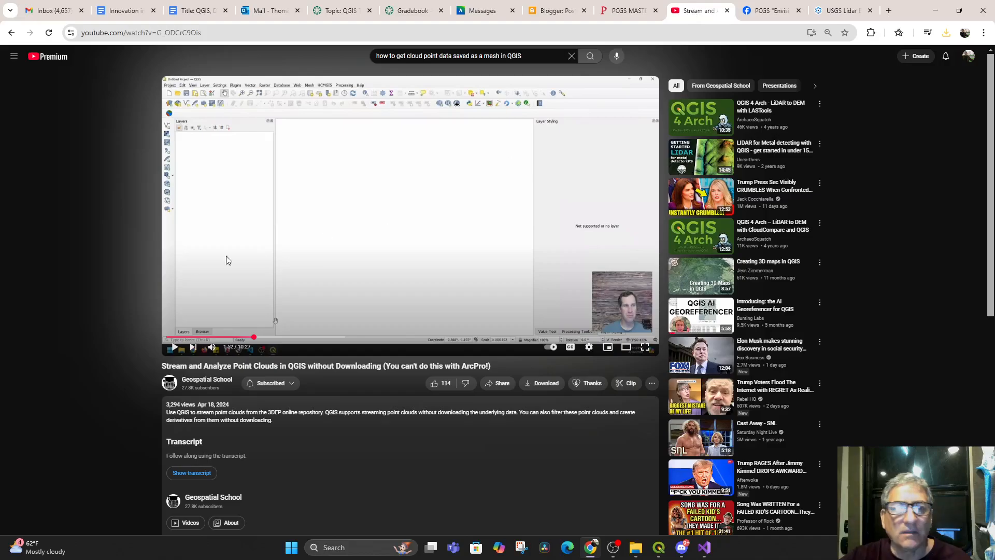
left_click(234, 338)
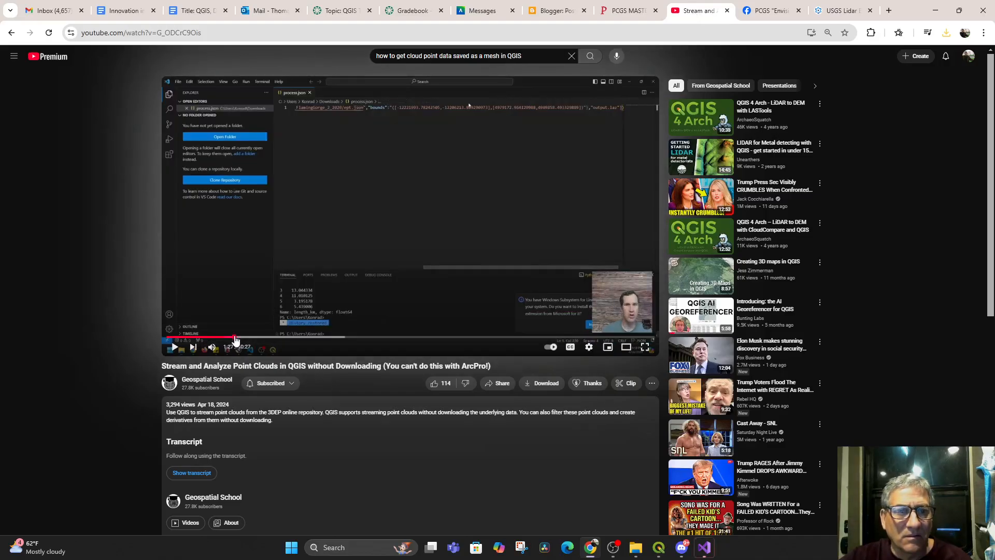
left_click(174, 347)
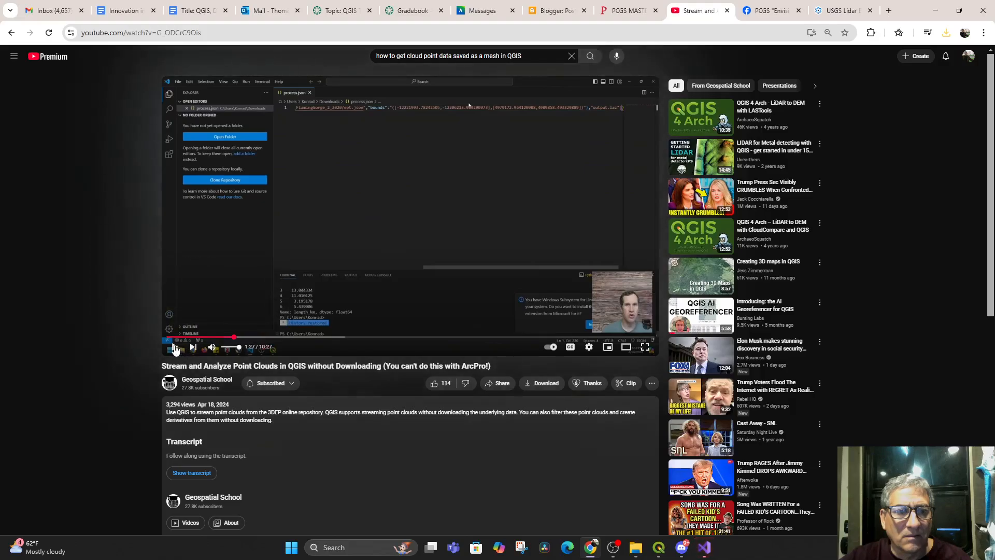
left_click(227, 338)
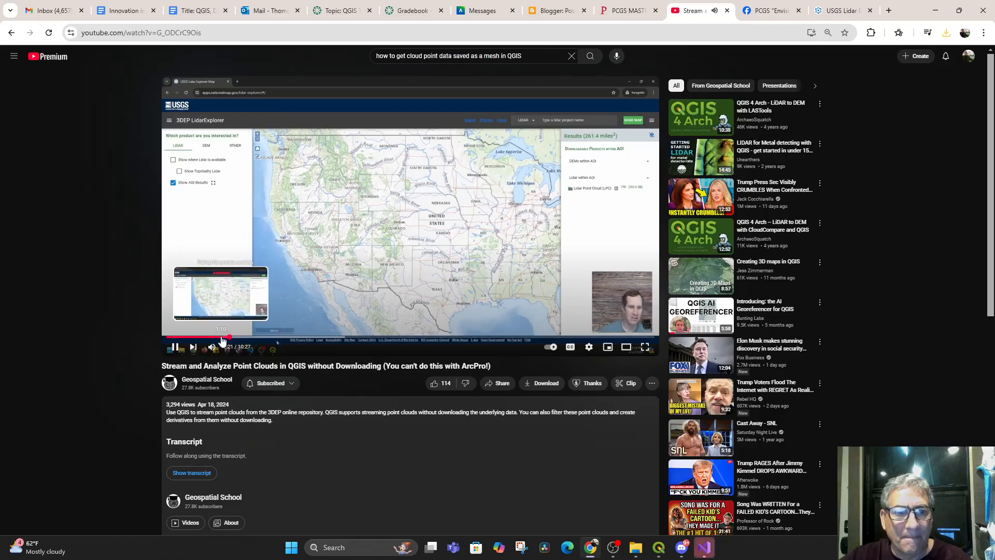
left_click(222, 337)
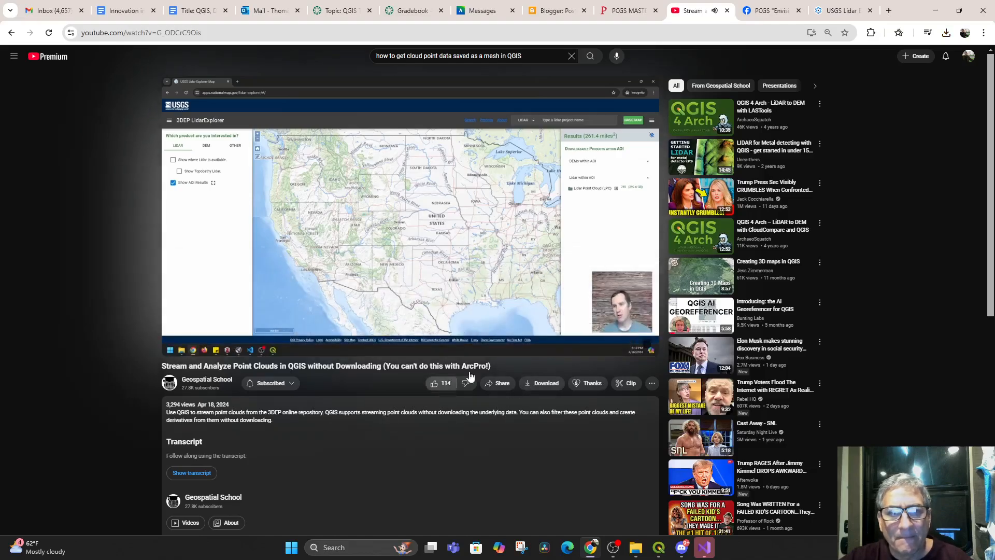
left_click(562, 278)
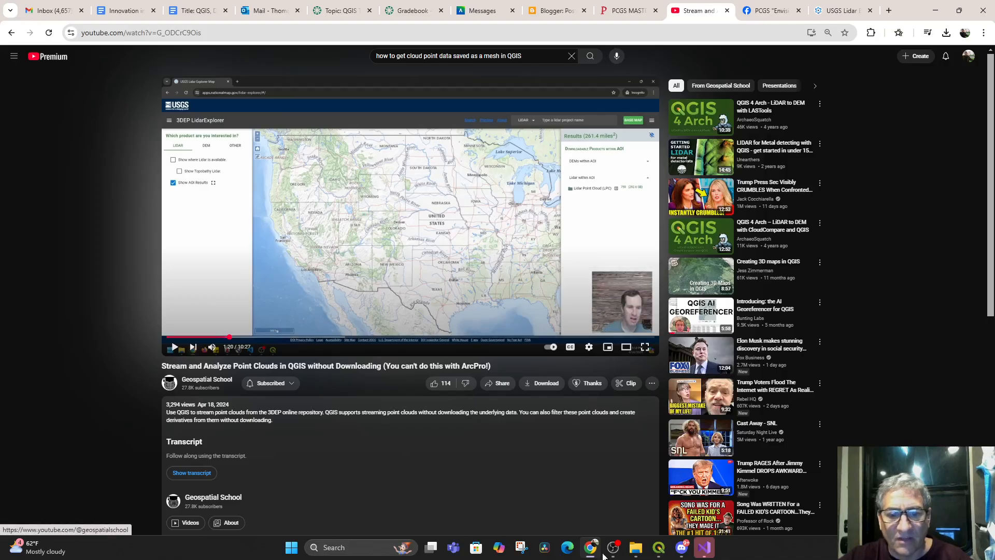
Check process.json in Visual Studio, return to the YouTube video in Chrome, and play it from 1:20 to 1:50
left_click(704, 549)
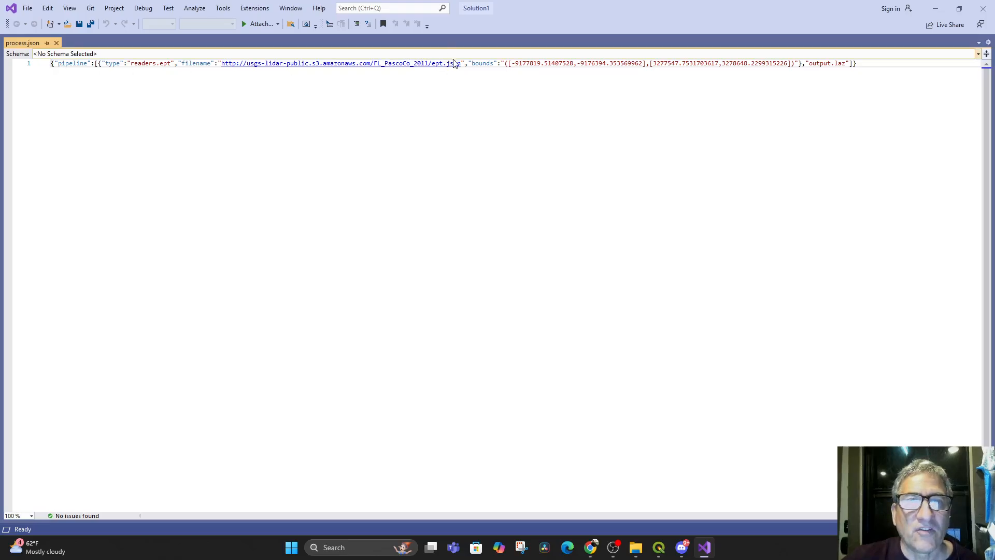
left_click(593, 550)
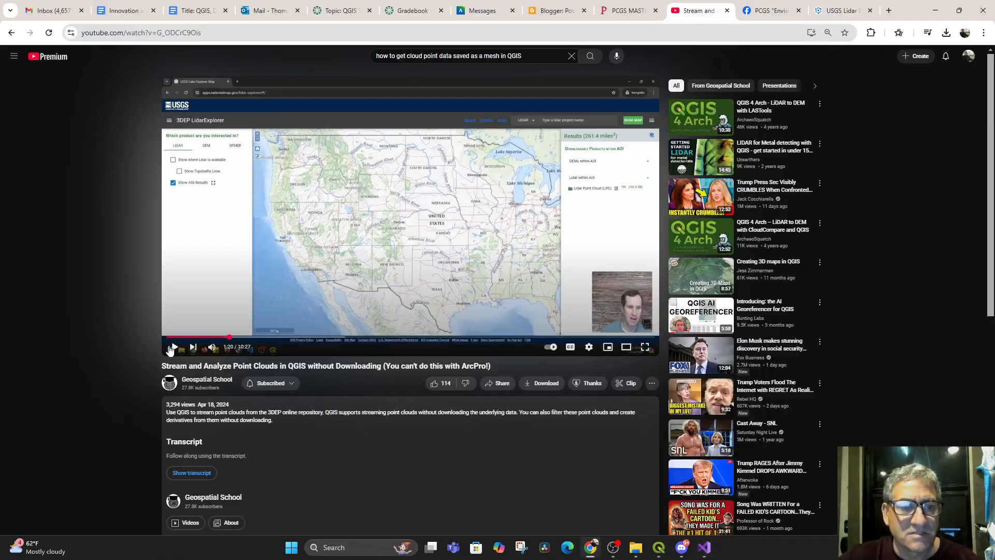
left_click(174, 347)
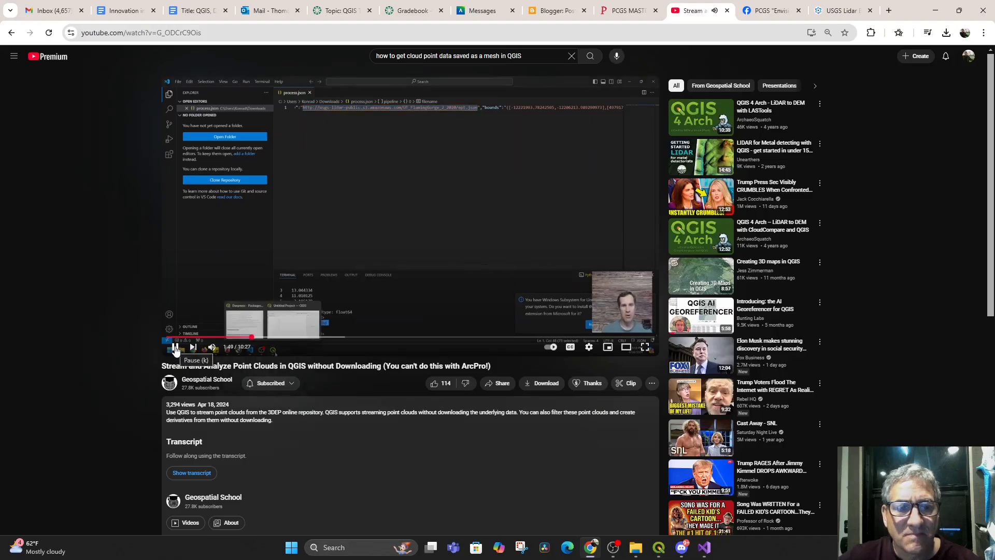
left_click(175, 347)
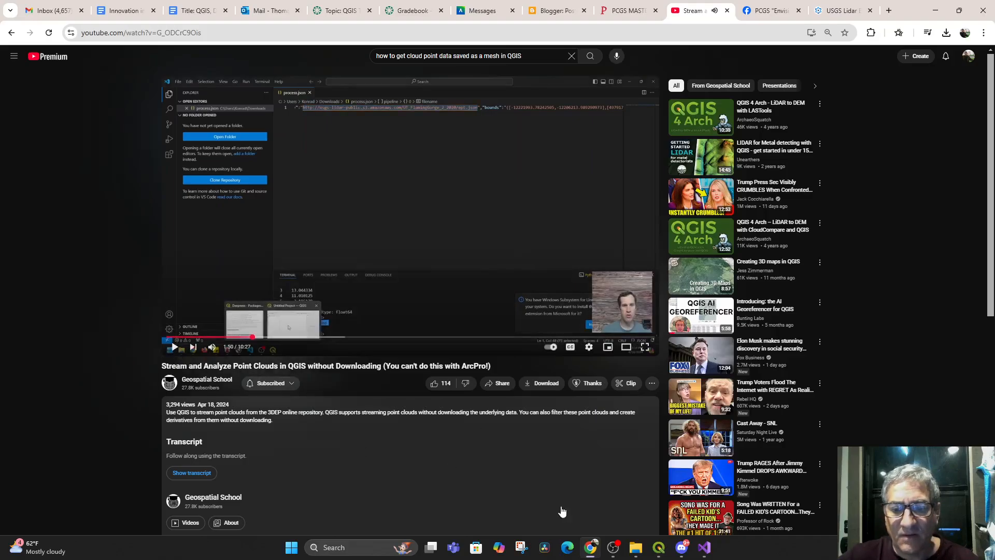
Switch to Visual Studio and copy the FL_PascoCo_2011 ept.json URL from the filename value in process.json
left_click(704, 551)
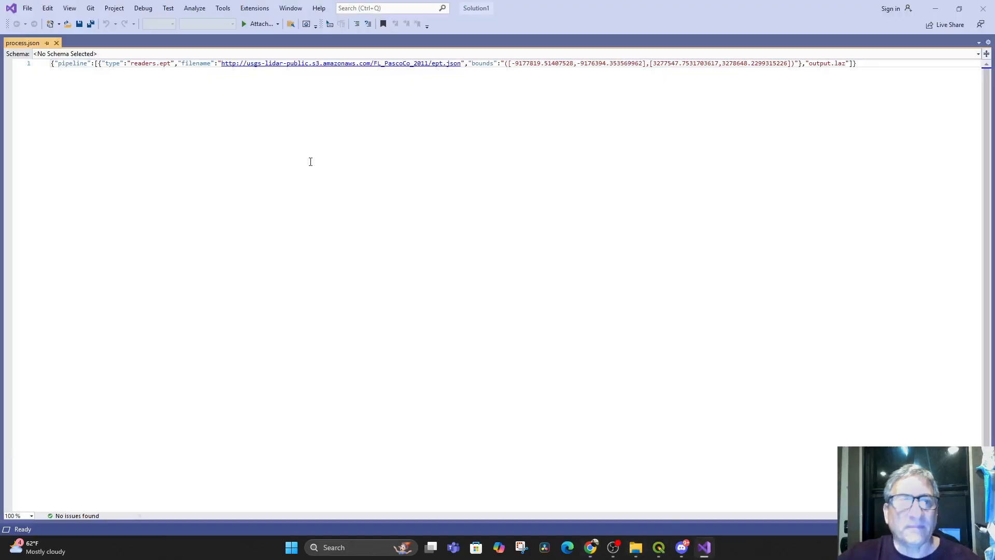
left_click_drag(219, 63, 248, 63)
left_click(231, 76)
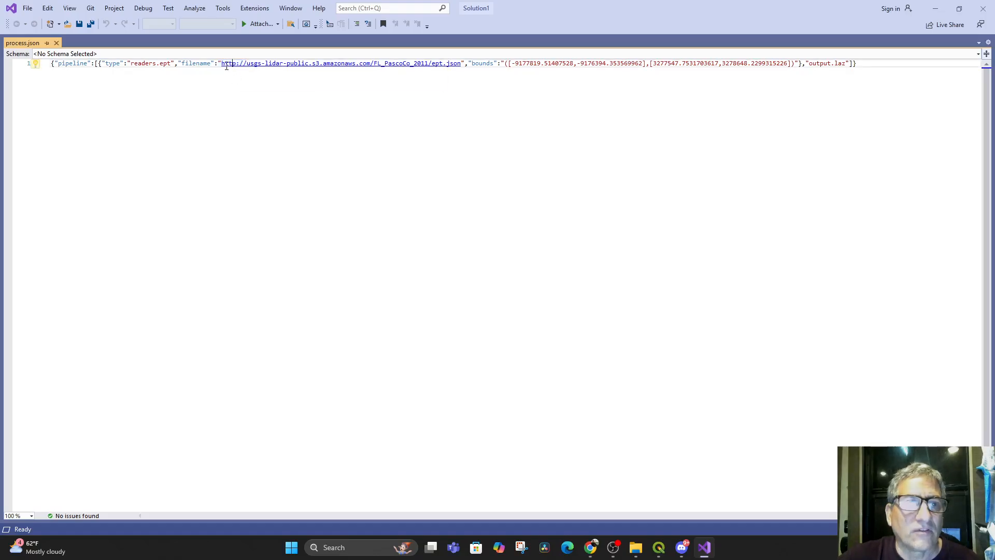
left_click_drag(222, 64, 461, 63)
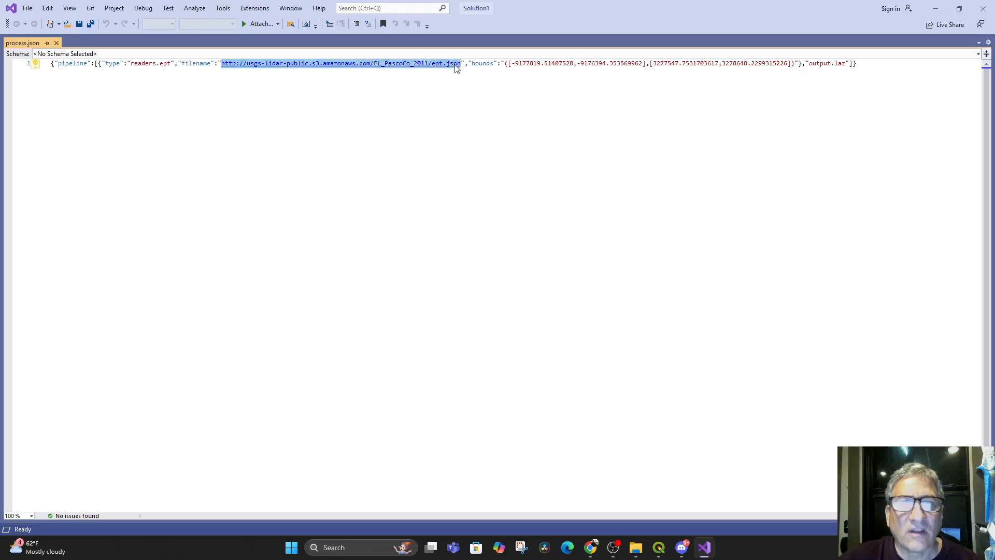
right_click(431, 69)
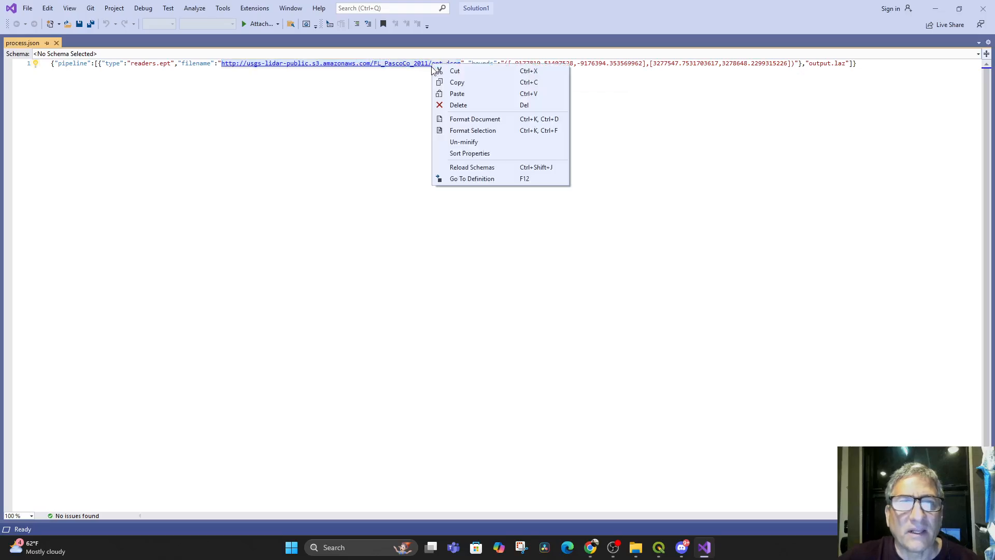
left_click(455, 83)
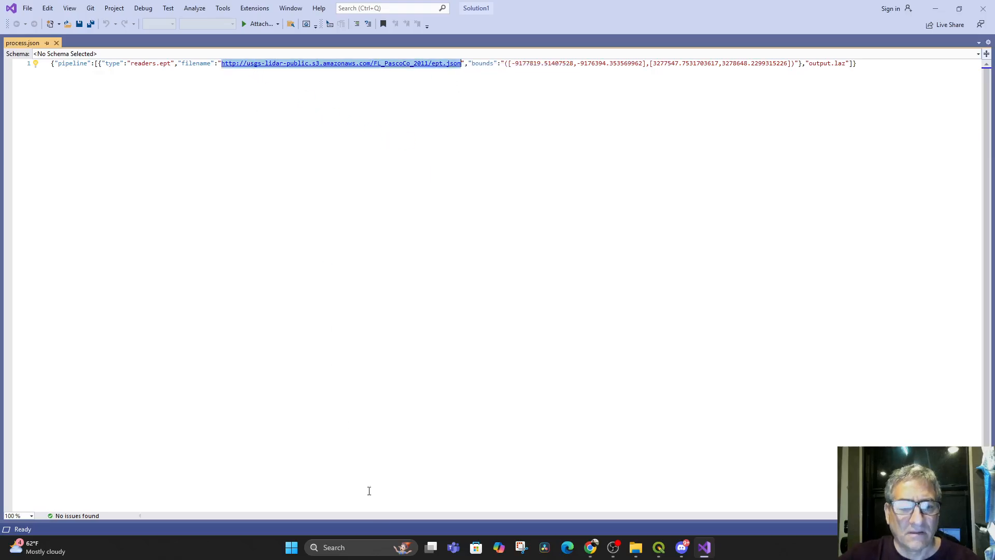
left_click(351, 553)
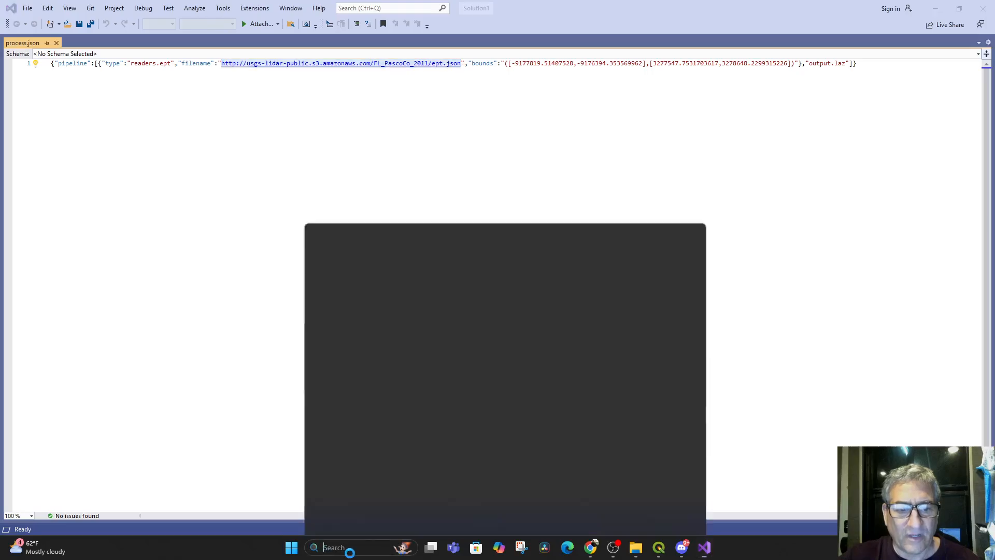
left_click(332, 110)
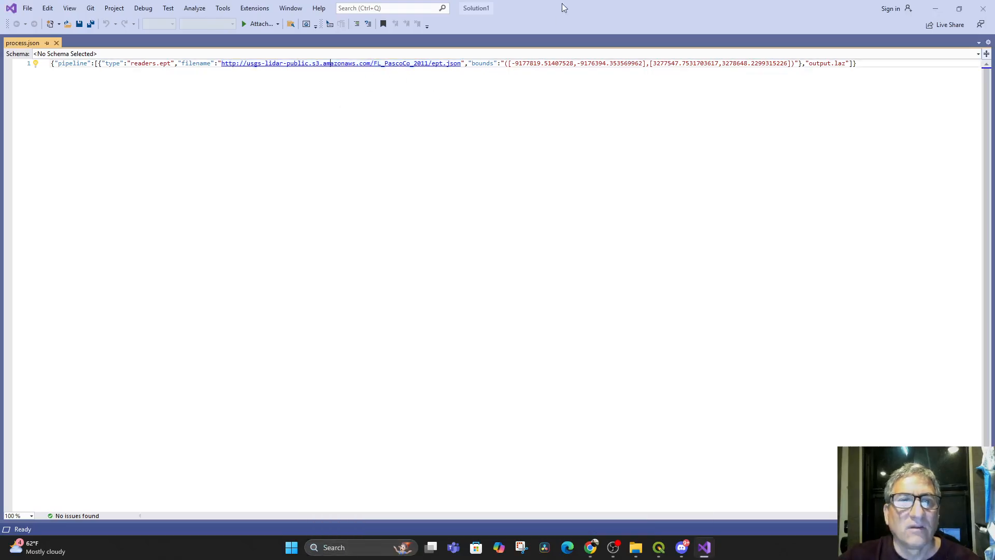
Minimize Visual Studio, open the copied ept.json URL in a new Chrome tab, and look through its bounds and schema
left_click(935, 8)
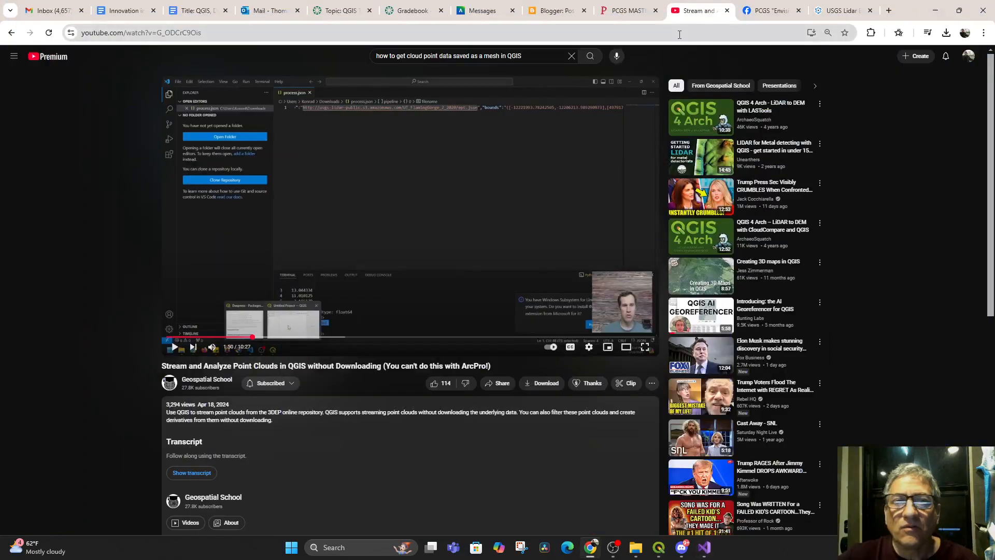
left_click(889, 10)
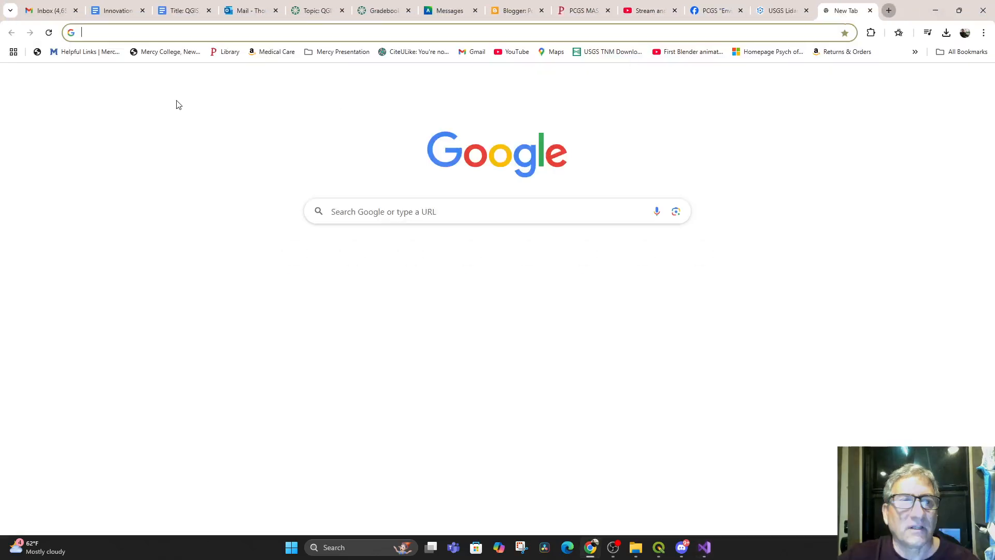
key("ctrl+v")
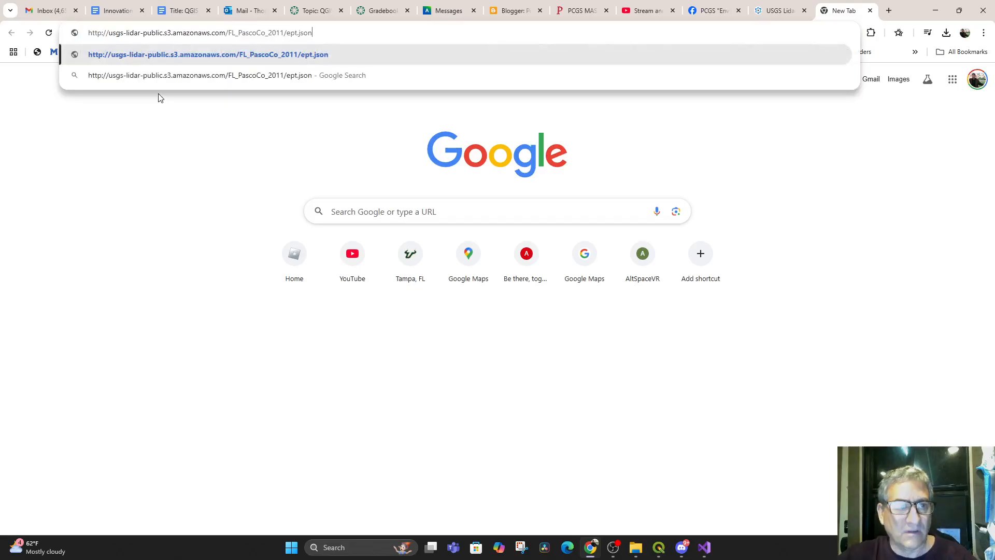
left_click(262, 52)
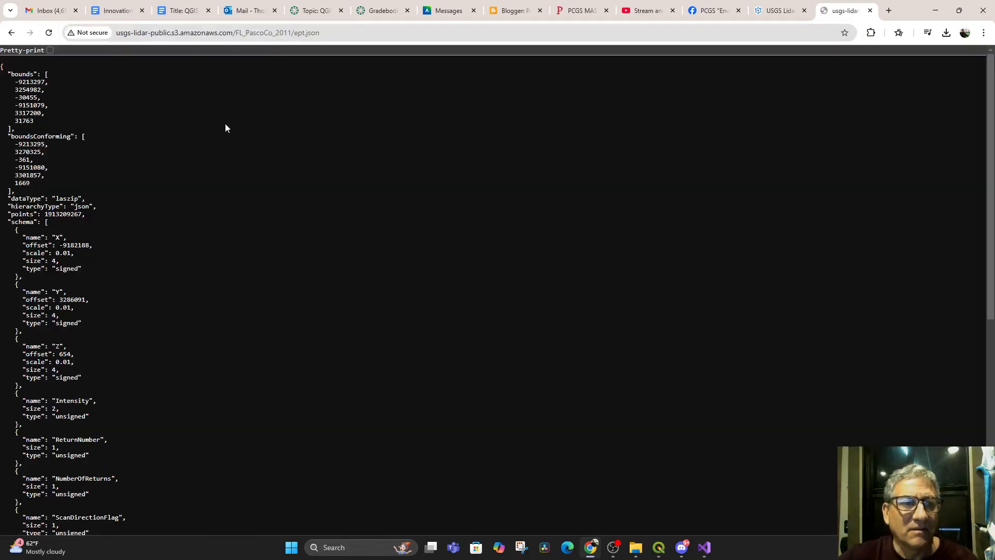
scroll(198, 231, "down", 7)
scroll(148, 300, "up", 7)
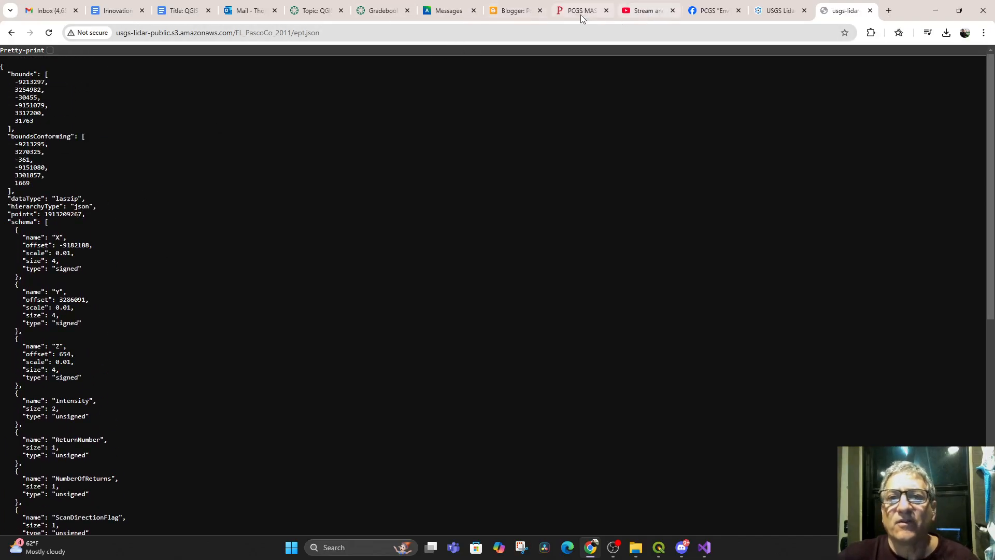
Return to the streaming point clouds video, play it full screen from 1:50, pause at 2:31, and leave full screen
left_click(635, 12)
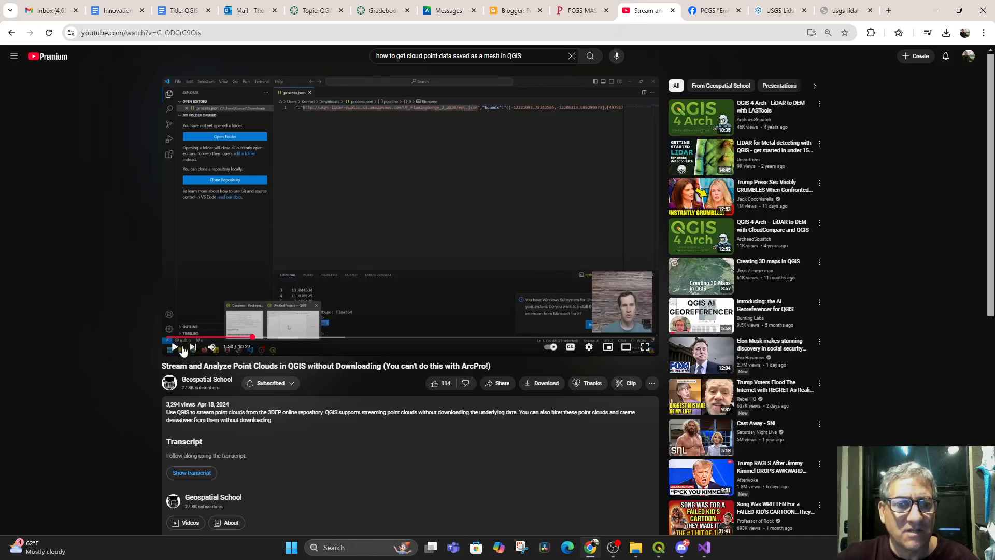
left_click(179, 349)
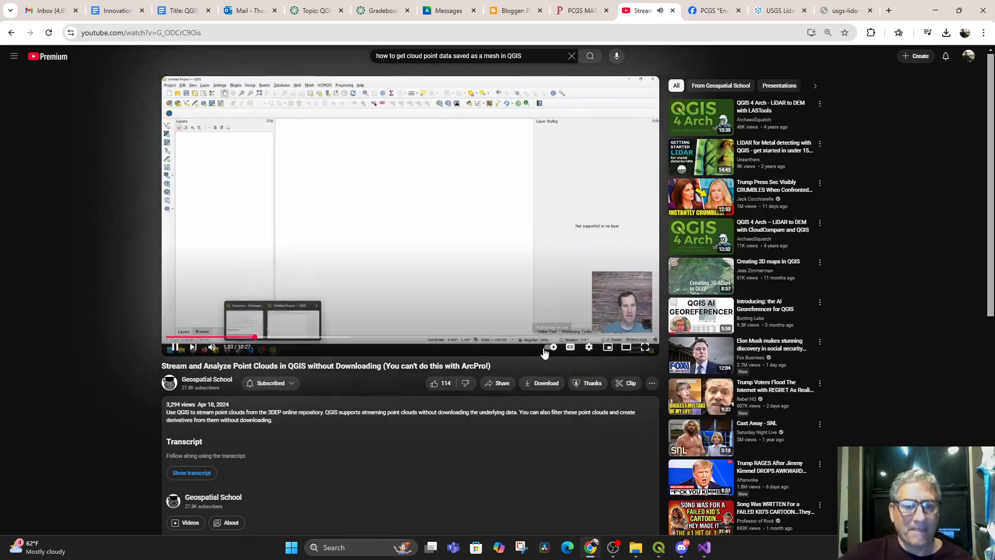
left_click(645, 346)
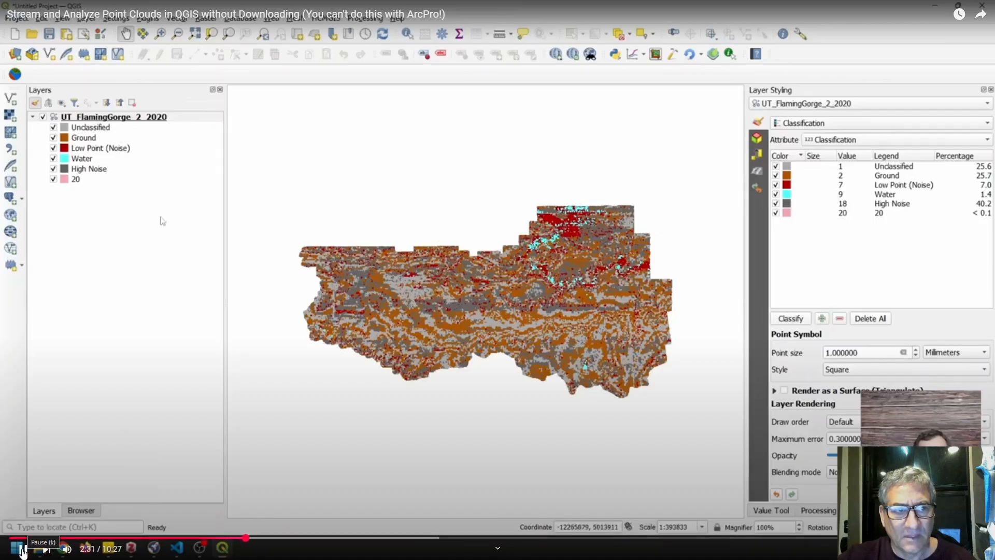
left_click(21, 550)
key("Escape")
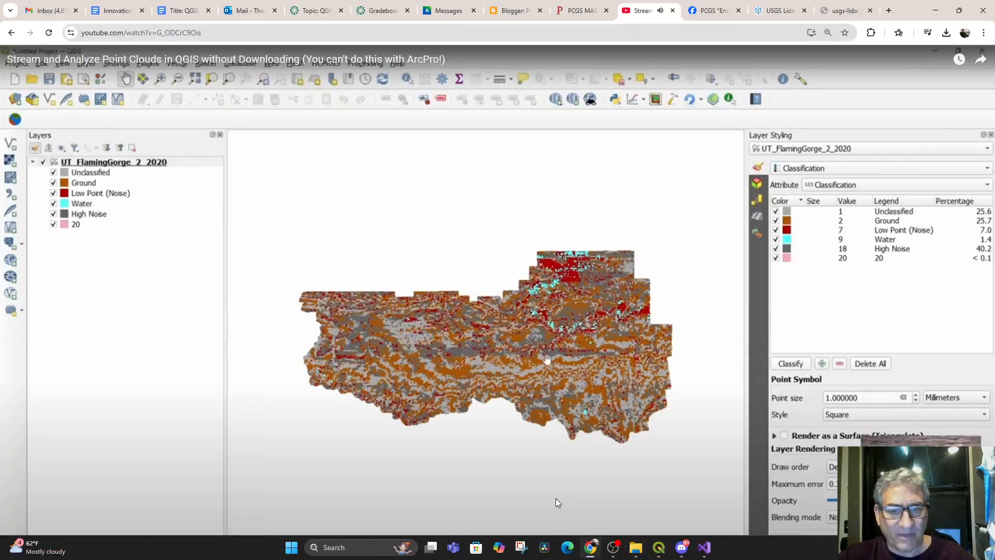
Switch to the PascoPointCloud project in QGIS and close the elevation profile
left_click(659, 548)
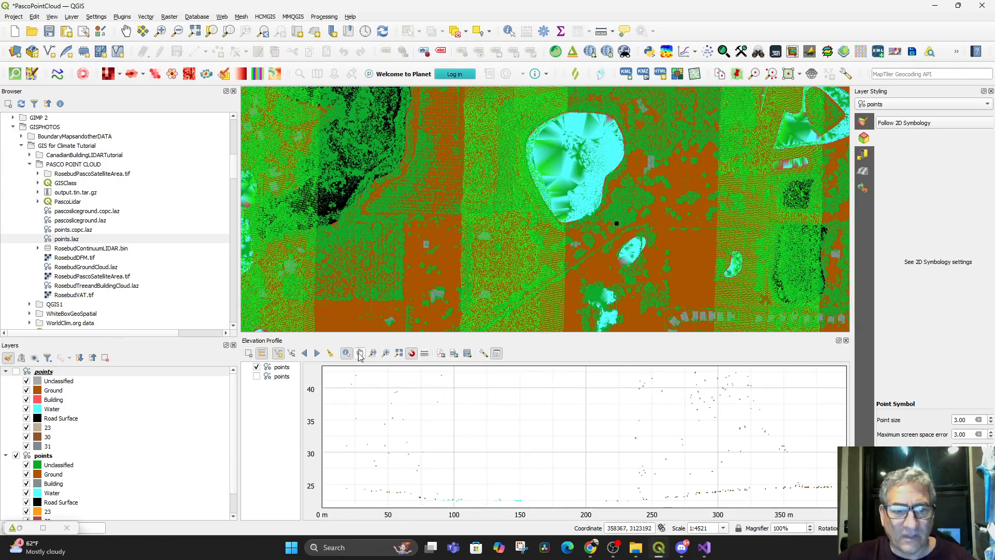
left_click(846, 341)
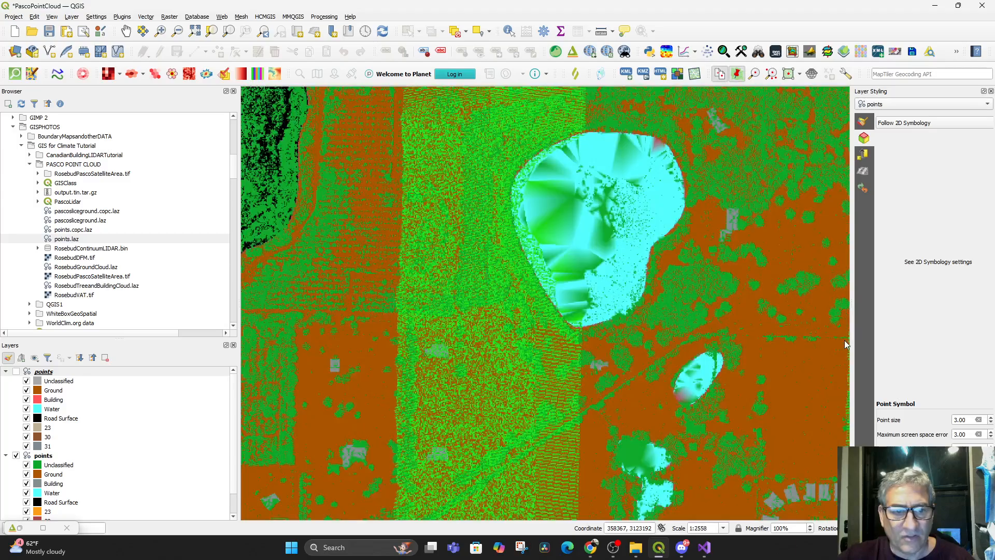
left_click(71, 17)
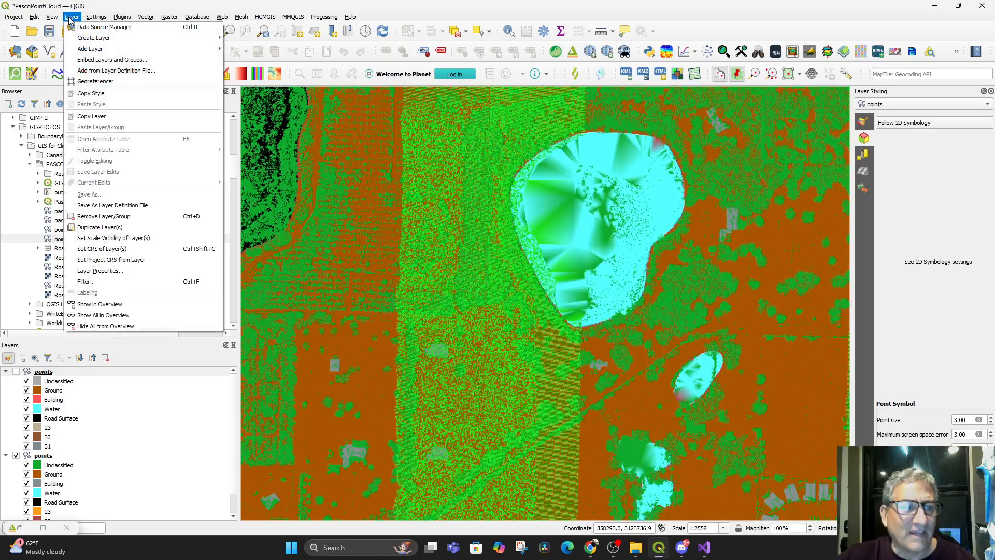
mouse_move(54, 19)
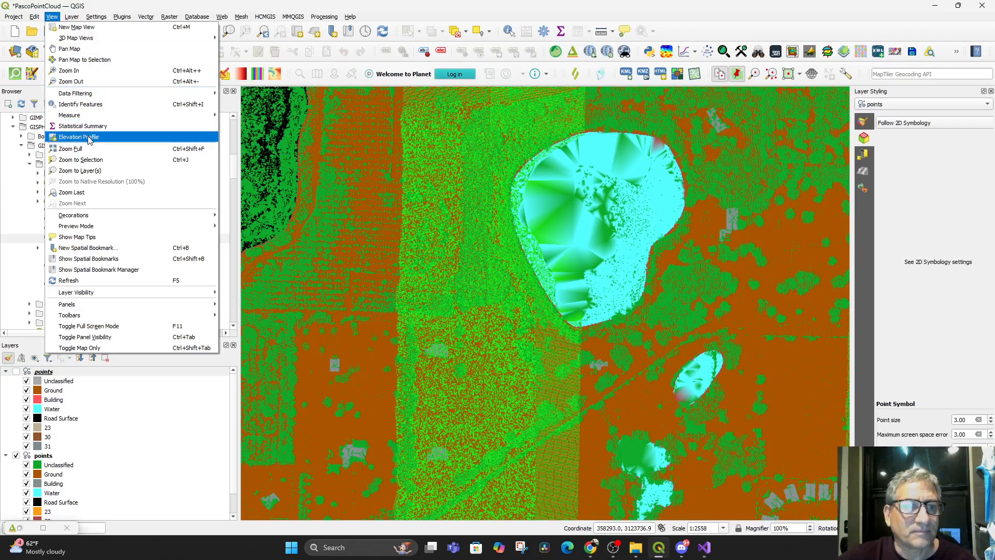
left_click(458, 11)
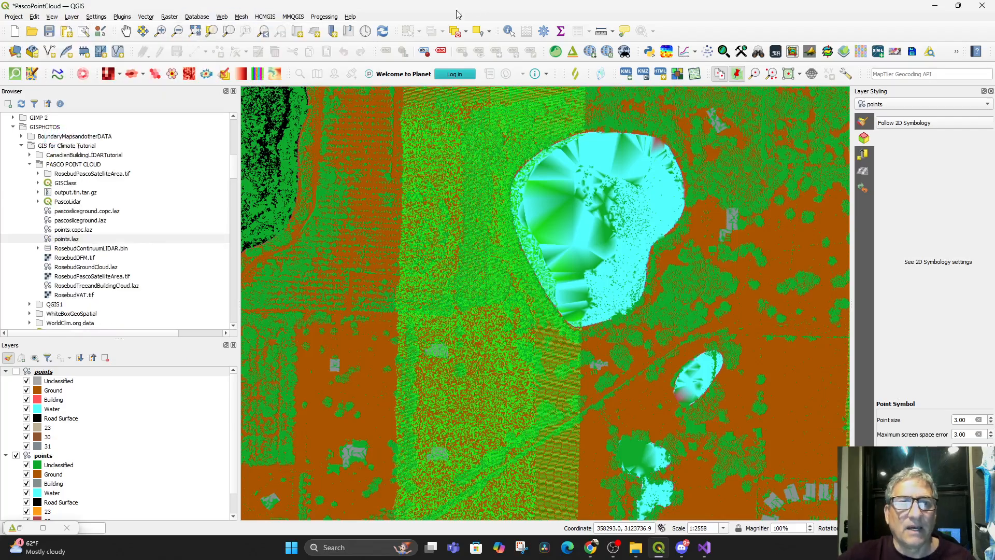
Hide the second points layer in the layer tree
scroll(26, 447, "down", 1)
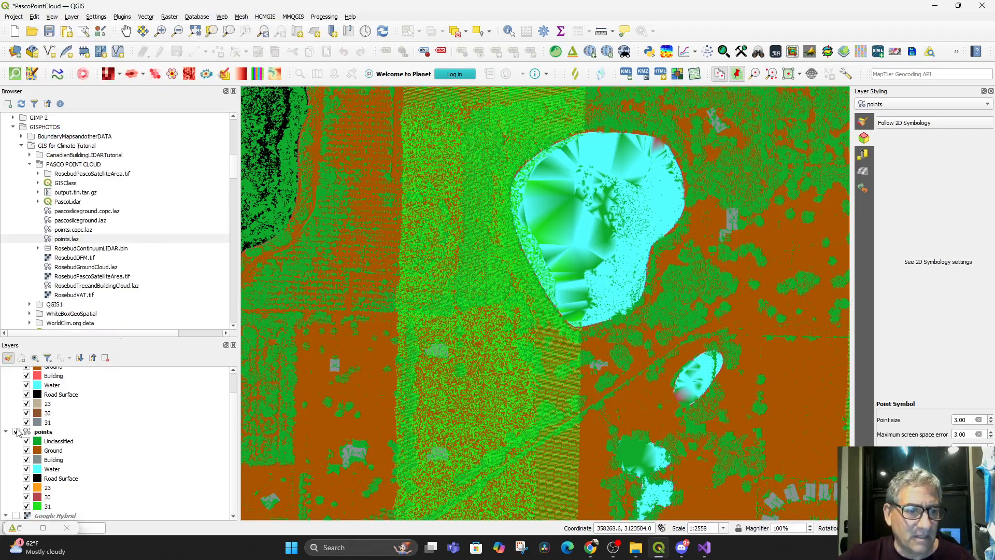
left_click(16, 432)
scroll(72, 431, "up", 1)
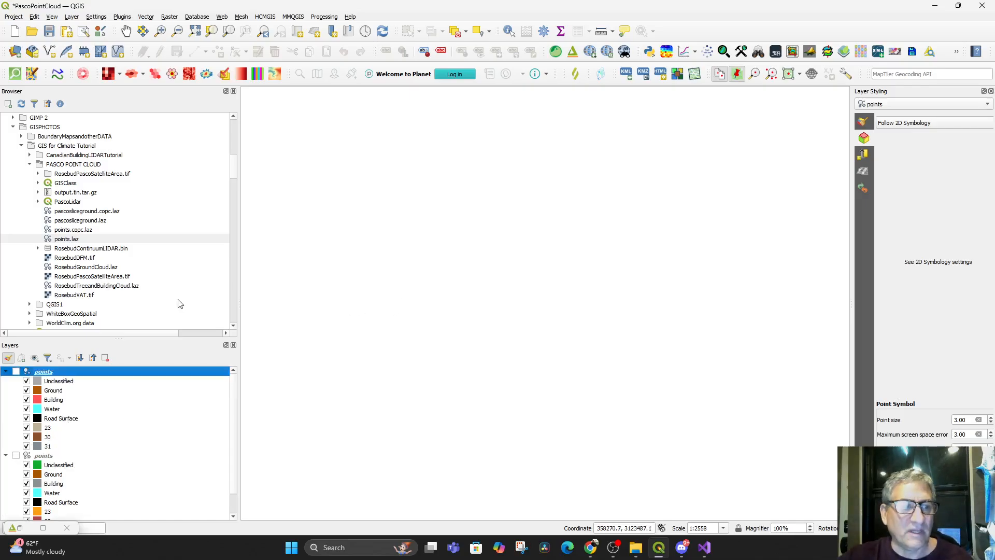
left_click(71, 16)
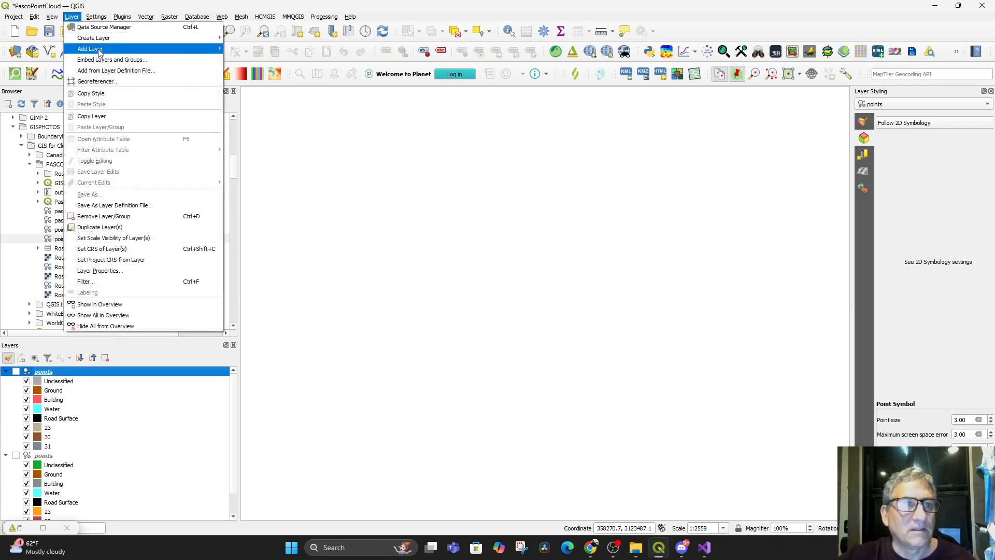
mouse_move(100, 49)
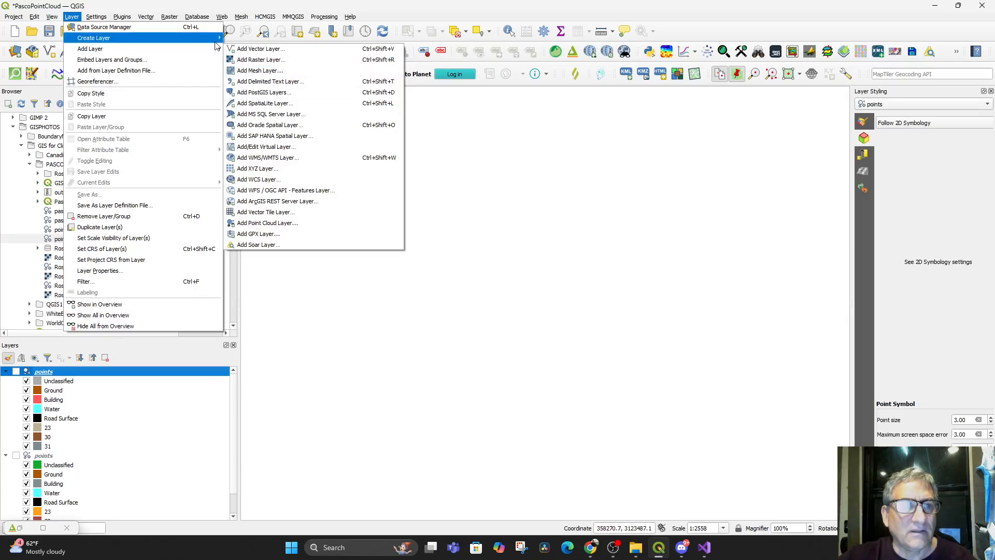
mouse_move(216, 44)
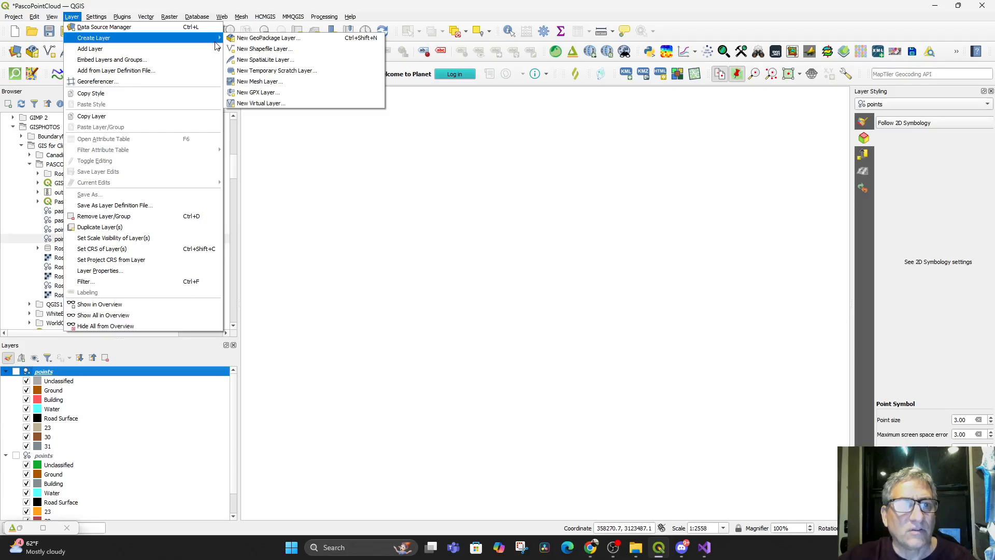
left_click(108, 29)
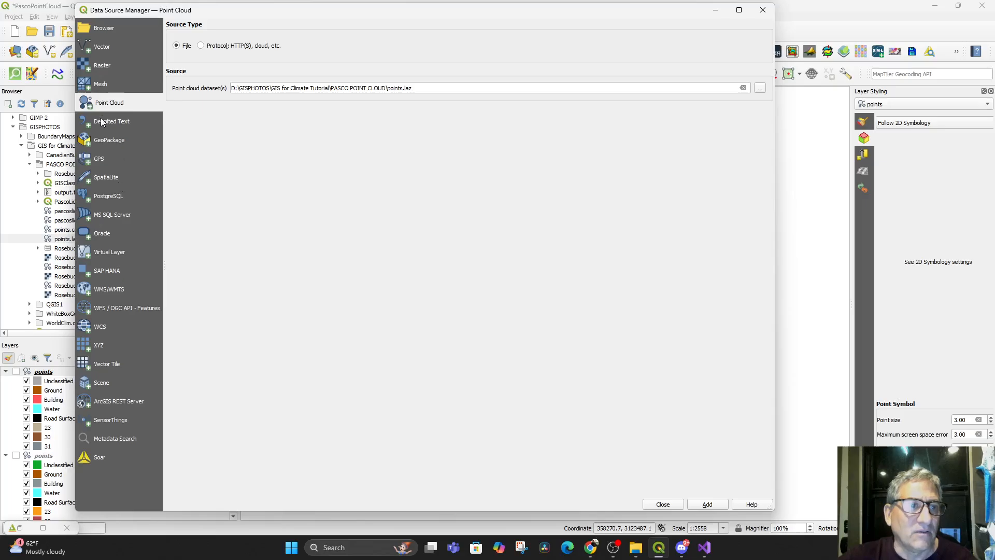
left_click(201, 46)
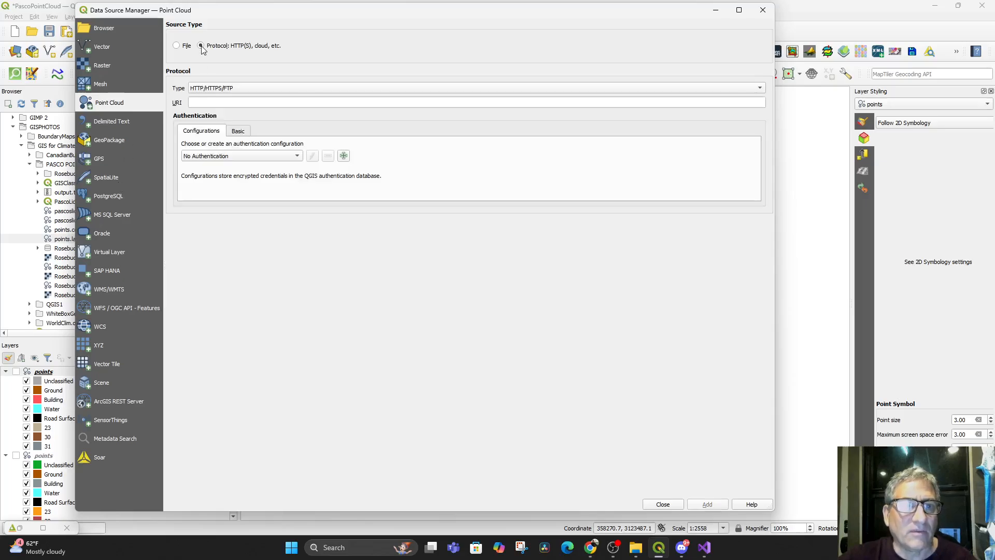
left_click(234, 105)
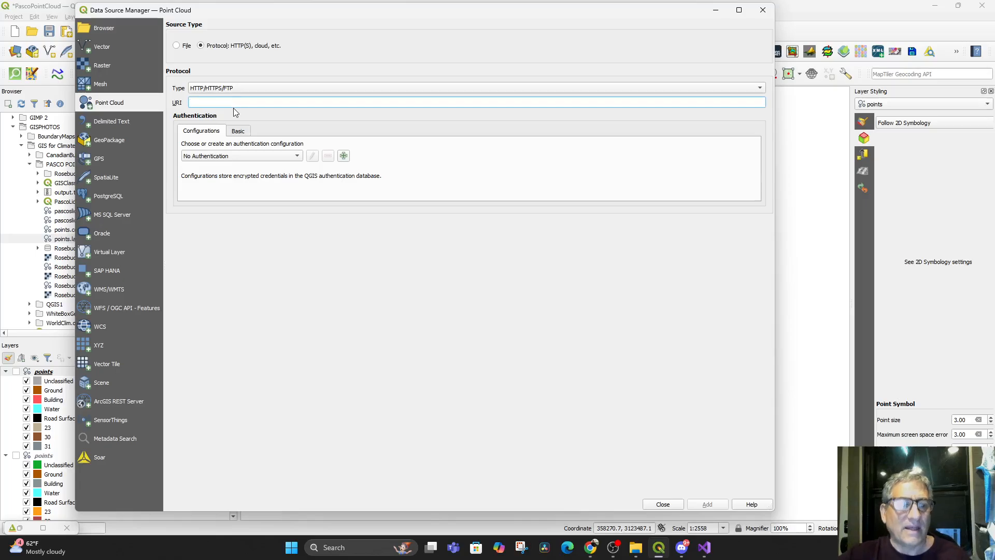
type("http://usgs-lidar-public.s3.amazonaws.com/FL_PascoCo_2011/ept.json")
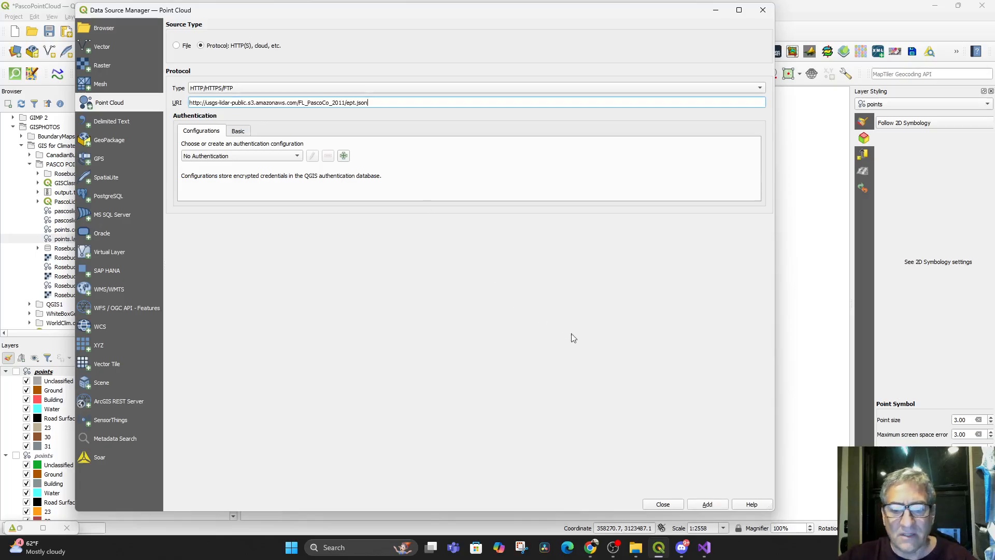
left_click(708, 505)
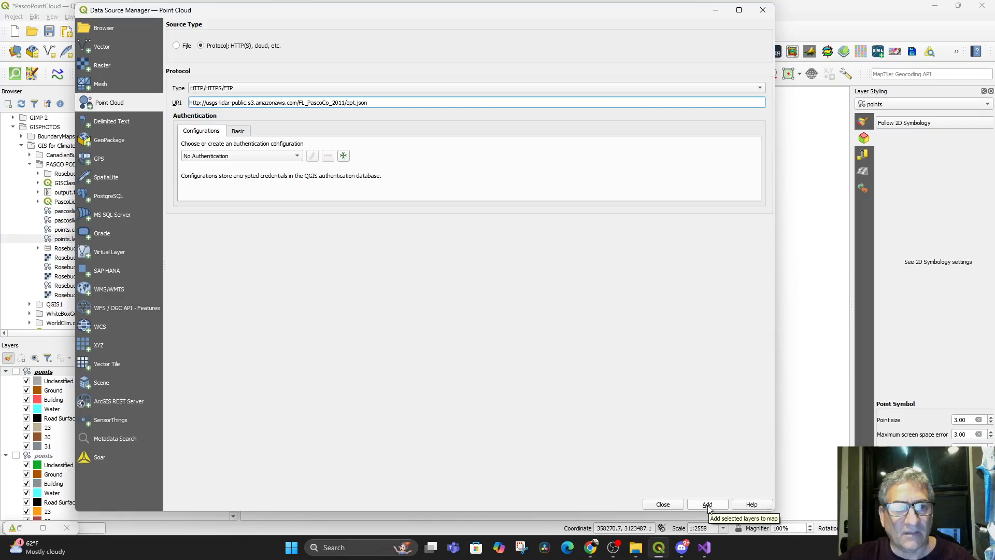
left_click(662, 506)
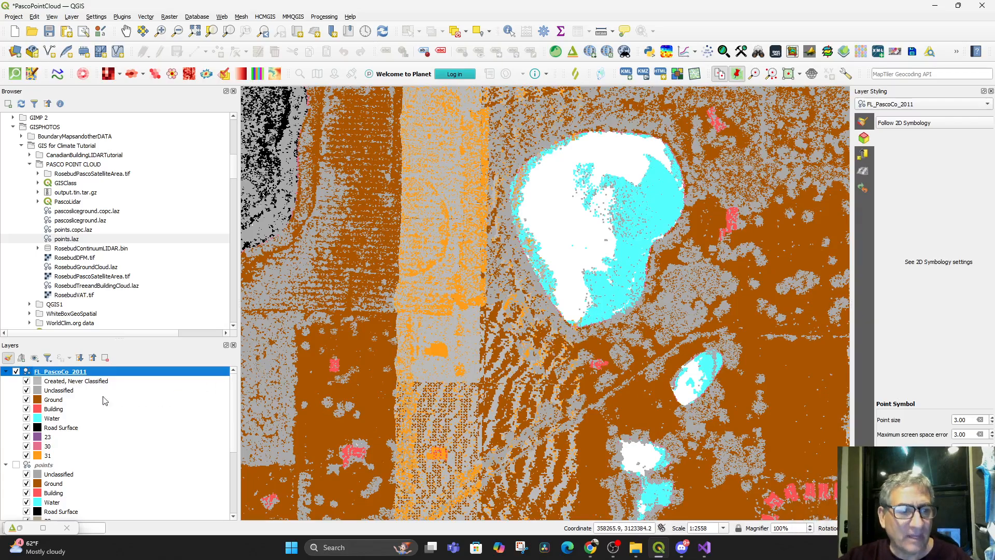
Move the FL_PascoCo_2011 layer below both points layers, just above Google Hybrid
scroll(580, 391, "down", 3)
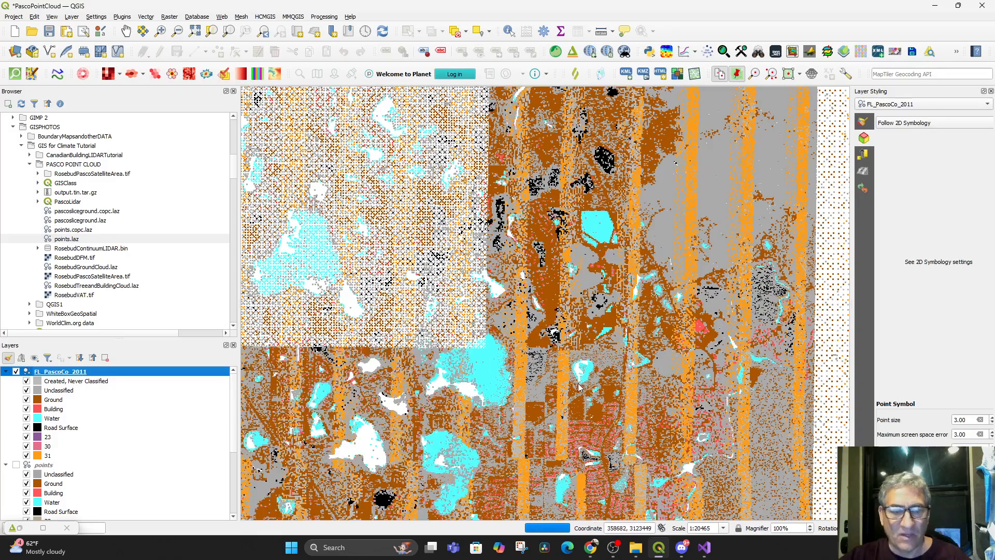
scroll(579, 385, "down", 1)
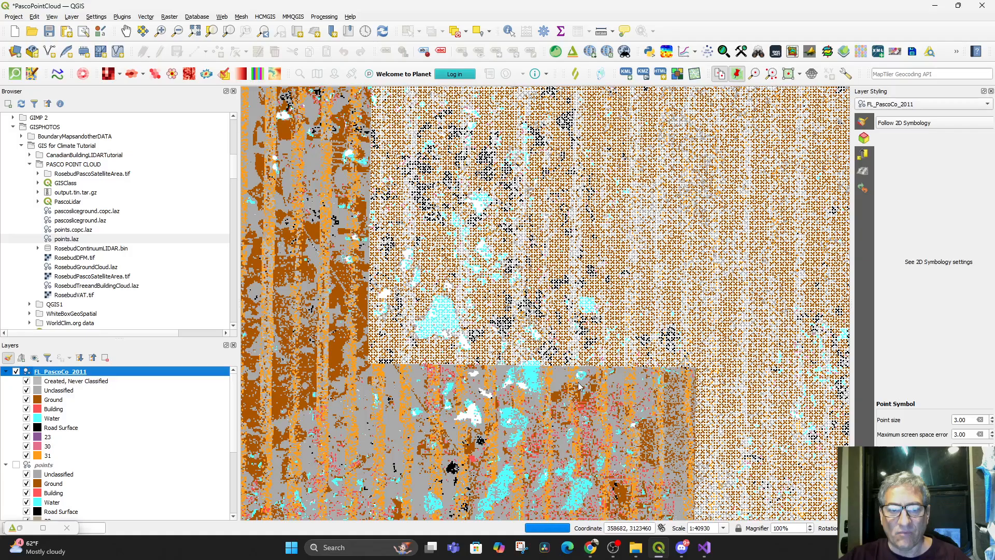
scroll(573, 371, "up", 1)
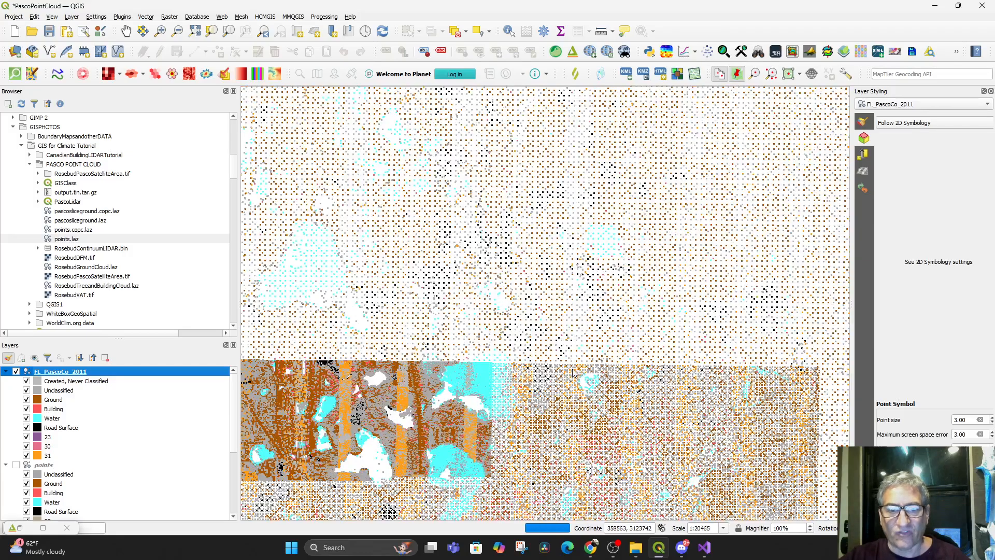
scroll(559, 341, "up", 1)
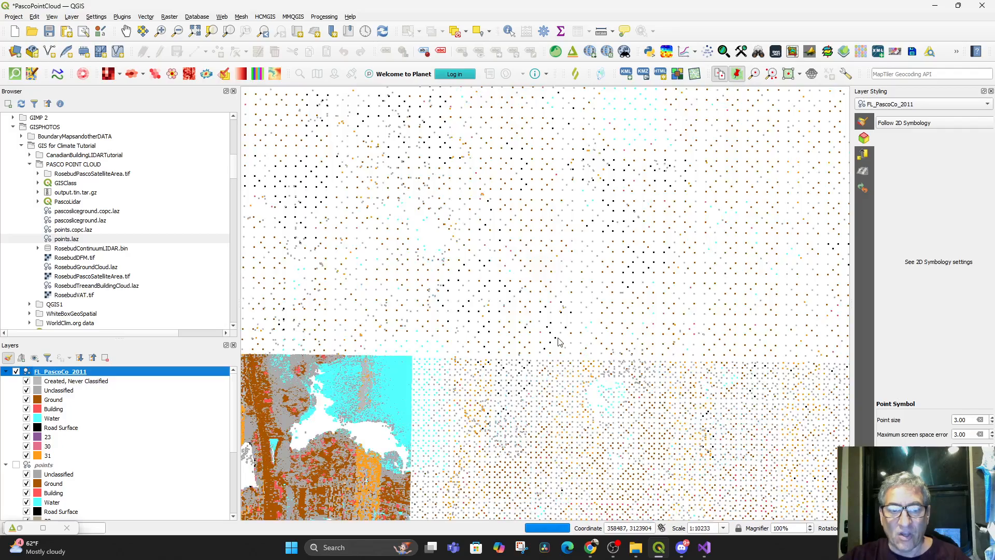
scroll(85, 410, "down", 2)
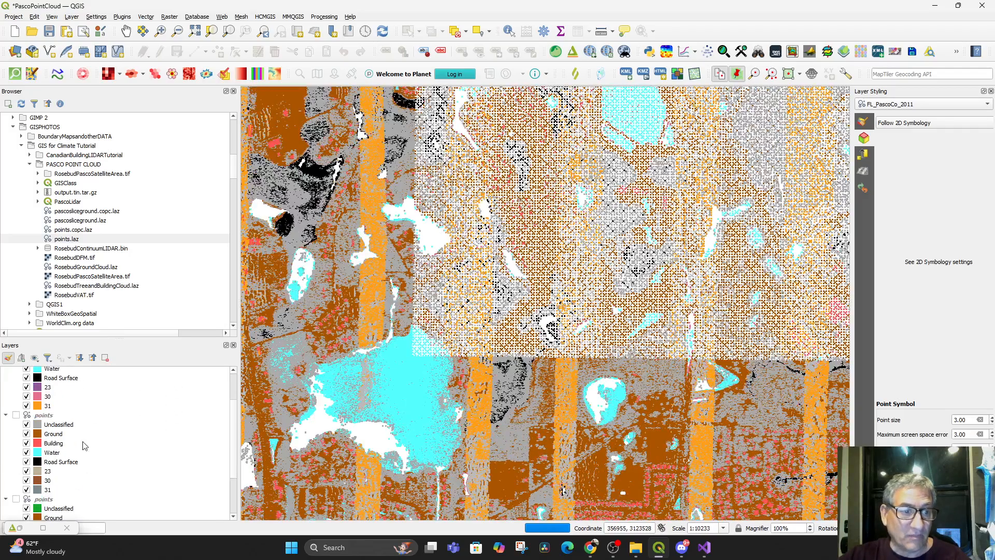
scroll(67, 415, "up", 2)
left_click_drag(46, 372, 16, 515)
scroll(106, 459, "up", 3)
Show the second points layer over FL_PascoCo_2011, compare their coverage on the map, and hide the points layer again
left_click(16, 455)
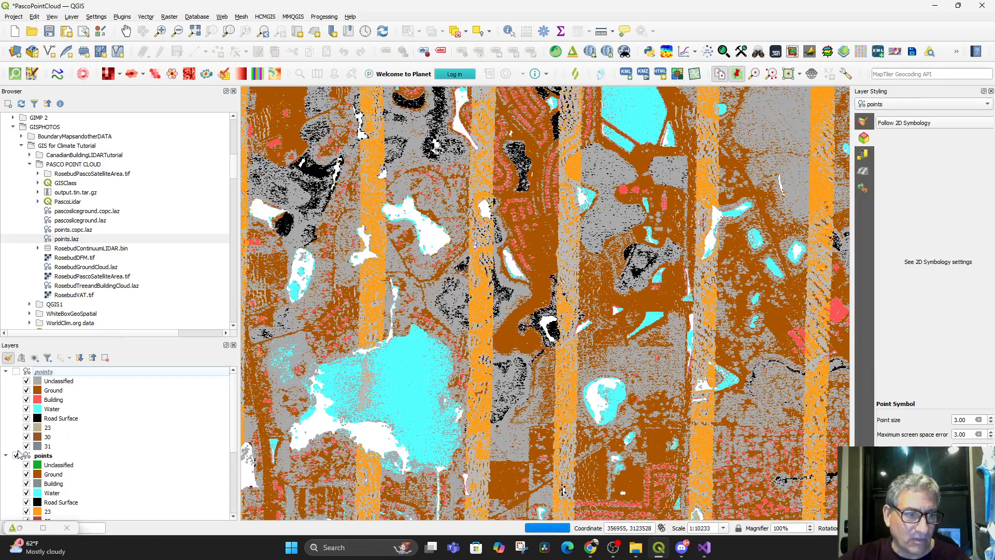
scroll(505, 378, "down", 2)
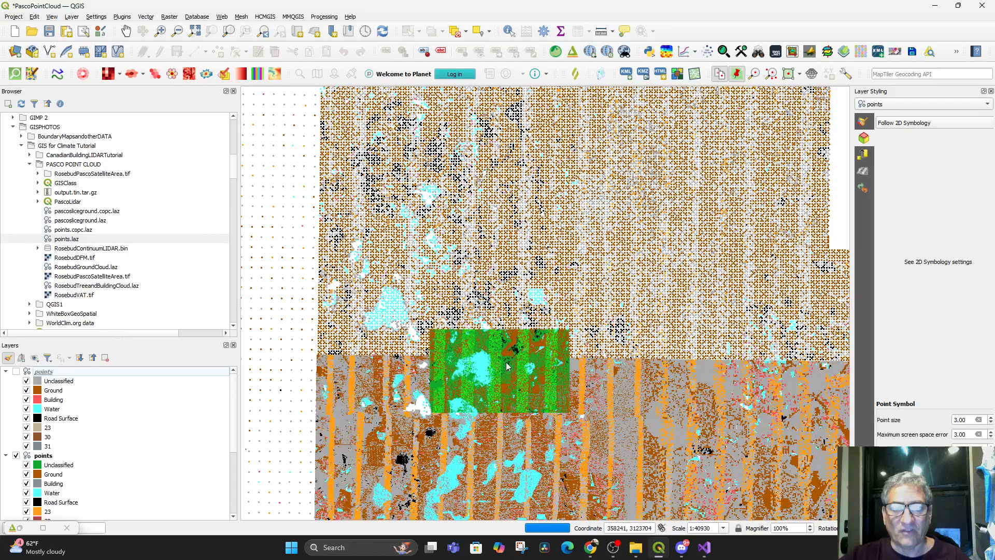
left_click_drag(546, 424, 606, 422)
scroll(606, 423, "up", 1)
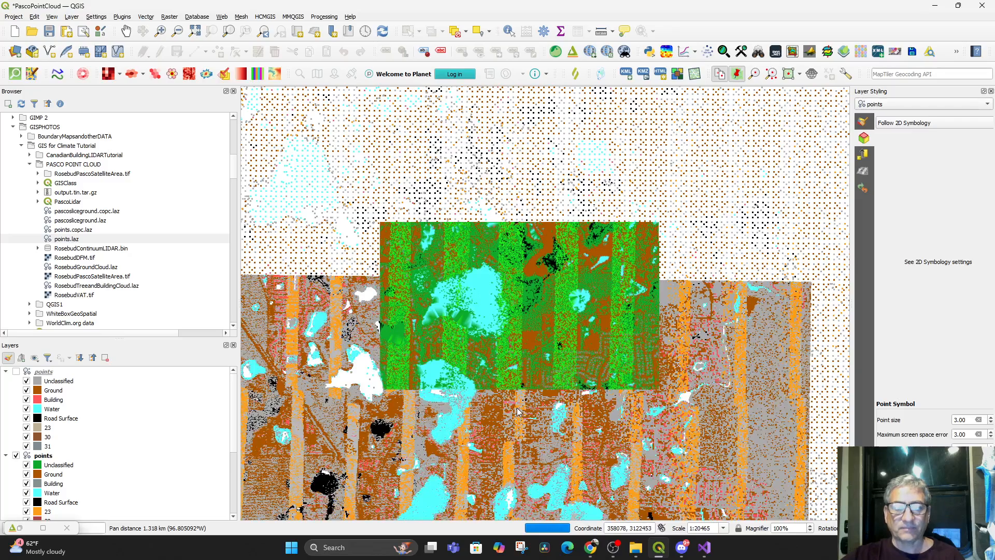
left_click_drag(592, 446, 599, 496)
scroll(599, 496, "up", 1)
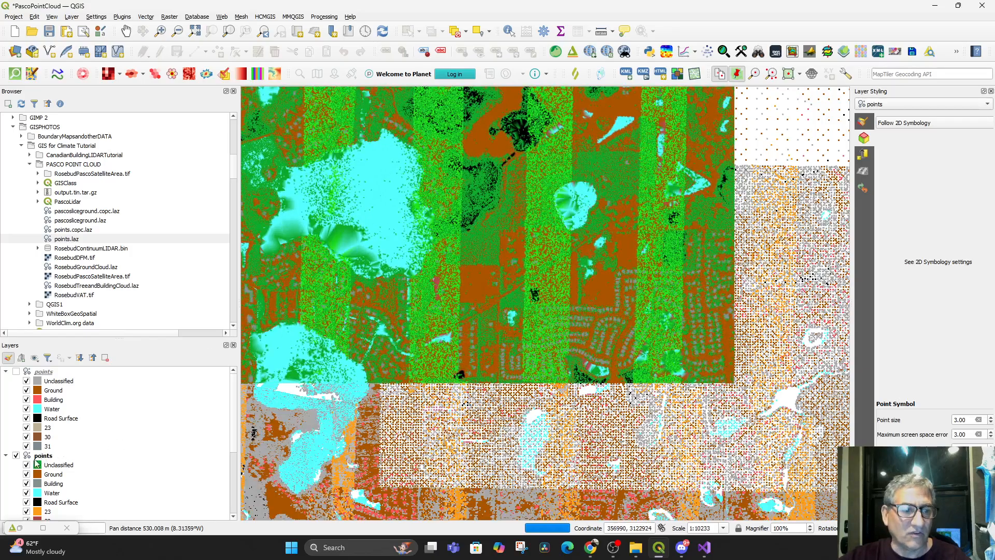
left_click(16, 455)
Change the Unclassified class color of FL_PascoCo_2011 to green #11aa59 in the layer symbology and apply it
scroll(114, 477, "down", 1)
scroll(115, 477, "down", 4)
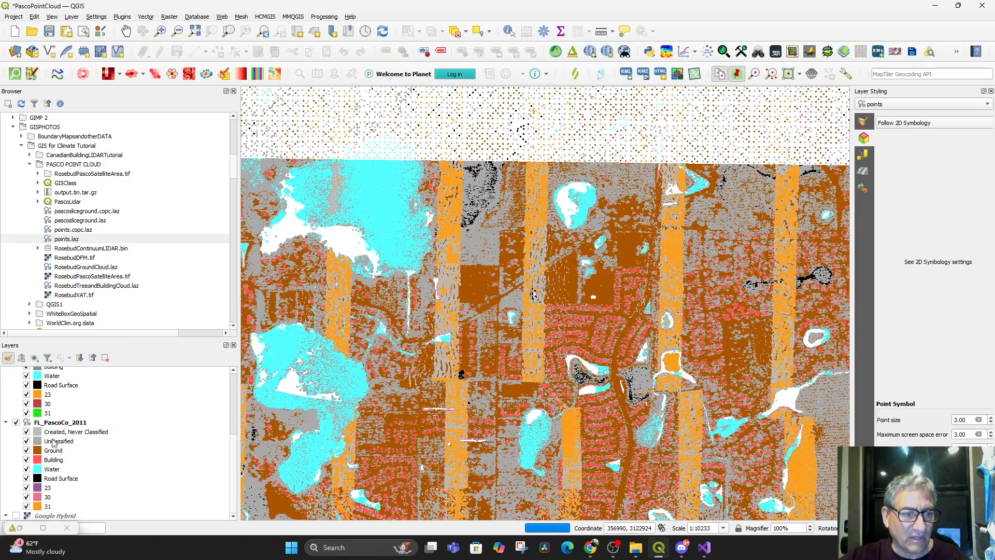
left_click(55, 441)
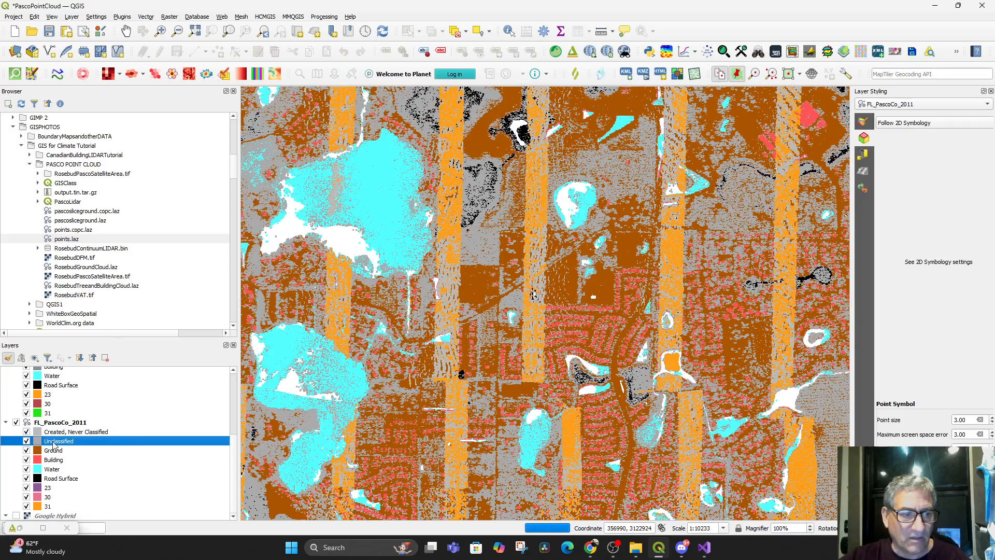
double_click(54, 444)
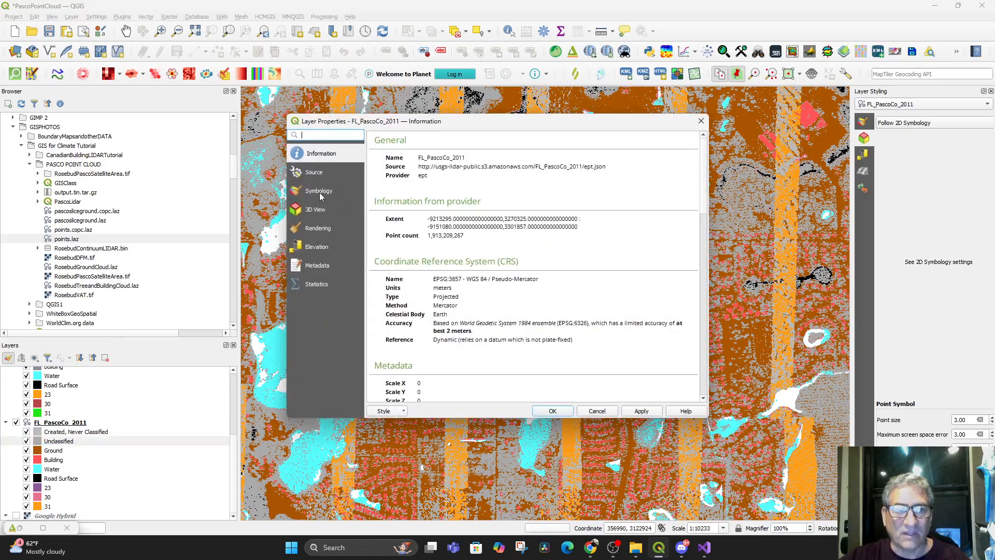
left_click(319, 192)
double_click(383, 185)
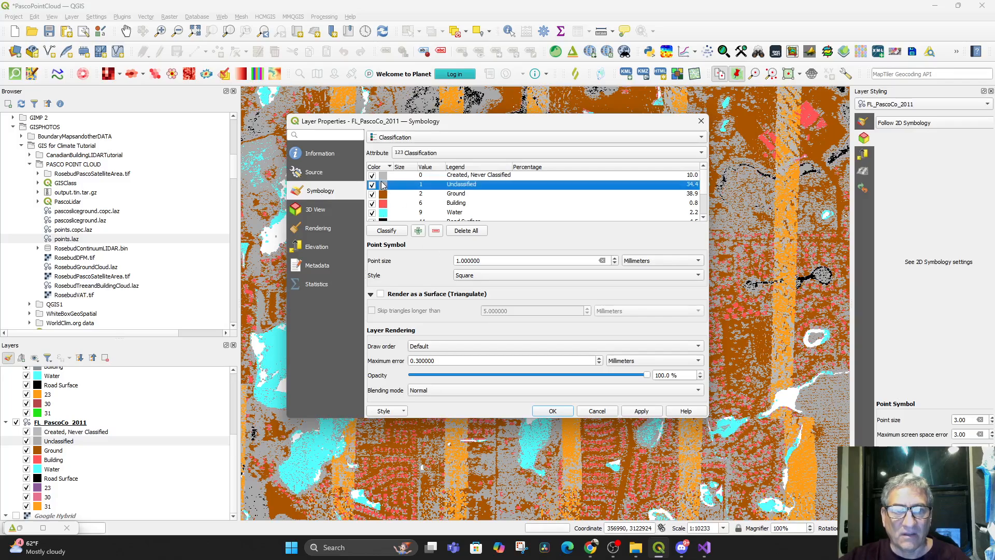
left_click_drag(452, 256, 445, 264)
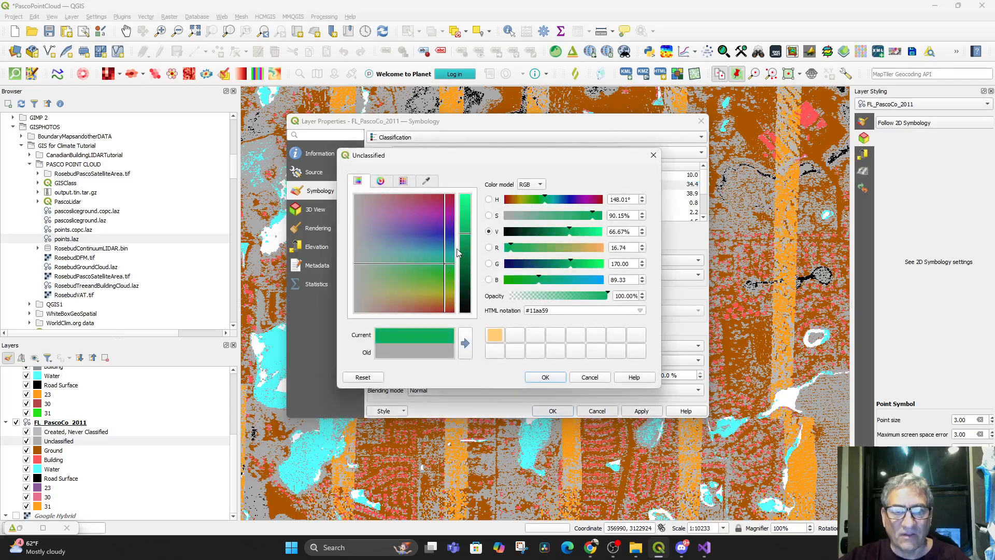
left_click(545, 377)
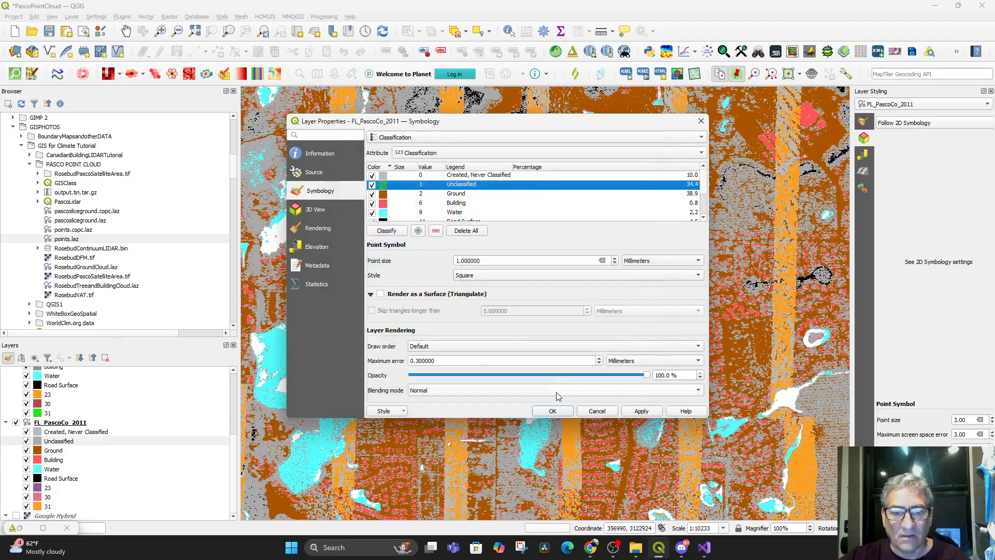
left_click(554, 411)
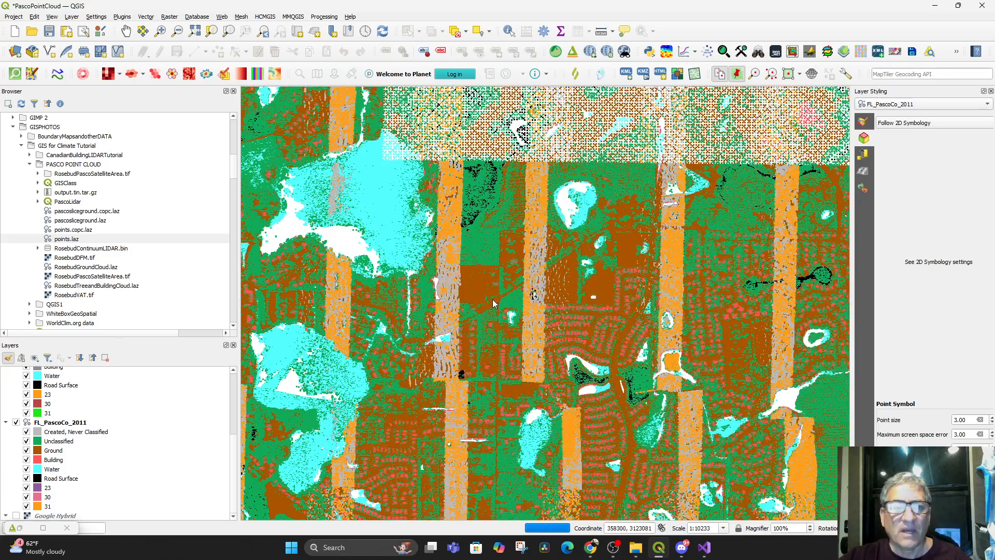
Open the existing 3D Map 1 view and float it as a separate window over the map
left_click(52, 17)
mouse_move(87, 39)
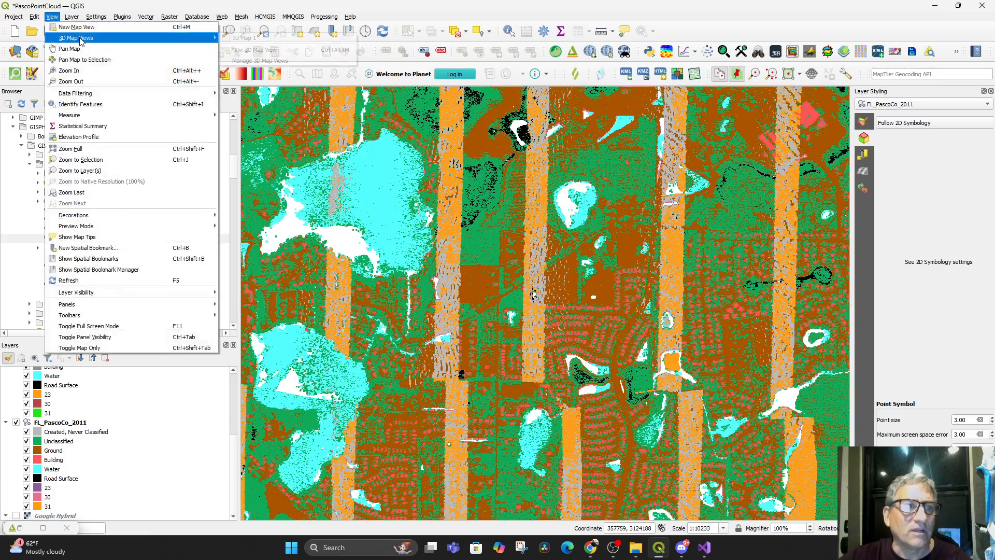
left_click(253, 40)
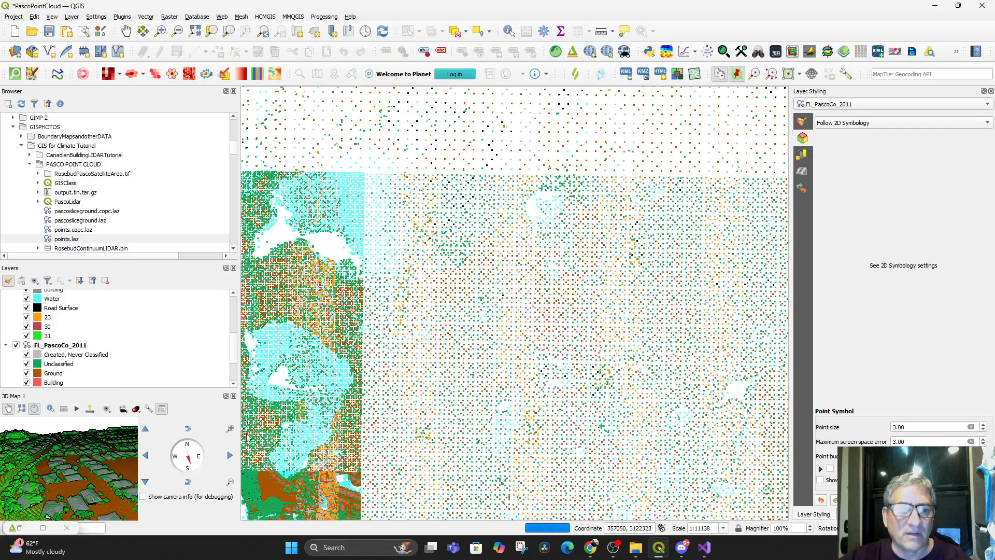
left_click_drag(164, 394, 430, 270)
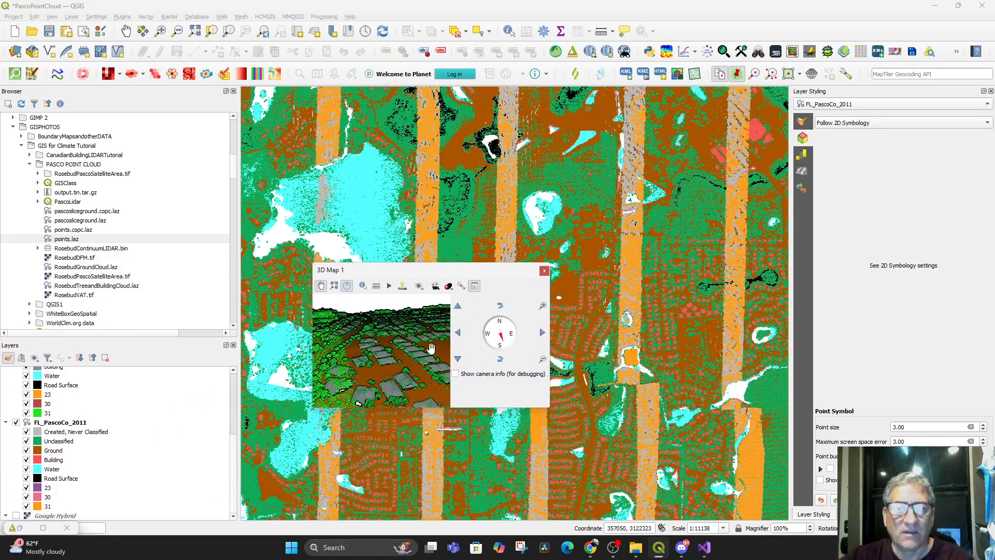
Switch the FL_PascoCo_2011 layer off and on again to reload it in the 3D view
scroll(425, 360, "down", 2)
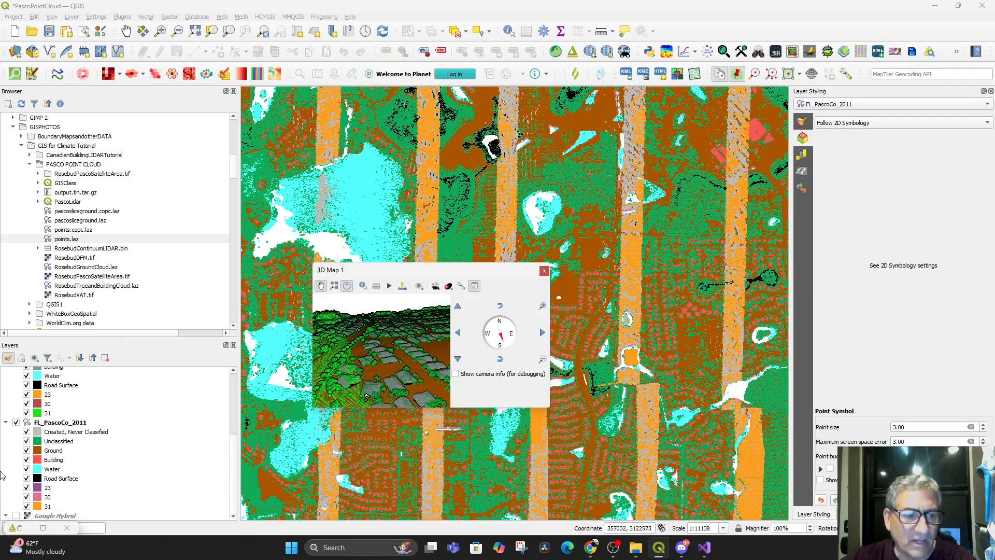
left_click(17, 425)
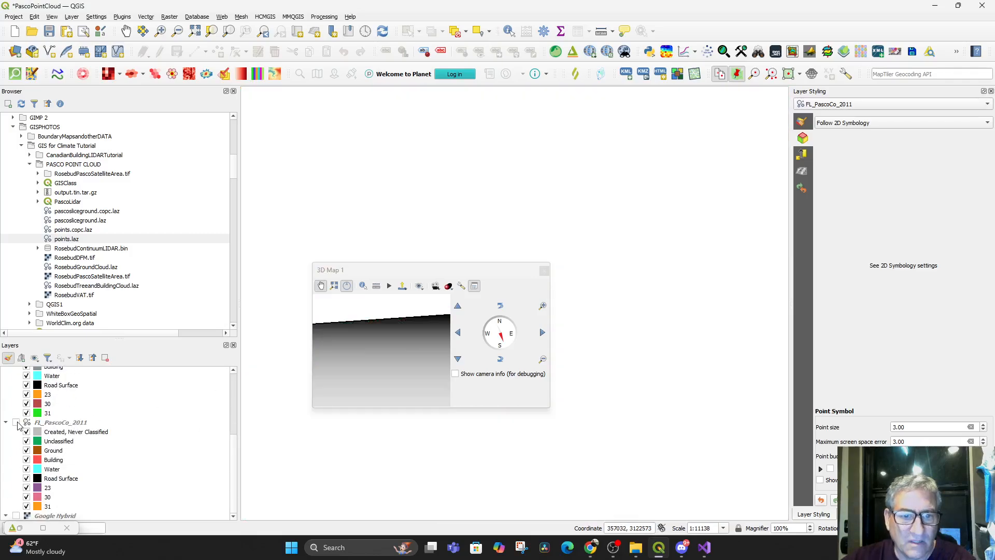
left_click(16, 422)
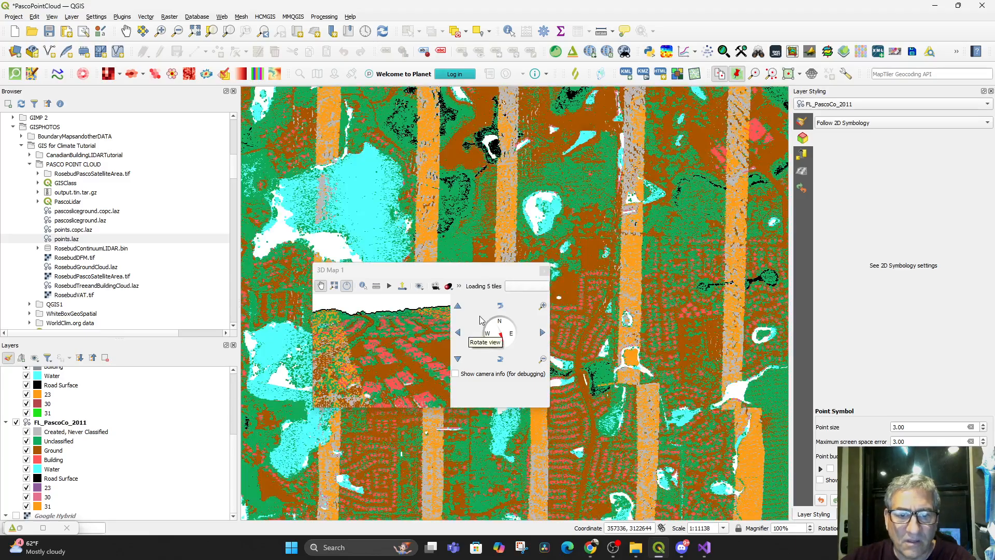
Reposition and enlarge the 3D Map 1 window to view the streamed point cloud at a larger size
left_click_drag(416, 279, 439, 266)
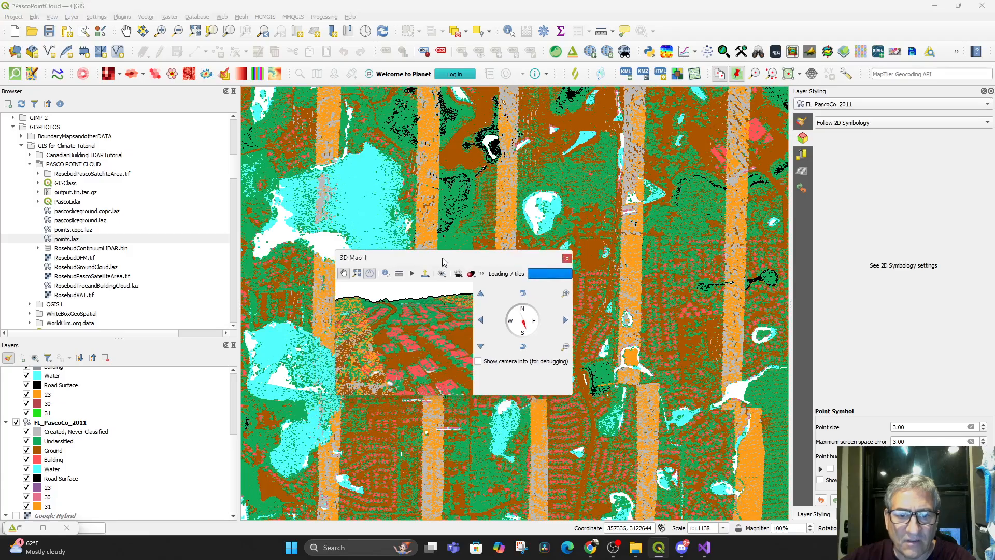
left_click_drag(570, 395, 857, 519)
scroll(413, 206, "down", 2)
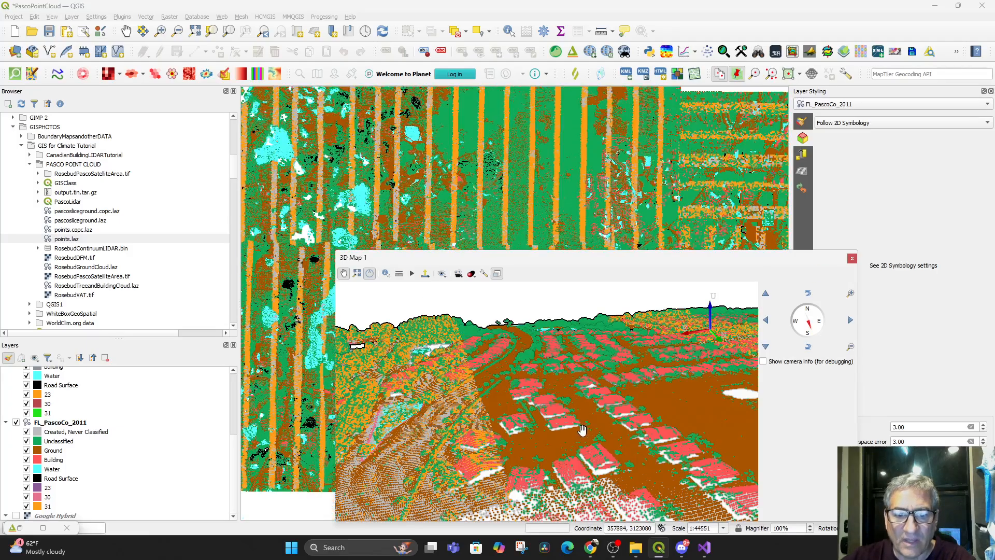
Examine the streamed FL_PascoCo_2011 points in the 3D and 2D maps, and review the 3D view's effects configuration
left_click_drag(544, 399, 604, 469)
scroll(412, 210, "down", 1)
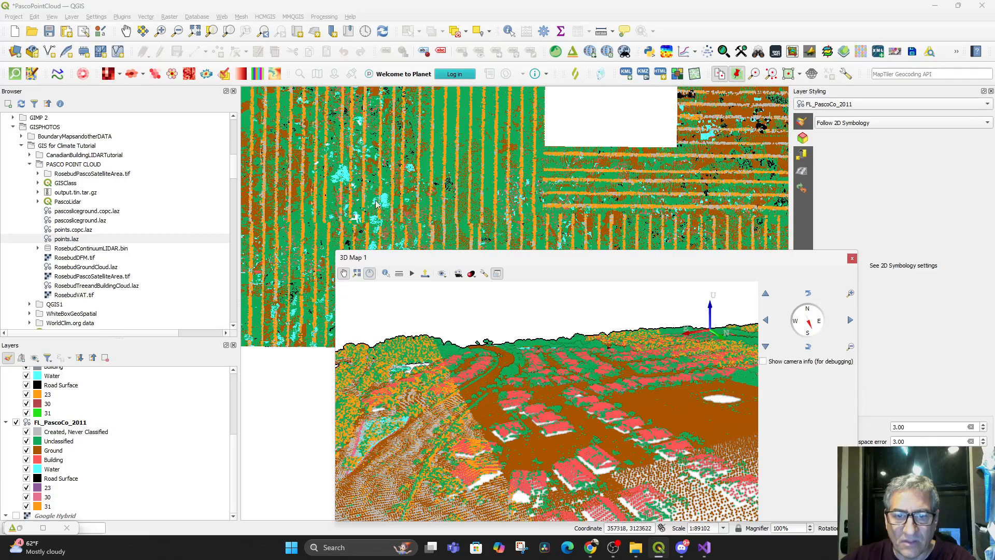
scroll(290, 328, "up", 3)
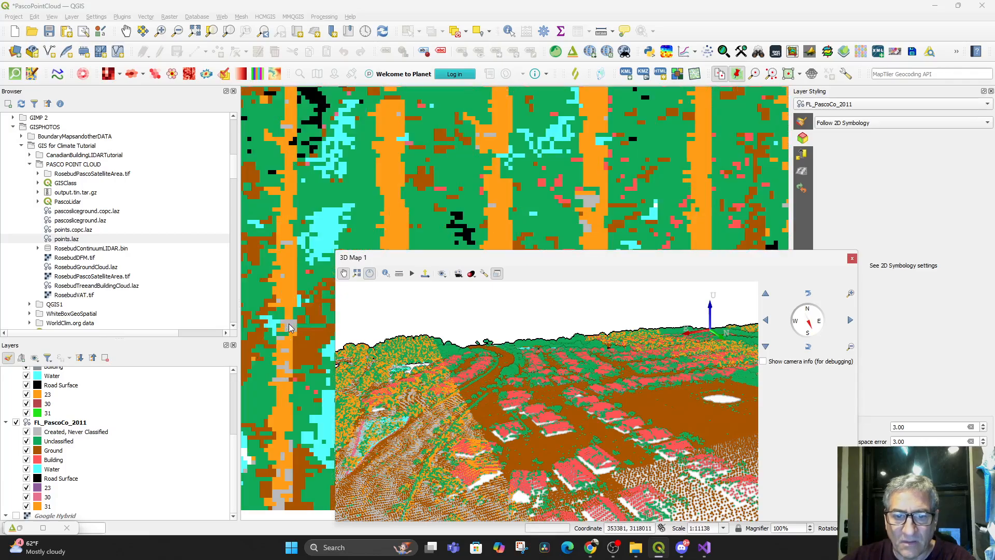
left_click_drag(615, 261, 629, 142)
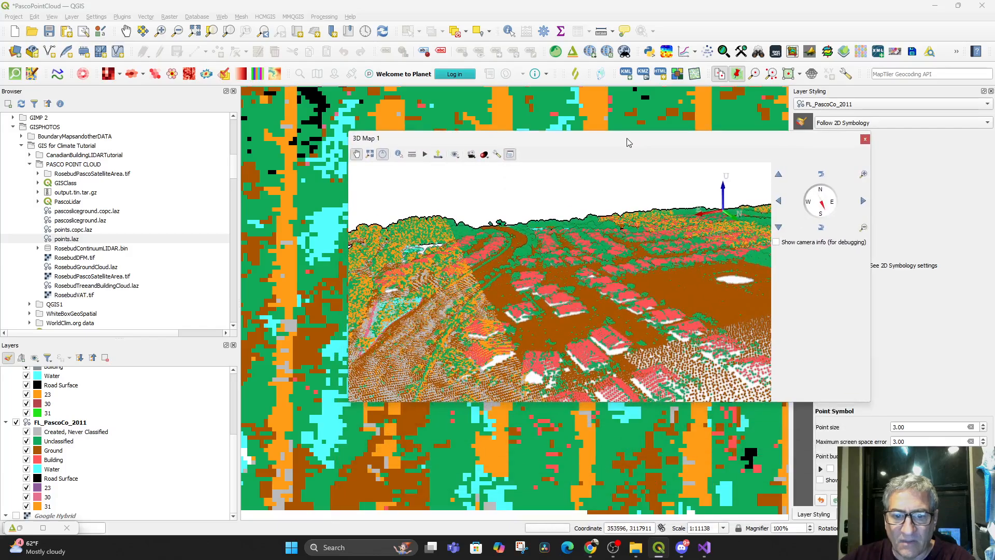
left_click(473, 156)
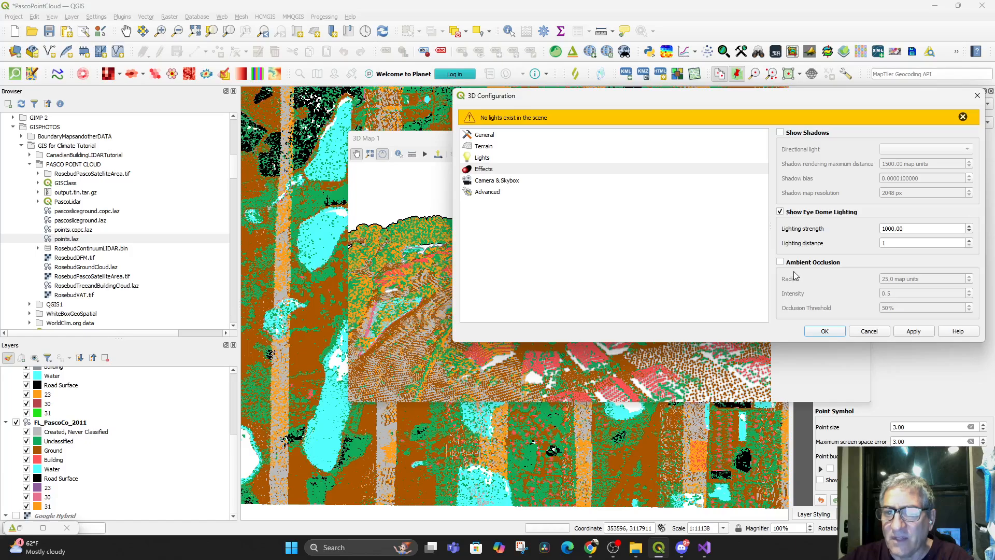
left_click(866, 331)
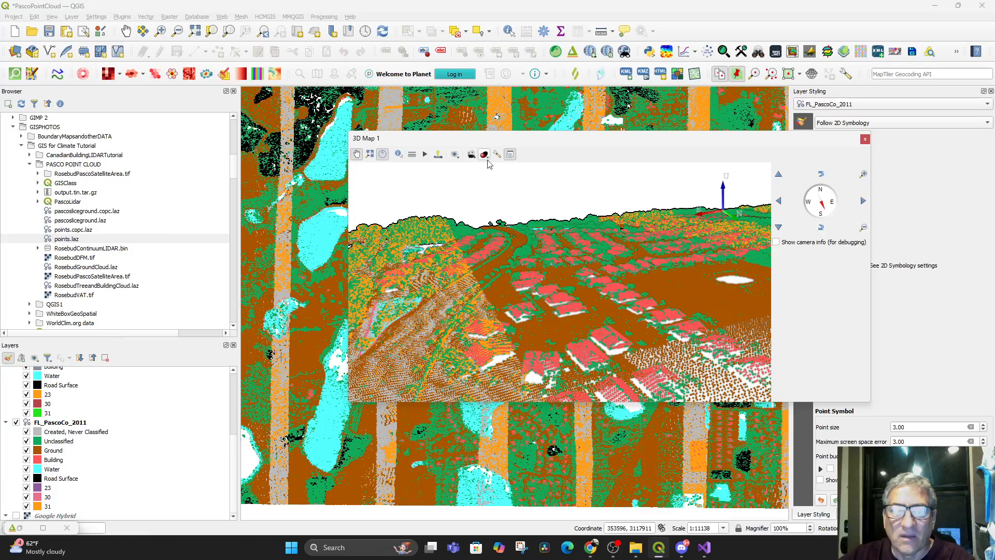
Close the 3D Map 1 window and remove that view from the project's 3D map views
left_click(866, 140)
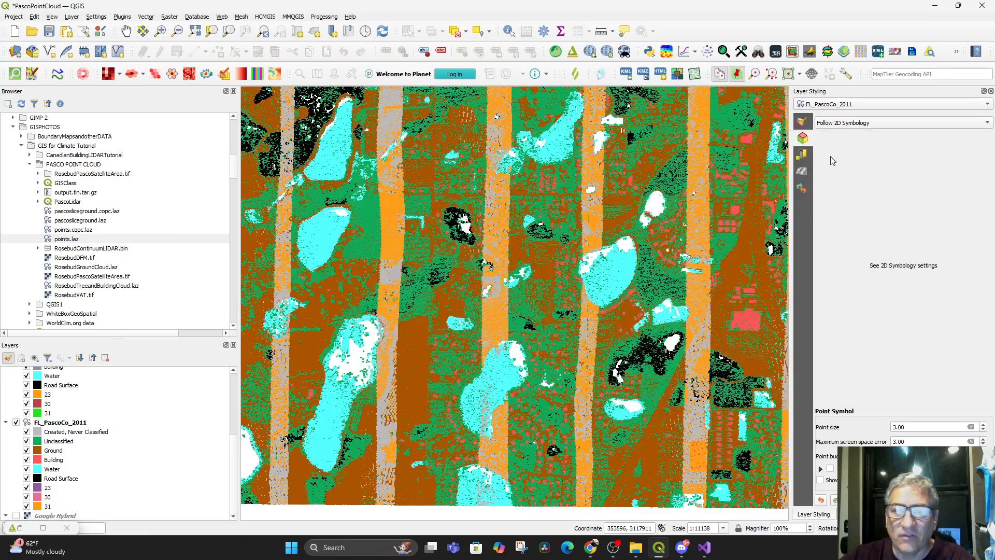
left_click(53, 17)
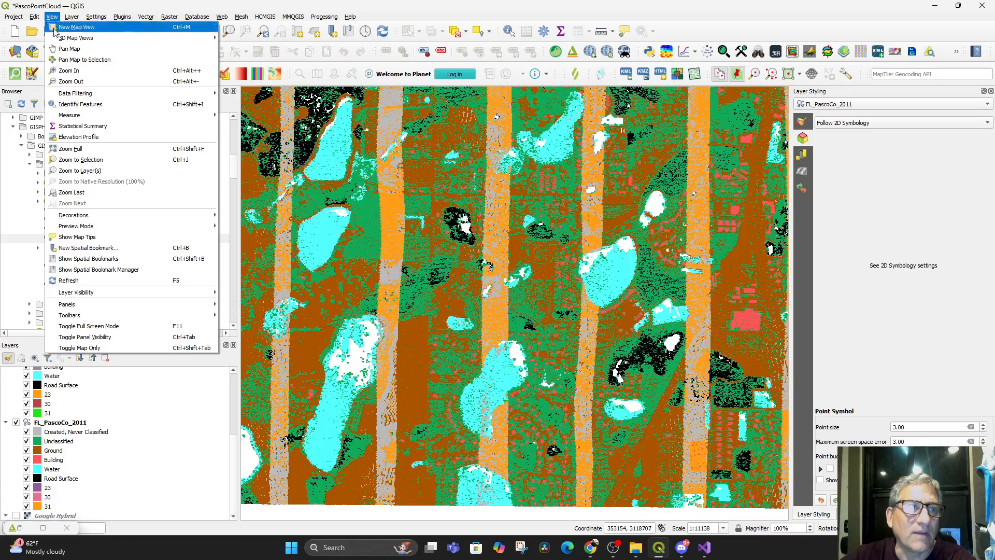
mouse_move(126, 40)
left_click(238, 61)
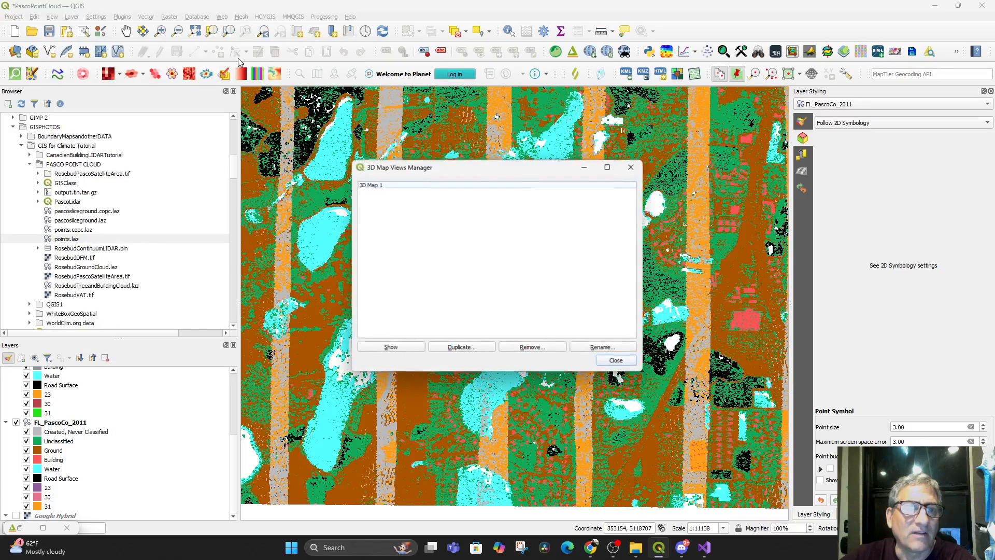
left_click(372, 185)
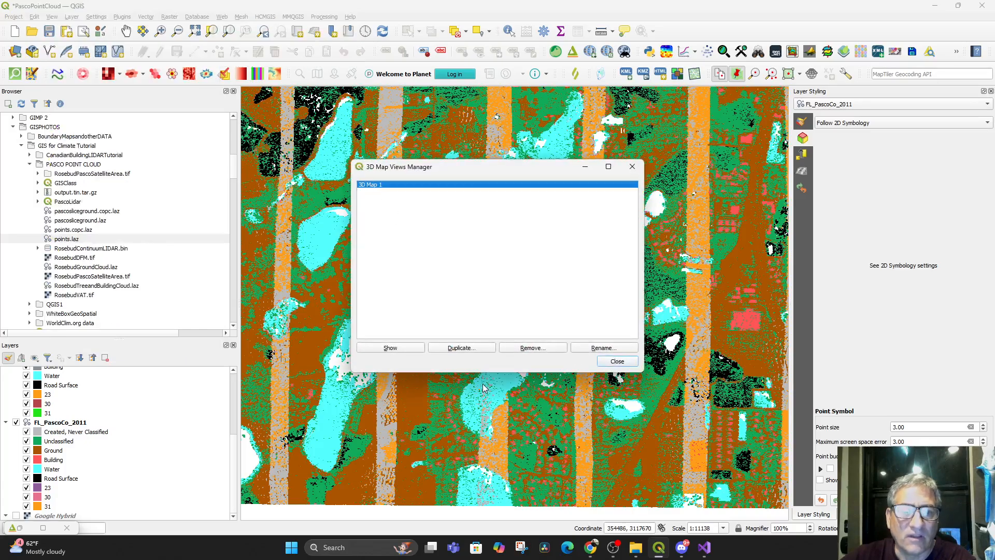
left_click(520, 348)
left_click(505, 284)
left_click(600, 361)
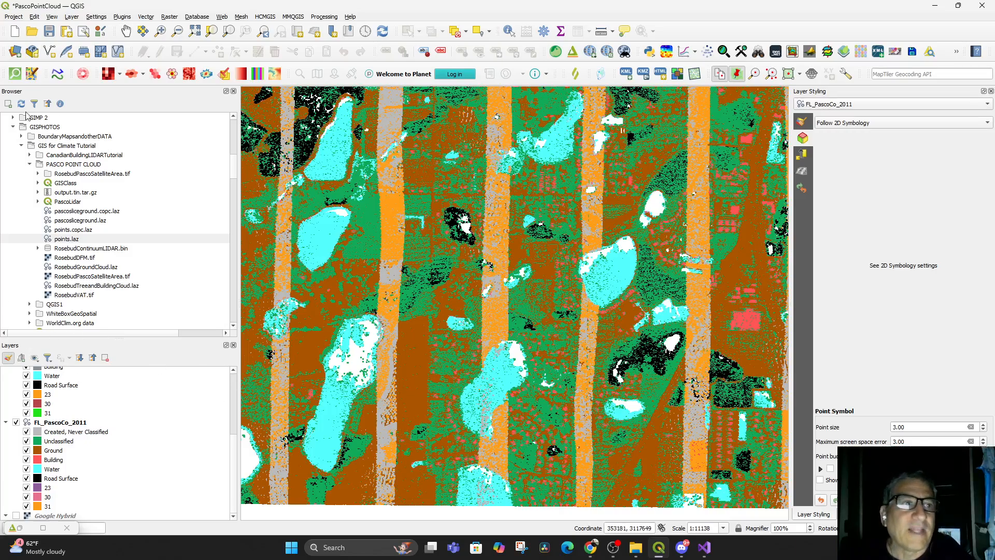
Create a new 3D map view of the current map area and widen its window
left_click(53, 17)
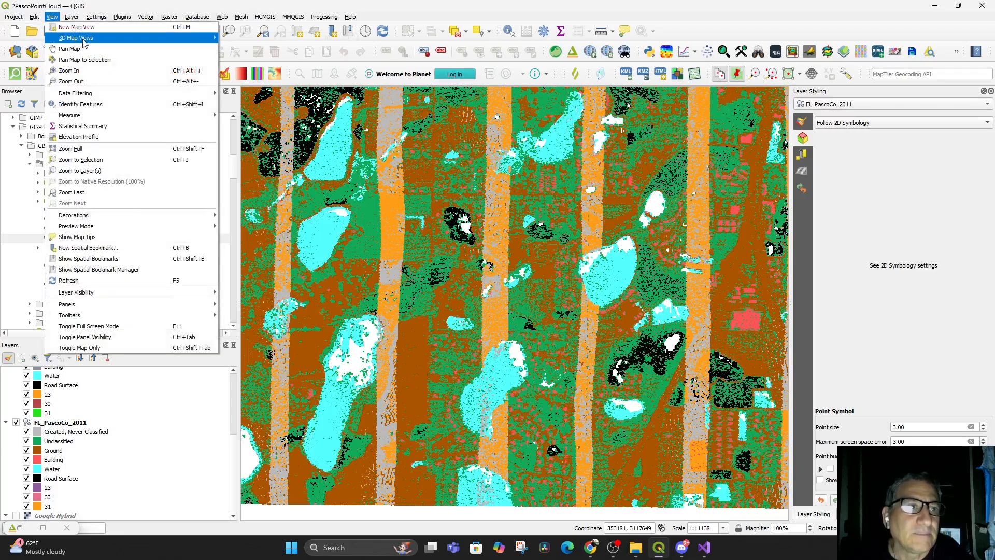
mouse_move(140, 38)
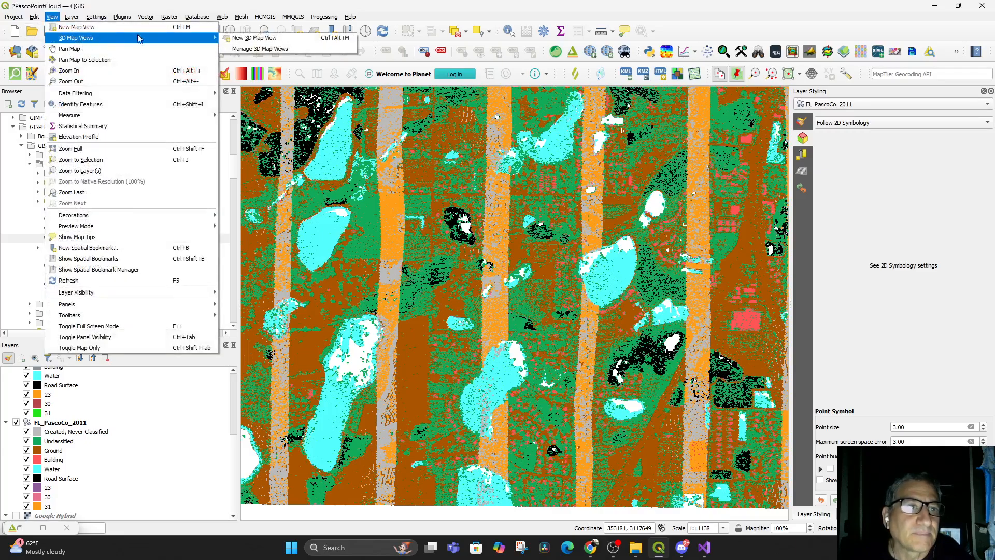
left_click(257, 37)
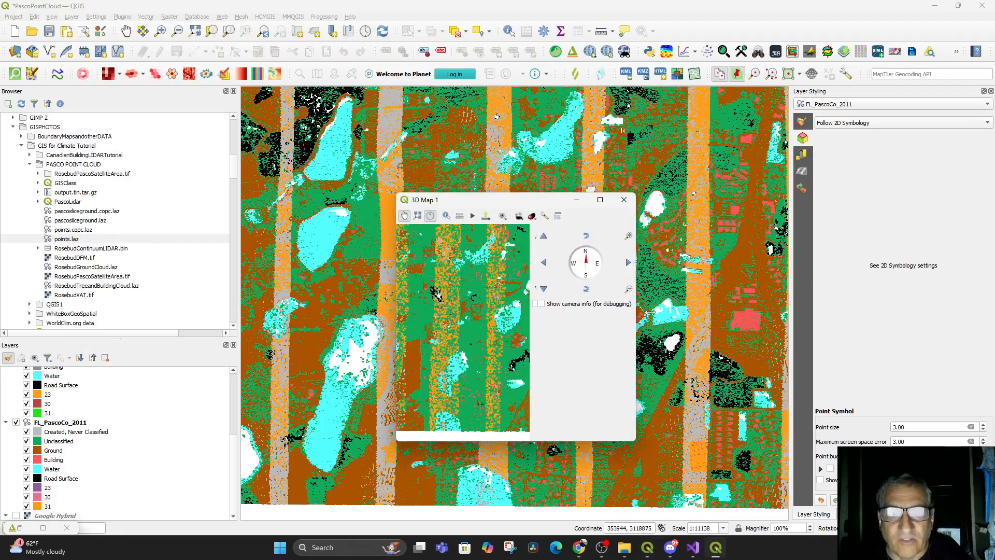
left_click_drag(630, 310, 797, 310)
Enable eye dome lighting in the effects of the new 3D view's configuration
left_click_drag(553, 370, 556, 483)
scroll(584, 422, "up", 5)
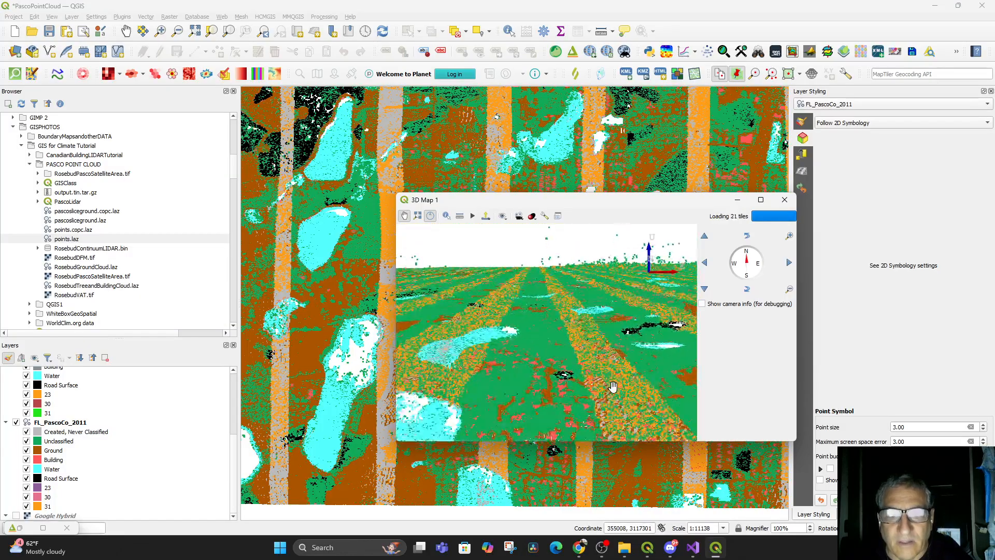
scroll(665, 337, "up", 3)
mouse_move(613, 359)
left_mouse_down()
mouse_move(611, 340)
mouse_move(608, 374)
left_mouse_up()
scroll(617, 340, "up", 5)
left_click_drag(617, 339, 607, 367)
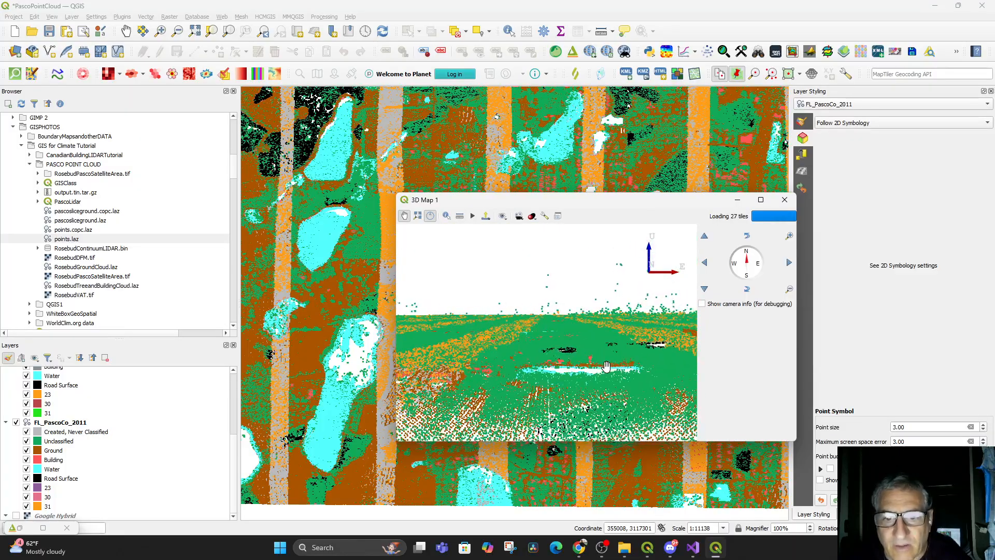
left_click(545, 216)
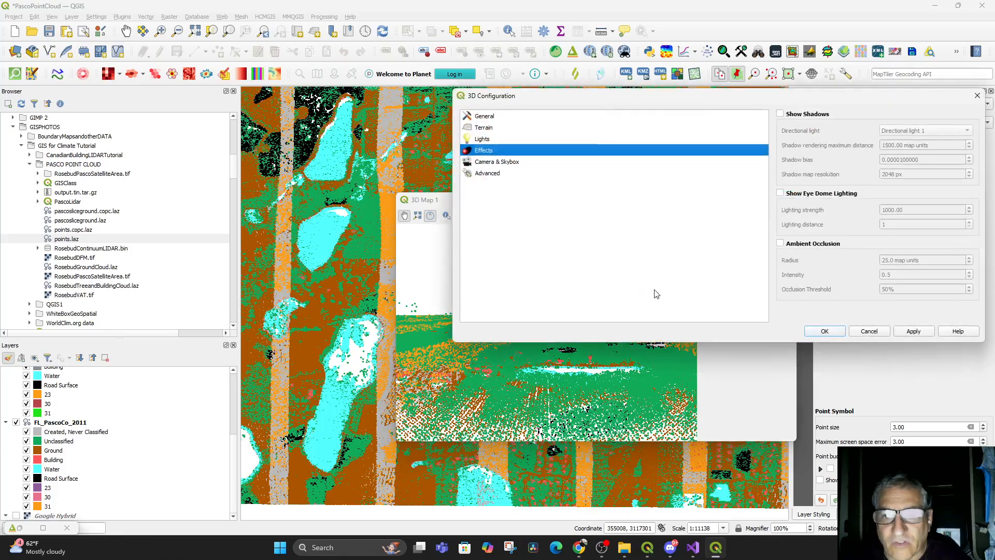
left_click(780, 194)
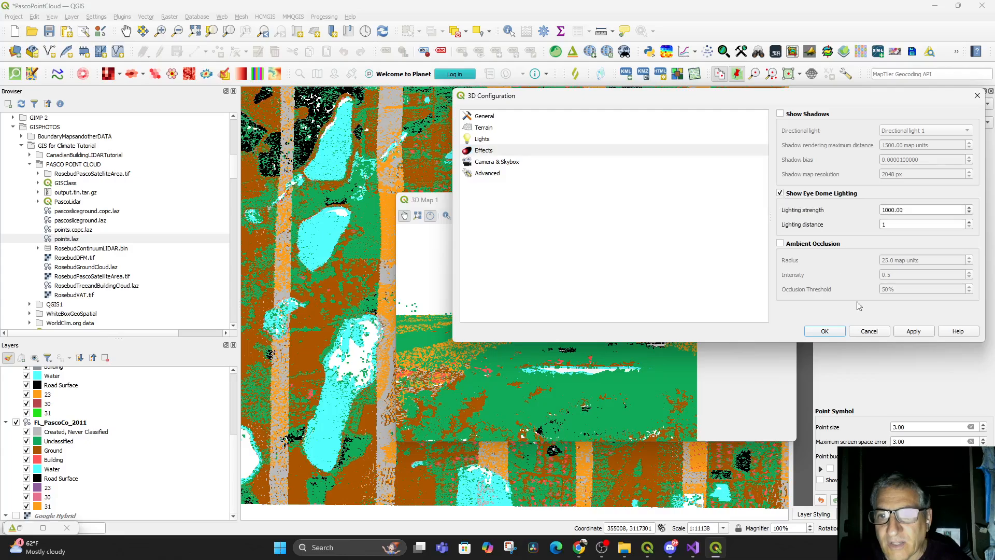
left_click(826, 331)
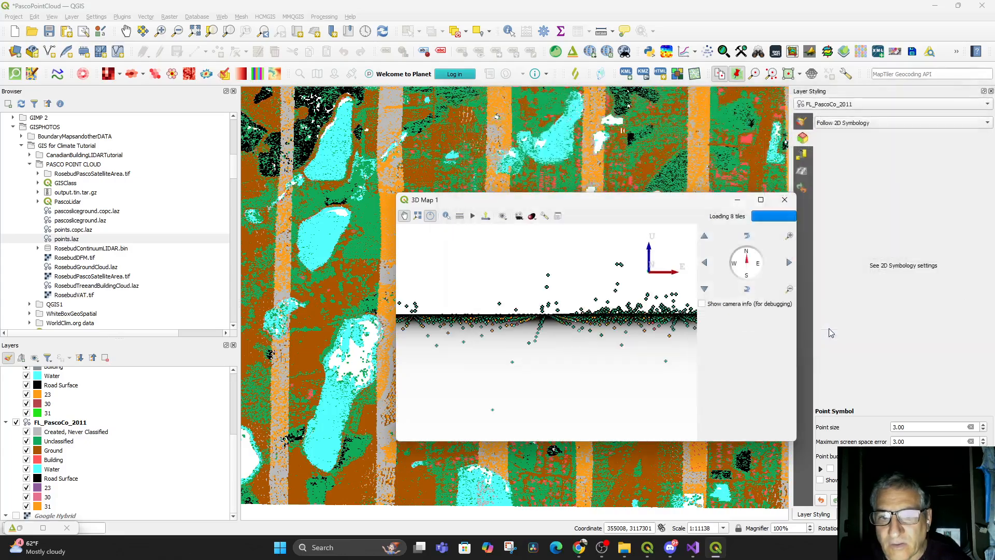
Enable Render as a Surface (Triangulate) for FL_PascoCo_2011 in its 3D styling and return to the 3D view
left_click_drag(621, 332, 590, 355)
scroll(596, 356, "up", 8)
scroll(597, 356, "up", 3)
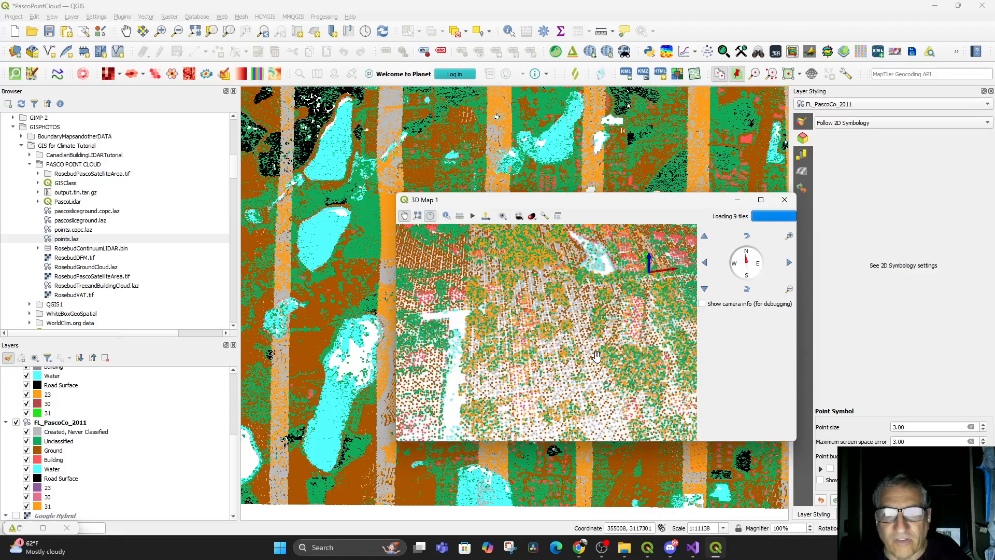
left_click_drag(579, 344, 612, 389)
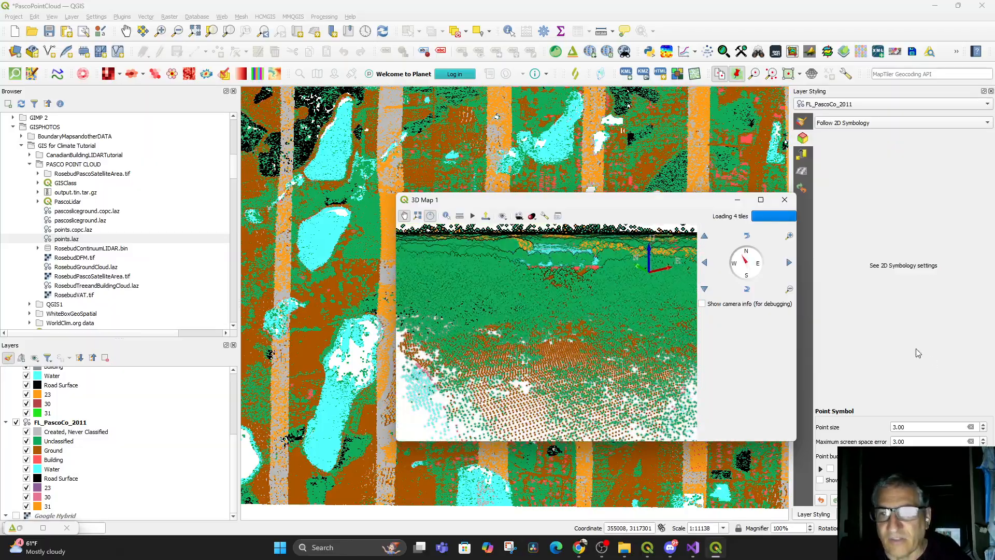
left_click(831, 470)
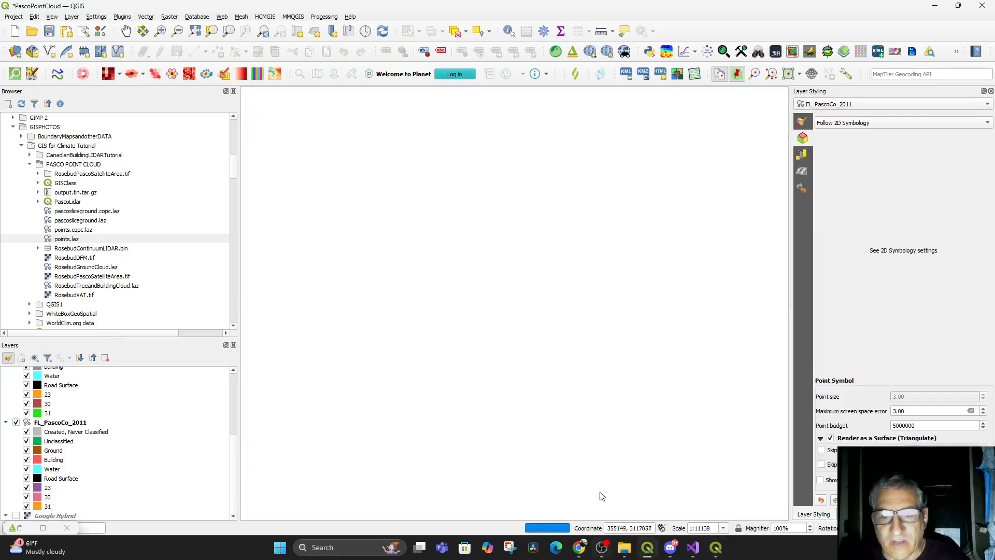
mouse_move(711, 549)
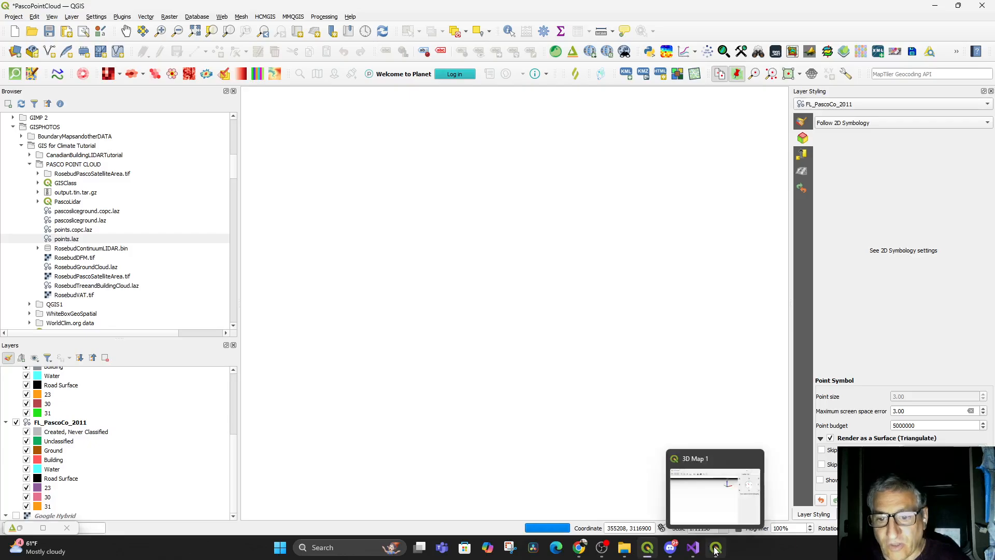
left_click(715, 549)
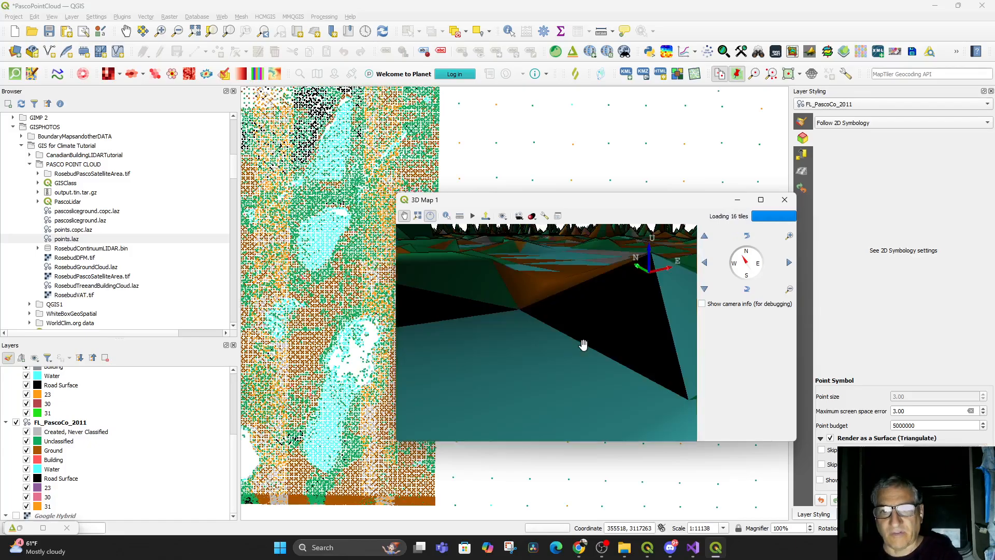
Enable the second Skip option under Render as a Surface (Triangulate) and inspect the resulting surface in the 3D view
left_click_drag(584, 344, 595, 374)
scroll(581, 302, "down", 5)
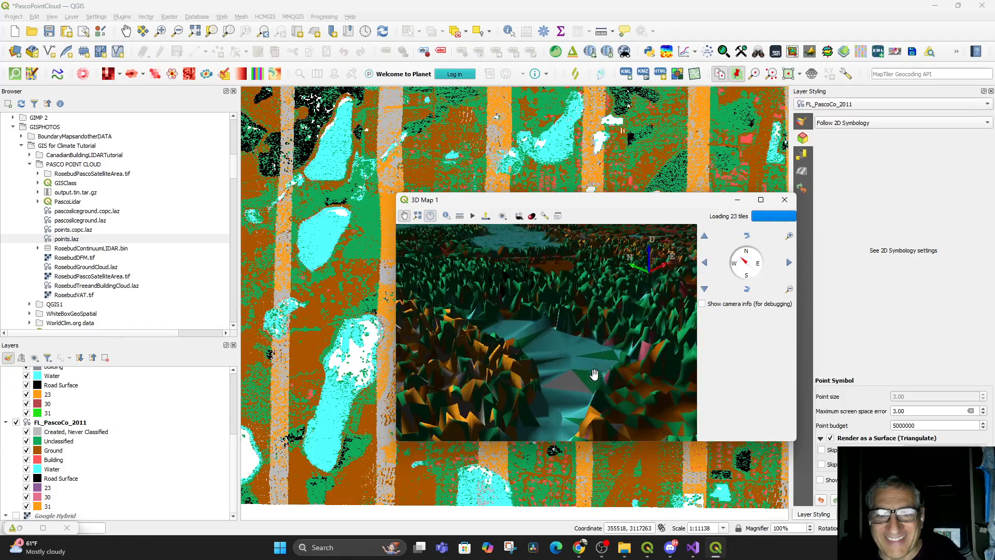
left_click_drag(572, 338, 590, 380)
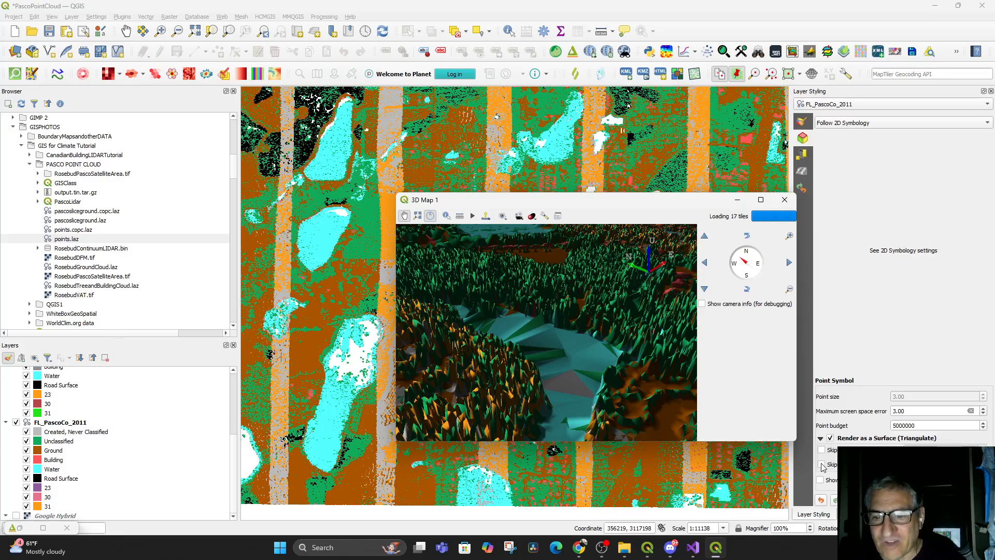
left_click(821, 465)
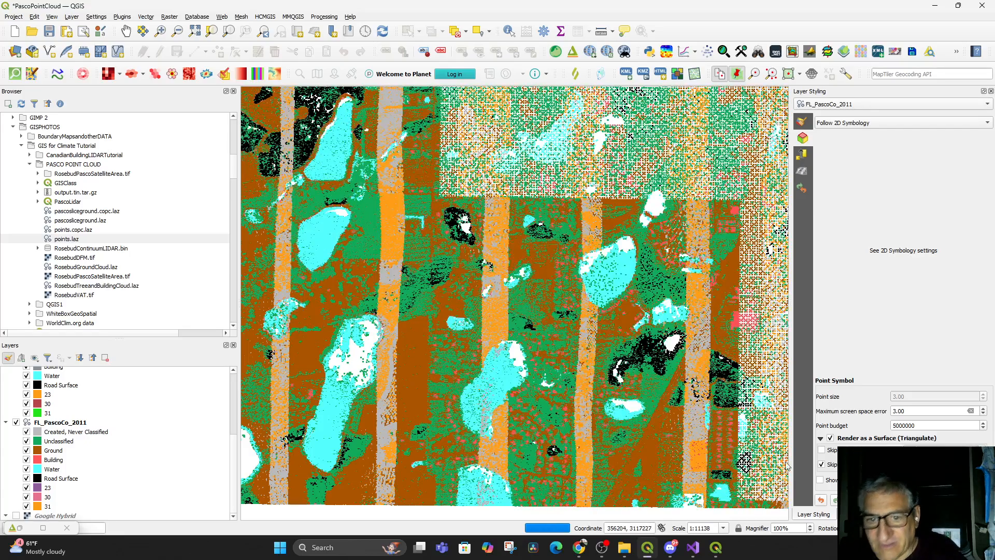
left_click(718, 547)
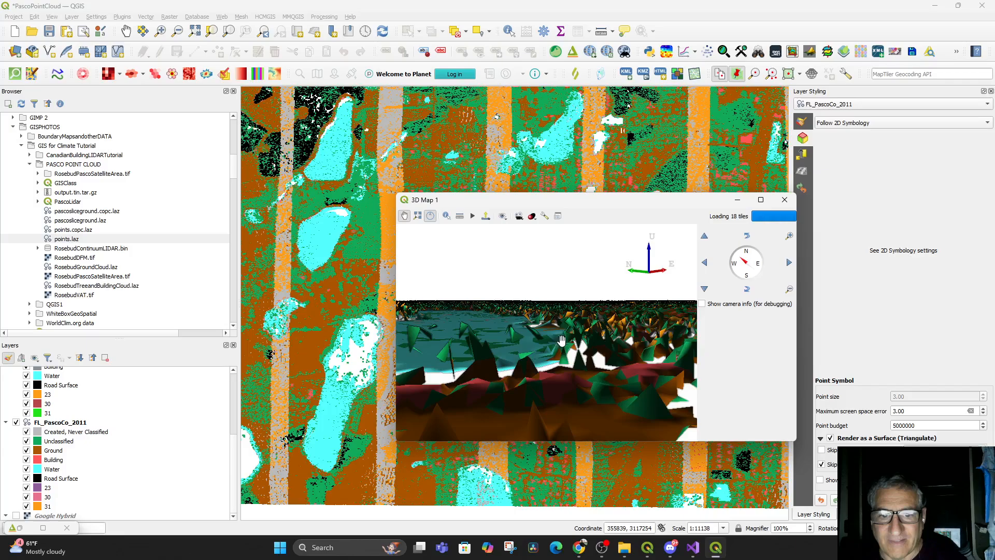
left_click_drag(570, 325, 634, 412)
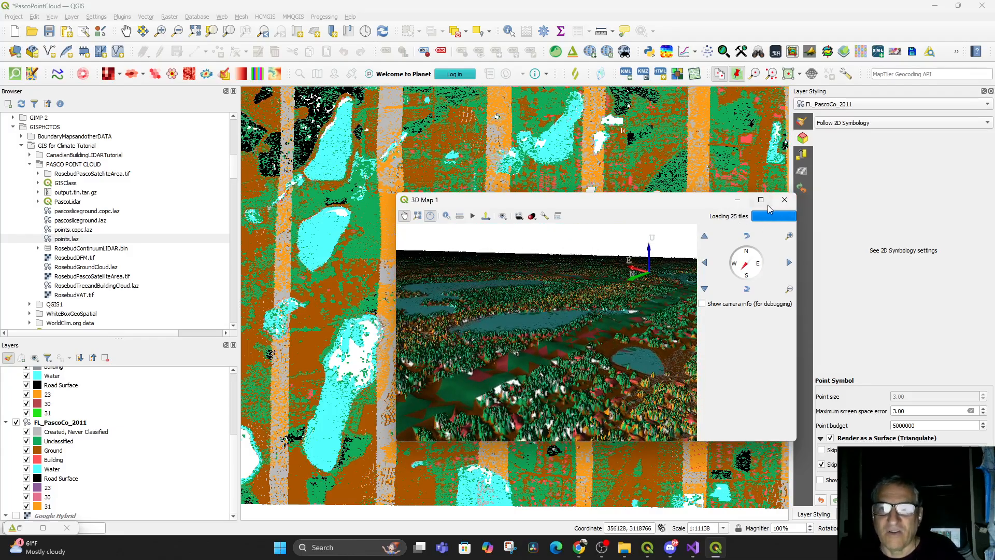
Close the 3D view and make the points layer visible above FL_PascoCo_2011
left_click(784, 201)
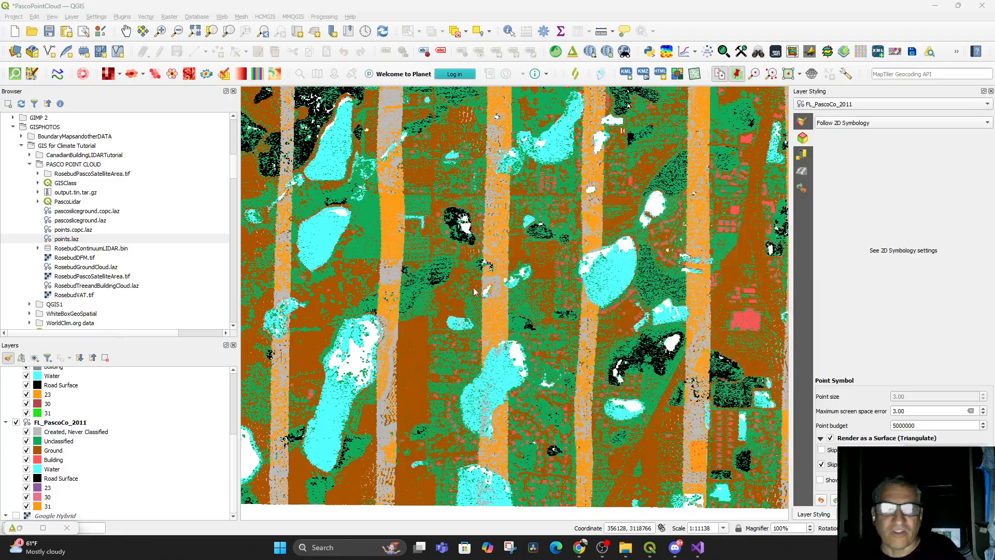
scroll(33, 403, "up", 2)
left_click(16, 389)
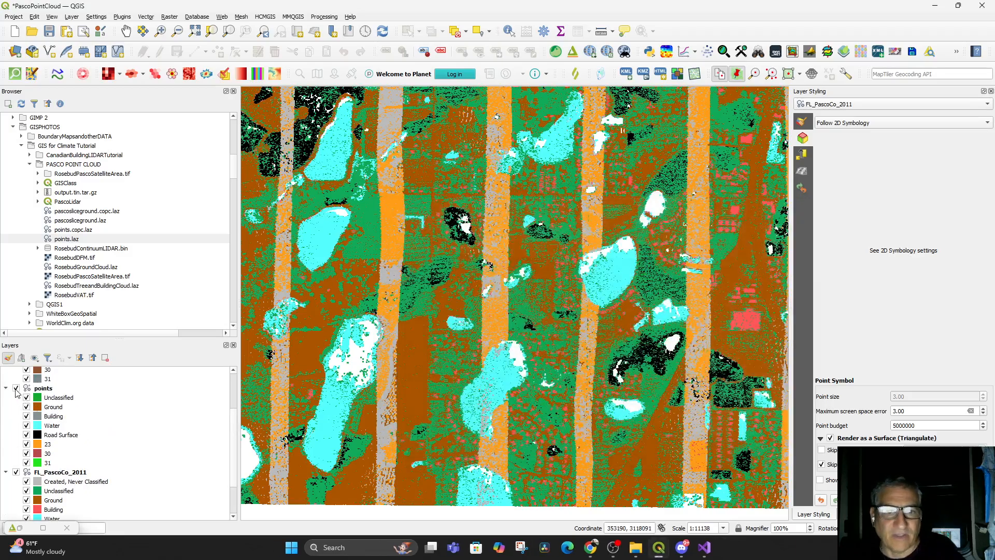
Focus the 2D map on the area covered by the points layer and reopen the 3D Map 1 view
scroll(303, 393, "down", 2)
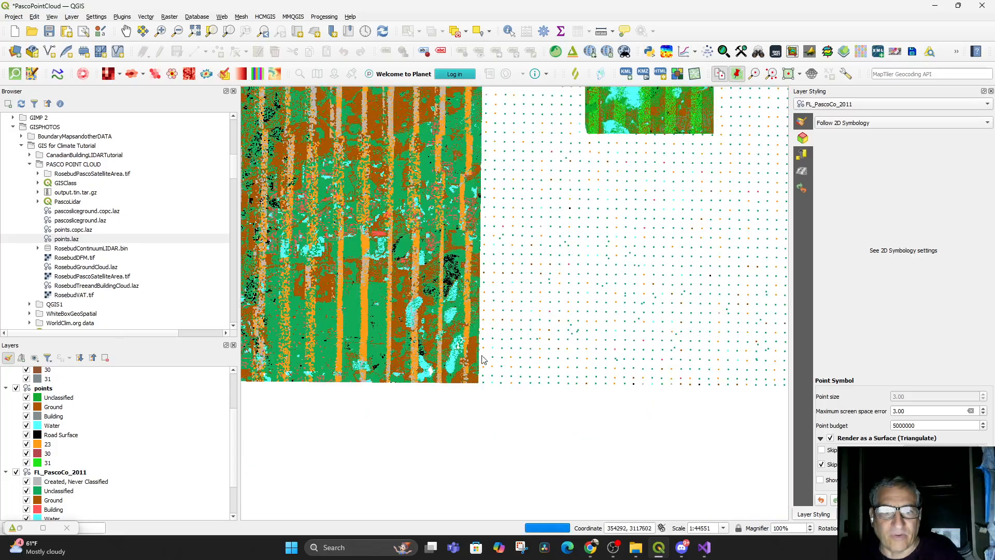
left_click_drag(630, 235, 554, 438)
scroll(555, 438, "up", 2)
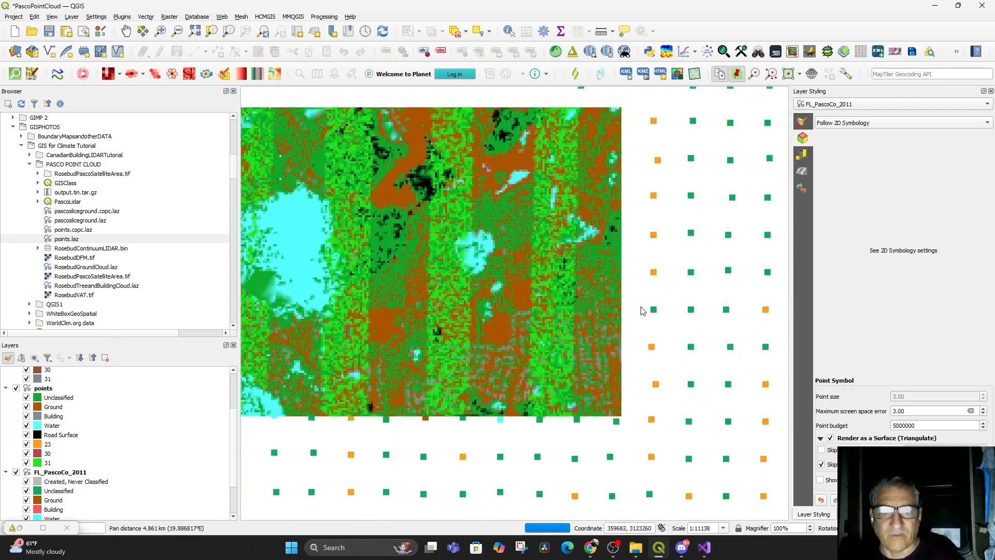
left_click_drag(562, 276, 692, 354)
scroll(652, 343, "up", 1)
left_click_drag(605, 332, 690, 343)
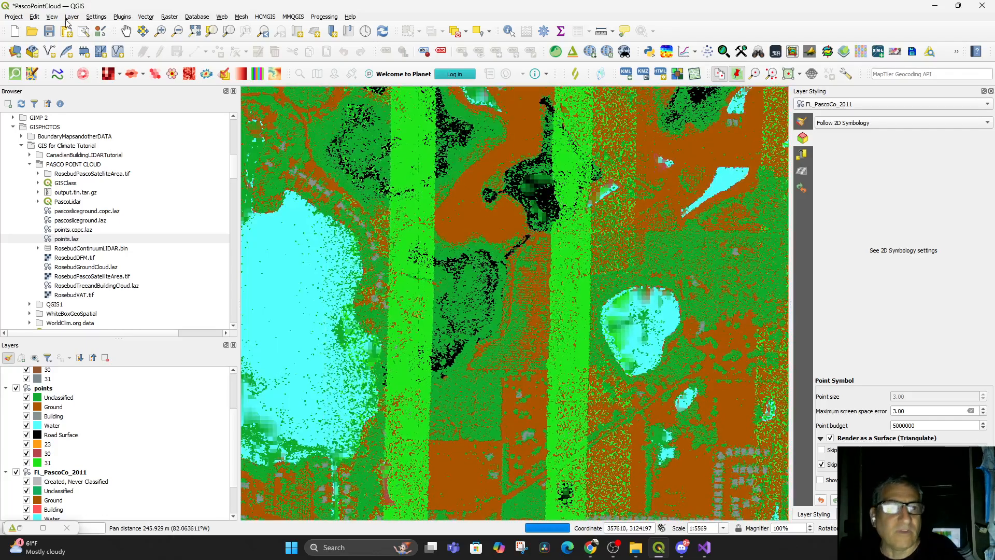
left_click(52, 17)
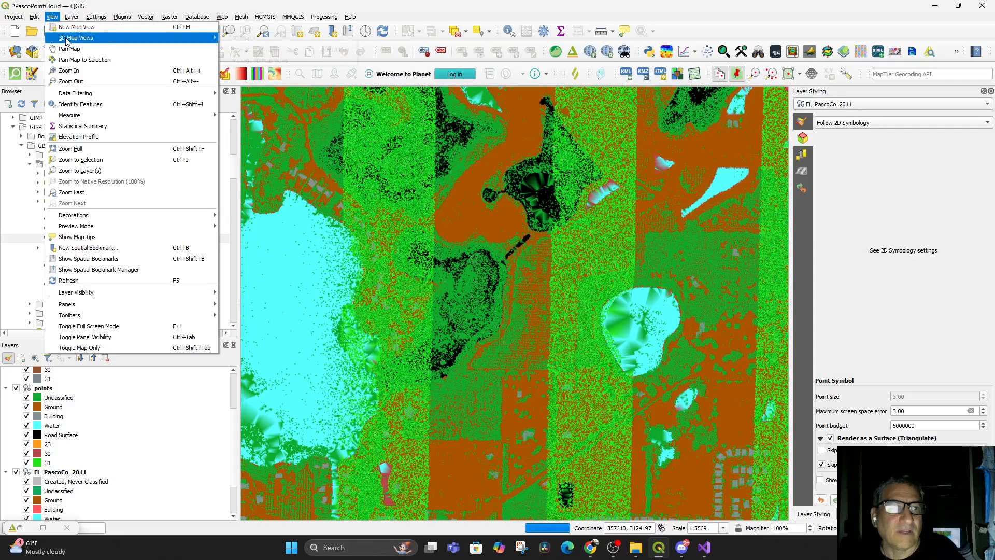
mouse_move(67, 41)
left_click(228, 38)
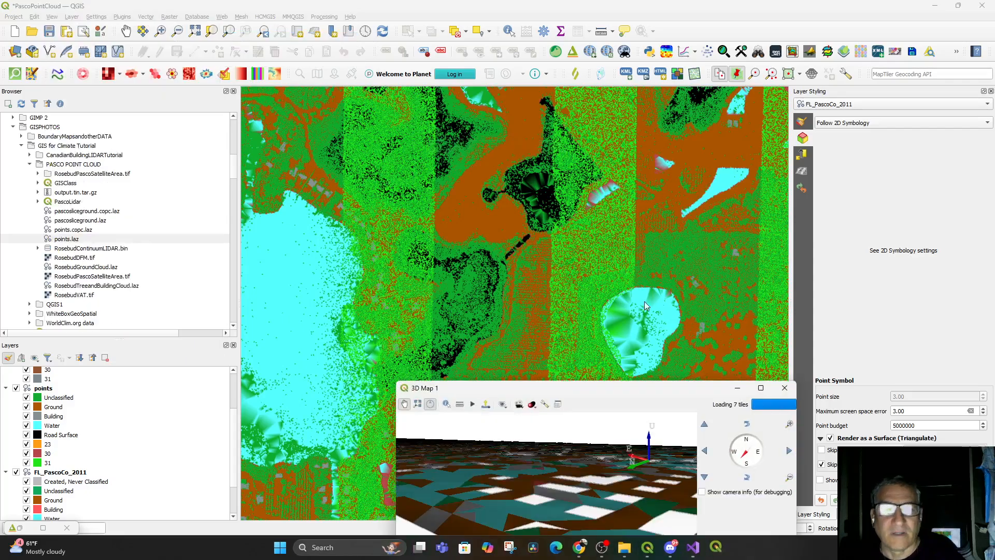
Inspect the surface in the 3D Map 1 view, close it, and refocus the 2D map on the area covered by the points layer
left_click_drag(626, 389, 611, 207)
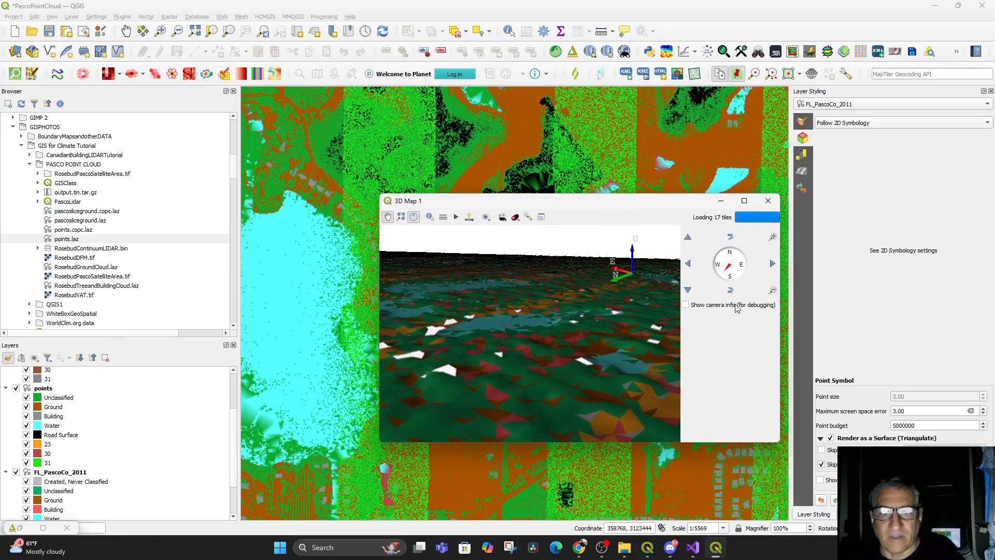
left_click_drag(665, 332, 666, 295)
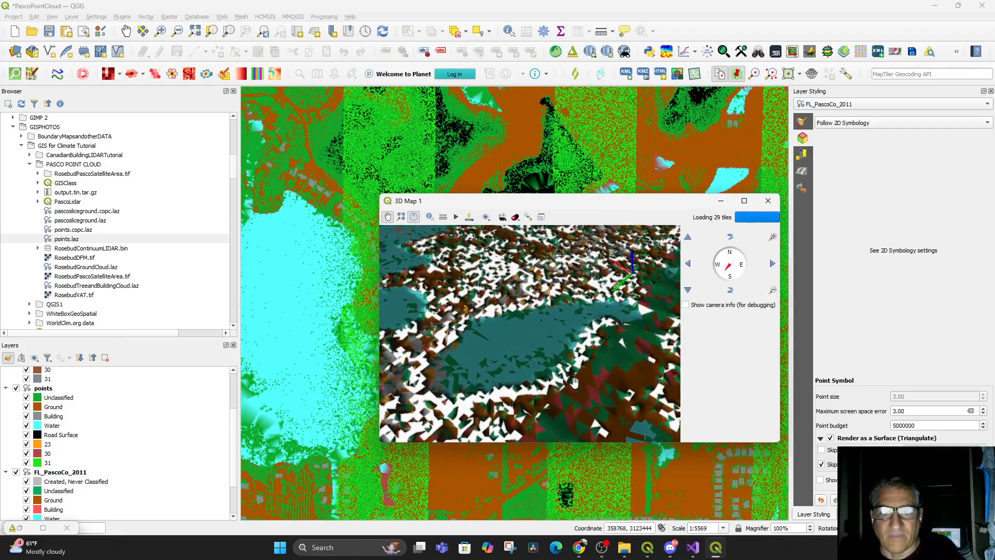
left_click(768, 201)
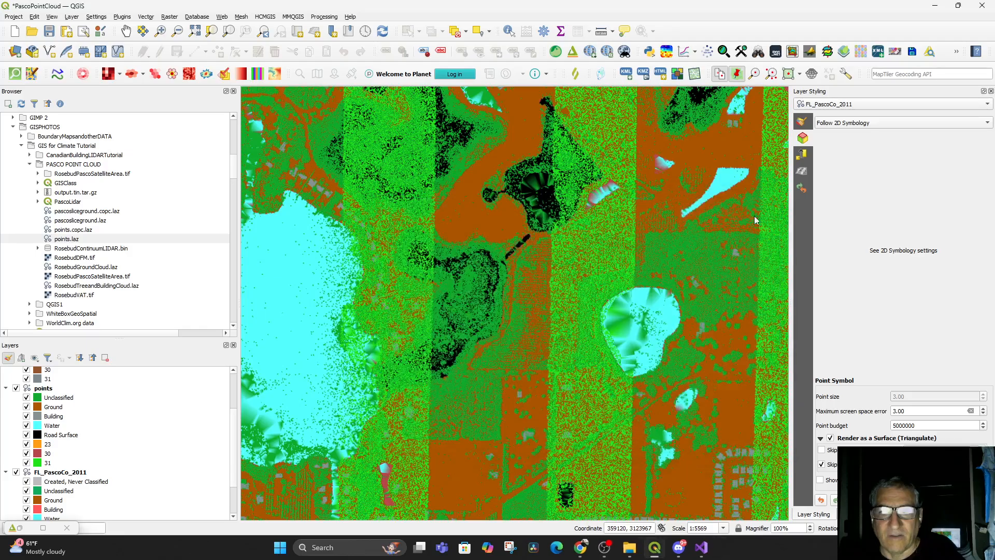
left_click_drag(469, 307, 418, 290)
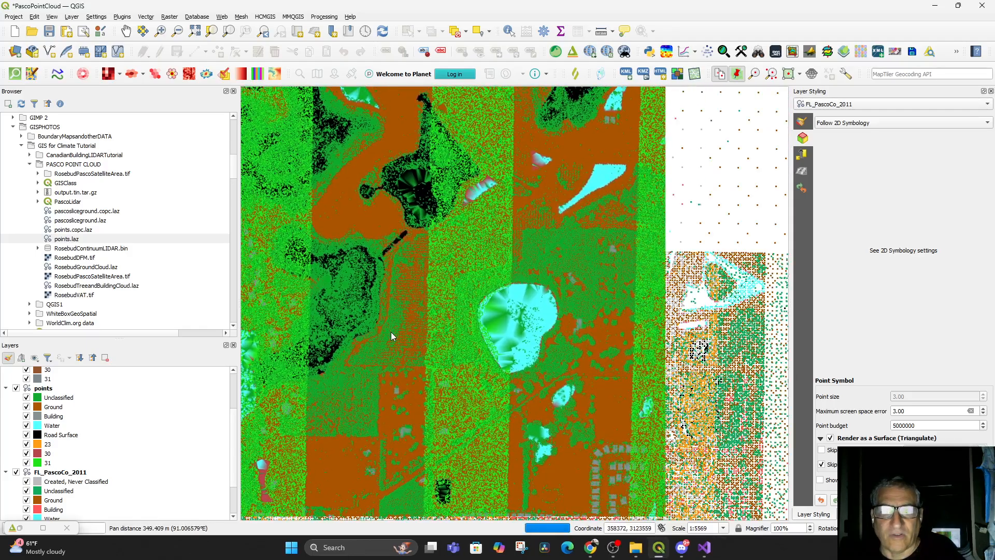
scroll(391, 332, "down", 1)
left_click_drag(405, 393, 451, 366)
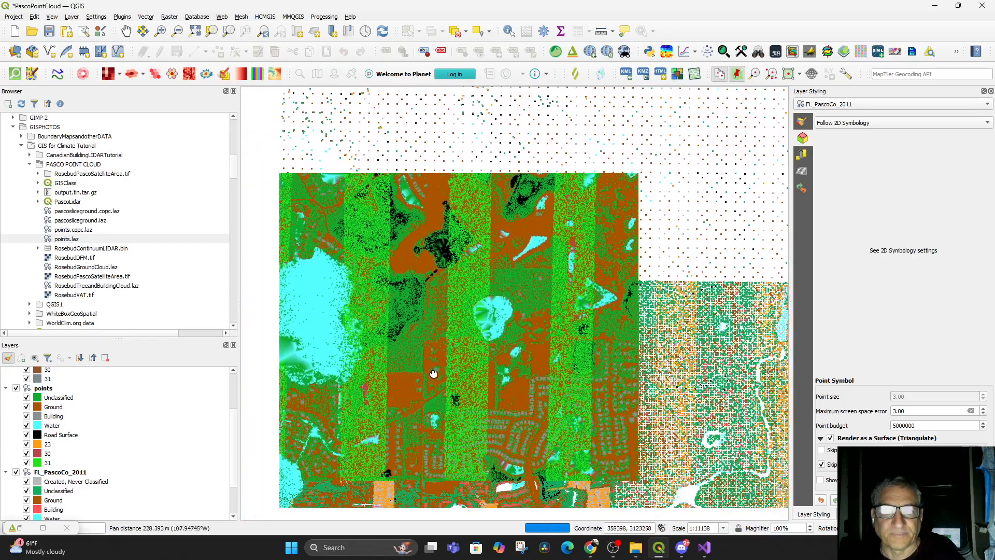
scroll(453, 365, "down", 1)
left_click_drag(520, 372, 595, 417)
scroll(570, 400, "up", 1)
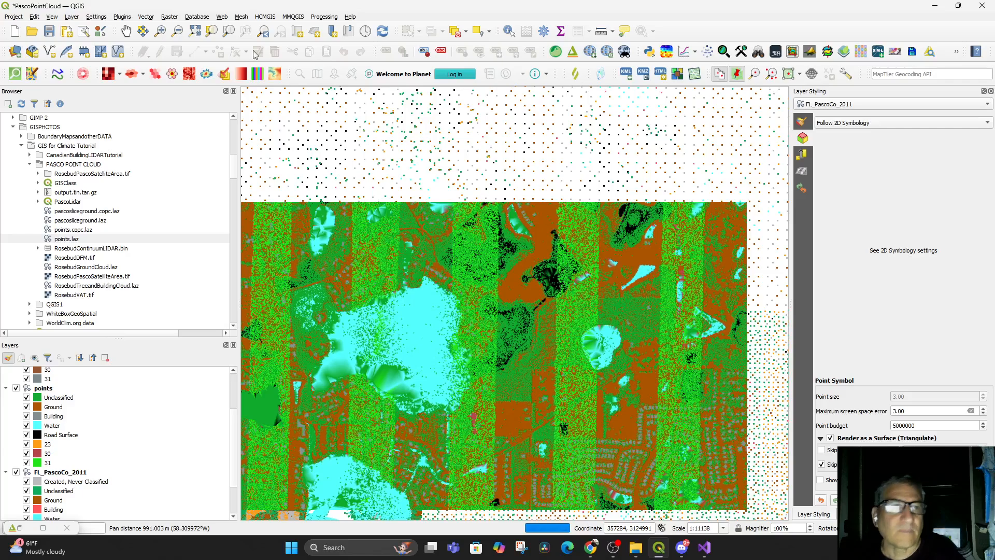
Remove the 3D Map 1 view from the project through the 3D Map Views Manager and close the manager
left_click(52, 17)
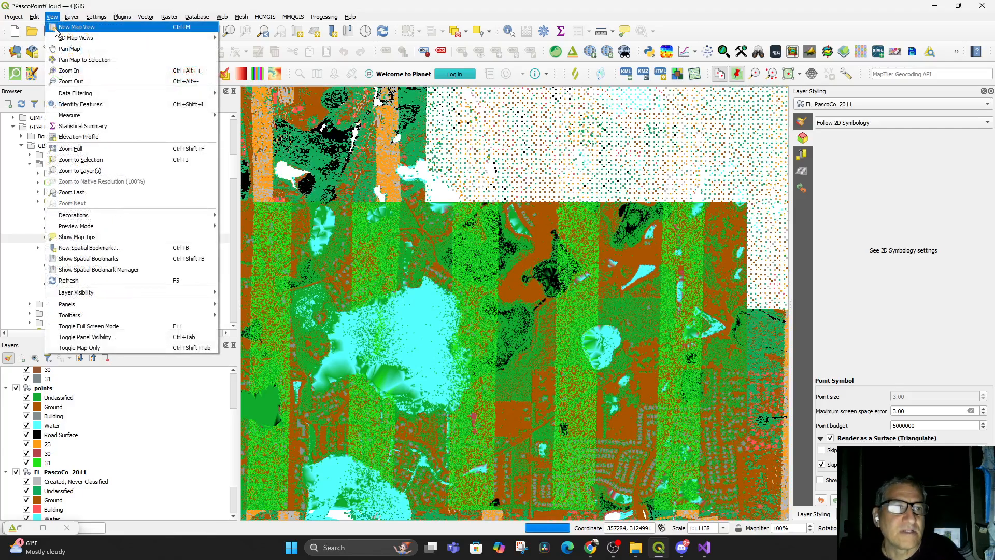
mouse_move(60, 39)
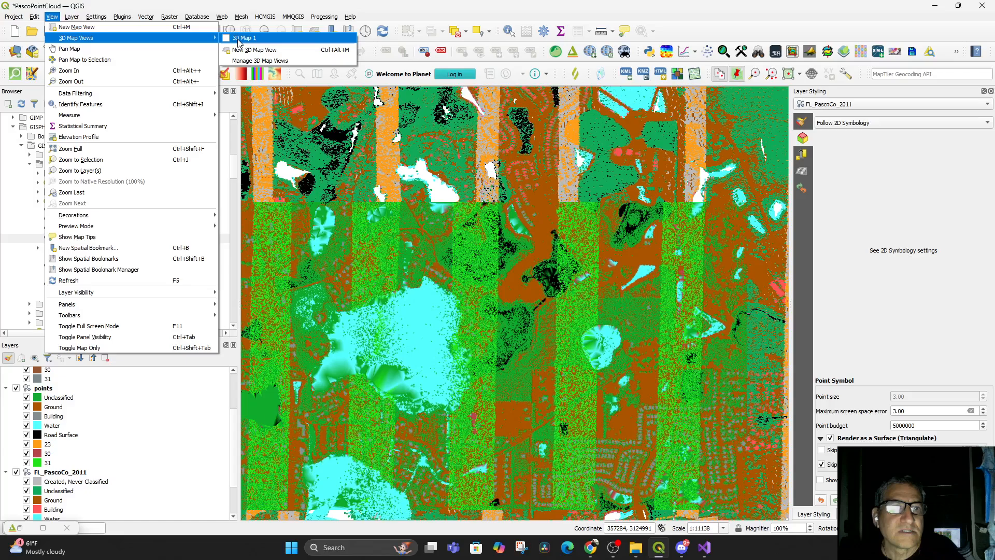
left_click(252, 60)
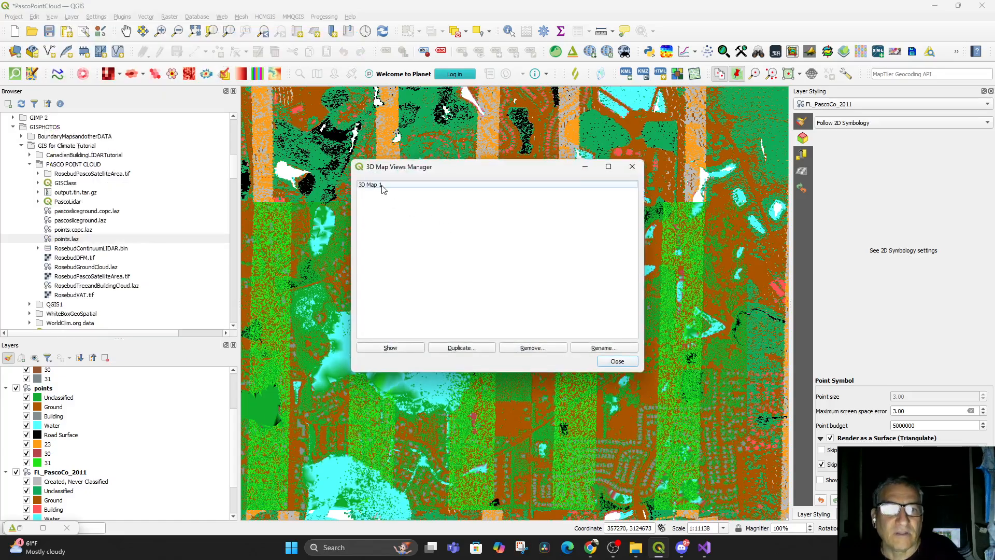
left_click(382, 187)
left_click(524, 347)
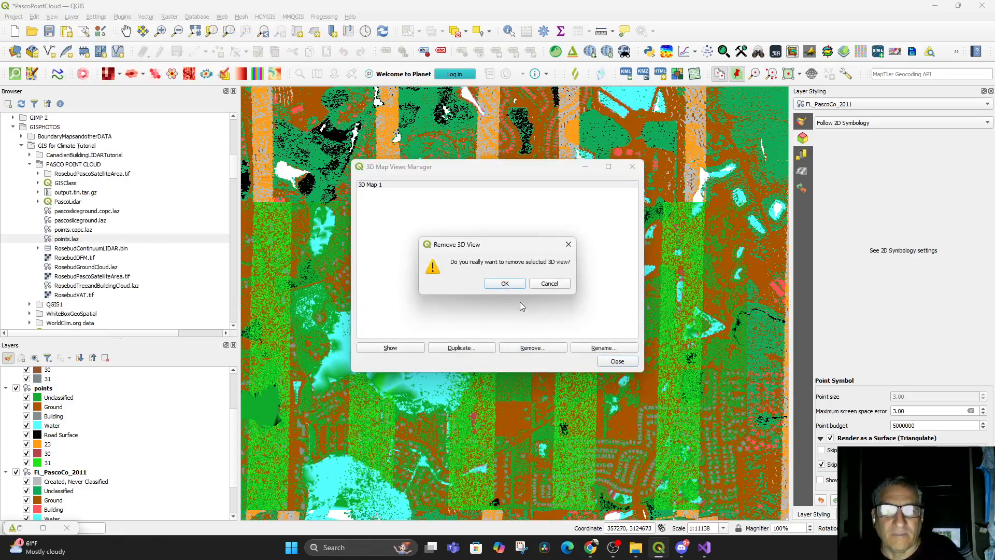
left_click(505, 284)
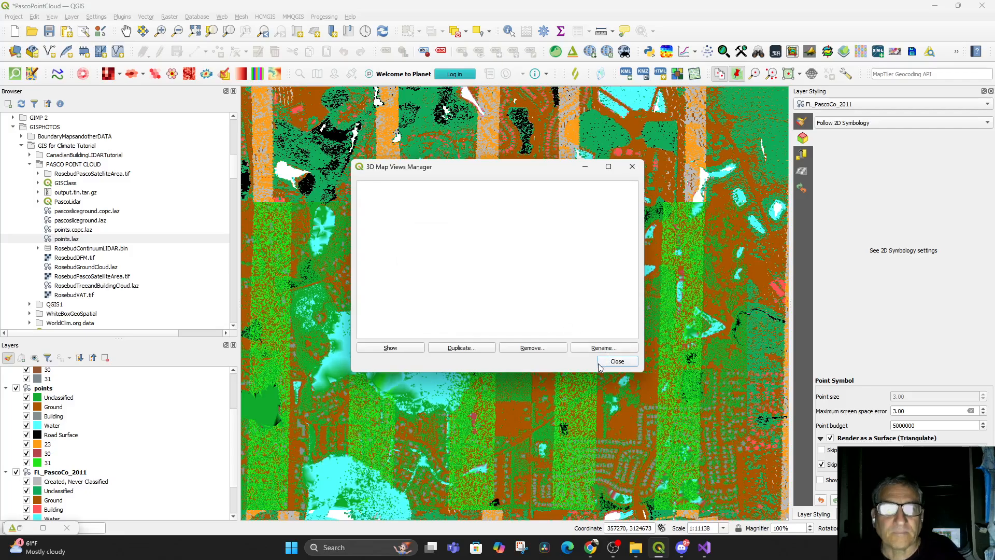
left_click(617, 363)
Create a new 3D map view and bring it to a tilted close-up of the pond and surrounding trees
left_click(72, 16)
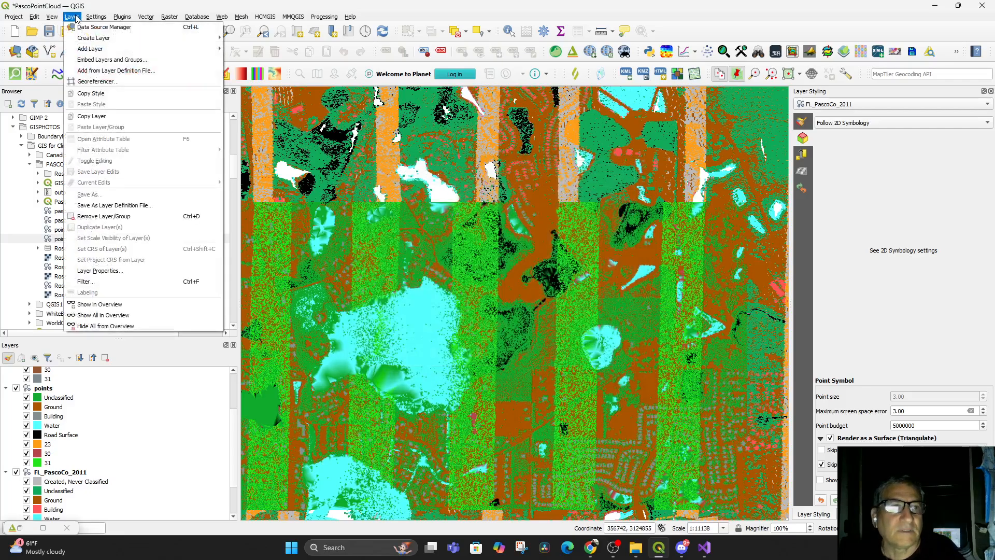
mouse_move(60, 39)
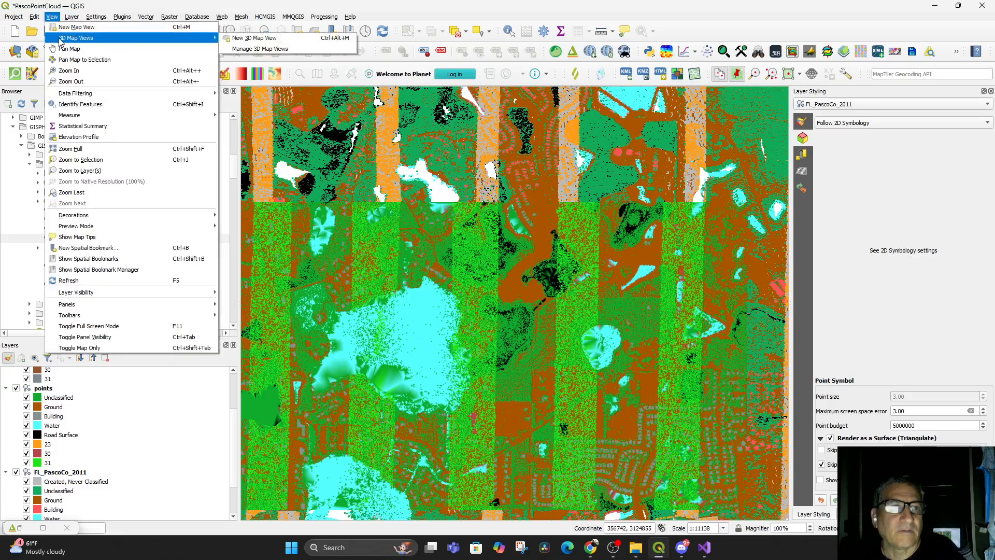
left_click(243, 40)
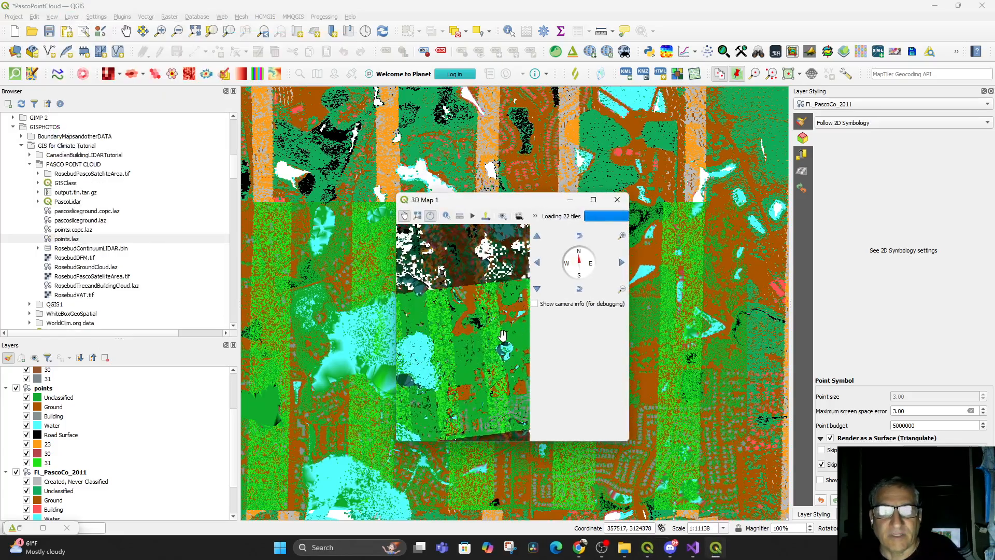
left_click_drag(486, 359, 421, 349)
scroll(458, 356, "up", 10)
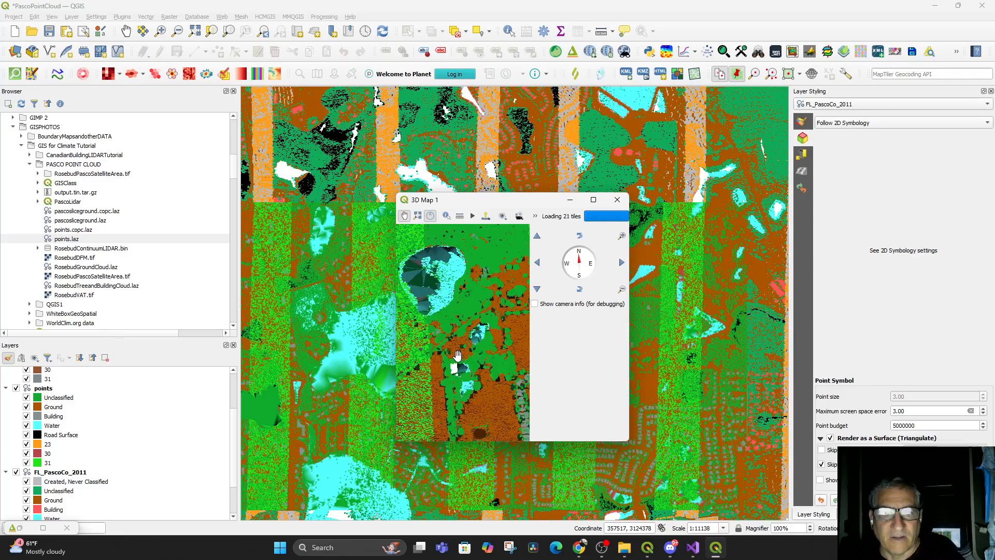
scroll(455, 338, "up", 5)
left_click_drag(456, 339, 607, 416)
scroll(478, 382, "up", 10)
left_click_drag(474, 390, 488, 356)
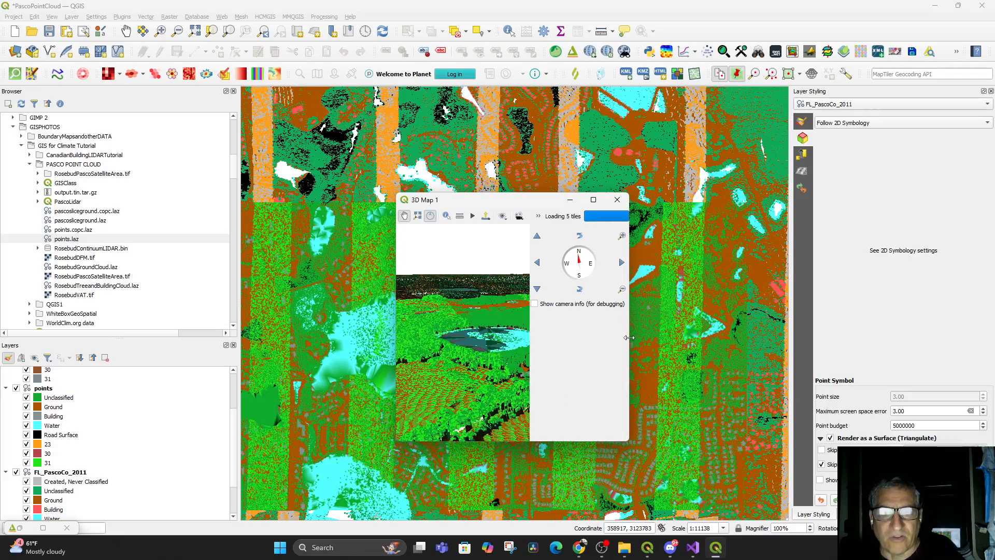
Widen the 3D Map 1 window and move it aside to uncover the 2D map
left_click_drag(629, 338, 876, 367)
left_click_drag(690, 199, 825, 115)
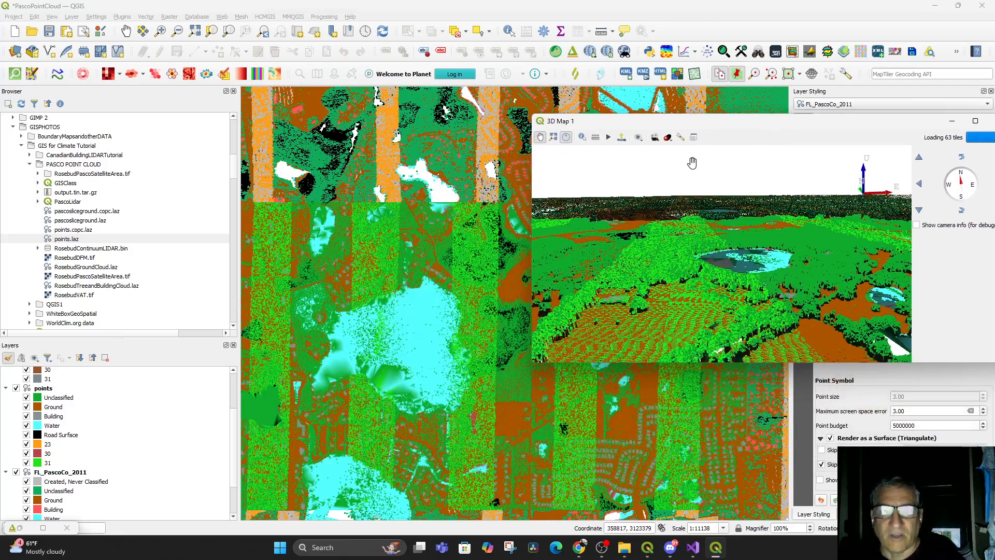
left_click_drag(686, 124, 861, 133)
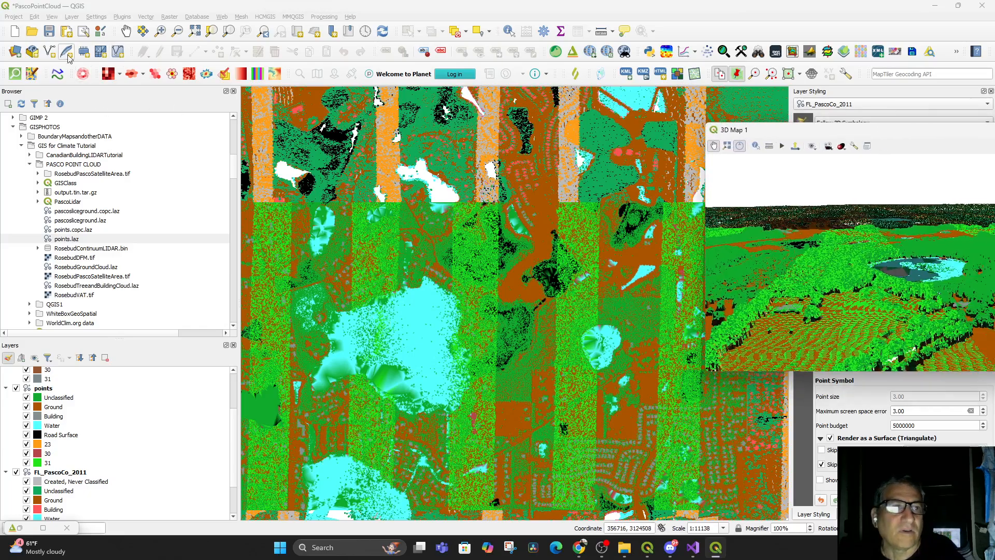
Open the Elevation Profile tool and draw a multi-segment profile line looping around the pond in the points layer area
left_click(52, 17)
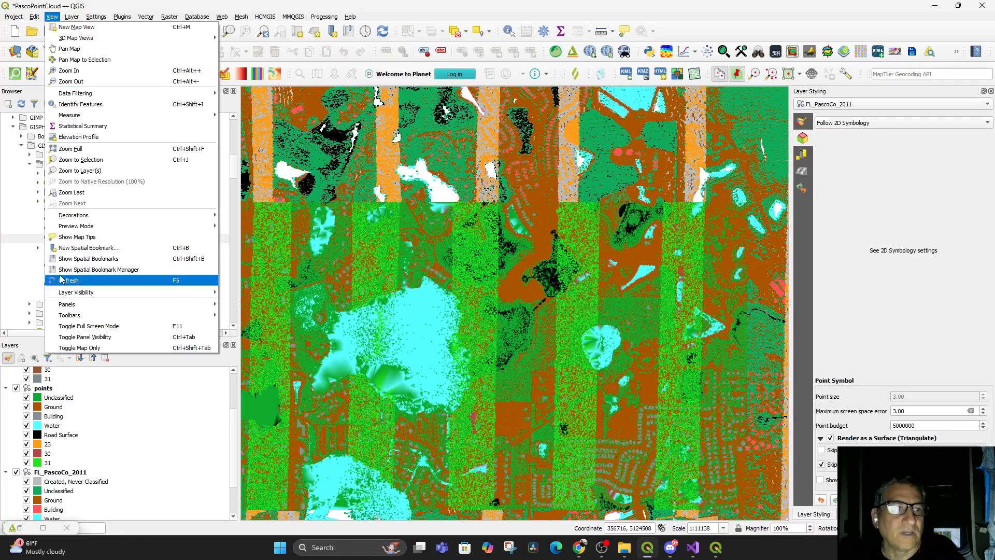
left_click(92, 137)
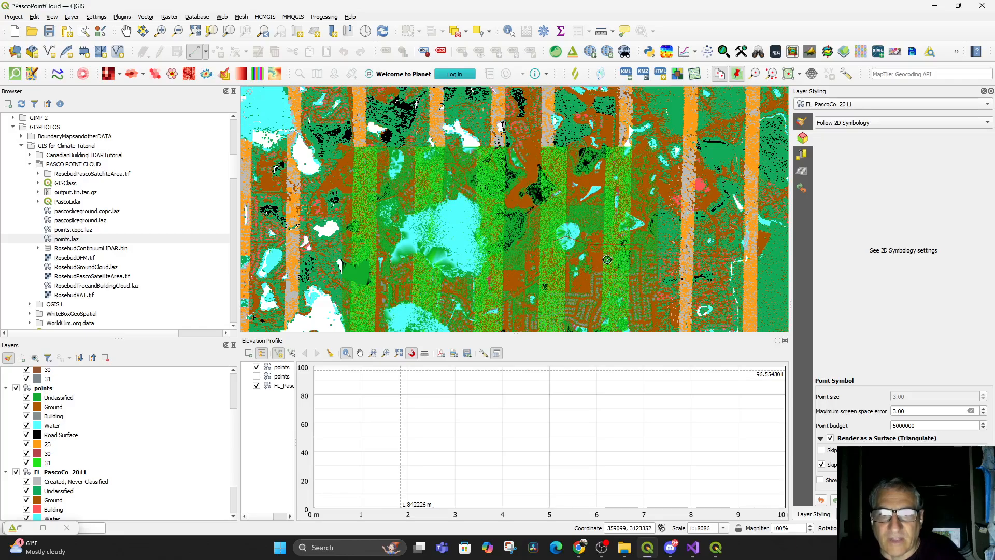
right_click(643, 258)
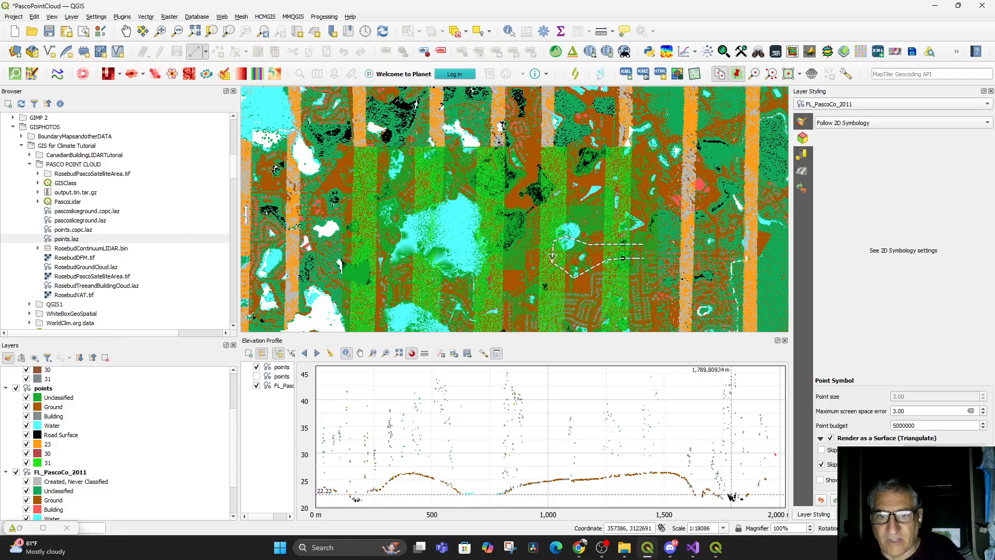
Replace the profile line with a longer multi-segment line running through the small ponds and across the large pond
scroll(622, 262, "up", 2)
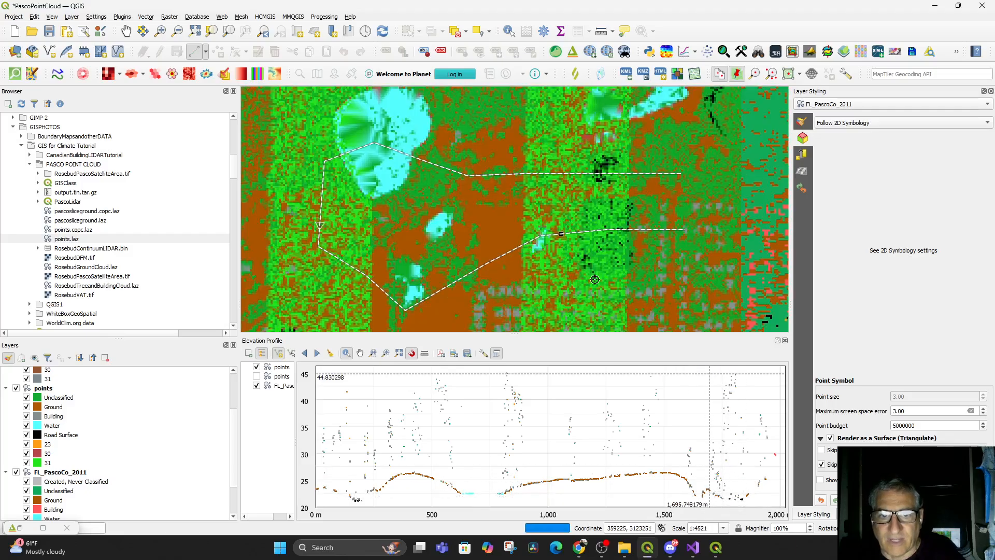
left_click_drag(595, 279, 613, 304)
scroll(612, 291, "up", 2)
scroll(582, 276, "down", 2)
left_click_drag(555, 275, 571, 285)
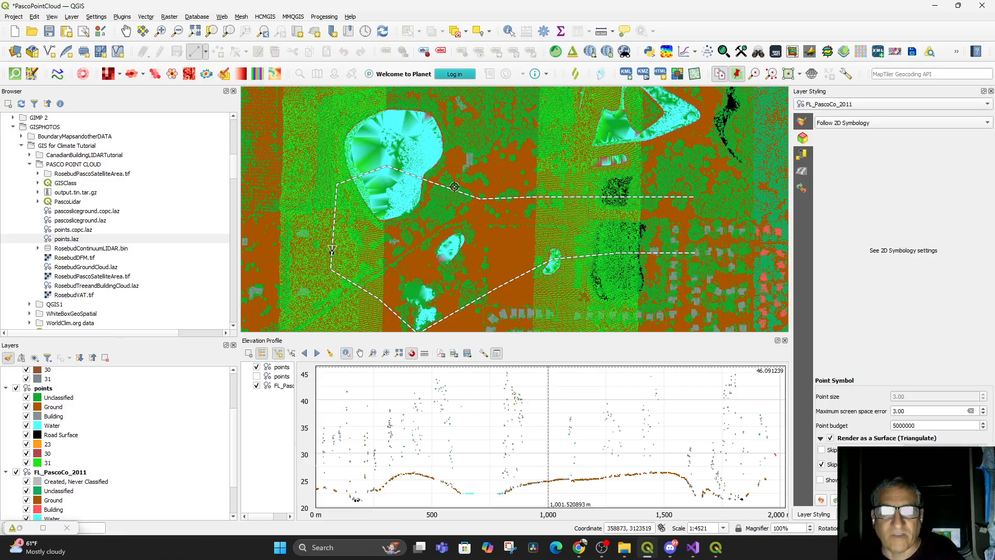
left_click(512, 192)
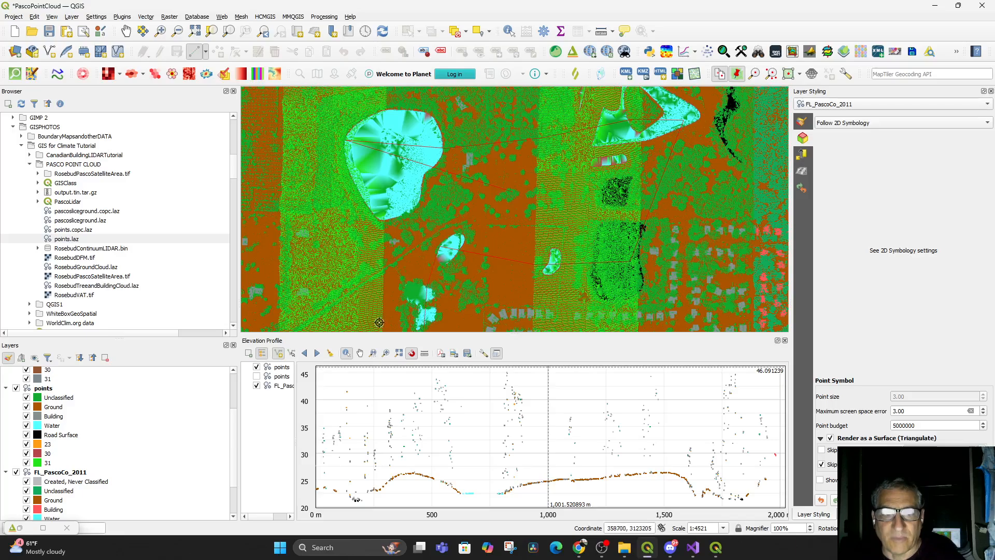
right_click(364, 148)
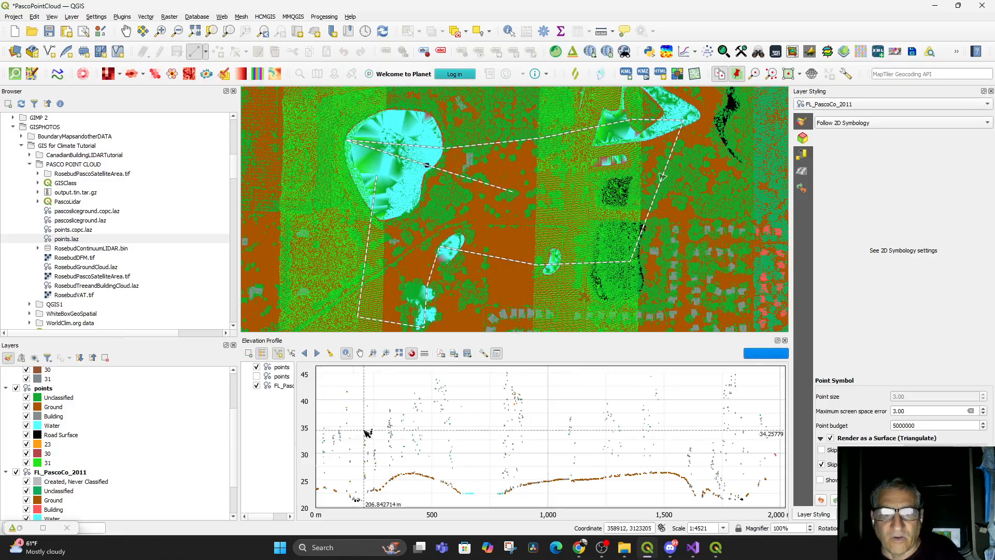
Identify groups of LiDAR points above the ground in the elevation profile, examine their attributes, and close the results
left_click_drag(347, 376, 491, 408)
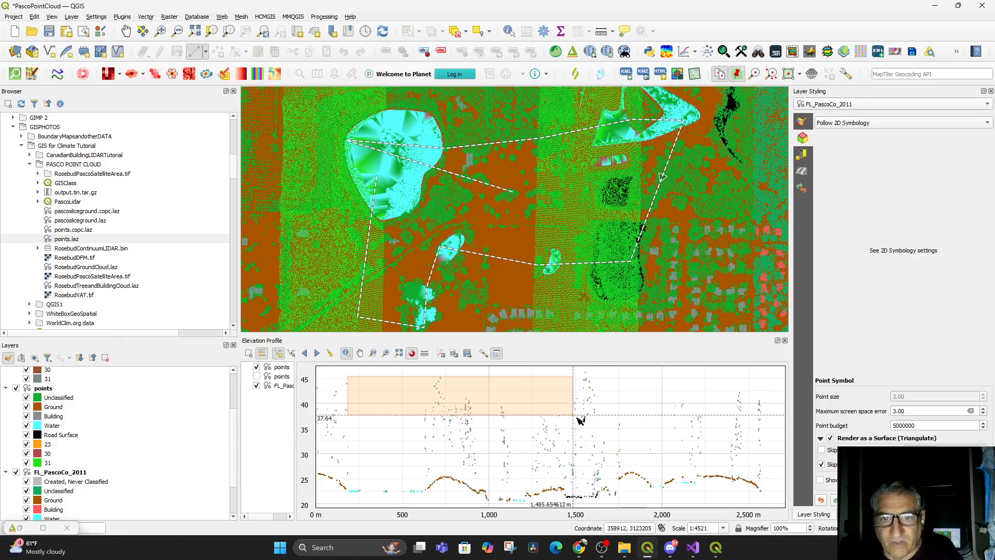
left_click_drag(624, 415, 502, 402)
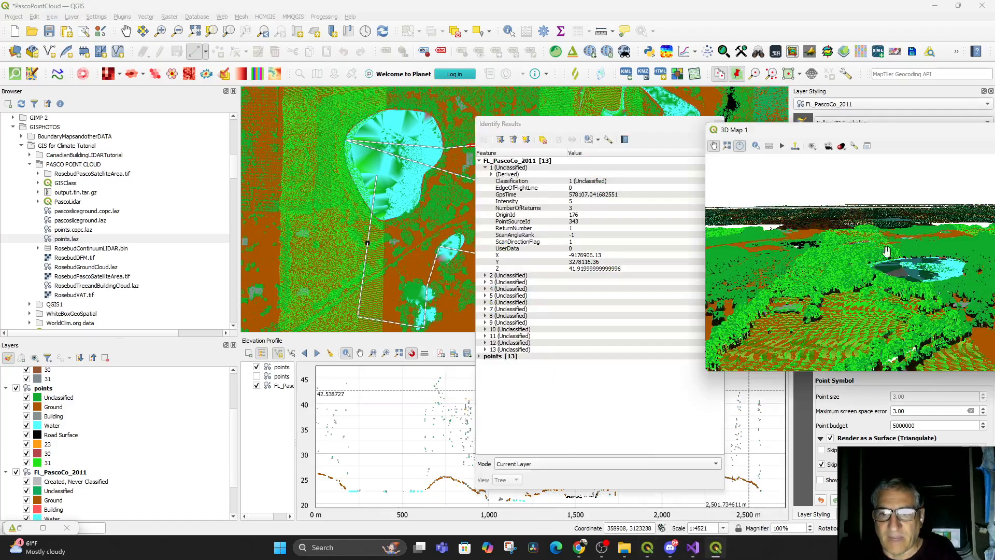
left_click_drag(439, 408, 447, 408)
left_click_drag(360, 406, 469, 403)
left_click(719, 126)
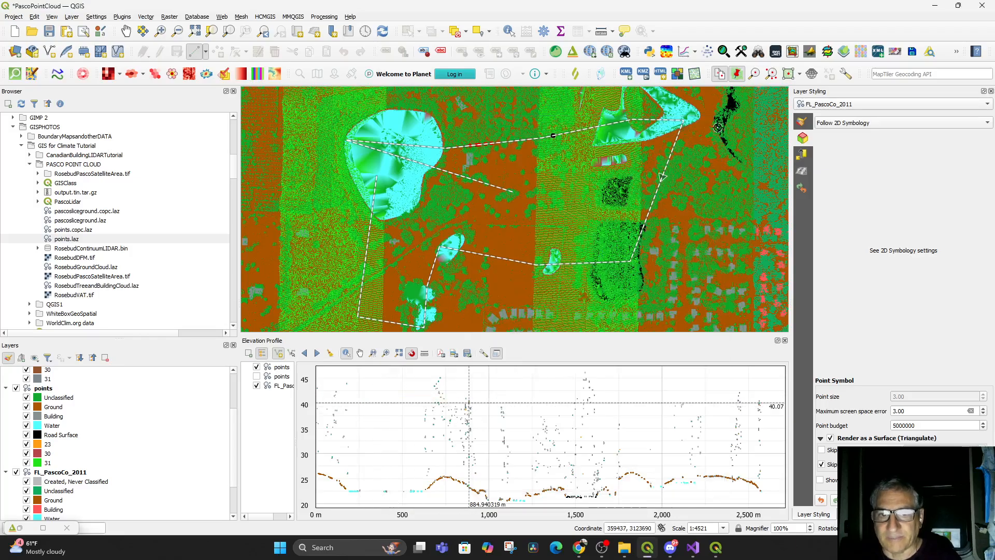
Dock the 3D Map 1 view above the Browser and widen it beside the 2D map
left_click(723, 554)
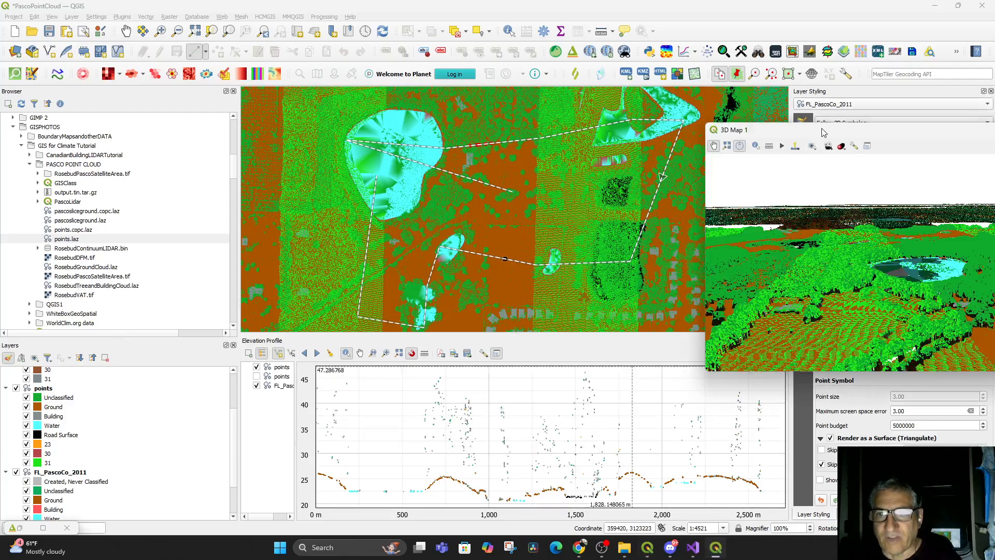
left_click_drag(824, 133, 502, 185)
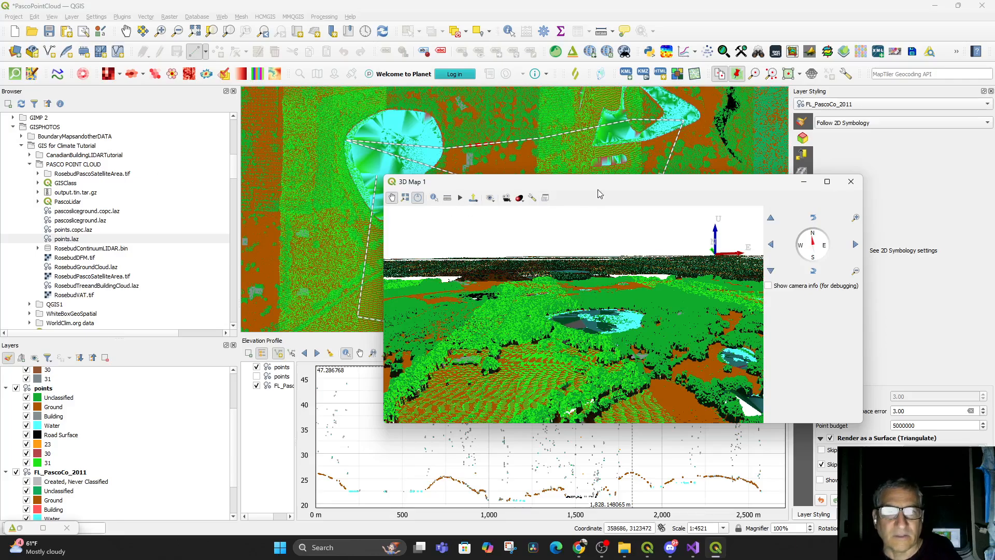
left_click_drag(598, 190, 219, 164)
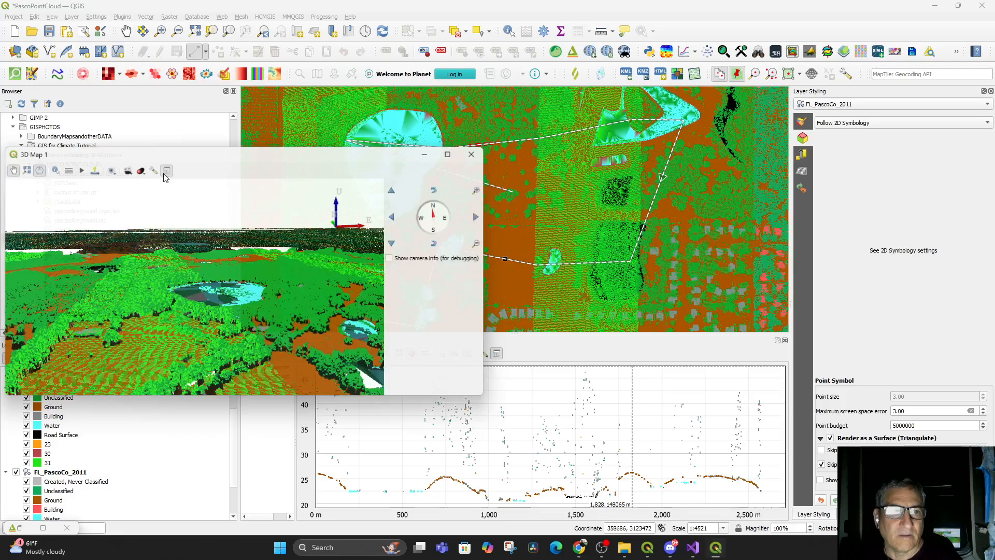
left_click(165, 171)
left_click_drag(837, 254, 101, 112)
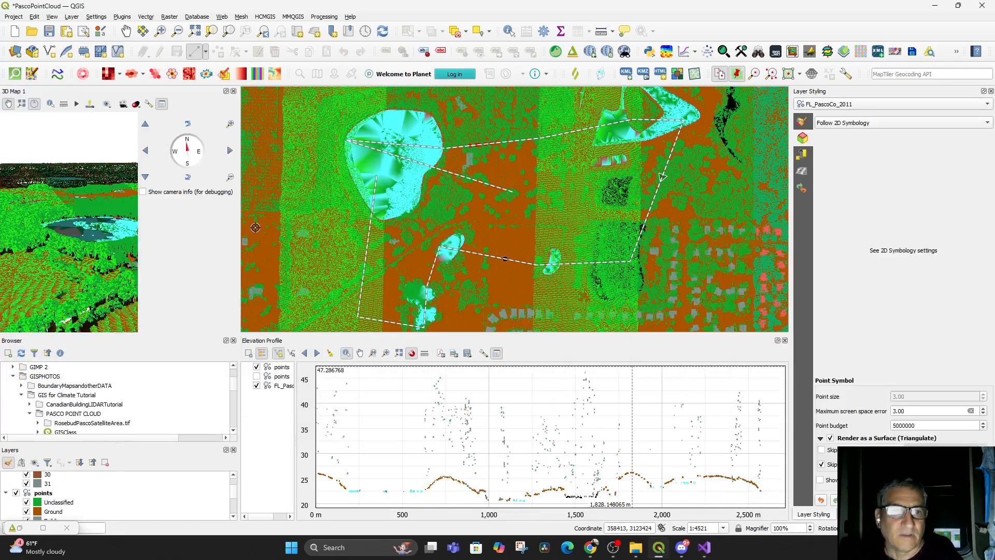
left_click_drag(237, 229, 369, 229)
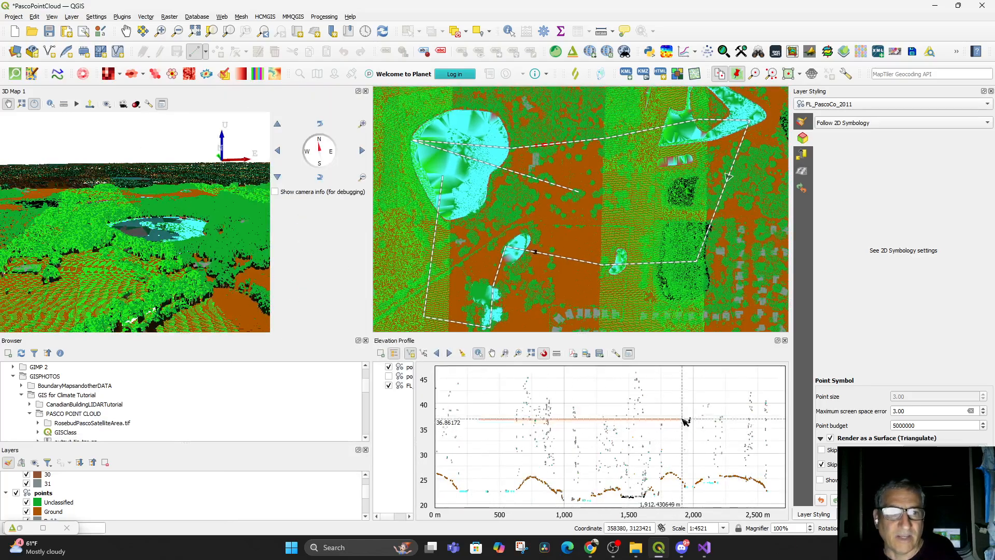
Examine the trees beside the pond in the docked 3D view and identify LiDAR points in the elevation profile
scroll(202, 257, "up", 5)
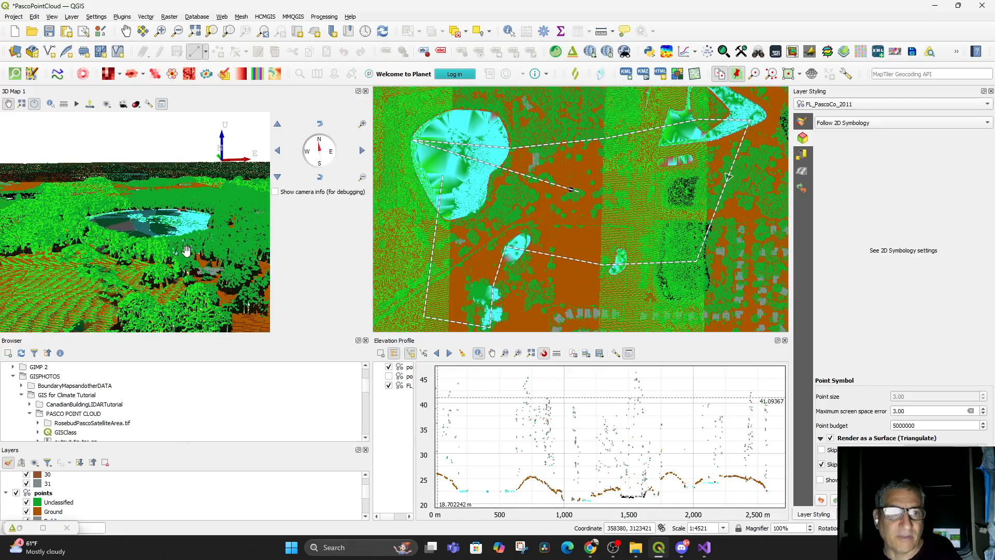
left_click_drag(210, 248, 284, 252)
left_click_drag(498, 411, 576, 417)
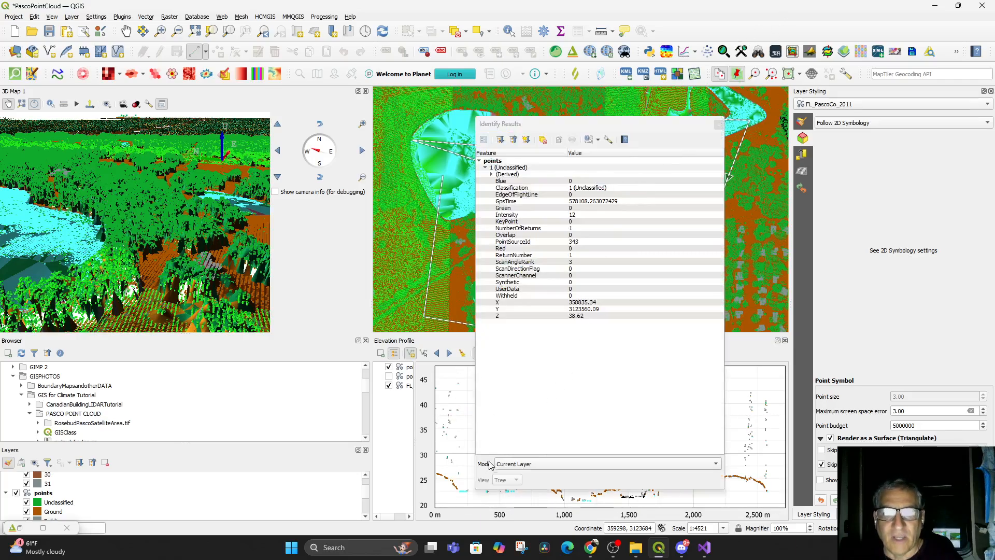
Dock the Identify Results panel above Layer Styling and identify LiDAR points within an area of the elevation profile
left_click_drag(565, 130, 892, 130)
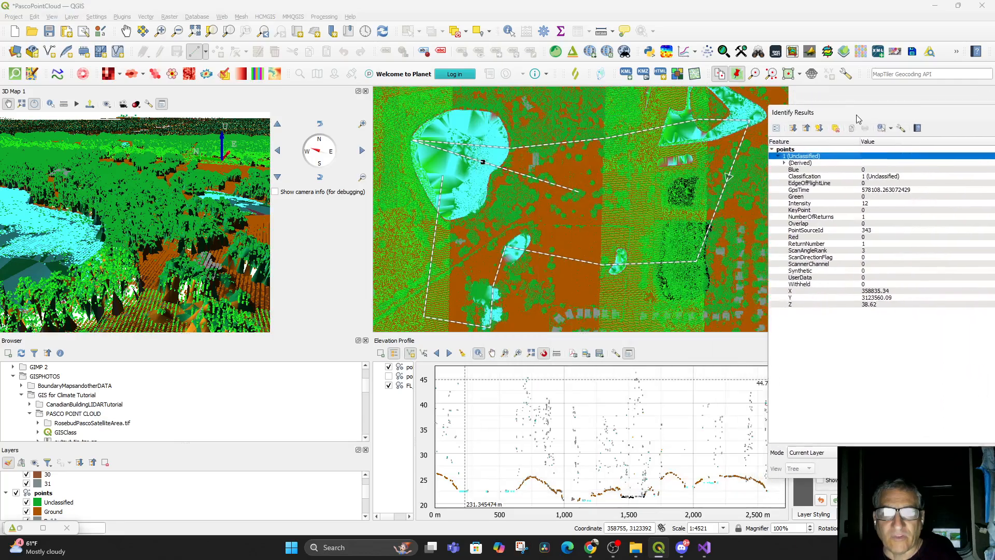
left_click(489, 396)
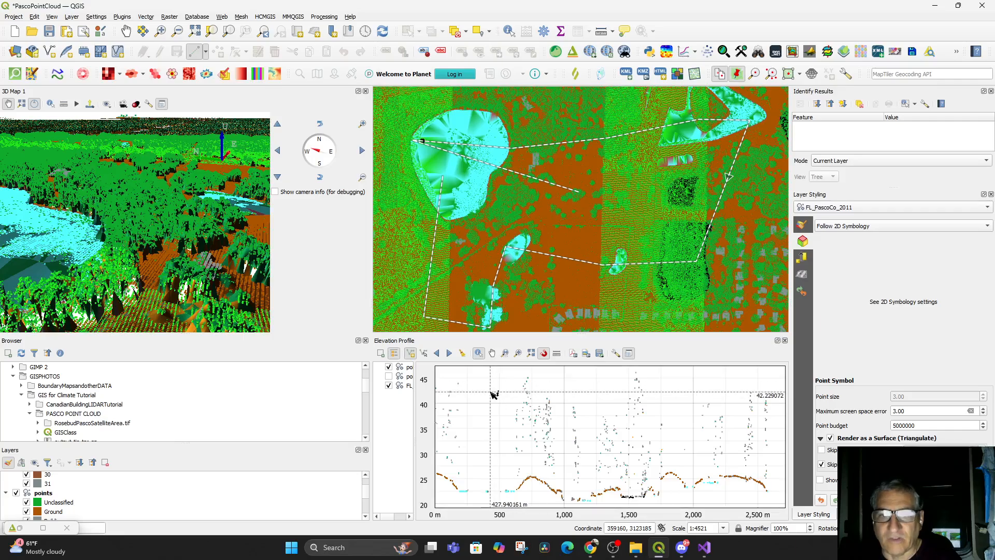
left_click(468, 177)
left_click(485, 388)
left_click(484, 389)
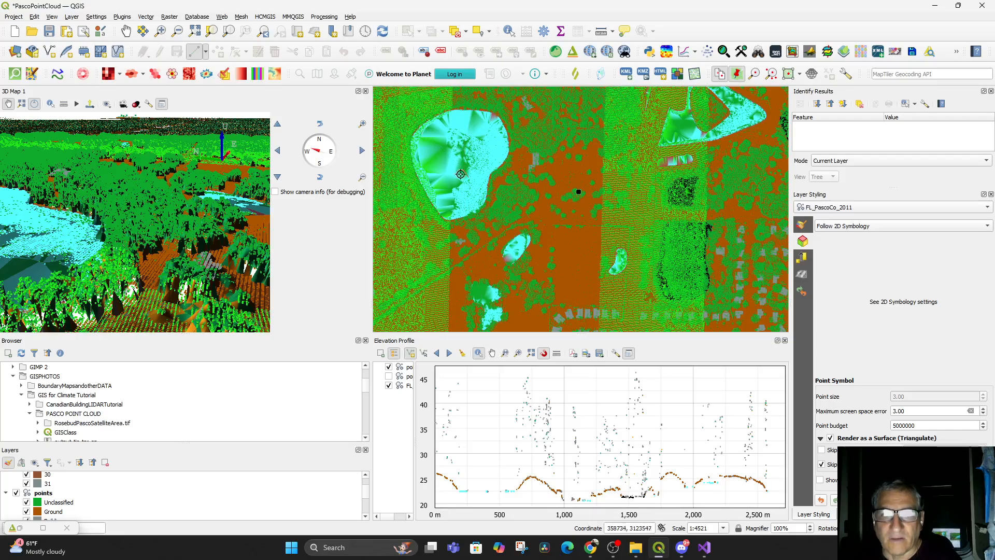
mouse_move(458, 374)
left_mouse_down()
mouse_move(558, 389)
mouse_move(544, 384)
mouse_move(711, 389)
mouse_move(506, 389)
mouse_move(644, 394)
mouse_move(613, 397)
mouse_move(484, 386)
mouse_move(491, 490)
mouse_move(476, 495)
mouse_move(552, 489)
mouse_move(484, 492)
mouse_move(510, 428)
mouse_move(534, 415)
mouse_move(545, 484)
mouse_move(562, 495)
mouse_move(669, 494)
mouse_move(464, 492)
mouse_move(595, 501)
mouse_move(580, 441)
left_mouse_up()
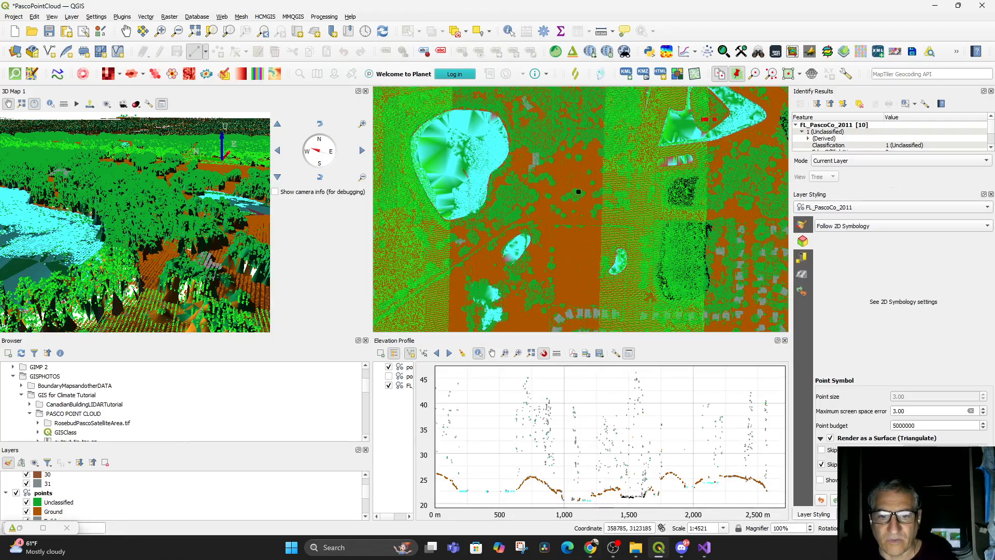
Switch to Chrome and review the part of the YouTube point cloud video about filtering by classification in the Query Builder
left_click(588, 553)
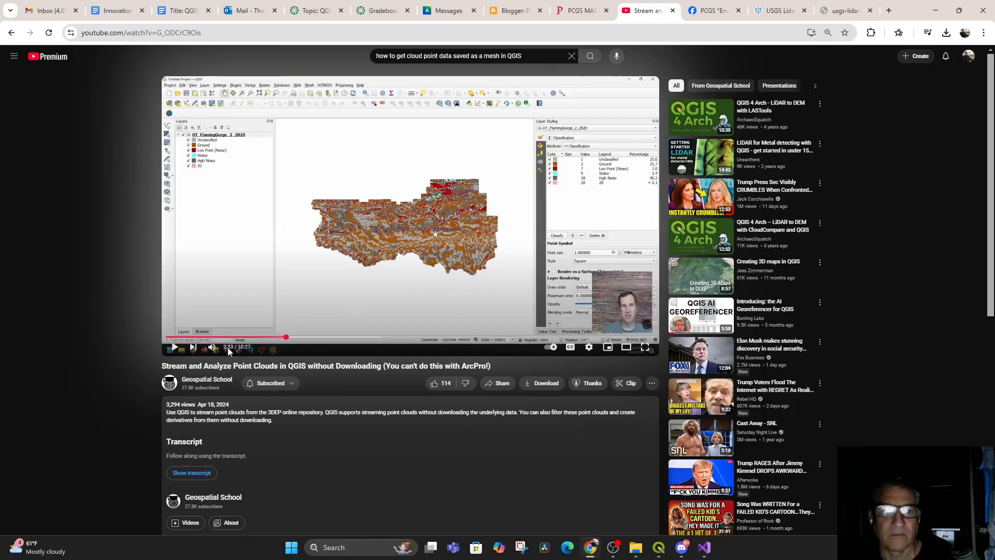
left_click(174, 349)
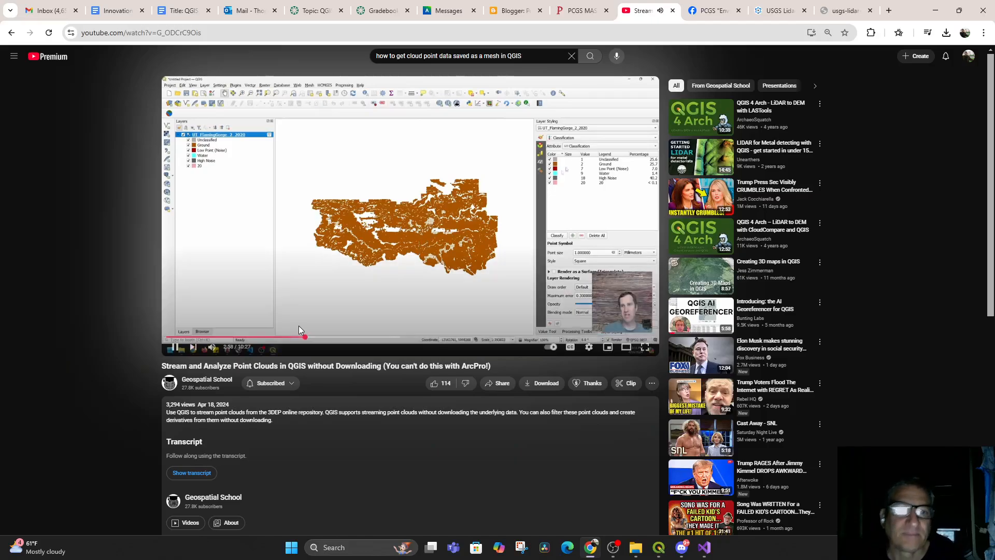
mouse_move(177, 350)
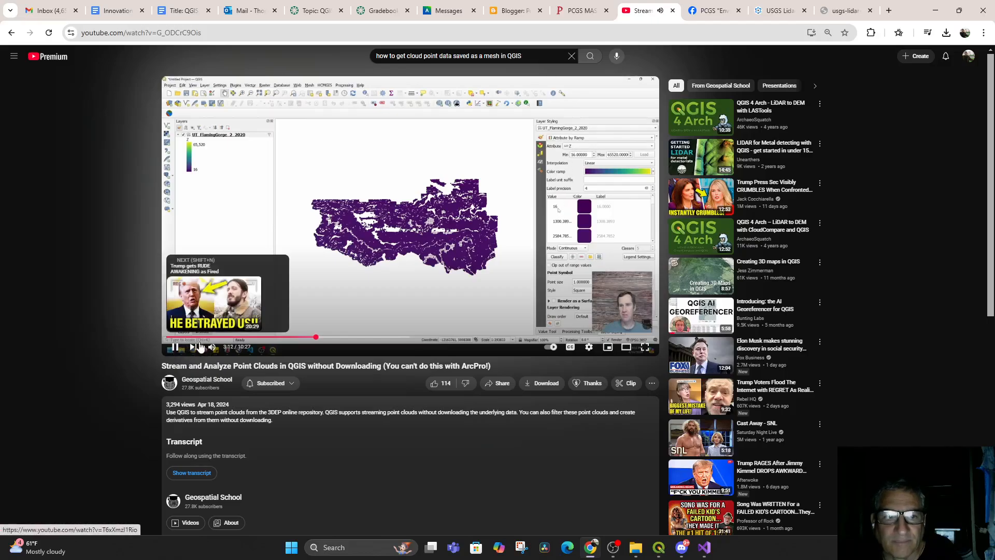
left_click(303, 337)
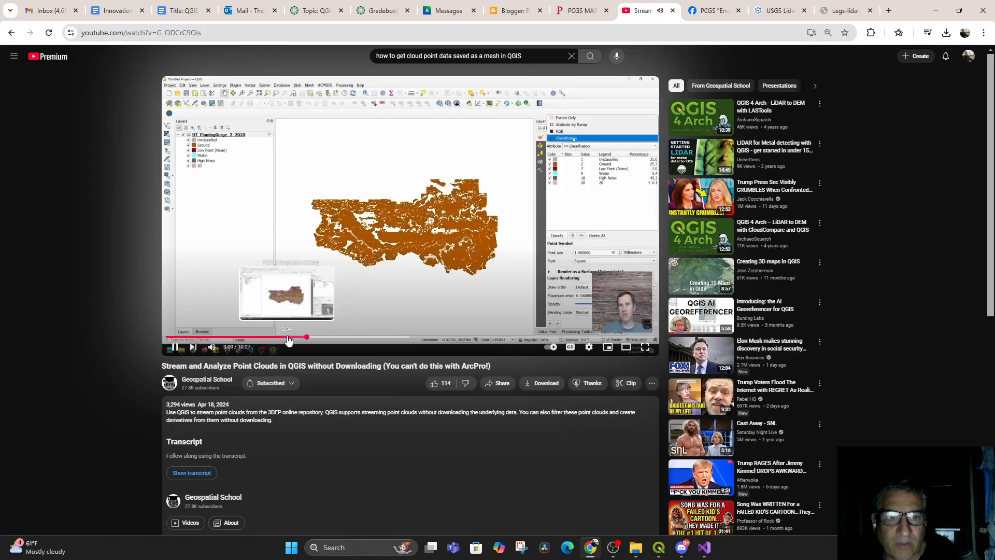
left_click(176, 346)
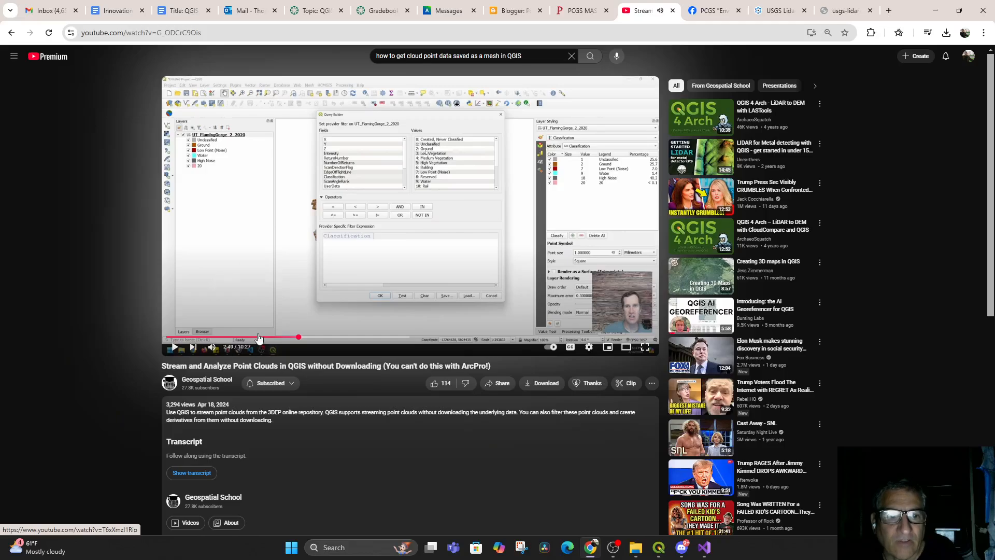
left_click(289, 338)
left_click(177, 347)
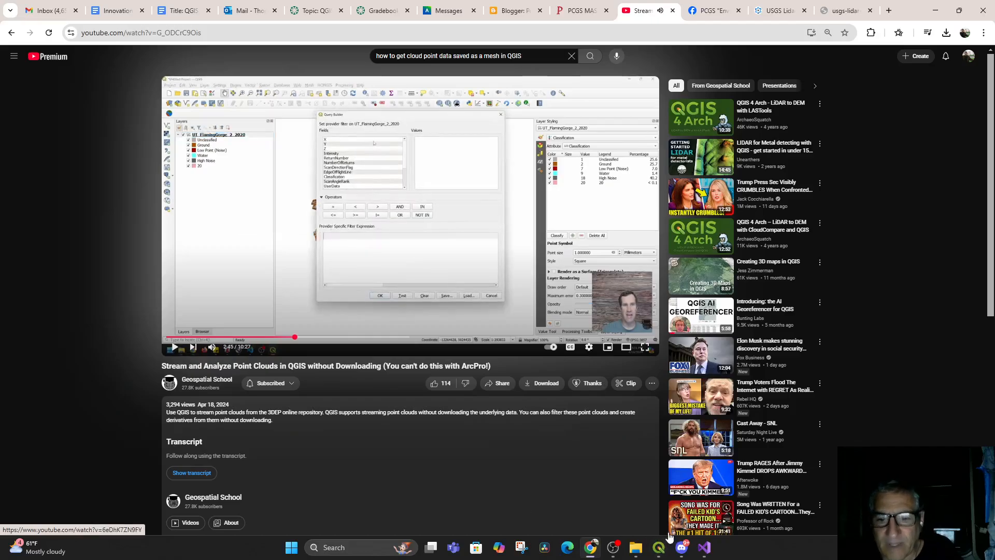
Return to QGIS, enlarge the Layers panel, and hide the FL_PascoCo_2011 layer
left_click(654, 554)
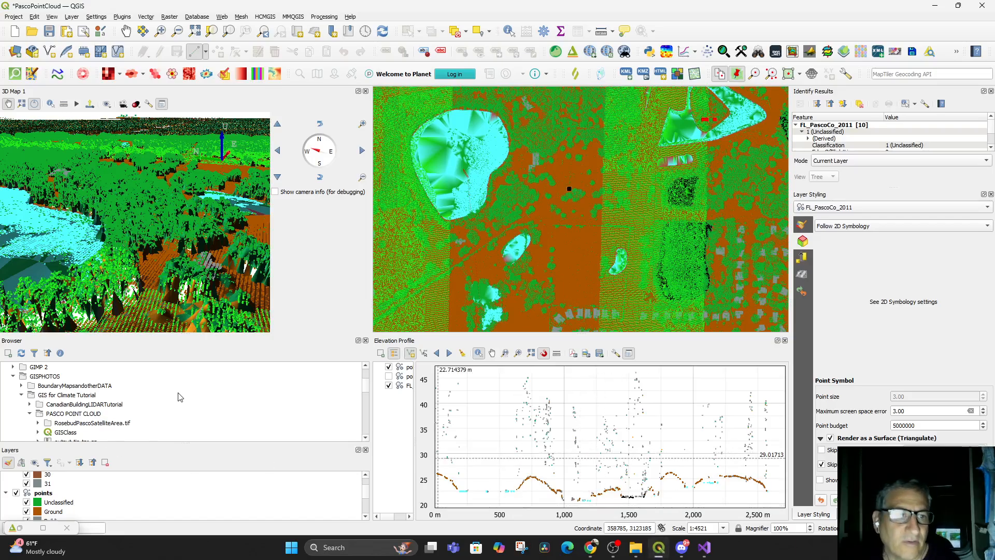
left_click_drag(117, 444, 117, 340)
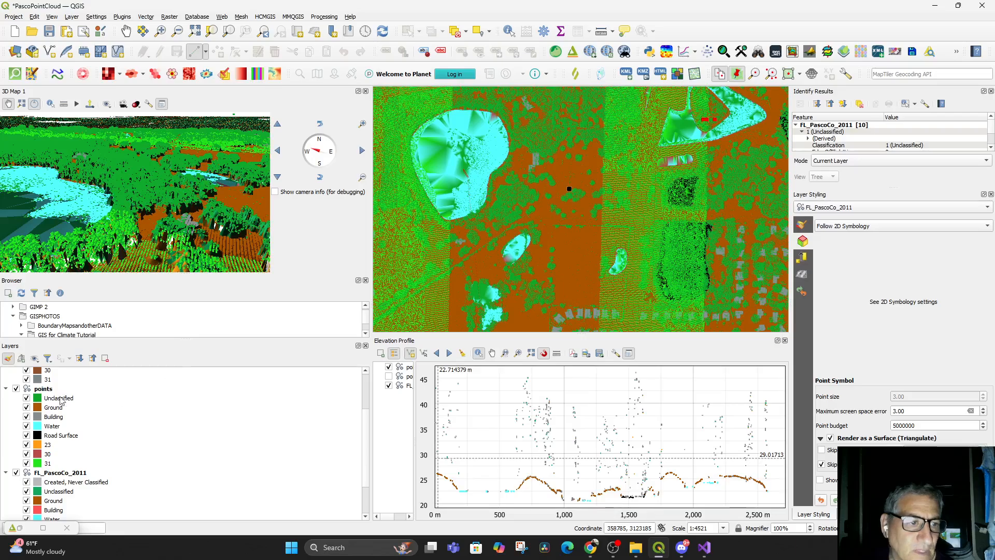
left_click(16, 472)
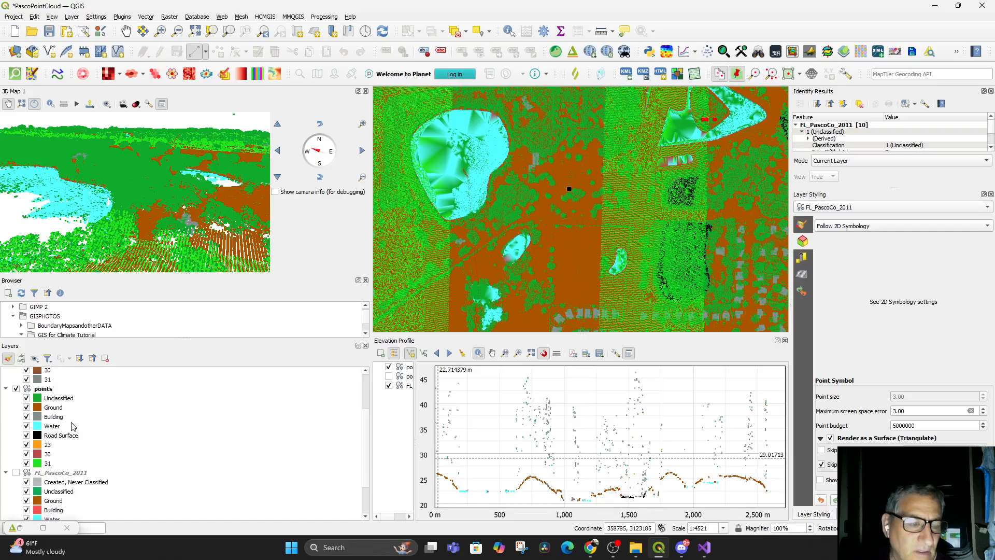
Filter the points layer to ground points with the provider expression Classification = 2
left_click(44, 389)
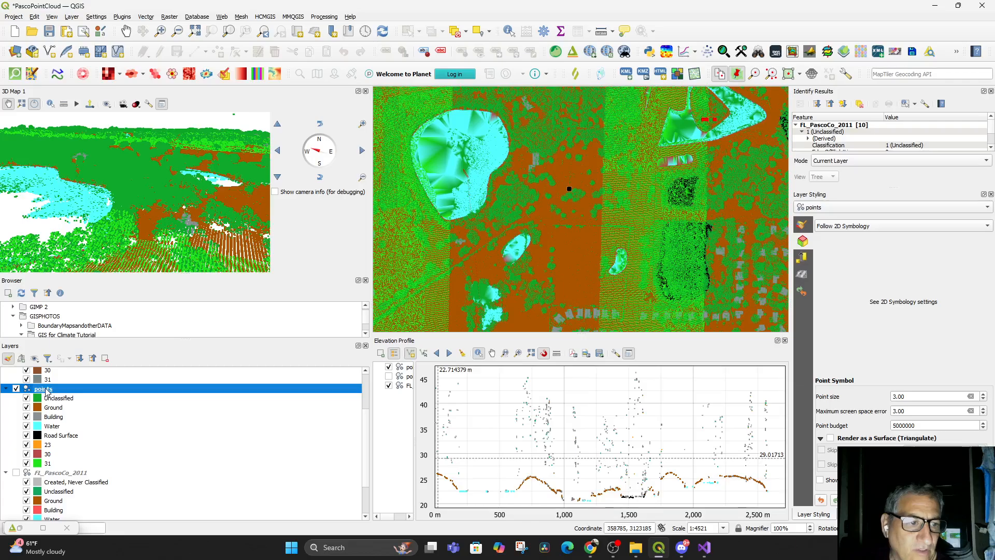
right_click(46, 391)
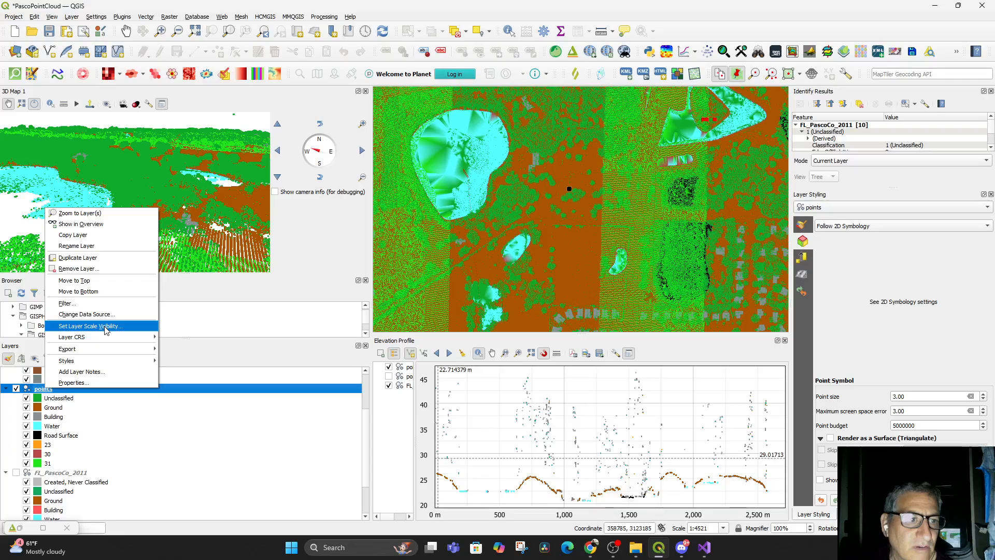
left_click(93, 304)
left_click_drag(502, 85, 743, 124)
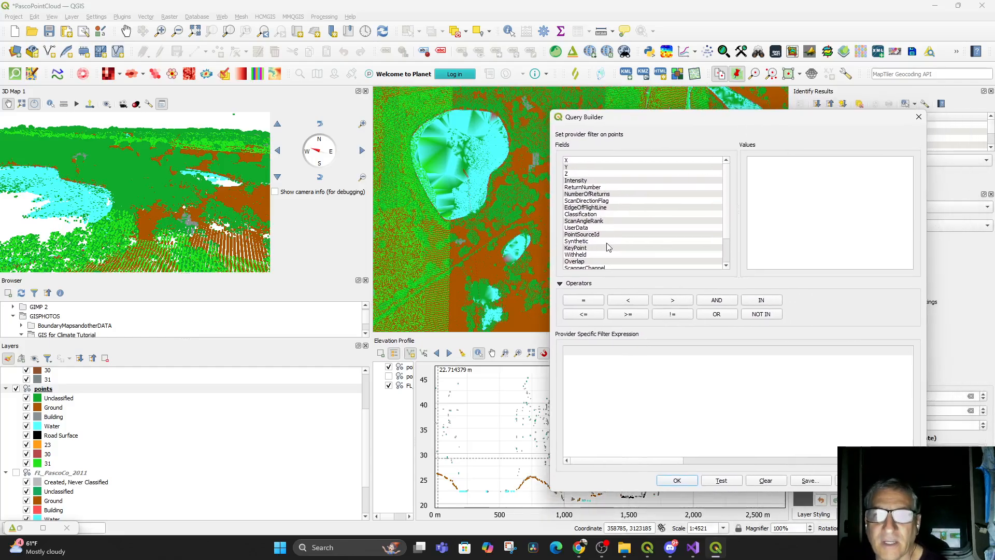
double_click(580, 215)
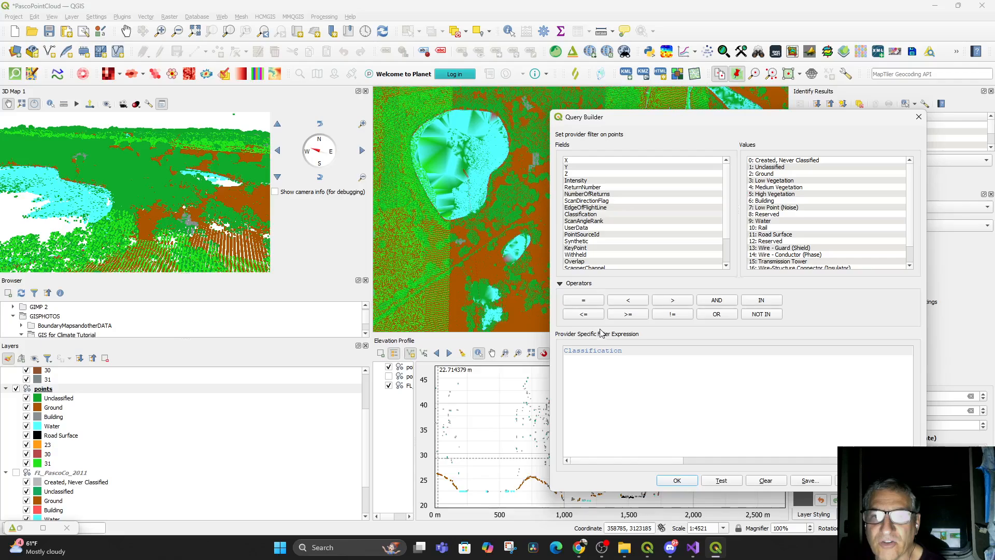
left_click(568, 301)
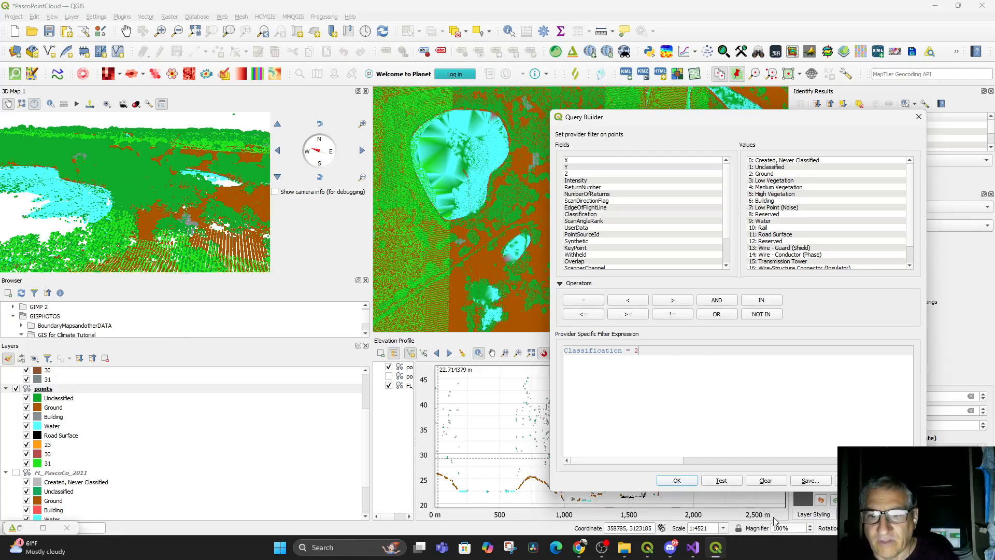
left_click(682, 480)
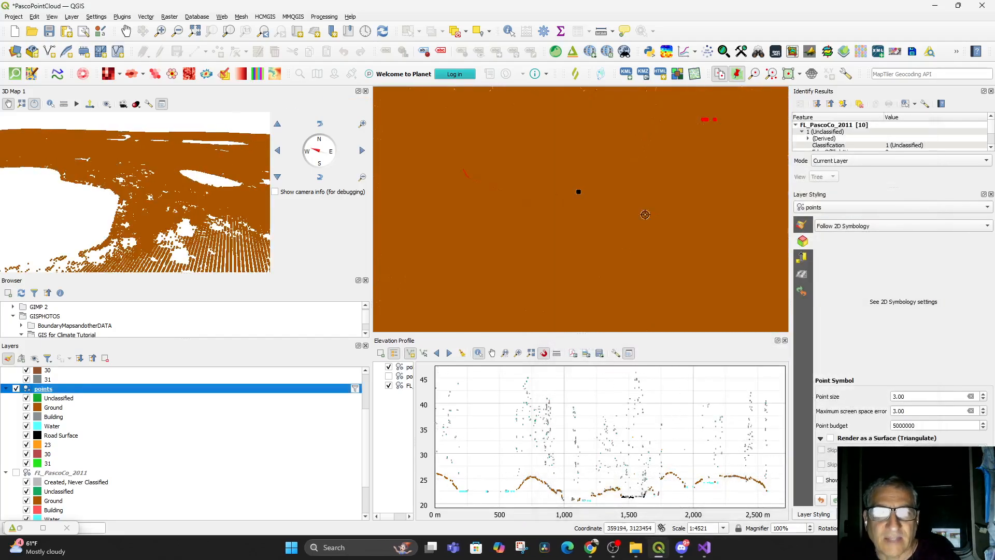
Examine the extent of the ground-only points in the 2D map and the docked 3D view
scroll(587, 257, "down", 2)
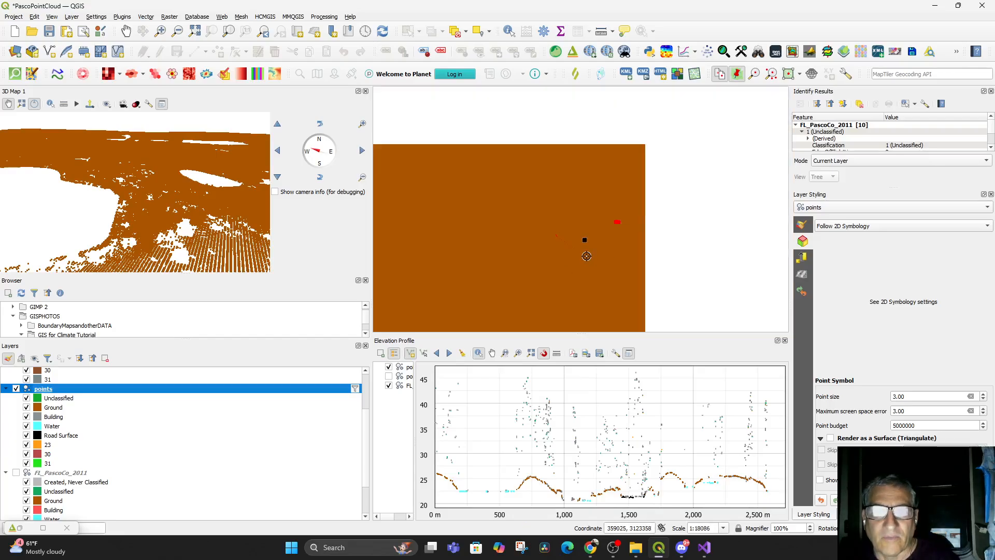
scroll(581, 255, "up", 1)
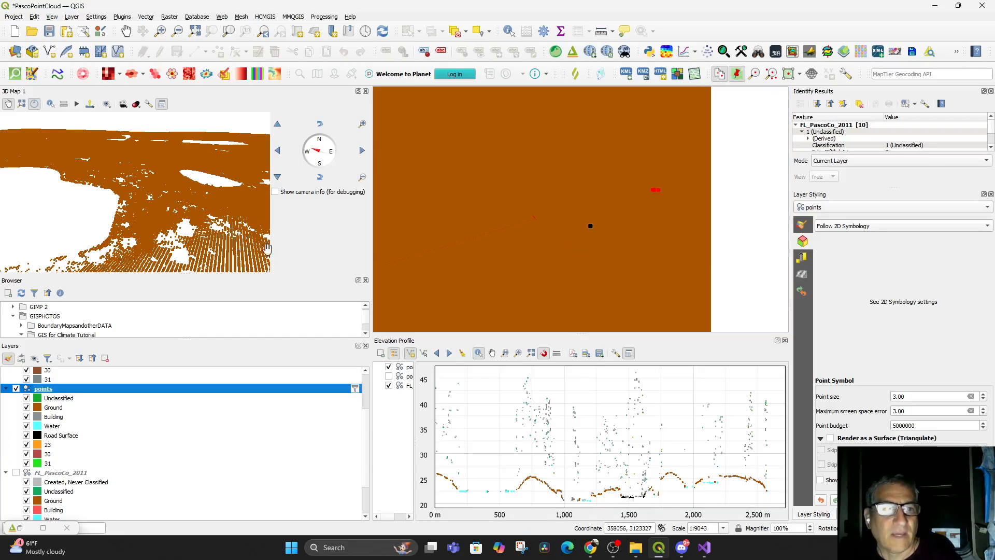
left_click_drag(240, 243, 257, 275)
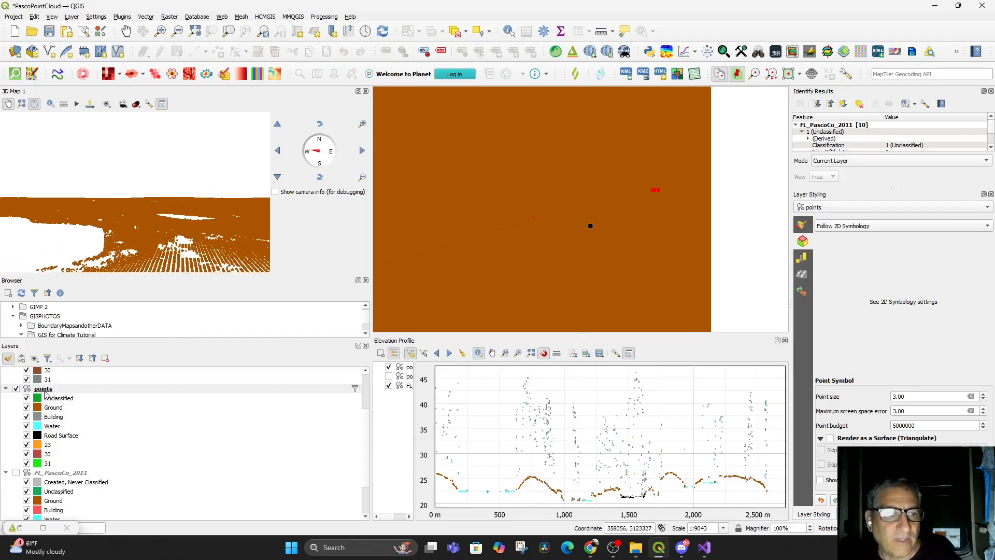
scroll(495, 251, "down", 3)
left_click_drag(518, 252, 634, 265)
scroll(633, 265, "up", 2)
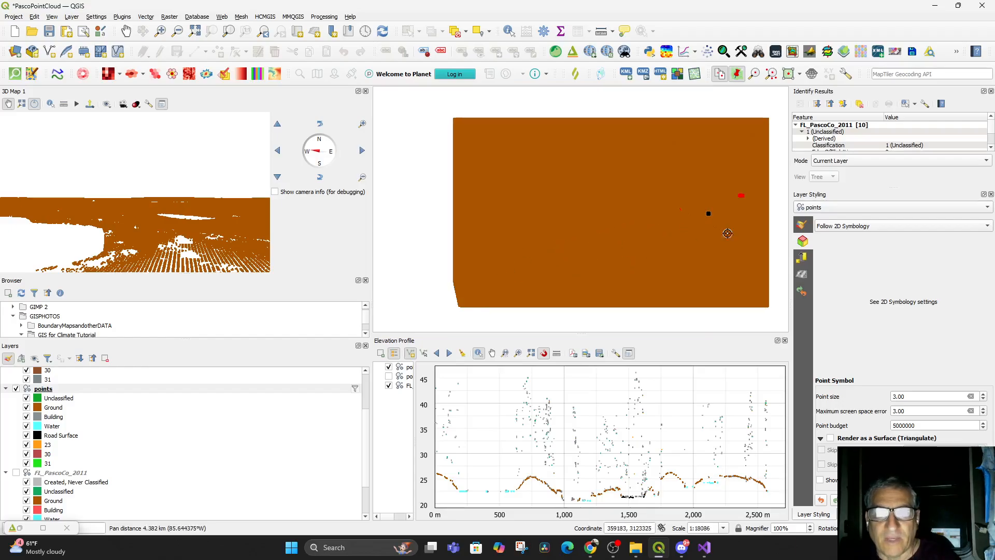
scroll(723, 232, "up", 2)
mouse_move(704, 231)
left_mouse_down()
mouse_move(672, 266)
mouse_move(712, 232)
left_mouse_up()
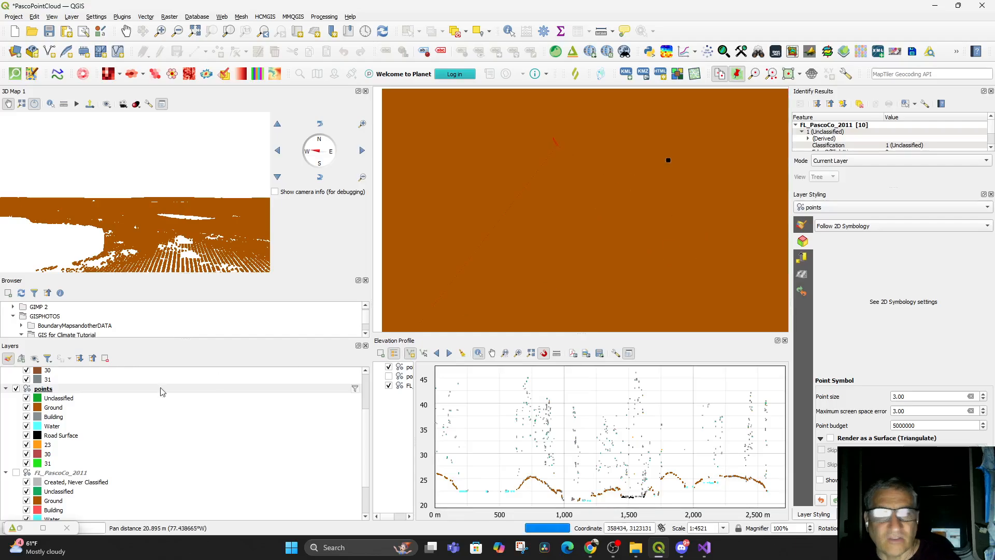
Reopen the points layer's filter and clear its expression
right_click(46, 393)
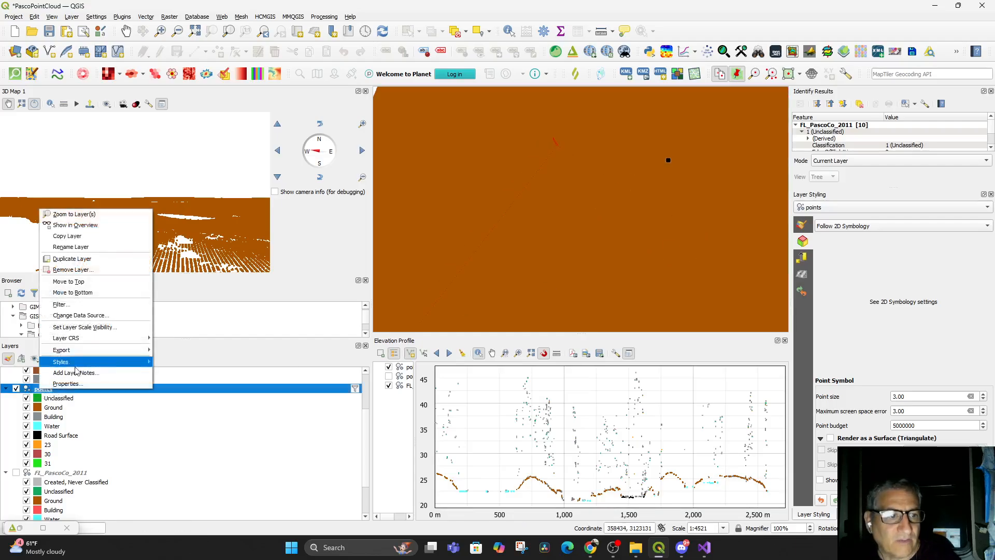
left_click(86, 309)
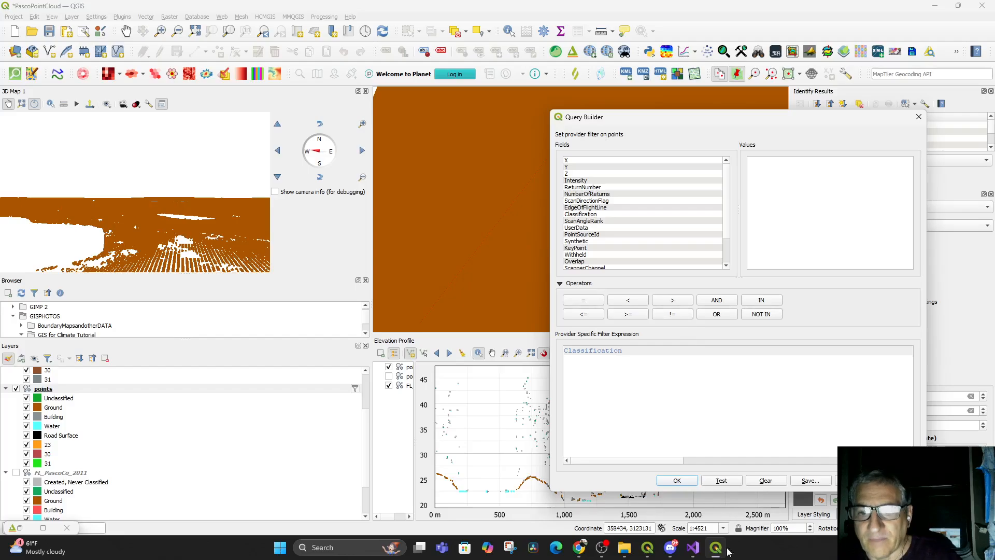
left_click(765, 480)
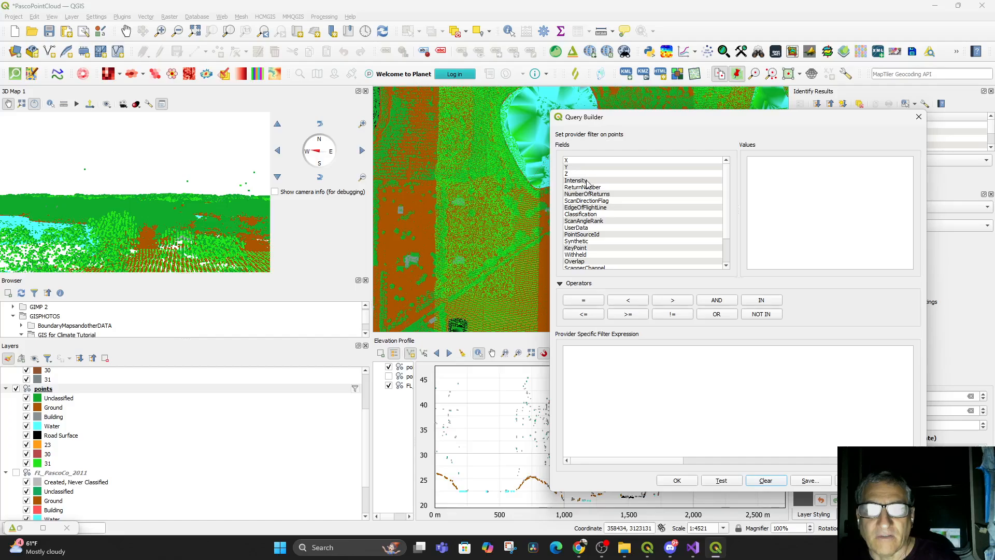
Filter the points layer to the vegetation classes with the expression Classification = 3 AND 4 AND 5
left_click(580, 214)
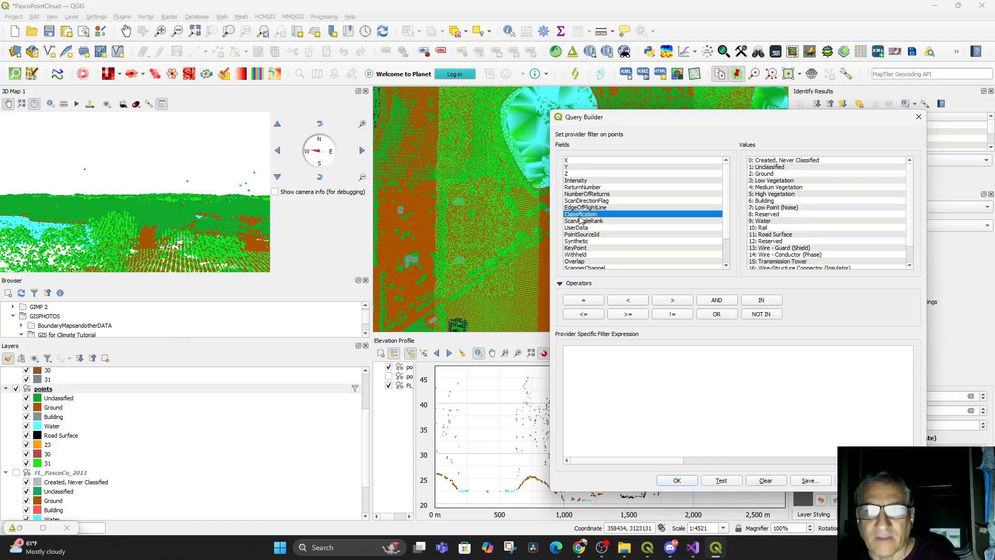
left_click(766, 181)
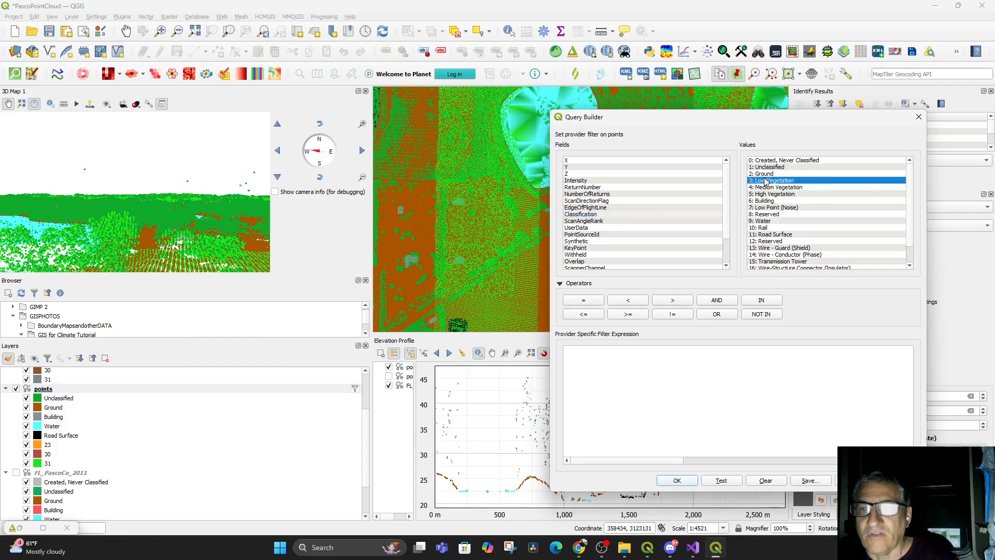
left_click(606, 357)
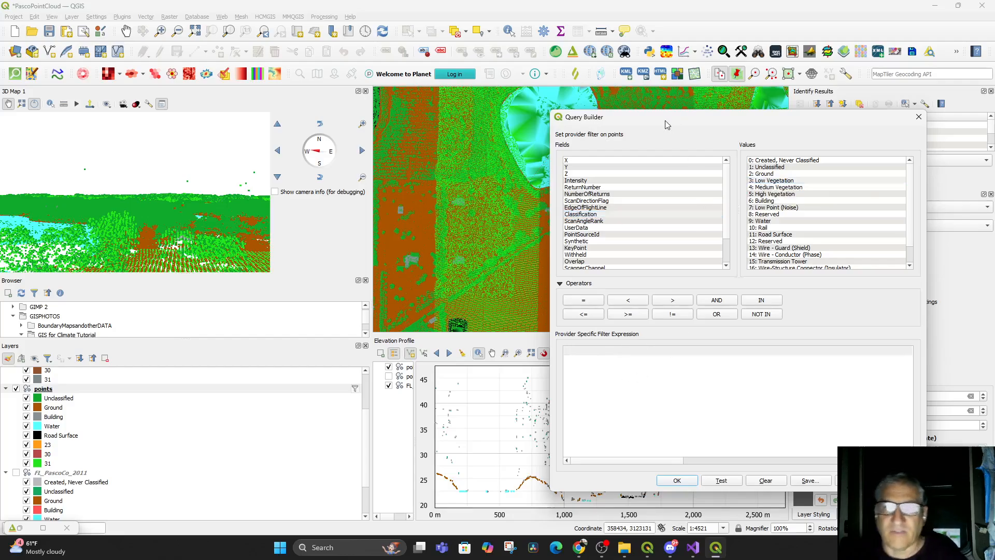
double_click(583, 214)
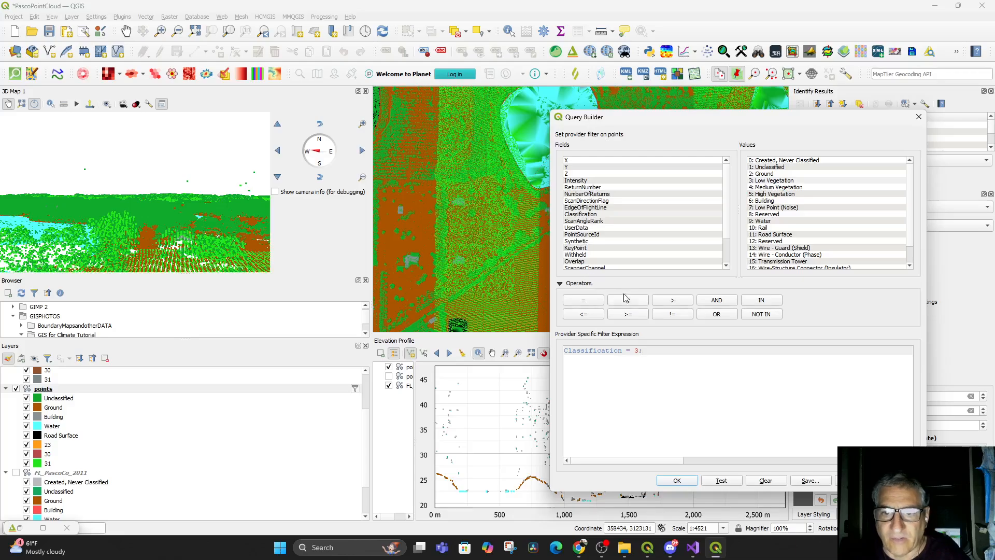
key("BackSpace")
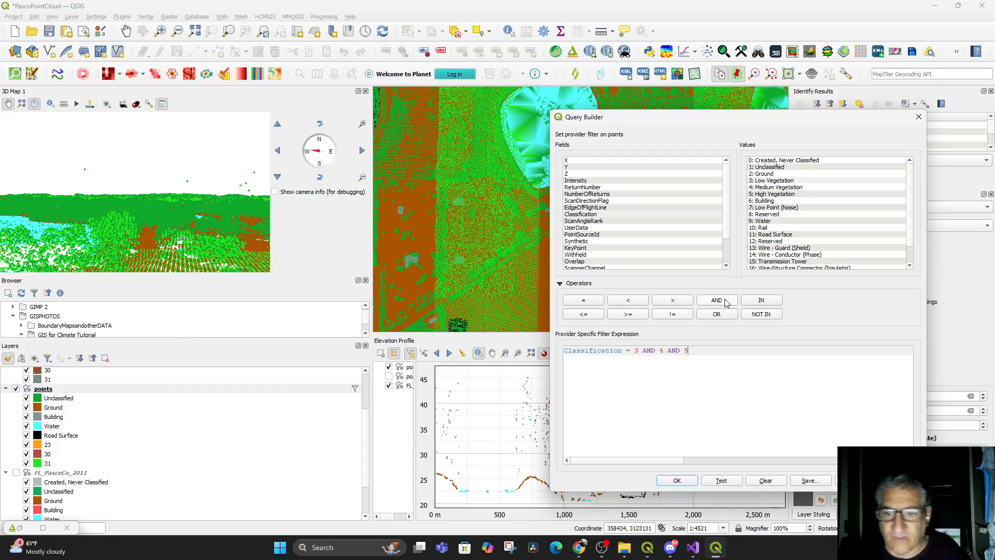
left_click(690, 481)
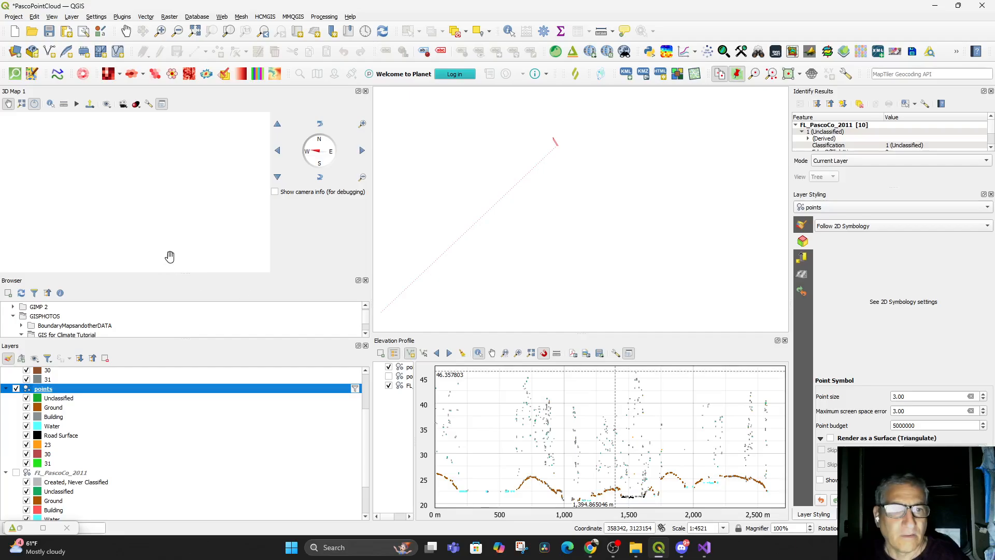
Change the points layer's vegetation filter expression to Classification = 3 OR 4 OR 5 and apply it
left_click(566, 202)
scroll(542, 178, "down", 1)
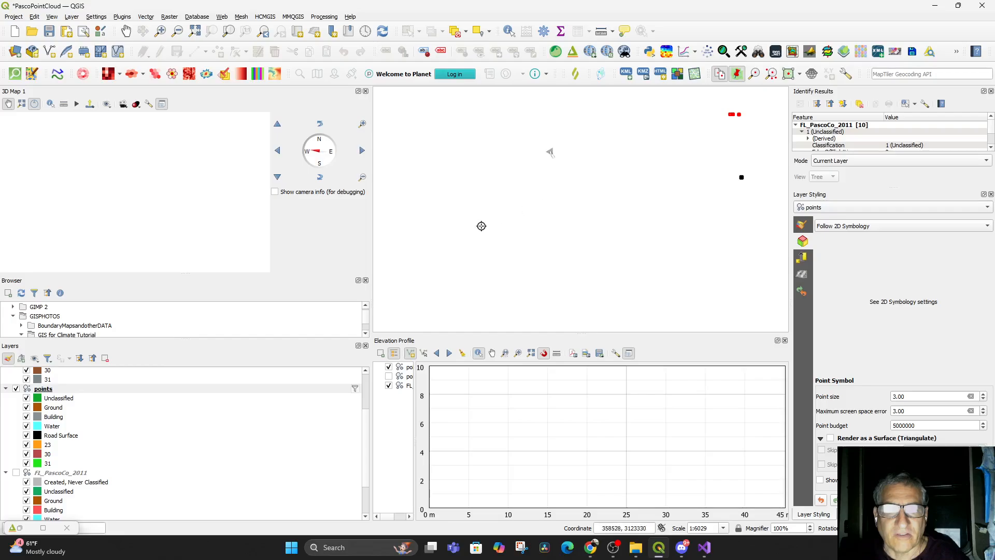
right_click(40, 393)
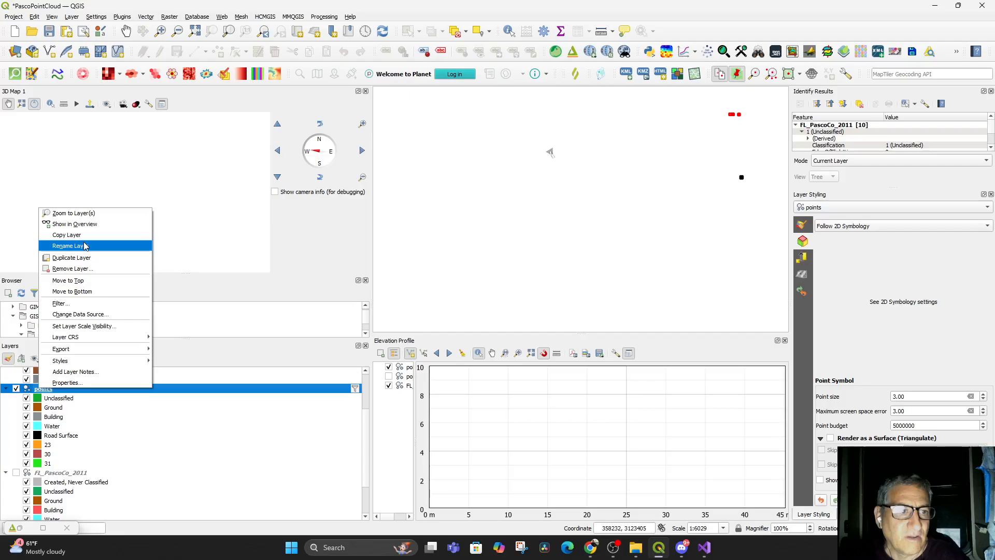
left_click(61, 303)
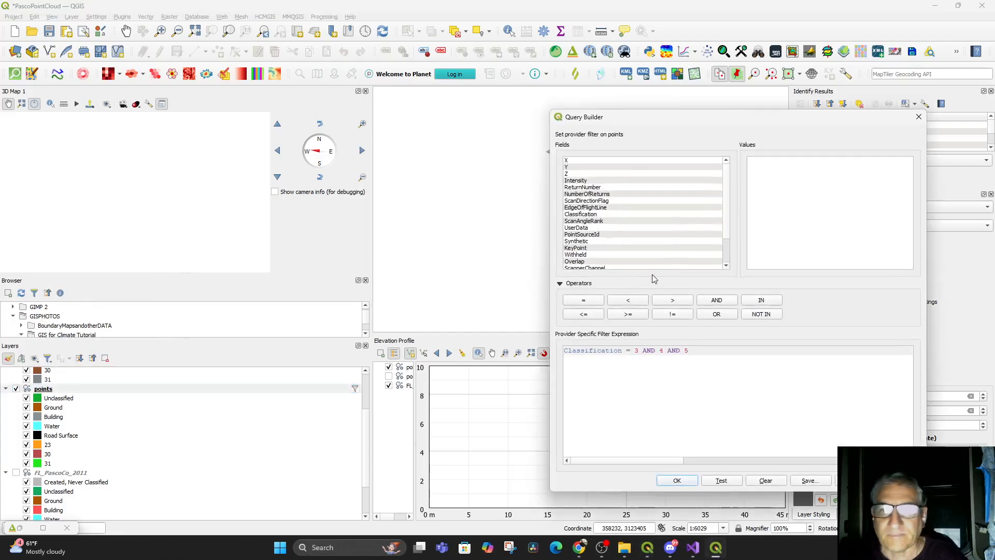
left_click_drag(708, 355, 657, 353)
double_click(649, 352)
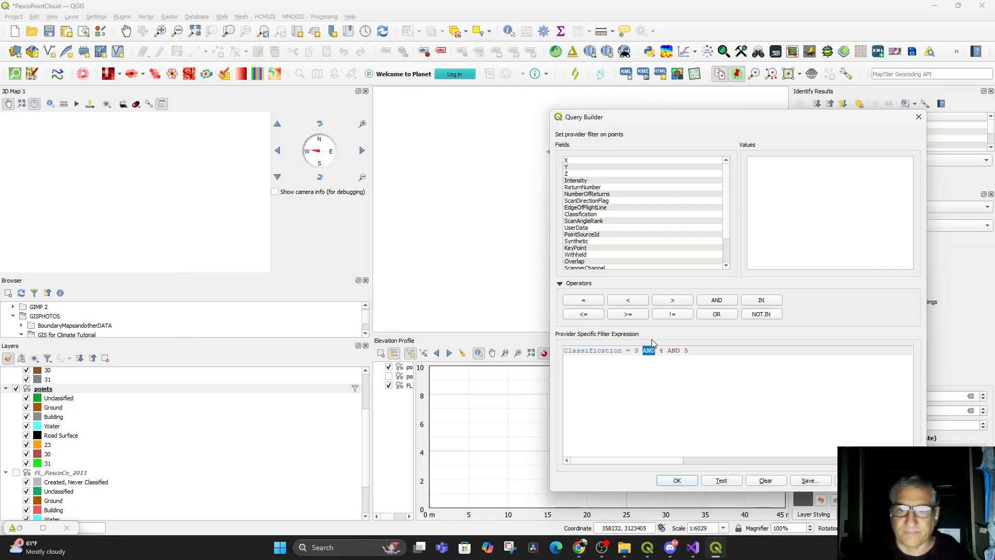
double_click(672, 353)
type("OR")
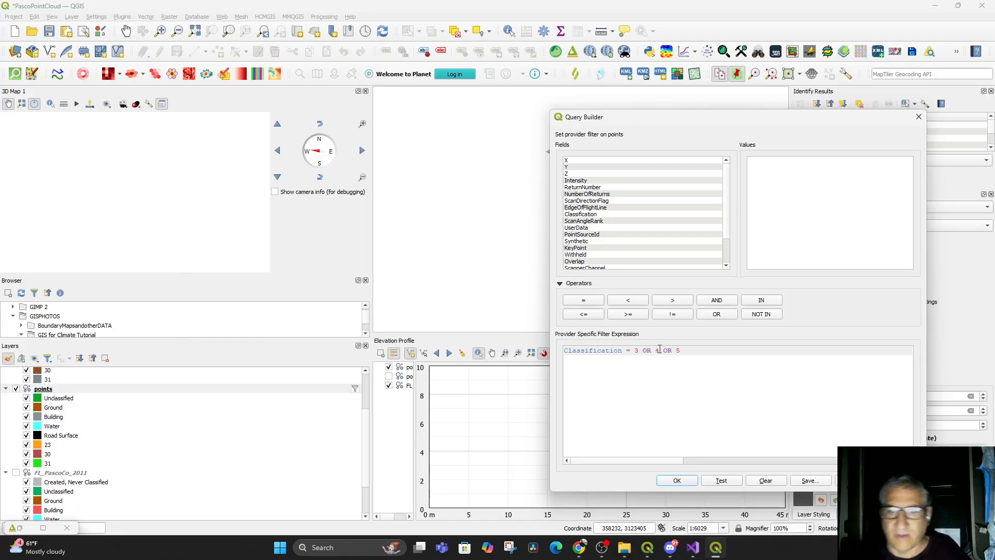
left_click(677, 480)
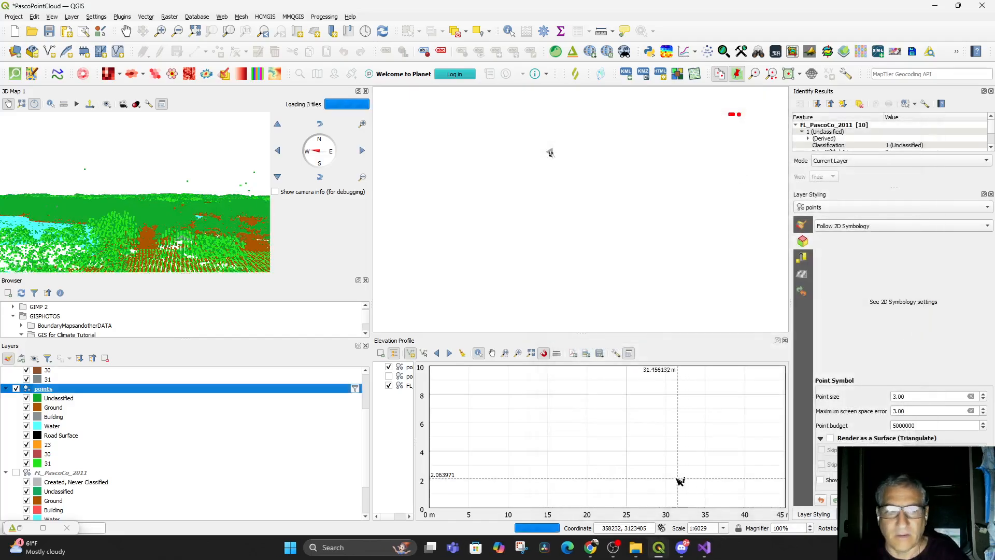
left_click_drag(214, 233, 224, 213)
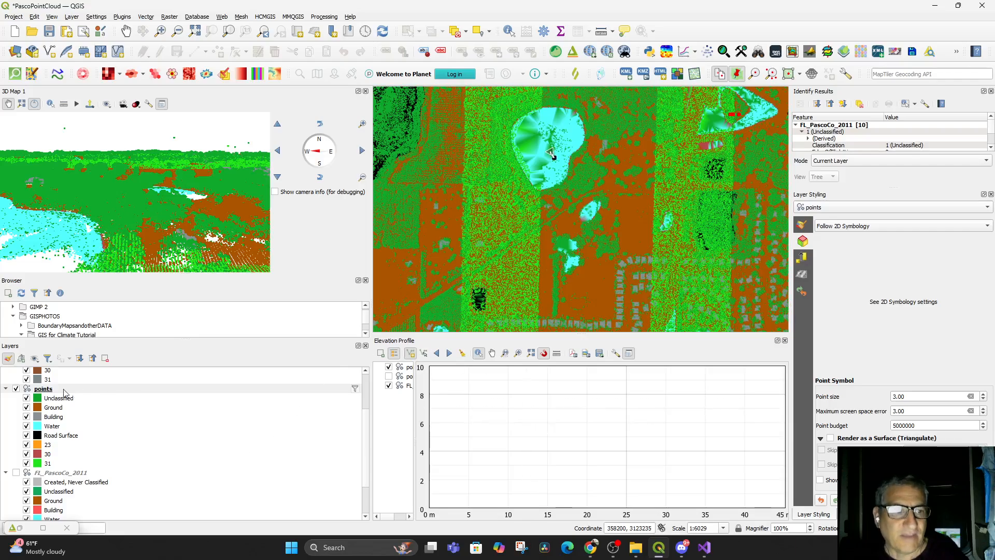
Try to exclude water from the points layer by appending != 9 to the filter expression Classification = 3 OR 4 OR 5
right_click(46, 390)
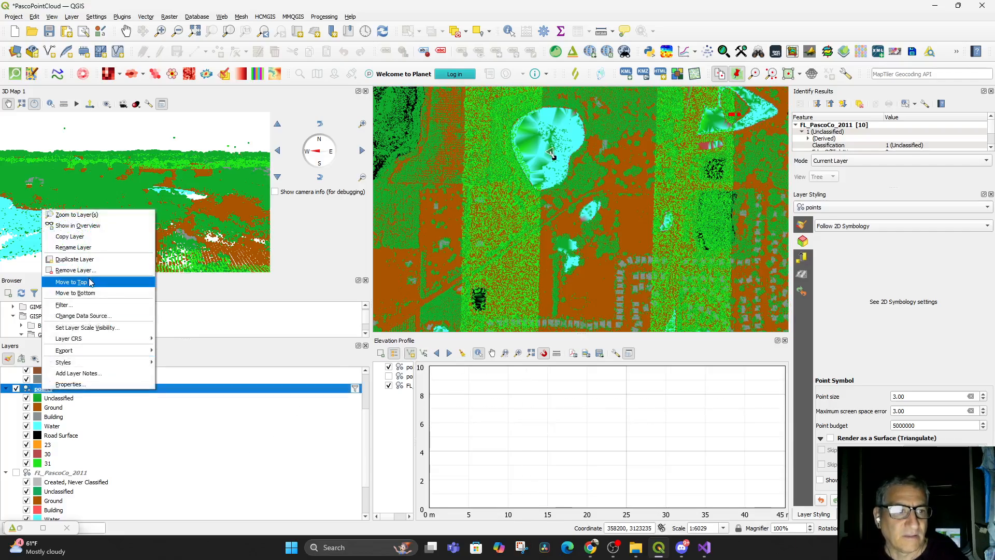
left_click(92, 305)
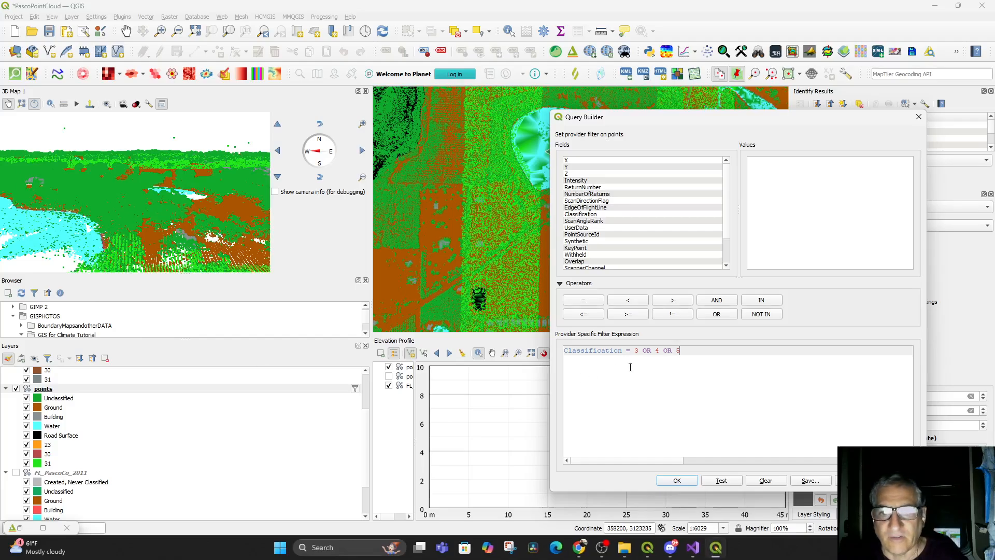
left_click(587, 216)
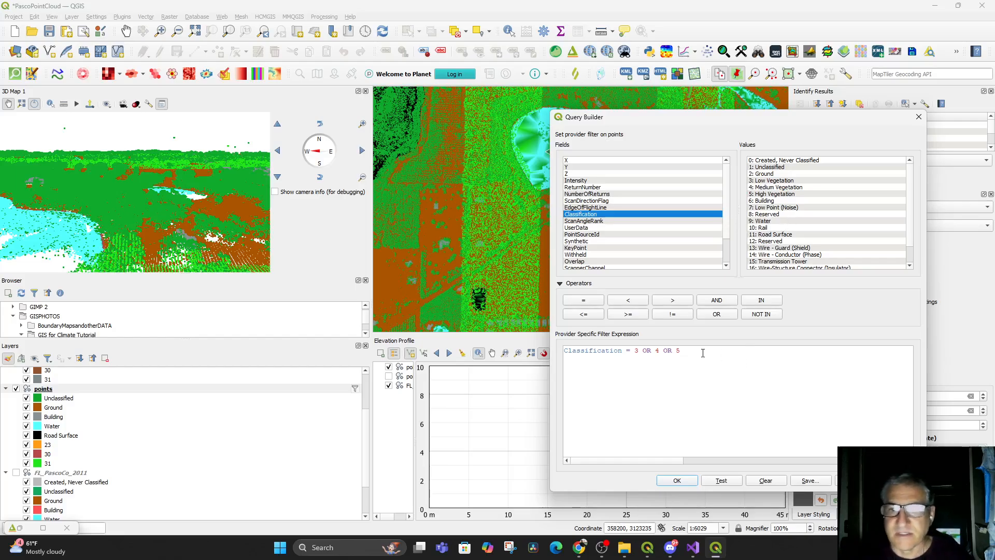
left_click(674, 315)
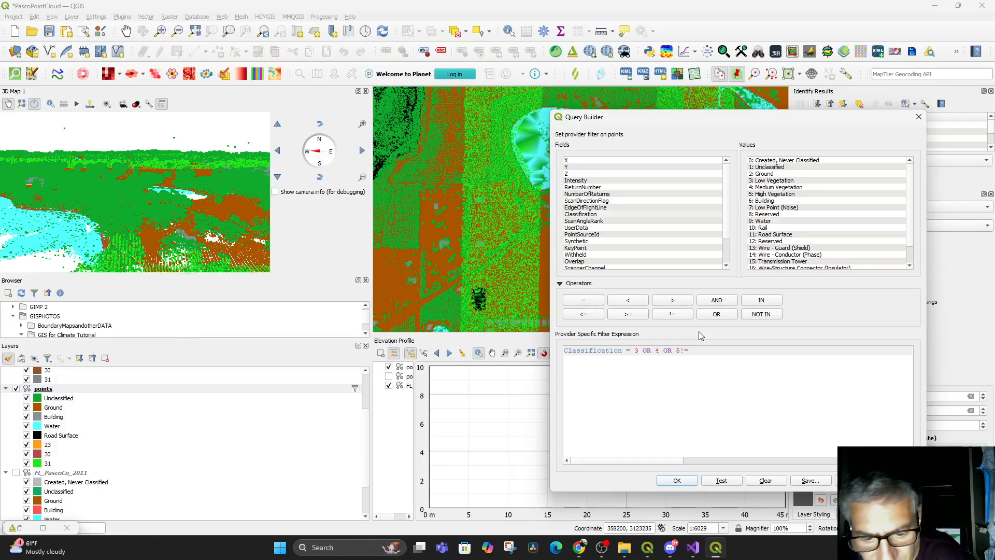
type("9")
left_click(679, 481)
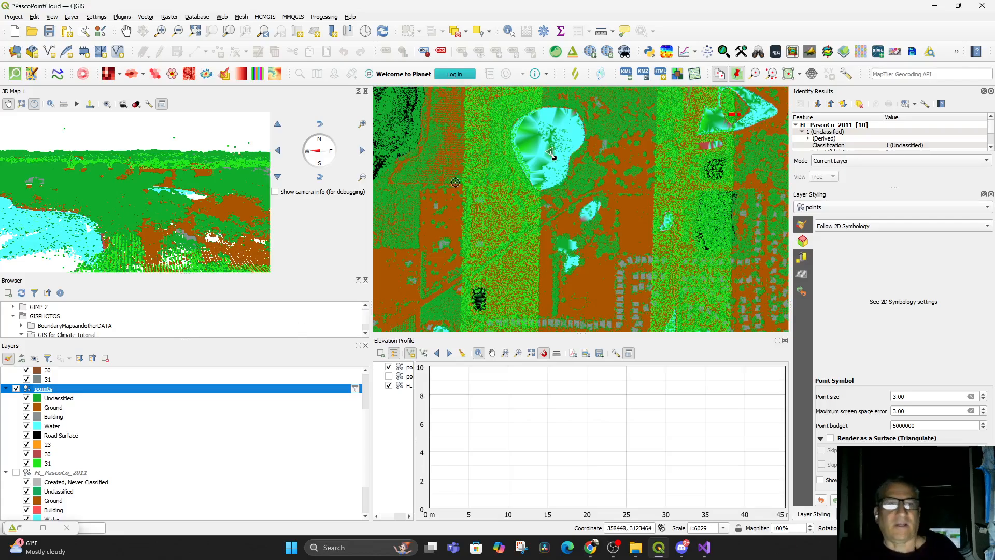
Filter the points layer to building points with the provider expression Classification = 6
right_click(55, 390)
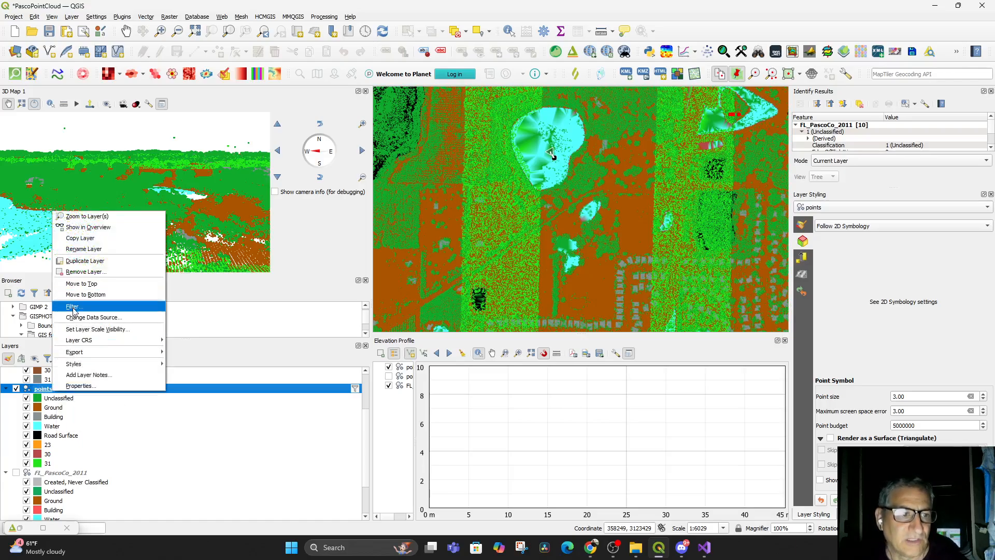
left_click(73, 307)
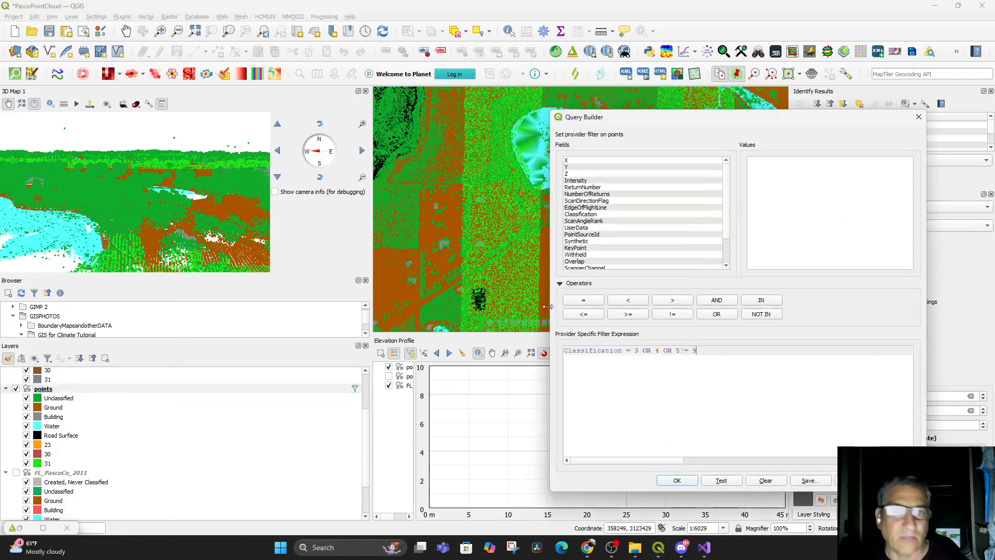
double_click(582, 215)
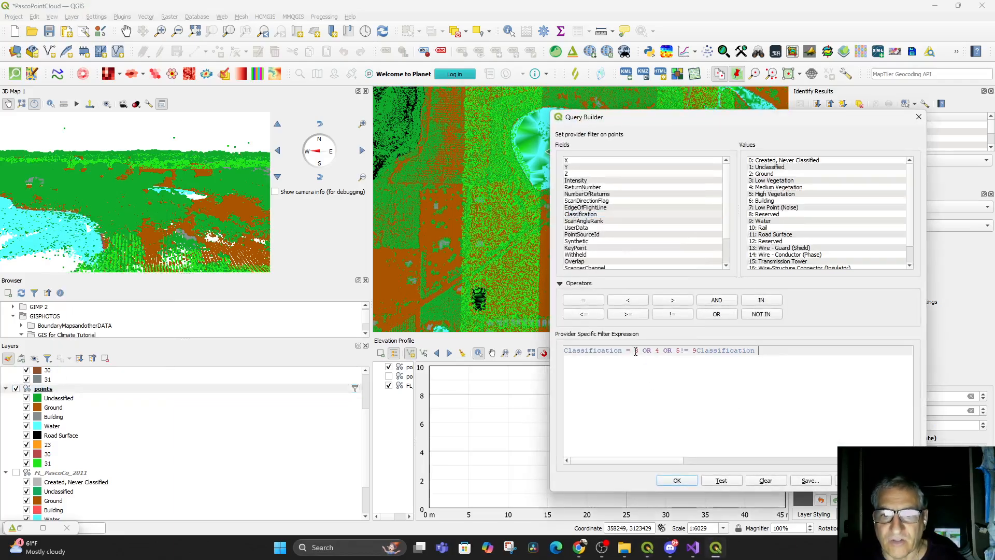
left_click_drag(635, 352, 862, 344)
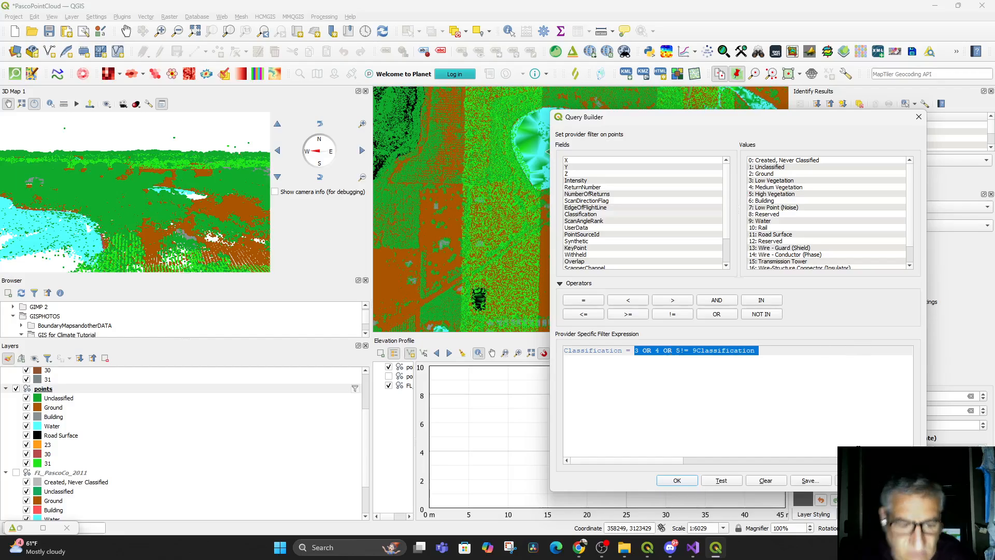
type("6")
key("Return")
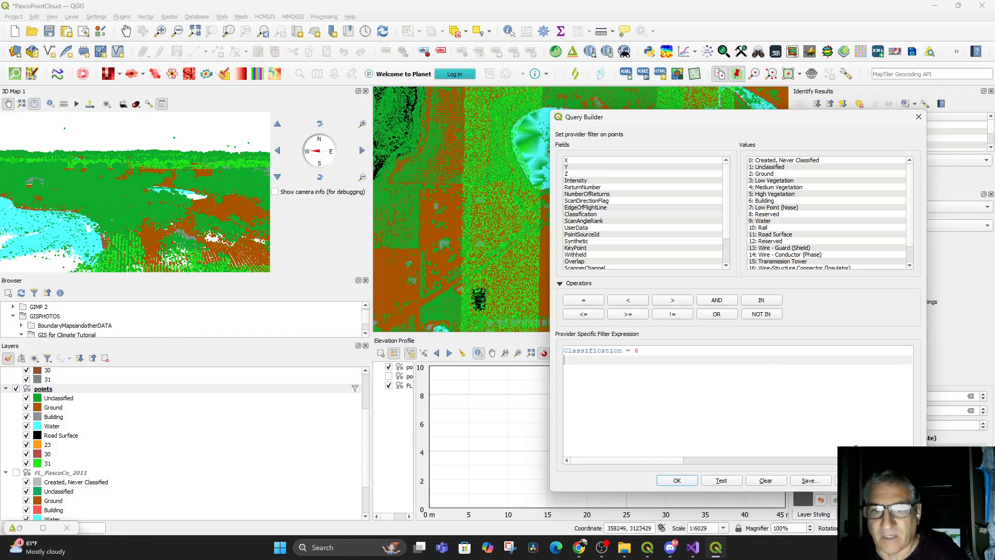
left_click(677, 480)
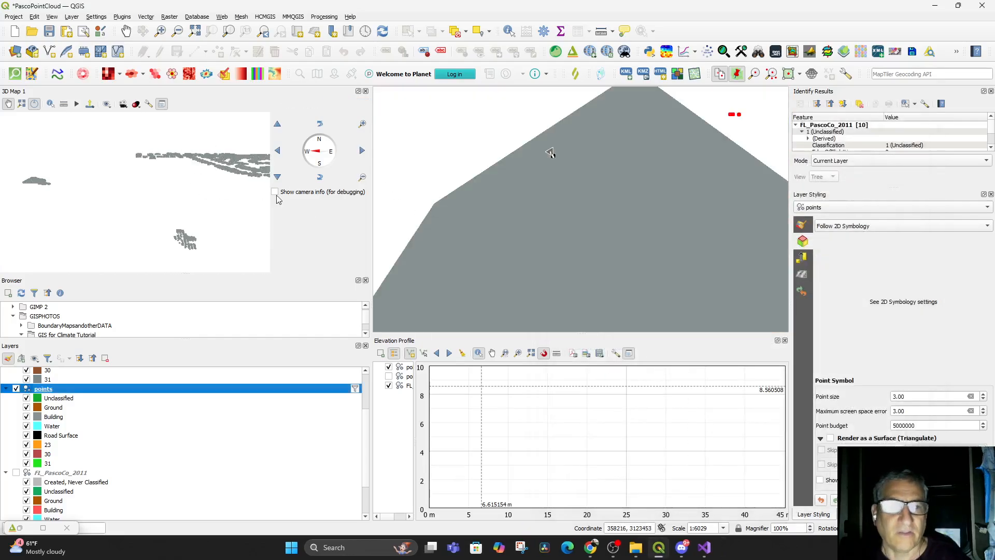
Examine the building-only points in the docked 3D view and the 2D map from several angles and scales
scroll(199, 183, "up", 2)
scroll(199, 184, "down", 6)
left_click_drag(152, 191, 165, 259)
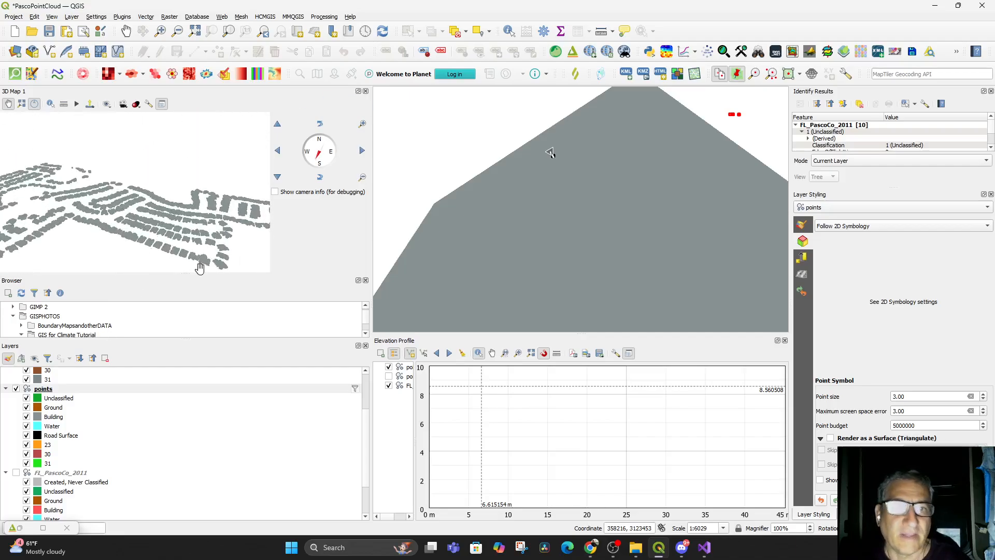
scroll(666, 226, "down", 3)
left_click_drag(646, 221, 576, 401)
left_click_drag(613, 199, 584, 289)
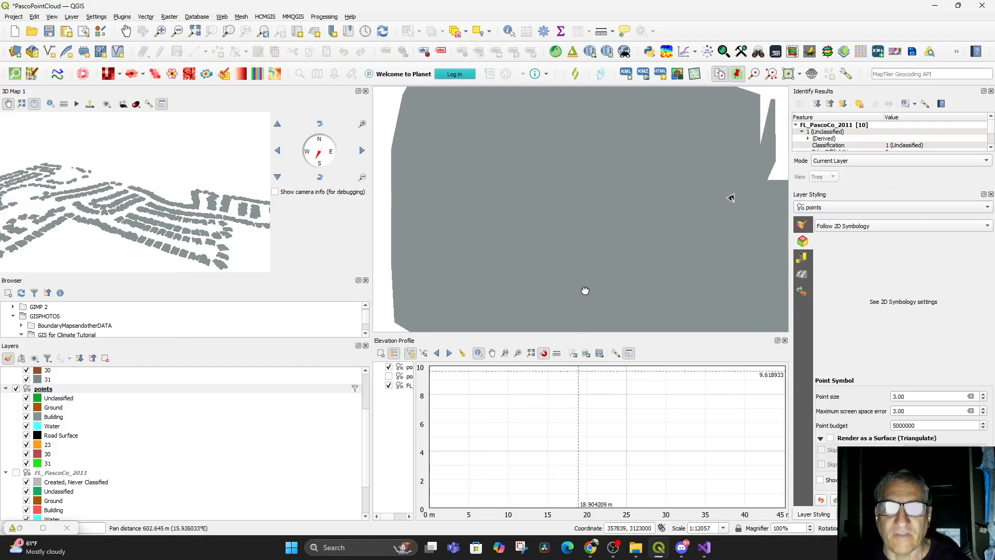
scroll(591, 232, "down", 1)
scroll(655, 213, "up", 1)
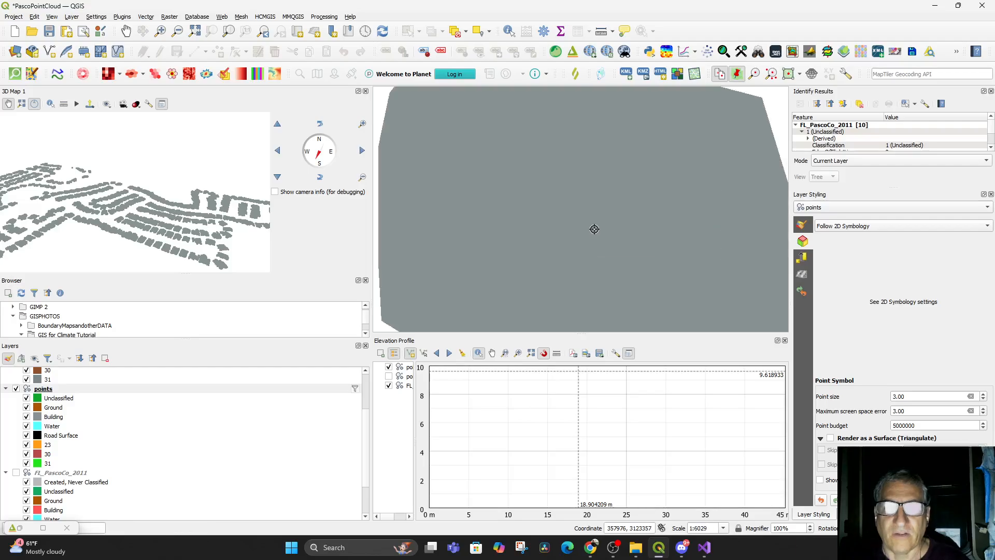
left_click_drag(232, 178, 192, 197)
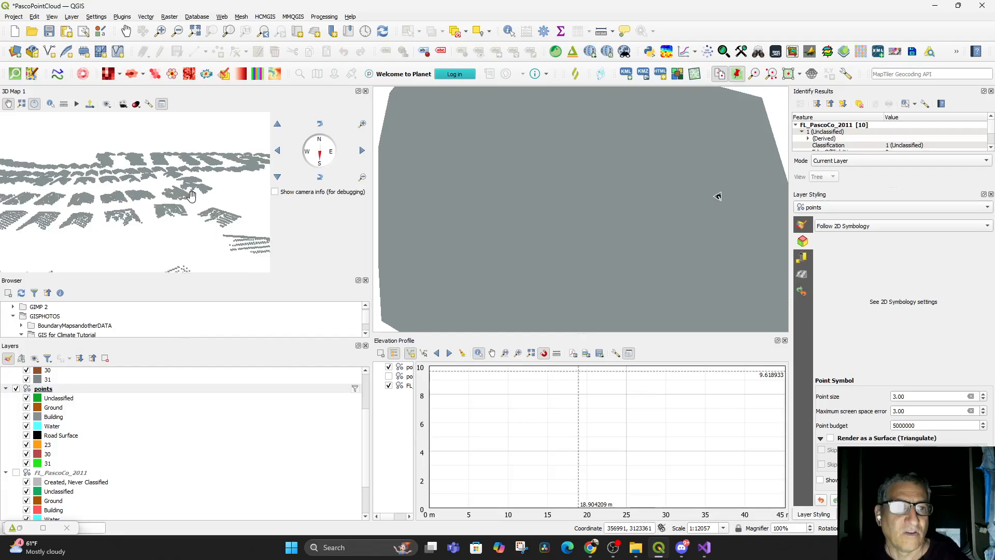
Filter the points layer to high vegetation with the provider expression Classification = 5
right_click(52, 390)
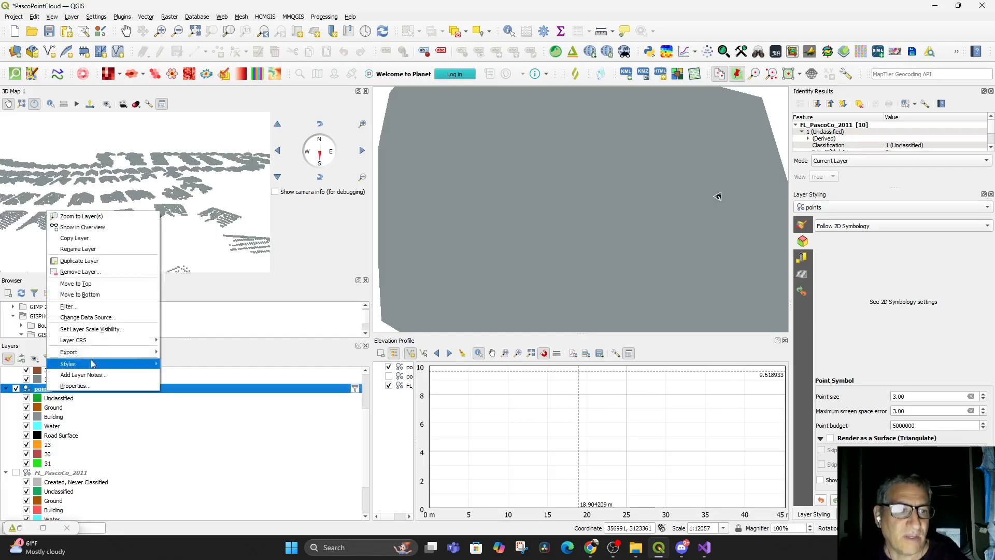
left_click(68, 306)
left_click(595, 214)
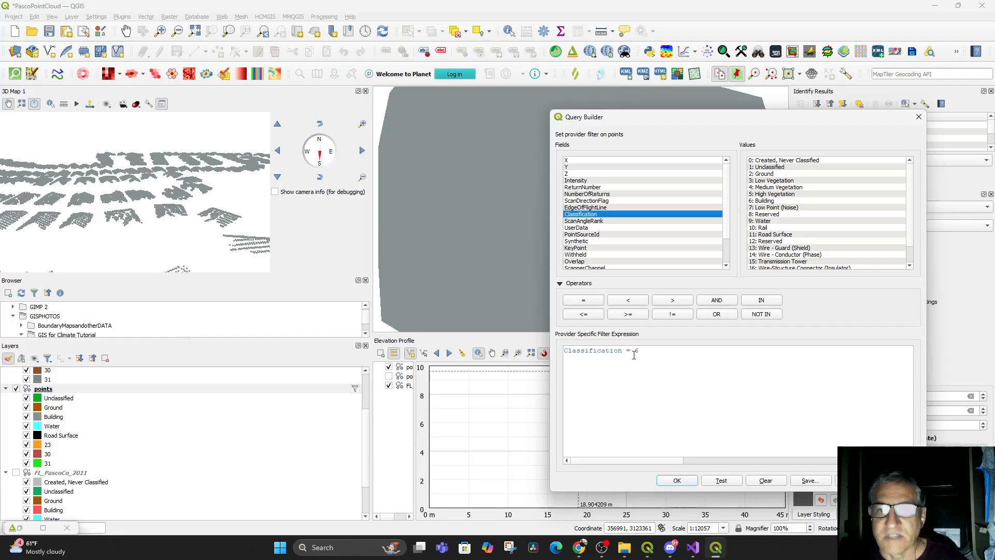
left_click_drag(636, 350, 640, 350)
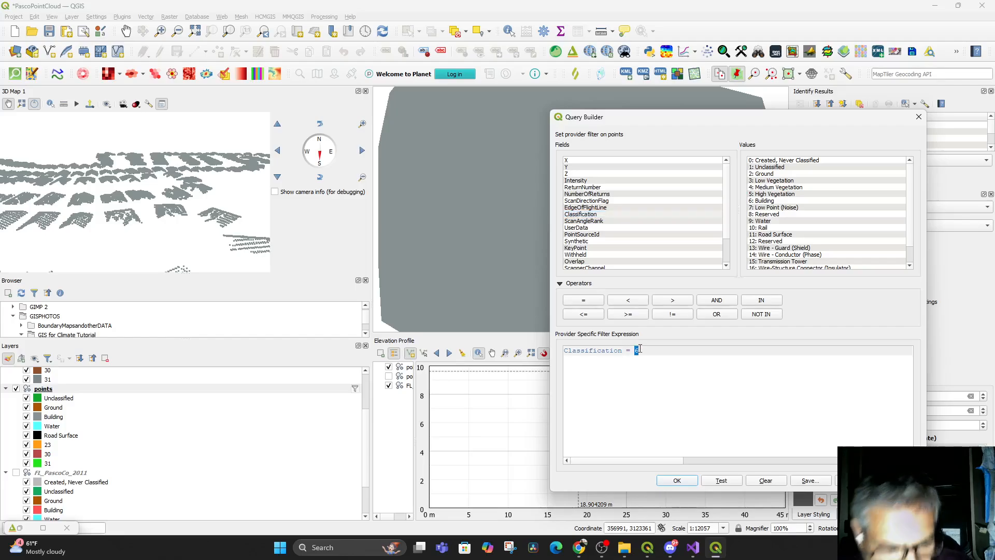
left_click(676, 480)
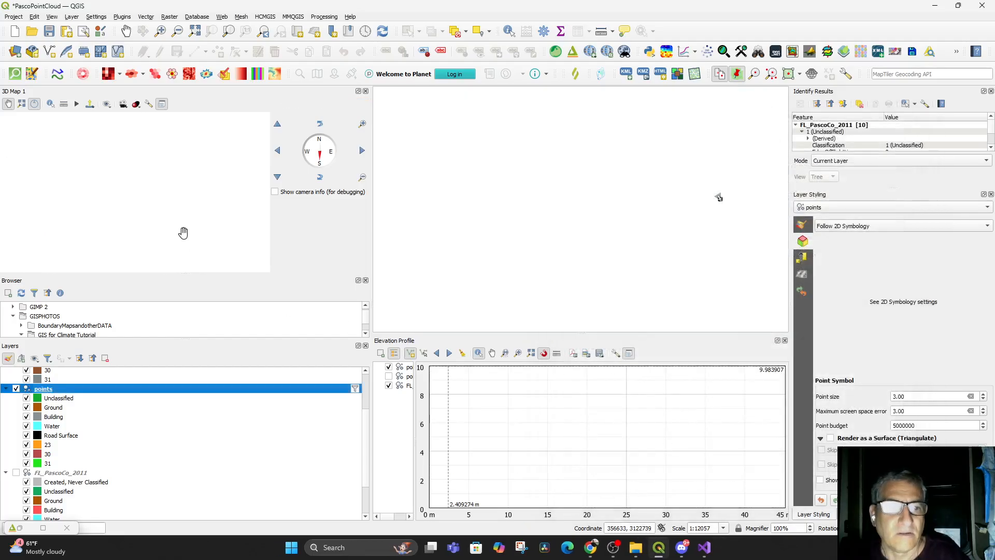
Filter the points layer to medium vegetation with the provider expression Classification = 4
right_click(89, 395)
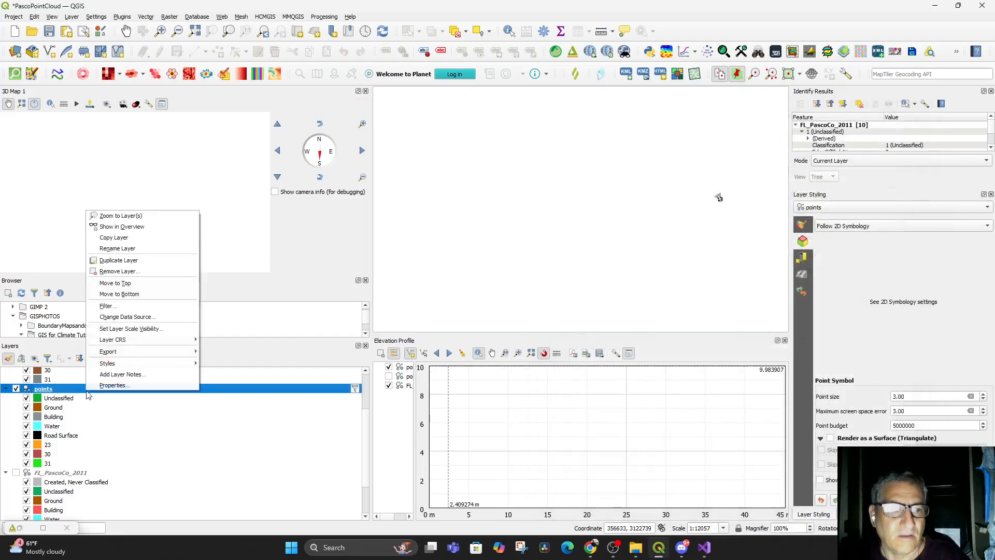
left_click(119, 306)
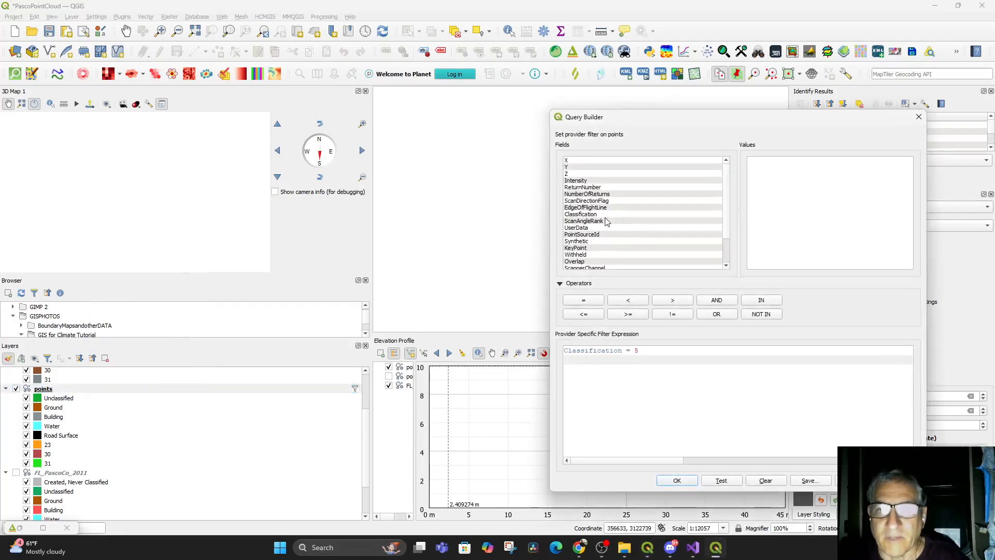
left_click(600, 214)
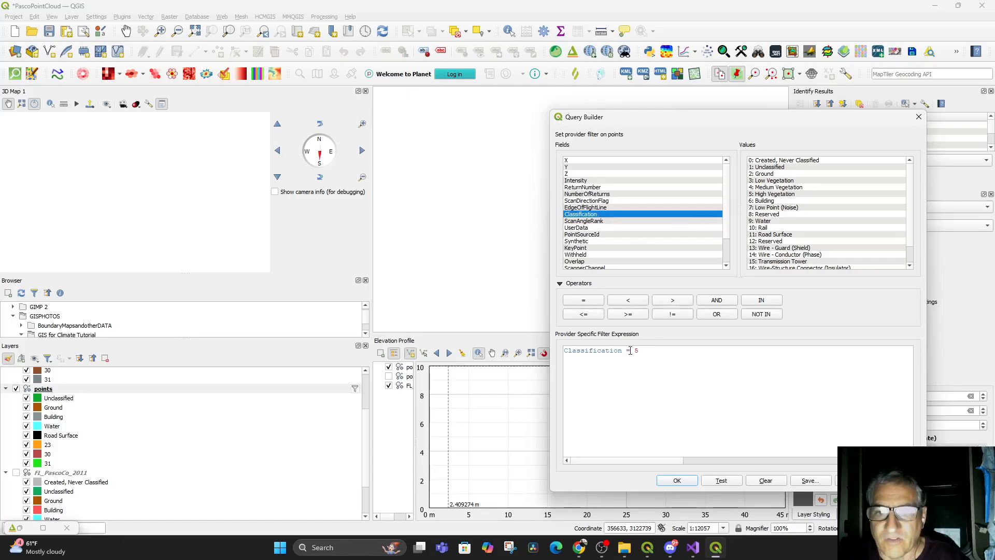
left_click_drag(634, 353, 640, 352)
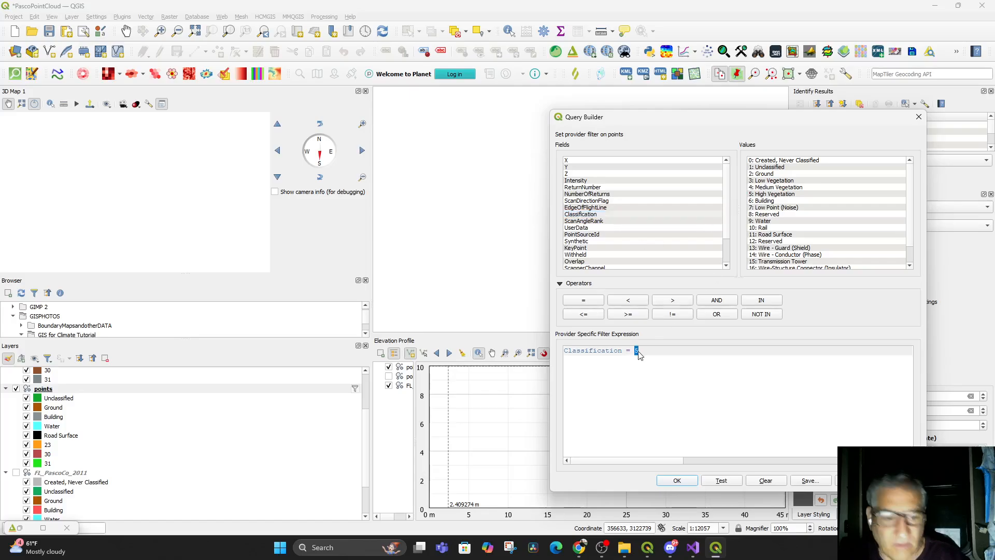
type("4")
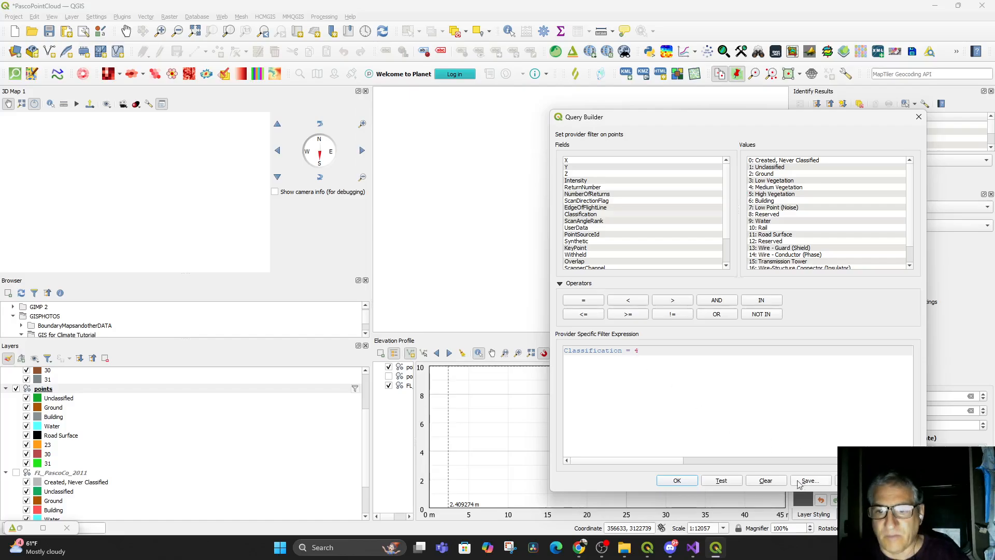
left_click(677, 480)
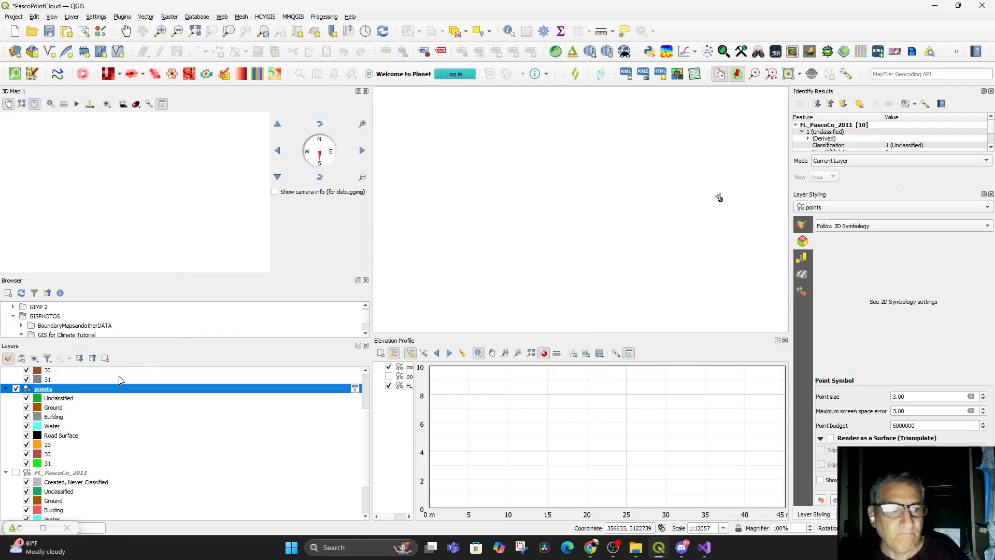
Filter the points layer to unclassified points with the provider expression Classification = 1
left_click(56, 399)
left_click(43, 389)
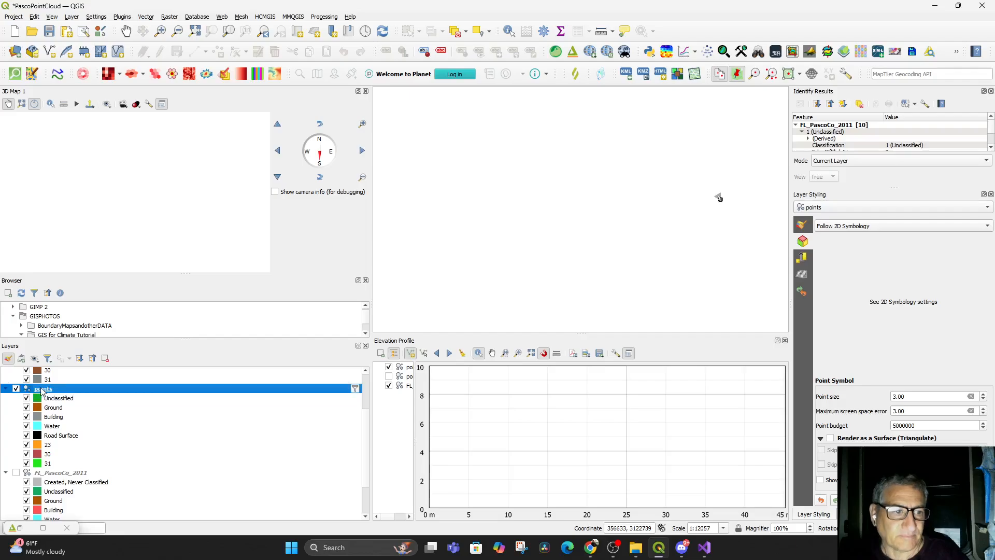
right_click(43, 389)
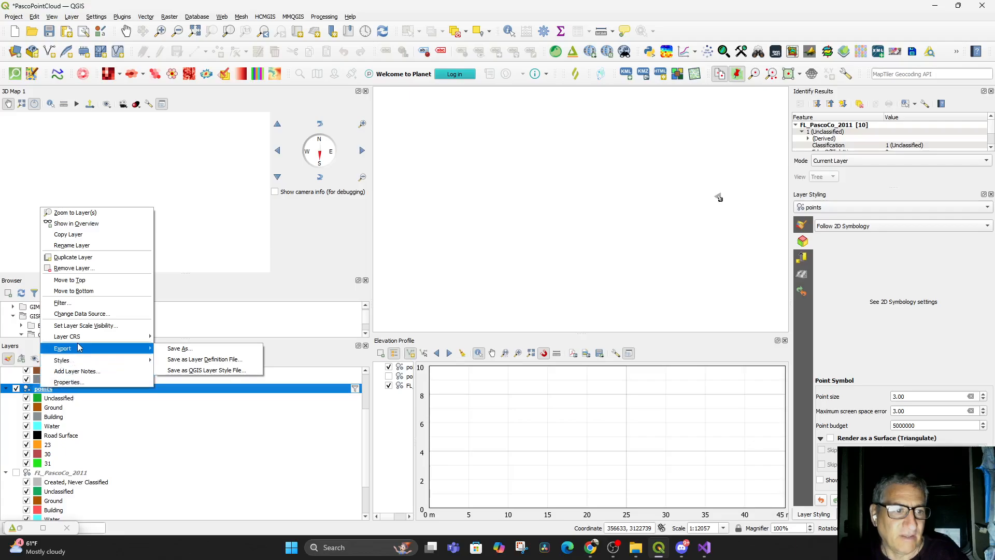
left_click(61, 303)
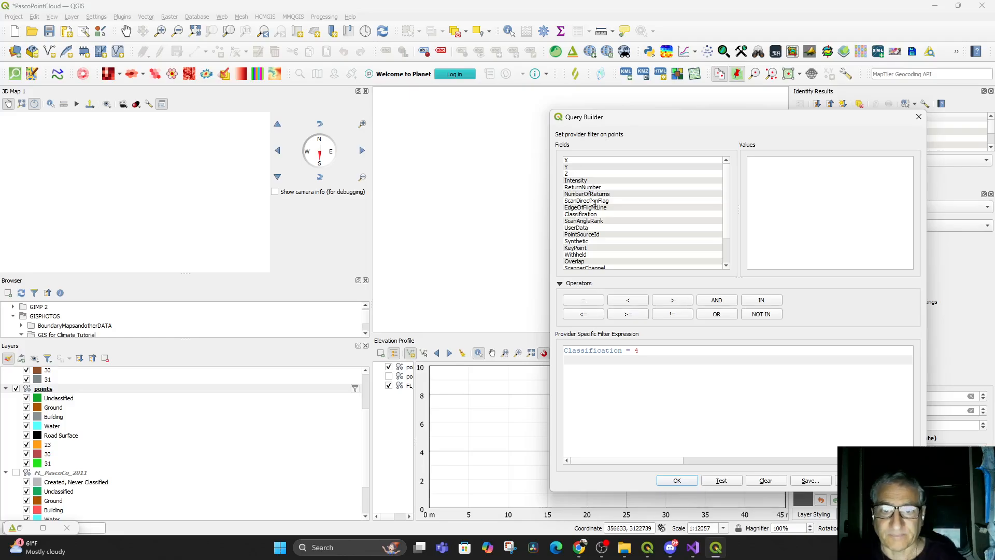
left_click(582, 214)
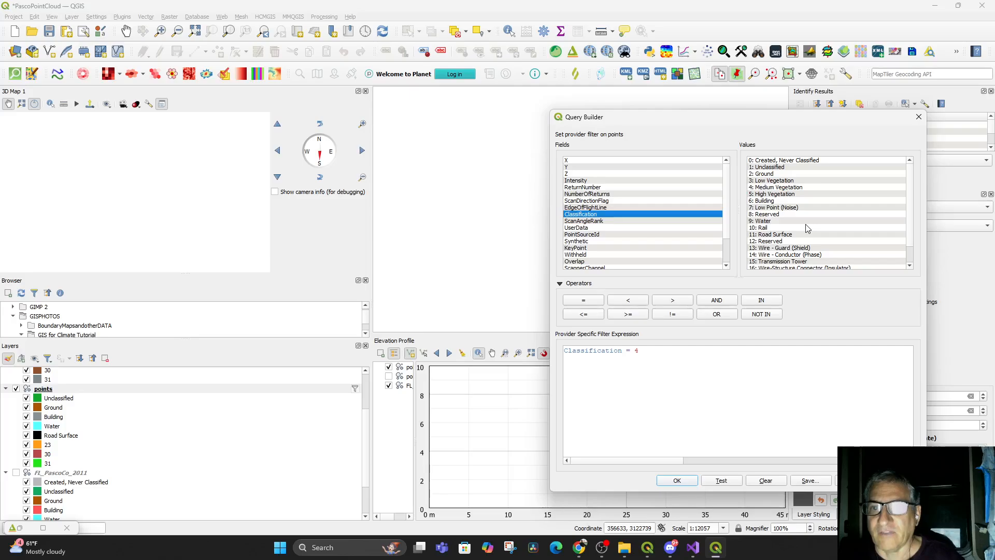
double_click(637, 352)
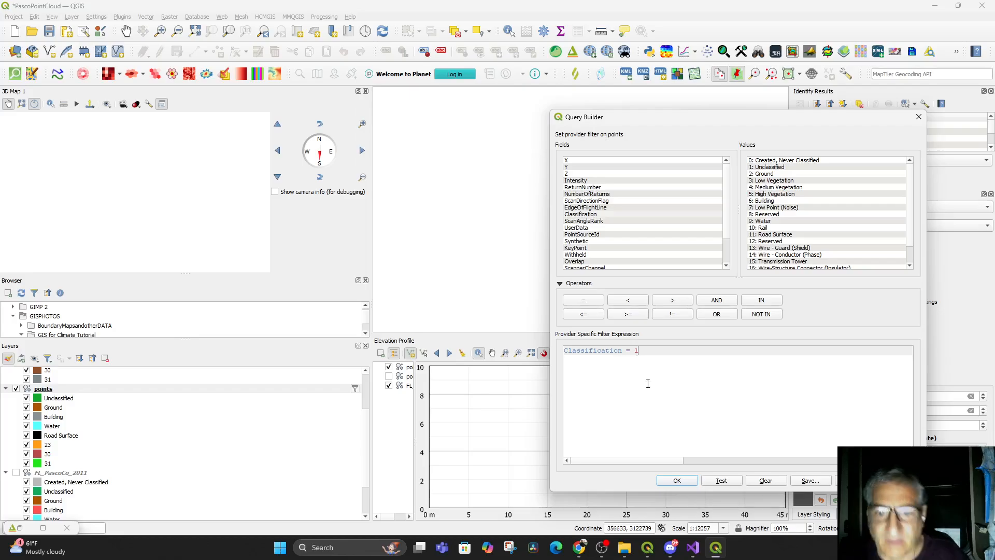
left_click(671, 482)
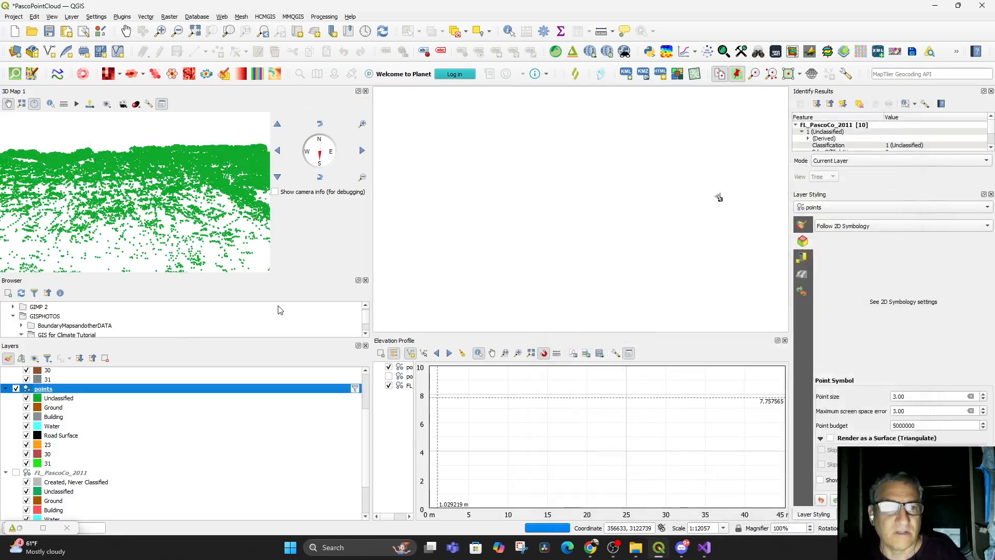
Inspect the unclassified points in the docked 3D view and the 2D map, and close the elevation profile
left_click_drag(194, 180, 179, 156)
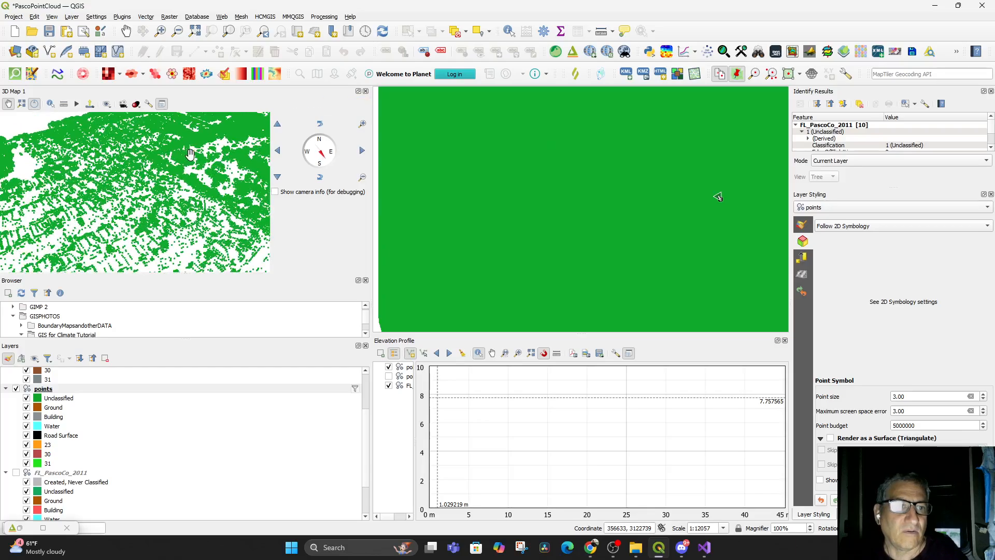
scroll(561, 229, "down", 3)
scroll(562, 230, "down", 1)
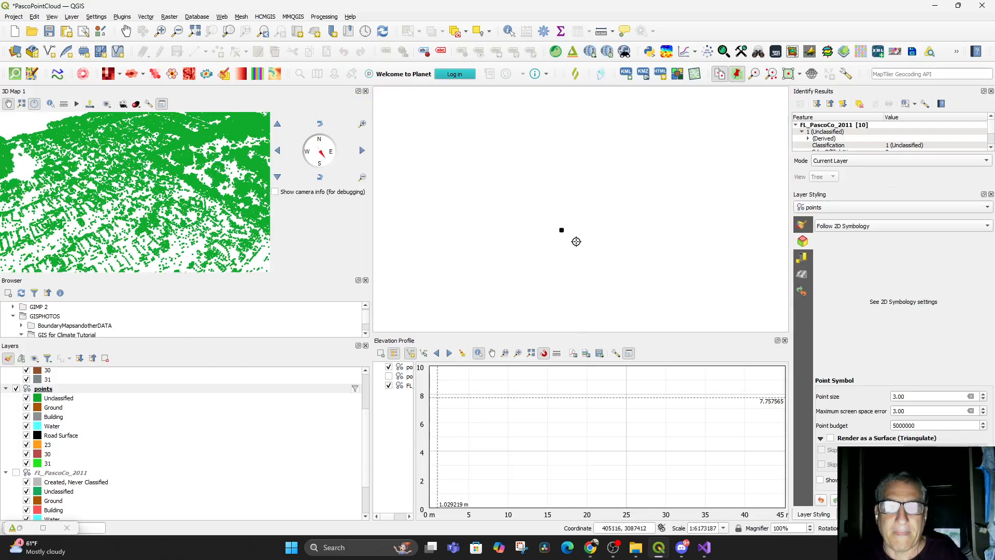
left_click_drag(498, 204, 620, 296)
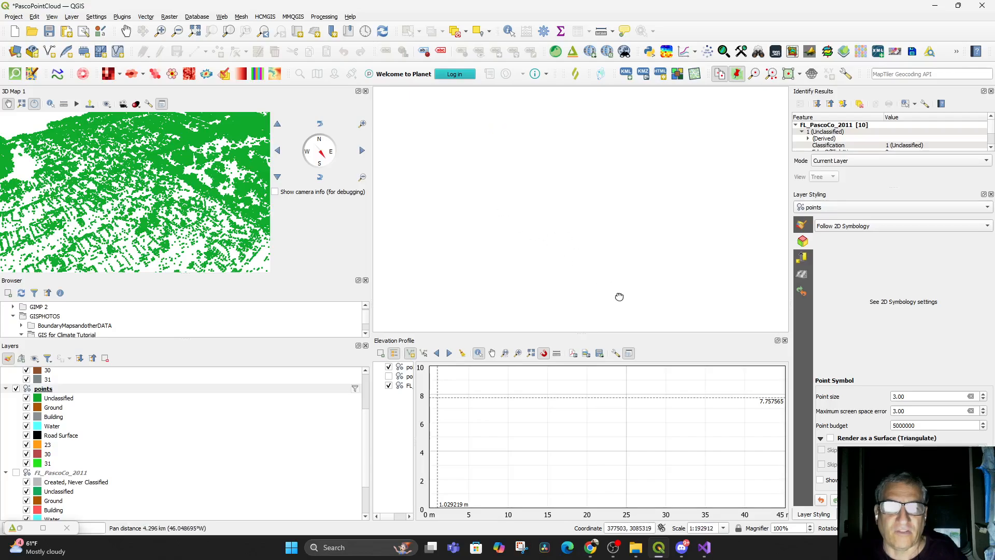
left_click(785, 340)
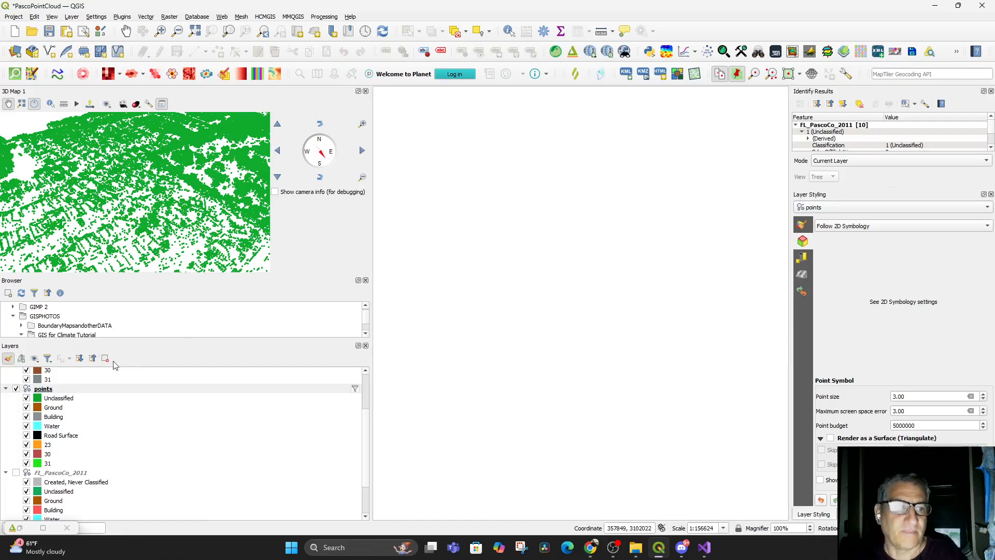
Show the FL_PascoCo_2011 layer together with the filtered points layer and view both from a lower angle in 3D
left_click(16, 388)
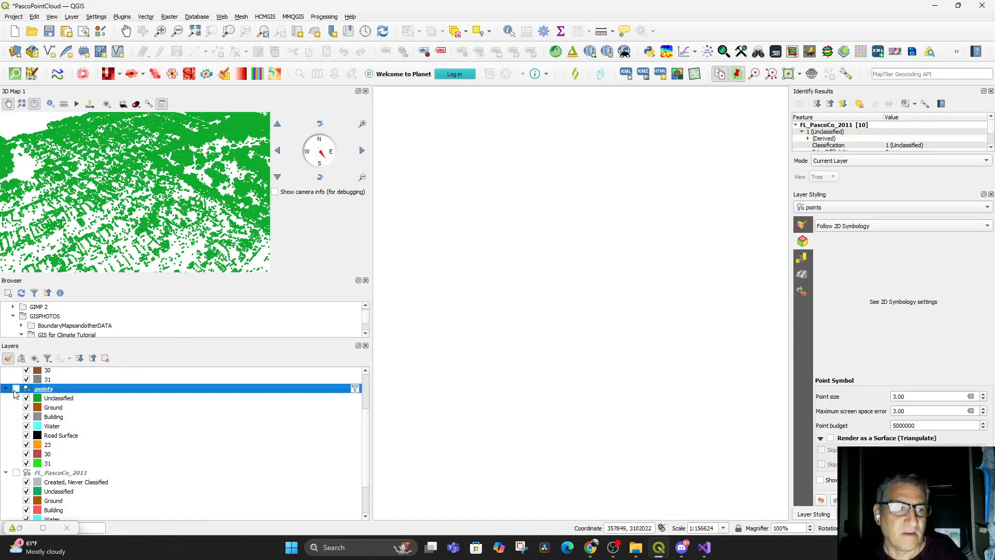
left_click(16, 389)
scroll(92, 433, "down", 2)
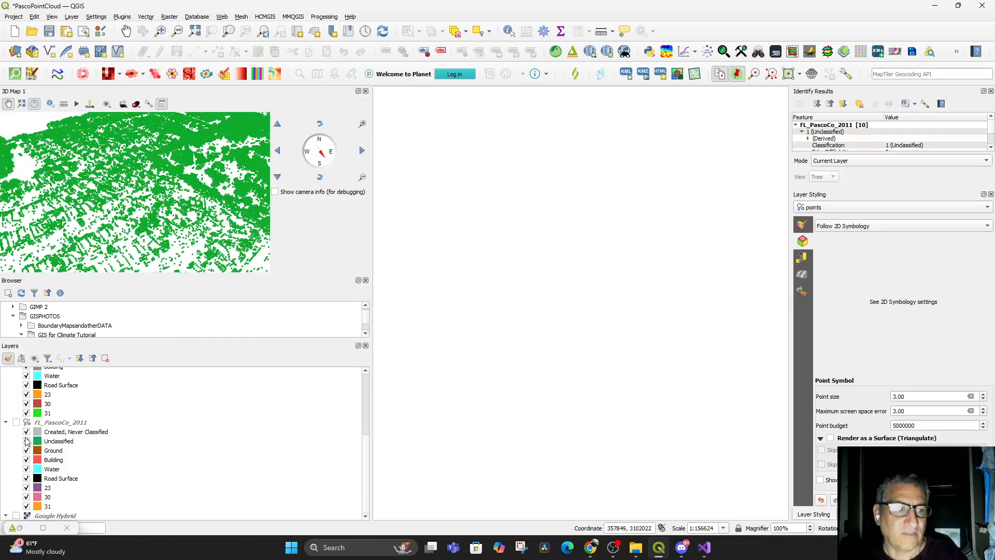
left_click(16, 422)
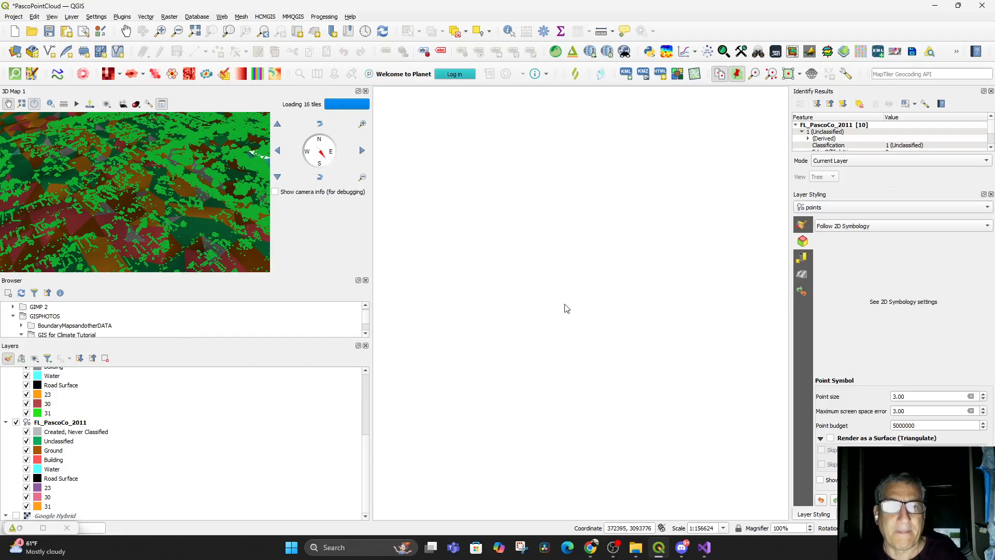
left_click_drag(567, 307, 587, 243)
left_click(587, 244)
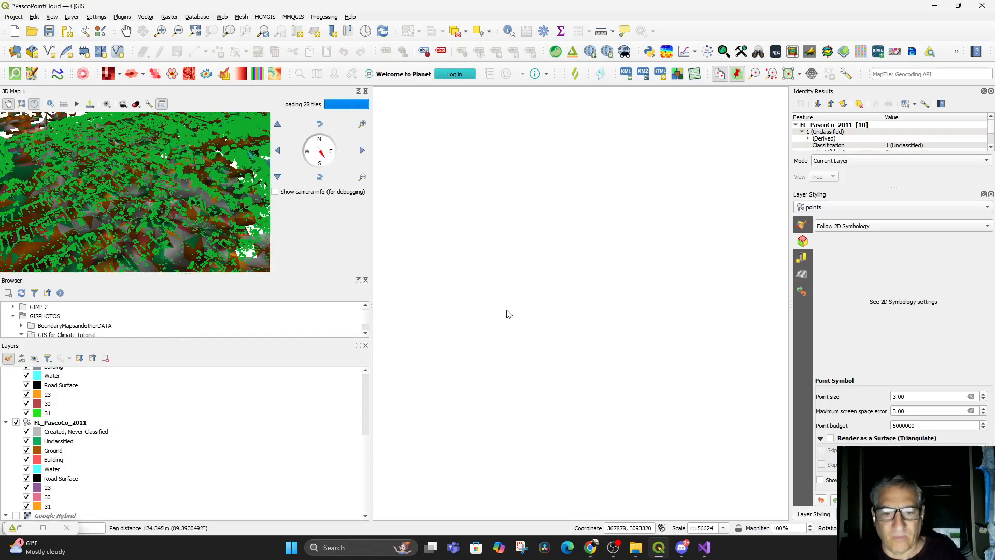
left_click_drag(178, 216, 249, 251)
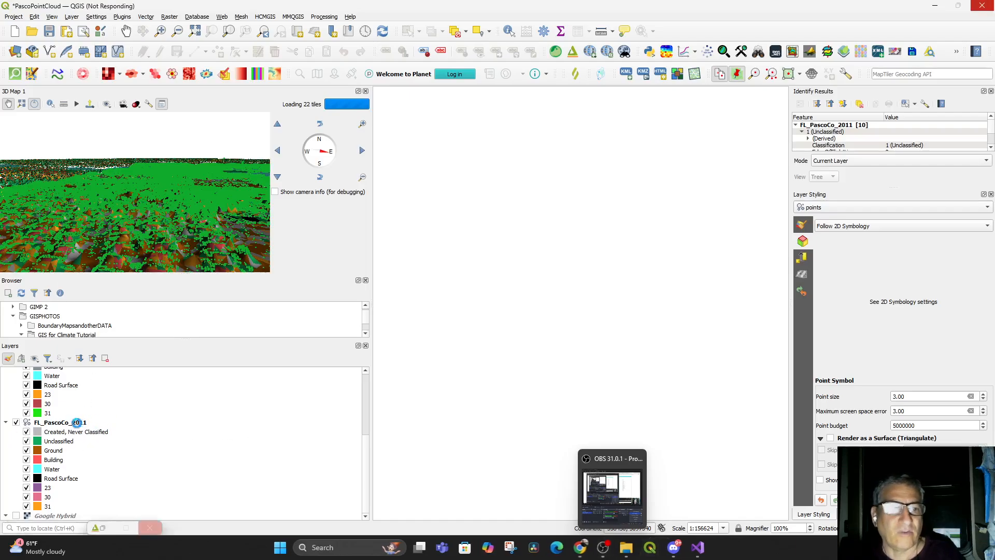
Switch to Chrome to play the YouTube tutorial on streaming and analyzing point clouds, and return to QGIS
key("alt+Tab")
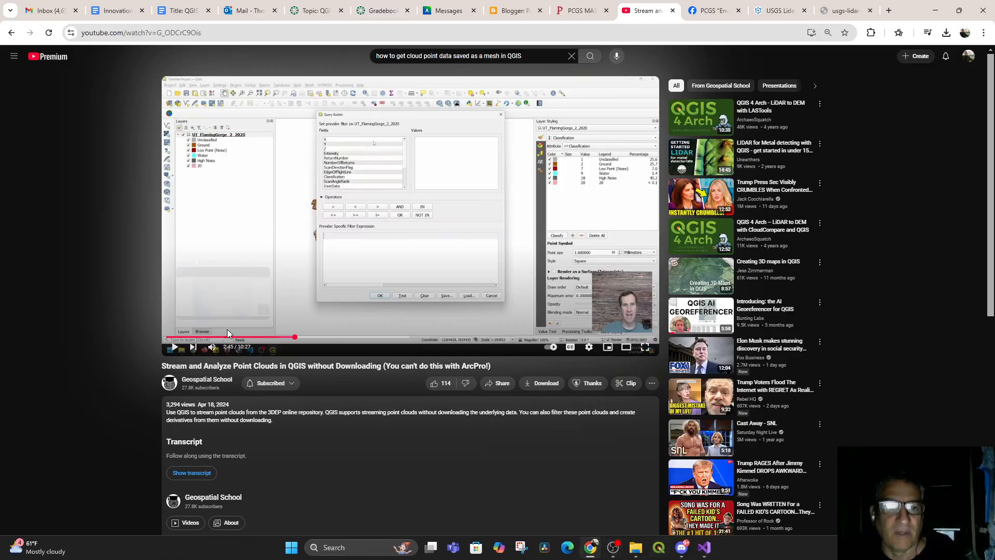
left_click(173, 348)
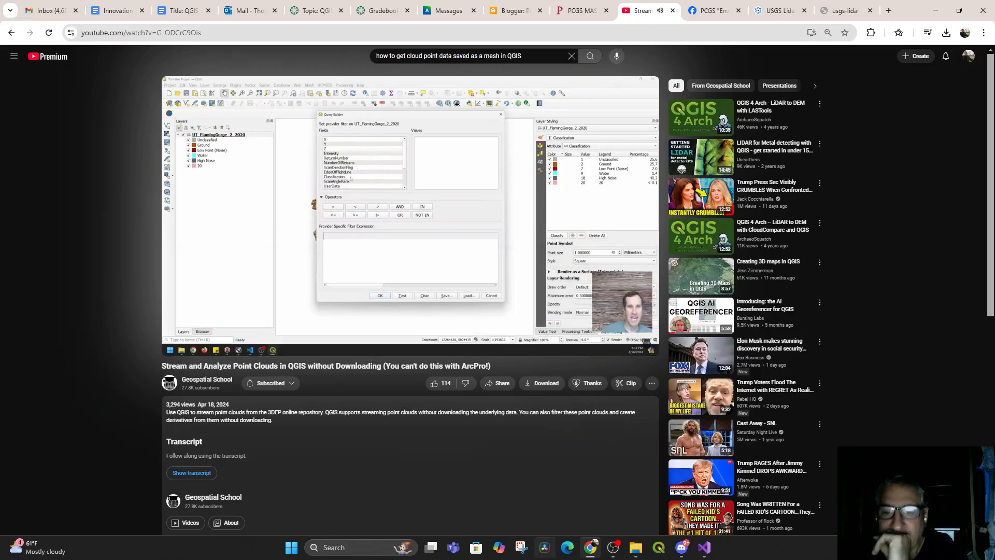
left_click(660, 548)
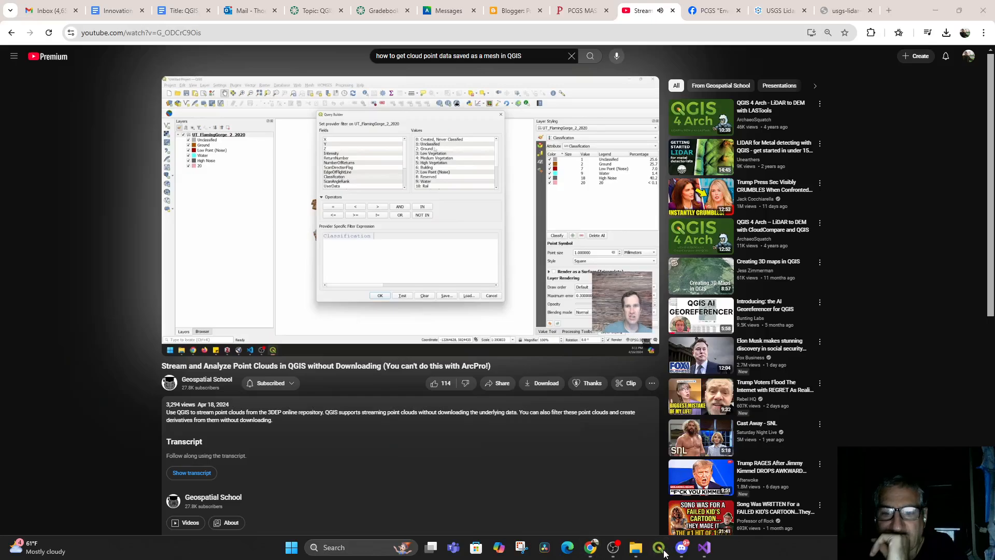
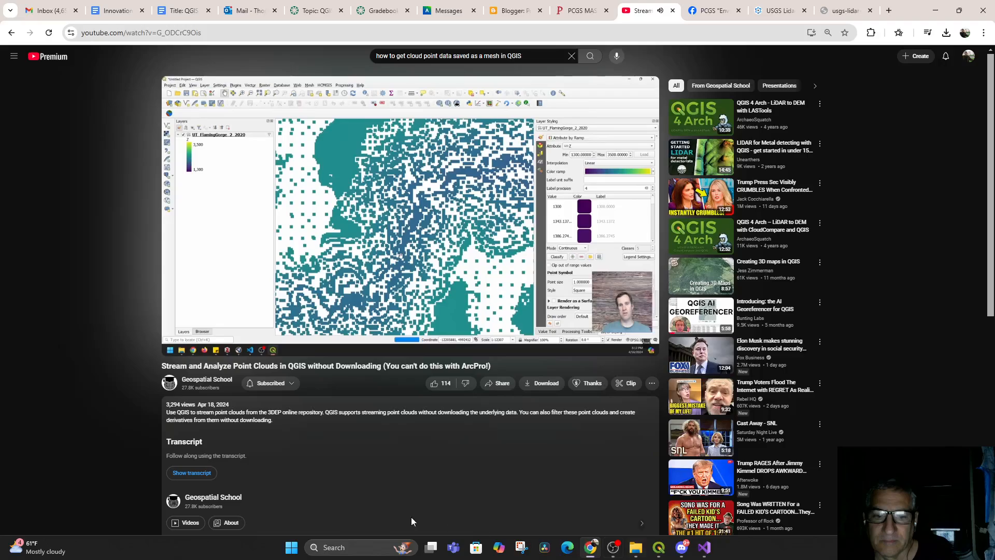
Switch back to the QGIS project window
mouse_move(176, 315)
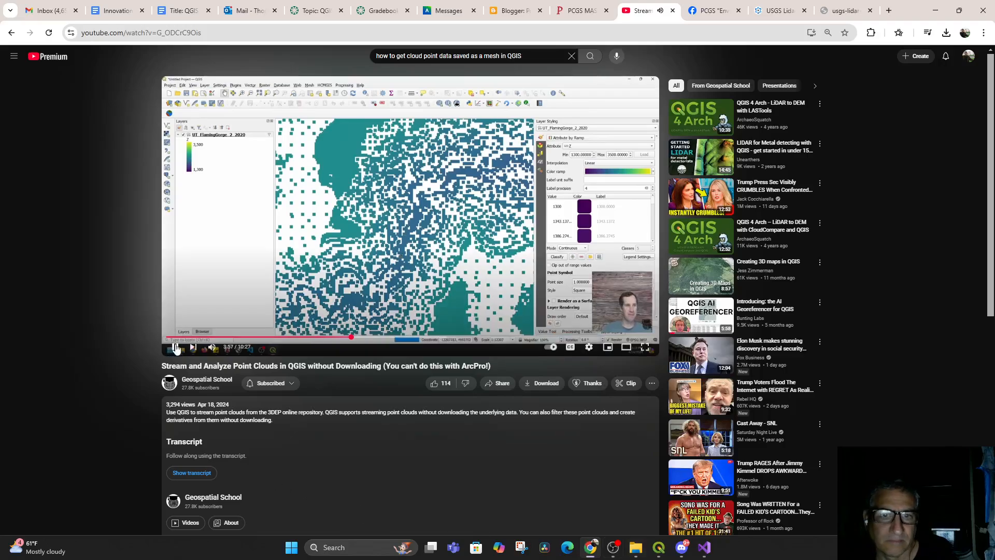
left_click(658, 548)
left_click(237, 148)
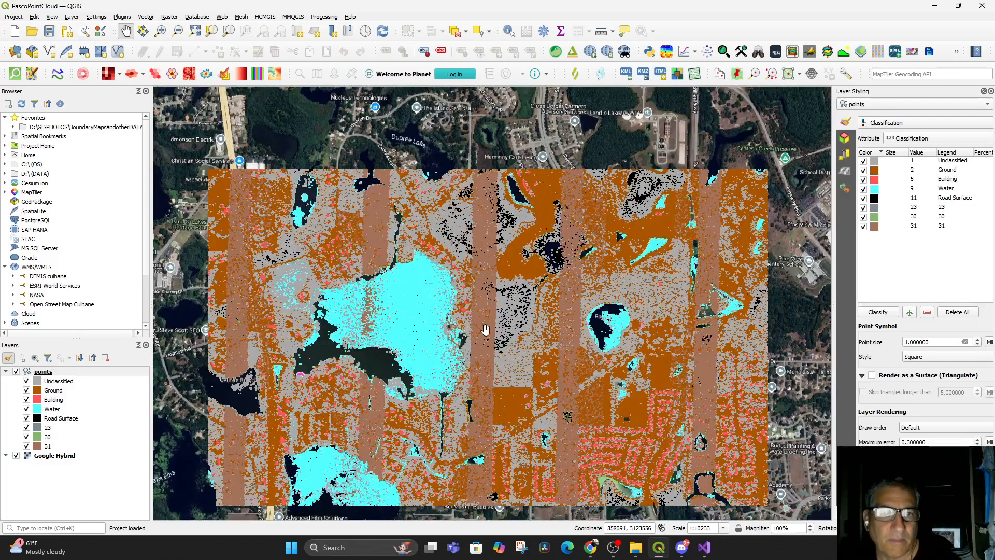
Recolor the Unclassified class of the points layer green (#45aa4b) and widen the styling panel
scroll(483, 355, "up", 1)
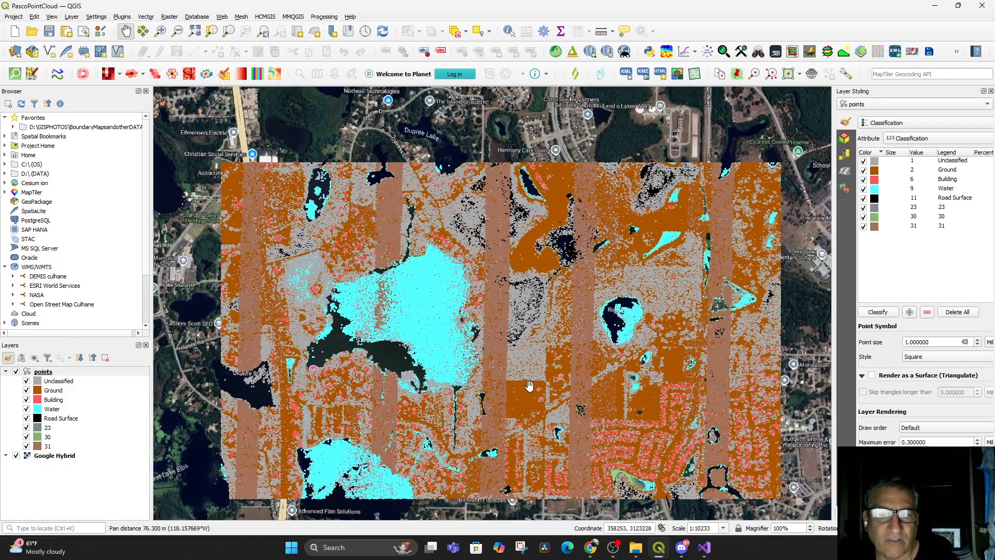
scroll(533, 386, "down", 1)
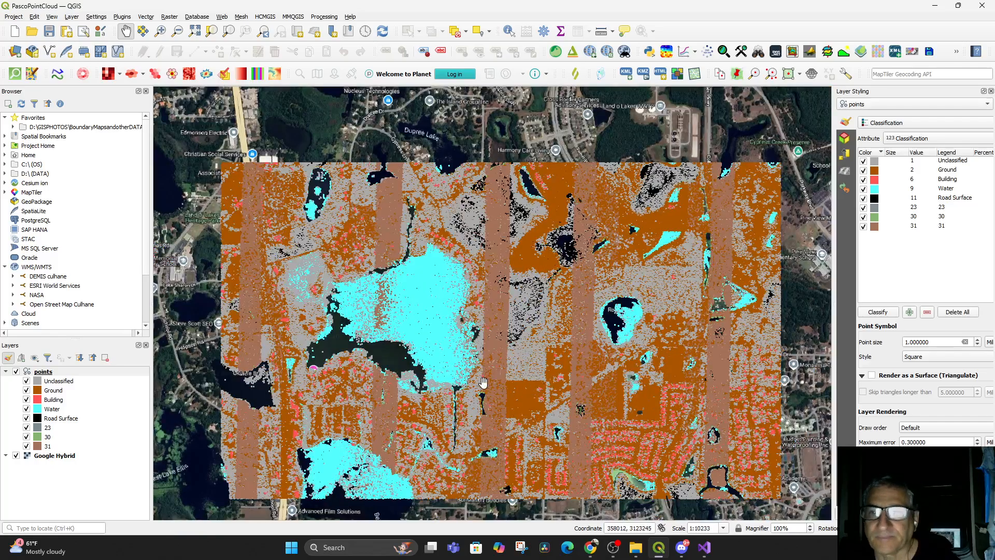
double_click(875, 161)
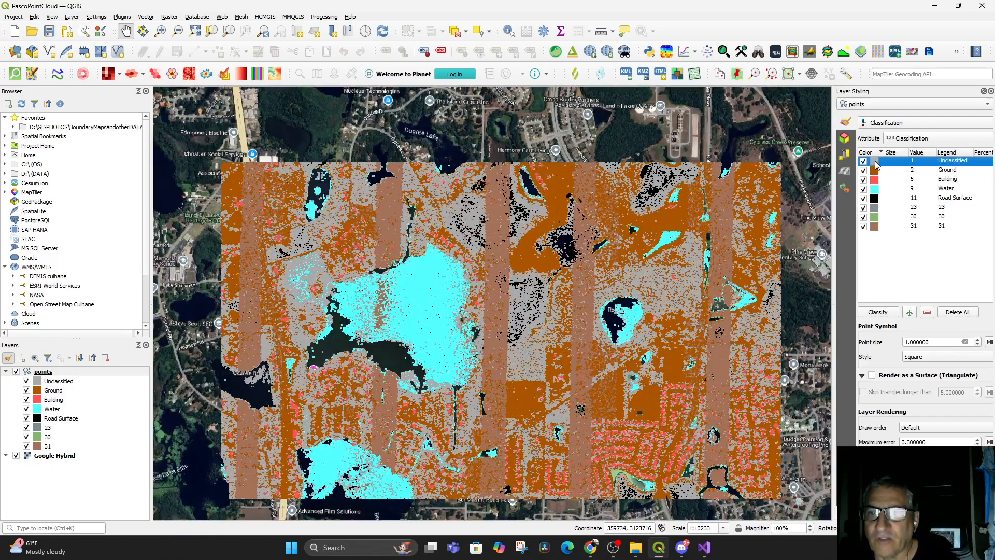
left_click(956, 214)
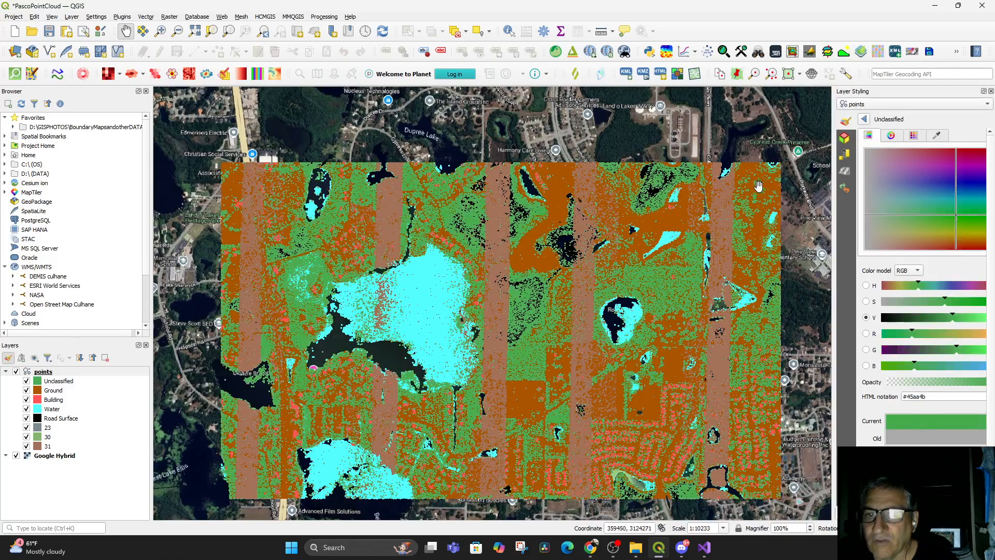
left_click(863, 121)
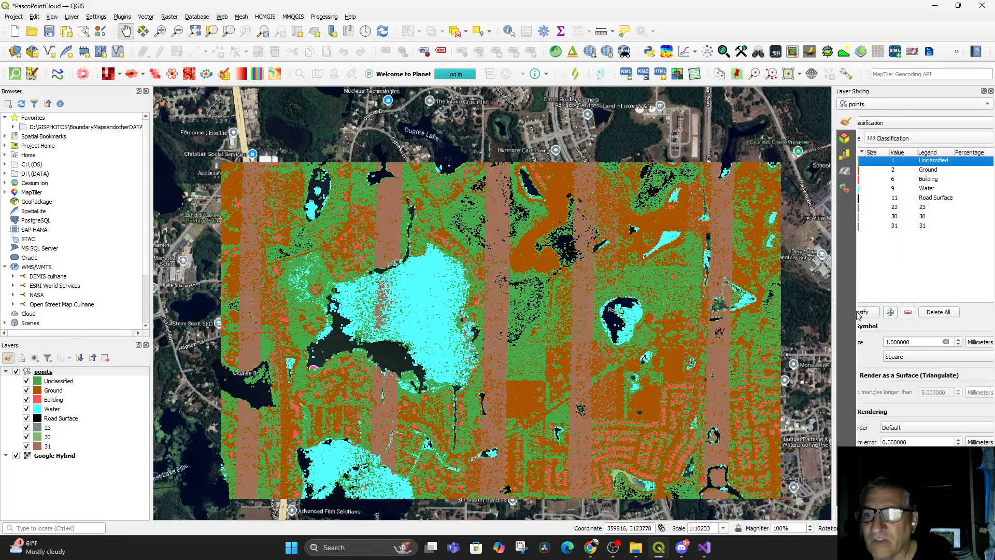
left_click(935, 299)
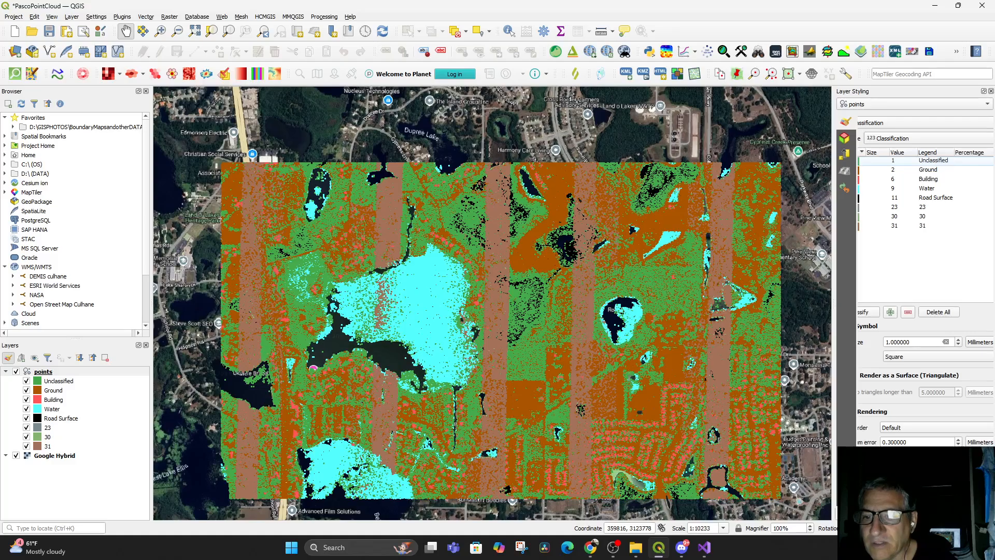
left_click_drag(831, 461, 734, 460)
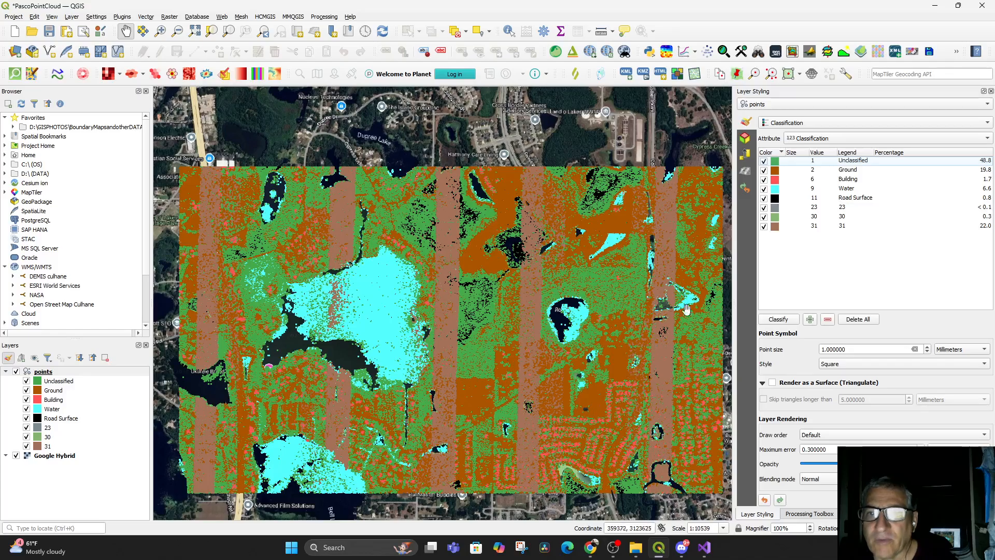
Switch to Chrome, skip ahead in the point cloud tutorial video, and return to QGIS
left_click(589, 550)
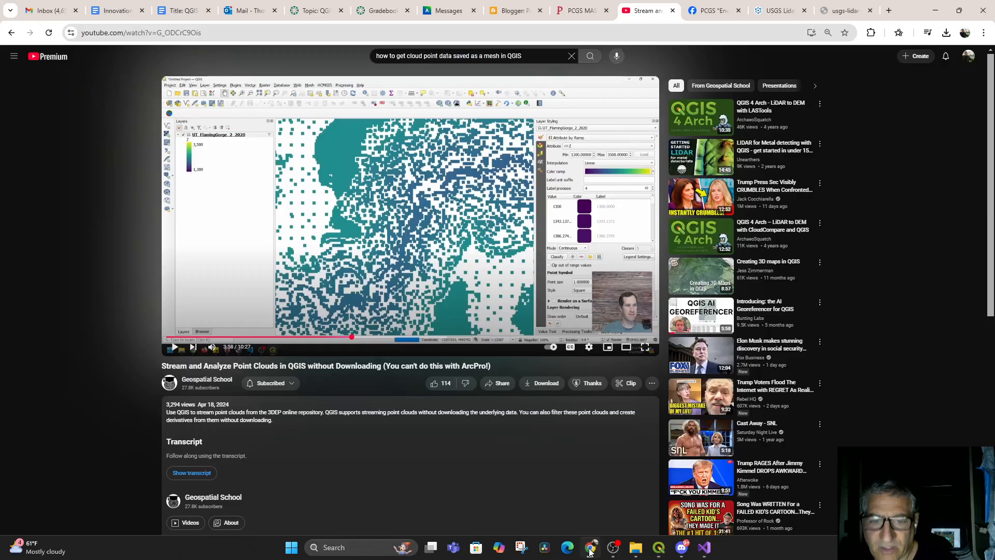
left_click(336, 338)
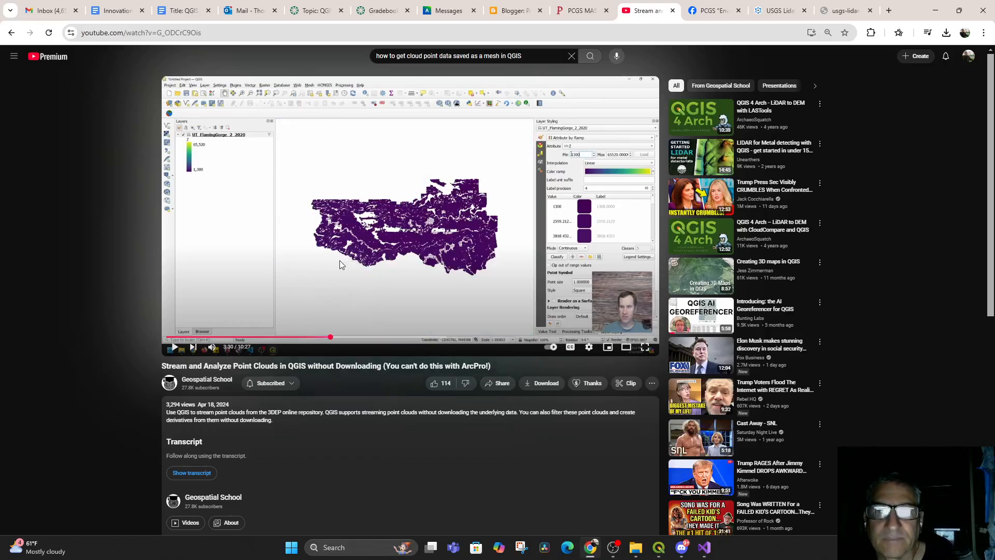
left_click(340, 260)
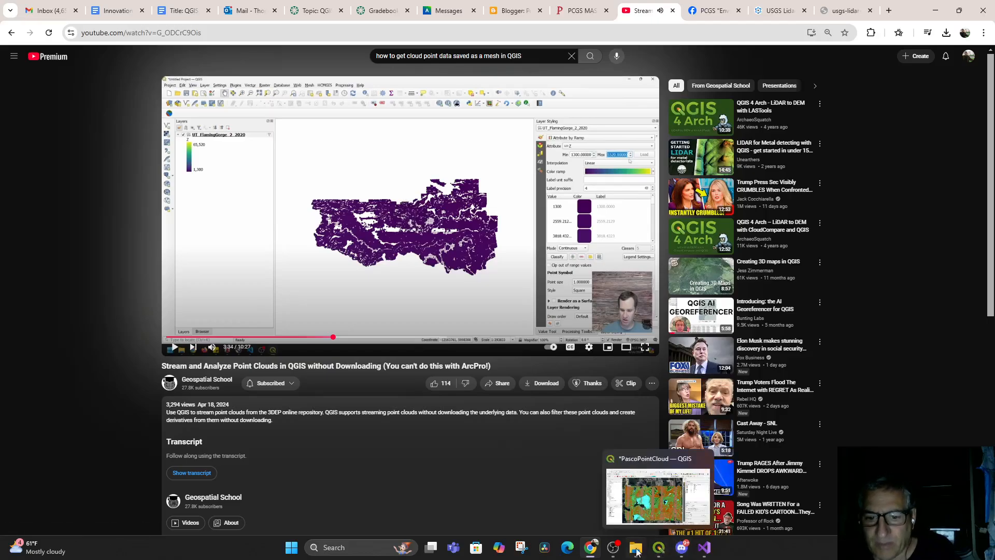
left_click(658, 551)
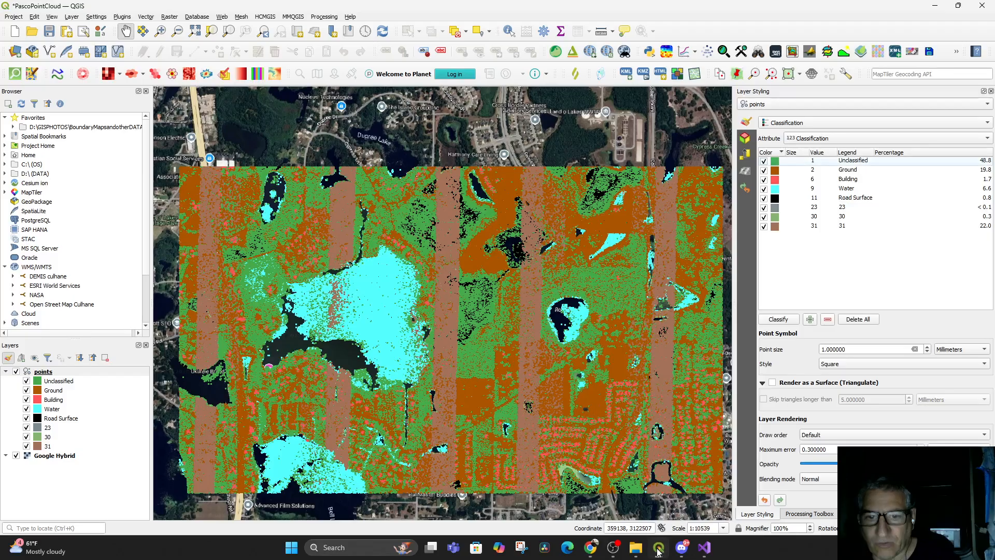
Render the points layer as Attribute by Ramp on Intensity with a maximum of 30
left_click(807, 140)
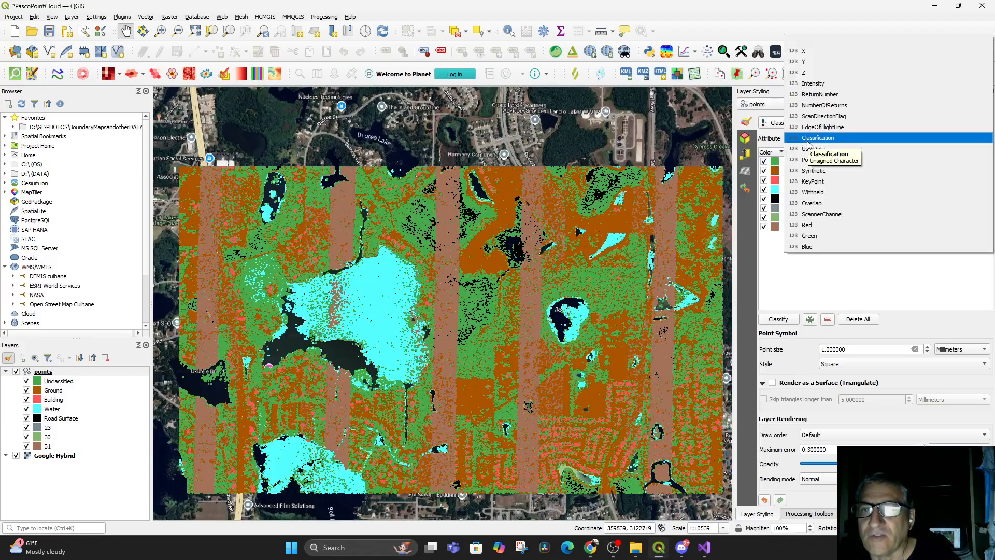
key("Up")
key("Up")
key("Up")
key("Up")
key("Up")
key("Up")
key("Return")
left_click(825, 121)
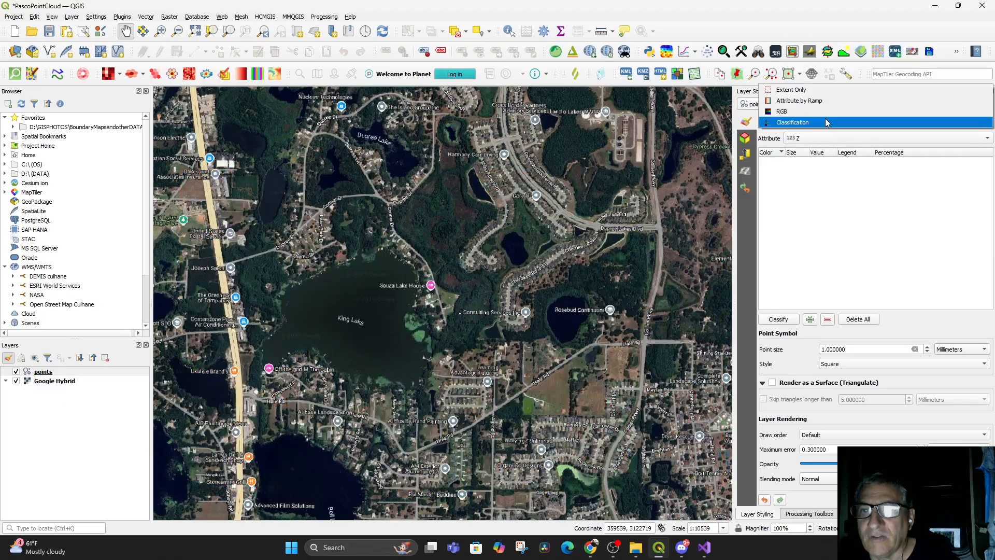
left_click(817, 101)
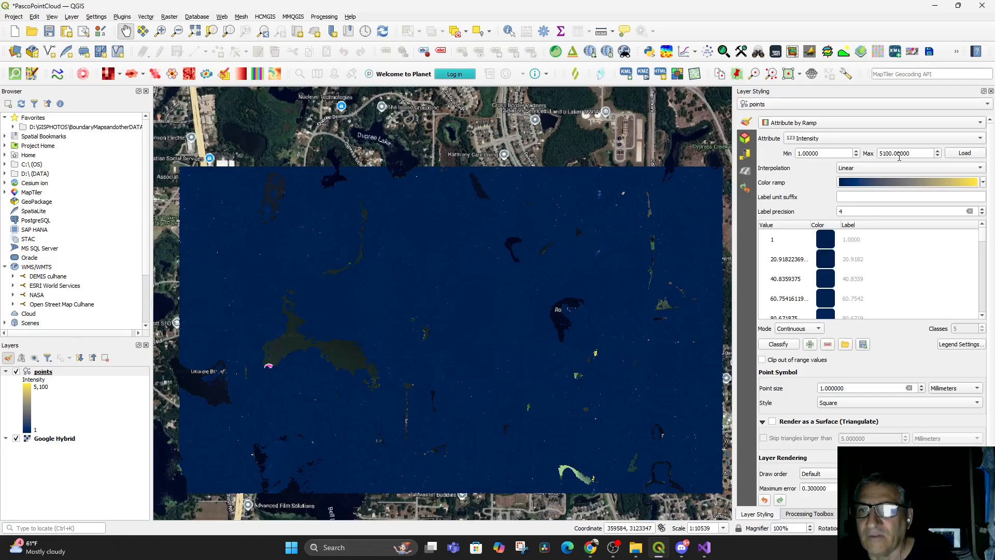
double_click(919, 154)
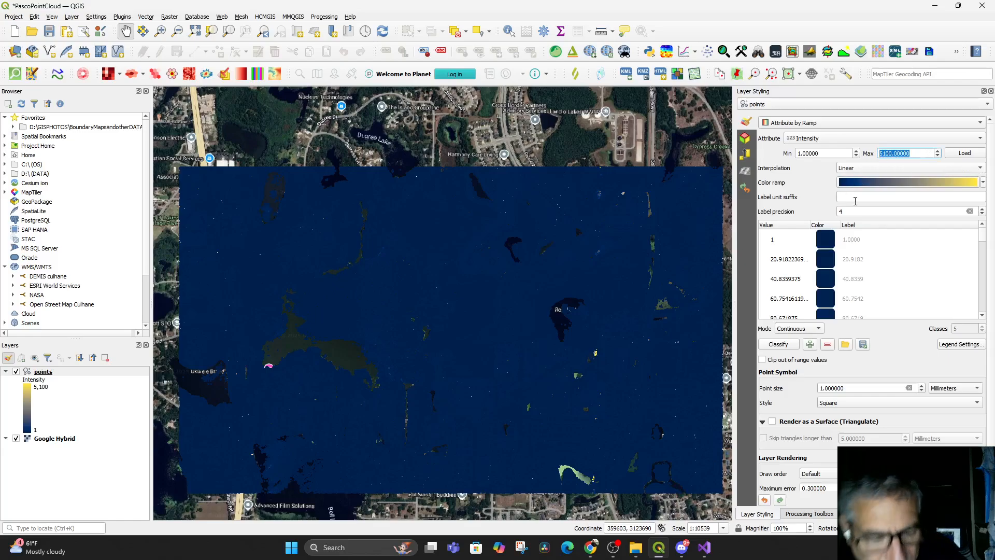
type("30")
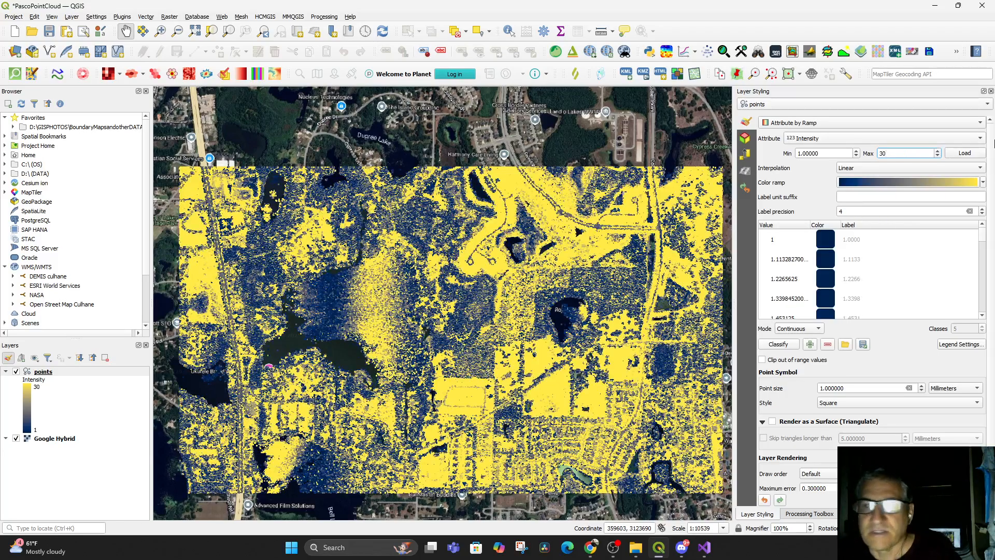
Set the color ramp's first color to green
left_click(965, 182)
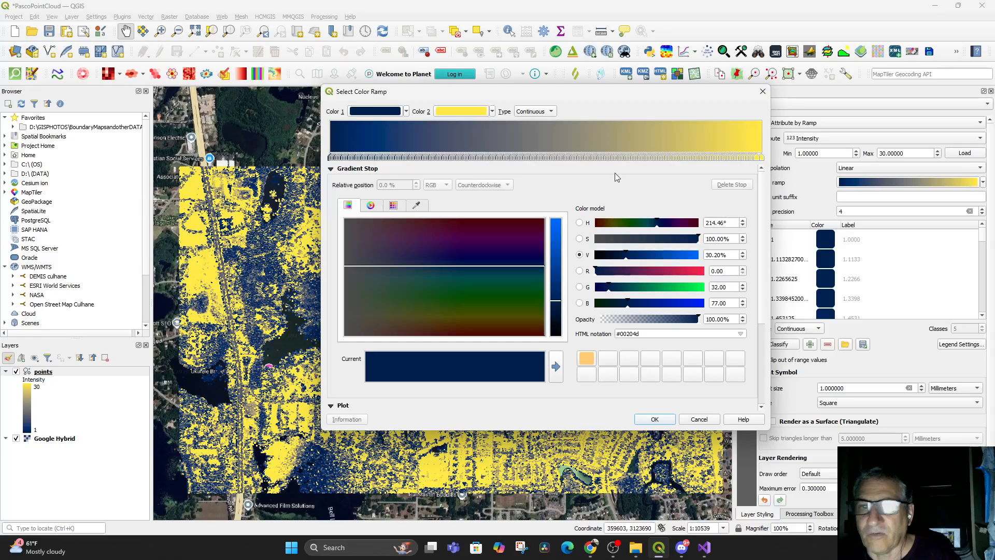
left_click(694, 289)
left_click_drag(523, 301, 527, 295)
left_click(655, 418)
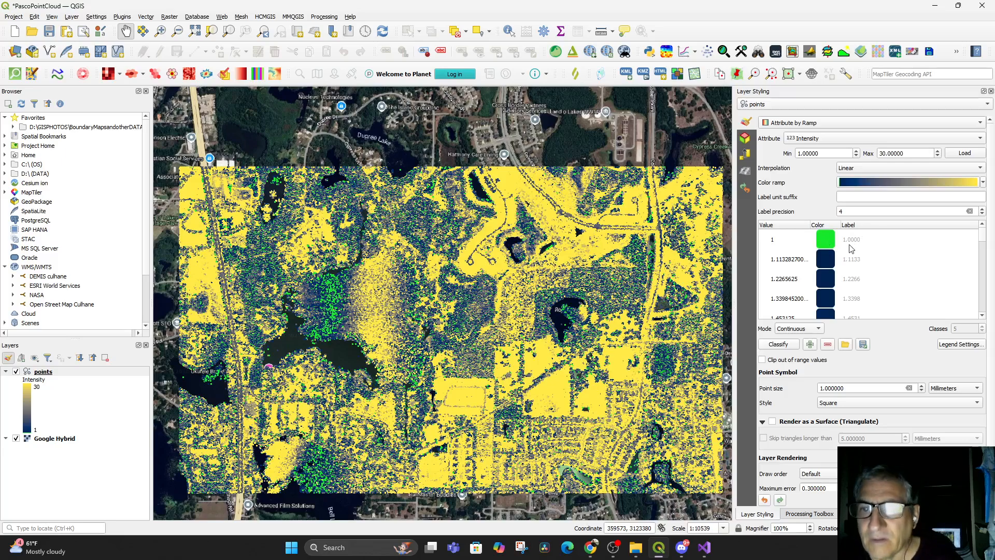
Set the lowest intensity value's color to dark gray #1c2b2c
double_click(828, 240)
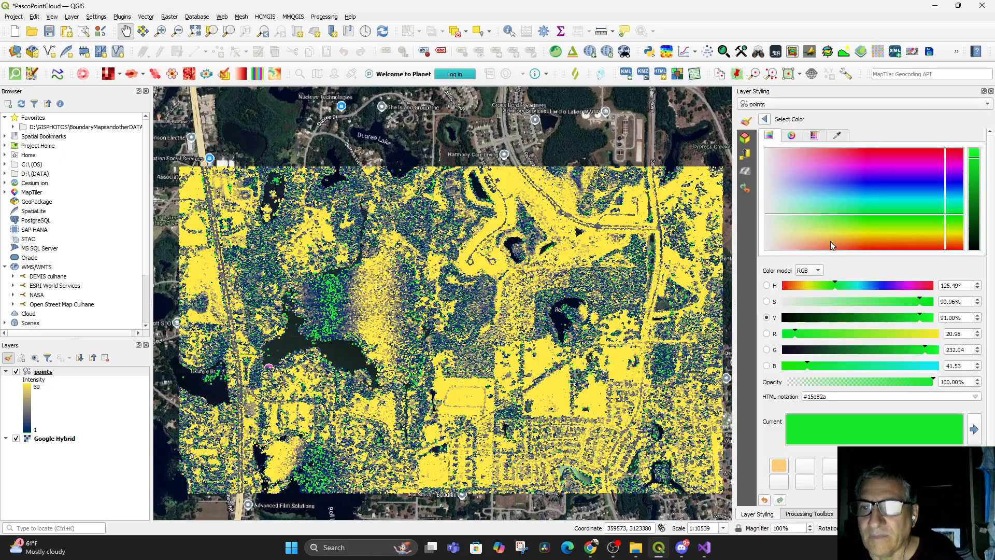
left_click(974, 235)
left_click_drag(841, 209, 839, 199)
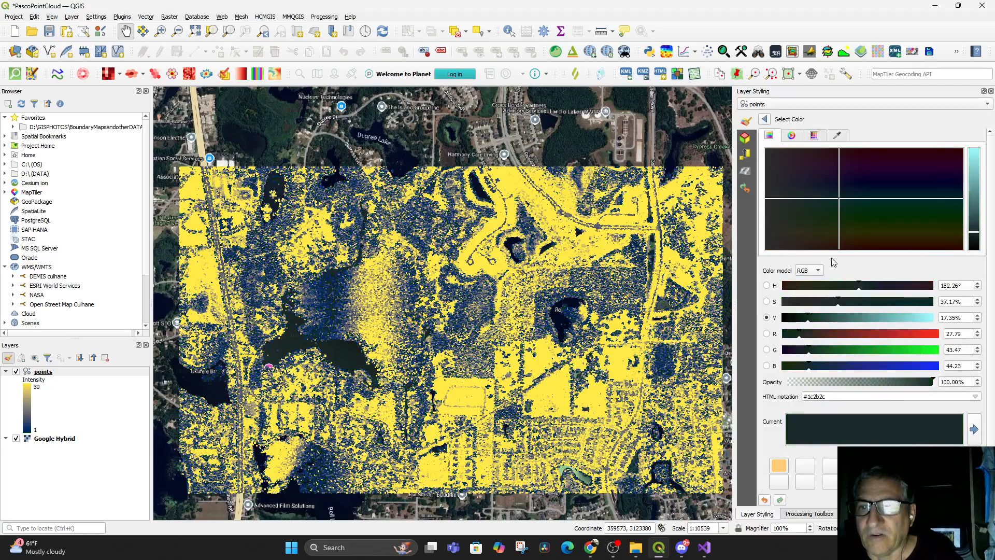
left_click(764, 118)
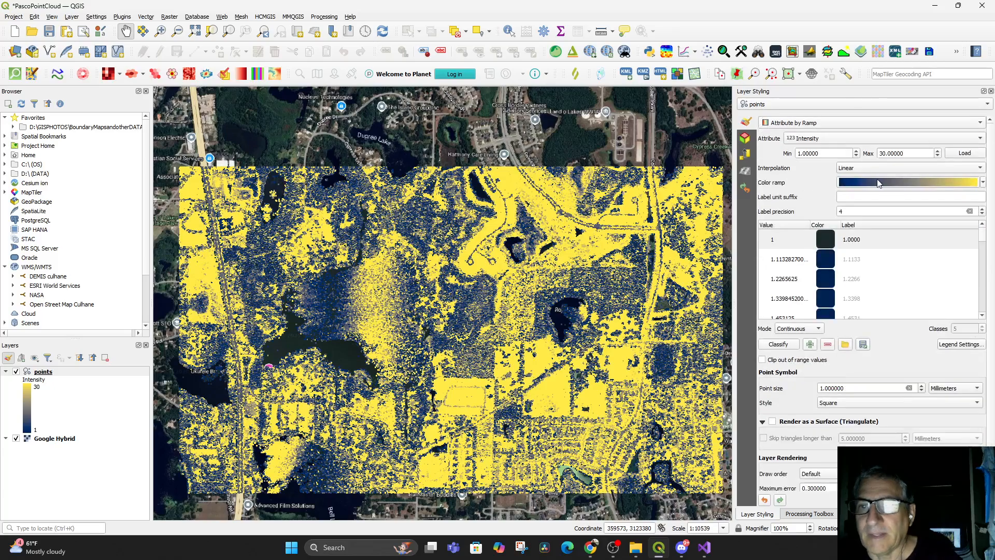
Add a green (#1dfa7f) gradient stop near the high end of the intensity color ramp
left_click(940, 185)
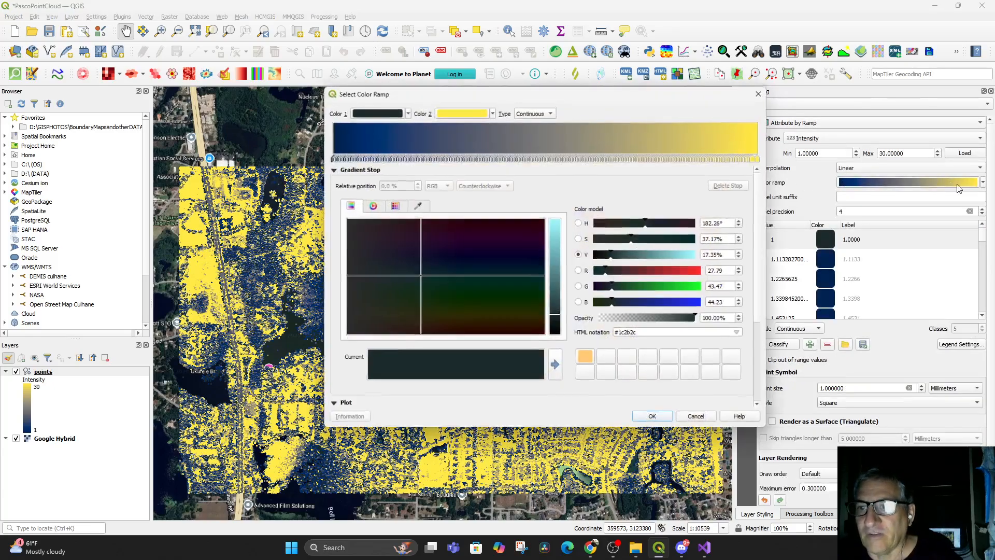
double_click(744, 138)
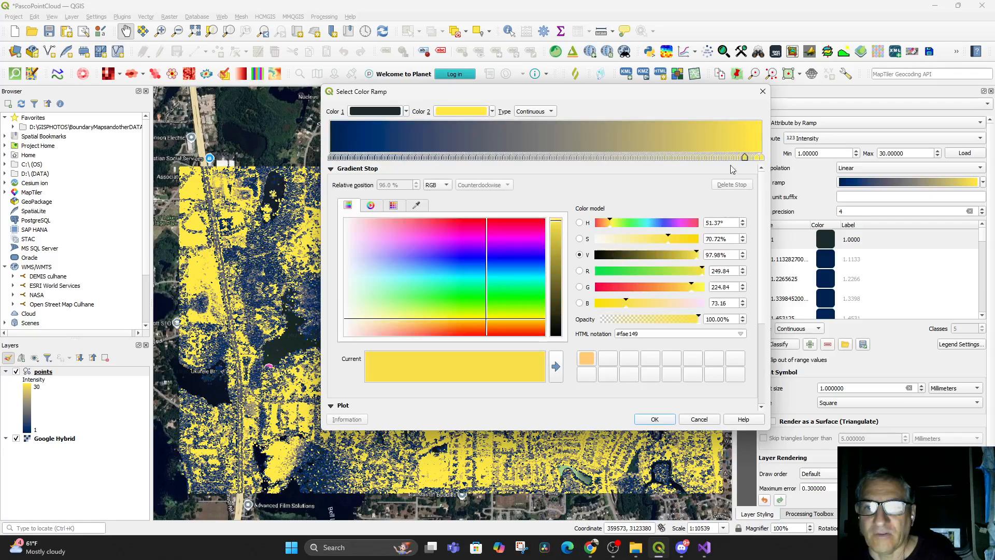
left_click(521, 288)
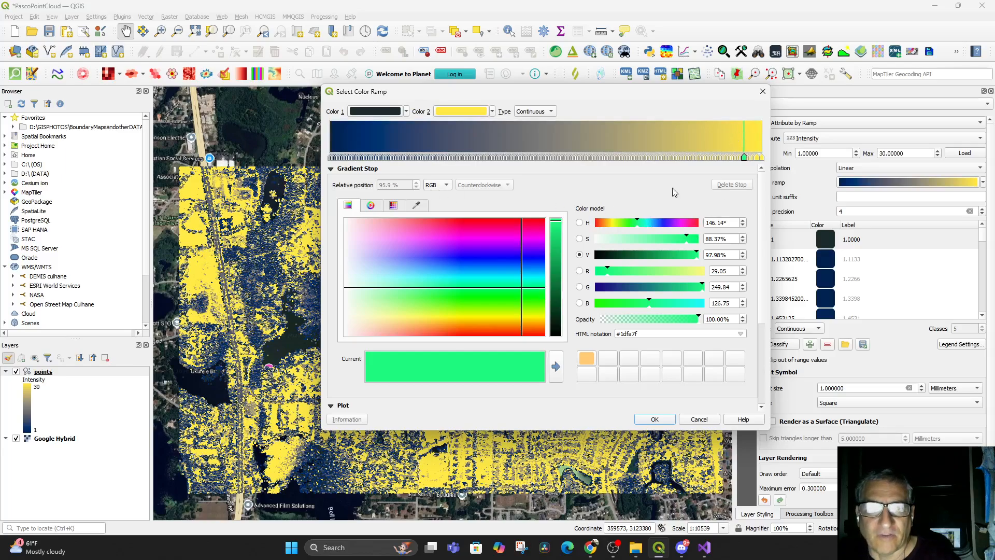
Set the ramp's Color 2 to green #2fad6d
left_click(481, 114)
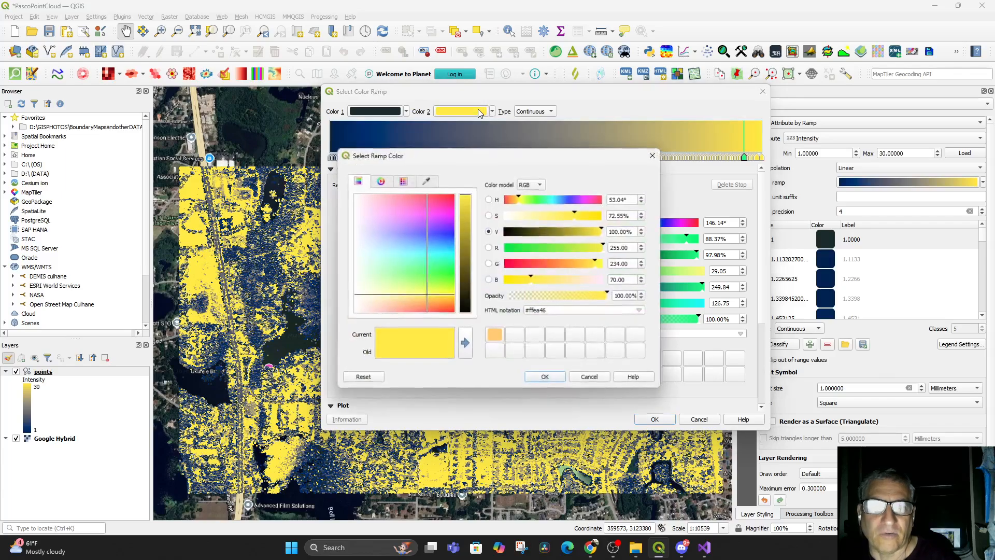
left_click(545, 200)
mouse_move(465, 242)
left_mouse_down()
mouse_move(465, 253)
mouse_move(467, 236)
left_mouse_up()
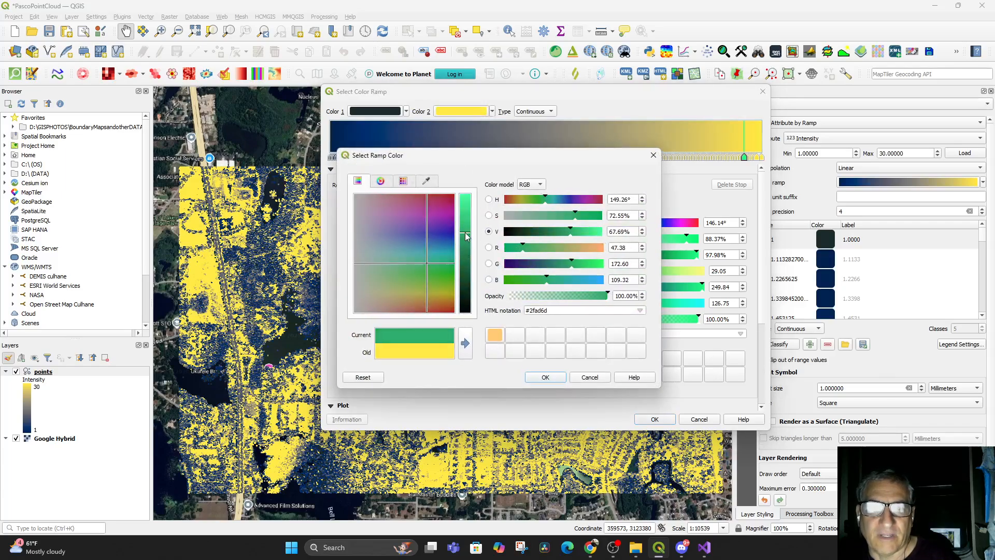
left_click(545, 377)
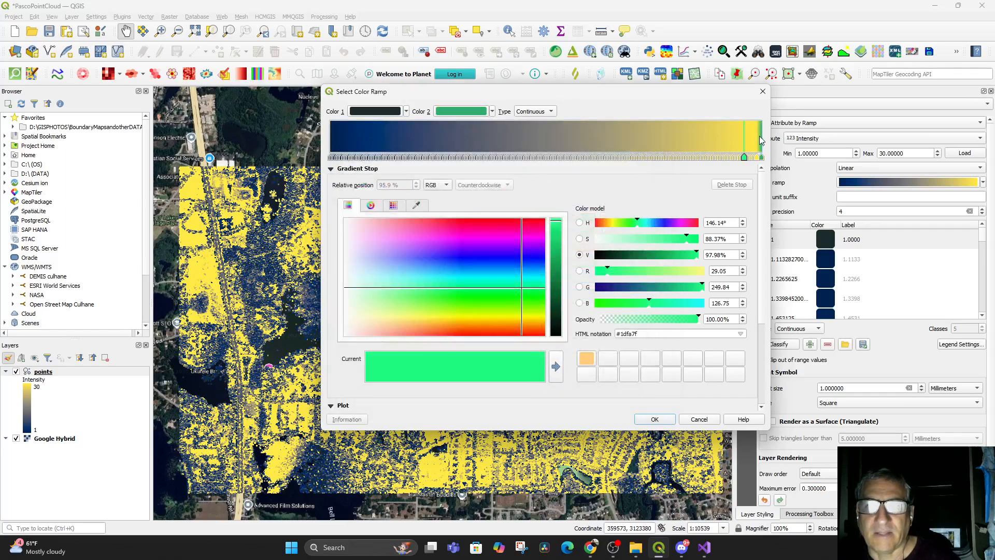
Add a yellow gradient stop and move it to about 85.7% along the ramp
double_click(739, 157)
left_click_drag(740, 157, 699, 157)
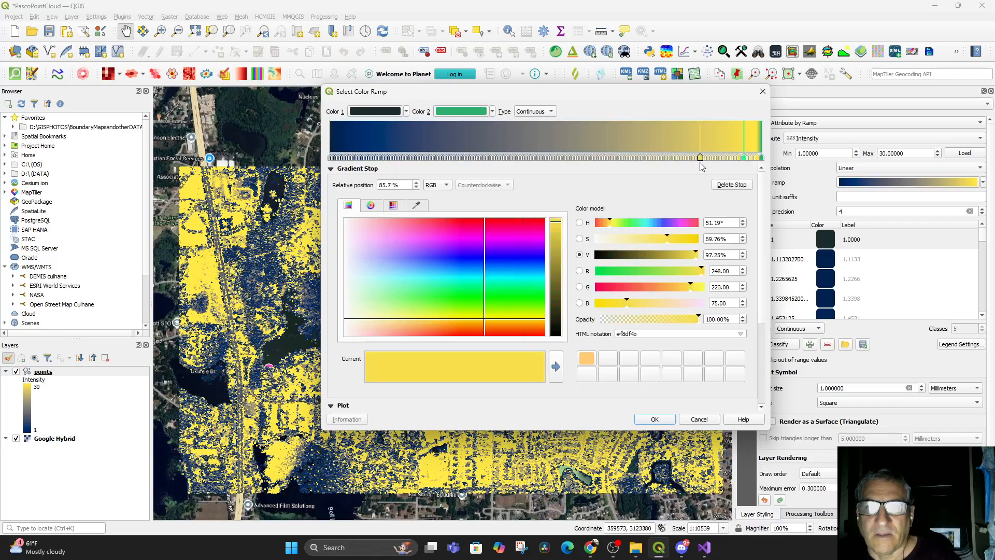
left_click(534, 111)
left_click(536, 101)
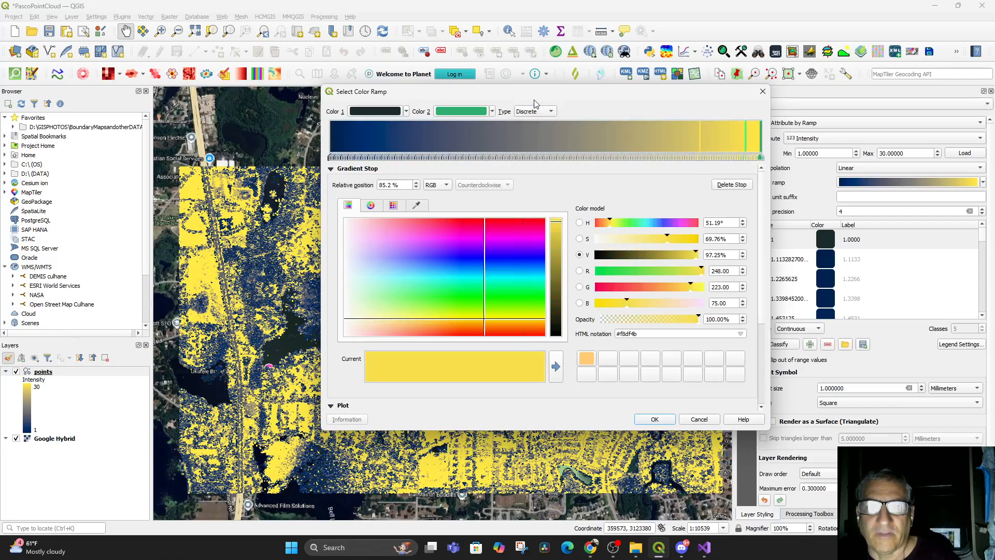
left_click(536, 110)
left_click(534, 122)
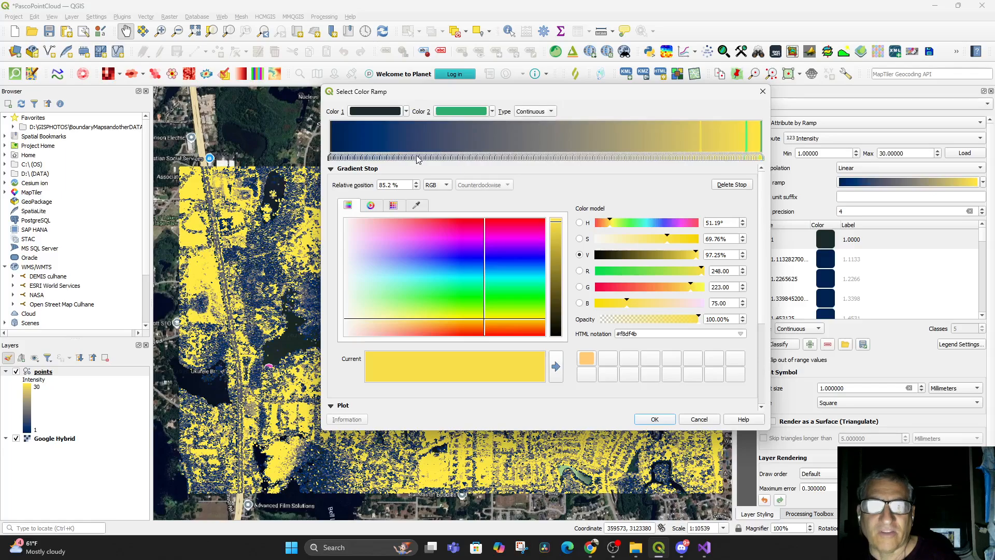
Delete all intermediate gradient stops so the intensity ramp runs from dark gray to green, and apply it
left_click(350, 158)
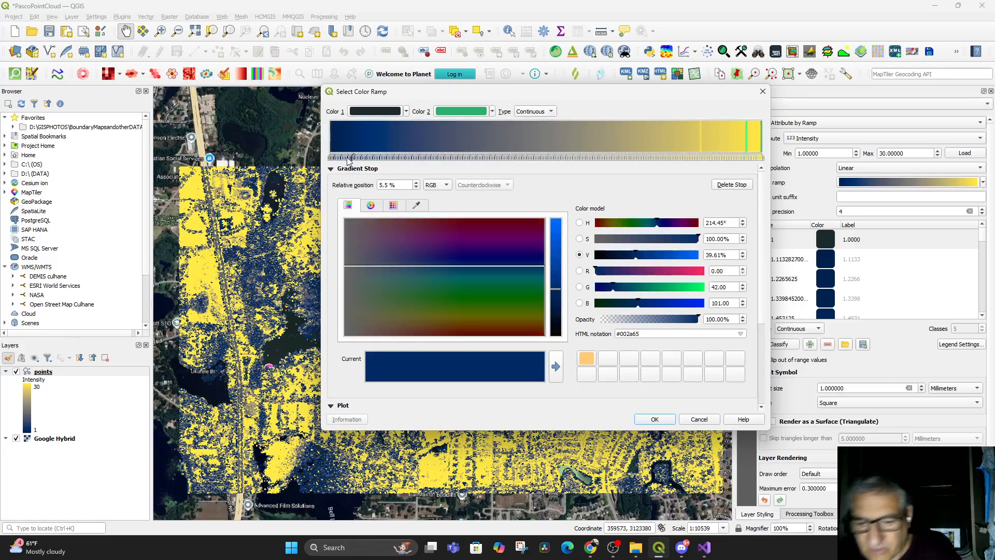
left_click_drag(348, 159, 334, 158)
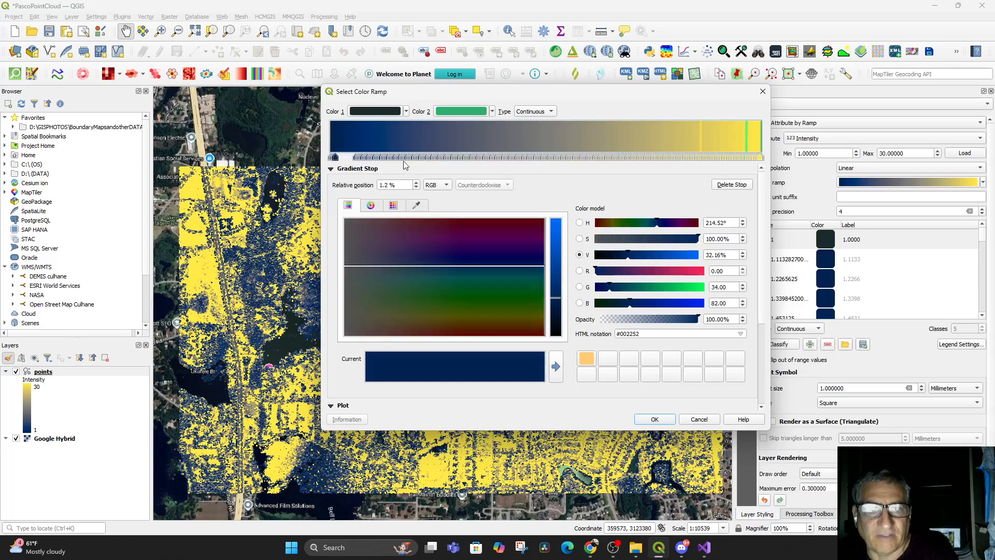
left_click(656, 159)
left_click_drag(656, 159, 655, 160)
key("Delete")
key("Delete")
key("Delete")
key("Delete")
key("Delete")
key("Delete")
key("Delete")
key("Delete")
key("Delete")
key("Delete")
key("Delete")
key("Delete")
key("Delete")
key("Delete")
key("Delete")
key("Delete")
key("Delete")
key("Delete")
key("Delete")
key("Delete")
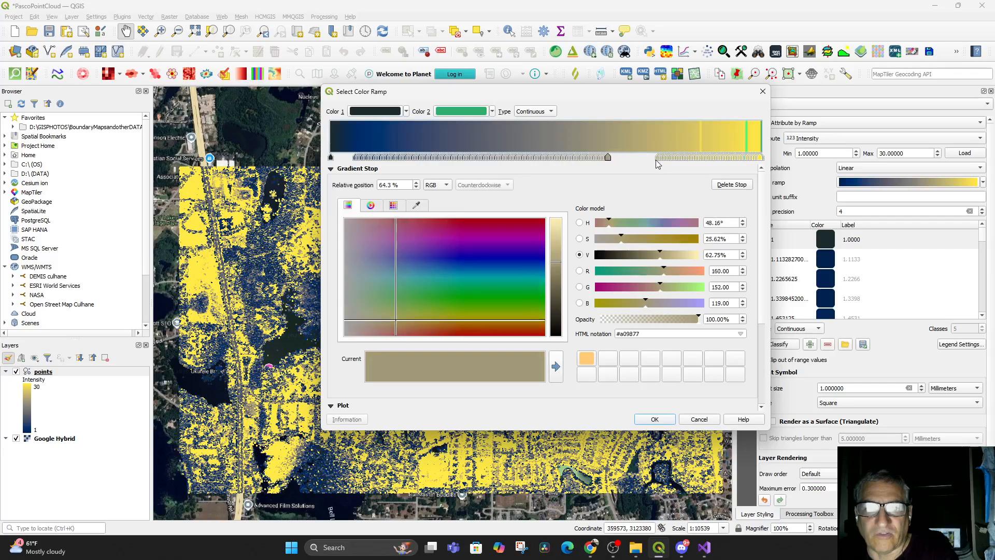
key("Delete")
key("Delete")
key("Delete")
key("Delete")
key("Delete")
key("Delete")
key("Delete")
key("Delete")
key("Delete")
key("Delete")
key("Delete")
key("Delete")
key("Delete")
key("Delete")
key("Delete")
key("Delete")
key("Delete")
key("Delete")
key("Delete")
key("Delete")
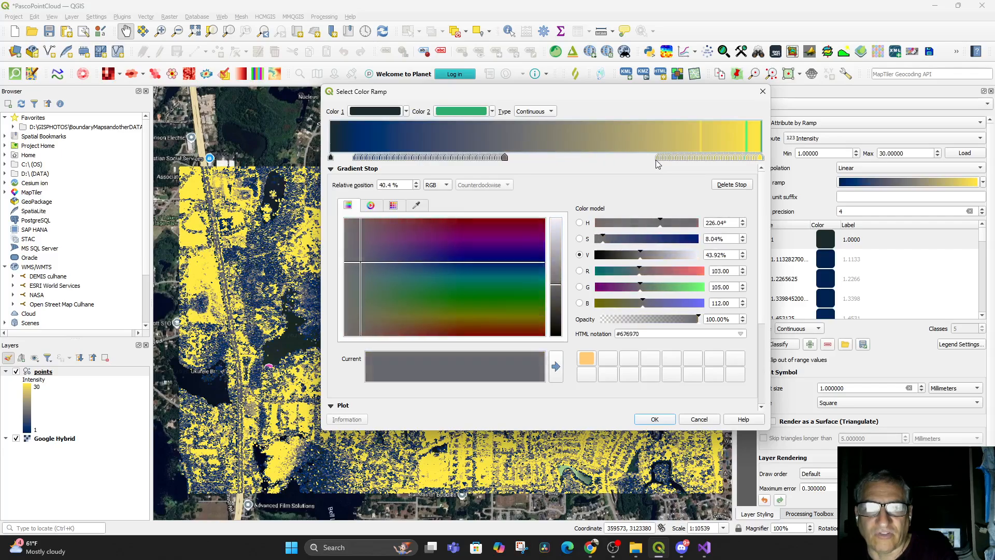
key("Delete")
key("Delete")
key("Delete")
key("Delete")
key("Delete")
key("Delete")
key("Delete")
key("Delete")
key("Delete")
key("Delete")
key("Delete")
key("Delete")
key("Delete")
key("Delete")
key("Delete")
key("Delete")
key("Delete")
key("Delete")
key("Delete")
key("Delete")
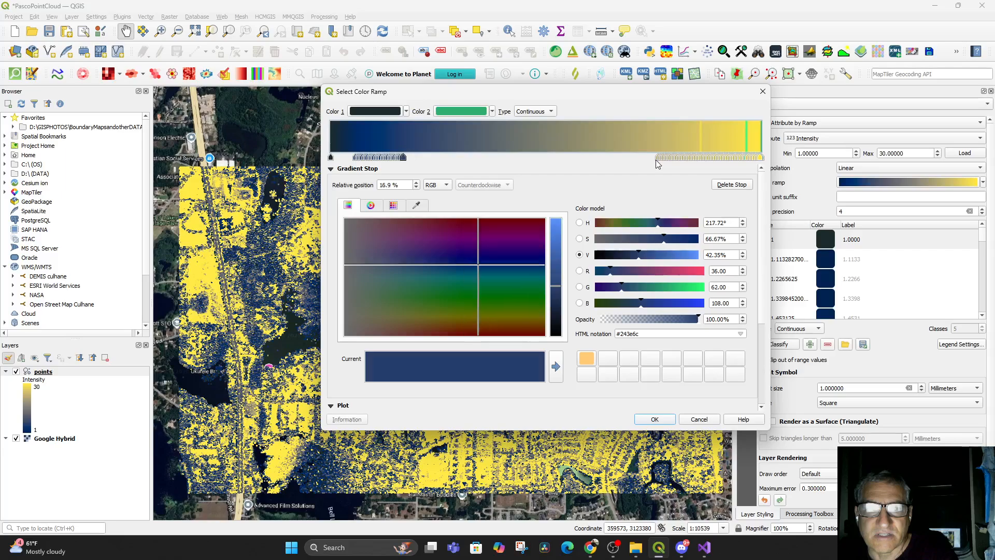
left_click(757, 158)
key("Delete")
key("Delete")
key("Delete")
key("Delete")
key("Delete")
key("Delete")
key("Delete")
key("Delete")
key("Delete")
key("Delete")
key("Delete")
key("Delete")
key("Delete")
key("Delete")
key("Delete")
key("Delete")
key("Delete")
key("Delete")
key("Delete")
key("Delete")
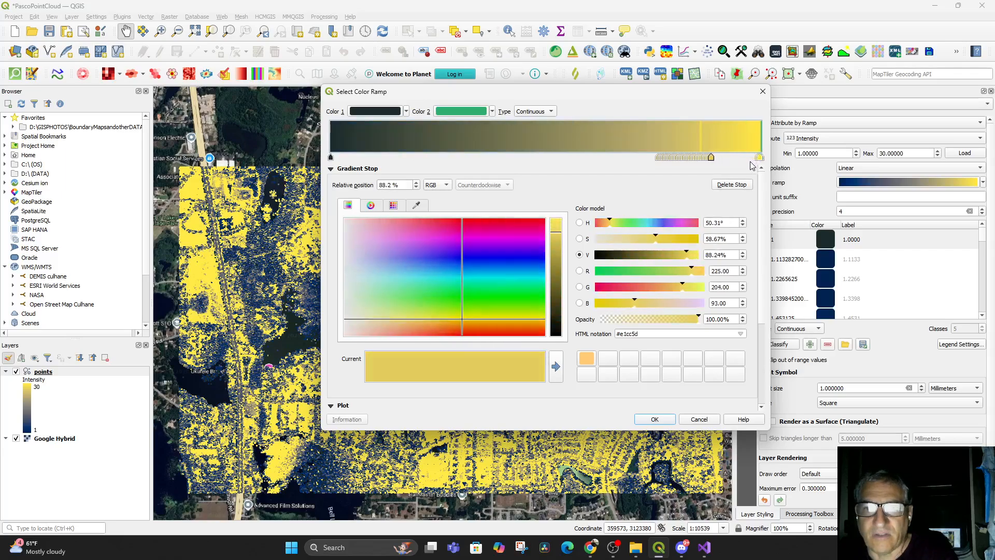
key("Delete")
key("Delete")
key("Delete")
key("Delete")
key("Delete")
key("Delete")
key("Delete")
key("Delete")
key("Delete")
key("Delete")
key("Delete")
key("Delete")
key("Delete")
key("Delete")
key("Delete")
left_click(760, 157)
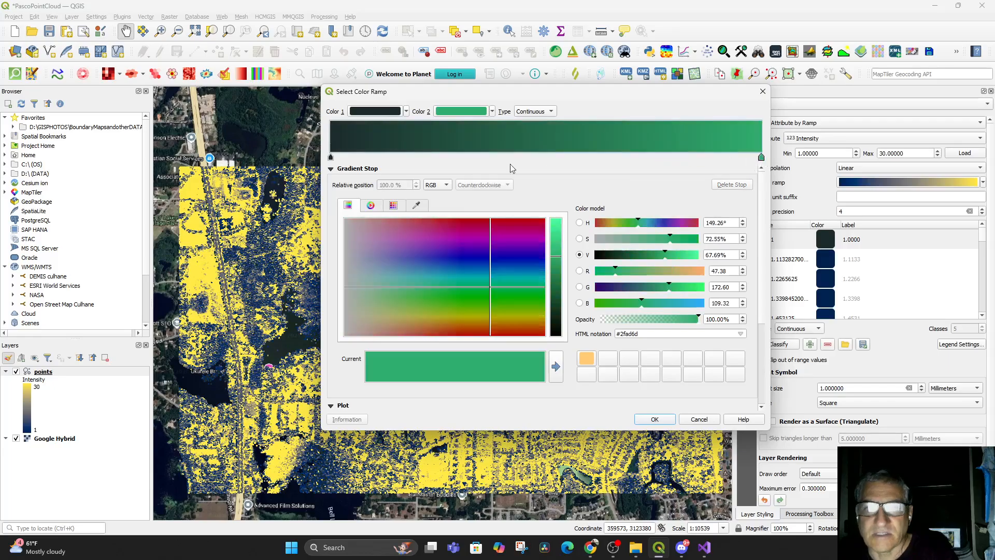
left_click(654, 419)
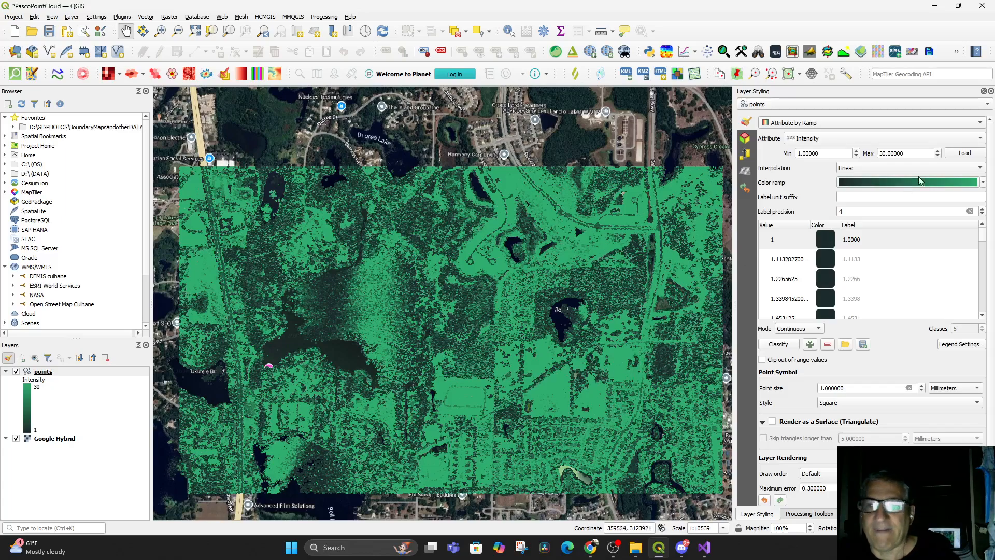
Change the ramp's attribute from Intensity to Classification
scroll(825, 257, "down", 10)
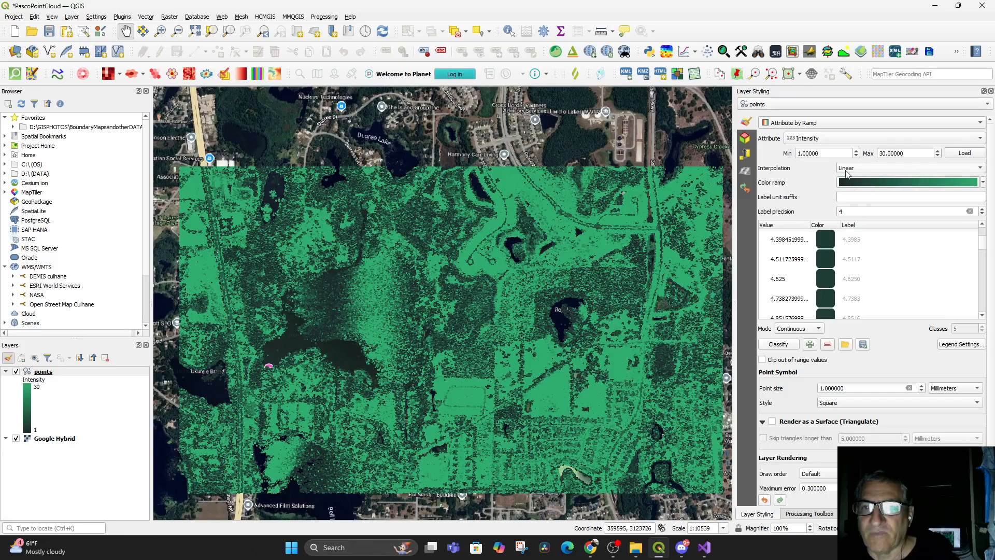
left_click(859, 144)
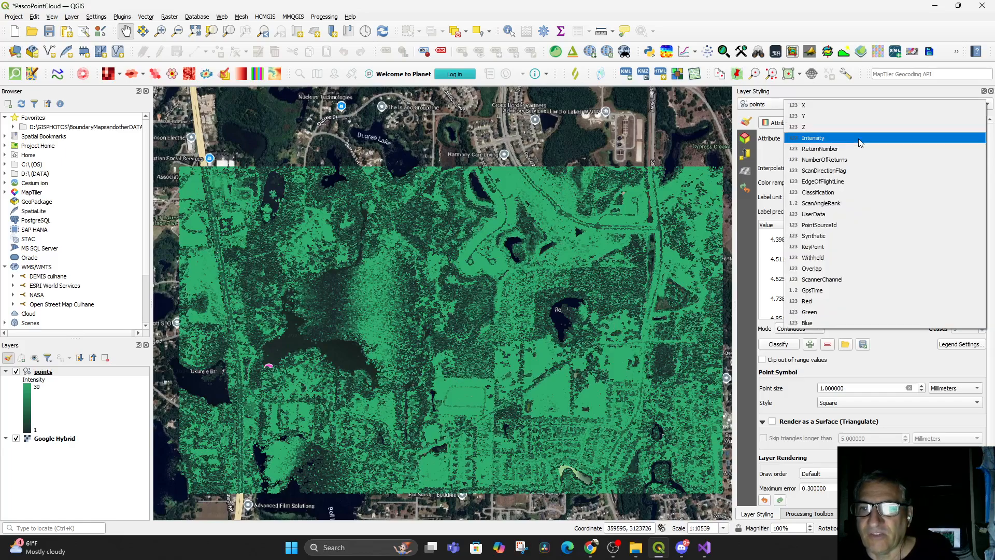
left_click(828, 193)
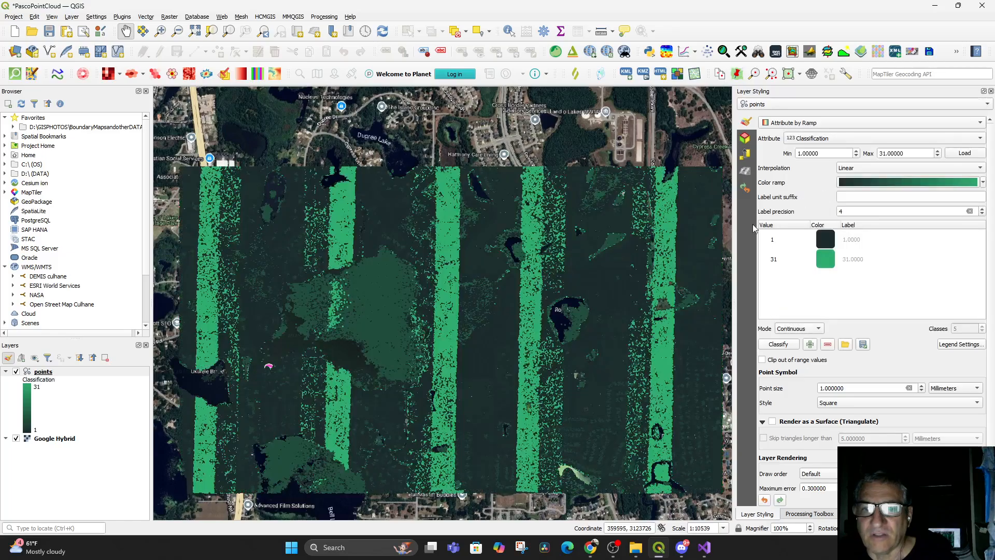
Try the RGB renderer, then the Classification renderer with the Z attribute
left_click(817, 123)
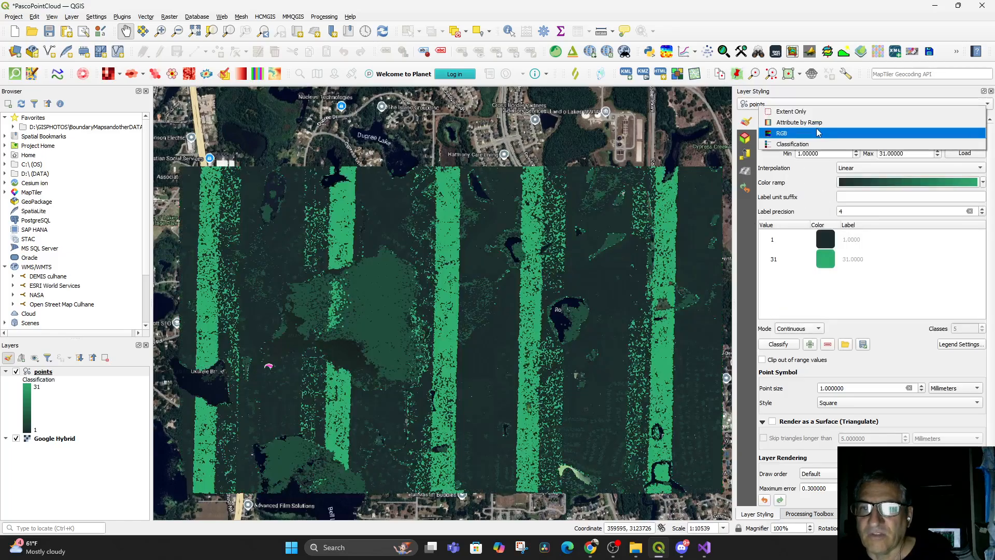
left_click(814, 138)
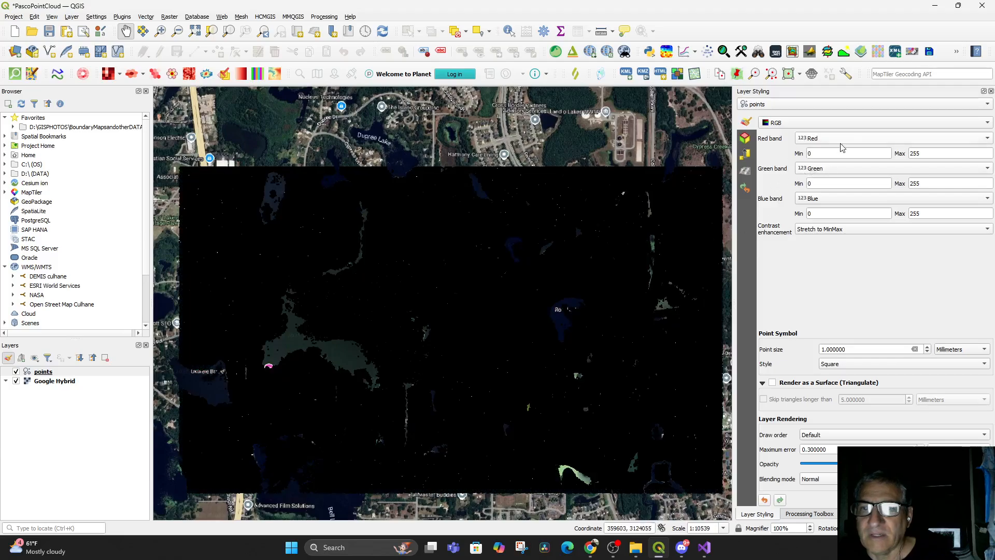
left_click(804, 123)
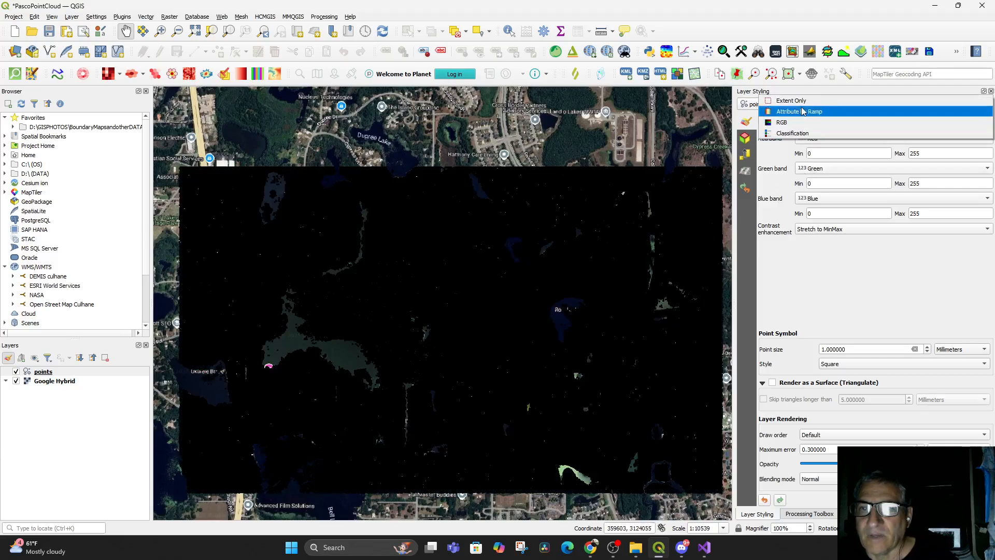
left_click(797, 134)
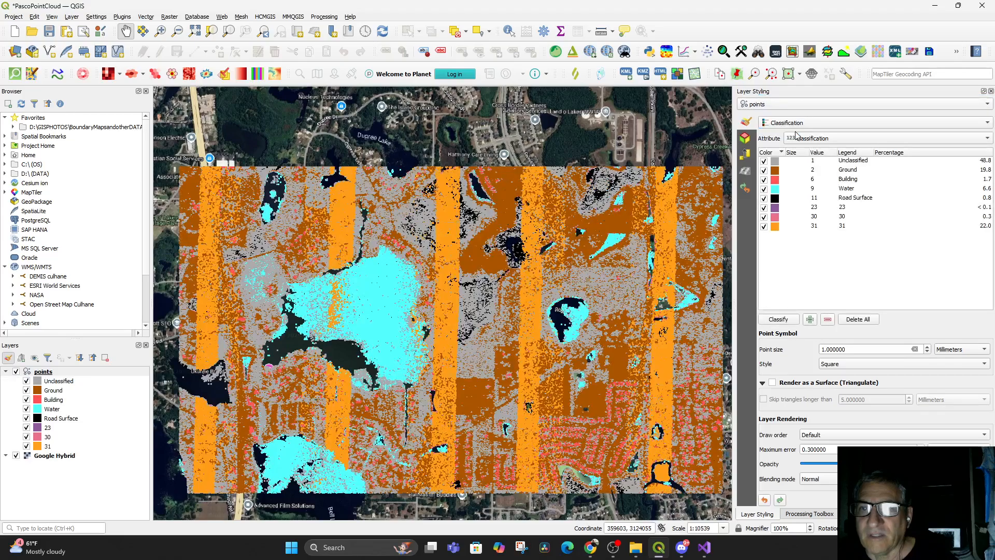
left_click(818, 139)
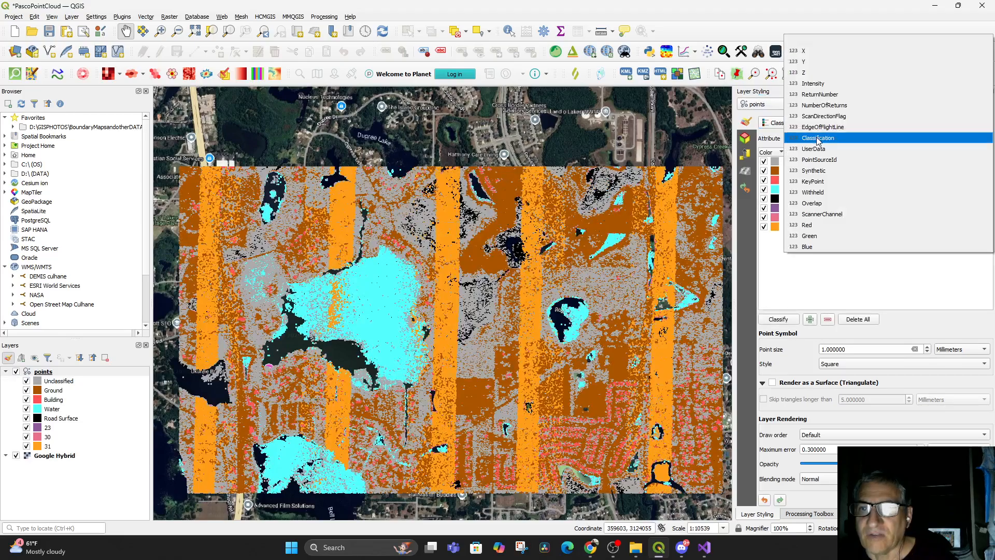
left_click(818, 73)
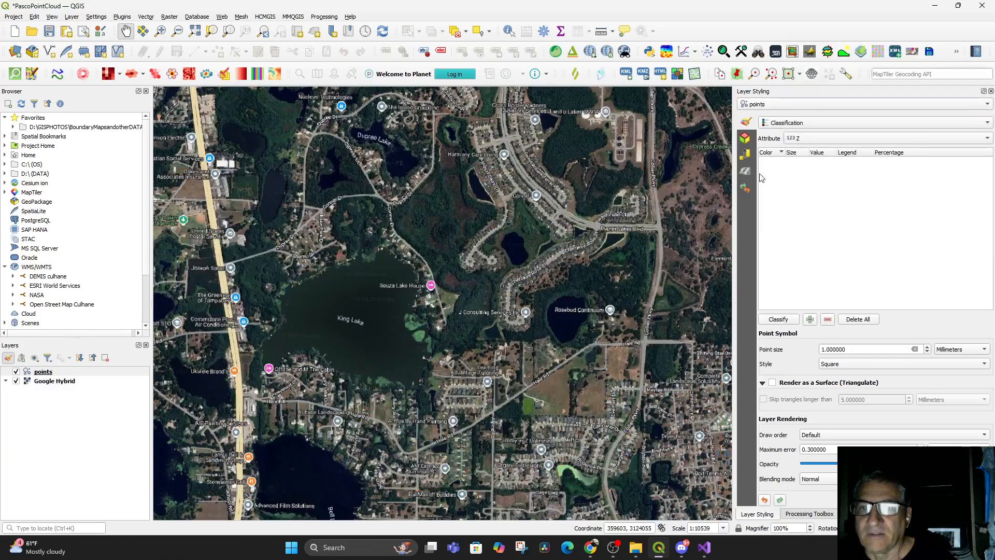
Switch the point layer back to Attribute by Ramp rendering on Intensity
left_click(798, 122)
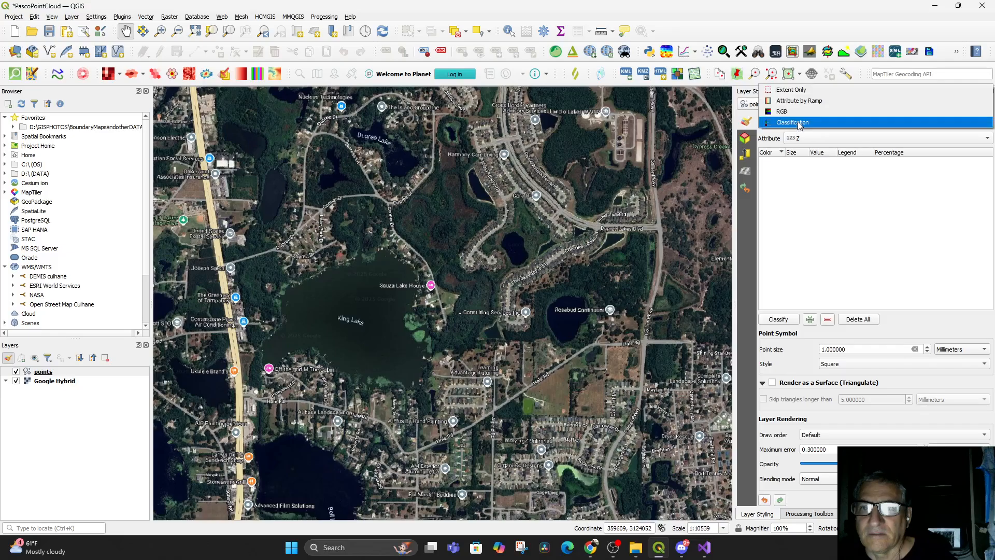
left_click(815, 107)
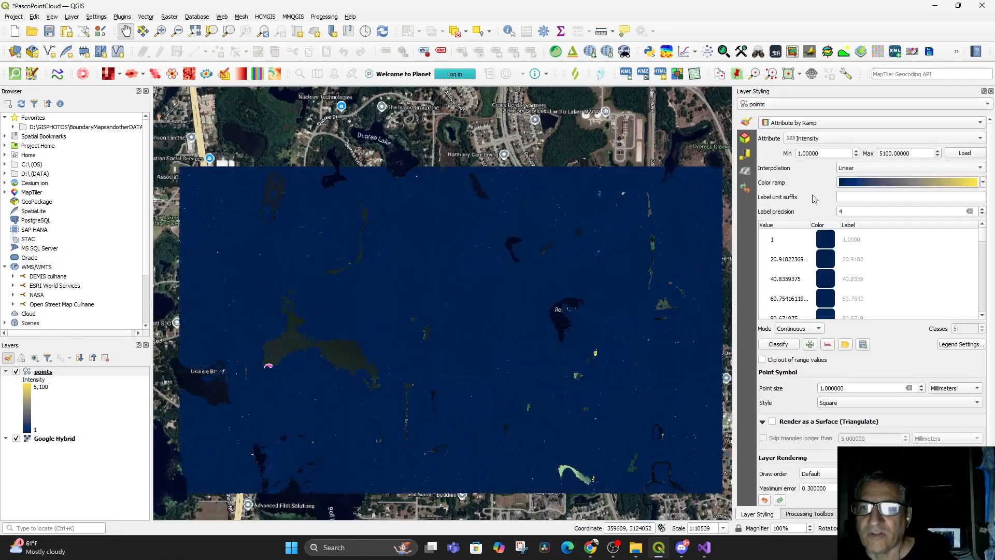
Delete all intermediate gradient stops from the default intensity color ramp, leaving only its two end colors
left_click(896, 183)
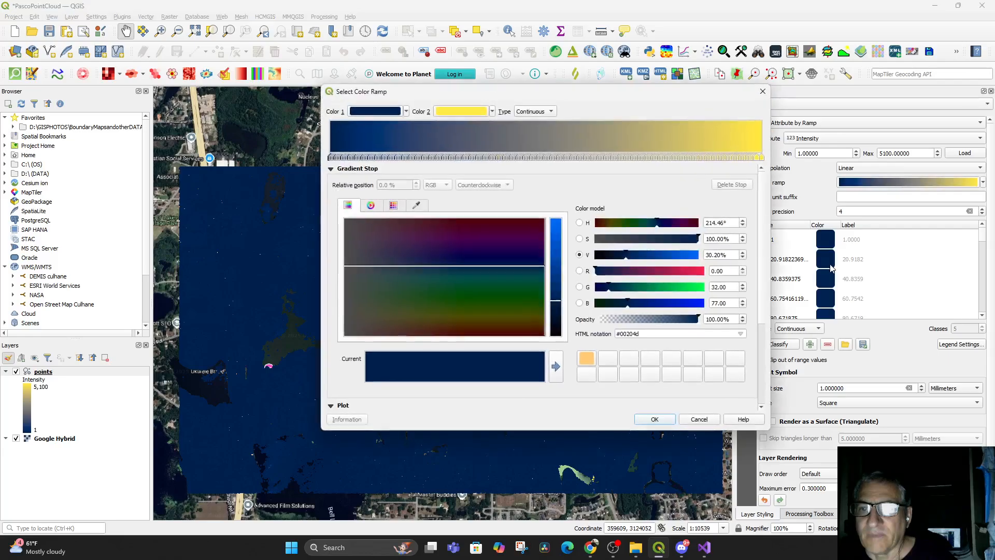
left_click(760, 157)
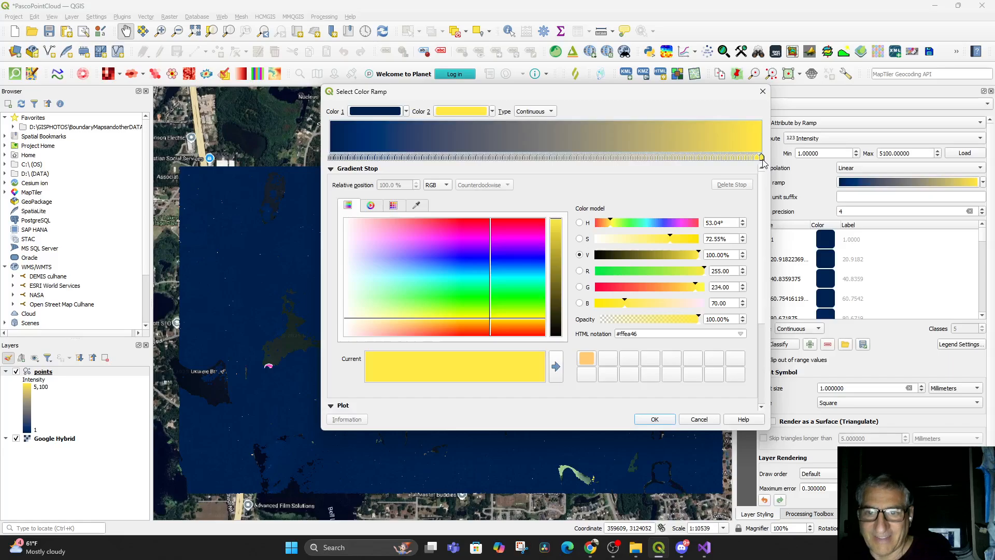
left_click_drag(760, 157, 757, 157)
key("Delete")
key("Delete")
key("Delete")
key("Delete")
key("Delete")
key("Delete")
key("Delete")
key("Delete")
key("Delete")
key("Delete")
key("Delete")
key("Delete")
key("Delete")
key("Delete")
key("Delete")
key("Delete")
key("Delete")
key("Delete")
key("Delete")
key("Delete")
key("Delete")
key("Delete")
key("Delete")
key("Delete")
key("Delete")
key("Delete")
key("Delete")
key("Delete")
key("Delete")
key("Delete")
key("Delete")
key("Delete")
key("Delete")
key("Delete")
key("Delete")
key("Delete")
key("Delete")
key("Delete")
key("Delete")
key("Delete")
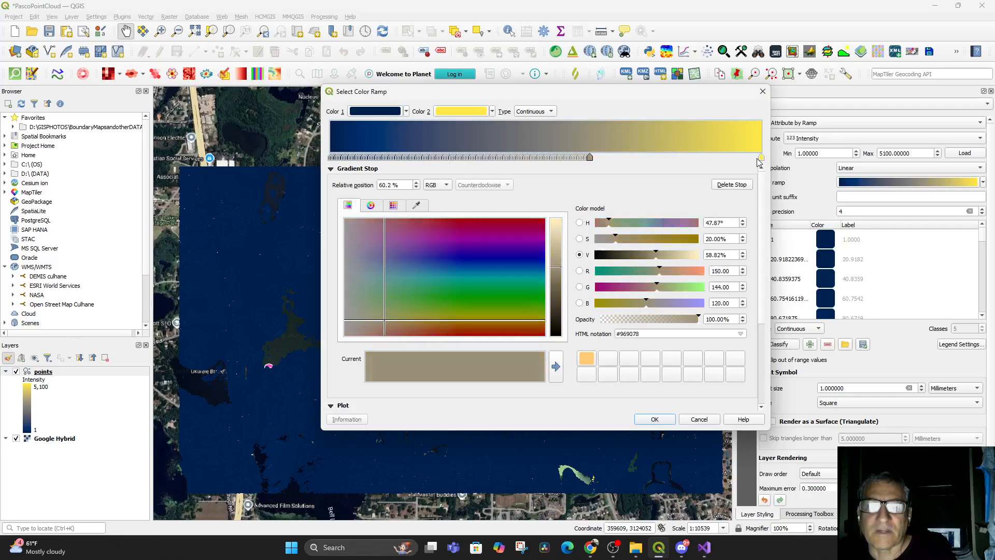
key("Delete")
key("Delete")
key("Delete")
key("Delete")
key("Delete")
key("Delete")
key("Delete")
key("Delete")
key("Delete")
key("Delete")
key("Delete")
key("Delete")
key("Delete")
key("Delete")
key("Delete")
key("Delete")
key("Delete")
key("Delete")
key("Delete")
key("Delete")
key("Delete")
key("Delete")
key("Delete")
key("Delete")
key("Delete")
key("Delete")
key("Delete")
key("Delete")
key("Delete")
key("Delete")
key("Delete")
key("Delete")
key("Delete")
key("Delete")
key("Delete")
key("Delete")
key("Delete")
key("Delete")
key("Delete")
key("Delete")
key("Delete")
key("Delete")
key("Delete")
key("Delete")
key("Delete")
key("Delete")
key("Delete")
key("Delete")
key("Delete")
key("Delete")
key("Delete")
key("Delete")
key("Delete")
key("Delete")
key("Delete")
key("Delete")
key("Delete")
key("Delete")
key("Delete")
key("Delete")
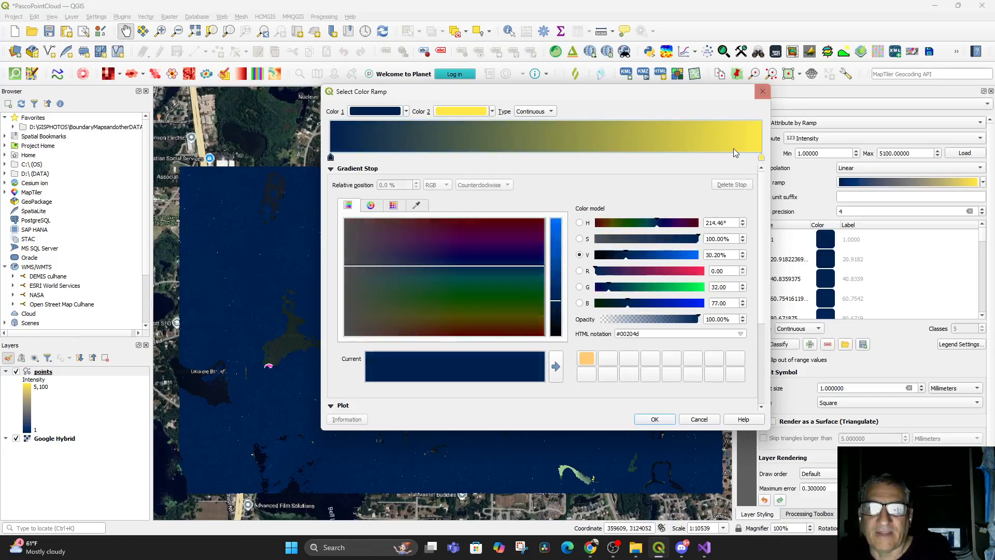
Set the ramp's Color 2 to a very pale cyan (#dafff7) and apply the ramp
left_click(462, 111)
left_click(369, 258)
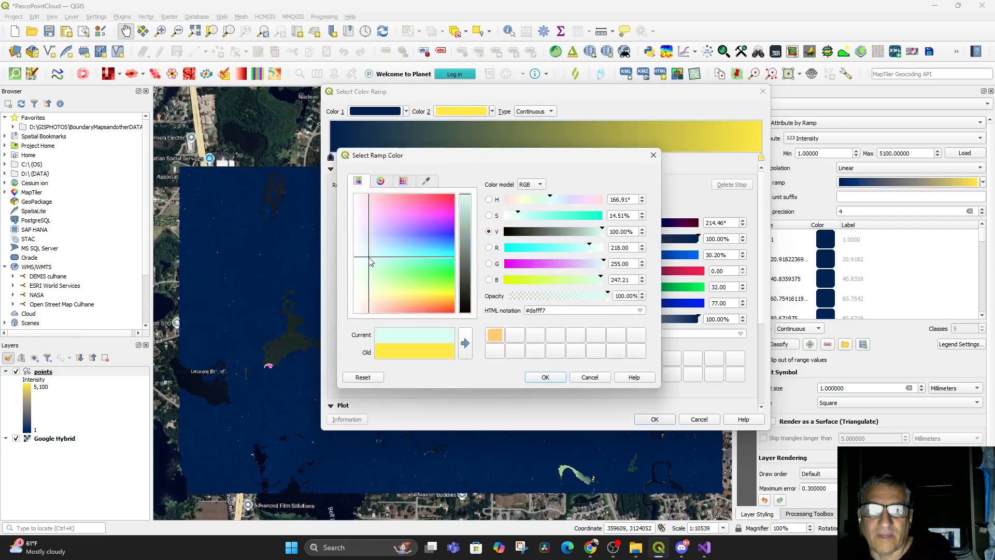
left_click(361, 248)
left_click(358, 255)
left_click(545, 378)
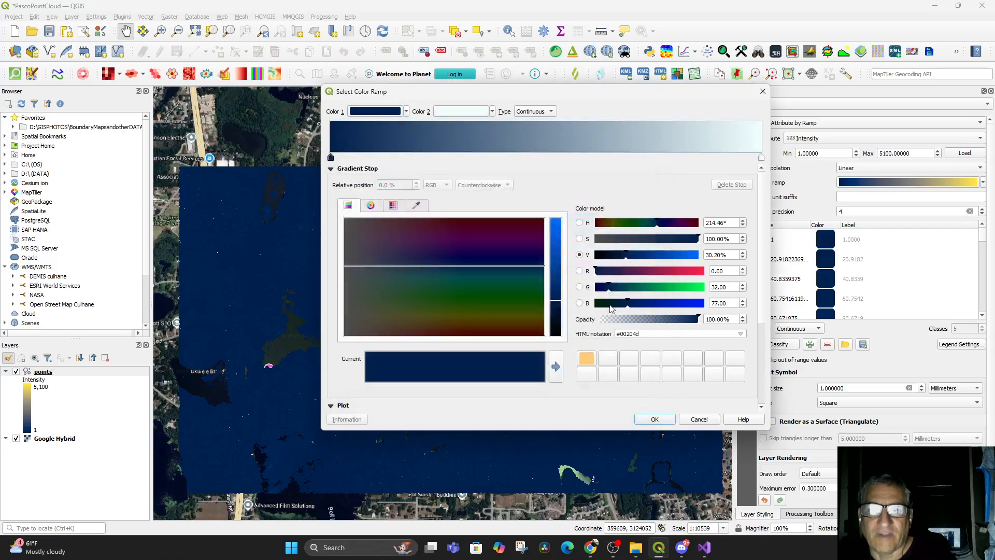
left_click(655, 419)
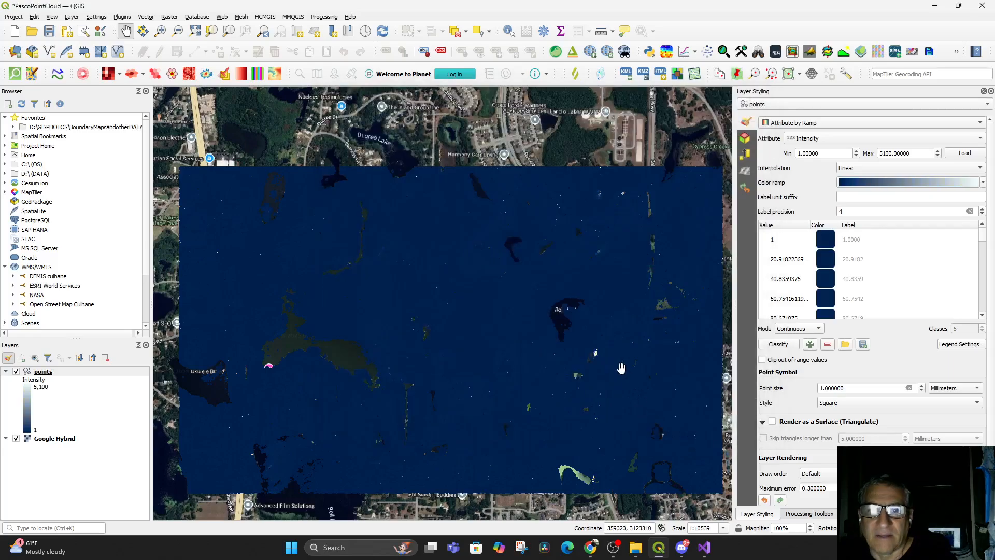
Set the ramp's maximum intensity value to 30
left_click_drag(911, 153, 858, 153)
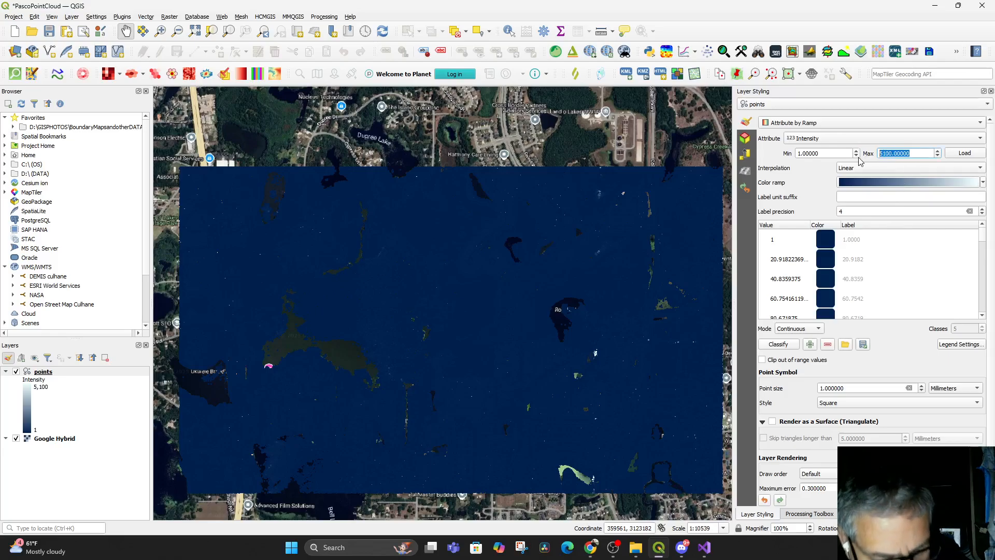
type("30")
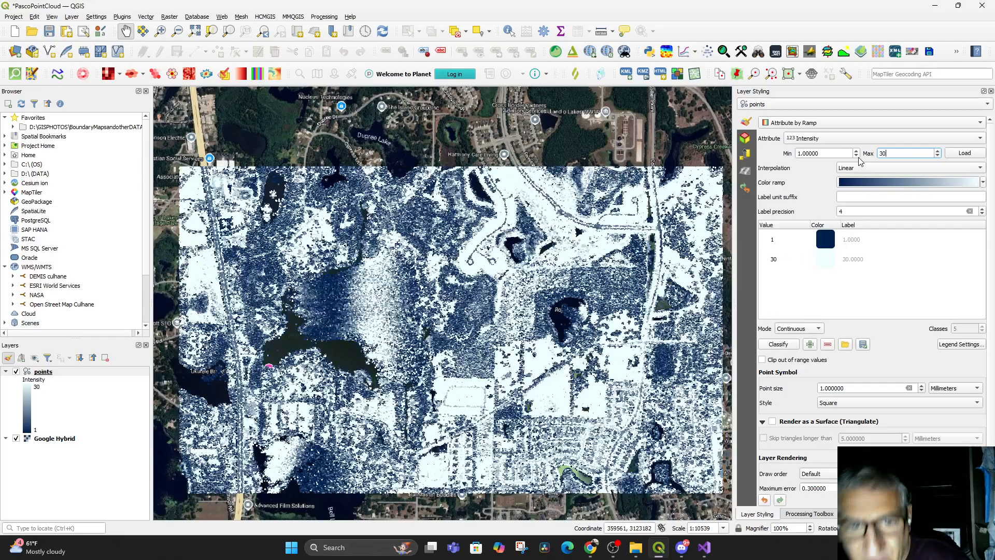
Open a new 3D map view of the project
left_click_drag(574, 382, 578, 369)
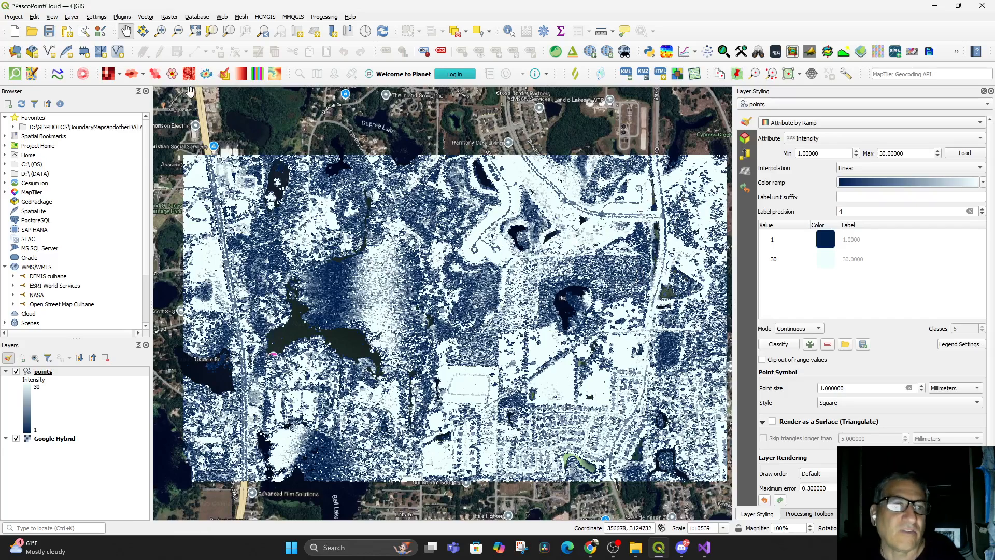
left_click(51, 17)
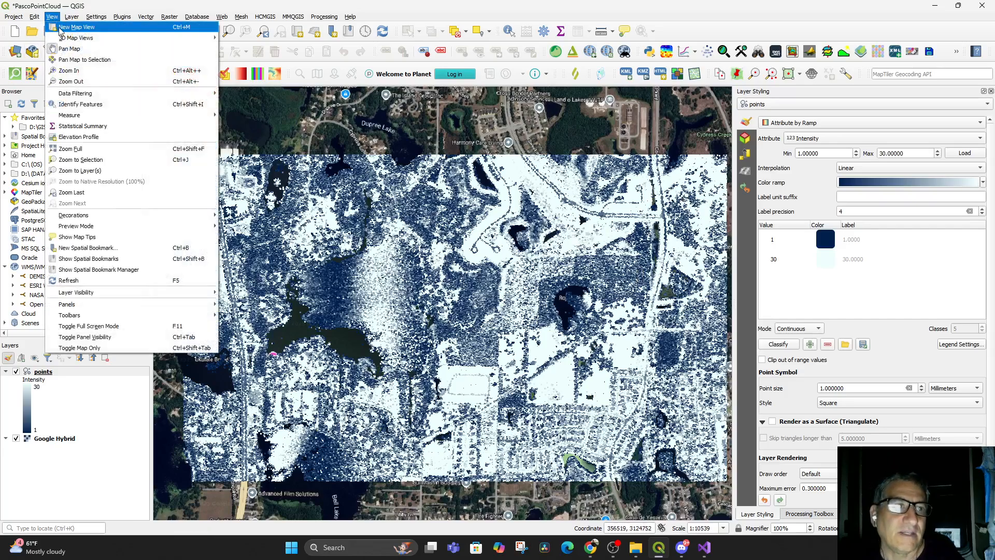
mouse_move(200, 38)
left_click(248, 38)
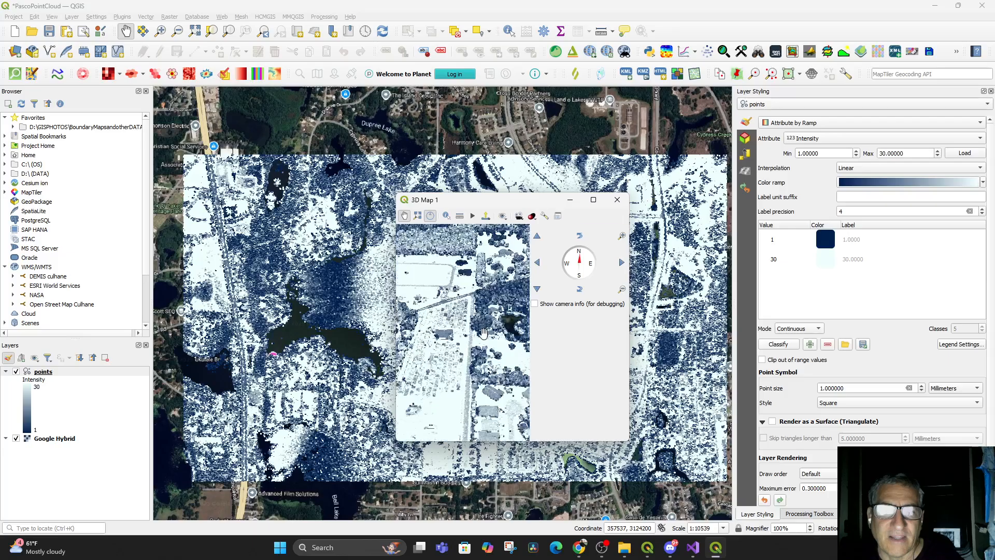
Maximize the 3D map window and tilt the camera to a low oblique view across the point cloud
left_click_drag(493, 356, 507, 350)
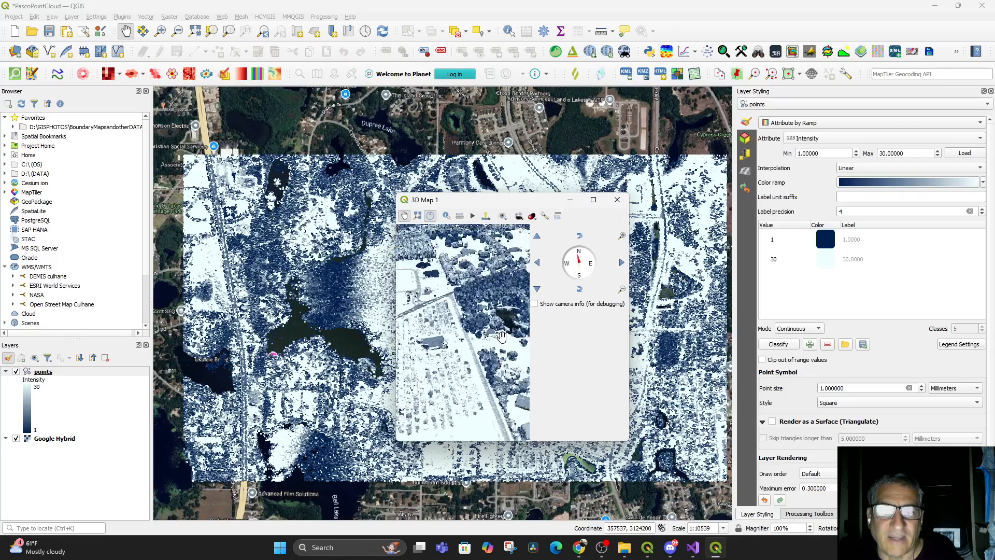
left_click_drag(529, 201, 547, 201)
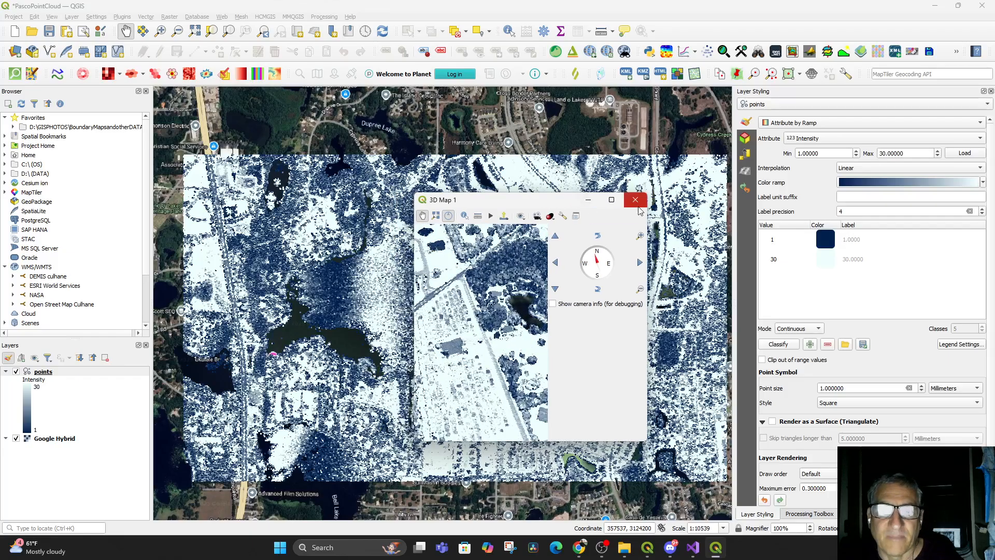
left_click(612, 201)
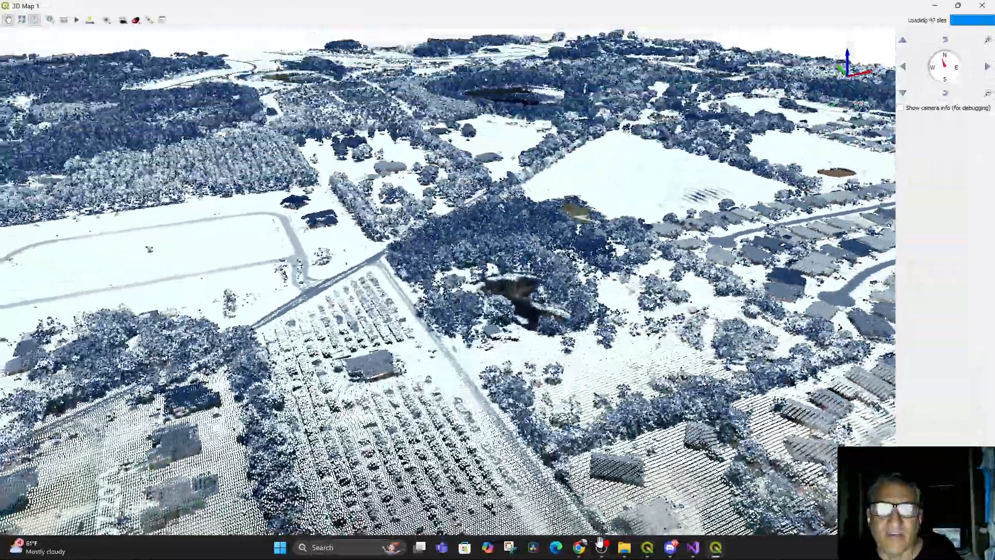
left_click_drag(600, 542, 568, 440)
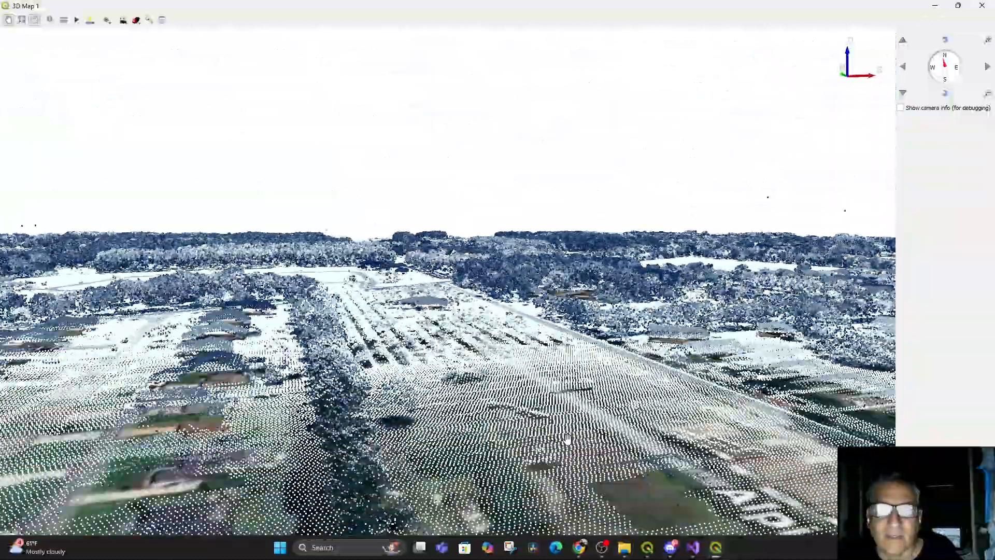
Orbit the 3D view to a higher oblique angle over the point cloud and restore the 3D map window to normal size
left_click_drag(576, 398, 770, 172)
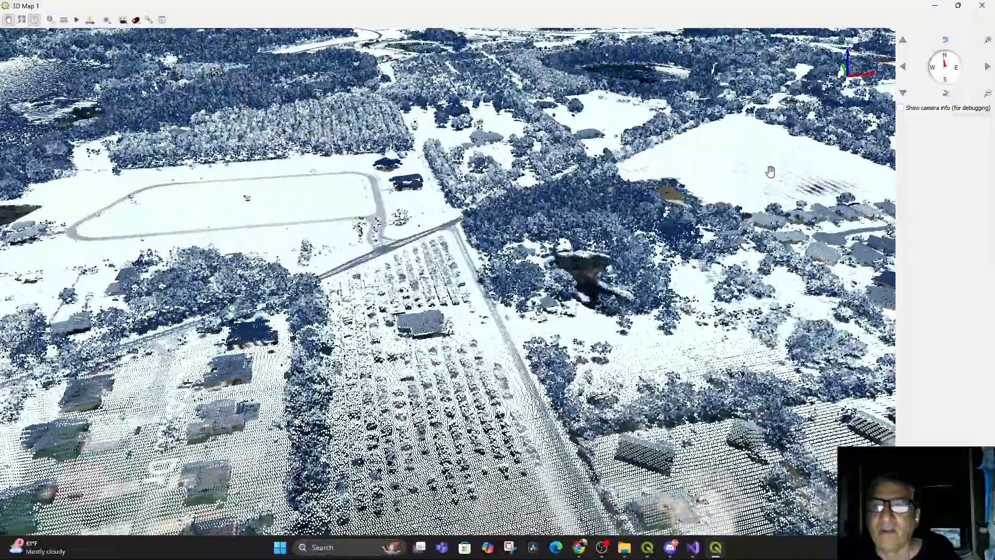
left_click(958, 6)
left_click_drag(508, 204, 359, 191)
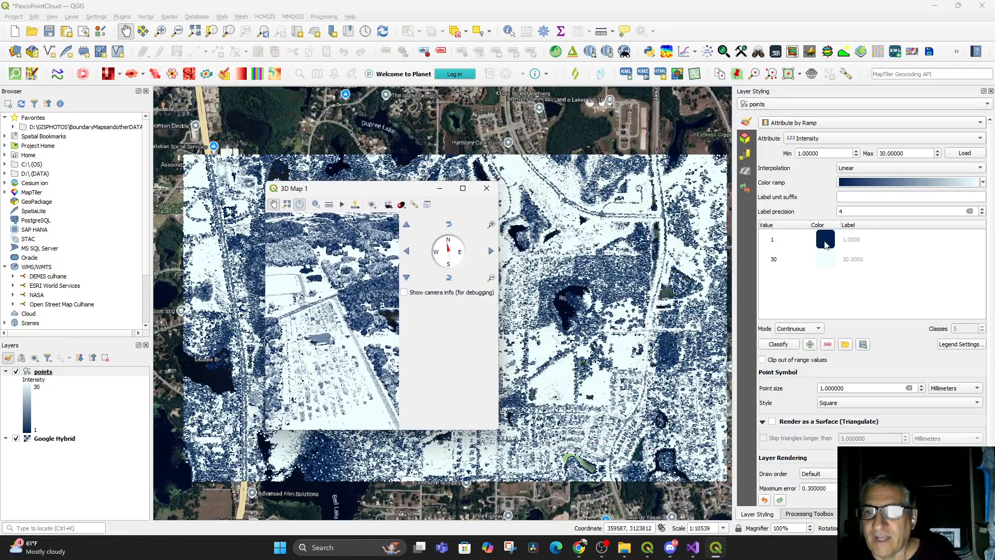
Set the intensity ramp's maximum value to 100
left_click(813, 264)
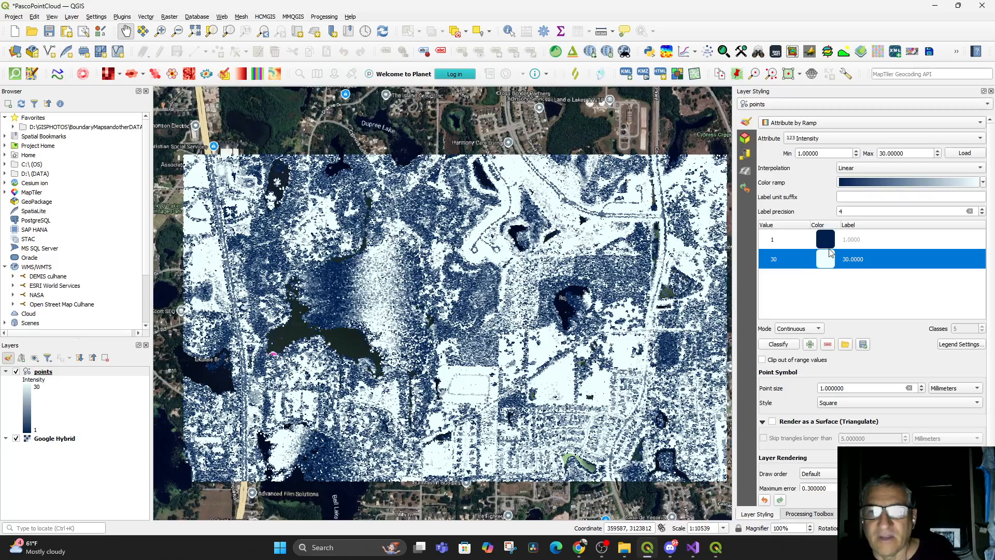
double_click(908, 153)
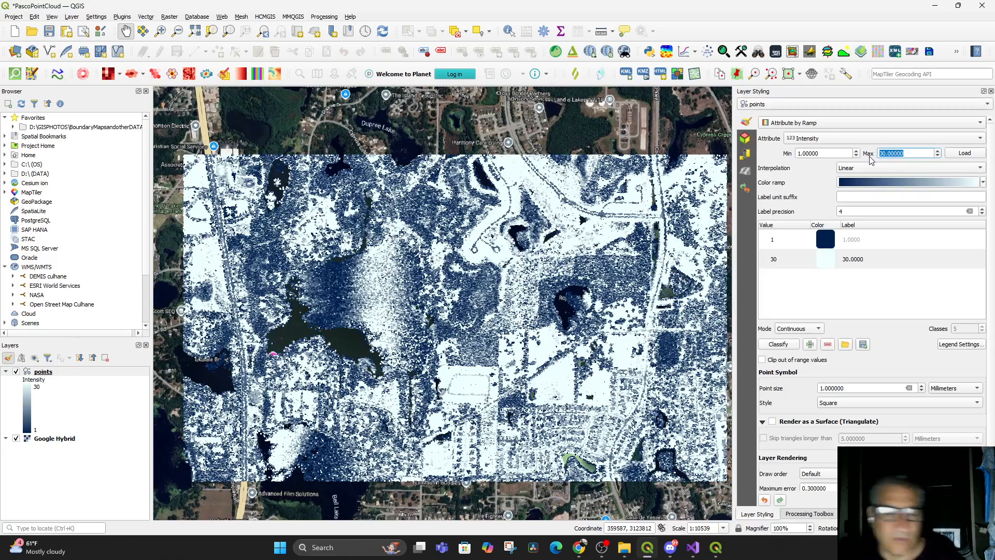
type("100")
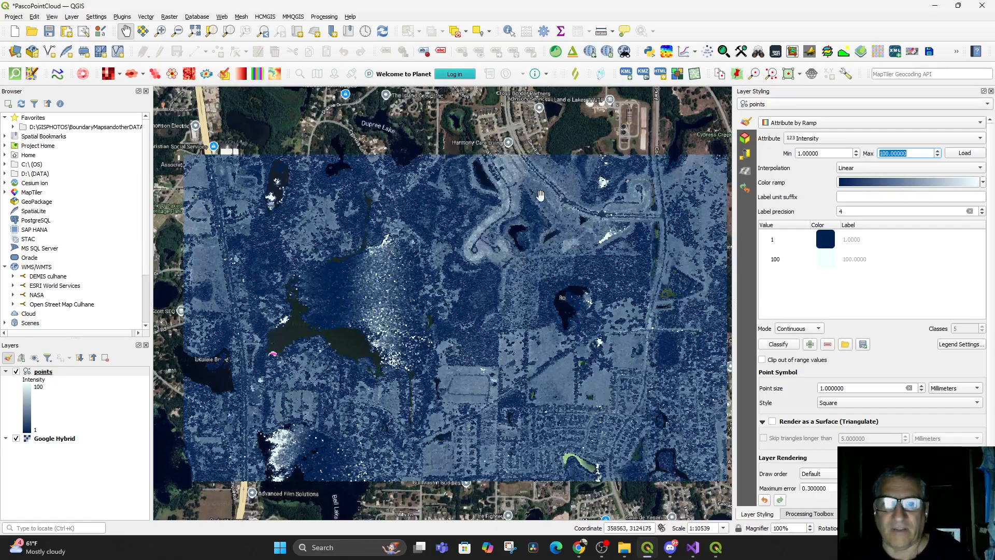
Zoom out on the map, bring back the 3D map window, enlarge it and orbit to view the recolored point cloud
scroll(518, 311, "down", 1)
left_click_drag(518, 311, 518, 355)
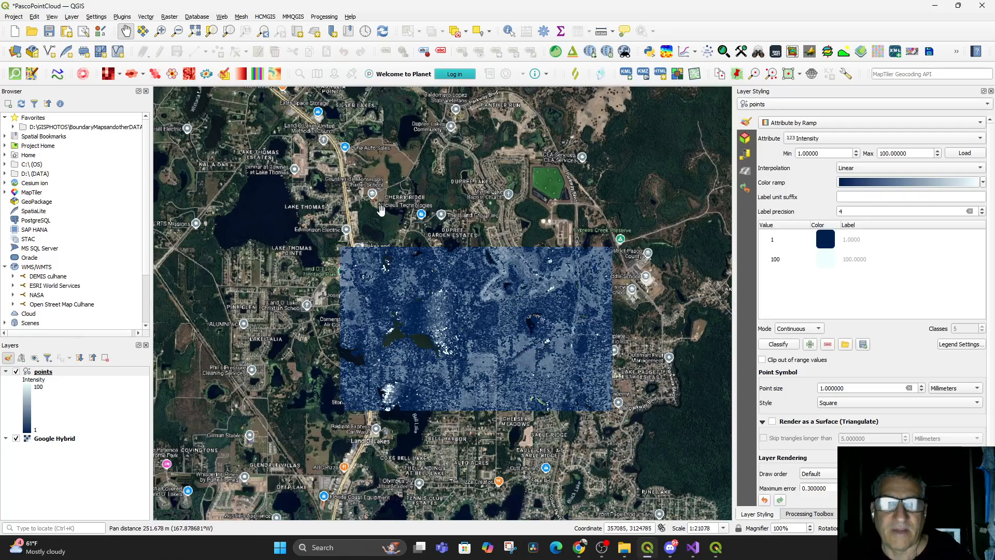
left_click(715, 547)
mouse_move(388, 255)
left_mouse_down()
mouse_move(366, 293)
mouse_move(380, 255)
mouse_move(379, 264)
left_mouse_up()
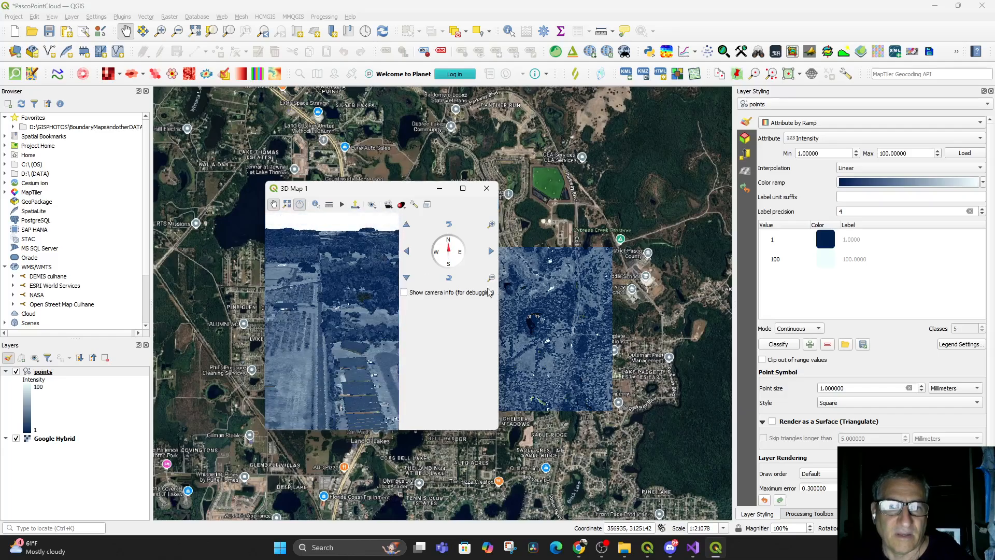
left_click_drag(500, 307, 801, 307)
left_click_drag(515, 344, 532, 325)
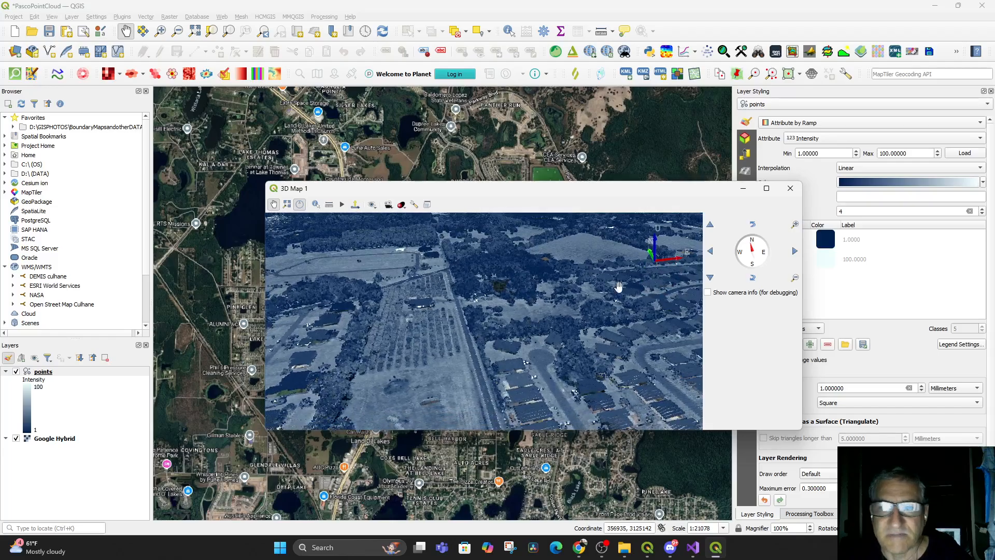
left_click(832, 196)
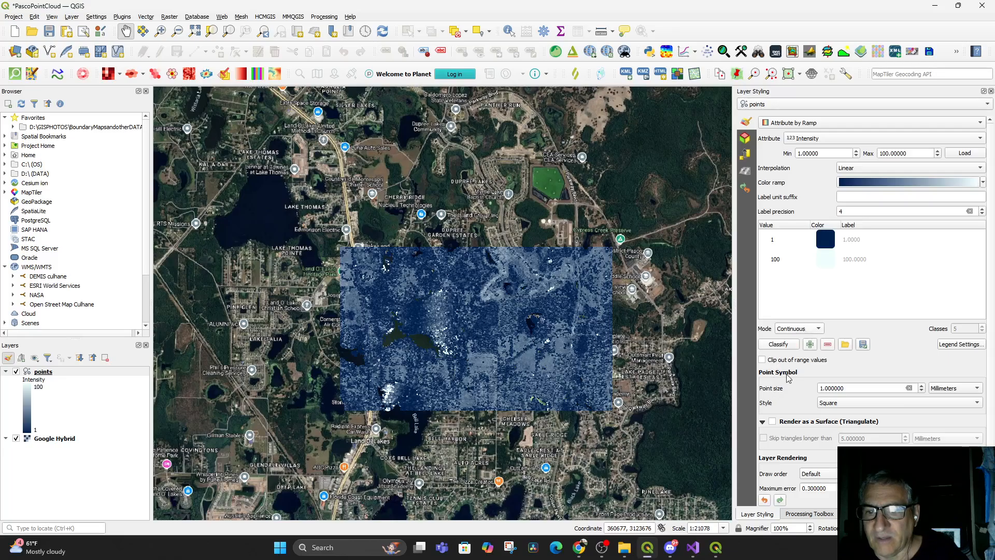
Set the ramp's classification mode to Equal Interval
left_click(806, 332)
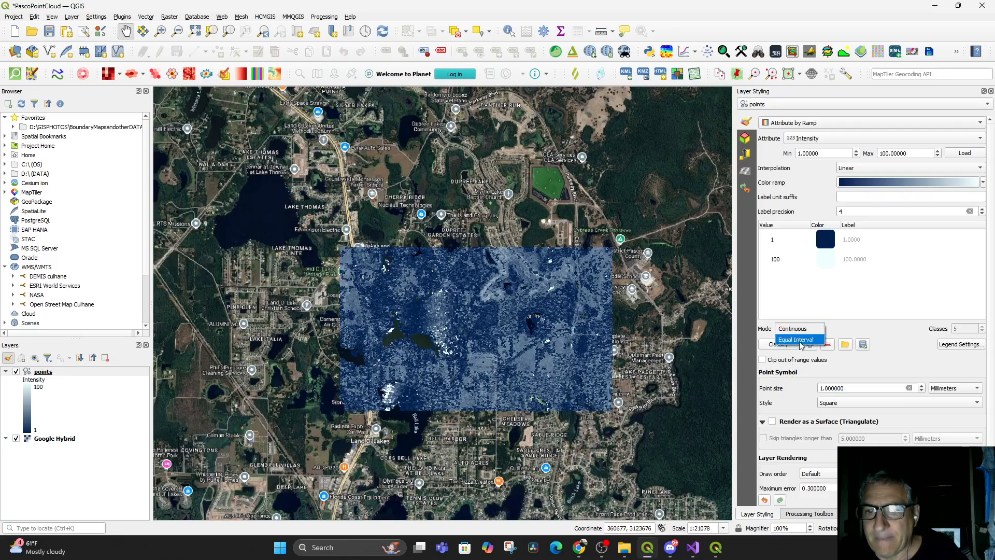
left_click(801, 340)
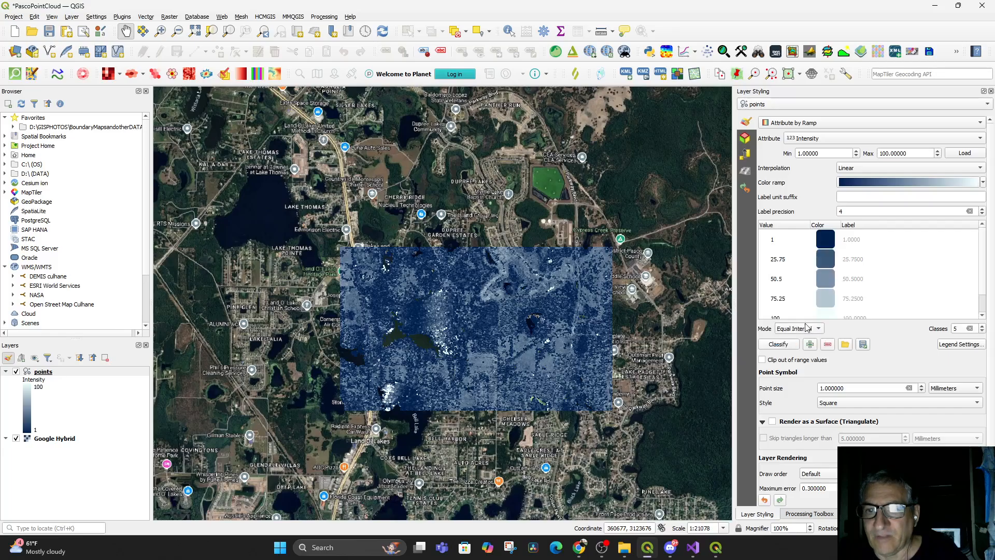
scroll(875, 288, "down", 1)
scroll(871, 271, "up", 2)
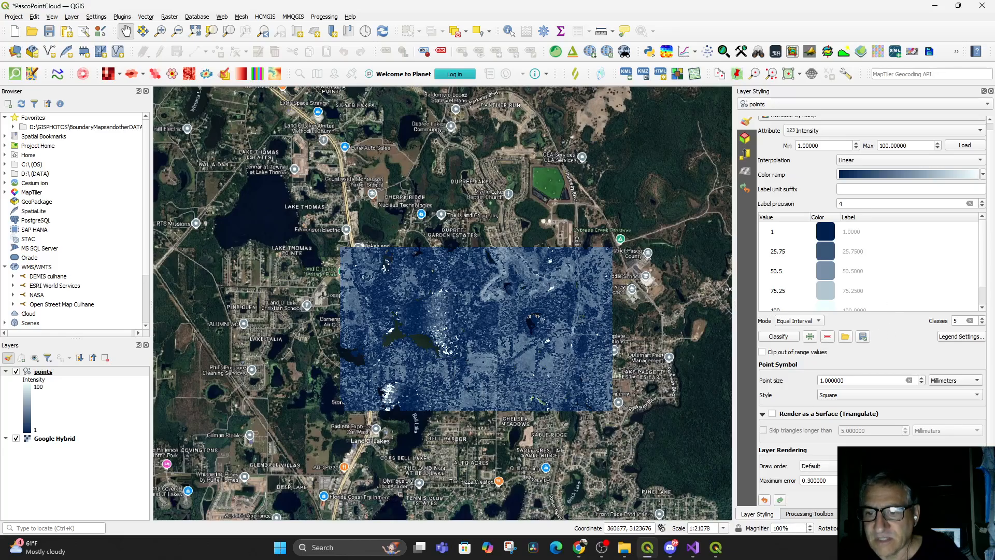
Hide the Google Hybrid layer and zoom and pan around the map to examine the intensity-colored points
scroll(498, 345, "up", 2)
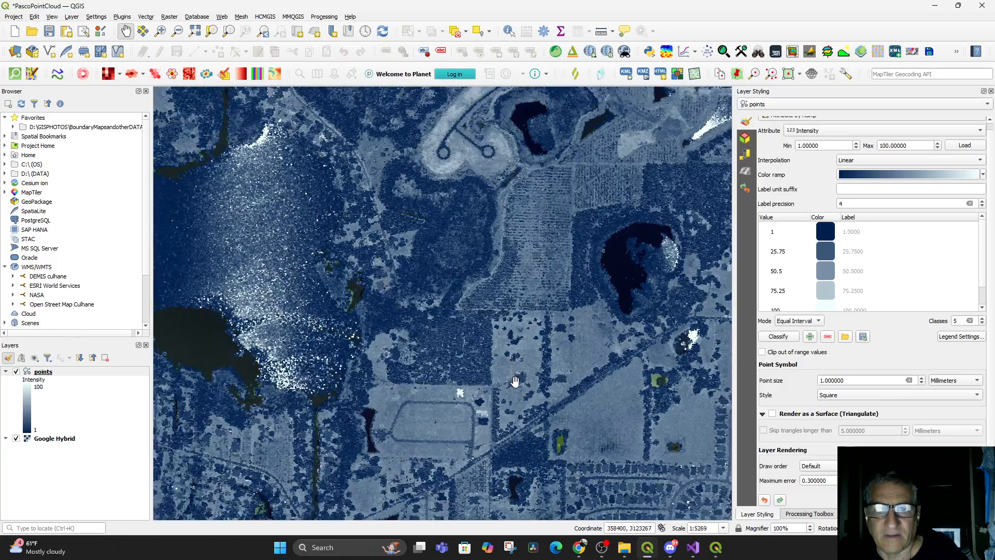
left_click_drag(515, 381, 521, 406)
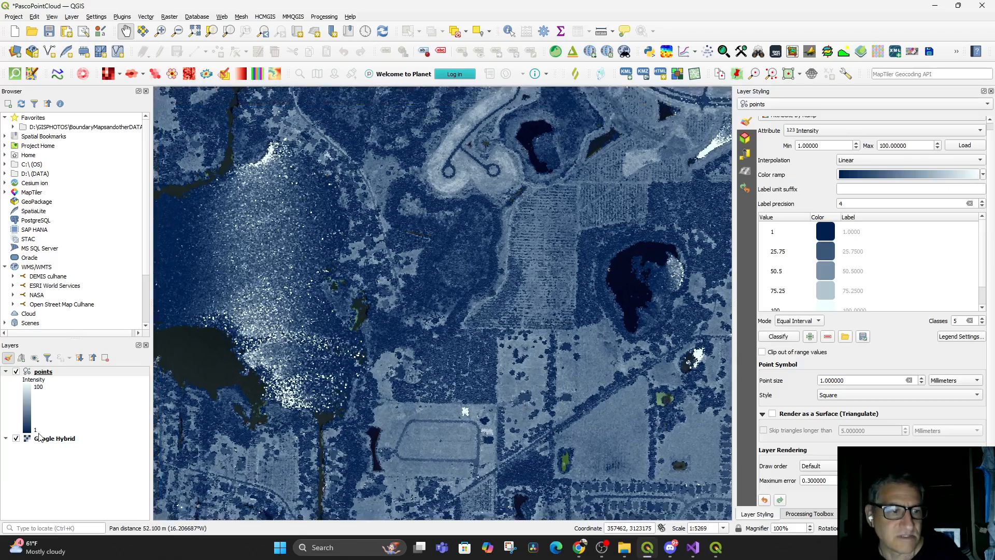
left_click(16, 439)
left_click_drag(511, 407, 516, 375)
scroll(525, 388, "down", 2)
scroll(527, 386, "up", 3)
scroll(534, 377, "down", 1)
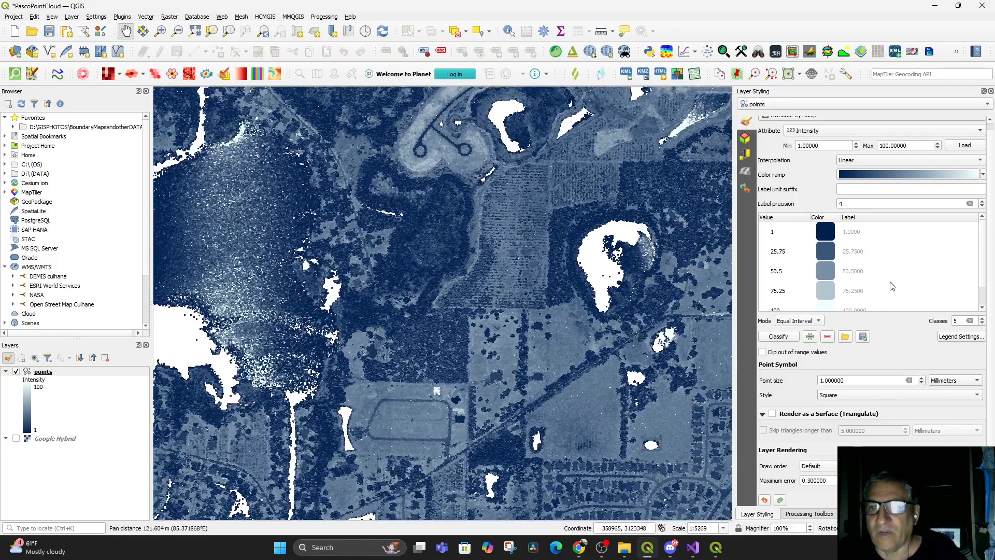
scroll(881, 280, "down", 1)
scroll(869, 261, "up", 1)
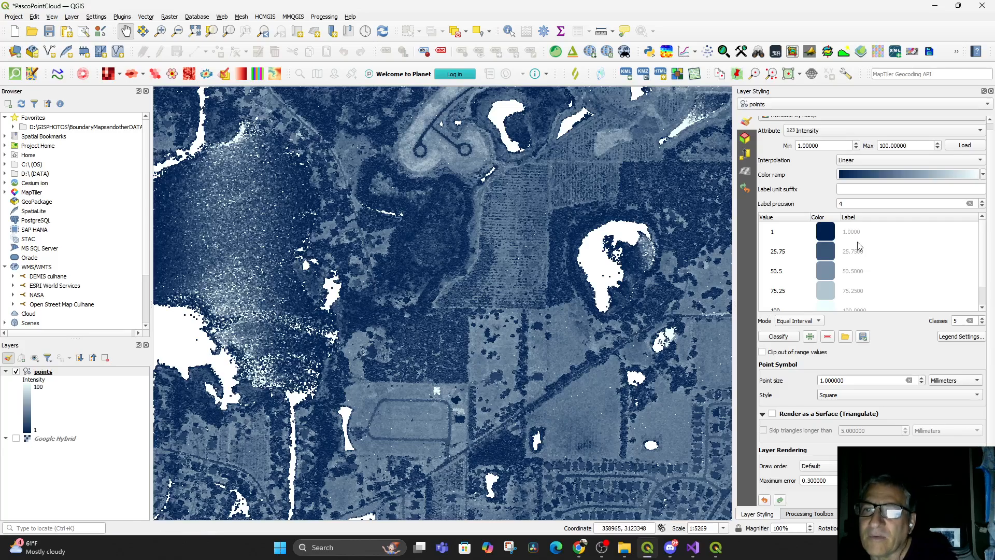
scroll(860, 247, "up", 1)
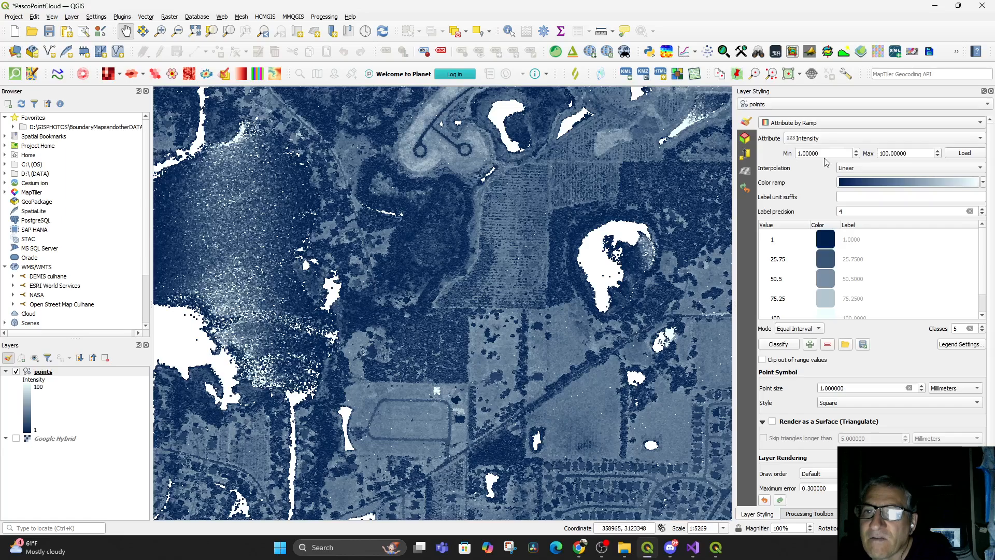
Set the ramp's Color 1 to near-white (#fbffff)
left_click(870, 169)
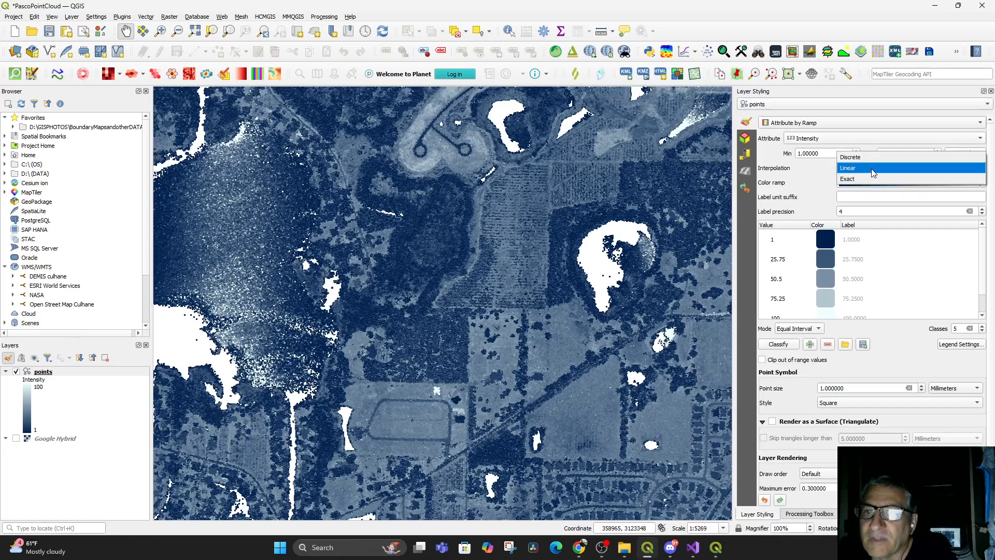
left_click(873, 170)
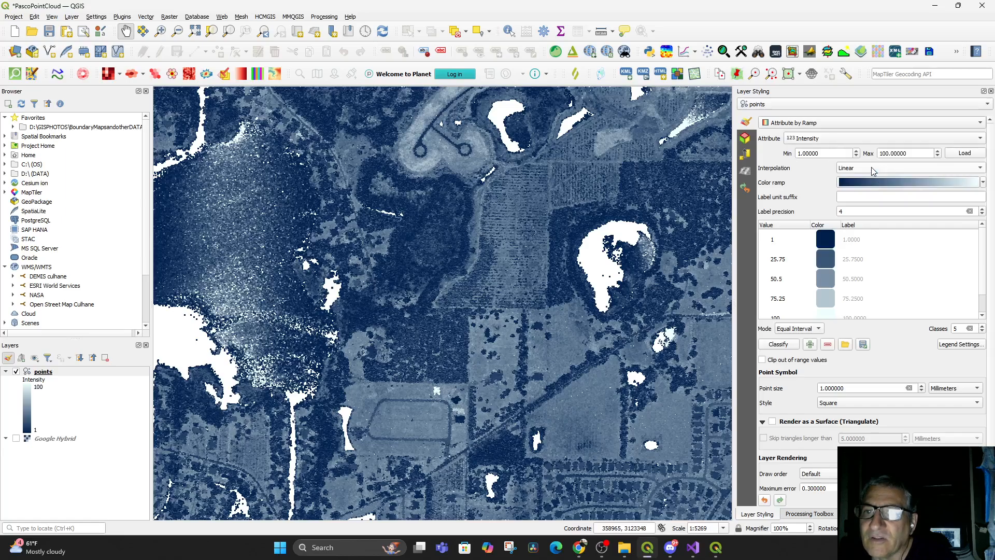
left_click(931, 182)
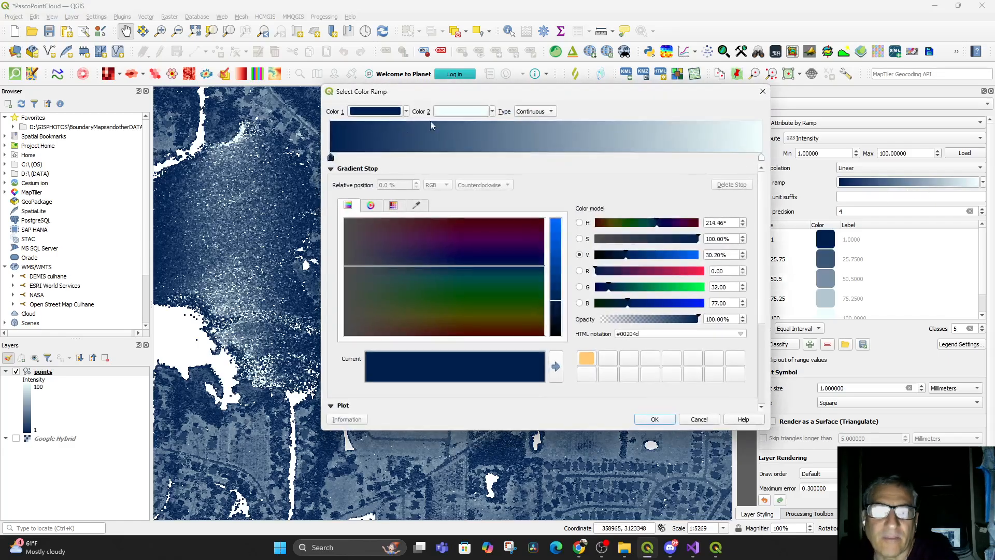
left_click(357, 113)
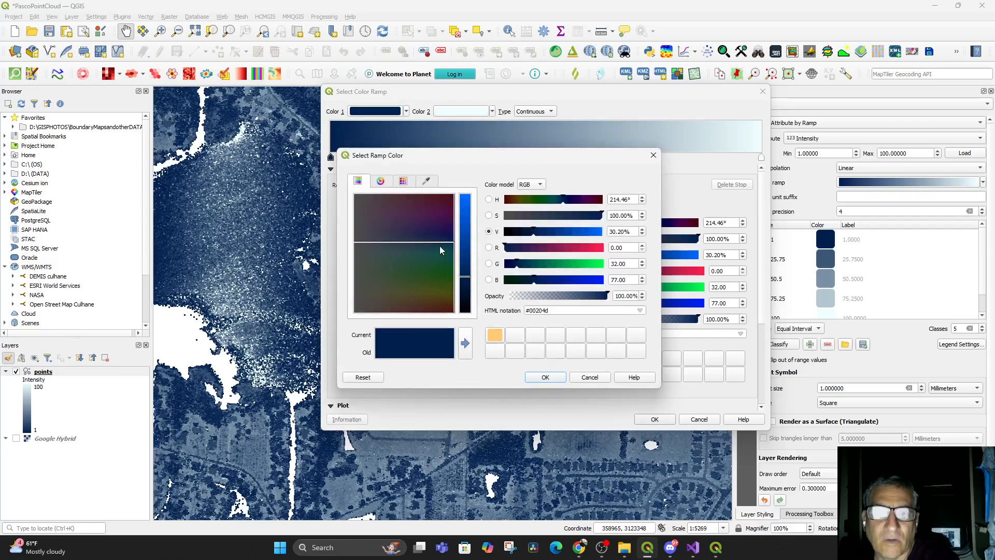
left_click_drag(468, 281, 486, 187)
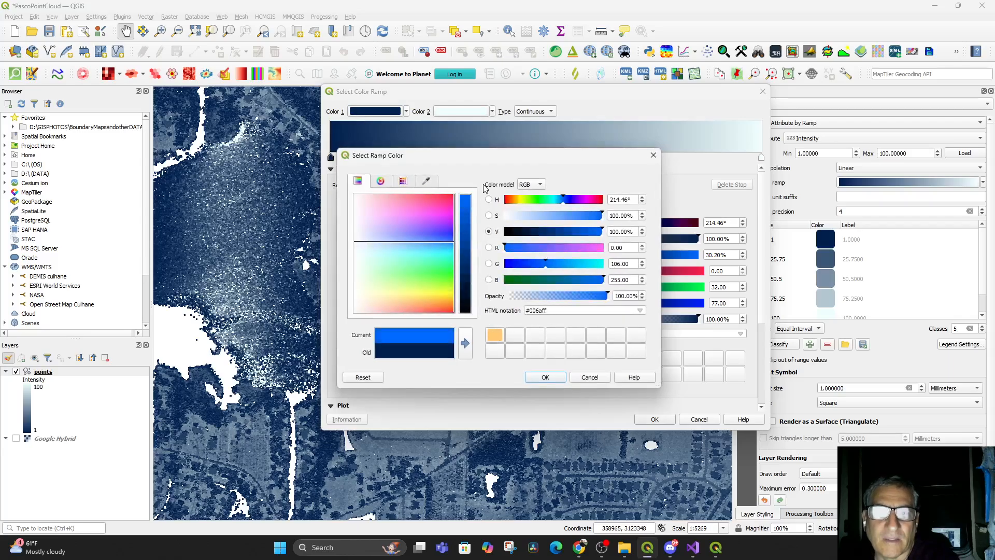
left_click(355, 255)
left_click(544, 377)
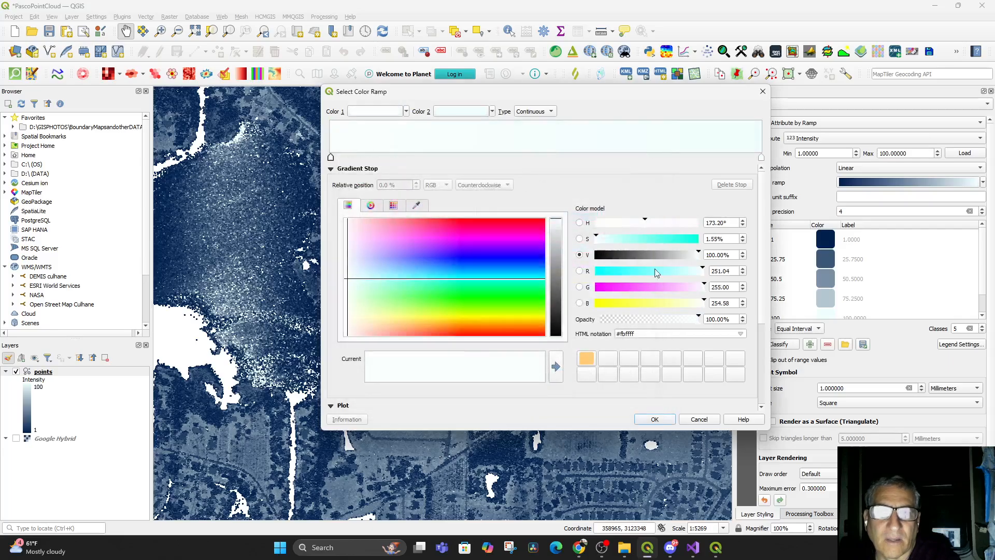
Set the ramp's Color 2 to black (#000000) and apply the color ramp
left_click(457, 111)
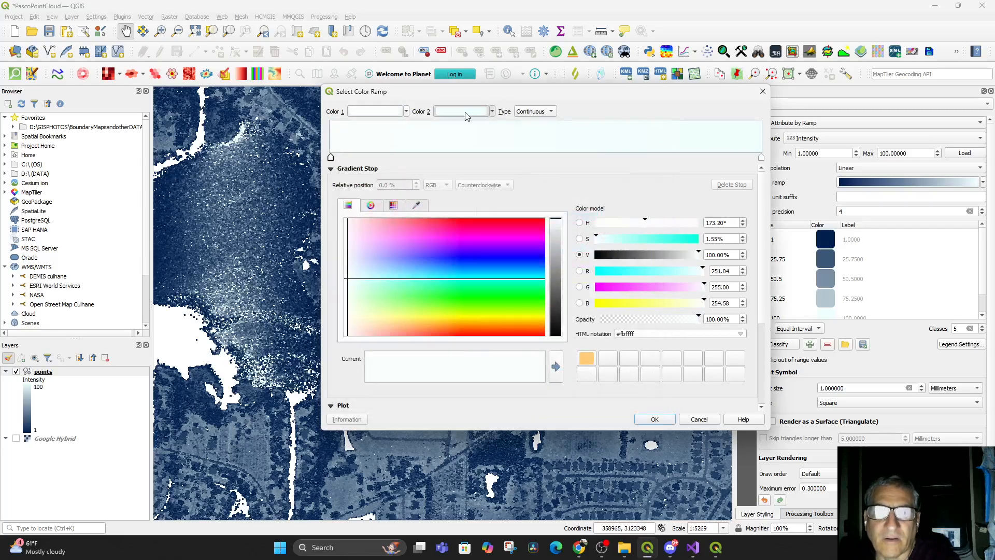
left_click_drag(460, 275, 464, 320)
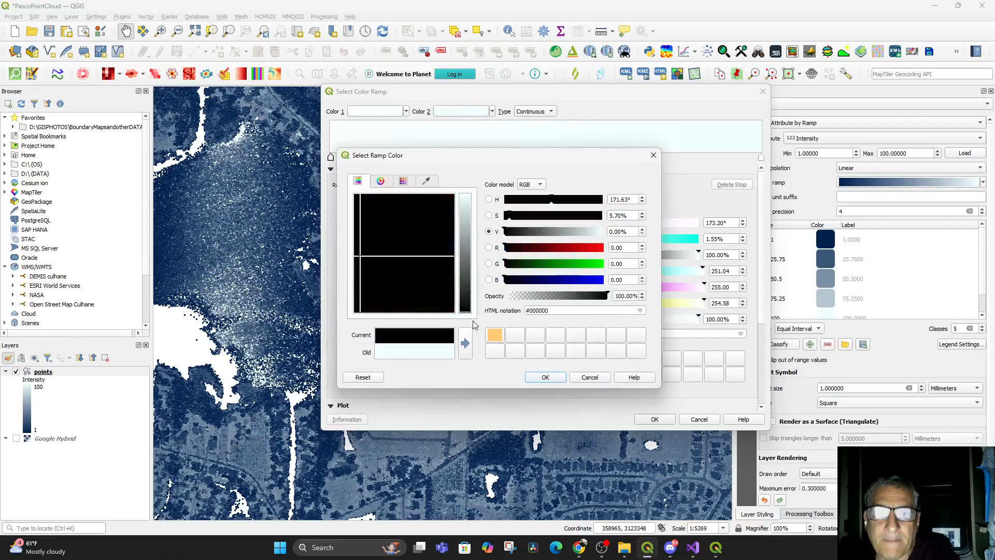
left_click(545, 377)
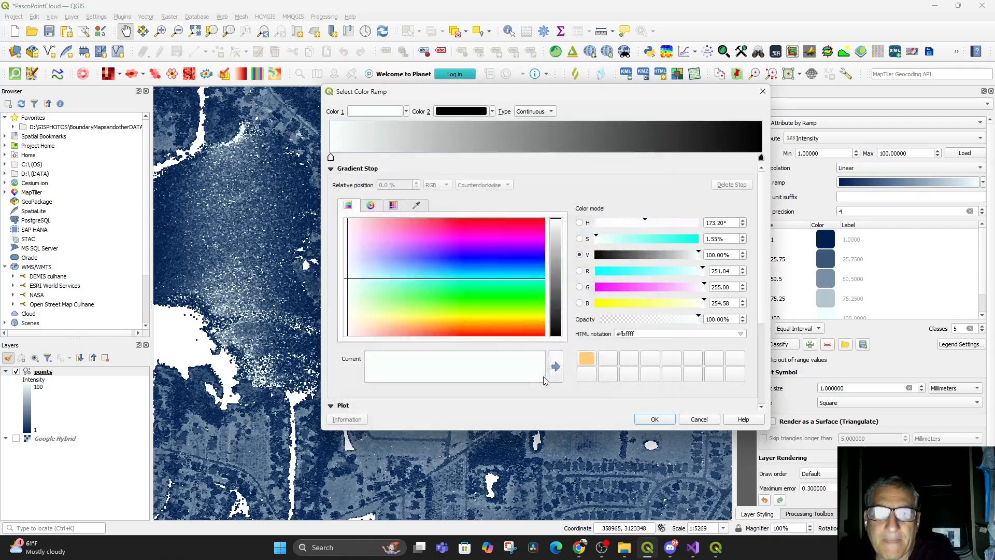
left_click(655, 420)
Zoom in and out across the map to examine the grayscale intensity rendering
mouse_move(537, 420)
left_mouse_down()
mouse_move(540, 393)
mouse_move(532, 419)
left_mouse_up()
scroll(862, 280, "down", 1)
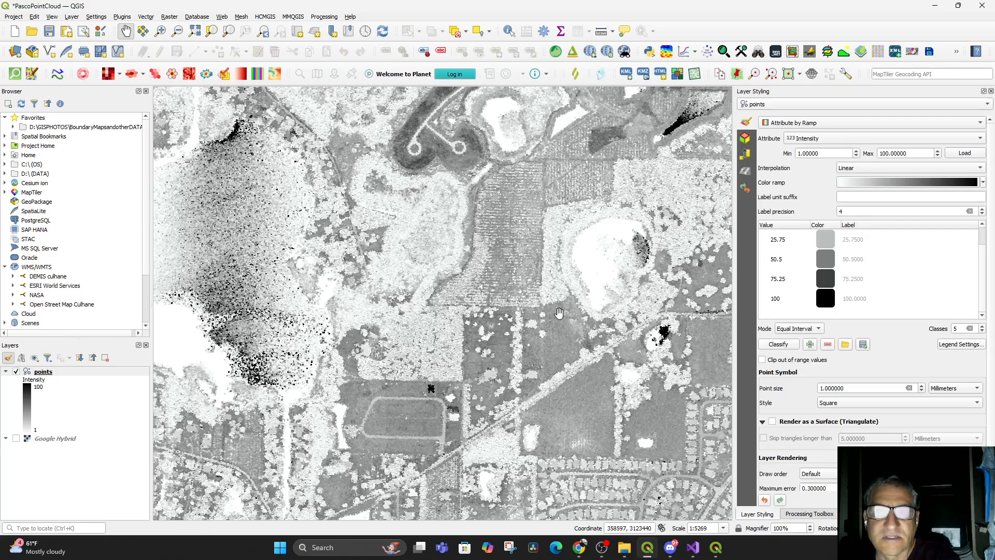
scroll(911, 305, "down", 1)
scroll(873, 267, "up", 2)
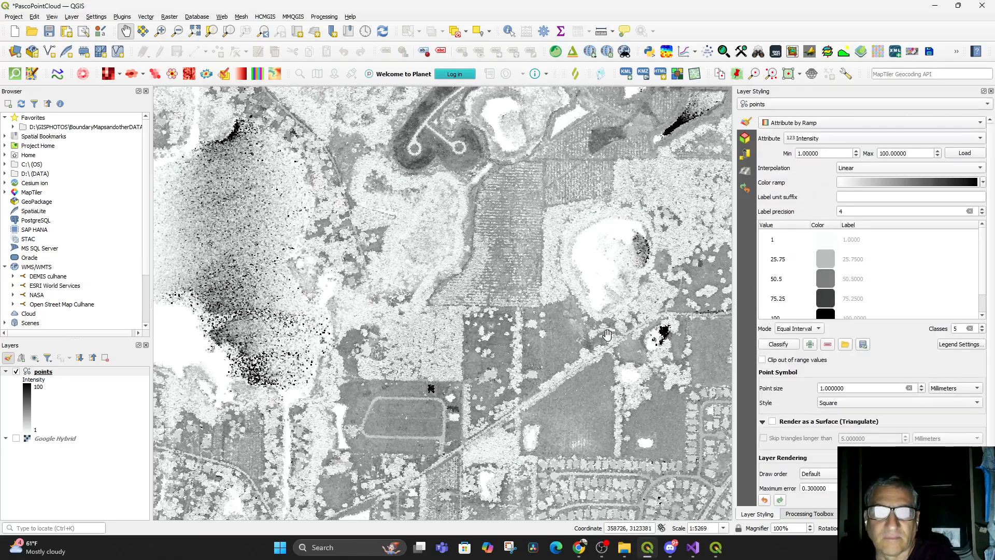
scroll(587, 334, "down", 1)
scroll(586, 335, "down", 1)
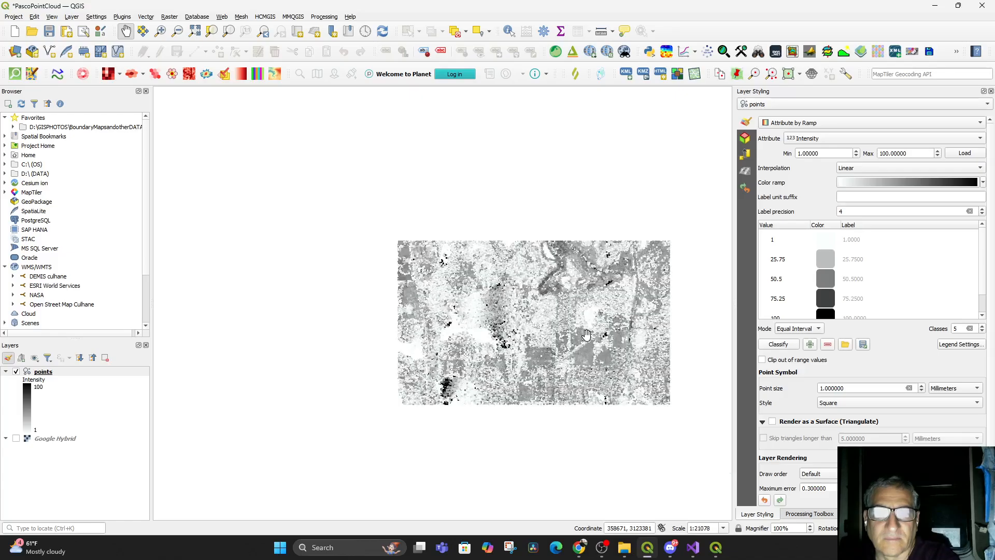
scroll(586, 339, "up", 2)
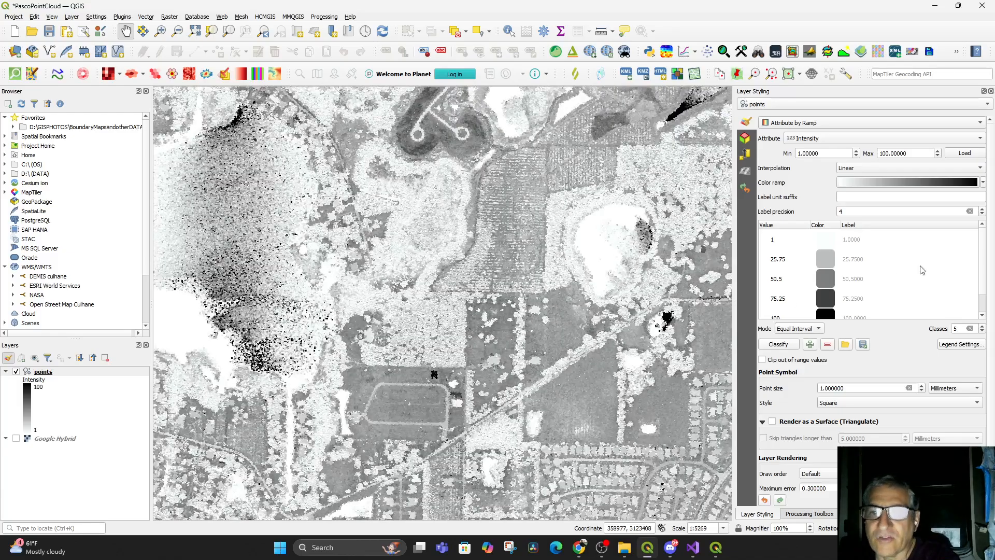
Switch the ramp's attribute from Intensity to Z
left_click(826, 138)
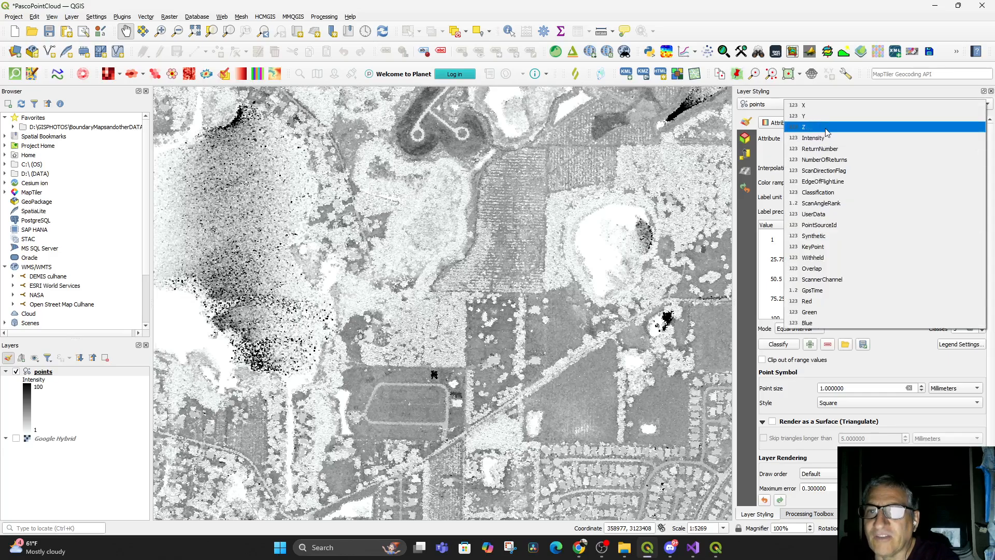
left_click(826, 127)
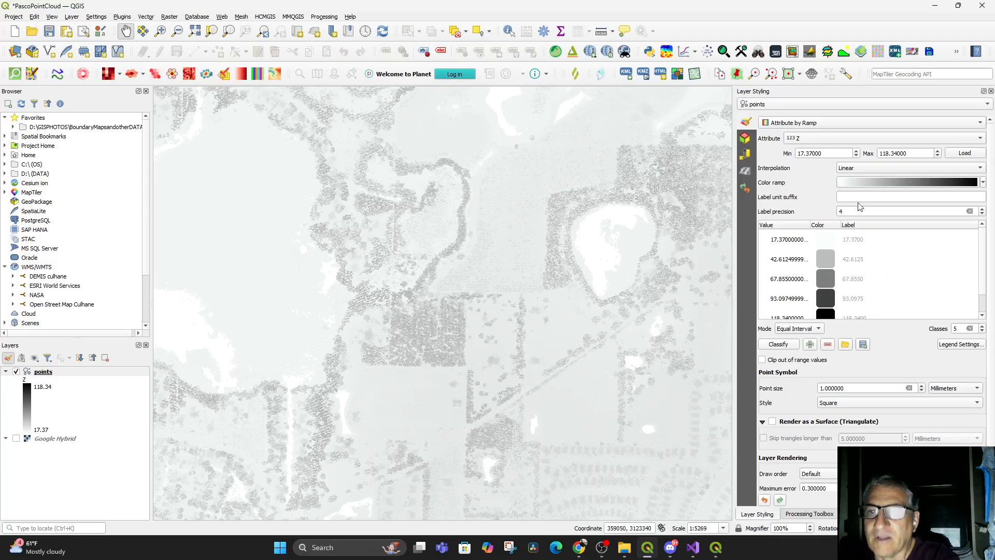
Open the color ramp editor and set Color 1 to dark gray (#0c0c0c)
left_click(869, 182)
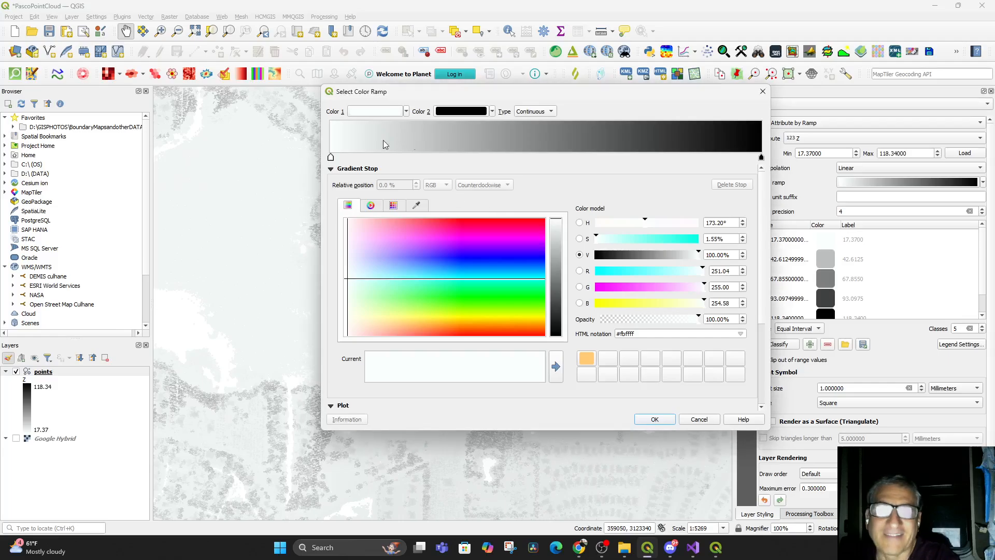
left_click(385, 112)
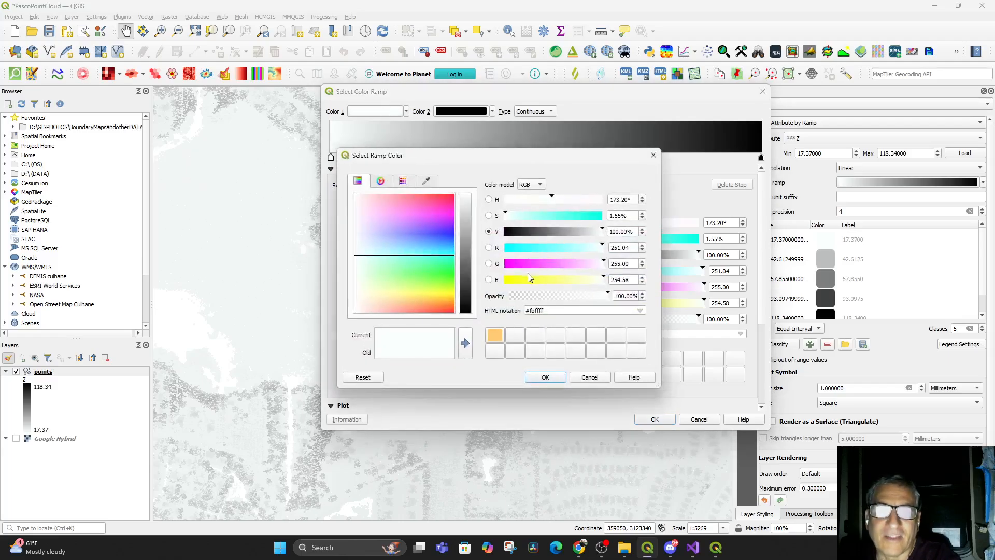
left_click(509, 234)
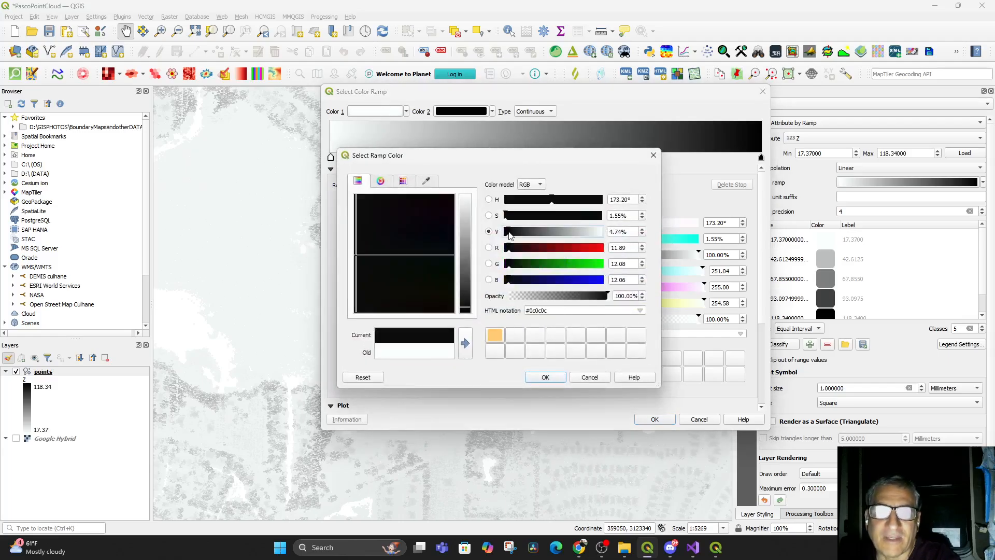
left_click(545, 379)
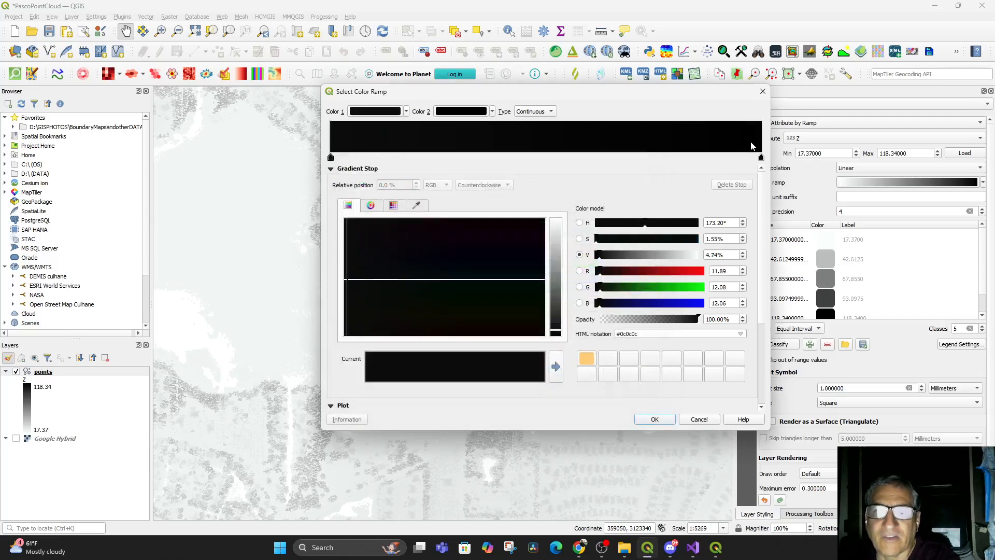
Add a gradient stop near the ramp's end and set Color 2 to near-white (#f5f5f5)
double_click(751, 143)
left_click(455, 112)
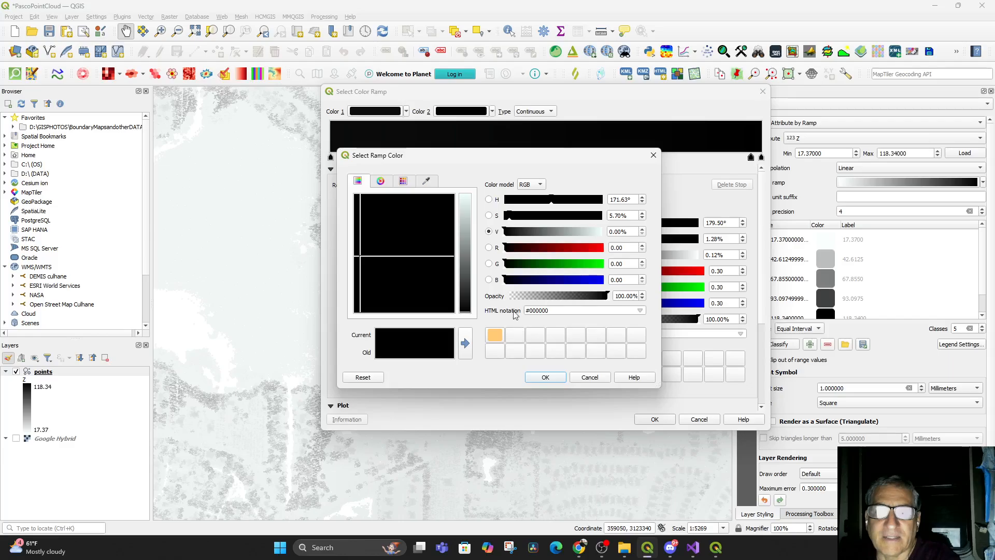
left_click(471, 198)
left_click_drag(383, 259, 350, 245)
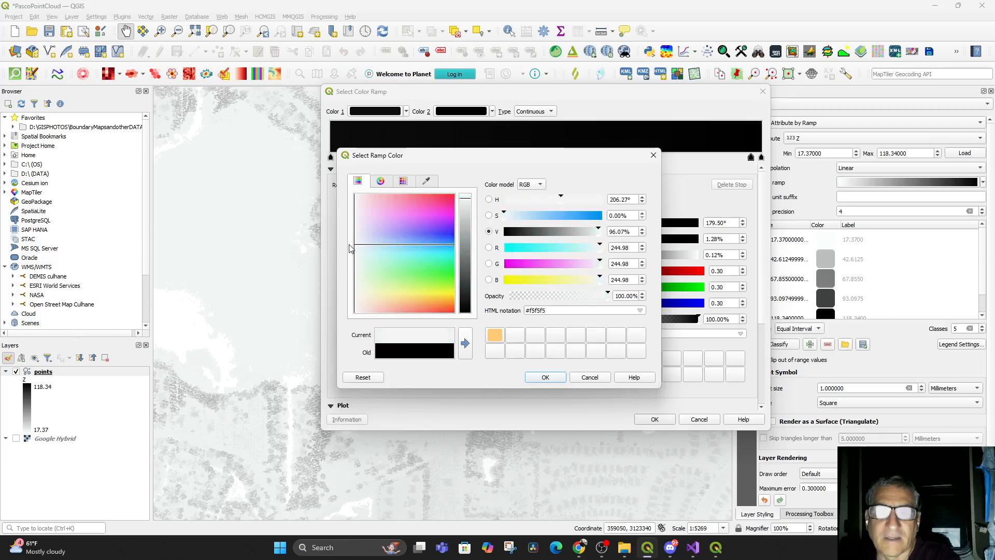
left_click(559, 375)
Move the black intermediate stop to about 38.7% and apply the color ramp
left_click_drag(750, 158, 498, 168)
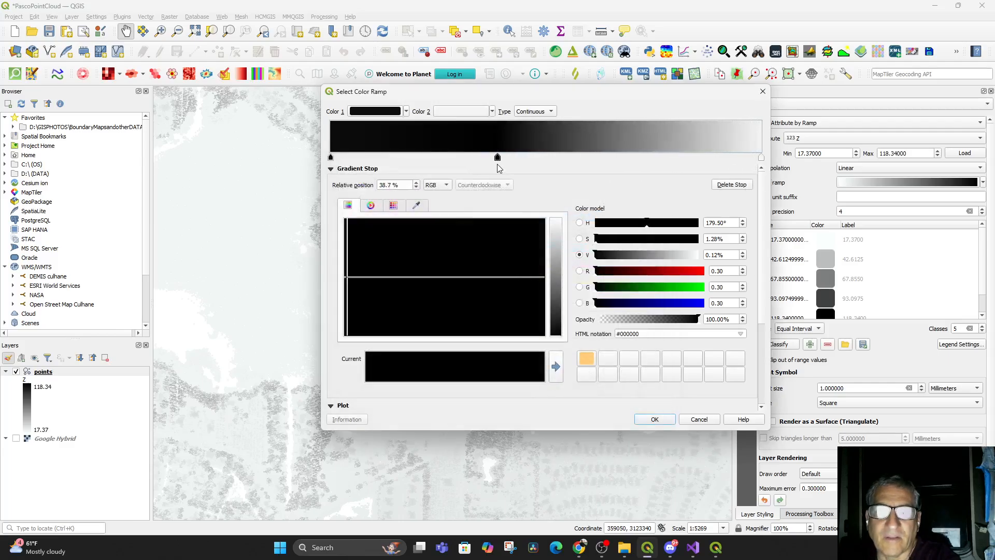
left_click(654, 419)
left_click_drag(558, 419, 539, 451)
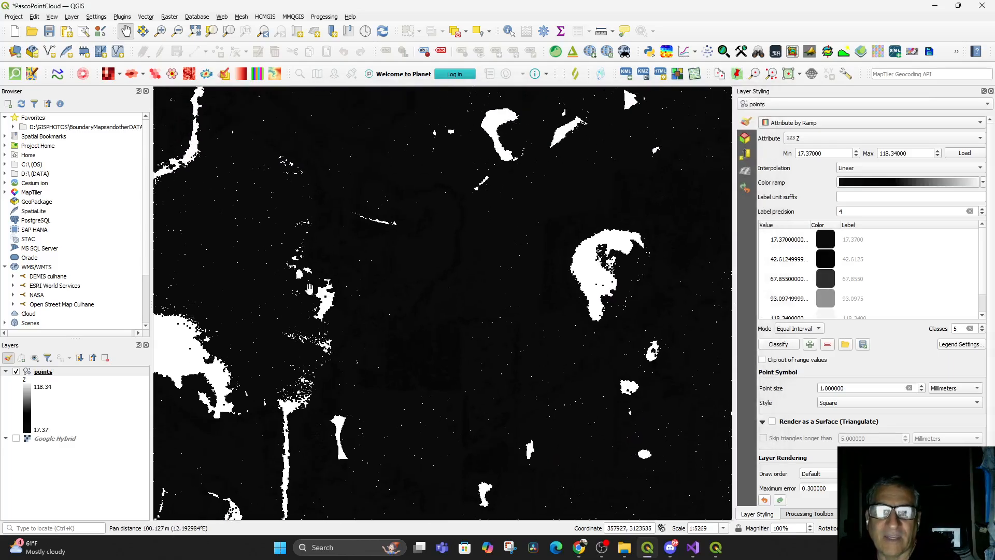
Open the 3D Map view of the point cloud
left_click(52, 17)
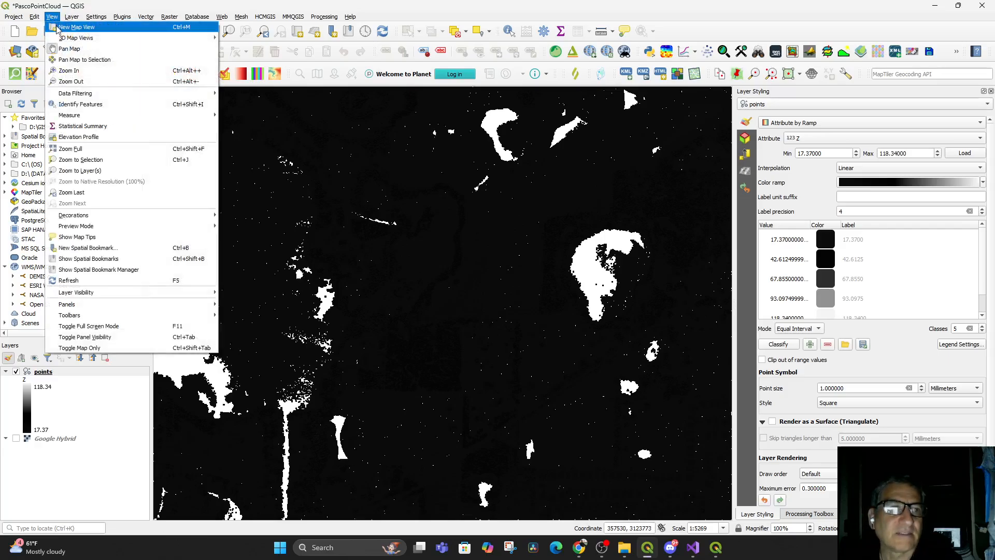
mouse_move(62, 37)
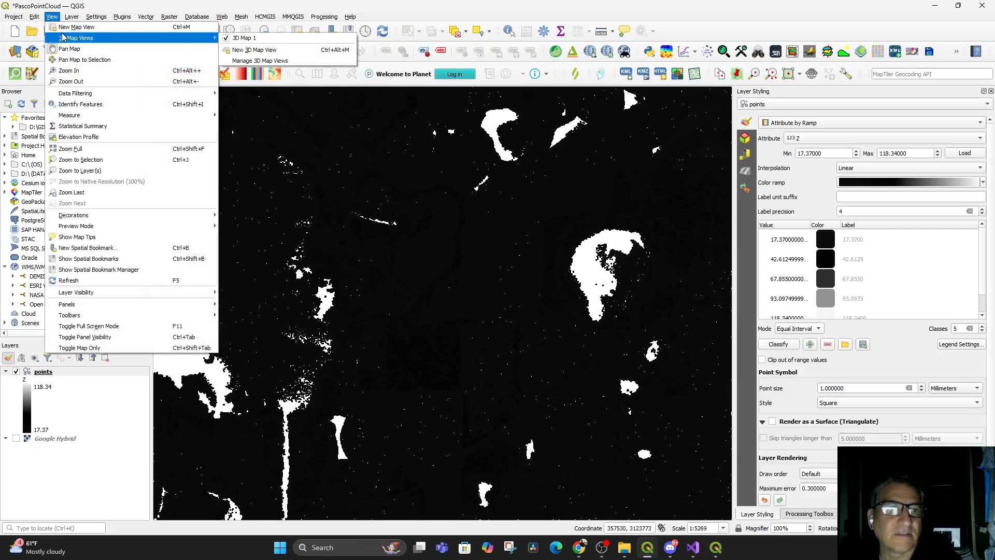
left_click(256, 38)
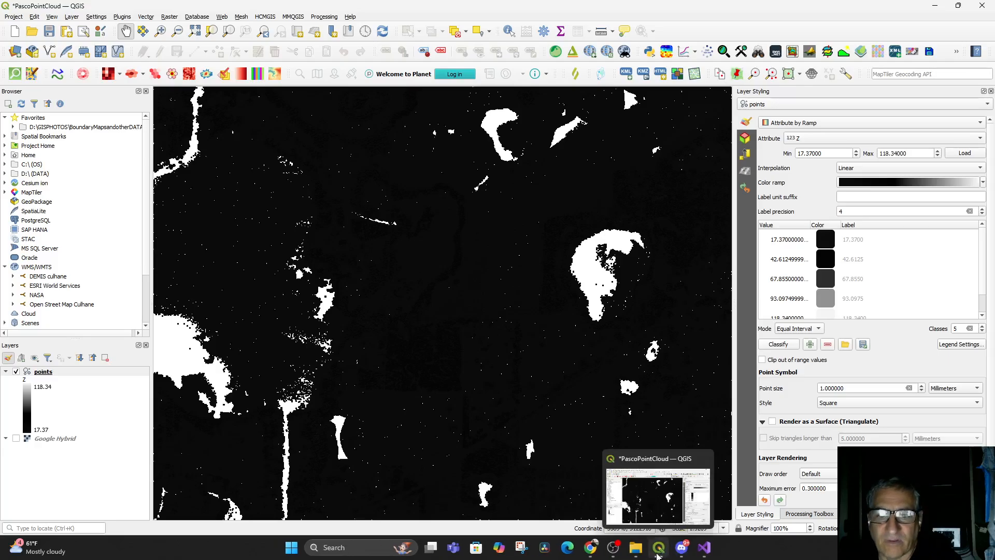
left_click(52, 17)
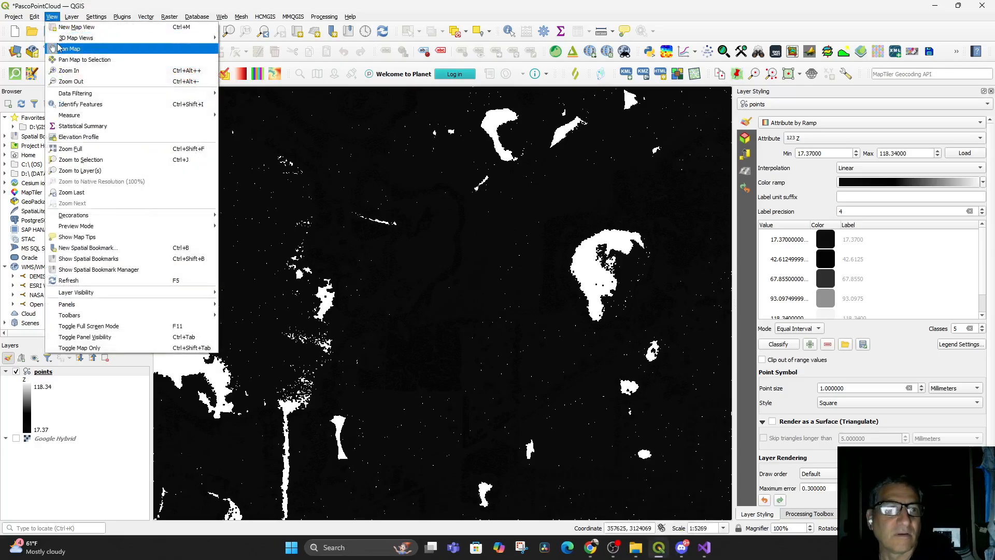
mouse_move(78, 38)
left_click(232, 42)
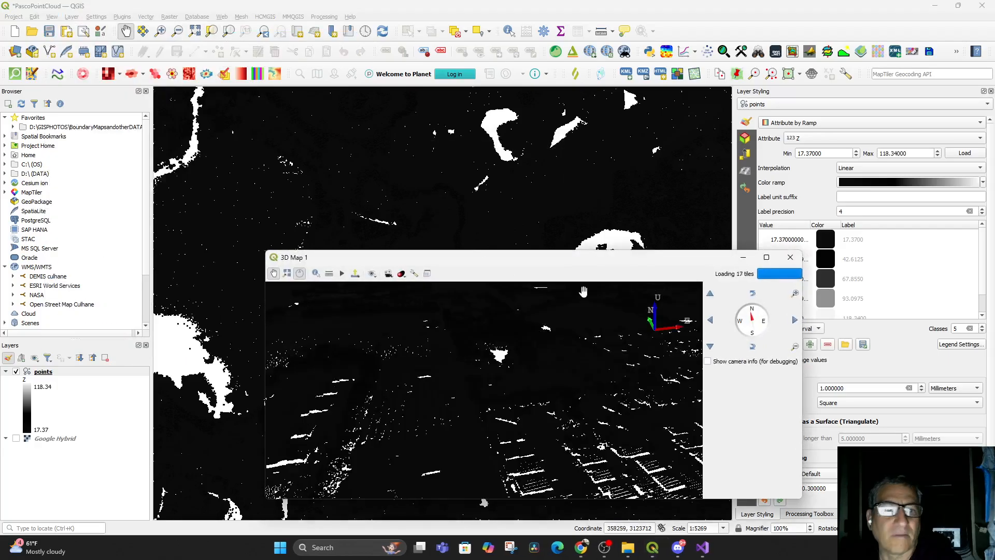
Orbit the 3D map and reposition its window to examine the elevation rendering
left_click_drag(578, 435, 527, 478)
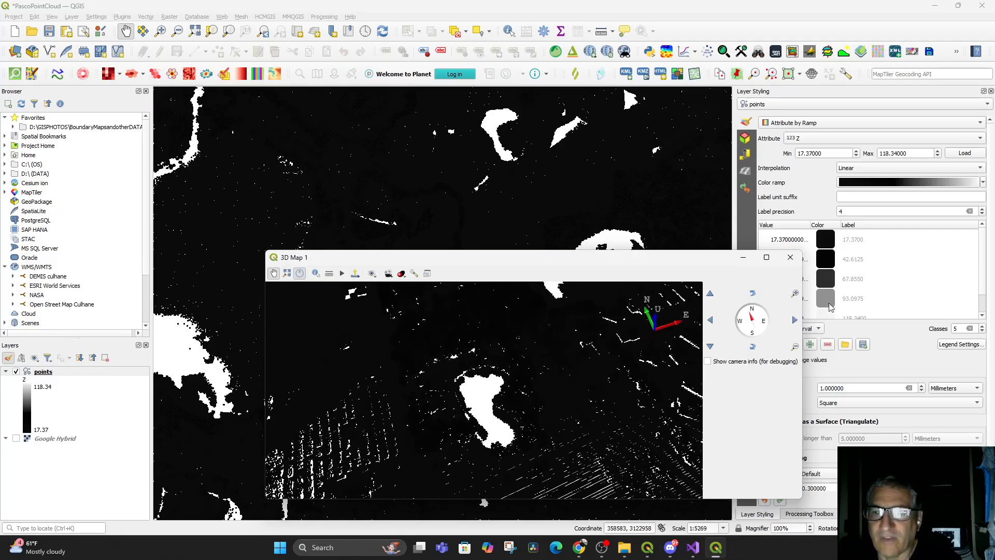
left_click_drag(576, 251, 569, 254)
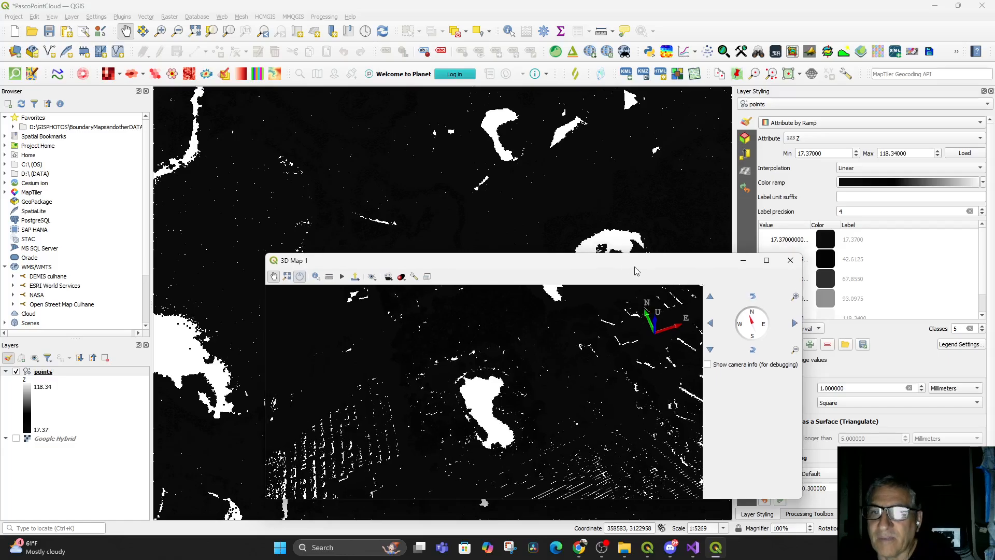
left_click_drag(656, 272, 513, 227)
scroll(828, 245, "down", 1)
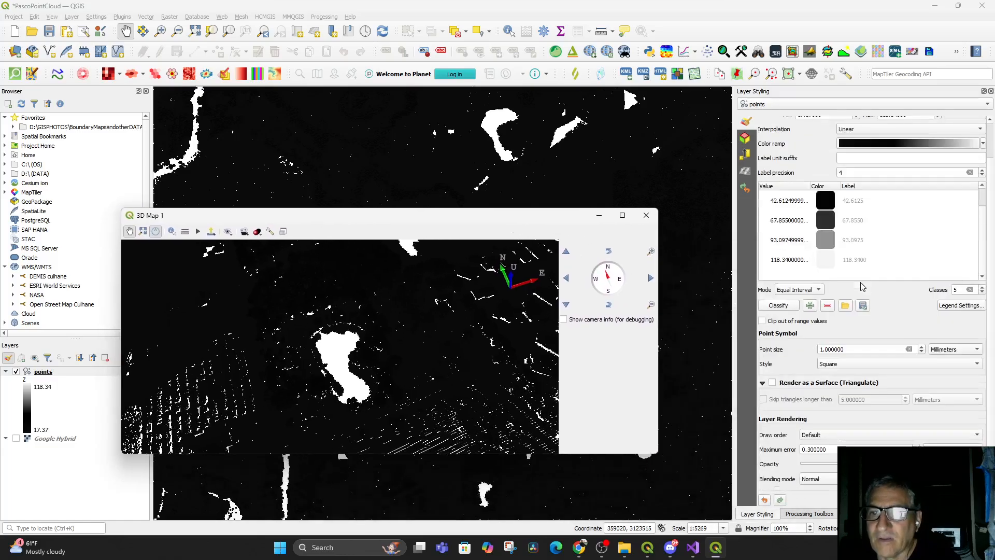
scroll(848, 251, "up", 1)
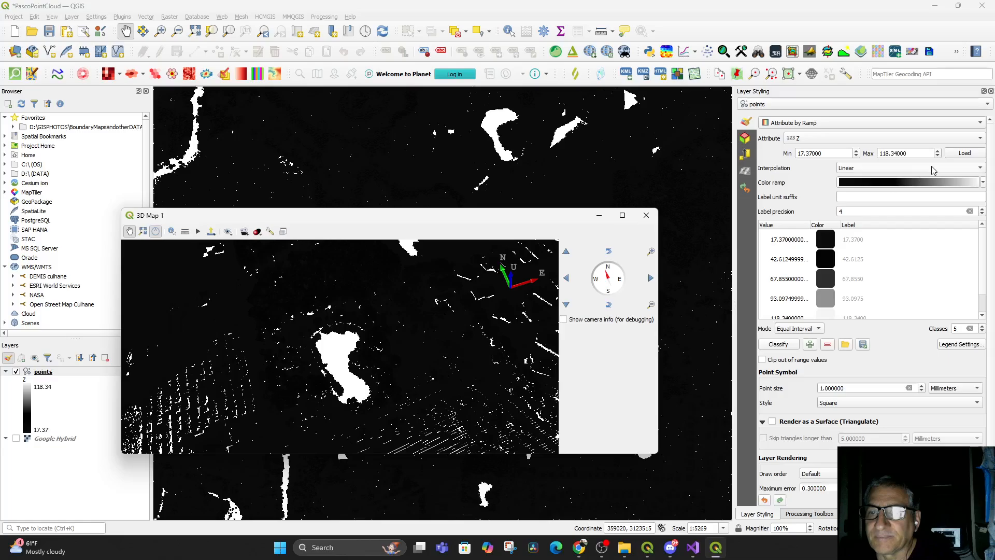
left_click(918, 153)
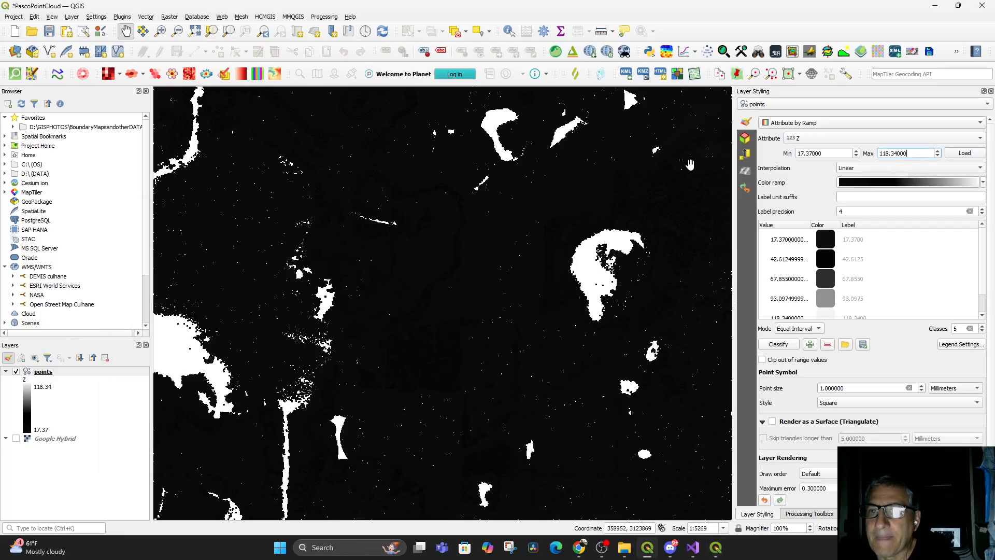
left_click_drag(831, 152, 787, 151)
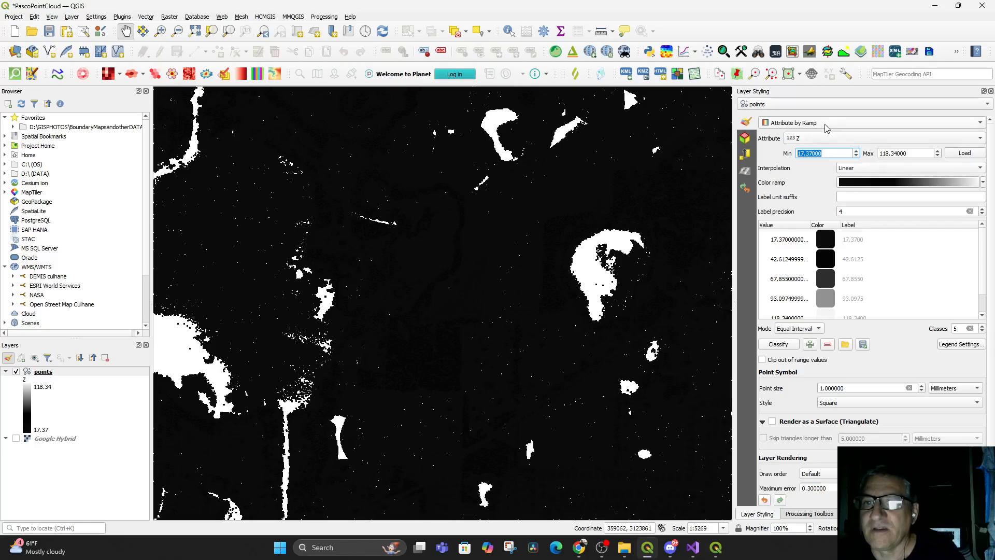
left_click(824, 140)
left_click(823, 138)
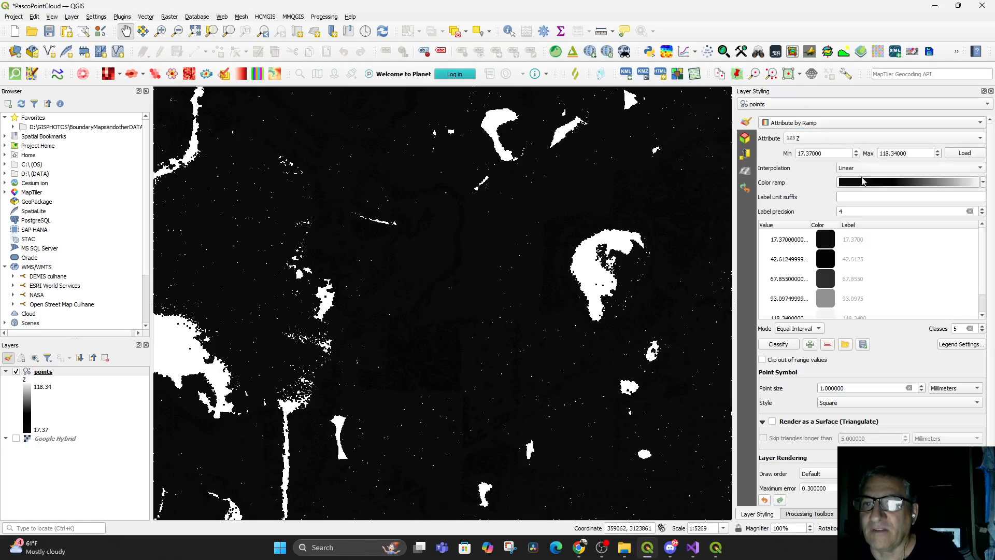
Reopen the color ramp editor and set Color 1 to near-white (#f3f7f7)
left_click(910, 182)
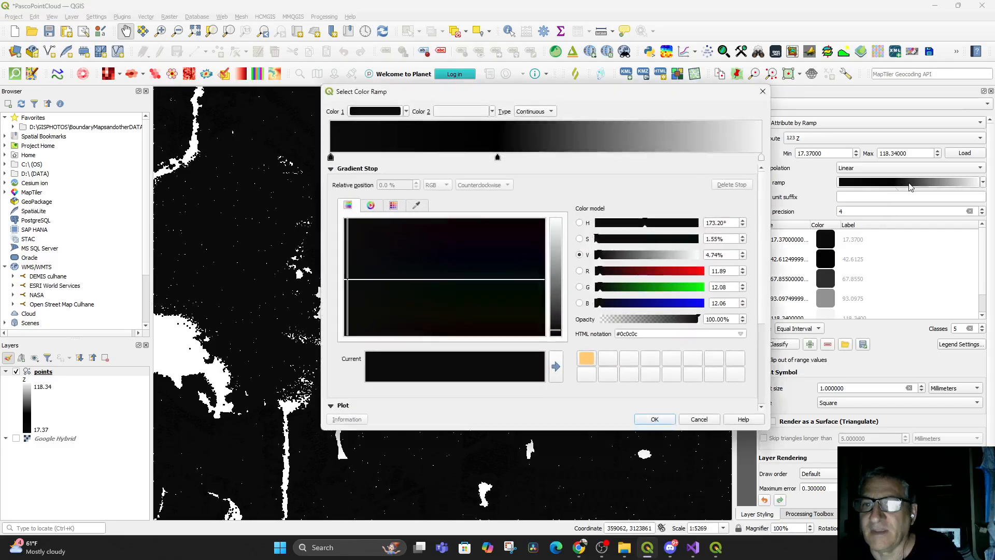
left_click(382, 115)
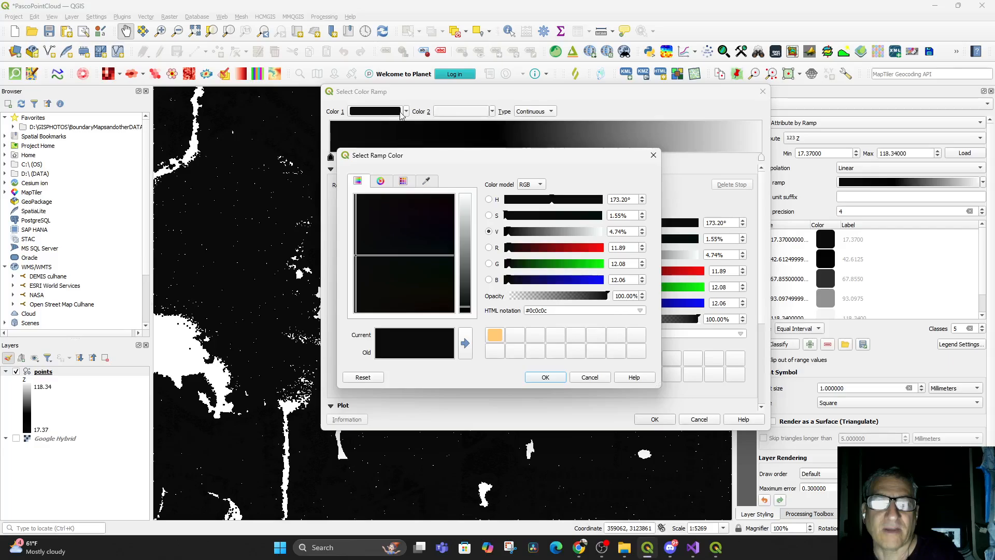
left_click(465, 198)
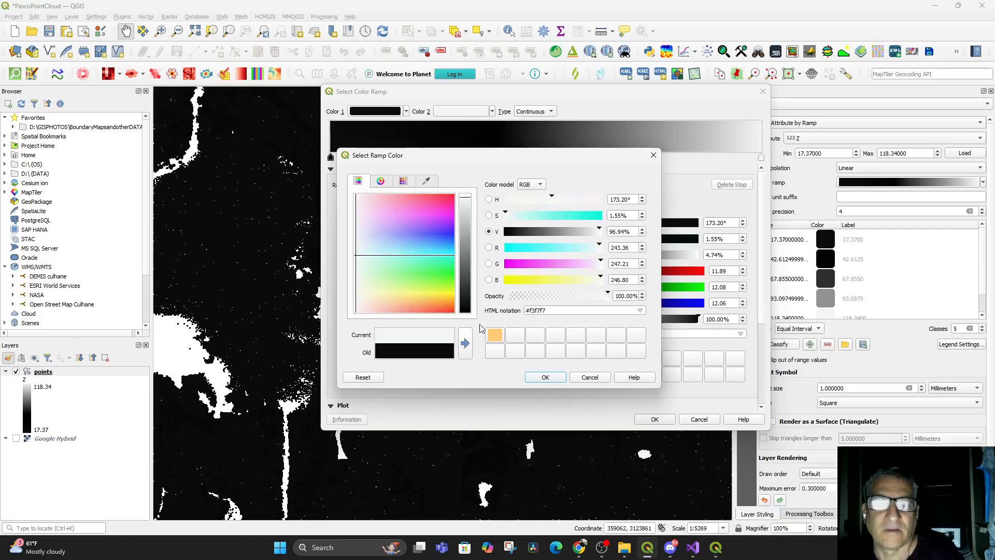
left_click(534, 378)
Set Color 2 to near-black, move the black intermediate stop to about 76.8%, and apply the ramp
left_click(459, 114)
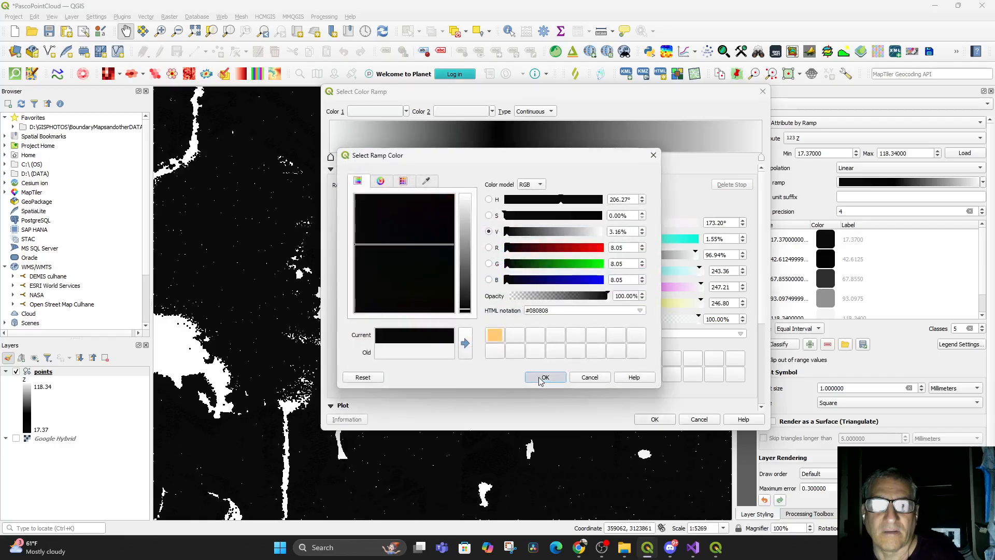
left_click(542, 378)
left_click_drag(498, 158, 663, 162)
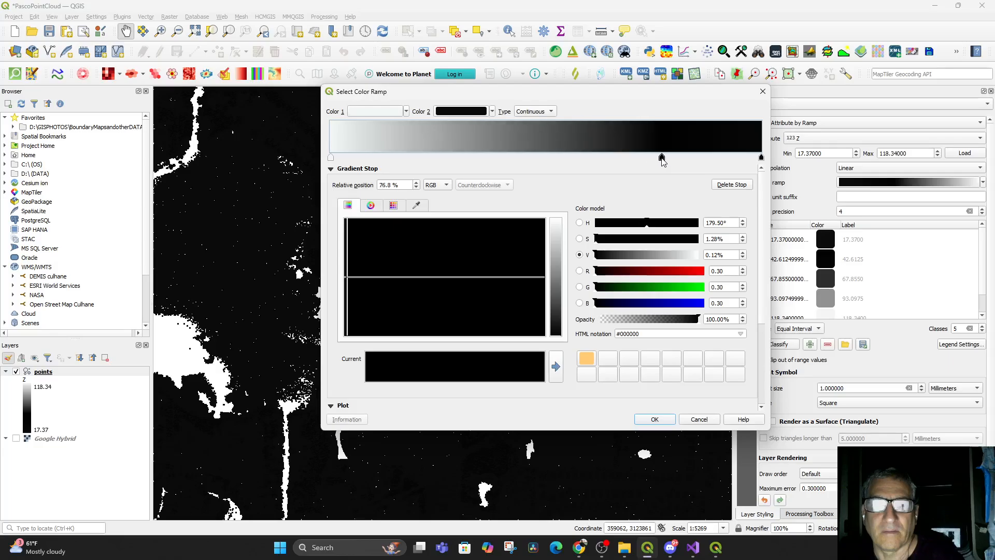
left_click(654, 419)
mouse_move(555, 387)
left_mouse_down()
mouse_move(546, 372)
mouse_move(539, 397)
left_mouse_up()
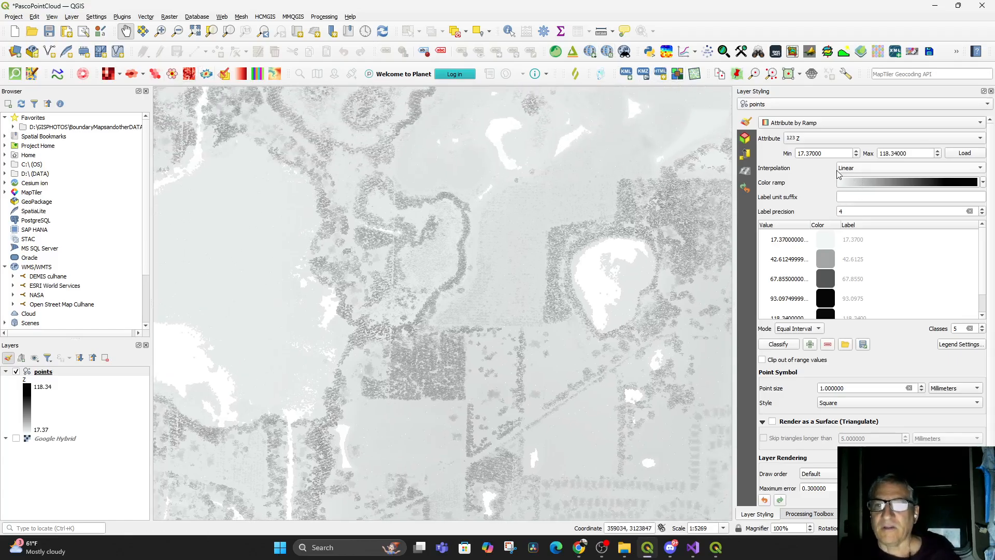
Set the Z ramp's Min to 1 and Max to 30
left_click_drag(827, 151, 786, 153)
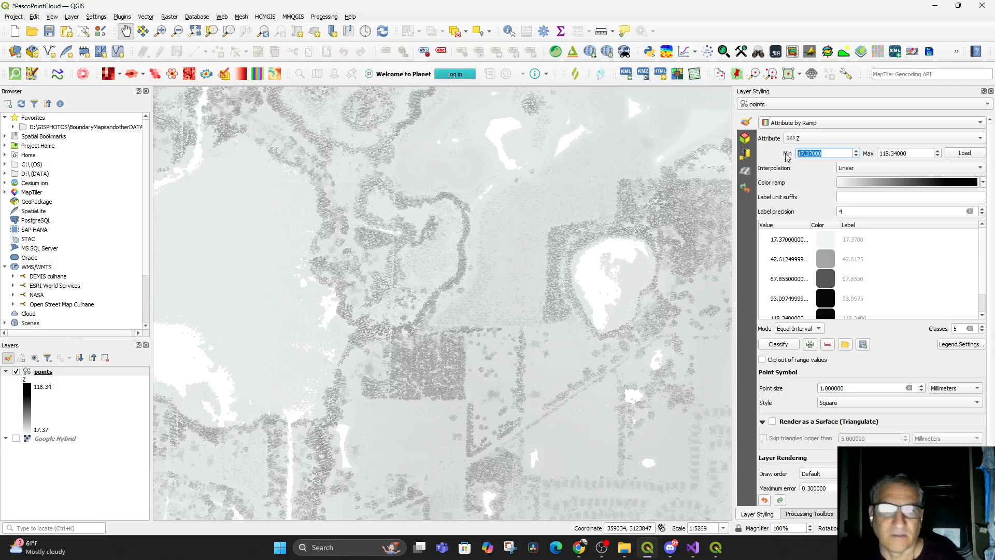
type("1")
left_click_drag(922, 153, 869, 149)
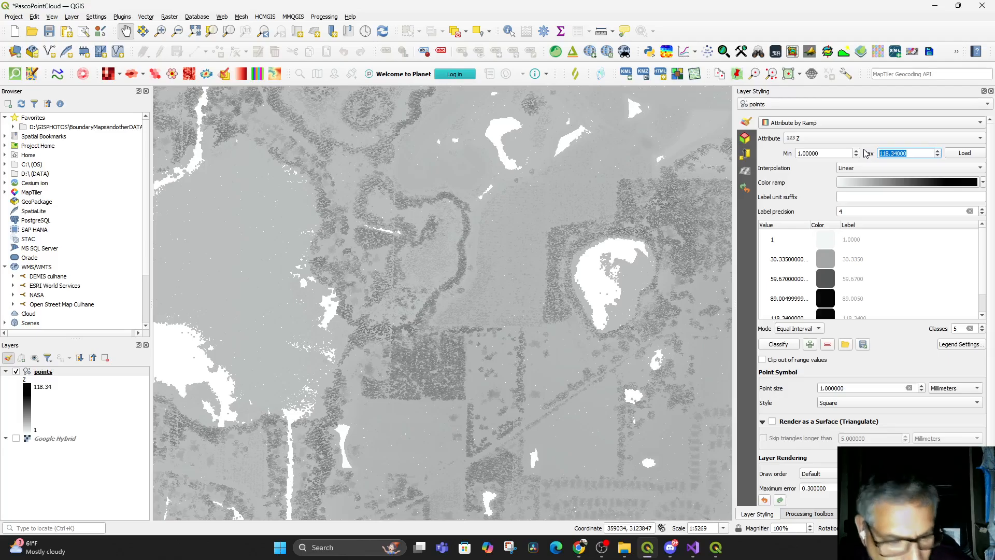
type("30")
left_click(605, 299)
left_click_drag(605, 299, 594, 325)
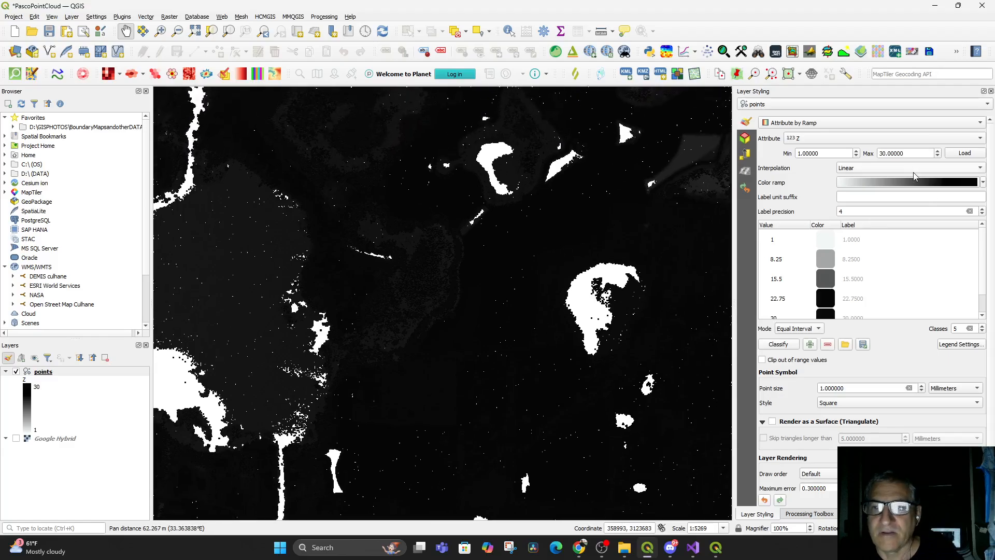
Open the Z color ramp editor and set Color 1 to black (#000000)
left_click(893, 186)
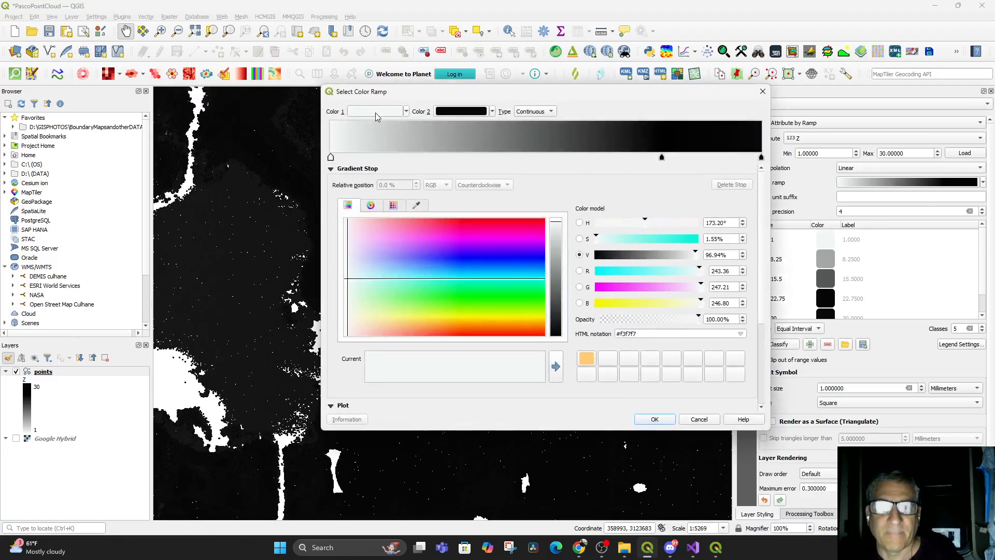
left_click(376, 112)
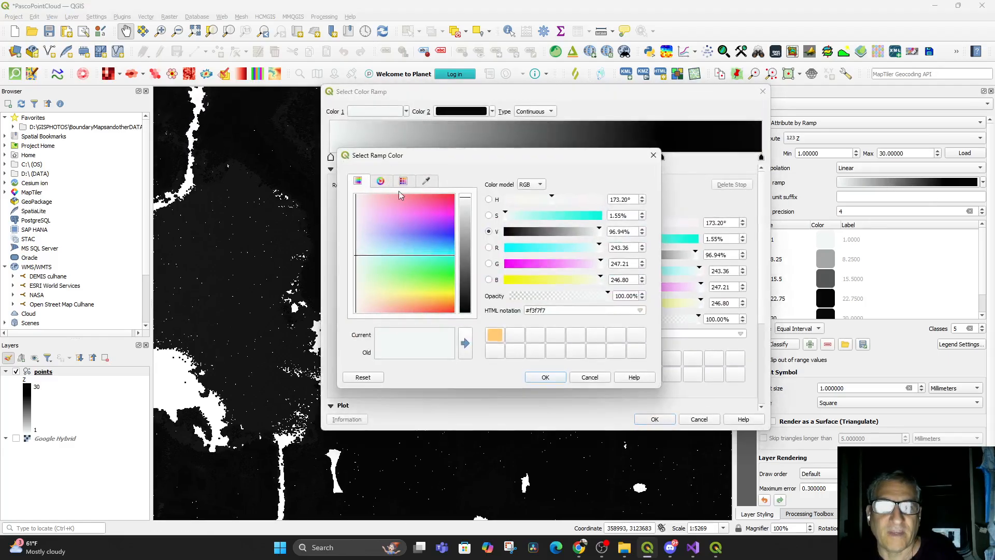
left_click(465, 303)
left_click(466, 201)
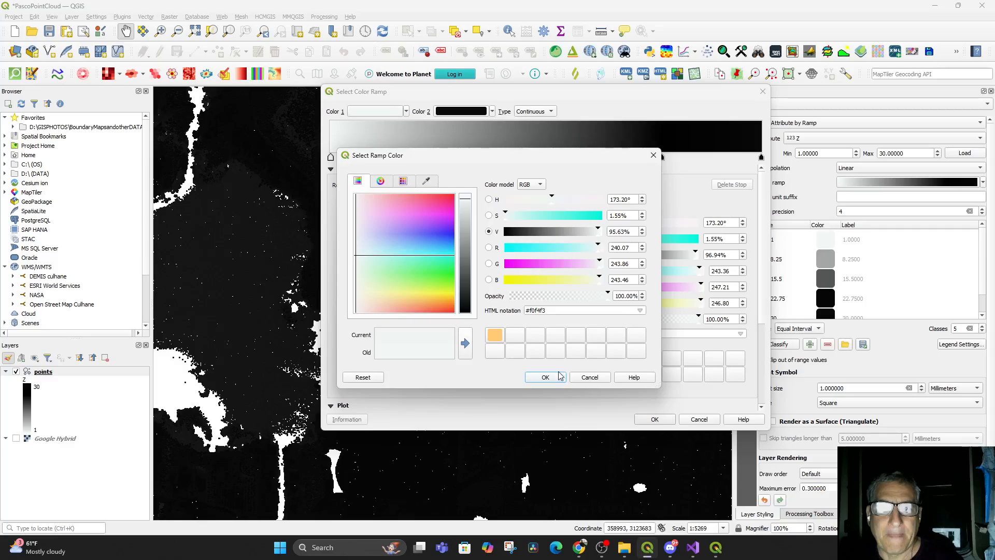
left_click_drag(464, 307, 467, 326)
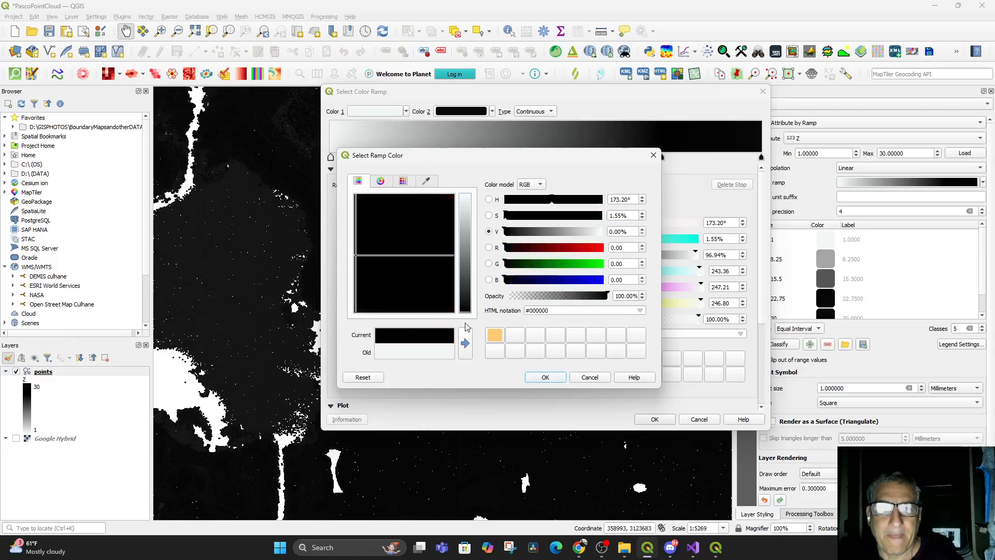
left_click(542, 377)
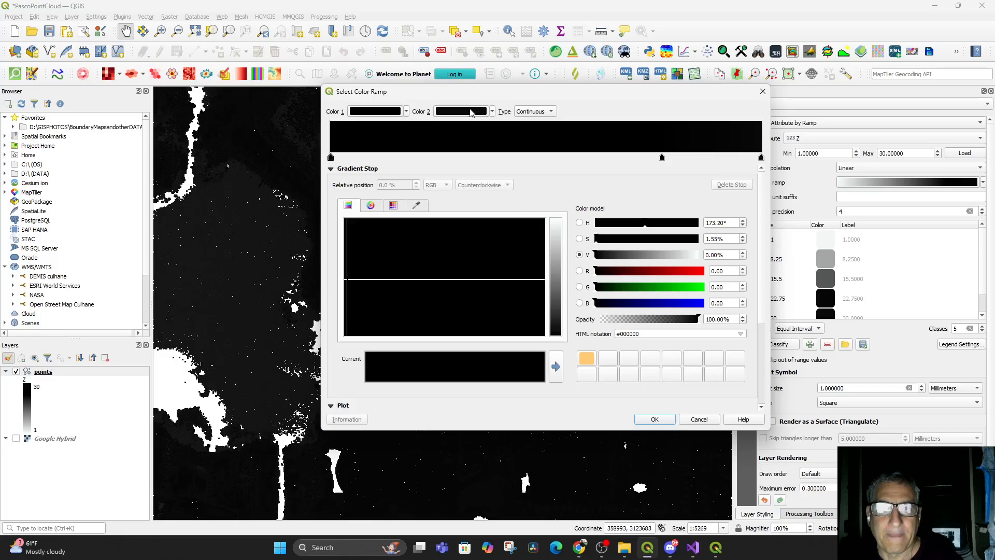
Set Color 2 to white (#ffffff) and apply the inverted grayscale ramp
left_click(471, 113)
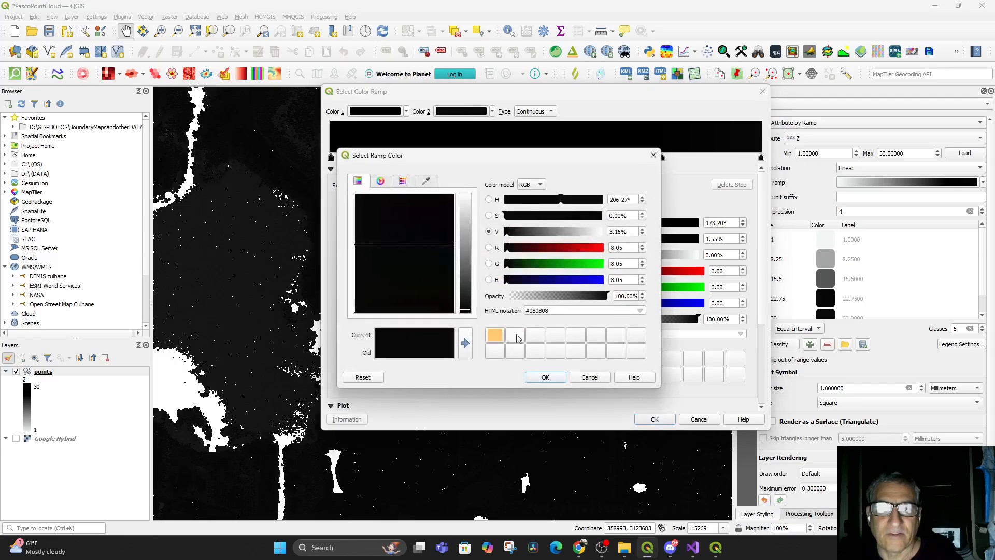
left_click_drag(466, 224, 467, 210)
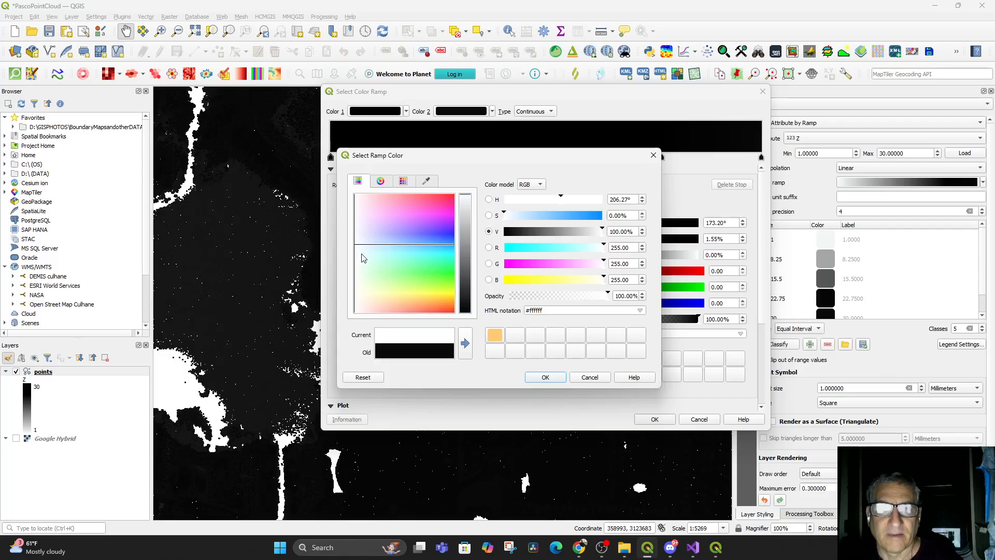
left_click(546, 377)
left_click(657, 421)
Preview Discrete and Exact interpolation for the Z ramp, then restore Linear interpolation
left_click_drag(593, 400, 592, 413)
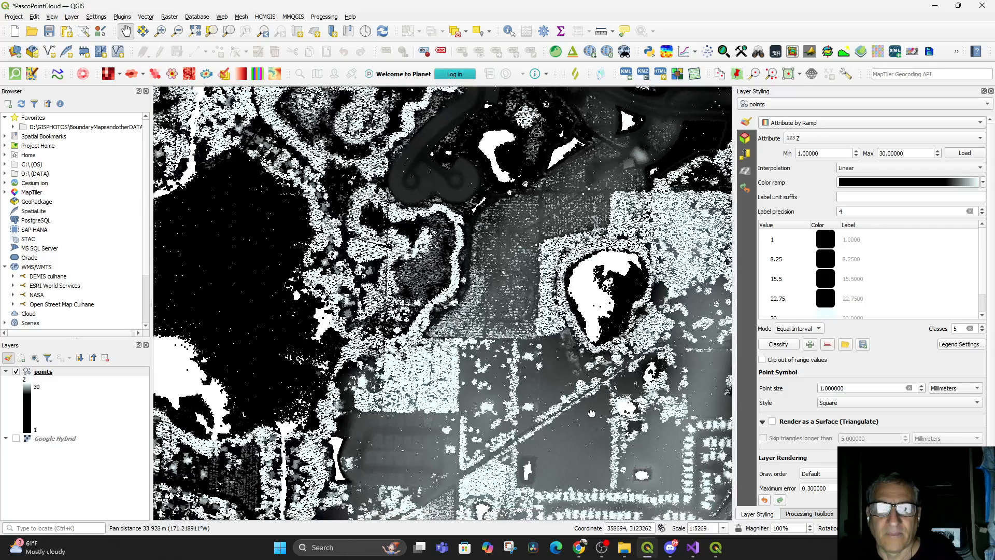
scroll(517, 392, "down", 2)
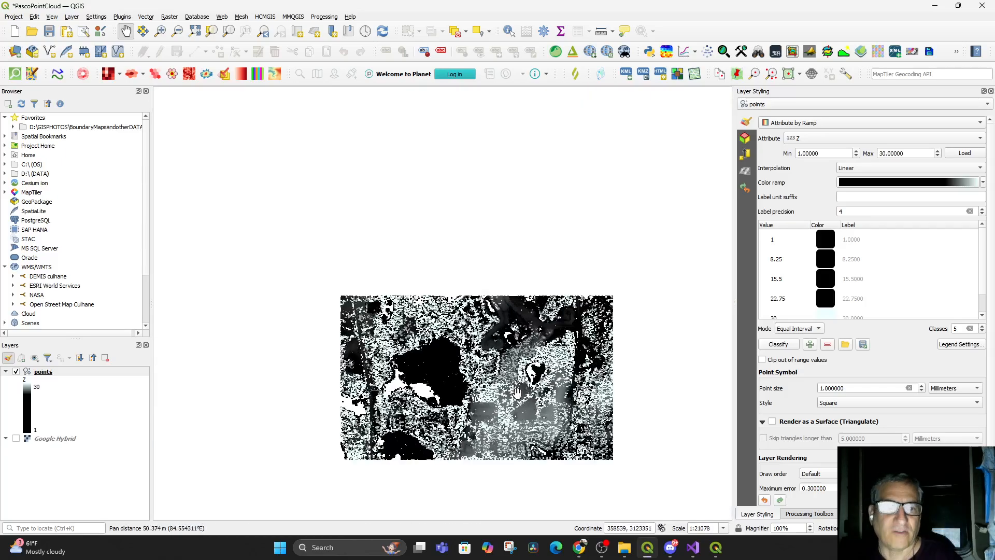
left_click_drag(517, 392, 501, 362)
scroll(501, 363, "up", 3)
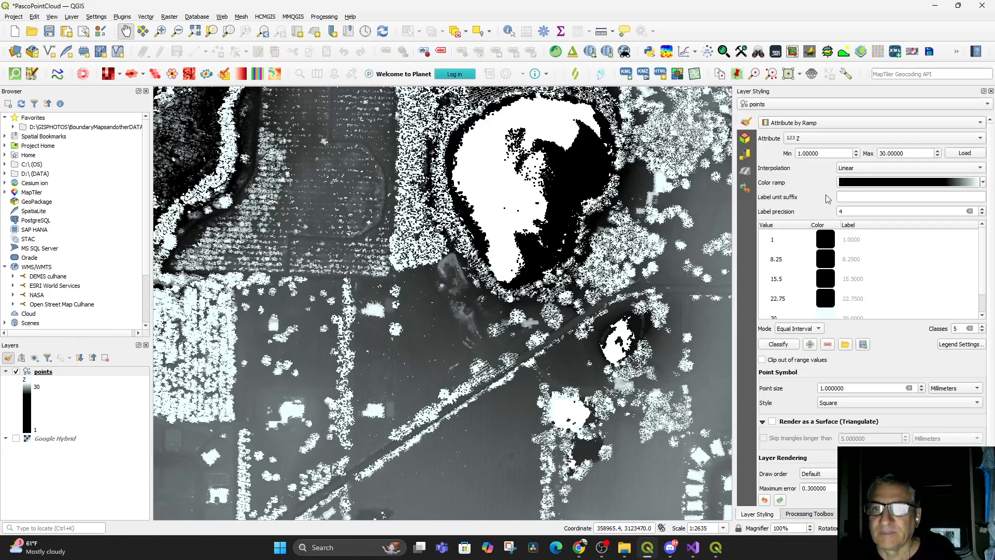
left_click(863, 169)
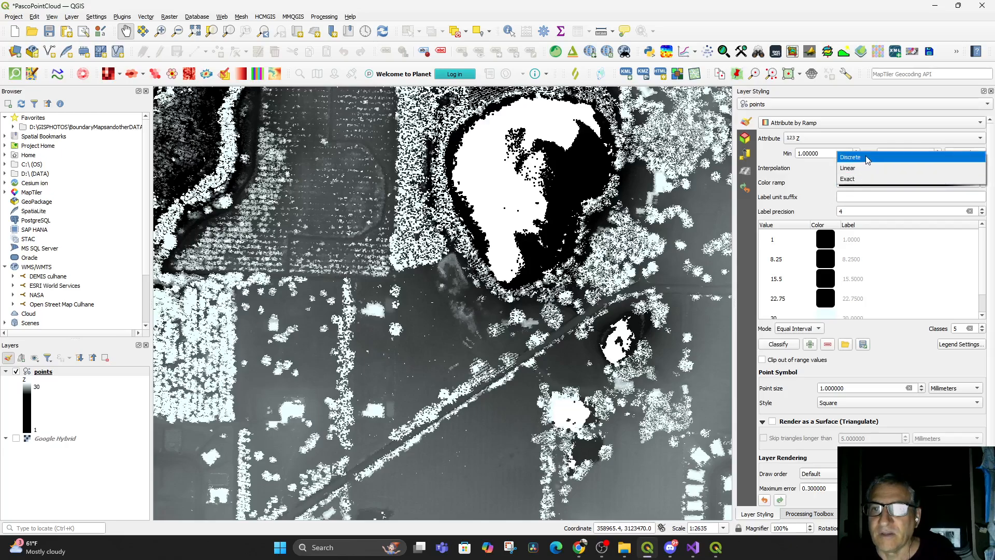
left_click(867, 159)
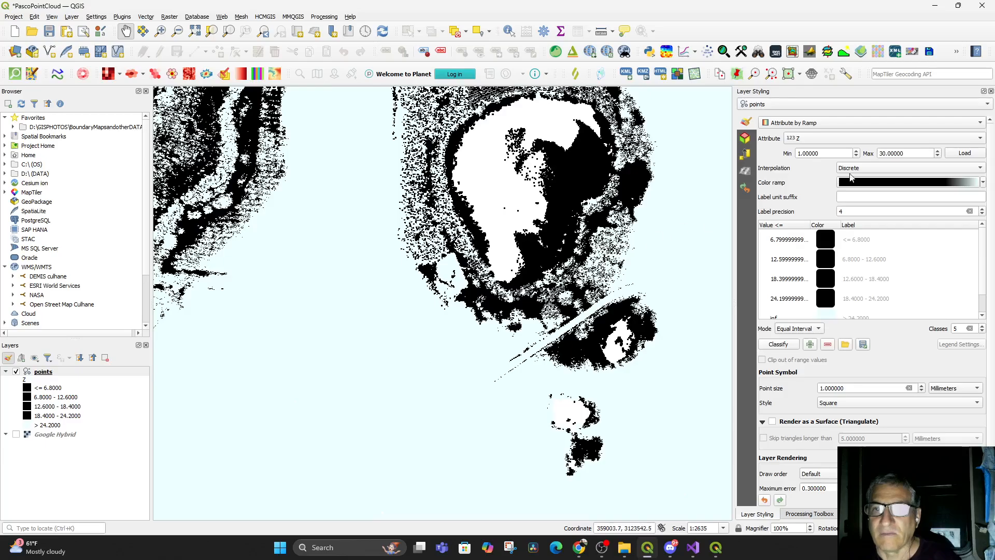
left_click(864, 169)
left_click(856, 192)
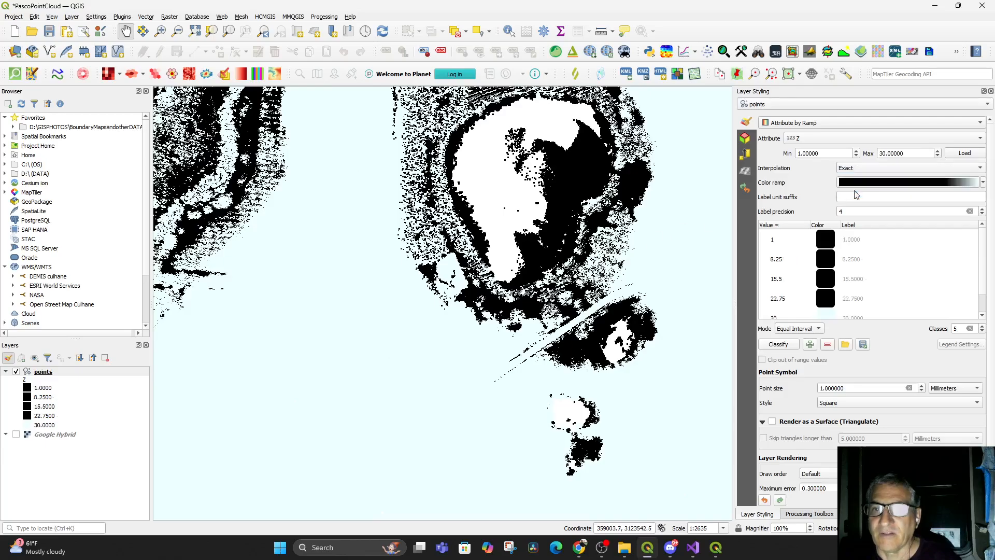
left_click(860, 170)
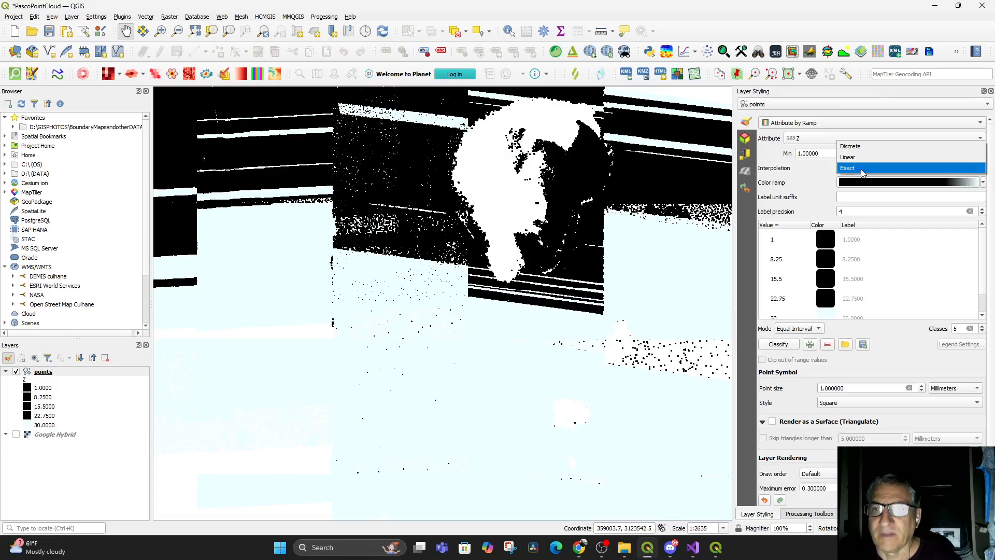
left_click(862, 159)
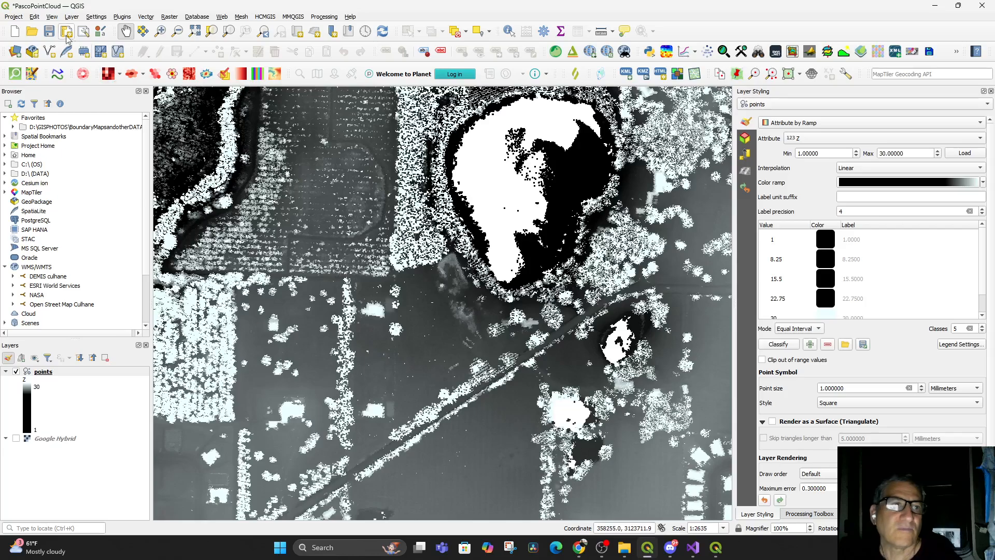
Bring up the existing 3D map window and orbit the elevation-shaded point cloud
left_click(52, 17)
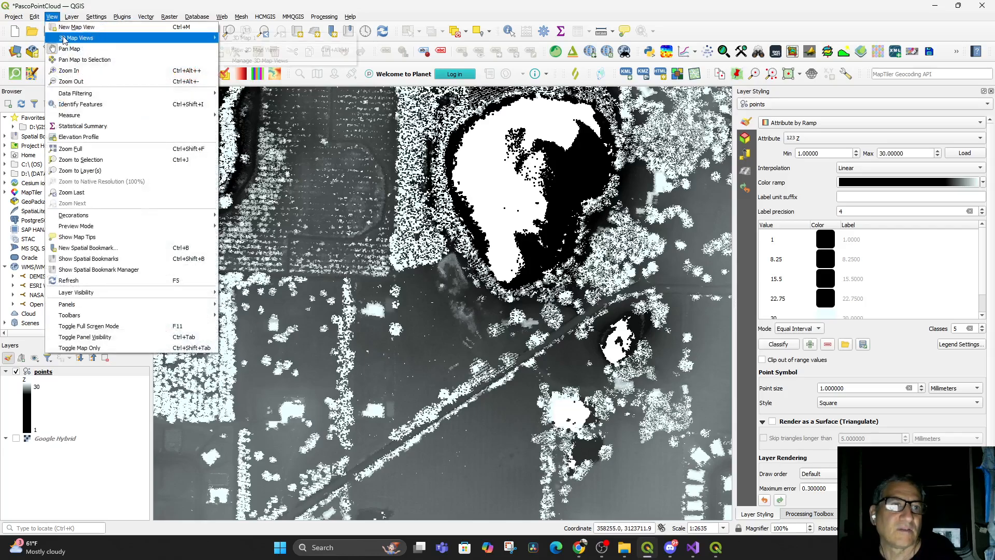
mouse_move(78, 38)
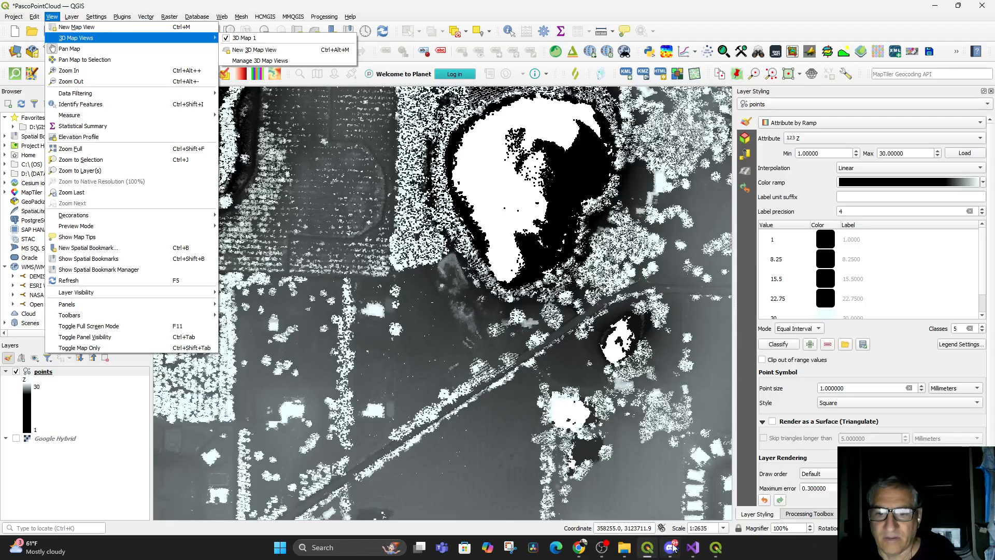
left_click(716, 548)
left_click_drag(493, 396, 496, 477)
left_click_drag(421, 391, 471, 370)
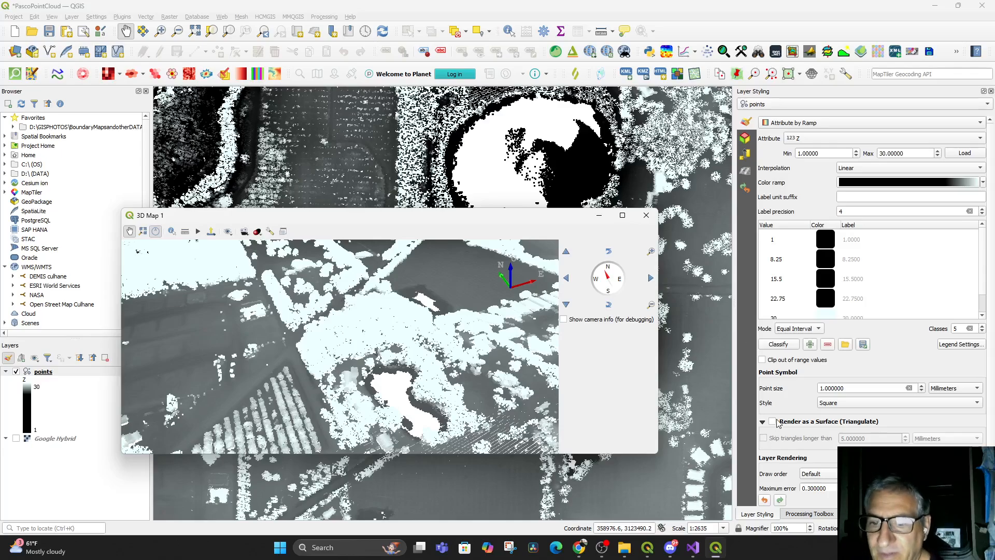
Enable Render as a Surface (Triangulate), inspect the result in the 3D map, and close the 3D window
left_click(774, 422)
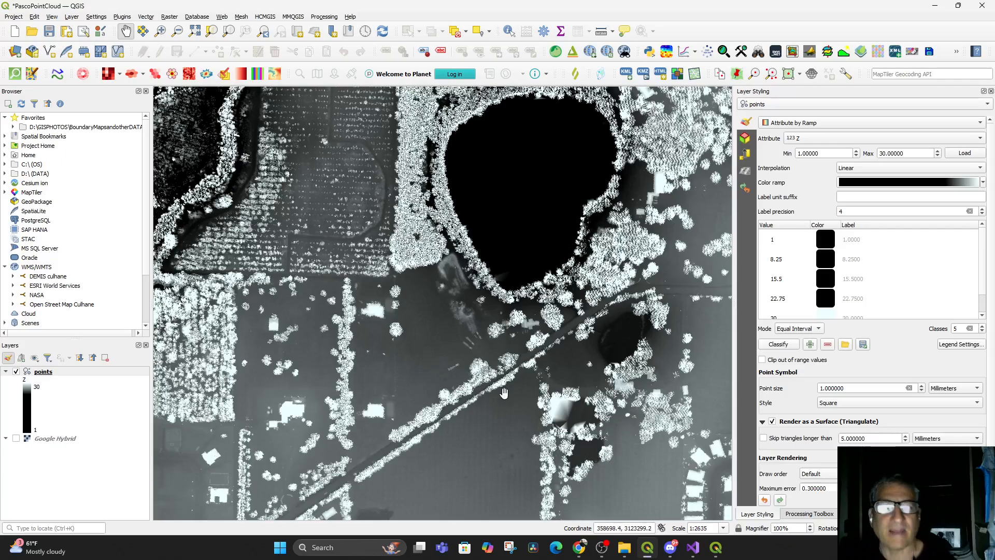
scroll(506, 392, "down", 1)
left_click_drag(505, 392, 518, 431)
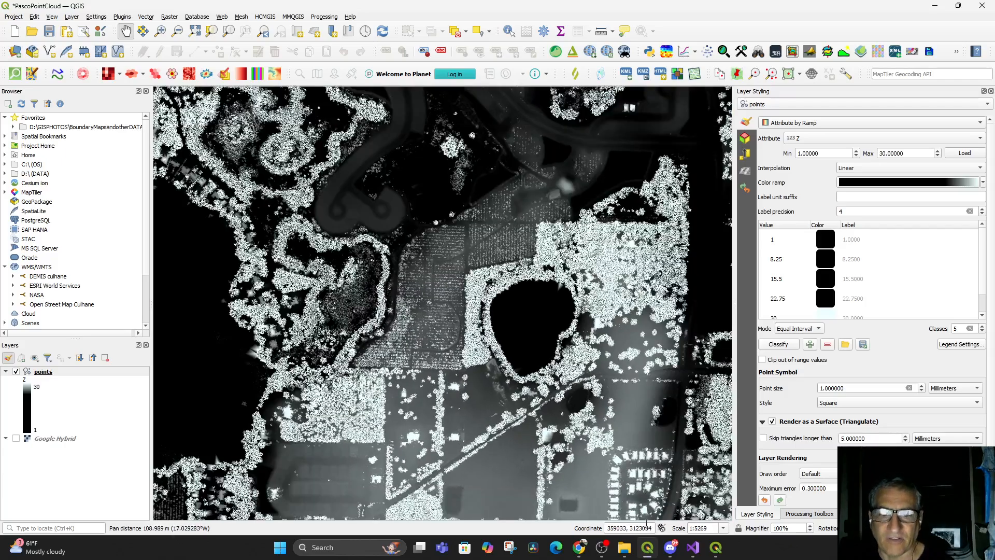
left_click(716, 548)
scroll(506, 326, "up", 2)
left_click_drag(506, 326, 507, 407)
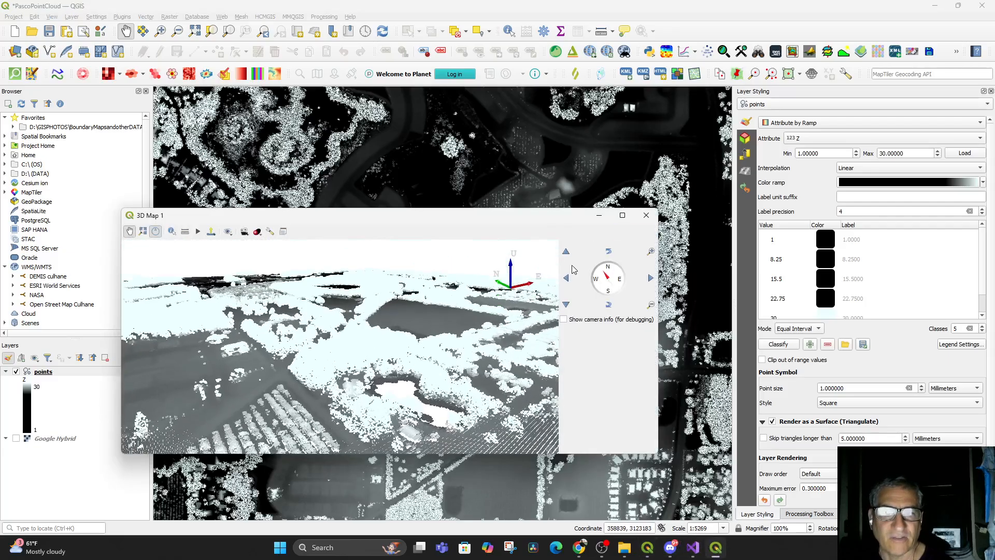
left_click(656, 216)
Remove 3D Map 1 through the 3D Map Views Manager and close the manager
left_click(73, 18)
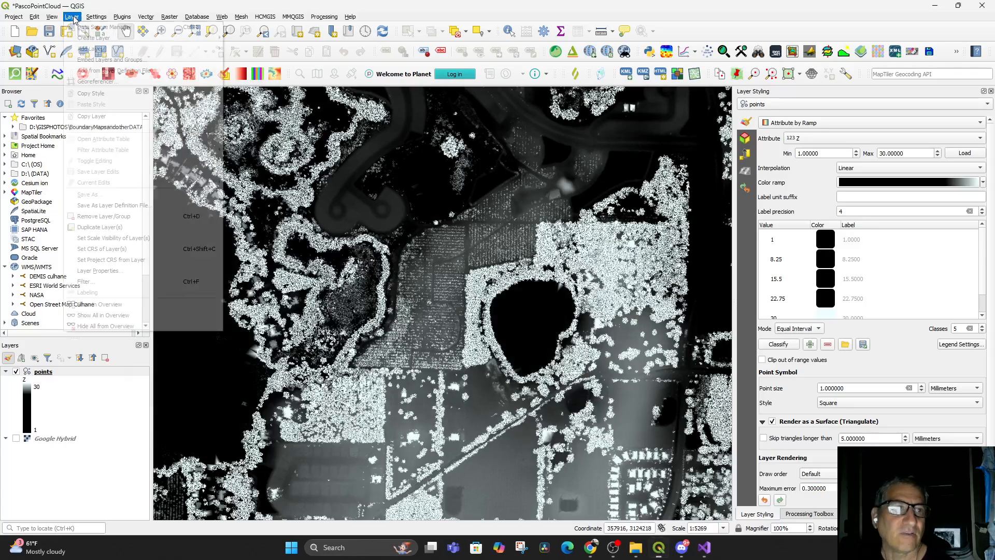
mouse_move(52, 17)
mouse_move(62, 39)
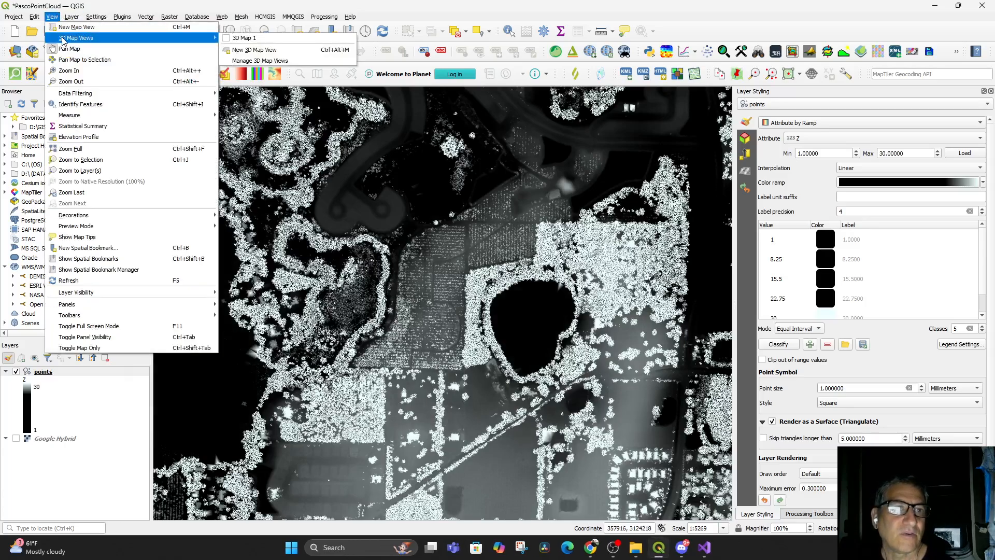
left_click(260, 61)
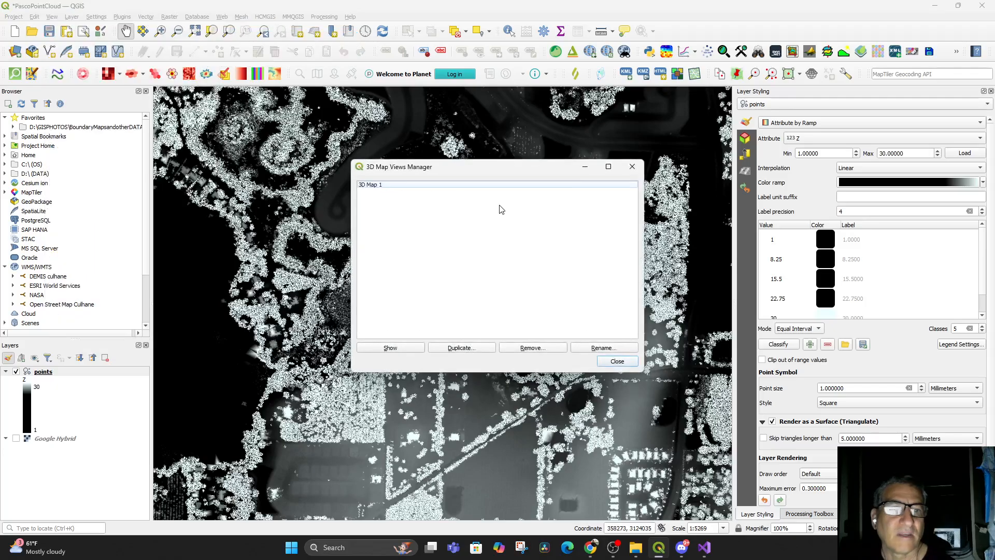
left_click(371, 187)
left_click(532, 349)
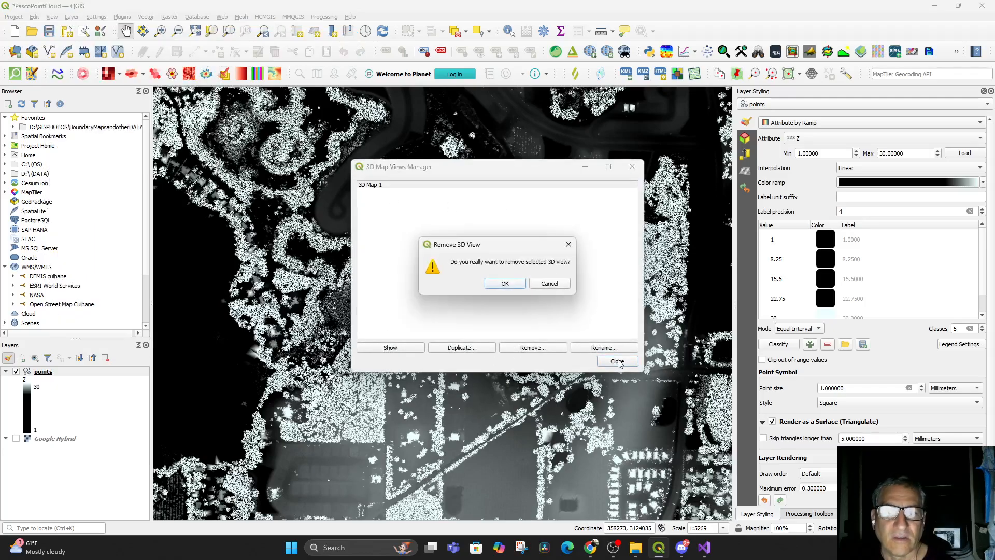
left_click(505, 284)
left_click(618, 362)
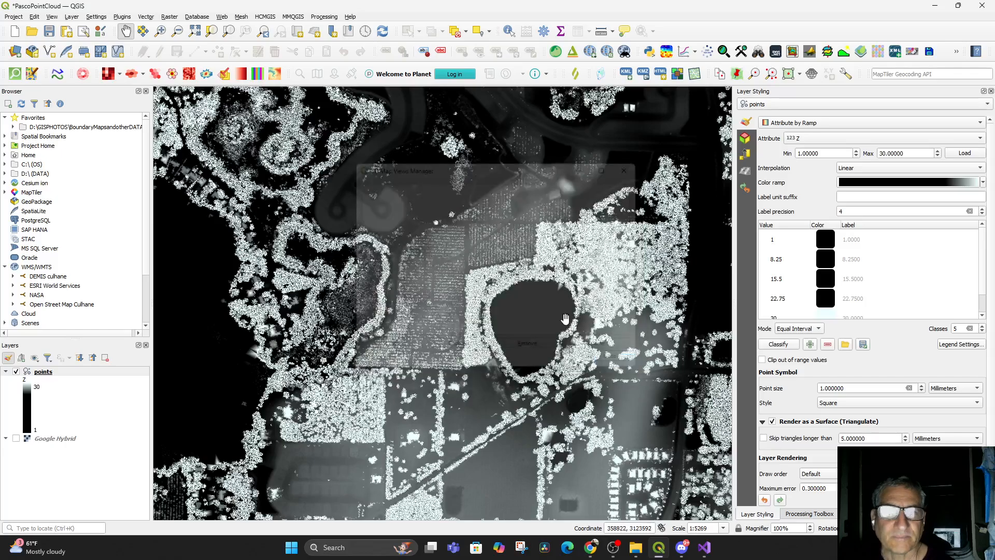
Create a new 3D map view, maximize it, orbit and zoom the triangulated surface, then minimize it
left_click(74, 17)
mouse_move(55, 20)
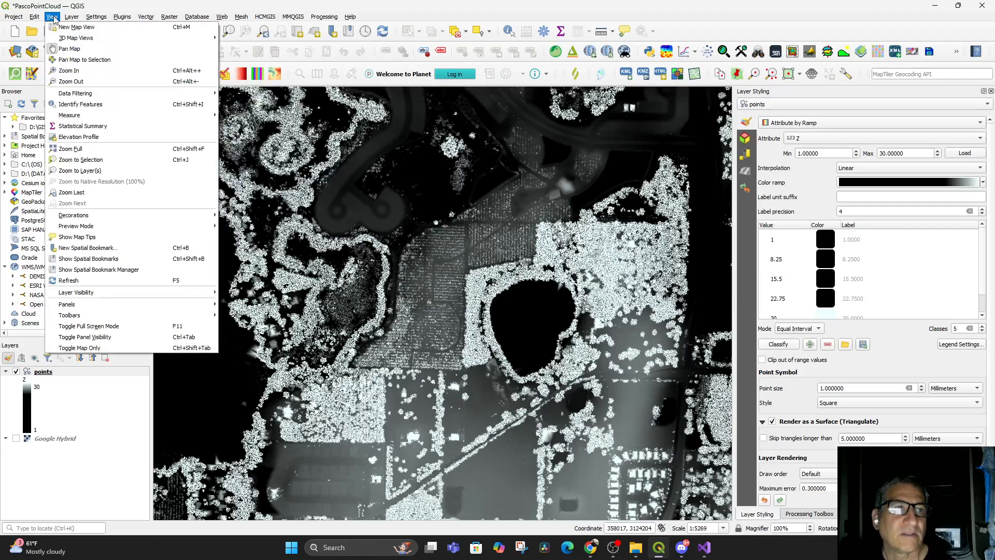
left_click(236, 36)
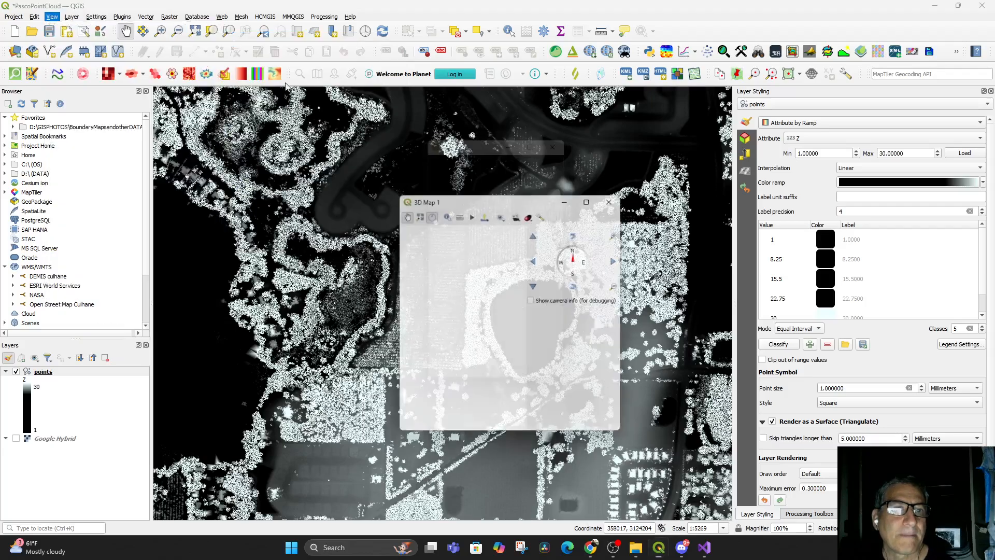
left_click_drag(507, 369, 510, 383)
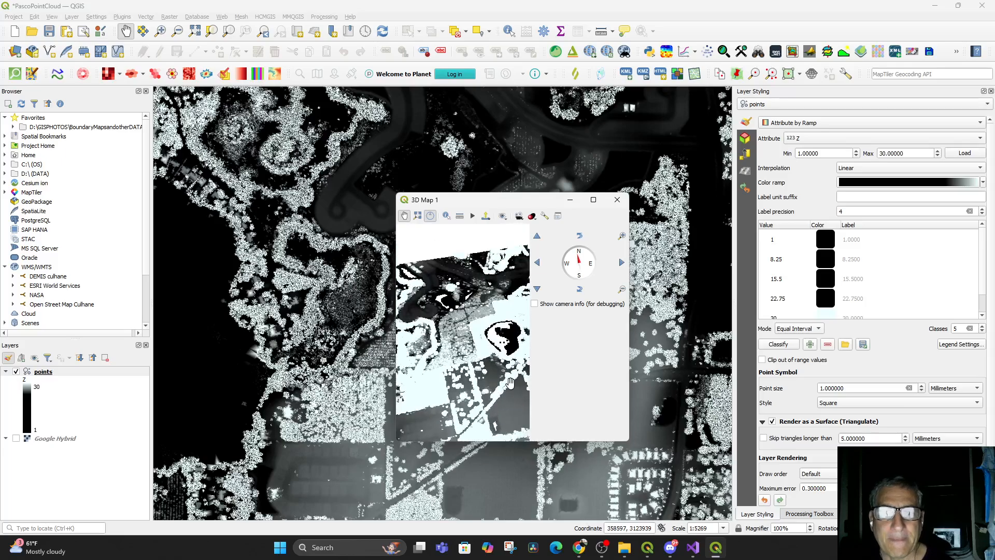
left_click(593, 200)
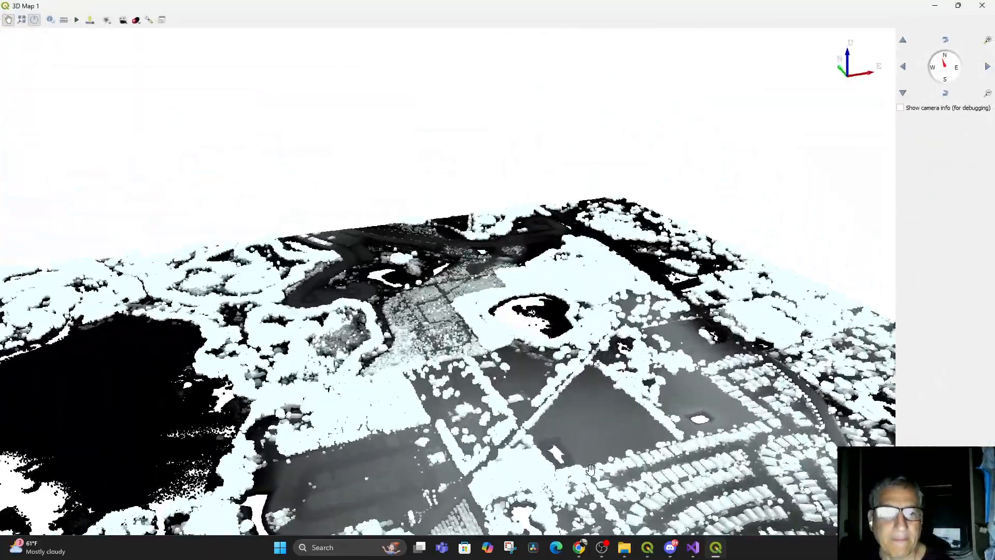
left_click_drag(591, 469, 592, 420)
left_click_drag(451, 492, 648, 345)
scroll(586, 322, "up", 4)
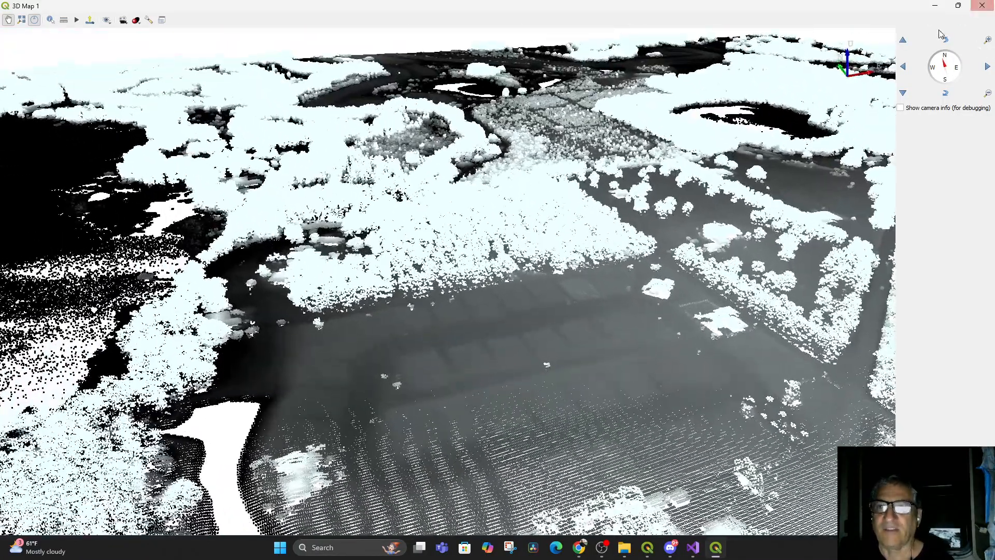
left_click(937, 6)
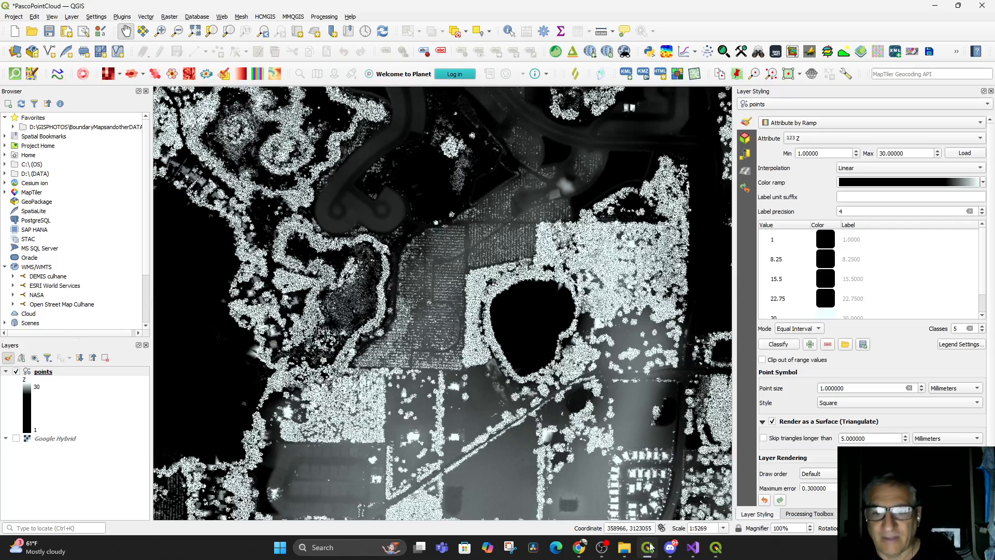
left_click(692, 551)
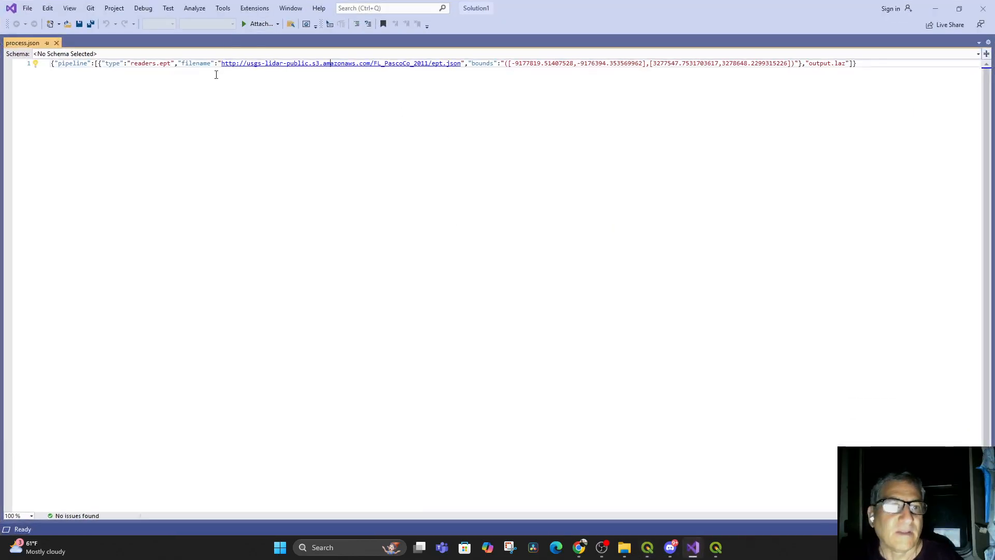
left_click_drag(223, 64, 436, 60)
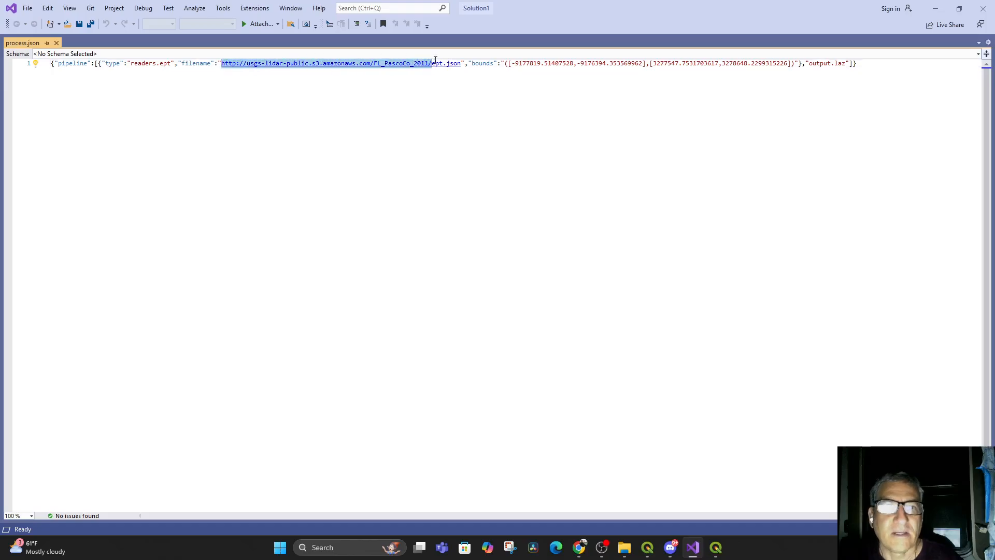
right_click(396, 64)
left_click(422, 79)
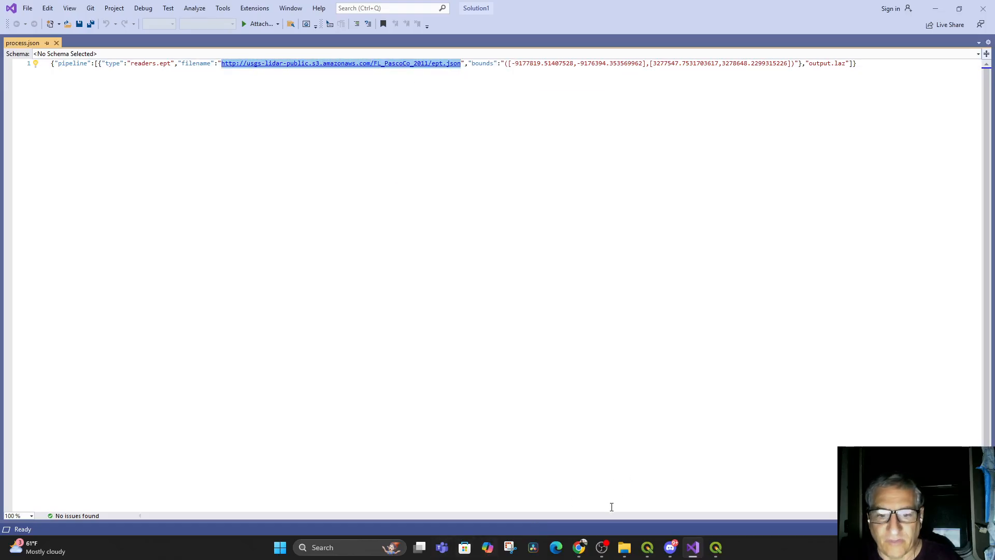
Switch to the browser and open the PCGS "Envisioning Sustainability" Facebook group page
left_click(579, 547)
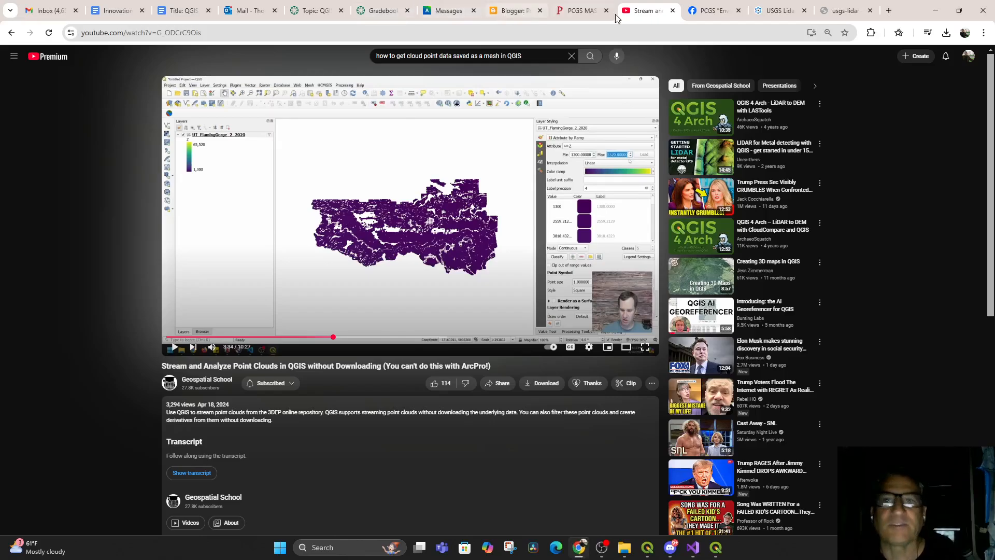
left_click(711, 11)
scroll(559, 284, "down", 2)
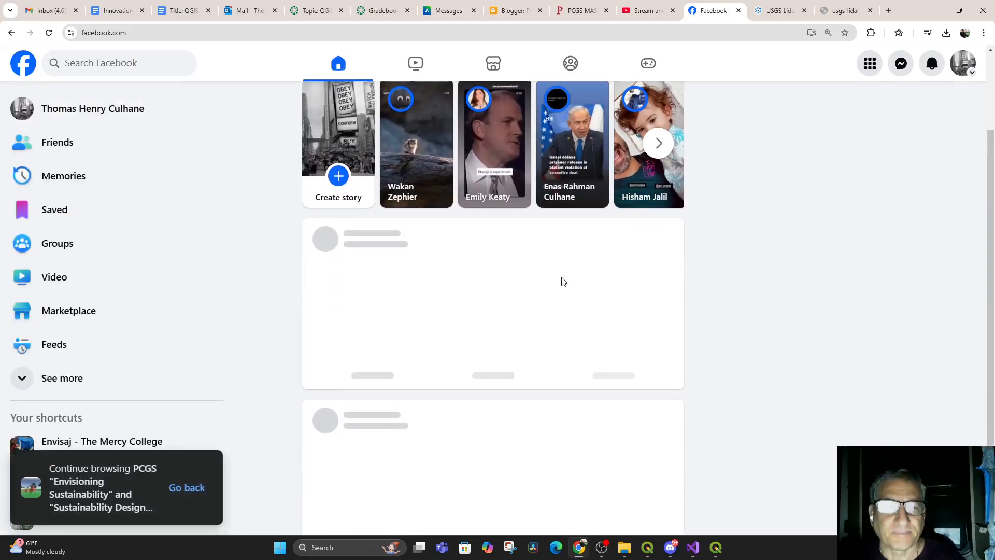
scroll(558, 284, "down", 1)
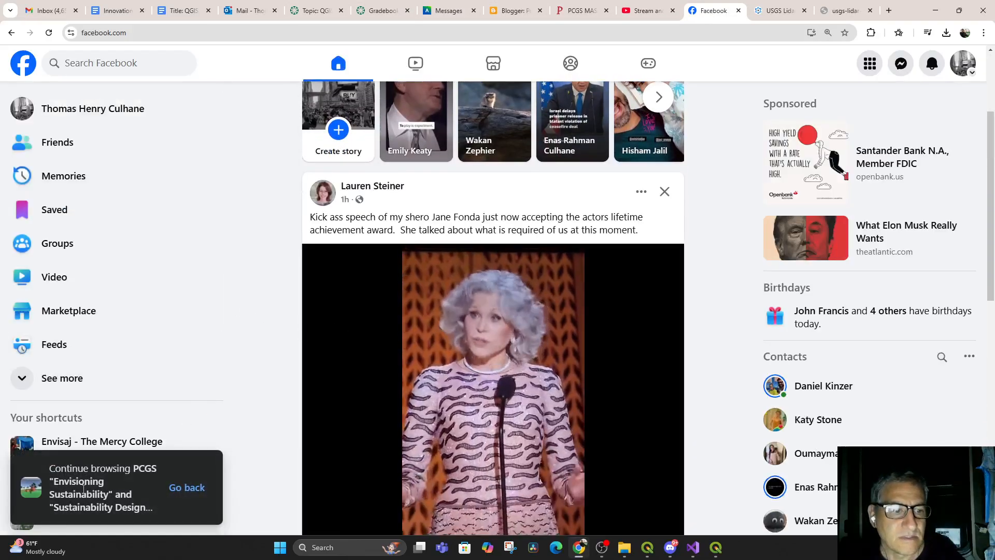
left_click(196, 489)
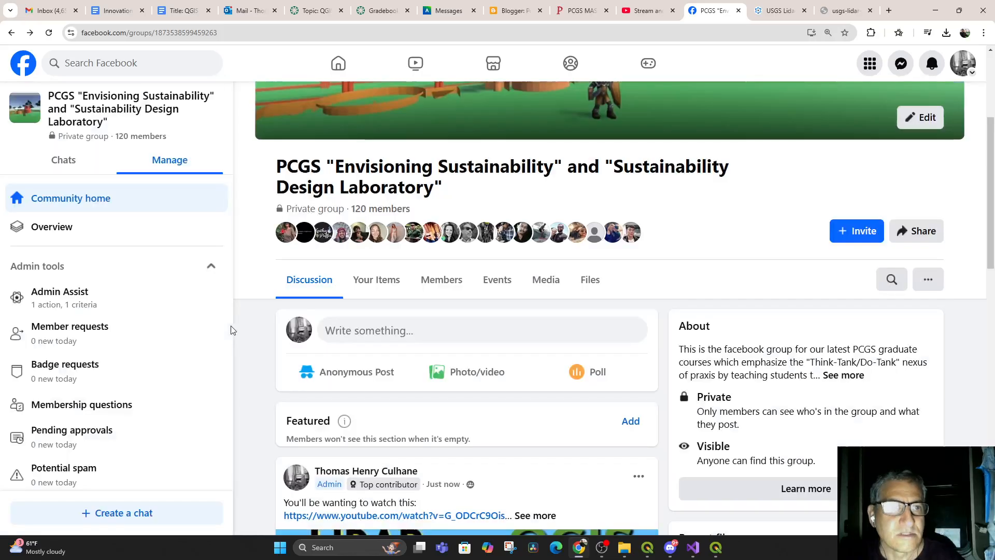
scroll(446, 291, "down", 10)
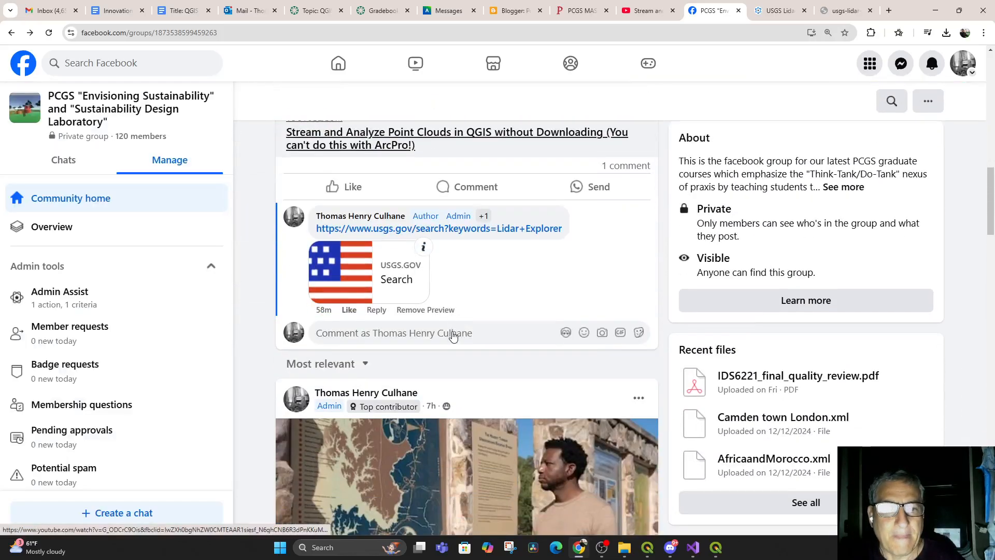
Post a comment on the streaming video post: "Use this pipeline for streaming Pasco County LIDAR data:)" followed by the pasted EPT URL
left_click(378, 336)
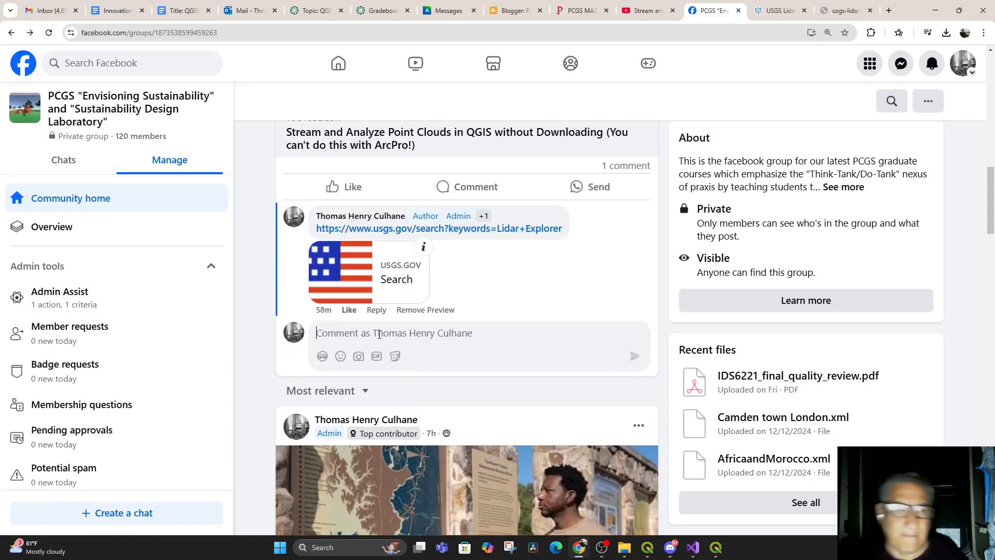
type("U")
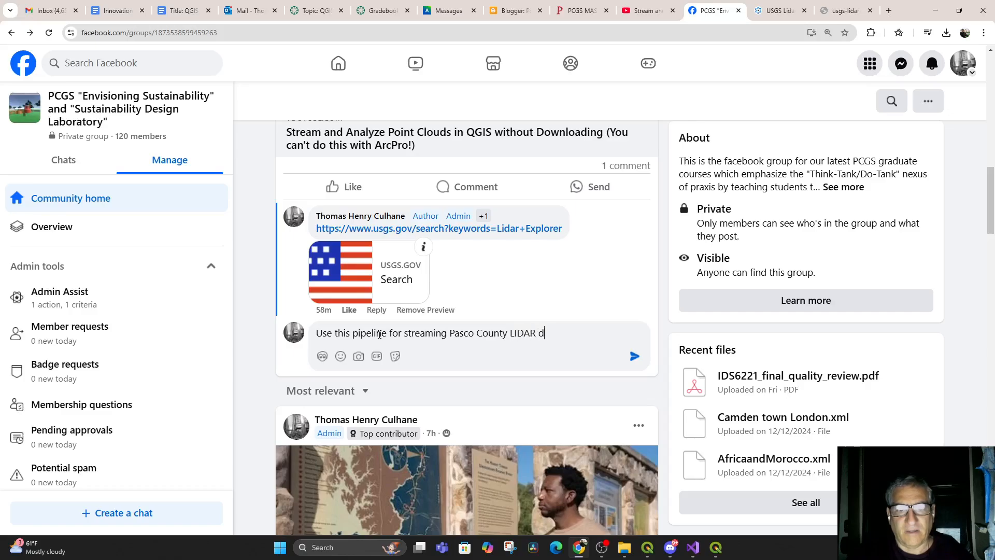
type("}")
key("shift+Return")
key("ctrl+v")
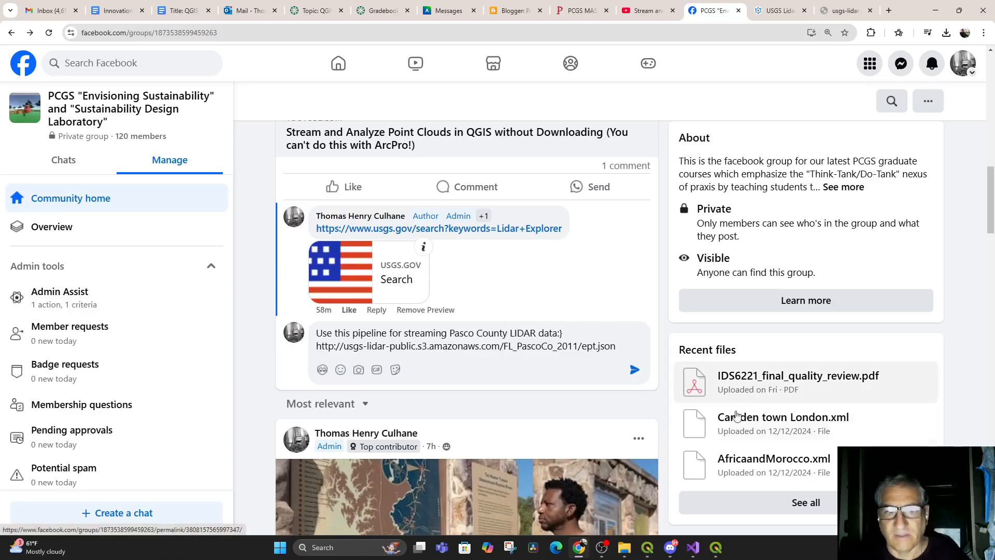
left_click(634, 370)
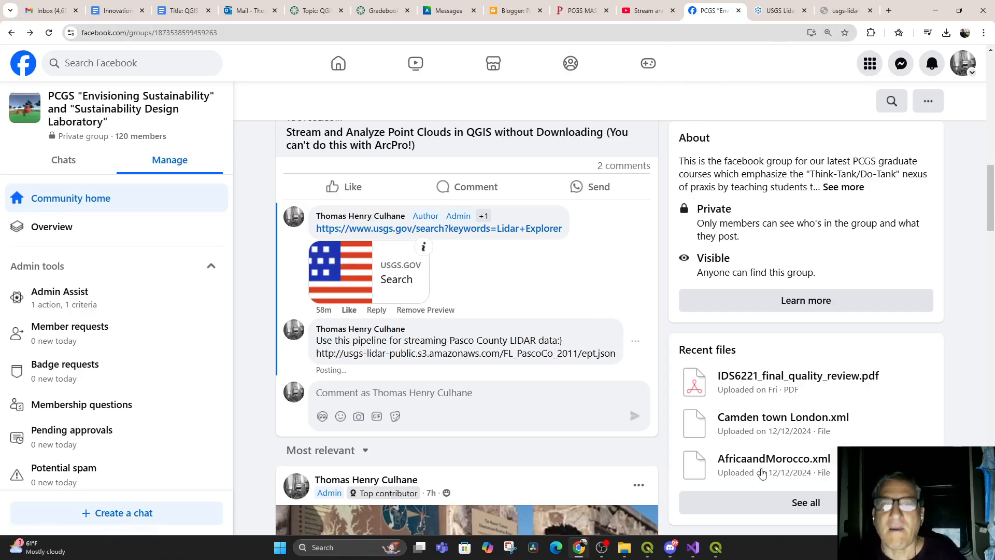
Return to QGIS, restore the 3D Map 1 window to normal size, and bring the main project window forward
mouse_move(714, 549)
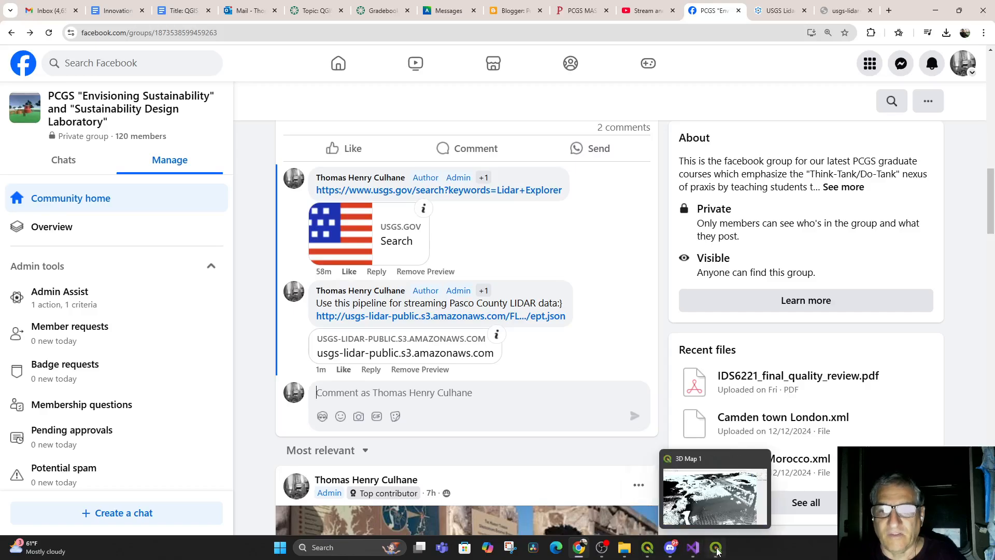
left_click(715, 549)
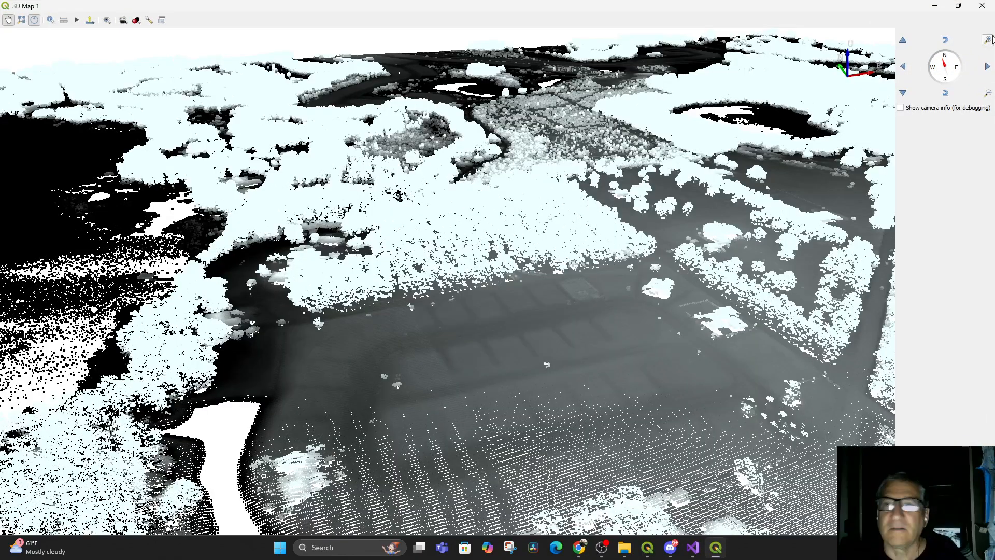
left_click(958, 5)
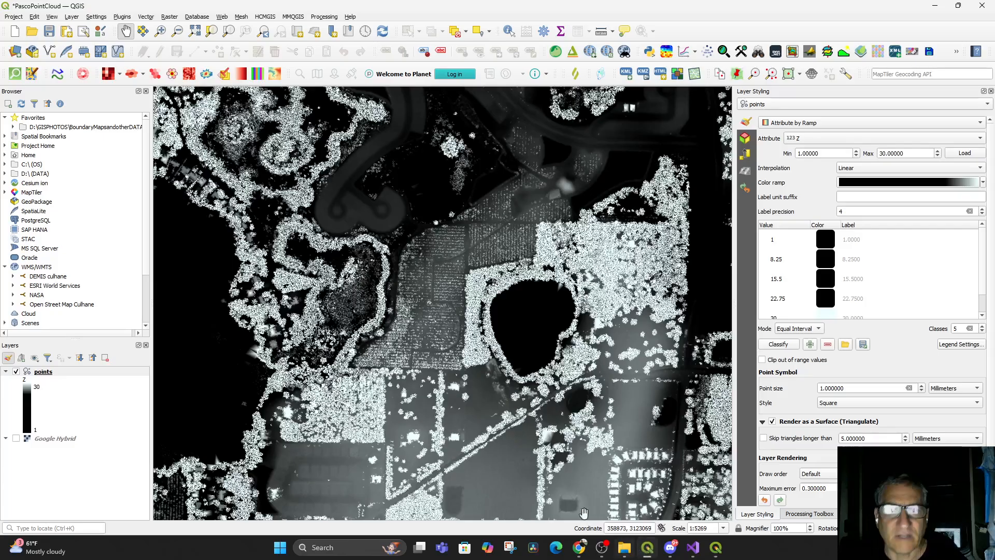
left_click(647, 547)
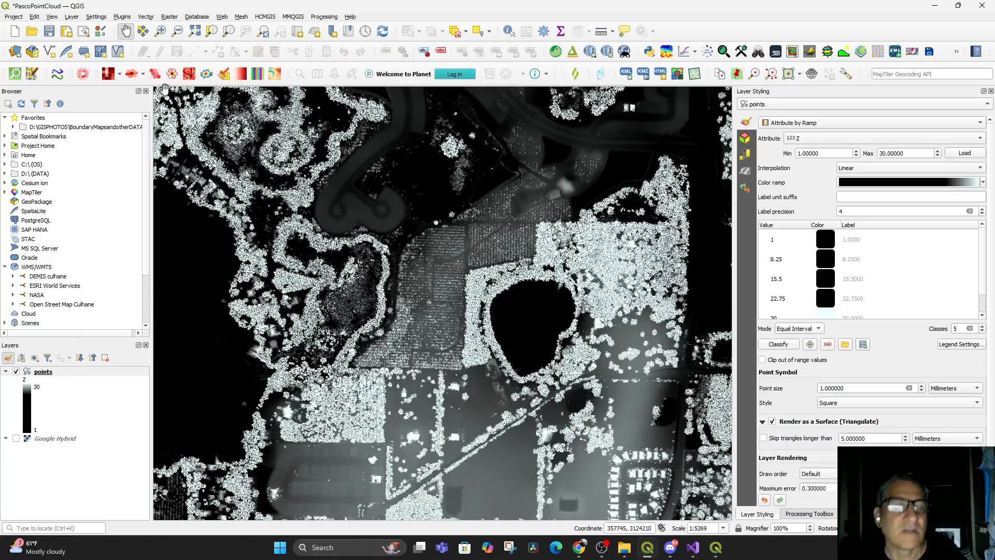
Add the EPT URL as an HTTP/HTTPS/FTP protocol point cloud layer through the Data Source Manager, then close it
left_click(52, 16)
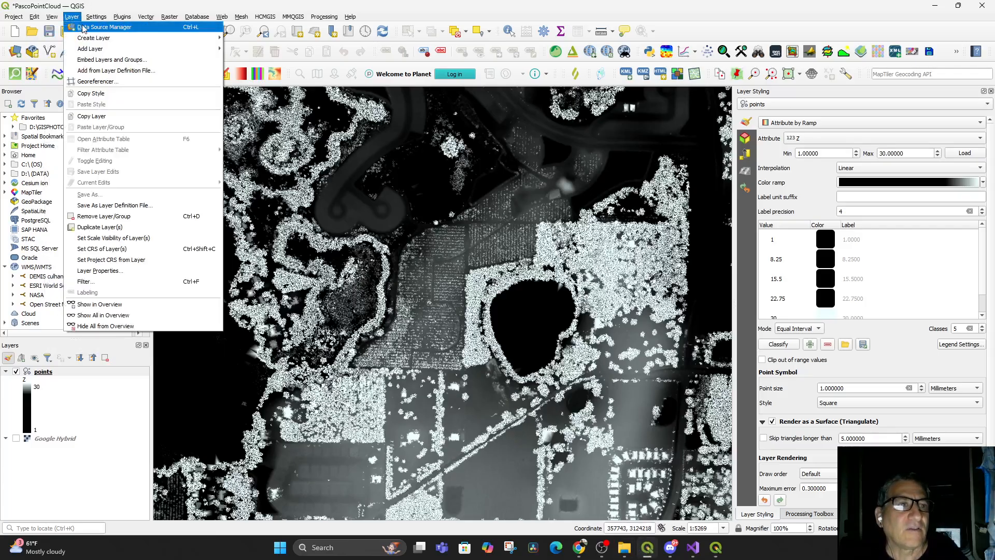
left_click(83, 28)
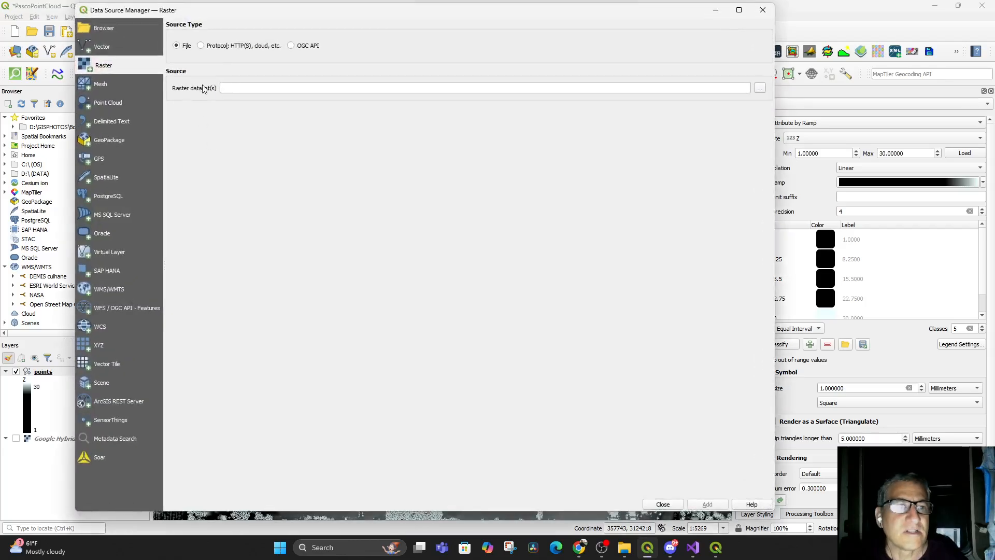
left_click(201, 46)
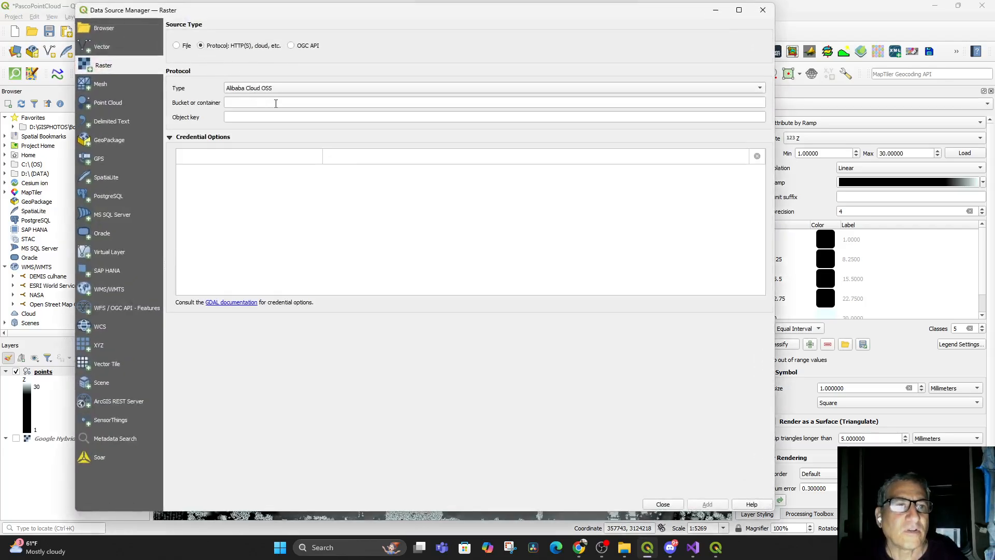
left_click(121, 106)
left_click(201, 46)
left_click(247, 102)
key("ctrl+v")
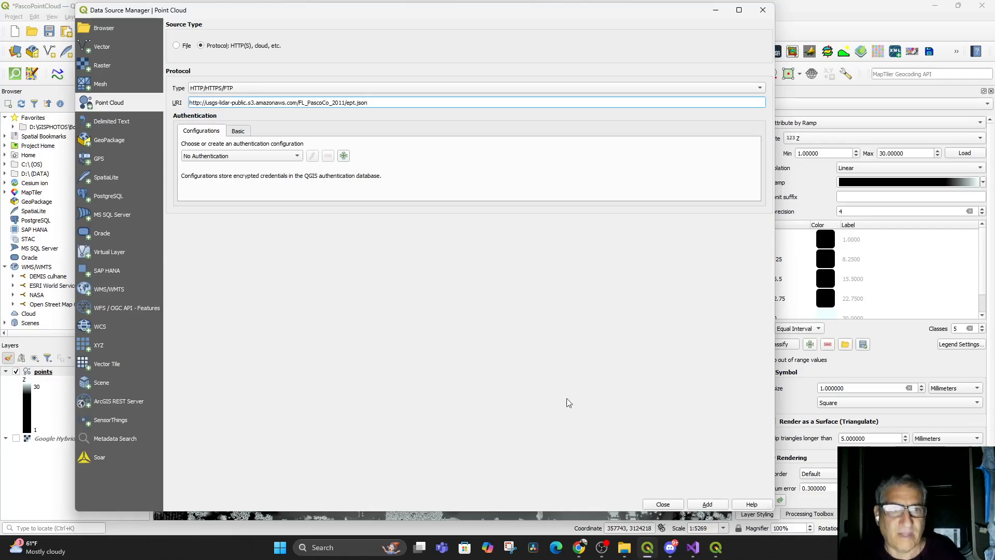
left_click(705, 505)
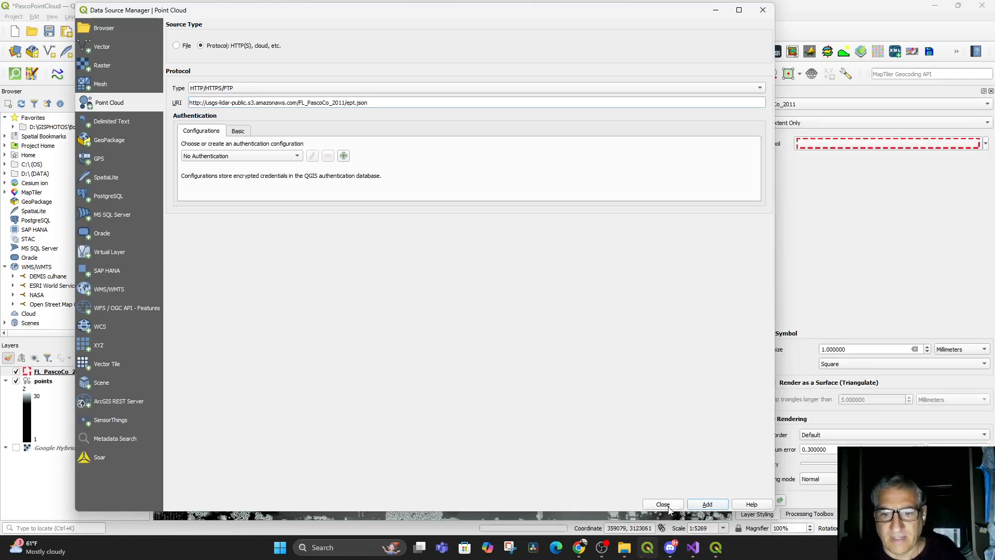
left_click(664, 505)
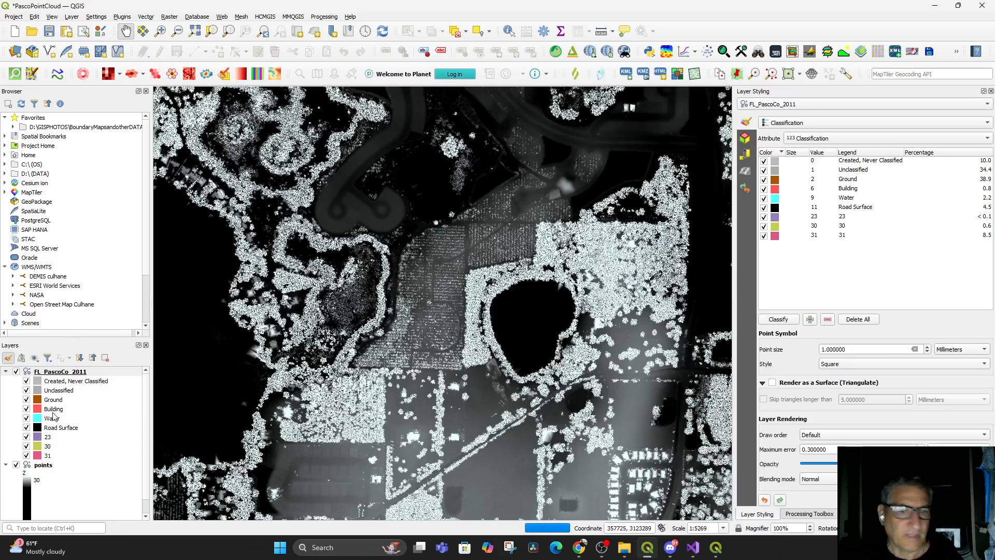
Hide the points layer and restyle the FL_PascoCo_2011 layer with Attribute by Ramp
left_click(16, 465)
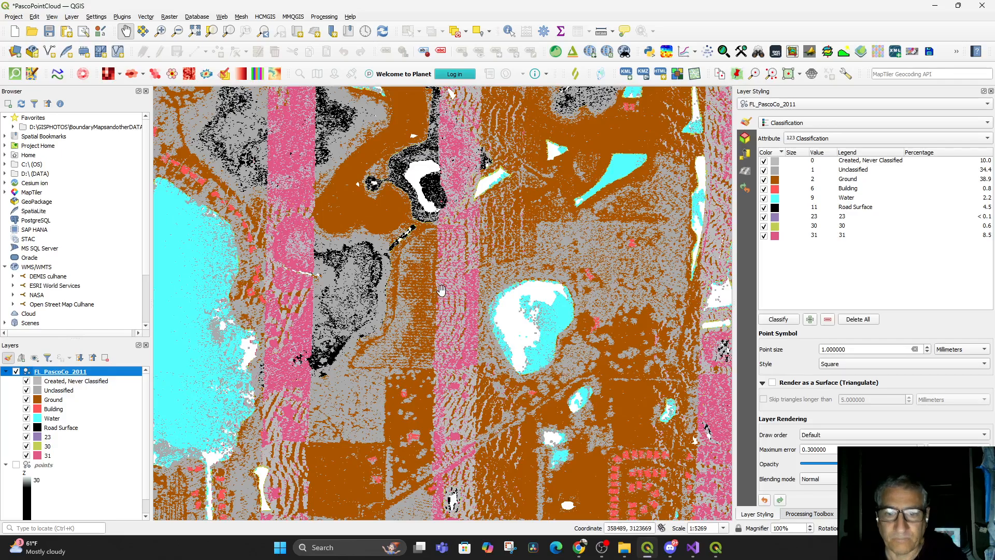
left_click(821, 138)
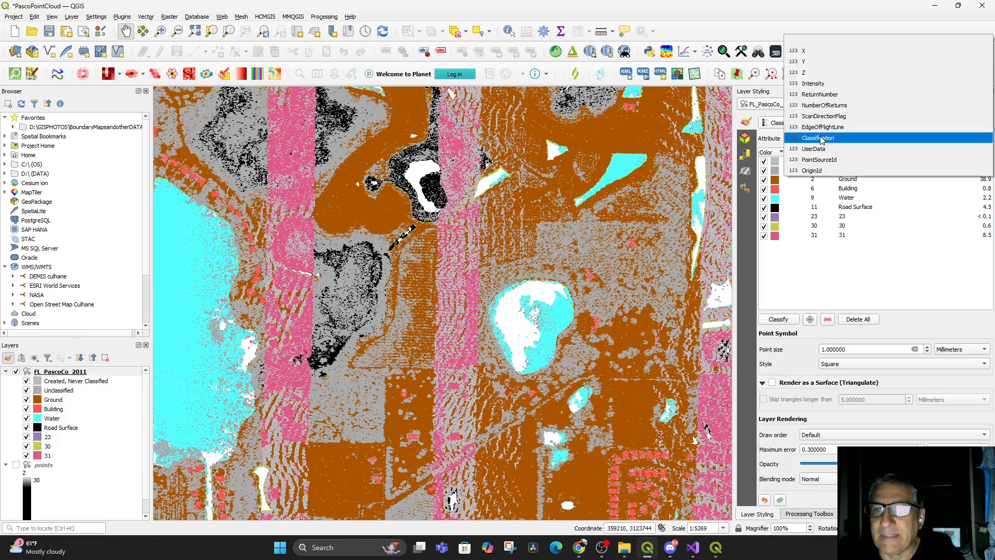
left_click(821, 73)
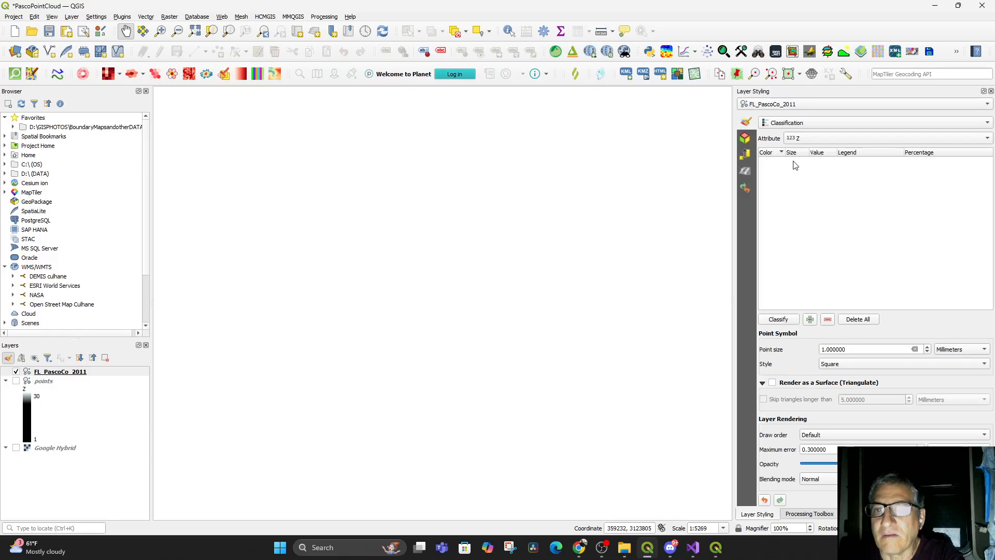
left_click(779, 123)
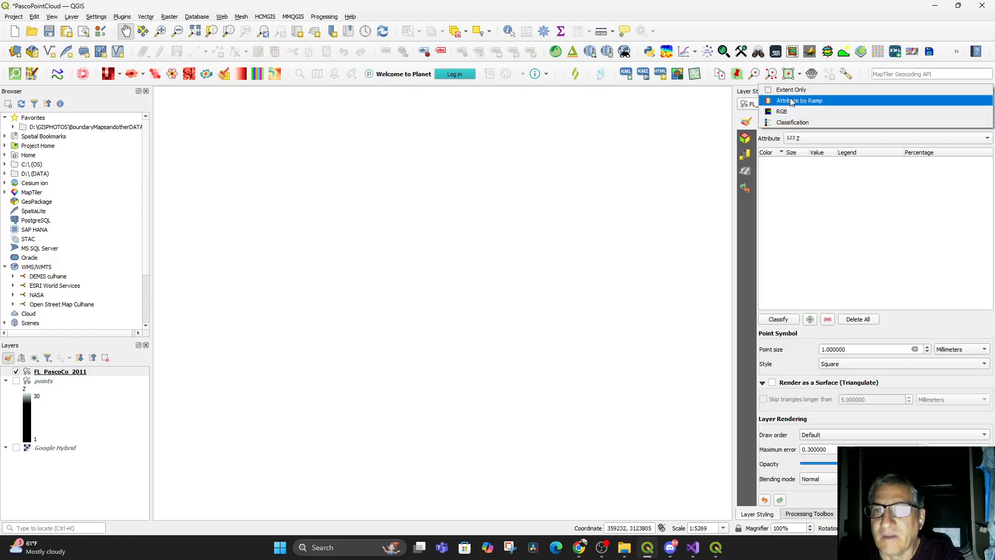
left_click(790, 100)
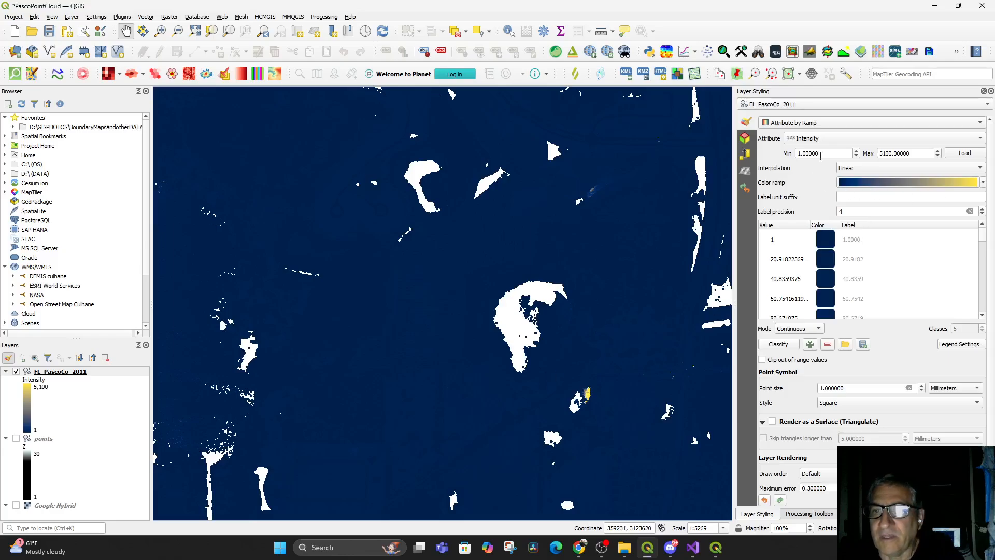
Set the Intensity ramp's maximum to 40
left_click_drag(926, 152, 861, 150)
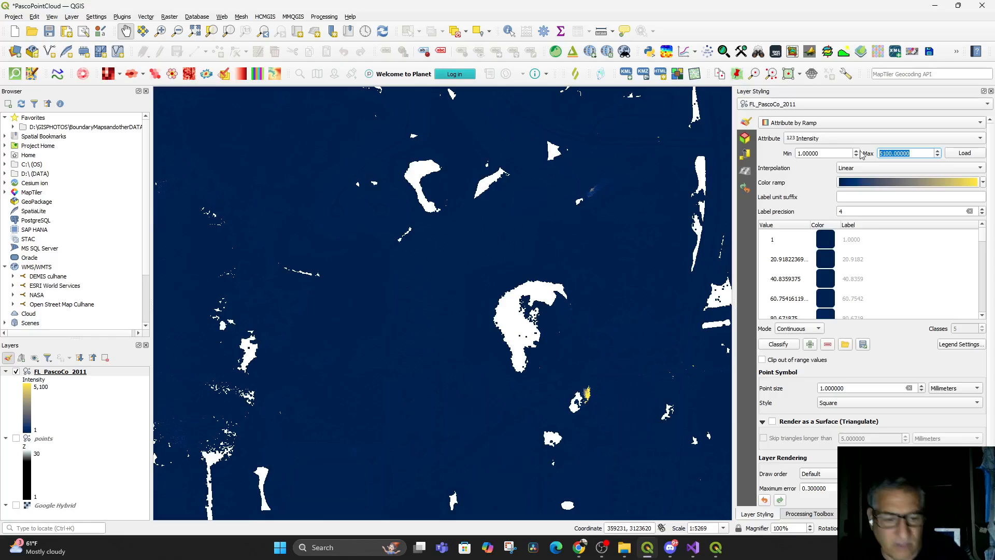
type("40")
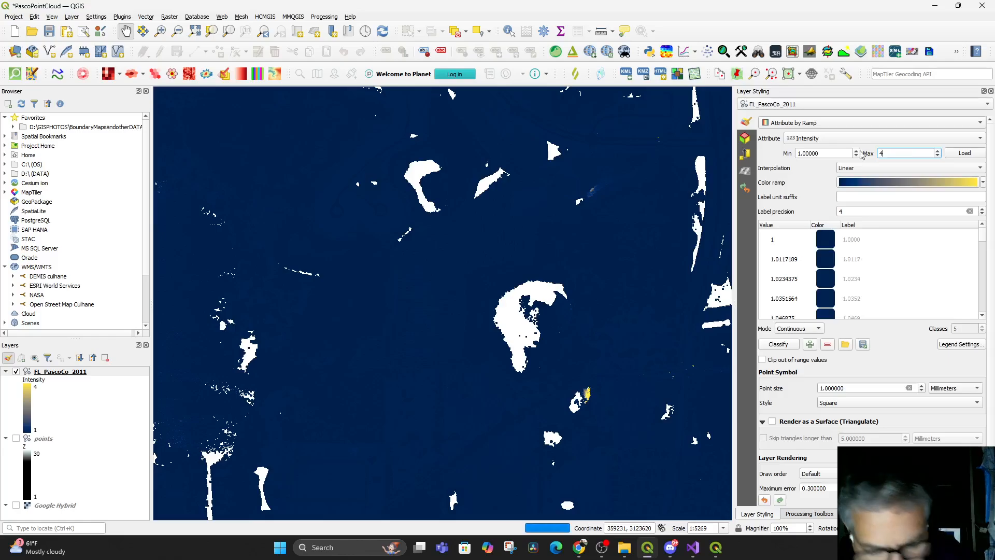
left_click(816, 169)
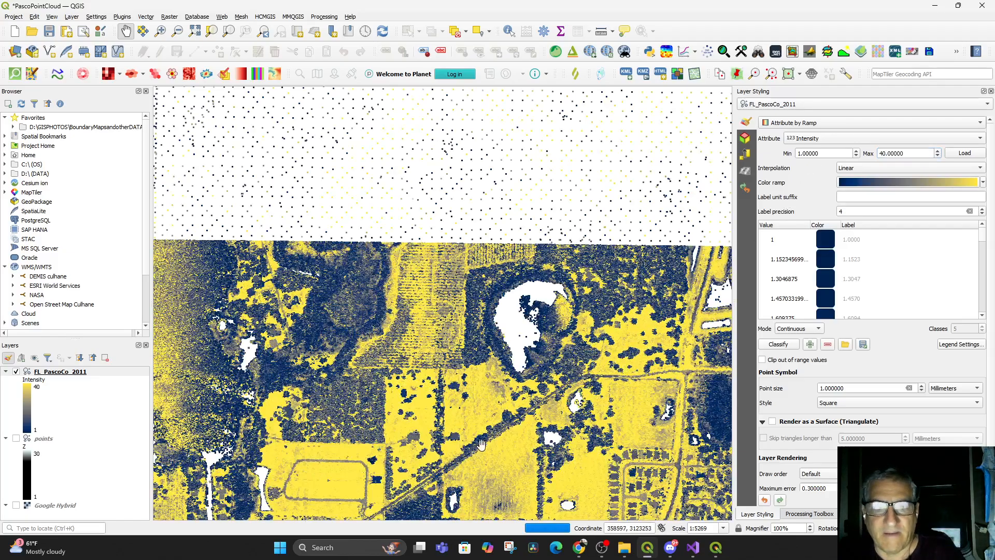
left_click_drag(551, 374, 717, 432)
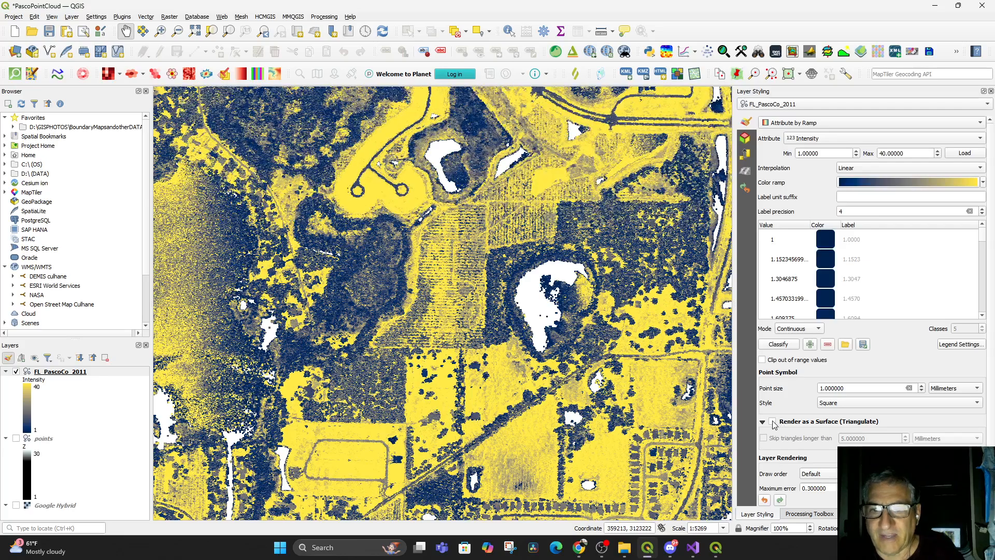
Enable Clip out of range values for the intensity ramp
scroll(840, 314, "down", 20)
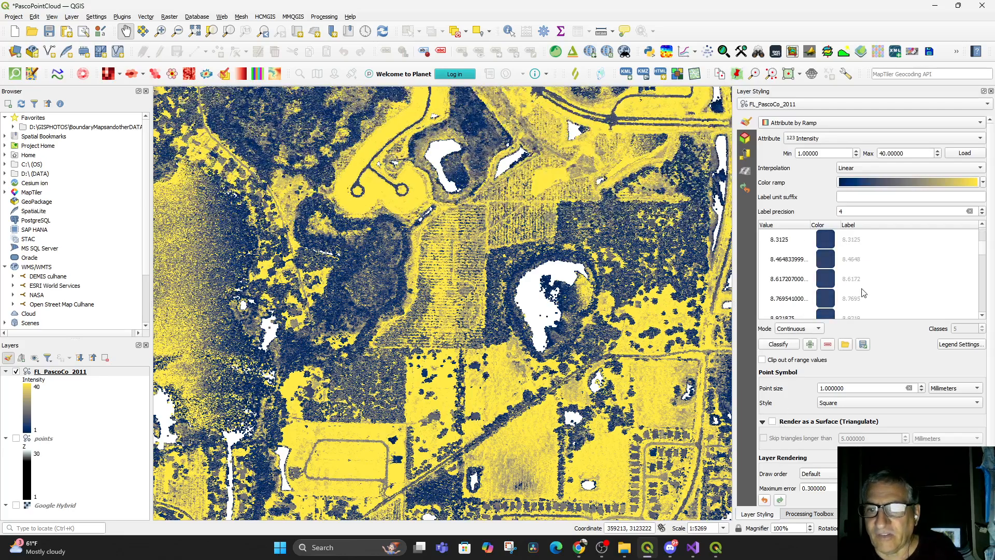
scroll(863, 293, "up", 2)
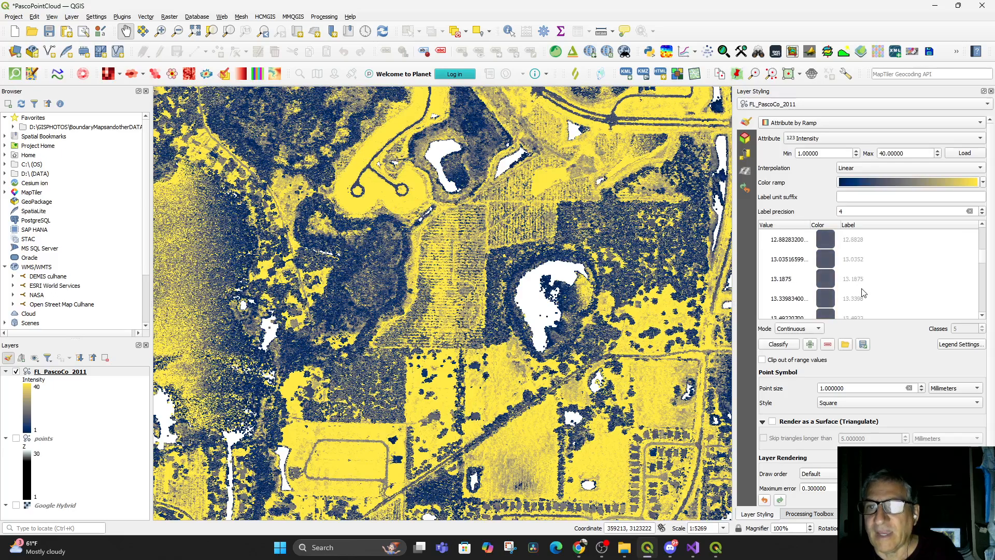
scroll(863, 293, "up", 17)
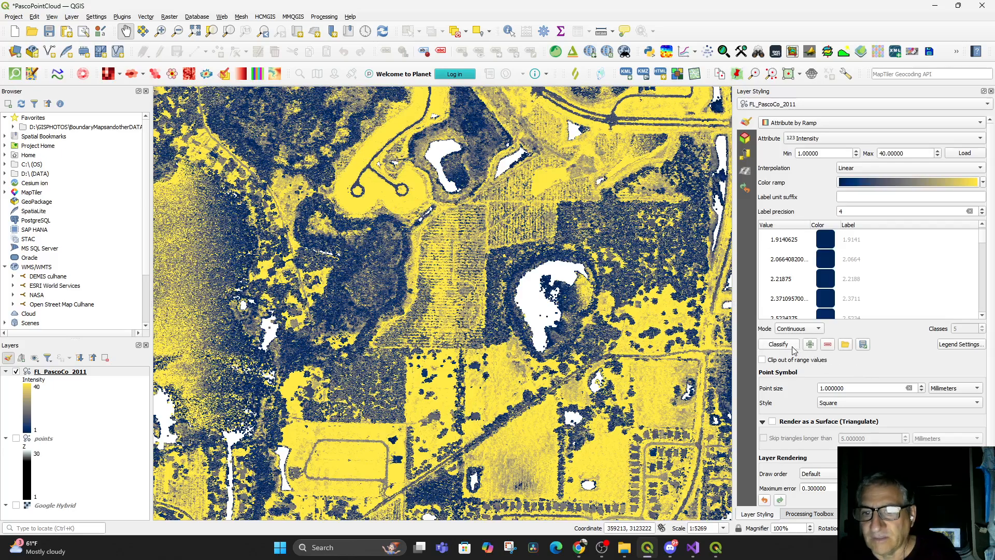
left_click(763, 360)
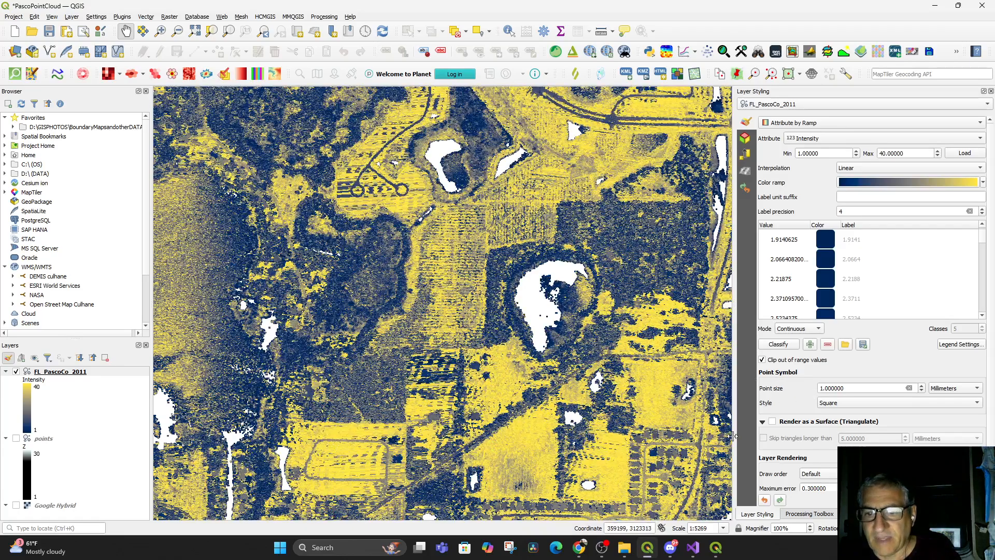
Enable Render as a Surface (Triangulate) for the FL_PascoCo_2011 layer
left_click(772, 422)
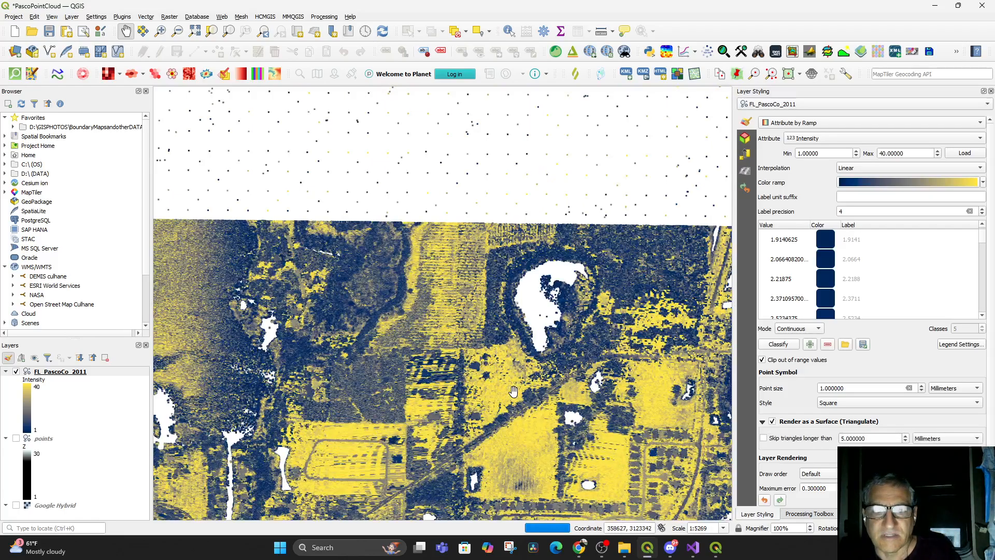
left_click_drag(527, 375, 536, 344)
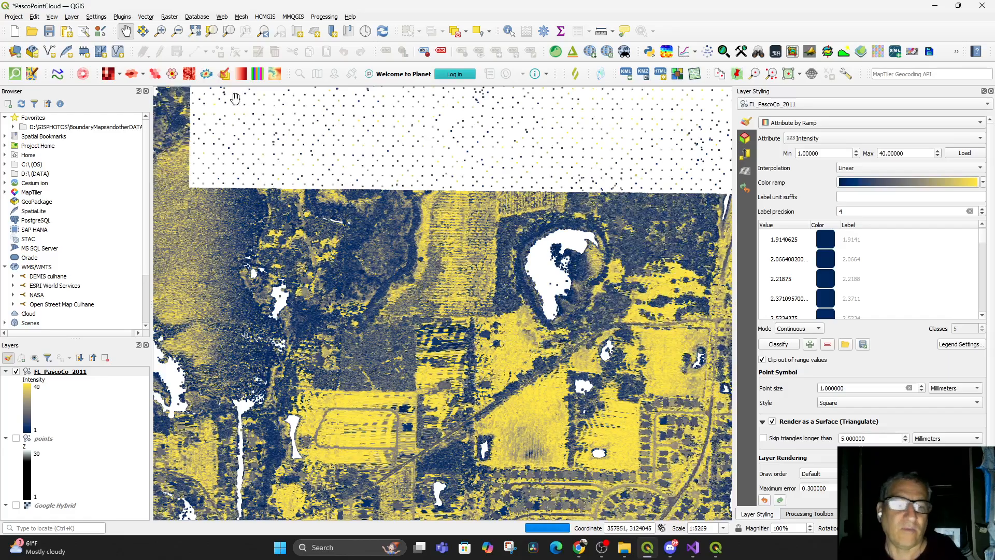
Bring up the 3D Map 1 view and orbit it to inspect the triangulated intensity surface
left_click(71, 16)
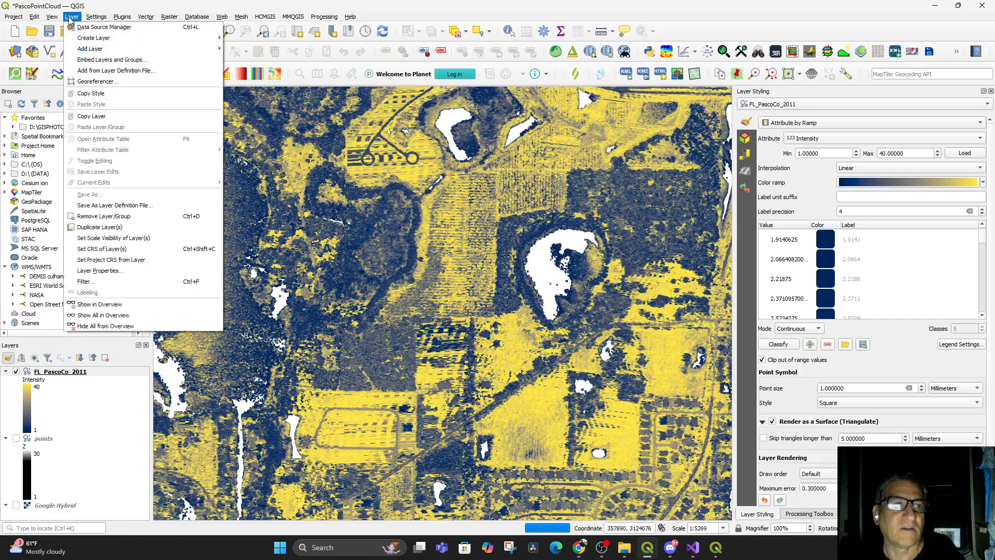
mouse_move(52, 17)
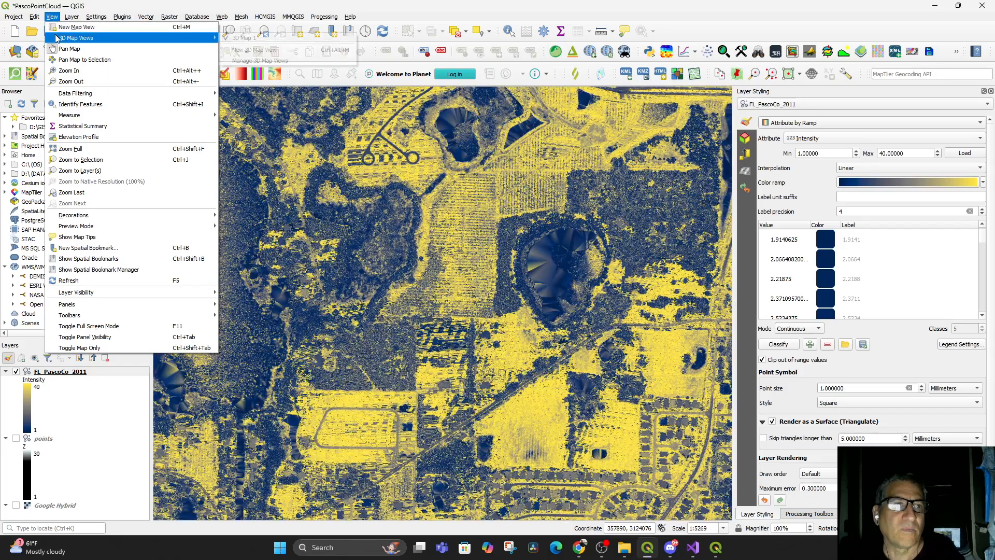
mouse_move(112, 42)
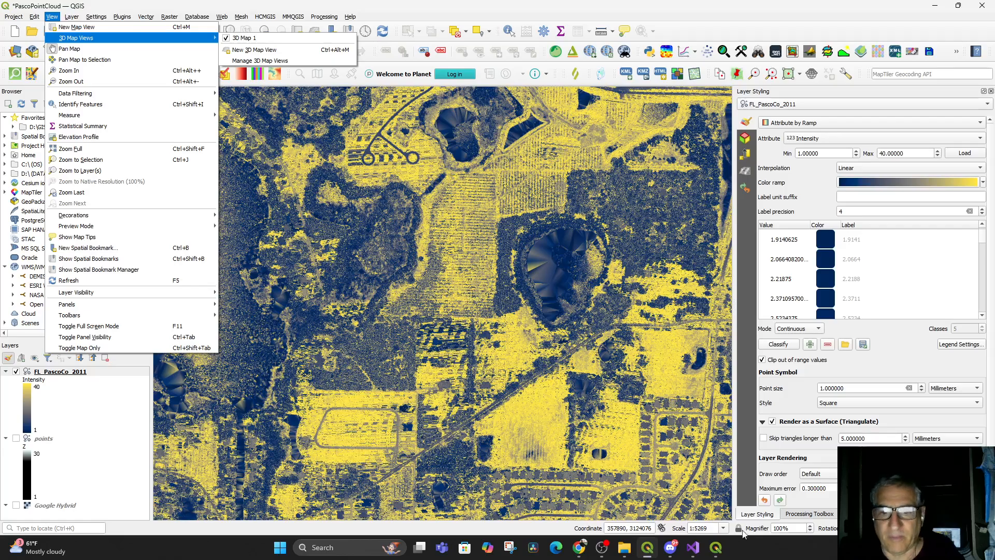
left_click(717, 547)
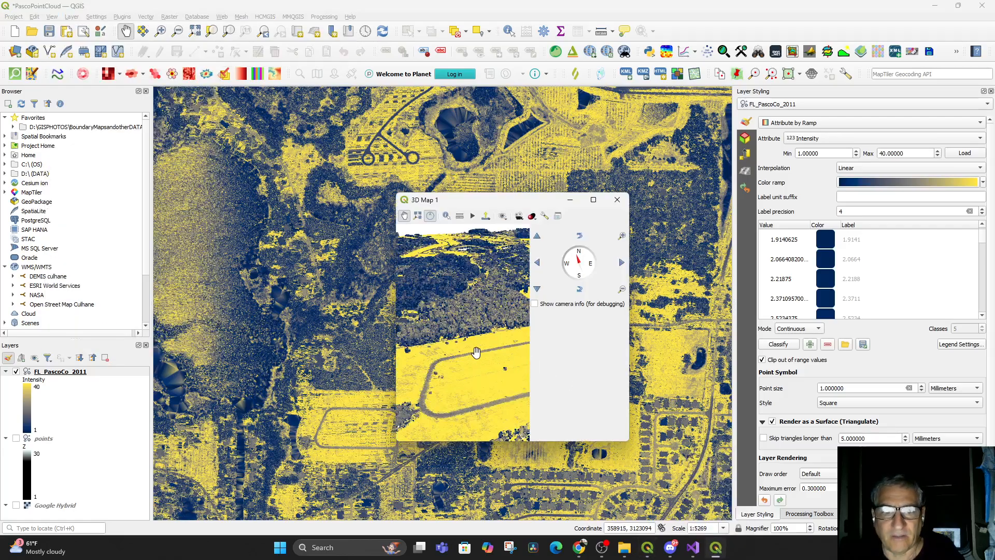
scroll(475, 352, "down", 5)
left_click_drag(498, 365, 506, 395)
scroll(473, 383, "up", 8)
scroll(474, 384, "down", 5)
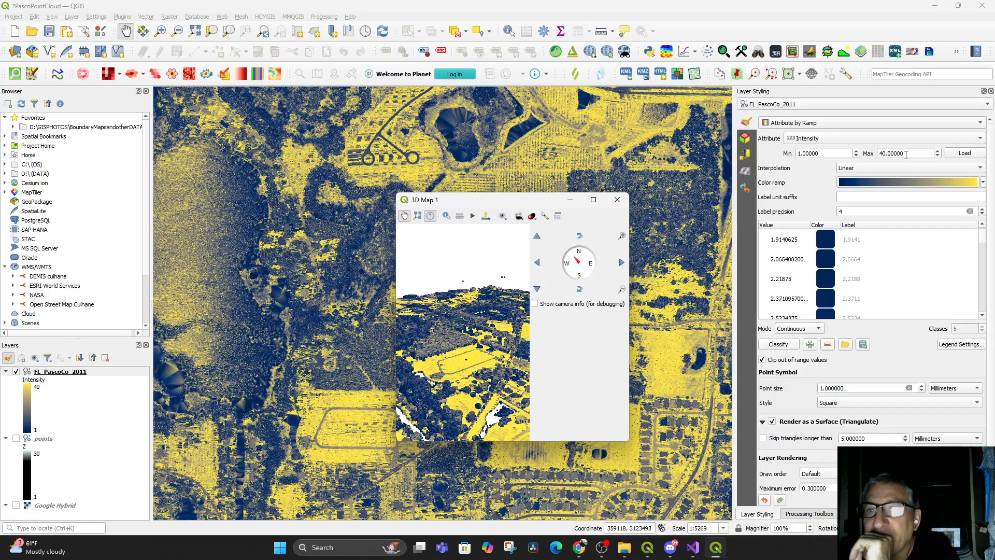
Switch the ramp attribute to Z and view the elevation-colored surface in the 3D map
left_click(831, 138)
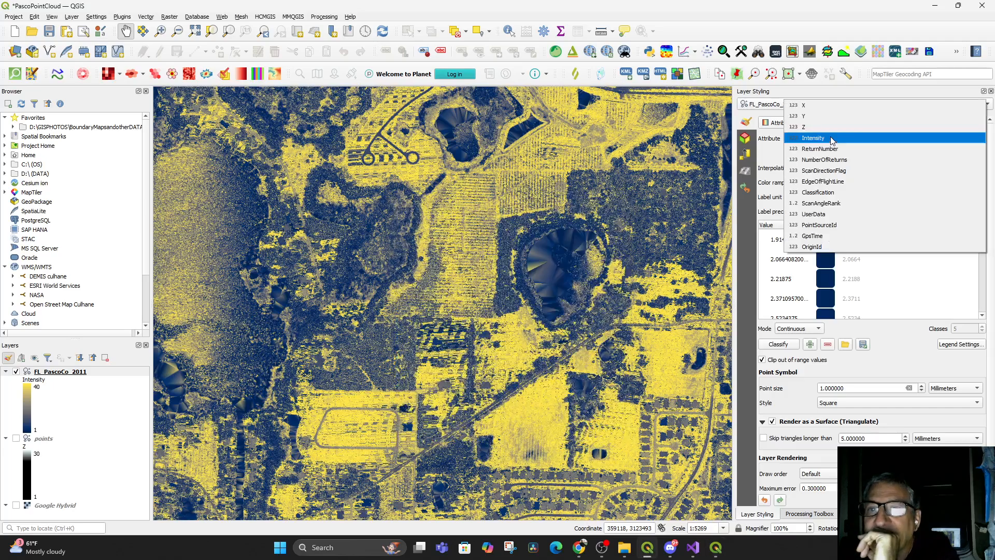
left_click(817, 134)
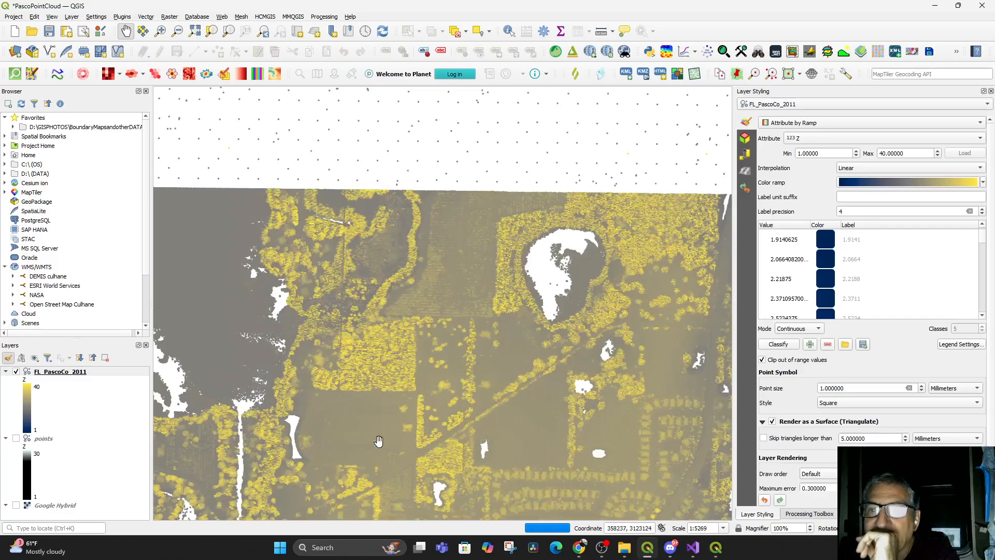
left_click_drag(358, 453, 375, 428)
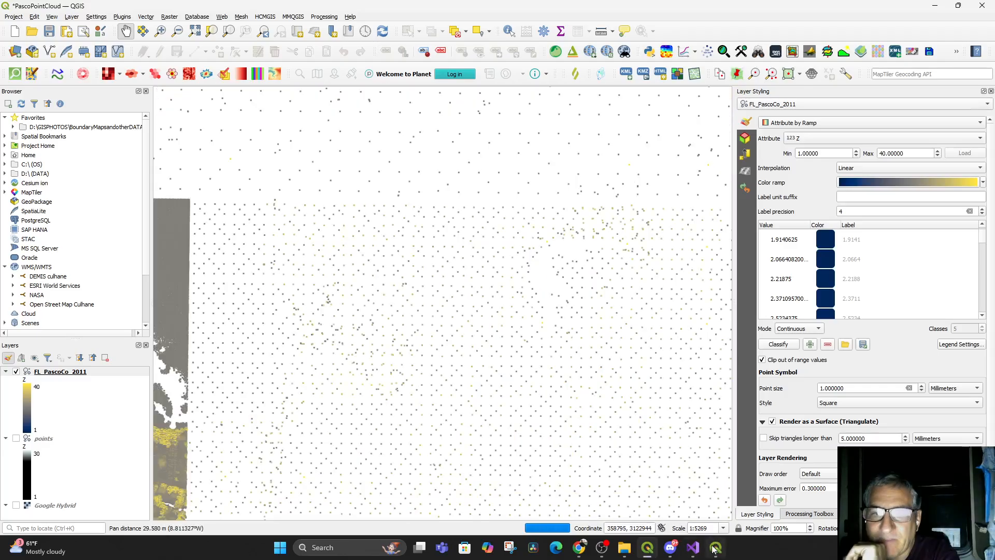
left_click(715, 548)
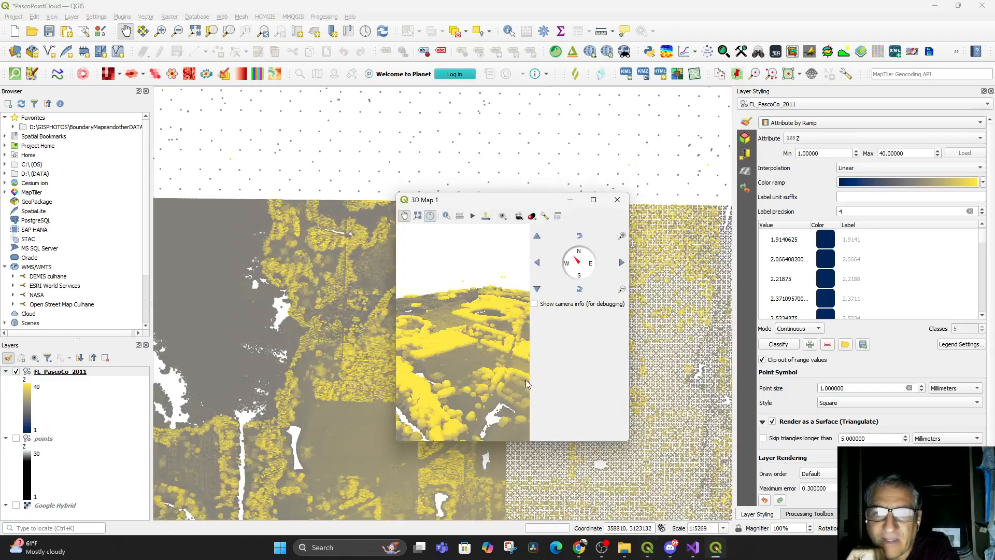
scroll(493, 349, "up", 5)
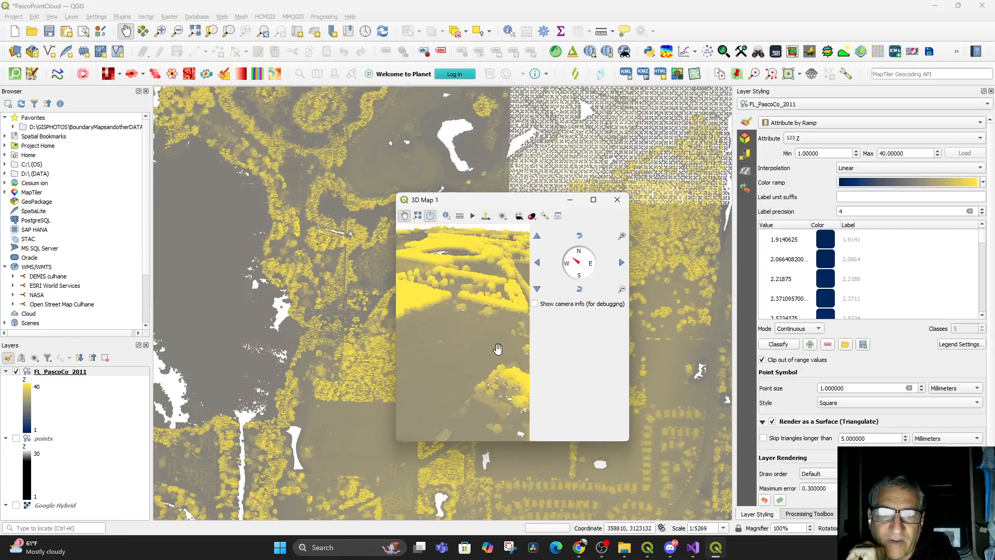
left_click_drag(493, 350, 494, 403)
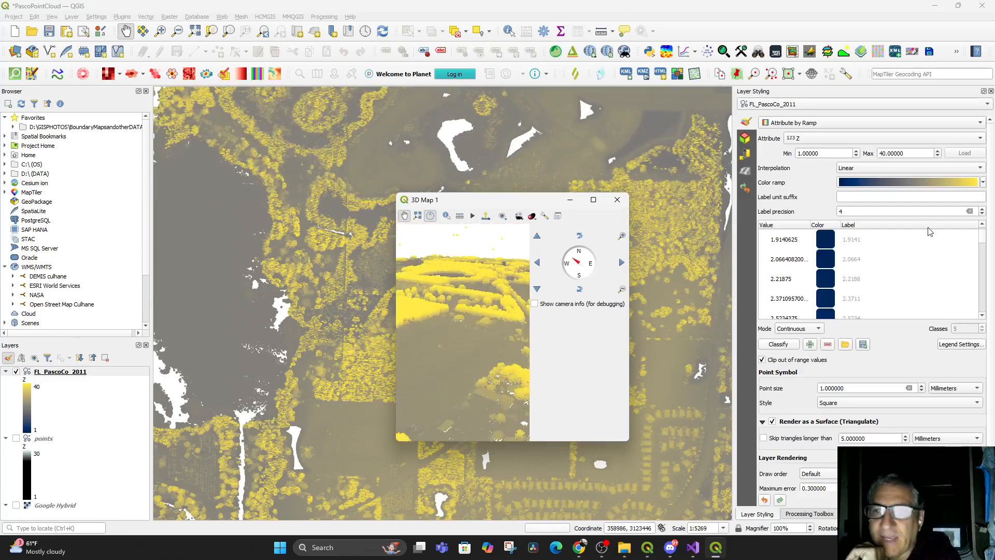
Set the color ramp's first color to green #007613
left_click(968, 185)
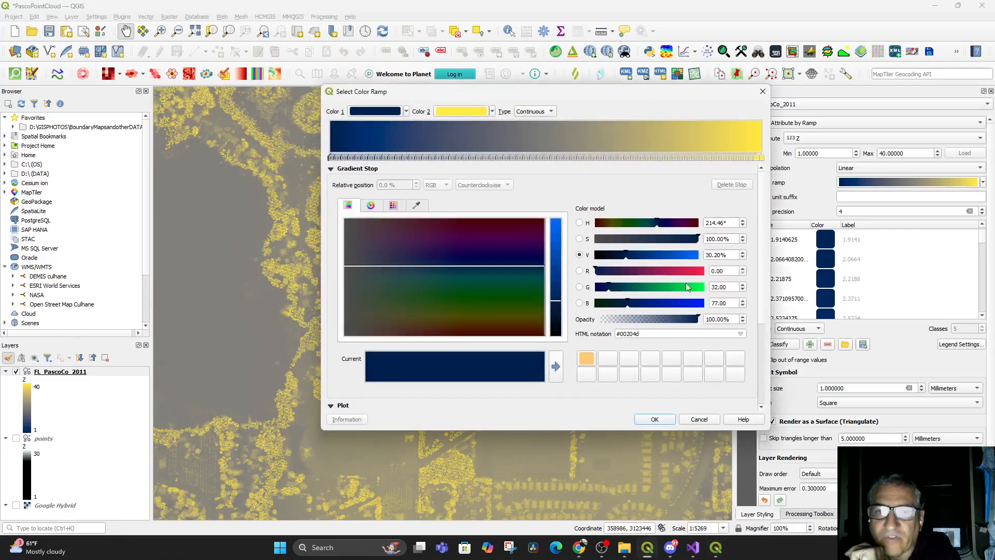
left_click(692, 289)
left_click(646, 222)
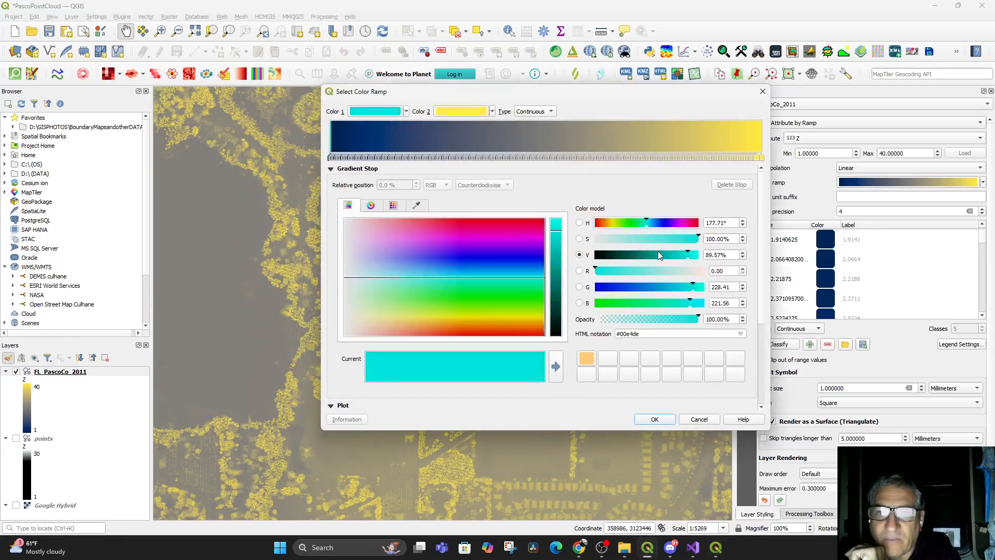
left_click(643, 254)
left_click_drag(646, 223, 632, 223)
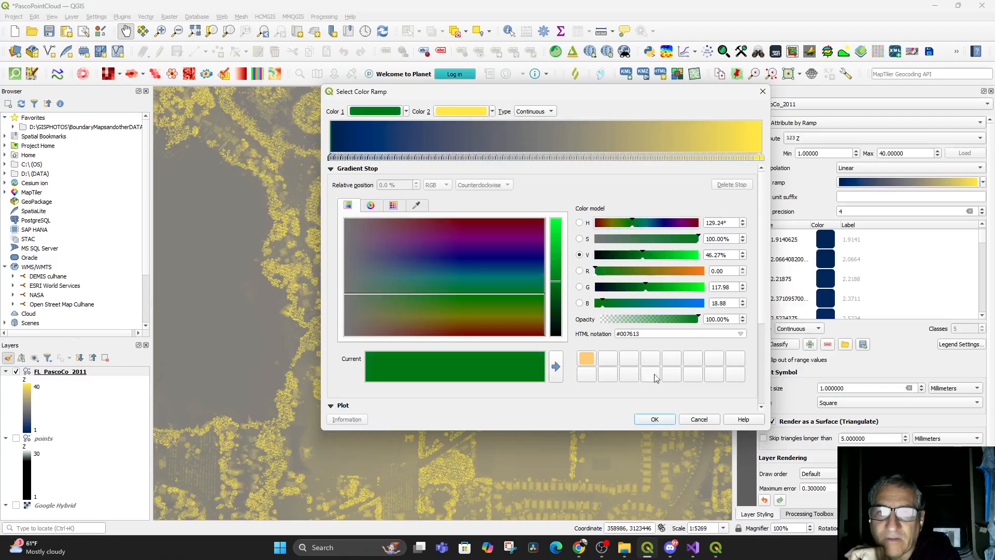
left_click(666, 421)
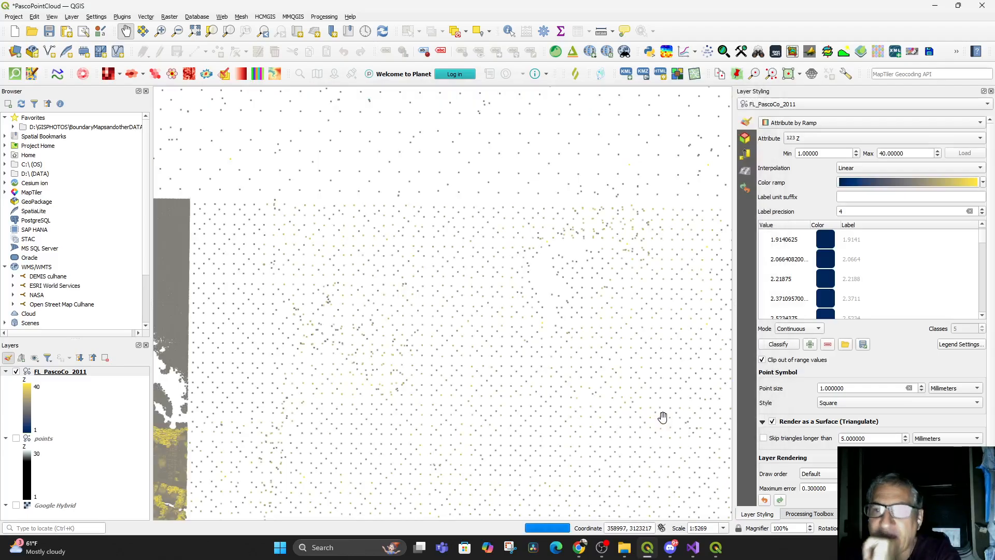
Set the color ramp's first color to #764b54 and its second color to #54ff46
left_click(922, 183)
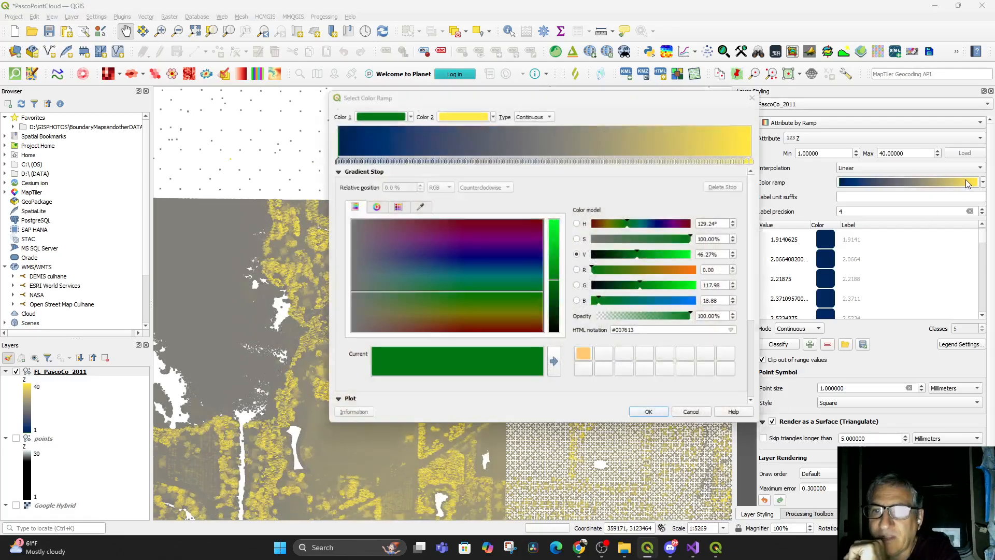
left_click(390, 112)
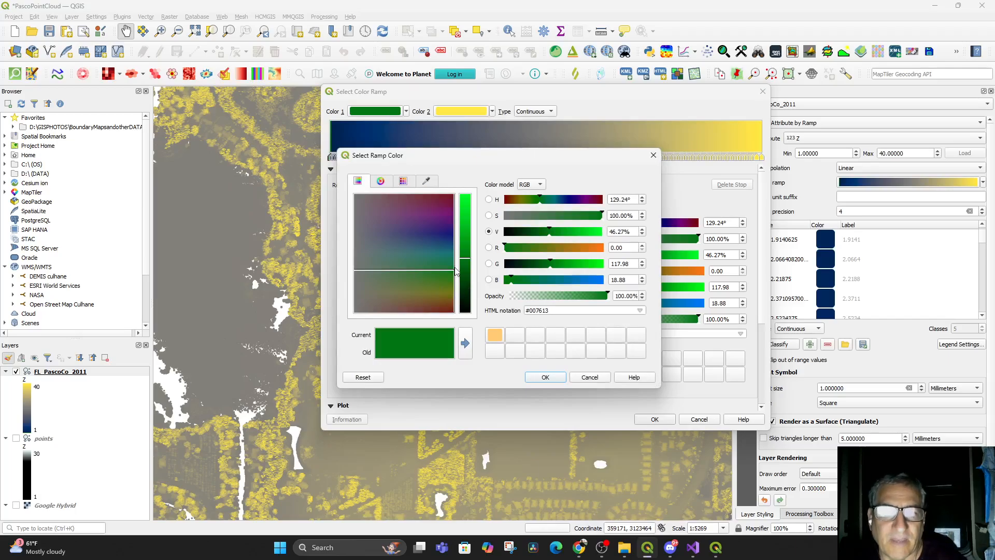
left_click(391, 197)
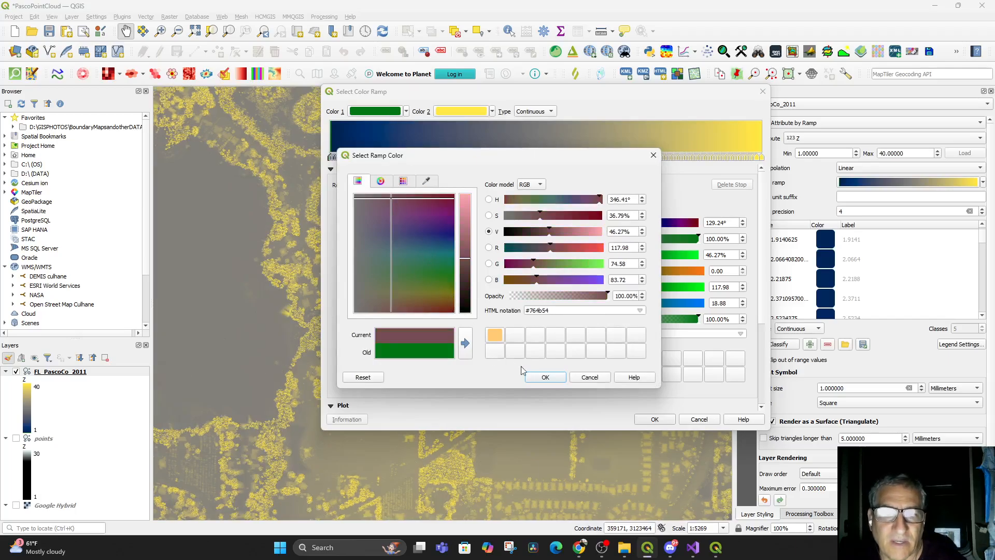
left_click(545, 378)
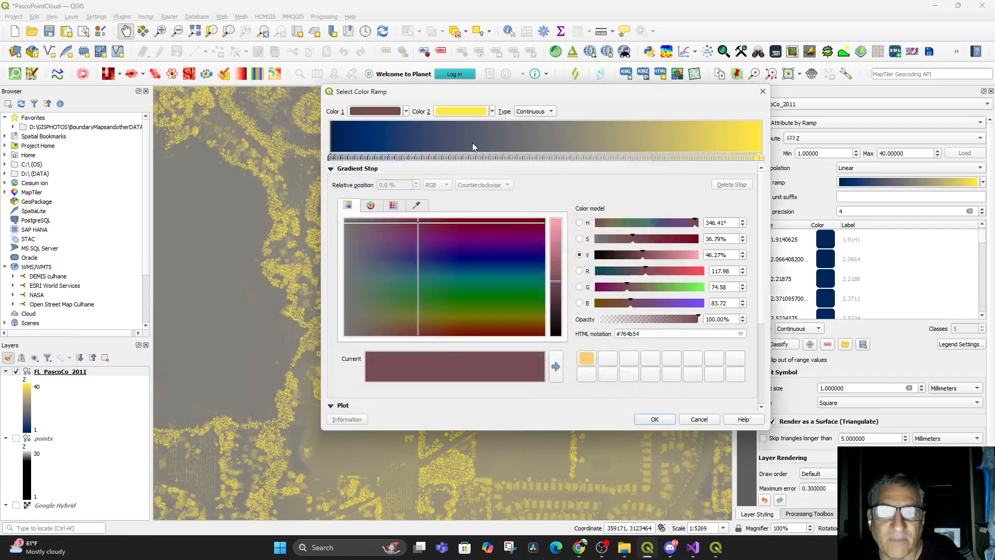
left_click(473, 111)
left_click(536, 199)
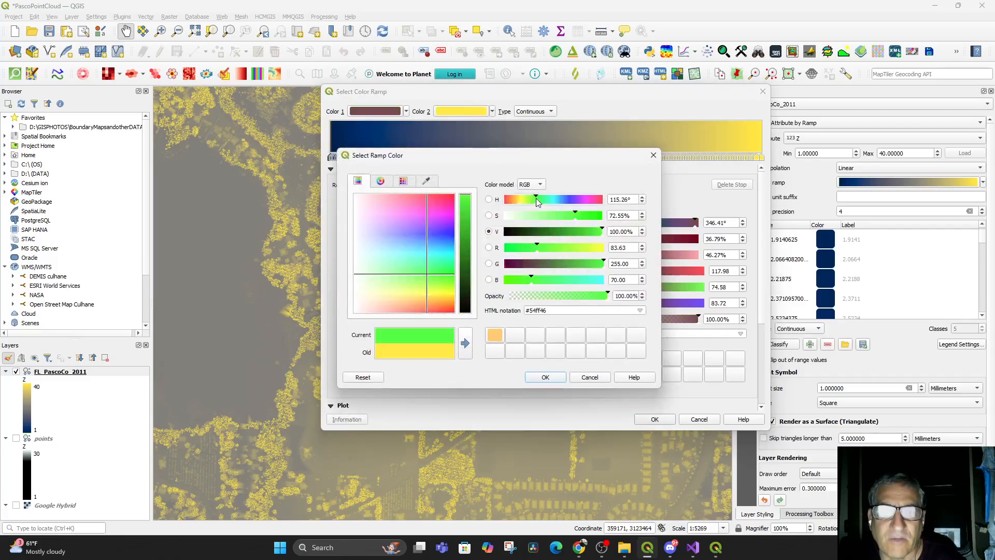
left_click(546, 378)
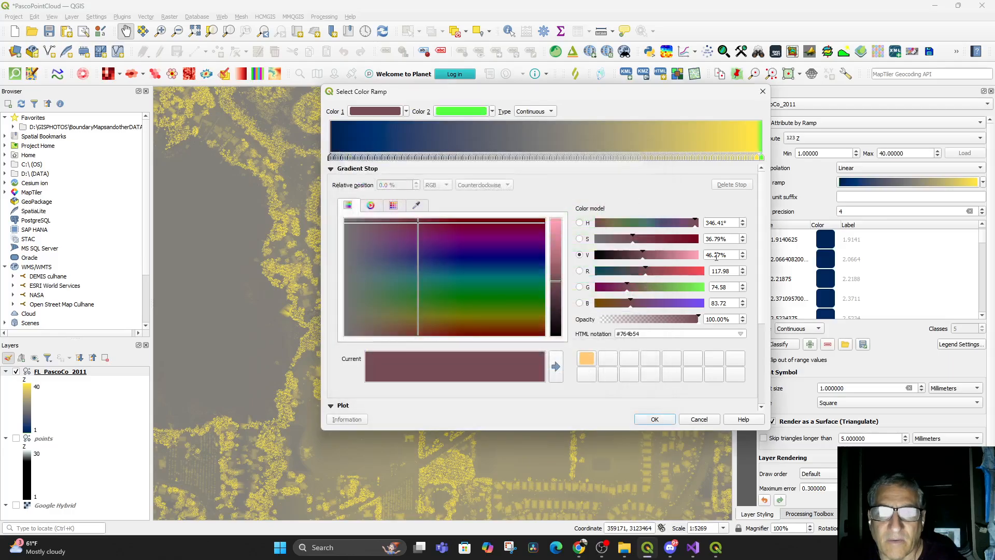
Delete all intermediate gradient stops from the color ramp and apply it
left_click(746, 158)
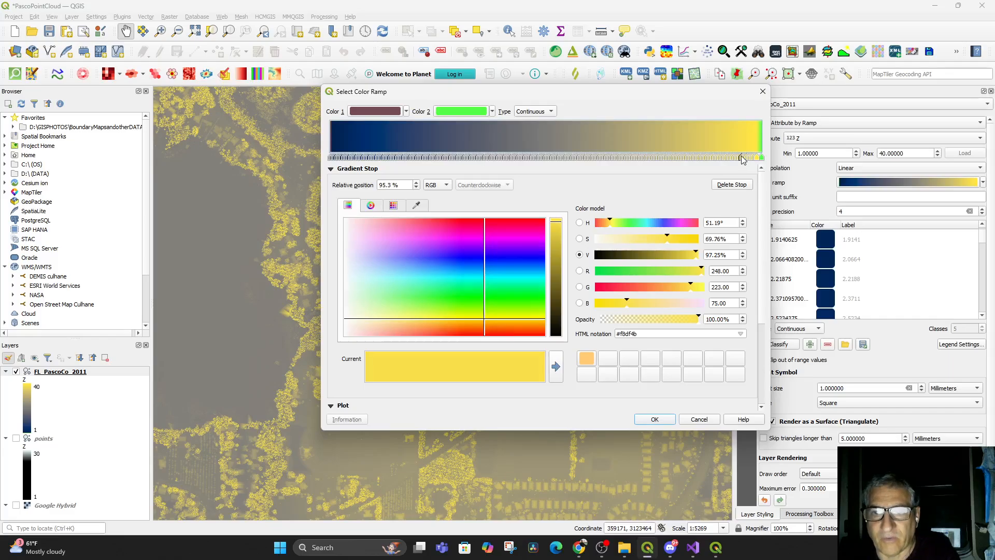
key("Delete")
key("Delete")
key("Delete")
key("Delete")
key("Delete")
key("Delete")
key("Delete")
key("Delete")
key("Delete")
key("Delete")
key("Delete")
key("Delete")
key("Delete")
key("Delete")
key("Delete")
key("Delete")
key("Delete")
key("Delete")
key("Delete")
key("Delete")
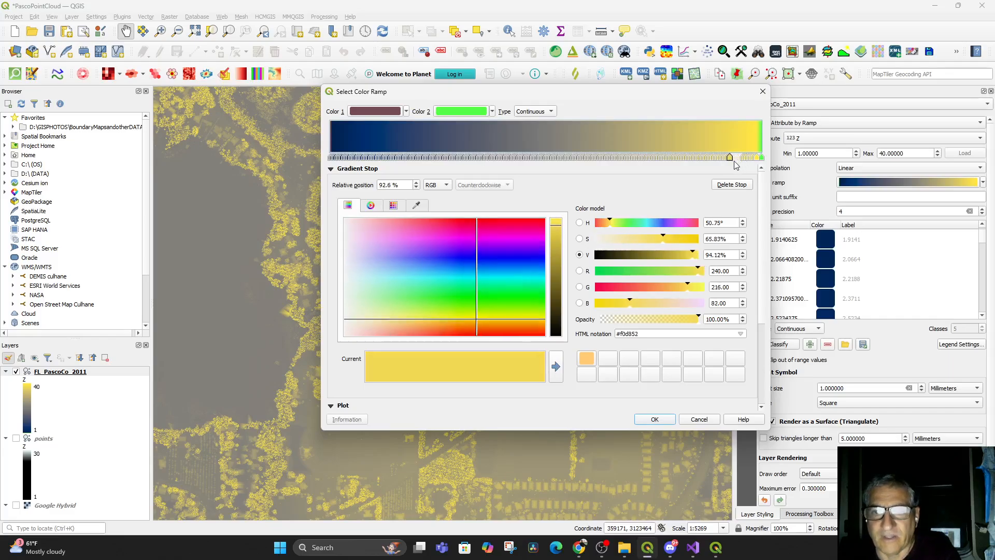
key("Delete")
key("Delete")
key("Delete")
key("Delete")
key("Delete")
key("Delete")
key("Delete")
key("Delete")
key("Delete")
key("Delete")
key("Delete")
key("Delete")
key("Delete")
key("Delete")
key("Delete")
key("Delete")
key("Delete")
key("Delete")
key("Delete")
key("Delete")
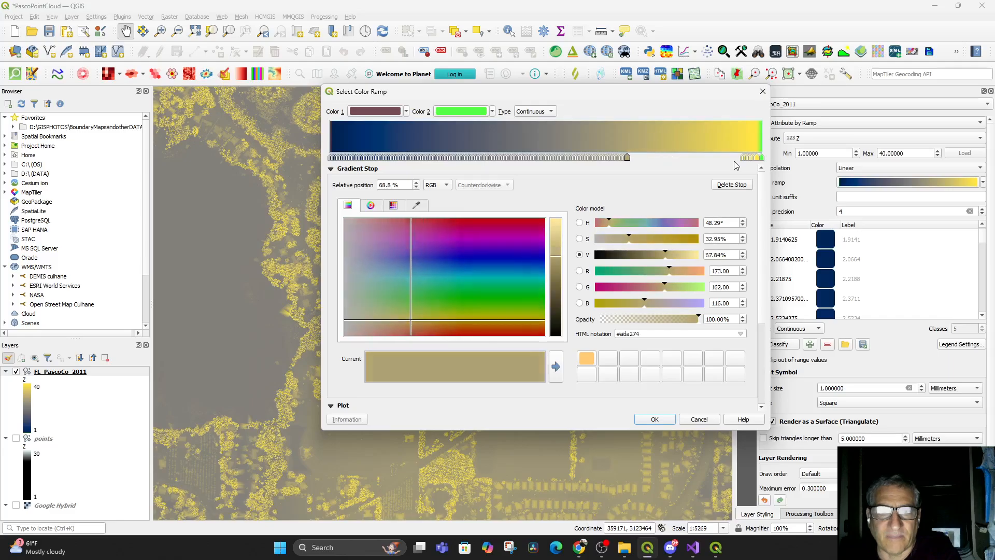
key("Delete")
key("Delete")
key("Delete")
key("Delete")
key("Delete")
key("Delete")
key("Delete")
key("Delete")
key("Delete")
key("Delete")
key("Delete")
key("Delete")
key("Delete")
key("Delete")
key("Delete")
key("Delete")
key("Delete")
key("Delete")
key("Delete")
key("Delete")
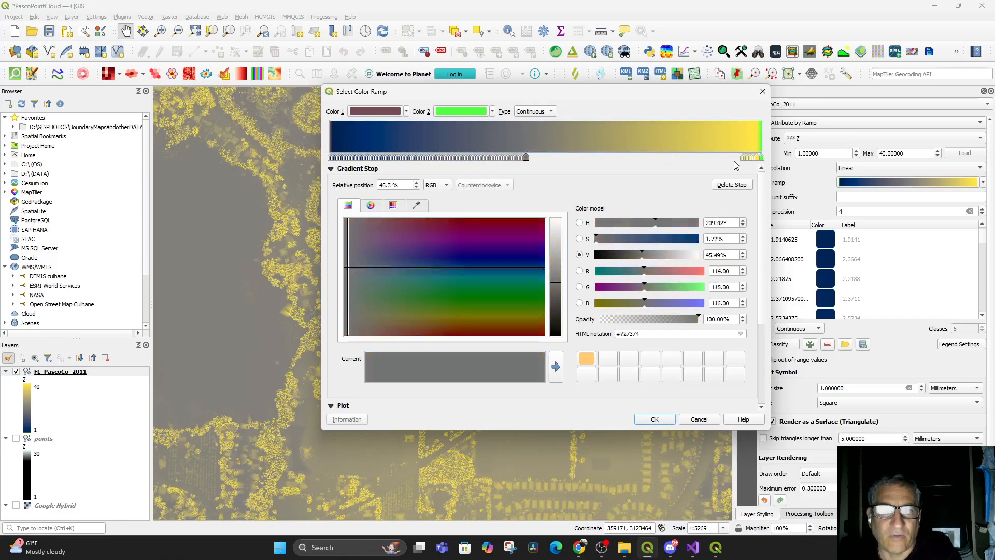
key("Delete")
key("Delete")
key("Delete")
key("Delete")
key("Delete")
key("Delete")
key("Delete")
key("Delete")
key("Delete")
key("Delete")
key("Delete")
key("Delete")
key("Delete")
key("Delete")
key("Delete")
key("Delete")
key("Delete")
key("Delete")
key("Delete")
key("Delete")
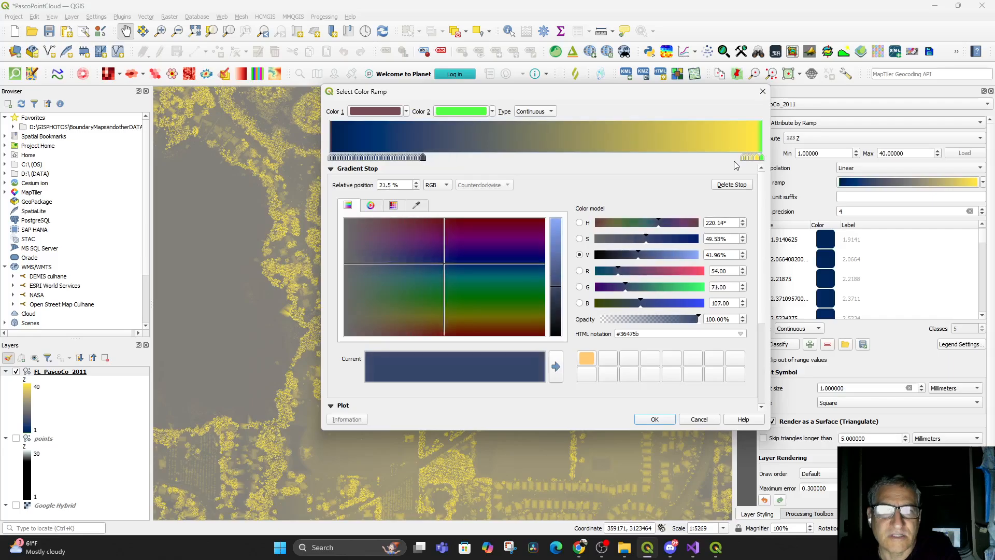
key("Delete")
key("Delete")
key("Delete")
key("Delete")
key("Delete")
key("Delete")
key("Delete")
key("Delete")
key("Delete")
key("Delete")
key("Delete")
key("Delete")
key("Delete")
key("Delete")
key("Delete")
key("Delete")
key("Delete")
key("Delete")
key("Delete")
key("Delete")
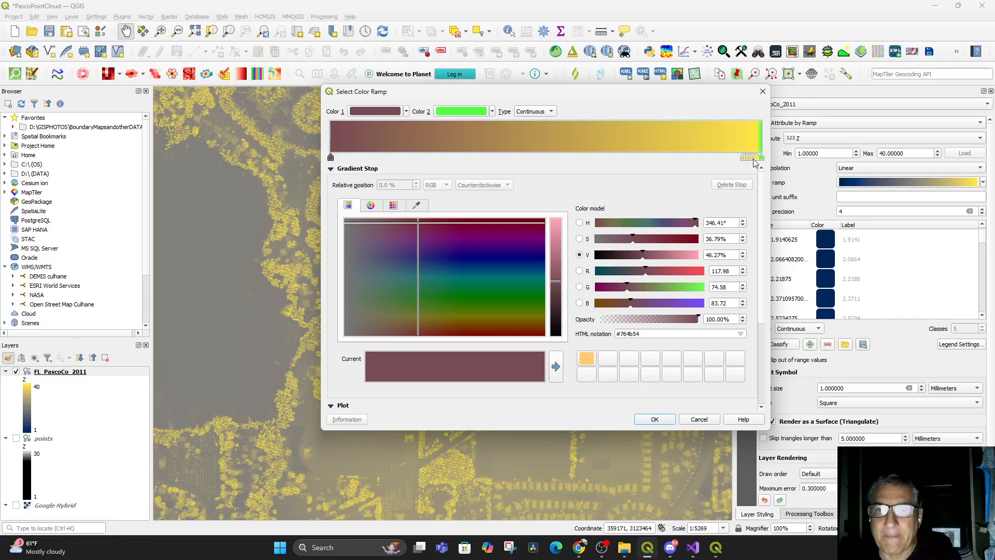
left_click(756, 158)
key("Delete")
key("Delete")
key("Delete")
key("Delete")
key("Delete")
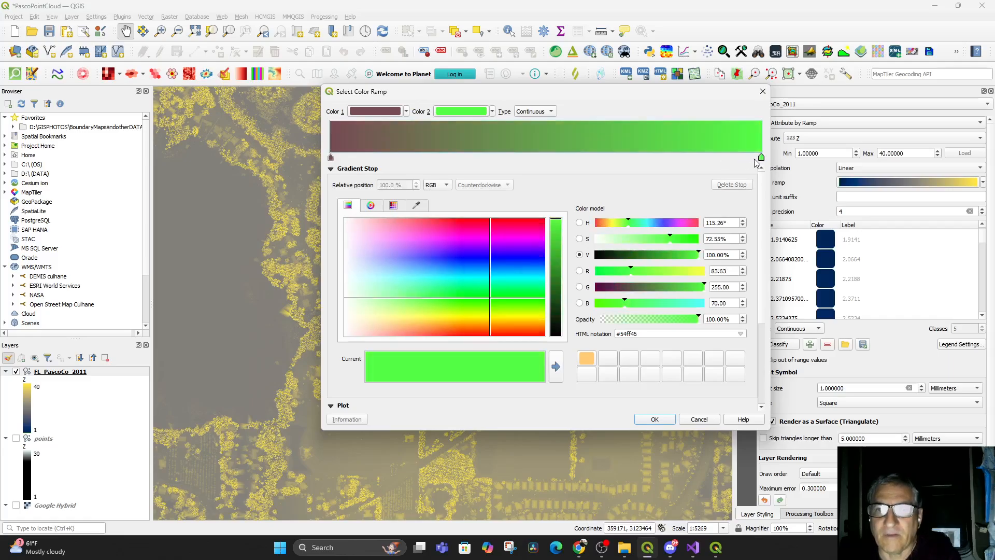
left_click(654, 419)
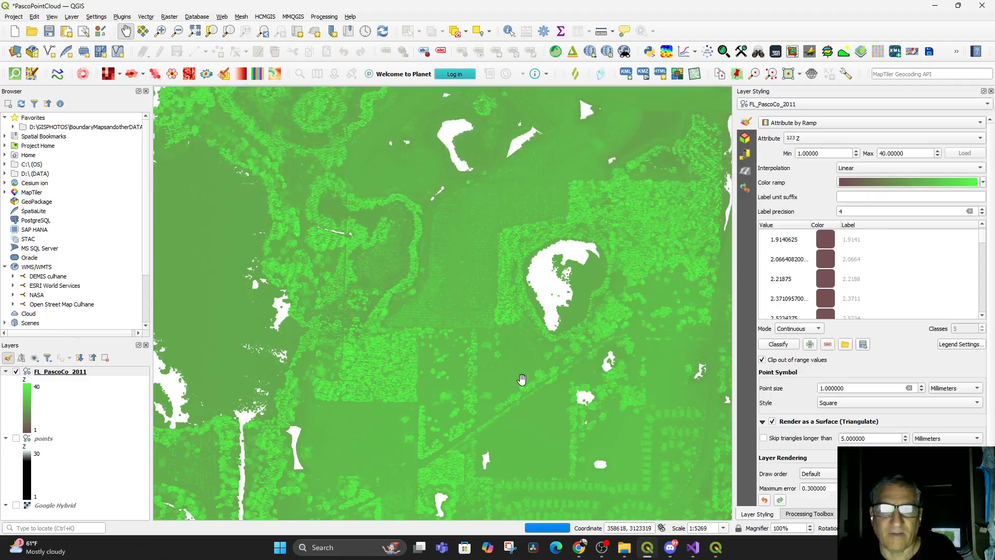
Inspect the green-ramped surface in the maximized 3D map view, then minimize it
left_click(717, 552)
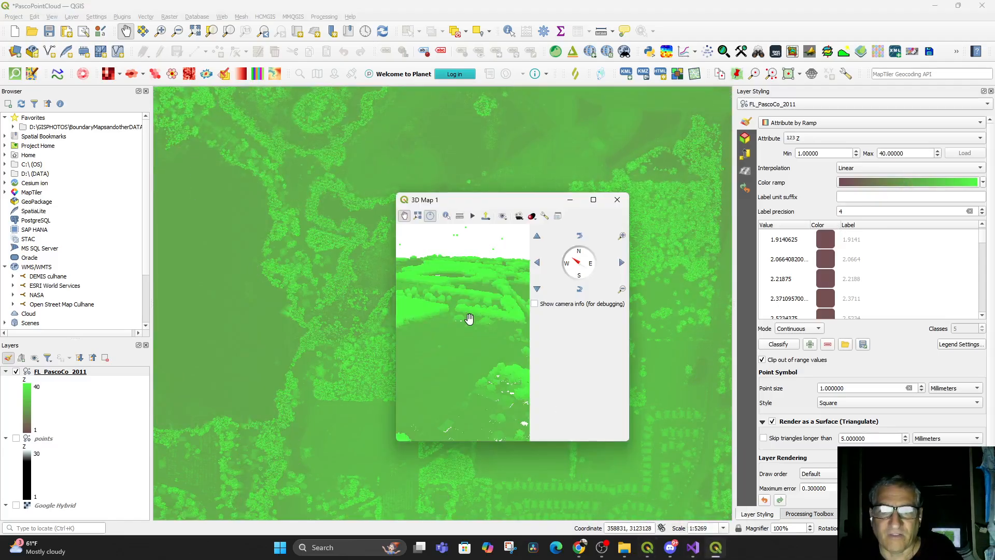
left_click_drag(473, 331, 502, 311)
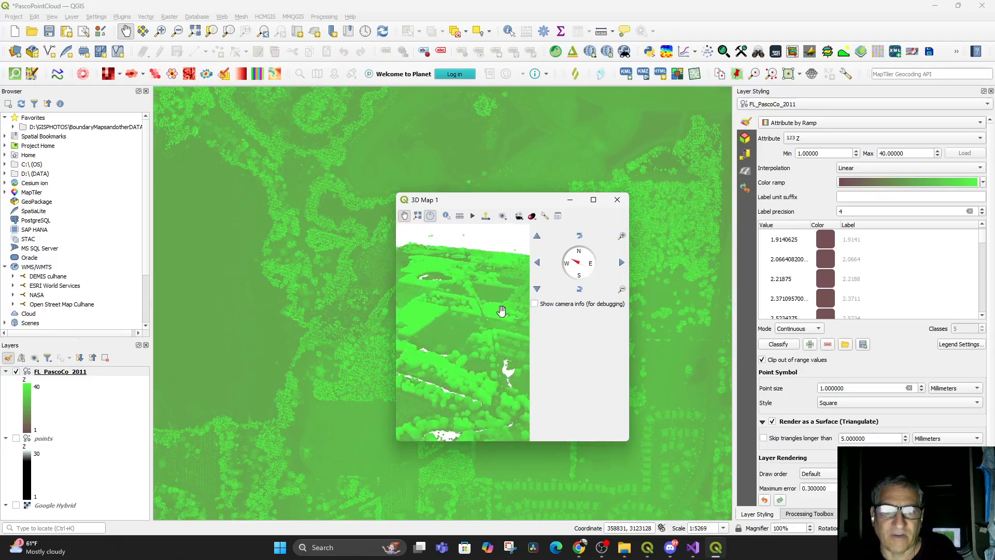
left_click(594, 202)
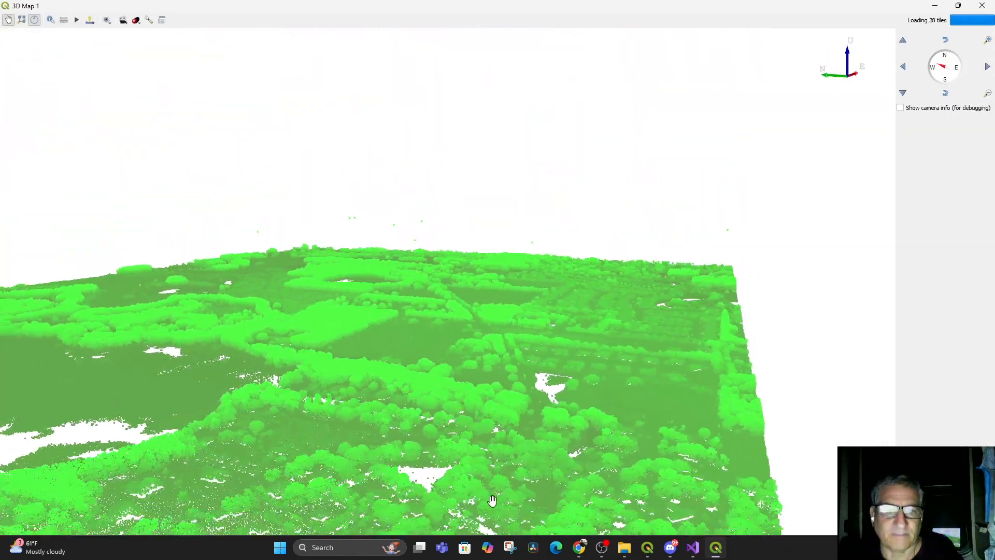
left_click_drag(493, 501, 350, 417)
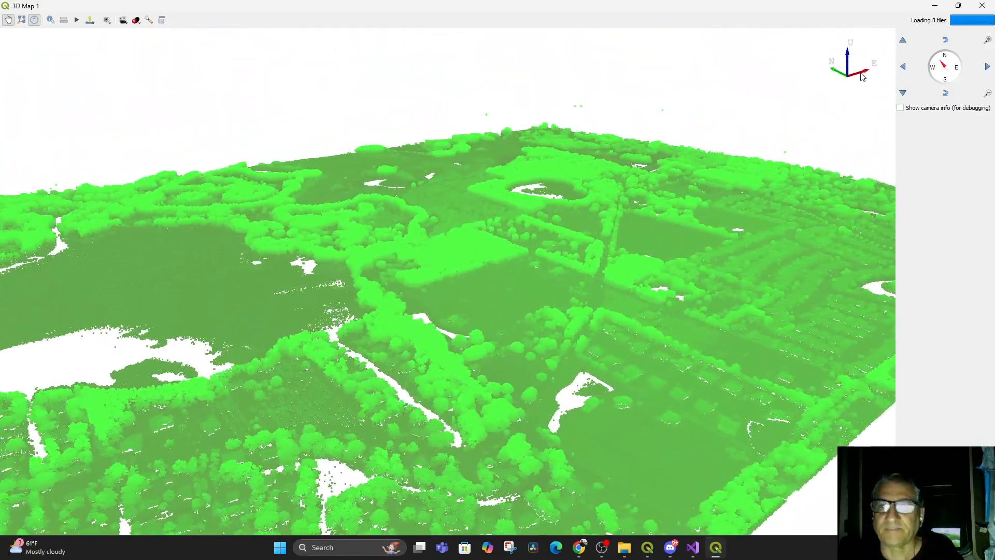
left_click(939, 7)
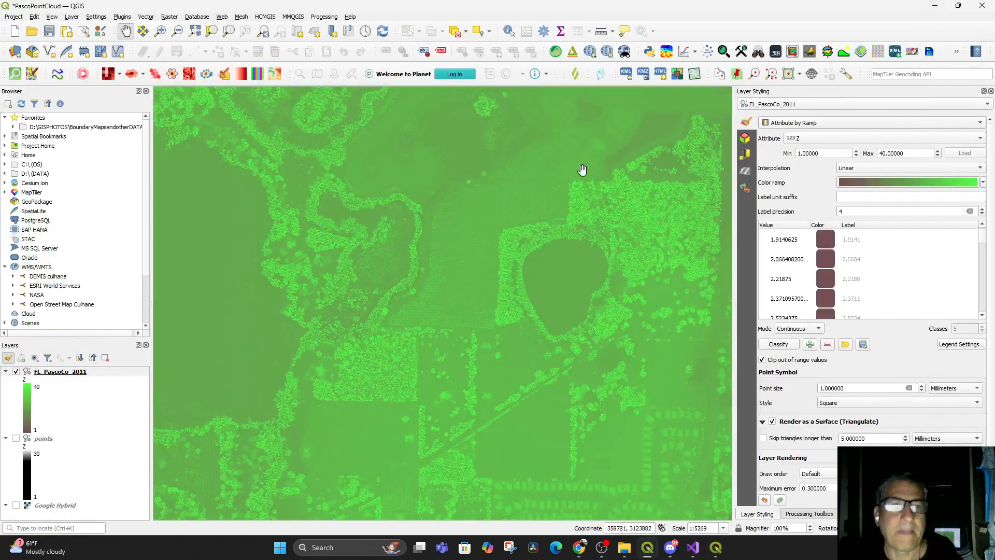
Switch to the browser and open the YouTube tab about streaming point clouds in QGIS
left_click(579, 548)
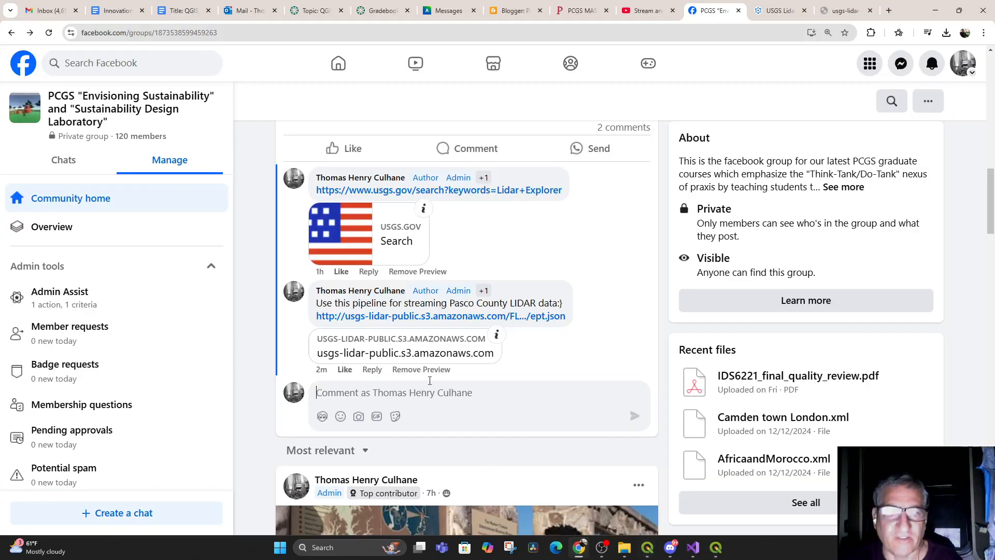
left_click(630, 16)
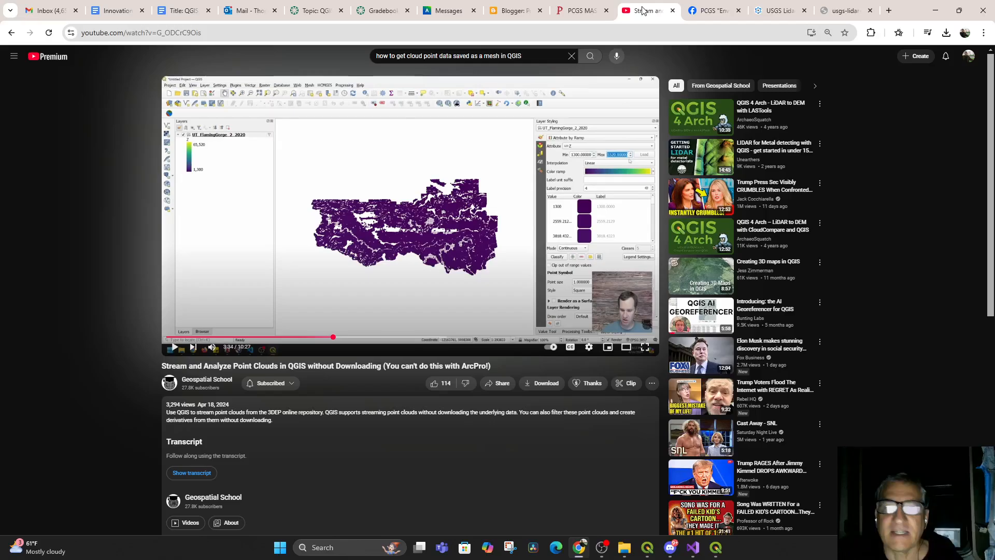
Play the streaming point clouds tutorial video, viewing it full screen briefly before returning to the normal player
left_click(175, 350)
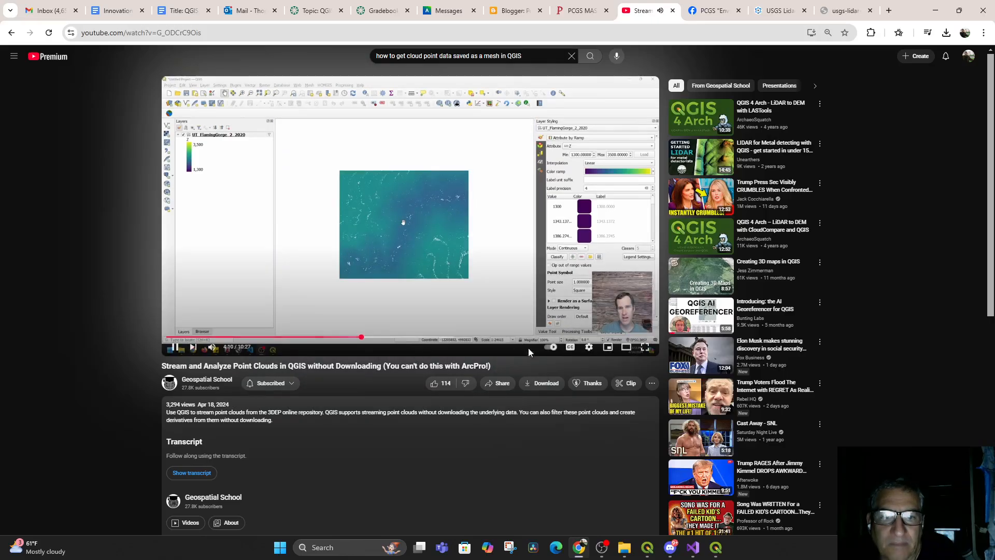
left_click(644, 347)
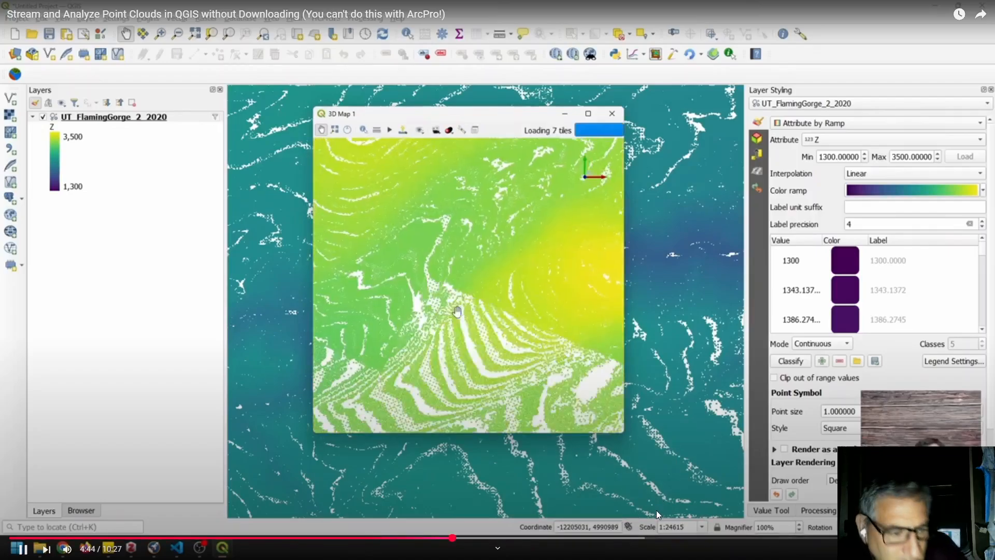
key("Escape")
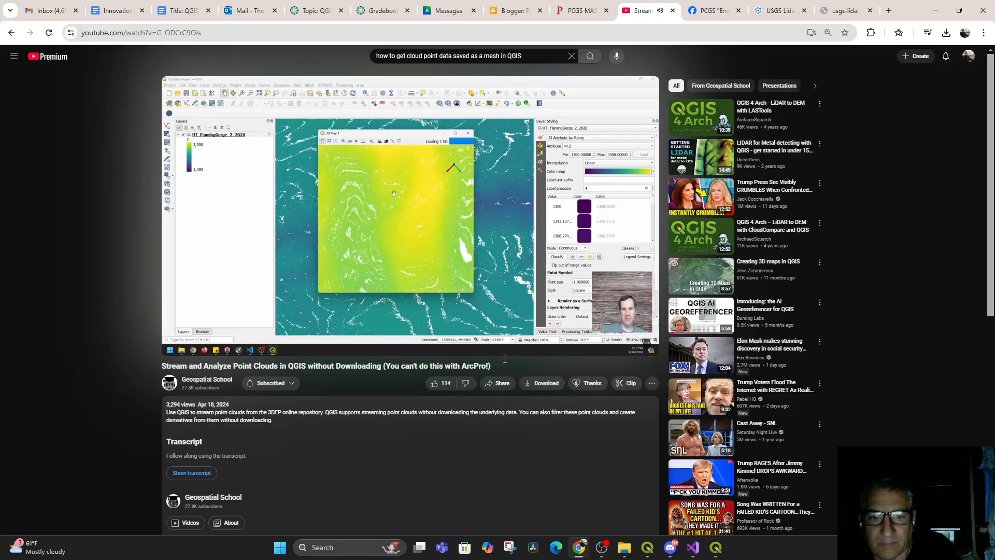
Set the tutorial video's playback speed to 1.75
mouse_move(627, 349)
left_click(591, 348)
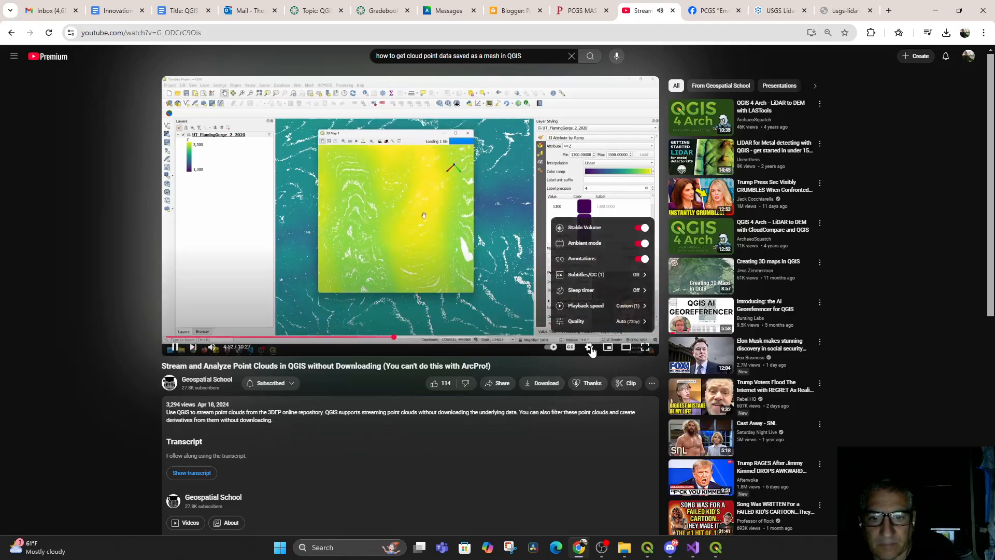
left_click(598, 306)
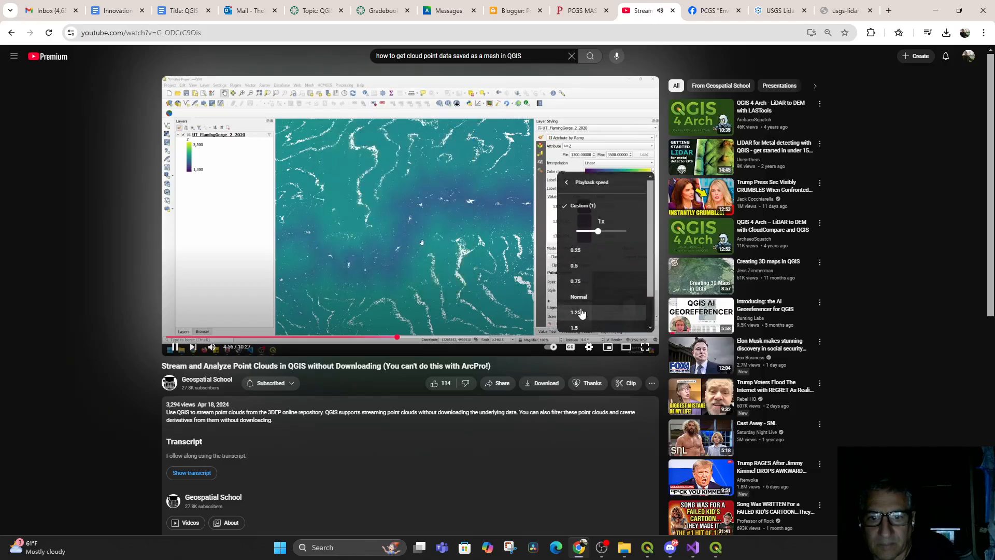
left_click(576, 327)
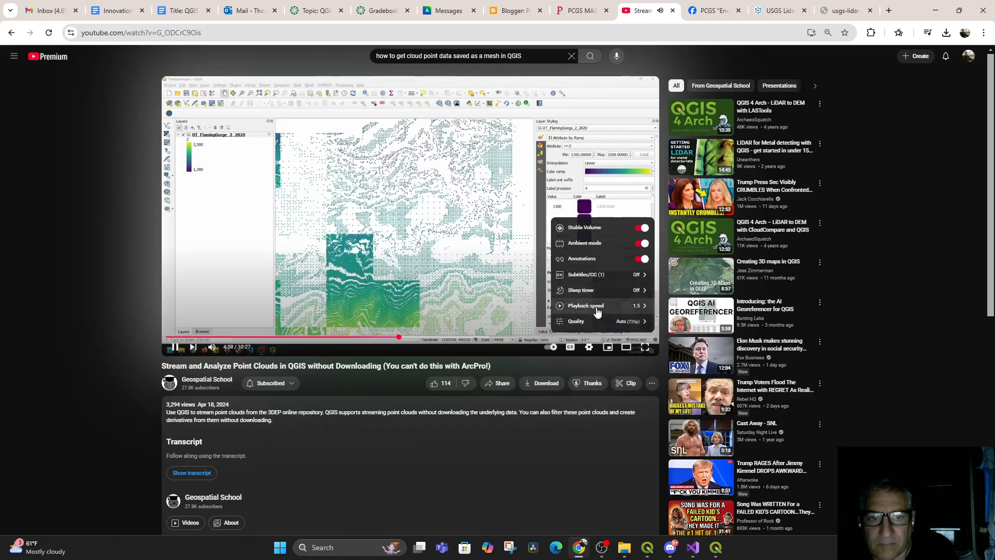
scroll(602, 293, "down", 2)
scroll(613, 286, "up", 1)
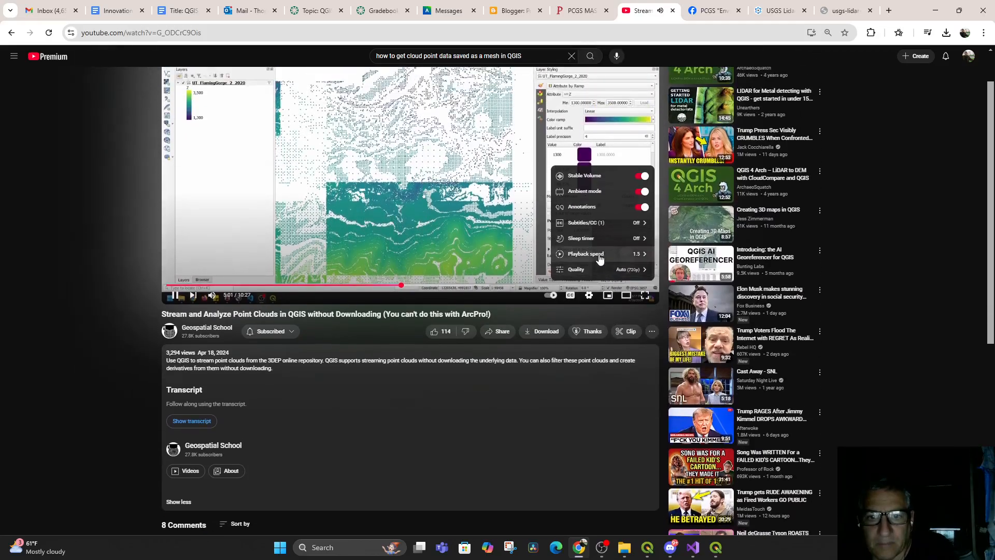
left_click(598, 256)
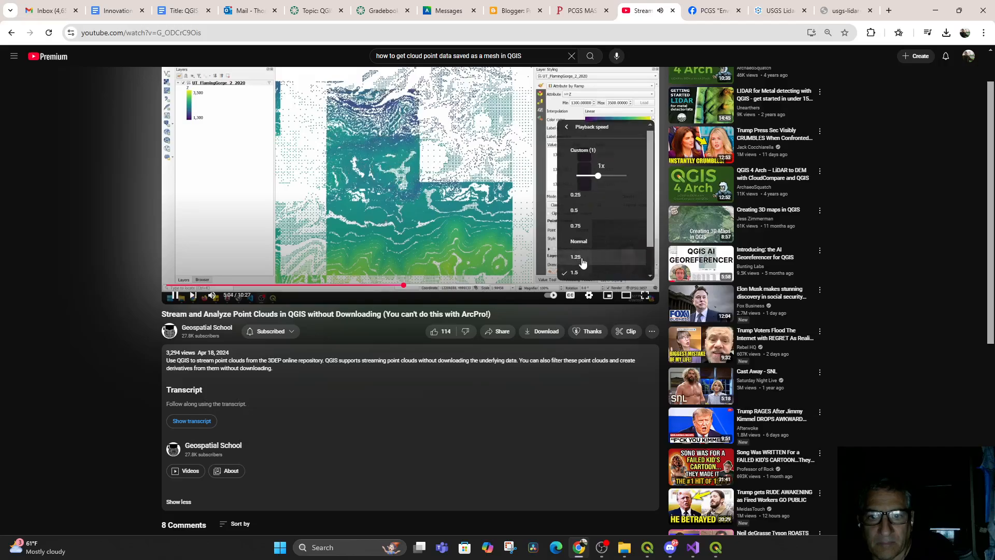
scroll(606, 253, "down", 1)
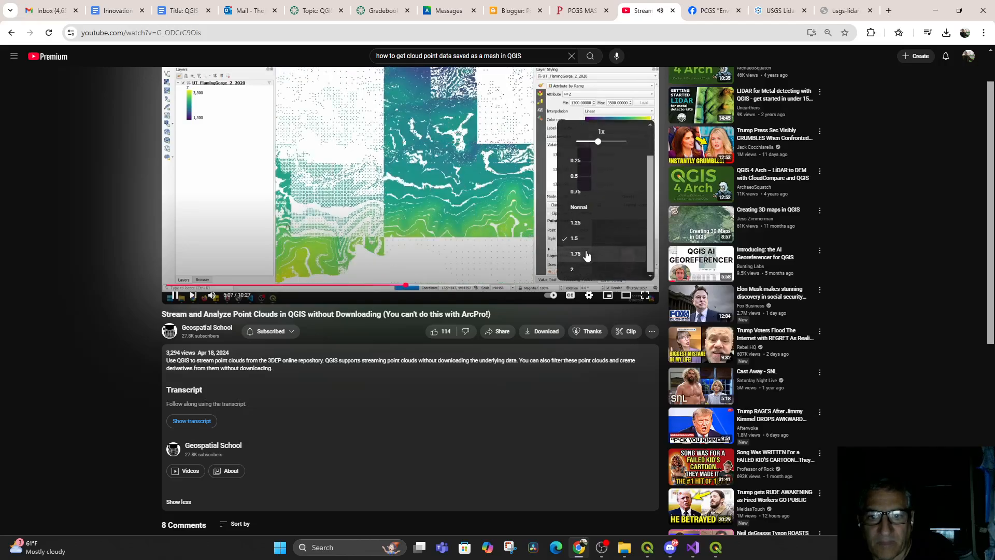
left_click(610, 252)
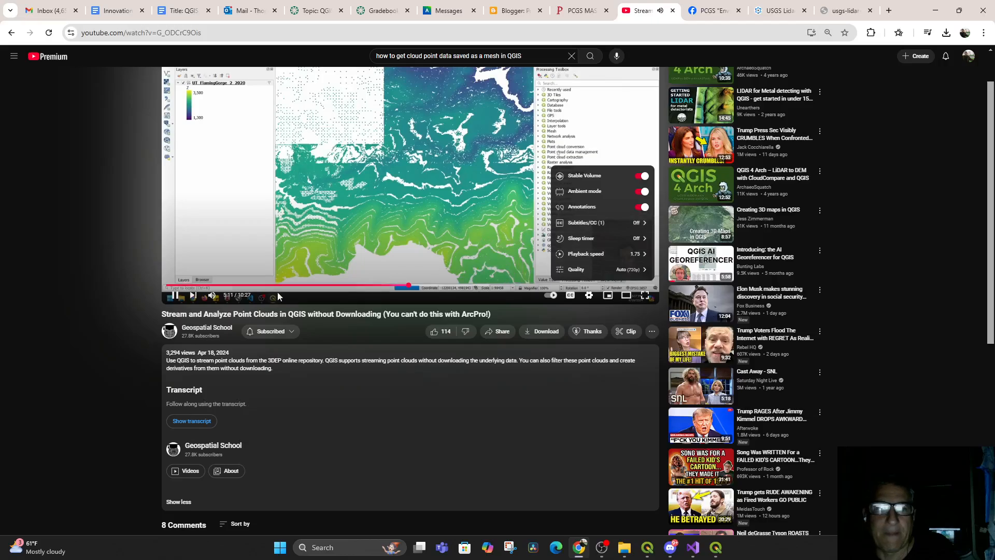
Watch the tutorial's Export to raster segment and pause the video at the save dialog
left_click(176, 298)
left_click(174, 295)
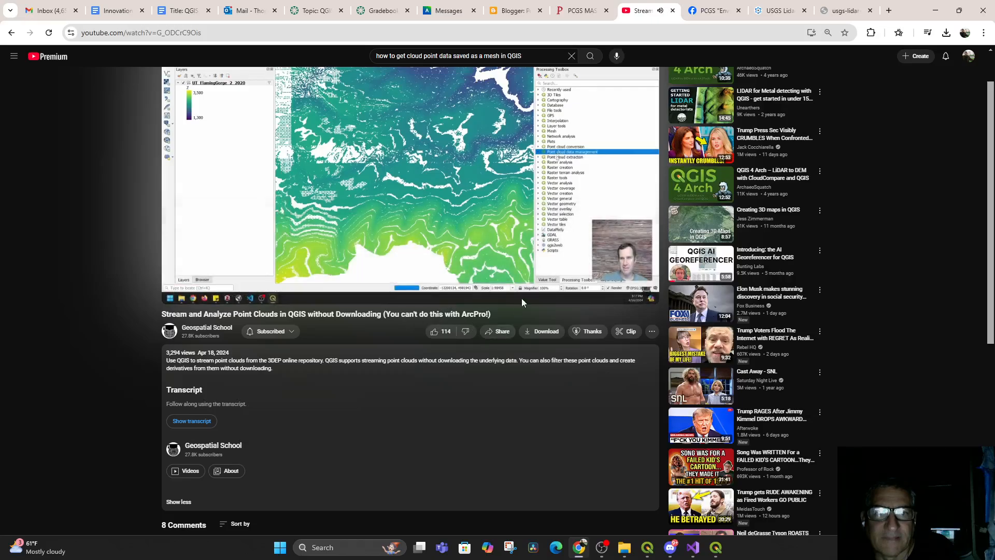
scroll(519, 308, "up", 1)
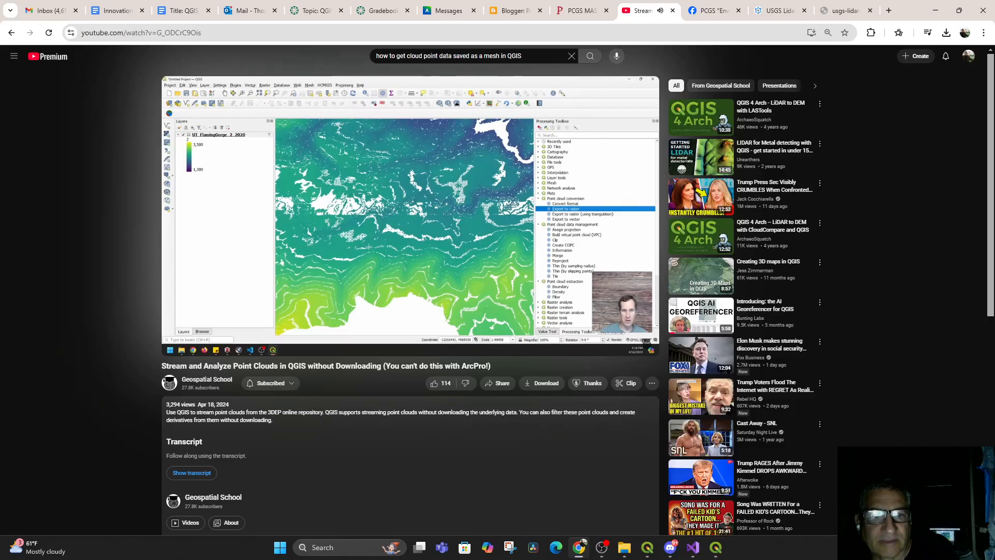
mouse_move(488, 248)
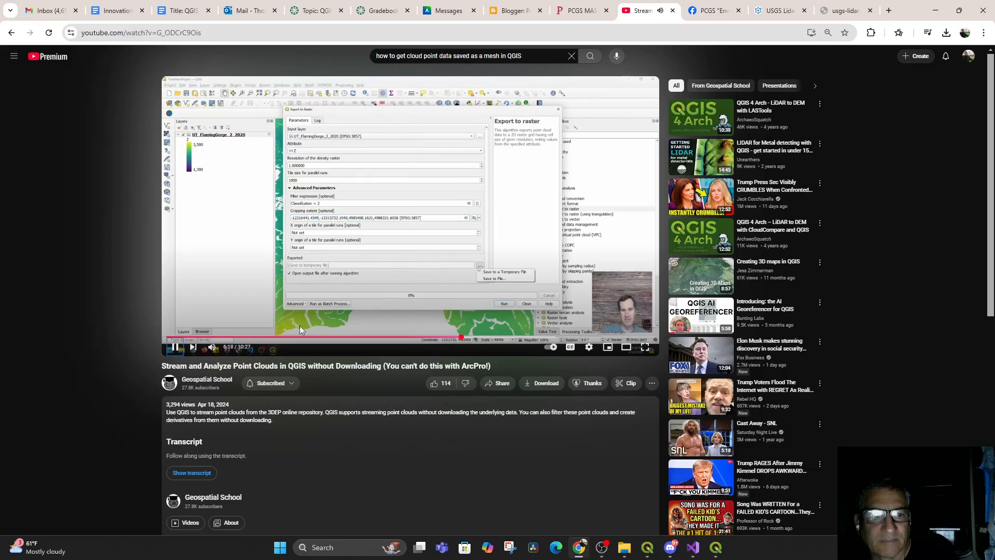
left_click(176, 348)
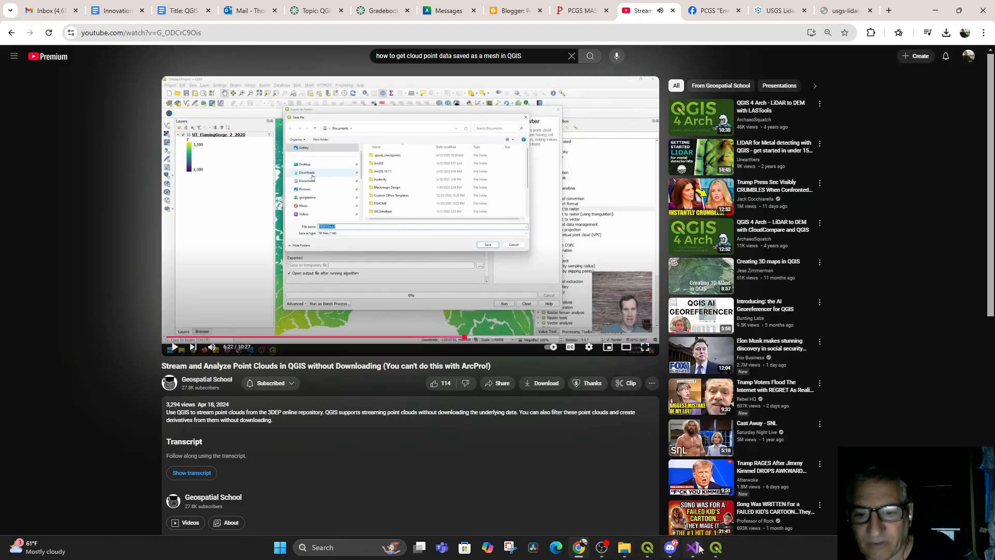
Minimize the 3D map window and open the Processing Toolbox panel in the main QGIS window
left_click(716, 547)
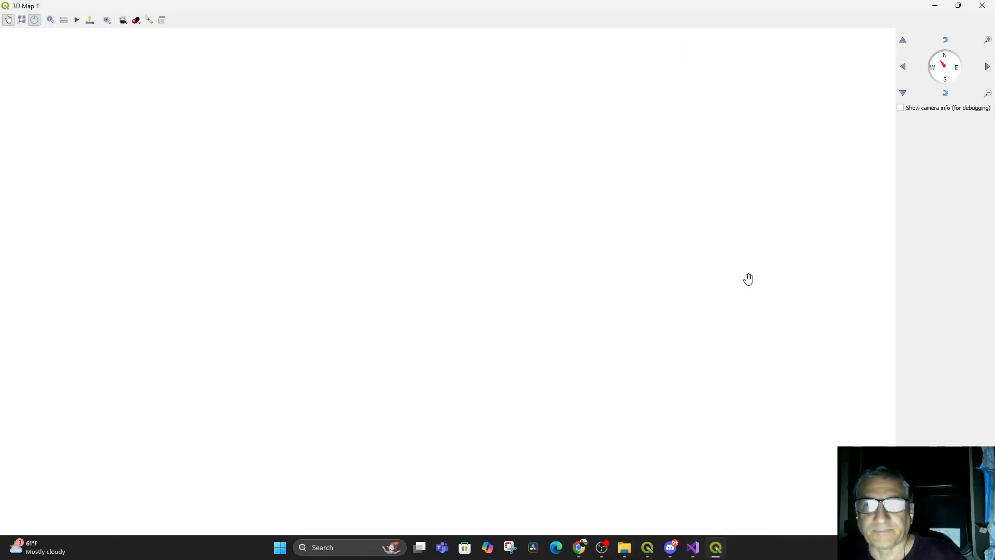
left_click(935, 5)
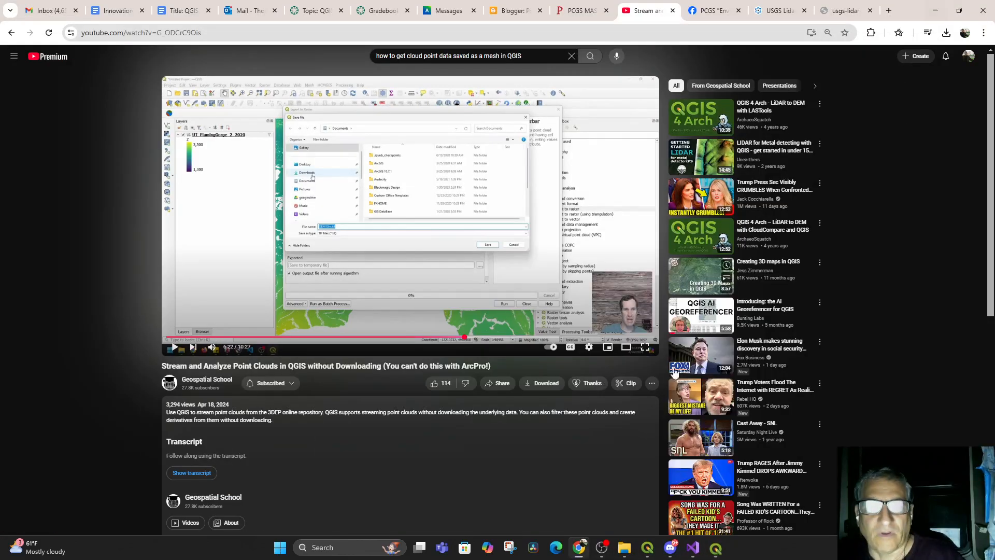
left_click(647, 547)
scroll(506, 366, "down", 2)
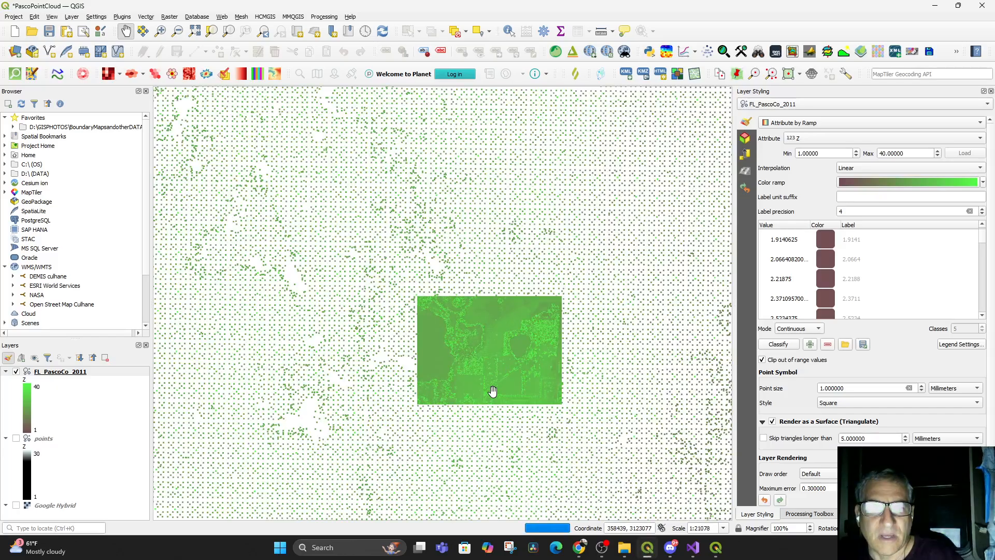
scroll(495, 361, "up", 2)
left_click_drag(493, 350, 458, 395)
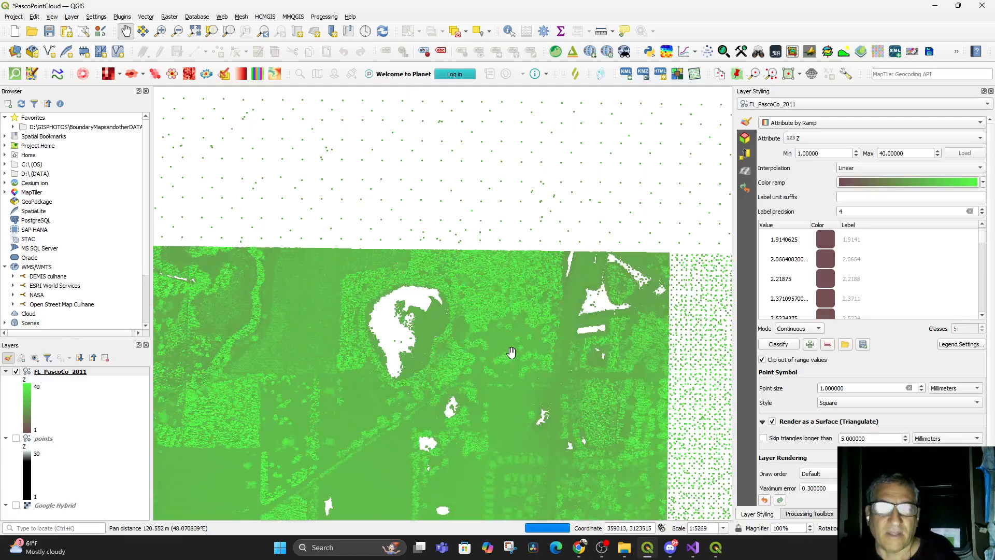
left_click(809, 514)
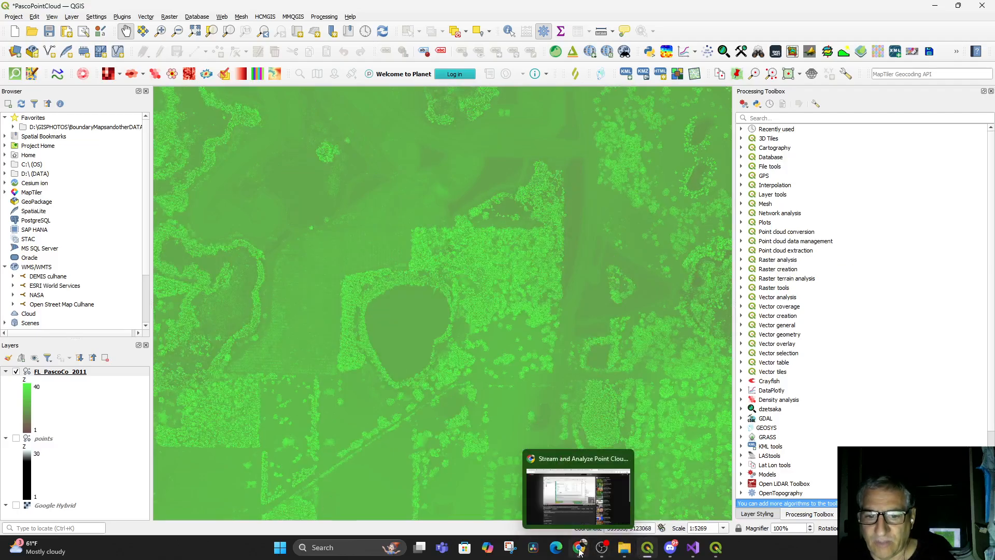
Switch to the tutorial video, seek back to its filter expression part of Export to raster, and pause
left_click(560, 495)
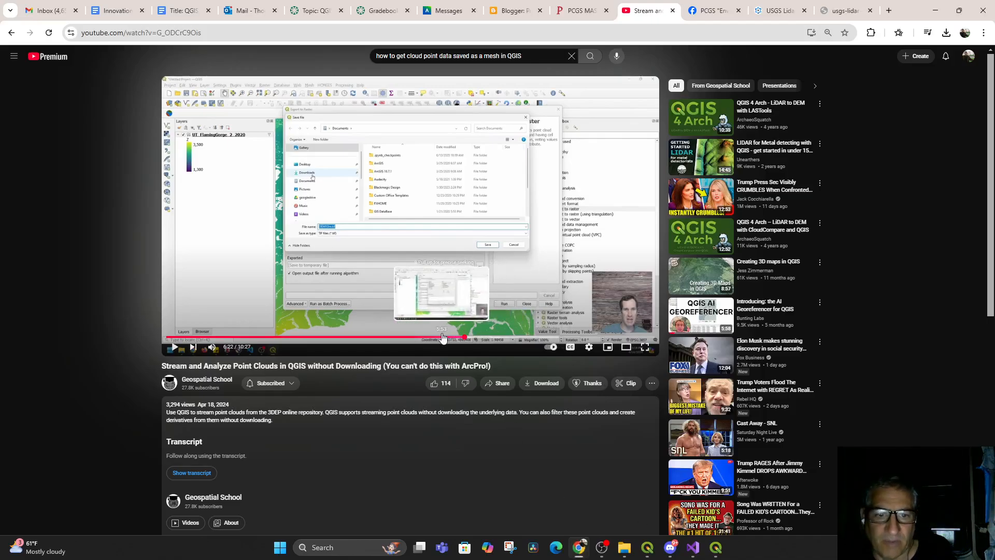
left_click(442, 337)
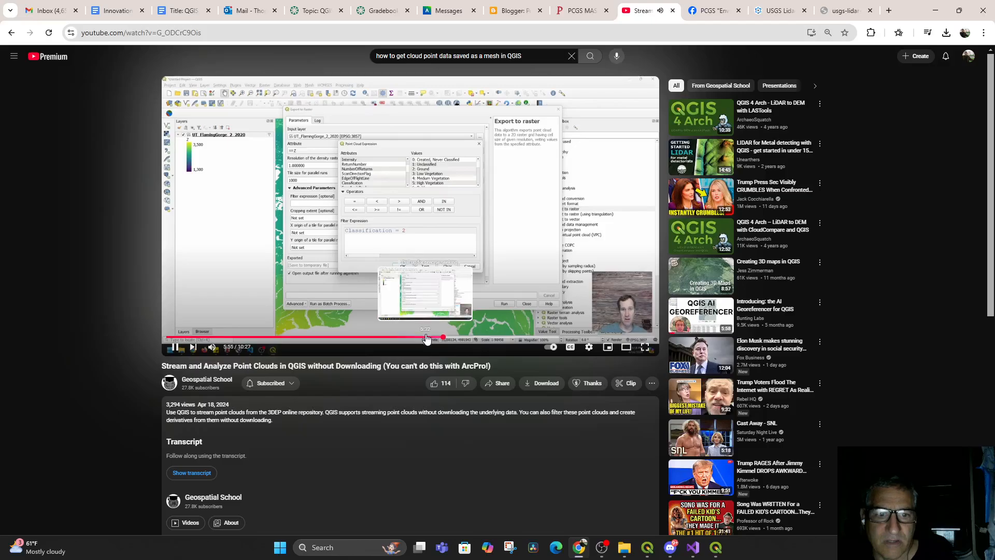
left_click(426, 338)
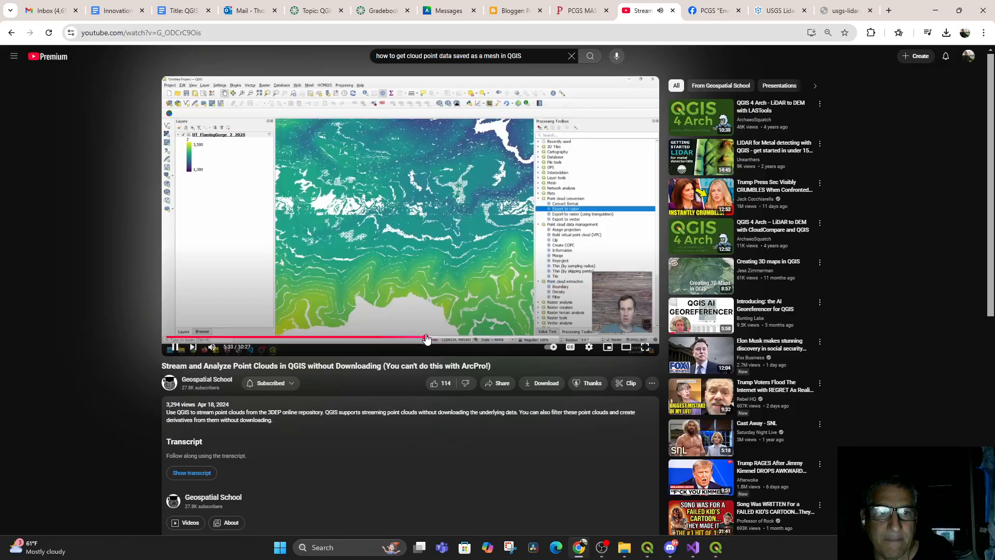
key("space")
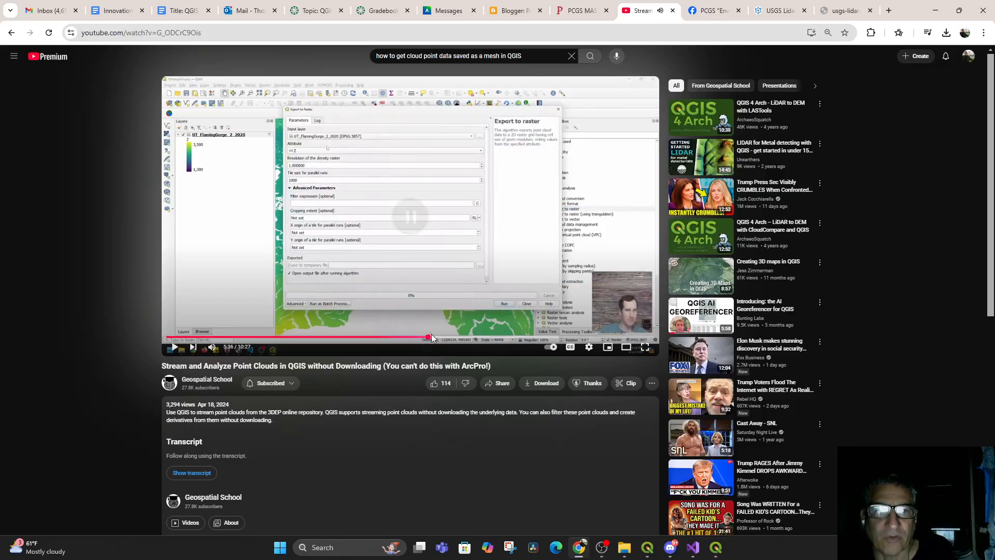
In QGIS, search the Processing Toolbox for export to raster and open Export to raster (using triangulation)
left_click(648, 548)
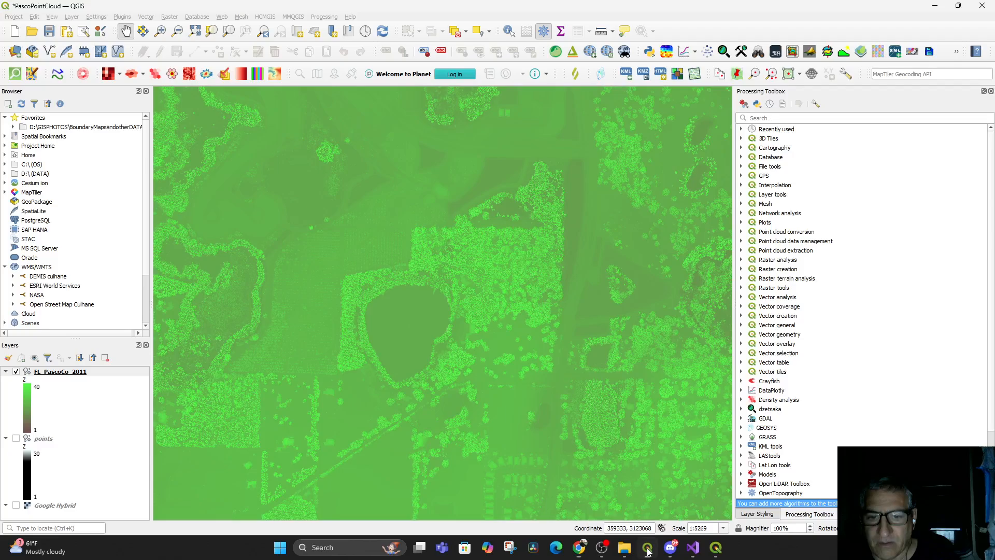
left_click(790, 119)
type("export to raster")
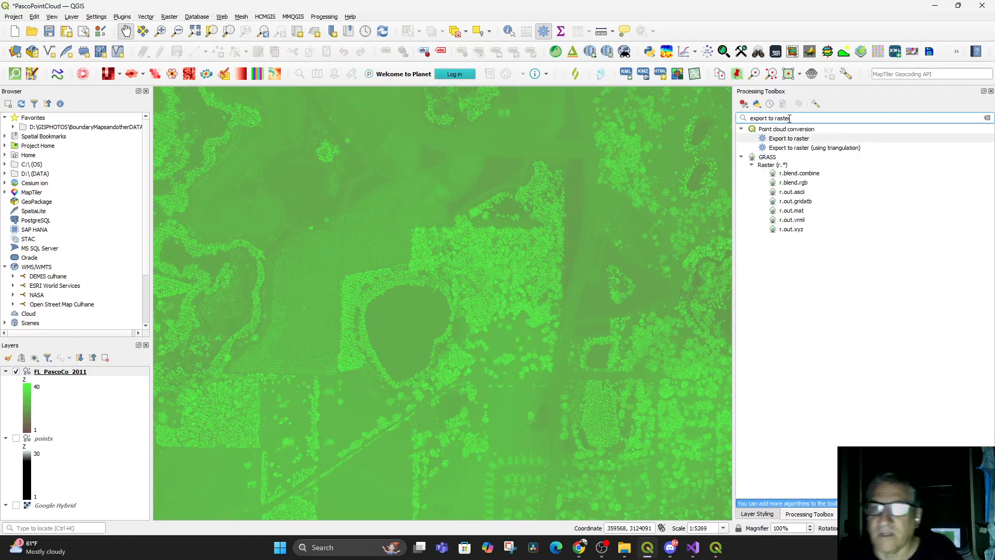
left_click(791, 140)
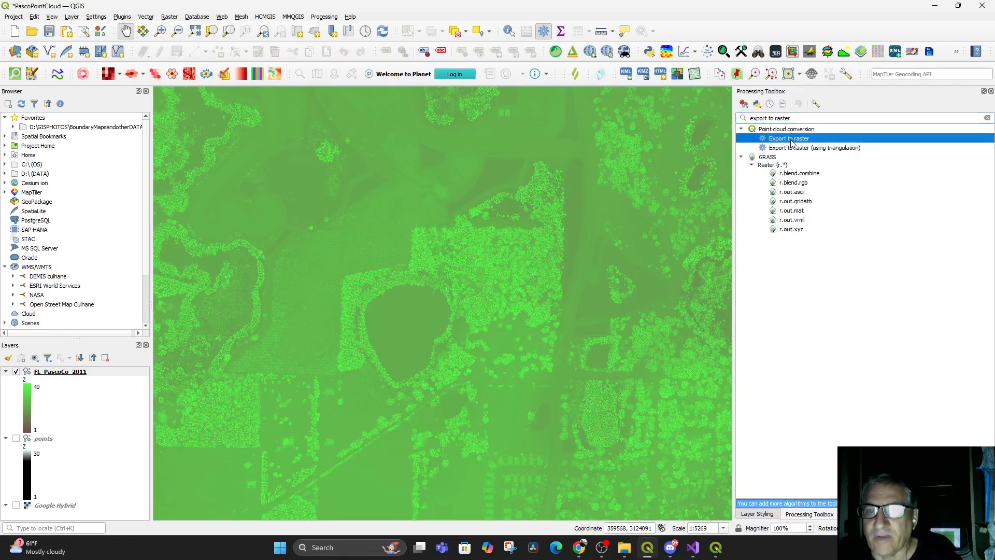
left_click(802, 149)
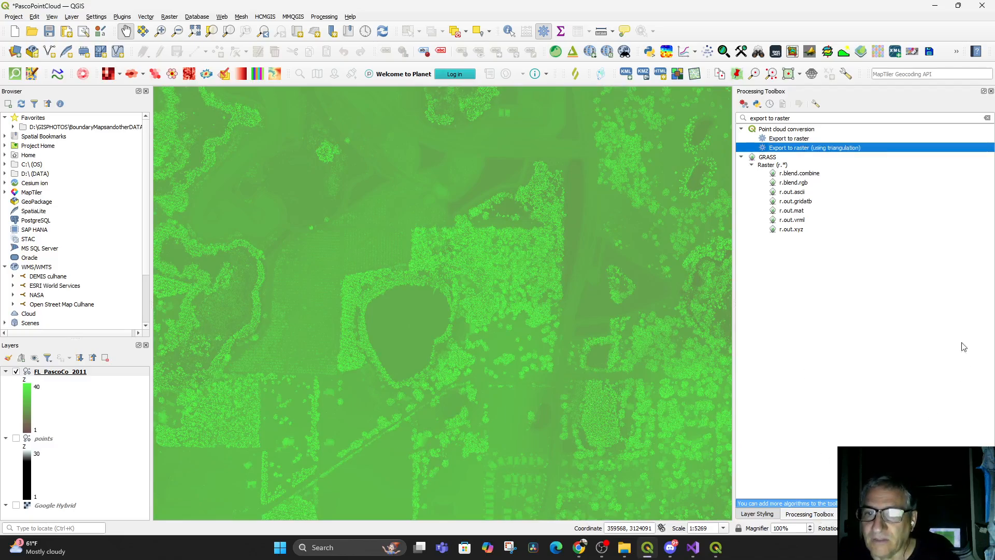
double_click(773, 149)
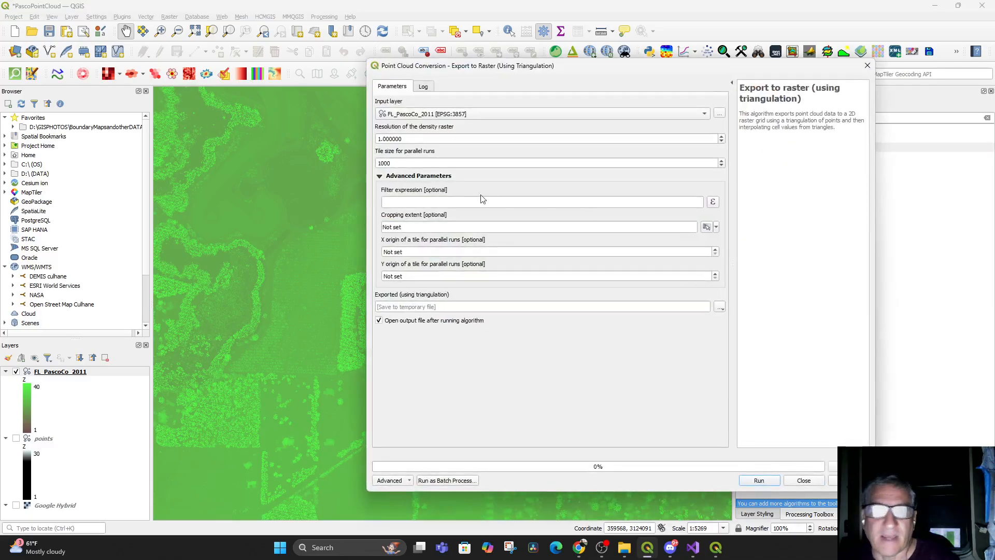
Keep FL_PascoCo_2011 as the input layer and open the filter expression builder
left_click(482, 114)
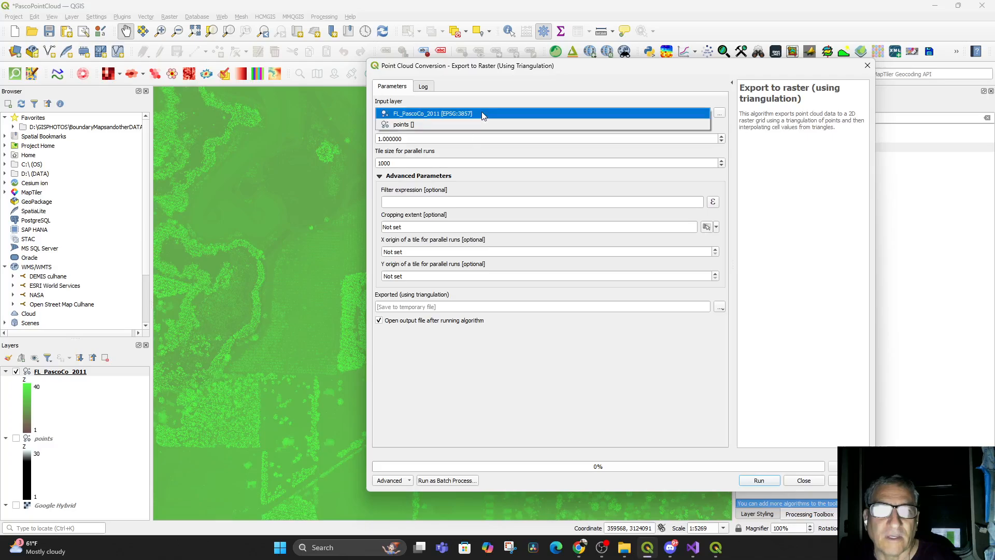
left_click(481, 114)
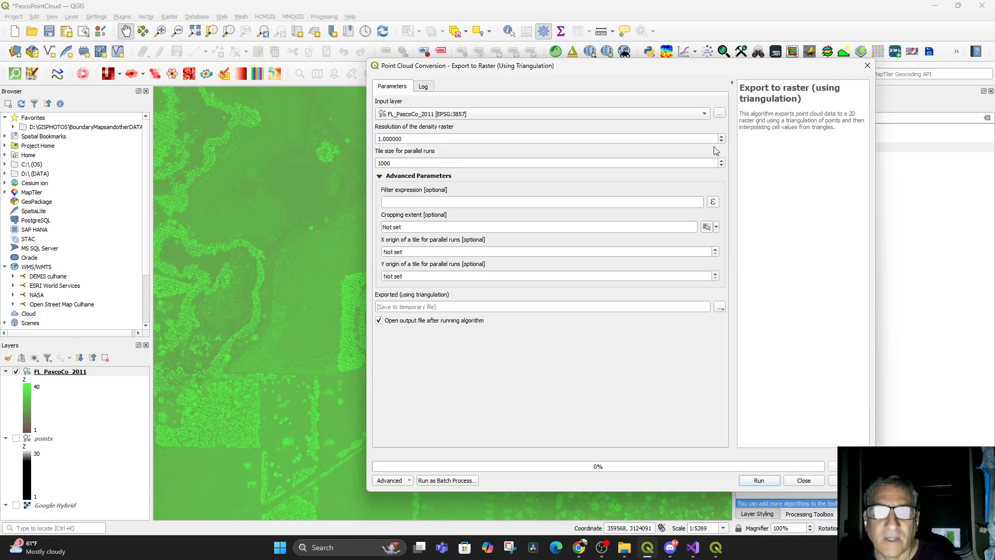
left_click(429, 204)
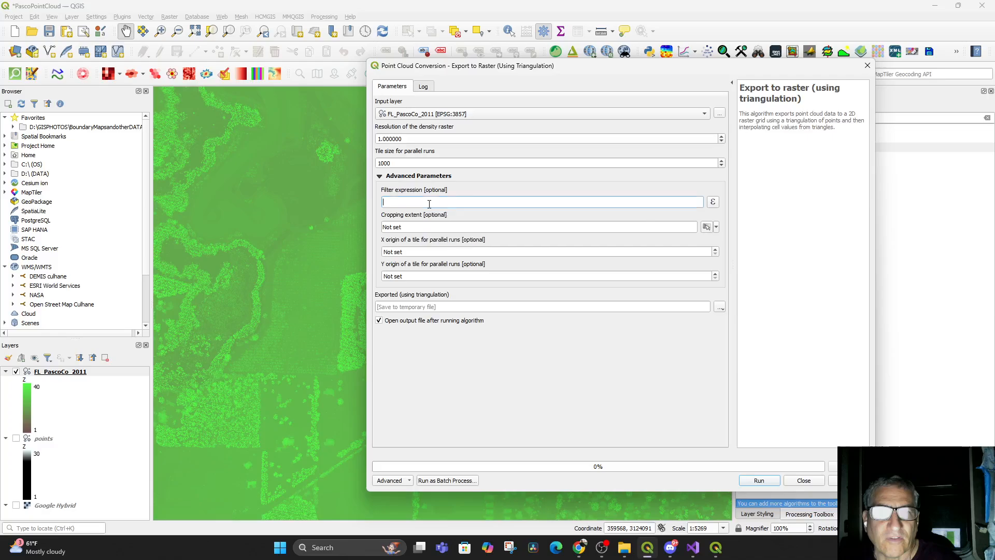
left_click(714, 203)
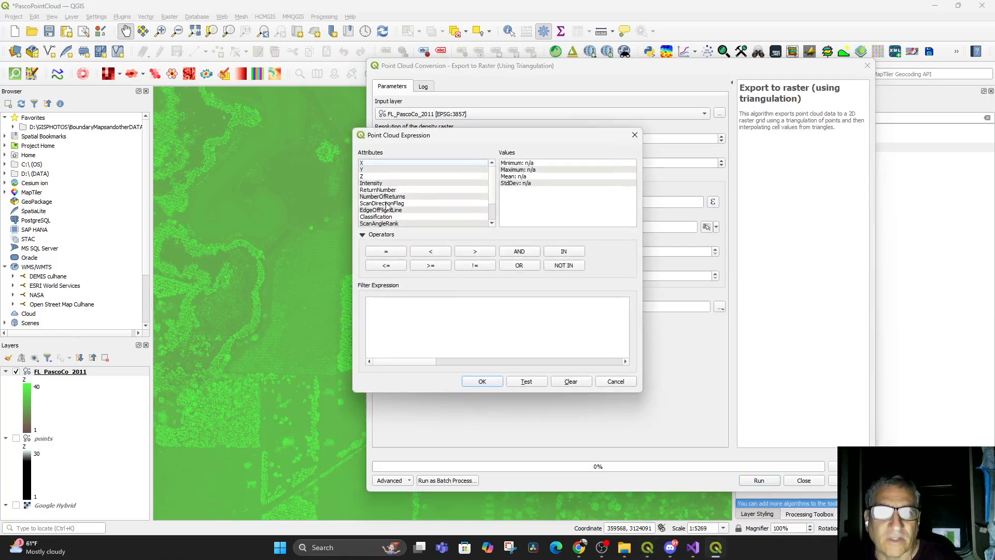
Insert the Classification attribute into the point cloud filter expression
scroll(386, 207, "down", 1)
scroll(388, 205, "down", 1)
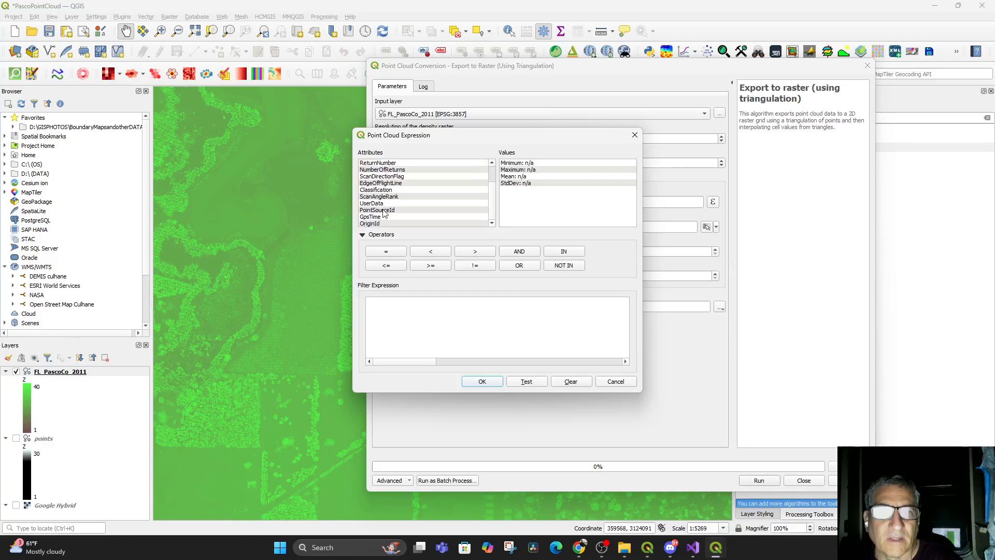
left_click(378, 190)
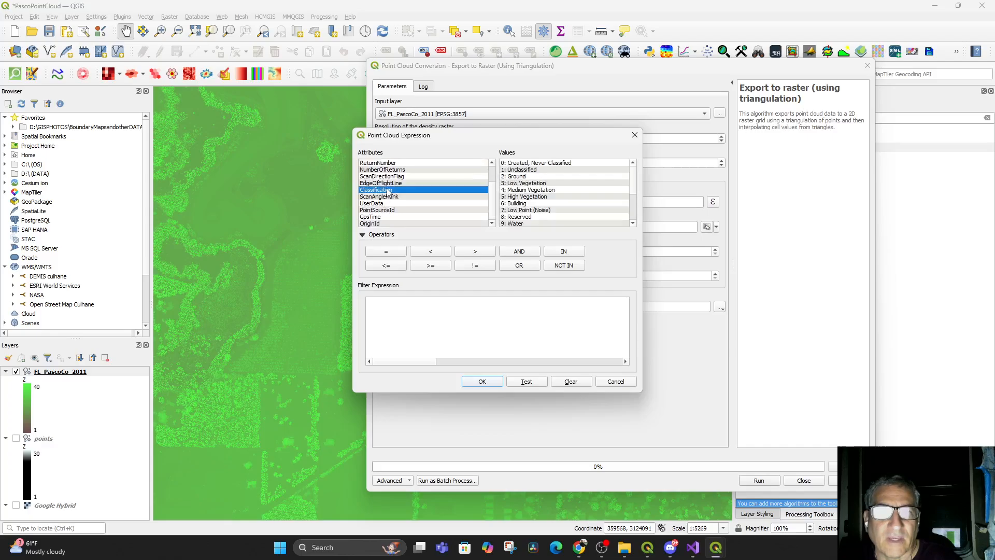
double_click(445, 188)
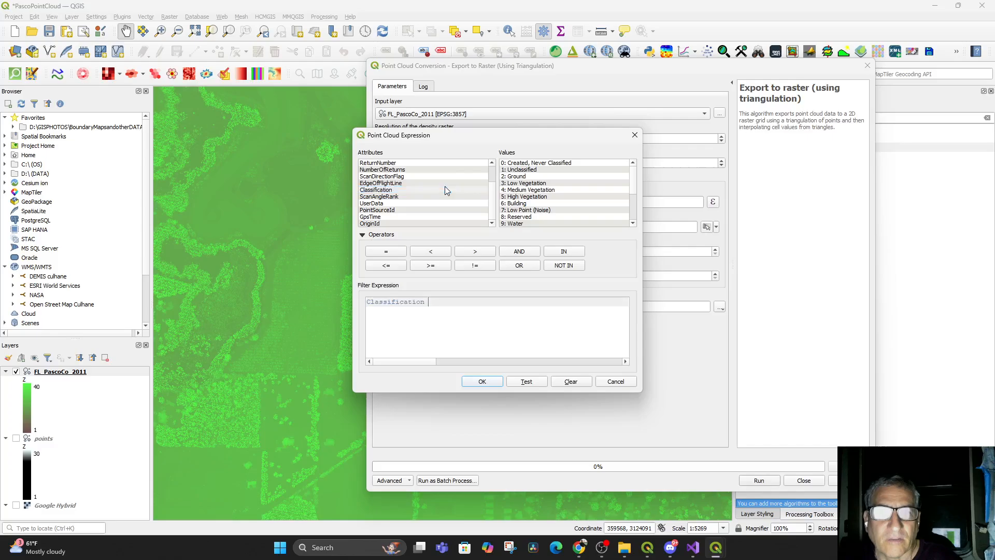
Complete the filter expression as Classification = 2 (Ground) and confirm it
left_click(386, 254)
double_click(522, 178)
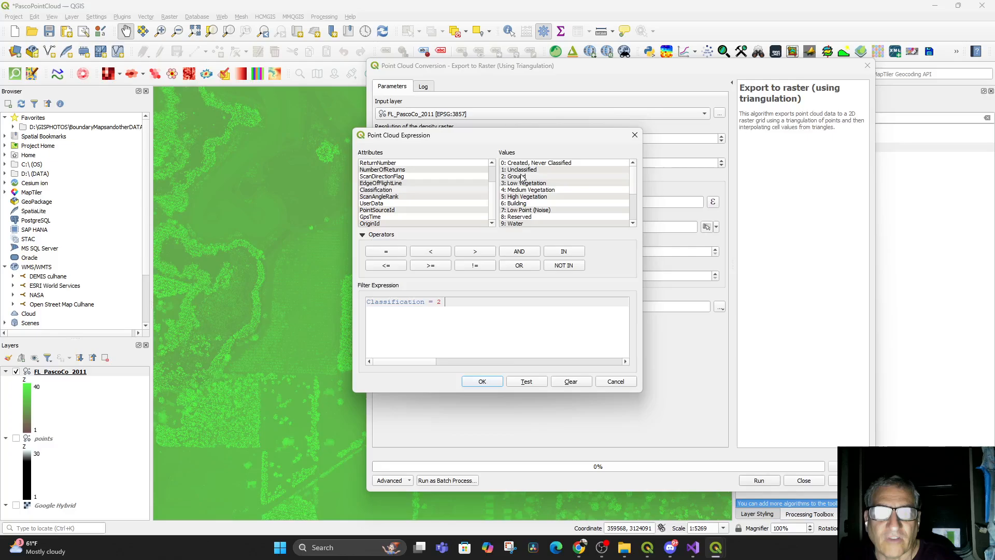
left_click(478, 382)
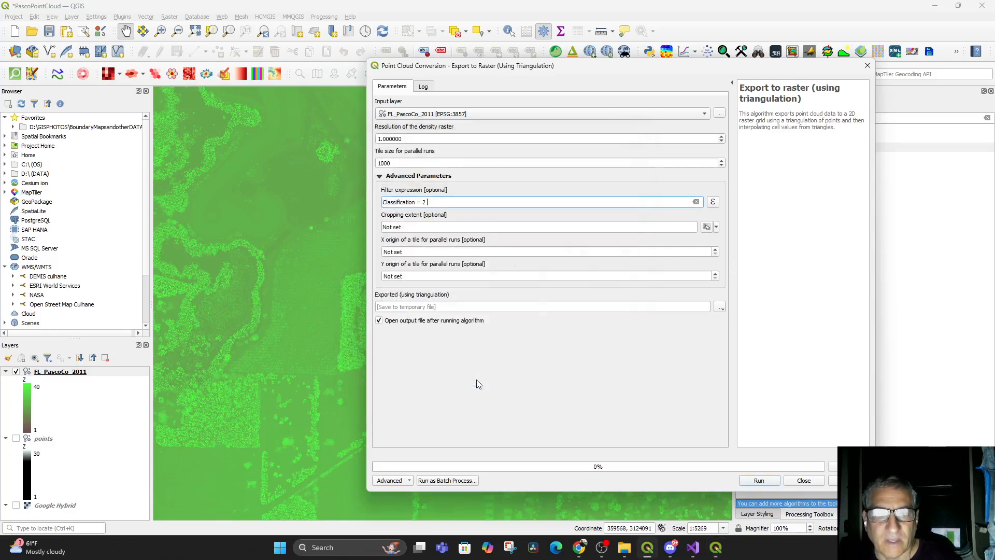
Set the cropping extent to the current map canvas extent and copy the extent text
left_click(708, 228)
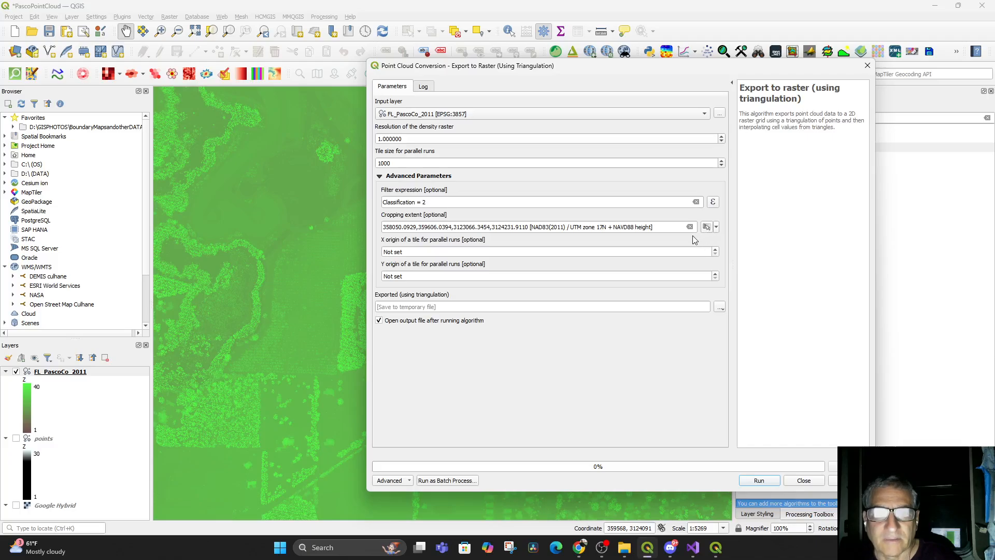
triple_click(543, 227)
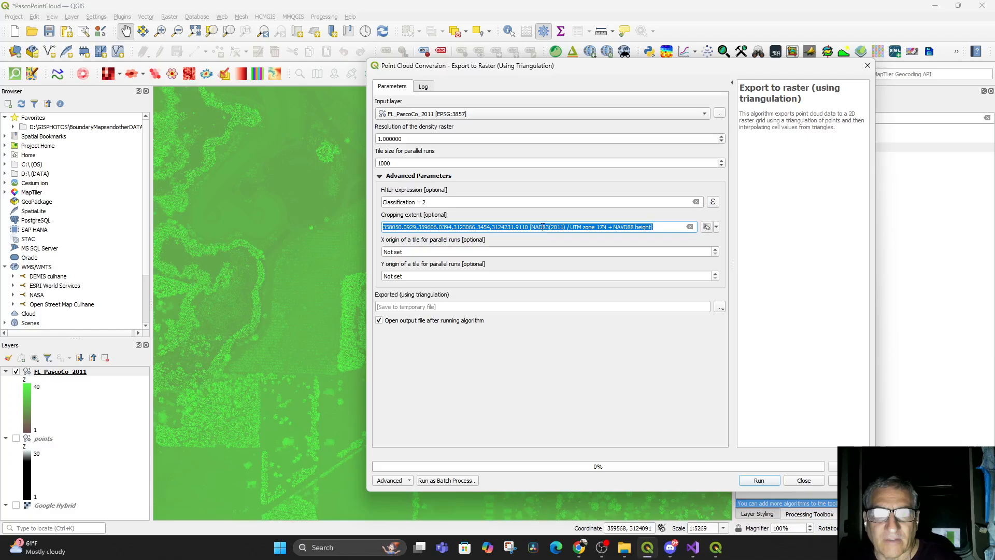
right_click(543, 227)
left_click(563, 266)
left_click(505, 239)
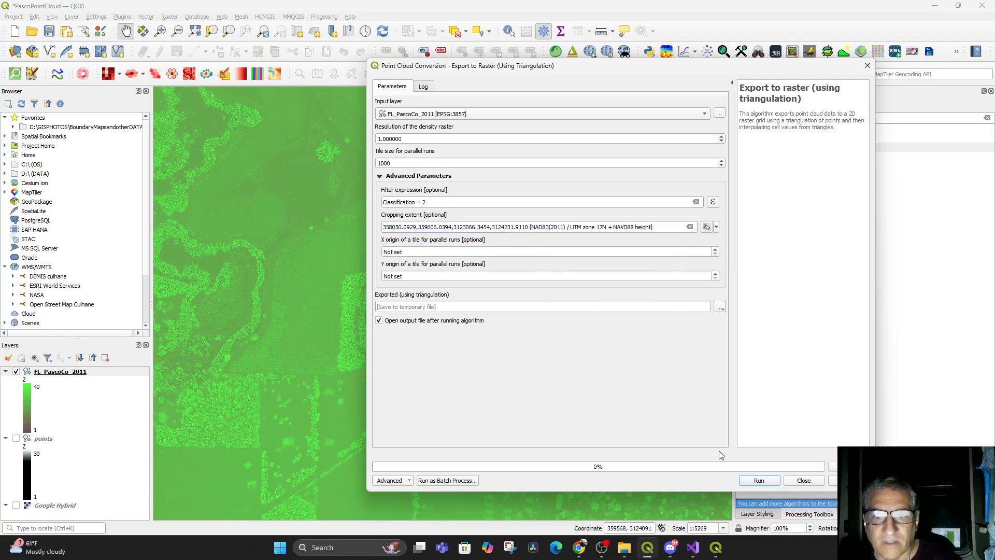
Run the triangulation export and close the dialog
left_click(759, 480)
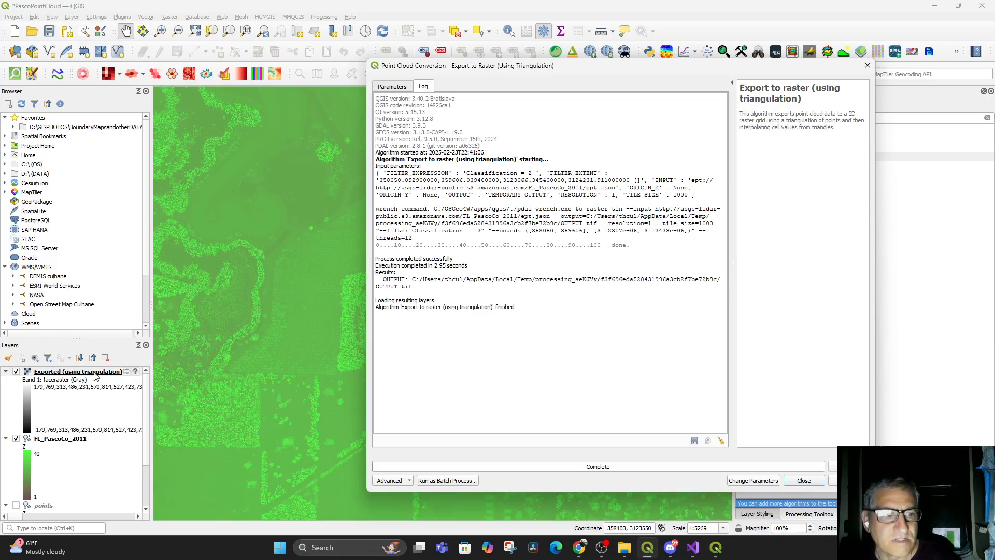
left_click(803, 480)
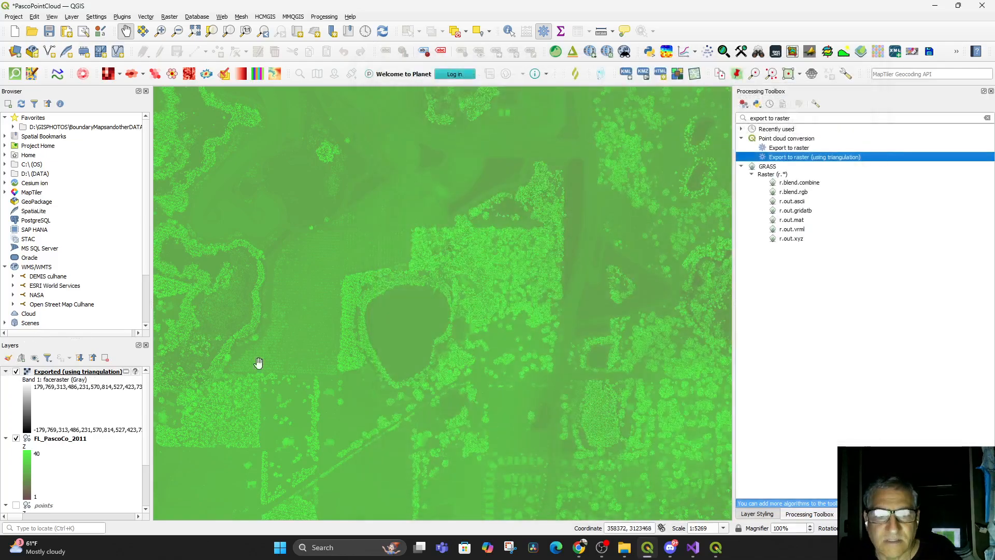
Hide the FL_PascoCo_2011 layer and review the exported raster's projection setting, accepting the default
left_click(16, 439)
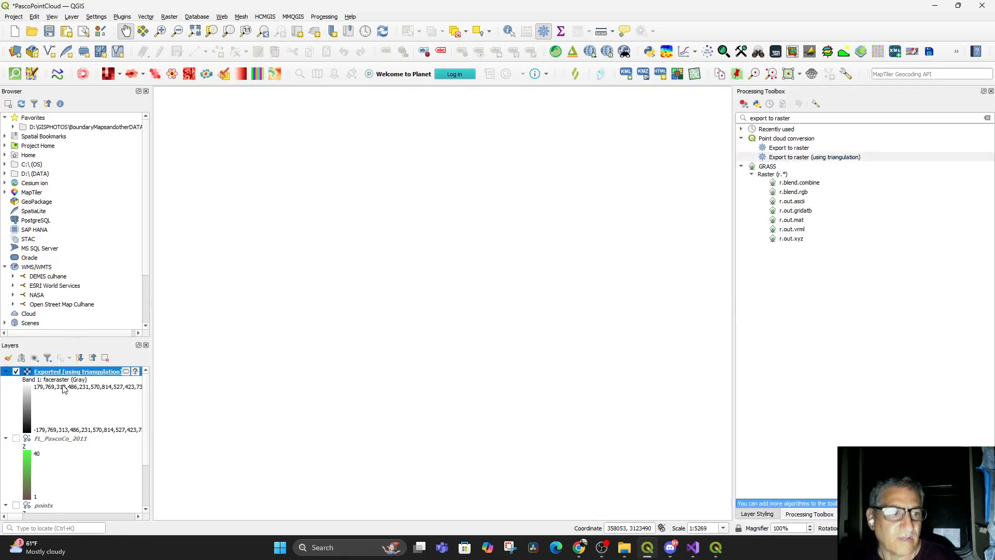
left_click(136, 371)
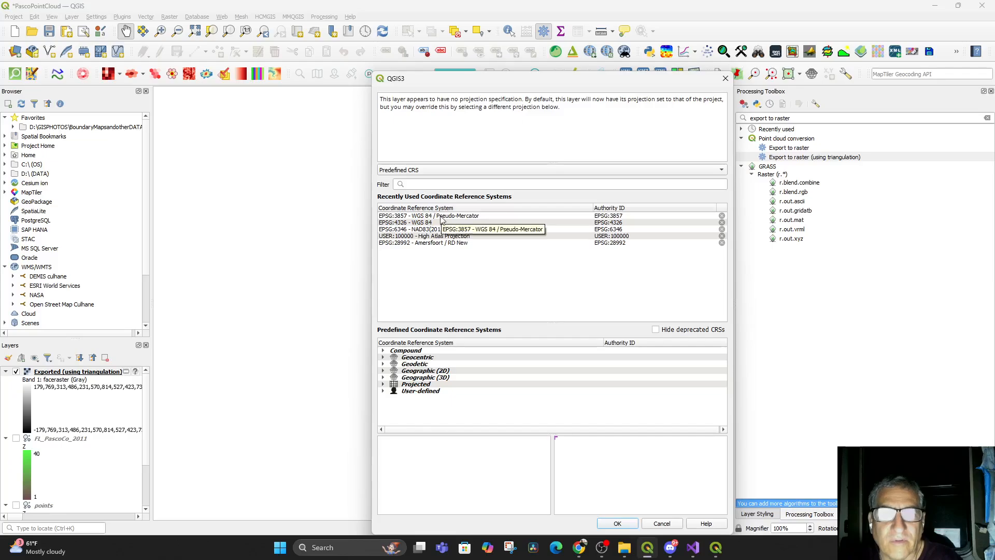
left_click(435, 175)
left_click(435, 171)
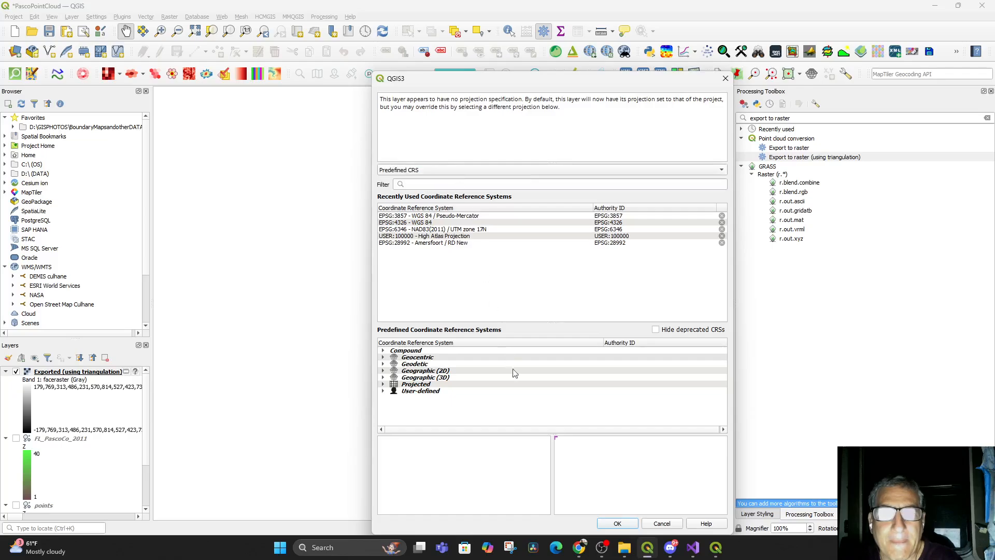
left_click(615, 523)
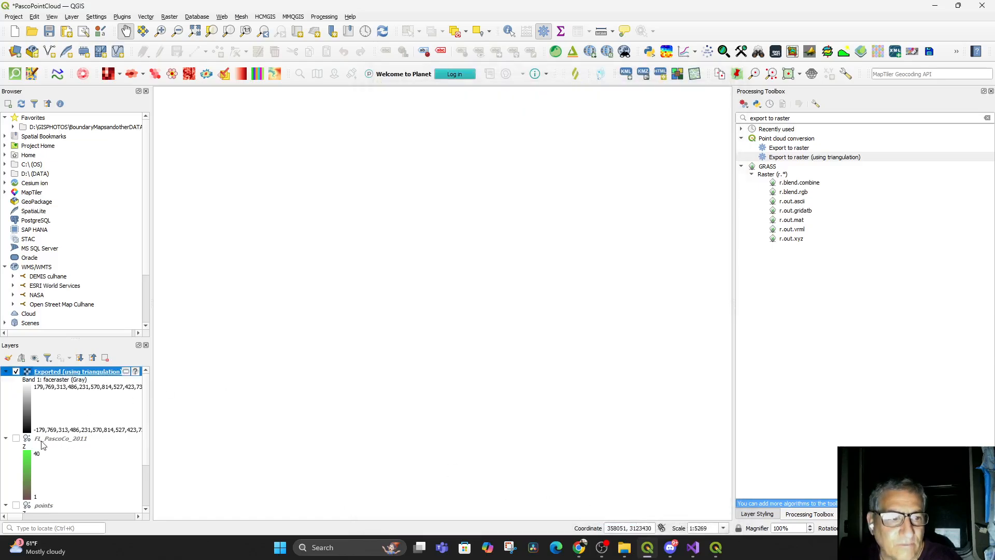
Toggle the exported raster and point cloud layers on and off to compare them
left_click(16, 439)
left_click(16, 439)
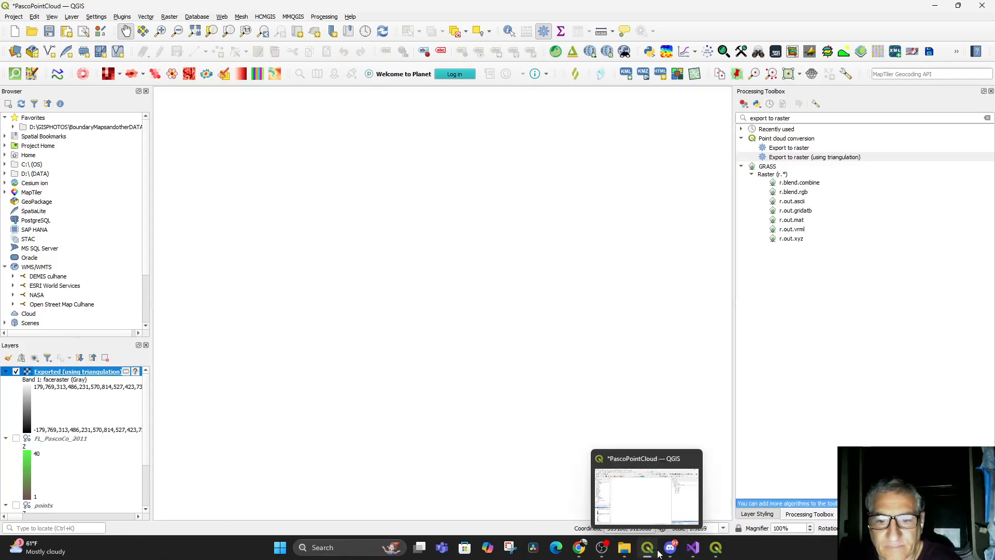
right_click(75, 369)
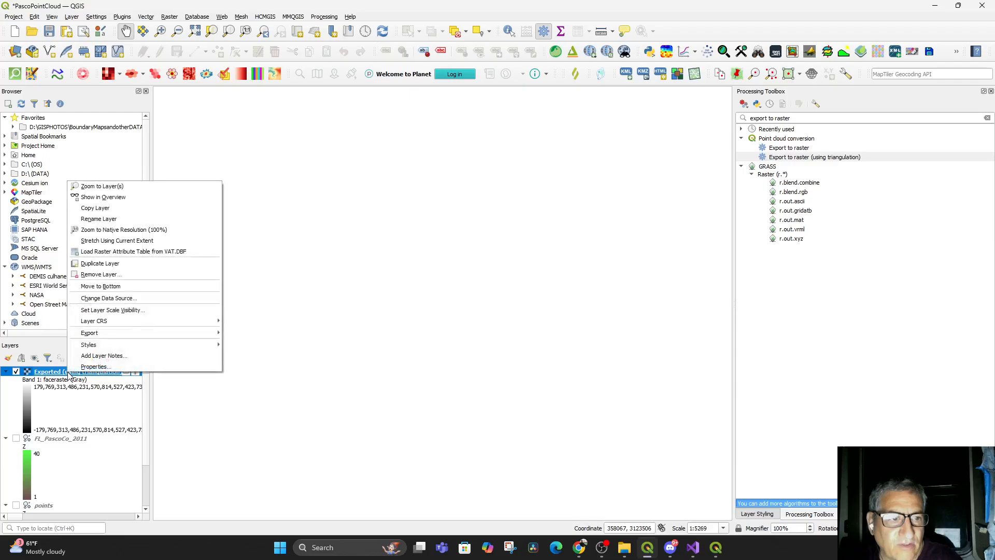
left_click(16, 372)
left_click(16, 372)
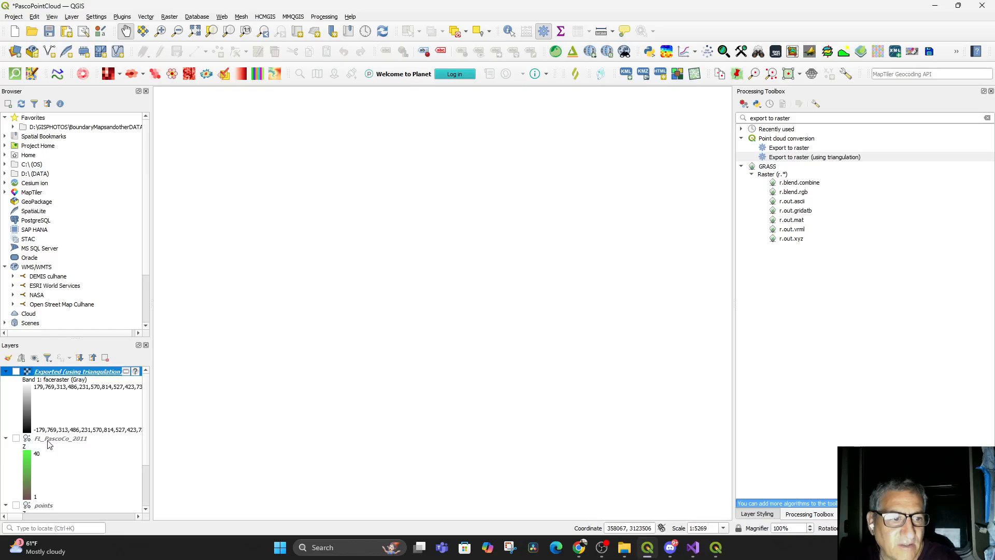
left_click(16, 438)
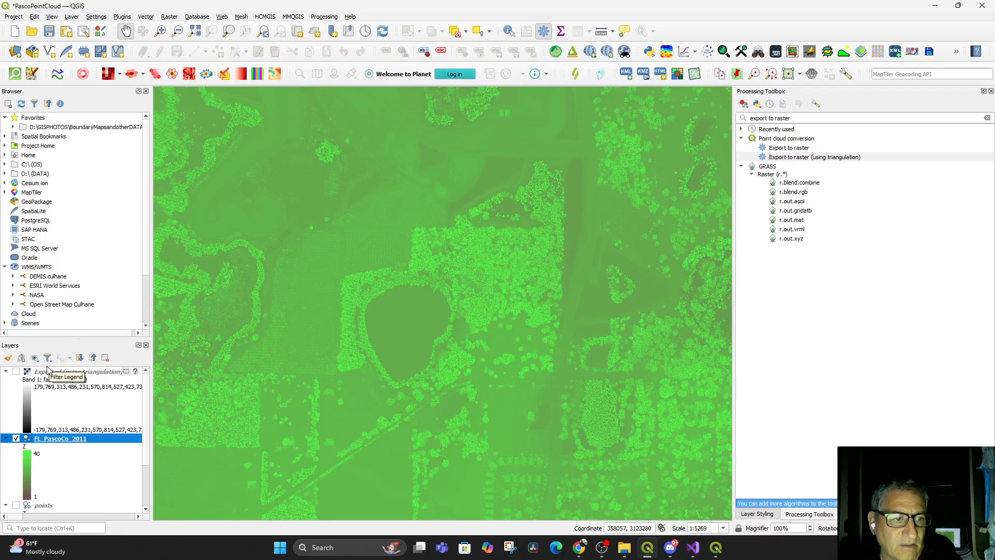
left_click(7, 373)
left_click(16, 372)
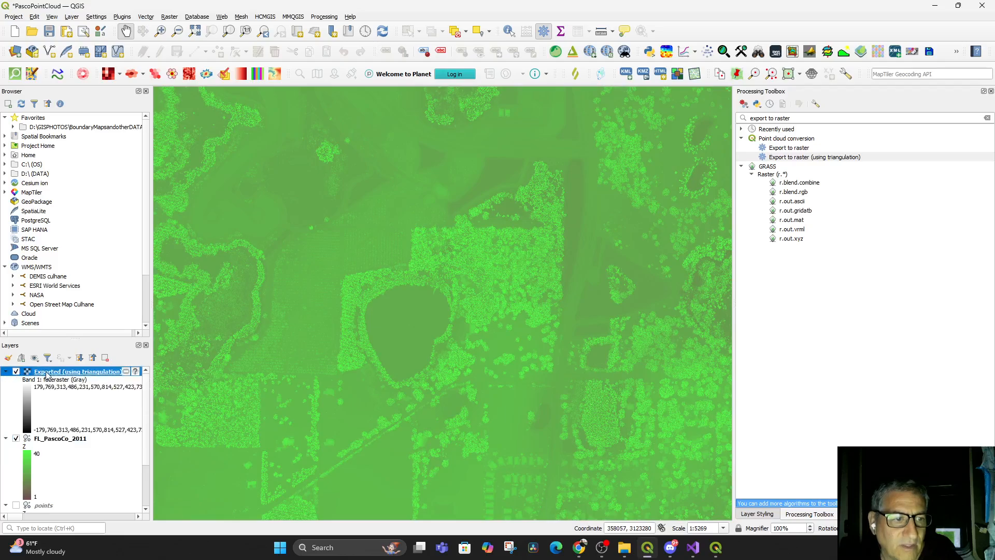
Remove the Exported (using triangulation) layer from the project
right_click(47, 372)
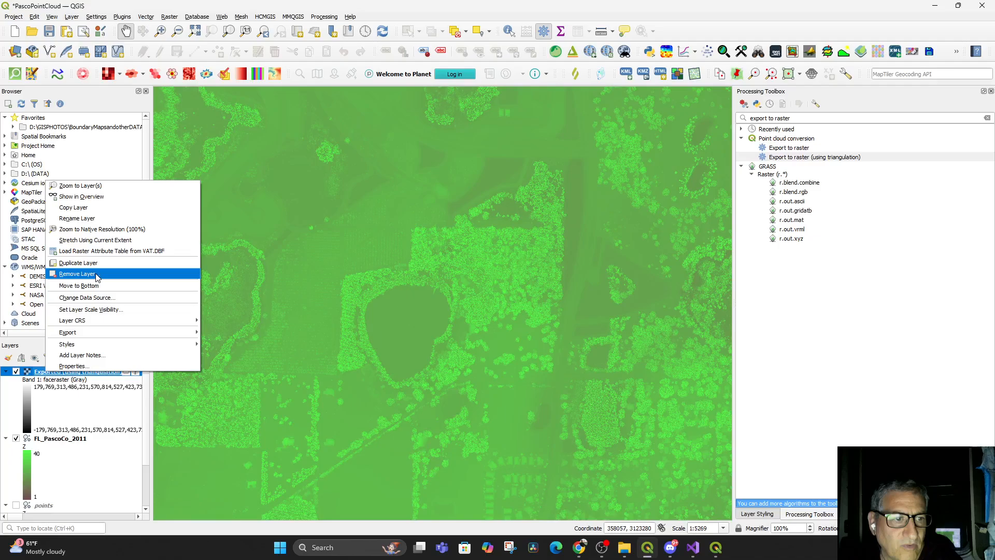
left_click(78, 274)
left_click(474, 283)
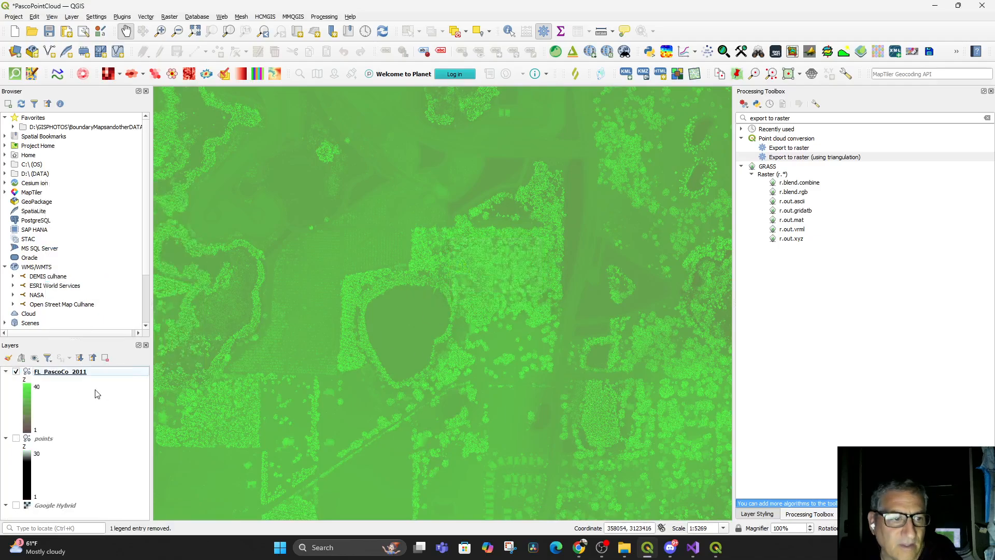
Switch to the tutorial video in the browser and resume playback
left_click(586, 551)
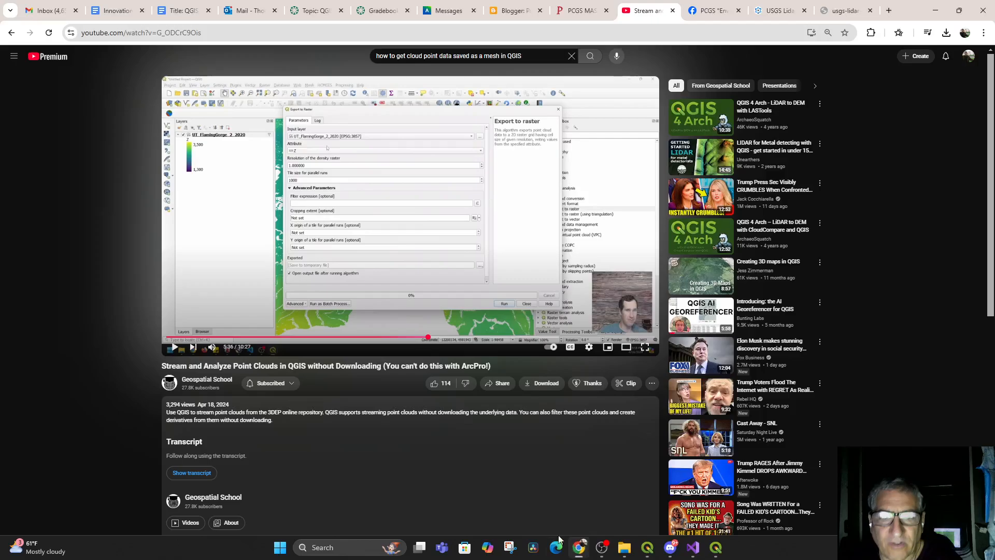
left_click(175, 349)
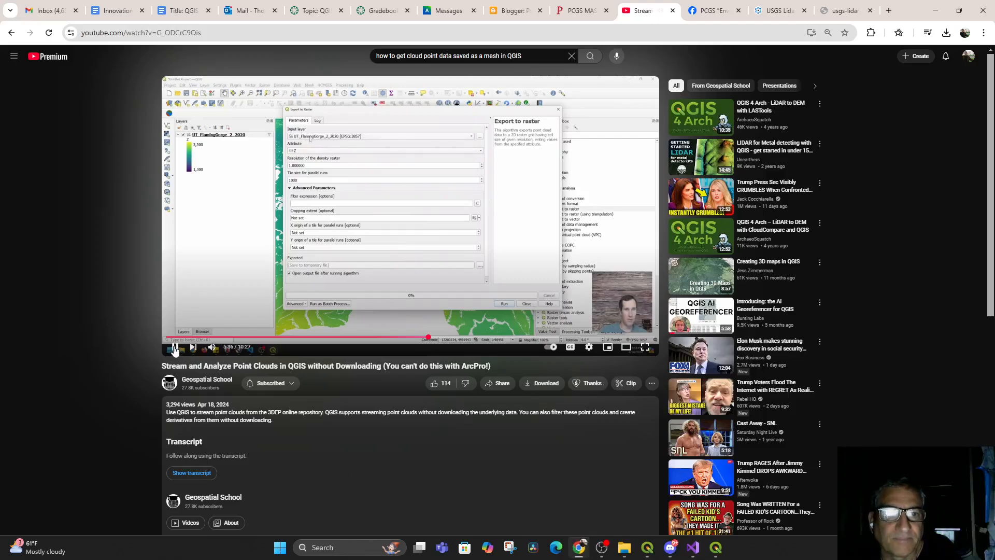
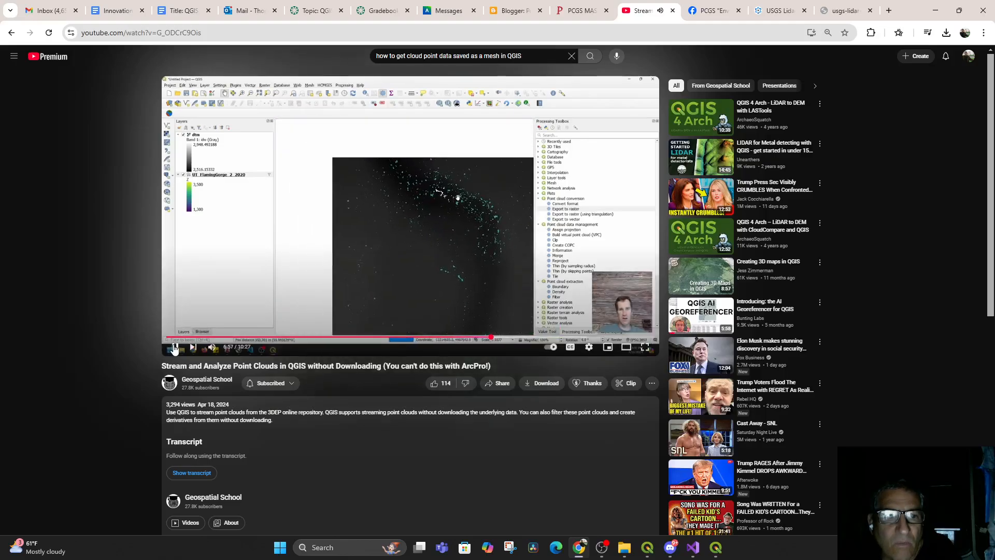
Pause the tutorial video, switch to QGIS and frame the pond and surrounding trees of the point cloud in the map canvas
left_click(175, 347)
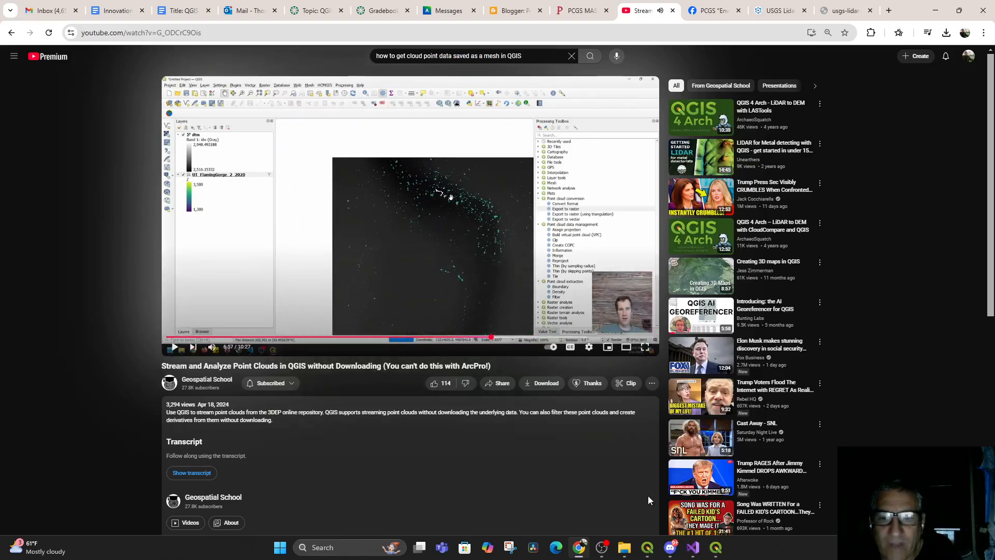
left_click(651, 552)
left_click_drag(389, 293, 413, 327)
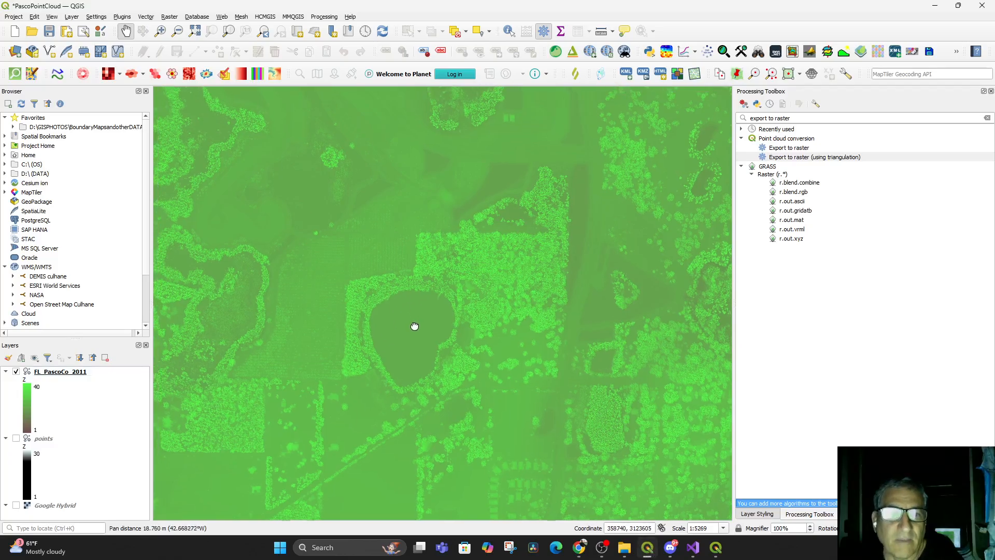
scroll(444, 324, "up", 2)
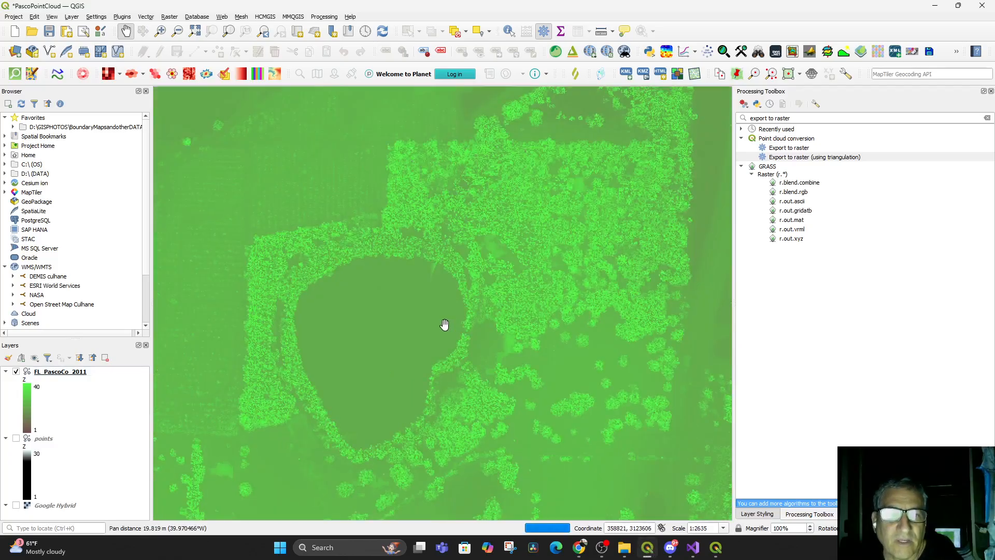
scroll(449, 332, "down", 1)
left_click_drag(444, 333, 458, 331)
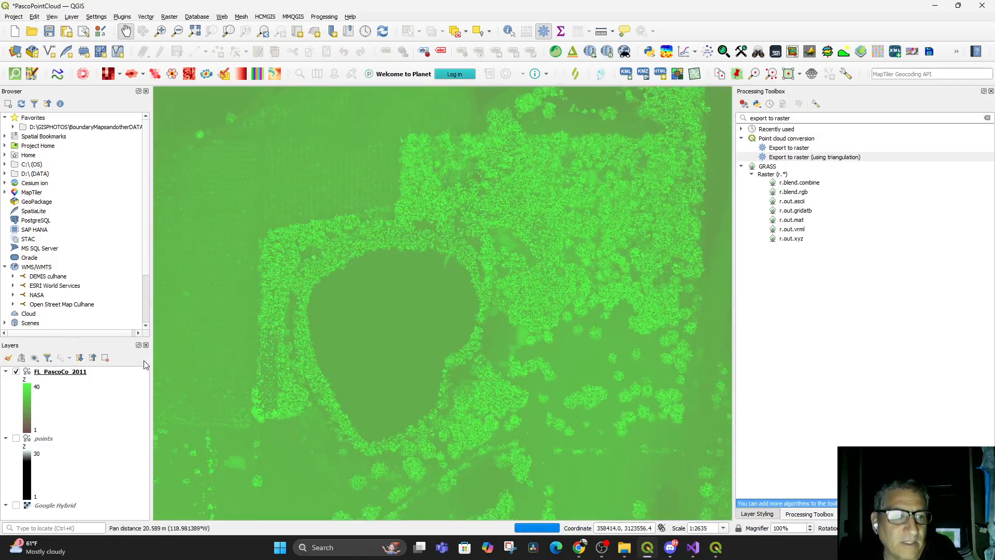
Start the Export to raster algorithm for the FL_PascoCo_2011 point cloud and set the tile size for parallel runs to 100
left_click(56, 373)
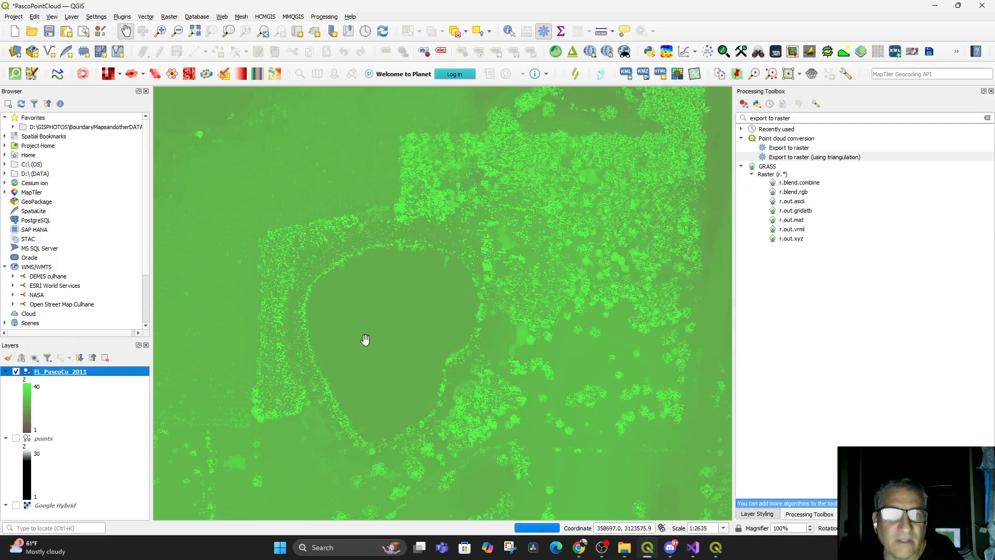
left_click(792, 148)
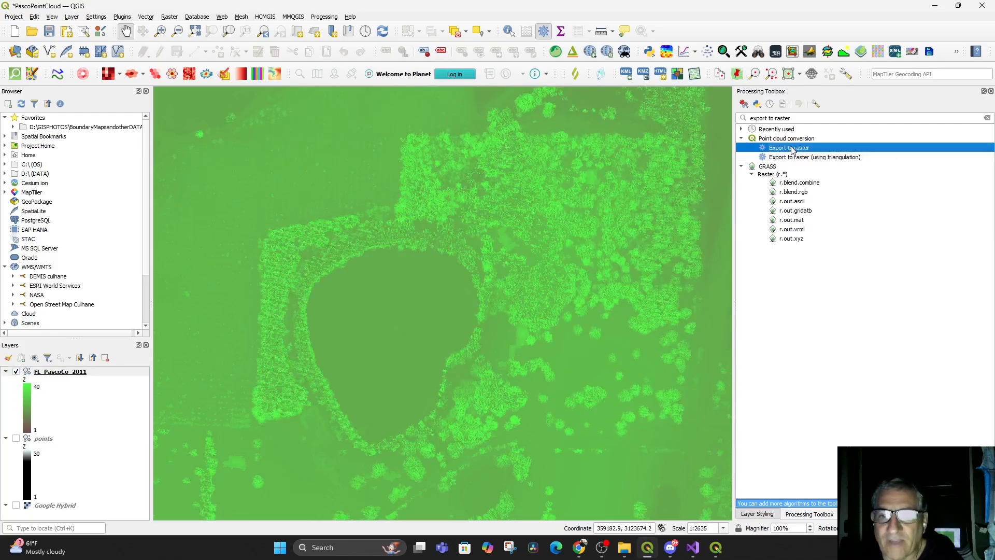
double_click(792, 149)
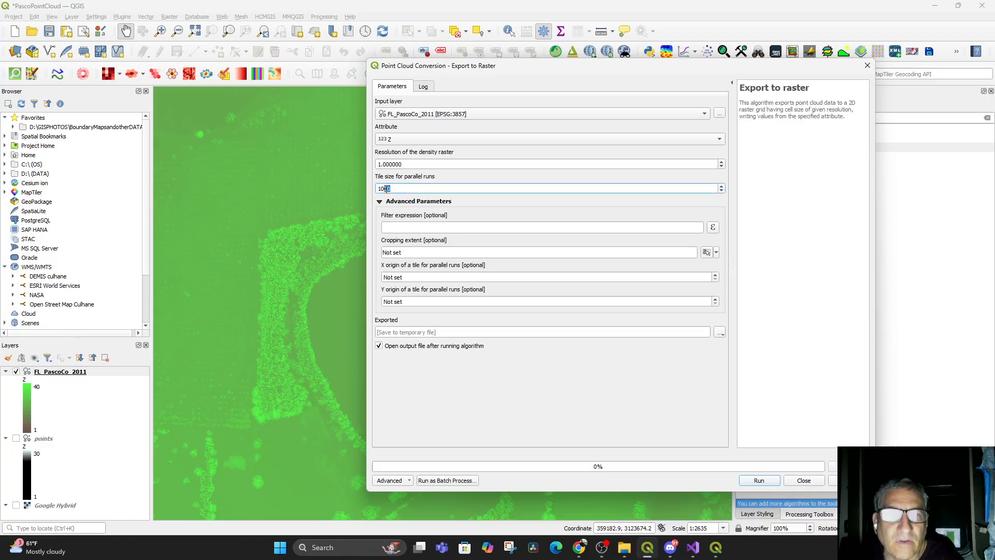
key("BackSpace")
Build the filter expression Classification = 2 so that only ground points are exported
left_click(553, 231)
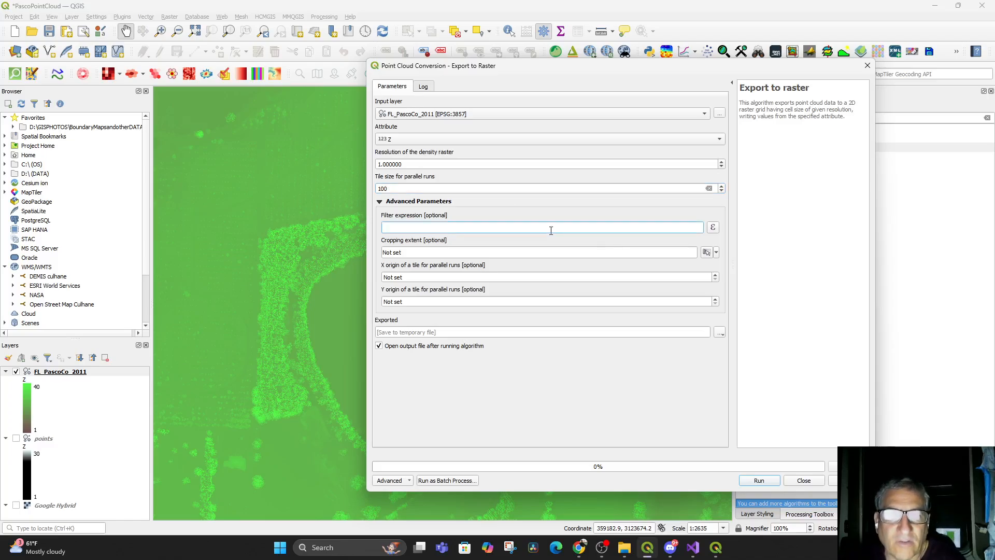
left_click(712, 227)
scroll(405, 207, "down", 1)
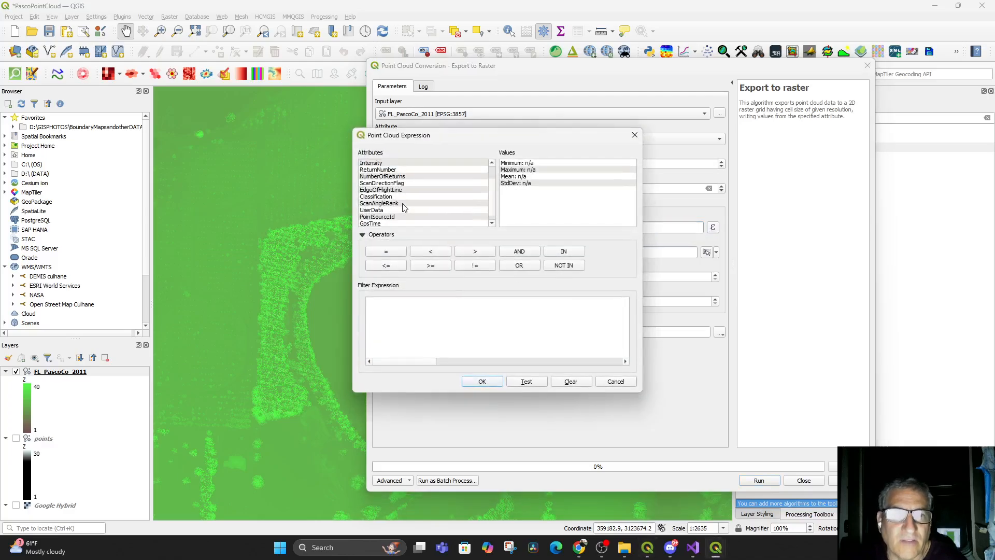
double_click(386, 198)
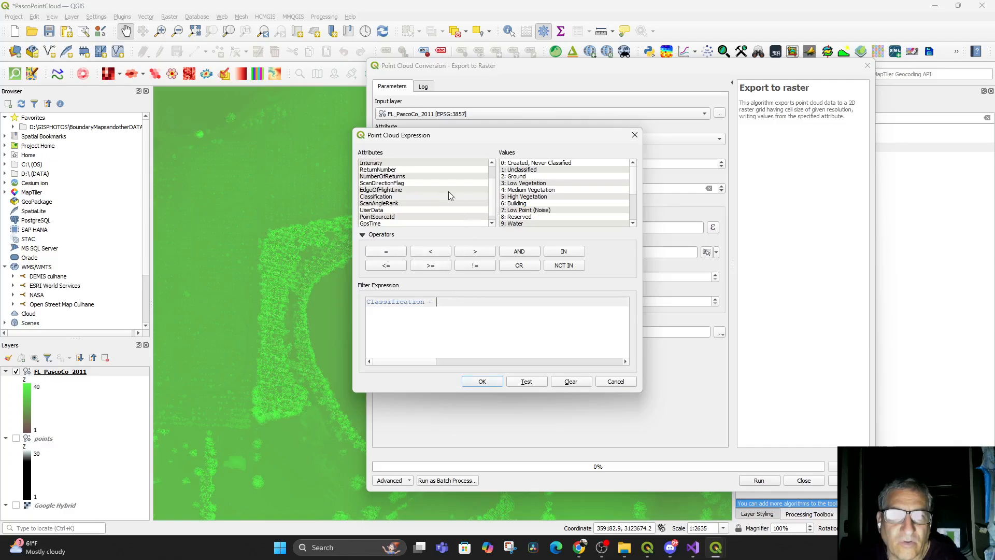
left_click(520, 177)
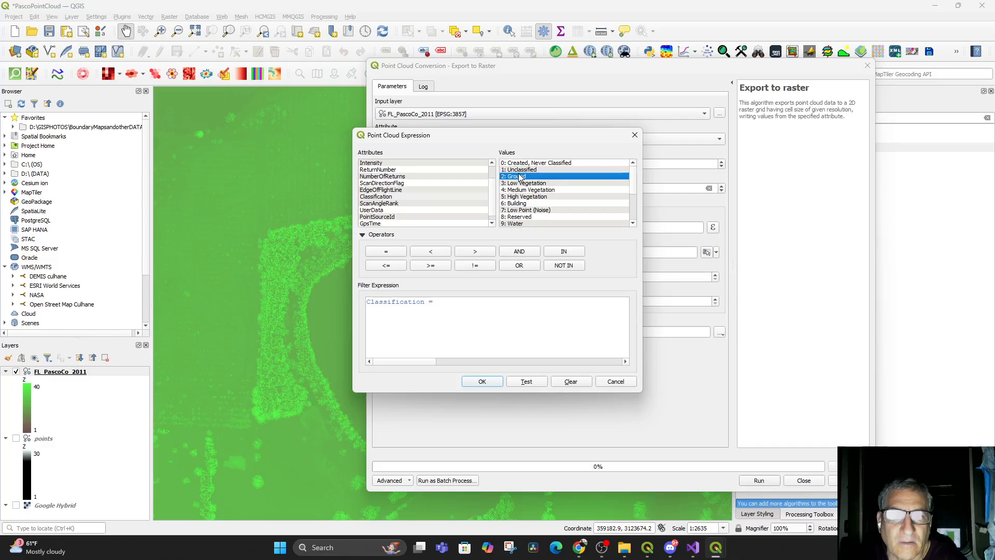
double_click(520, 177)
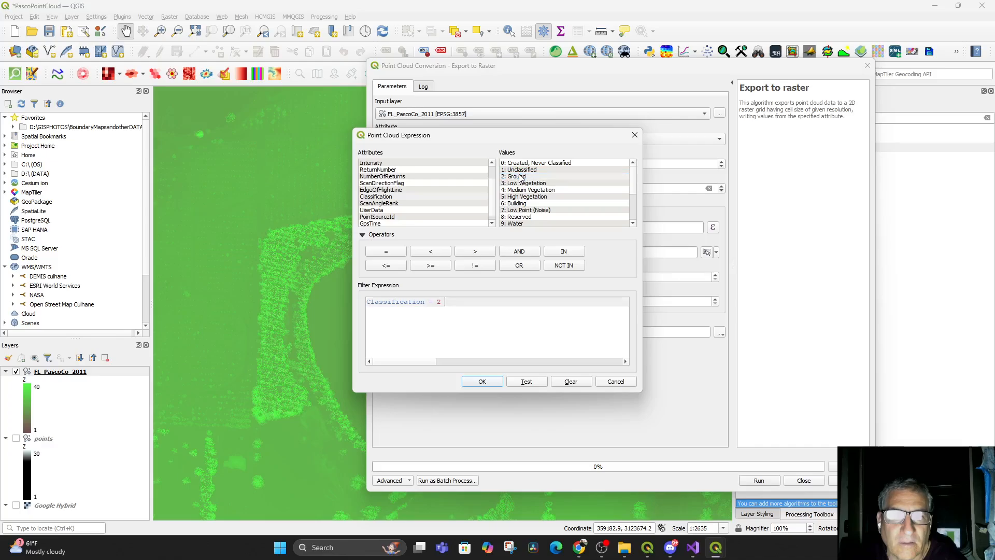
left_click(479, 384)
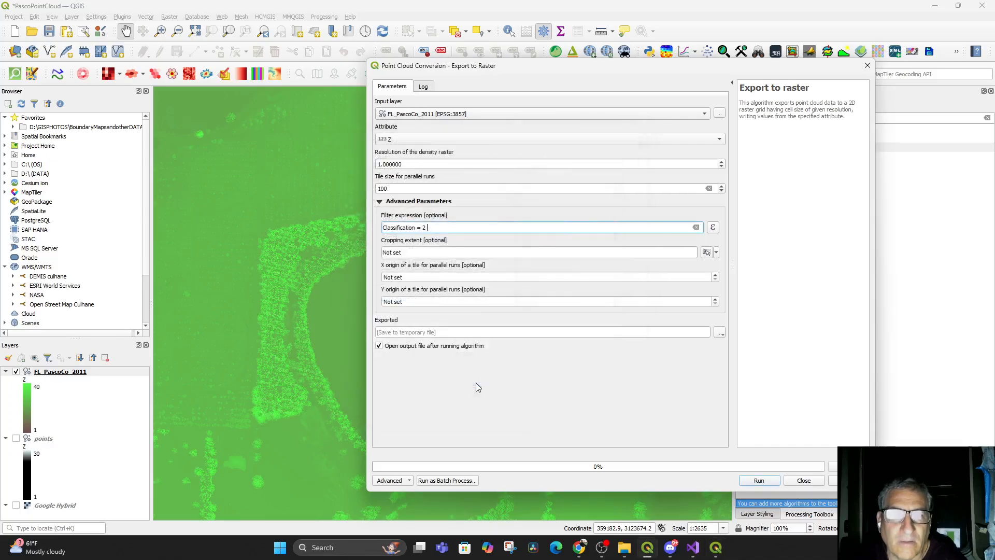
Set the cropping extent to the current map canvas extent and copy the extent text
left_click(716, 252)
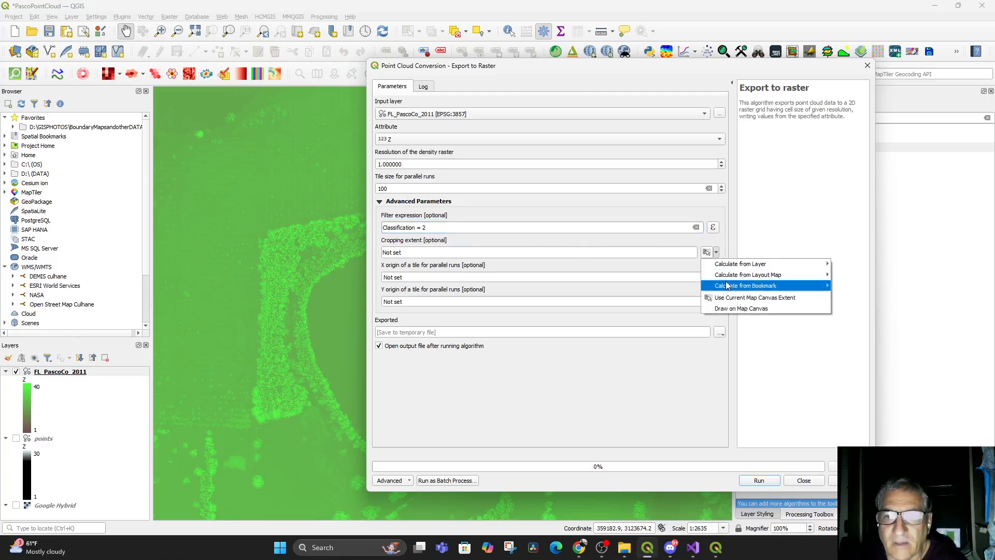
left_click(724, 300)
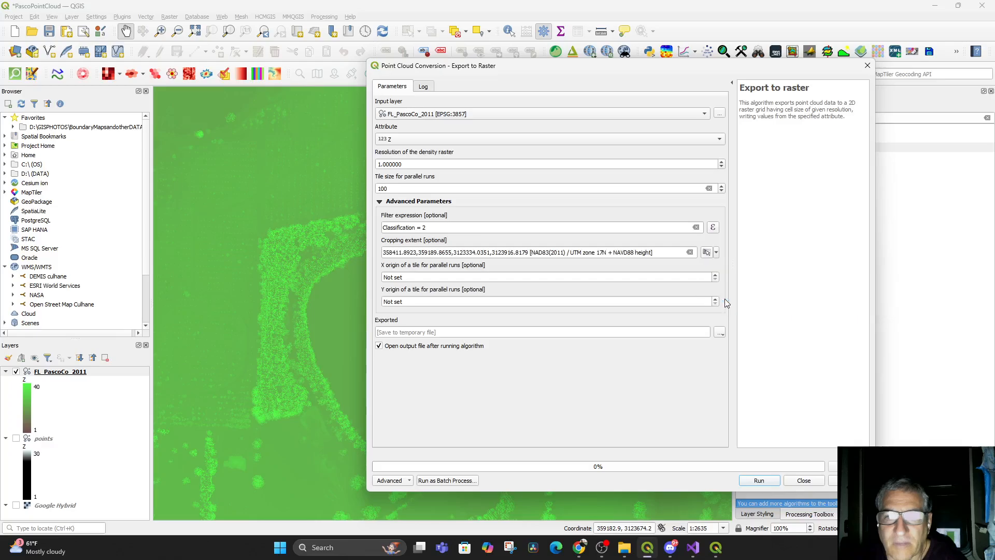
double_click(530, 254)
triple_click(532, 252)
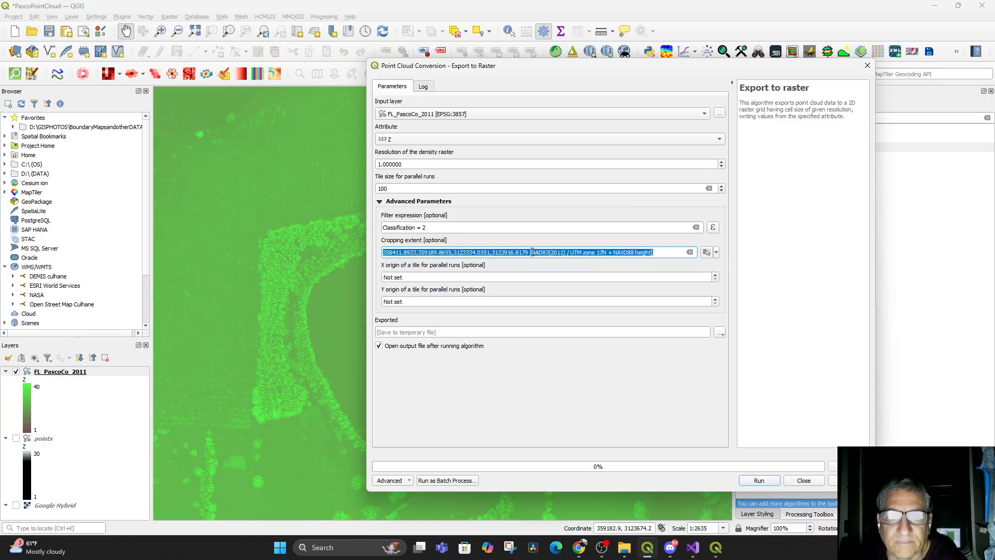
right_click(532, 252)
left_click(553, 290)
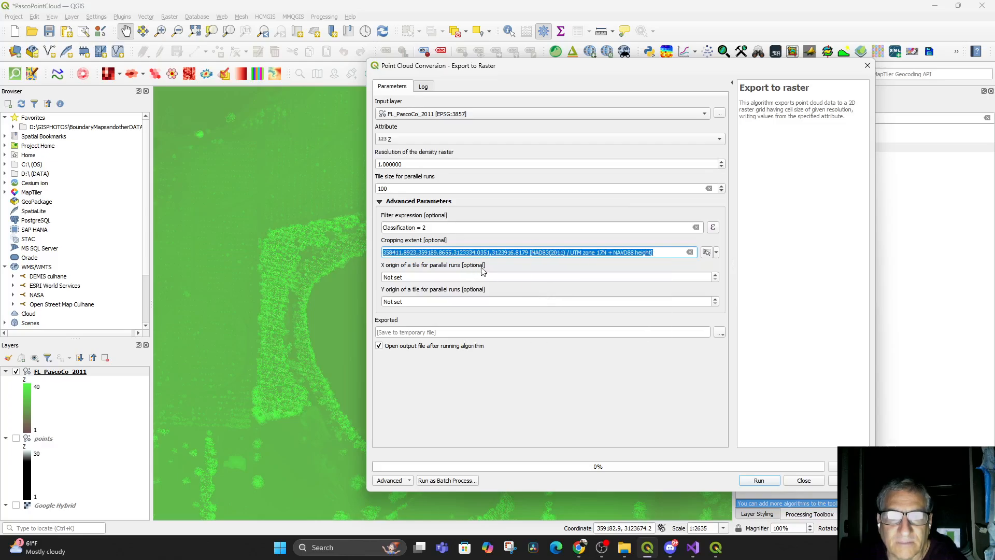
left_click(482, 271)
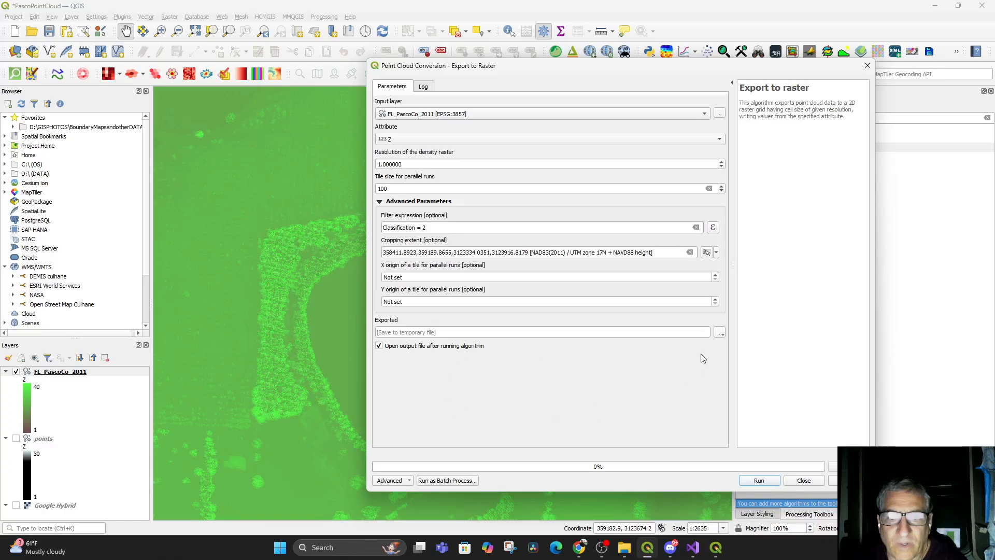
Set the output to a TIF file named PointcloudtoDTMRosebud in the PASCO POINT CLOUD folder and run the export
left_click(720, 332)
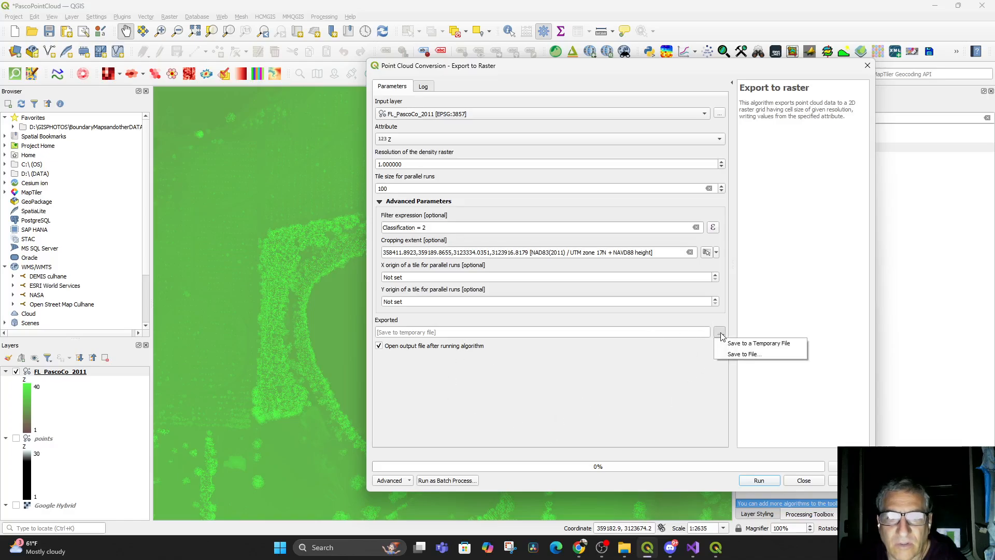
left_click(745, 354)
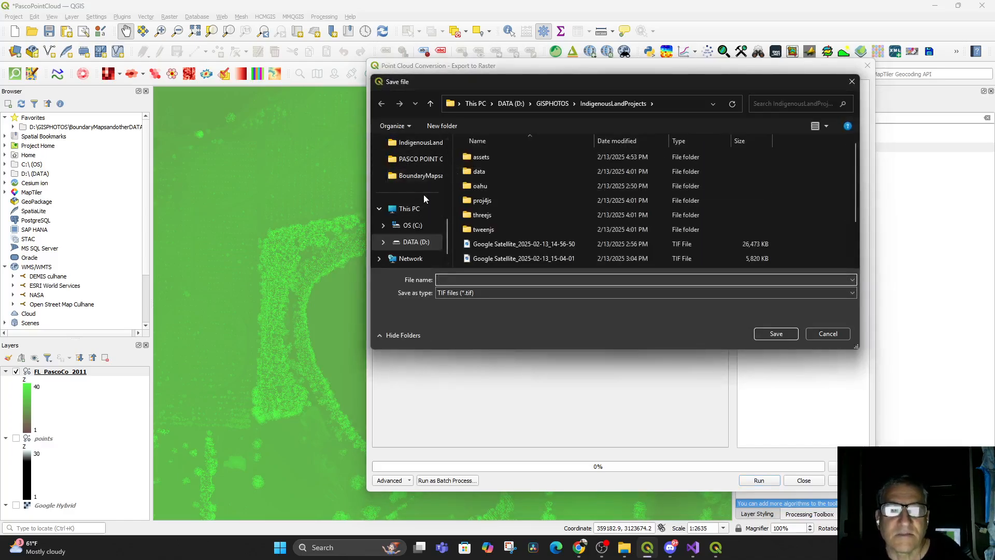
left_click(417, 178)
left_click(407, 160)
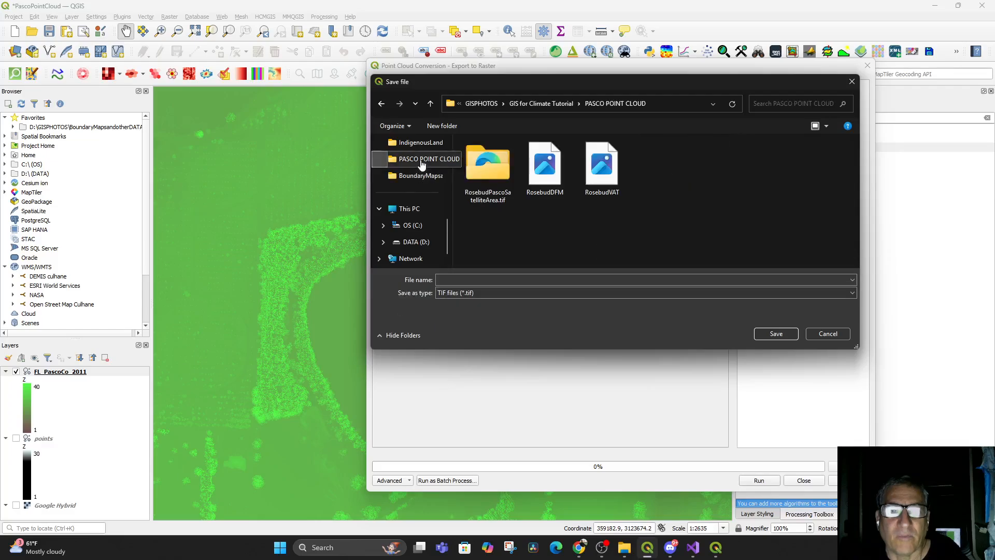
left_click(471, 281)
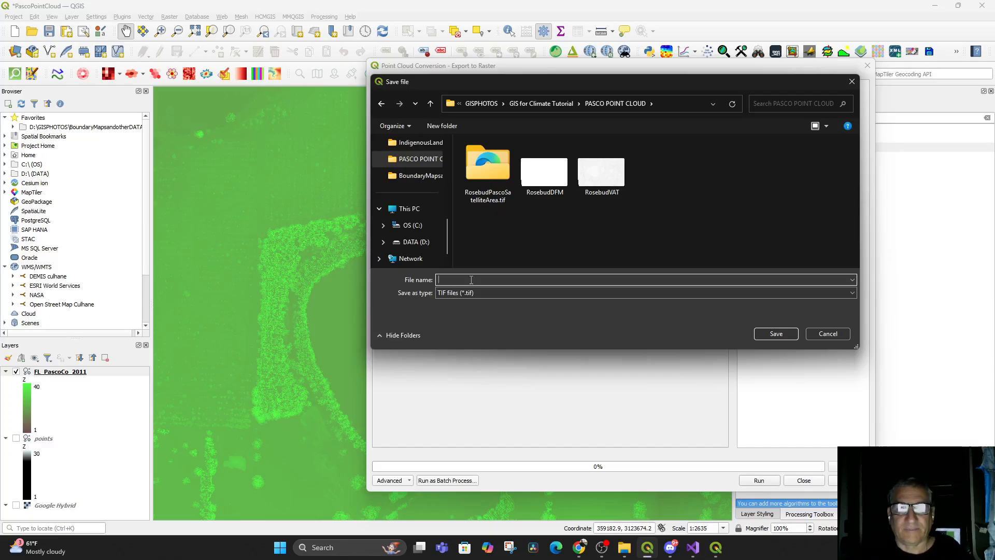
type("PointcloudtoDTMRosebud")
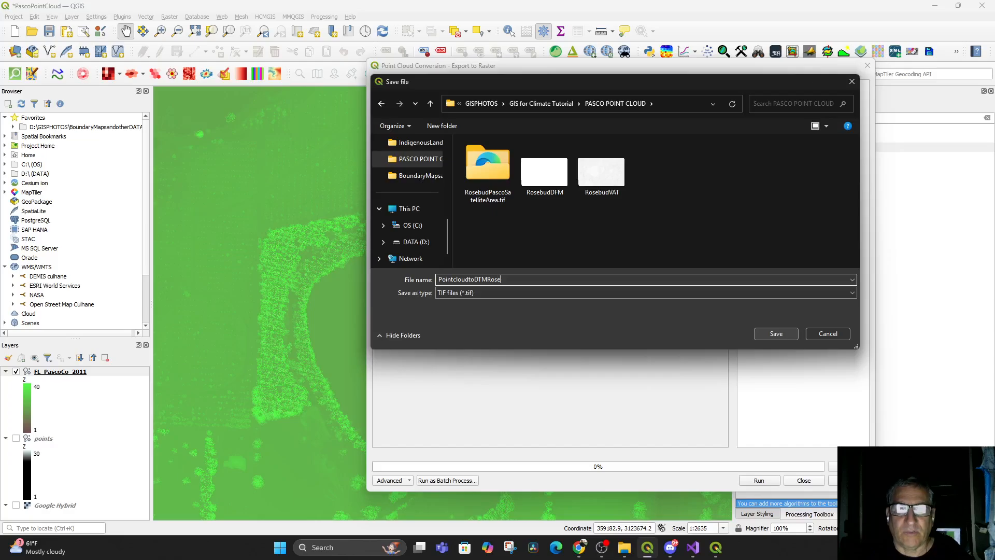
left_click(783, 335)
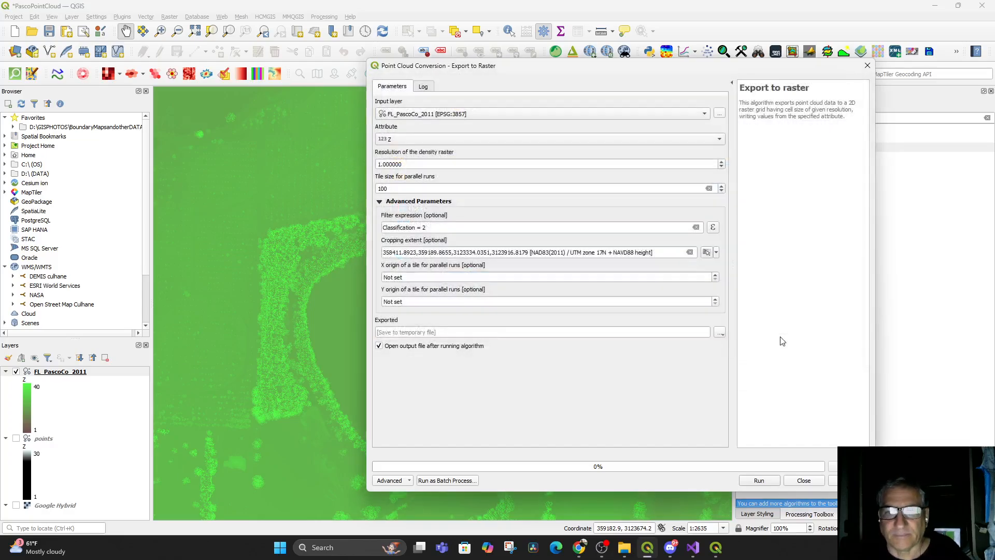
left_click(759, 480)
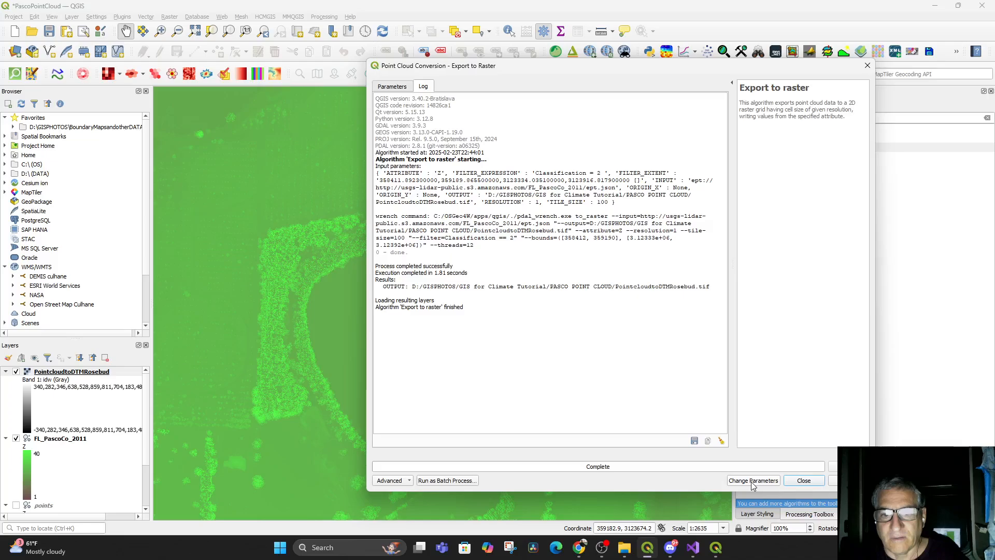
left_click(803, 480)
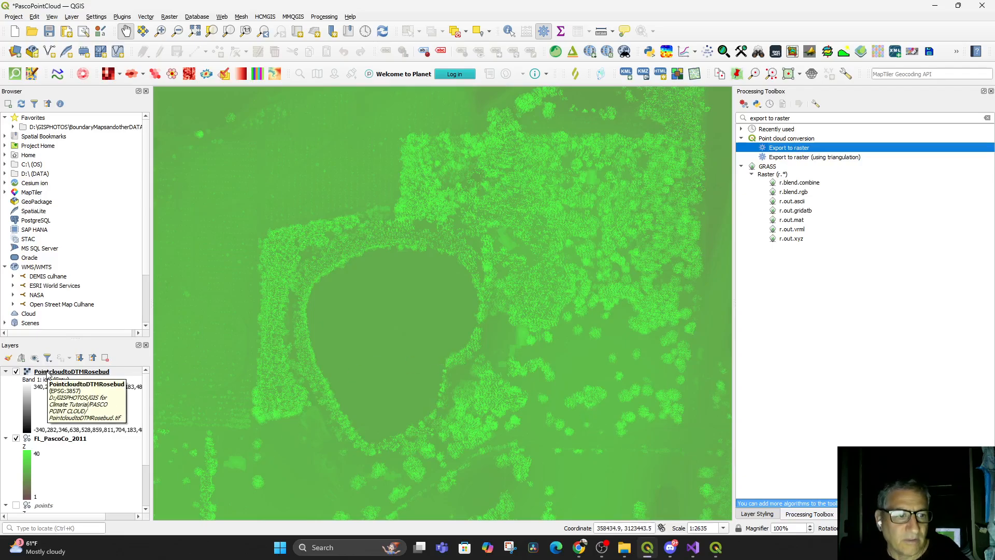
Hide the FL_PascoCo_2011 point cloud and zoom to the PointcloudtoDTMRosebud raster layer to inspect it on the map
left_click(47, 374)
scroll(360, 397, "down", 3)
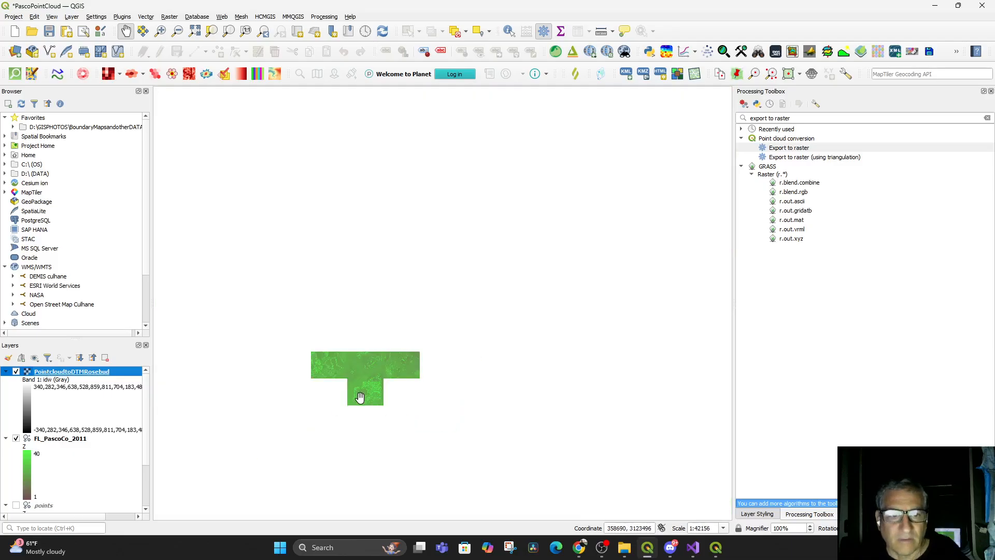
scroll(354, 440, "up", 1)
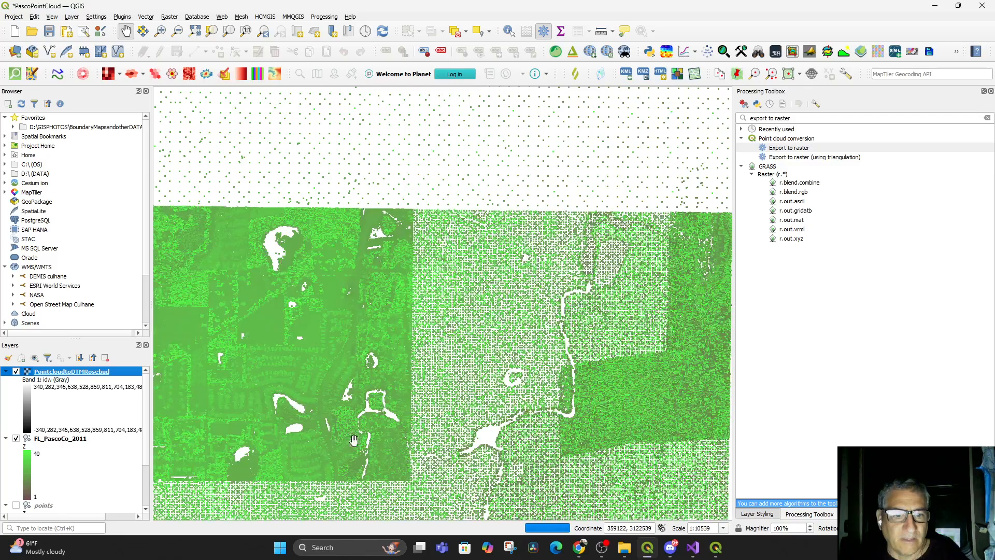
left_click(16, 439)
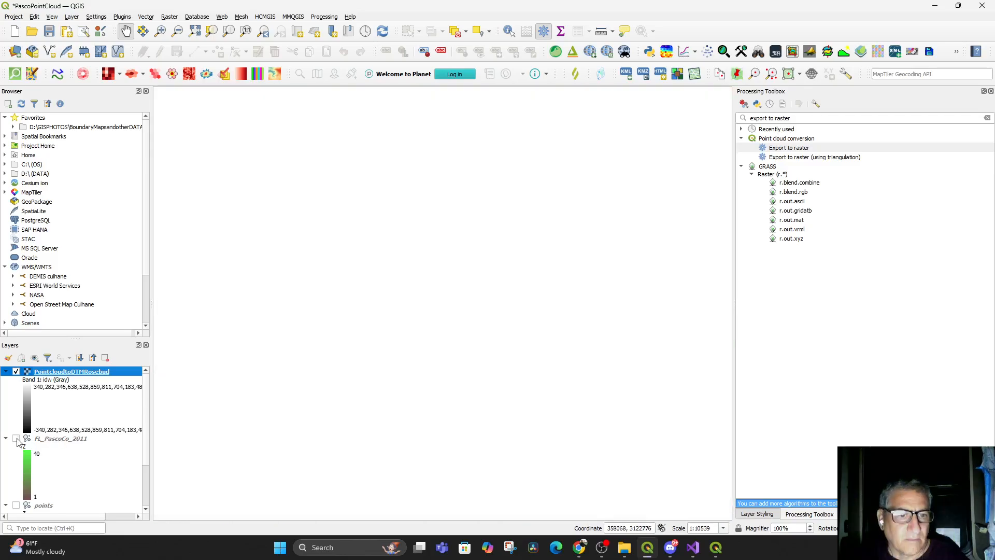
right_click(37, 374)
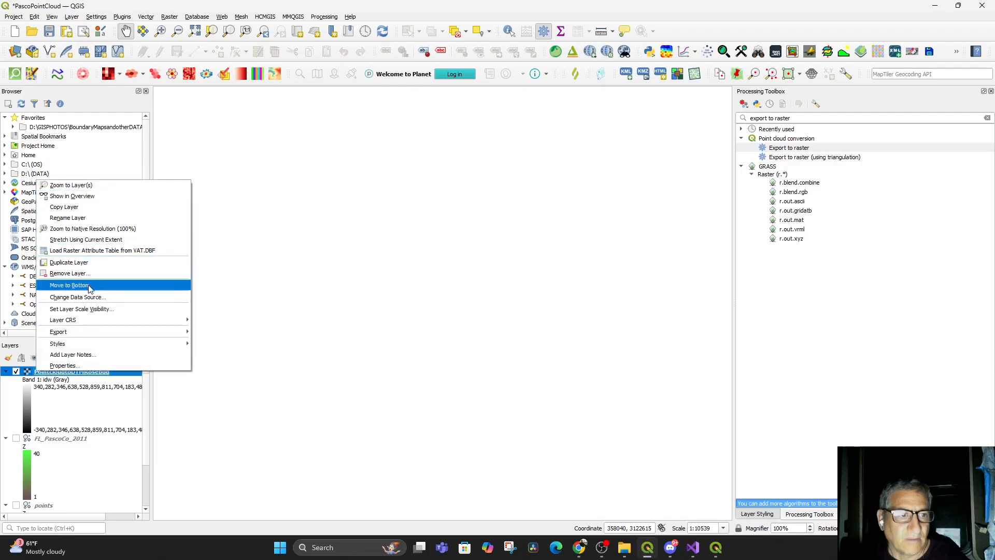
left_click(73, 185)
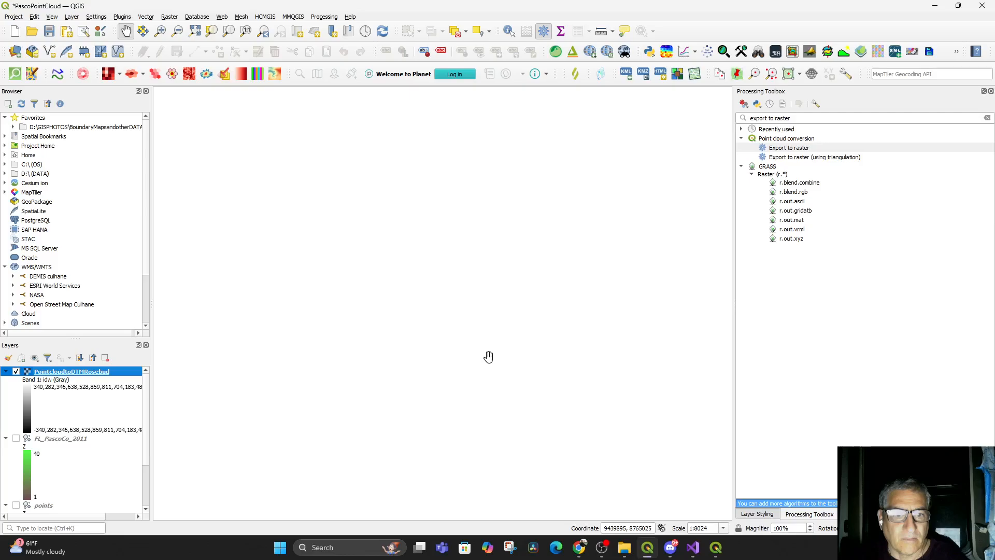
scroll(507, 413, "up", 1)
scroll(462, 396, "down", 15)
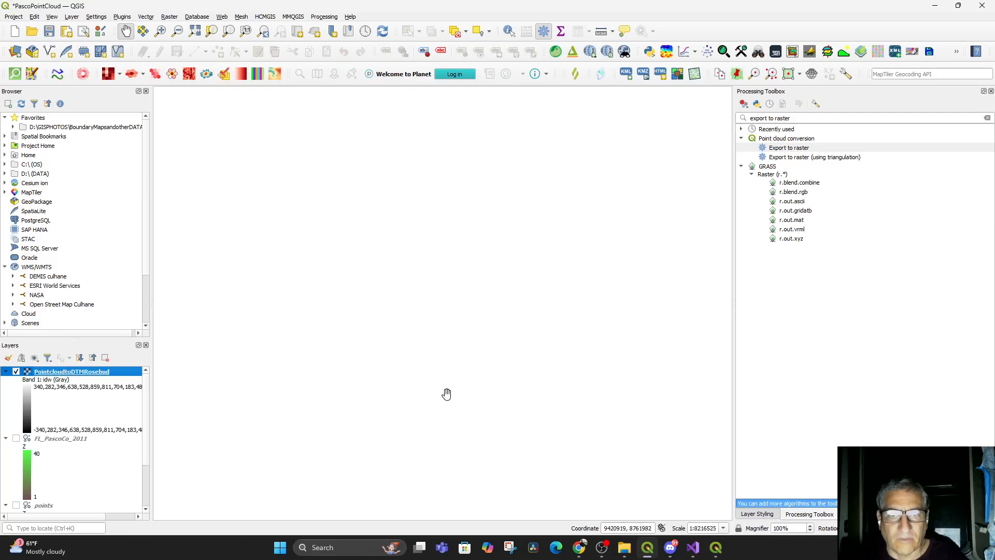
scroll(315, 397, "up", 1)
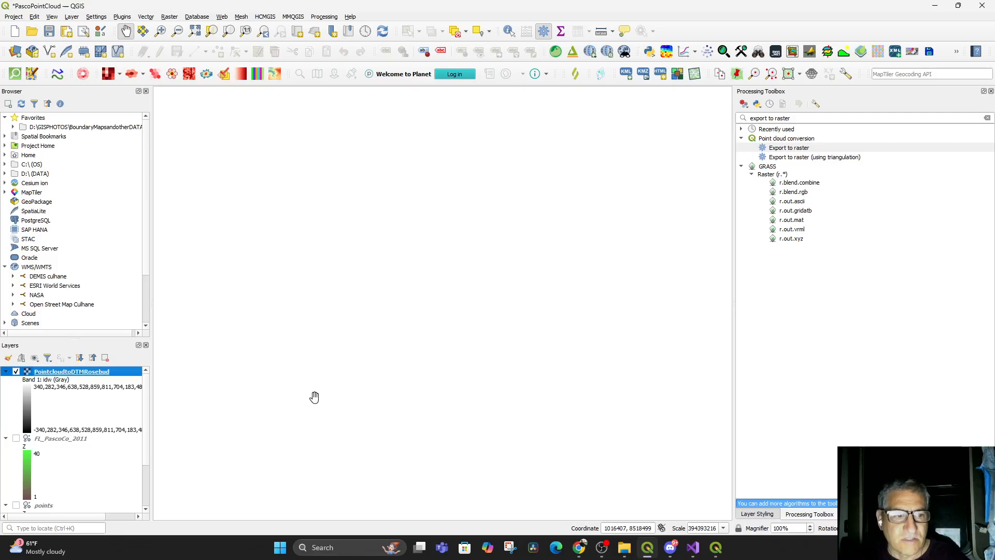
Switch back to the YouTube tutorial in the browser and resume playing it
left_click(579, 547)
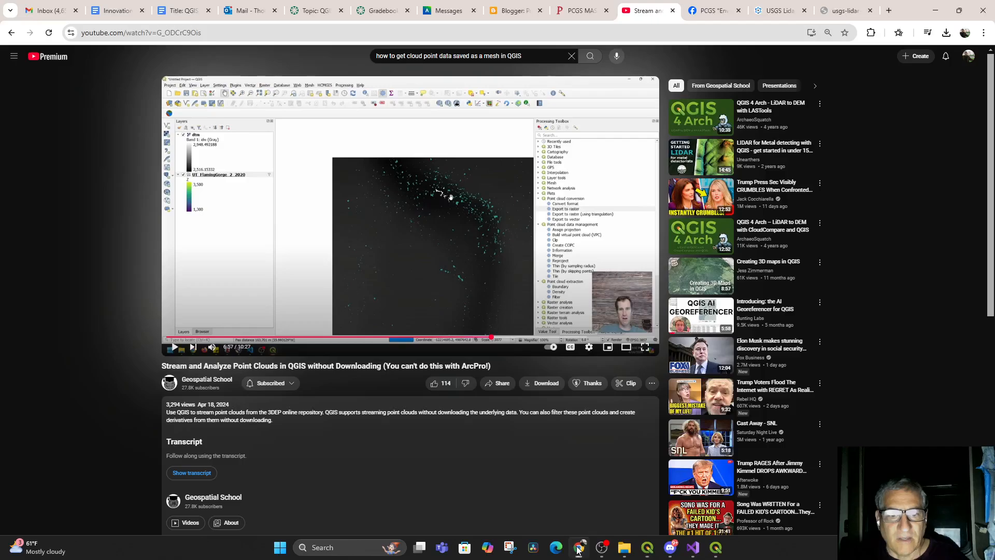
left_click(175, 347)
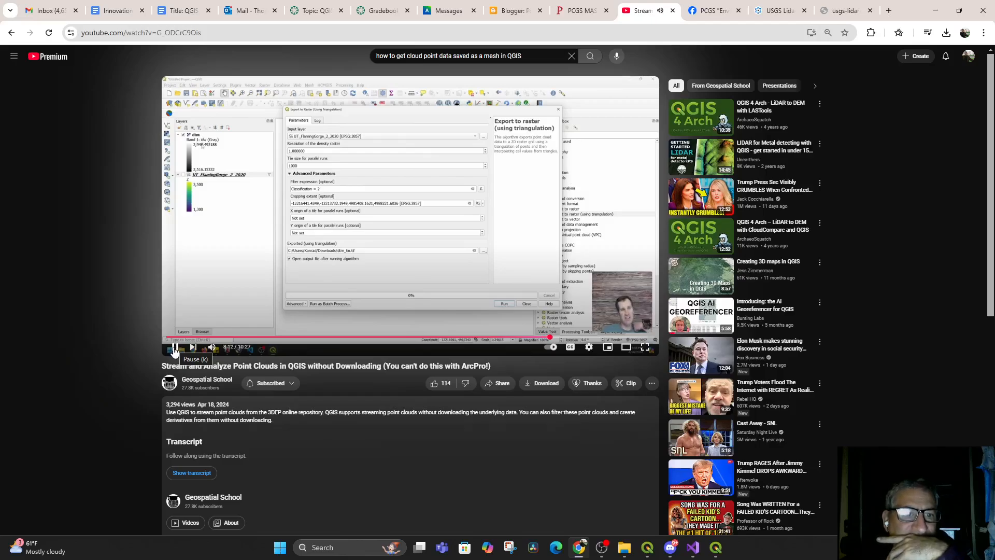
Pause the tutorial, switch to QGIS, and show the points layer instead of the PointcloudtoDTMRosebud raster
left_click(175, 350)
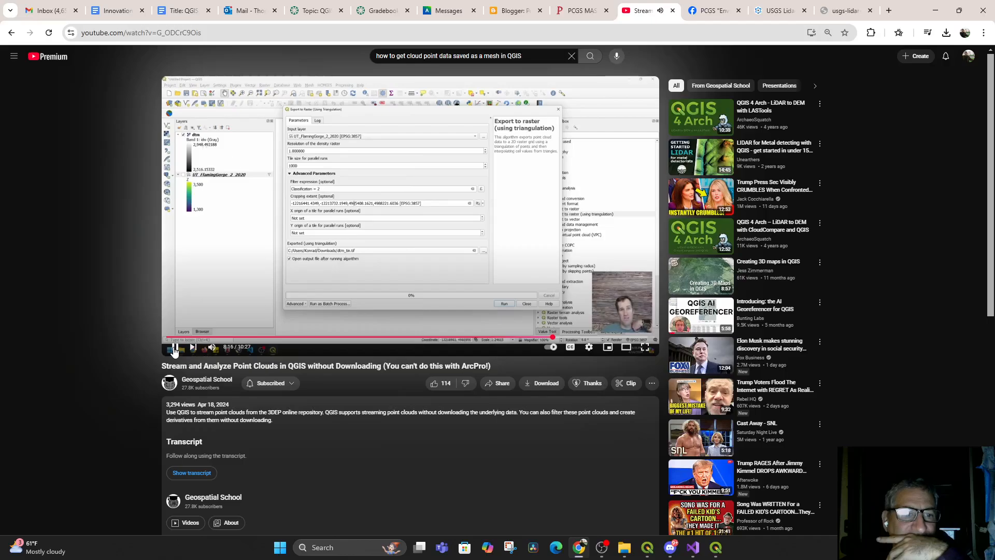
left_click(648, 549)
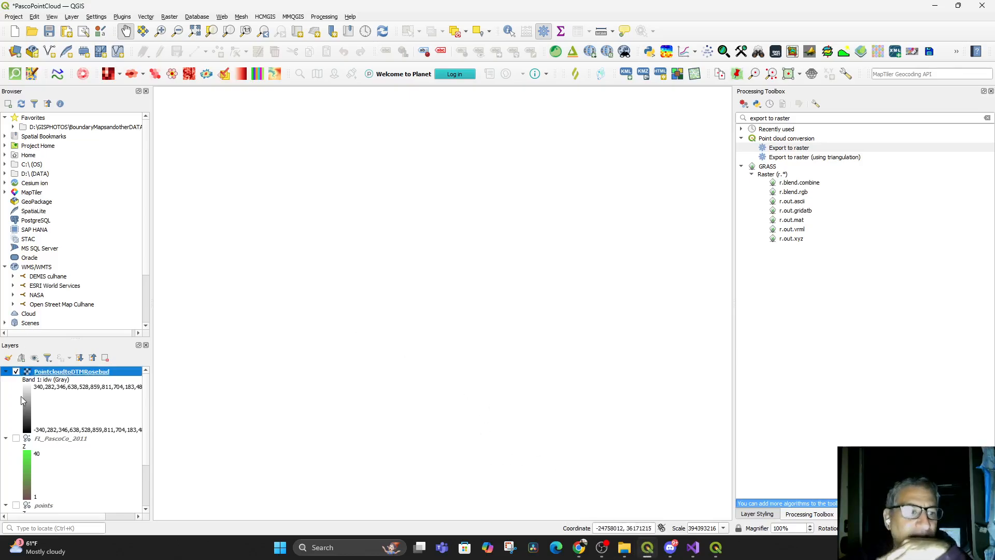
left_click(16, 372)
scroll(62, 426, "down", 3)
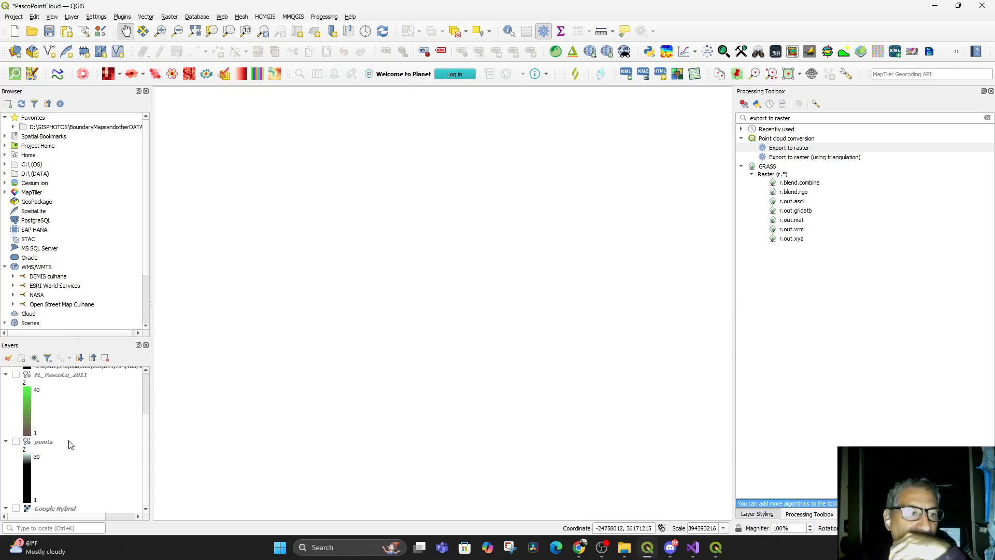
left_click(16, 441)
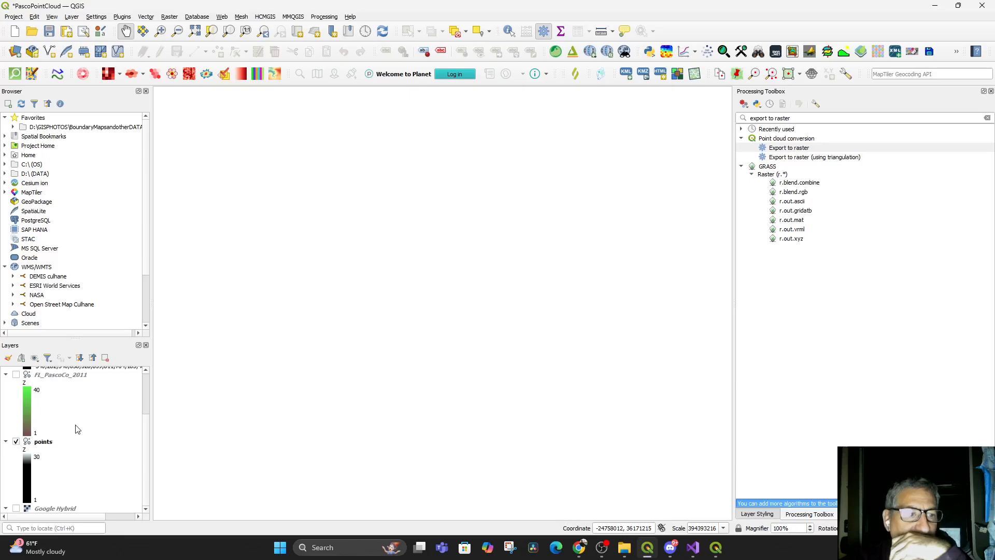
scroll(78, 429, "up", 3)
scroll(75, 425, "down", 3)
scroll(293, 373, "down", 1)
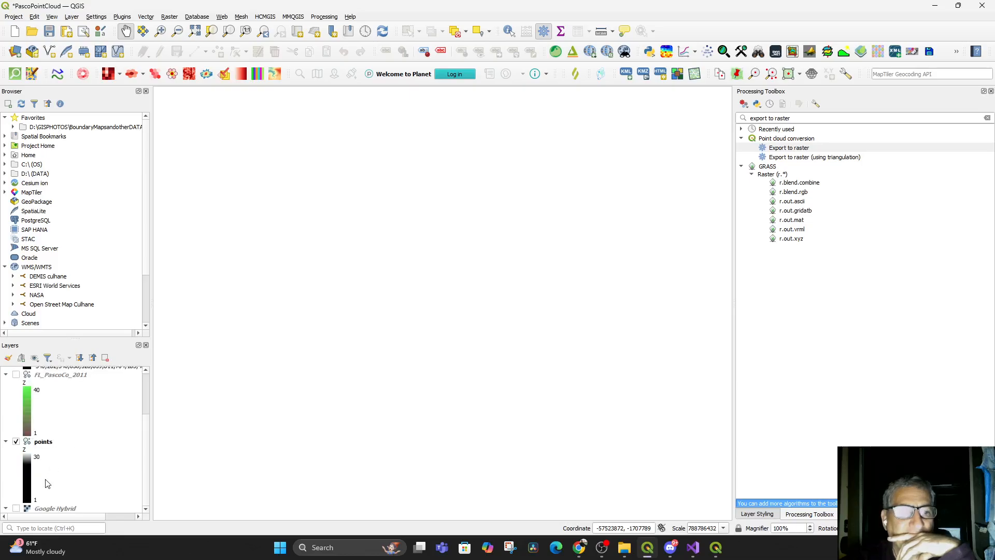
Show the Google Hybrid basemap and zoom the map to the extent of the points layer
left_click(16, 508)
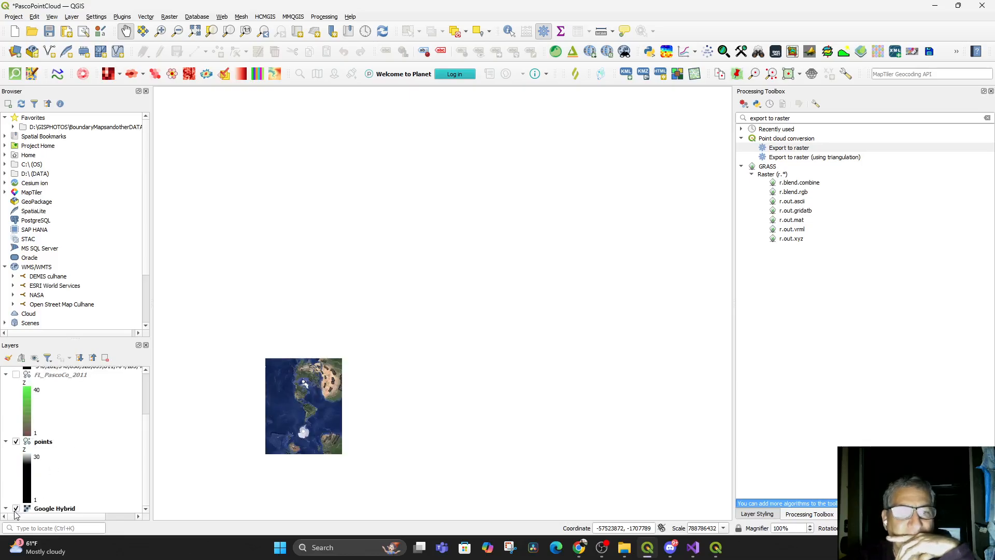
scroll(376, 384, "up", 1)
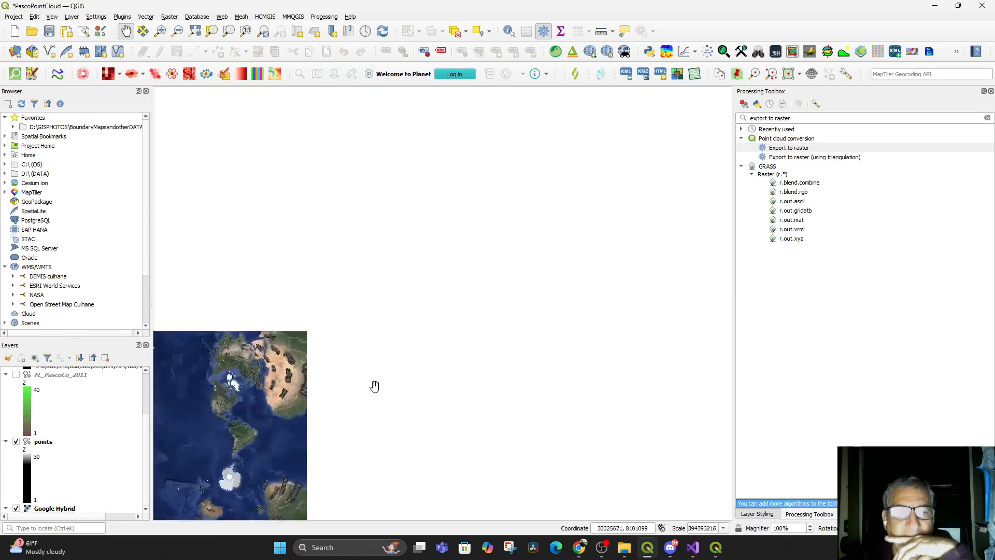
scroll(378, 387, "up", 1)
left_click_drag(257, 395, 627, 387)
scroll(596, 387, "up", 2)
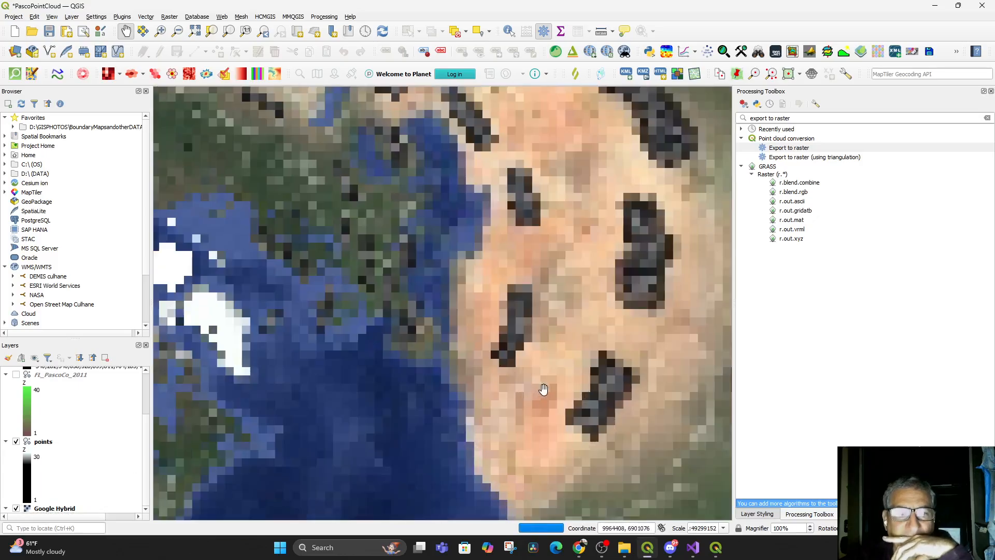
left_click_drag(467, 395, 648, 257)
scroll(481, 375, "up", 2)
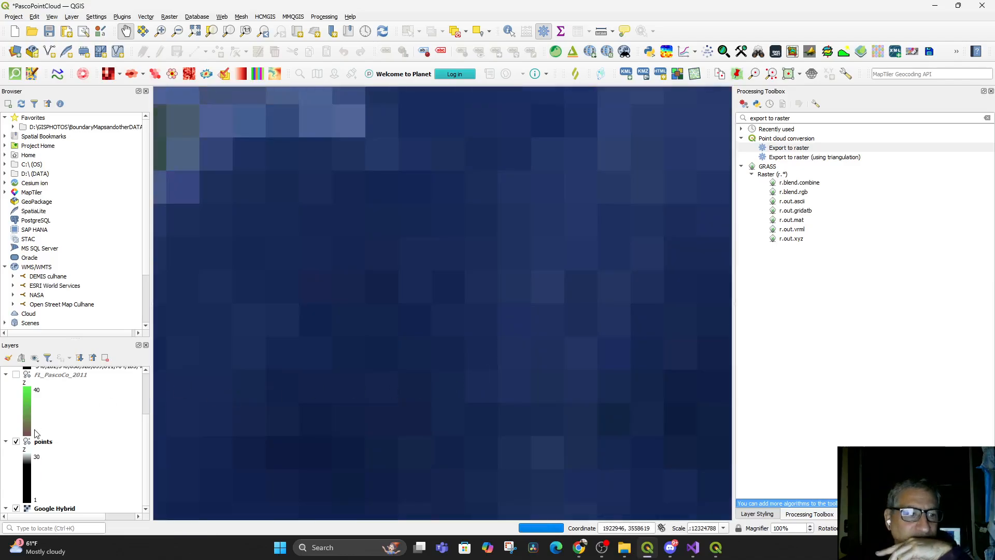
right_click(38, 445)
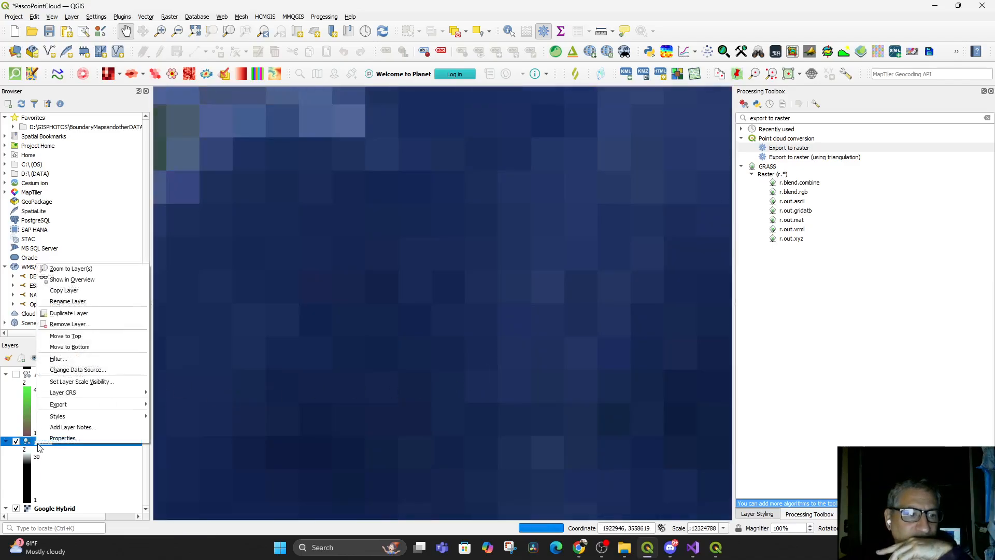
left_click(94, 270)
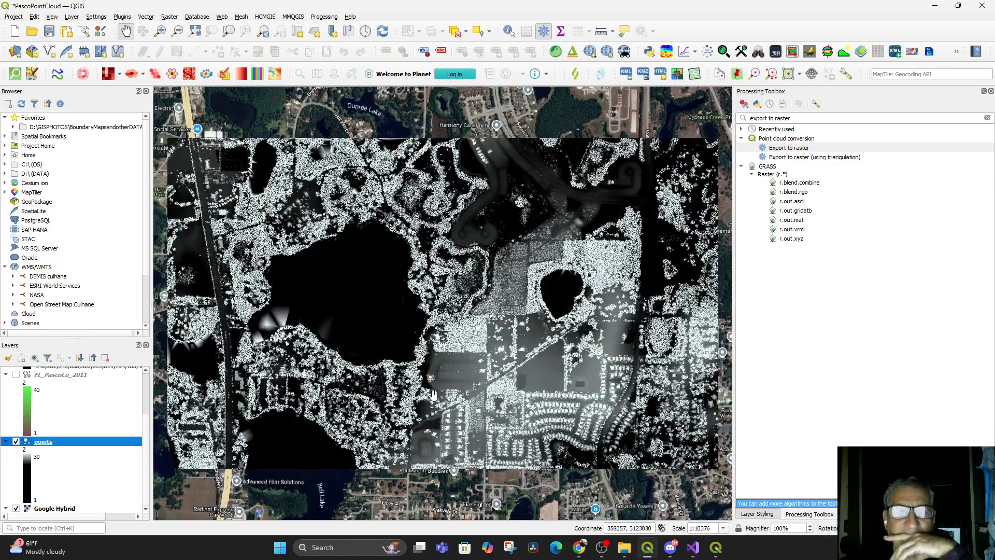
Hide the Google Hybrid basemap and briefly overlay FL_PascoCo_2011 on the points layer to compare their coverage
left_click(16, 508)
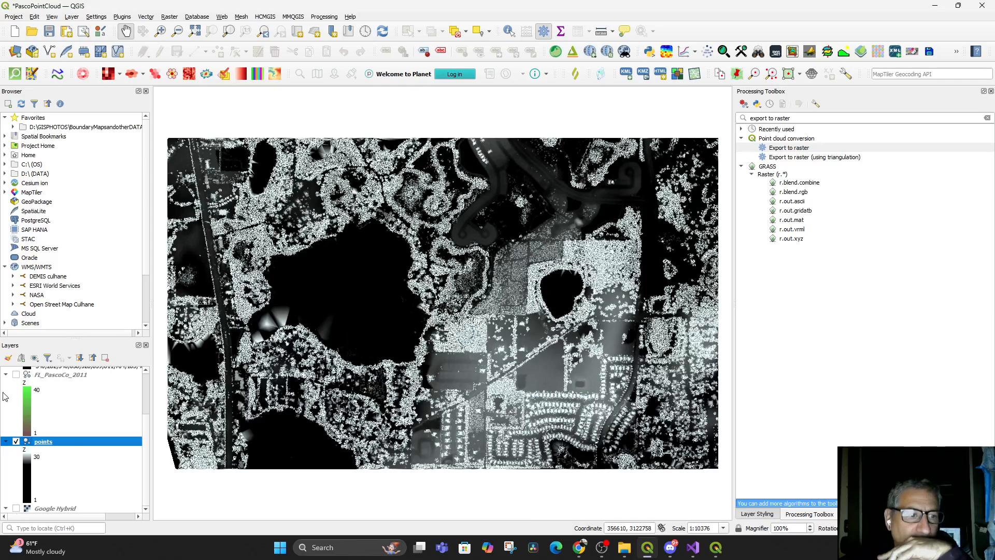
left_click(16, 375)
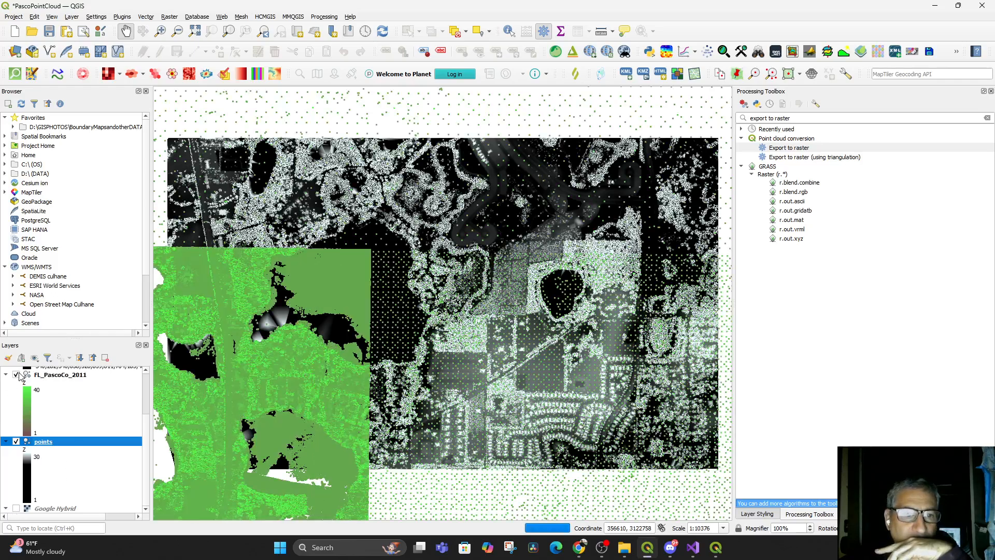
left_click(19, 375)
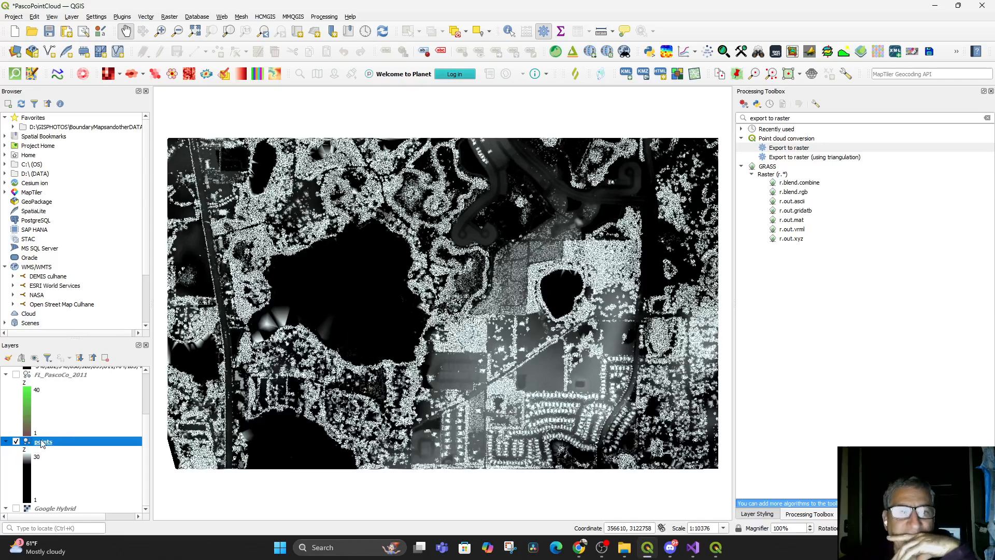
Inspect the points layer up close around the small lake in its eastern half
left_click_drag(424, 357, 320, 397)
scroll(417, 386, "up", 2)
left_click_drag(493, 333, 393, 488)
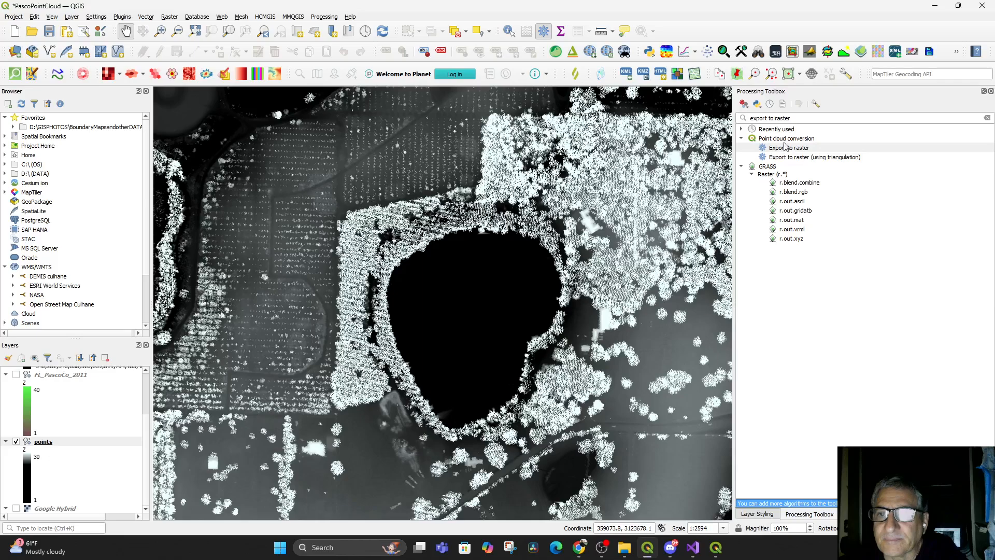
Check the paused tutorial in the browser, return to QGIS, and search the processing tools for "export"
left_click(581, 551)
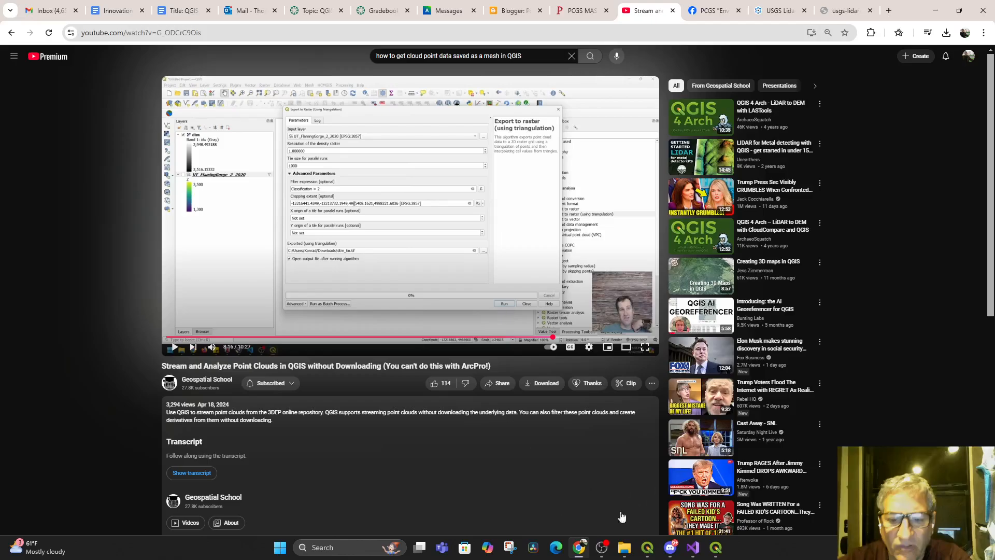
left_click(647, 551)
left_click_drag(804, 114, 738, 122)
left_click(796, 119)
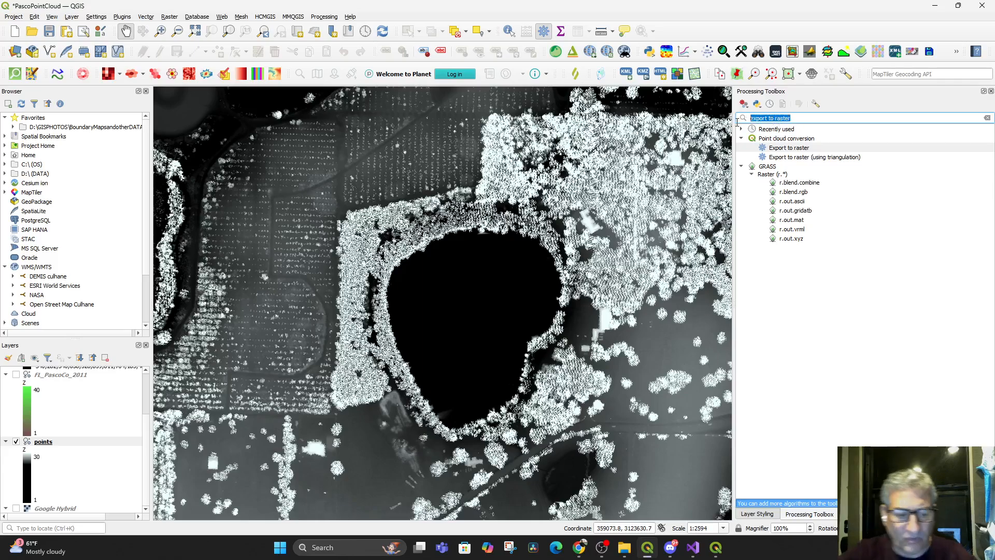
type("export")
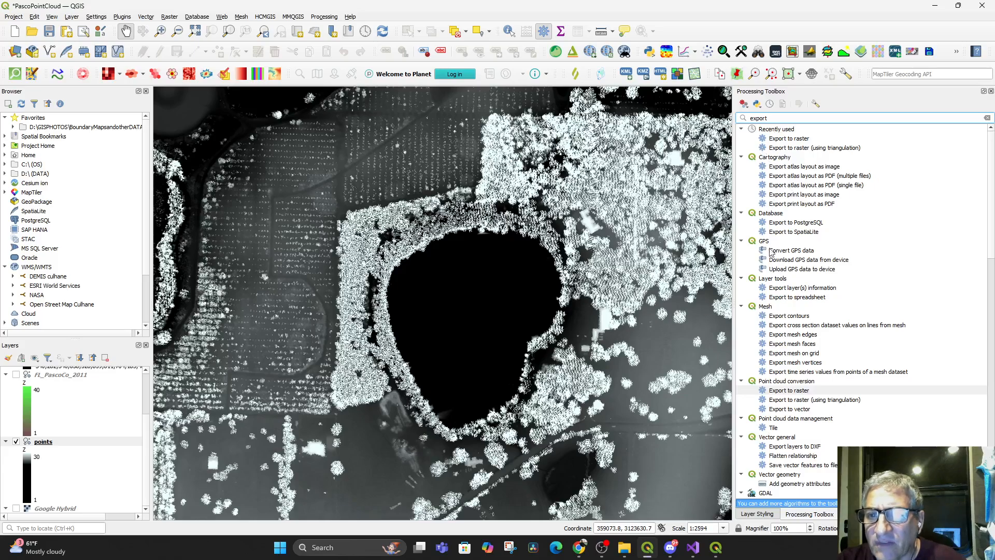
Examine the list of export tools for one suited to converting the point cloud
scroll(804, 289, "down", 1)
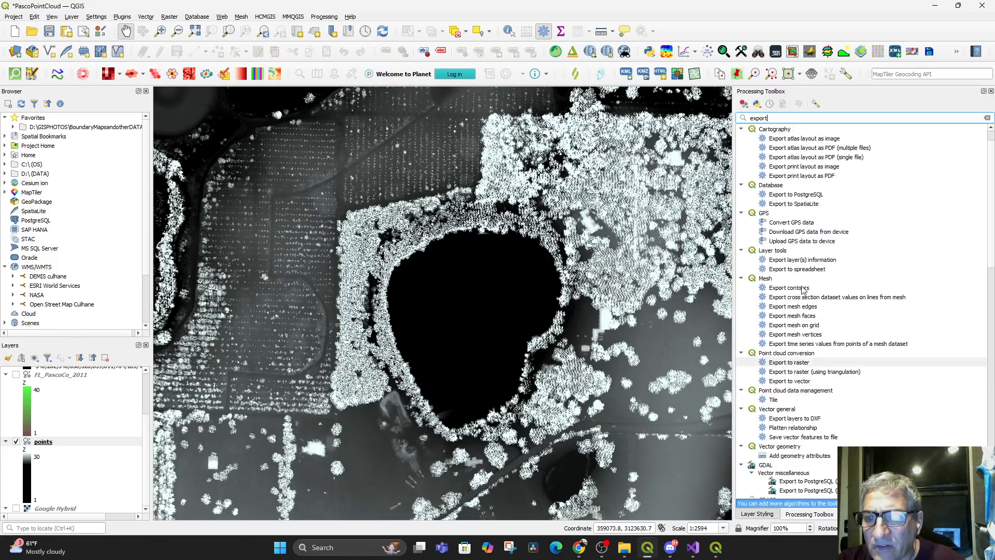
scroll(803, 289, "down", 1)
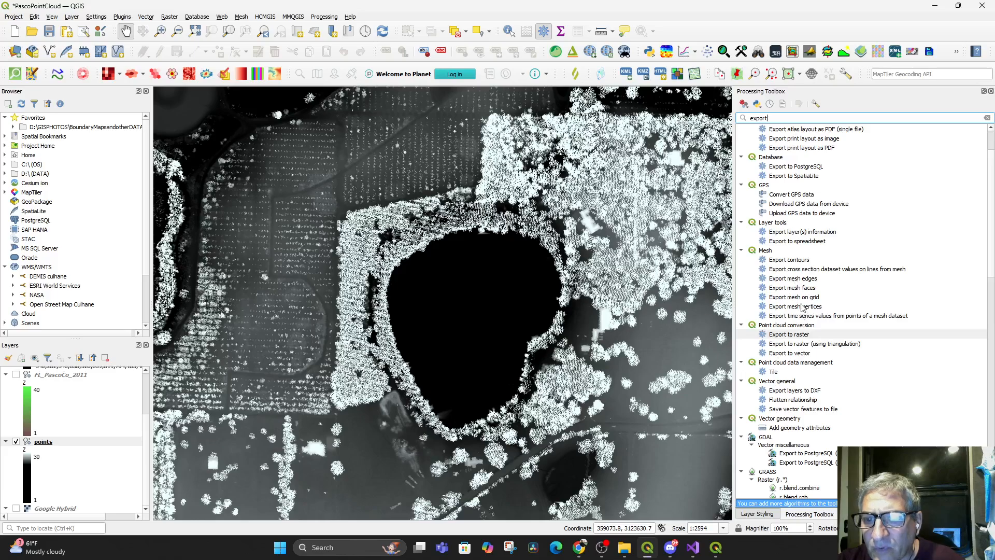
scroll(825, 331, "down", 1)
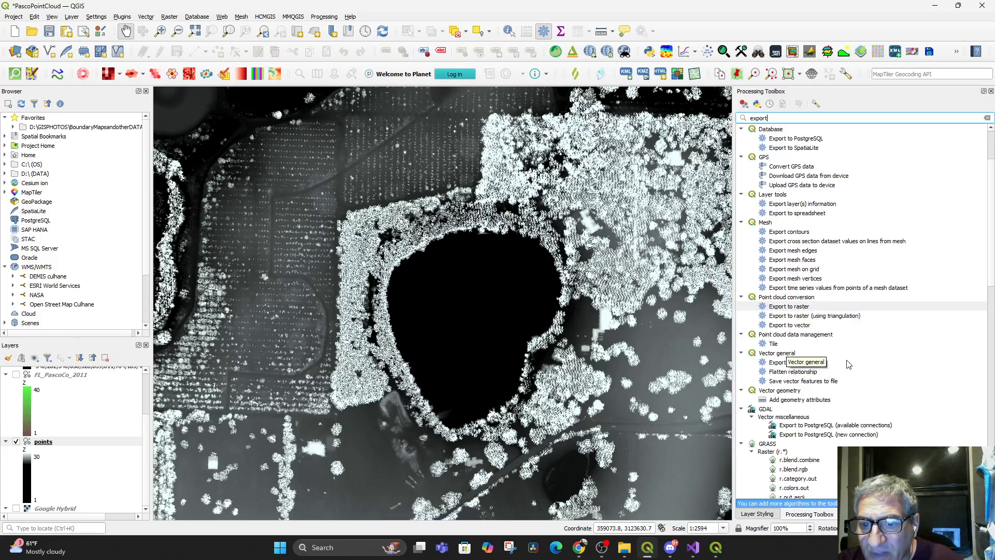
scroll(846, 396, "down", 15)
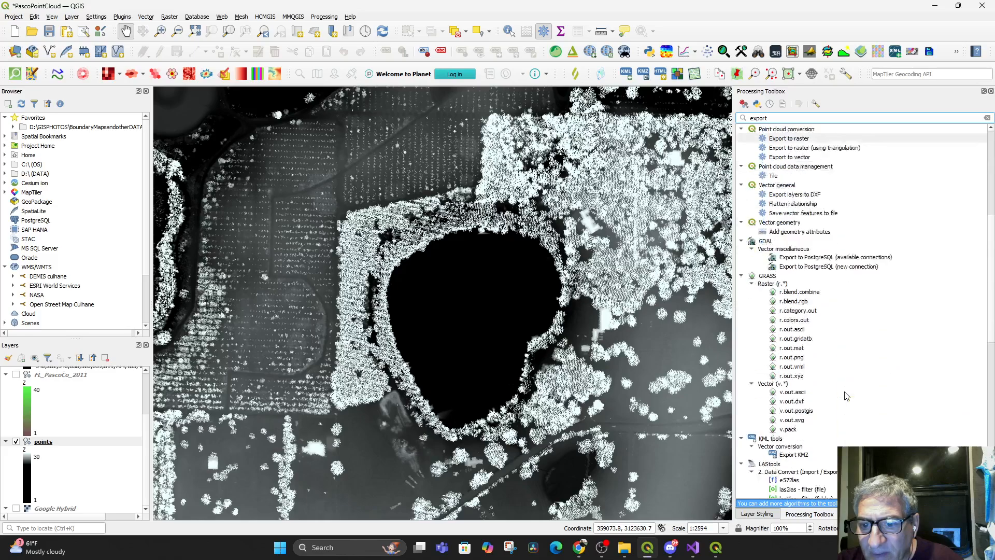
scroll(845, 395, "down", 4)
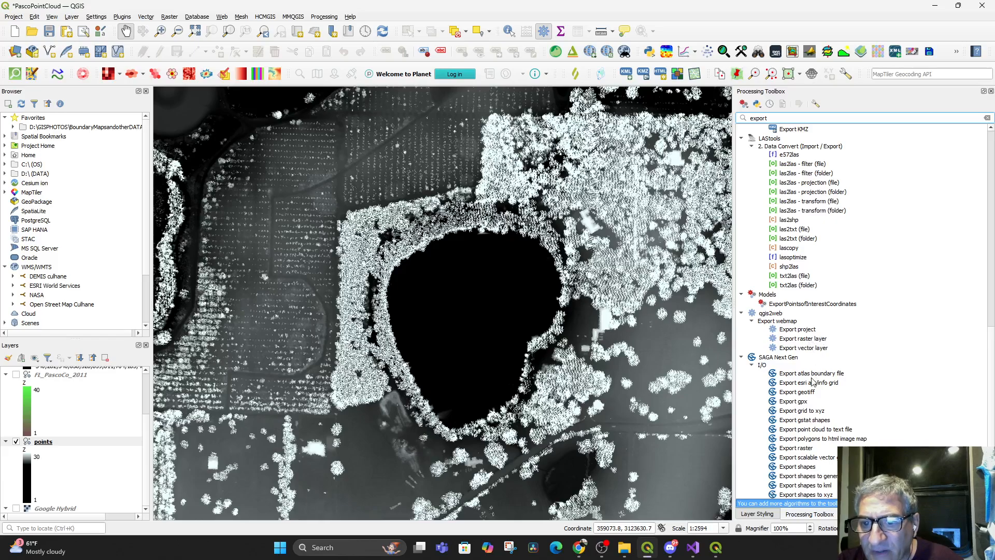
scroll(816, 399, "down", 4)
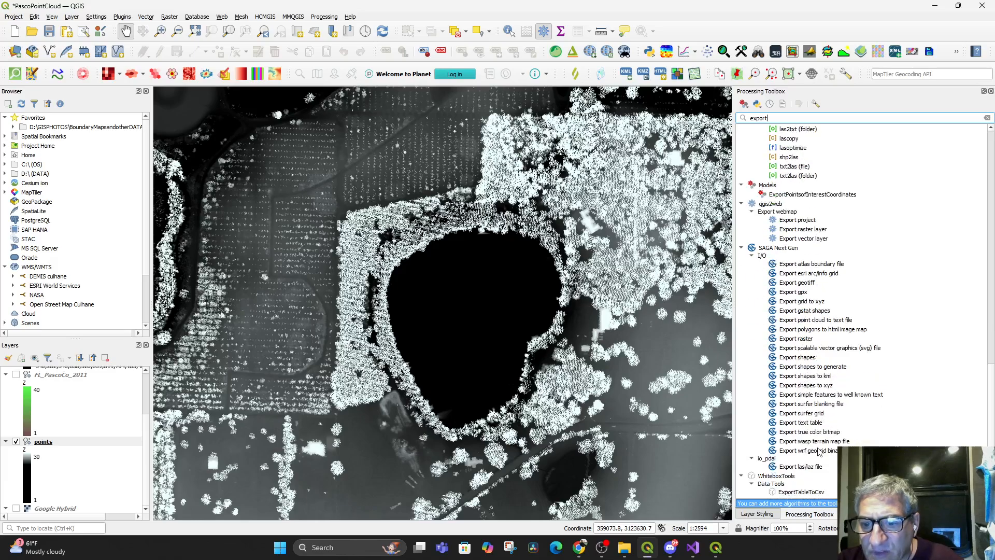
scroll(815, 447, "up", 15)
scroll(818, 450, "up", 5)
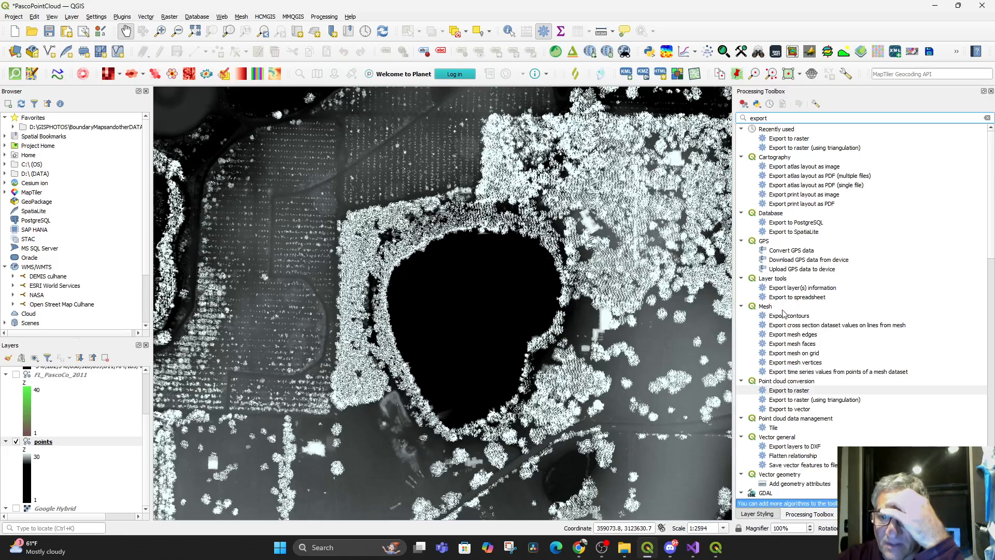
Open the Export to raster (using triangulation) tool and choose points as the input layer
left_click(787, 392)
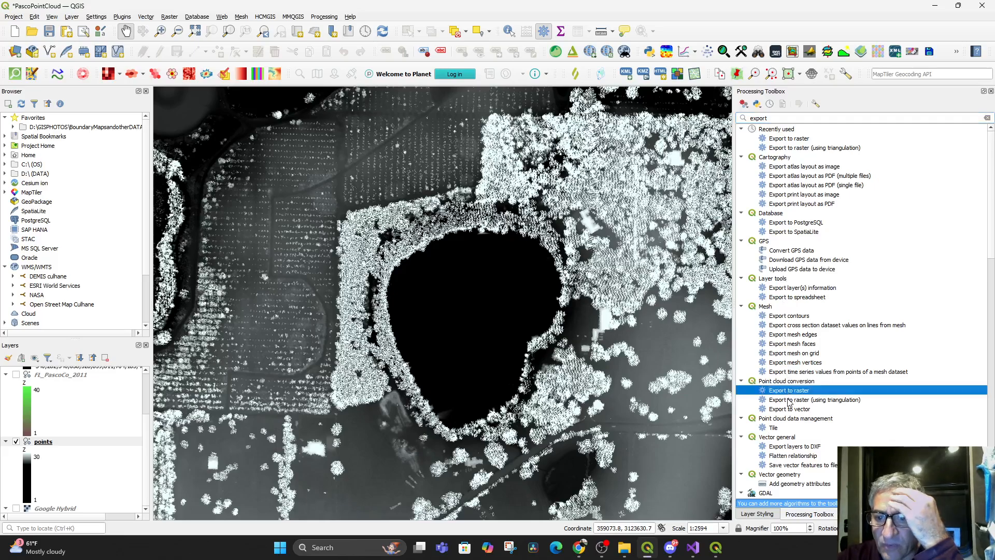
left_click(789, 401)
double_click(796, 401)
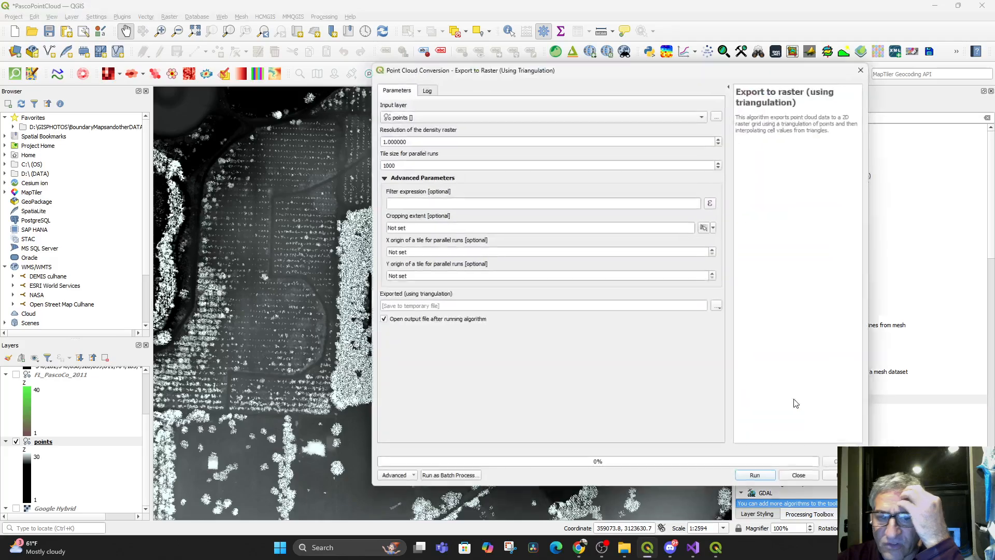
left_click(449, 114)
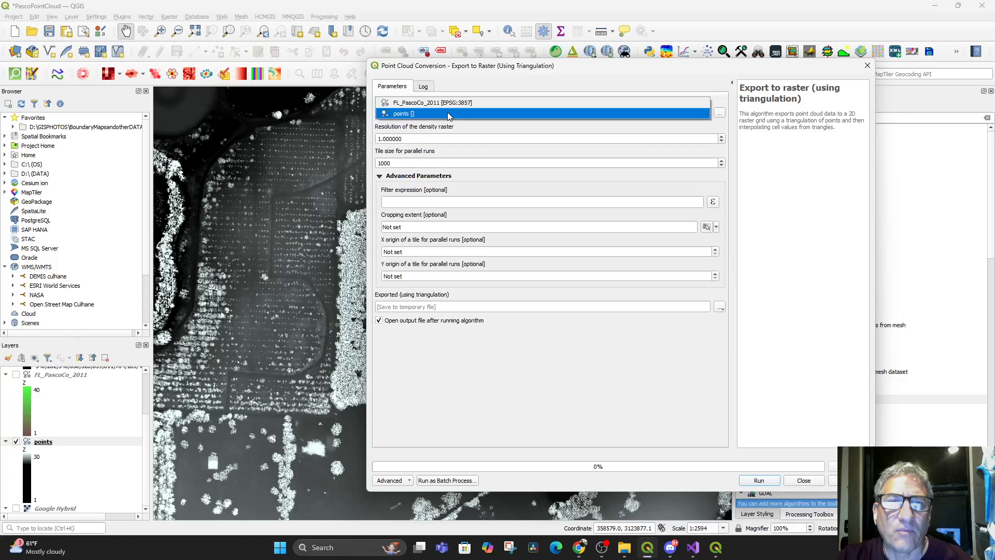
left_click(448, 114)
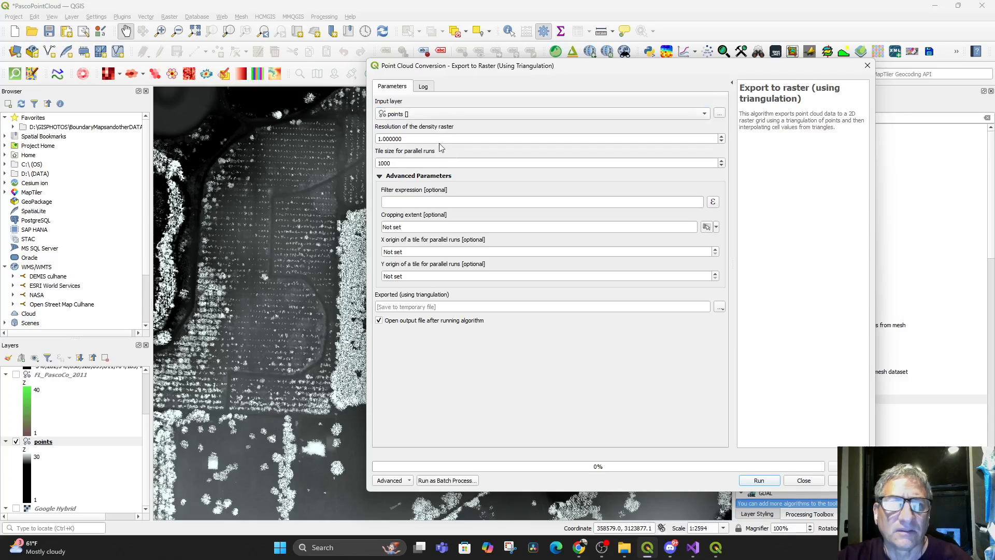
Look at the points layer's attributes in the filter expression builder and close it without adding a filter
left_click(413, 201)
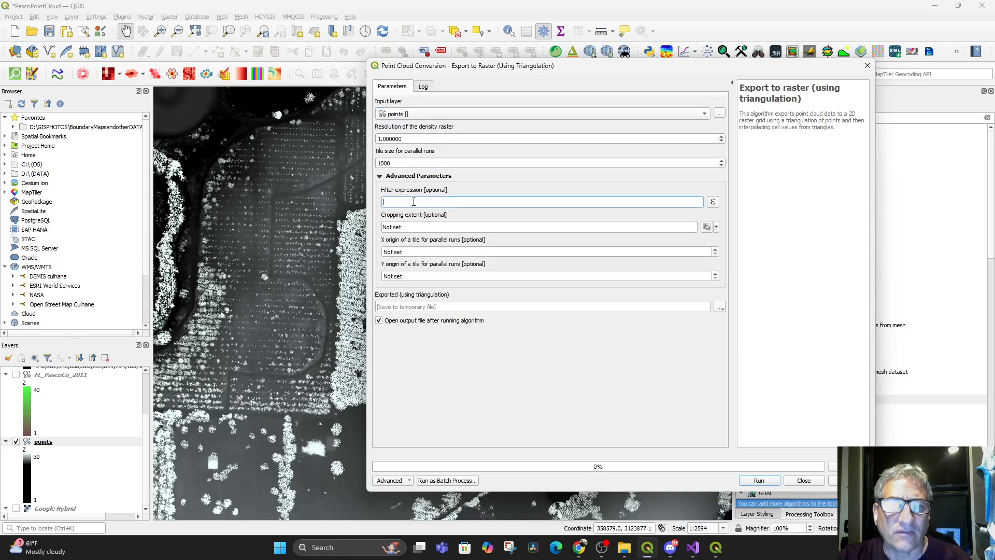
left_click(713, 202)
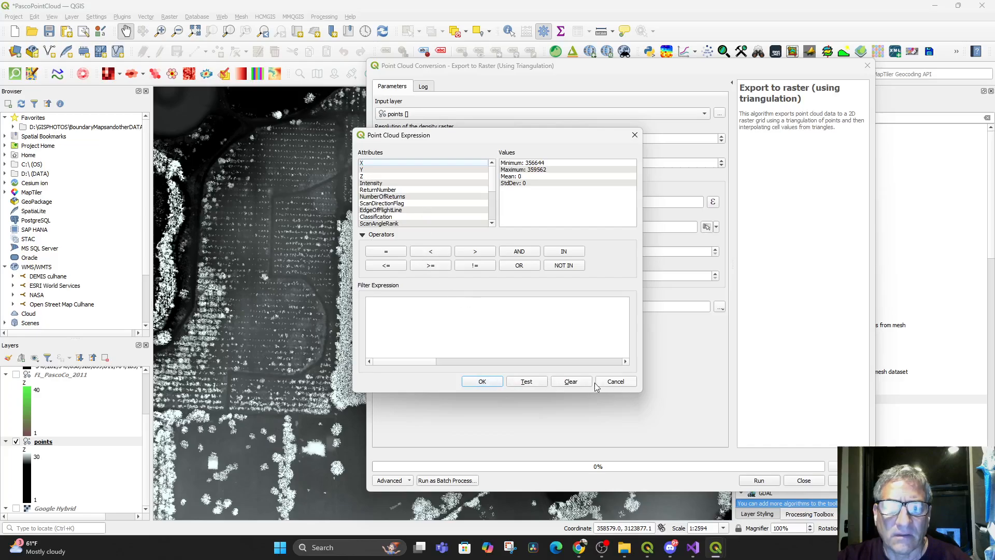
left_click(620, 381)
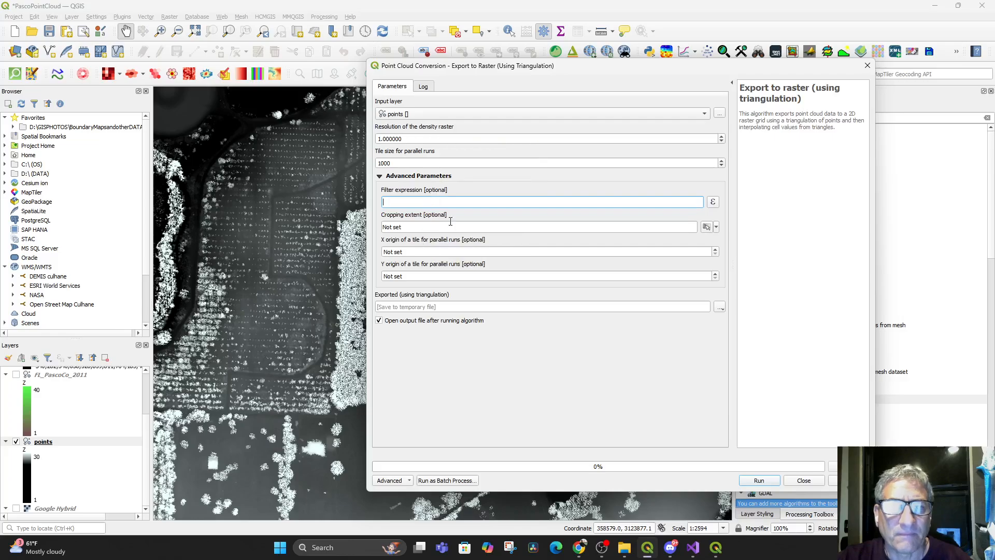
Switch the export's input layer to FL_PascoCo_2011 and back to points
left_click(427, 115)
left_click(427, 114)
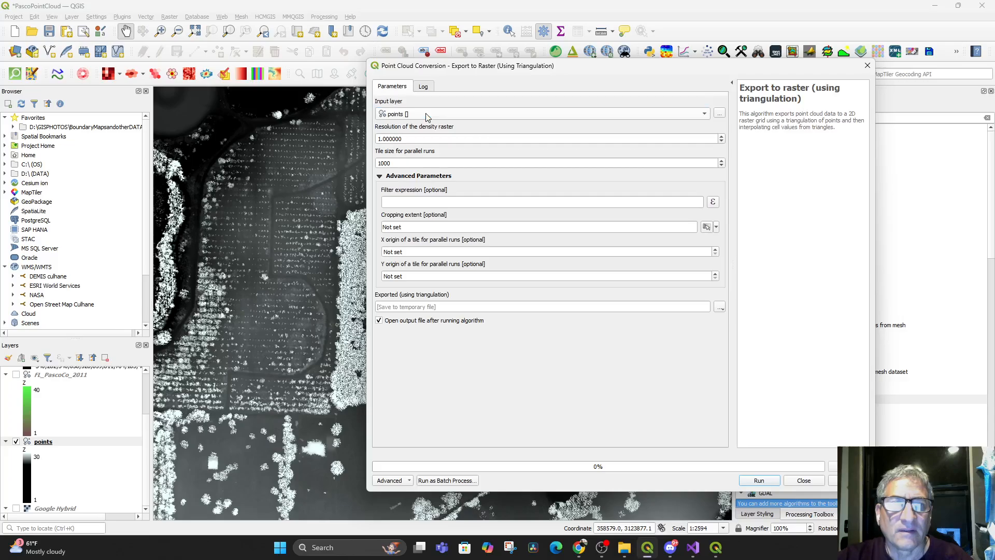
left_click(427, 114)
left_click(429, 103)
left_click(437, 116)
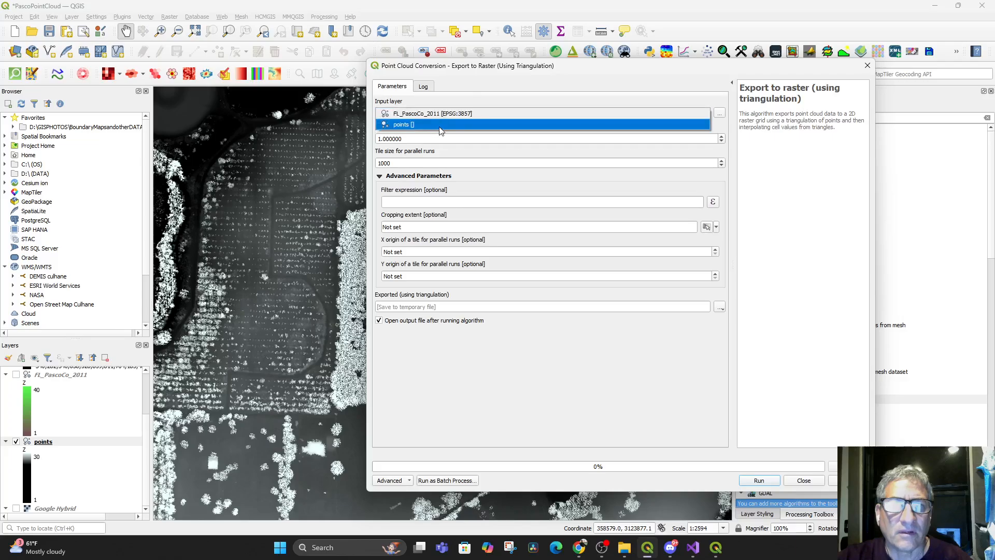
left_click(439, 126)
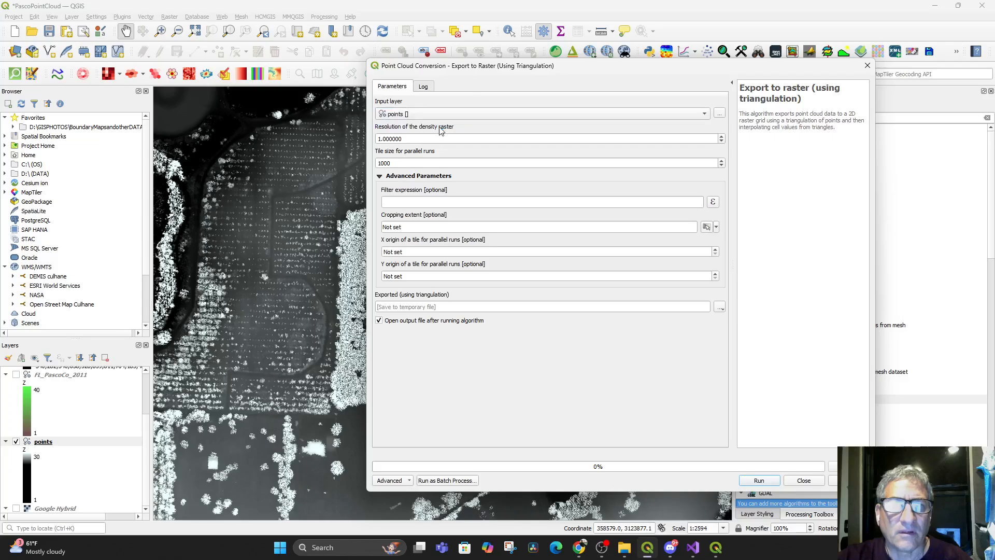
Switch to the YouTube tutorial in Chrome and find the part showing the Export to raster parameters, pausing there to review them
left_click(575, 548)
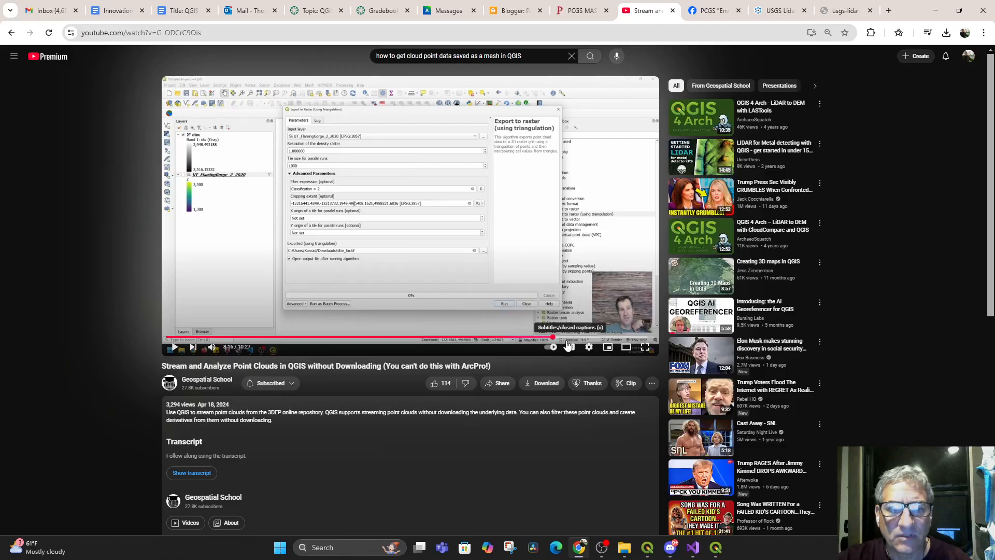
left_click(539, 337)
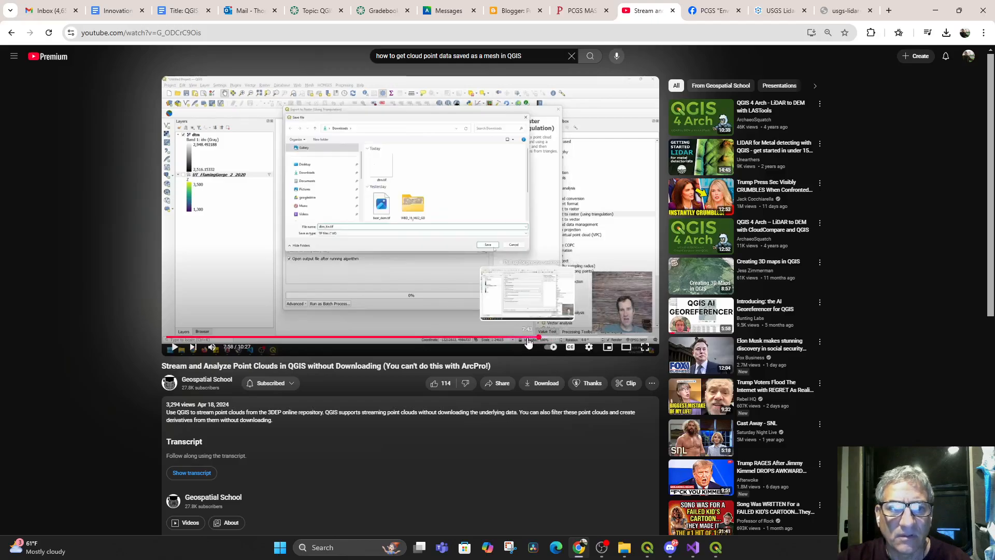
left_click(494, 338)
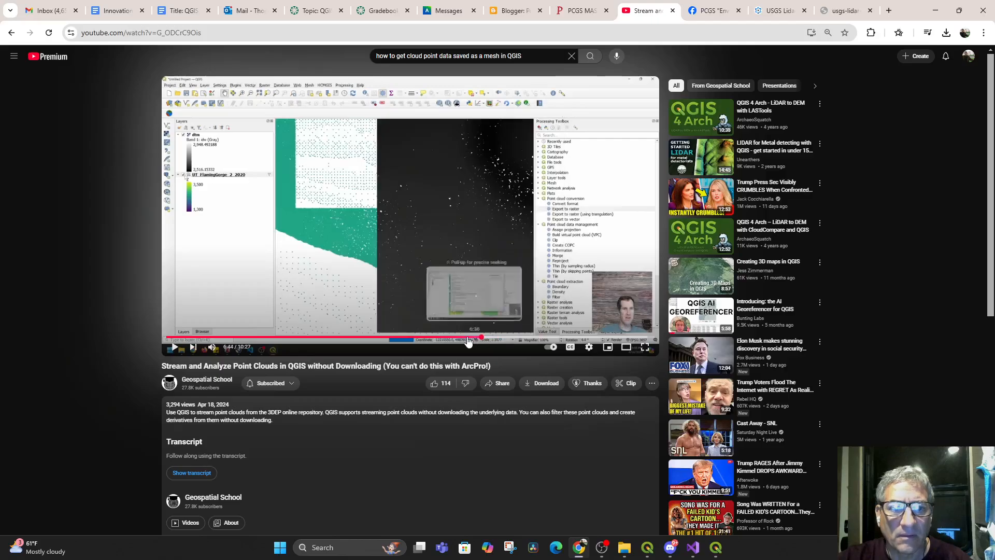
left_click(482, 338)
left_click(466, 338)
key("space")
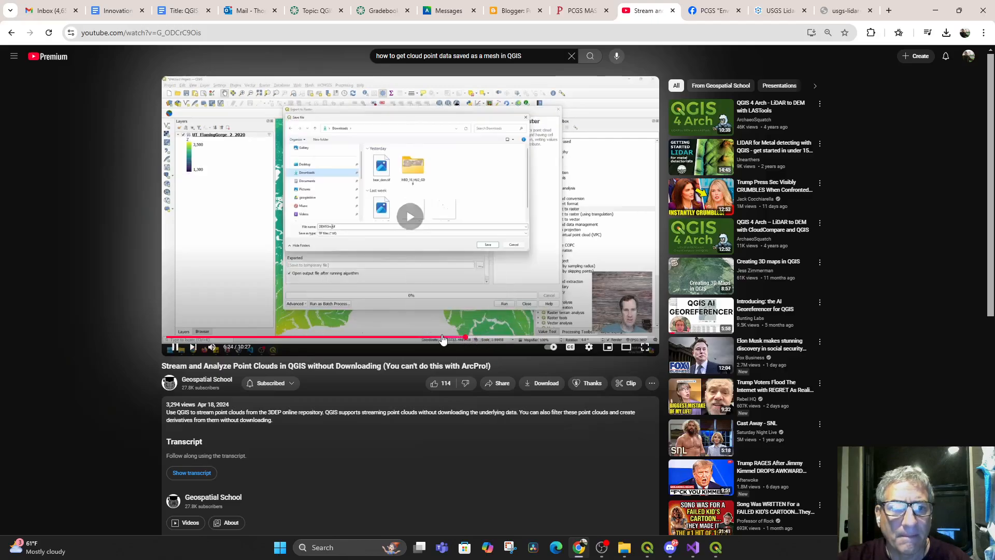
left_click(454, 338)
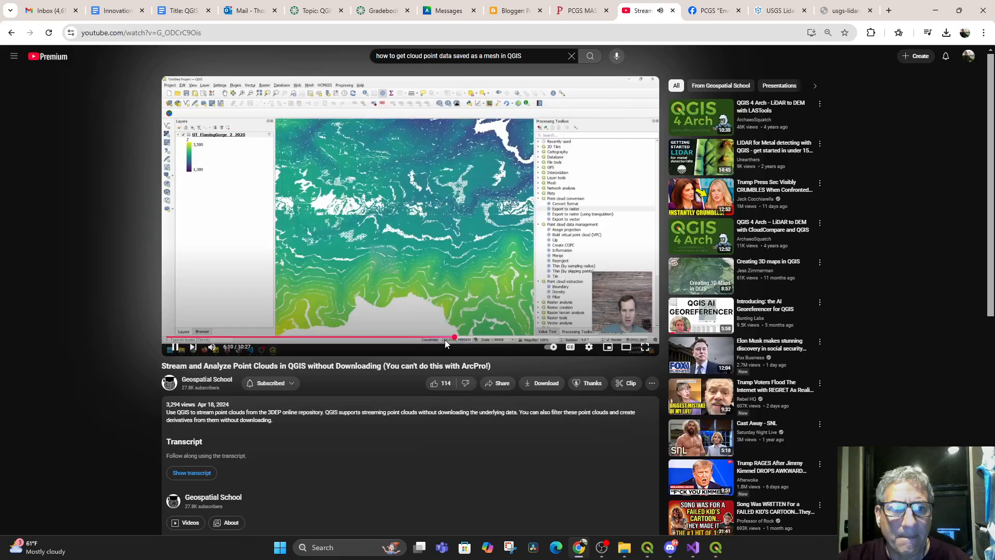
left_click(459, 338)
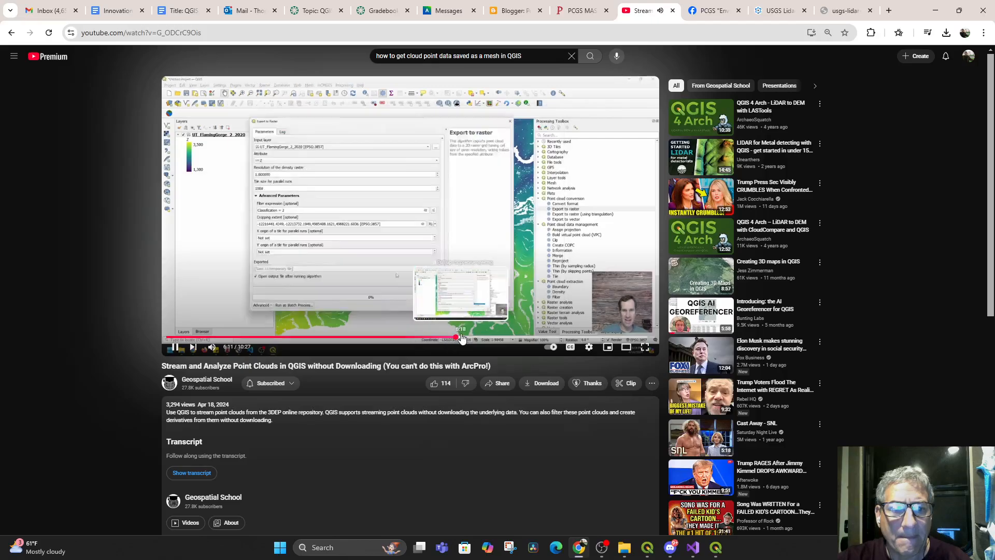
left_click(409, 326)
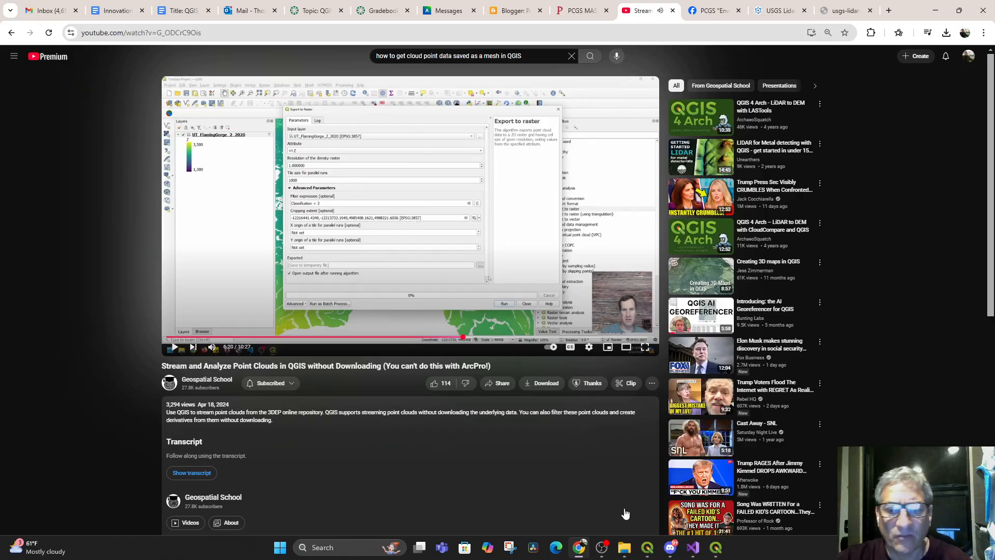
Return to QGIS and replace the triangulation export with the point cloud Export to raster tool, leaving its filter expression empty
left_click(647, 550)
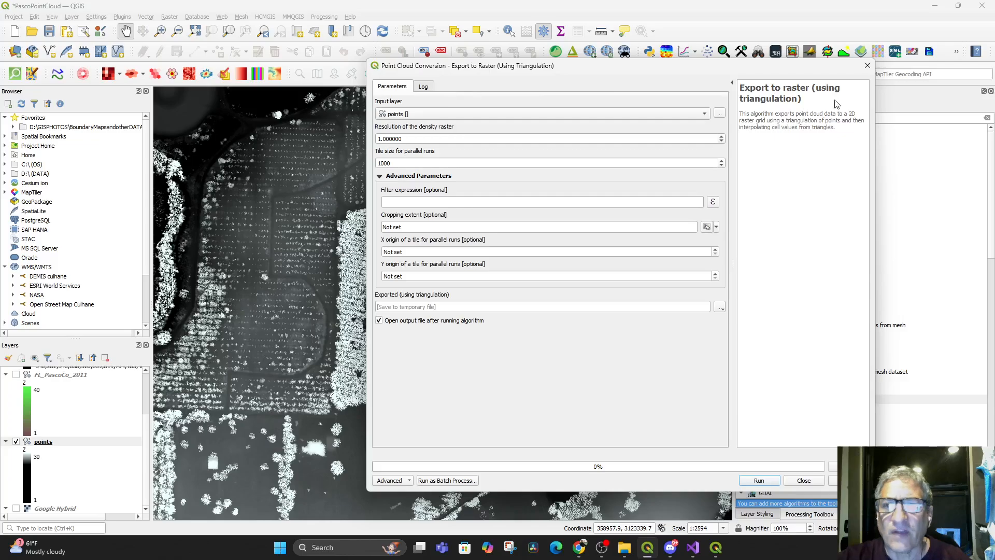
left_click(803, 481)
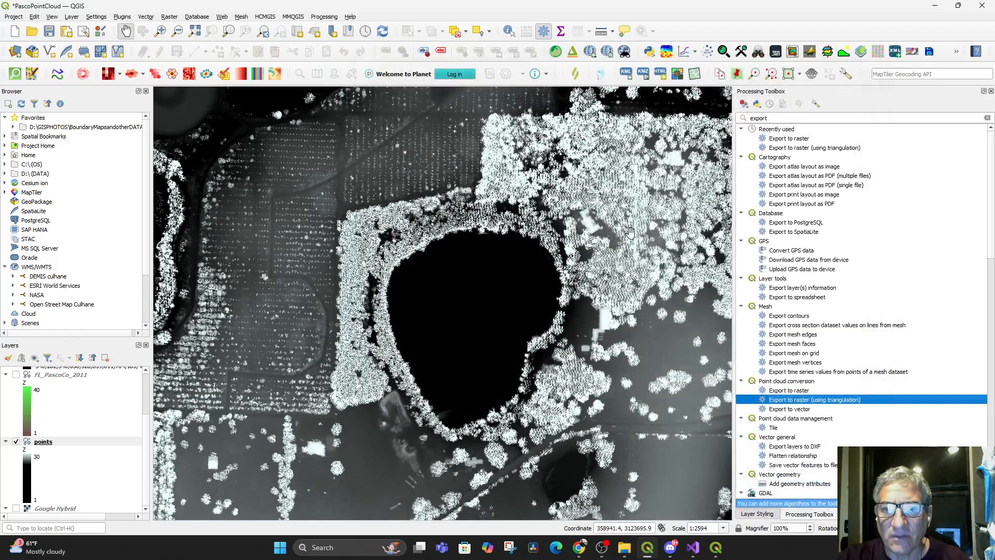
left_click(783, 391)
double_click(783, 391)
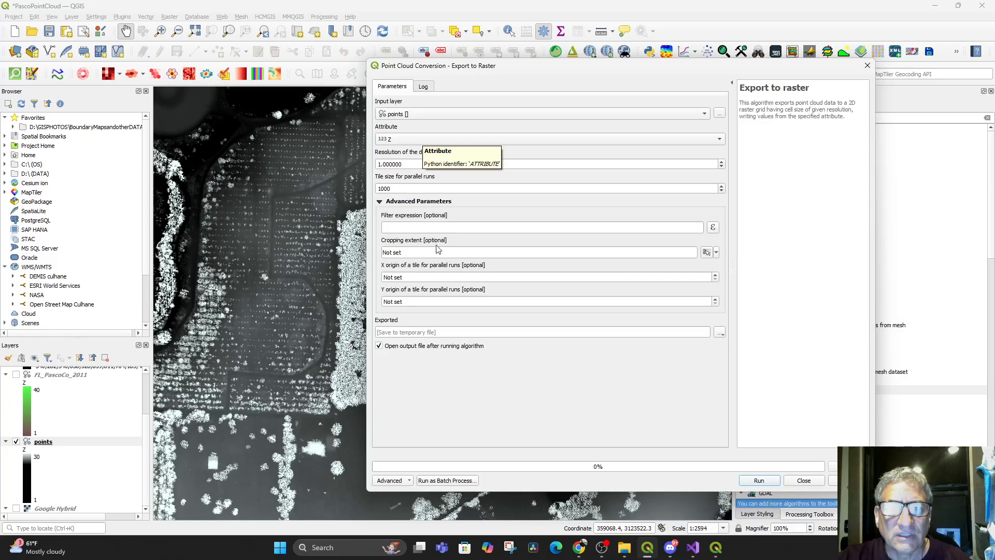
left_click(713, 228)
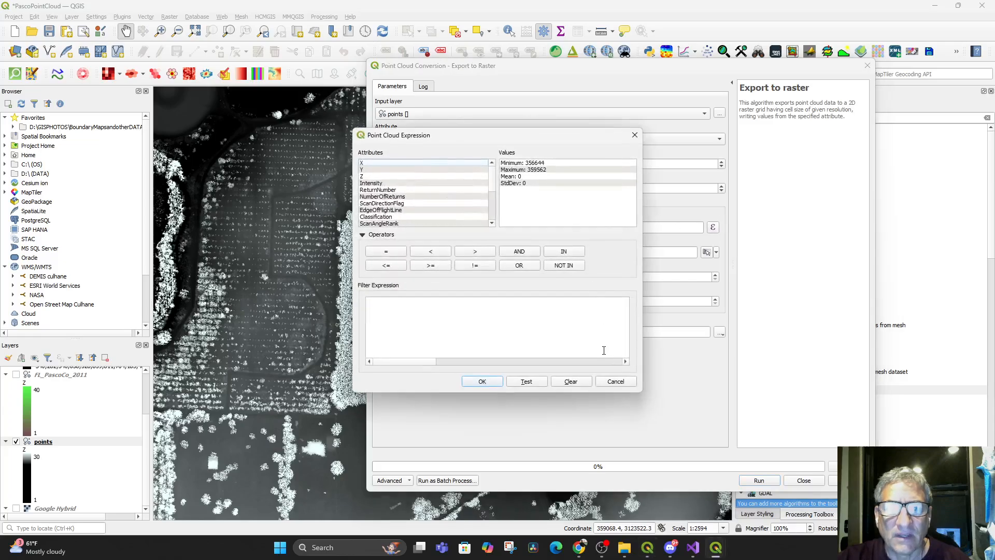
left_click(478, 382)
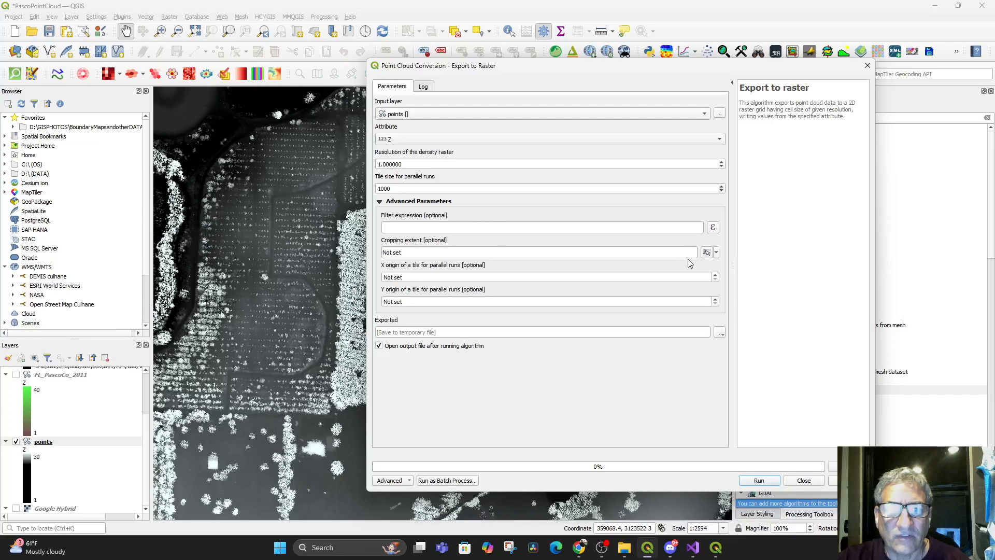
Draw the cropping extent around the lake area on the map canvas, about X 358350 to 359054 and Y 3123335 to 3123853
left_click(717, 254)
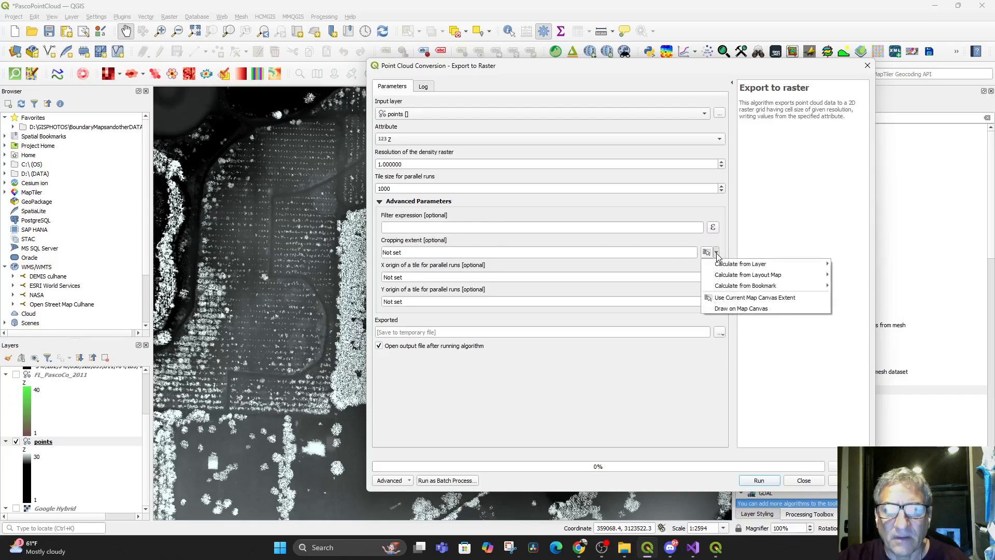
left_click(728, 298)
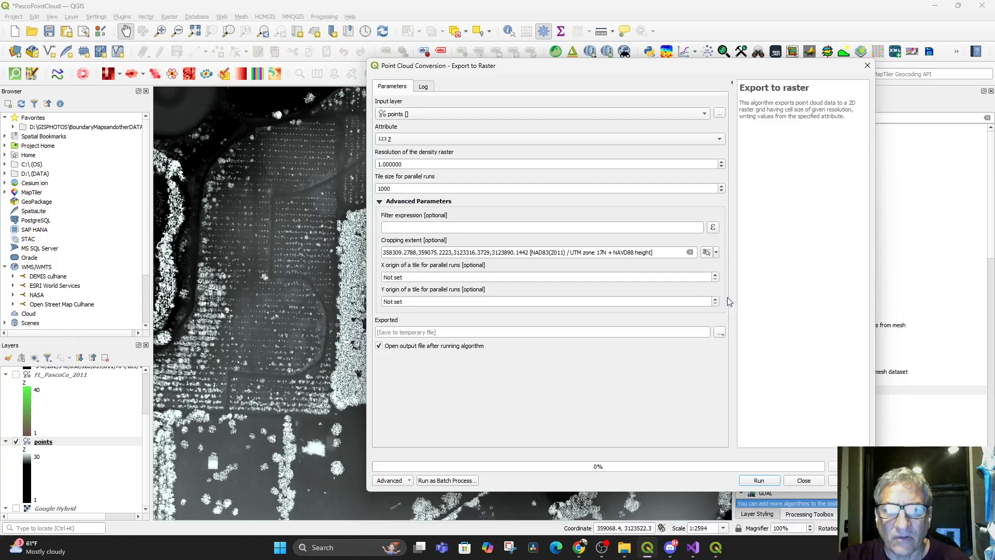
left_click(717, 253)
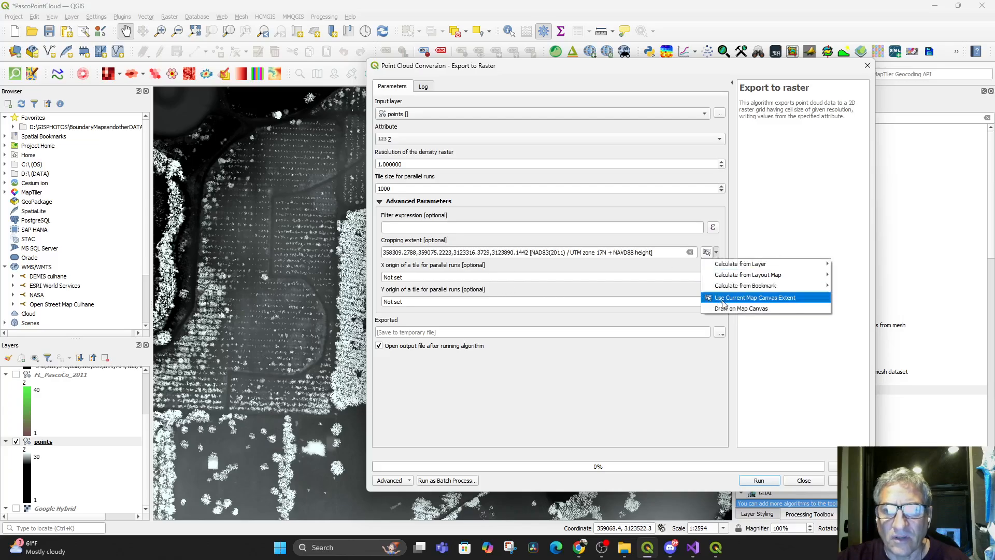
left_click(705, 294)
left_click_drag(185, 122, 720, 512)
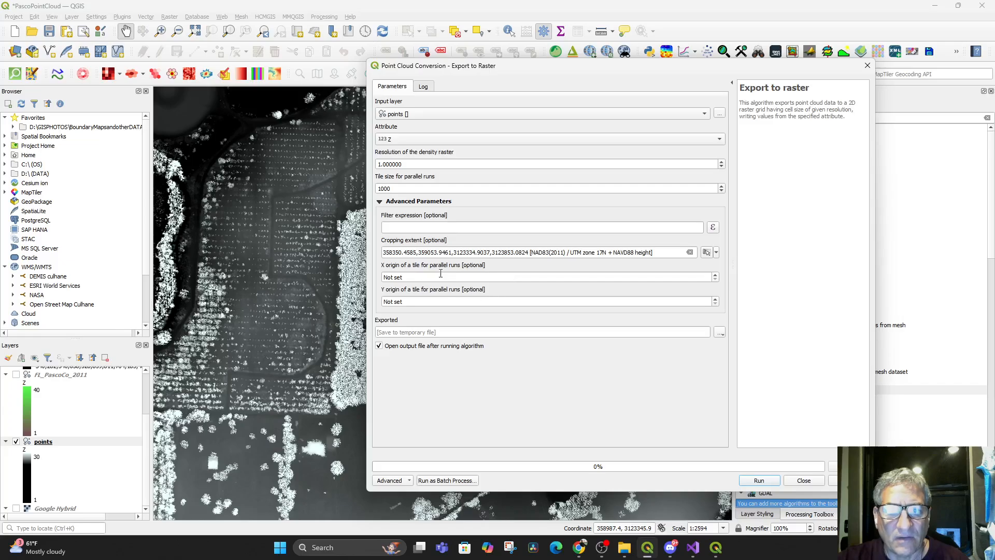
Set the existing PointcloudtoDTMRosebud.tif in the PASCO POINT CLOUD folder as the output to overwrite and run the raster export
left_click(720, 332)
left_click(741, 355)
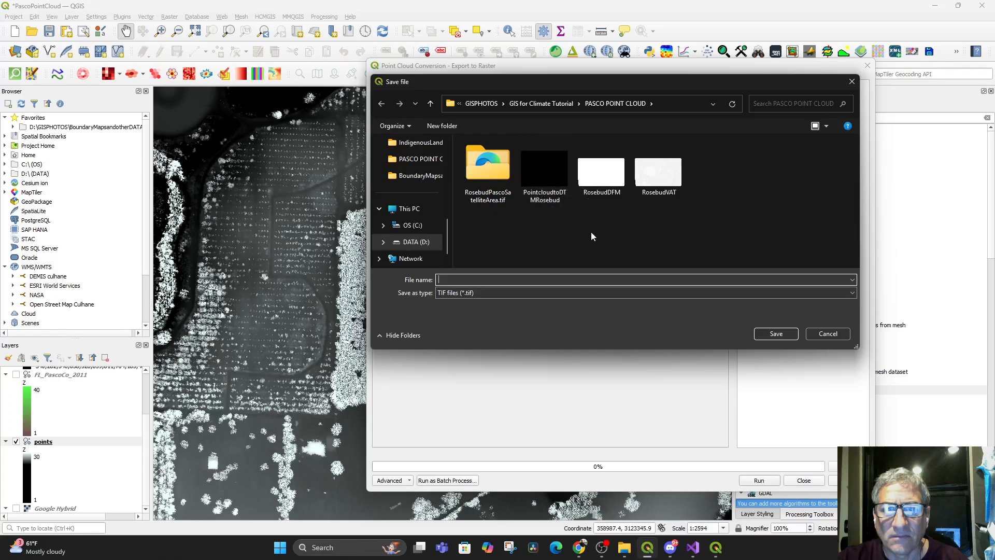
double_click(550, 176)
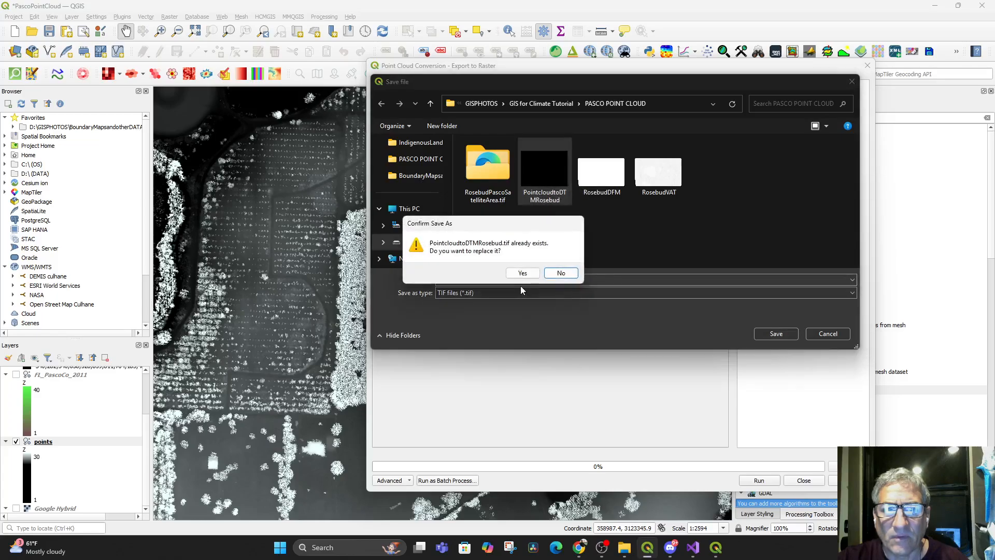
left_click(523, 270)
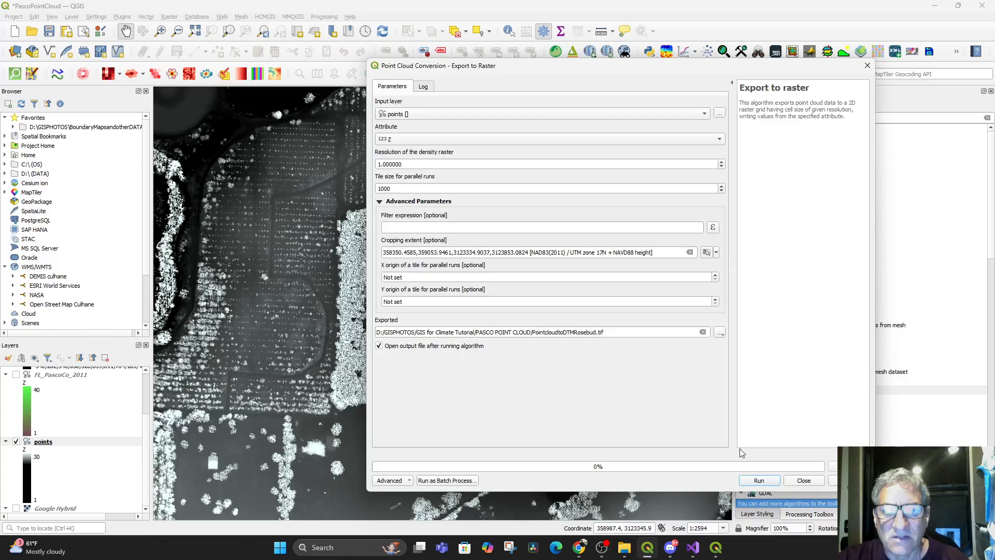
left_click(760, 480)
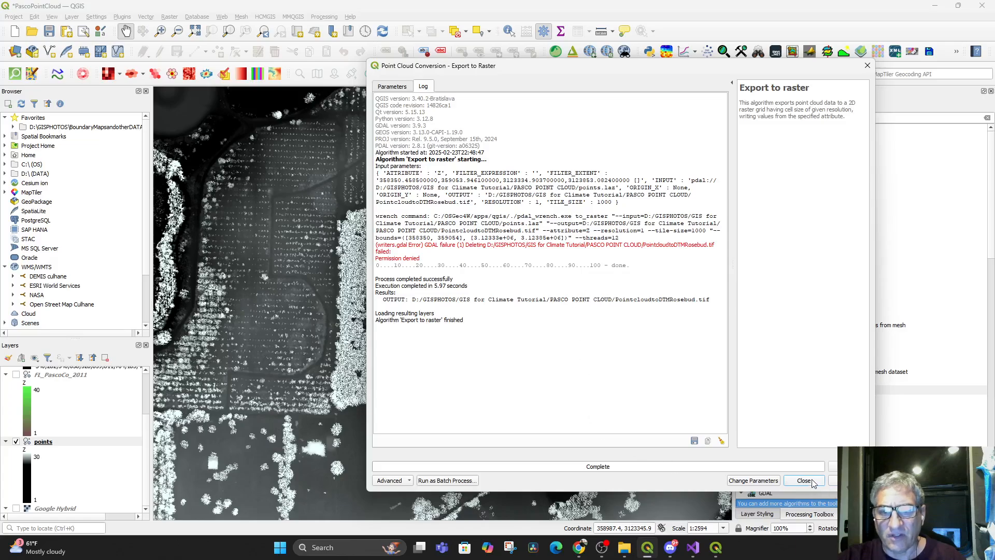
Try to rerun the raster export with the output file name changed to PointCloudTrial in the PASCO POINT CLOUD folder
left_click(395, 87)
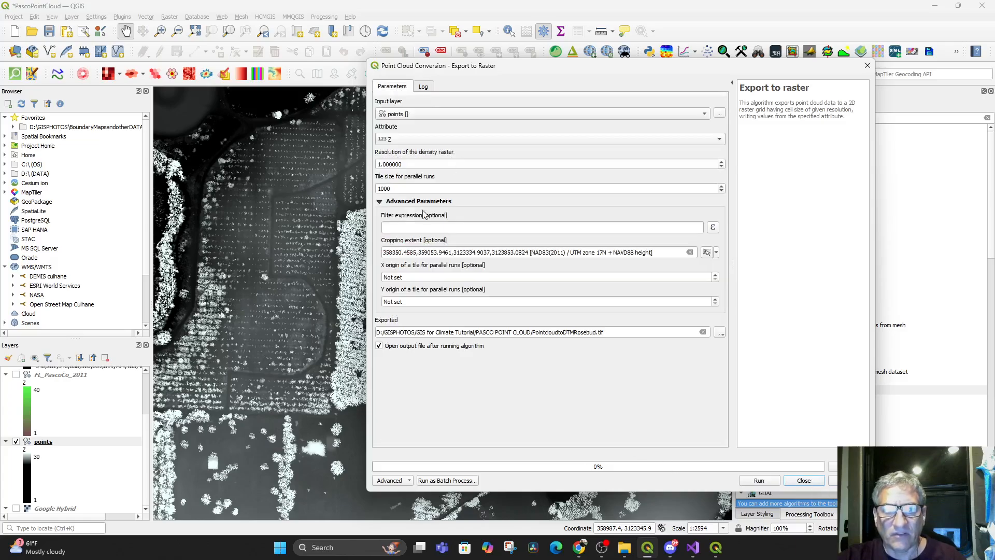
left_click(627, 331)
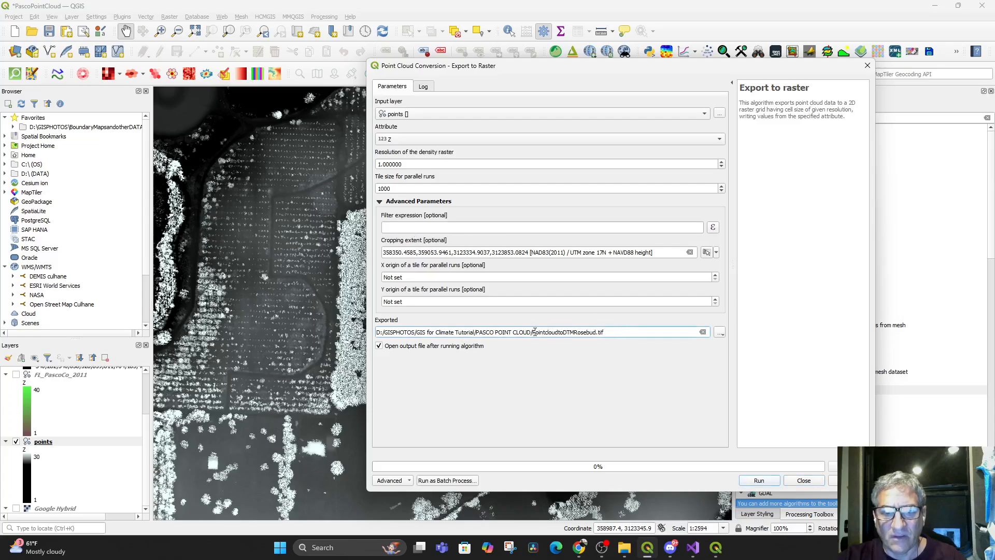
left_click_drag(534, 332, 619, 333)
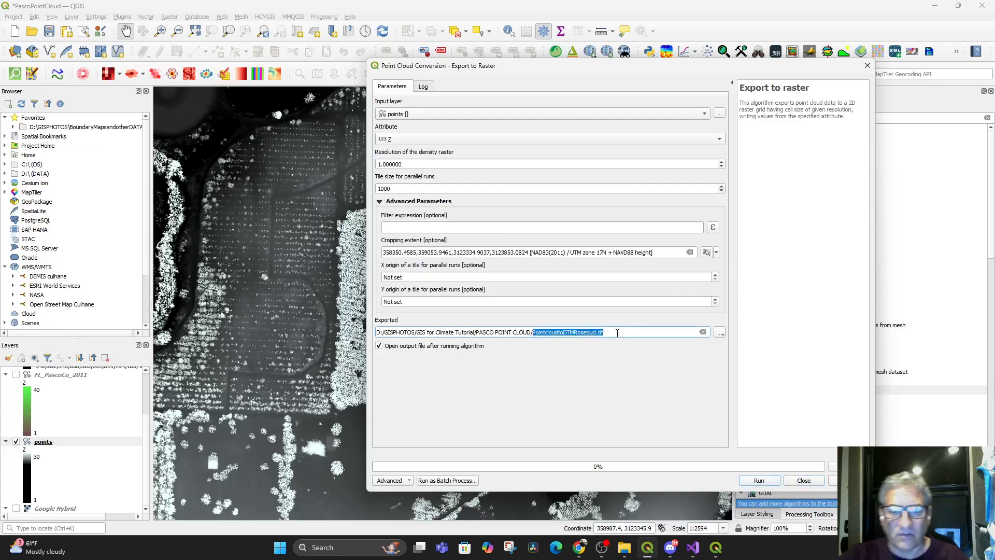
type("Po")
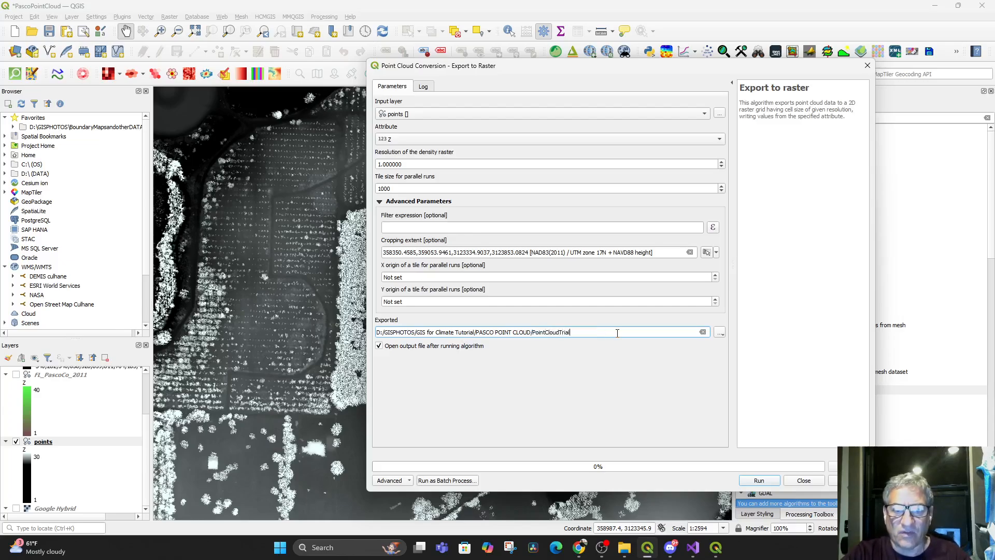
left_click(759, 480)
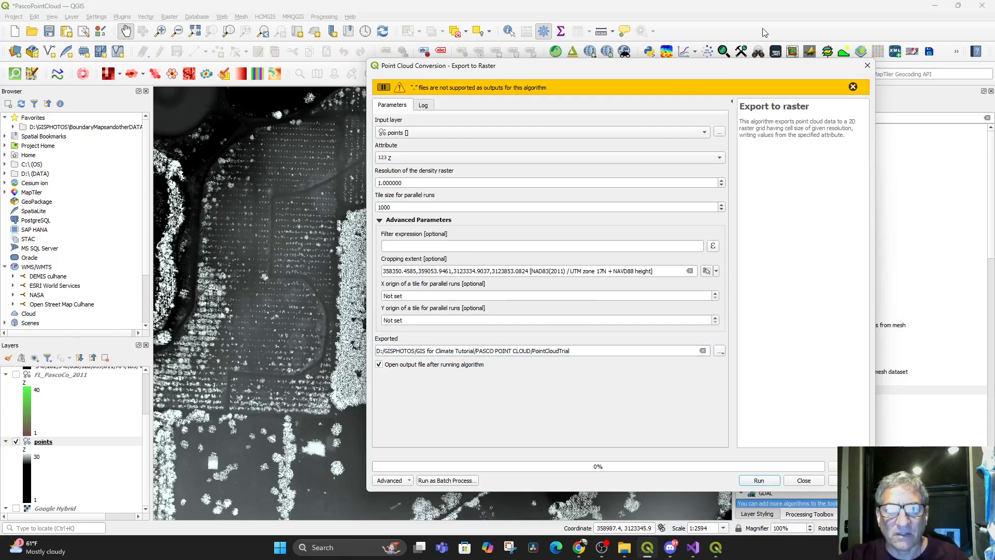
left_click(853, 87)
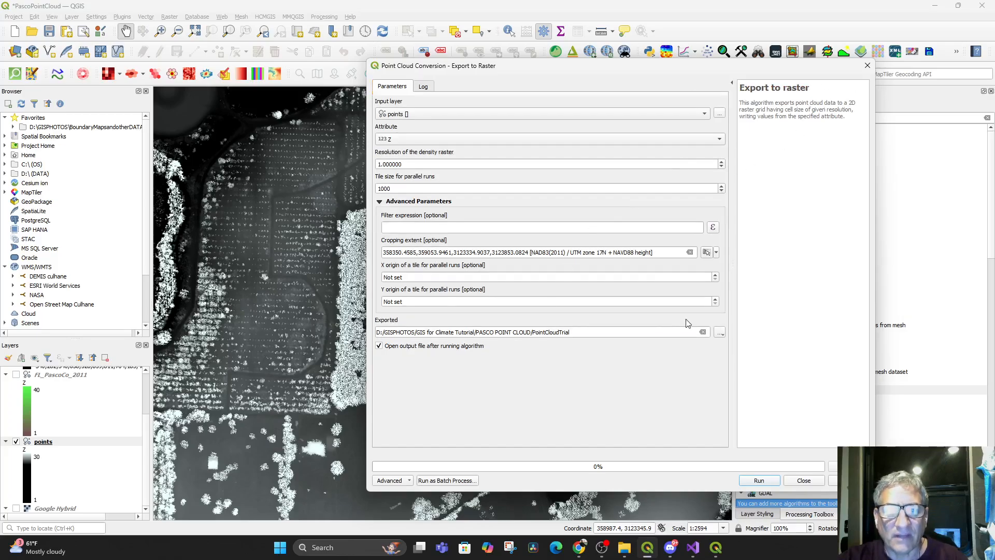
Set the output to a TIF file named PointCloudTrial2 in the PASCO POINT CLOUD folder and run the raster export
left_click(719, 332)
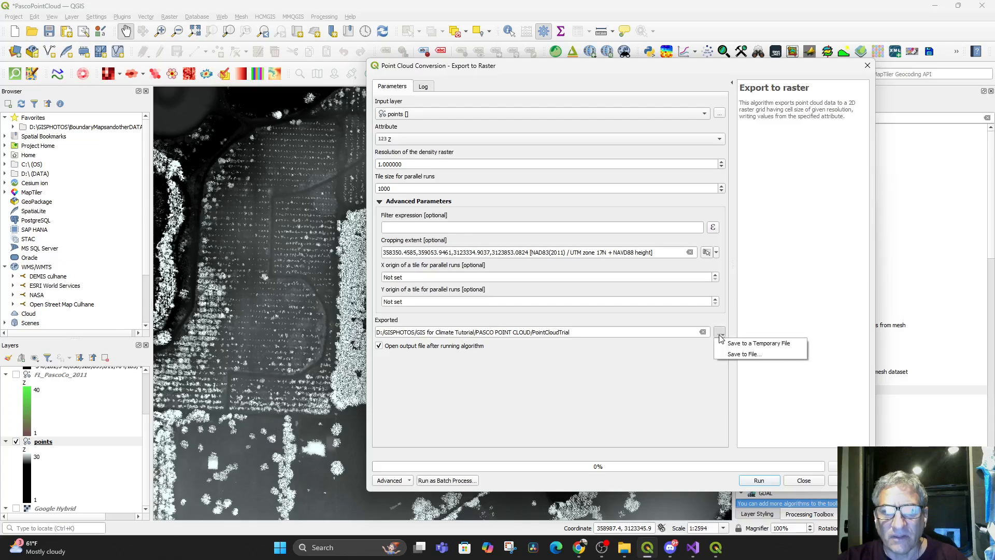
left_click(730, 353)
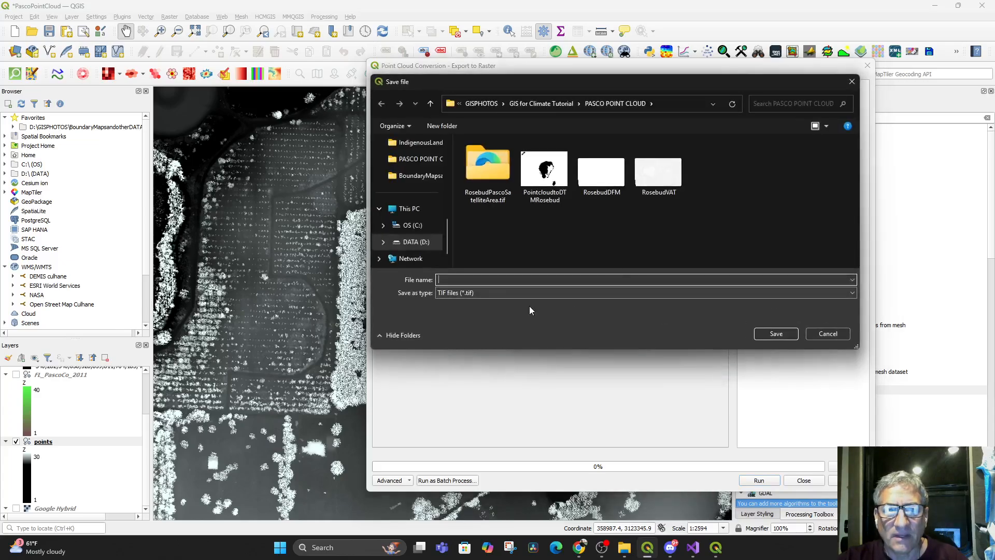
type("Point")
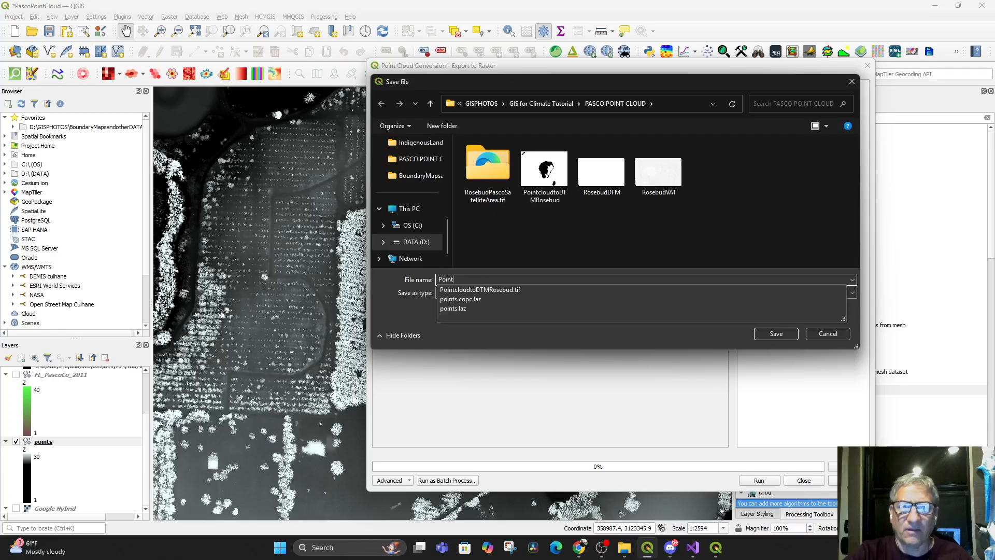
type("Cloud")
type("Trial2")
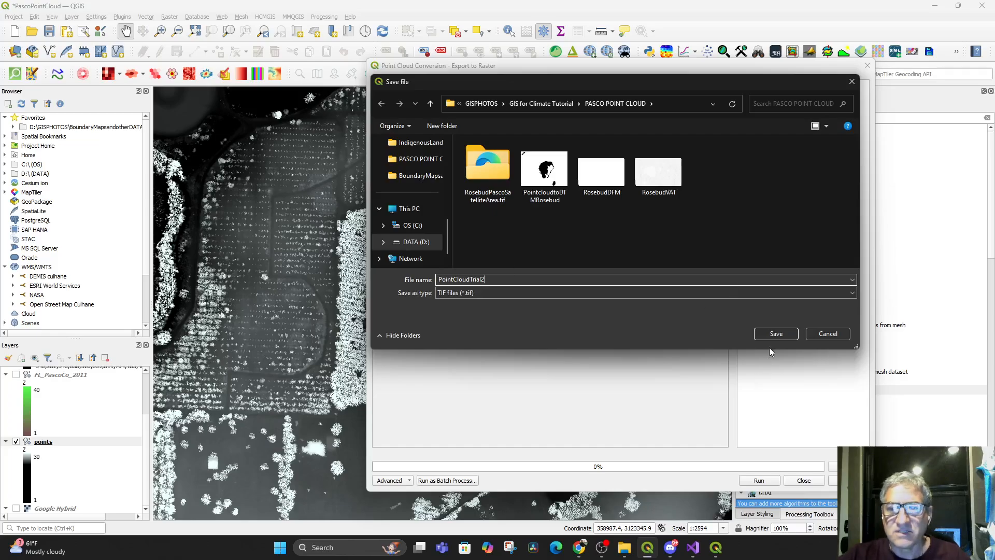
left_click(776, 333)
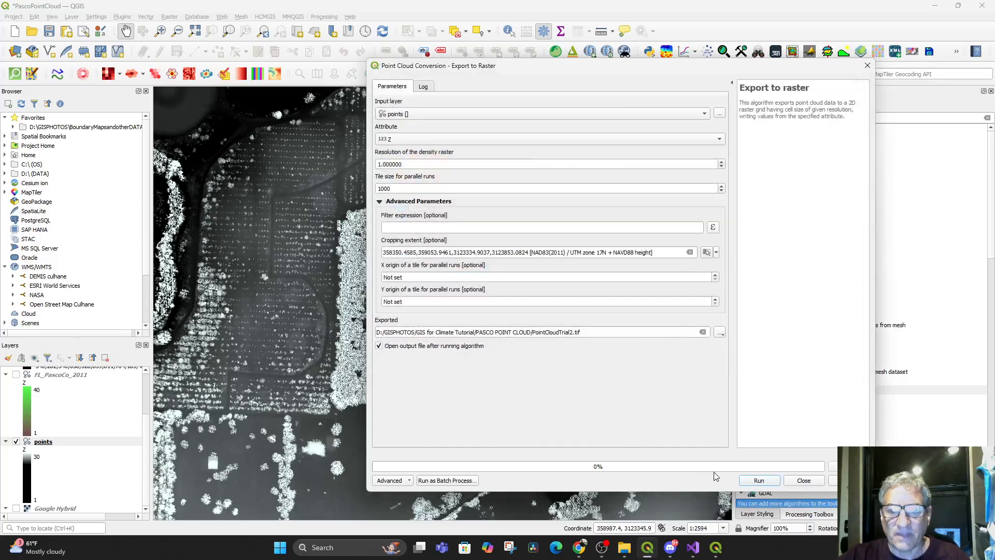
left_click(757, 480)
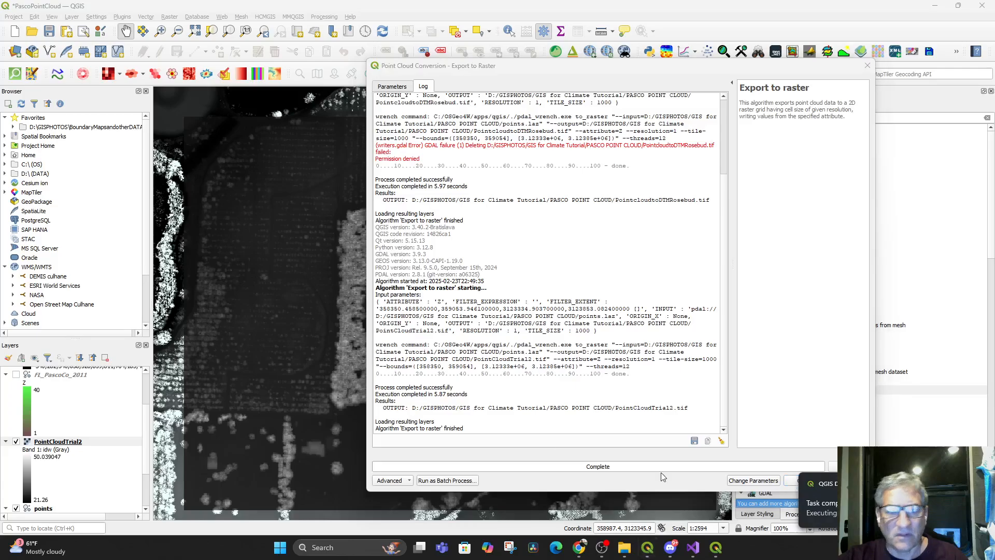
Close the export tool and turn on the PointcloudtoDTMRosebud layer
left_click(867, 66)
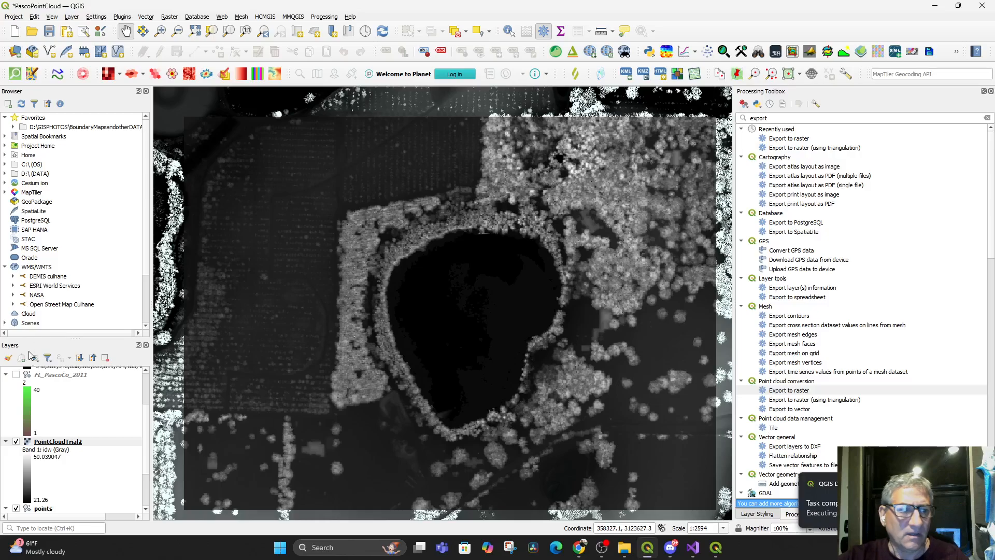
scroll(86, 475, "up", 2)
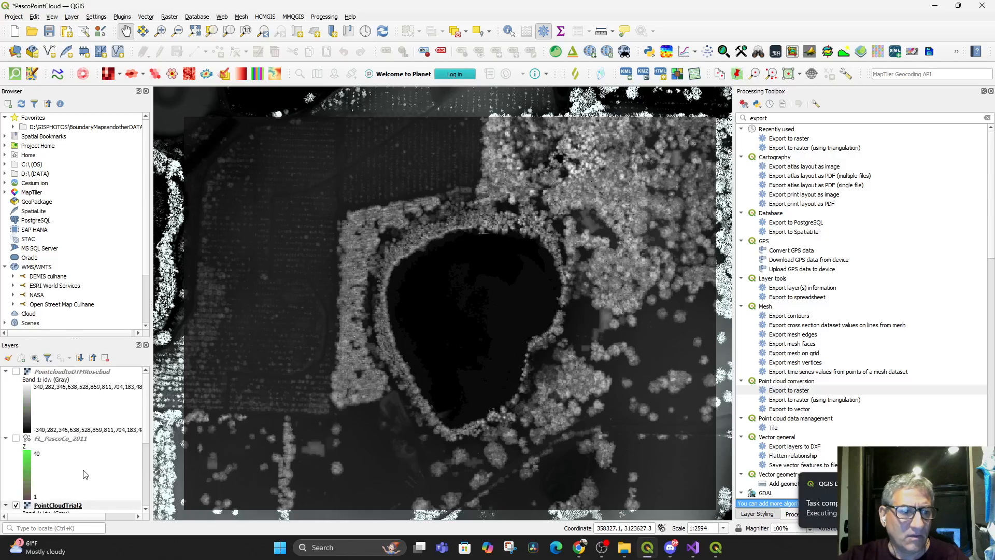
left_click(17, 373)
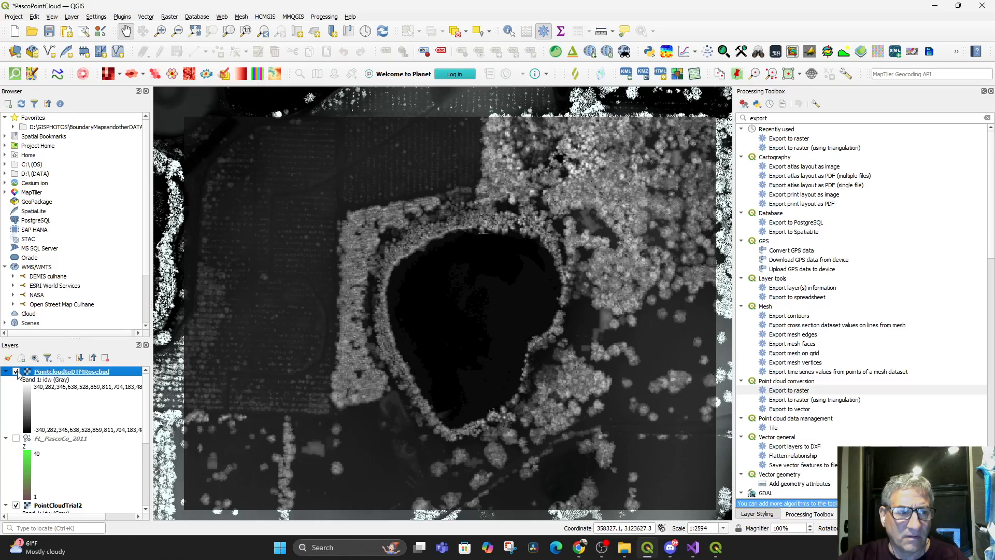
Turn off the PointcloudtoDTMRosebud layer and remove it from the project
left_click(16, 373)
right_click(38, 372)
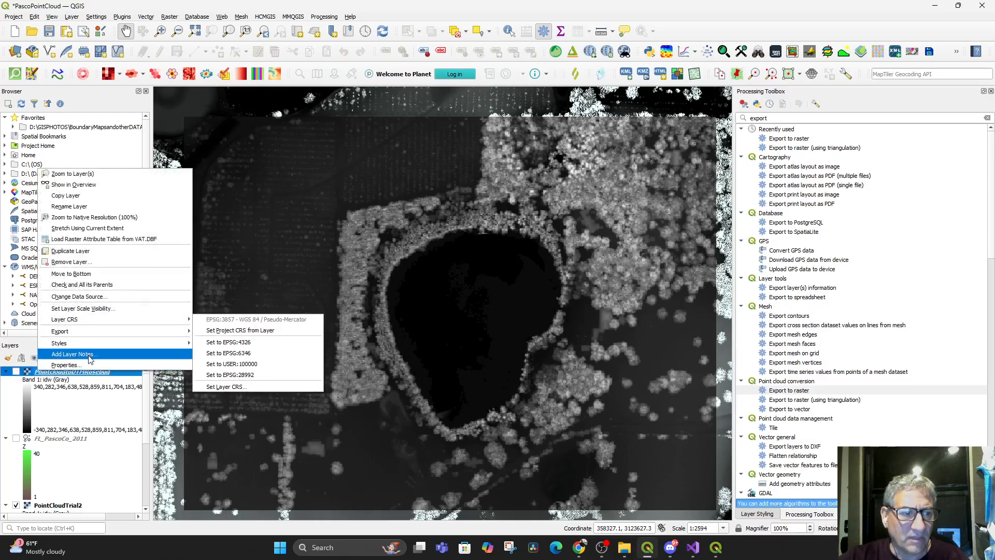
left_click(69, 262)
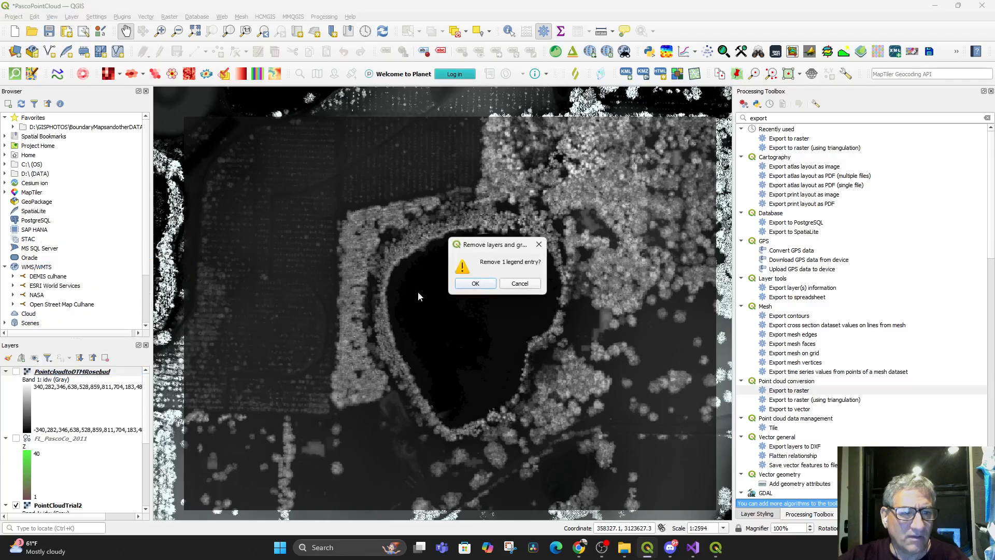
left_click(466, 284)
Check the PointCloudTrial2 raster against its surroundings on the map and turn the layer off
scroll(36, 444, "down", 2)
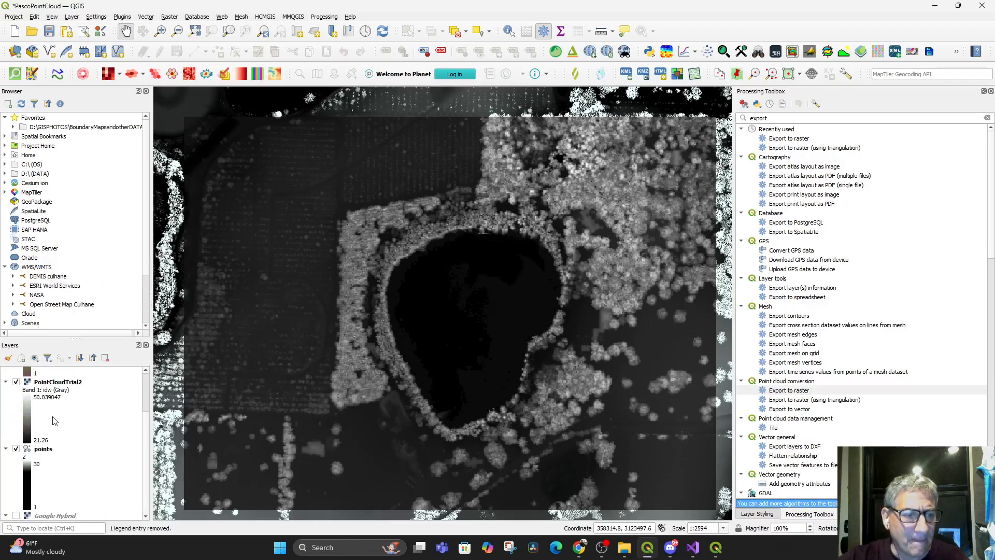
left_click(17, 382)
left_click(17, 383)
scroll(362, 348, "down", 1)
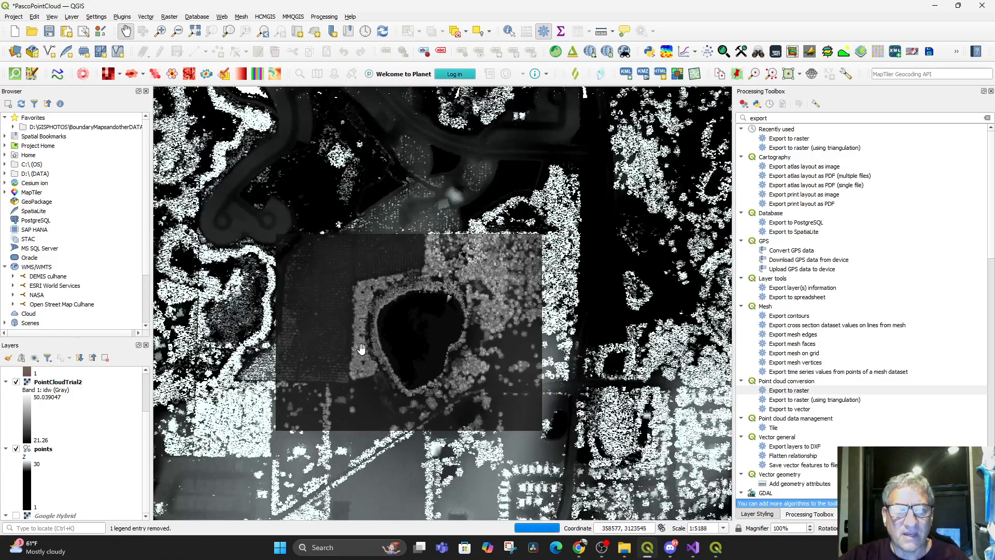
left_click_drag(414, 395, 427, 409)
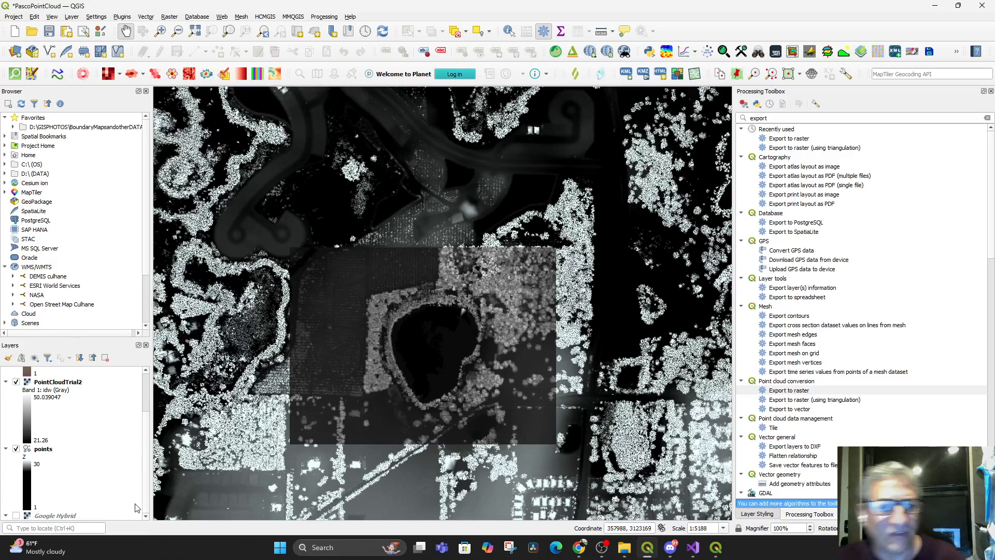
left_click(16, 383)
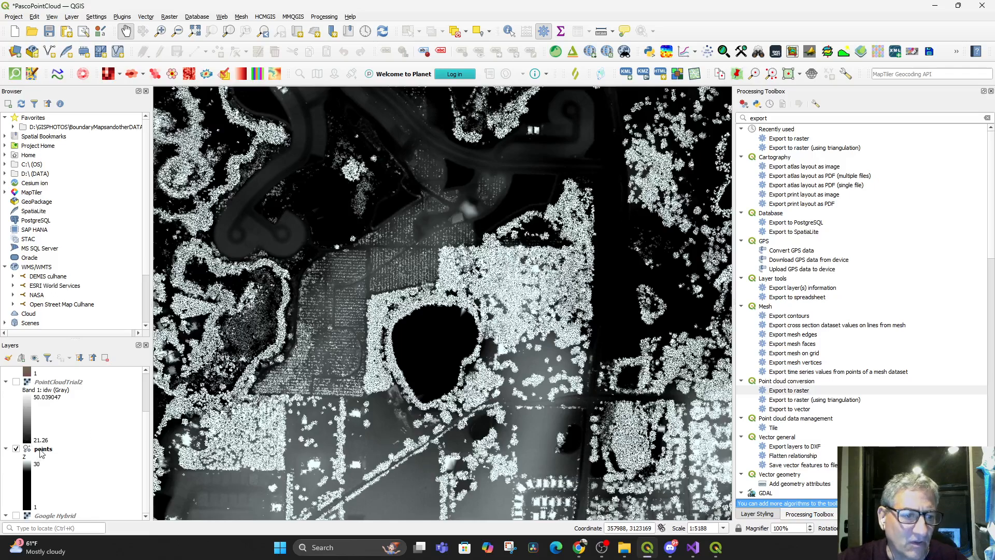
Start Export to raster for the points layer and build a filter expression from Classification and the value 2 (Ground)
left_click(41, 450)
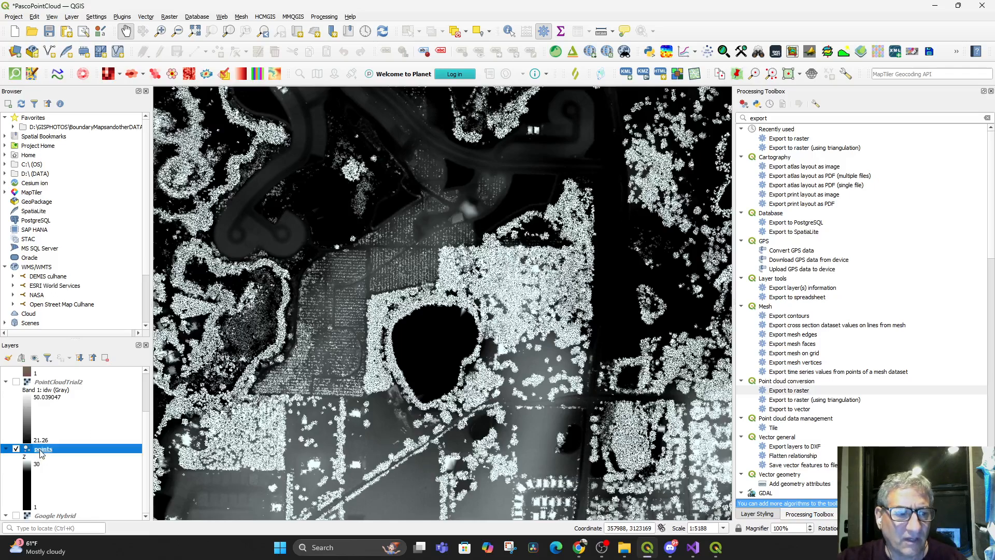
right_click(42, 451)
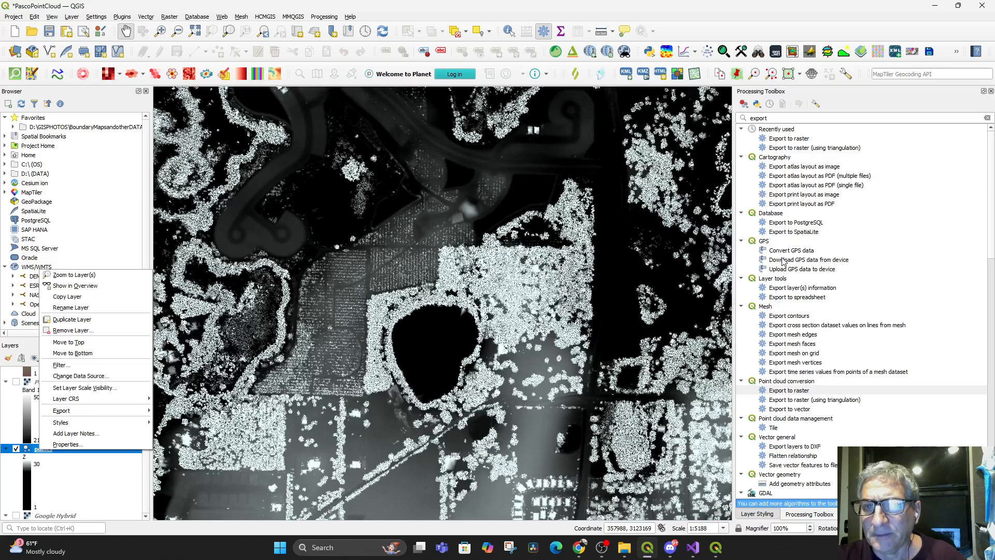
double_click(786, 393)
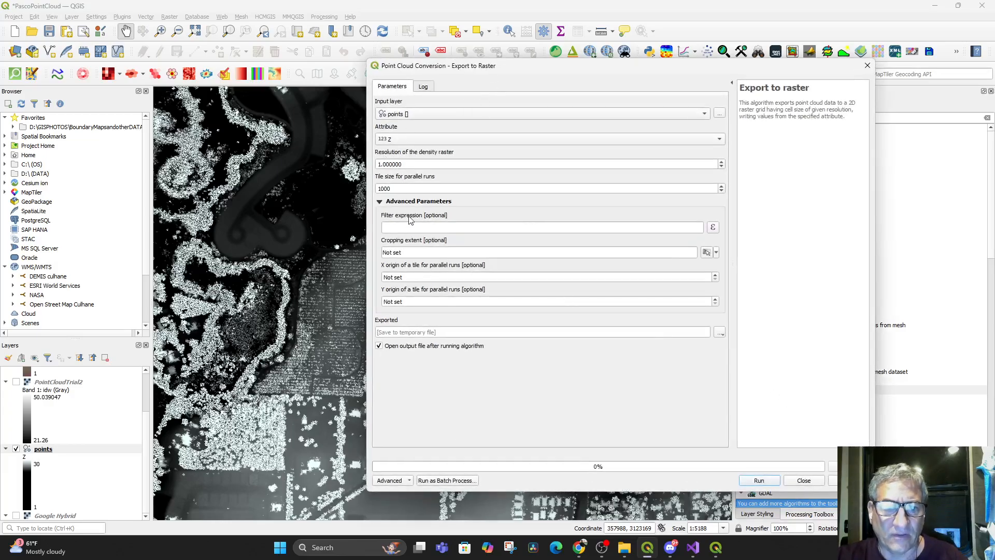
left_click(421, 227)
left_click(711, 227)
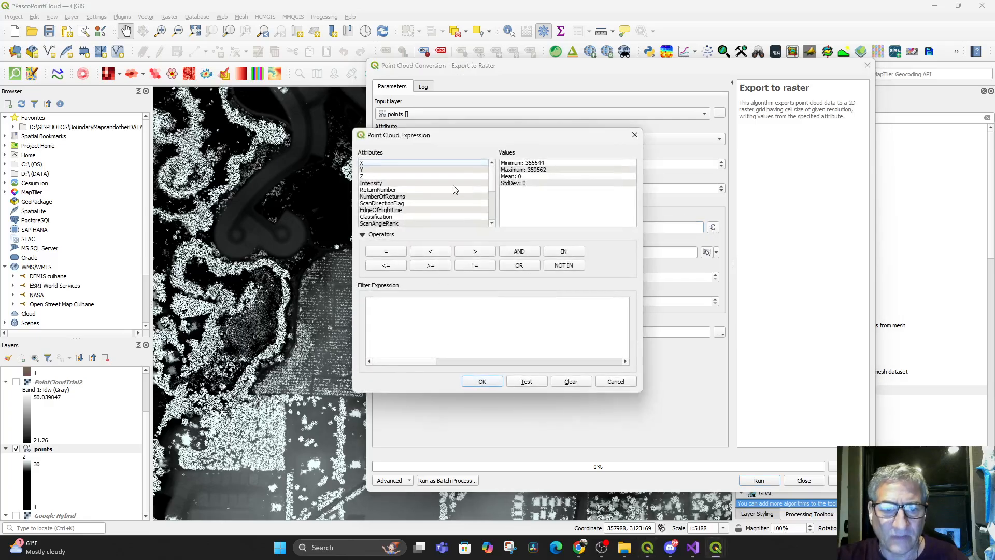
scroll(399, 204, "down", 2)
scroll(378, 207, "down", 2)
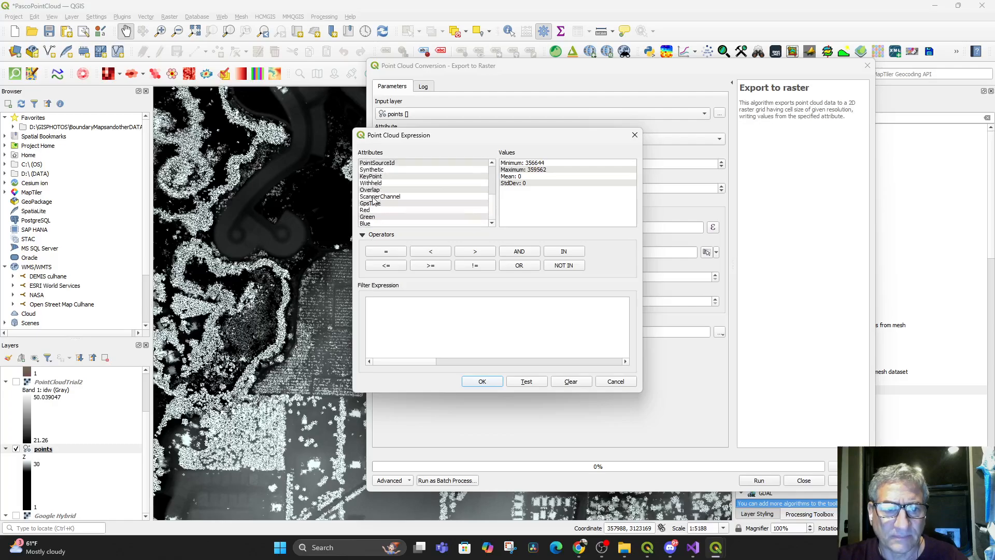
scroll(388, 206, "up", 2)
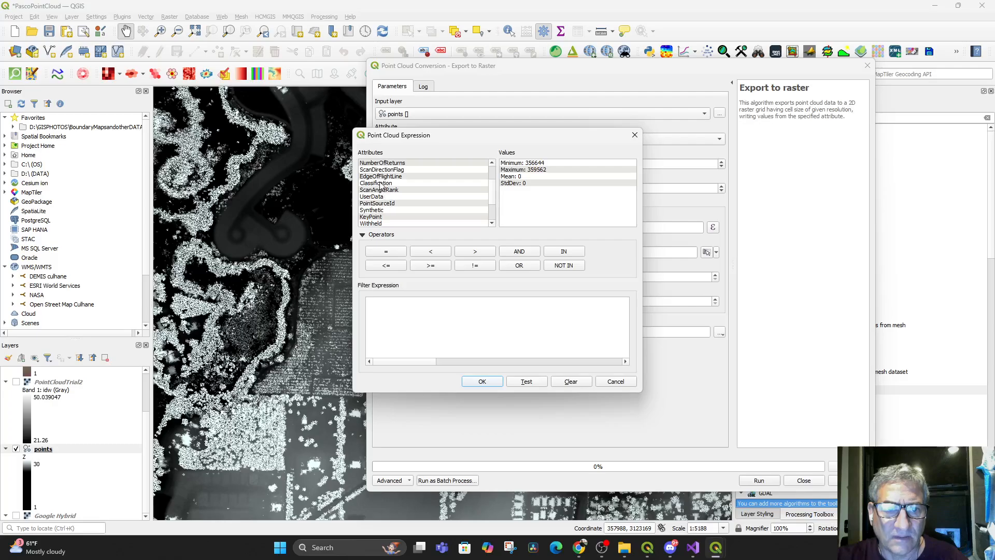
double_click(381, 183)
double_click(517, 179)
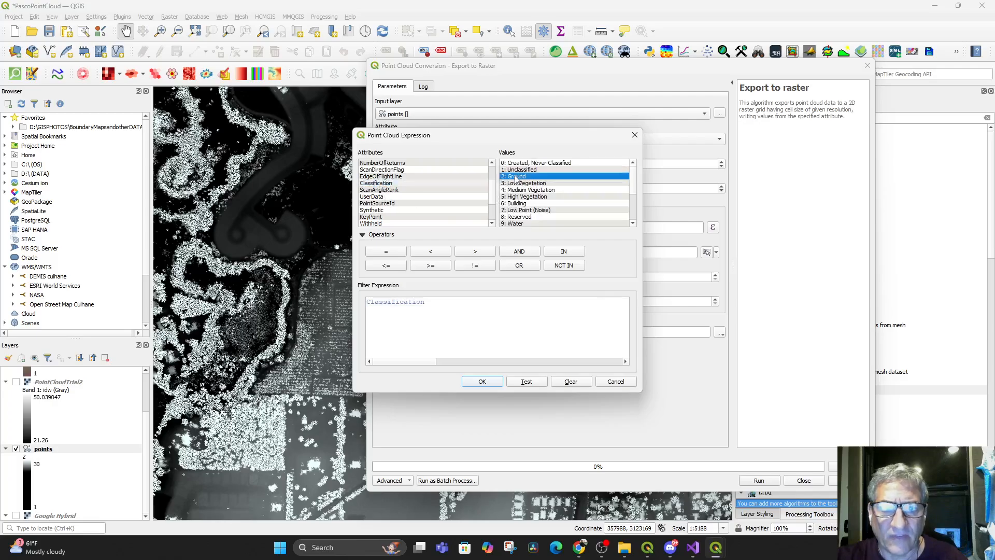
left_click(482, 382)
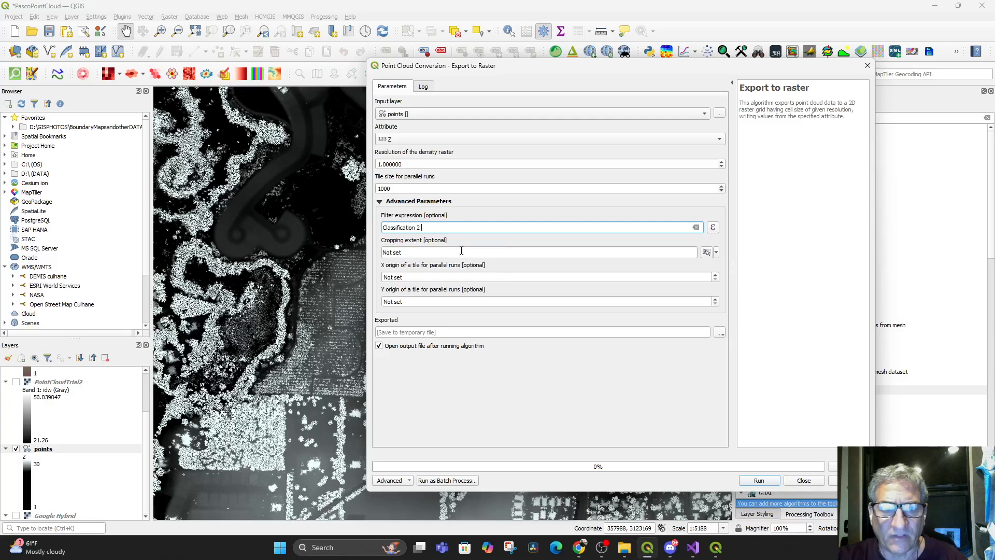
Paste the cropping extent 358411.8923,359189.8655,3123334.0351,3123916.8179 and run the export to a TIF named PointCloudDTMGround in the PASCO POINT CLOUD folder
left_click_drag(413, 250, 335, 250)
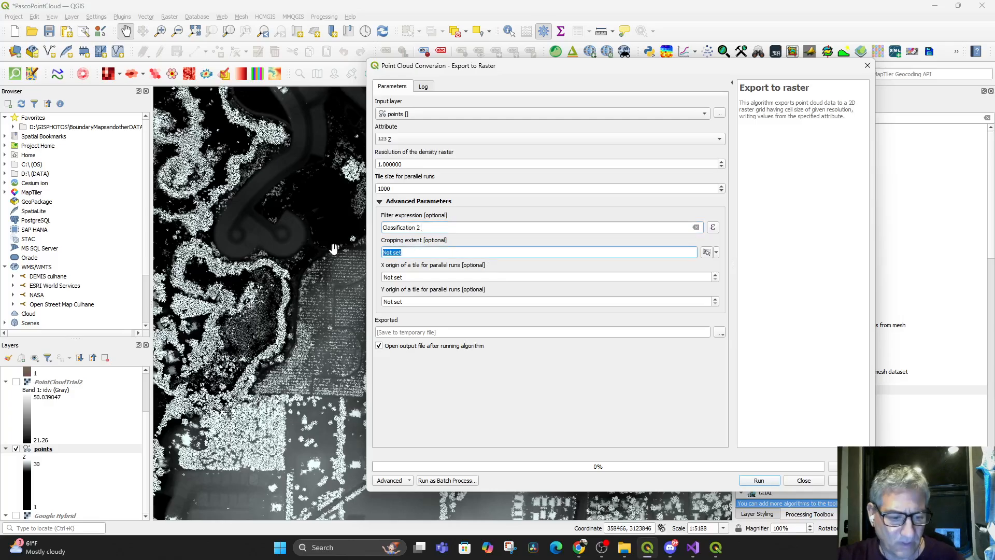
type("358411.8923,359189.8655,3123334.0351,3123916.8179 [NAD83(2011) / UTM zone 17N + NAVD88 height]")
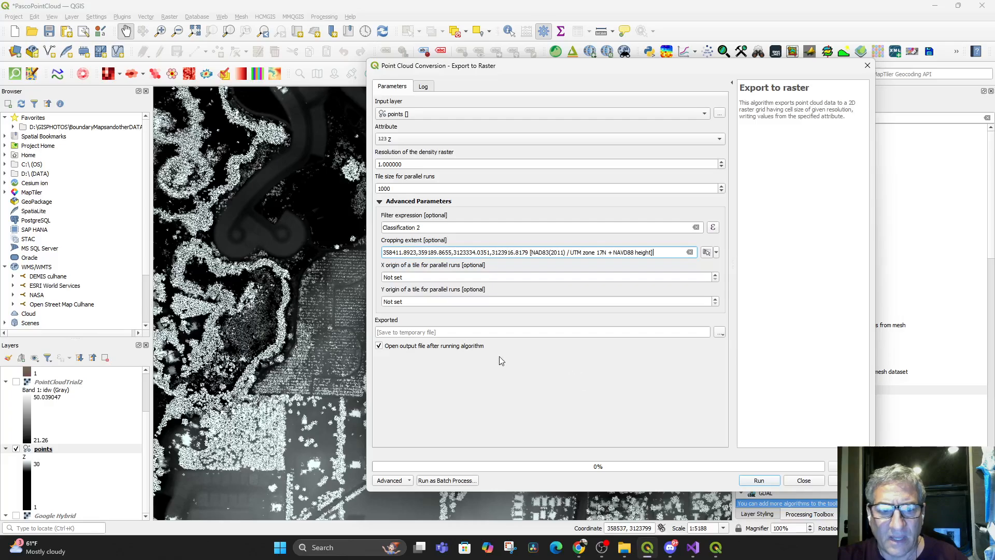
left_click(720, 332)
left_click(732, 355)
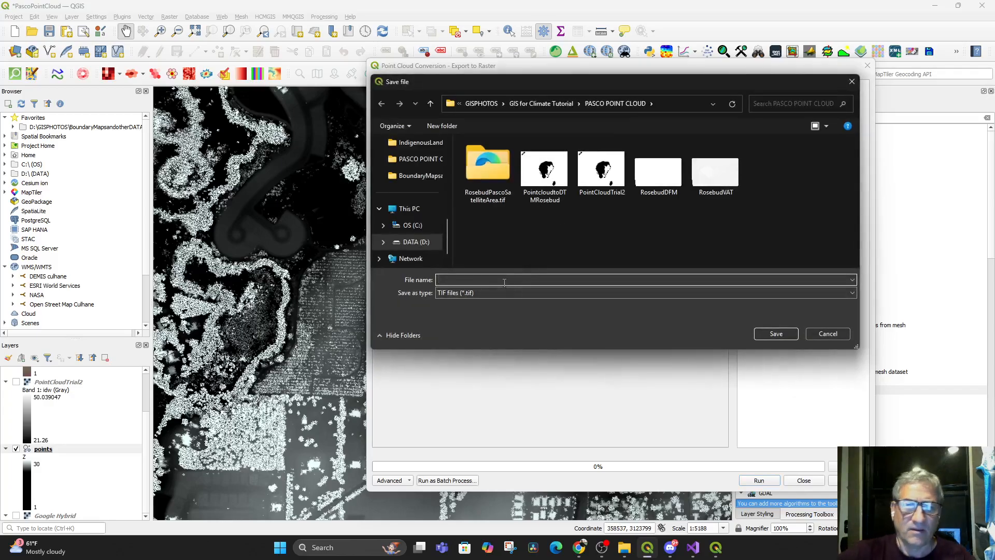
type("PointCloudDTMGround")
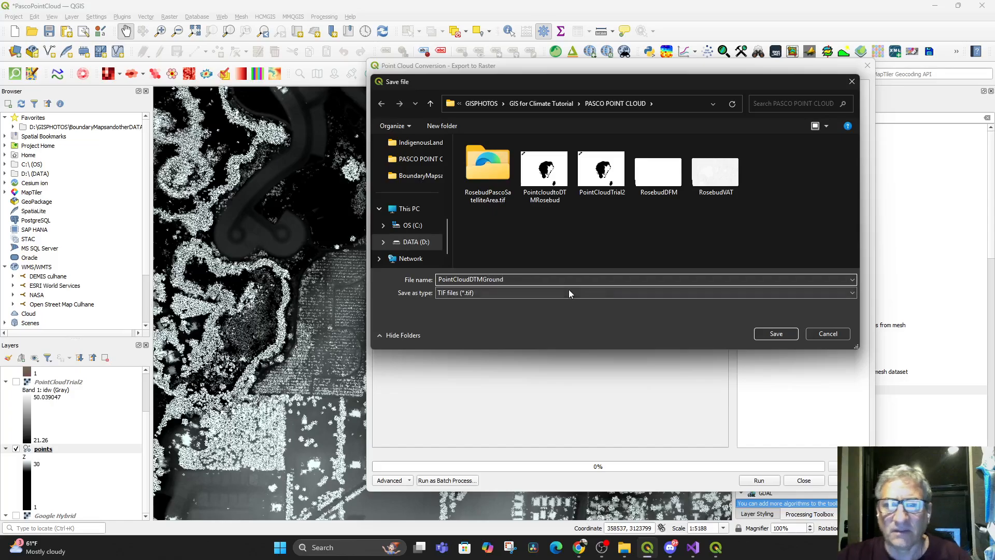
left_click(766, 333)
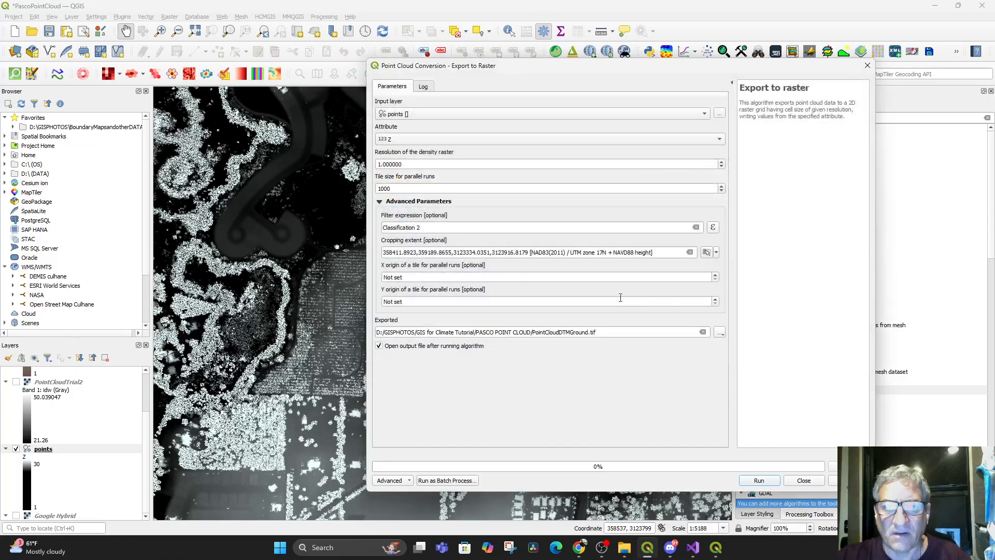
left_click(754, 482)
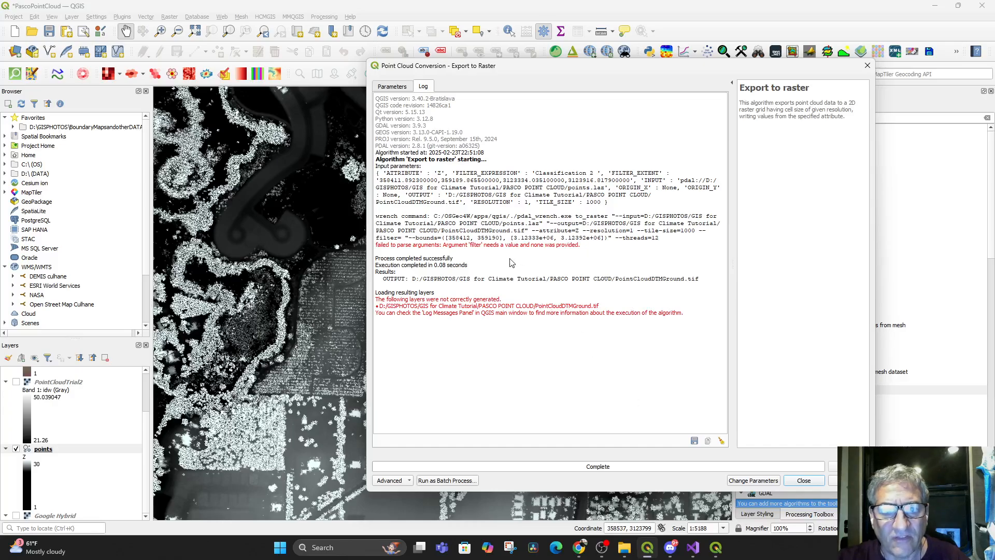
Correct the filter expression to Classification = 2, rerun the raster export and close the export tool
left_click(386, 86)
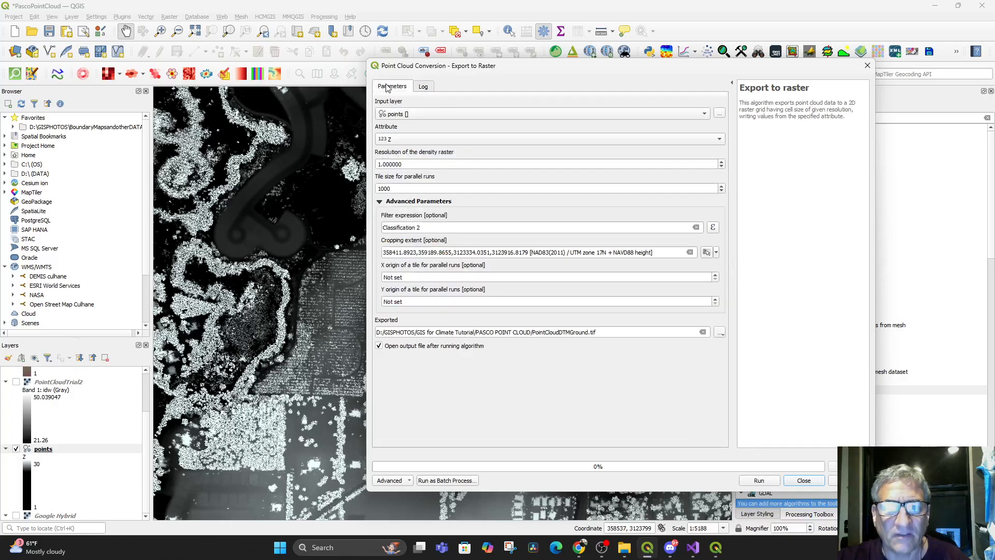
double_click(446, 226)
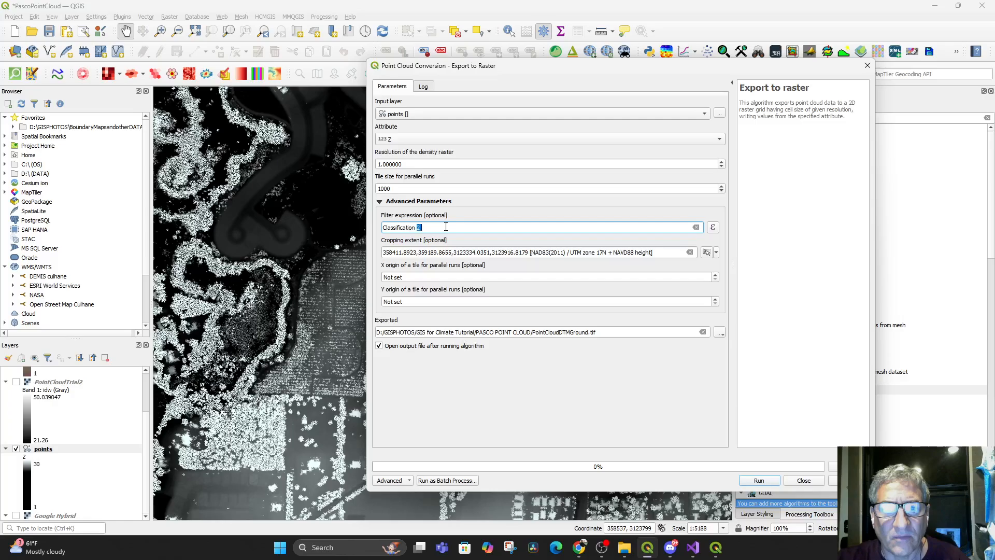
left_click(713, 228)
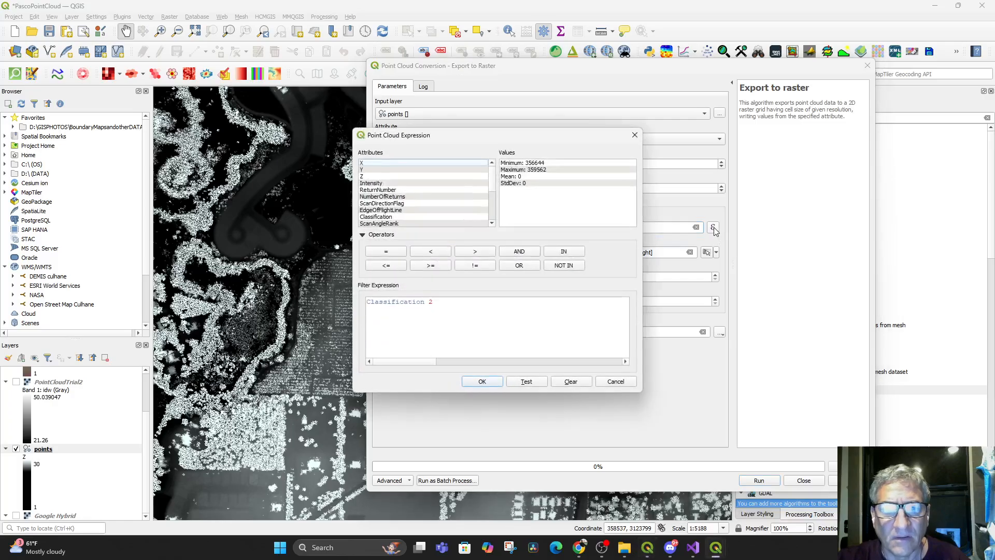
left_click(428, 302)
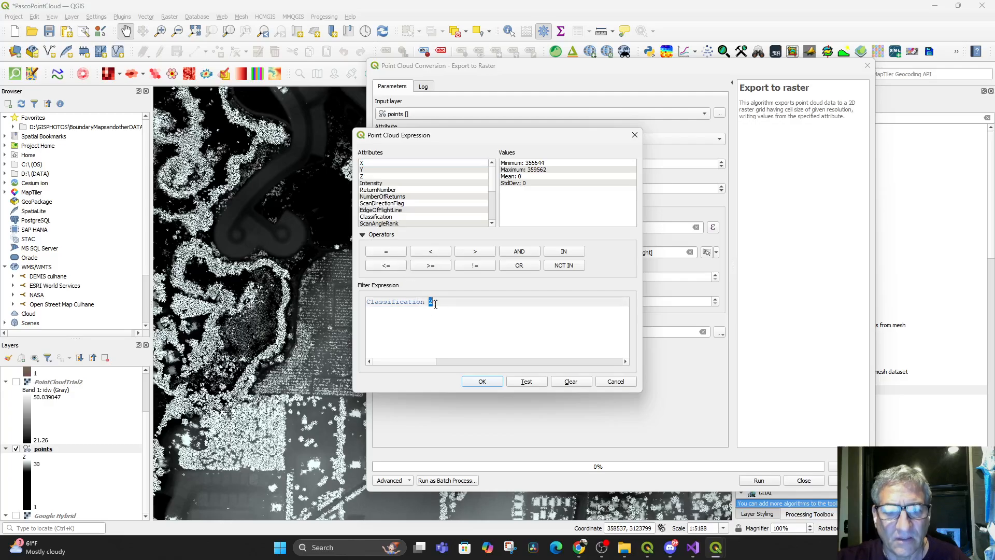
left_click(386, 251)
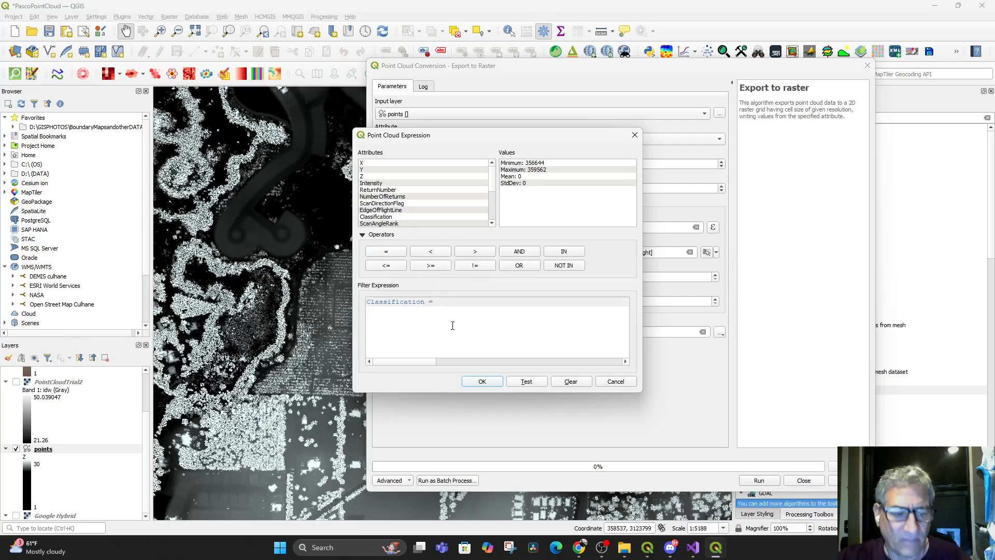
left_click(481, 382)
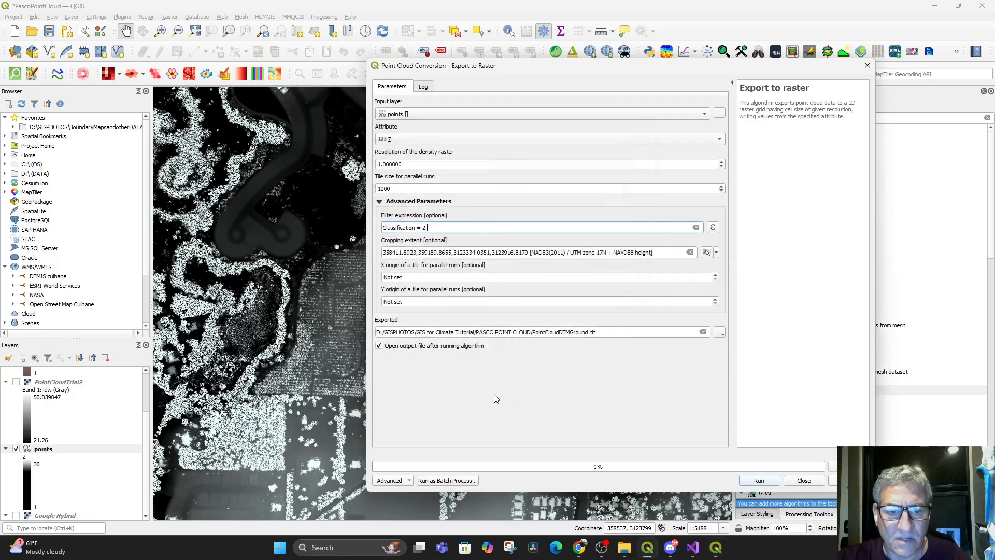
left_click(765, 481)
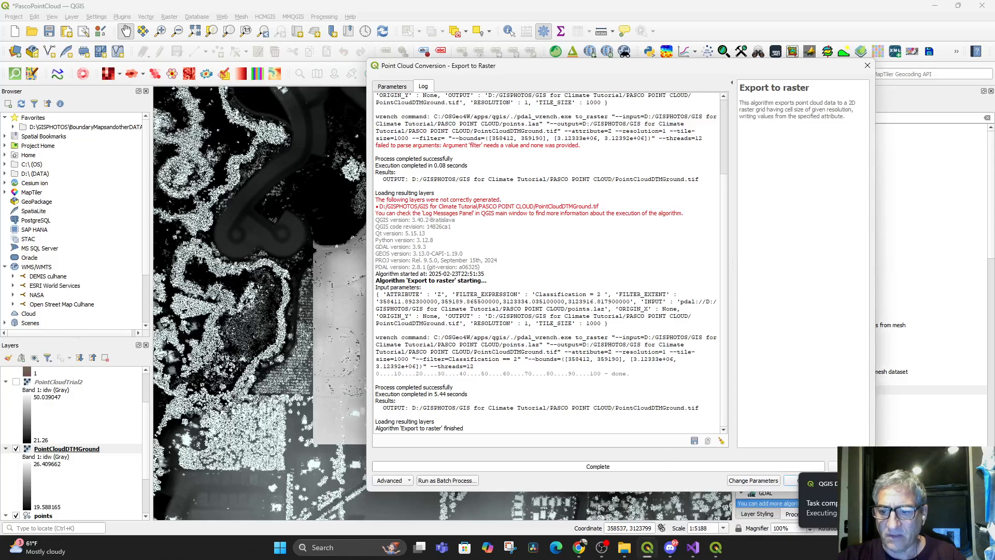
left_click(803, 481)
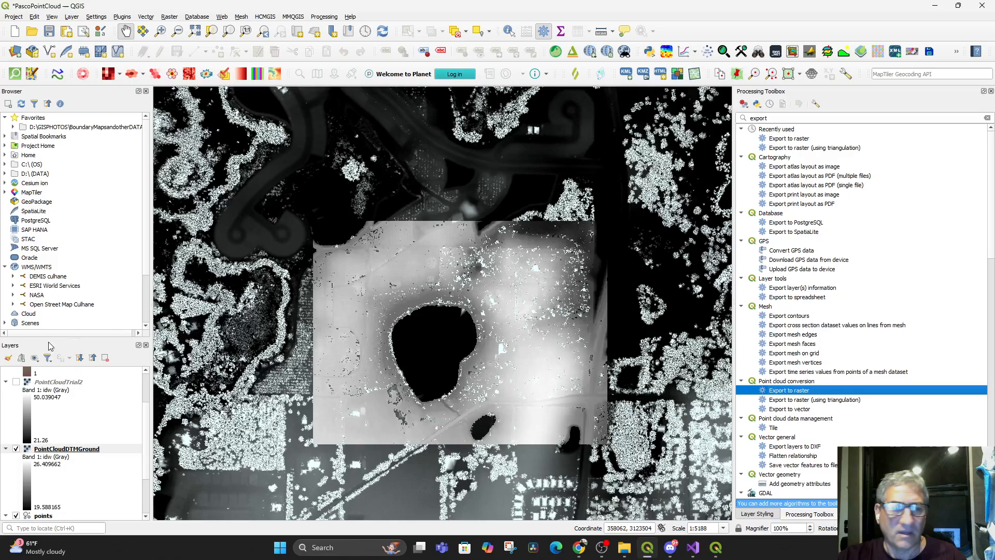
Turn off the points layer and inspect the PointCloudDTMGround raster on its own around the lake
scroll(26, 459, "down", 1)
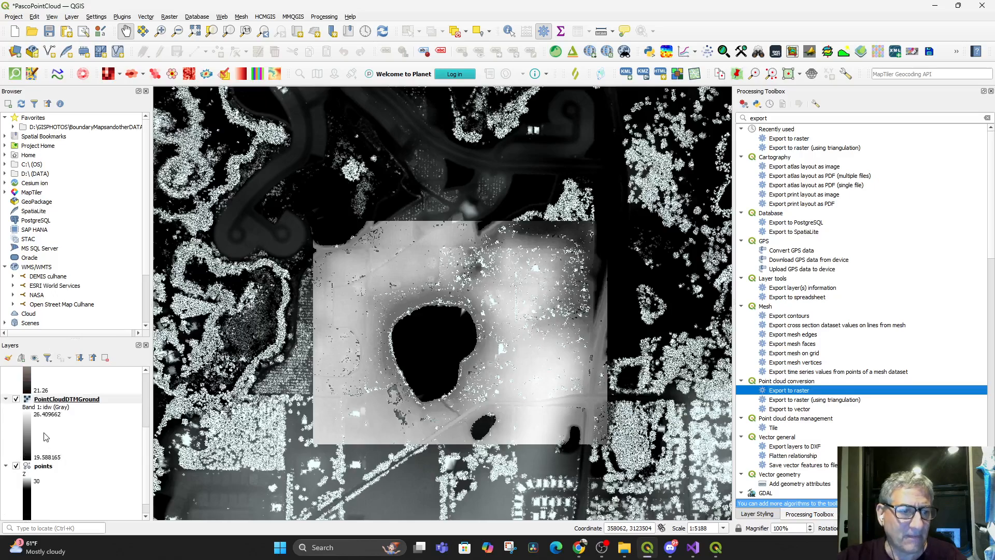
scroll(46, 438, "up", 1)
scroll(24, 465, "down", 2)
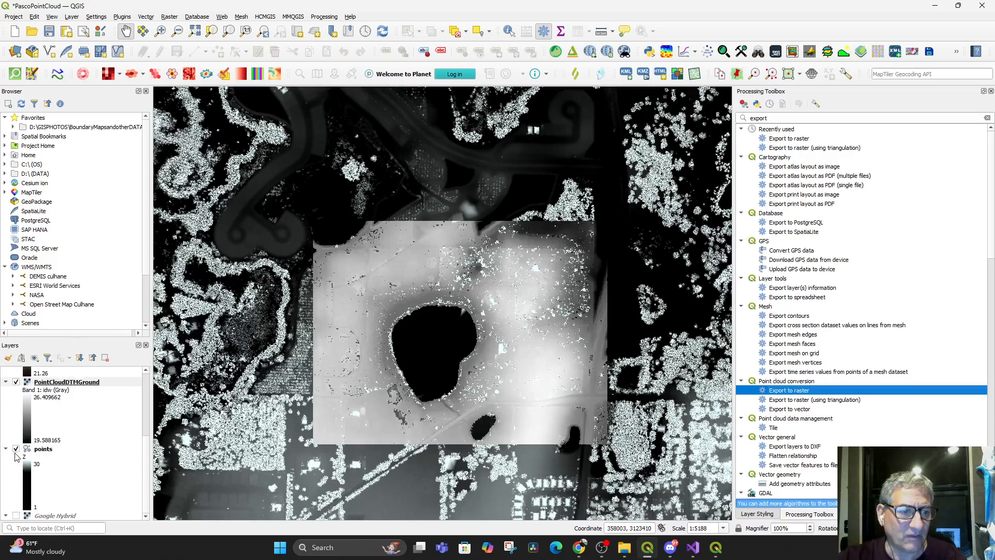
left_click(16, 449)
scroll(418, 444, "down", 1)
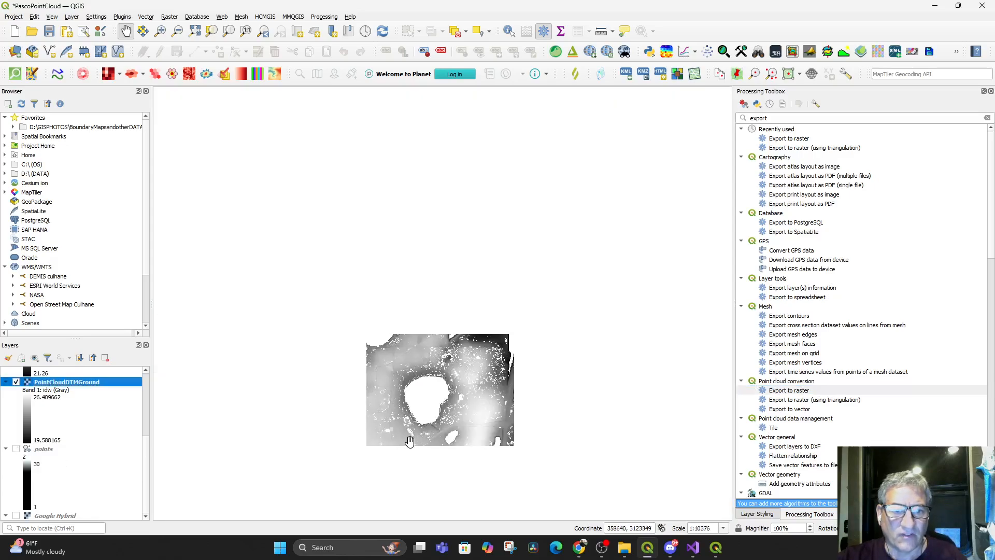
scroll(409, 441, "up", 2)
left_click_drag(452, 406, 431, 430)
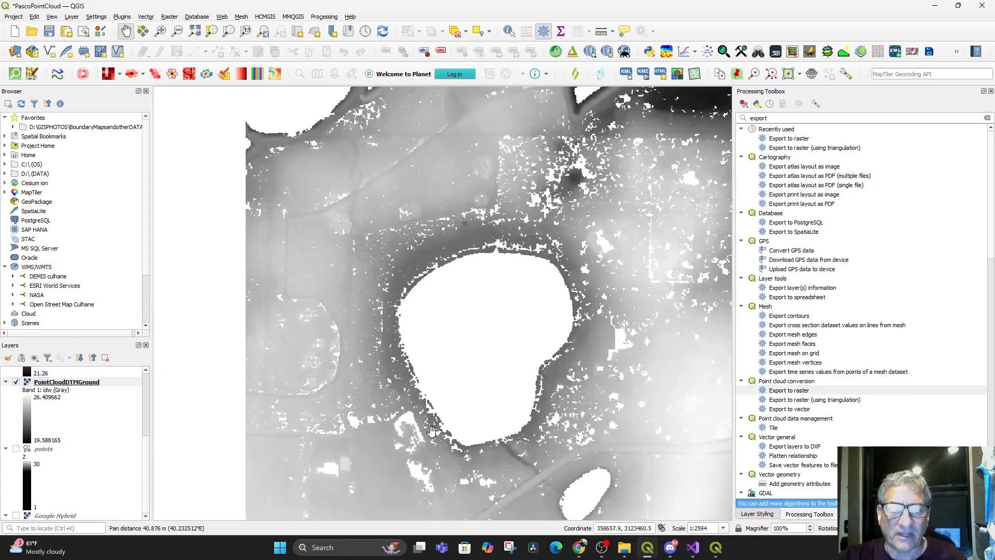
Close and reopen the 3D Map 1 view, and examine the PointCloudDTMGround terrain around the lake from several angles
left_click(72, 17)
mouse_move(56, 39)
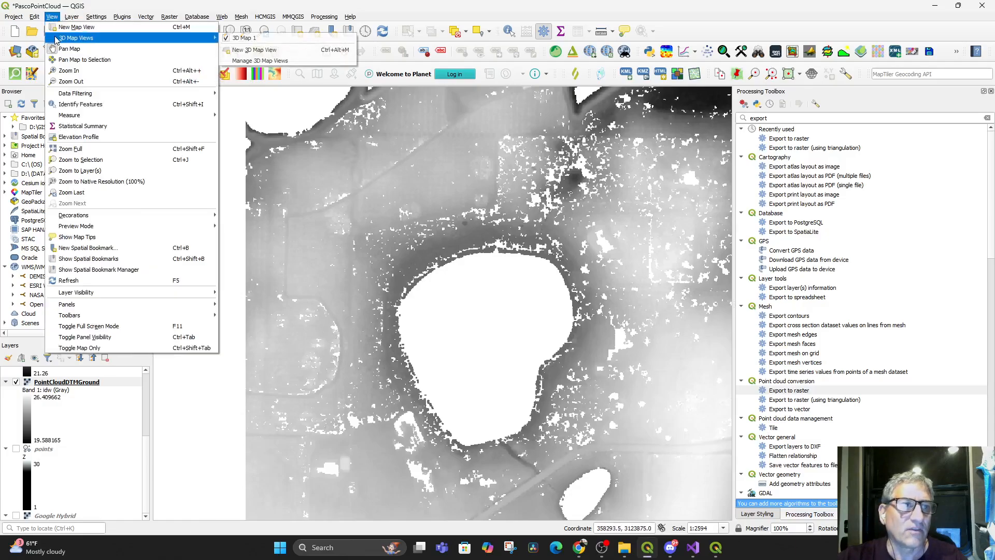
left_click(243, 38)
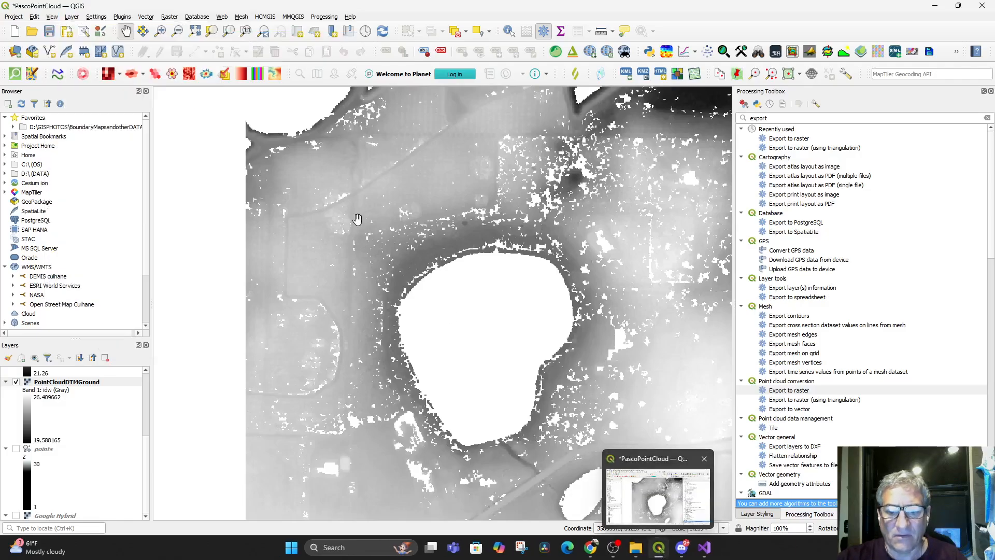
left_click(72, 17)
mouse_move(53, 19)
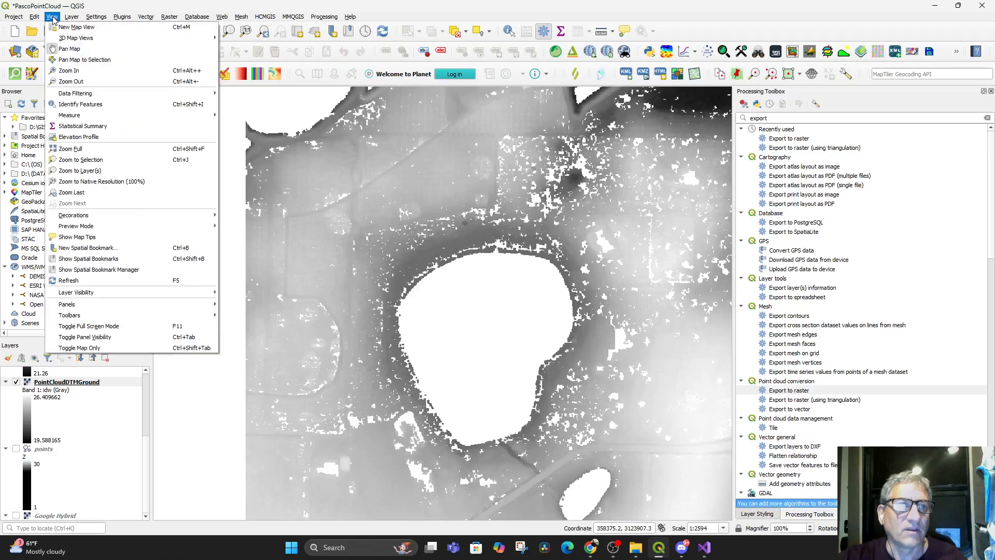
mouse_move(62, 38)
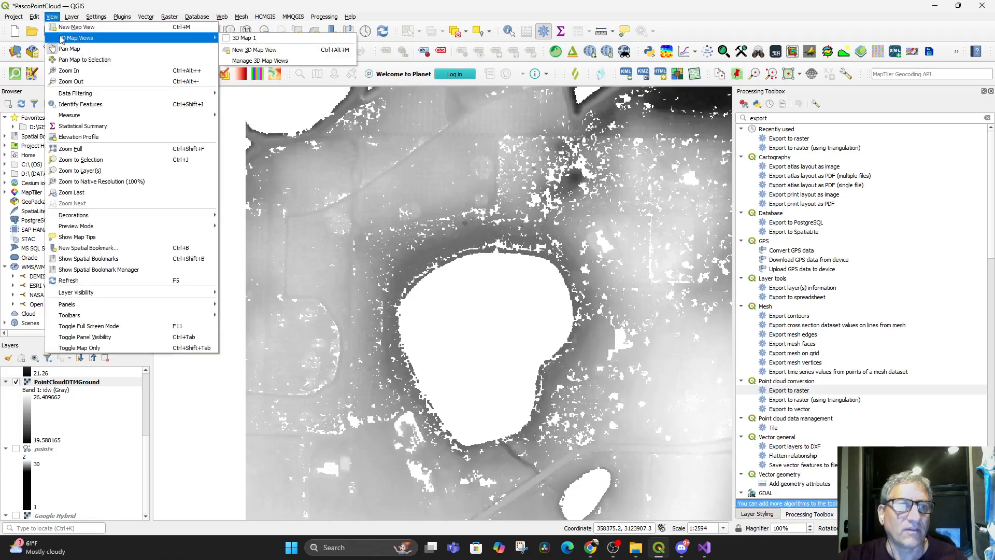
left_click(228, 40)
left_click_drag(624, 179, 510, 427)
left_click_drag(425, 385, 459, 312)
scroll(531, 331, "up", 3)
scroll(529, 332, "up", 2)
scroll(554, 293, "down", 2)
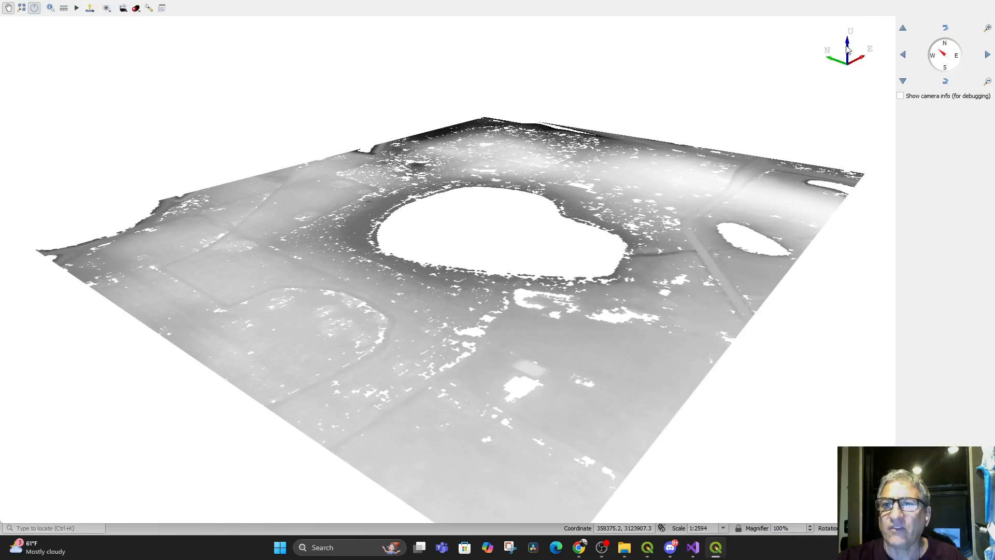
left_click_drag(539, 27, 493, 63)
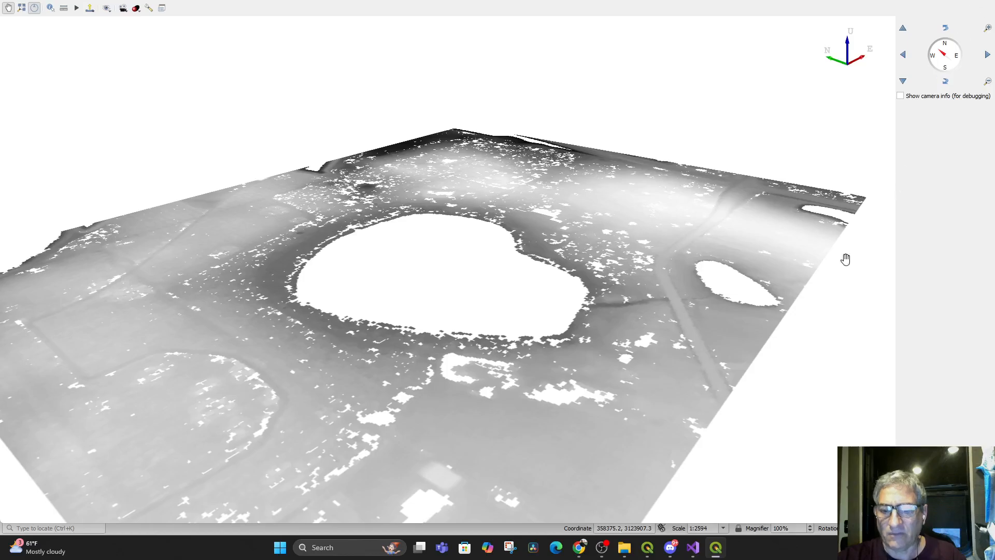
Return to the main map and turn on the PointCloudTrial2 raster to compare it with PointCloudDTMGround
left_click(647, 547)
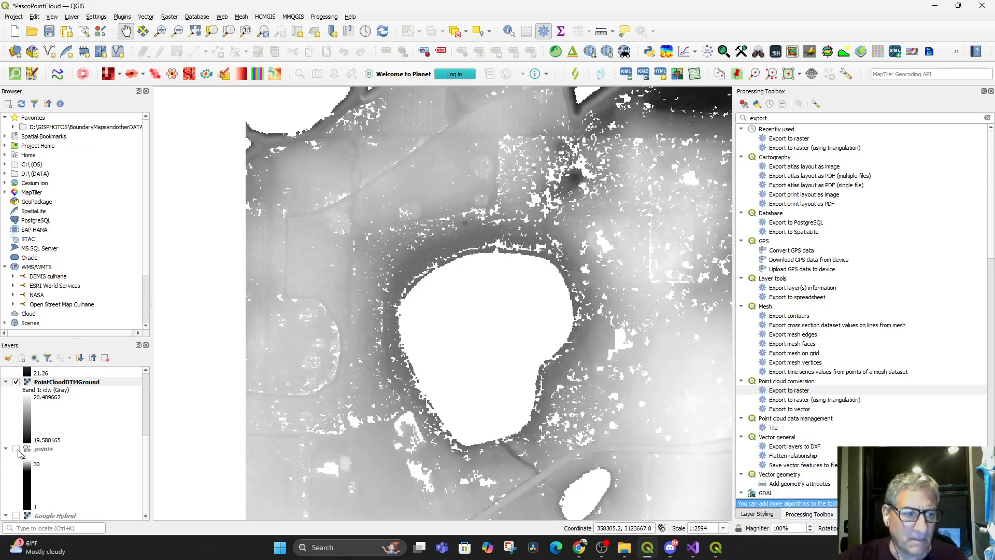
scroll(21, 453, "up", 5)
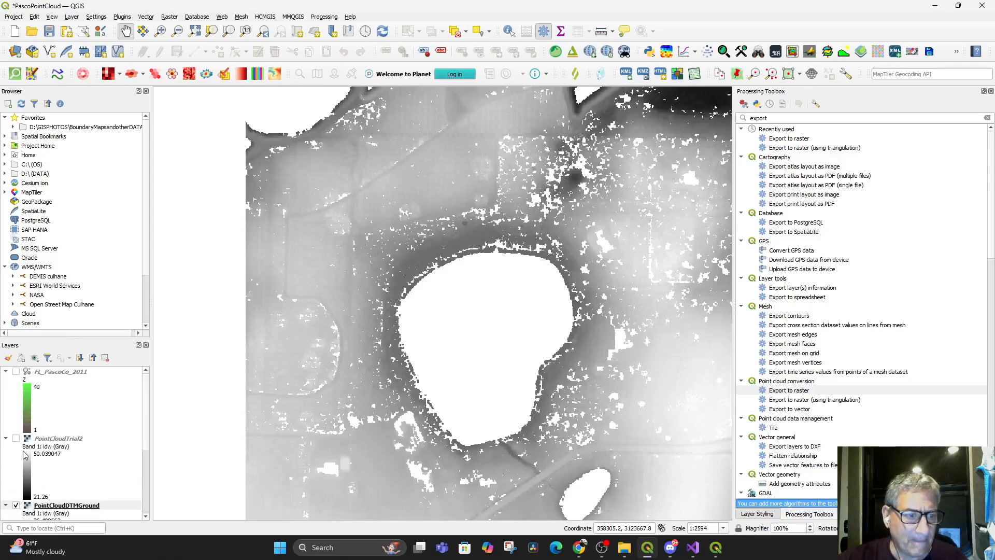
scroll(25, 455, "down", 3)
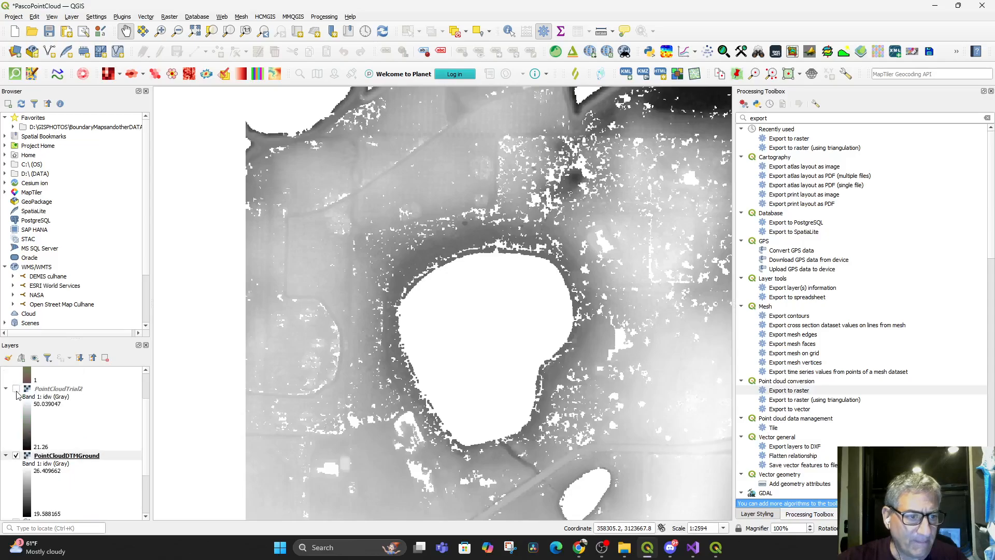
left_click(18, 392)
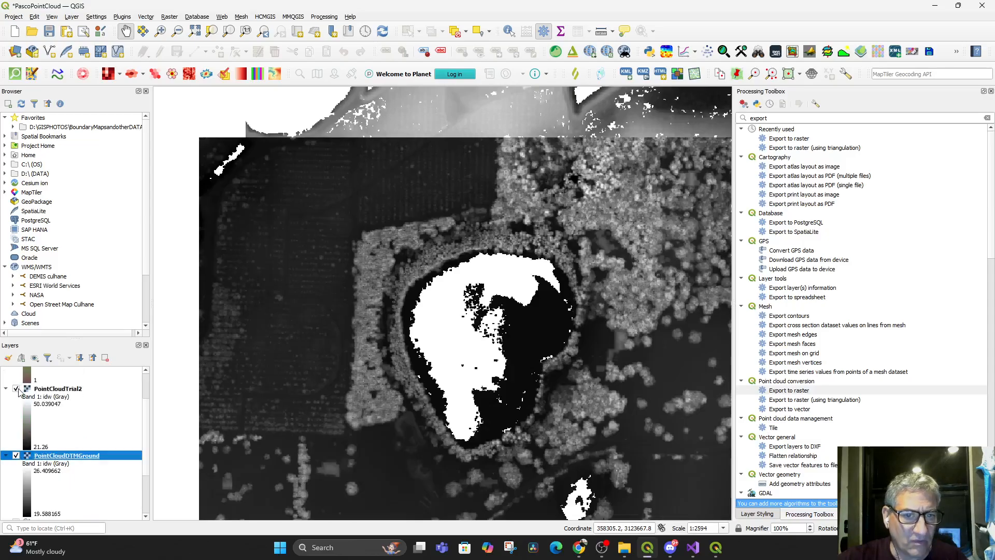
left_click(18, 393)
left_click(19, 392)
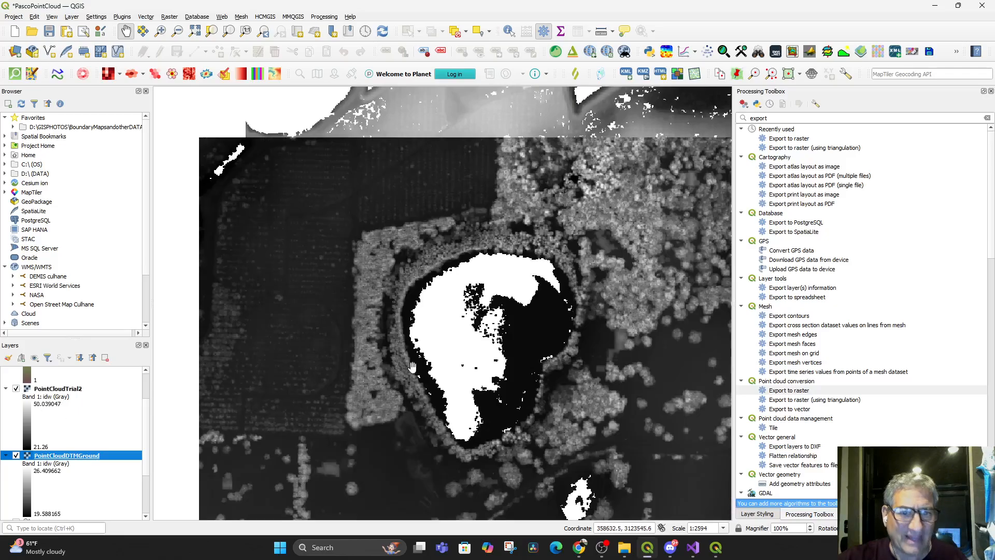
Try to view the PointCloudTrial2 and PointCloudDTMGround rasters together in the 3D Map 1 window
left_click(69, 18)
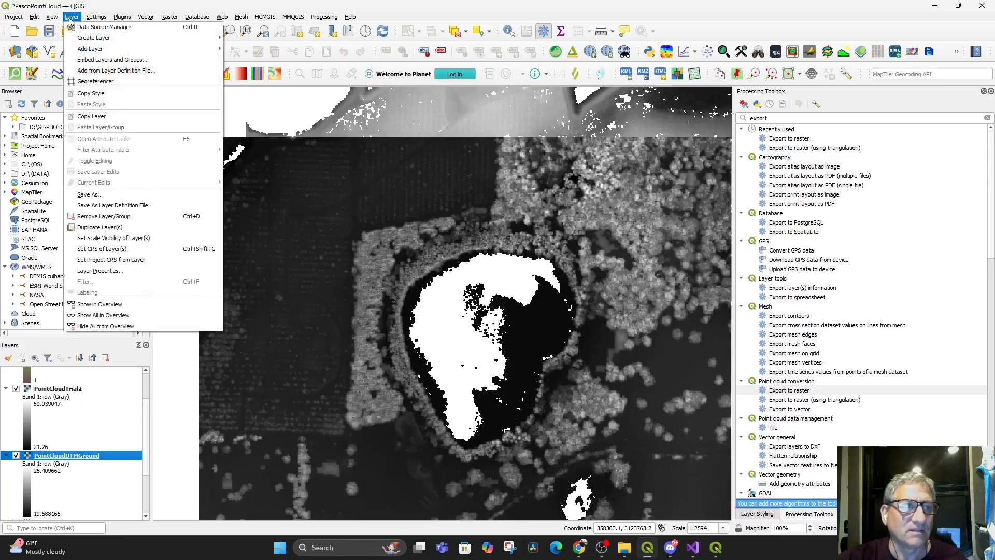
mouse_move(52, 17)
mouse_move(62, 37)
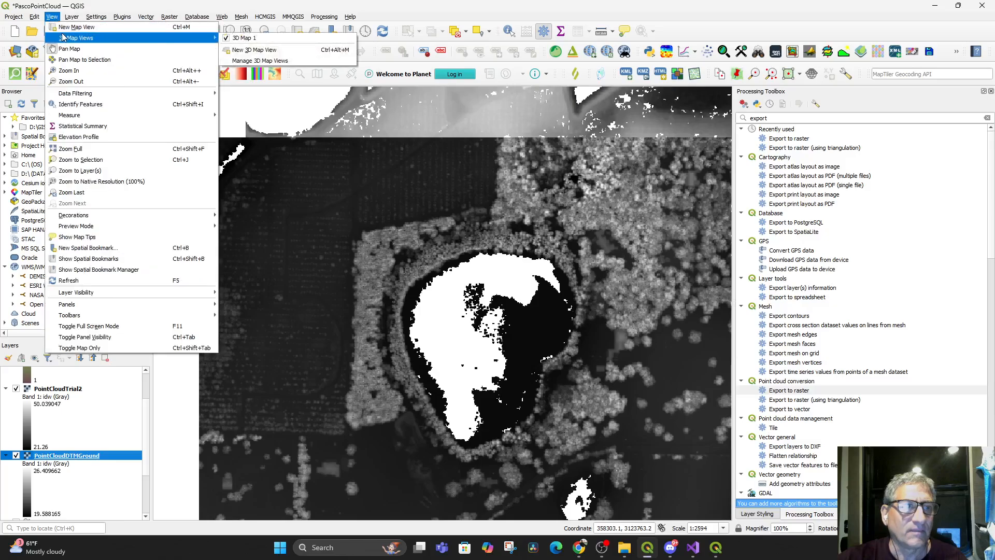
left_click(254, 38)
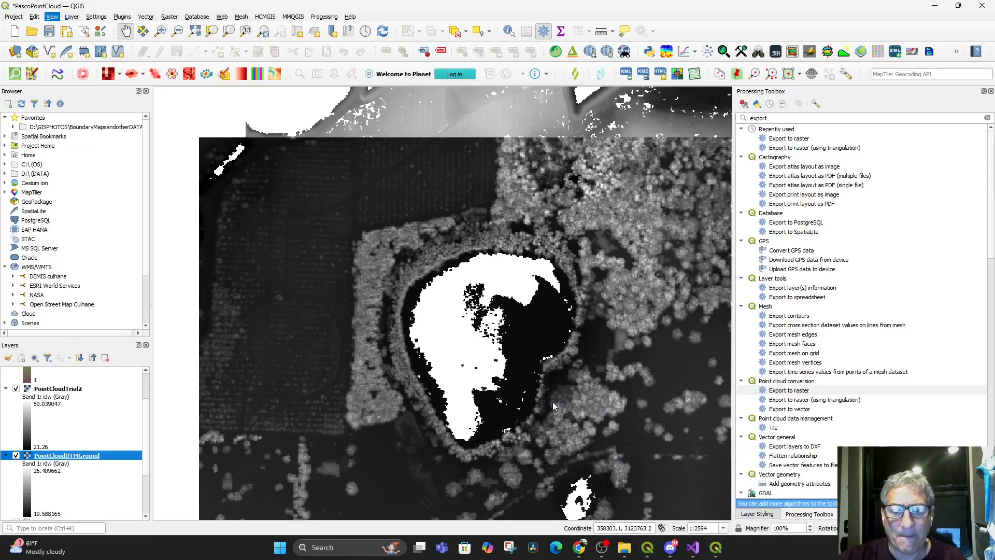
mouse_move(720, 554)
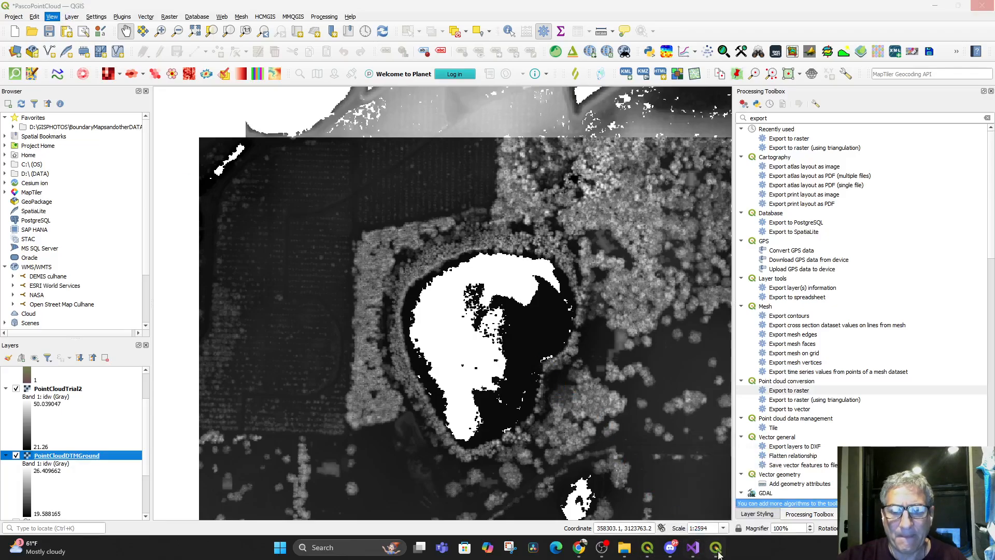
left_click(717, 548)
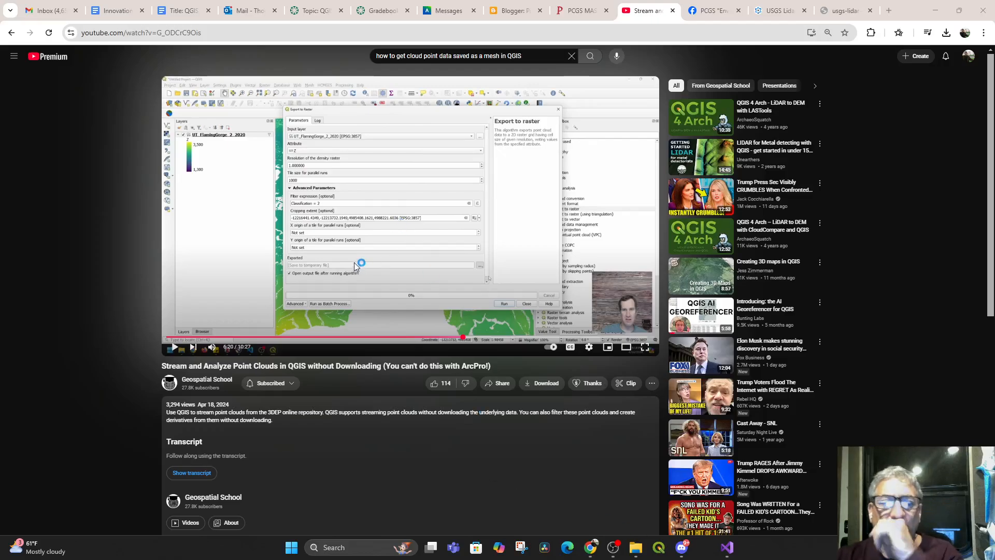
Skip ahead in the YouTube point cloud tutorial to the part on Export to raster (using triangulation) and pause there
left_click(175, 351)
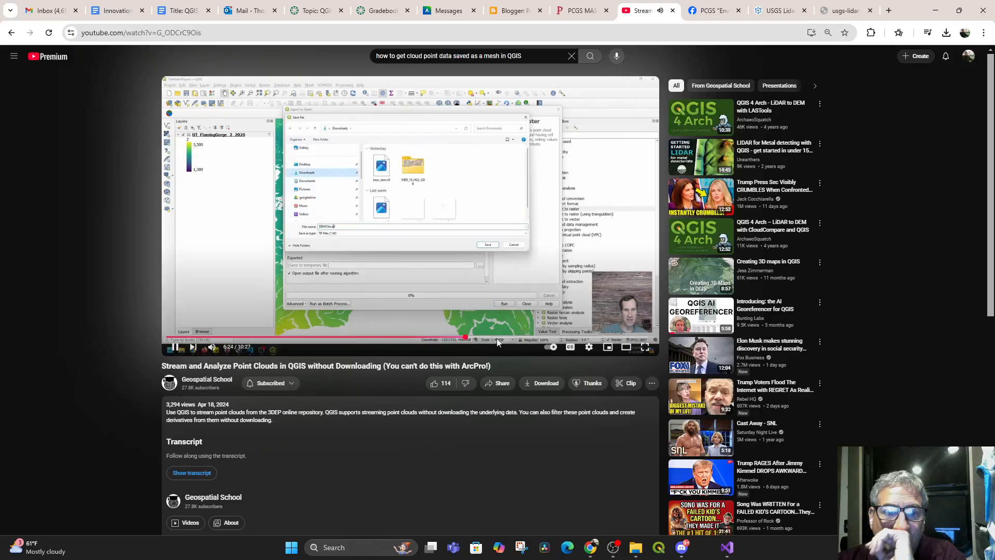
left_click(477, 337)
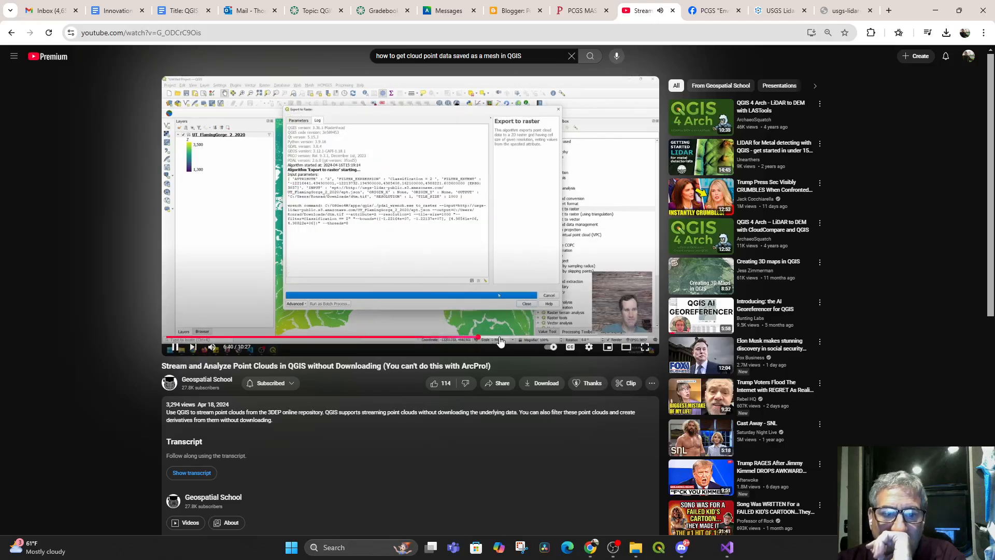
left_click(504, 338)
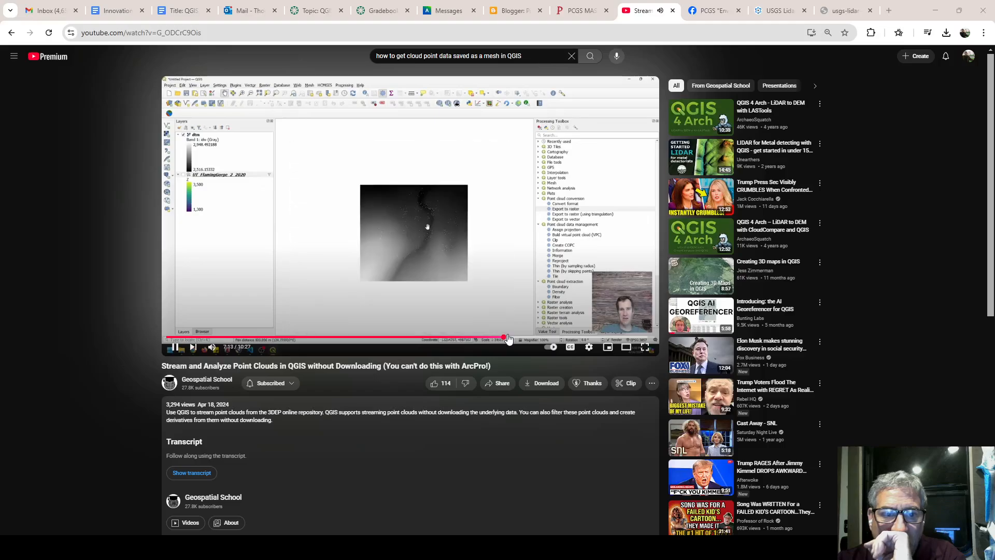
left_click(516, 338)
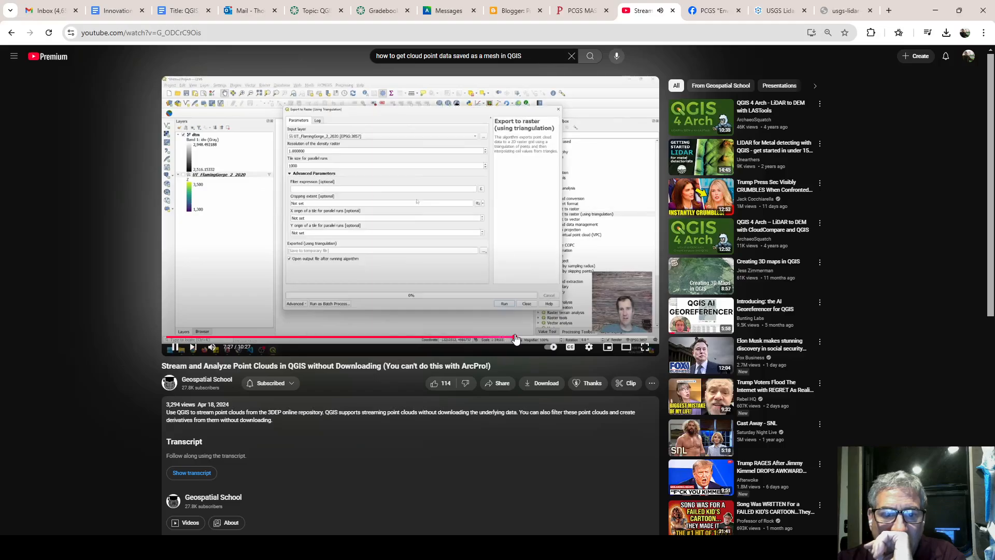
left_click(174, 349)
Relaunch QGIS, resume the tutorial while it loads, and reopen the PascoPointCloud project
left_click(658, 550)
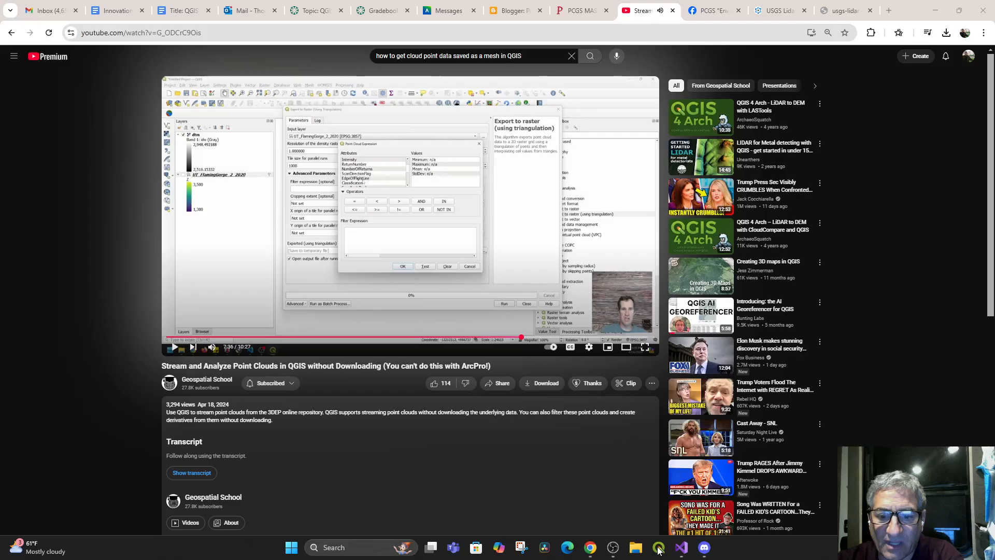
left_click(175, 348)
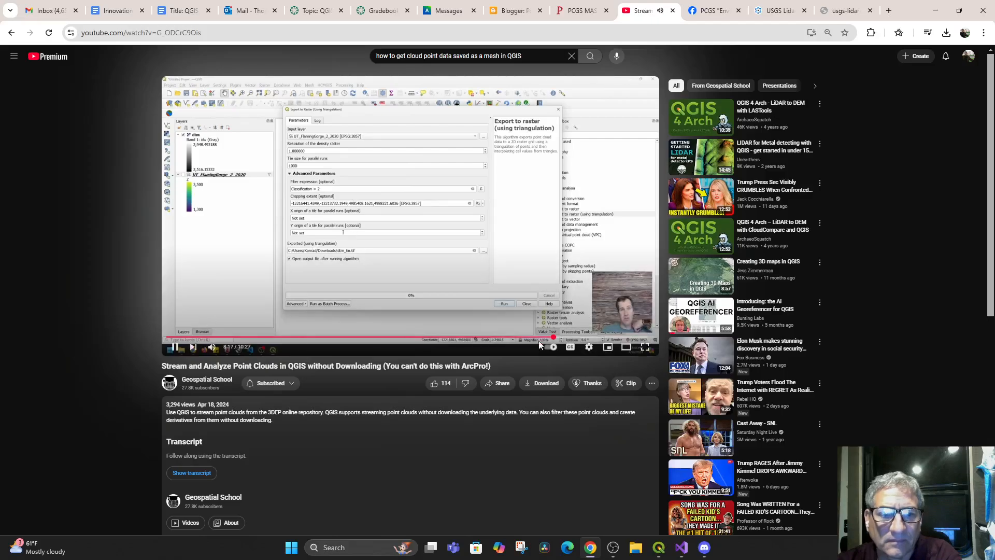
left_click(659, 551)
double_click(242, 144)
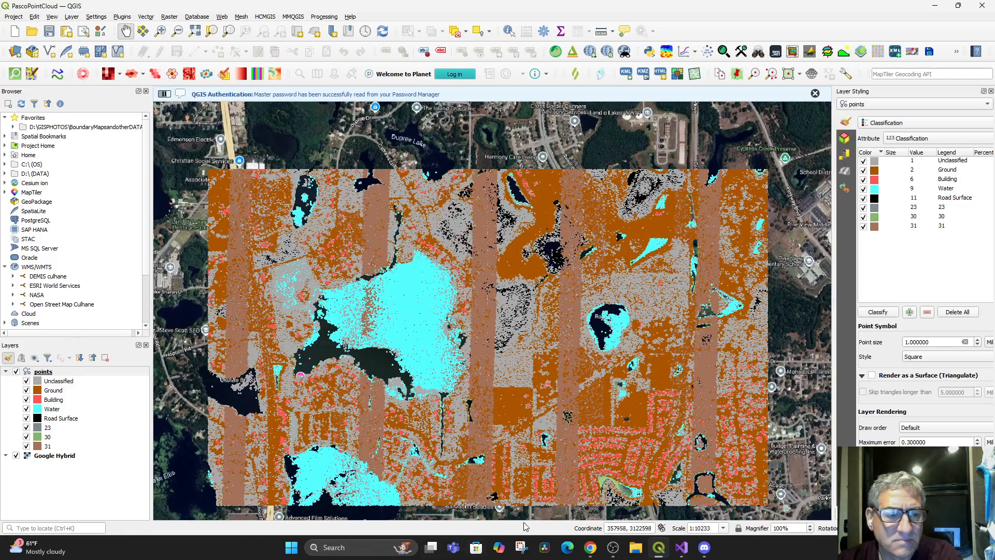
Pause the YouTube tutorial, switch back to QGIS and turn off the Google Hybrid and points layers
left_click(591, 547)
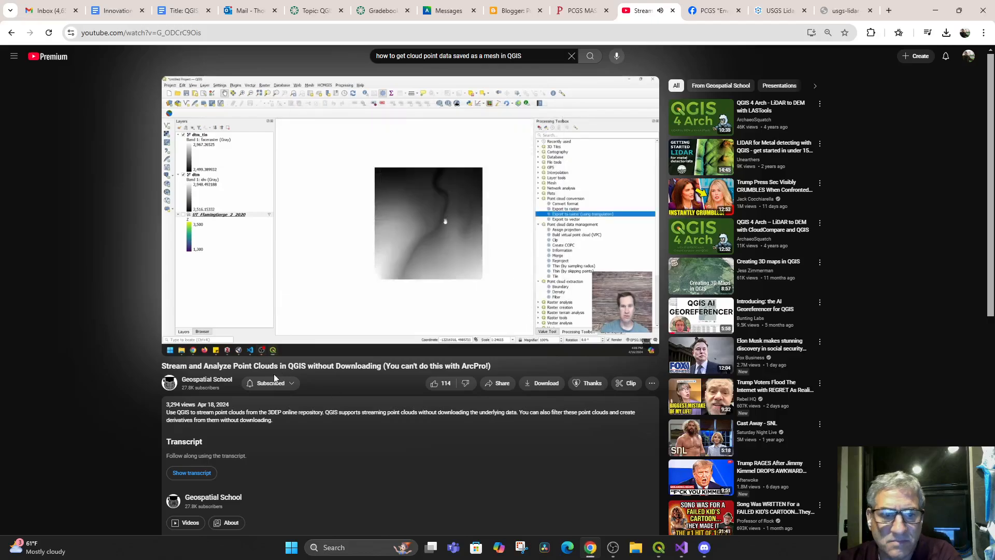
mouse_move(175, 347)
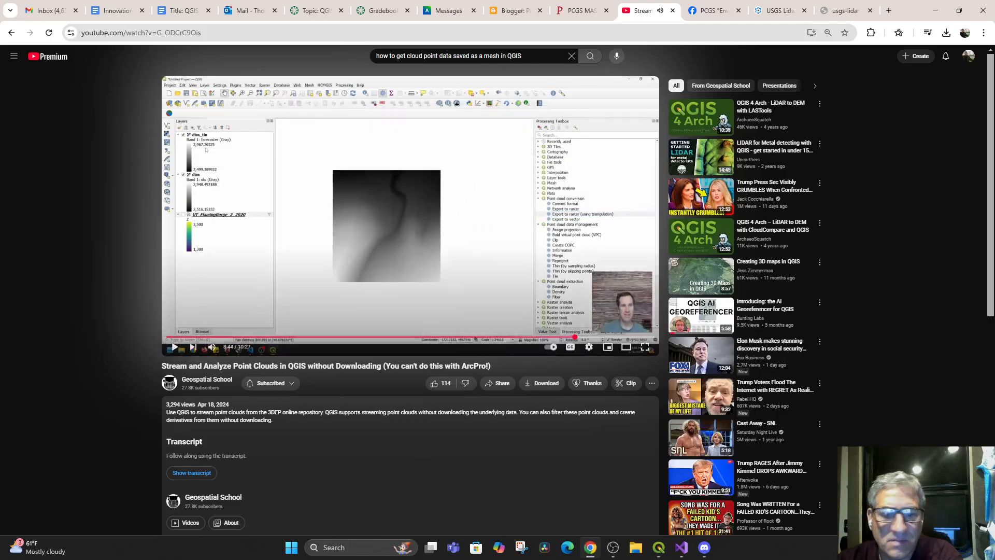
left_click(659, 547)
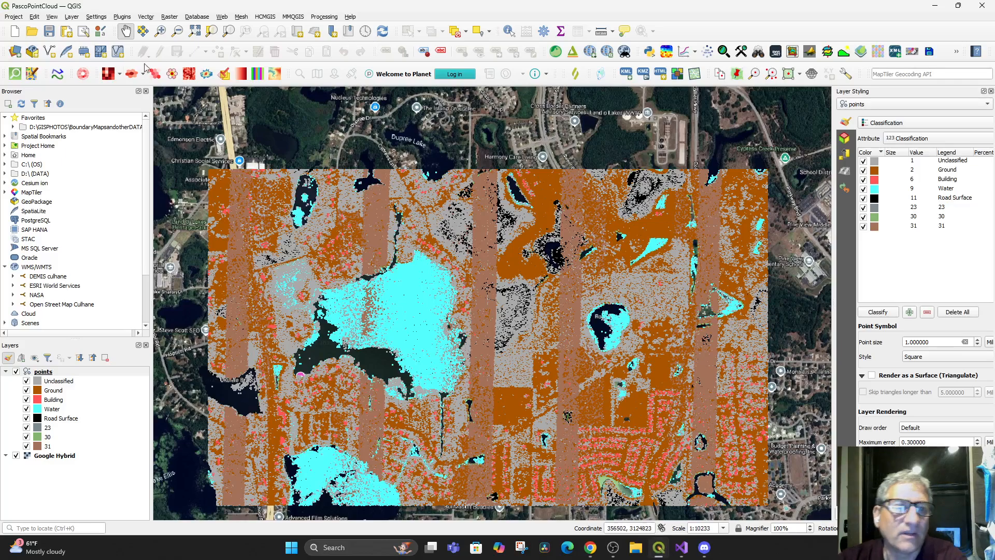
left_click(15, 456)
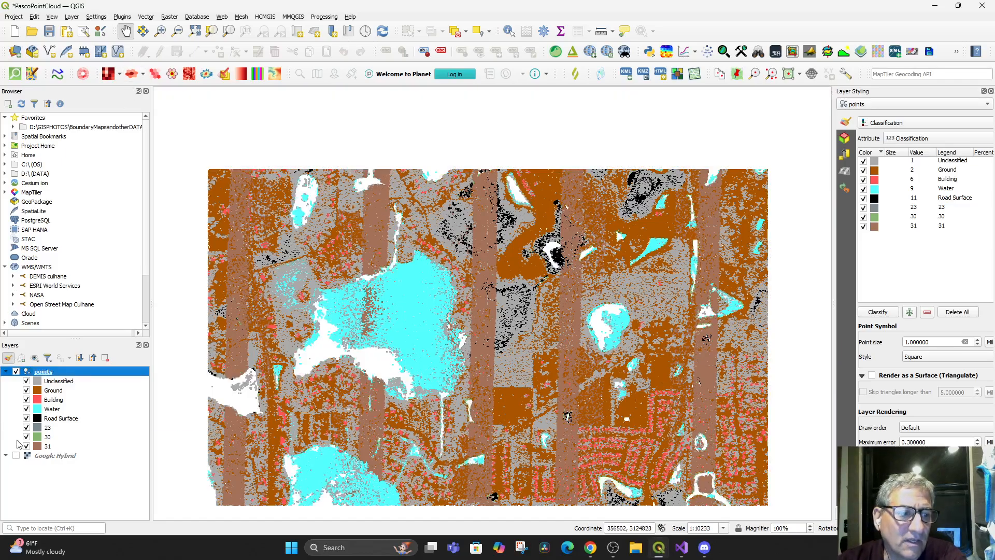
left_click(16, 372)
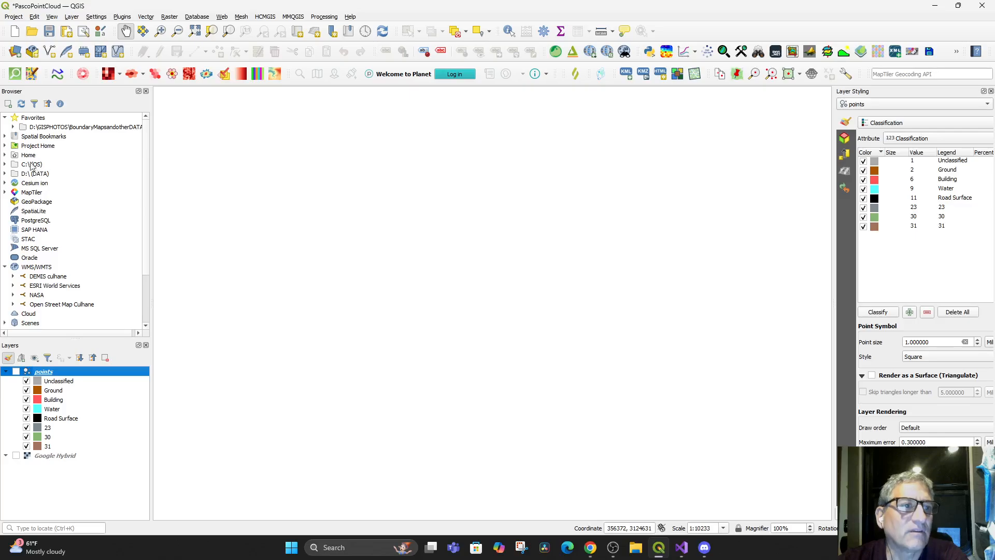
Look through the D:\GISPHOTOS\BoundaryMapsandotherDATA favourite folder for the exported point cloud rasters
left_click(3, 174)
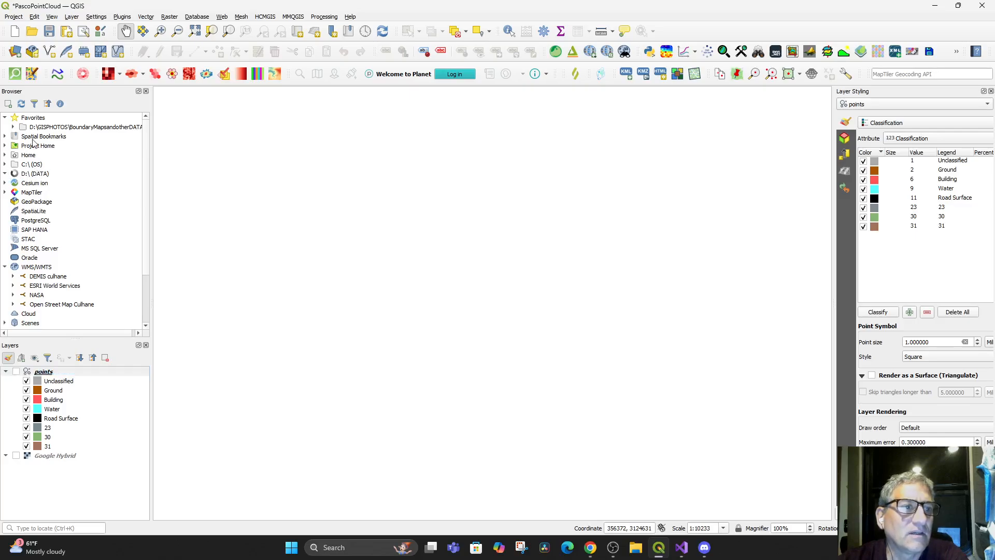
left_click(13, 127)
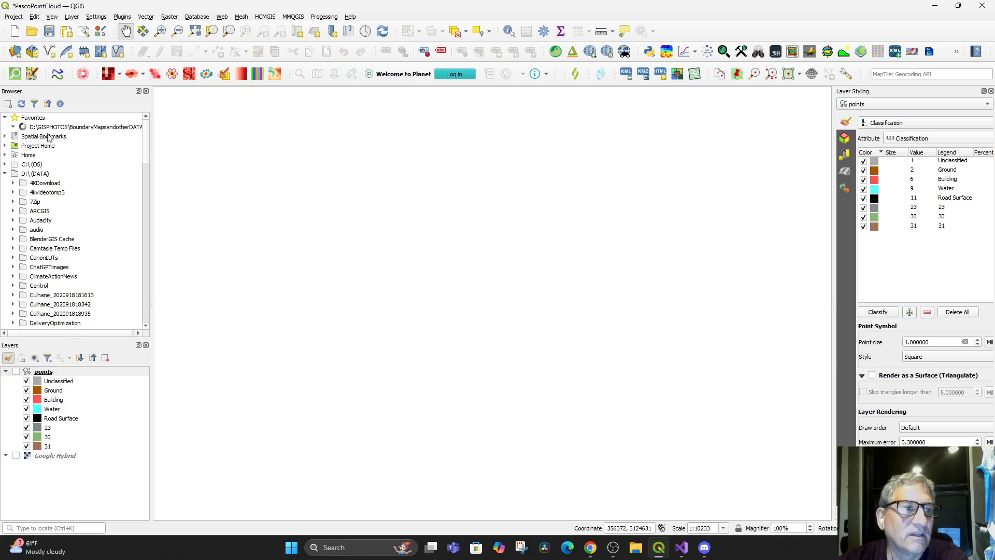
scroll(89, 194, "down", 3)
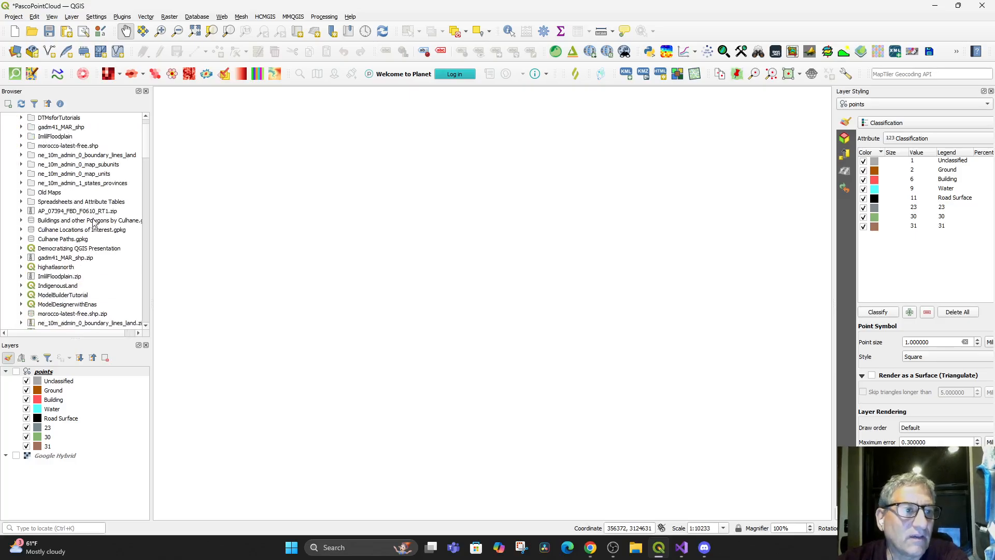
scroll(88, 235, "up", 1)
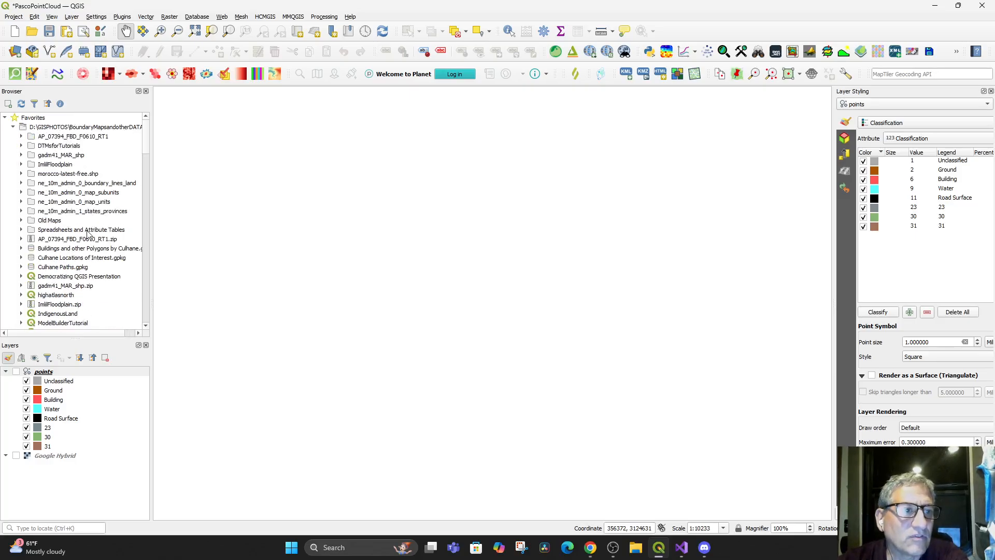
scroll(88, 235, "down", 5)
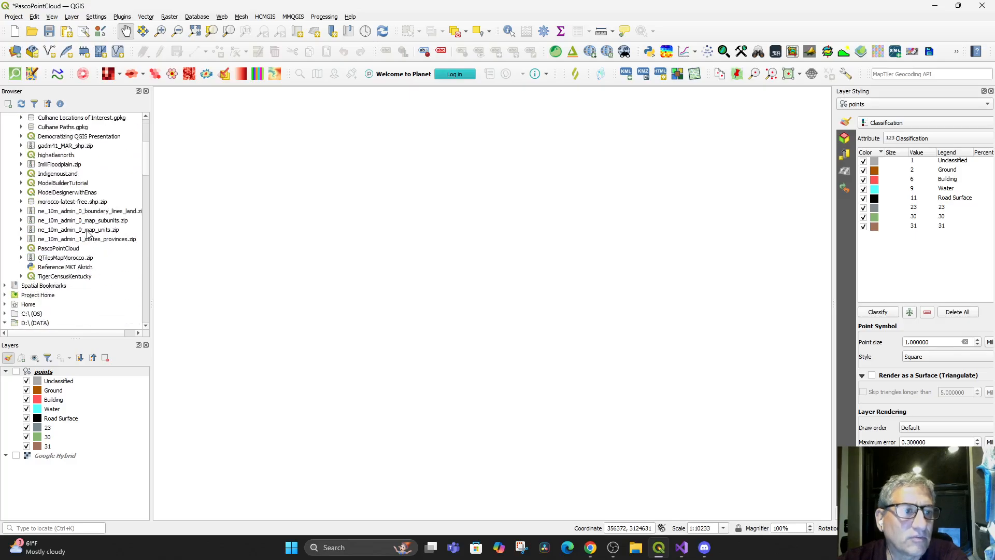
scroll(60, 231, "up", 2)
scroll(60, 231, "up", 2)
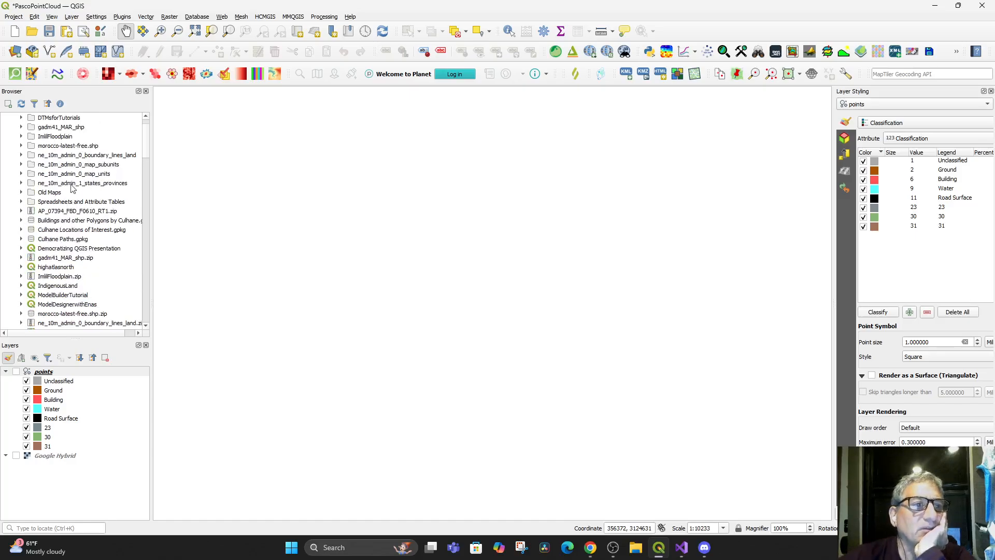
scroll(66, 164, "up", 1)
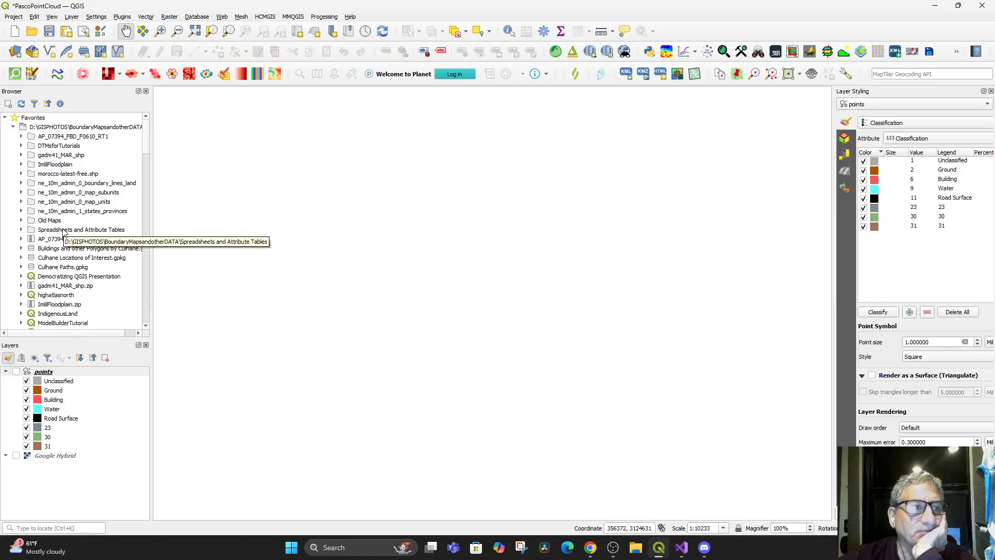
scroll(66, 232, "down", 1)
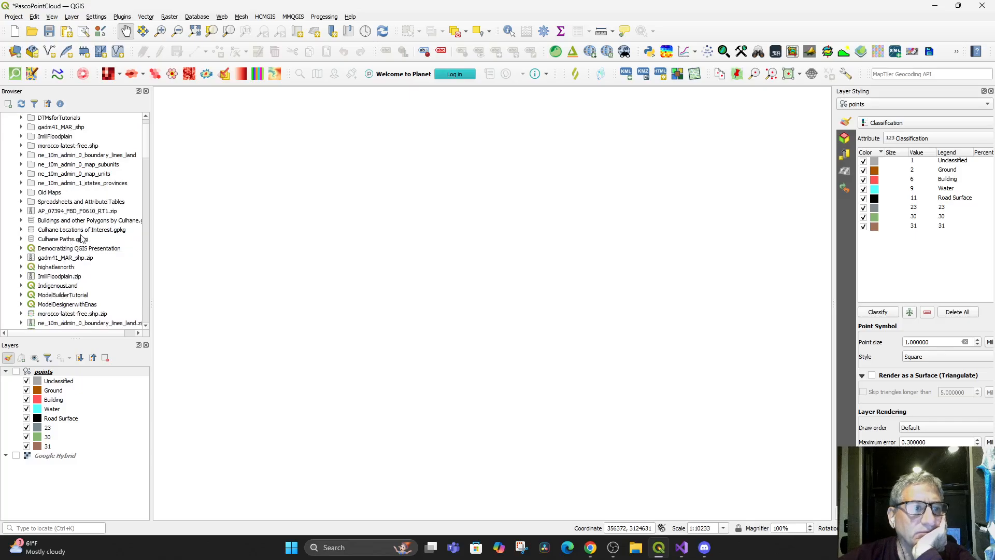
Check the contents of the Spreadsheets and Attribute Tables folder for the exported rasters, and collapse it
double_click(81, 203)
scroll(96, 259, "down", 7)
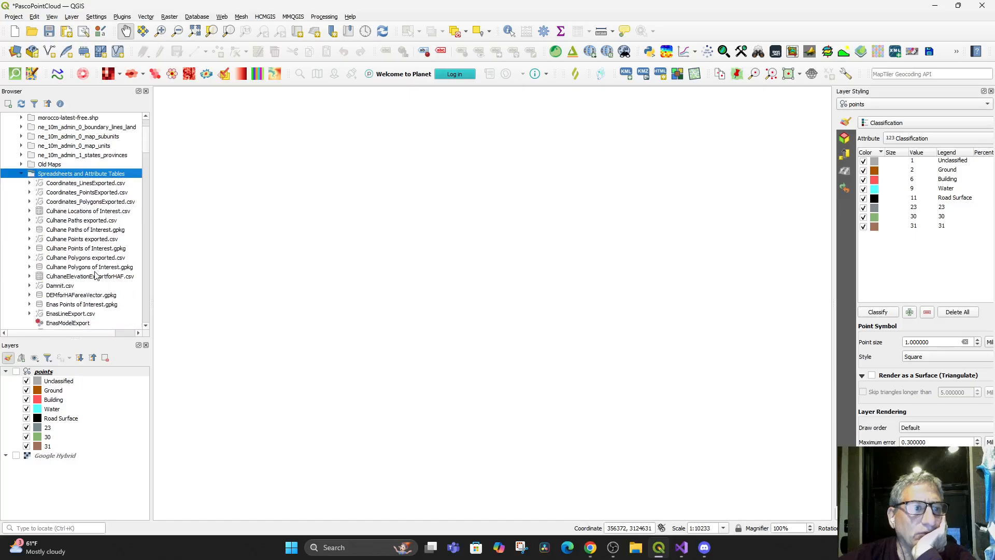
scroll(96, 276, "down", 8)
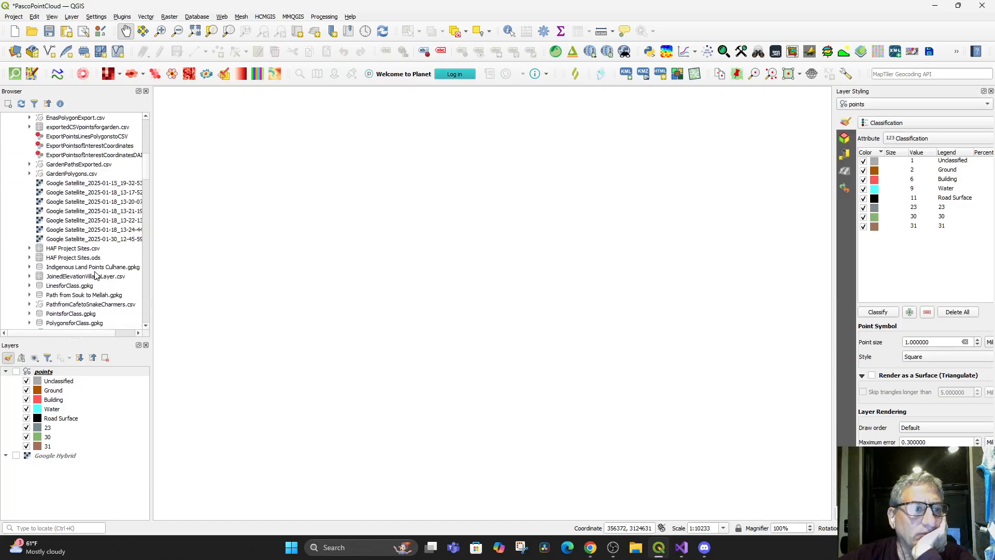
scroll(96, 274, "down", 1)
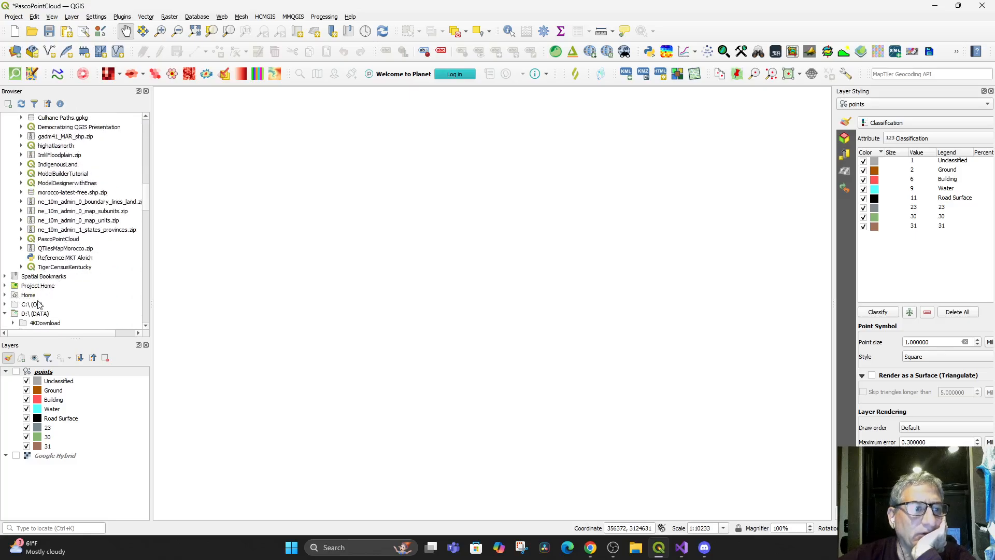
scroll(73, 289, "up", 1)
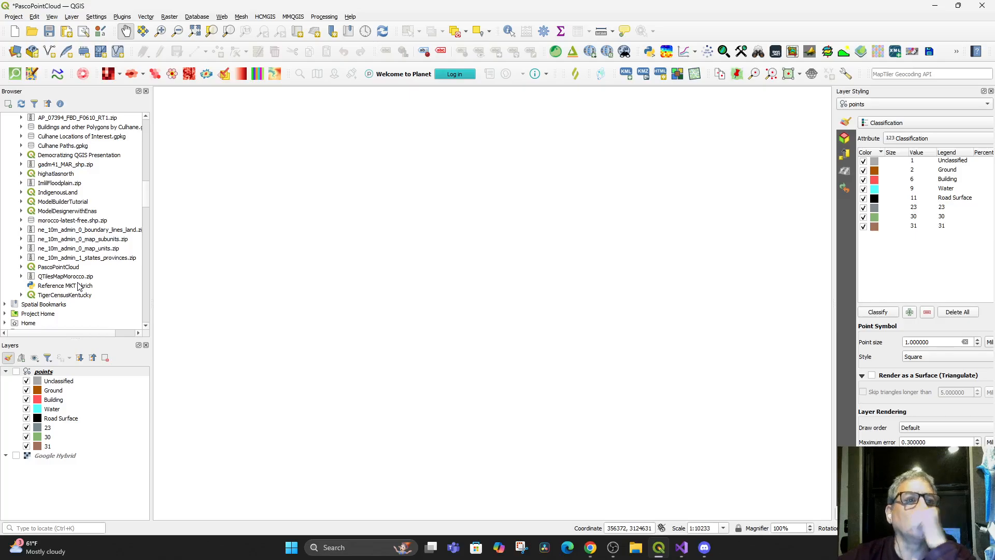
scroll(85, 248, "up", 5)
scroll(86, 217, "up", 15)
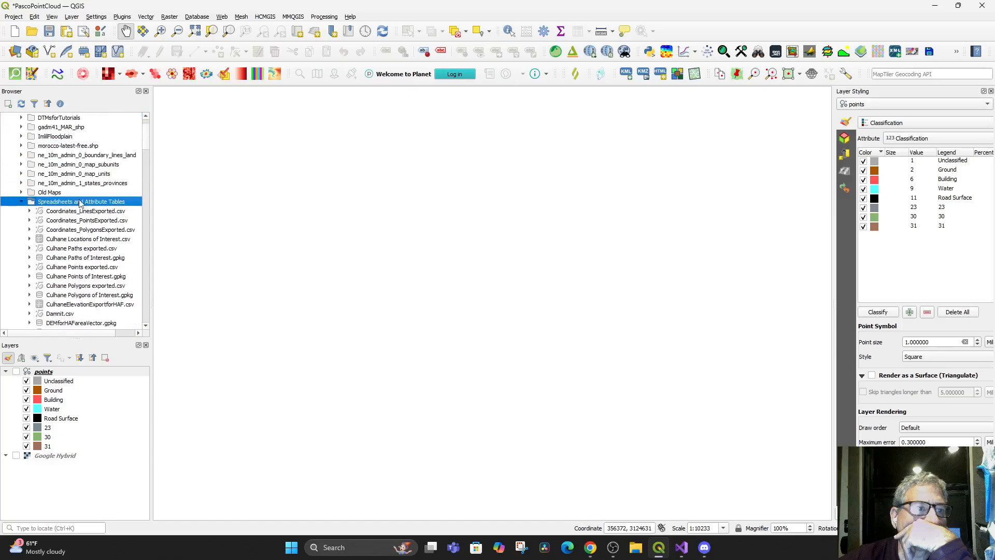
left_click(21, 202)
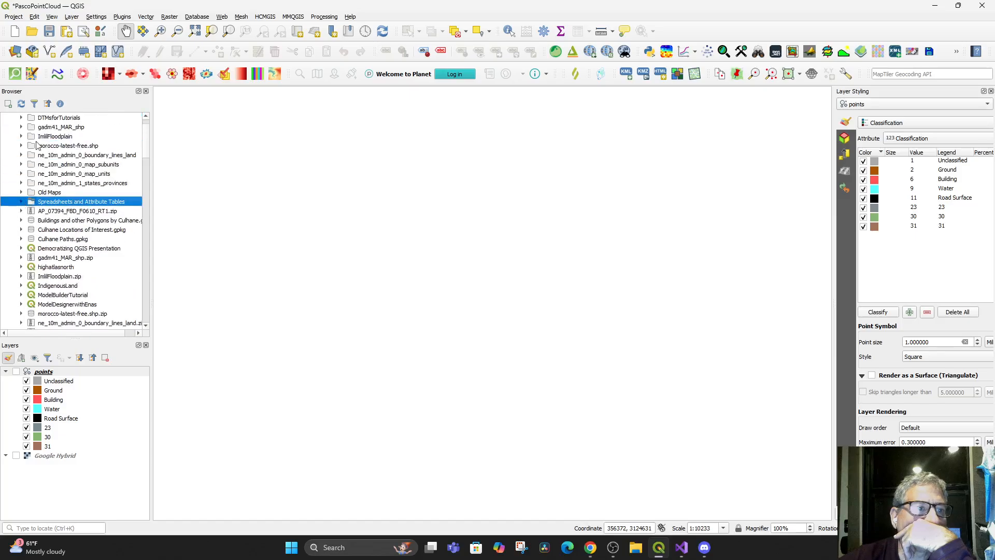
Collapse and reopen the BoundaryMapsandotherDATA favourite folder and scan its files again for the exported rasters
scroll(52, 169, "up", 1)
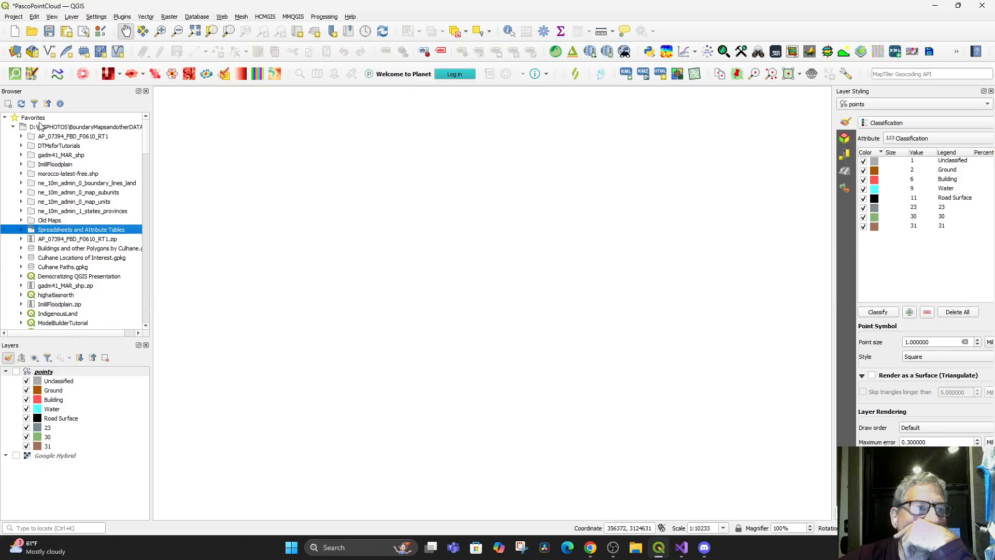
double_click(60, 128)
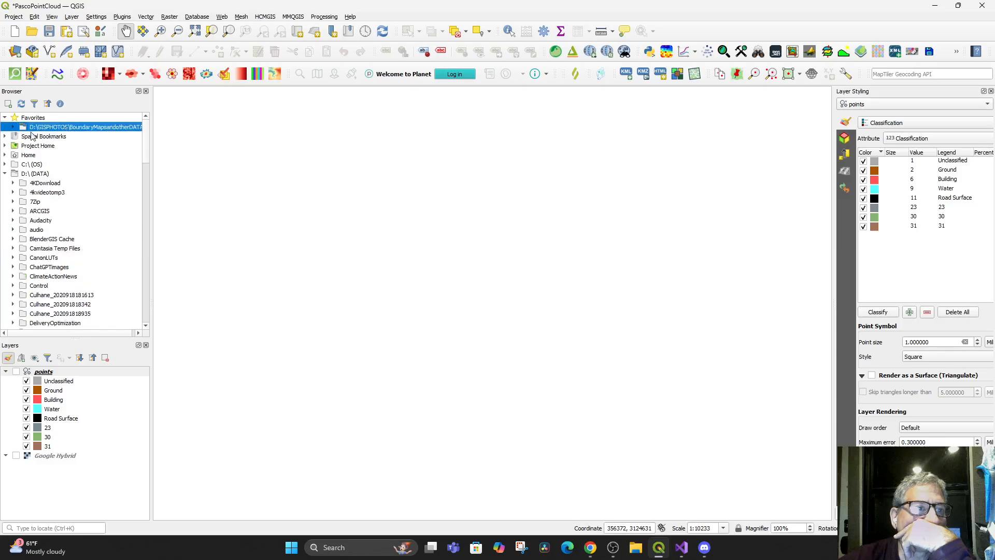
left_click(14, 127)
left_click(71, 137)
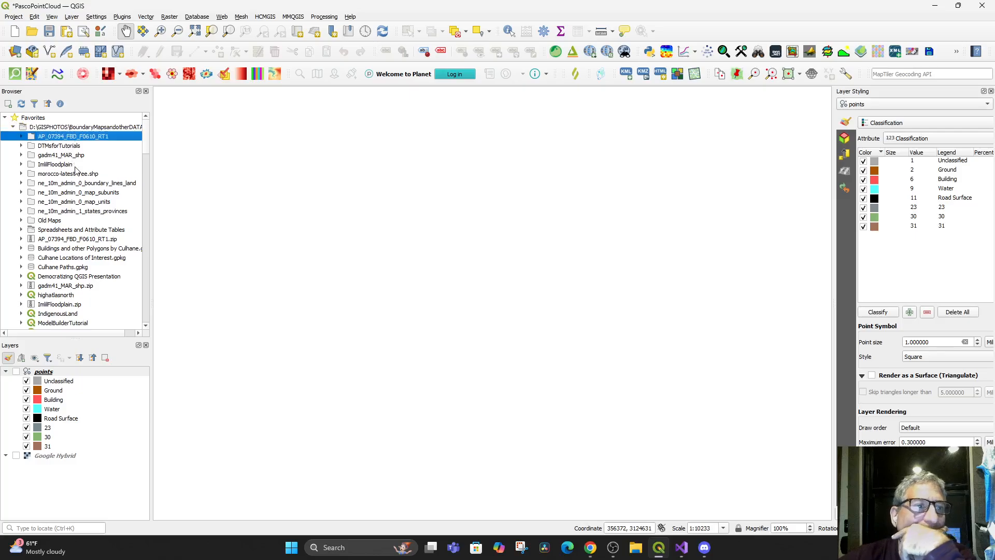
scroll(88, 214, "down", 1)
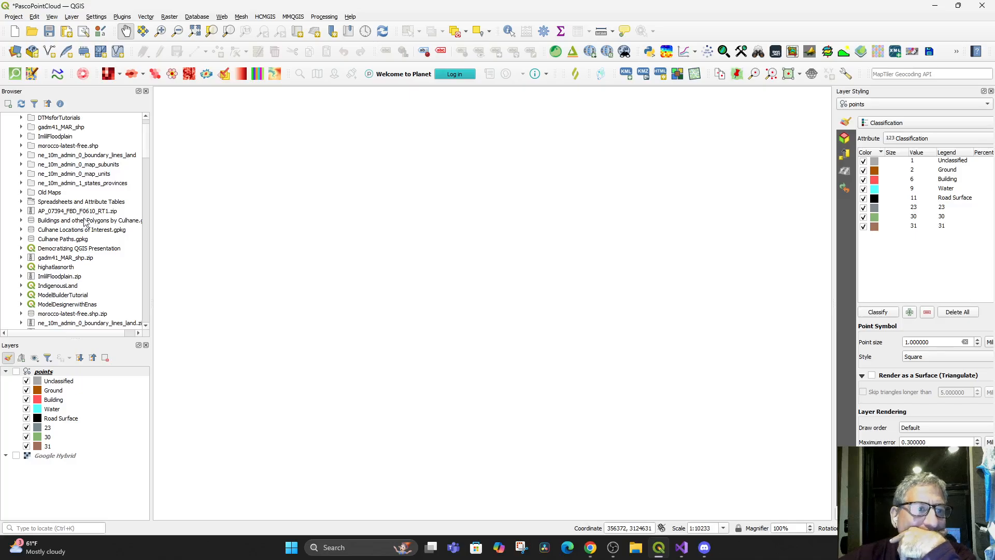
scroll(92, 250, "down", 1)
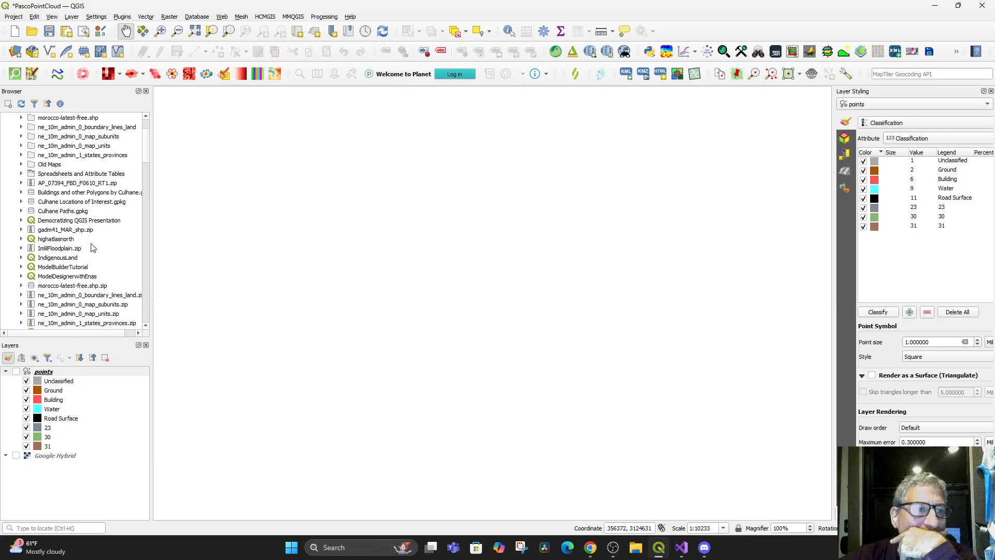
scroll(93, 247, "down", 1)
scroll(93, 248, "down", 2)
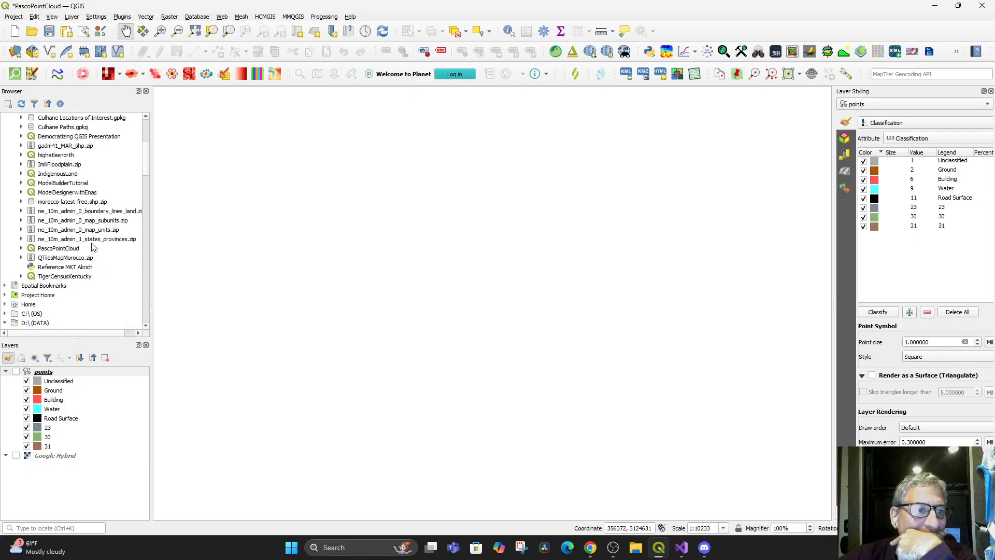
scroll(93, 248, "down", 2)
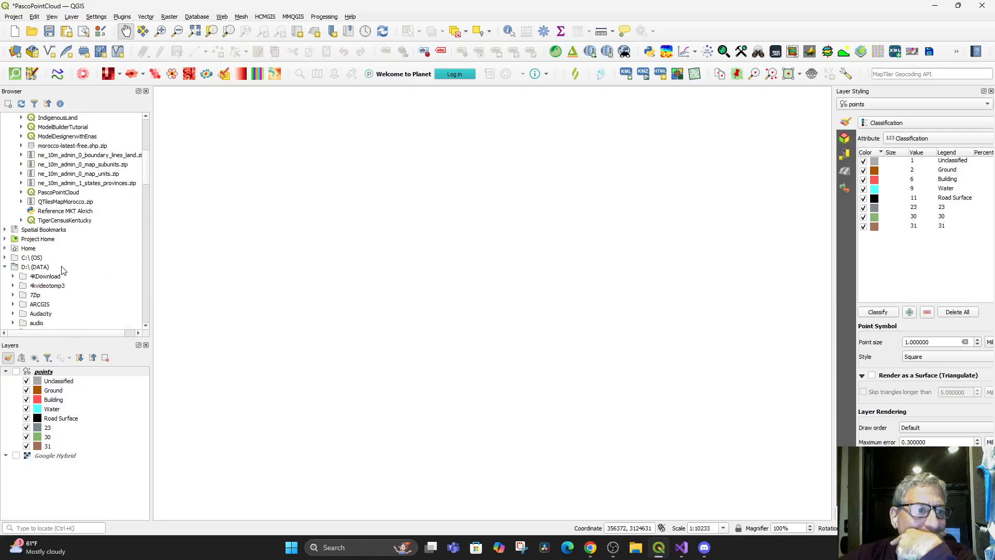
Browse the D: drive to GISPHOTOS, GIS for Climate Tutorial, and expand the PASCO POINT CLOUD folder to find the exported rasters
left_click(25, 268)
scroll(100, 289, "down", 4)
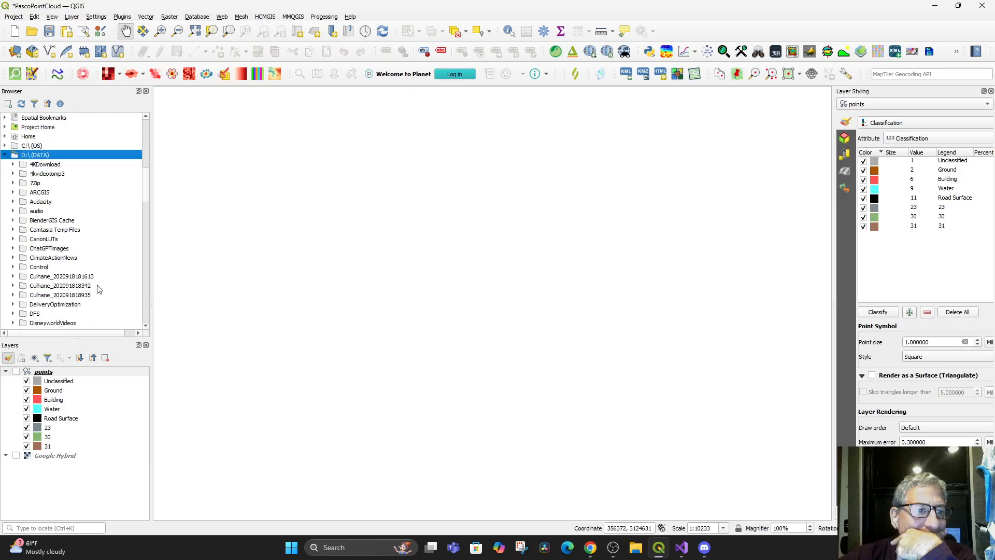
scroll(99, 289, "down", 6)
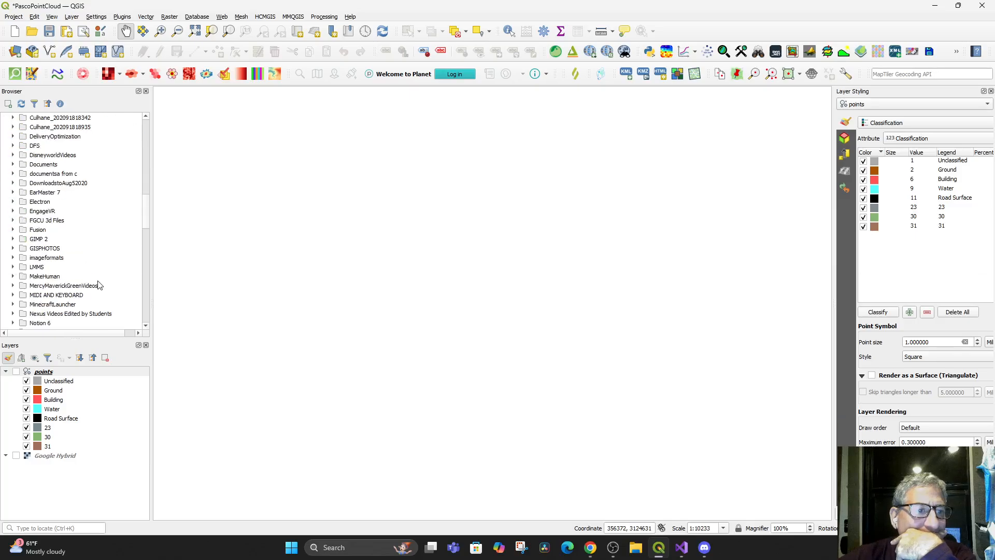
scroll(99, 286, "down", 5)
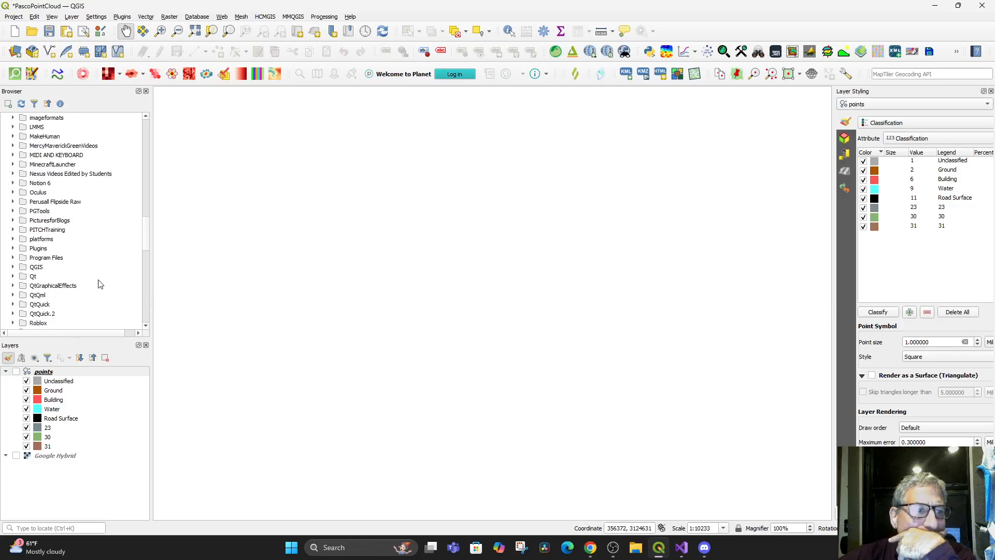
scroll(100, 282, "up", 2)
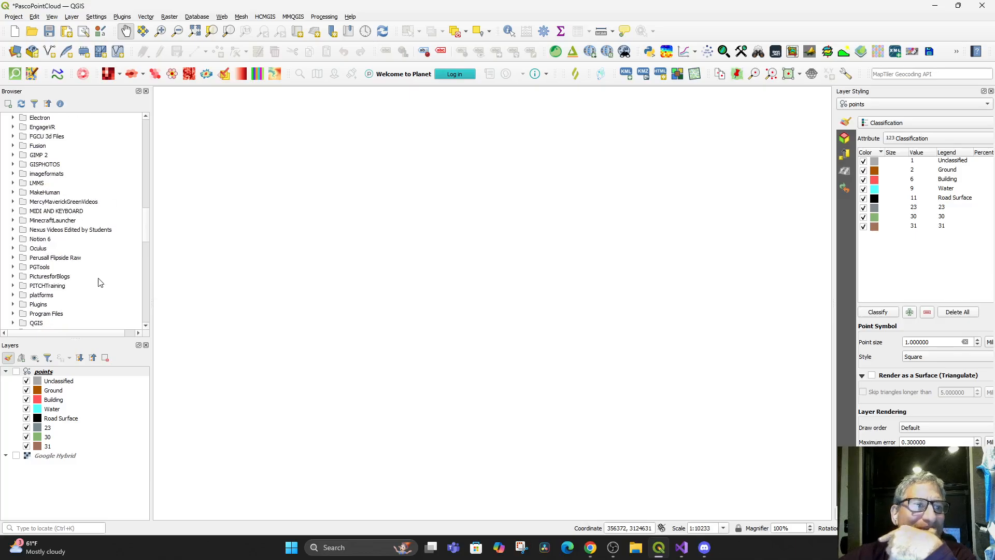
double_click(35, 155)
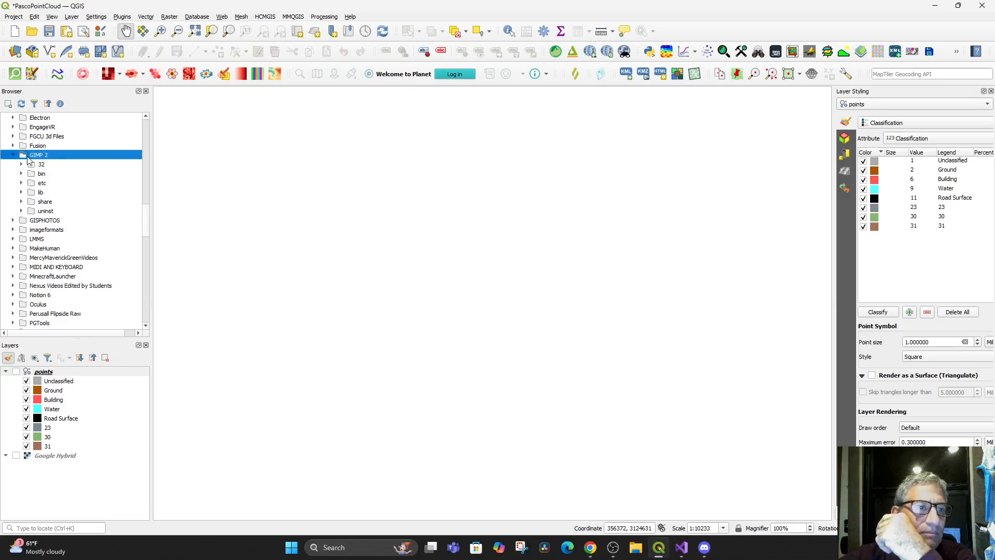
left_click(14, 157)
double_click(32, 165)
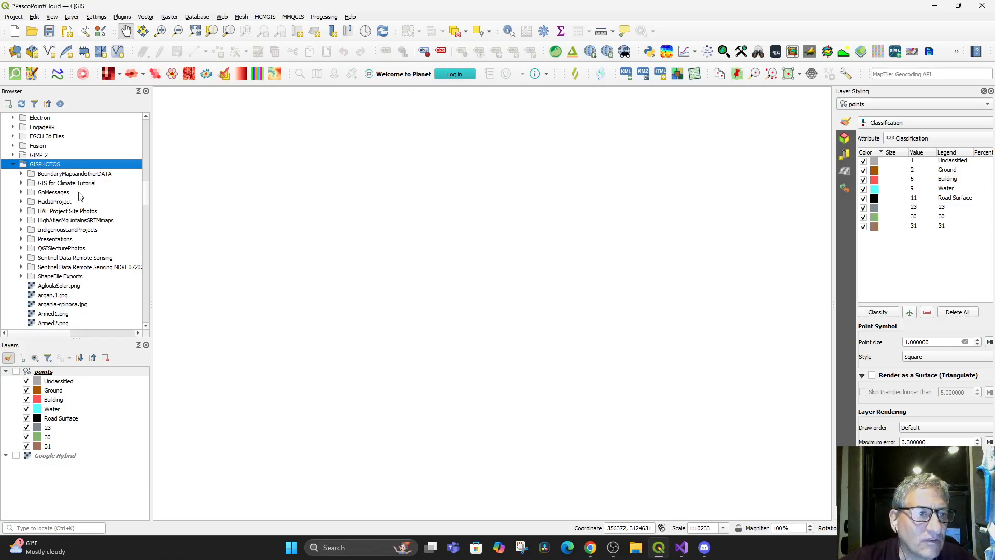
double_click(65, 183)
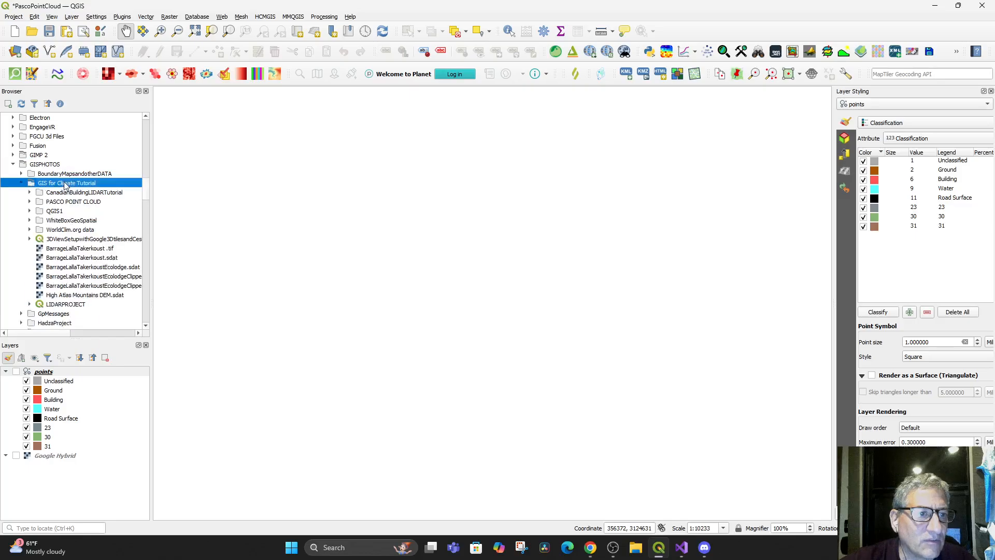
double_click(54, 202)
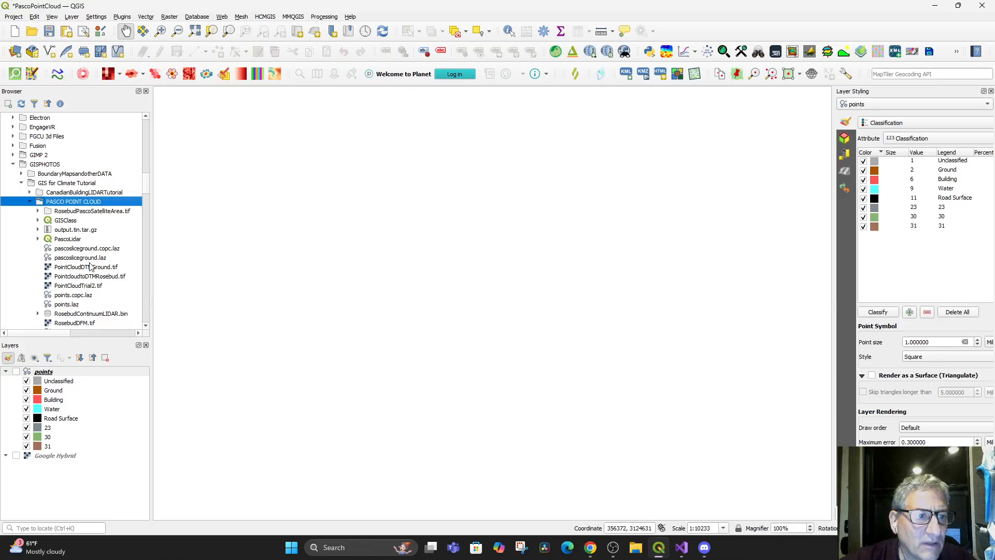
scroll(91, 267, "down", 1)
scroll(95, 269, "down", 1)
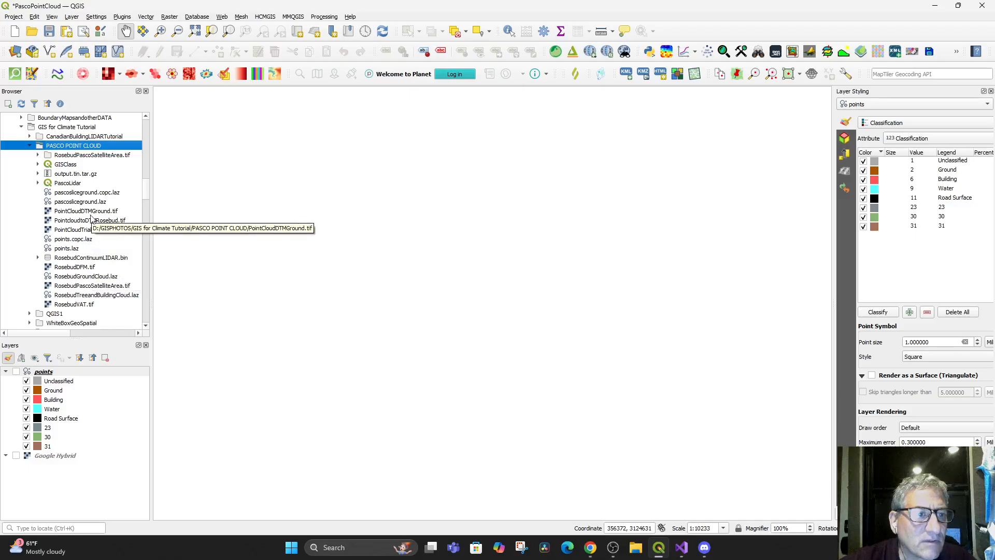
Add PointCloudDTMGround.tif and PointcloudtoDTMRosebud.tif to the map and toggle the Rosebud raster off and on to compare them
left_click_drag(69, 213, 351, 246)
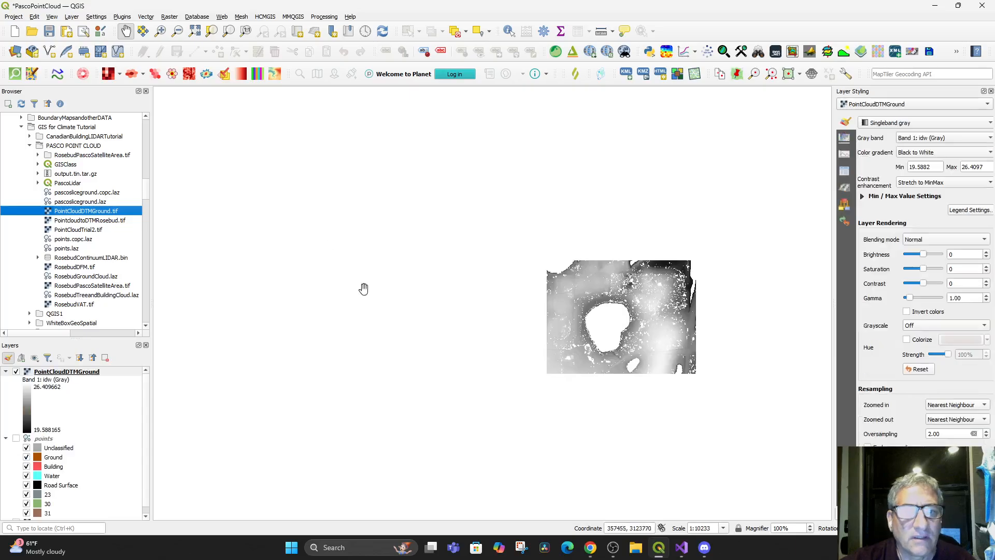
left_click_drag(73, 224, 515, 296)
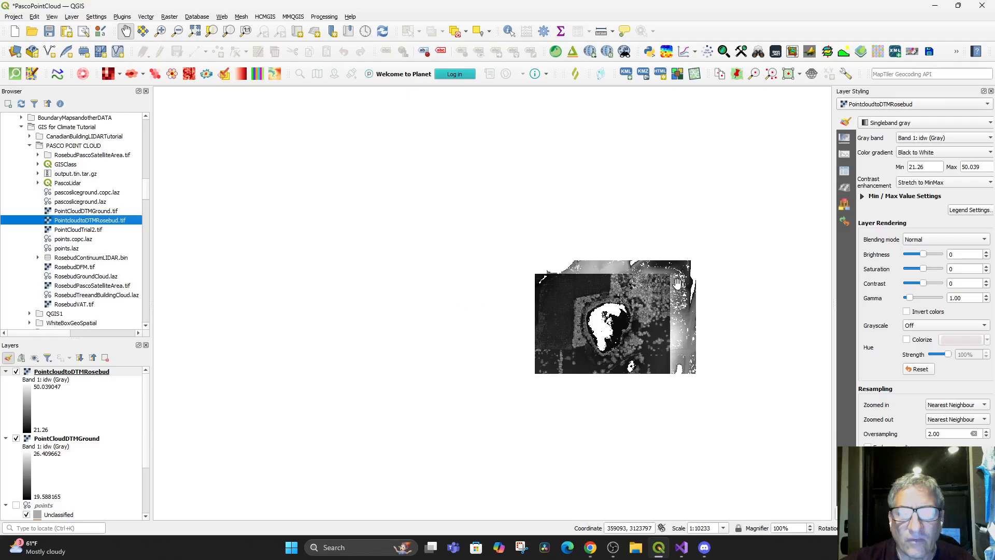
scroll(705, 293, "up", 1)
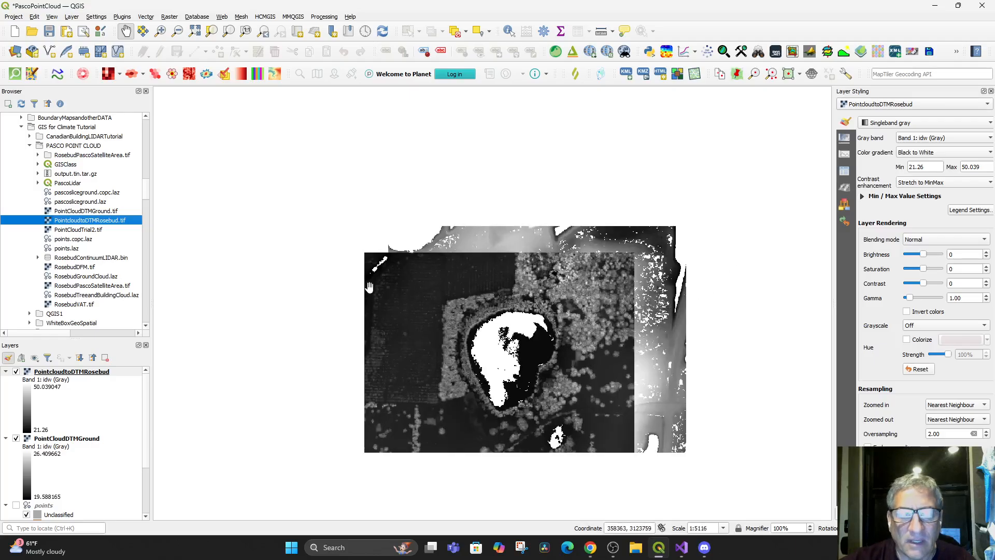
left_click(16, 372)
left_click(16, 372)
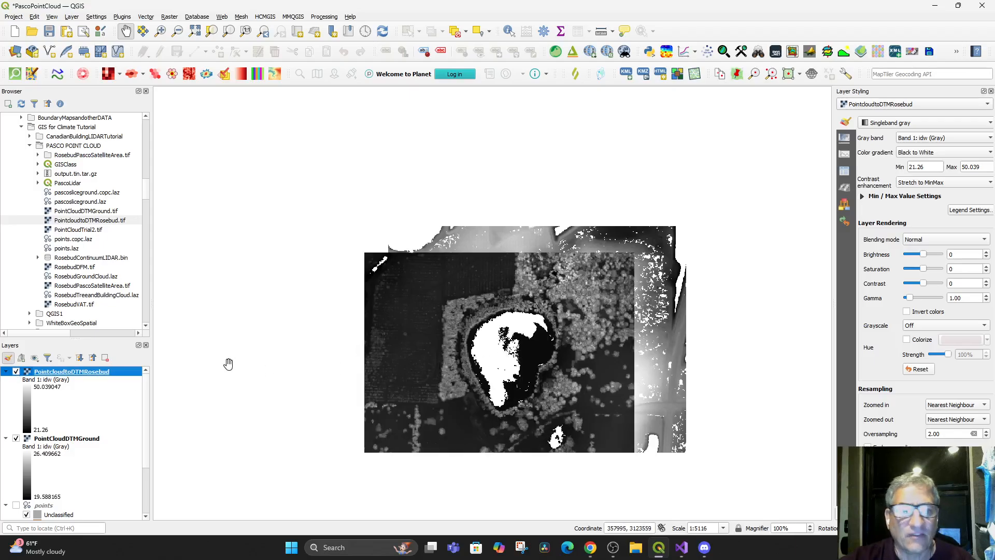
Save the project, then open a new 3D map view of the rasters, enlarge it and tilt it toward the horizon
left_click(14, 17)
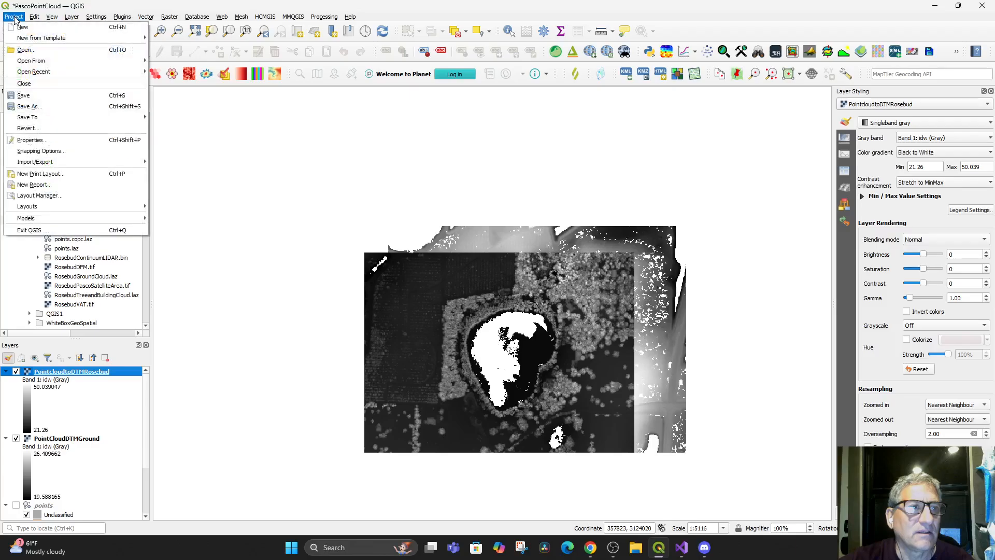
left_click(24, 95)
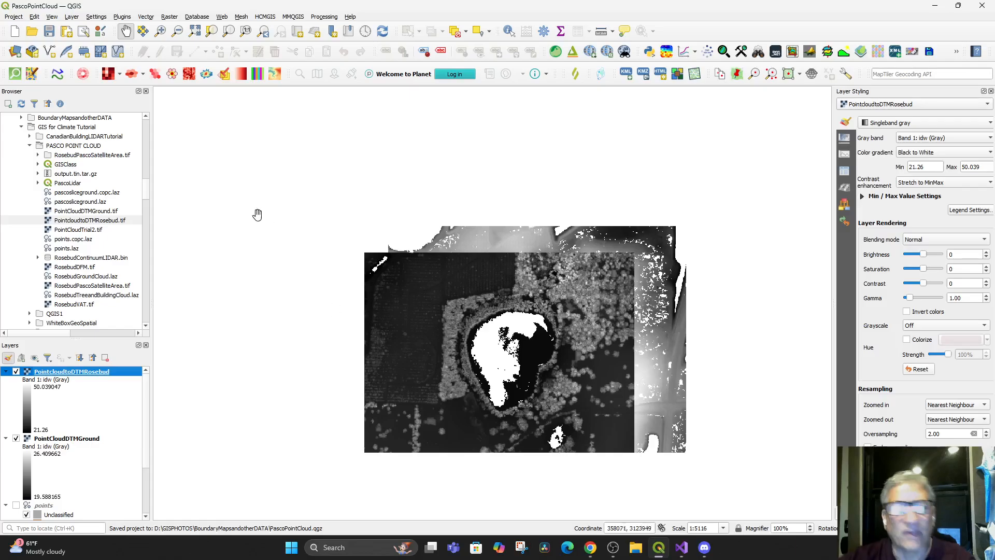
left_click(52, 16)
mouse_move(66, 41)
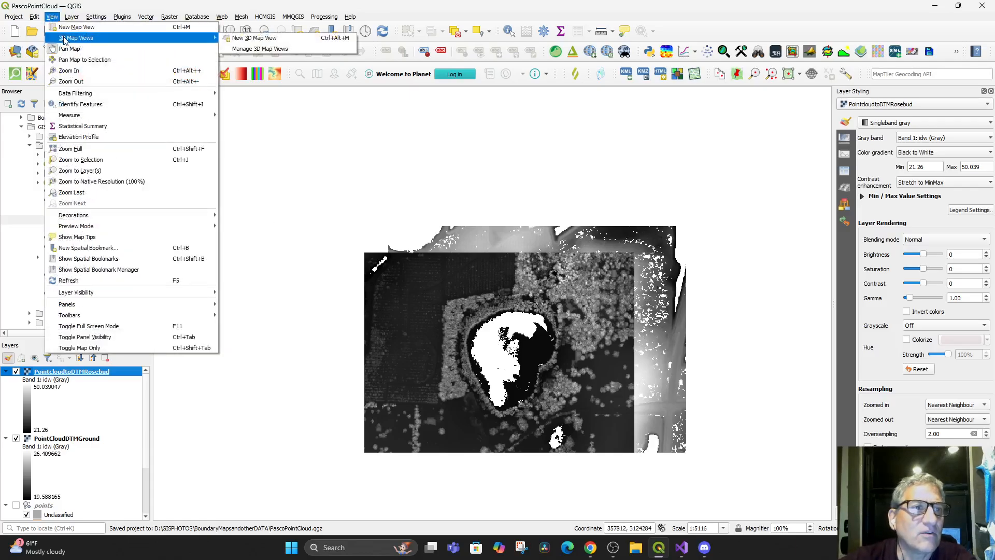
left_click(254, 38)
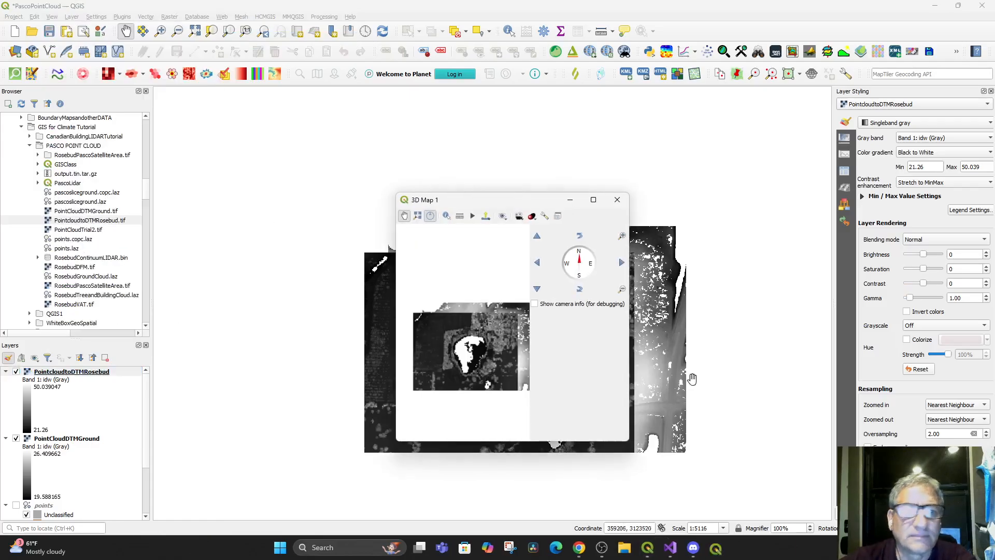
left_click_drag(451, 354, 484, 330)
scroll(484, 331, "up", 3)
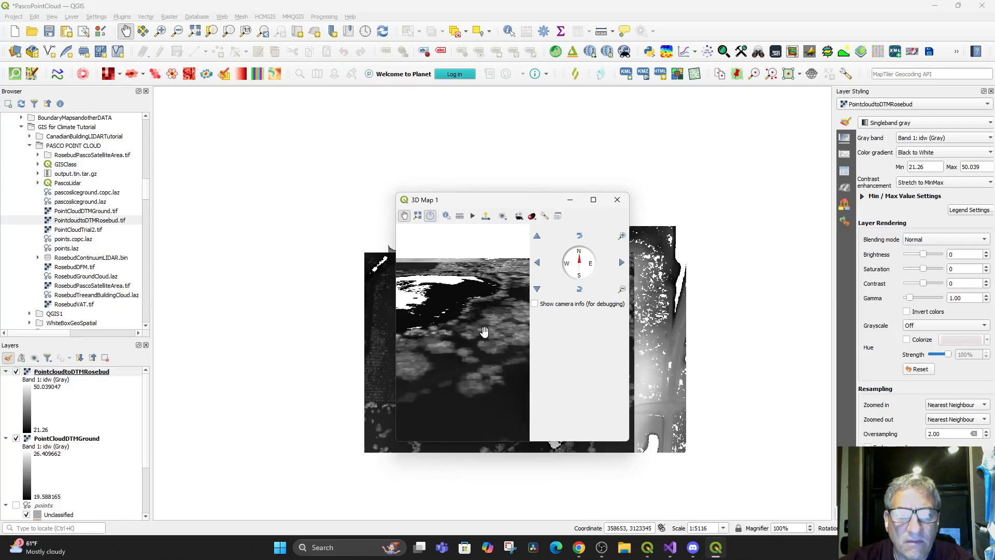
left_click(594, 200)
left_click_drag(550, 382, 574, 378)
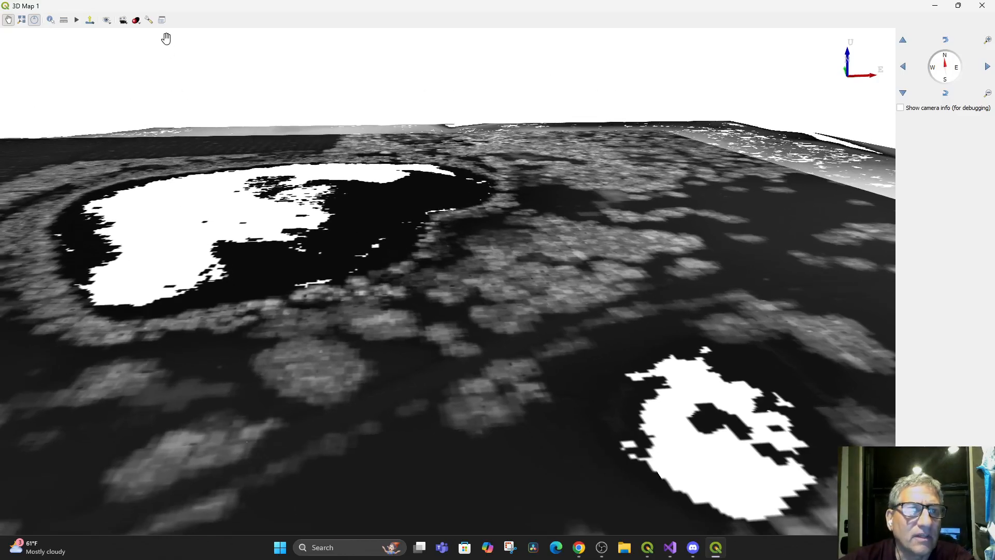
Set the 3D view's terrain type to DEM (Raster Layer) with PointcloudtoDTMRosebud as elevation, apply it and inspect the relief
left_click(150, 22)
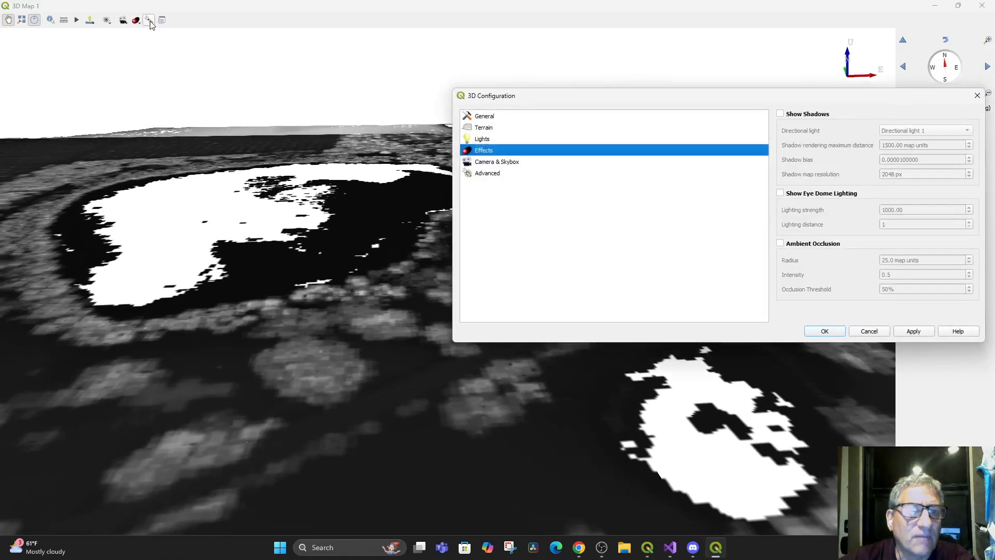
left_click(490, 132)
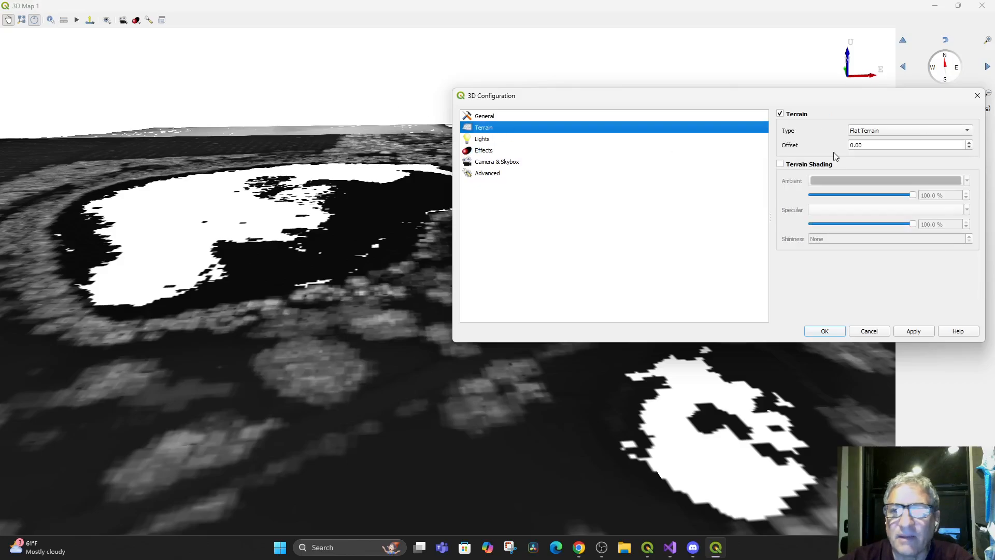
left_click(874, 133)
left_click(875, 143)
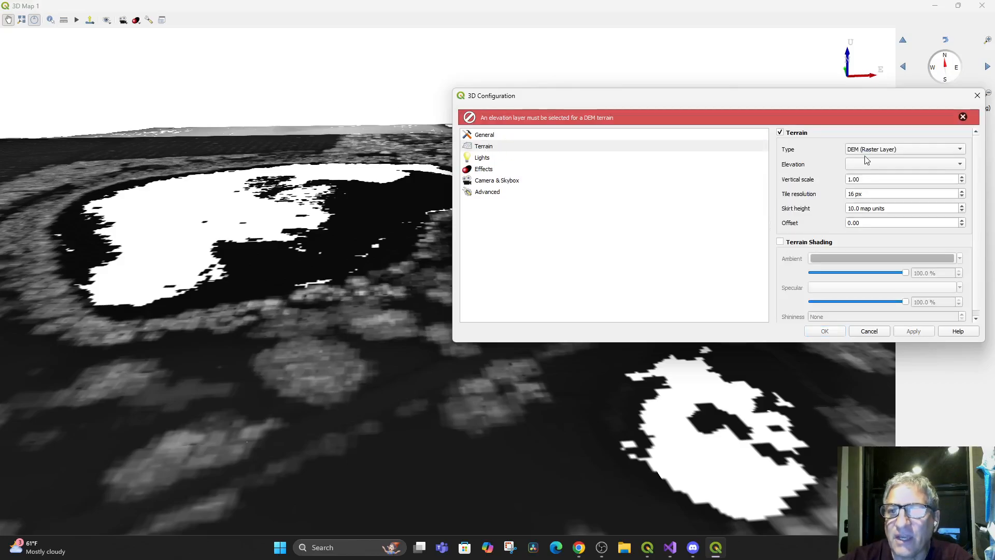
left_click(897, 164)
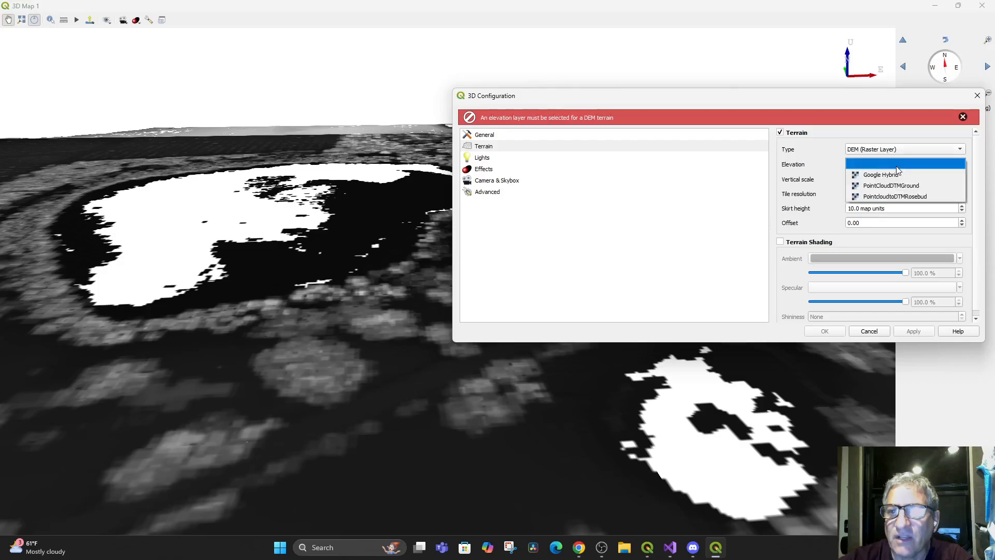
left_click(903, 185)
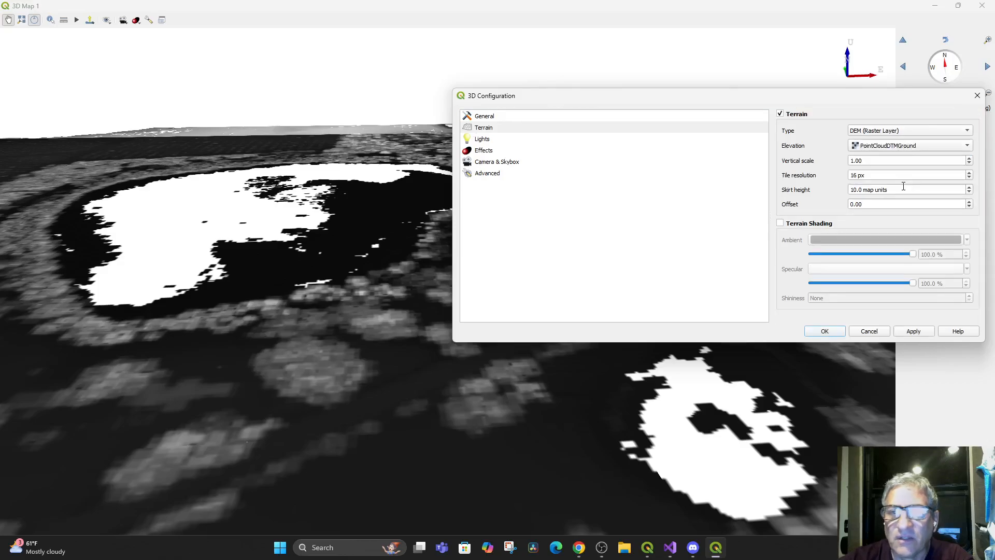
left_click(905, 146)
left_click(899, 157)
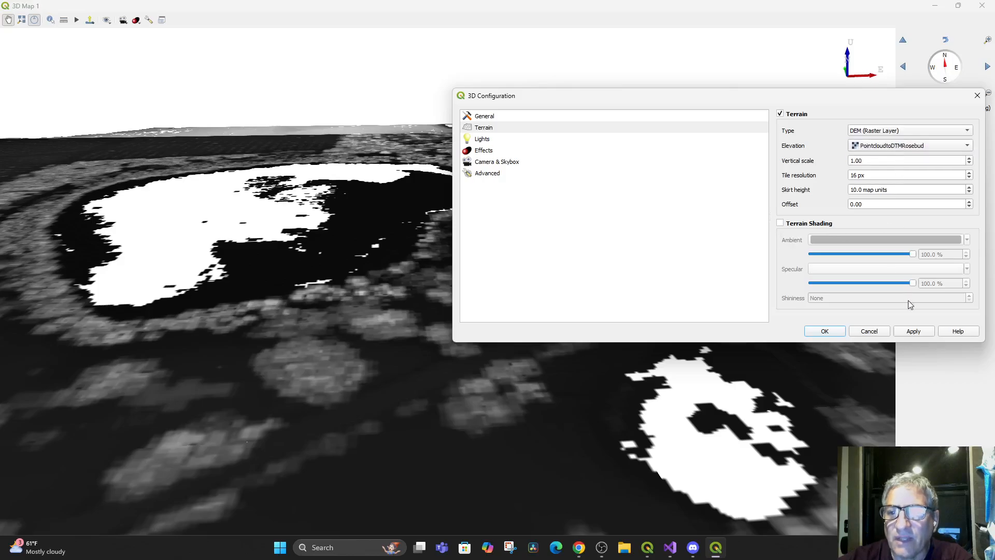
left_click(912, 331)
left_click_drag(324, 285, 358, 285)
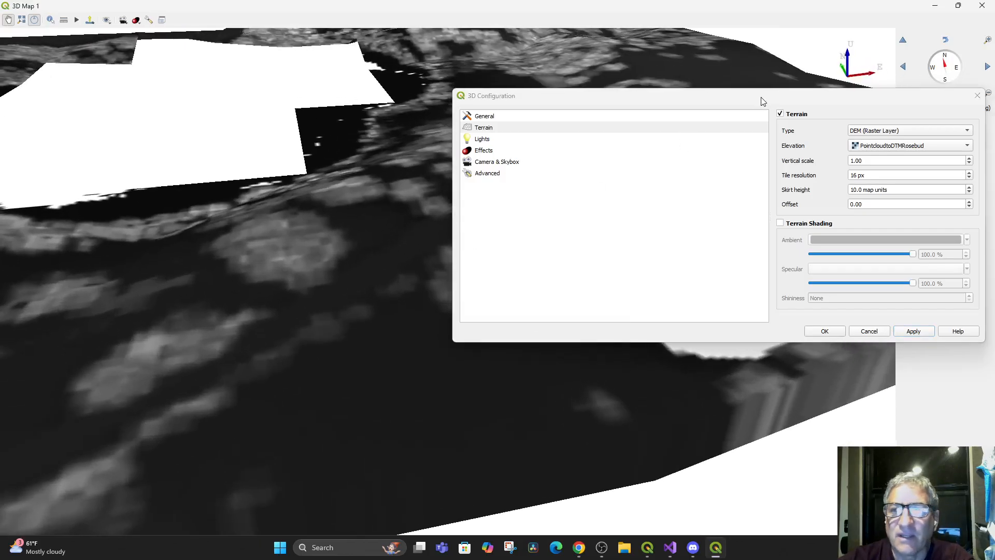
left_click_drag(761, 98, 794, 362)
left_click_drag(362, 193, 346, 208)
Try a terrain tile resolution of 1 px in the 3D configuration
left_click_drag(649, 366, 522, 184)
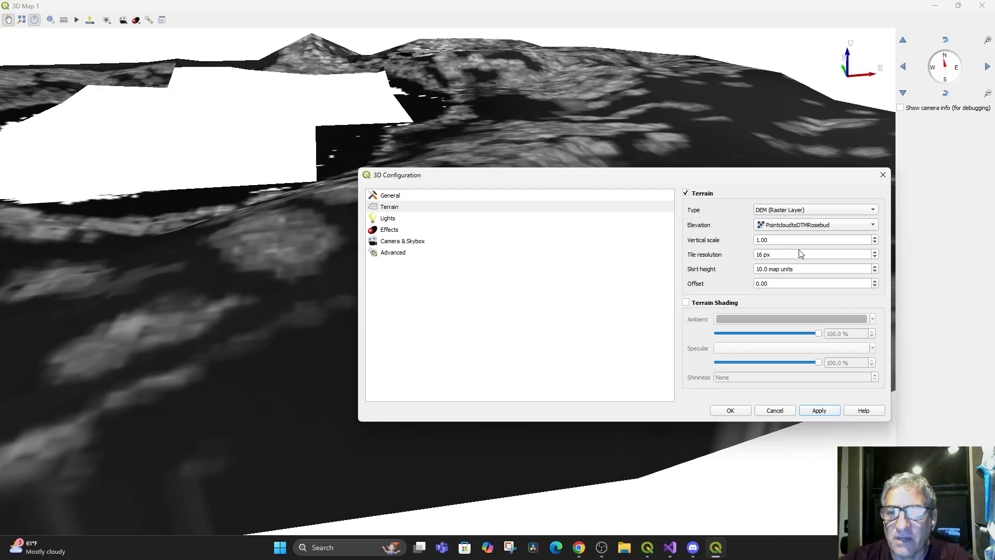
left_click_drag(792, 256, 750, 252)
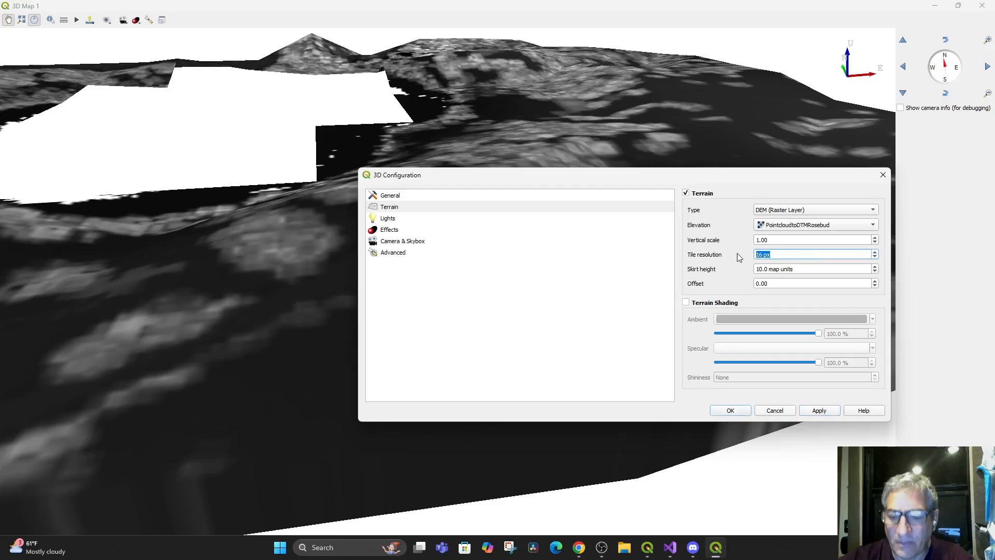
type("1")
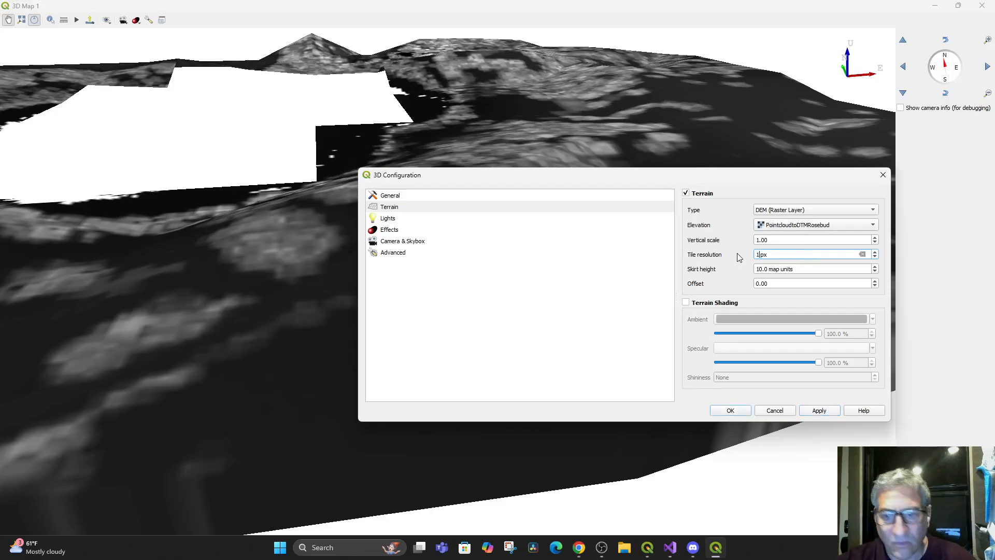
left_click(815, 411)
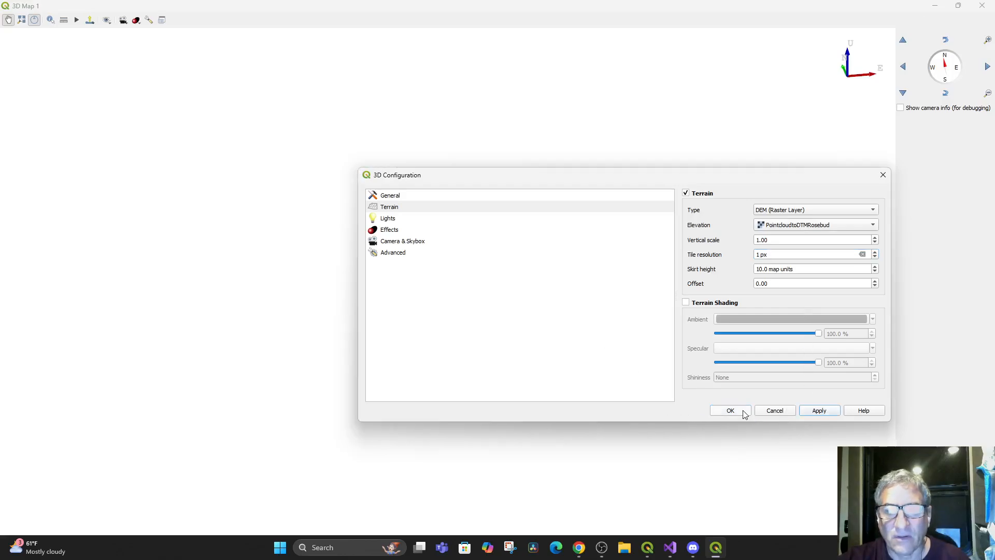
Set the terrain tile resolution to 5 px, accept the 3D configuration and orbit the terrain to check it
double_click(761, 255)
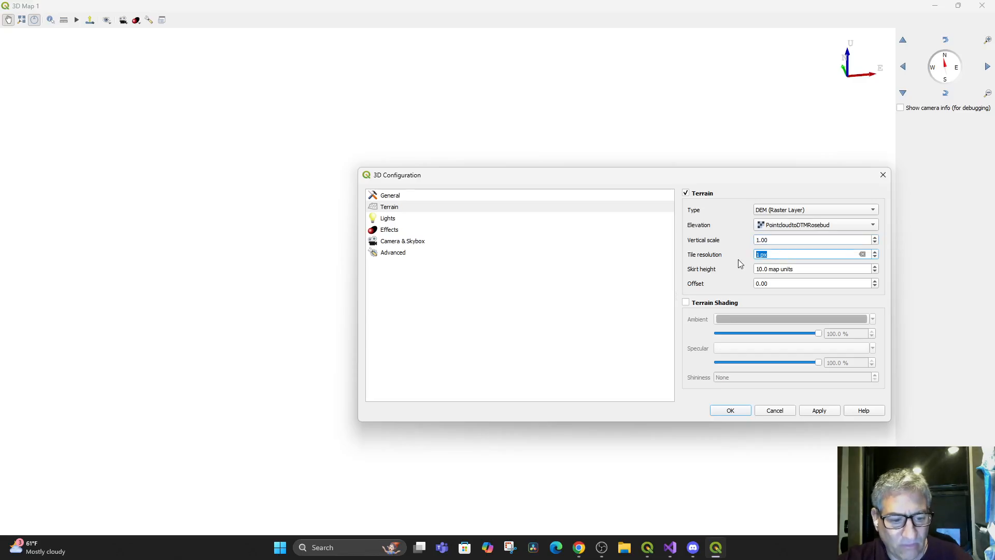
type("5")
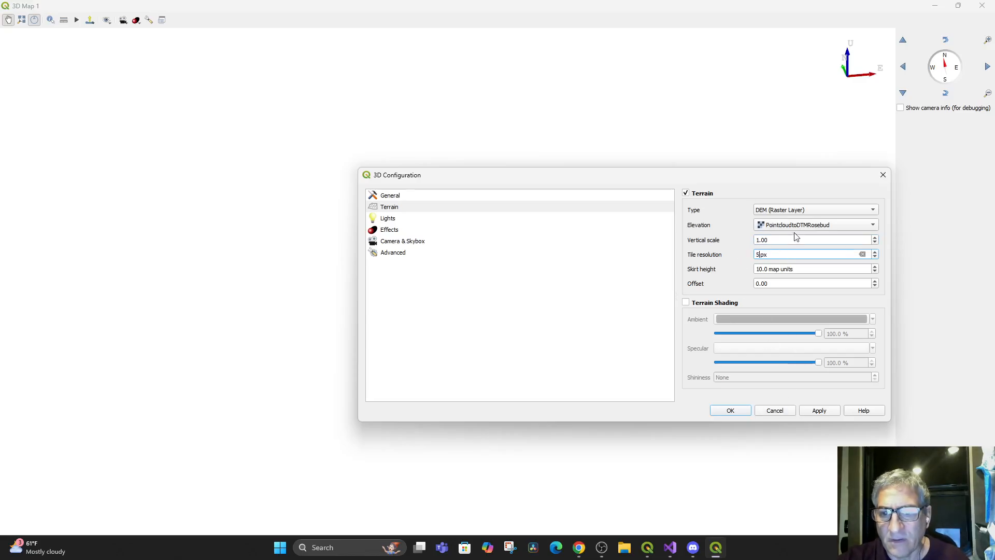
left_click(818, 411)
left_click(721, 411)
mouse_move(527, 266)
left_mouse_down()
mouse_move(567, 245)
mouse_move(574, 355)
mouse_move(594, 295)
mouse_move(502, 246)
mouse_move(507, 344)
mouse_move(517, 318)
mouse_move(511, 220)
mouse_move(537, 322)
mouse_move(464, 240)
mouse_move(500, 336)
mouse_move(535, 327)
mouse_move(522, 285)
left_mouse_up()
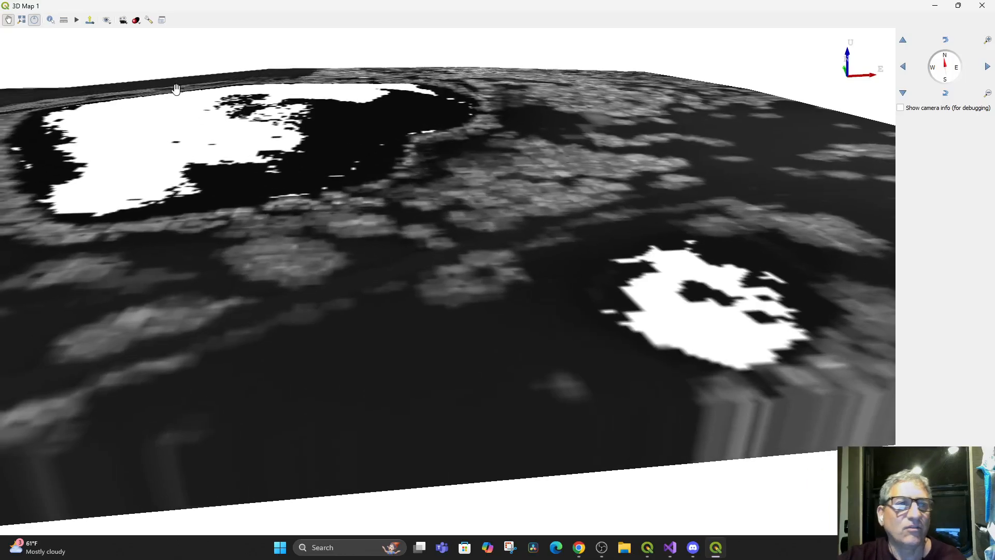
Switch the 3D terrain elevation to PointCloudDTMGround, examine the terrain from several angles and close the 3D map view
left_click(150, 21)
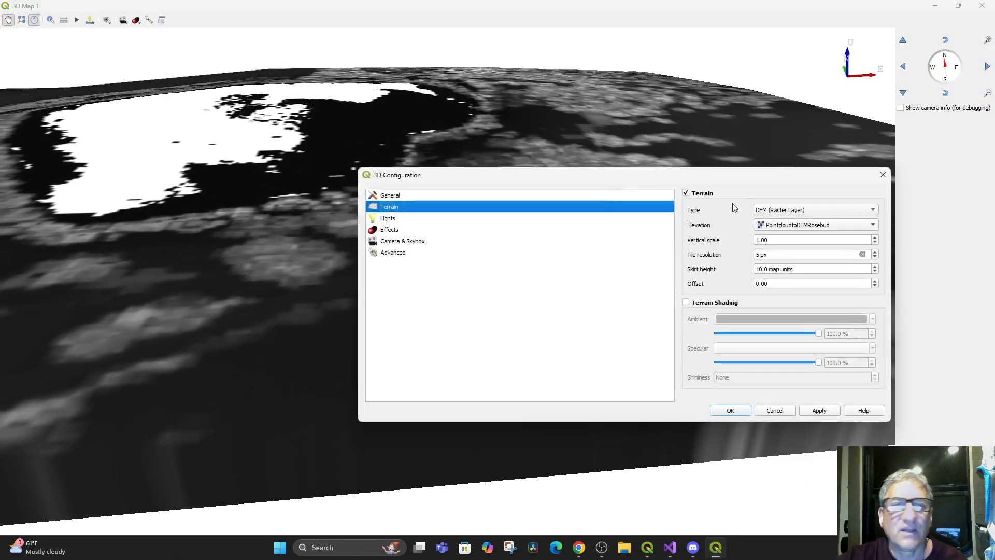
left_click(793, 226)
left_click(786, 213)
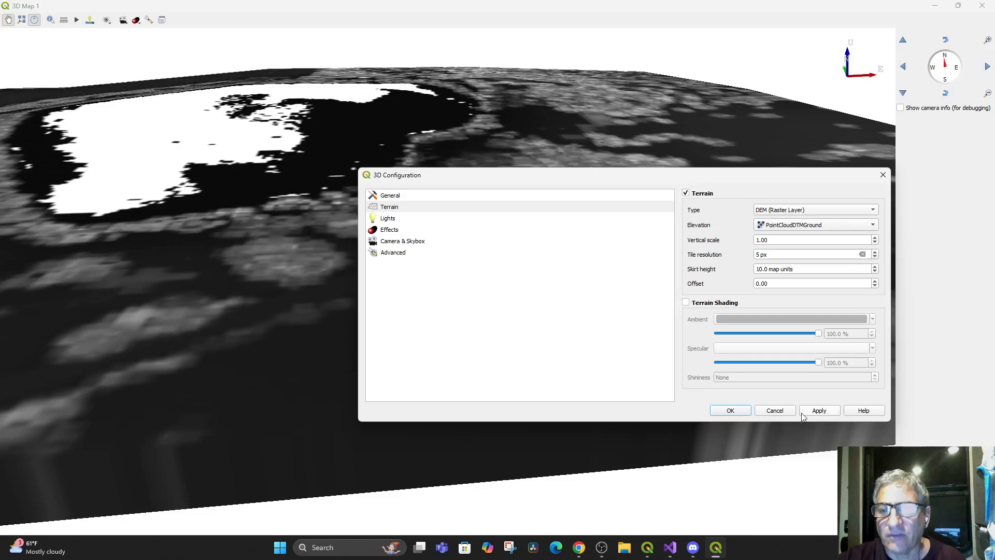
left_click(819, 410)
left_click(729, 409)
scroll(560, 214, "up", 5)
scroll(560, 214, "down", 8)
left_click_drag(560, 214, 599, 322)
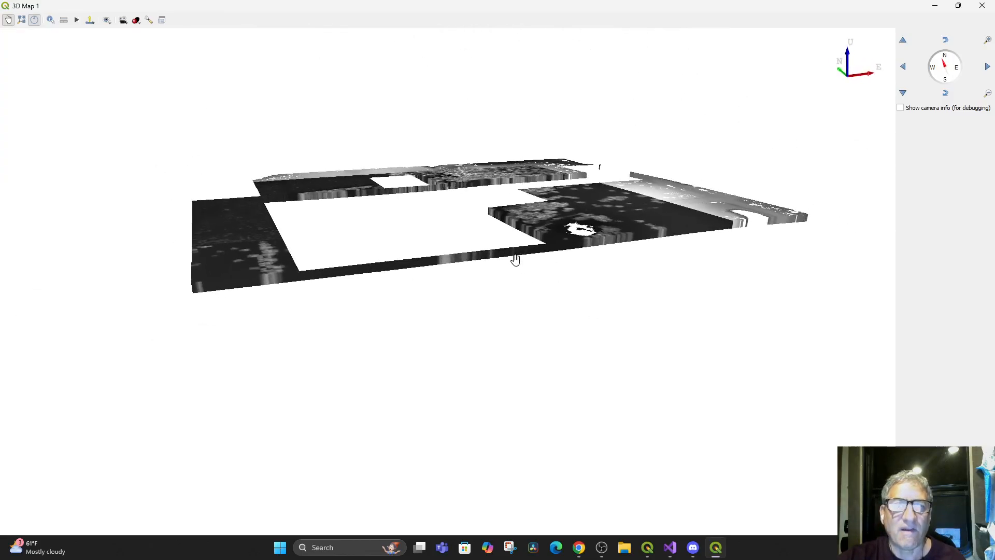
left_click_drag(515, 257, 574, 444)
left_click_drag(512, 386, 507, 344)
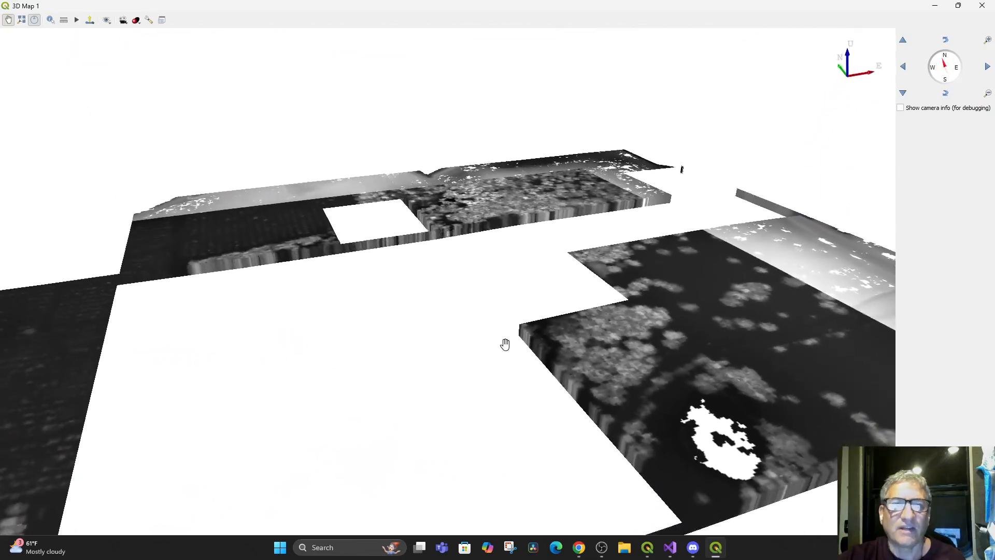
left_click(981, 5)
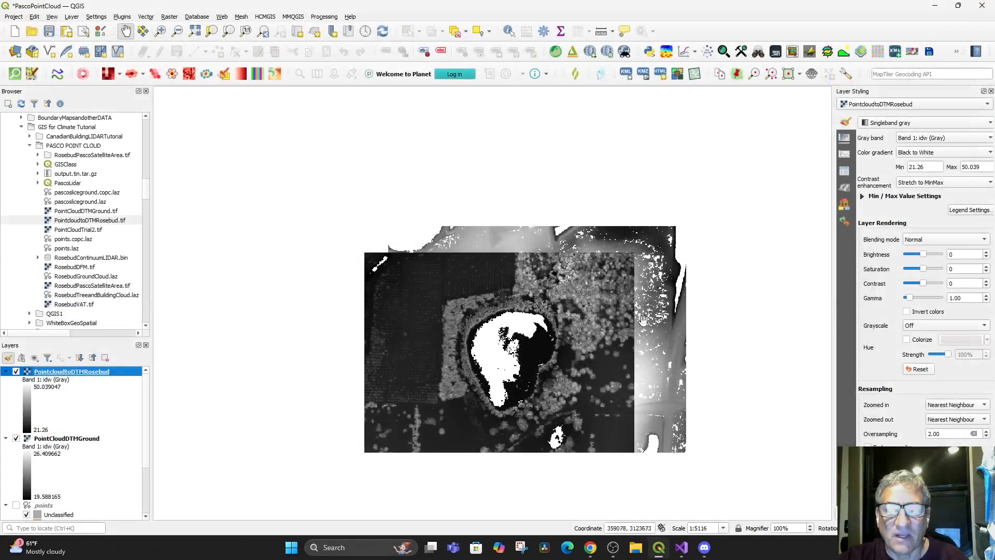
Toggle the PointcloudtoDTMRosebud raster off and on, and turn on the points layer to compare its coverage around the lake
left_click(16, 371)
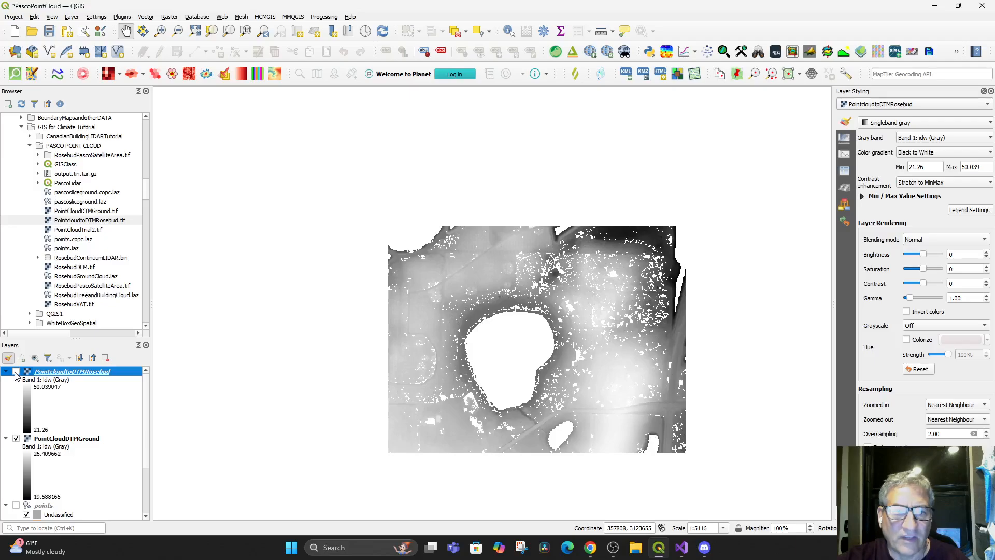
left_click(16, 371)
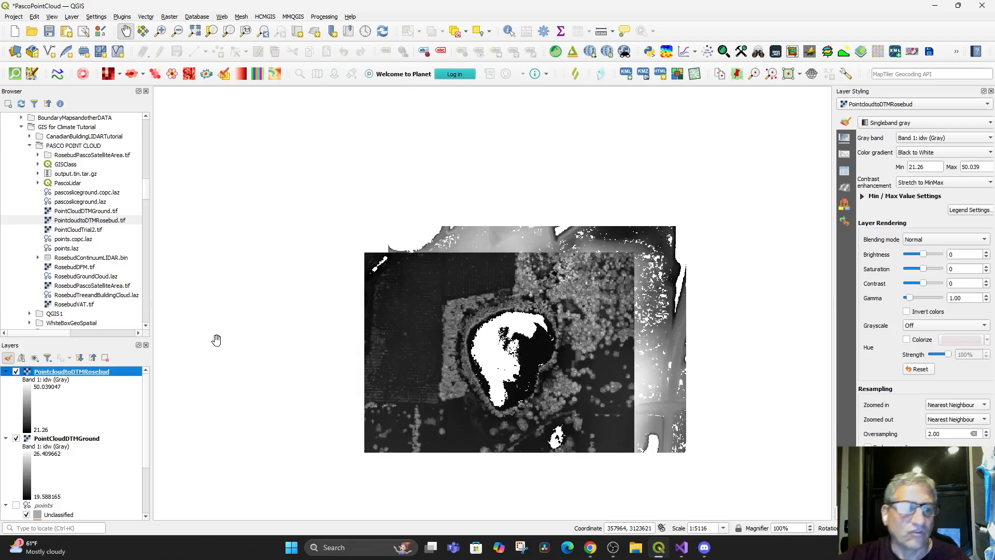
scroll(67, 468, "down", 3)
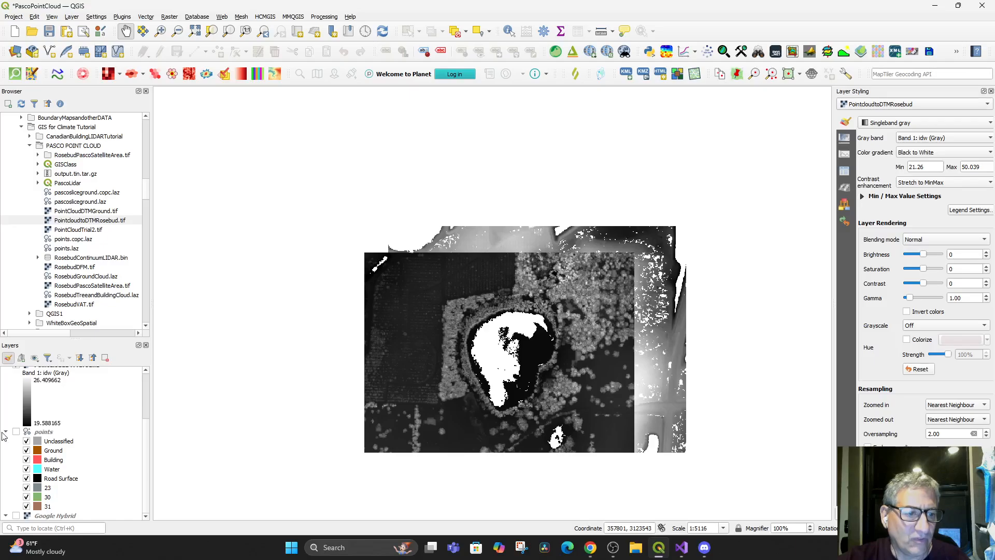
left_click(16, 432)
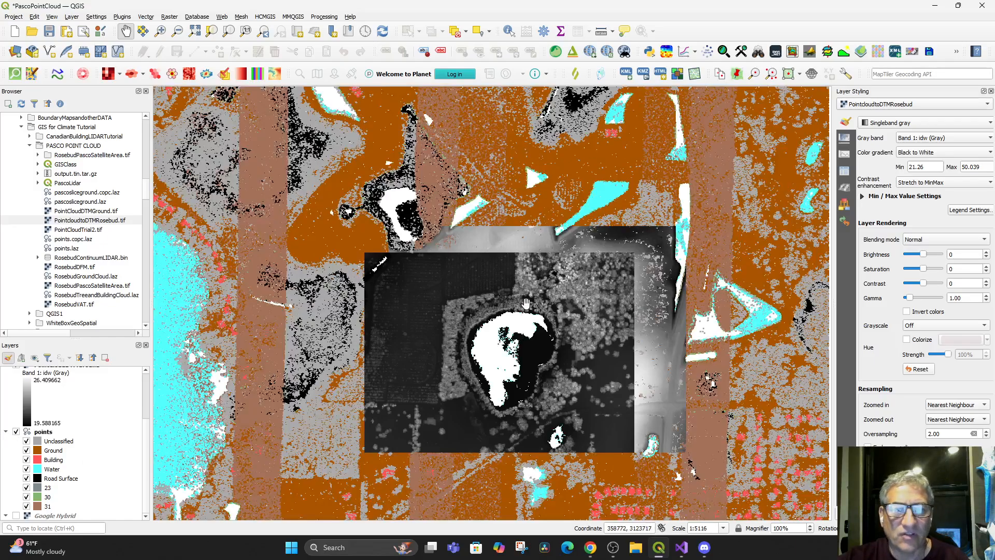
scroll(571, 277, "up", 2)
left_click_drag(563, 325, 645, 218)
scroll(646, 219, "down", 1)
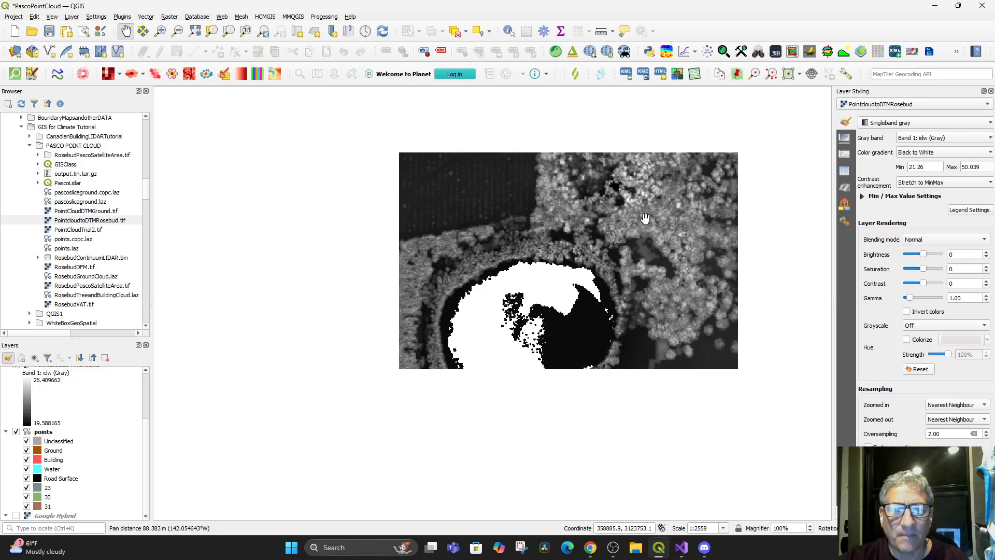
left_click_drag(643, 304, 593, 280)
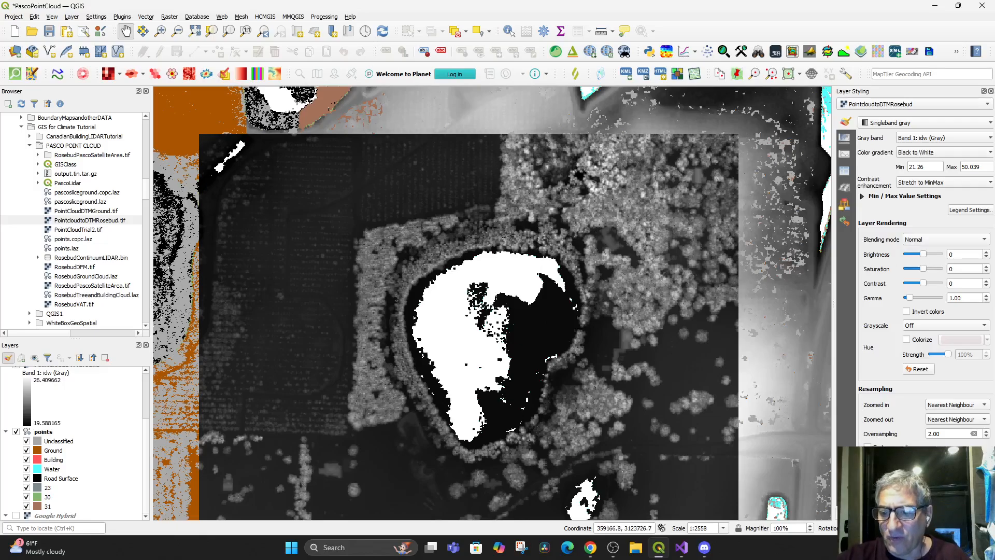
Find the point cloud tool Export to raster (using triangulation) by searching "export to", and set points as its input layer
key("ctrl+alt+t")
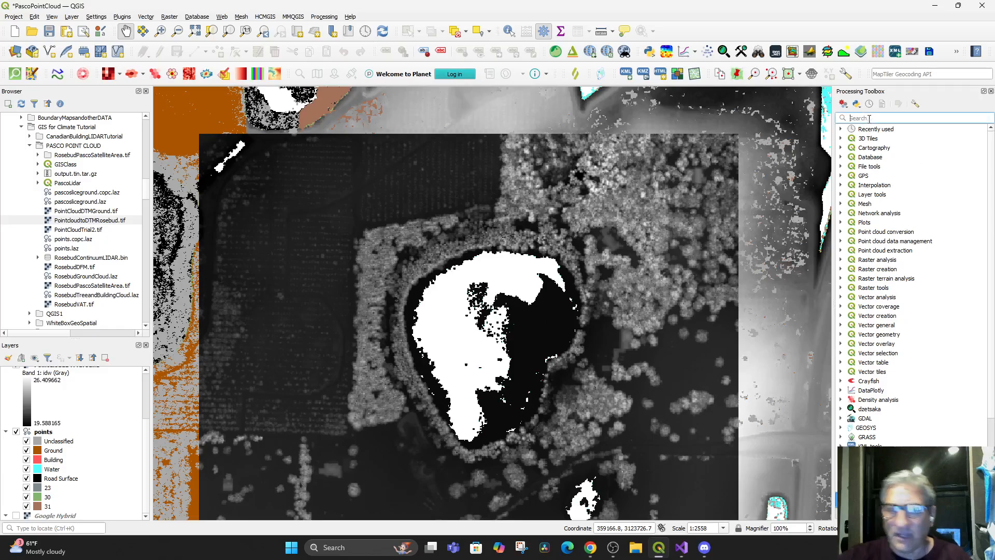
type("e")
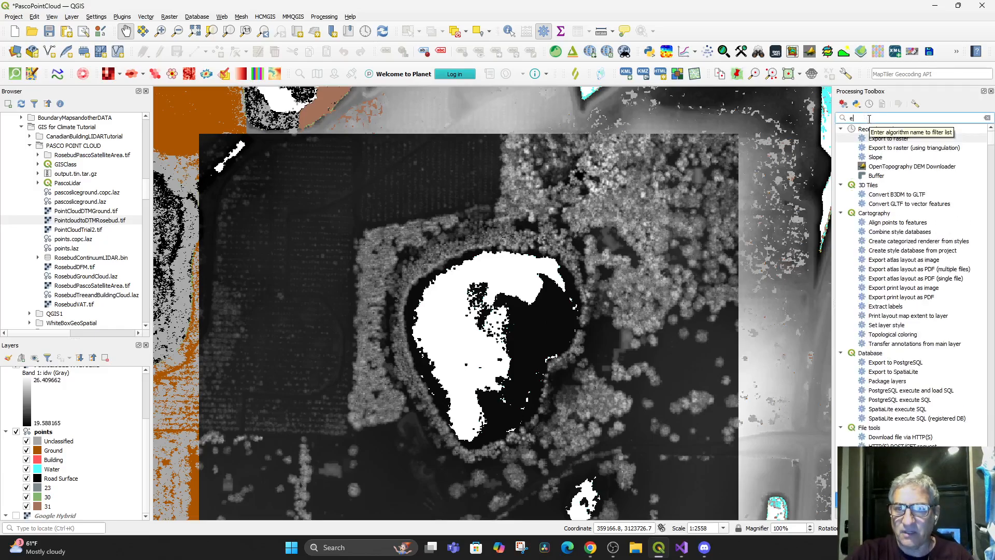
type("xport")
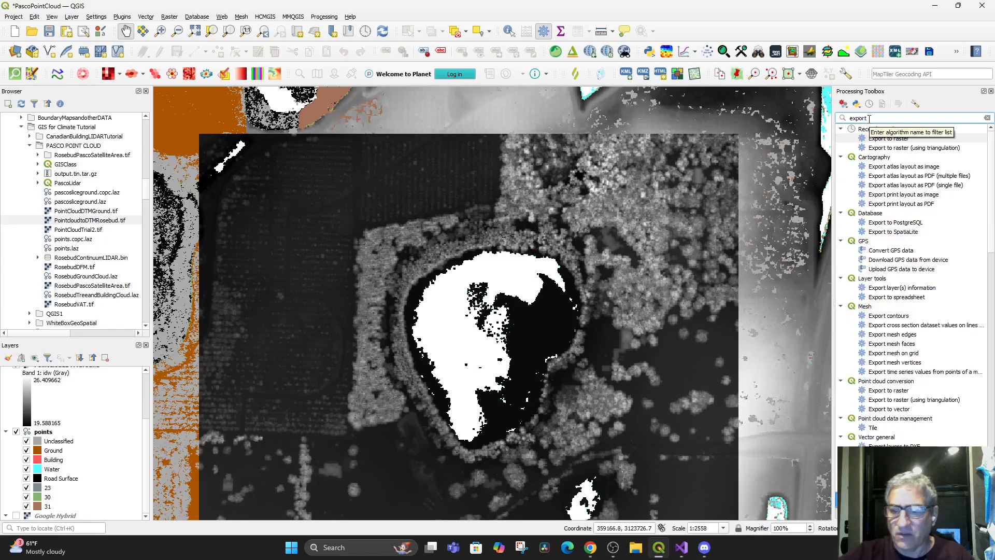
type(" to")
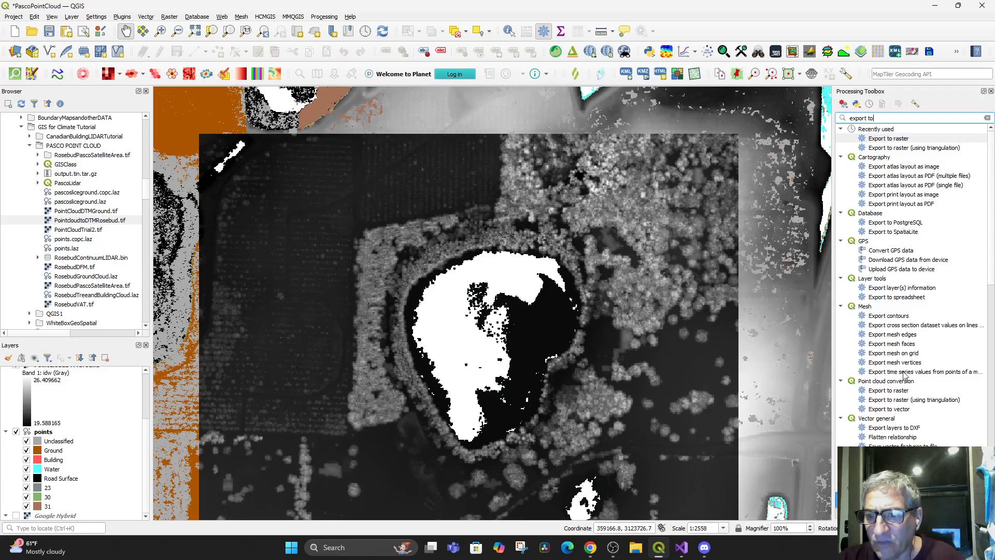
left_click(888, 401)
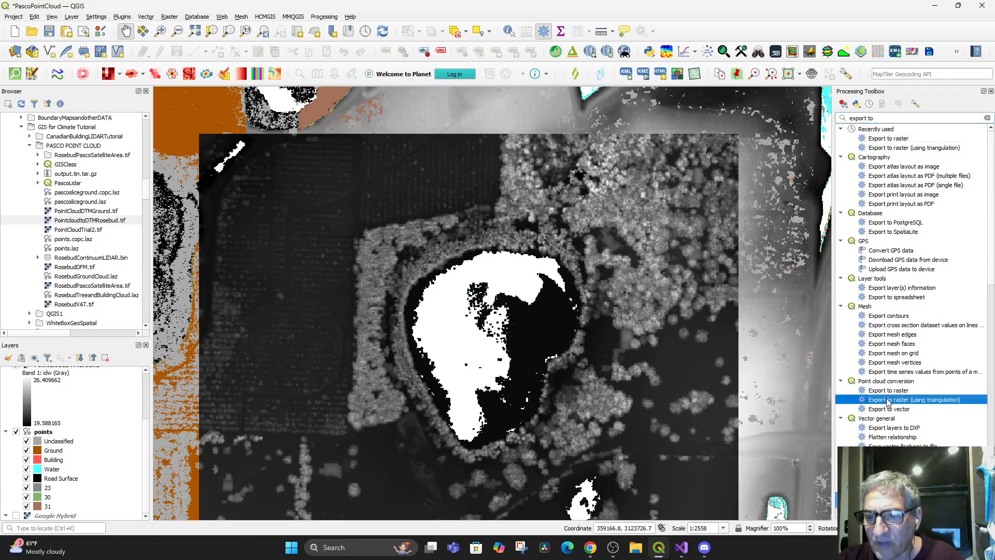
double_click(888, 401)
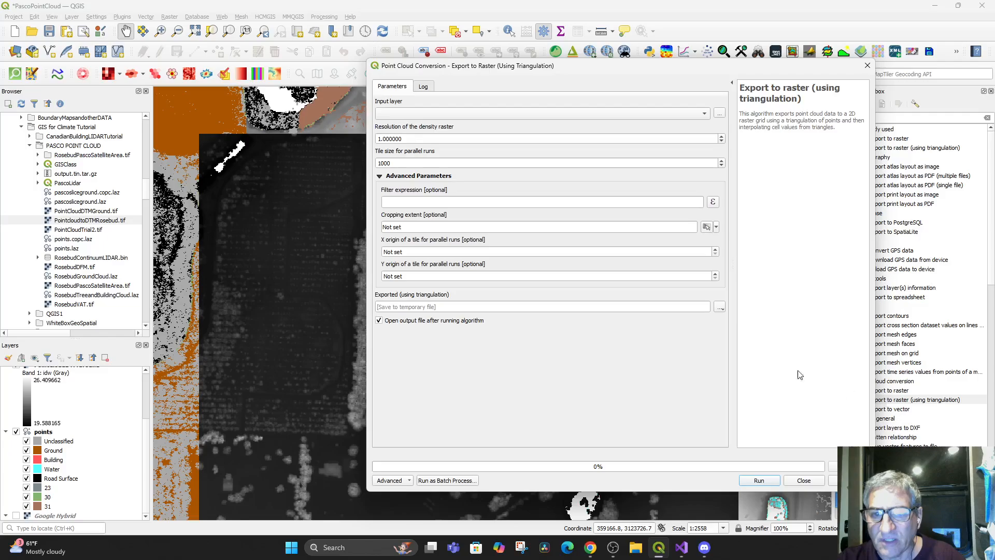
left_click(397, 112)
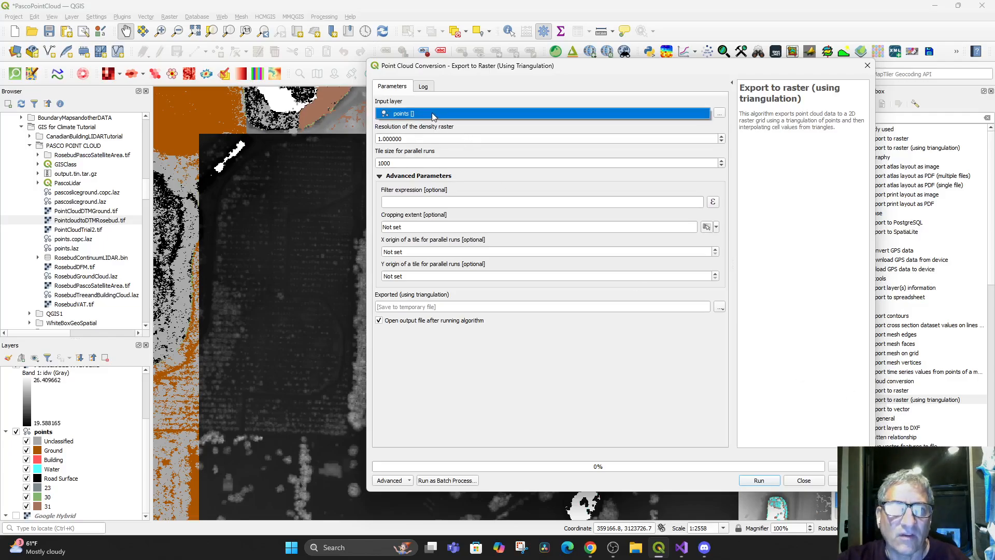
left_click(432, 113)
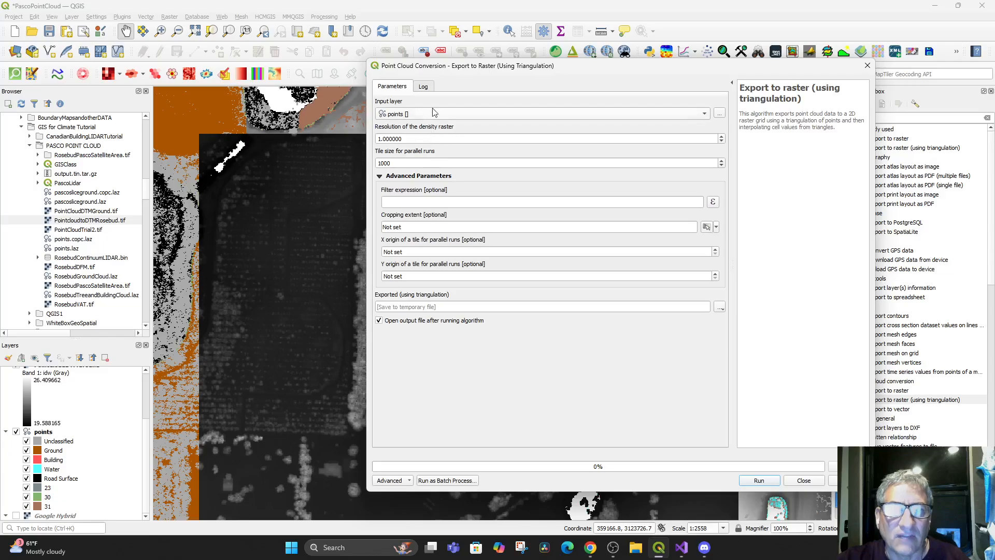
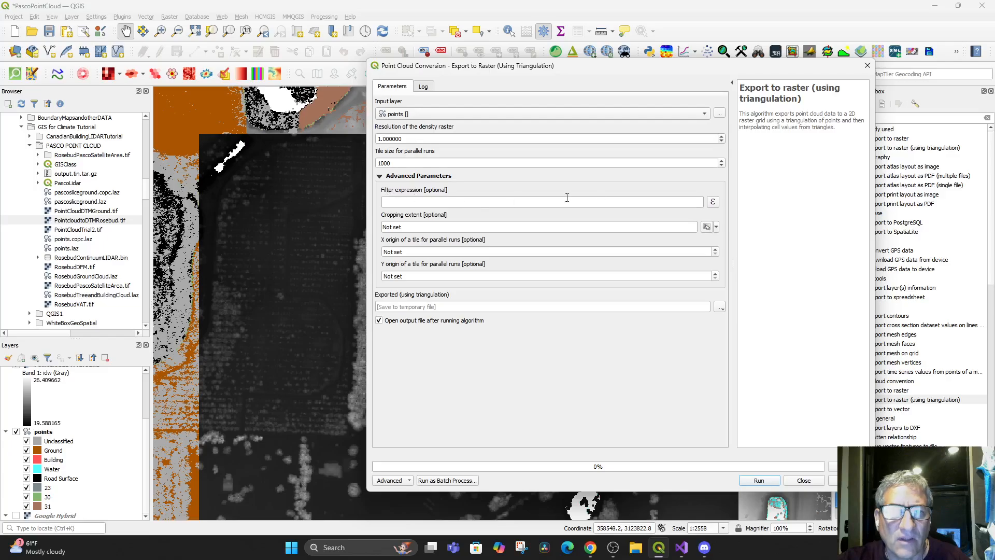
Build the filter expression Classification = 2 for the triangulation export so that only ground points are used
left_click(713, 202)
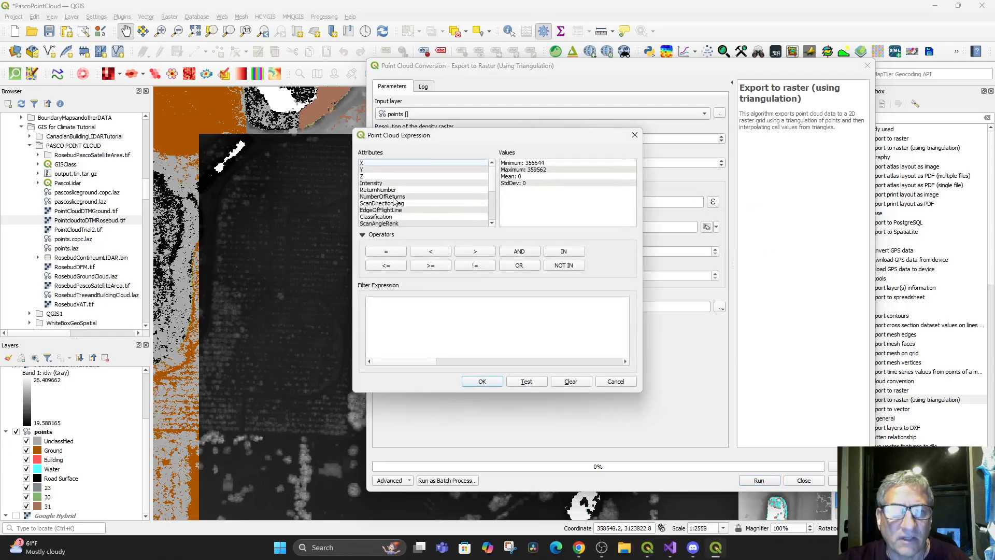
scroll(396, 205, "down", 1)
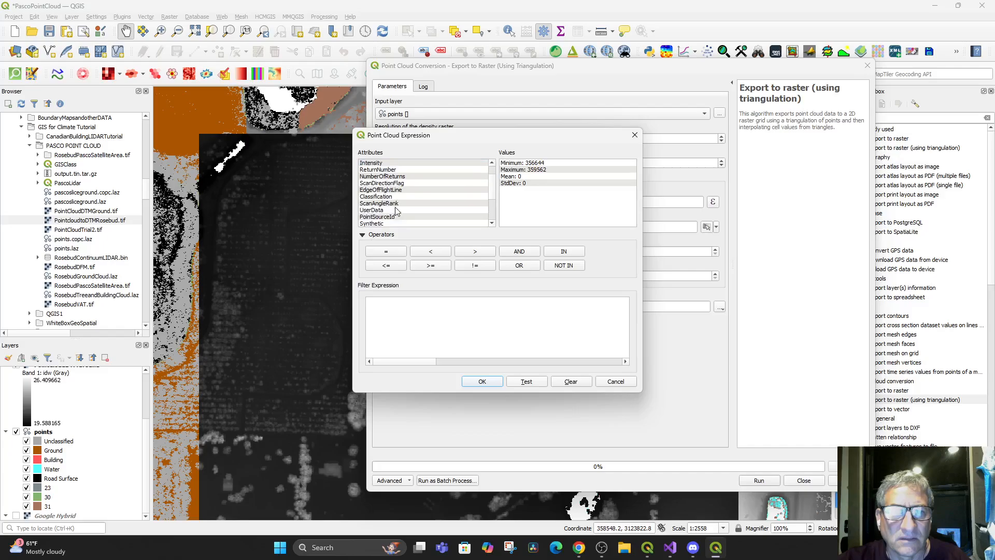
left_click(386, 197)
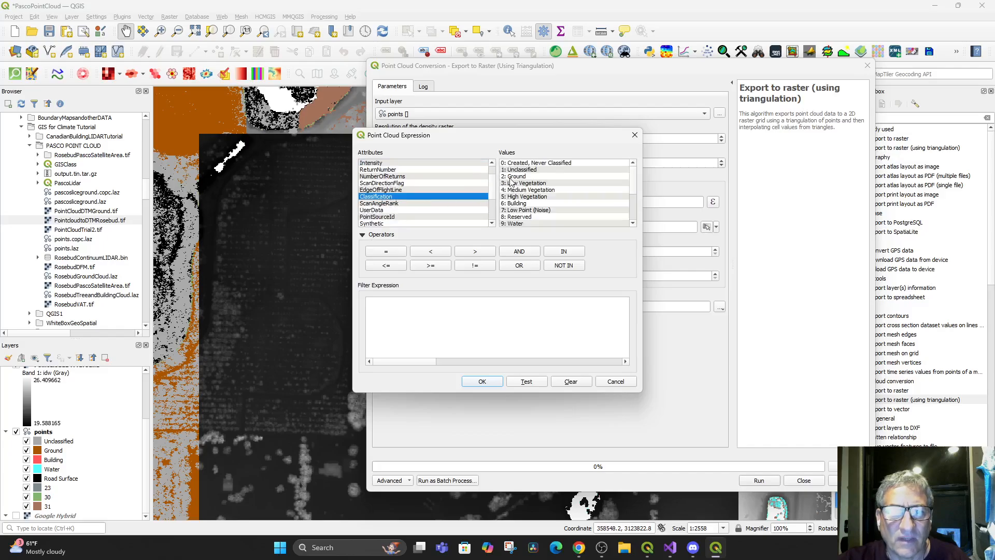
double_click(388, 202)
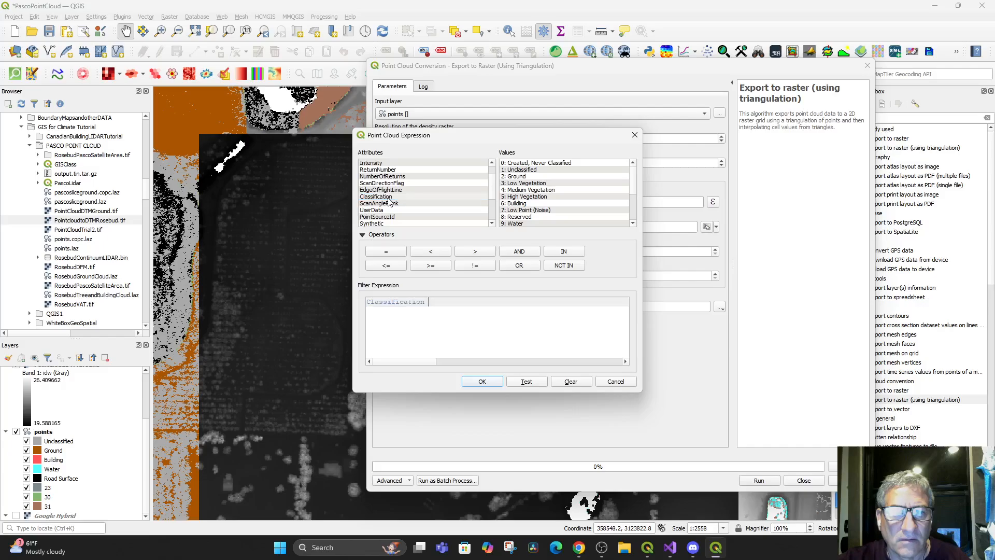
left_click(389, 253)
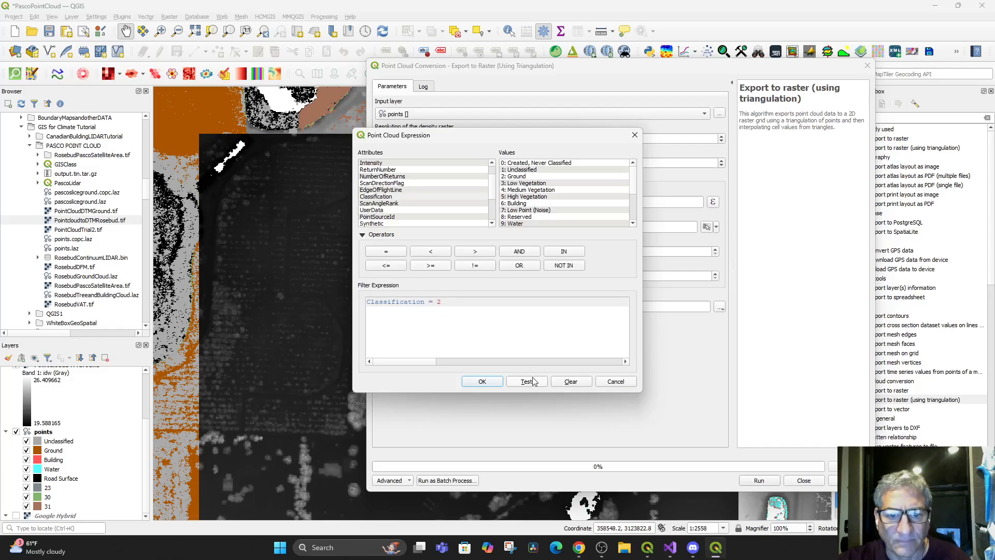
left_click(482, 382)
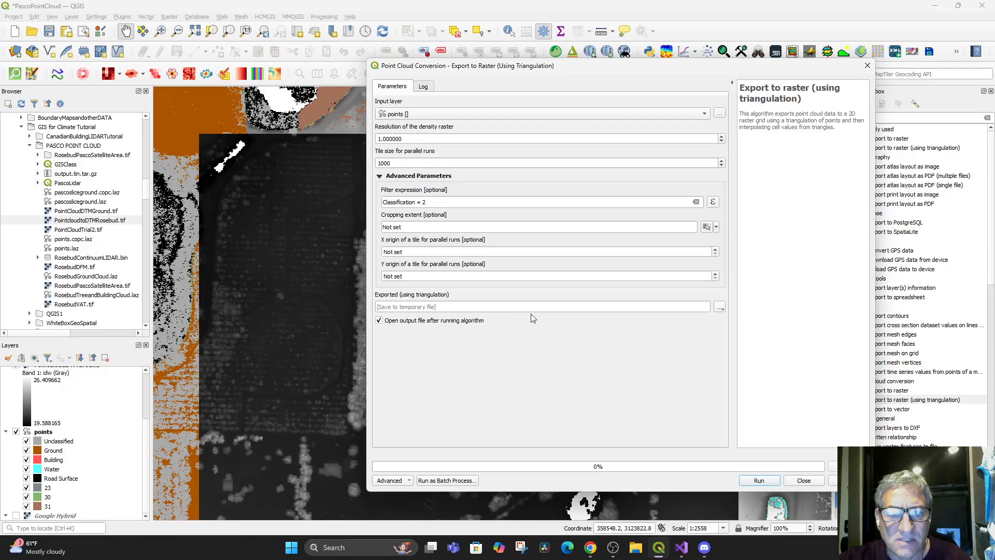
Set the export's output to a TIF file named PointCloudGroundTriangulate in the PASCO POINT CLOUD folder
left_click(720, 306)
left_click(739, 330)
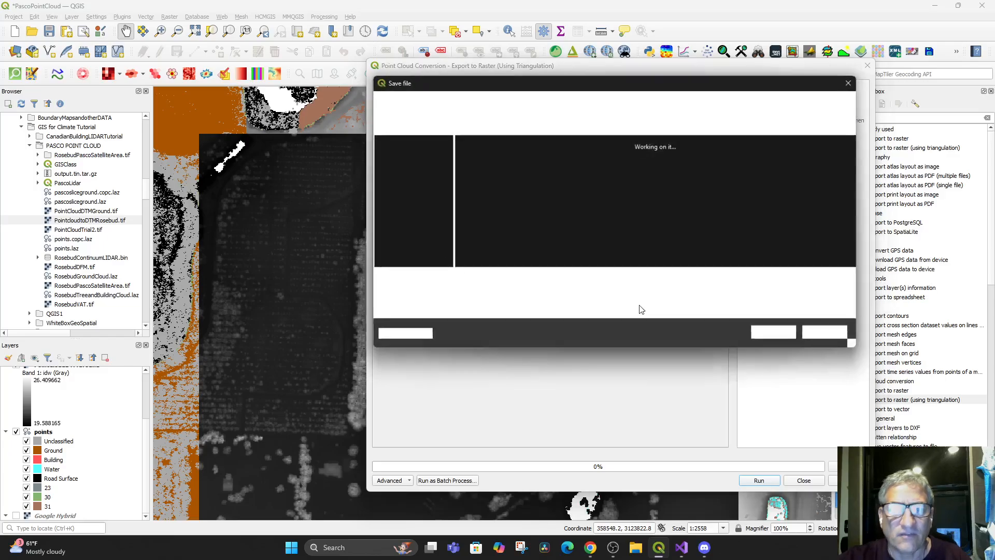
type("P")
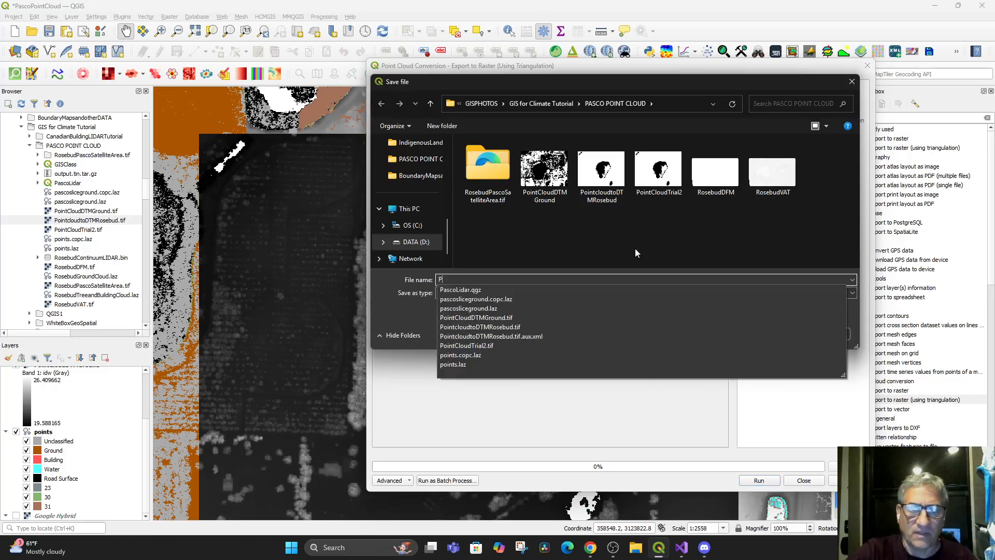
type("ointCloudGroundTriangulate")
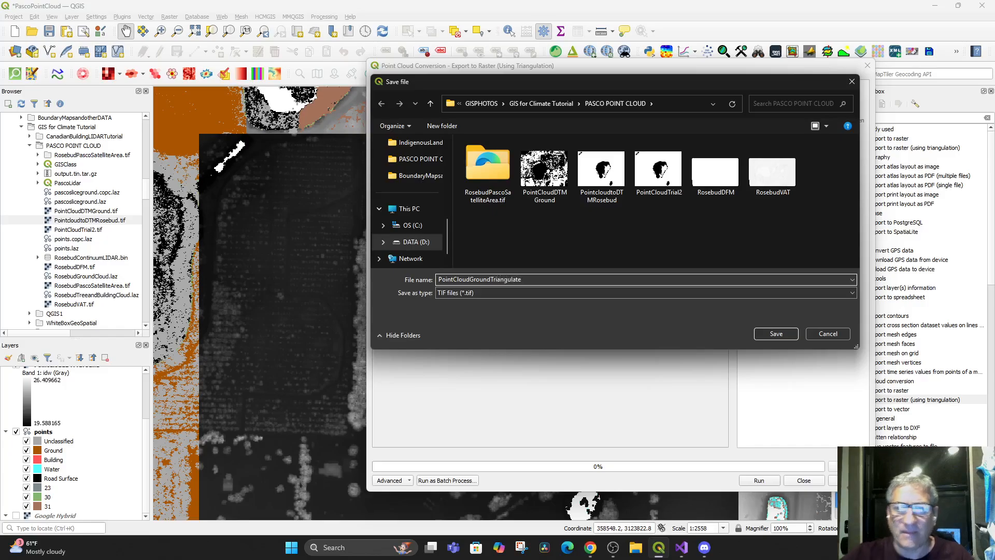
left_click(776, 333)
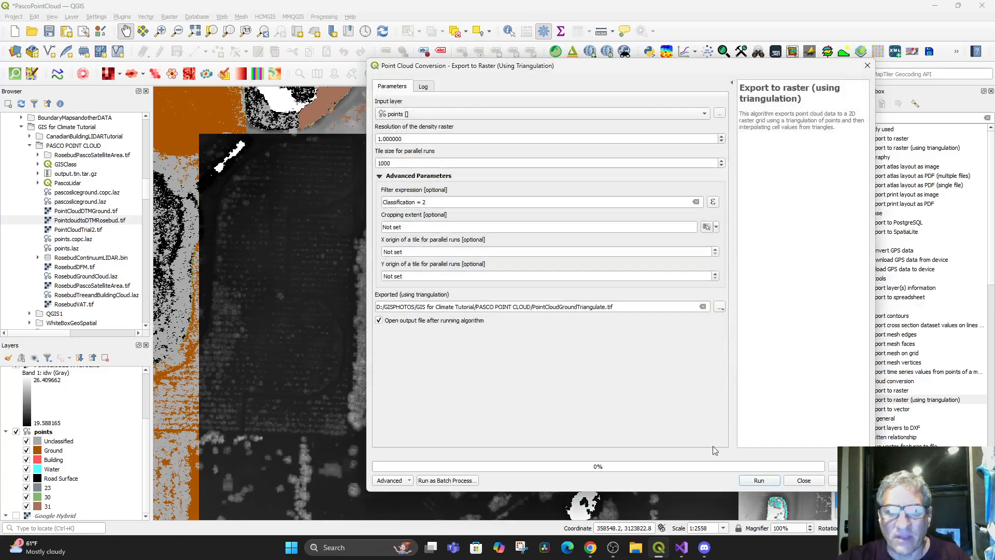
Draw a cropping extent on the map canvas around the lake and its surroundings, and run the triangulation export
left_click(716, 227)
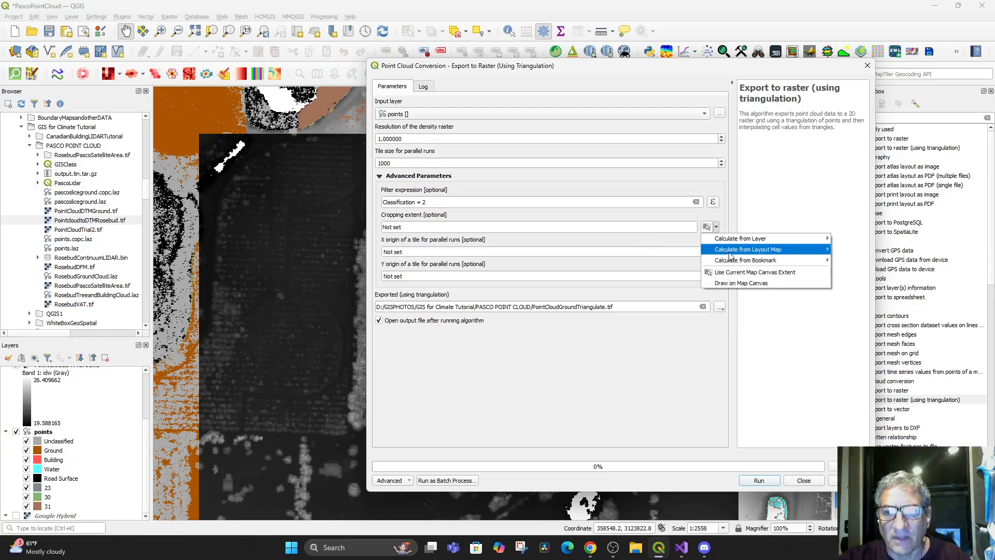
left_click(746, 283)
left_click_drag(200, 134, 736, 518)
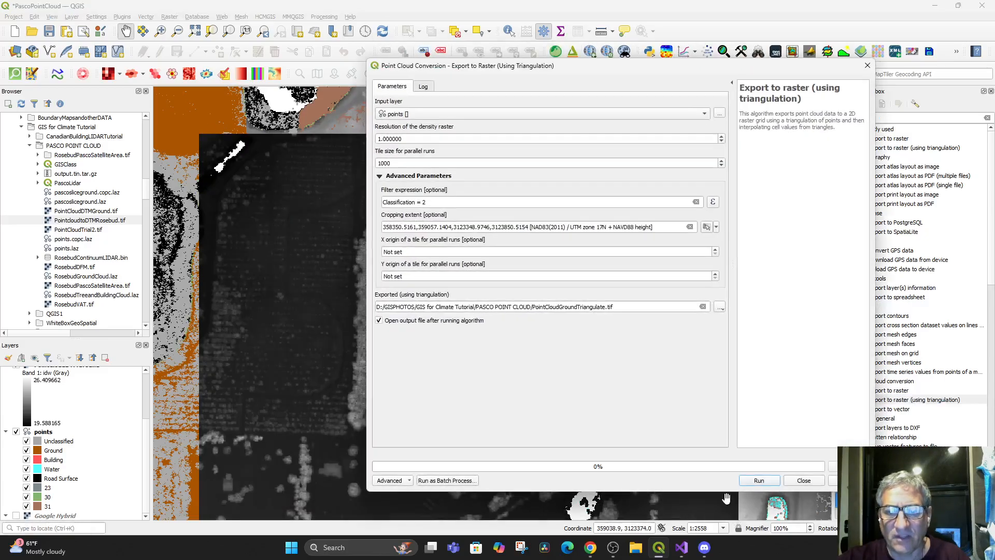
left_click(761, 482)
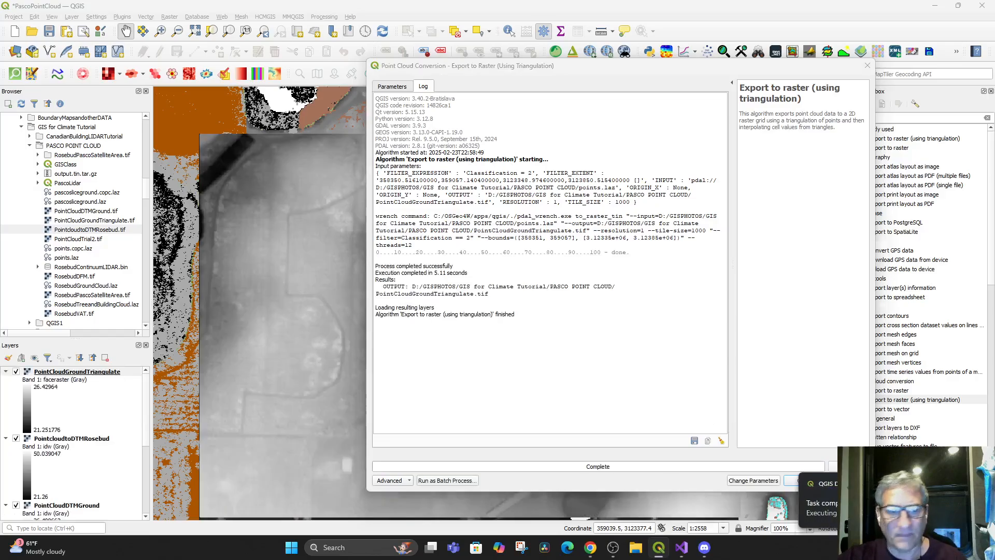
left_click(802, 480)
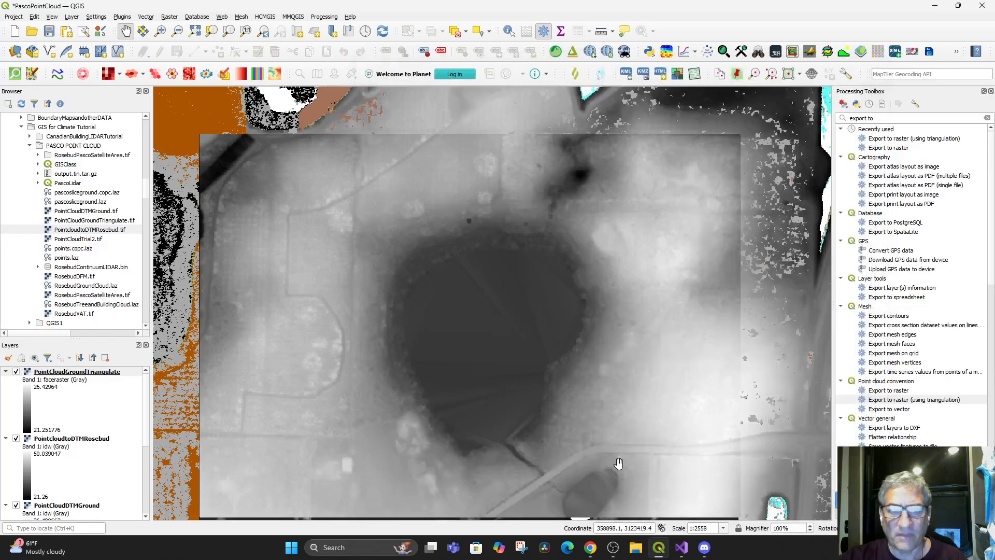
left_click_drag(485, 355, 495, 322)
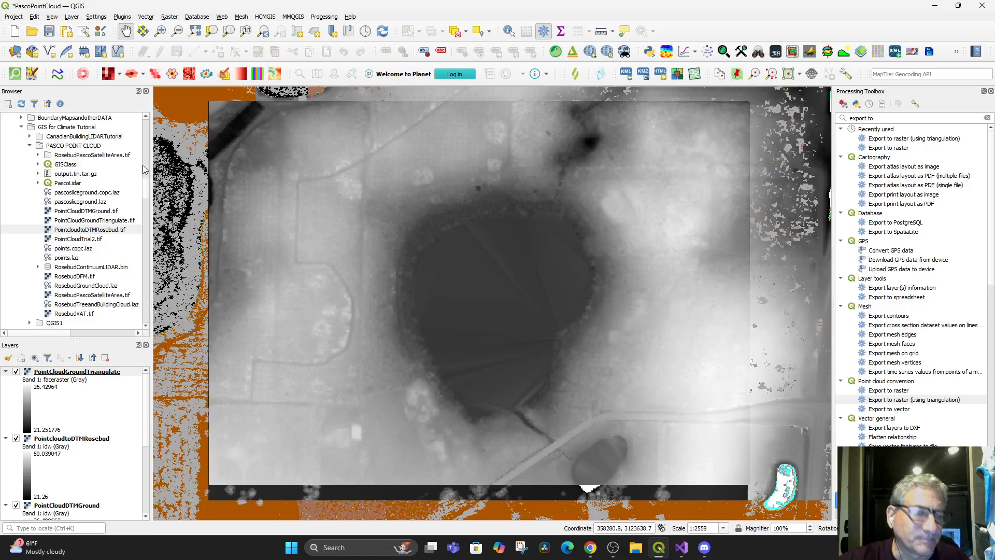
Reopen the existing 3D Map 1 view, inspect its terrain from farther out and return to the main map
left_click(67, 18)
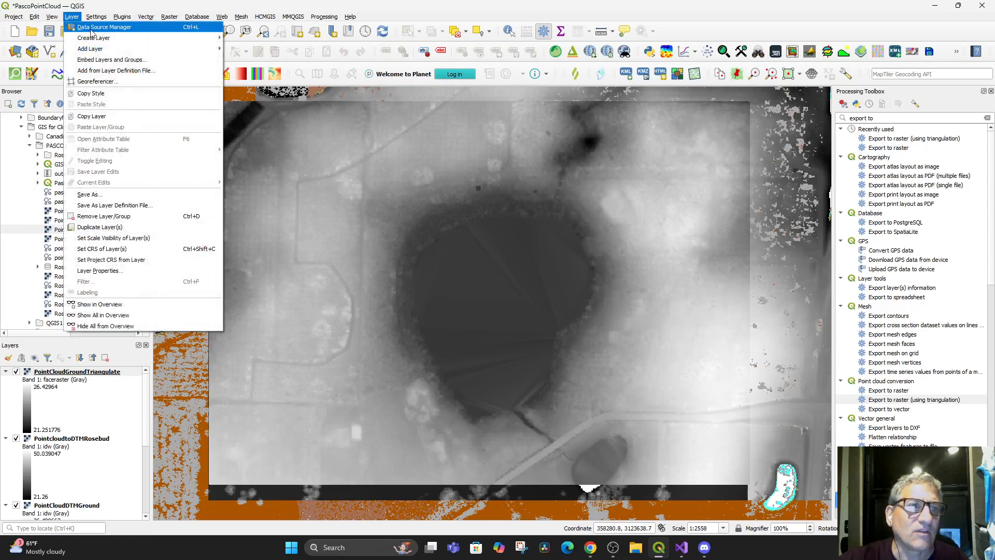
mouse_move(102, 40)
mouse_move(52, 17)
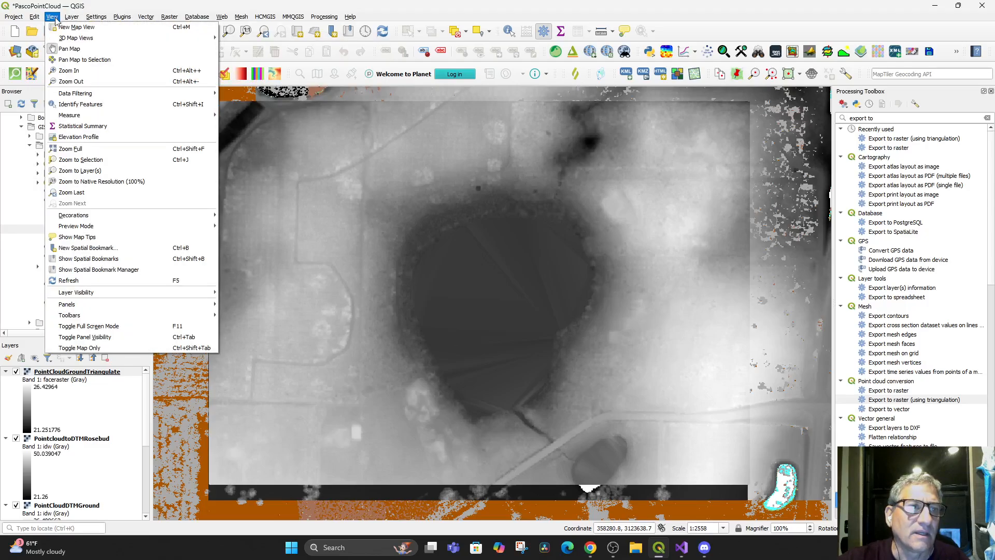
mouse_move(71, 41)
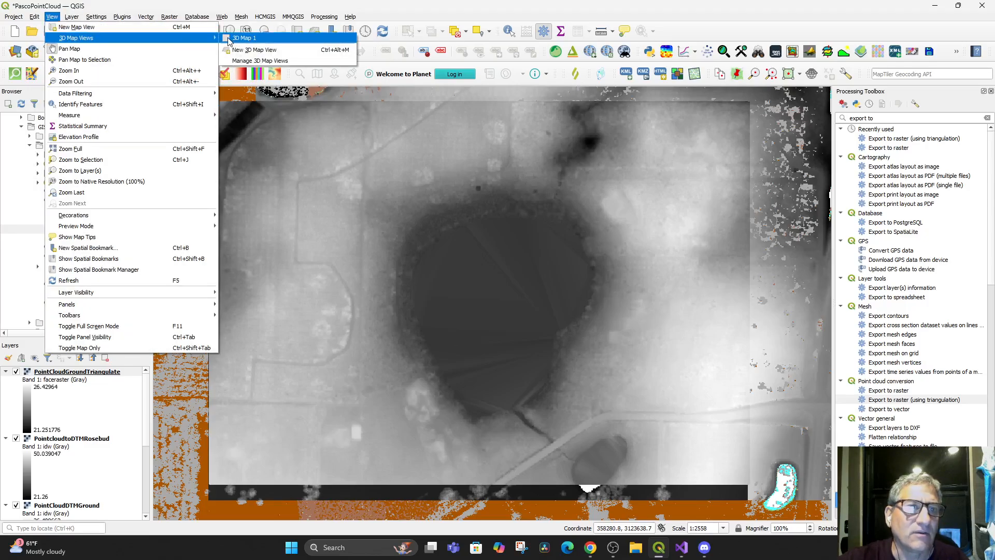
left_click(243, 38)
left_click_drag(552, 353, 576, 314)
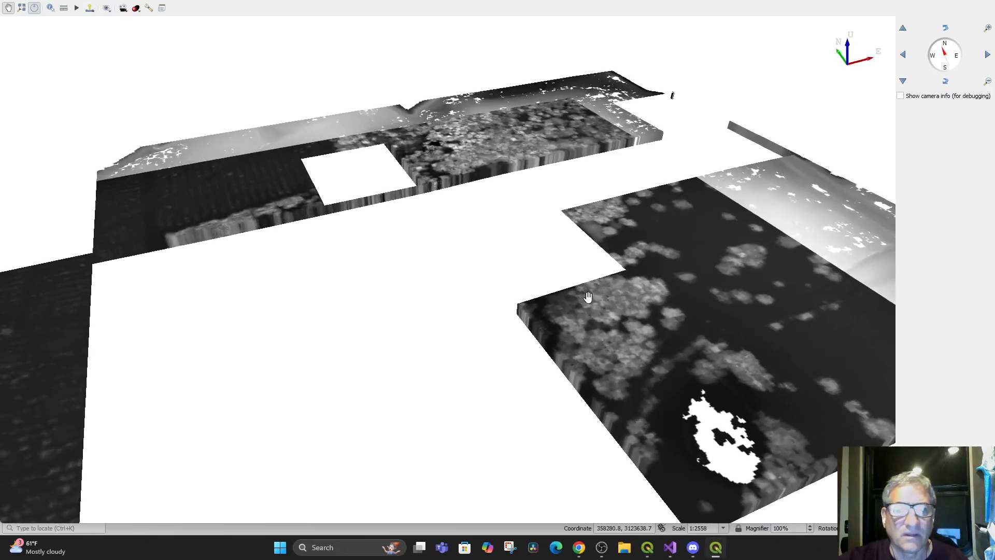
scroll(577, 317, "down", 5)
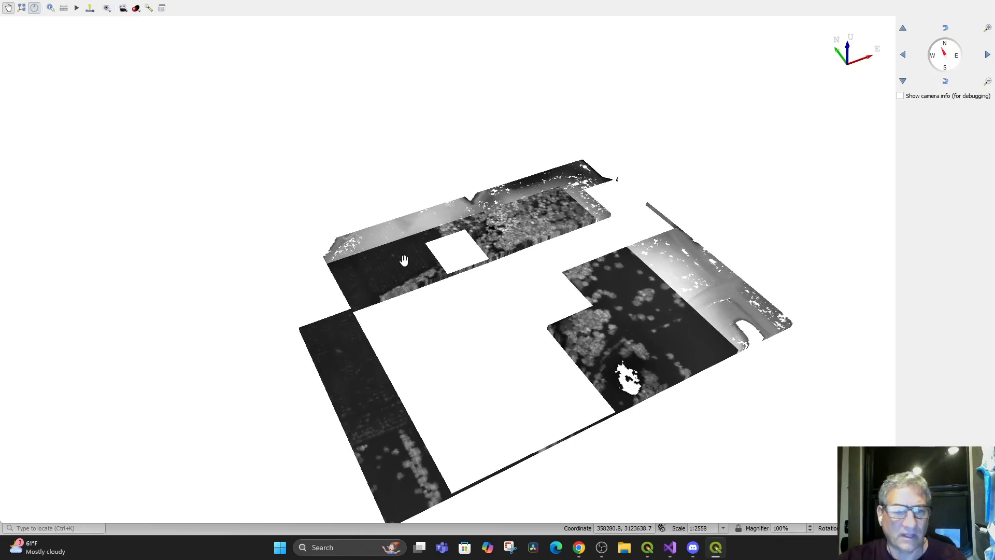
left_click(716, 550)
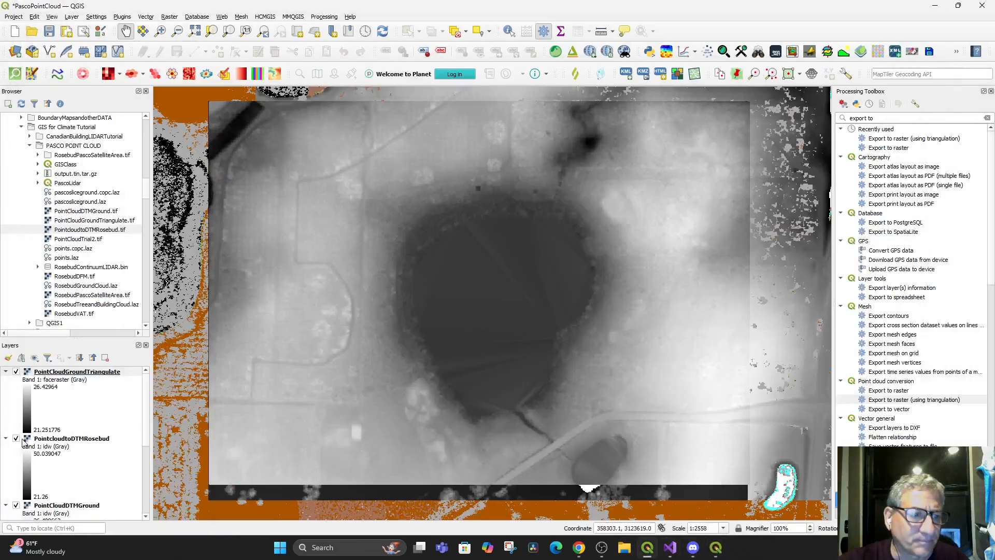
Hide the PointcloudtoDTMRosebud, PointCloudDTMGround and points layers, leaving the triangulated raster on the map
left_click(16, 438)
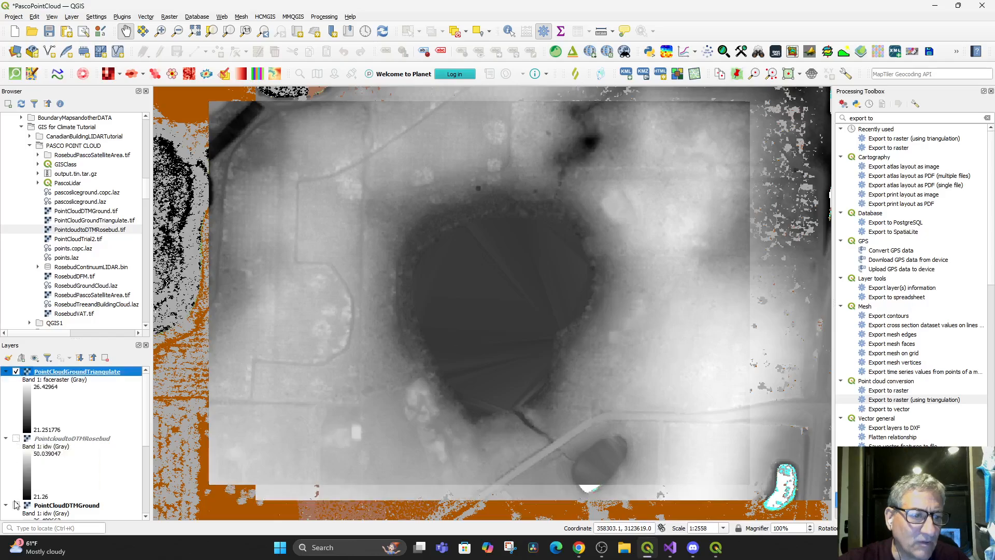
left_click(16, 505)
scroll(39, 466, "down", 5)
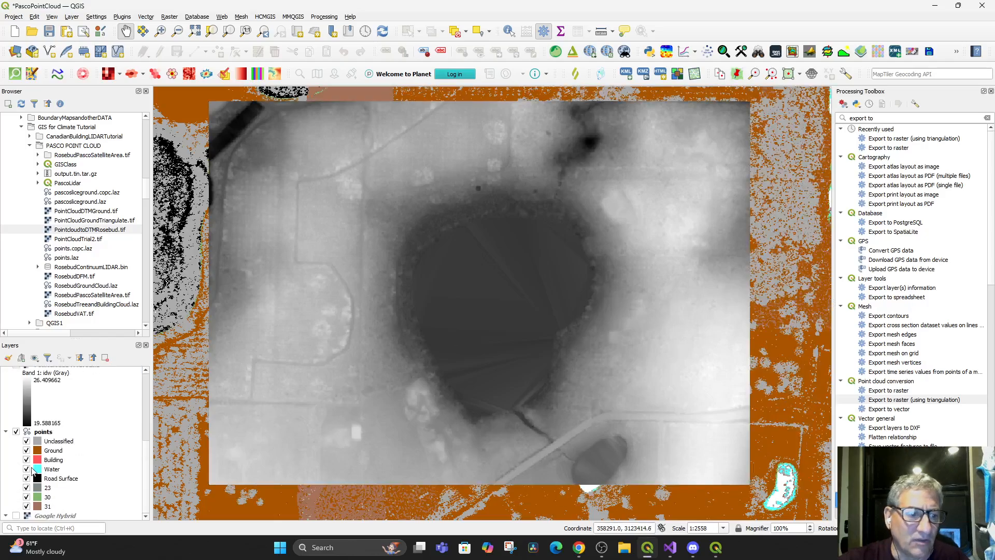
left_click(16, 433)
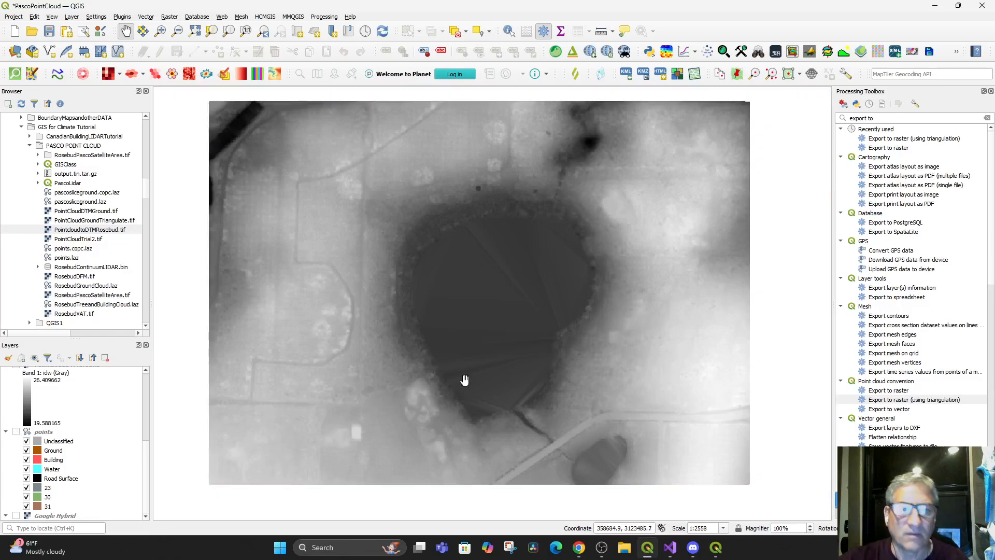
left_click_drag(462, 375, 467, 394)
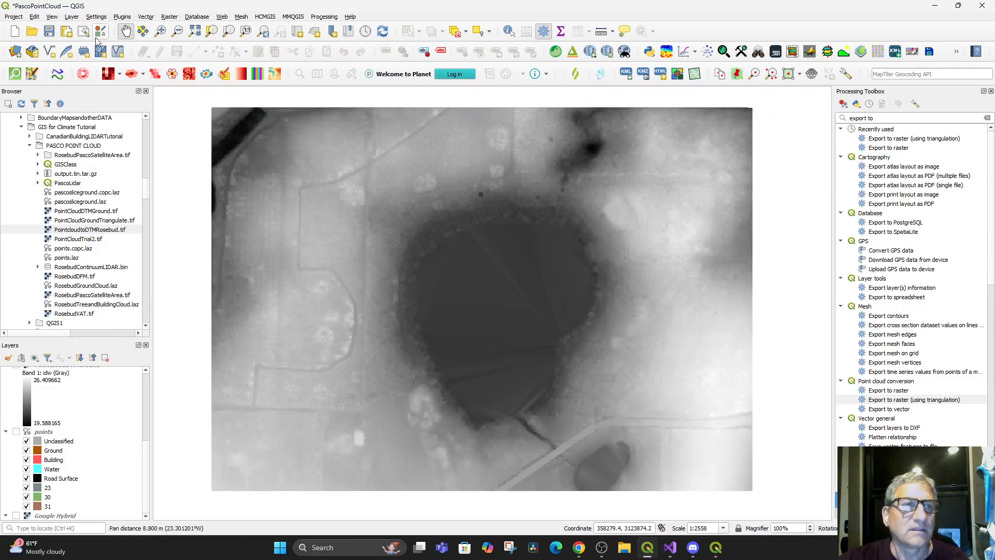
Remove the saved 3D Map 1 view in the 3D Map Views Manager
left_click(52, 17)
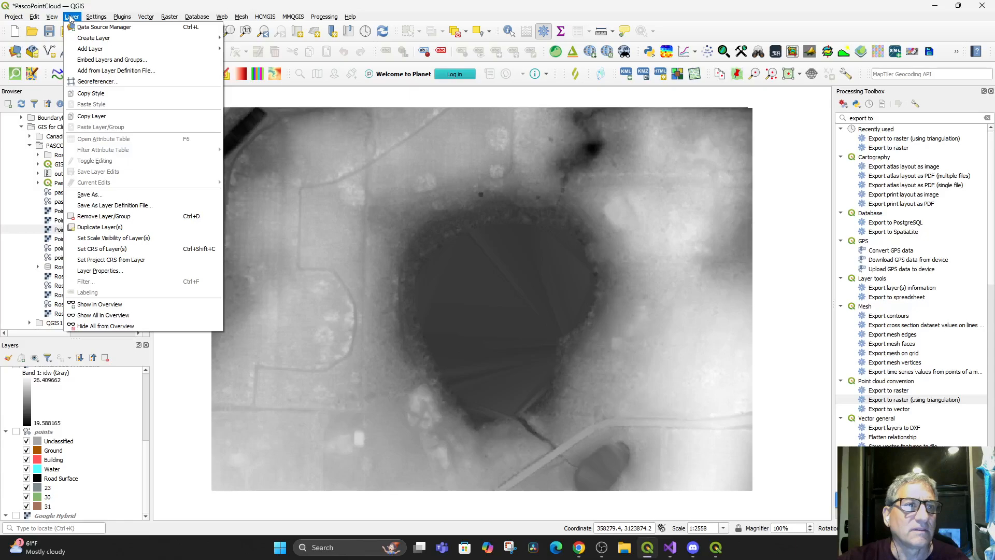
mouse_move(52, 17)
mouse_move(155, 38)
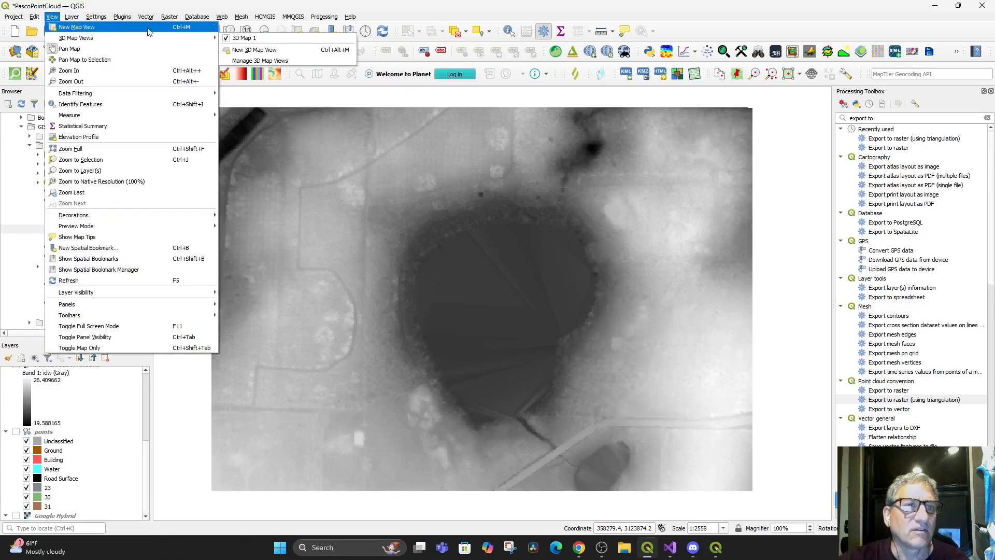
left_click(260, 61)
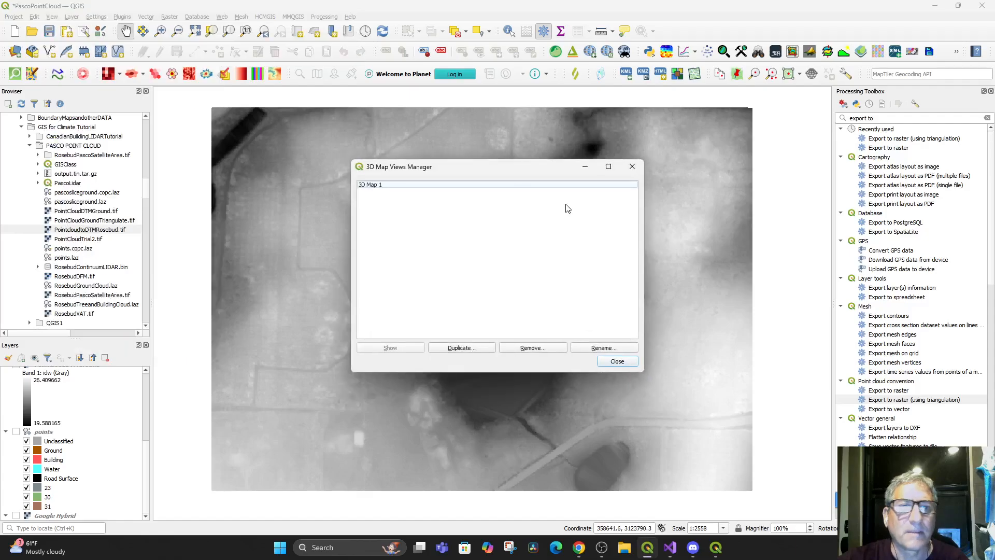
left_click(390, 187)
left_click(533, 349)
left_click(523, 284)
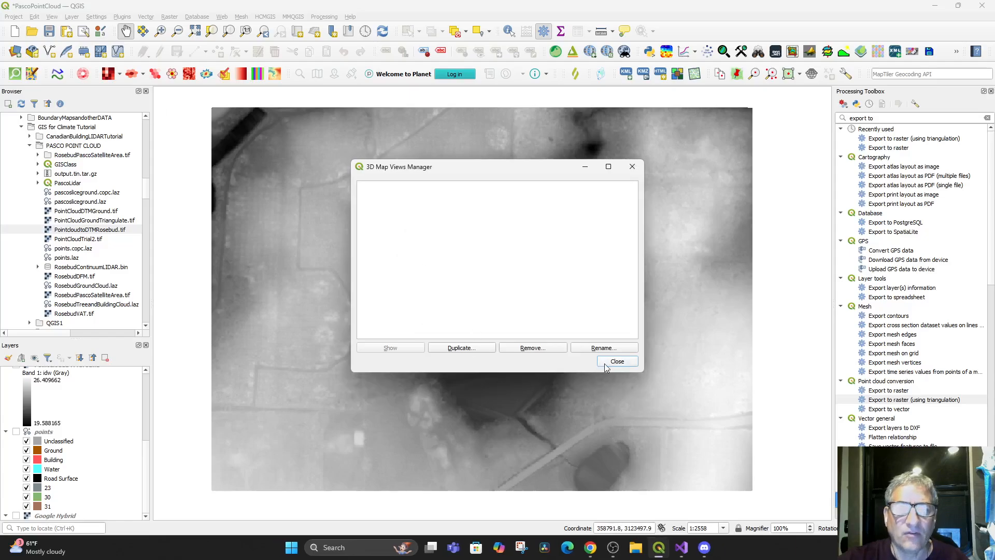
left_click(606, 364)
Create a new 3D map view of the triangulated raster, tilt it toward the lake and widen its window
left_click(53, 17)
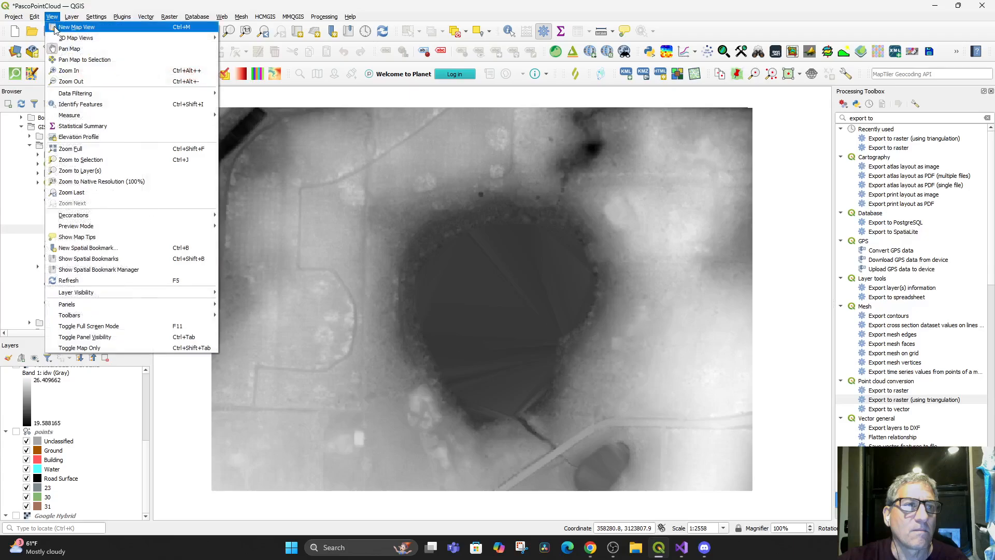
mouse_move(62, 38)
left_click(237, 40)
left_click_drag(503, 348, 570, 241)
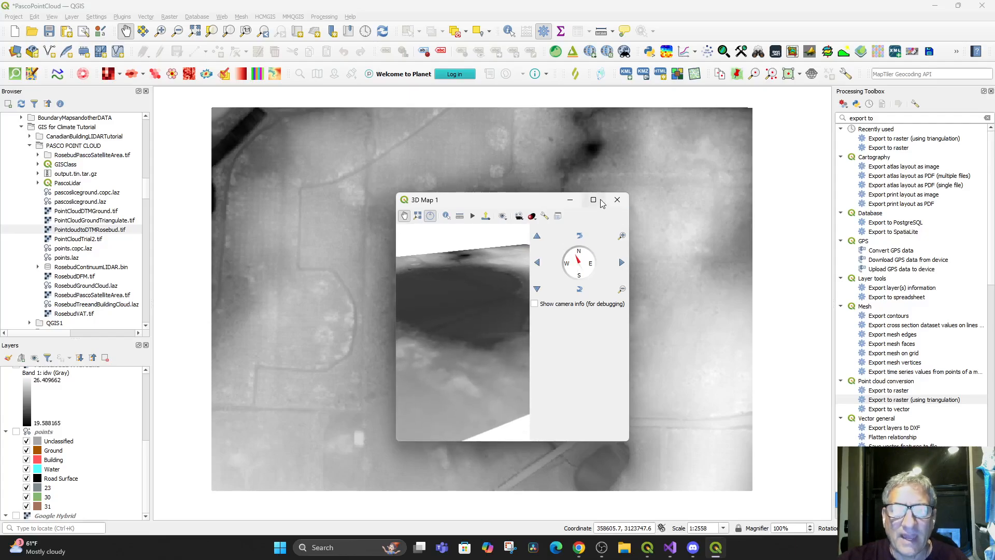
left_click_drag(533, 206, 486, 201)
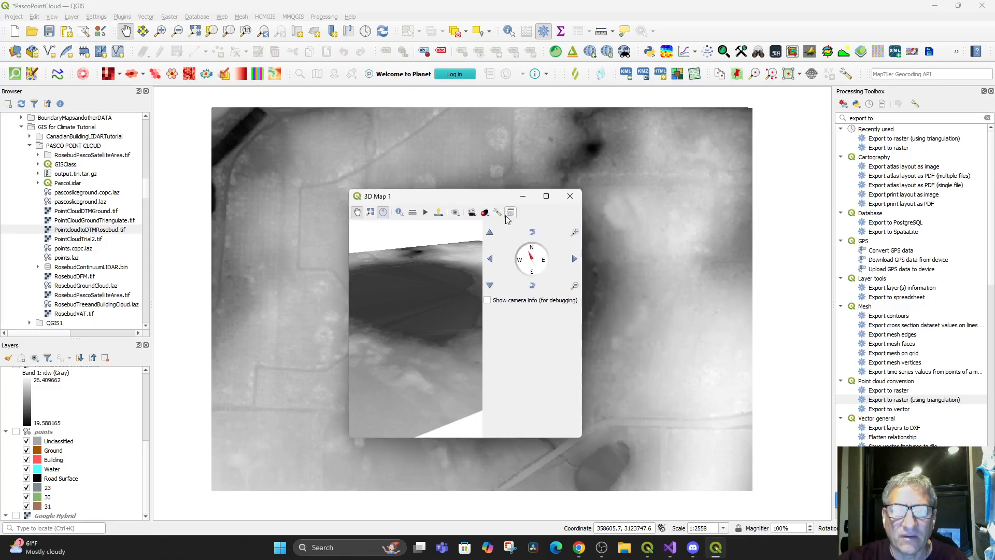
left_click_drag(583, 328, 785, 328)
Set the 3D terrain type to DEM (Raster Layer) with PointCloudGroundTriangulate as its elevation, and accept the configuration
left_click(511, 213)
left_click(789, 216)
left_click(788, 220)
left_click(795, 244)
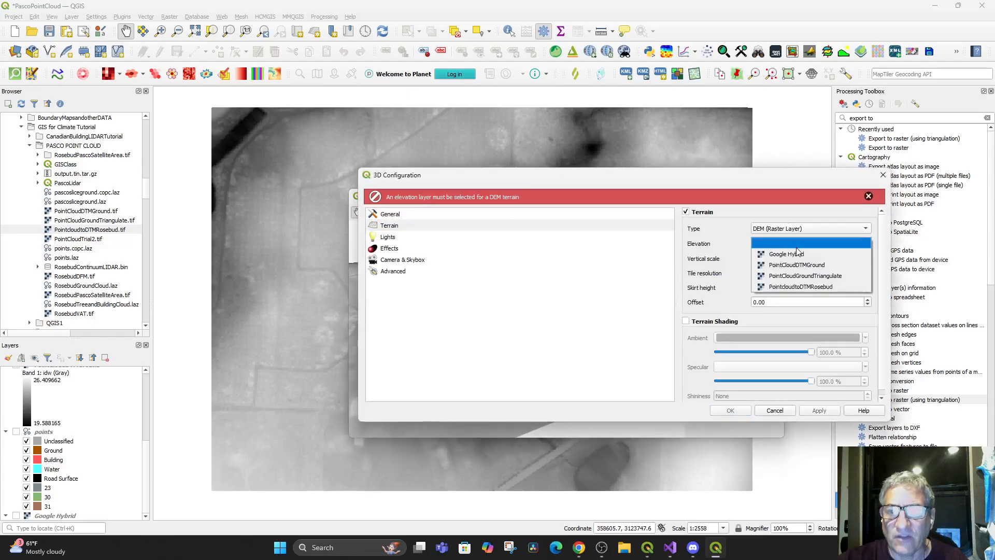
left_click(798, 275)
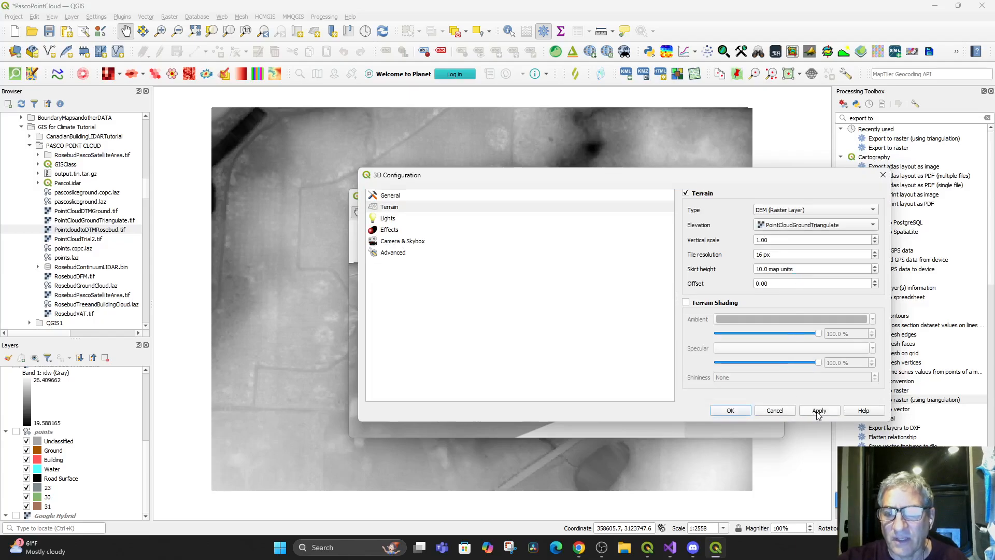
left_click(731, 411)
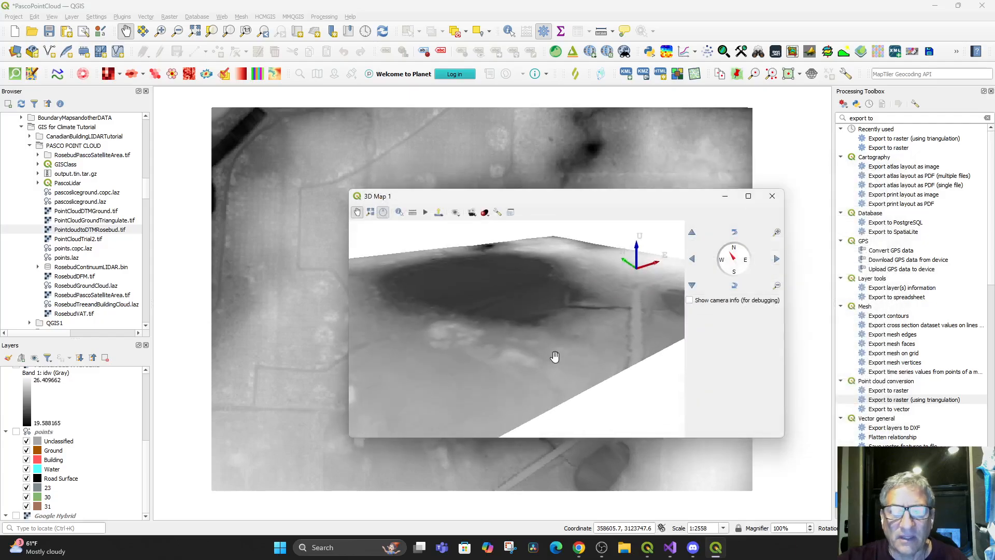
Turn on the Google Hybrid layer and move PointCloudGroundTriangulate beneath it so the satellite imagery covers the raster
left_click_drag(546, 366, 570, 333)
scroll(557, 357, "up", 2)
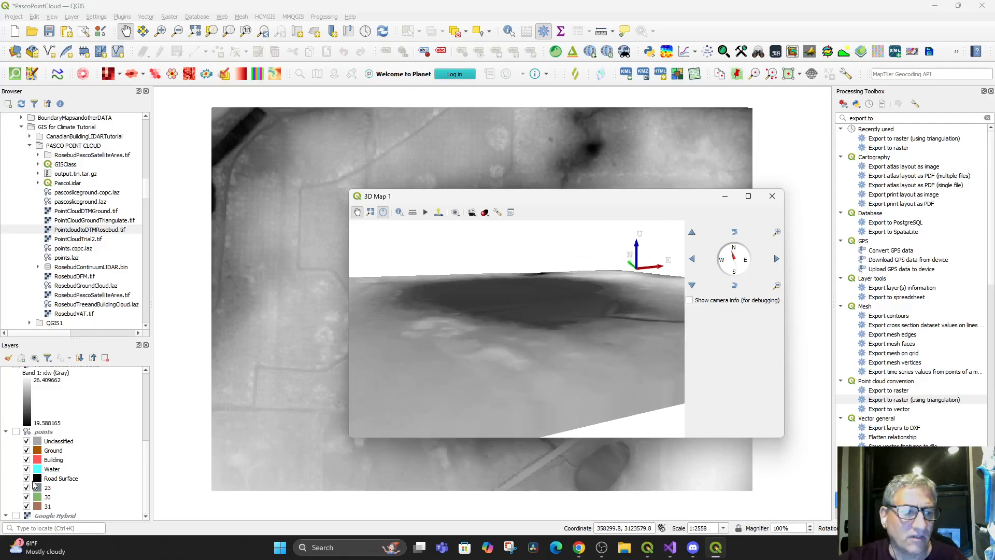
left_click(21, 518)
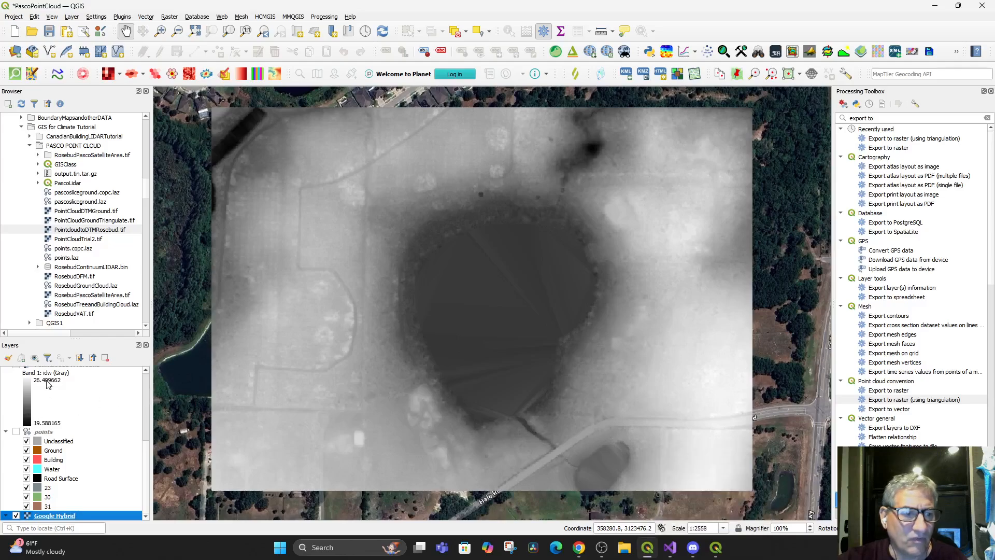
scroll(49, 394, "up", 5)
left_click_drag(42, 372, 28, 520)
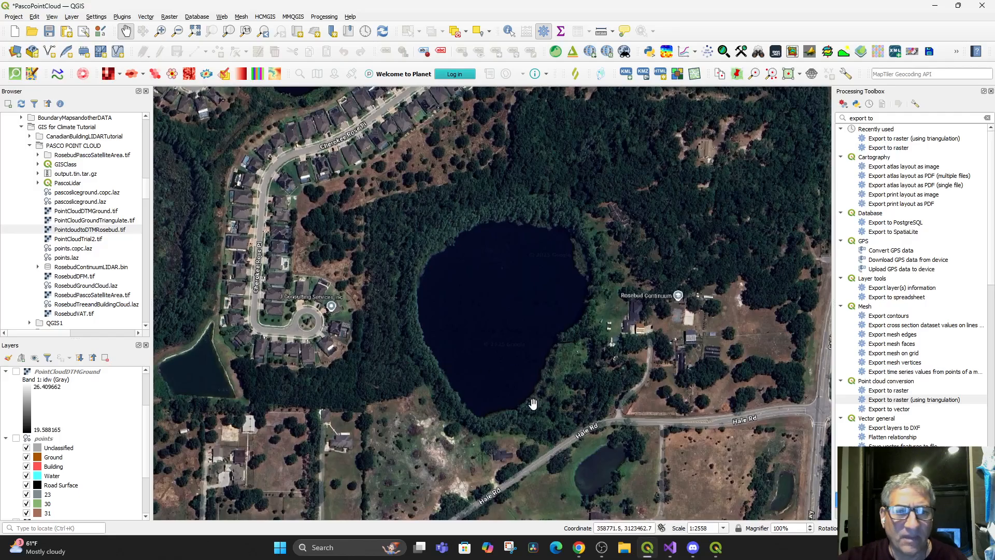
Set the 3D map's terrain vertical scale to 3 and accept the configuration
left_click(717, 548)
mouse_move(559, 351)
left_mouse_down()
mouse_move(560, 337)
mouse_move(553, 389)
mouse_move(563, 316)
mouse_move(555, 346)
left_mouse_up()
scroll(563, 318, "up", 3)
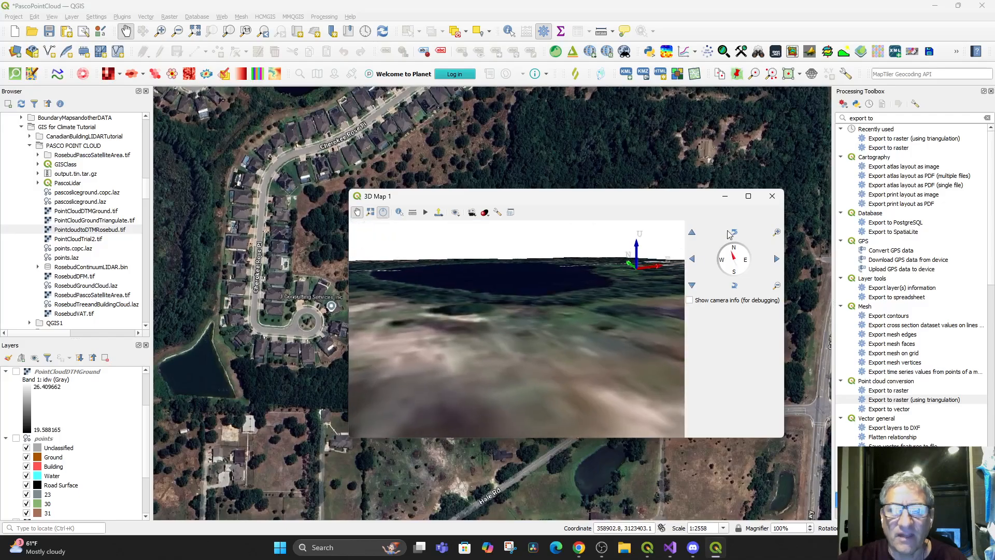
left_click(498, 212)
left_click_drag(781, 240, 744, 242)
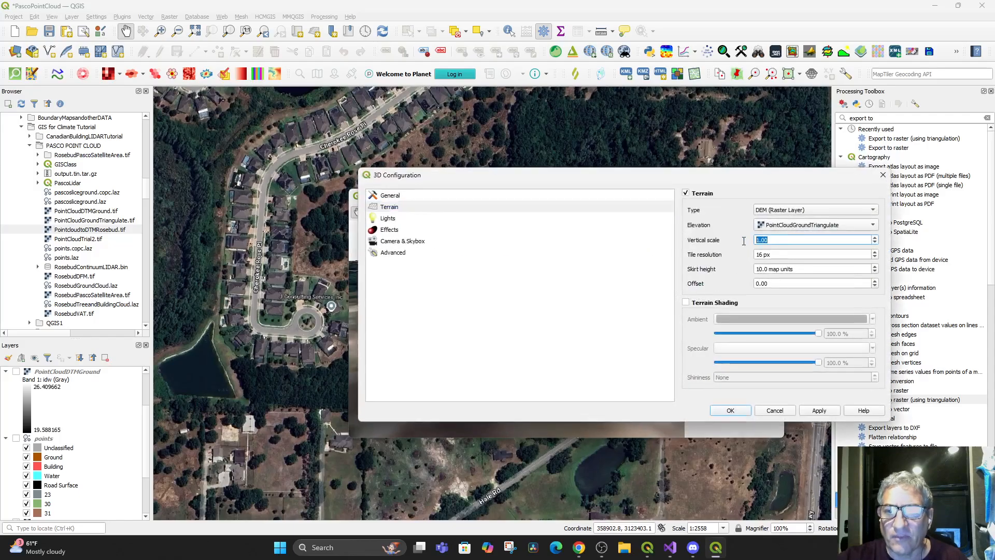
left_click(805, 412)
left_click(731, 410)
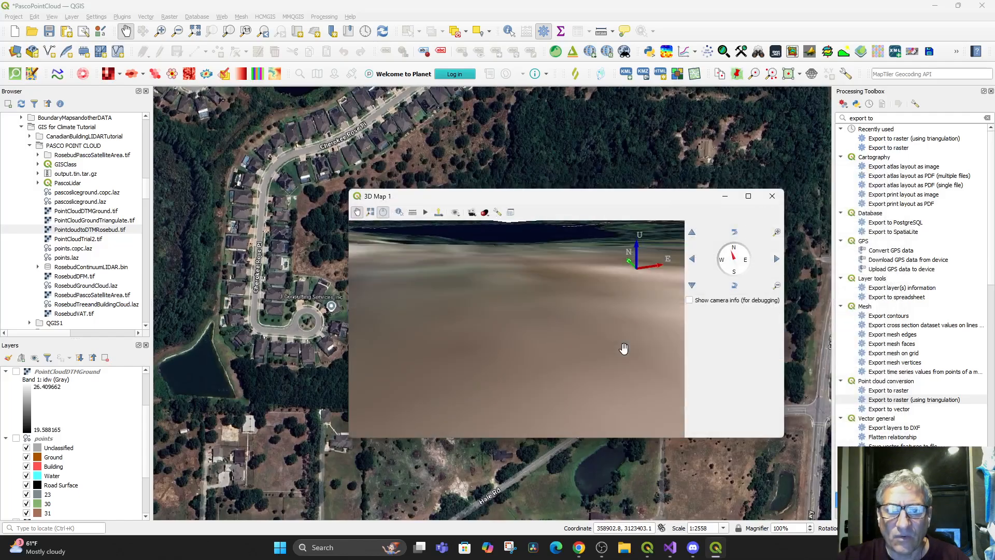
Set the 3D terrain's tile resolution to 4 px, accept the configuration and close the 3D map window
scroll(604, 330, "down", 3)
left_click_drag(548, 340, 454, 428)
left_click_drag(573, 388, 506, 429)
left_click_drag(646, 200, 637, 182)
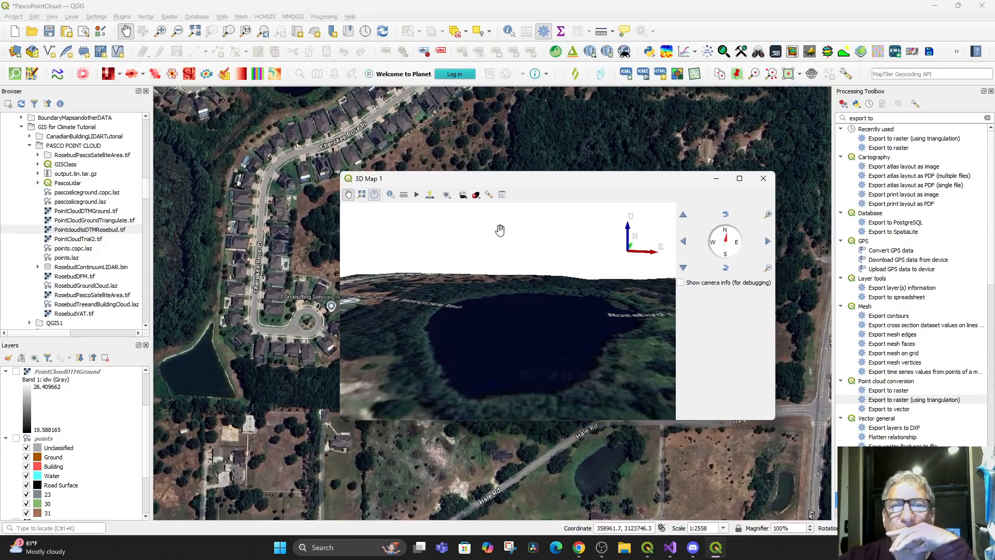
left_click(488, 195)
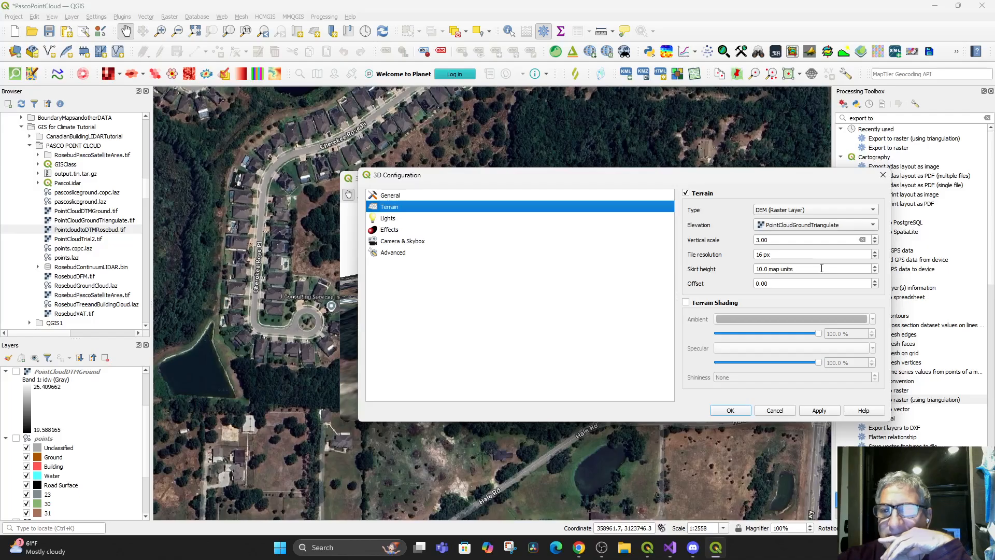
left_click(788, 254)
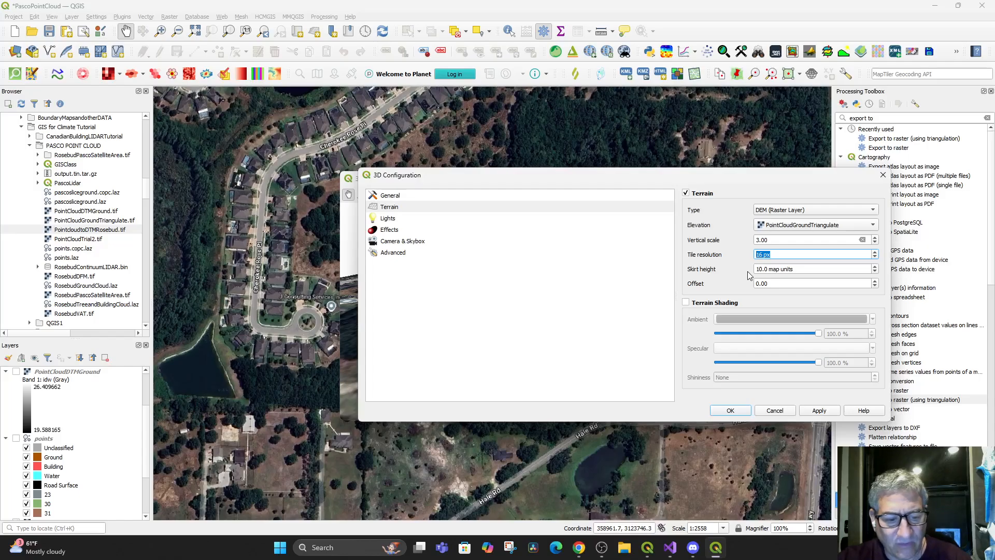
type("4")
left_click(818, 410)
left_click(730, 410)
left_click_drag(562, 372, 567, 333)
scroll(568, 355, "down", 4)
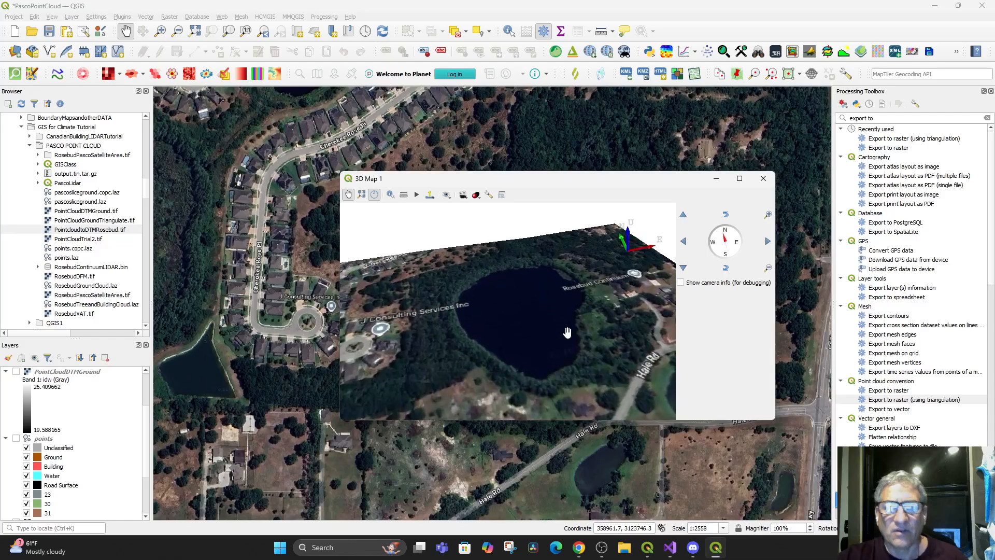
left_click(762, 179)
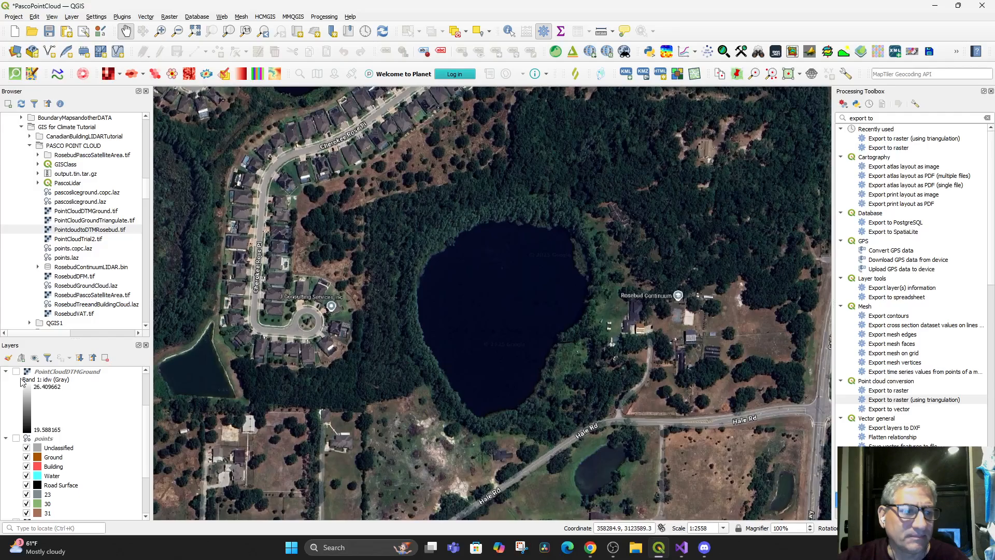
Show the points layer over the satellite imagery and reopen the saved 3D Map 1 view
left_click(16, 439)
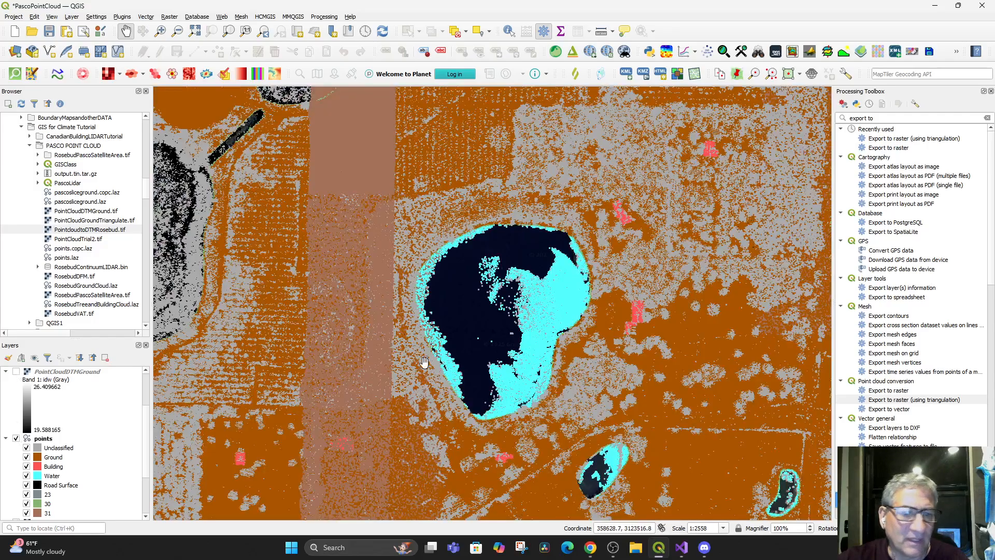
scroll(392, 362, "up", 1)
scroll(394, 361, "down", 1)
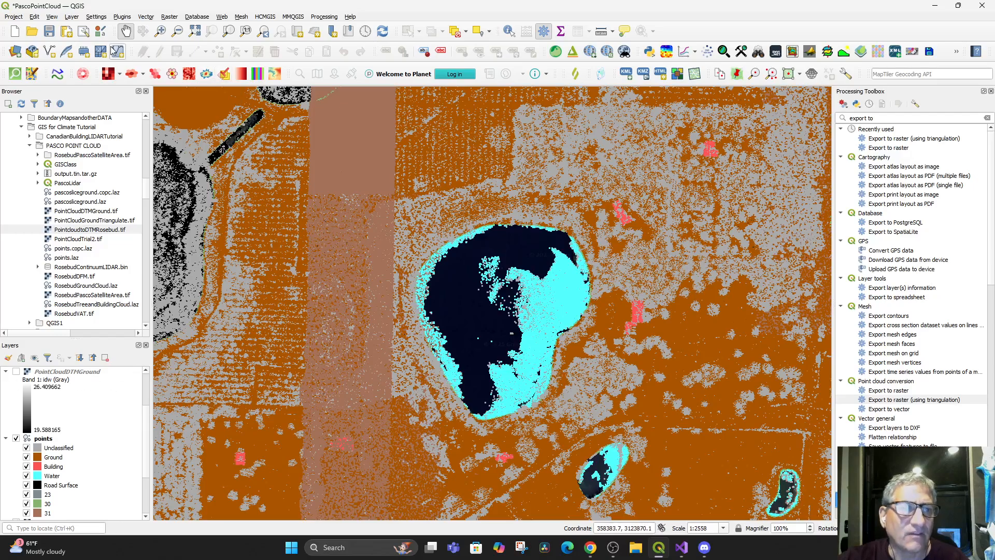
left_click(52, 16)
mouse_move(135, 38)
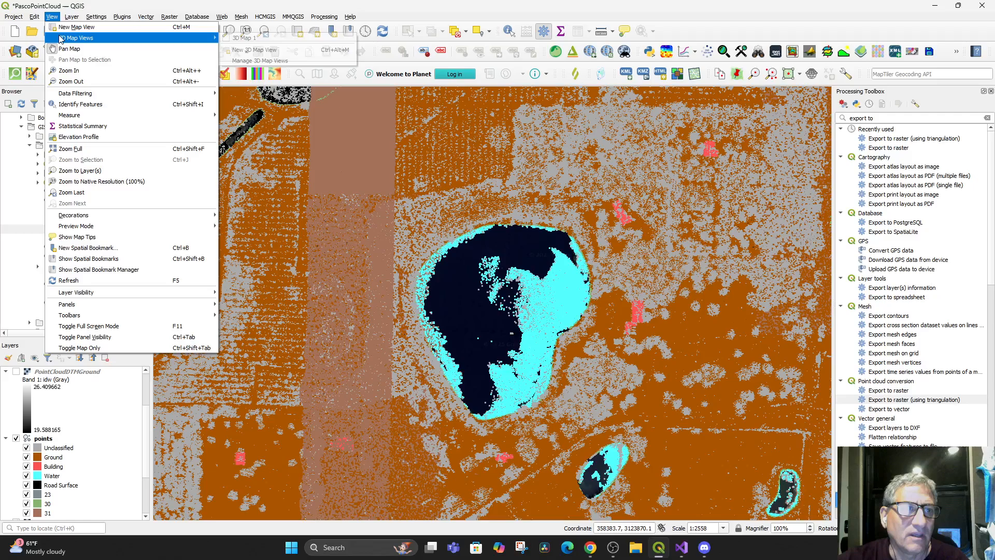
left_click(236, 39)
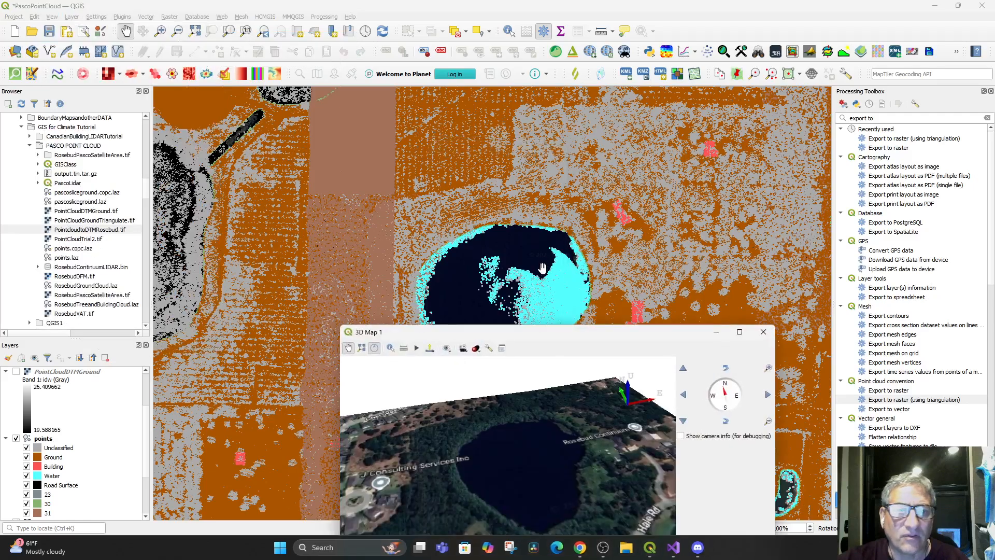
left_click_drag(560, 342, 594, 189)
left_click_drag(588, 335, 607, 382)
Change the 3D map's terrain type to Flat Terrain and accept the configuration
left_click(532, 198)
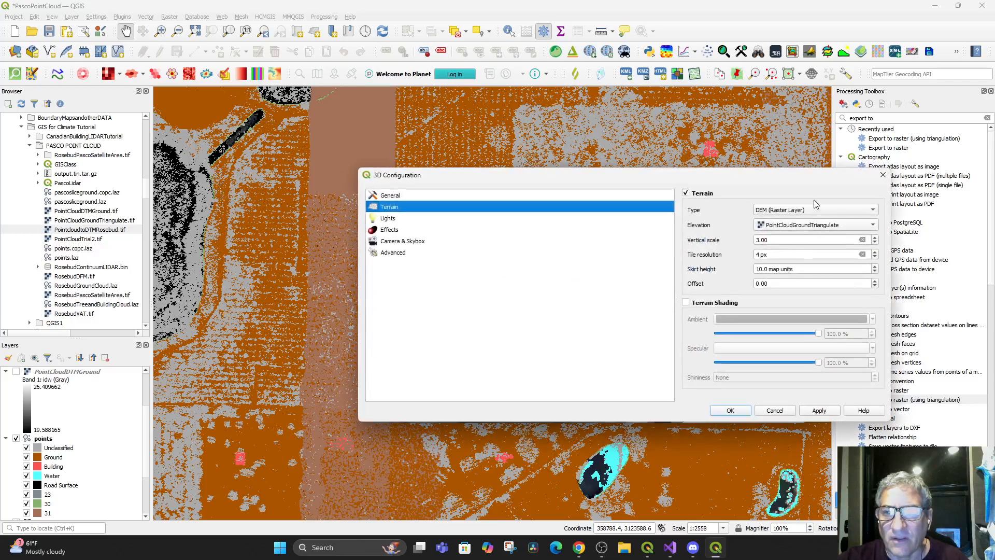
left_click(818, 209)
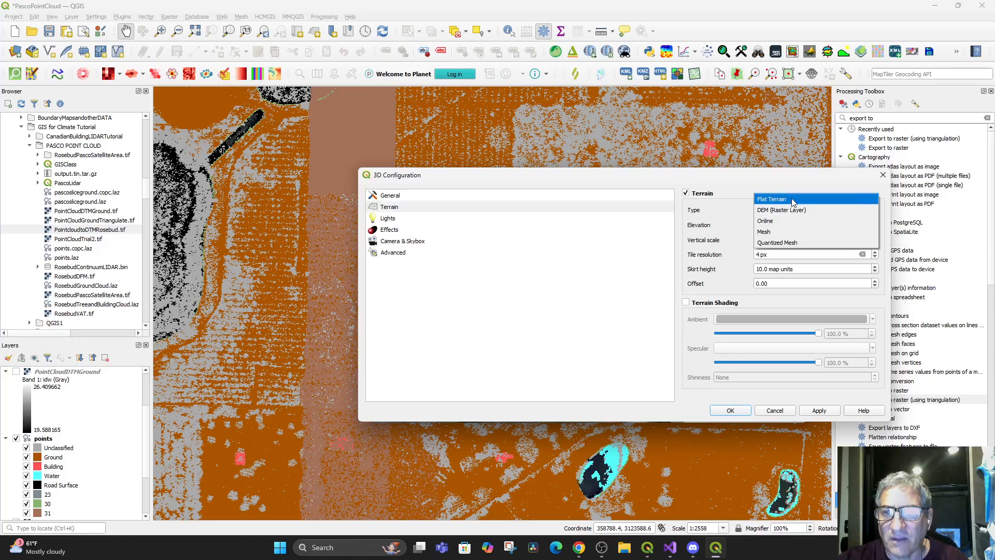
left_click(793, 200)
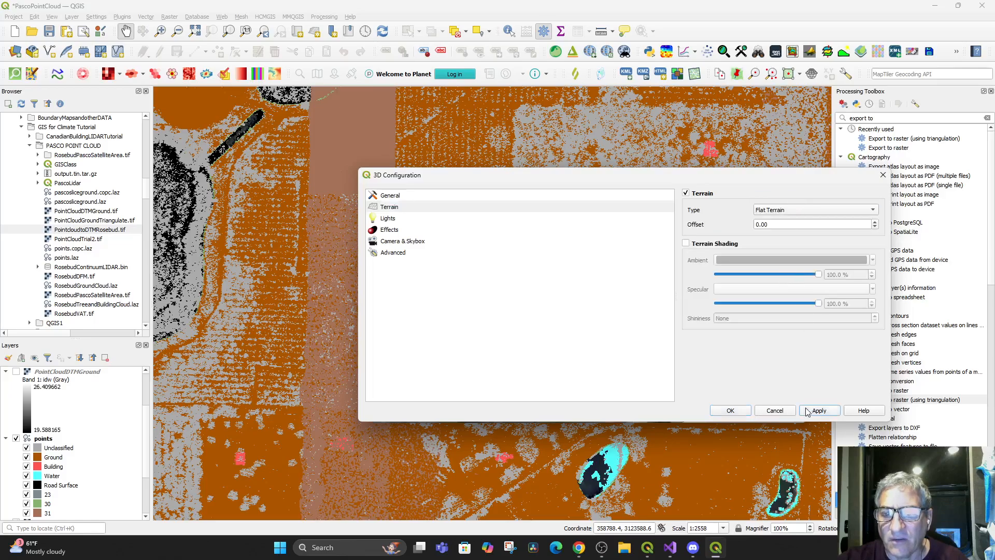
left_click(731, 410)
mouse_move(584, 335)
left_mouse_down()
mouse_move(591, 362)
mouse_move(596, 339)
left_mouse_up()
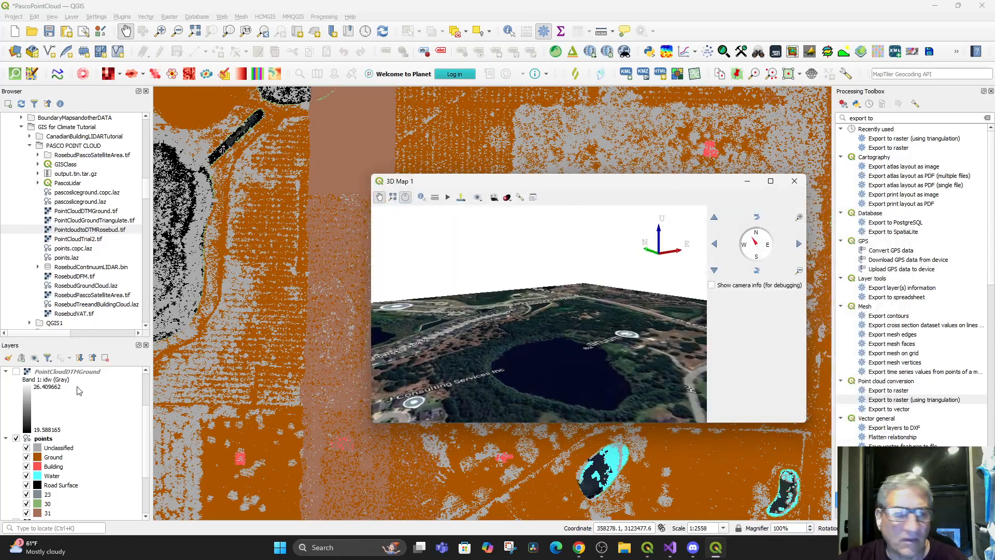
Hide the Google Hybrid layer and bring the 3D Map 1 view back up
scroll(29, 438, "down", 3)
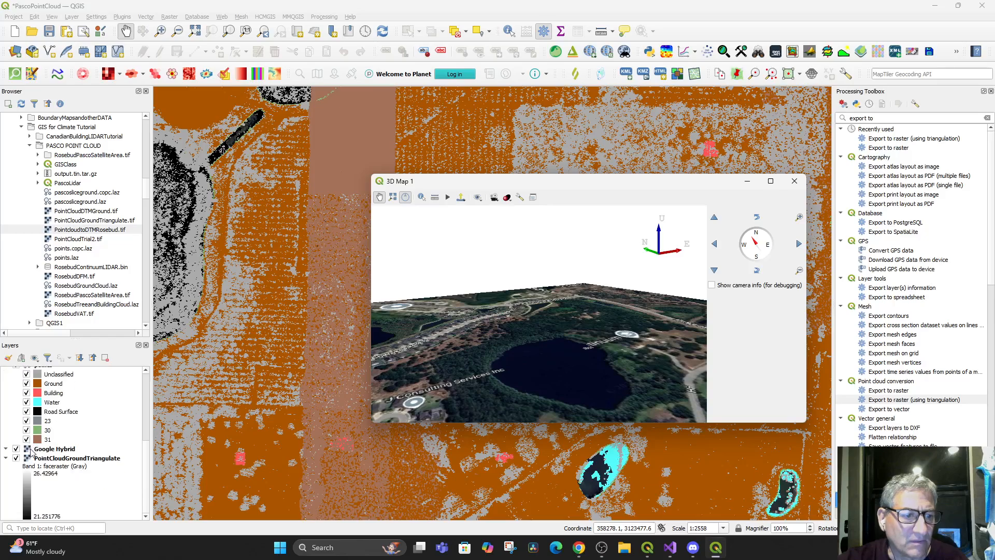
left_click(16, 449)
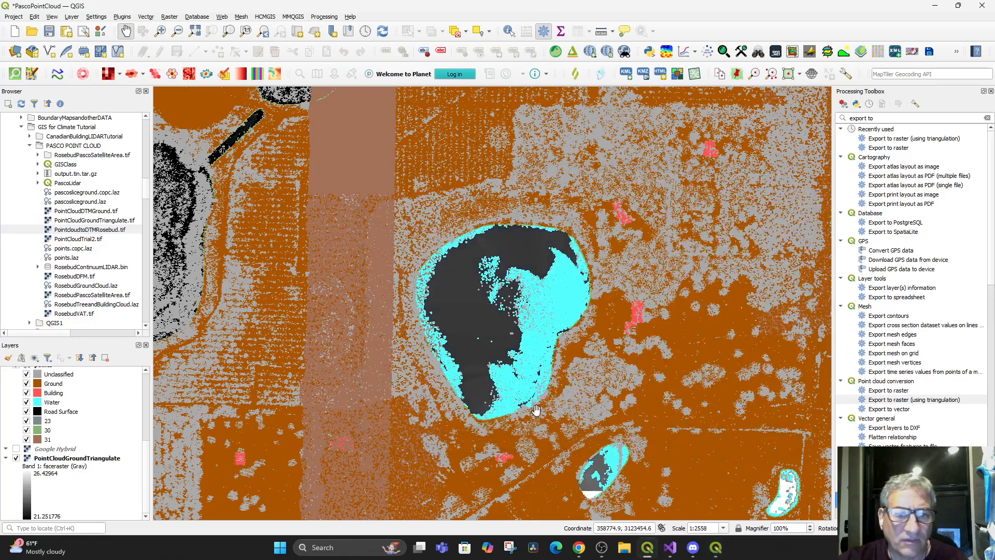
left_click(59, 19)
mouse_move(77, 38)
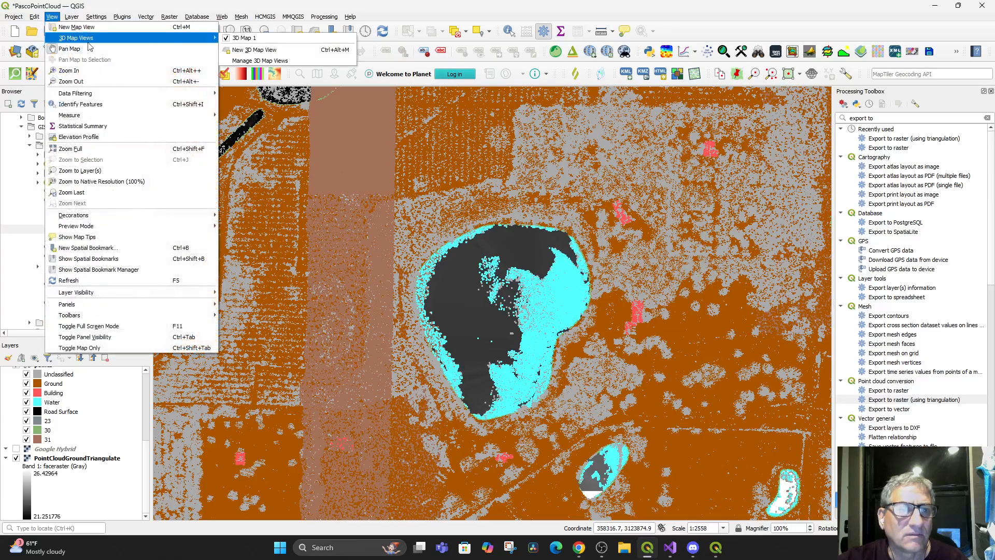
left_click(265, 41)
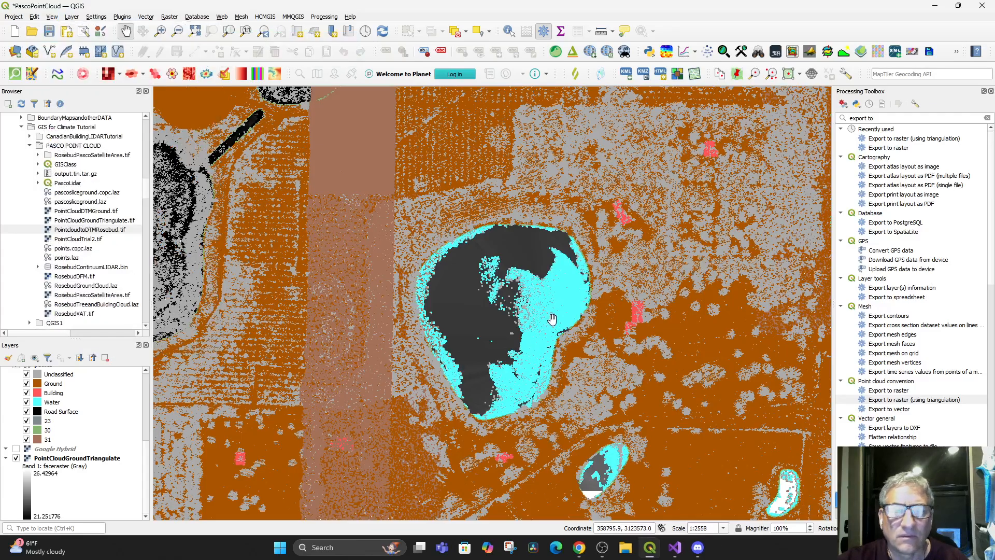
left_click(660, 550)
left_click(659, 550)
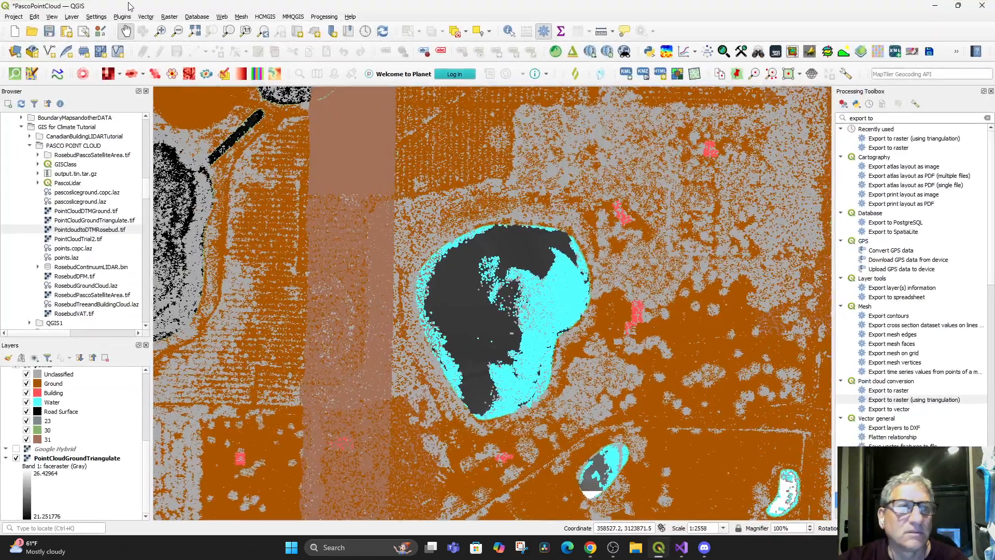
left_click(52, 16)
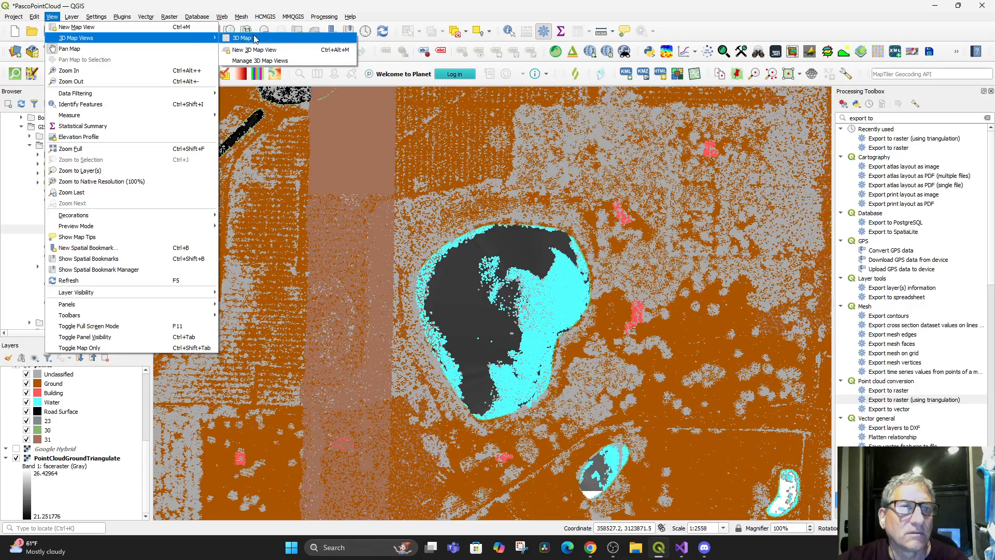
left_click(264, 40)
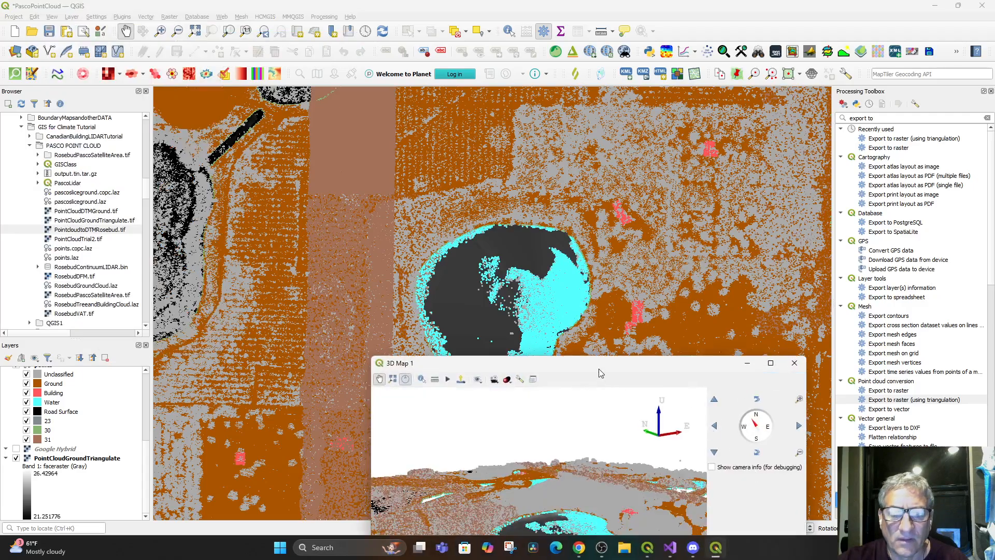
Examine the classified points around the lake and nearby building in 3D, then minimize the 3D map window
left_click_drag(599, 368, 595, 228)
scroll(604, 371, "up", 3)
left_click_drag(592, 422, 679, 340)
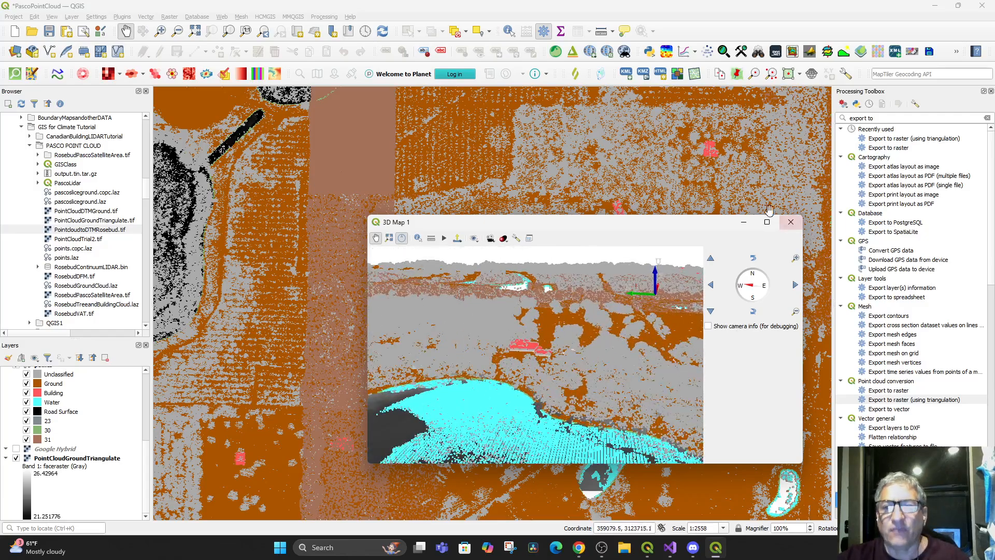
left_click(743, 222)
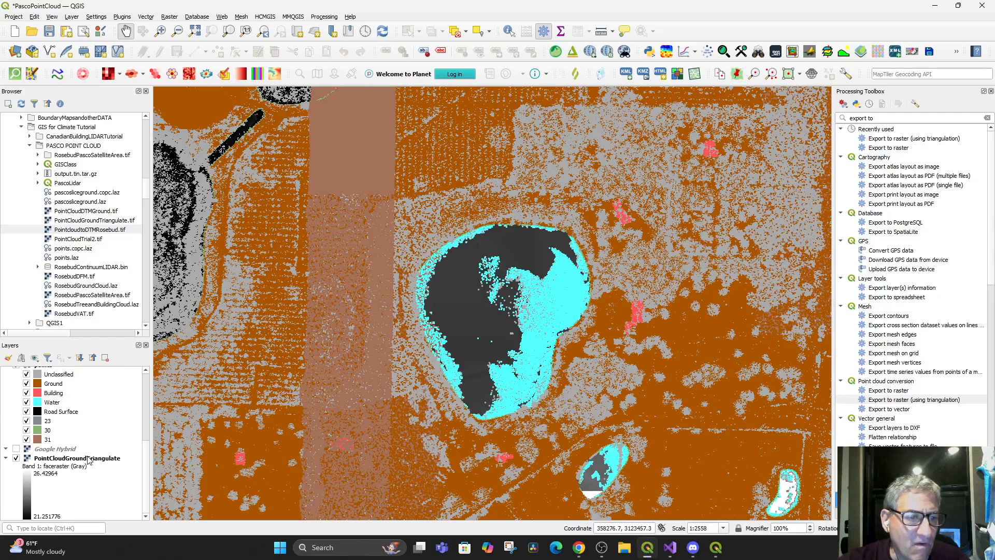
Select the points layer and open Export to raster (using triangulation) with points as the input layer
scroll(88, 417, "up", 2)
left_click(46, 431)
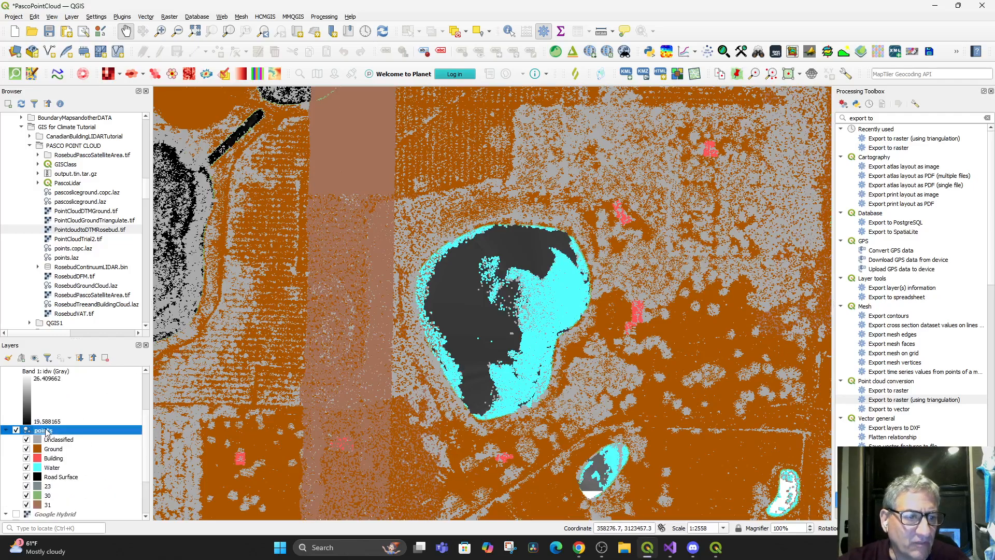
right_click(45, 431)
left_click(42, 430)
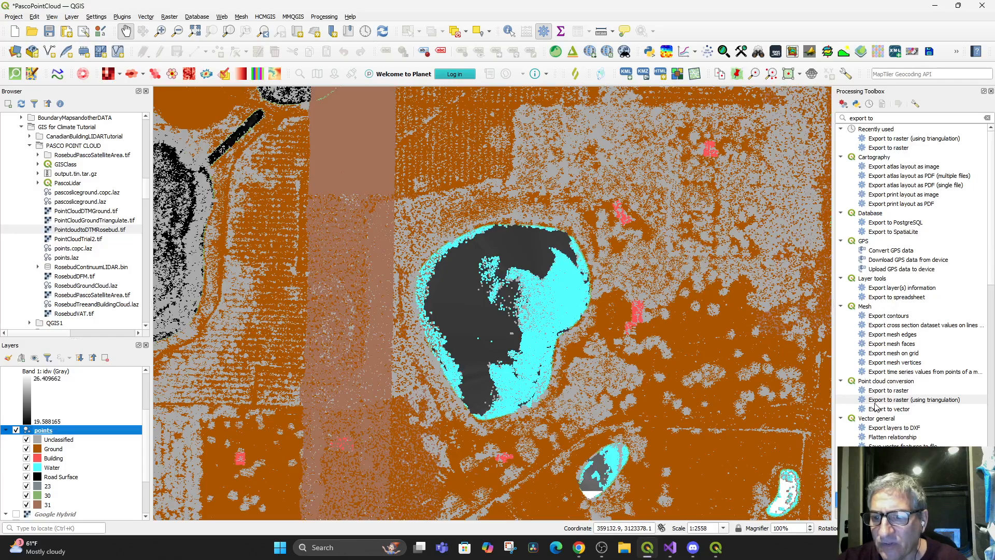
double_click(878, 400)
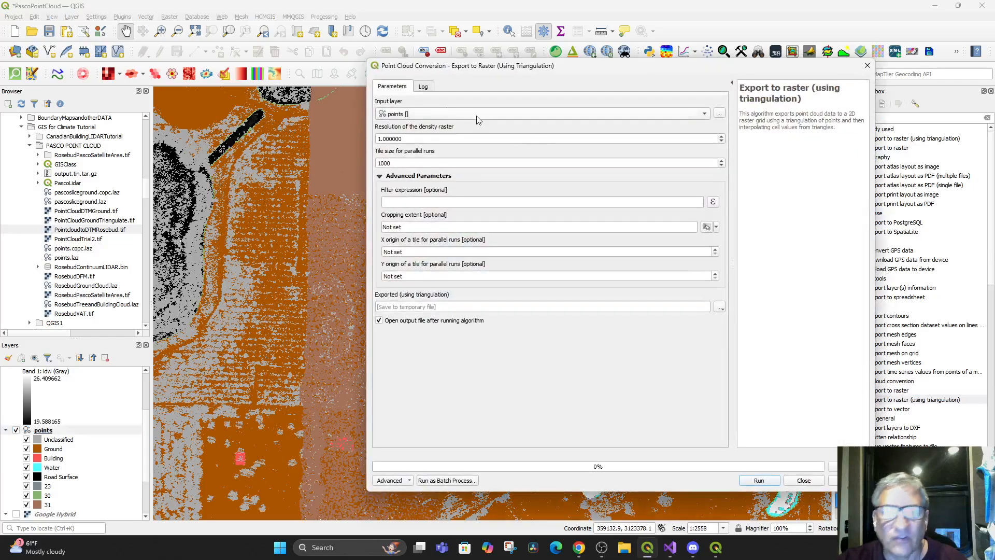
left_click(436, 113)
left_click(436, 114)
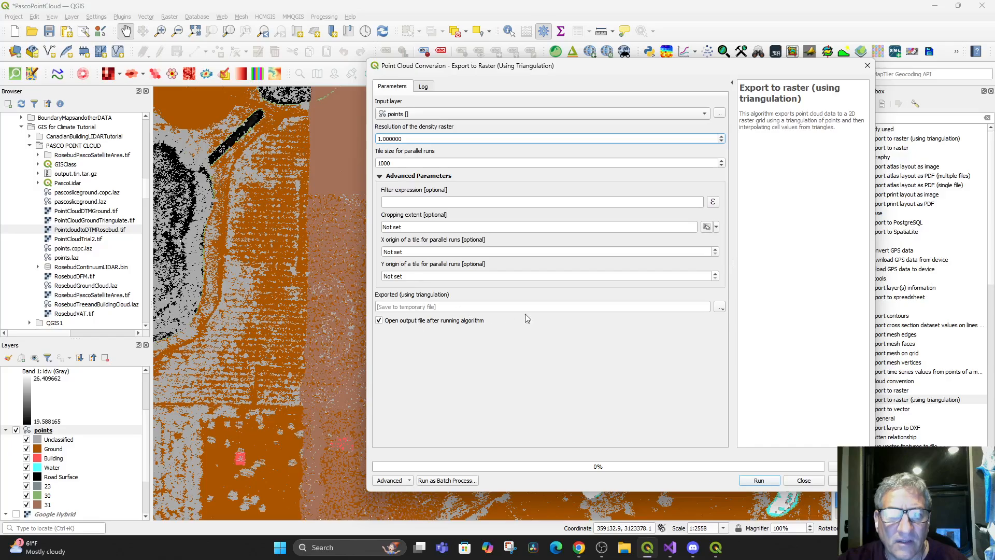
Set the triangulated raster's output to a TIF file named pointcloudfullpasco in the PASCO POINT CLOUD folder
left_click(720, 309)
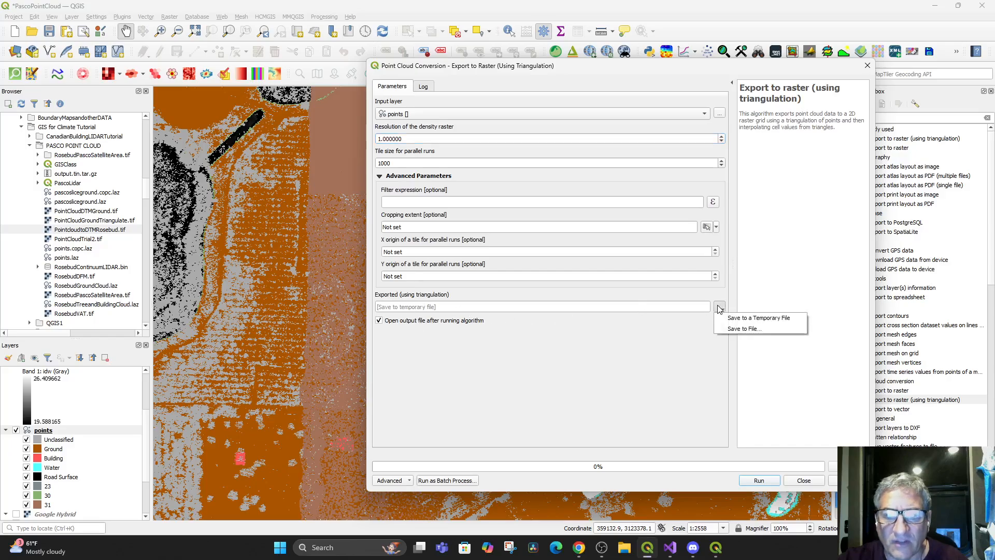
left_click(744, 328)
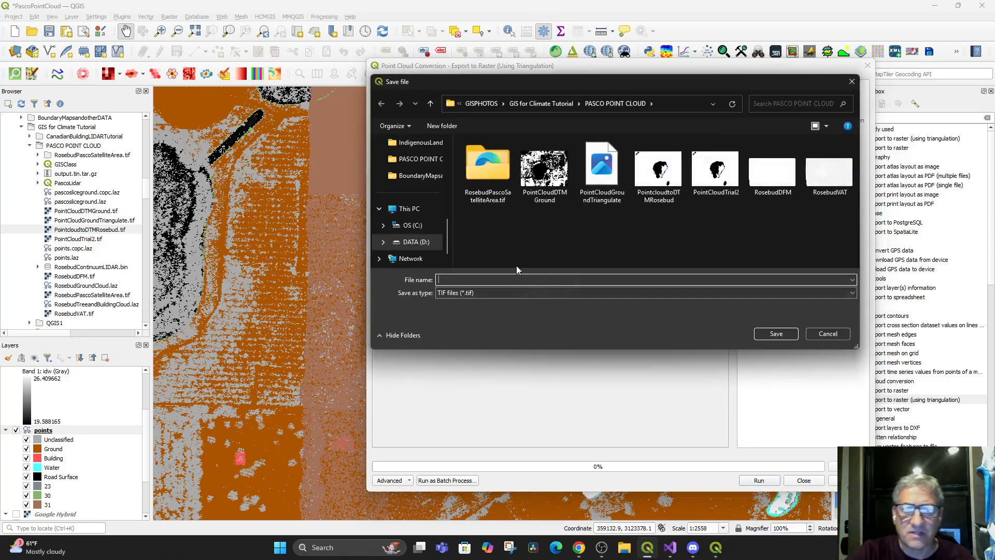
type("pointcloud")
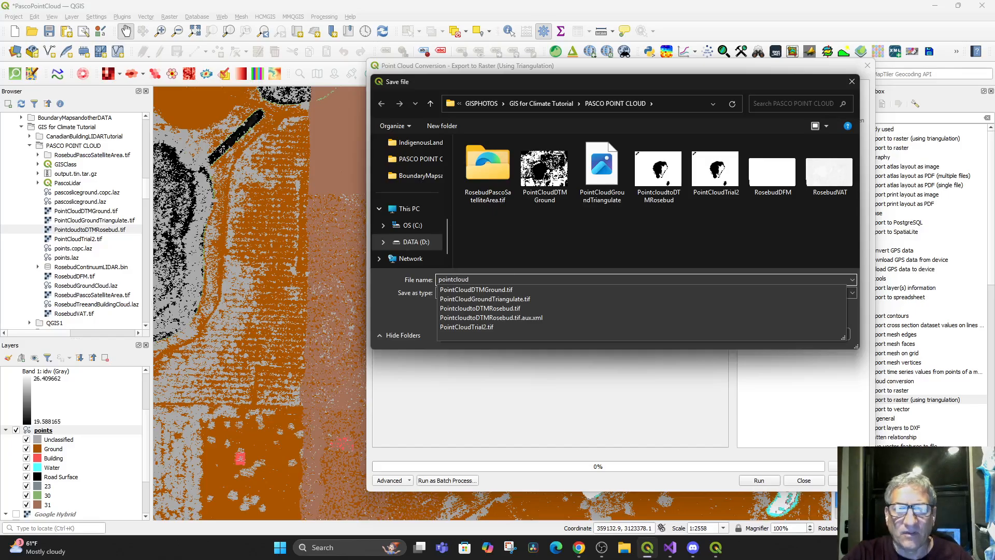
type("fullpasco")
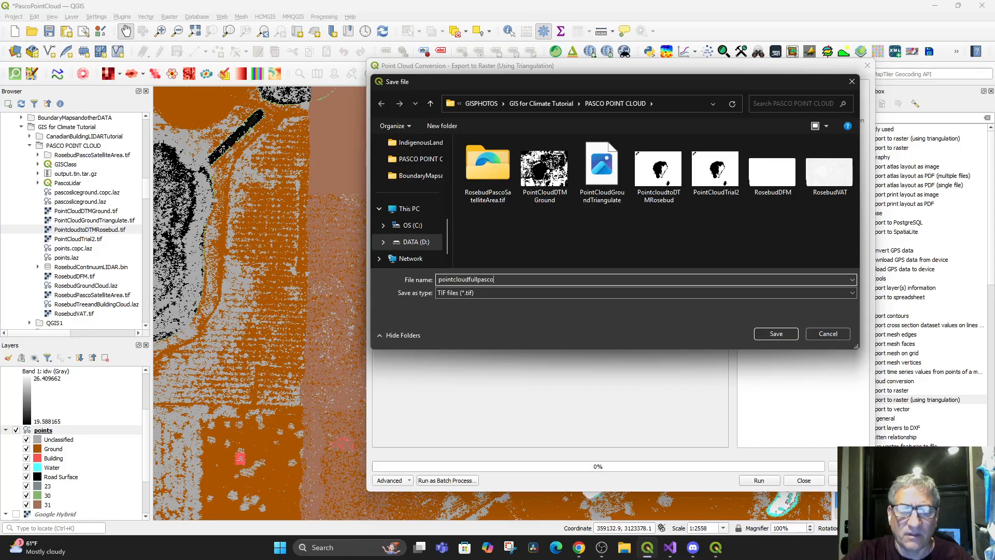
left_click(772, 333)
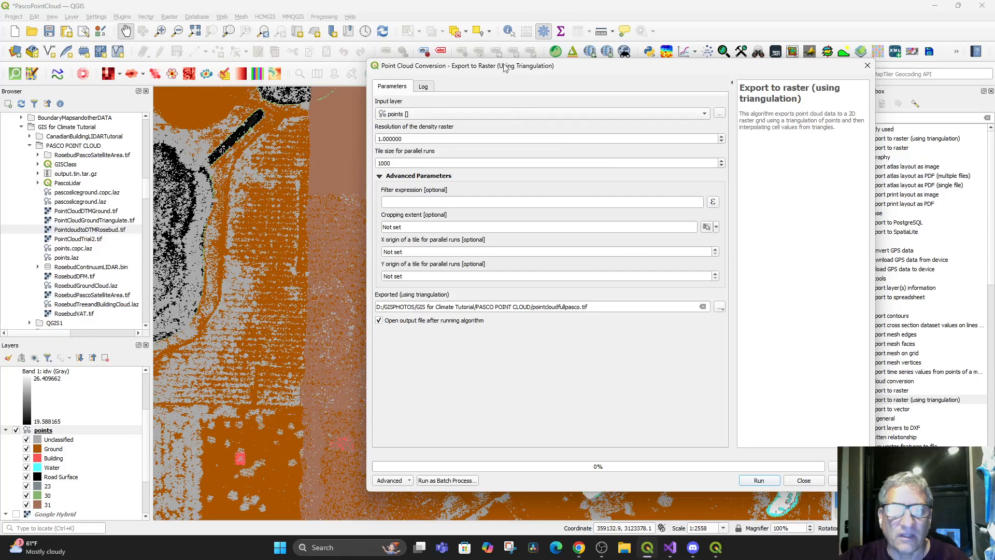
Draw a cropping extent over the visible map area, run the triangulation export and close its dialog
left_click_drag(520, 61, 760, 179)
left_click_drag(637, 188, 687, 151)
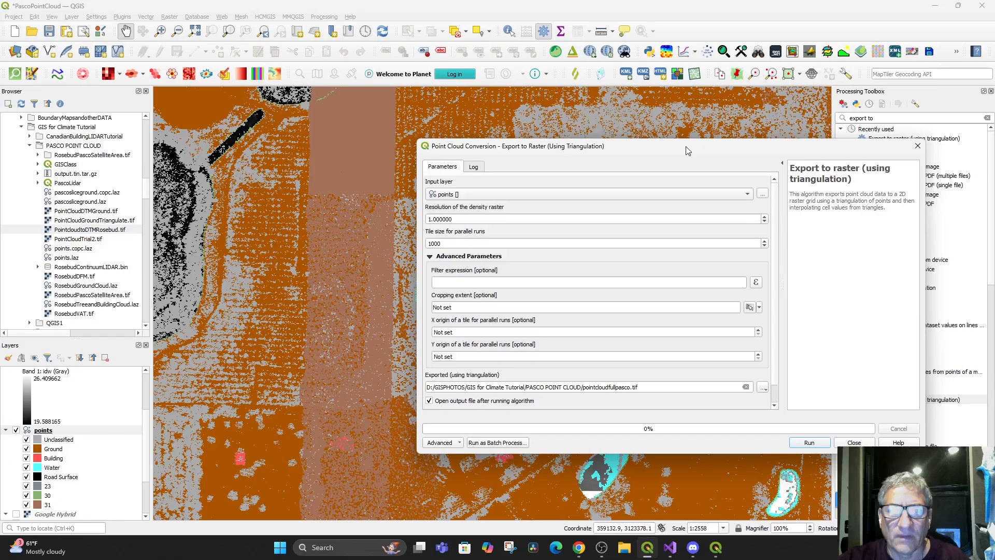
left_click(761, 307)
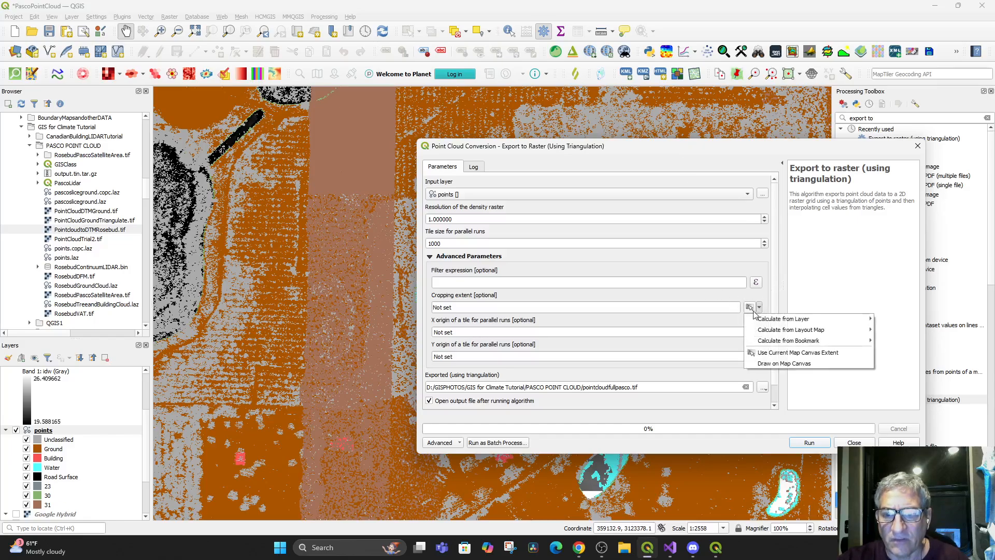
left_click(771, 364)
left_click_drag(153, 85, 831, 521)
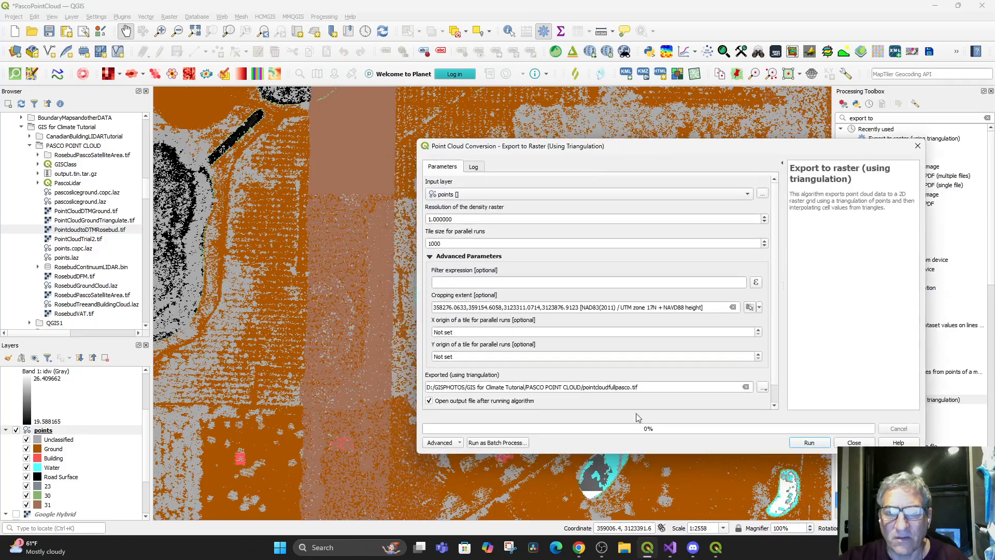
left_click(808, 443)
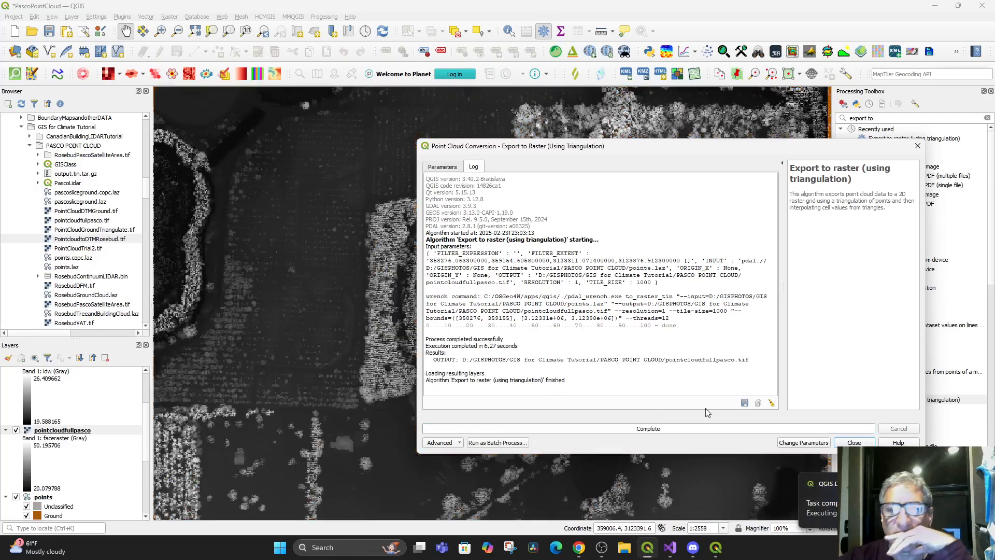
left_click(839, 443)
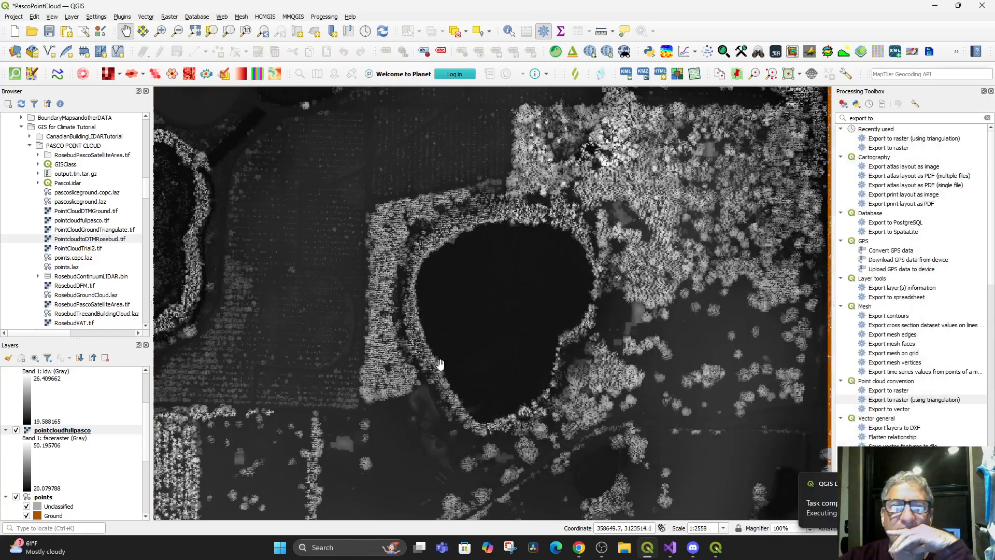
Switch the 3D Map 1 view off and on again to bring its window back
left_click_drag(502, 403, 507, 392)
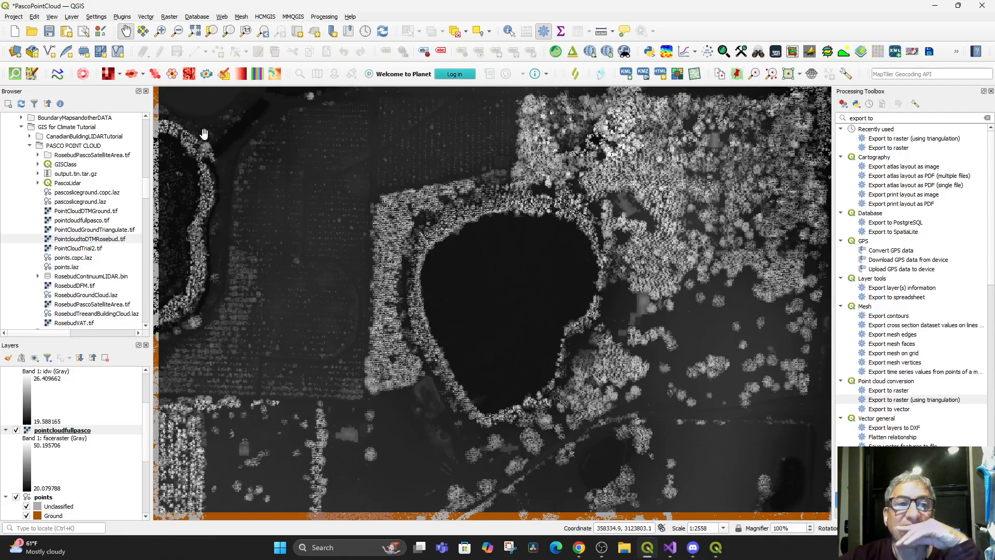
left_click(72, 17)
mouse_move(52, 16)
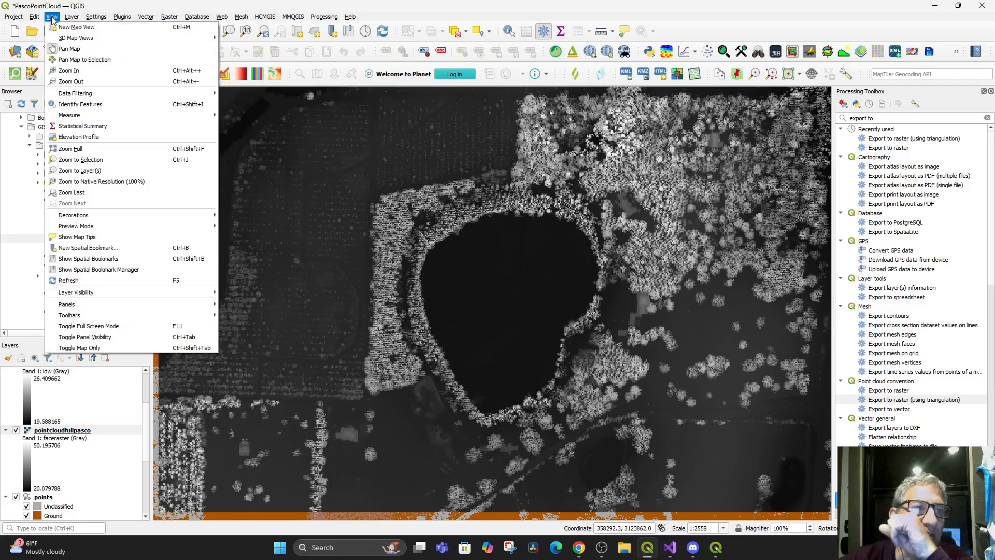
mouse_move(57, 38)
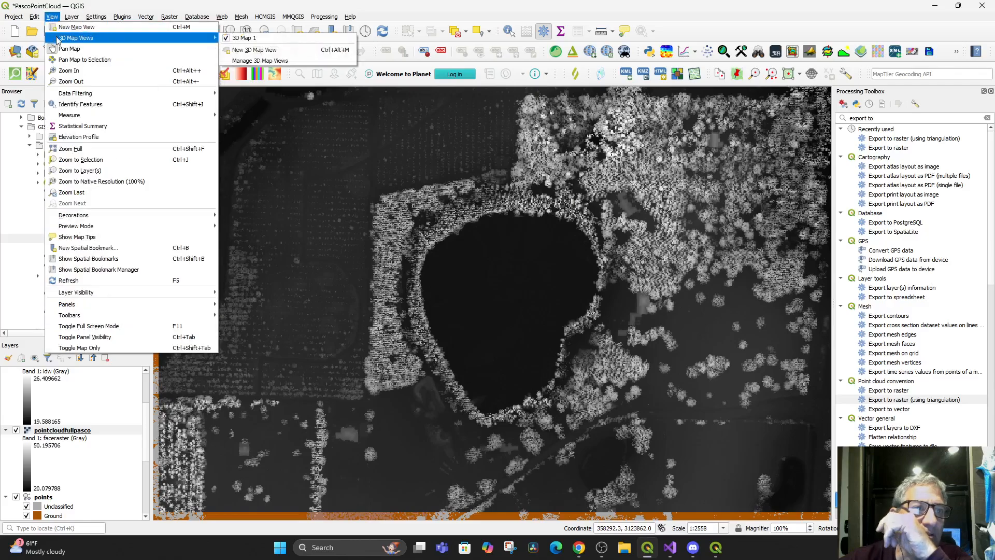
left_click(249, 39)
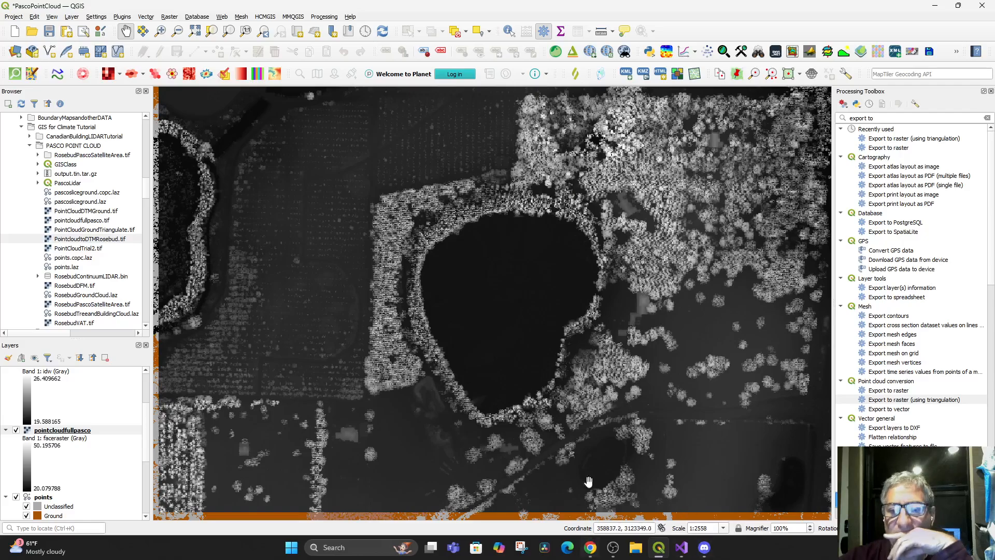
left_click(53, 18)
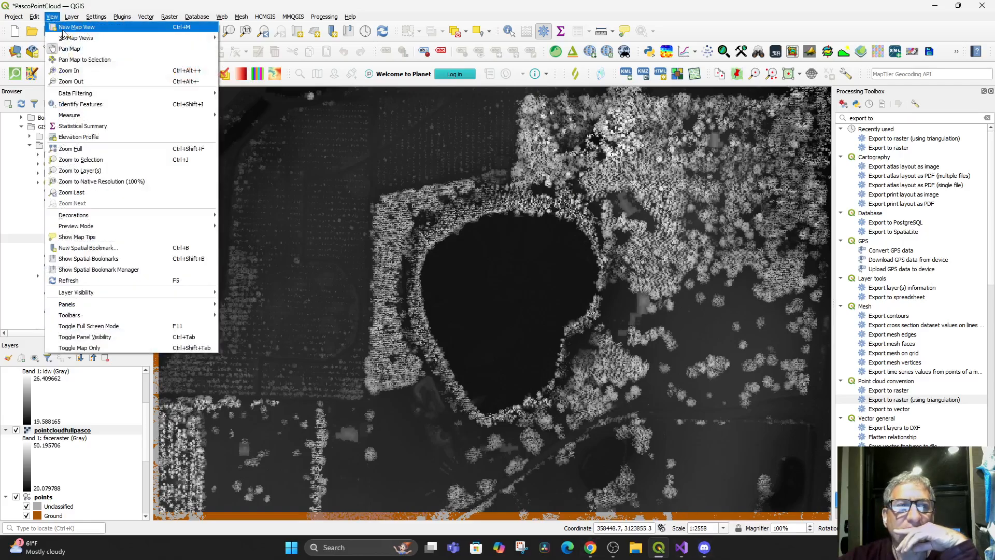
mouse_move(68, 39)
left_click(226, 40)
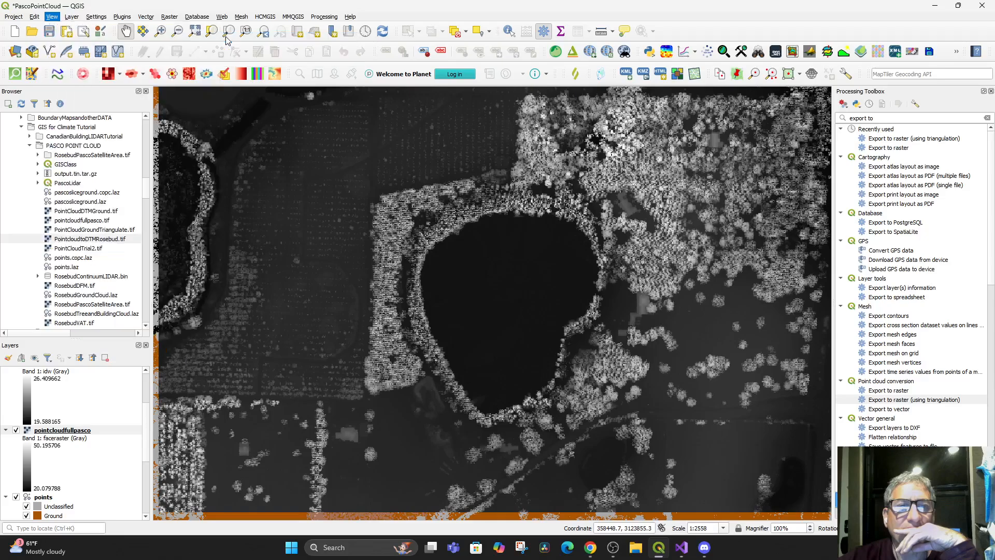
Hide the points layer, select the pointcloudfullpasco raster and bring the 3D Map 1 window back up
left_click_drag(563, 363, 509, 203)
scroll(52, 459, "down", 2)
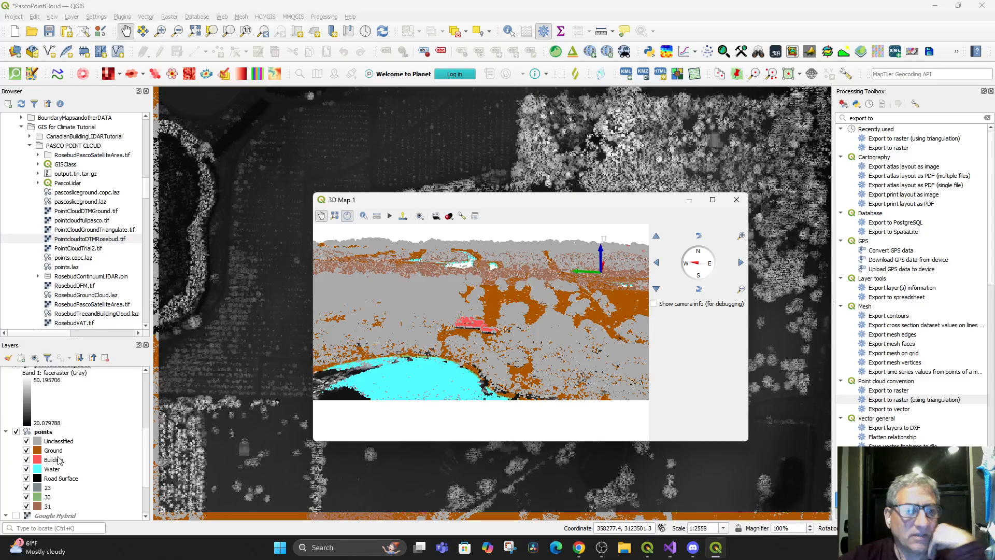
left_click(16, 432)
scroll(32, 441, "up", 2)
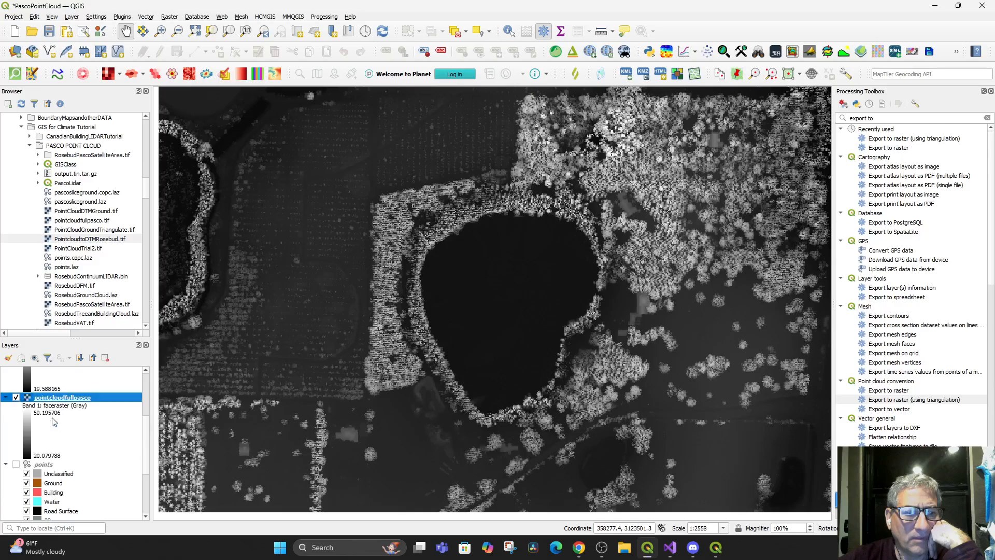
mouse_move(716, 547)
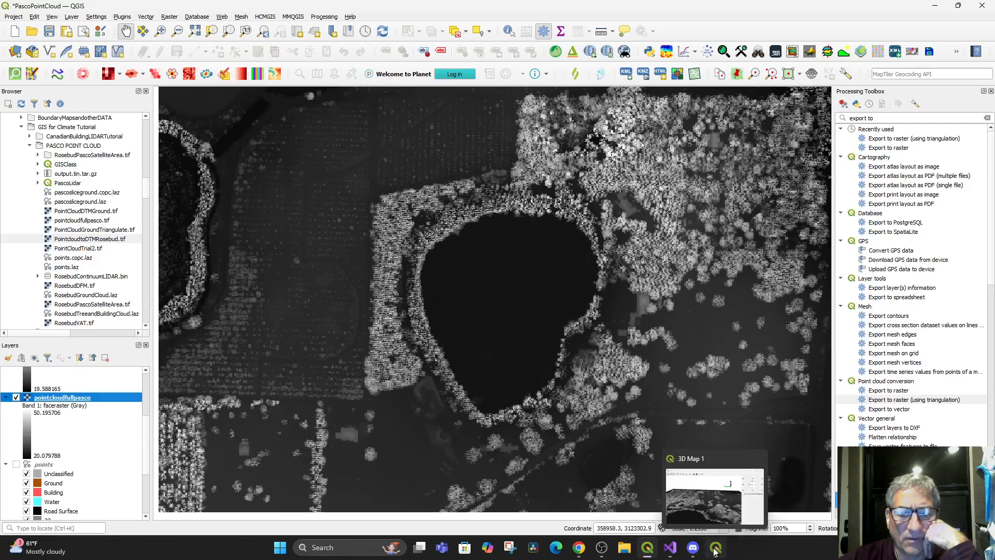
left_click(713, 490)
left_click_drag(498, 363, 482, 259)
Set the 3D map's terrain type to DEM (Raster Layer) with pointcloudfullpasco as the elevation layer and accept the configuration
left_click(461, 216)
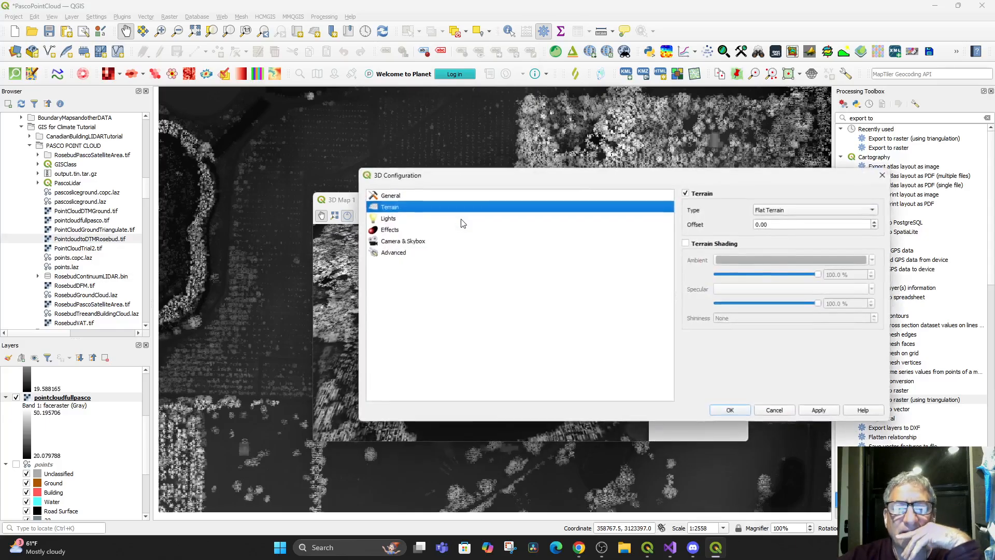
left_click(791, 209)
left_click(792, 220)
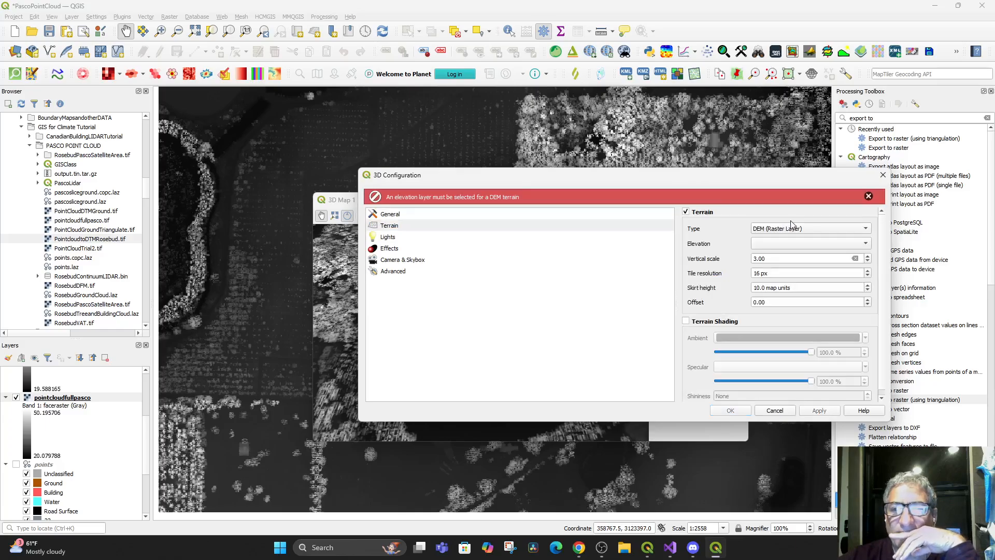
left_click(781, 244)
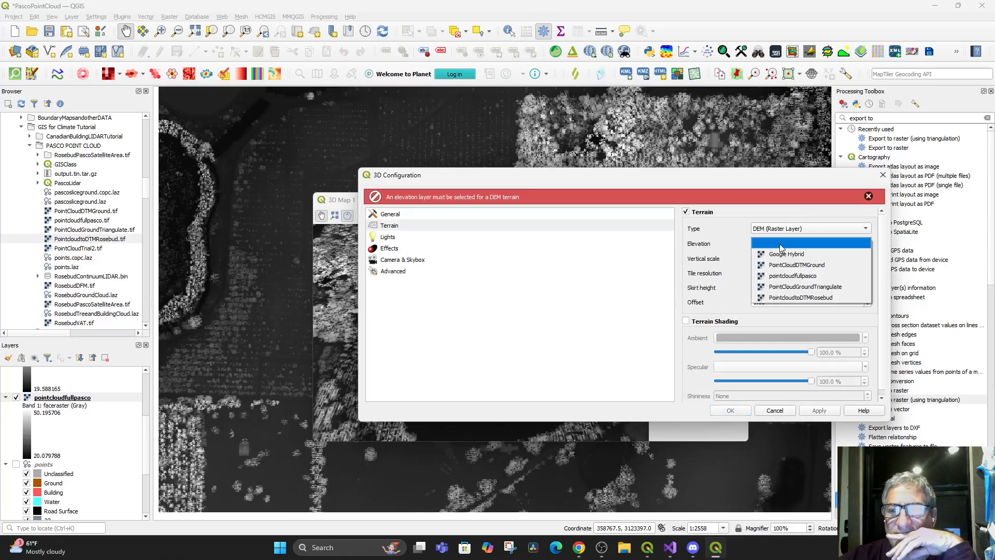
left_click(786, 276)
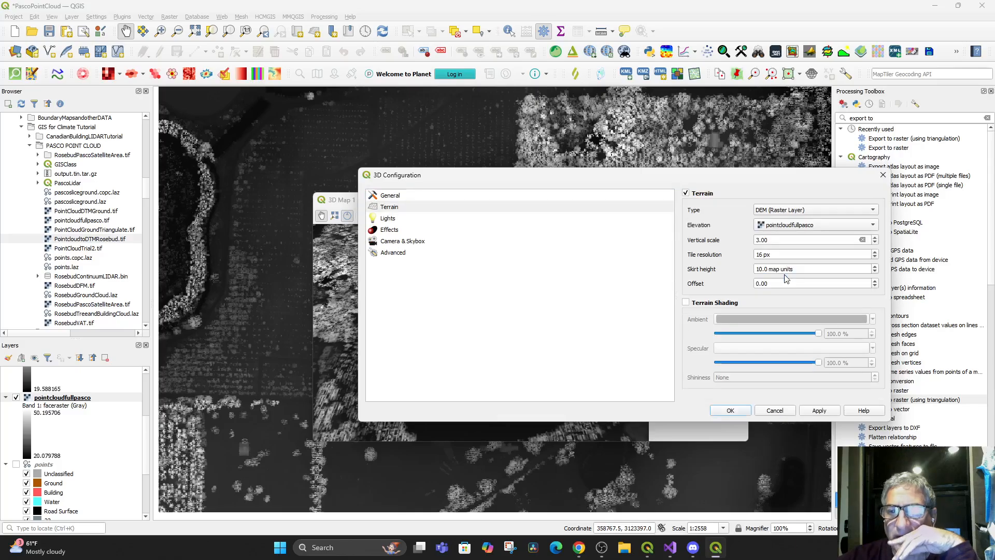
left_click(817, 411)
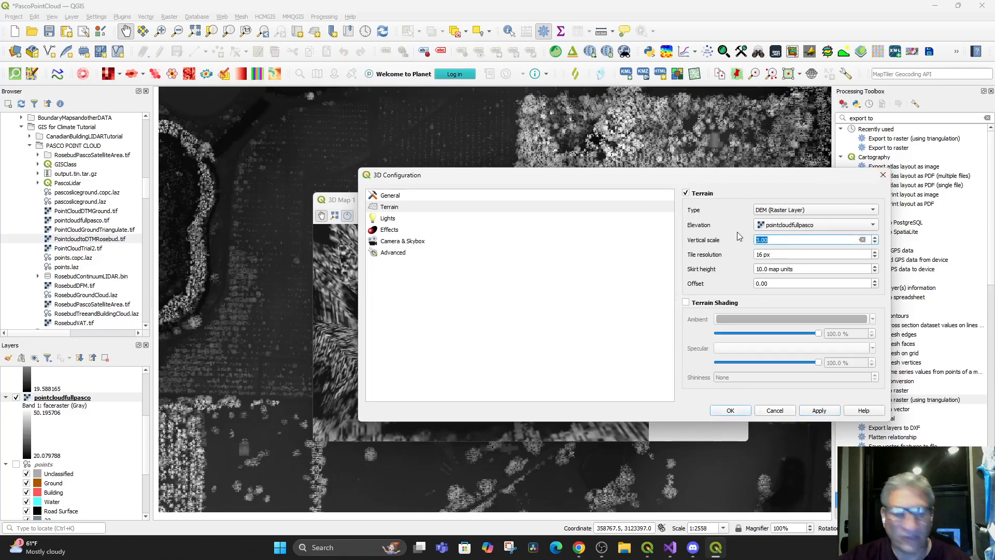
left_click(732, 411)
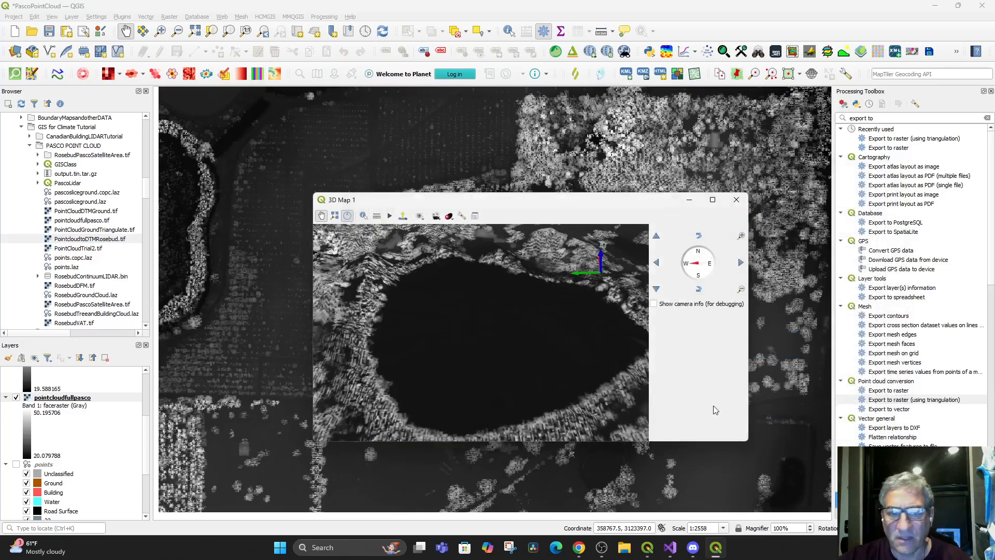
View the lake terrain at ground level in 3D, turn on the Google Hybrid layer and return to 3D Map 1
left_click_drag(571, 373, 406, 308)
scroll(406, 308, "up", 1)
scroll(511, 362, "up", 4)
left_click_drag(511, 362, 524, 344)
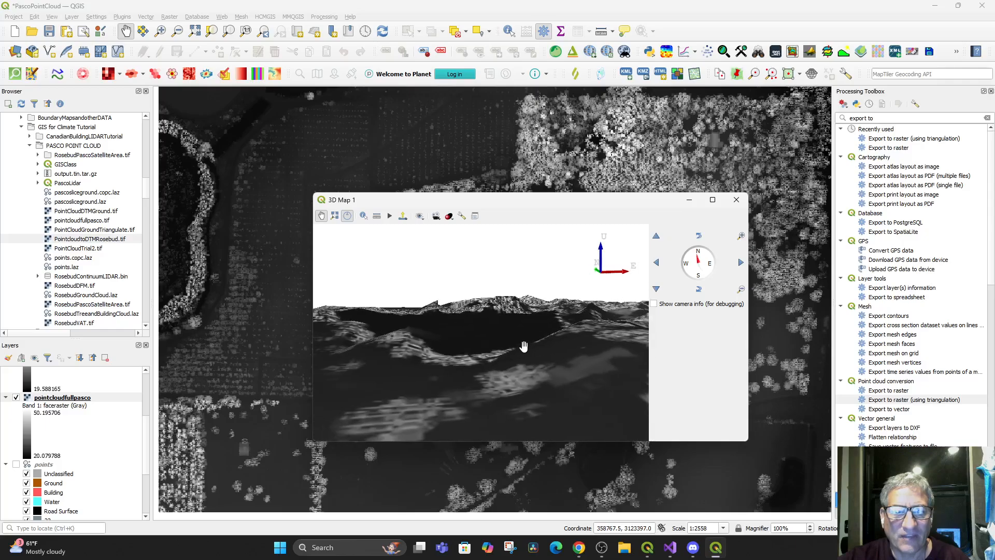
scroll(40, 482, "down", 3)
scroll(31, 490, "down", 1)
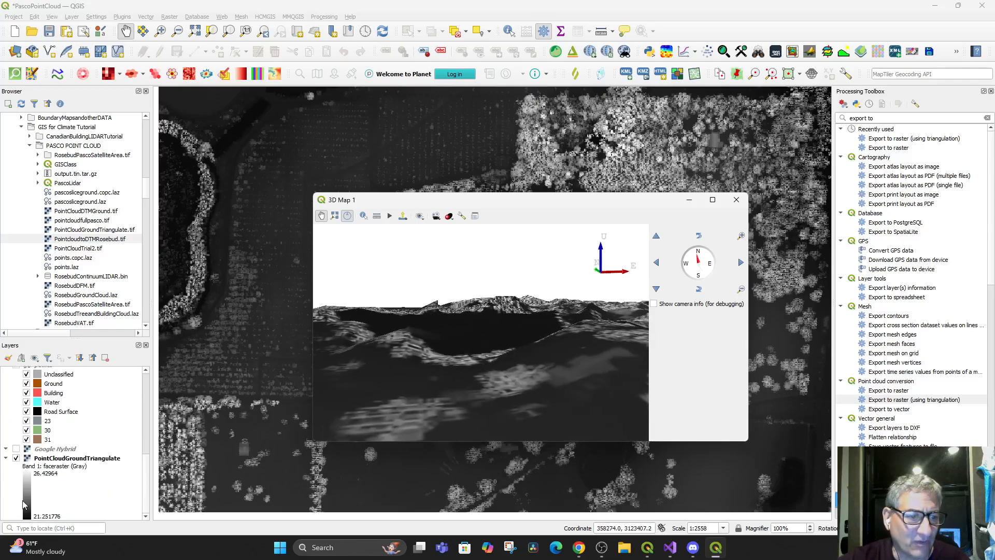
left_click(16, 449)
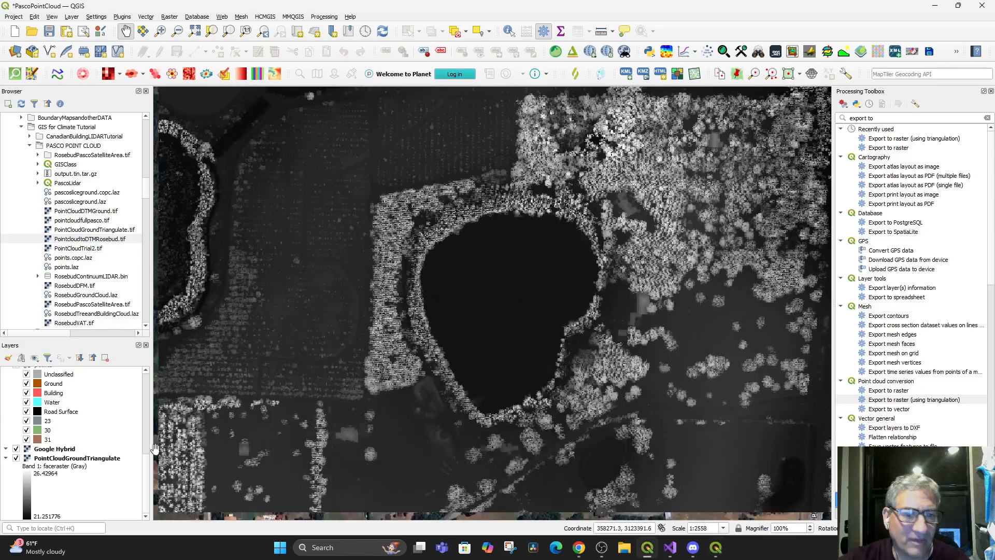
left_click(716, 547)
Move the pointcloudfullpasco layer below Google Hybrid in the layer order and bring the 3D Map 1 window back up
scroll(60, 410, "up", 5)
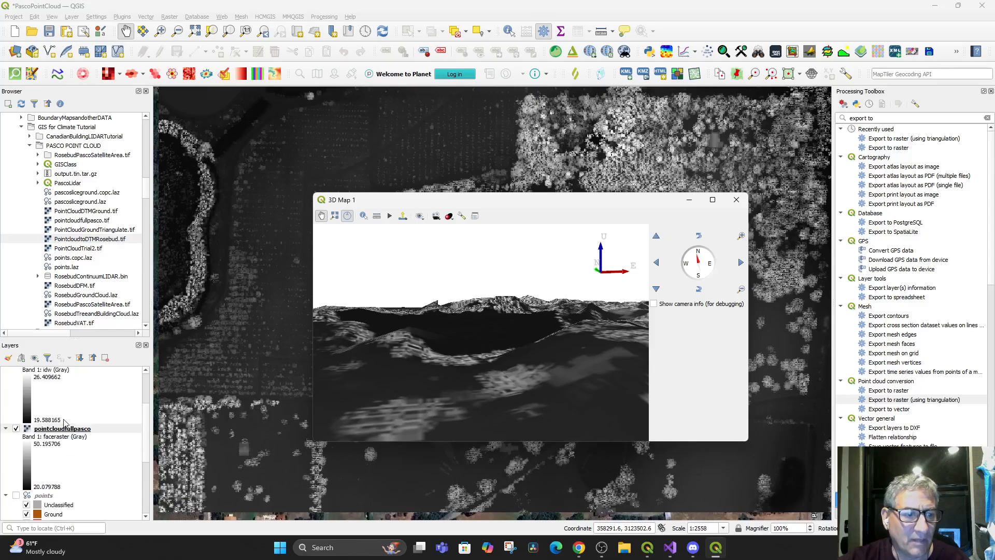
left_click_drag(51, 431, 50, 464)
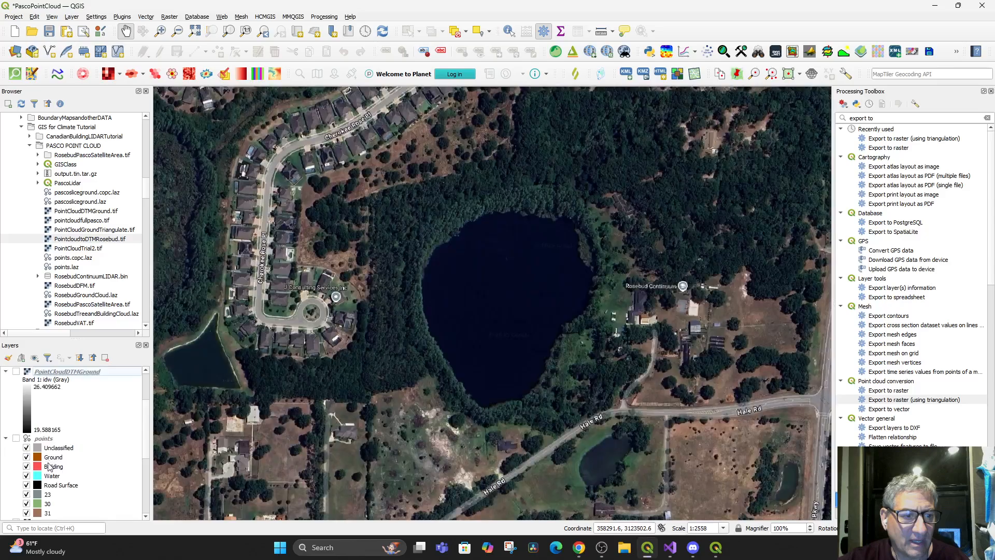
left_click(716, 548)
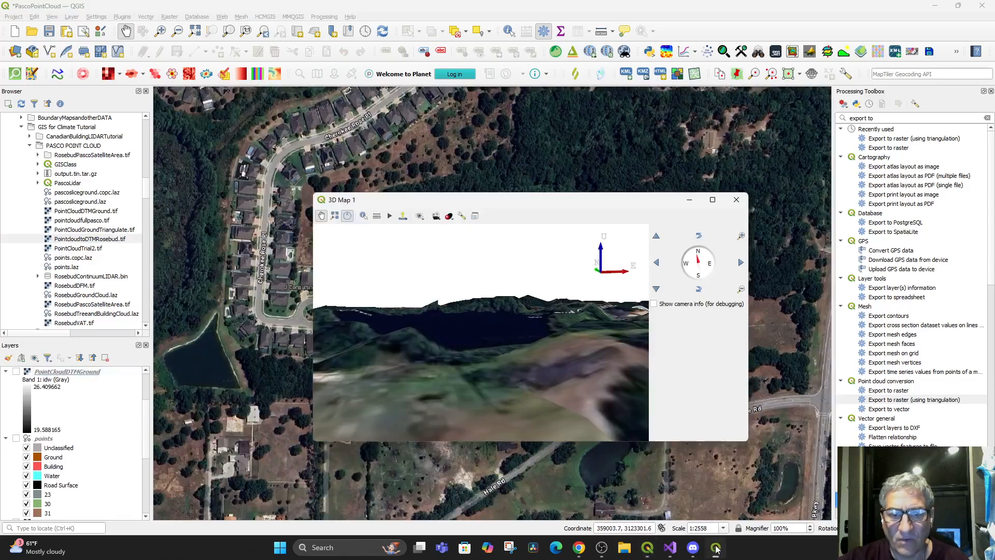
Export the 3D scene as Scene to the ShapeFile Exports folder with terrain resolution 128, texture resolution 512 and model scale 1.00
left_click_drag(516, 363, 470, 346)
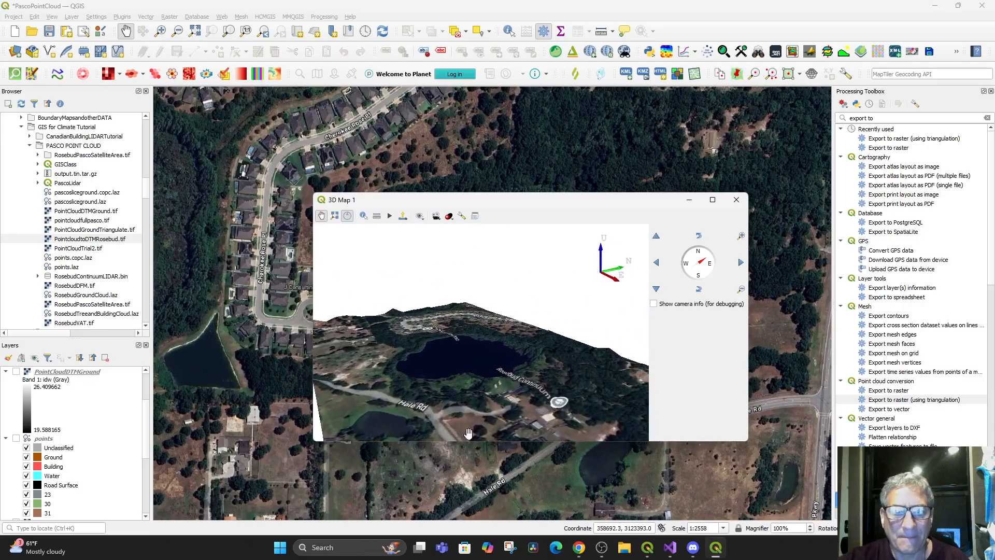
left_click_drag(465, 358, 463, 317)
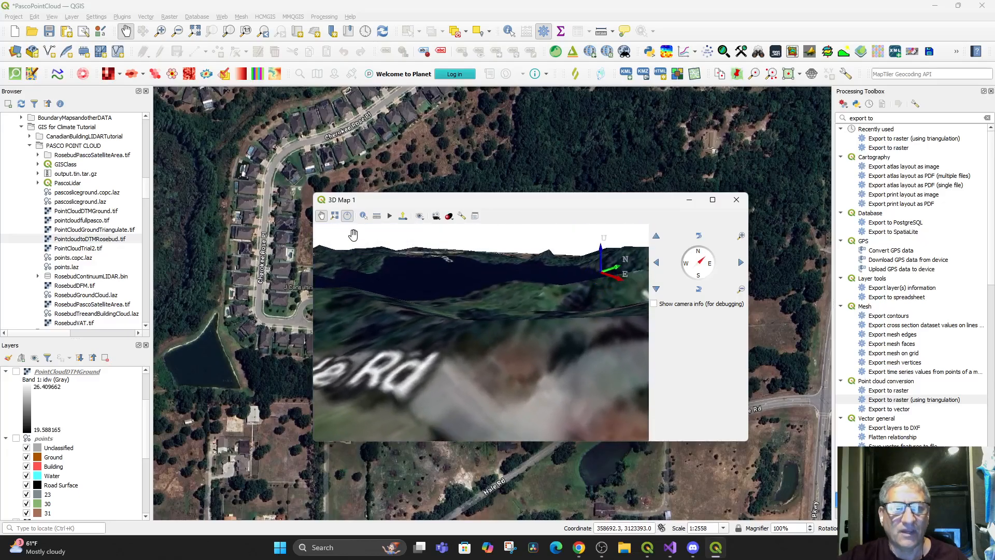
left_click(403, 216)
left_click(429, 238)
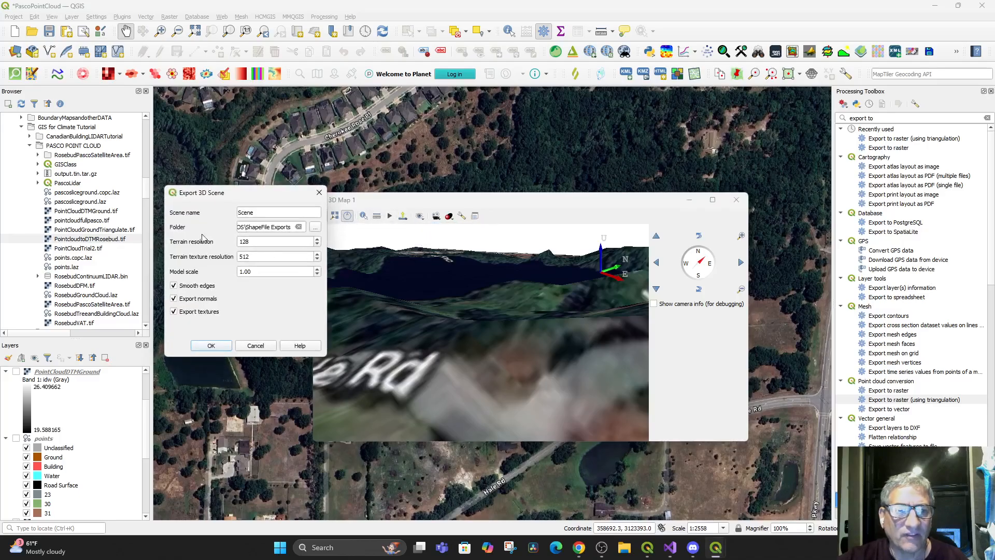
left_click(213, 346)
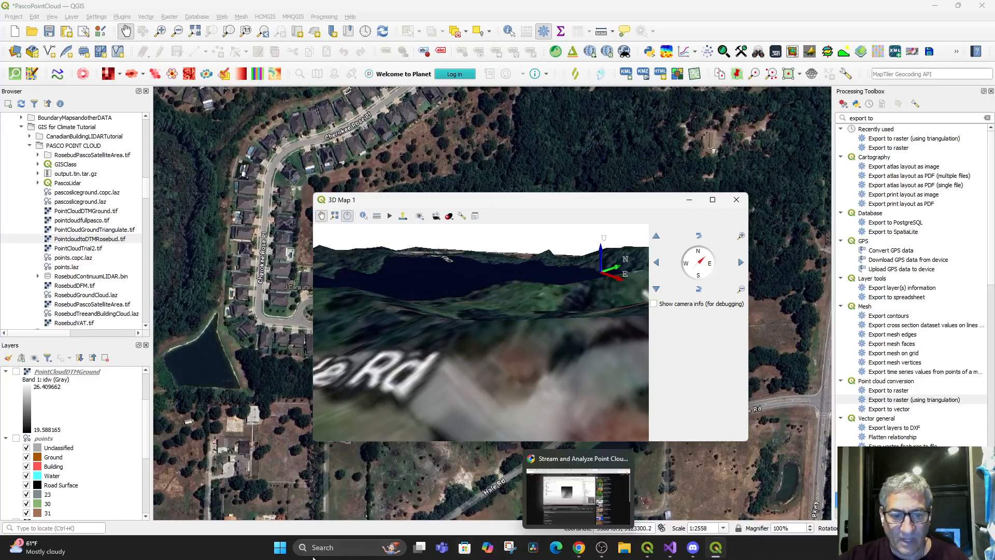
Launch Blender 4.2 and minimize the OBS window so the default scene is in view
left_click(330, 549)
type("blender 4.2")
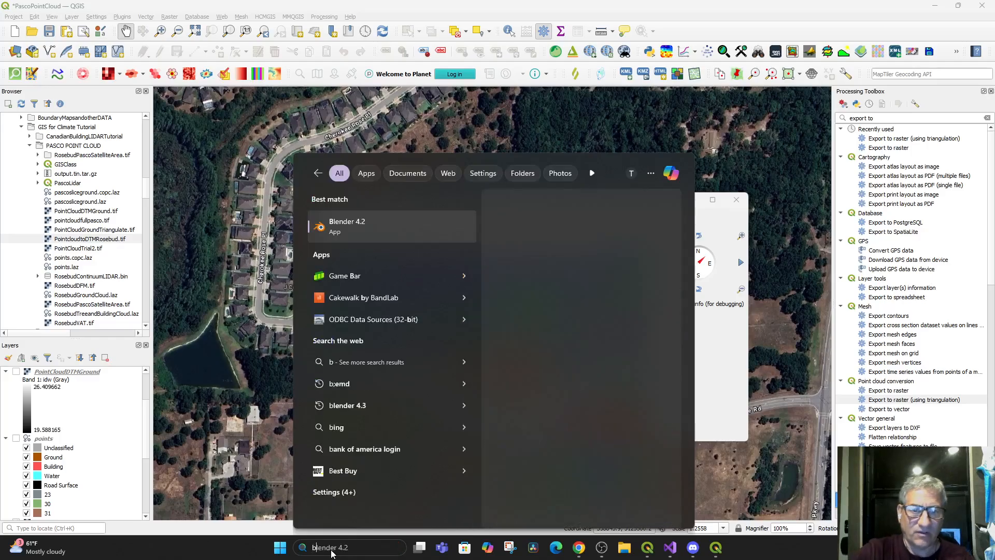
left_click(363, 225)
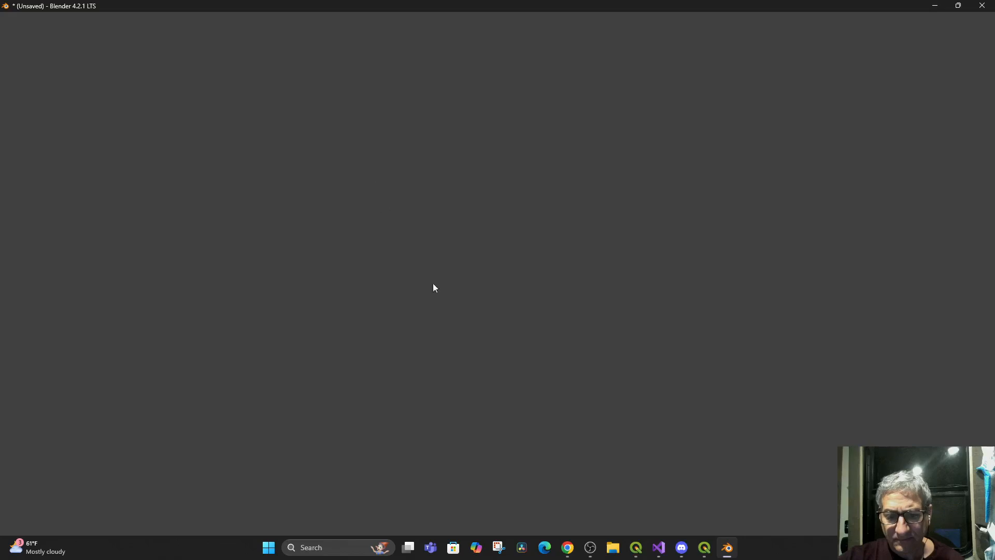
left_click(591, 548)
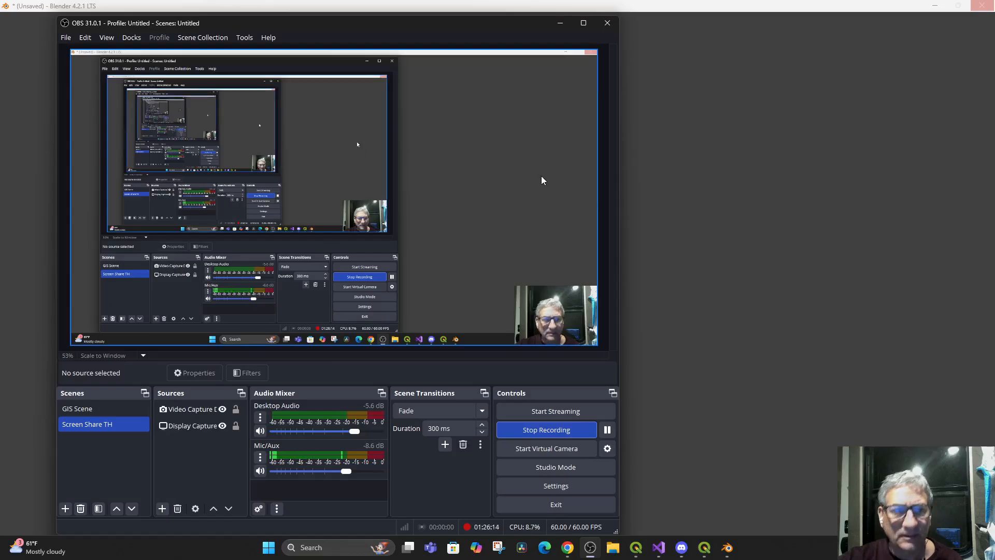
left_click(559, 24)
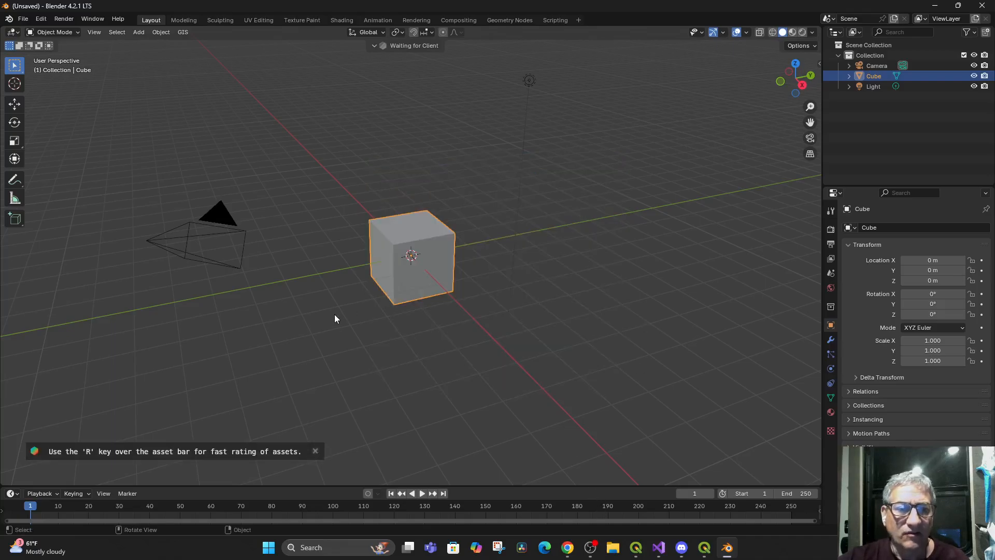
Try to import Terrain_DEM_tile_material.jpg from GISPHOTOS\ShapeFile Exports as a georeferenced raster, using Basemap on new plane with Web Mercator
left_click(178, 34)
mouse_move(221, 69)
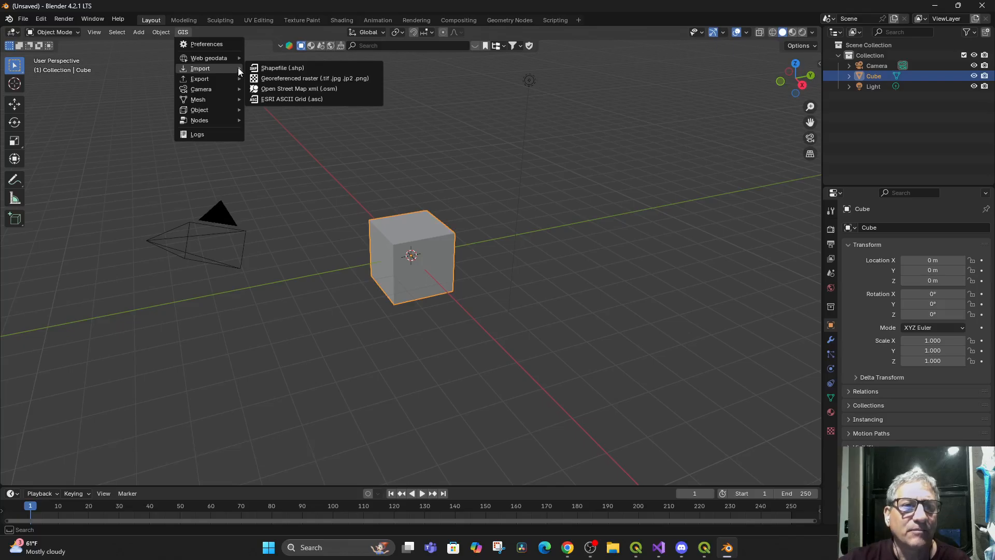
mouse_move(220, 101)
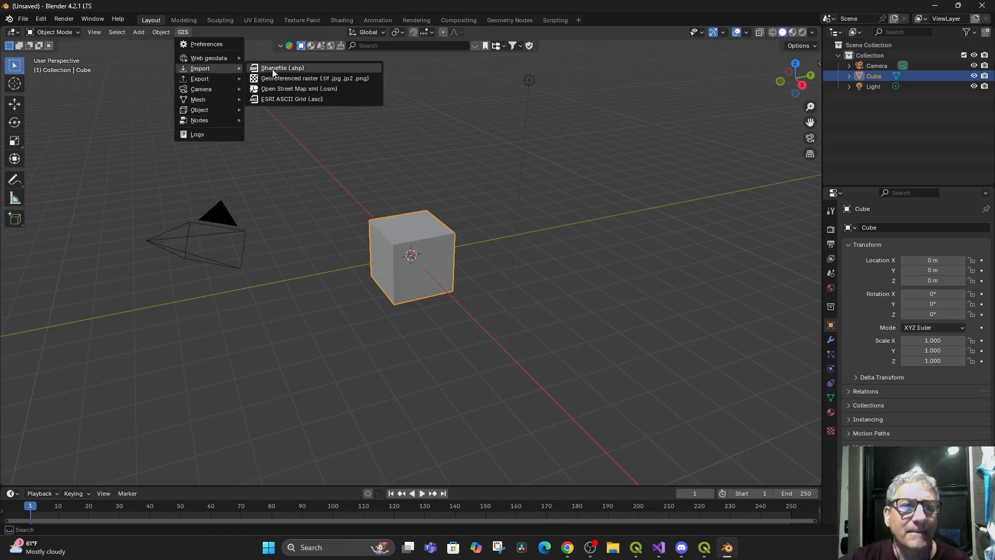
left_click(340, 77)
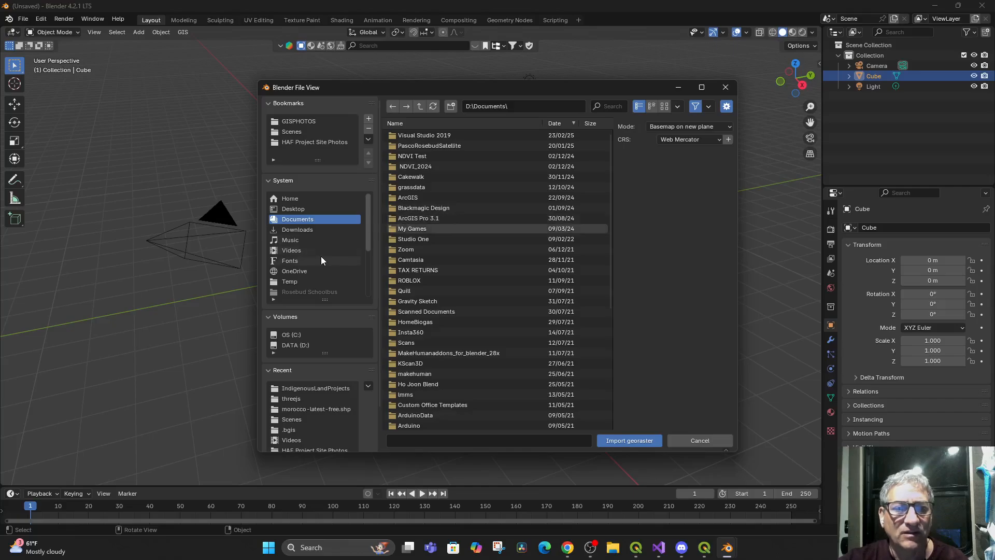
left_click(306, 122)
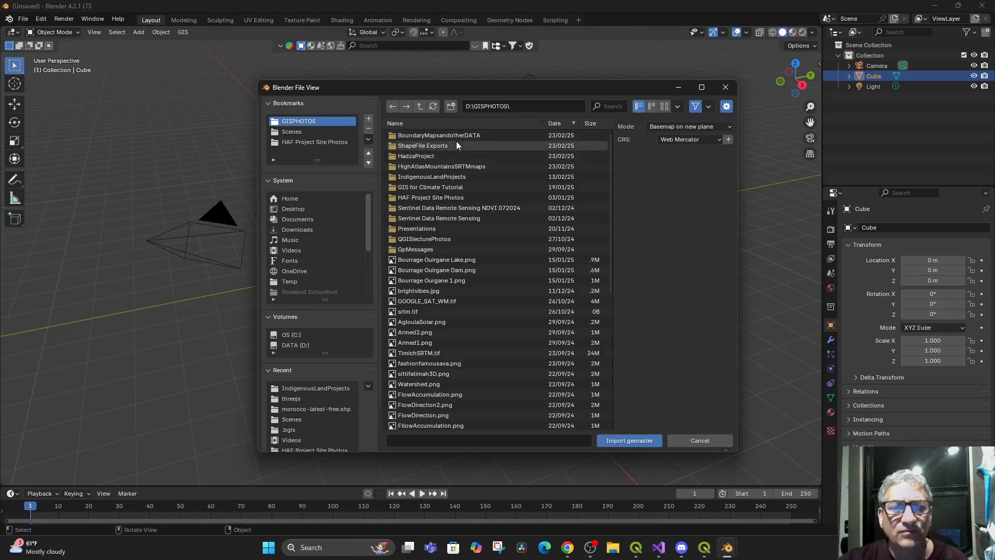
double_click(438, 146)
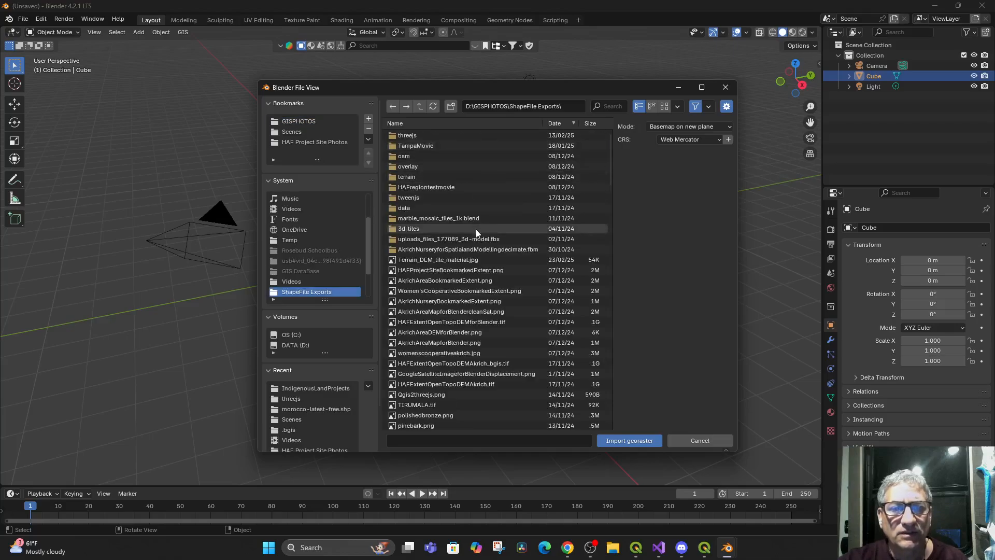
mouse_move(456, 265)
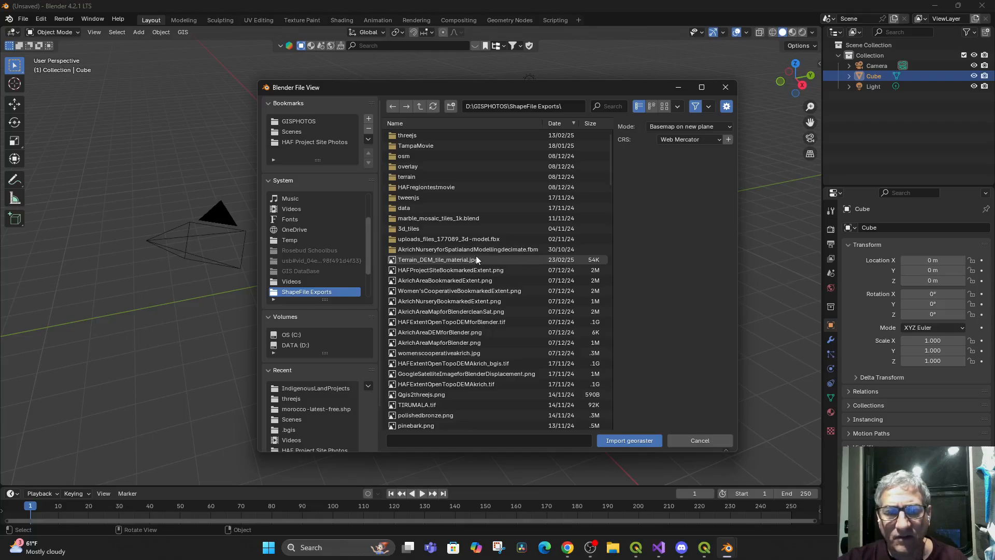
left_click(462, 260)
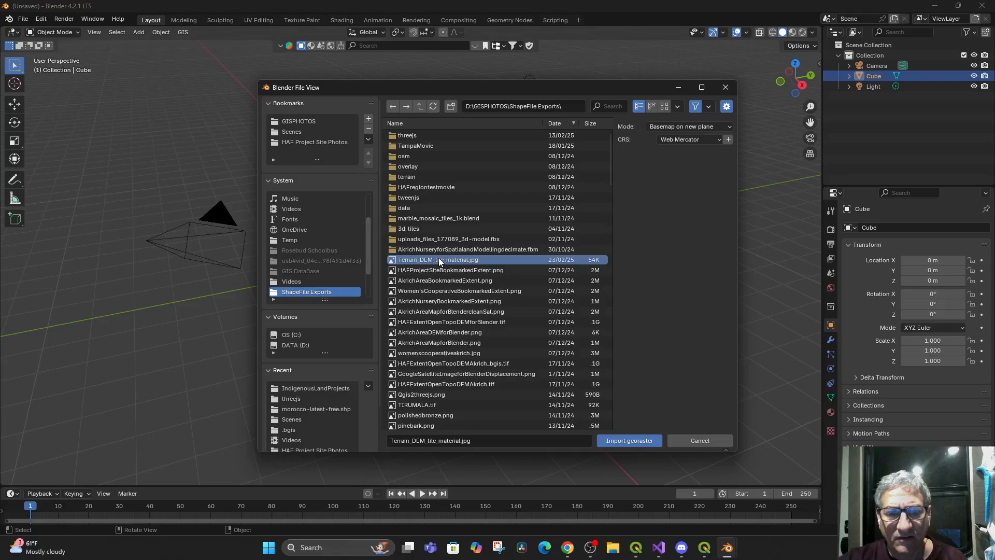
mouse_move(440, 261)
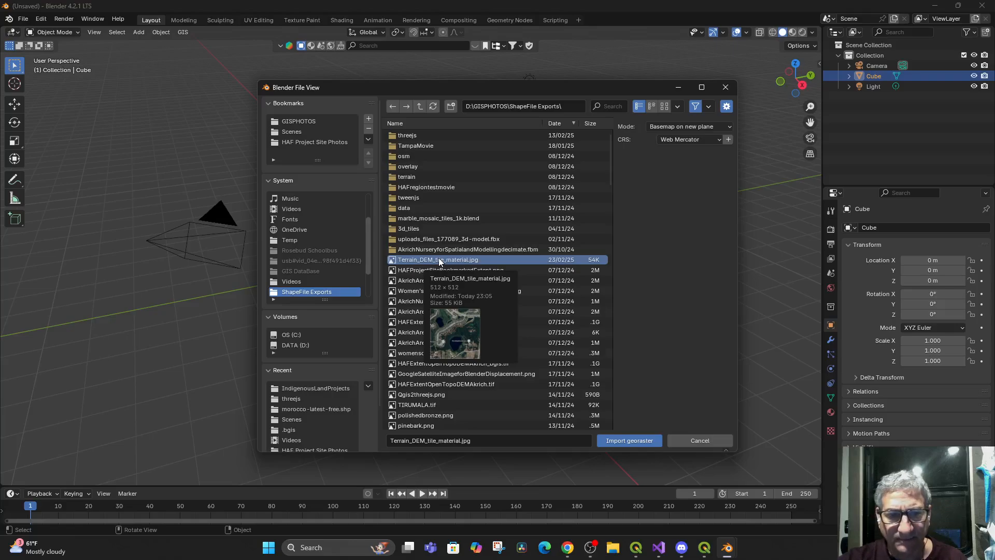
double_click(440, 261)
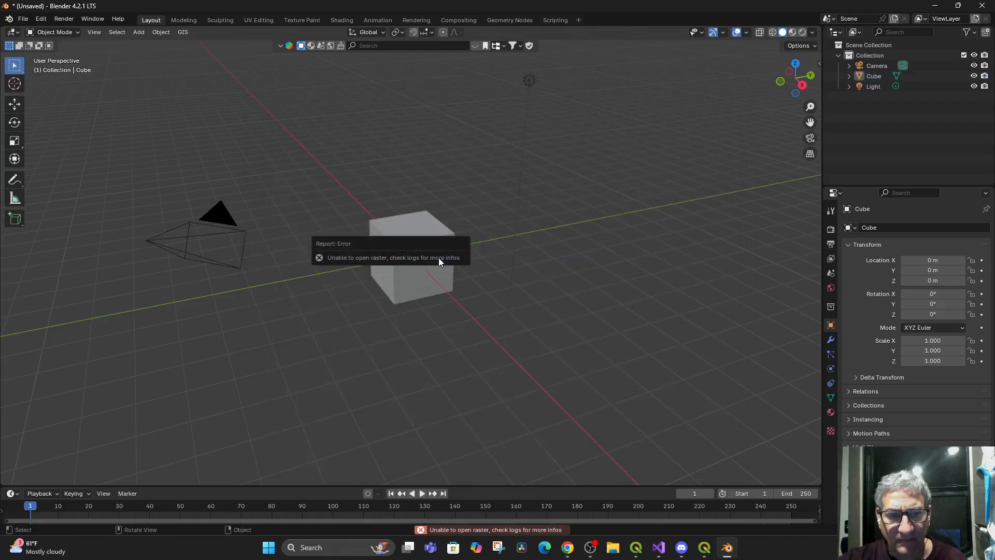
Import pointcloudfullpasco.tif from the PASCO POINT CLOUD folder under GIS for Climate Tutorial as a georeferenced raster, using Basemap on new plane
left_click(392, 210)
left_click(160, 33)
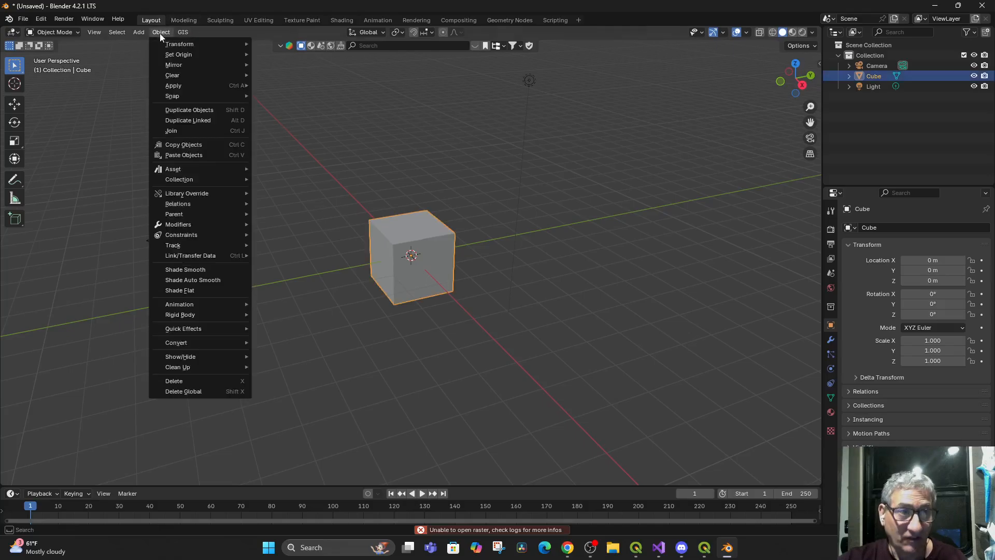
mouse_move(183, 33)
mouse_move(215, 69)
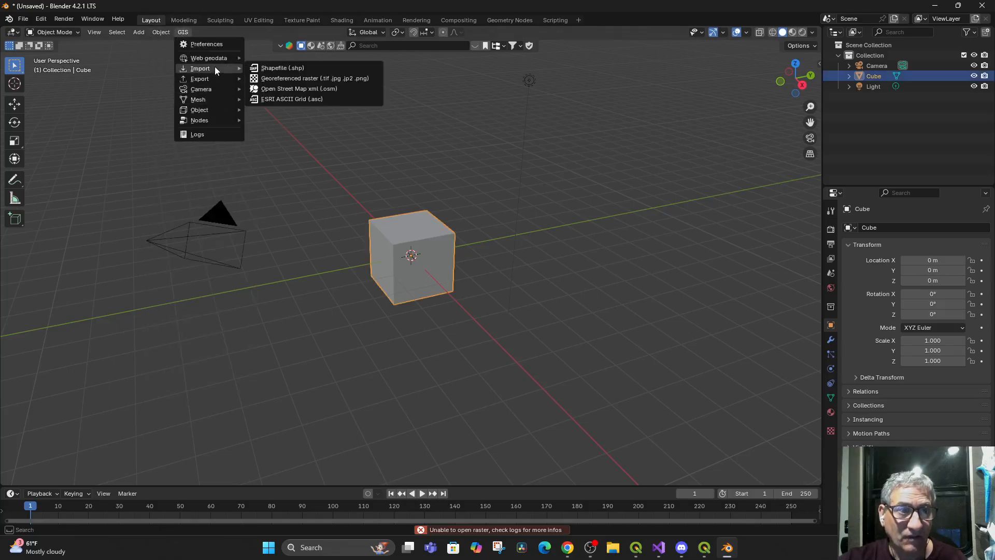
left_click(300, 78)
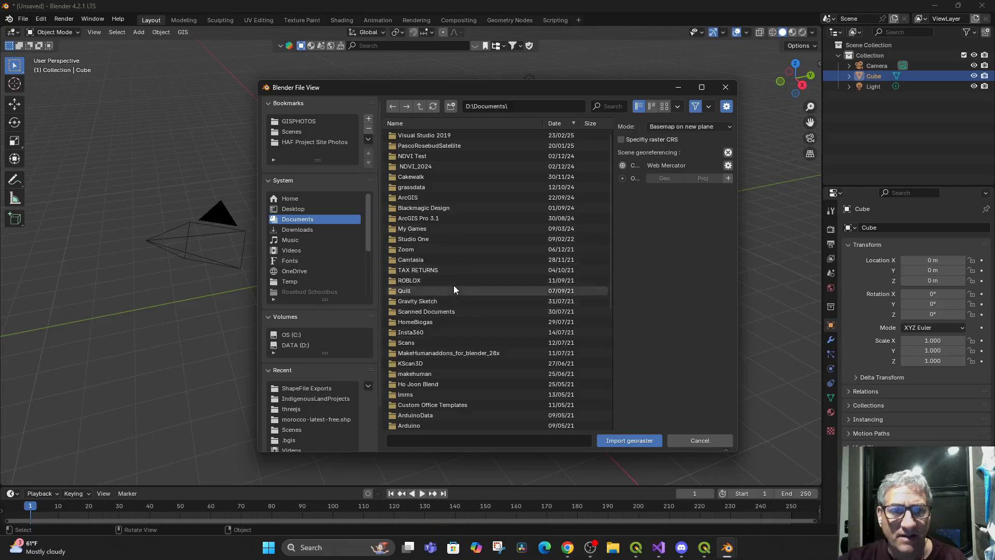
left_click(300, 124)
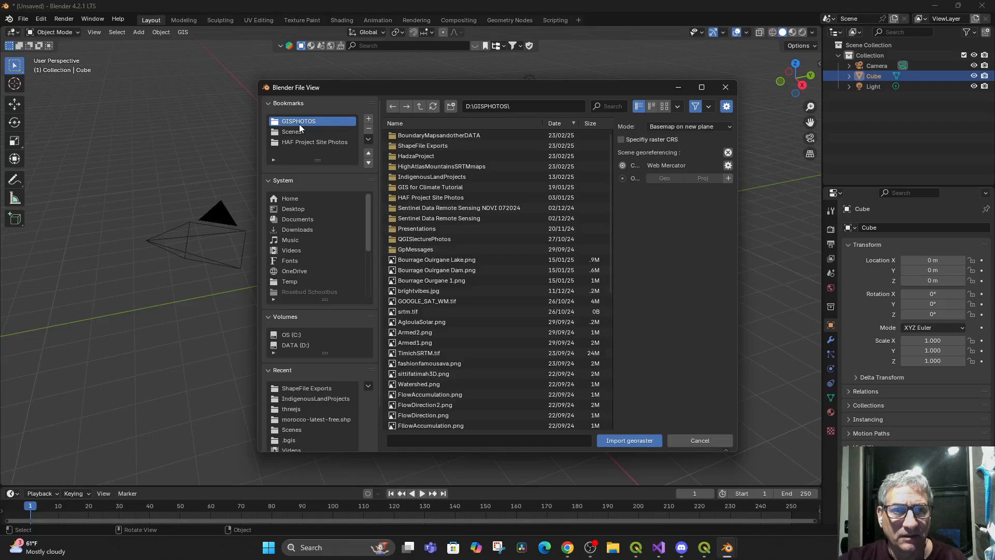
double_click(443, 186)
left_click(438, 132)
double_click(438, 133)
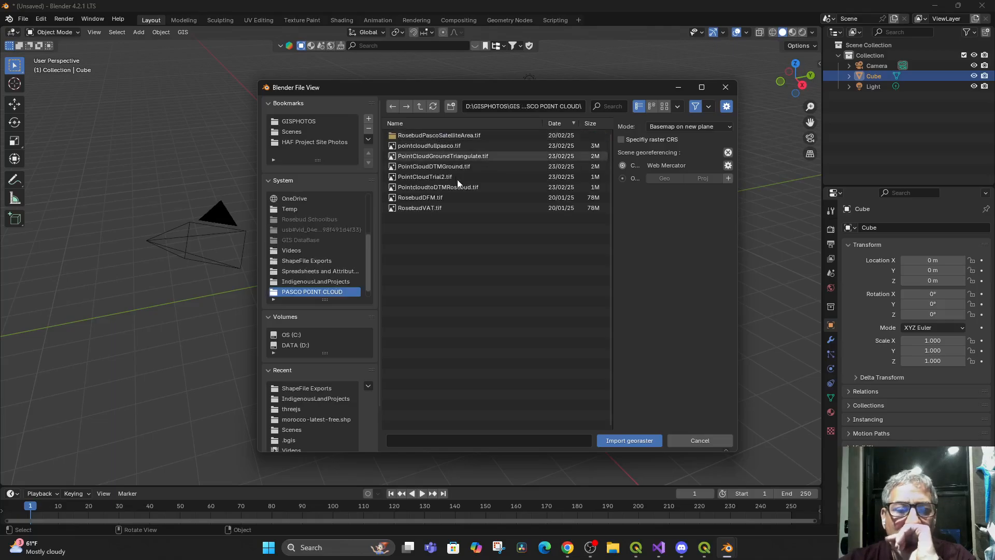
left_click(443, 146)
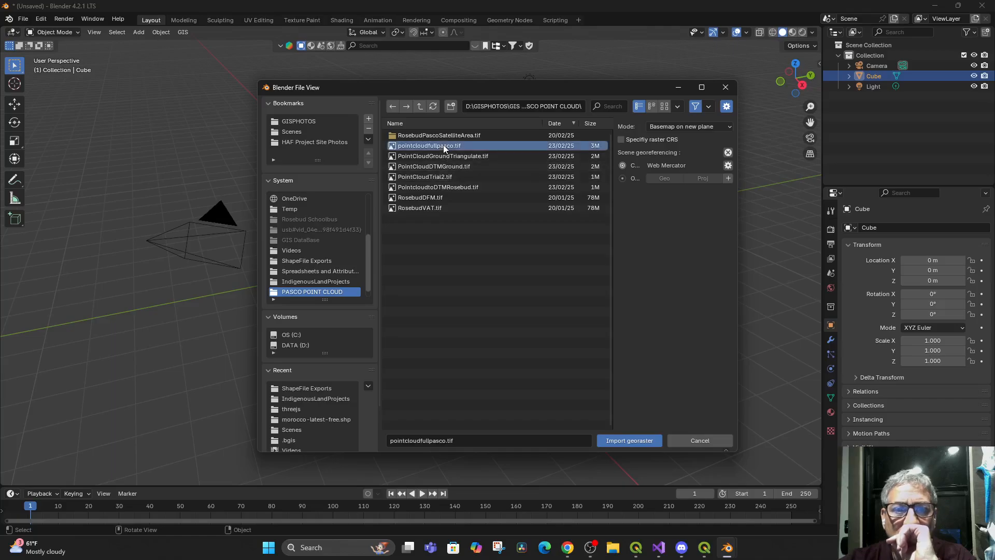
left_click(618, 439)
Compare the pointcloudfullpasco plane in Material Preview and Rendered shading, leaving the viewport in Material Preview
left_click_drag(451, 333, 457, 346)
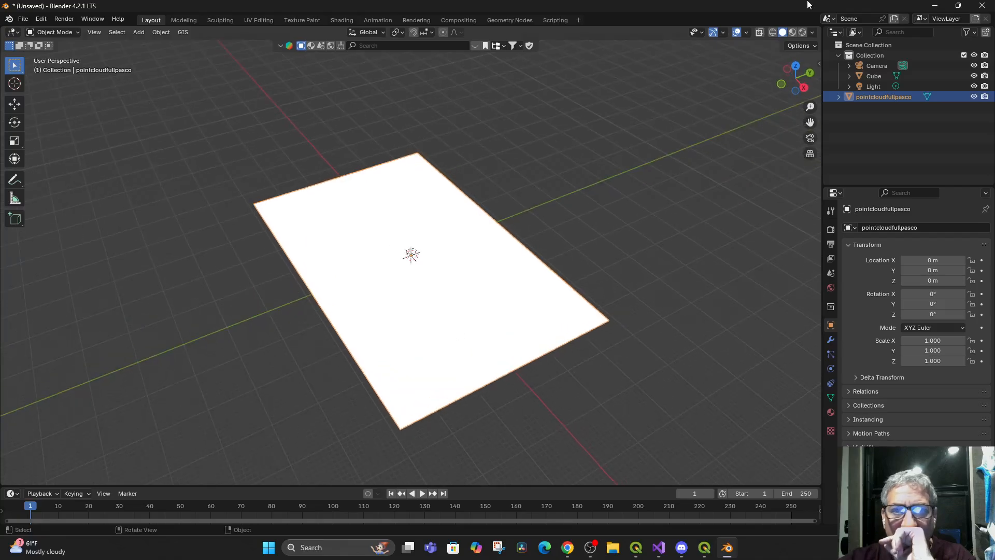
left_click(793, 32)
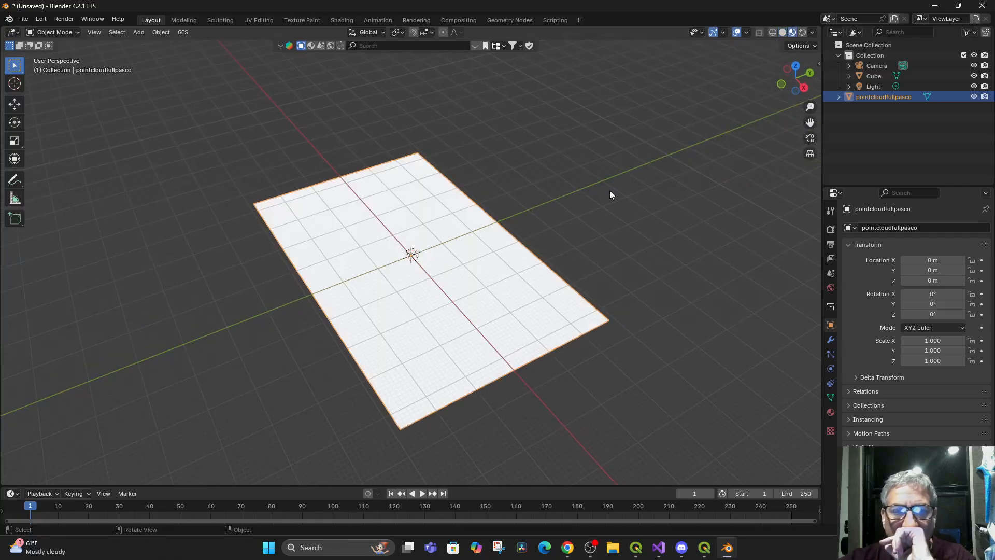
mouse_move(560, 271)
left_mouse_down()
mouse_move(578, 245)
mouse_move(585, 284)
left_mouse_up()
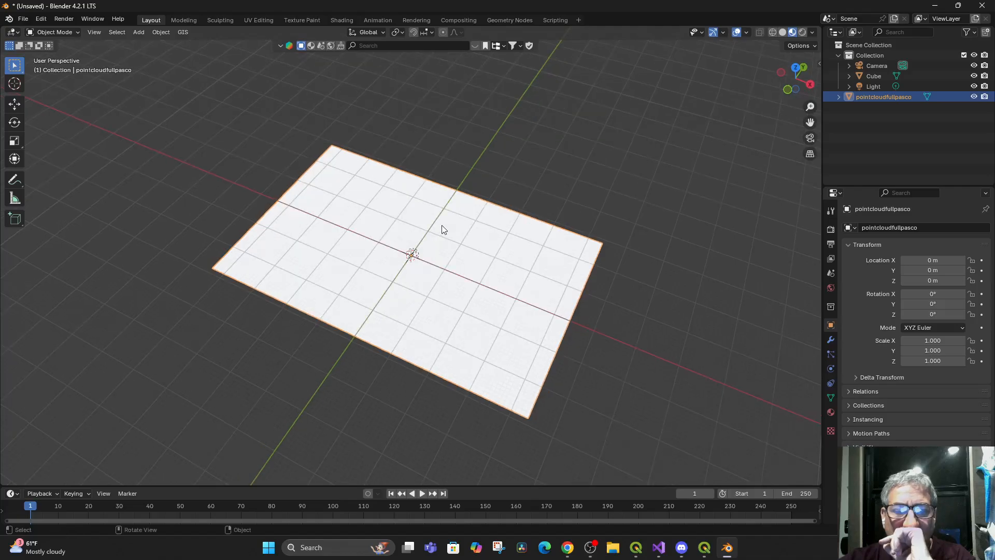
left_click(803, 32)
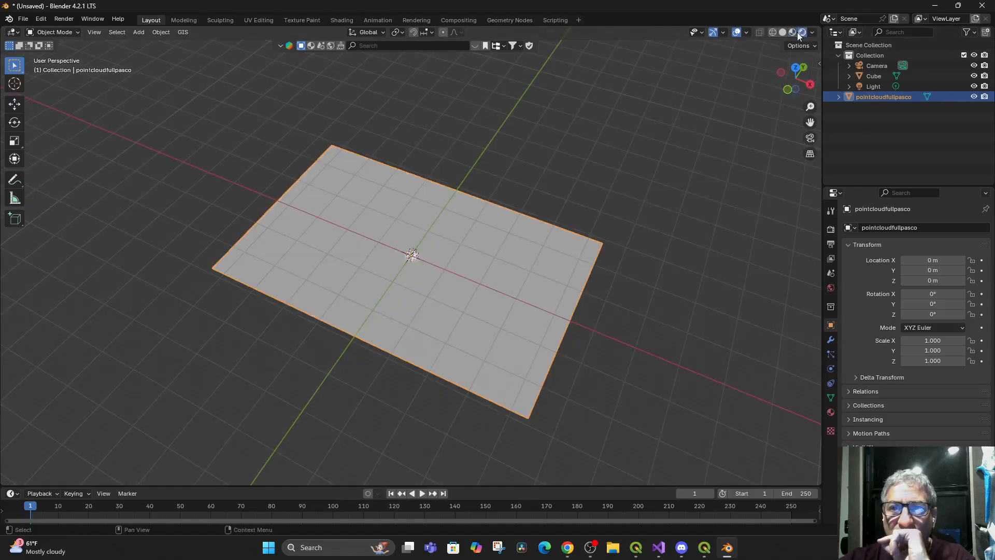
left_click(791, 32)
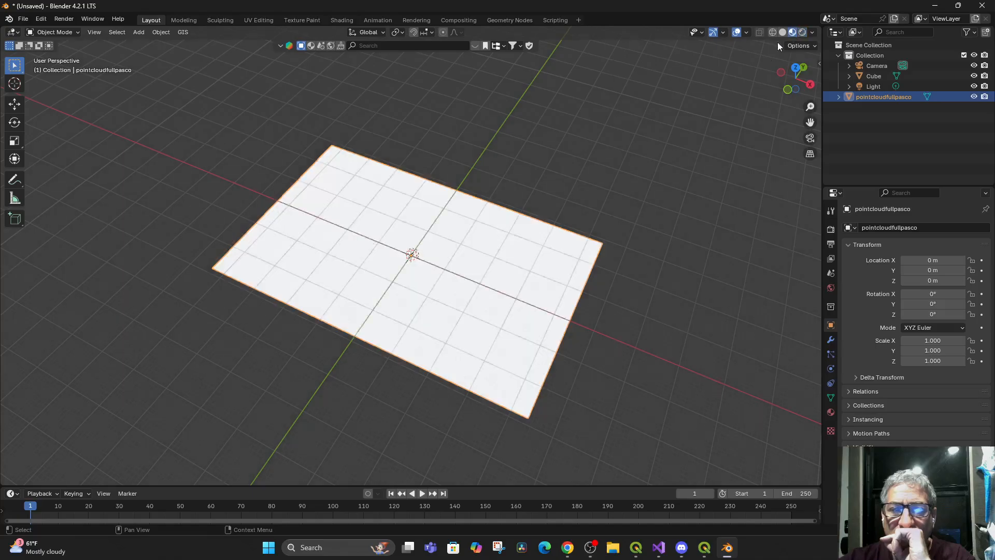
mouse_move(478, 306)
left_mouse_down()
mouse_move(511, 238)
mouse_move(510, 325)
mouse_move(471, 307)
mouse_move(485, 304)
mouse_move(492, 276)
left_mouse_up()
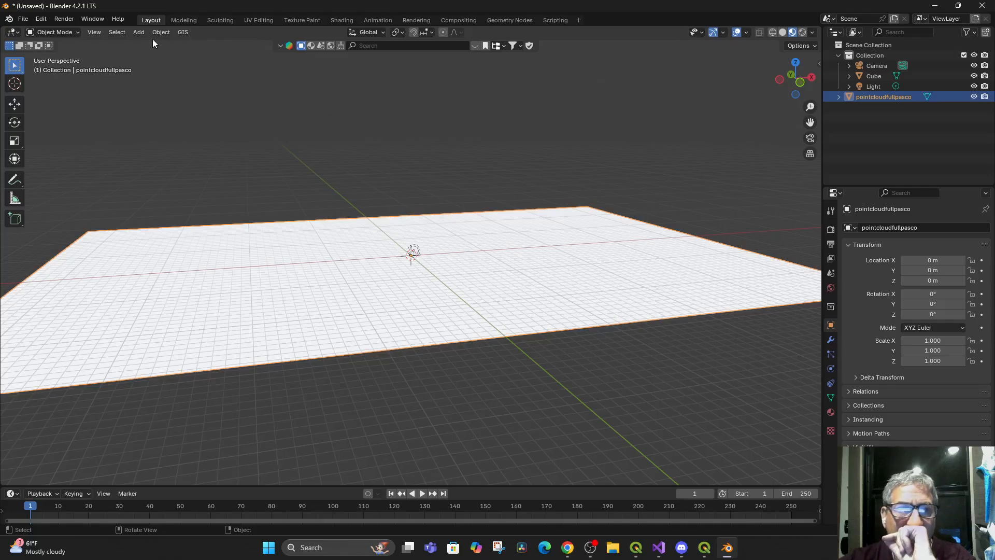
Import PointCloudGroundTriangulate.tif from the PASCO POINT CLOUD folder as a georeferenced raster, using Basemap on new plane
left_click(183, 32)
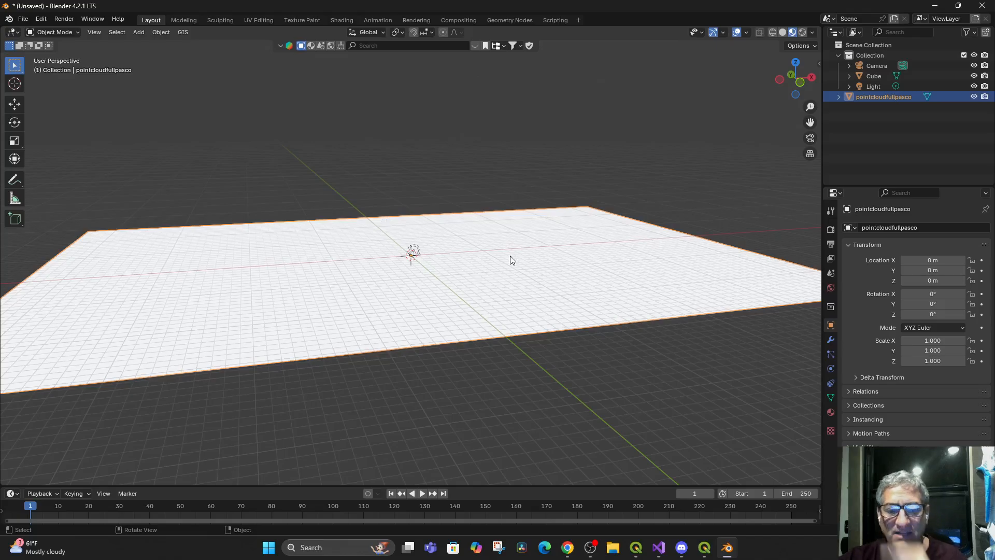
left_click(183, 32)
mouse_move(206, 69)
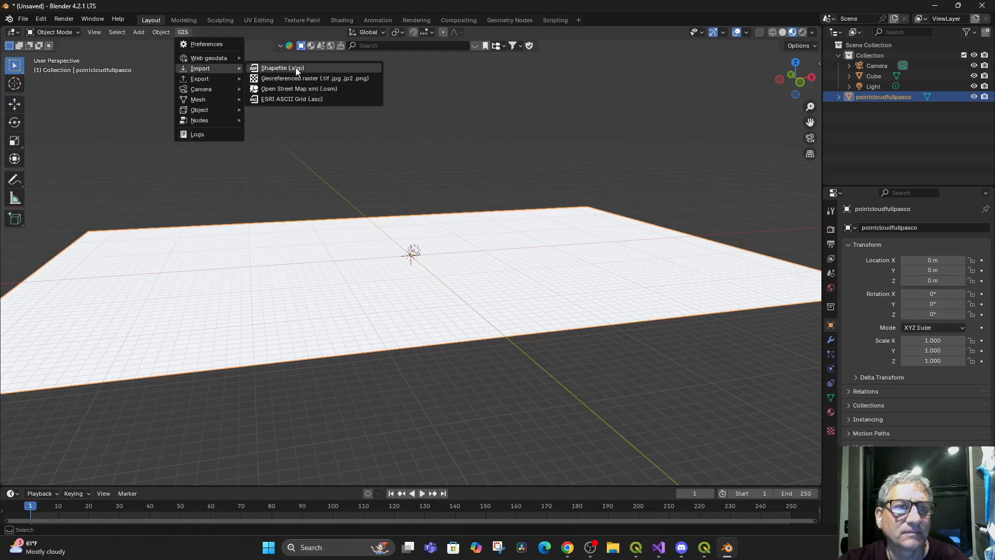
left_click(355, 80)
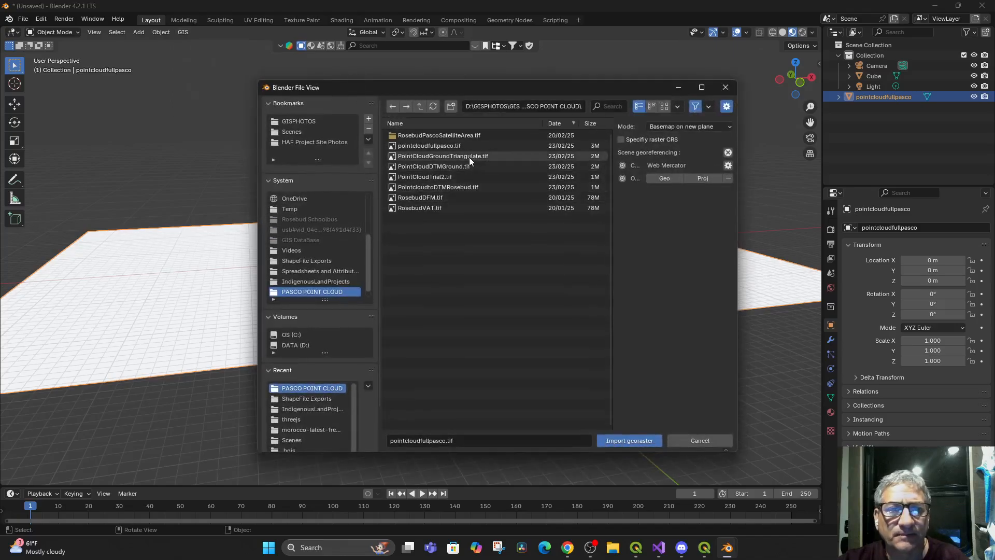
left_click(464, 155)
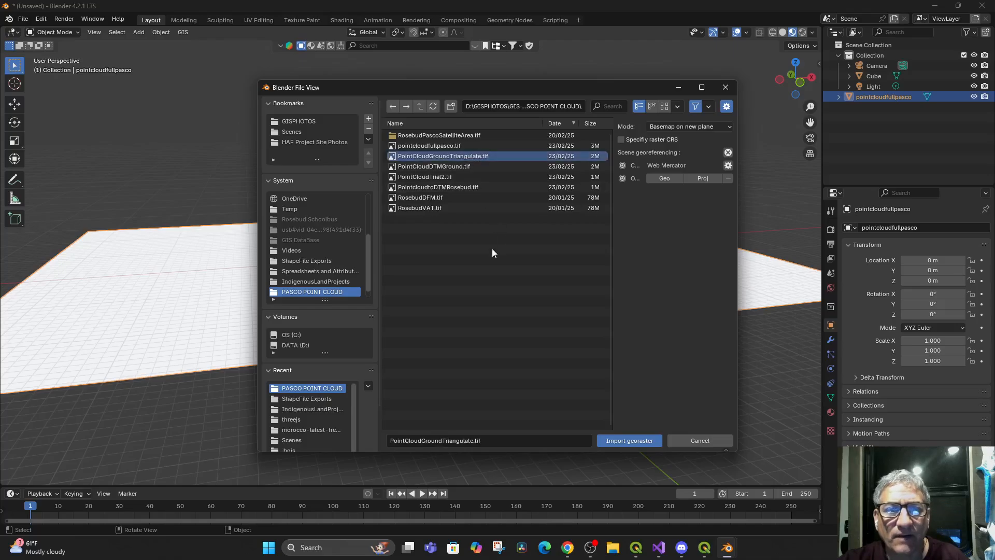
left_click(637, 439)
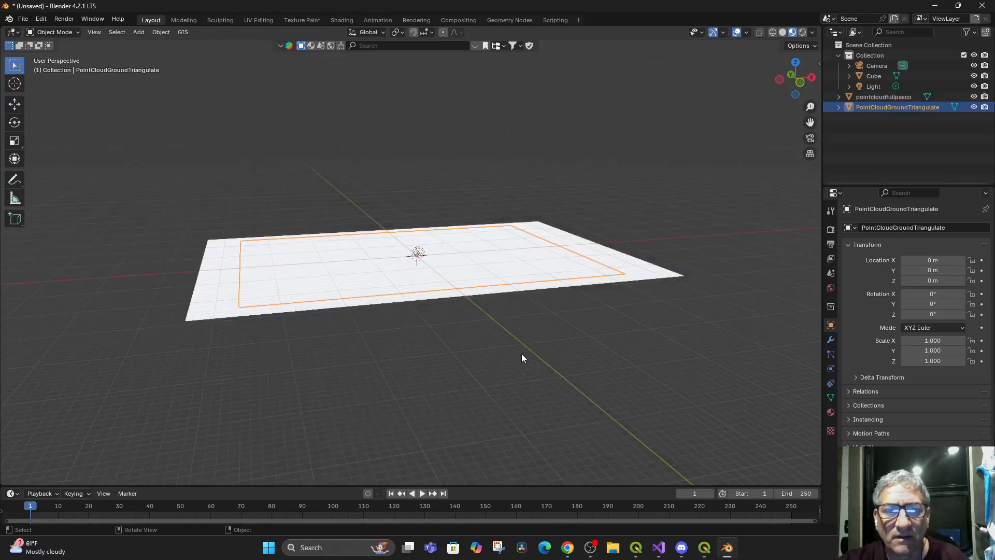
mouse_move(449, 288)
left_mouse_down()
mouse_move(458, 335)
mouse_move(446, 256)
mouse_move(454, 305)
left_mouse_up()
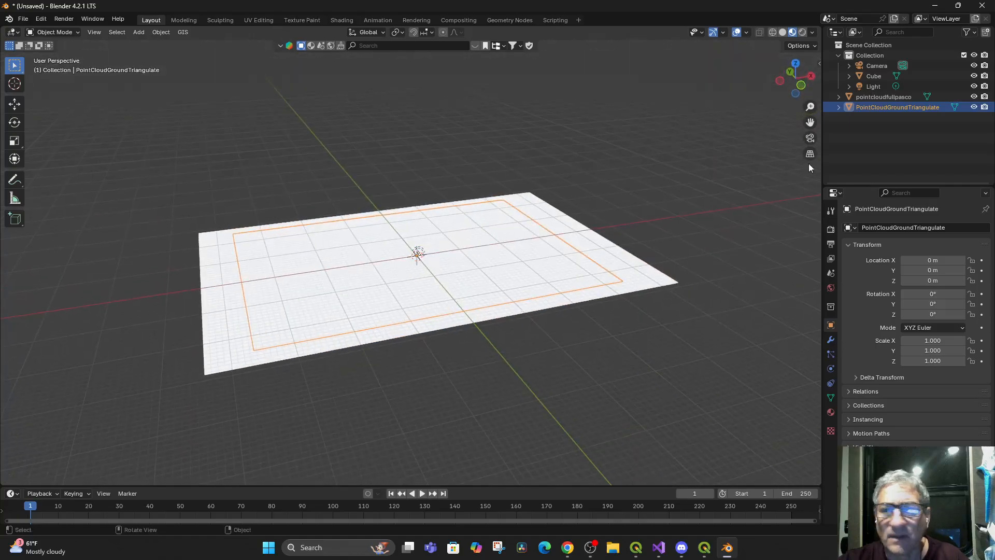
Add a Displace modifier to the PointCloudGroundTriangulate plane with strength 87.3, and inspect it in Solid shading
left_click(830, 339)
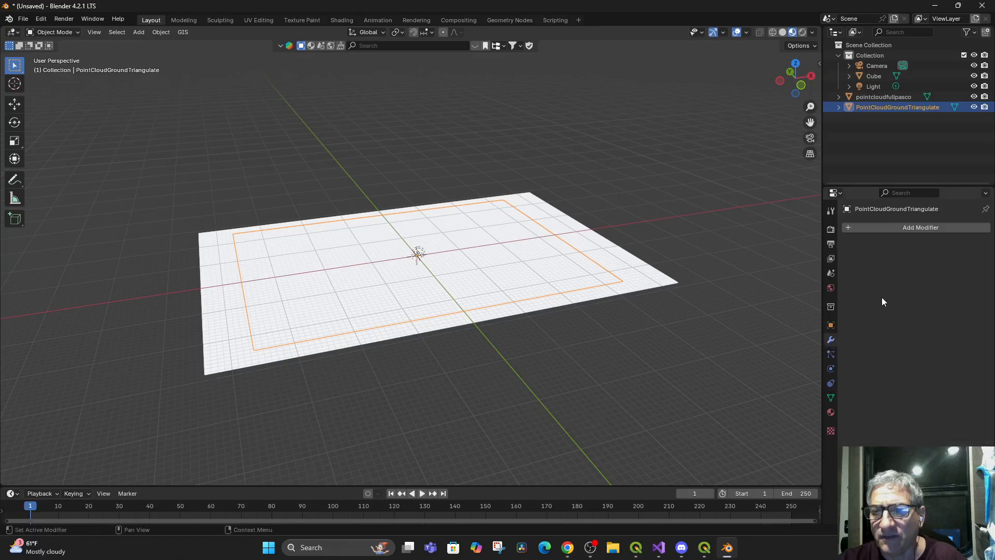
left_click(852, 225)
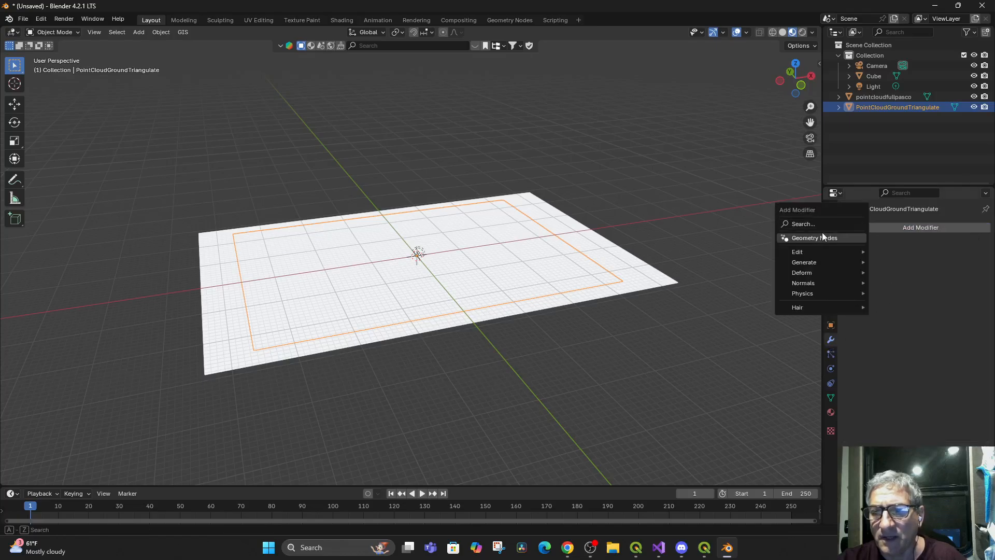
mouse_move(817, 274)
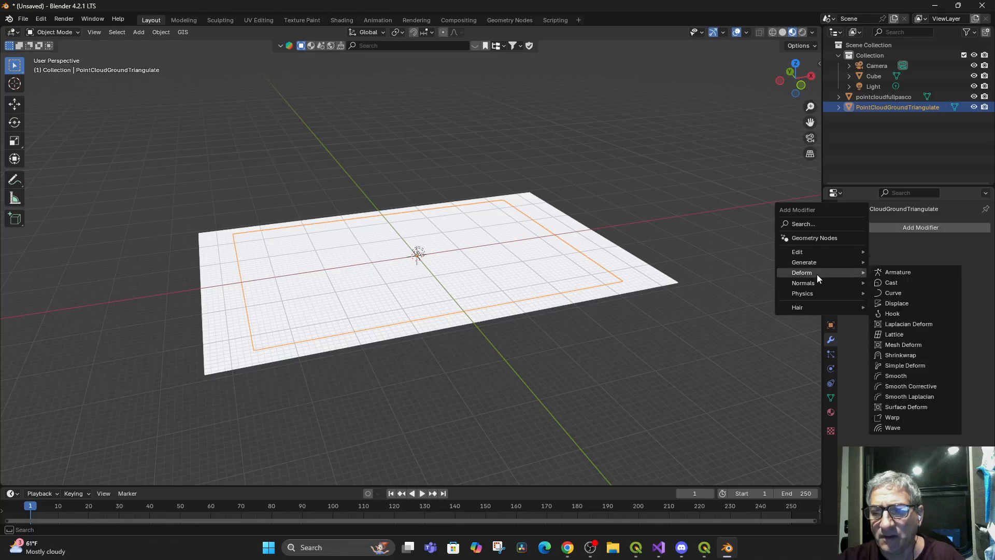
mouse_move(828, 245)
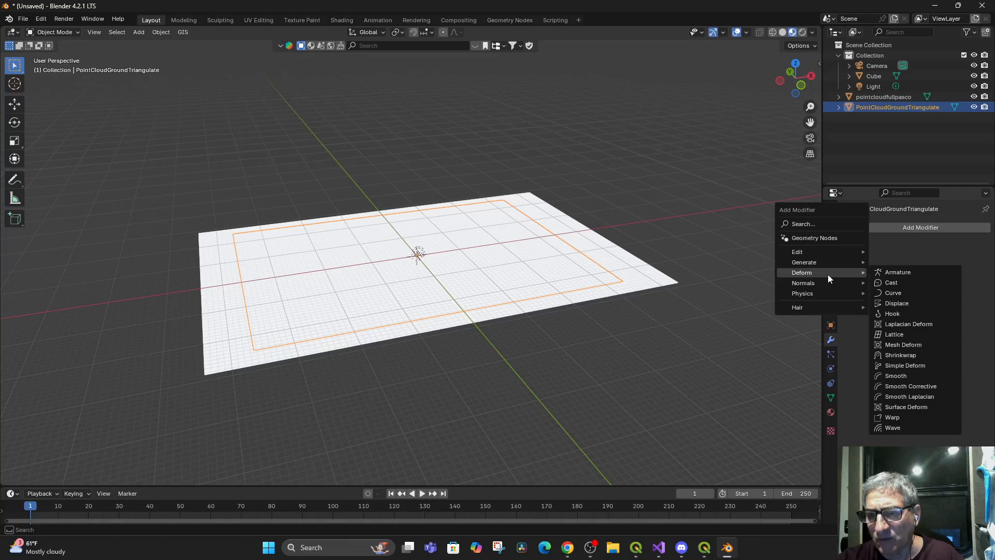
left_click(926, 303)
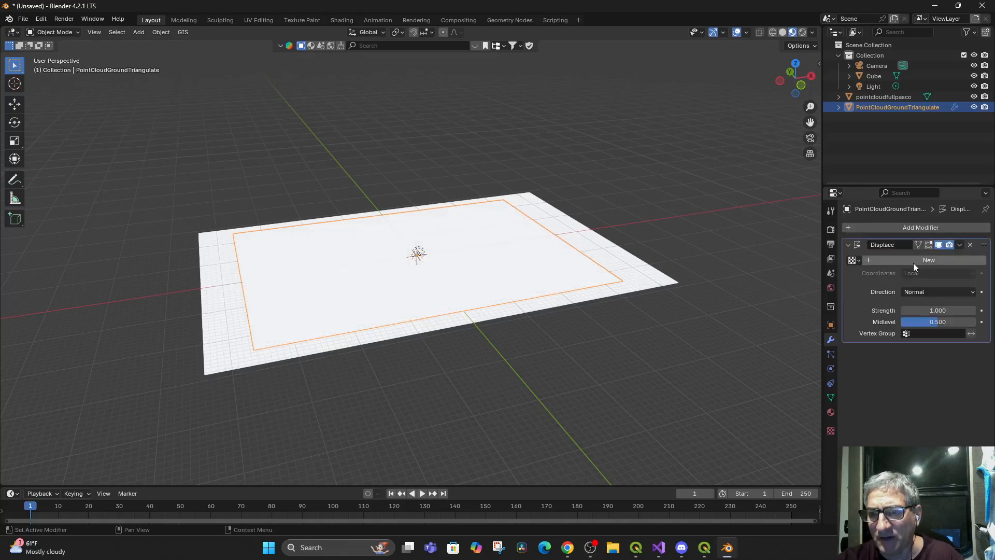
left_click_drag(927, 310, 977, 310)
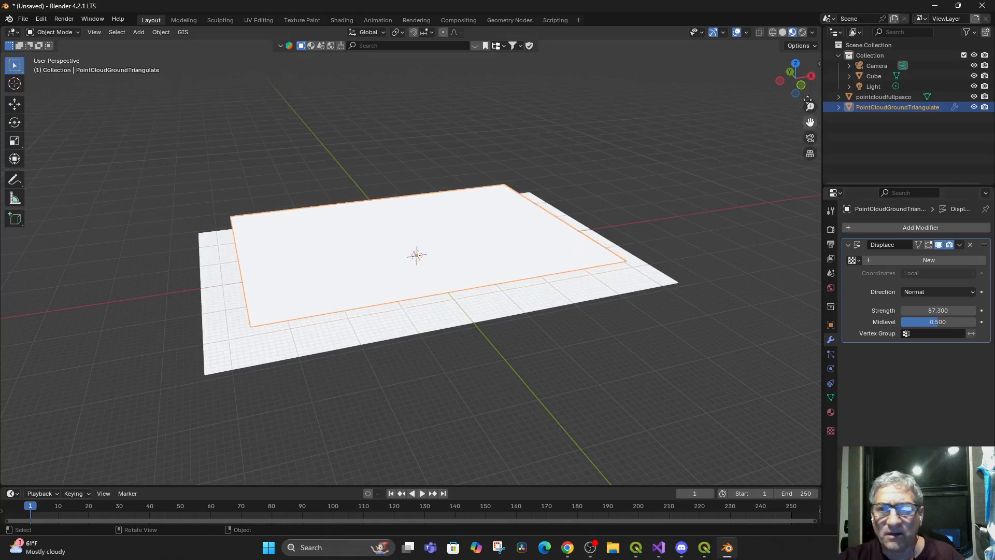
left_click(782, 34)
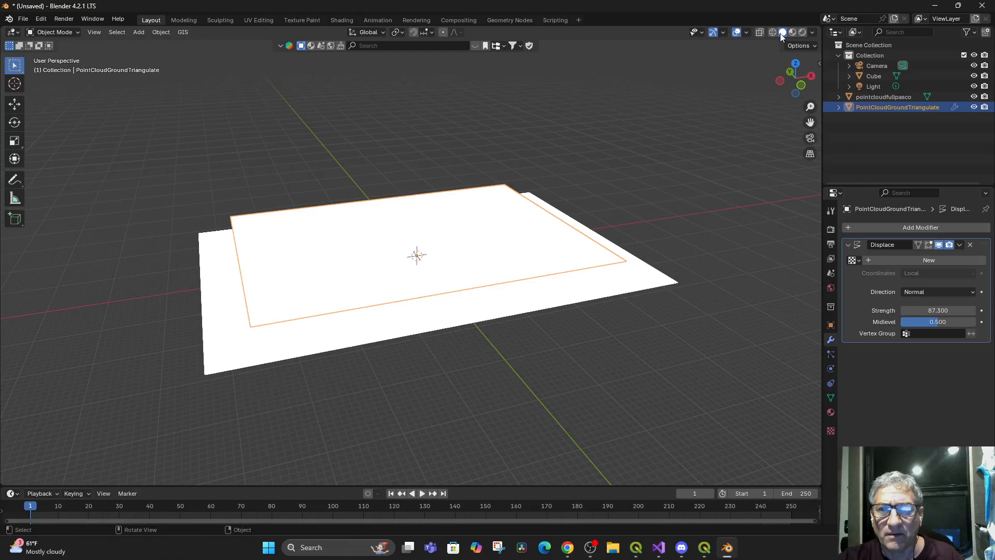
mouse_move(516, 282)
left_mouse_down()
mouse_move(548, 247)
mouse_move(520, 296)
left_mouse_up()
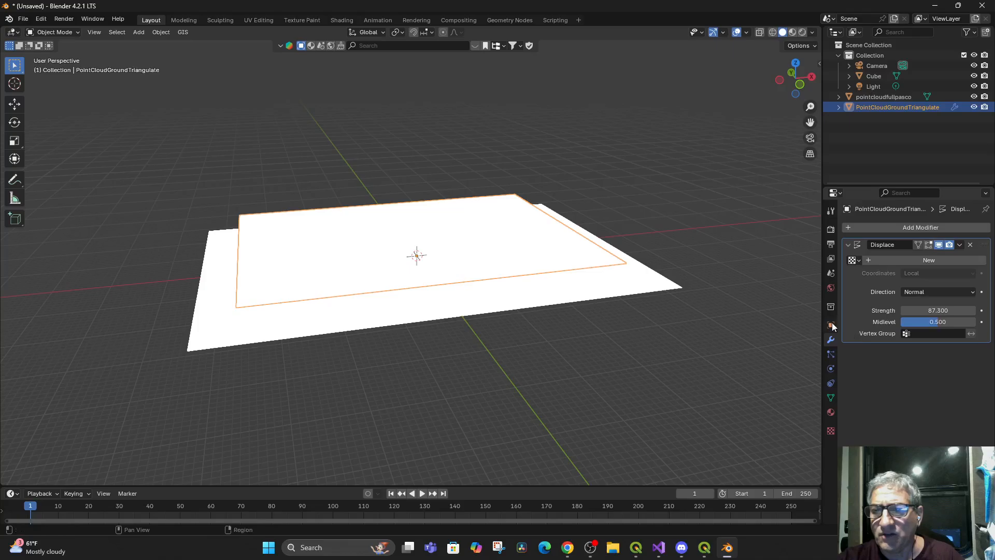
Assign a new texture to the PointCloudGroundTriangulate plane's Displace modifier and set the strength to -11.2
left_click(856, 259)
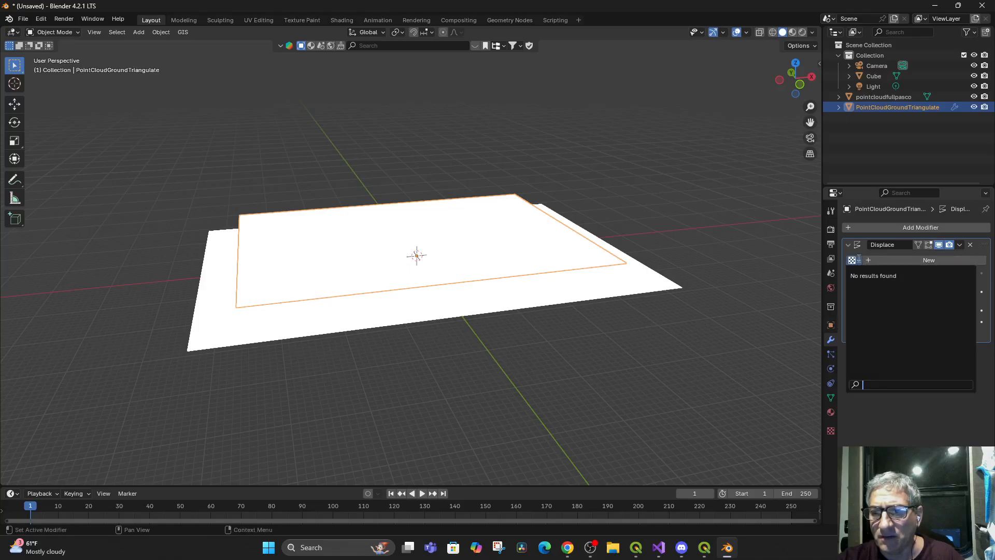
left_click(898, 261)
left_click(898, 261)
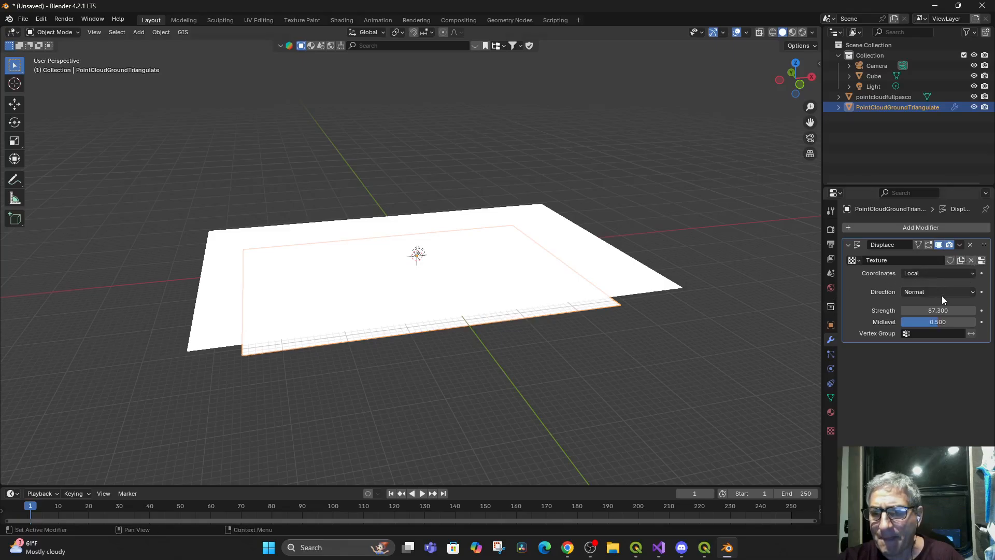
mouse_move(931, 308)
left_mouse_down()
mouse_move(956, 308)
mouse_move(914, 310)
left_mouse_up()
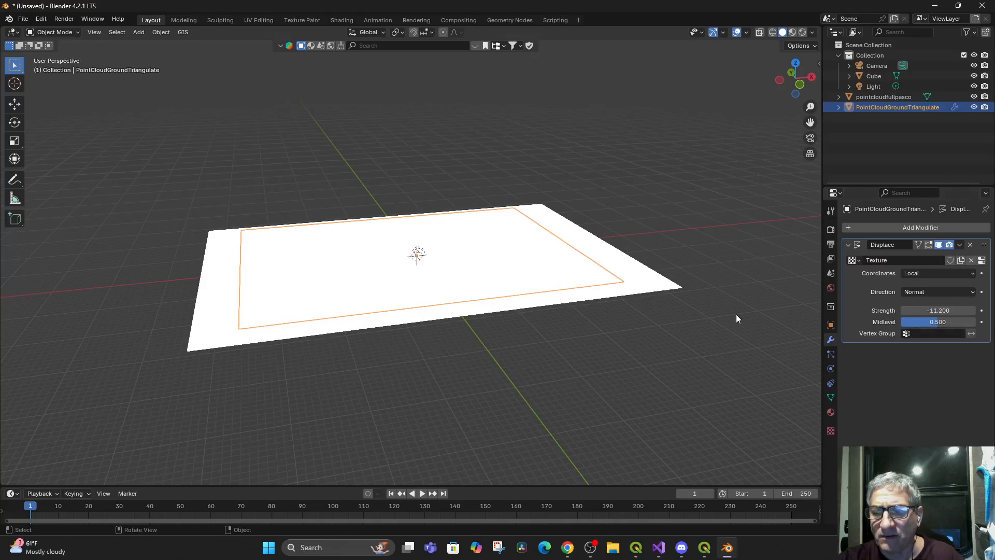
left_click_drag(405, 338, 550, 394)
left_click(182, 32)
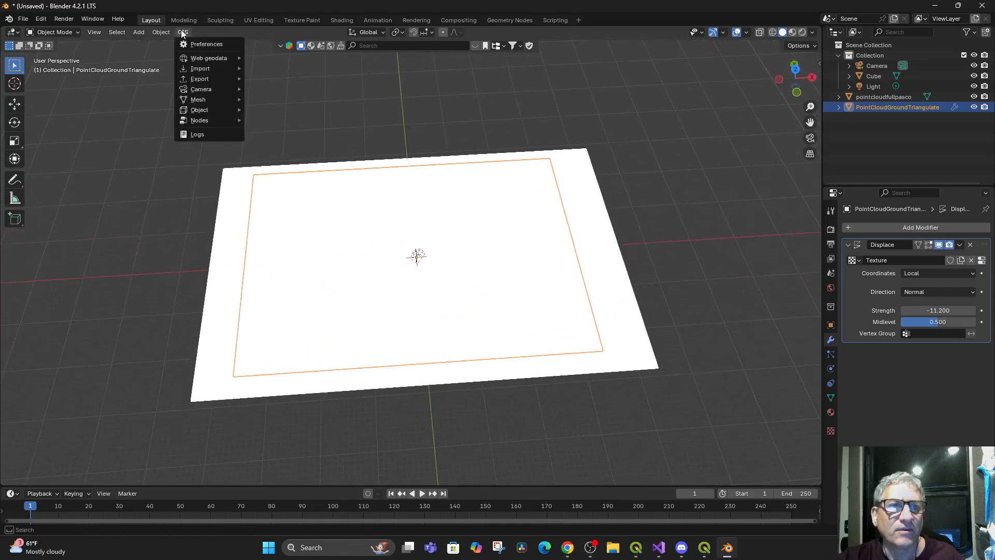
mouse_move(214, 58)
left_click(273, 58)
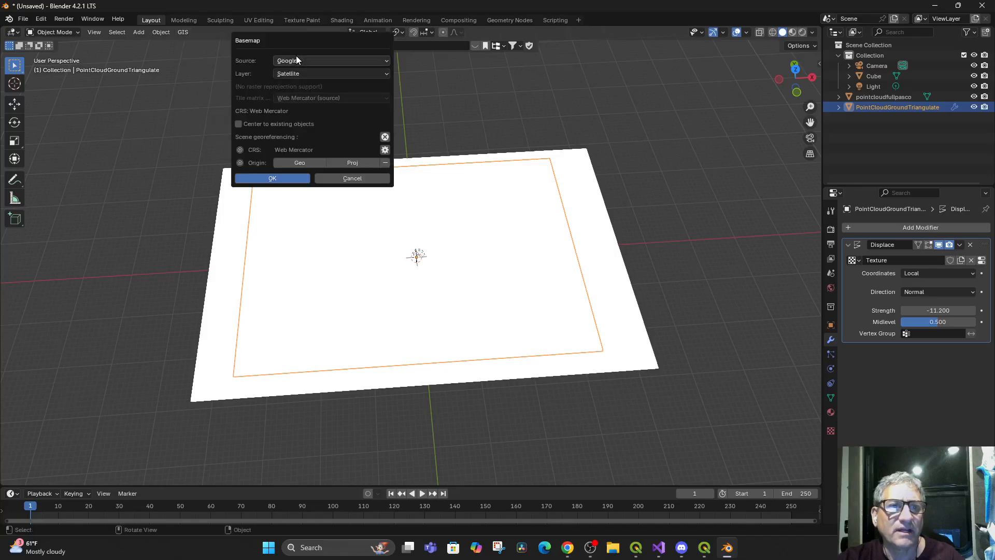
left_click(346, 75)
left_click(347, 74)
left_click(353, 61)
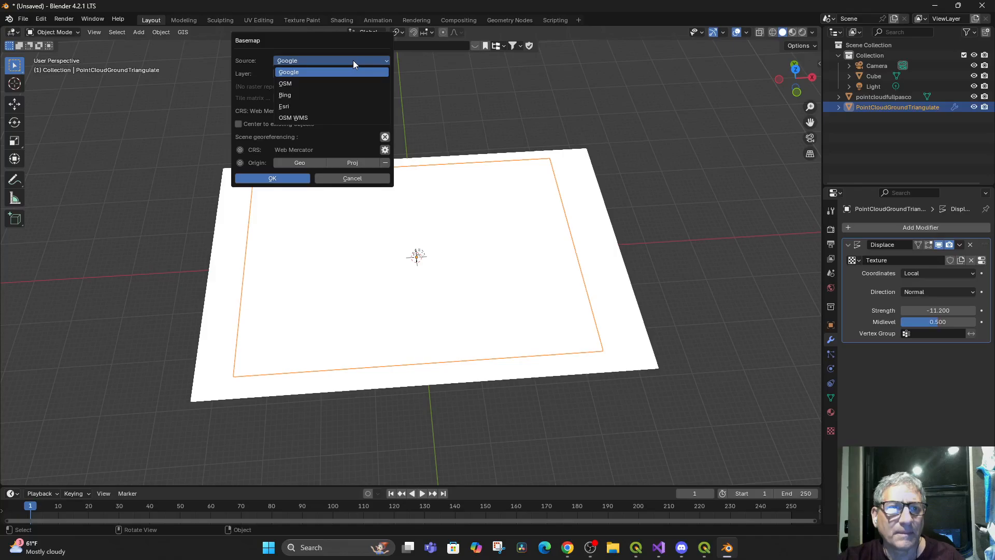
left_click(353, 60)
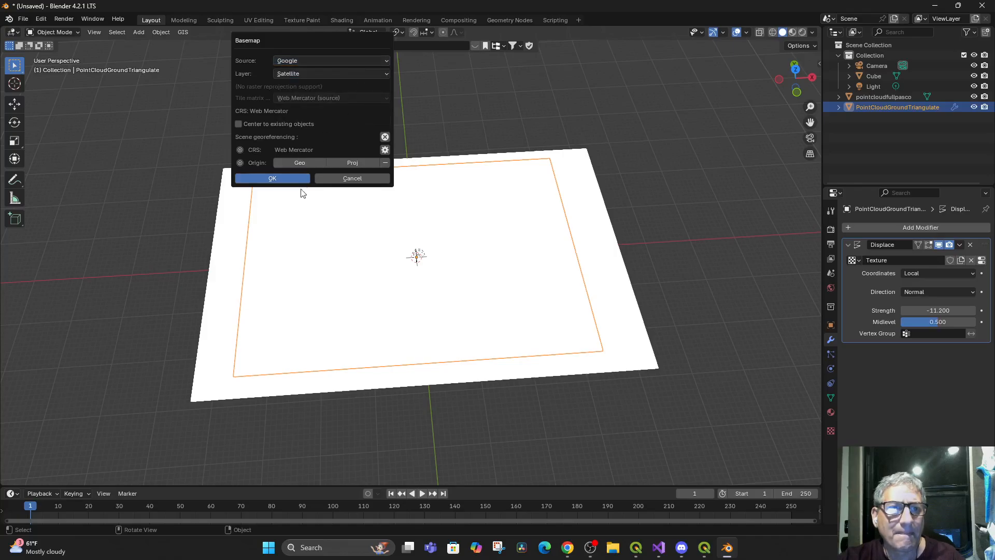
left_click(336, 179)
mouse_move(520, 326)
left_mouse_down()
mouse_move(529, 247)
mouse_move(531, 318)
mouse_move(524, 255)
mouse_move(533, 298)
mouse_move(555, 271)
left_mouse_up()
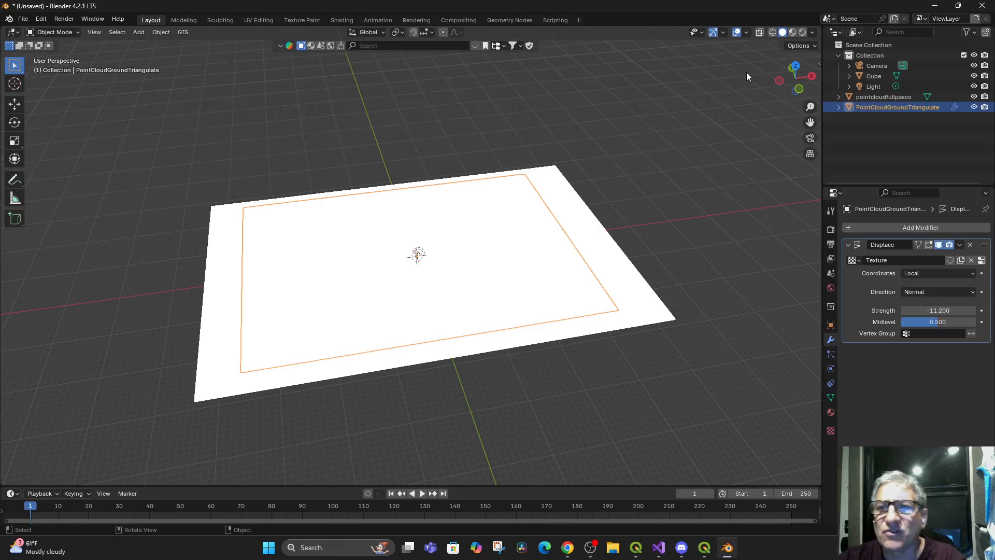
In Material Preview shading, set the Base Color of the PointCloudGroundTriangulate plane's material to an Image Texture
left_click(793, 32)
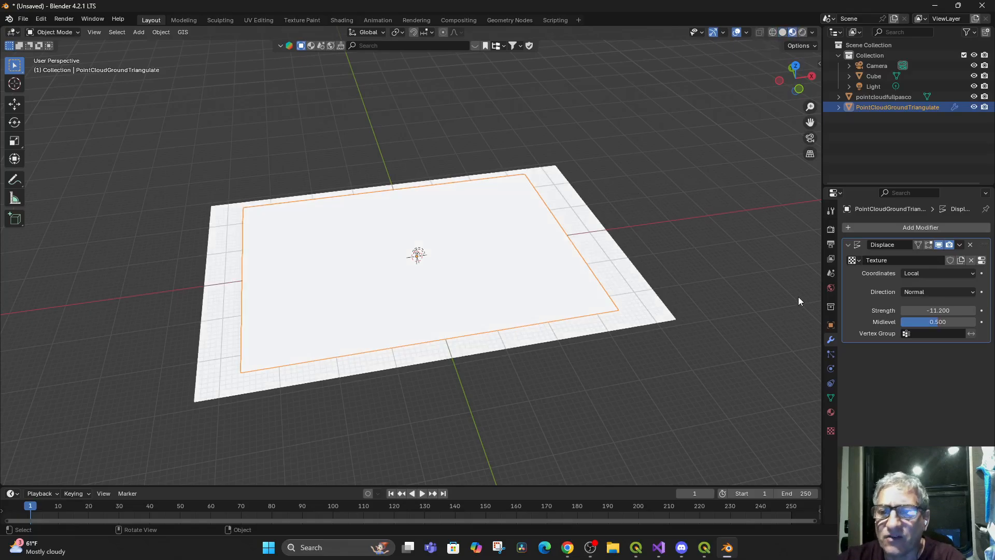
left_click(827, 412)
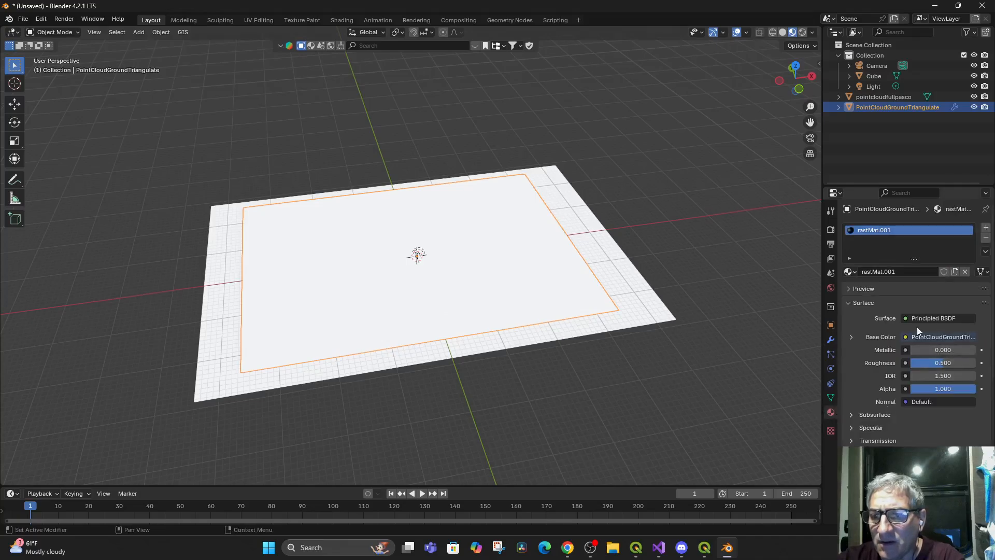
left_click(905, 318)
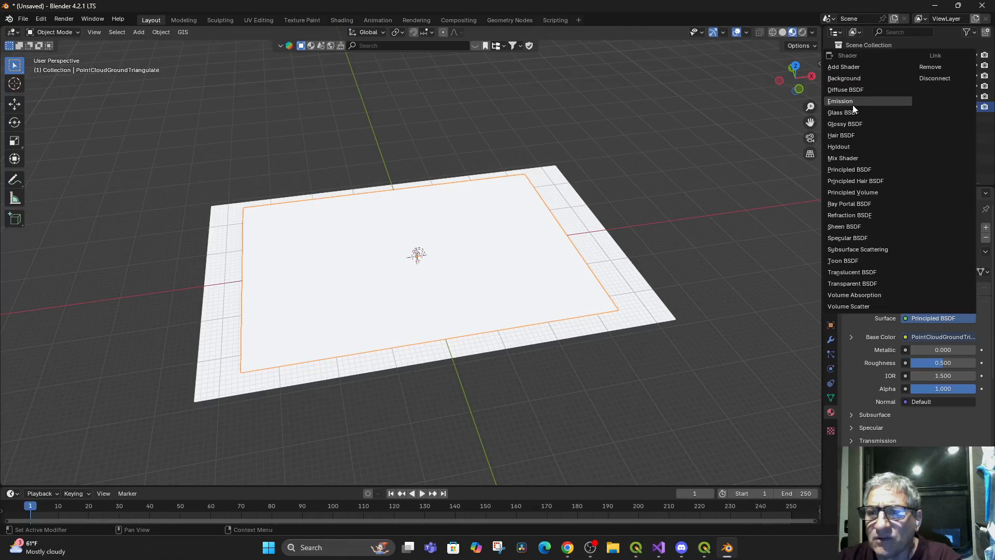
left_click(906, 338)
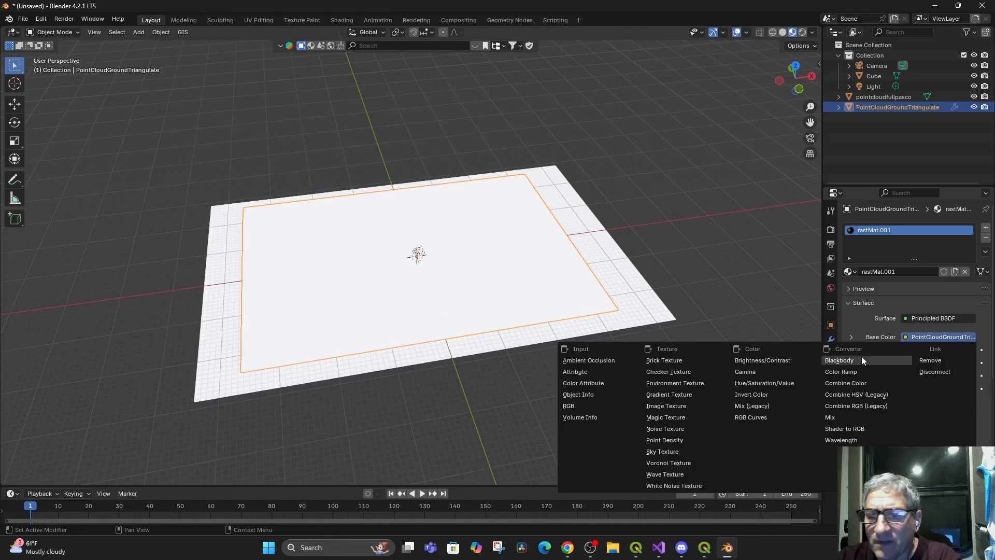
left_click(673, 405)
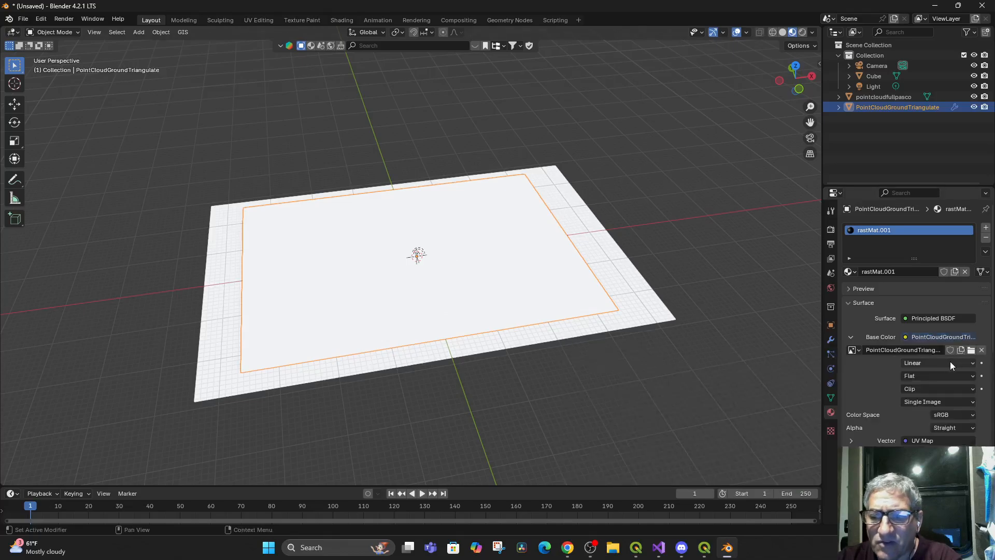
Load RosebudPascoSatelliteArea.tif.0.tif from the RosebudPascoSatelliteArea.tif folder as the material's Base Color image
left_click(971, 351)
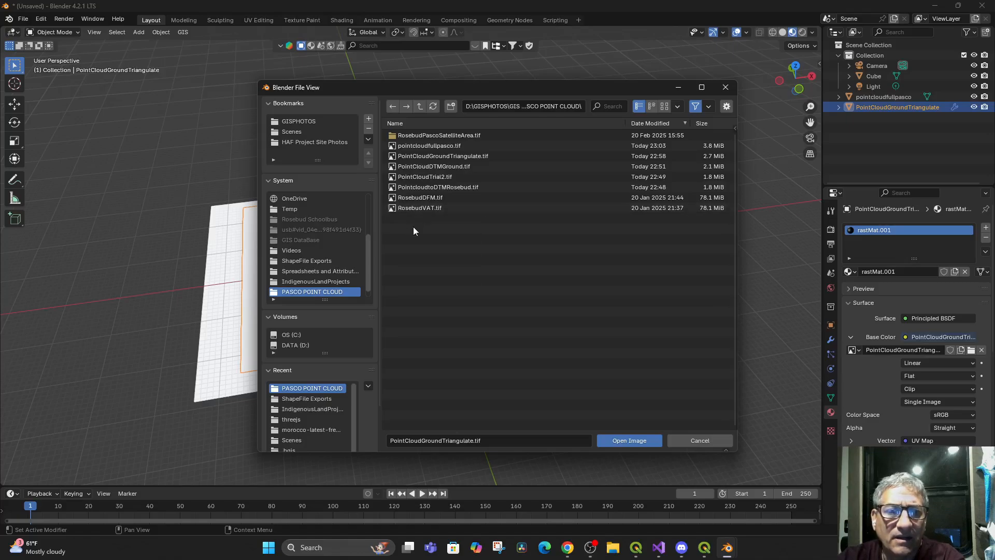
mouse_move(422, 188)
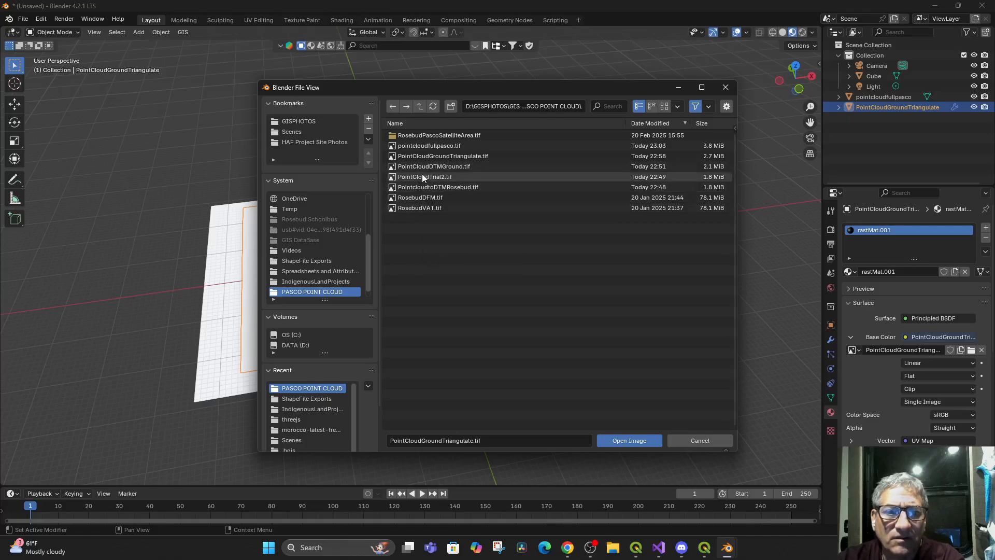
mouse_move(428, 148)
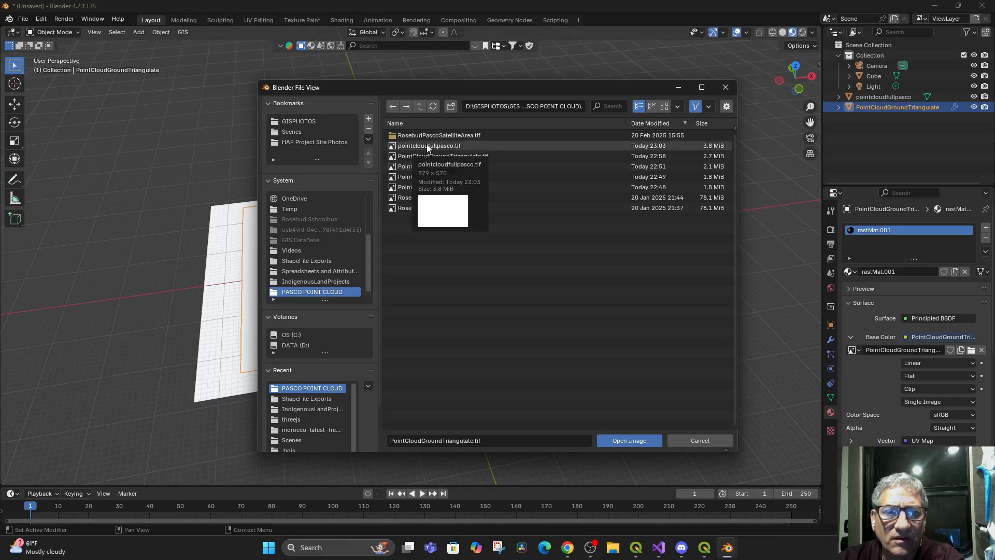
left_click(412, 134)
double_click(412, 134)
double_click(417, 145)
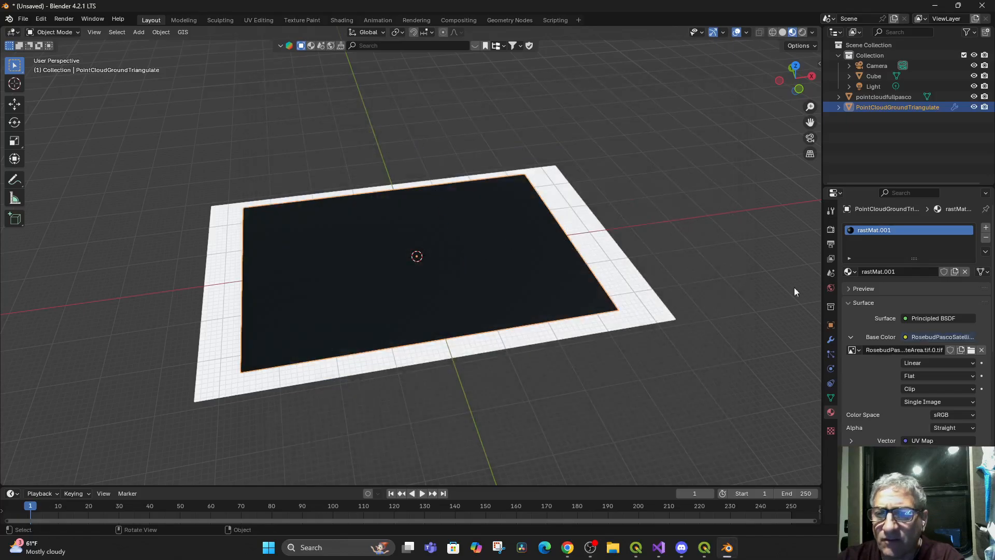
Replace the Base Color image with Terrain_DEM_tile_material.jpg from GISPHOTOS\ShapeFile Exports
left_click(971, 350)
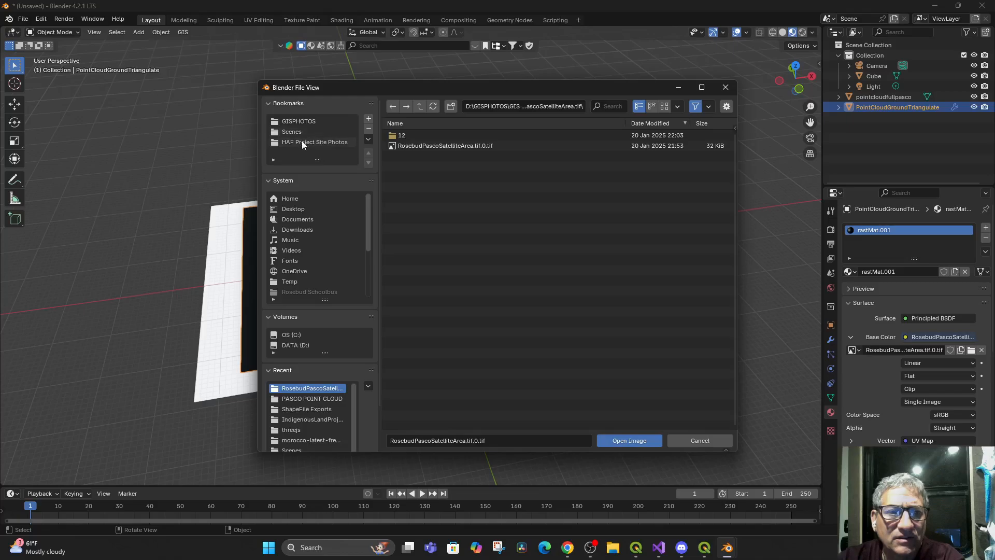
left_click(298, 408)
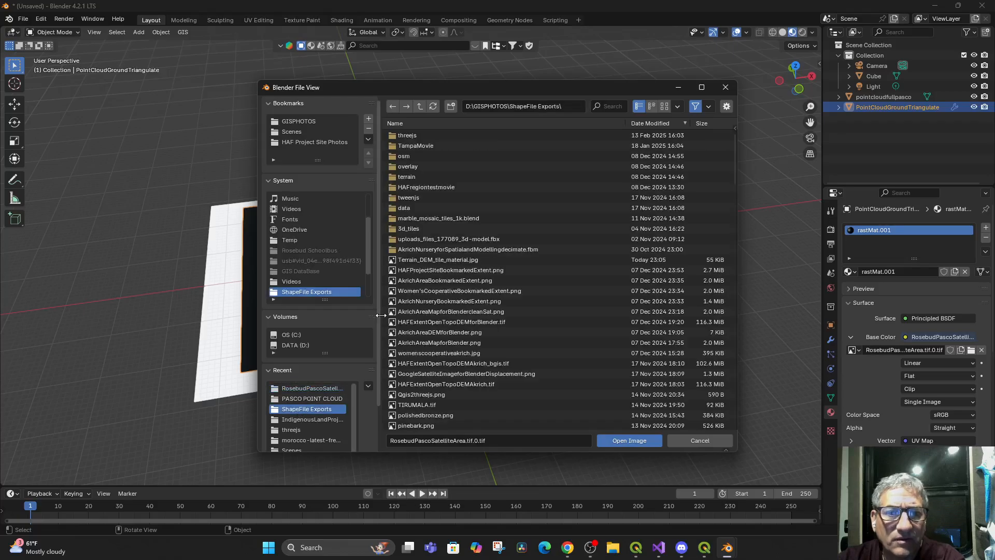
left_click(441, 260)
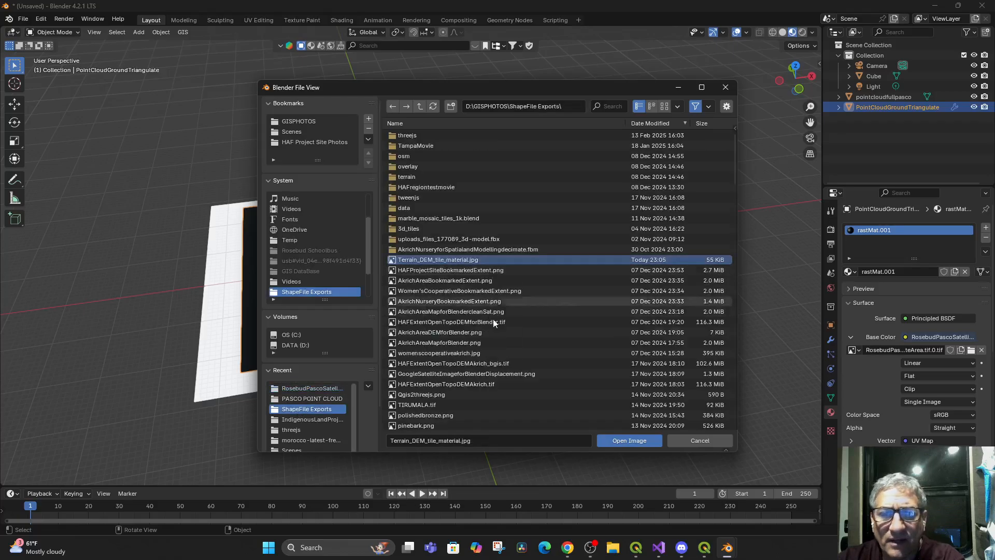
left_click(621, 440)
Compare the satellite-textured plane in Solid and Material Preview shading, leaving the viewport in Material Preview
left_click_drag(524, 370, 490, 381)
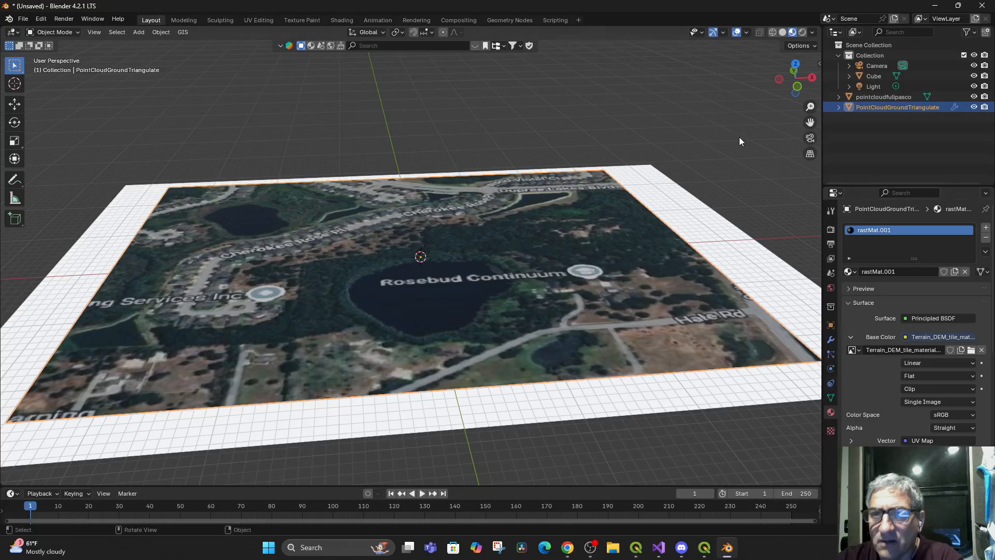
left_click(784, 32)
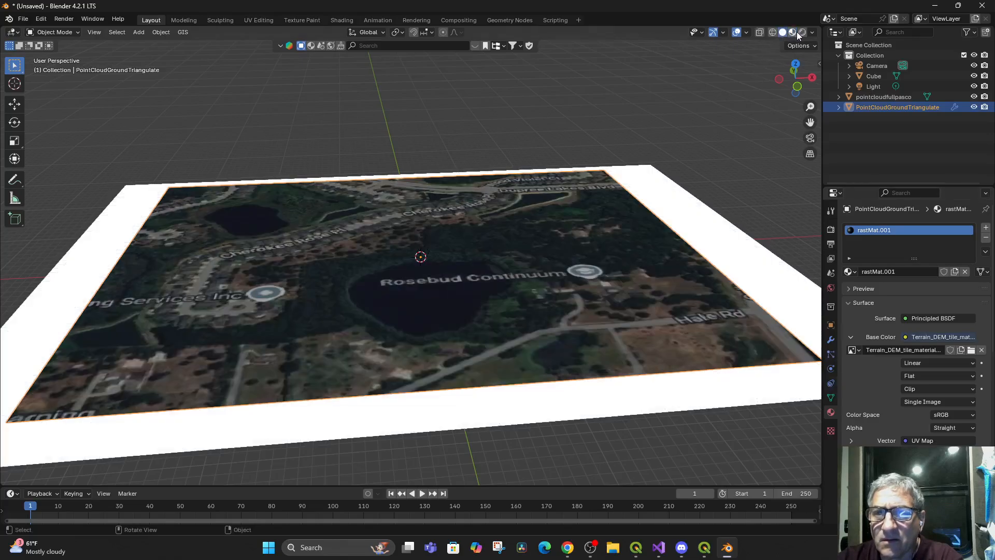
left_click(793, 33)
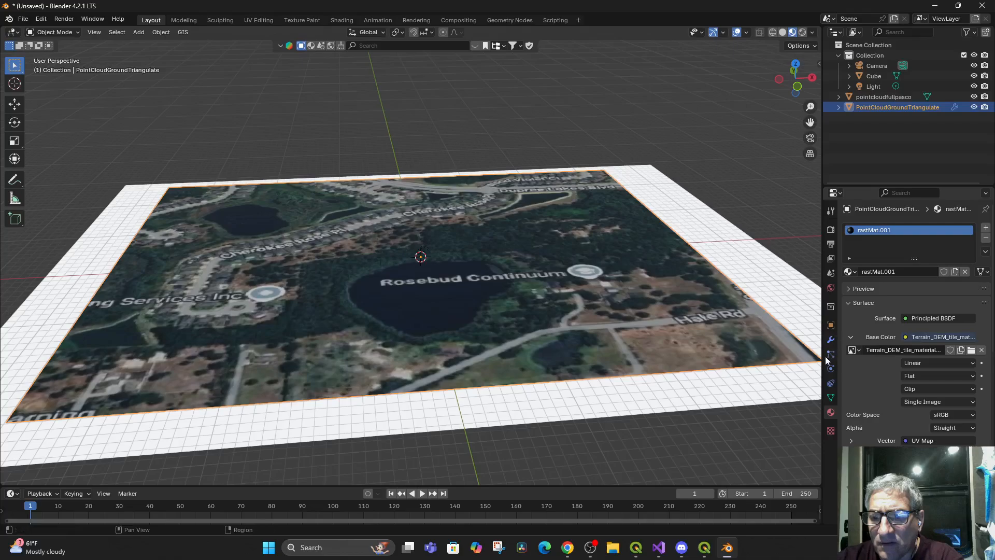
Lower the Displace modifier's strength on the PointCloudGroundTriangulate plane further below zero
left_click(831, 339)
left_click_drag(918, 312, 876, 311)
left_click_drag(507, 347, 518, 407)
Select the pointcloudfullpasco plane and assign an Image Texture to its material's Base Color
left_click(521, 411)
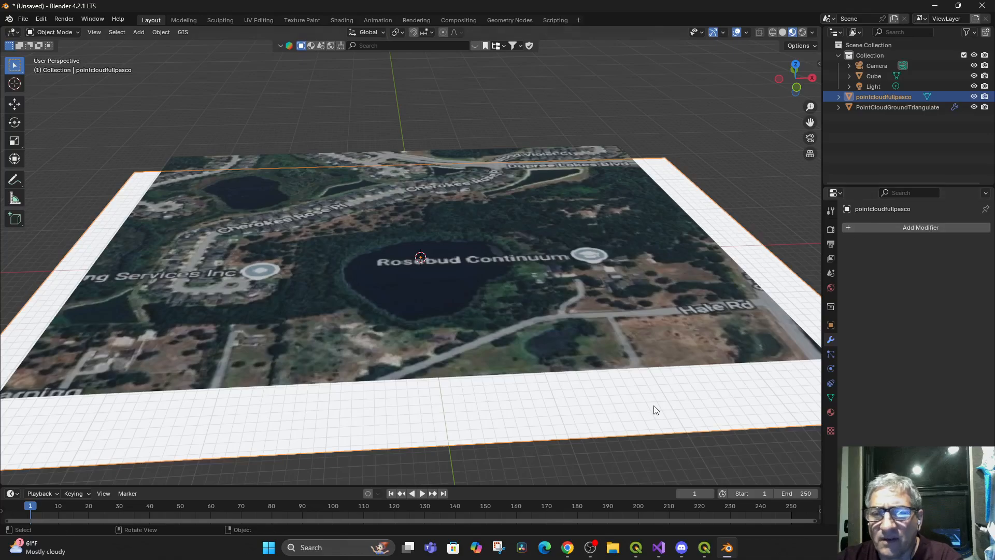
left_click(860, 226)
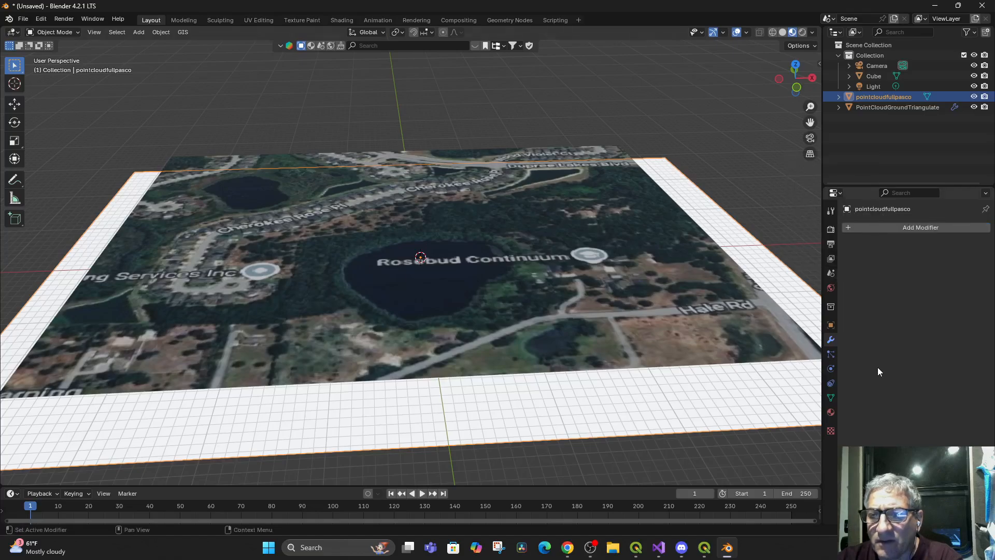
left_click(831, 412)
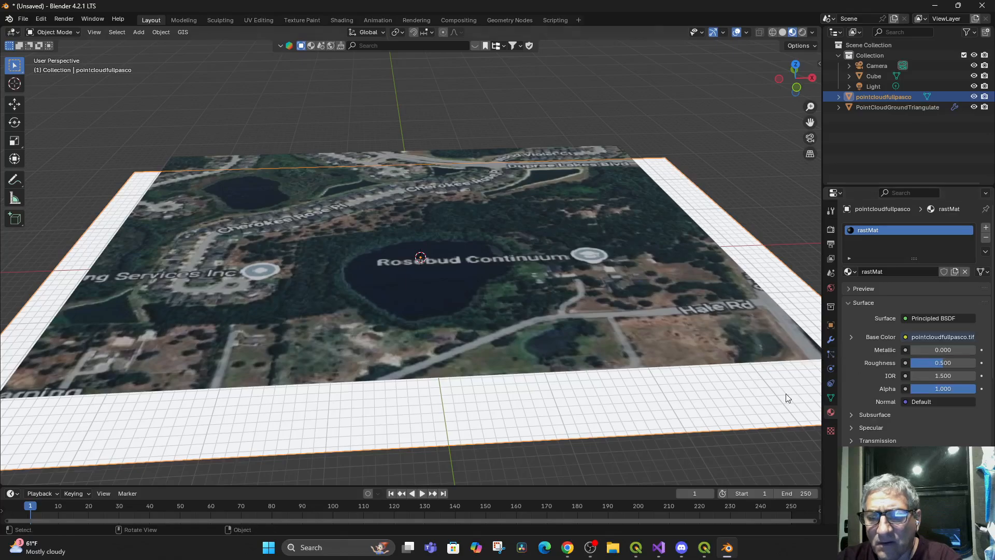
left_click(907, 337)
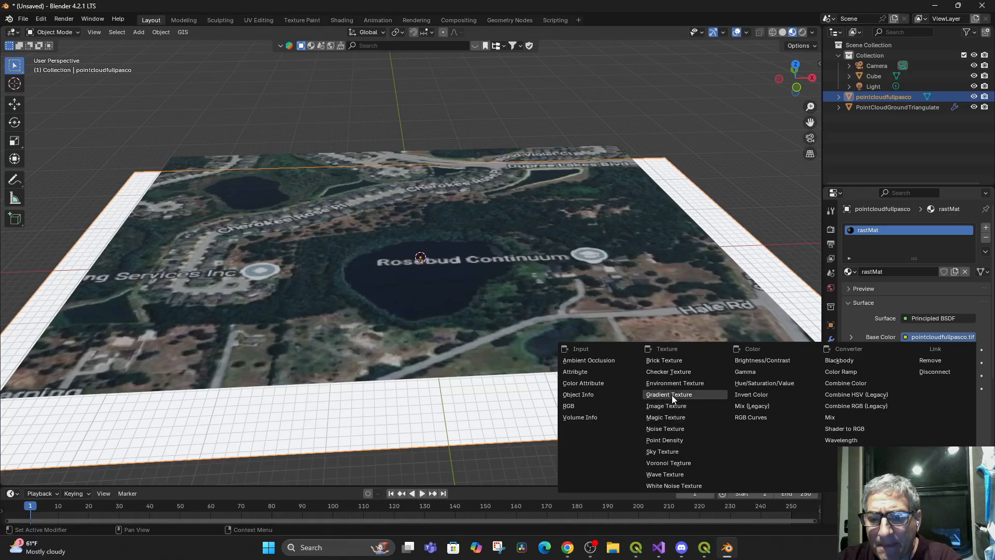
left_click(677, 383)
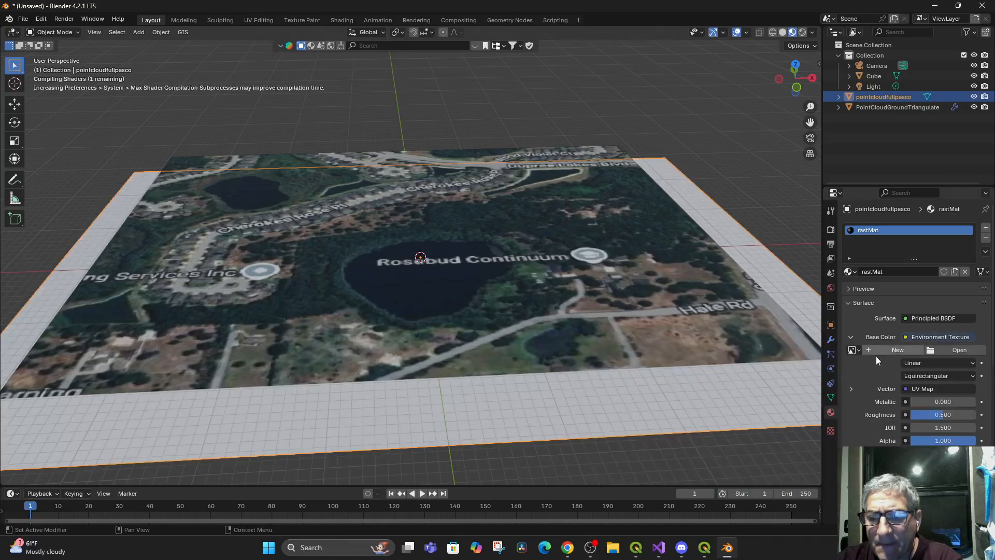
left_click(910, 337)
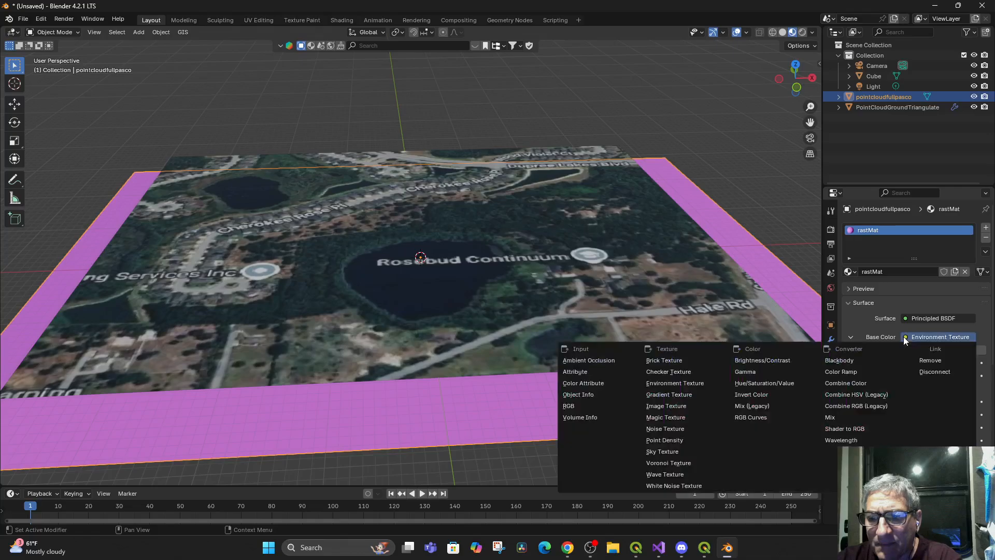
left_click(667, 408)
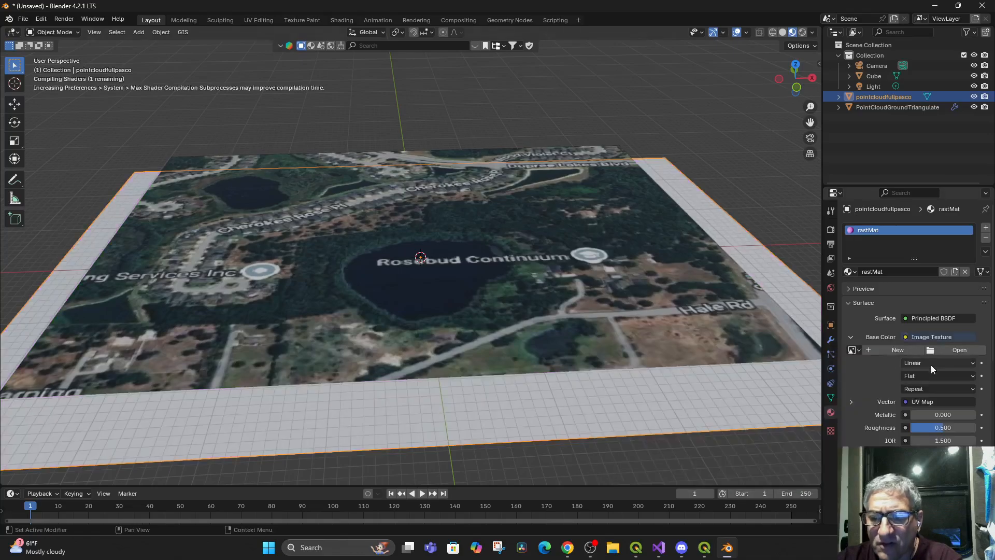
Load Terrain_DEM_tile_material.jpg from GISPHOTOS\ShapeFile Exports as the pointcloudfullpasco plane's Base Color image
left_click(948, 351)
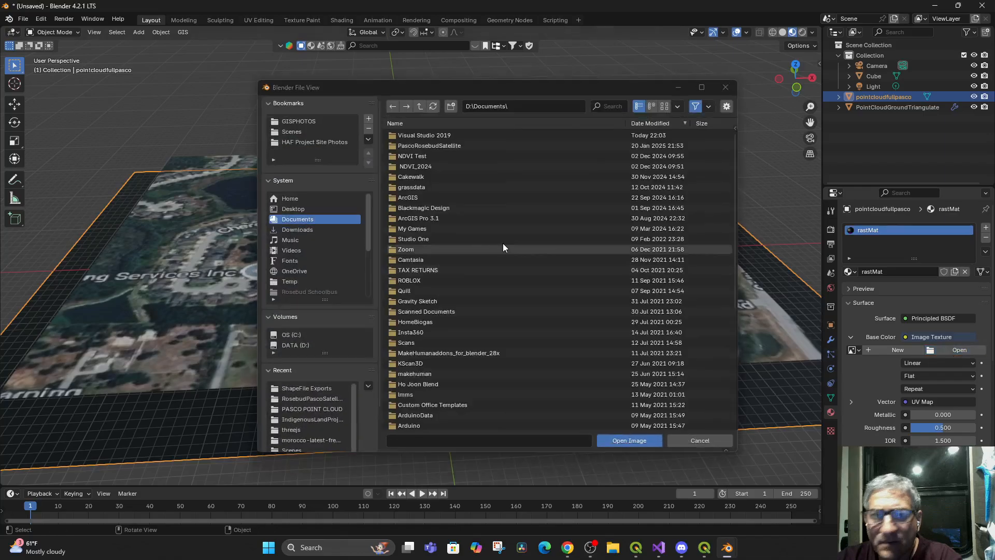
left_click(291, 132)
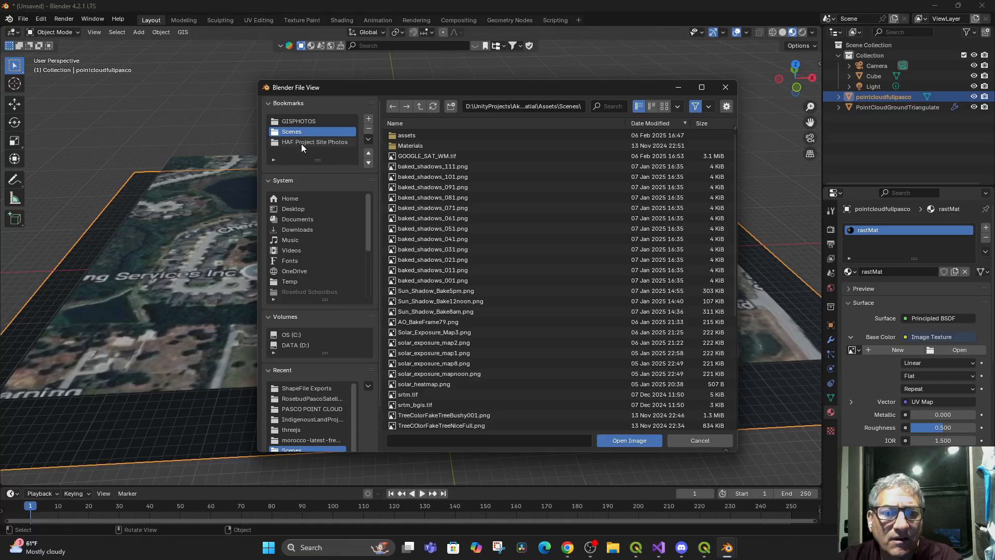
left_click(305, 387)
double_click(434, 259)
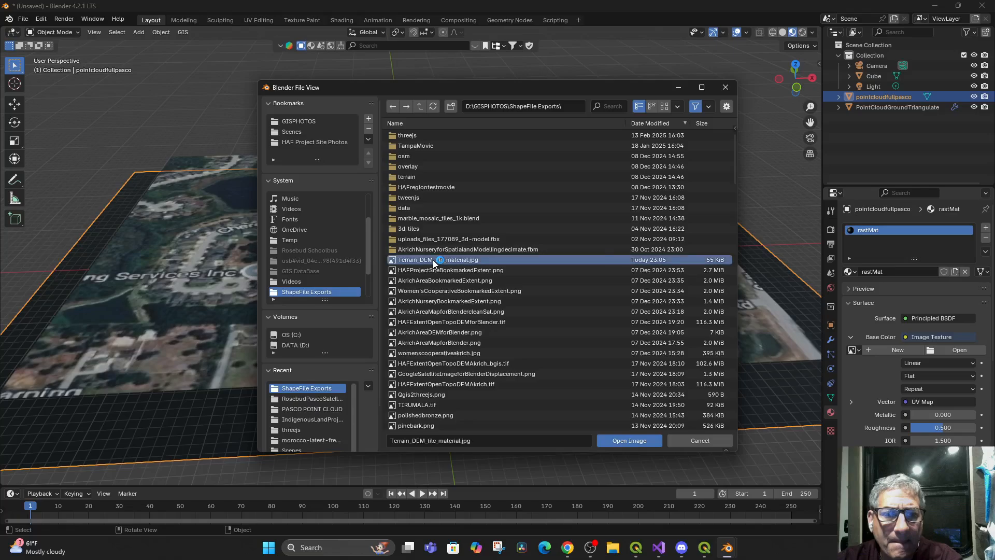
Hide the PointCloudGroundTriangulate plane in the viewport and keep the pointcloudfullpasco plane visible and selected
mouse_move(668, 400)
left_mouse_down()
mouse_move(680, 378)
mouse_move(665, 408)
mouse_move(676, 395)
left_mouse_up()
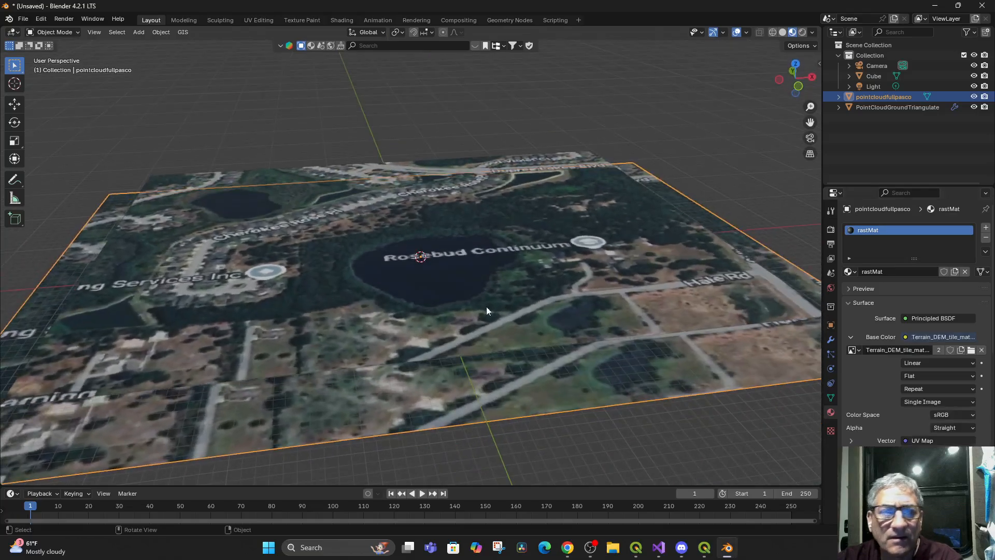
left_click(974, 97)
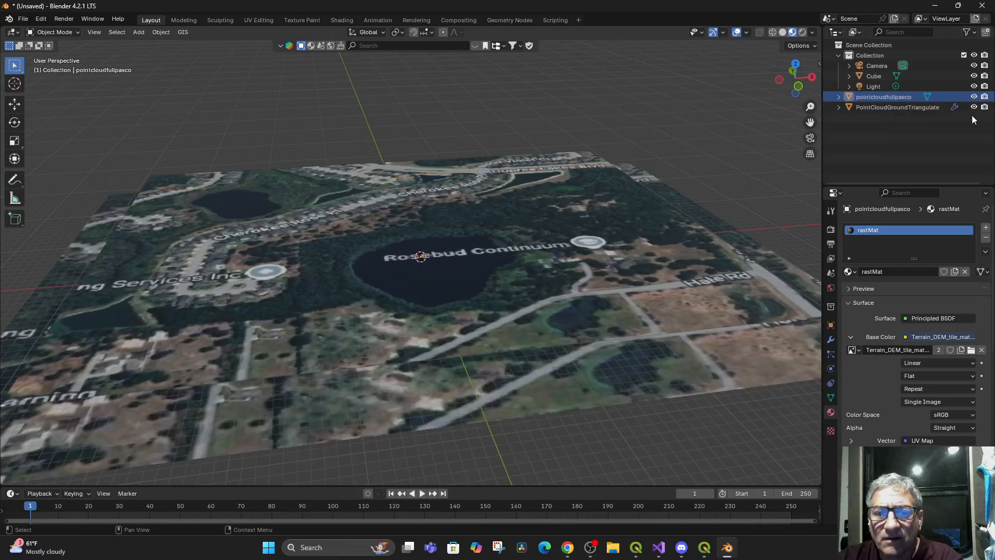
left_click(974, 107)
left_click_drag(565, 310, 537, 353)
left_click(537, 355)
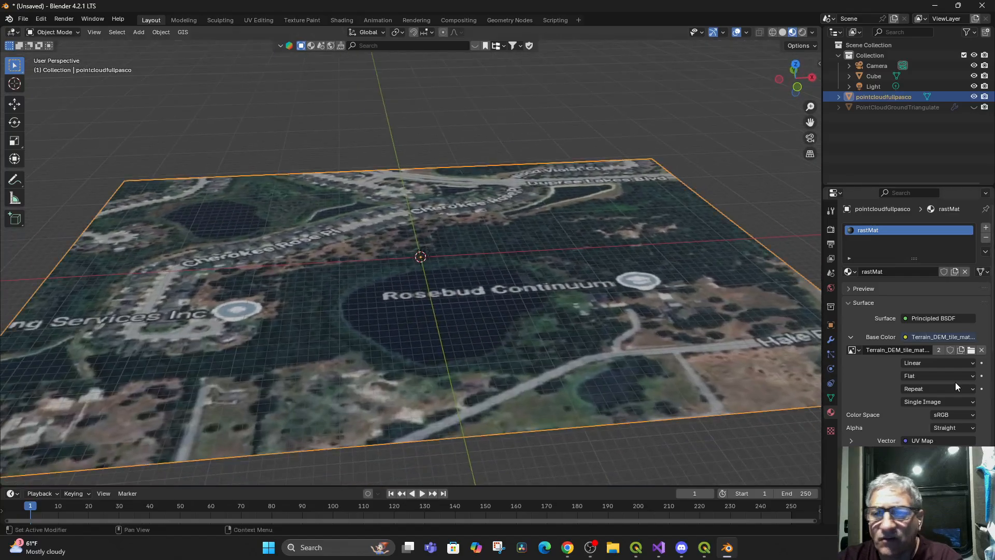
Add a Displace modifier to the pointcloudfullpasco plane and raise its strength to 62.6
left_click(834, 342)
left_click(863, 228)
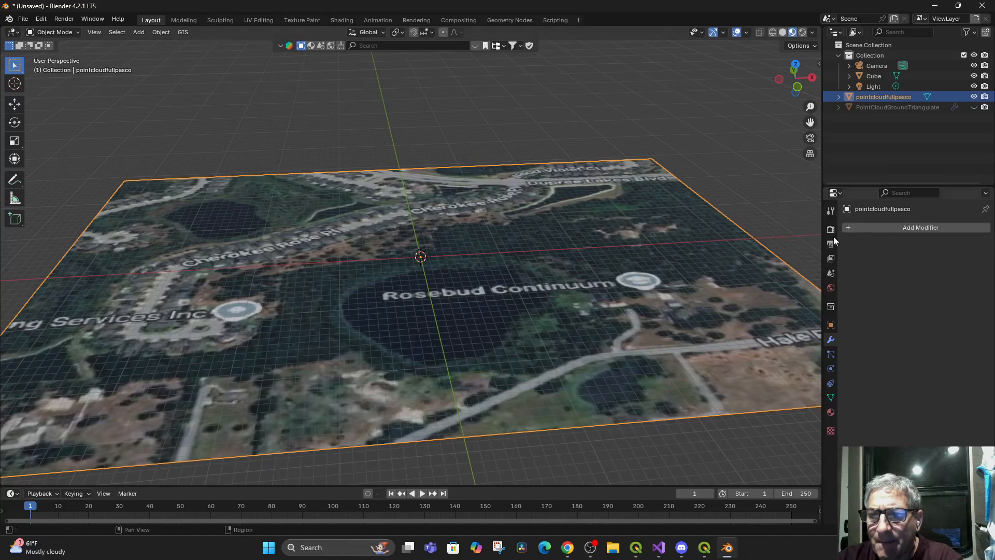
left_click(898, 227)
mouse_move(831, 230)
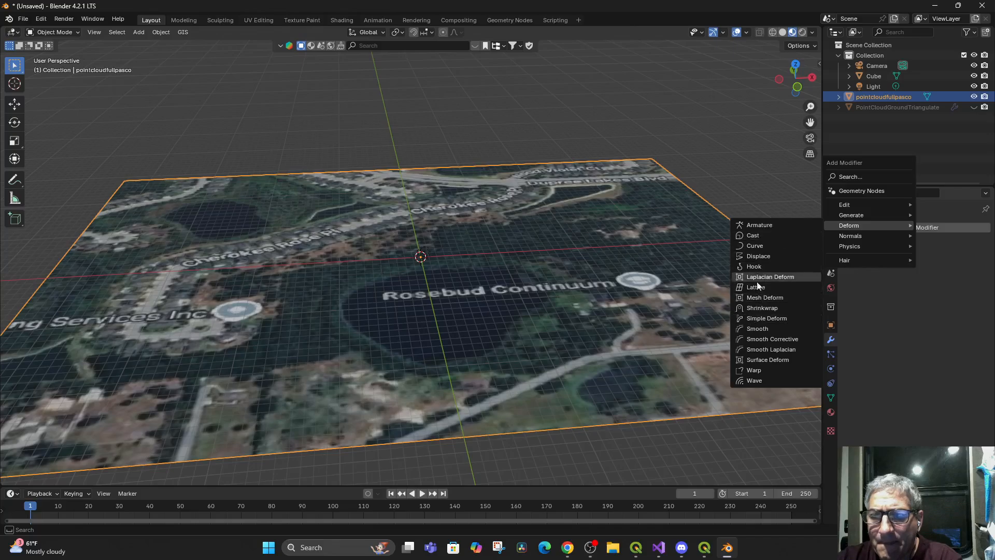
left_click(758, 256)
left_click_drag(938, 310, 964, 310)
mouse_move(509, 345)
left_mouse_down()
mouse_move(525, 312)
mouse_move(496, 353)
mouse_move(516, 348)
mouse_move(527, 358)
mouse_move(524, 347)
left_mouse_up()
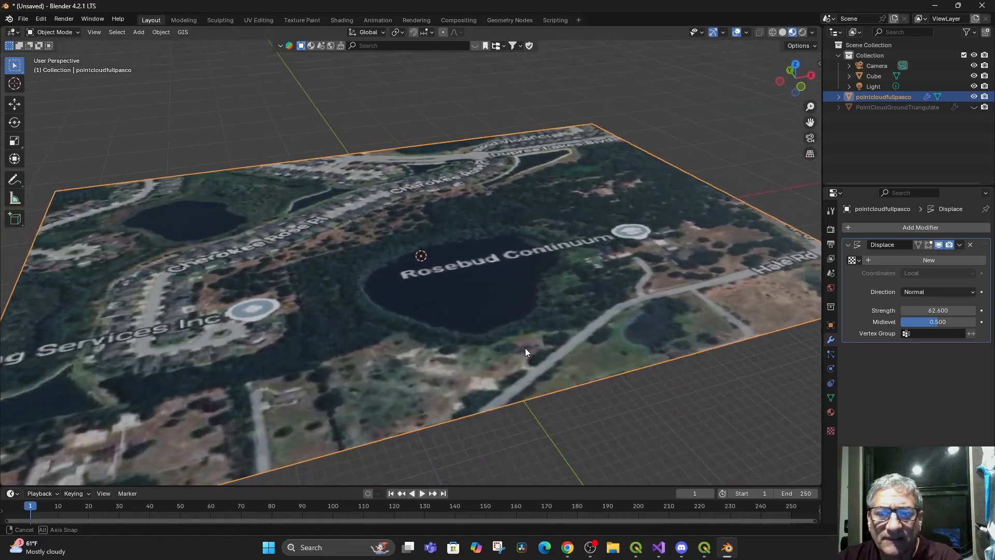
Assign the existing texture named Texture to the pointcloudfullpasco plane's Displace modifier, keeping Local coordinates
left_click(853, 260)
left_click(878, 260)
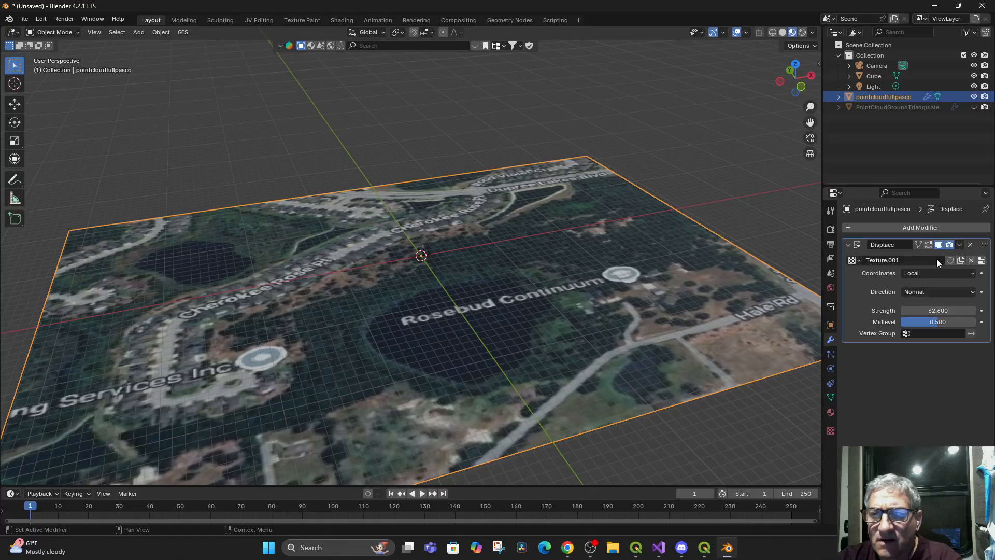
left_click(858, 258)
left_click(885, 276)
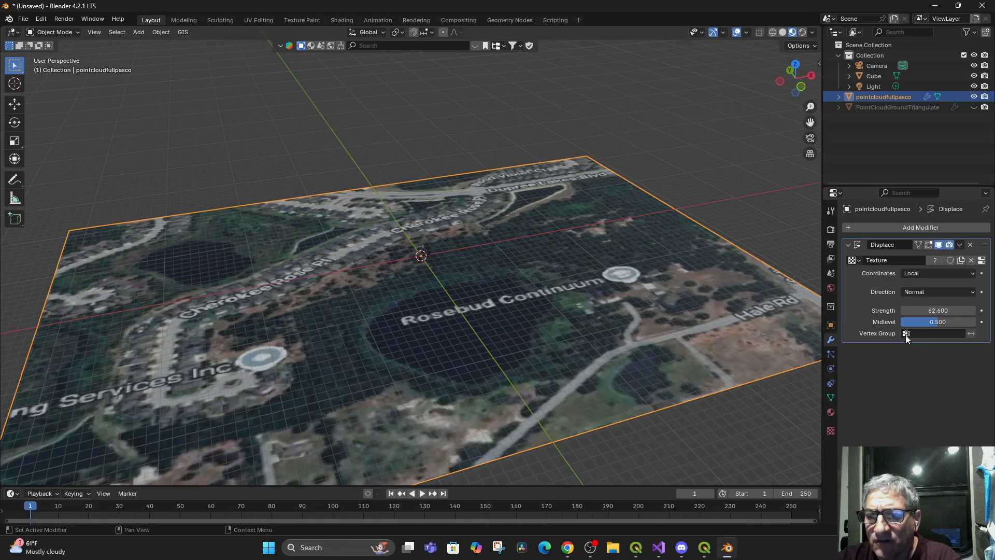
left_click(936, 274)
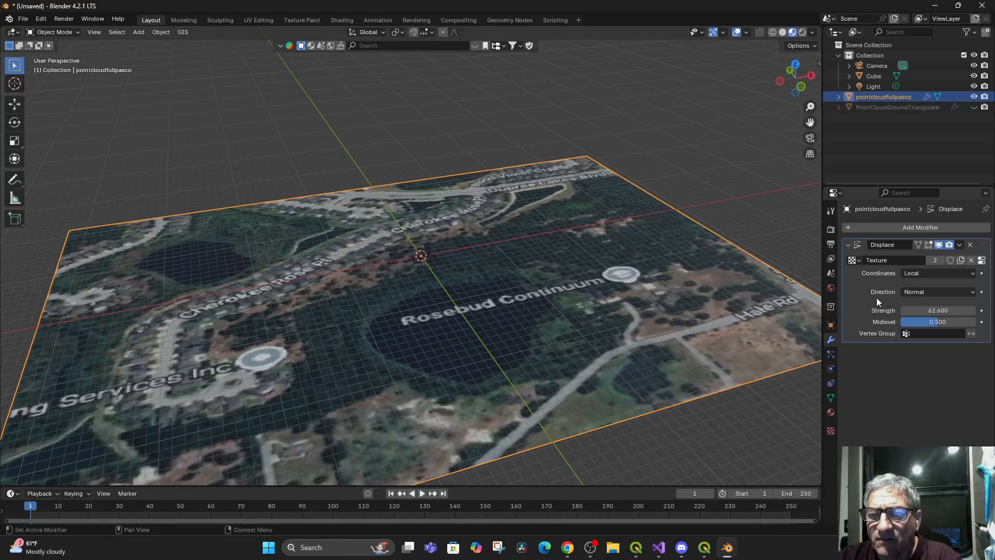
left_click_drag(423, 371, 425, 319)
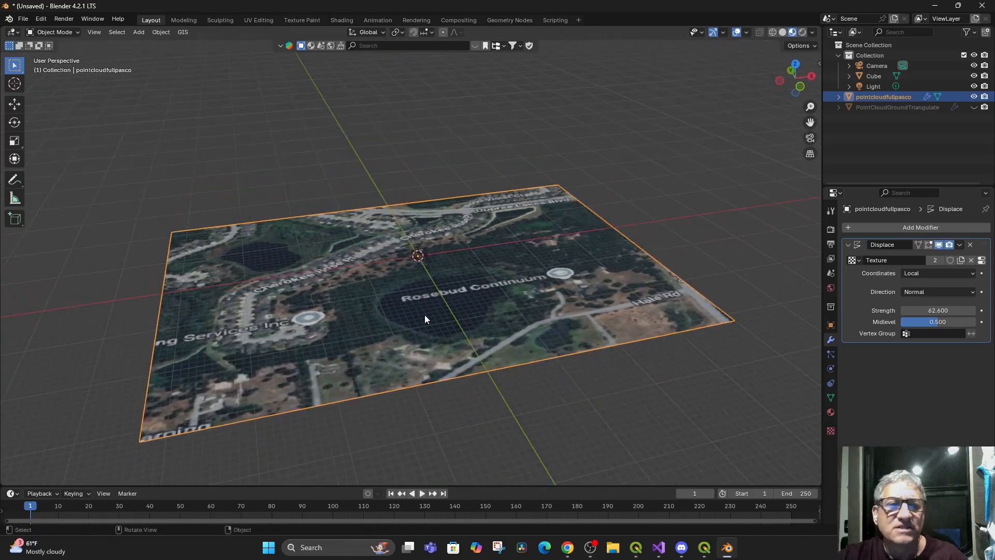
Start a GIS web basemap with Google as the source and Satellite as the layer
left_click(183, 32)
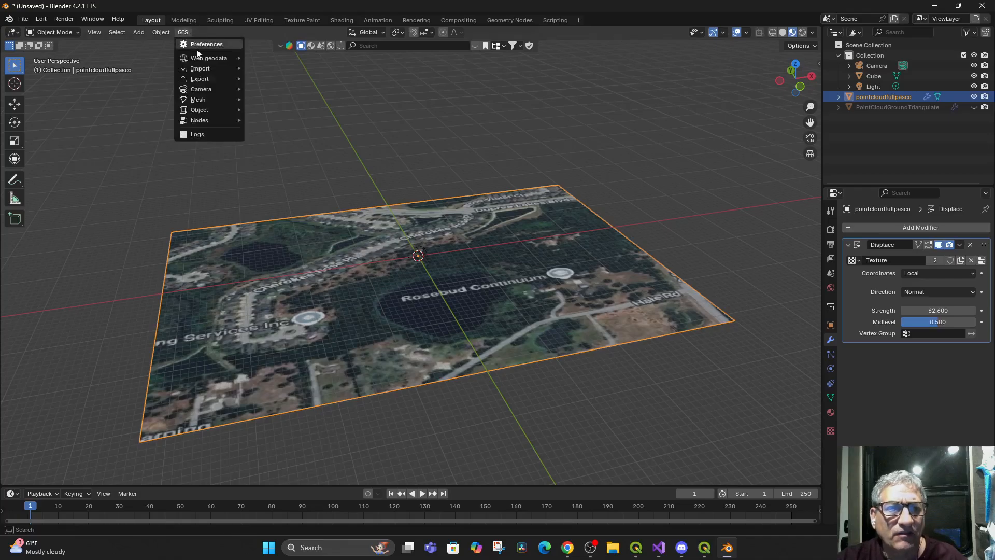
mouse_move(197, 59)
left_click(263, 58)
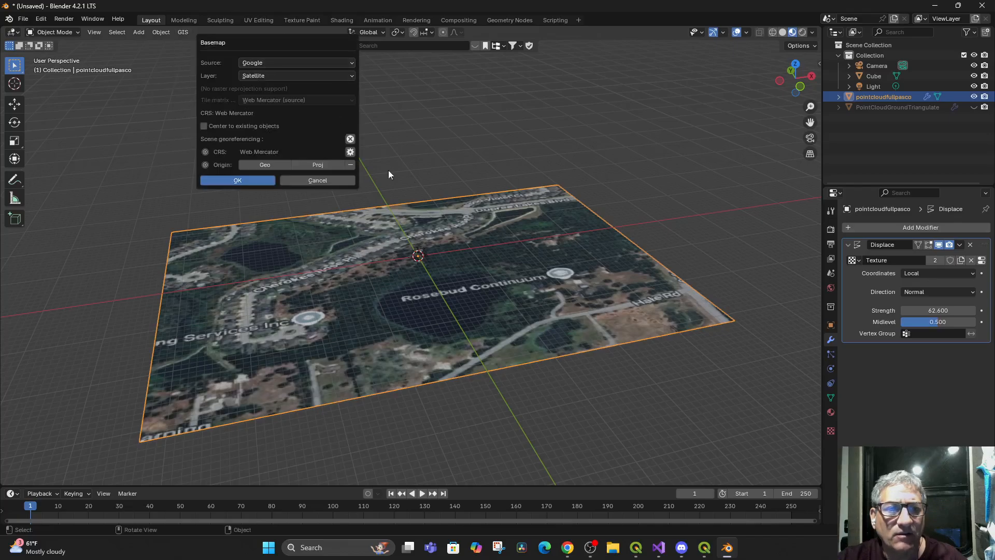
left_click(251, 181)
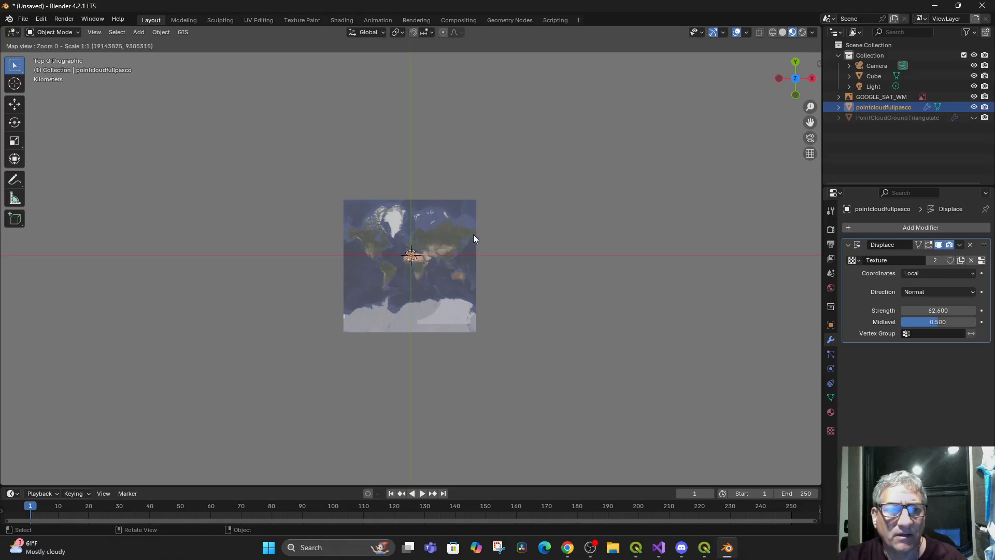
Move the satellite basemap from Africa to North America, framing Florida and the Gulf coast at zoom 4
scroll(474, 234, "up", 2)
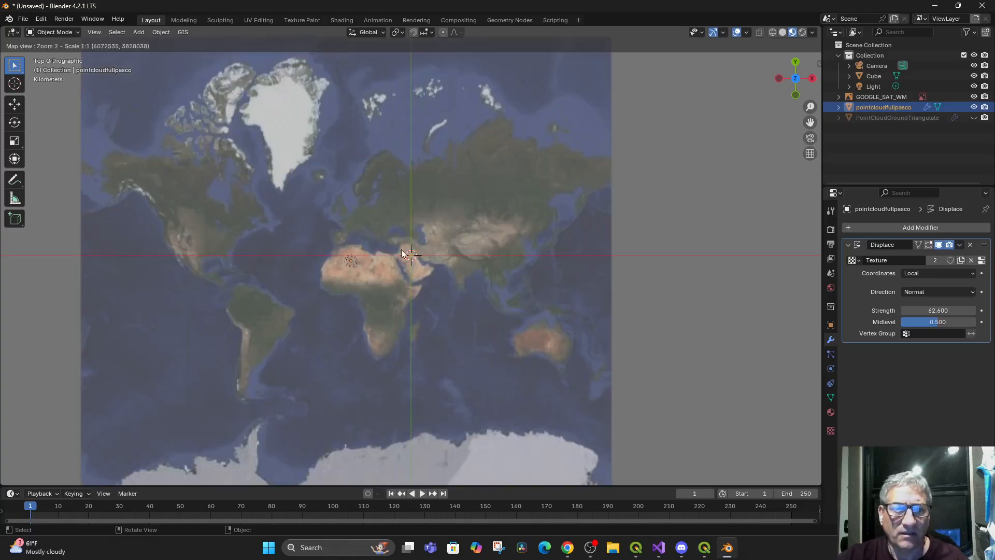
scroll(427, 255, "up", 3)
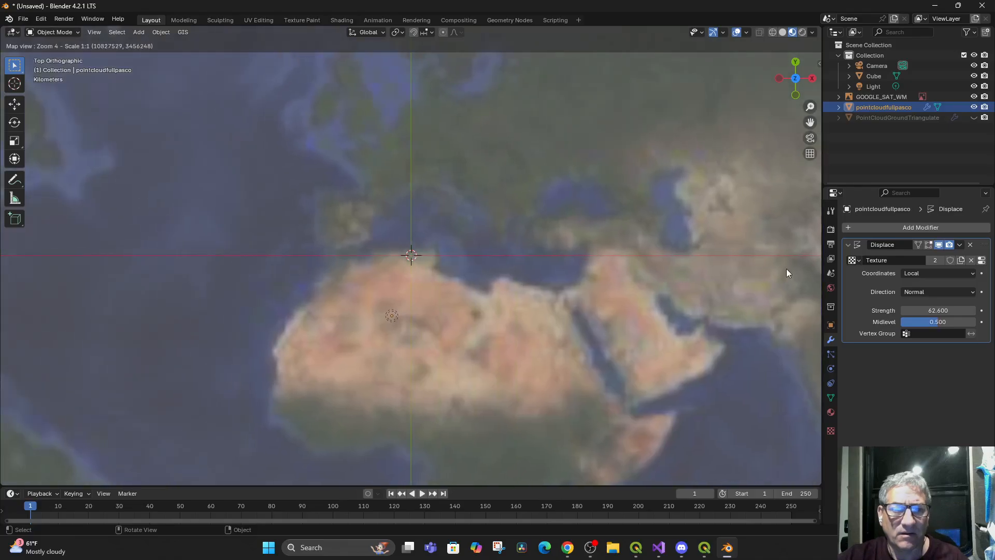
left_click_drag(665, 263, 402, 318)
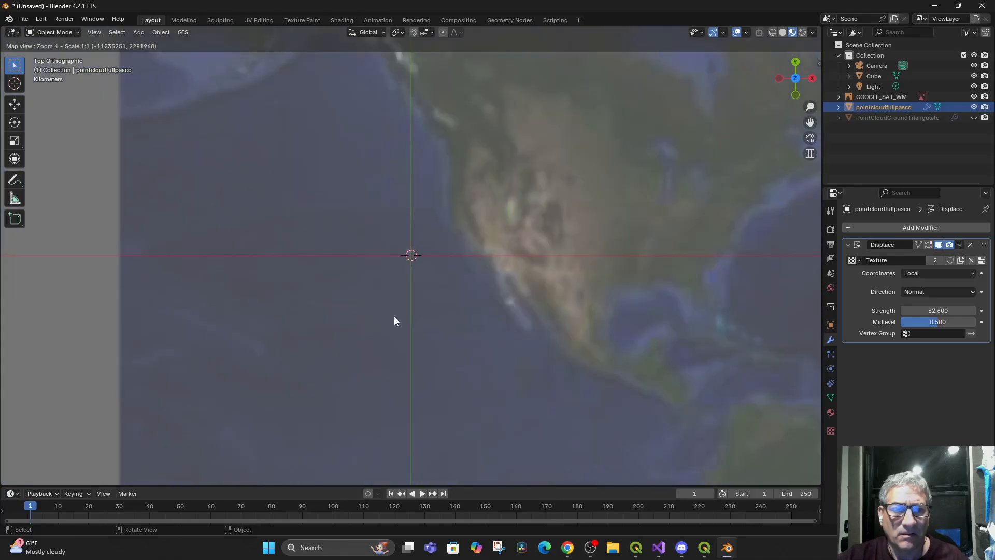
left_click_drag(459, 301, 298, 303)
scroll(599, 297, "up", 1)
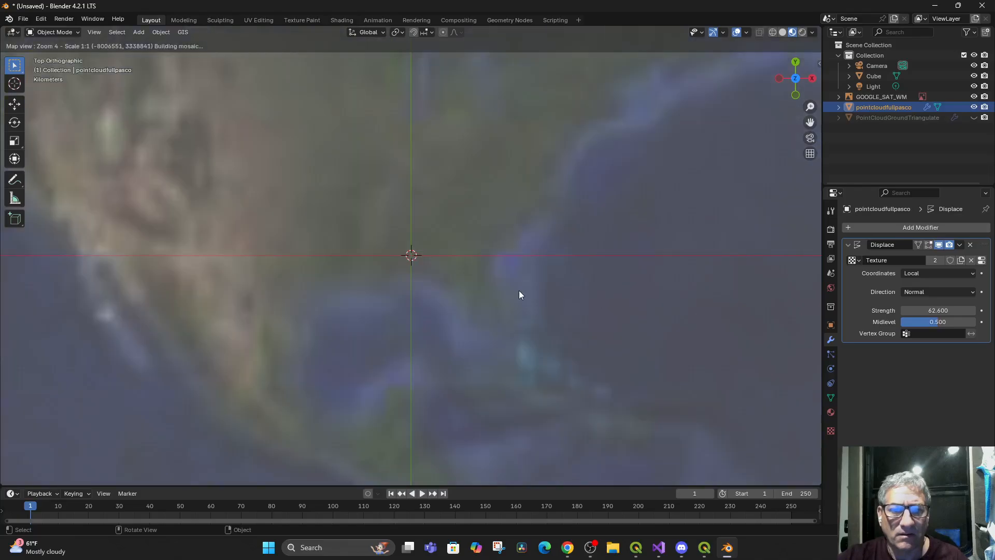
scroll(453, 297, "up", 3)
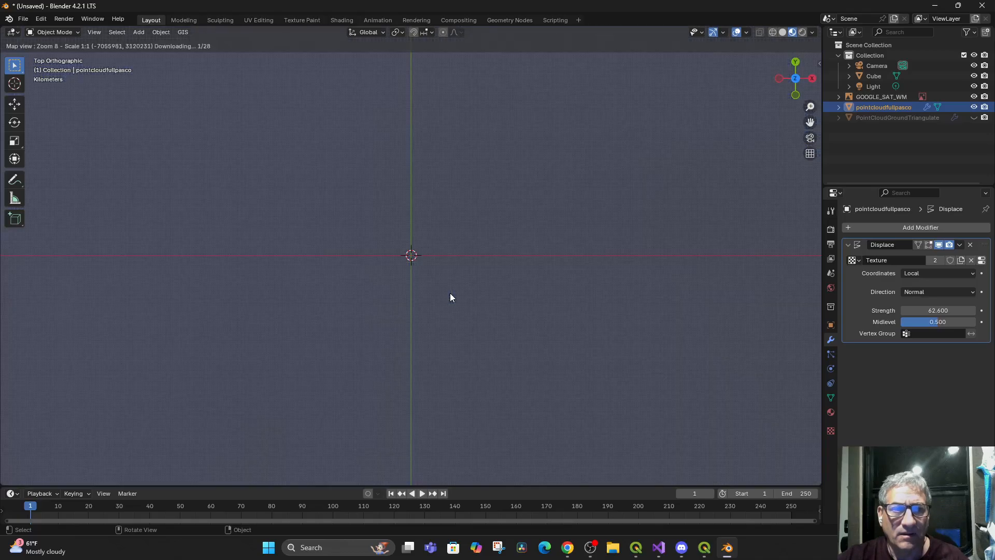
scroll(253, 227, "down", 4)
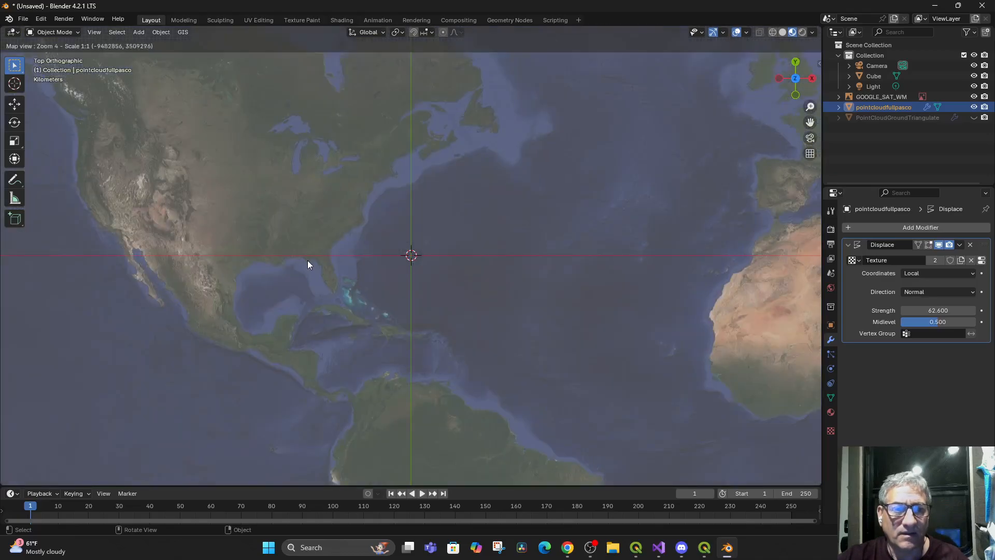
Try to take the basemap to the location "rosebud continuum" at zoom level 18
key("g")
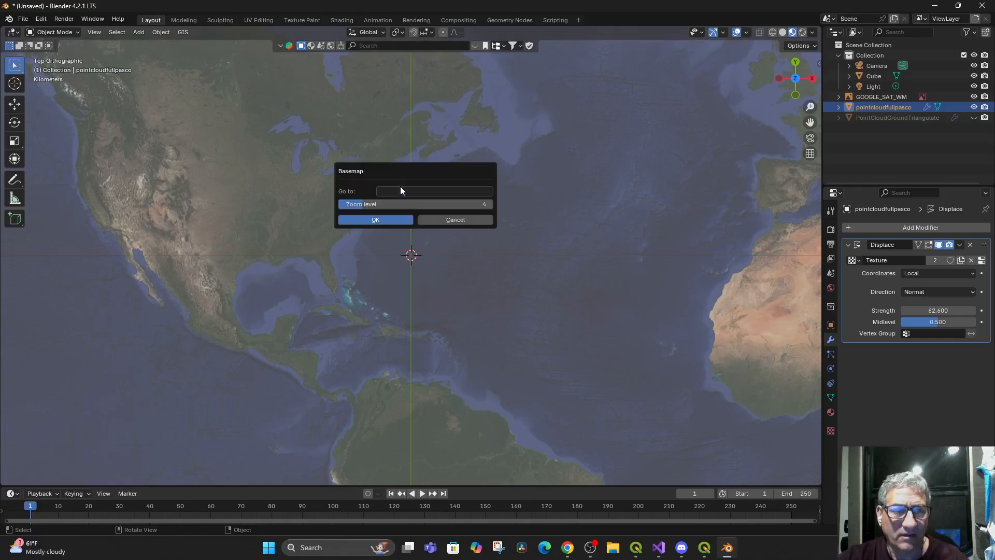
left_click(402, 191)
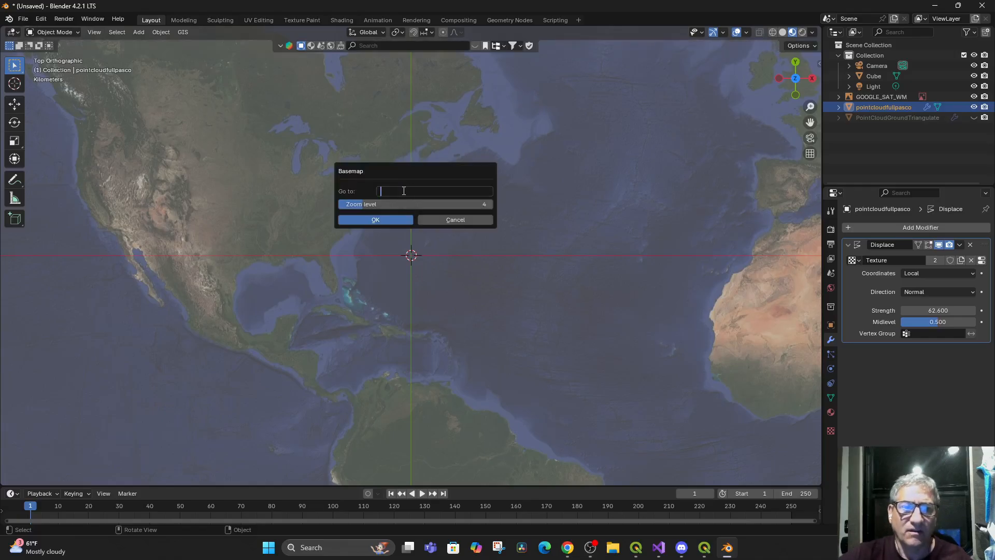
type("rosebud")
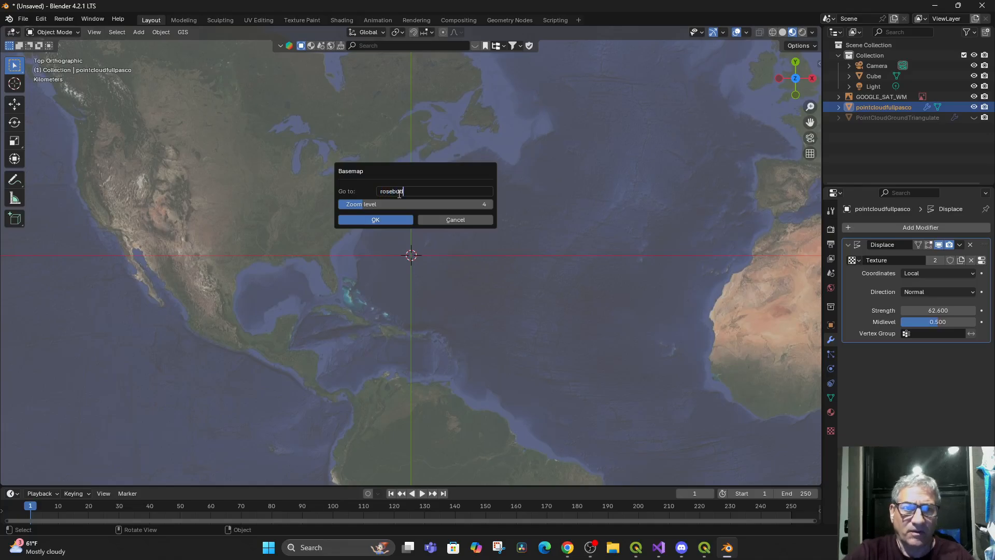
type(" continuum")
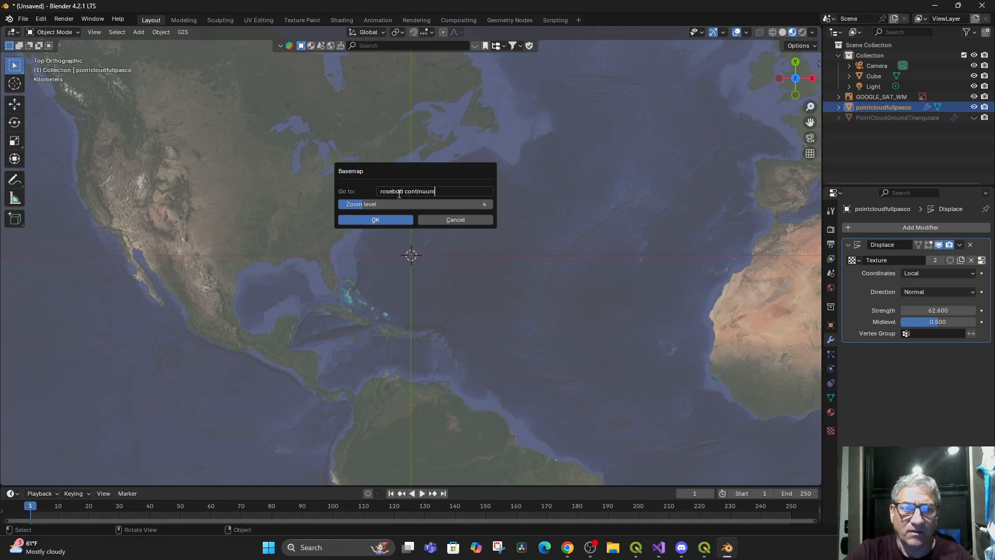
left_click_drag(360, 204, 450, 204)
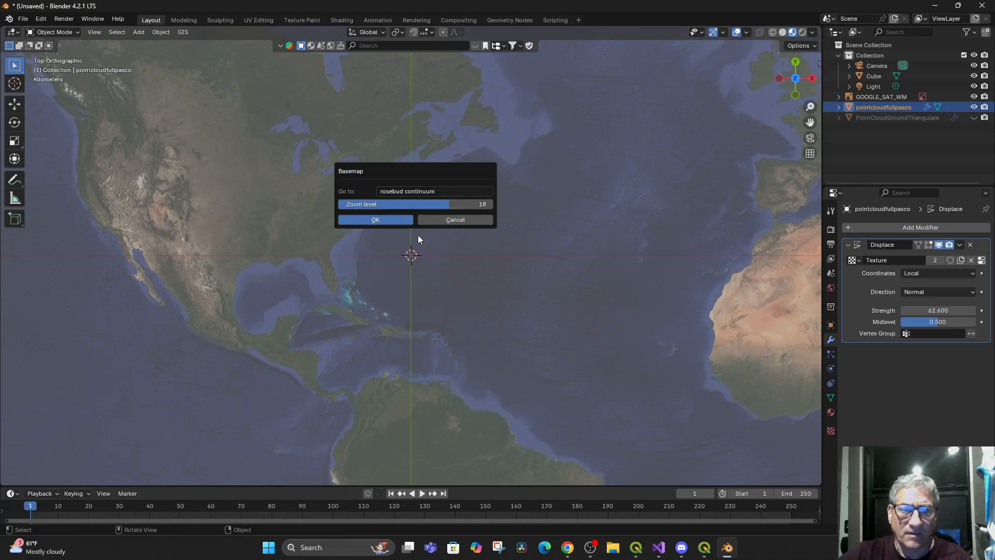
left_click(368, 220)
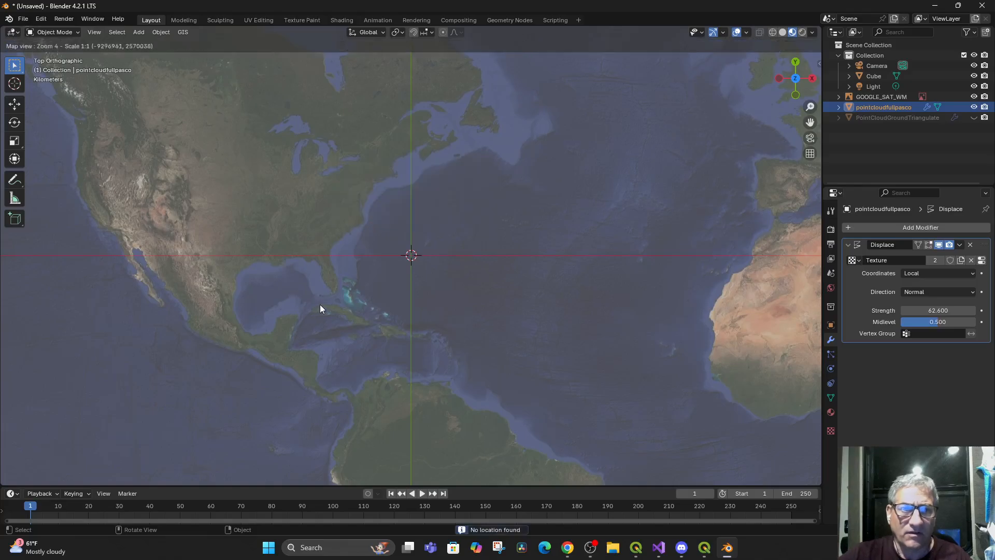
Take the satellite basemap to "land o lakes, FL" at zoom level 16 and shift it to the lakes just south
key("g")
left_click(335, 252)
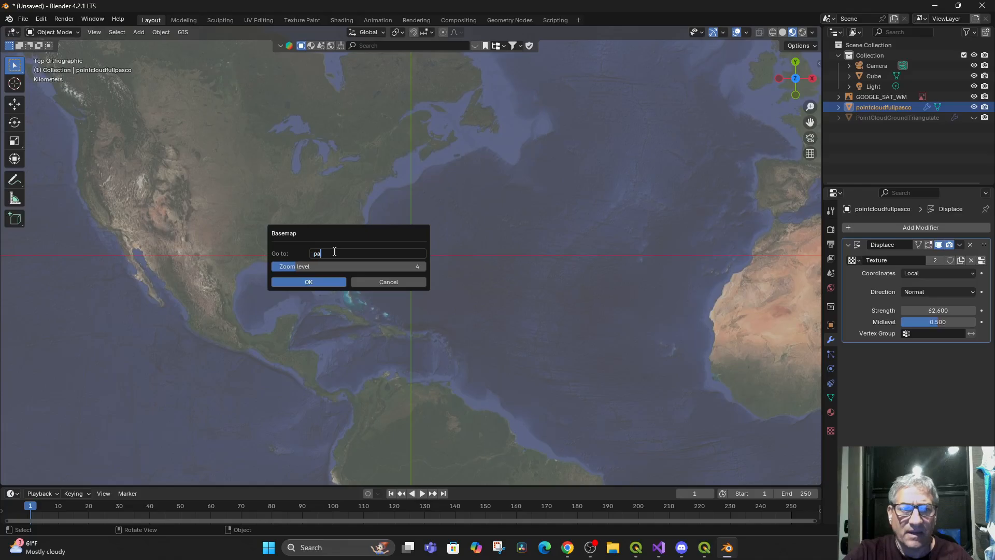
type("land o lakes, FL")
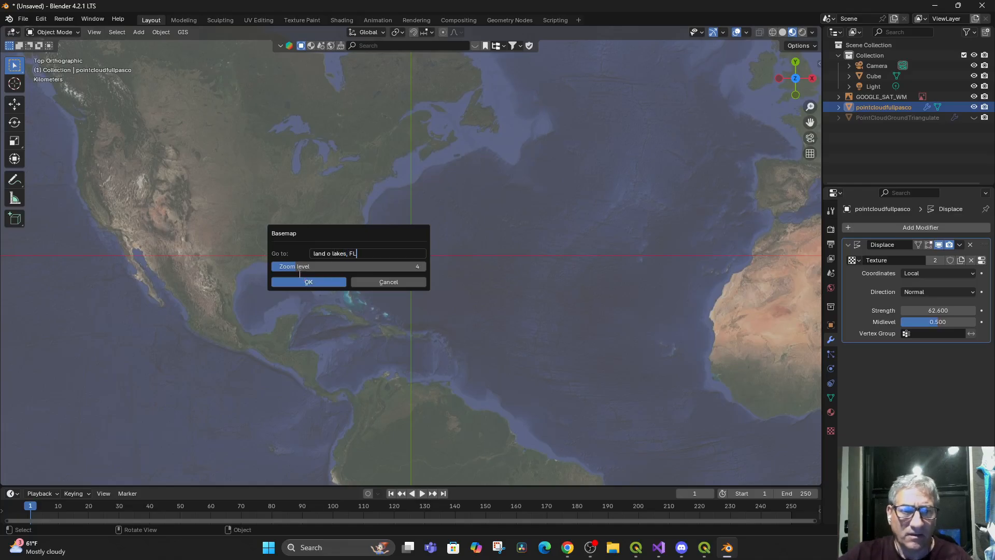
left_click_drag(297, 269, 370, 266)
left_click(317, 281)
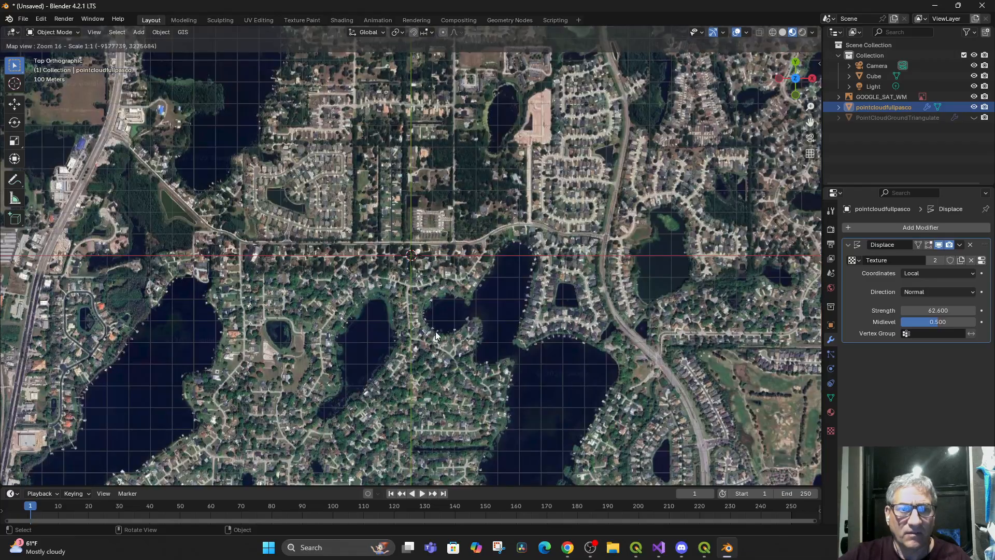
left_click_drag(436, 336, 471, 394)
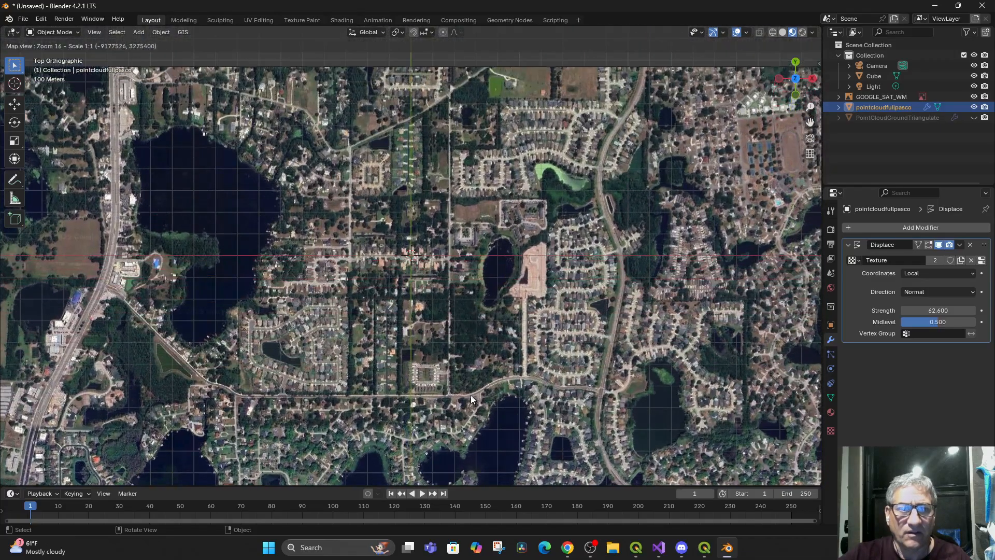
scroll(462, 283, "down", 1)
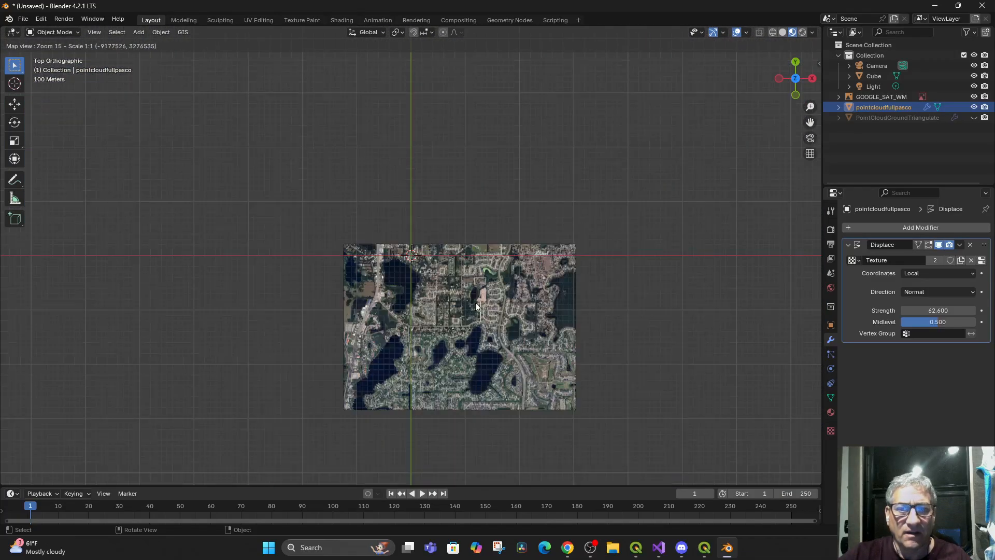
scroll(481, 309, "up", 1)
left_click_drag(460, 287, 477, 242)
left_click_drag(464, 322, 466, 297)
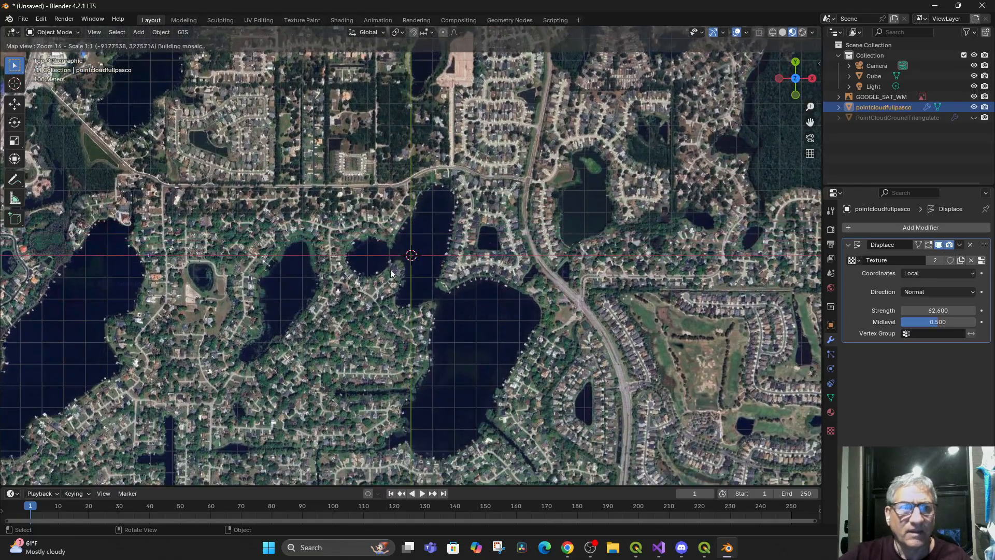
Take the basemap to the site's street address in Land O Lakes, FL, keeping zoom level 16
key("g")
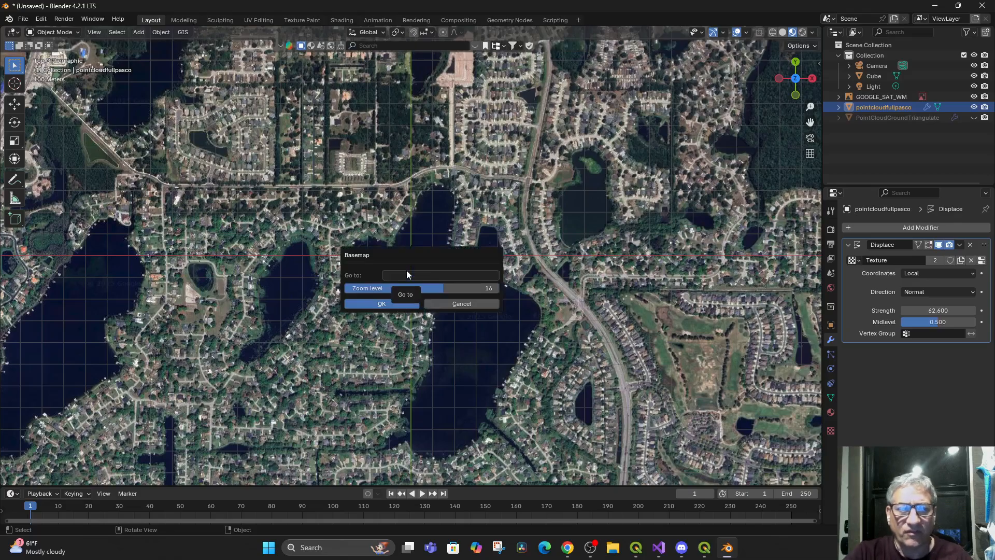
left_click(407, 275)
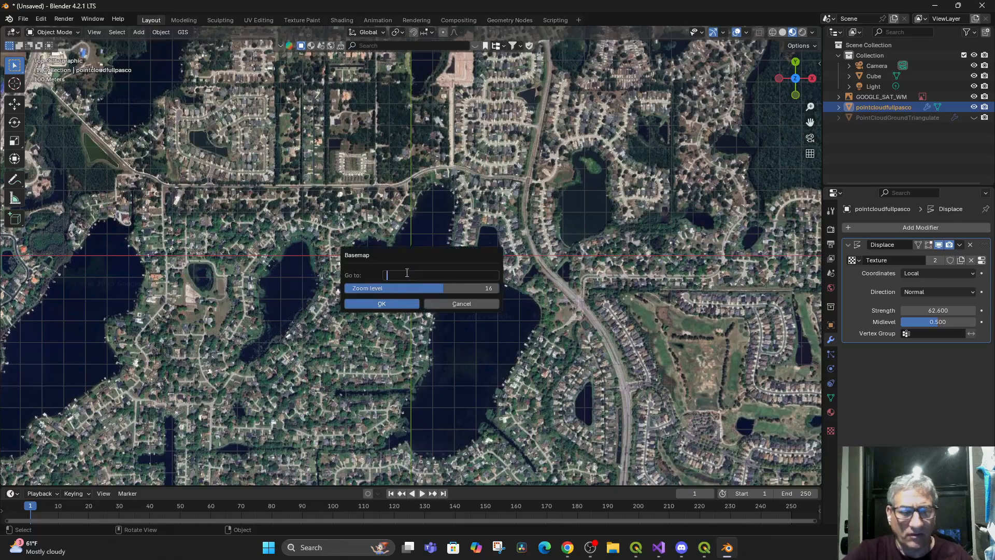
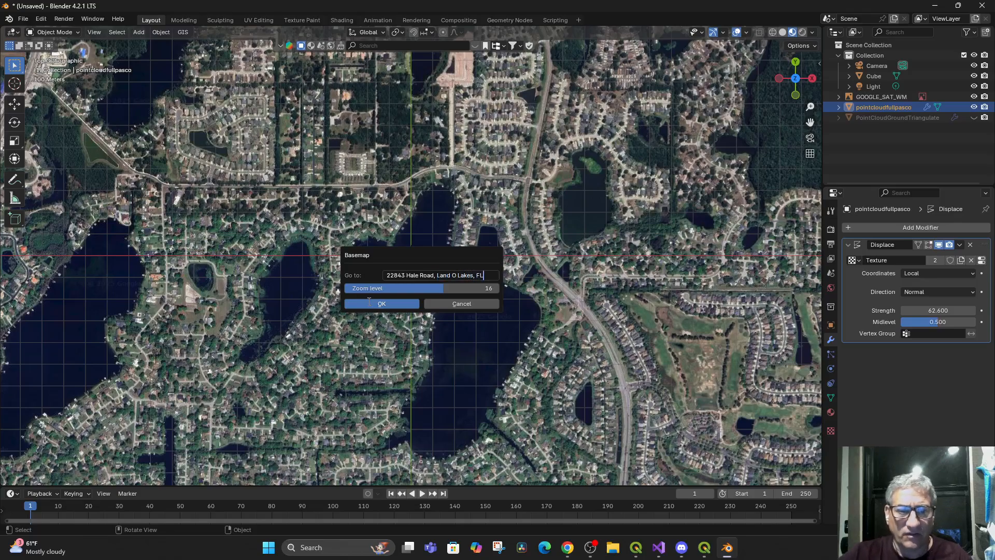
left_click(376, 305)
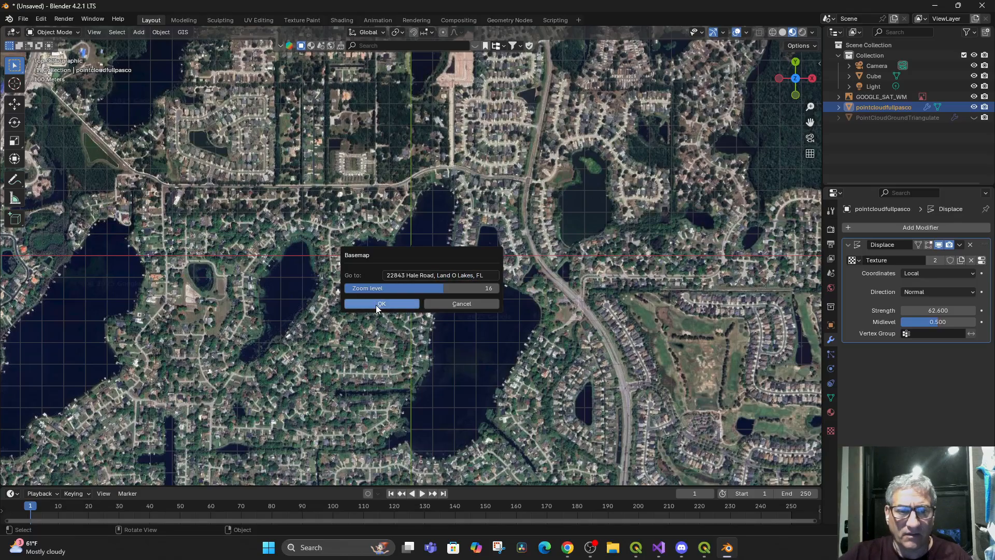
left_click(377, 305)
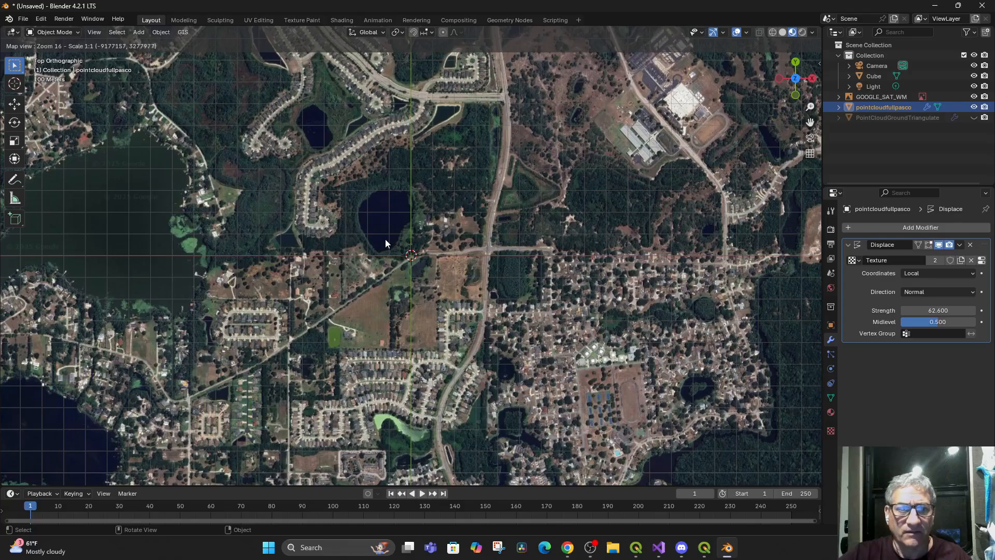
Center the basemap on the lake north of the road at zoom 17 and export the satellite view as a mesh plane
scroll(385, 240, "up", 1)
left_click_drag(376, 228, 422, 310)
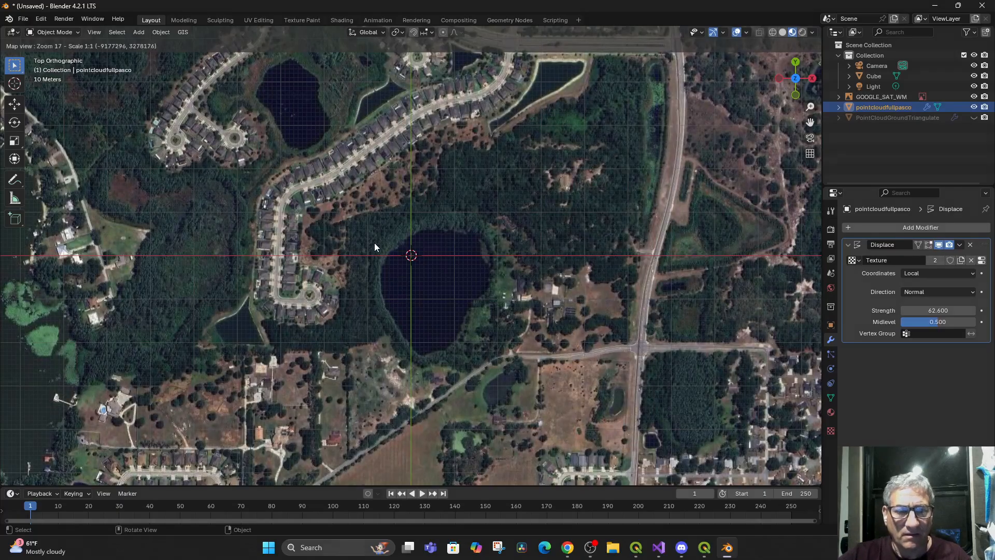
key("e")
left_click_drag(416, 294, 685, 155)
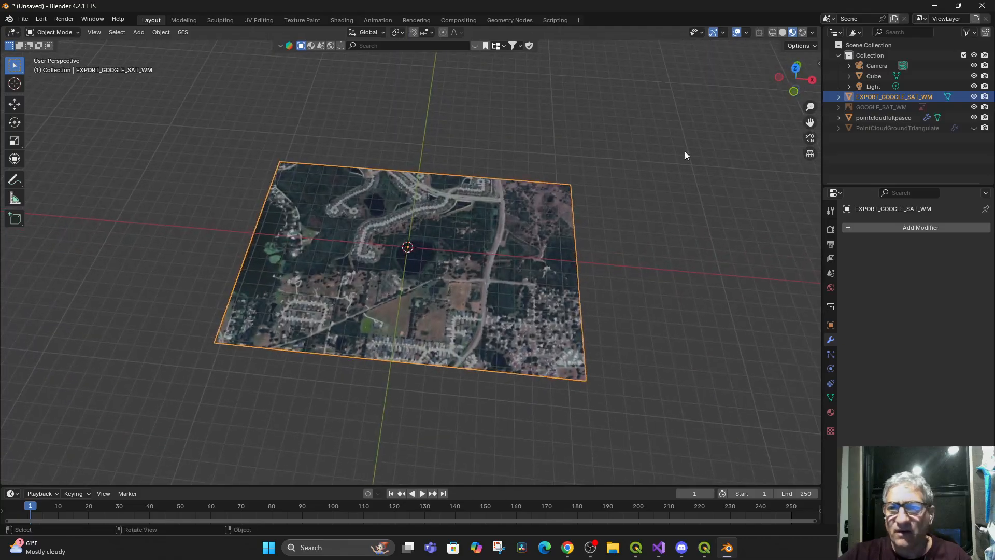
Frame the pointcloudfullpasco plane and examine its satellite image and displacement from a low angle
left_click(871, 117)
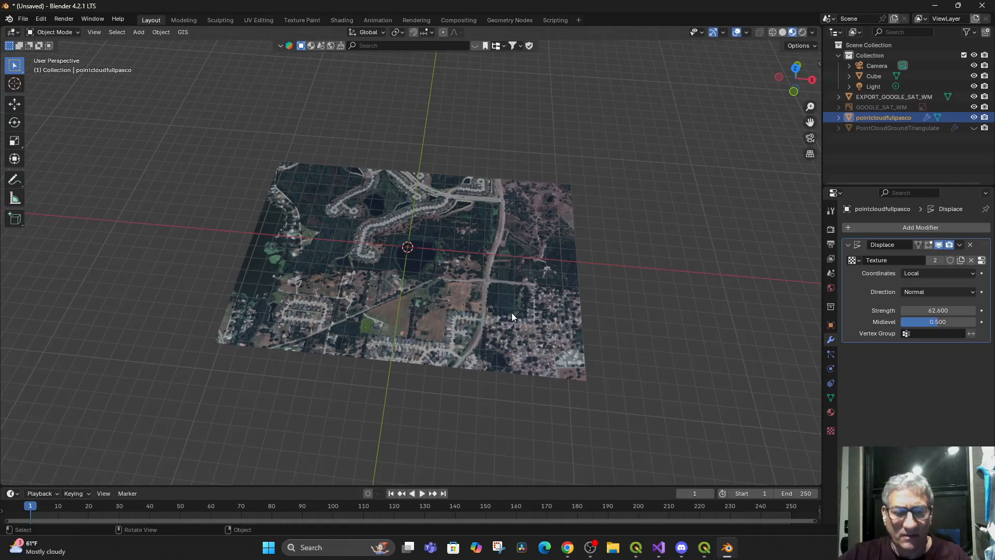
key("KP_Decimal")
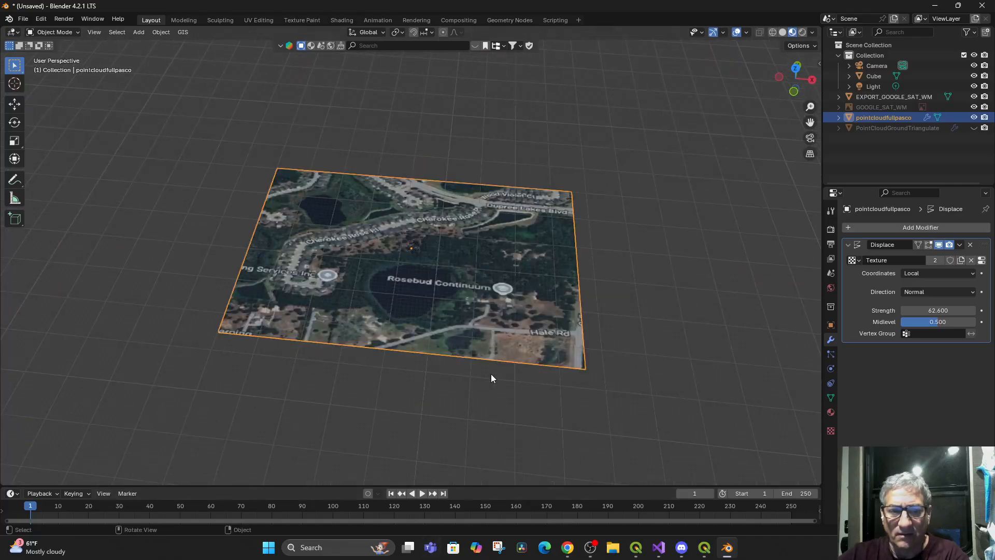
scroll(475, 372, "down", 1)
scroll(468, 368, "down", 10)
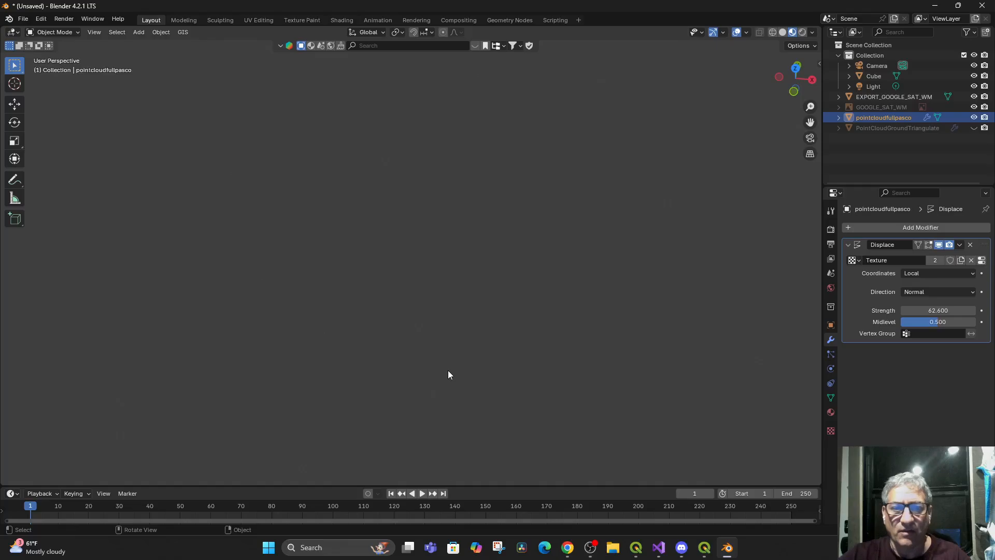
scroll(448, 370, "up", 7)
scroll(449, 373, "up", 2)
left_click_drag(449, 373, 500, 332)
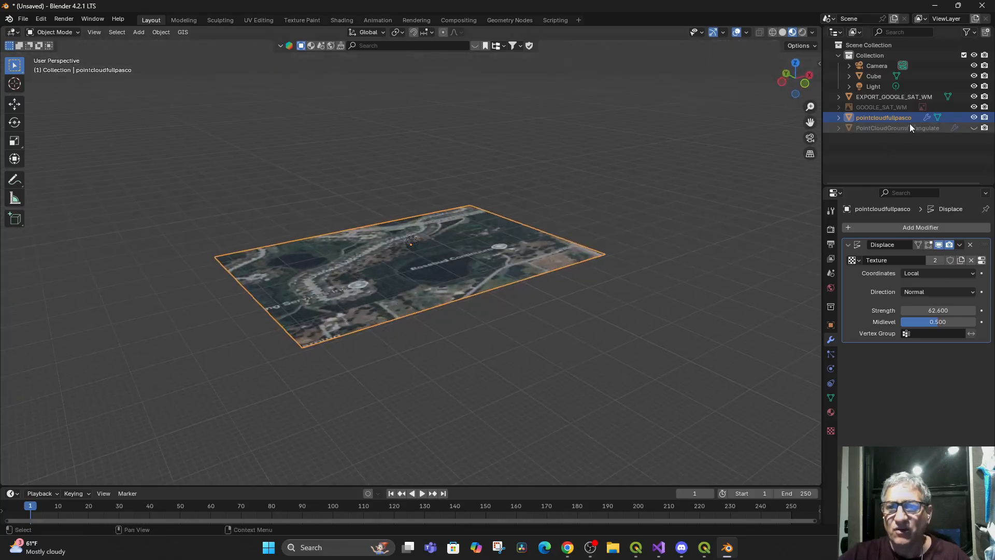
Examine the exported satellite plane up close and compare its position and extent with the pointcloudfullpasco plane
left_click(891, 97)
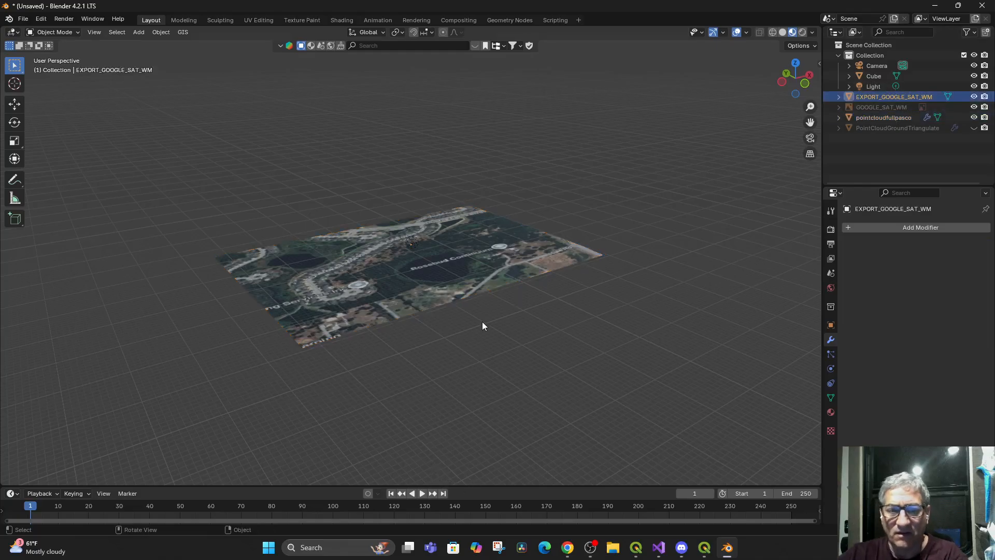
scroll(487, 337, "up", 2)
scroll(487, 338, "down", 3)
scroll(481, 340, "up", 6)
left_click_drag(467, 354, 447, 338)
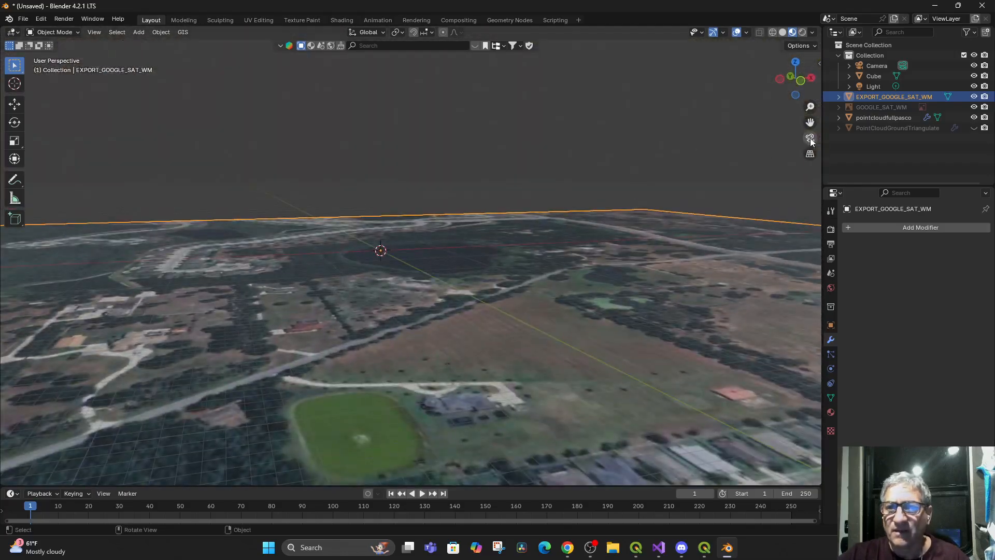
left_click(866, 117)
scroll(507, 251, "down", 2)
scroll(507, 252, "down", 2)
left_click_drag(495, 255, 461, 336)
scroll(458, 324, "up", 3)
left_click_drag(453, 300, 456, 262)
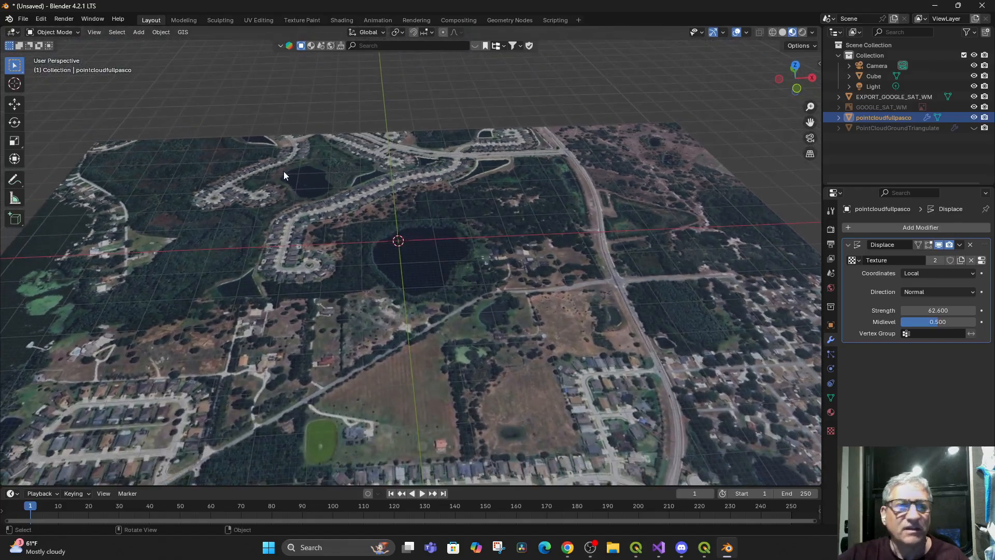
Import the PointCloudGroundTriangulate georeferenced raster as a new plane
left_click(179, 33)
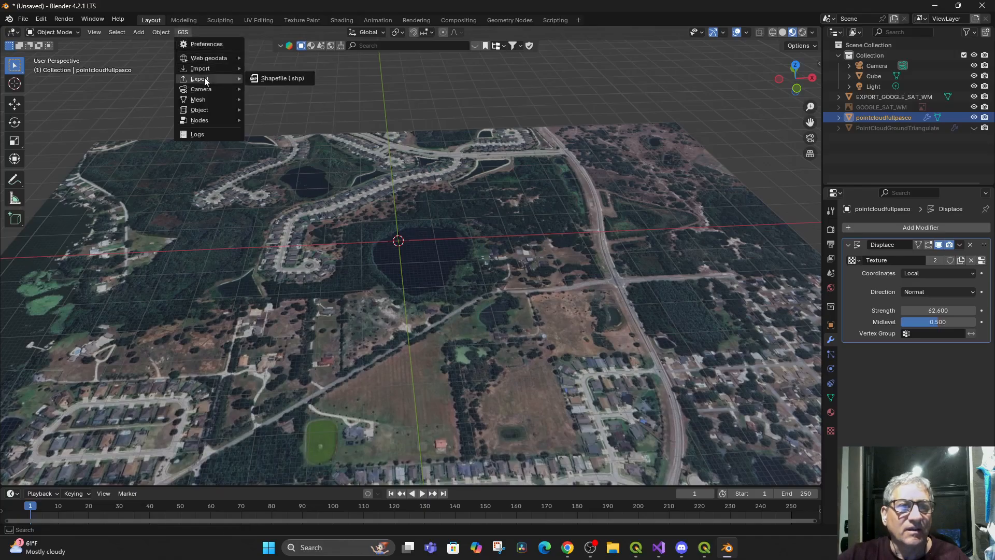
mouse_move(207, 70)
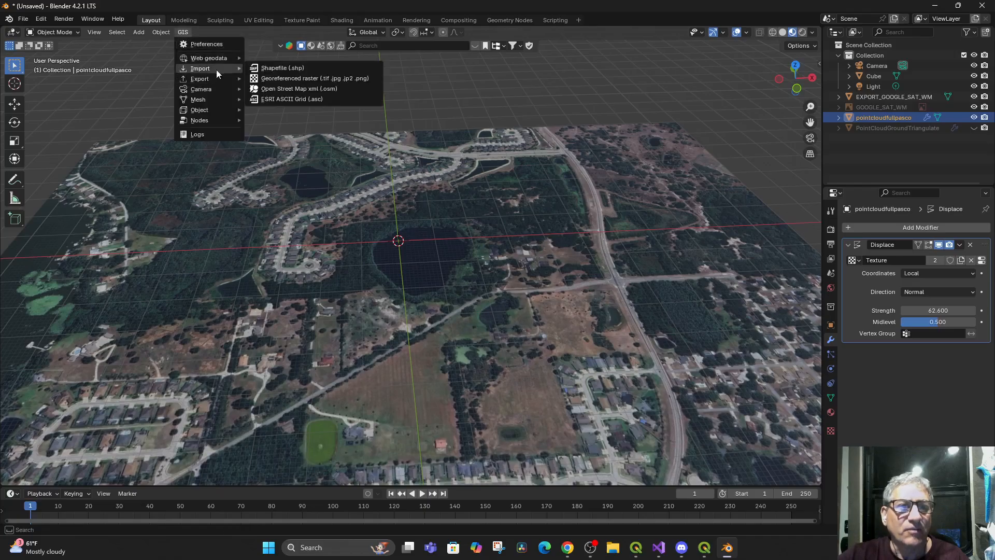
left_click(304, 79)
double_click(435, 154)
left_click_drag(493, 349, 492, 435)
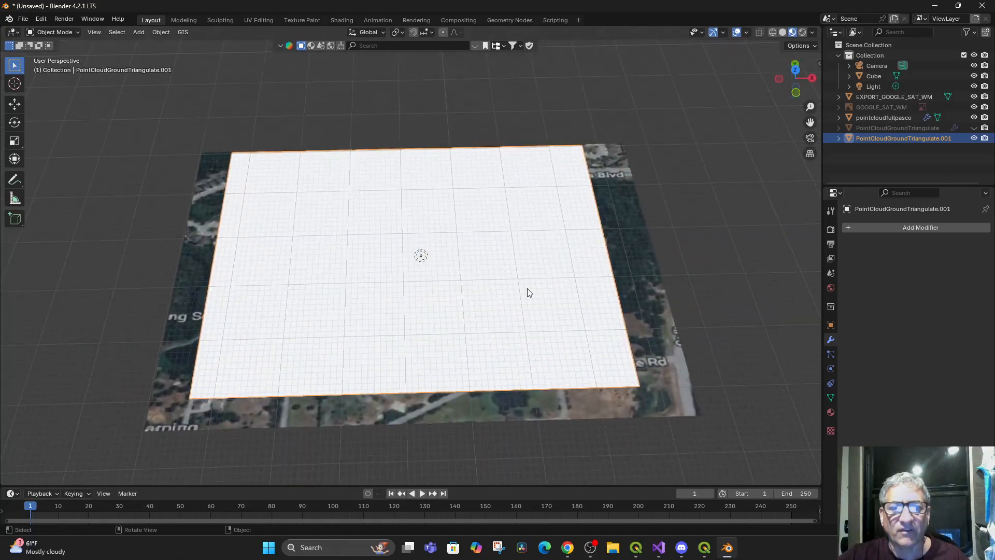
Delete the pointcloudfullpasco plane and the hidden PointCloudGroundTriangulate plane, then check the remaining map planes
left_click(880, 117)
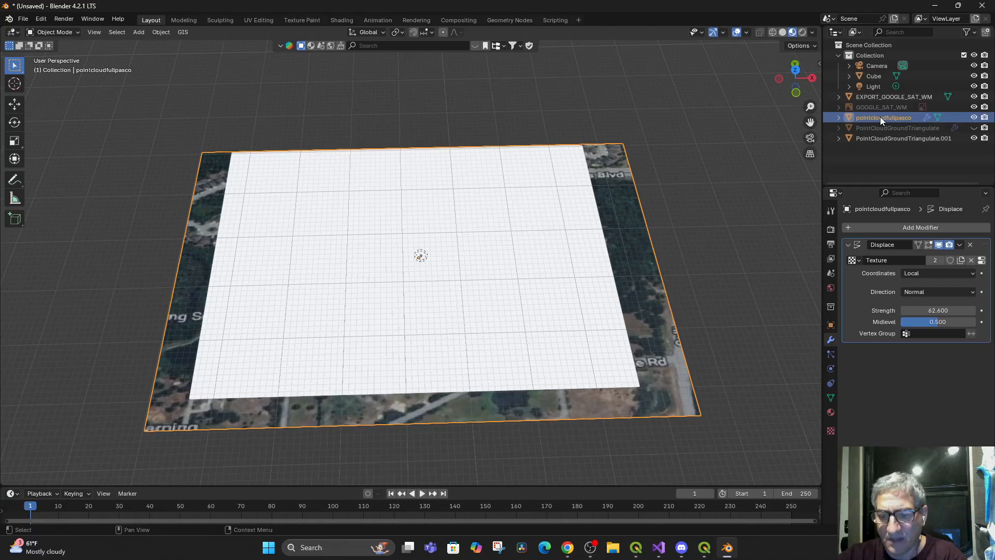
right_click(880, 117)
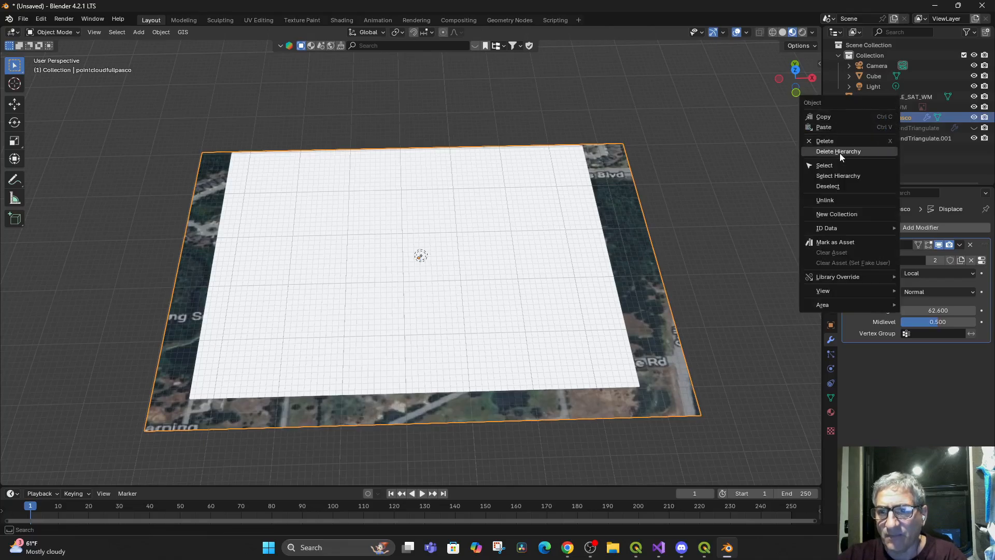
left_click(837, 144)
left_click(884, 118)
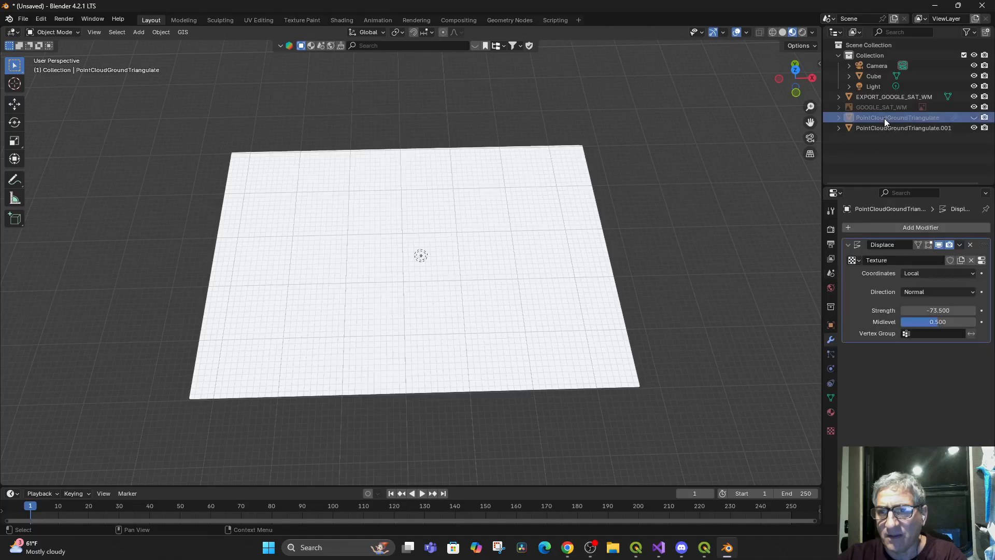
right_click(884, 117)
left_click(850, 118)
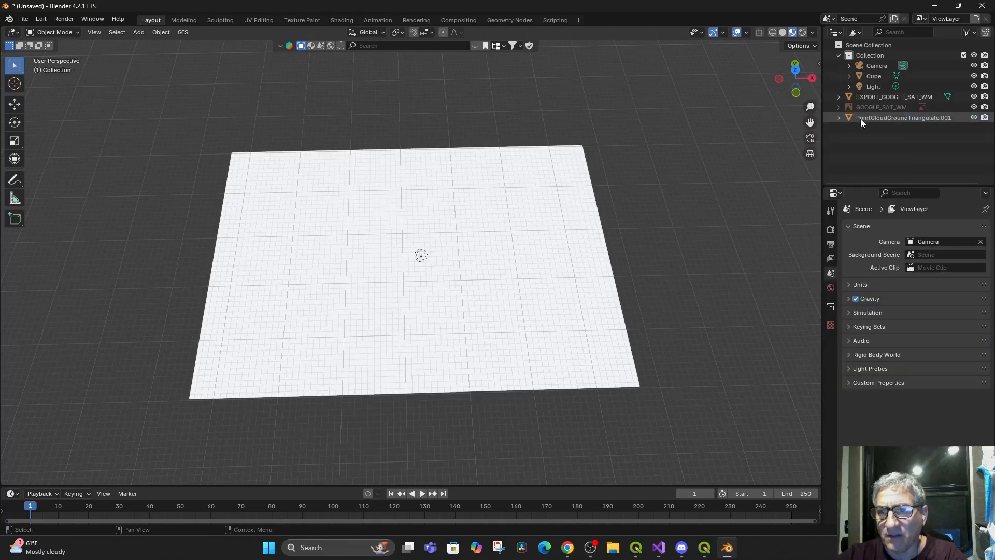
left_click(869, 108)
left_click(868, 98)
left_click(868, 117)
left_click(875, 97)
left_click_drag(606, 338, 619, 270)
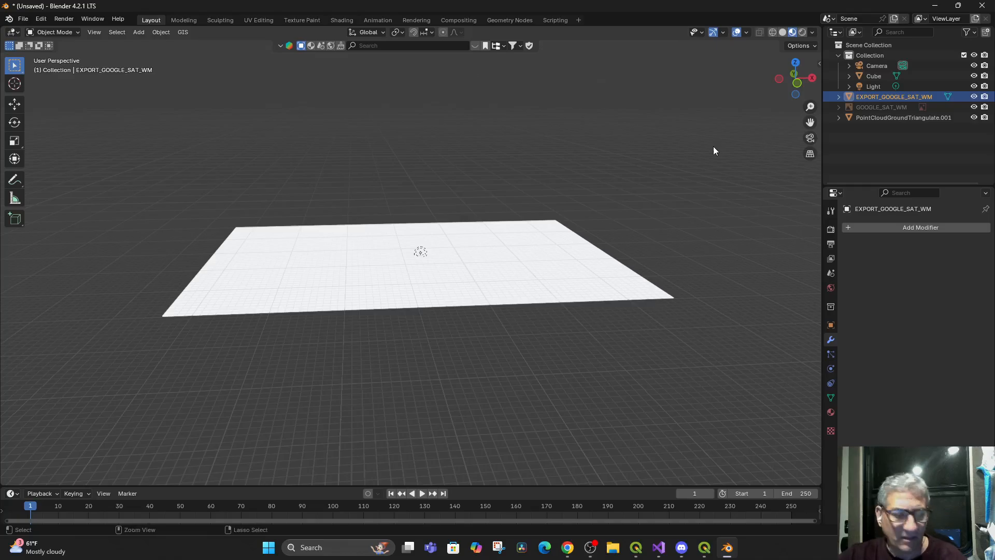
Undo the deletions of the pointcloudfullpasco and PointCloudGroundTriangulate planes
key("ctrl+z")
key("ctrl+z")
key("ctrl+z")
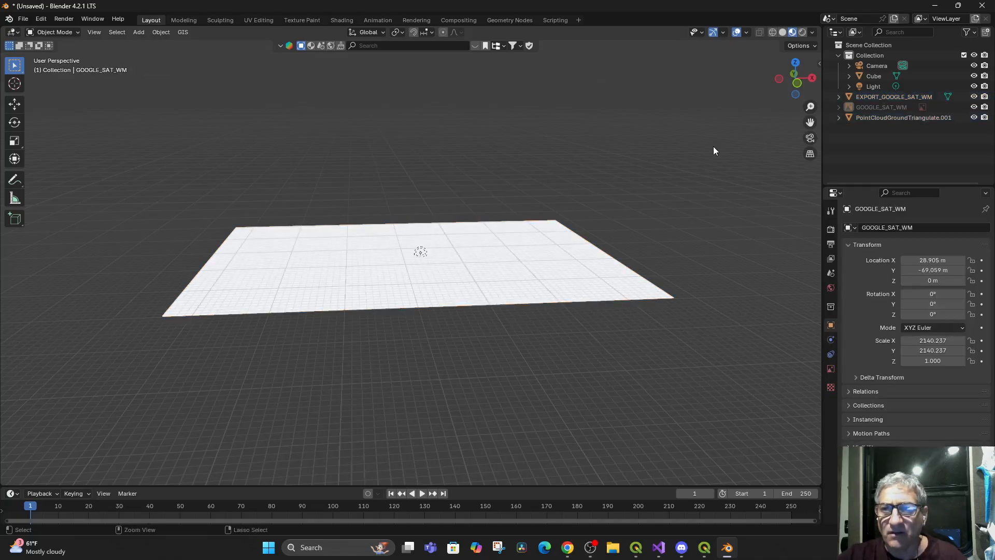
key("ctrl+z")
key("ctrl+z")
key("ctrl+z")
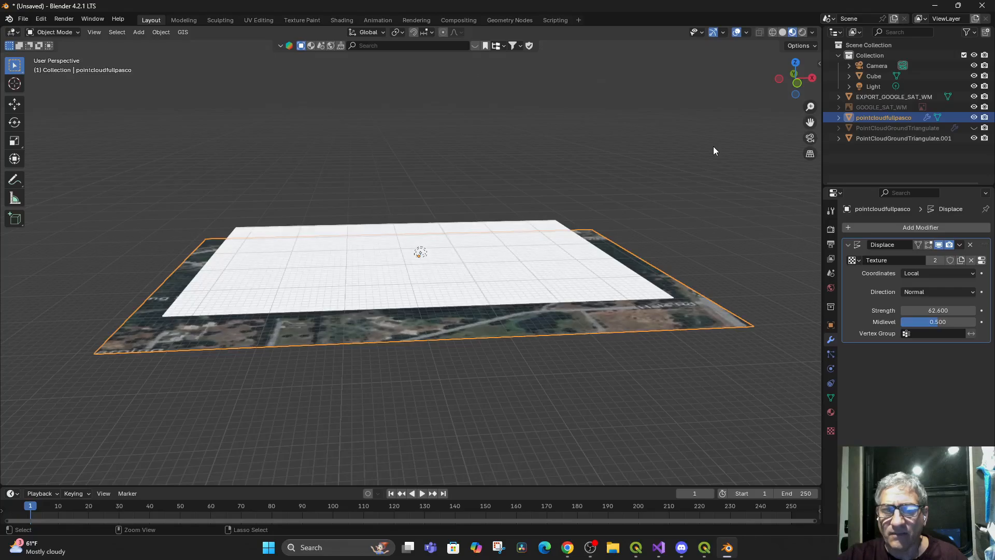
Compare the PointCloudGroundTriangulate.001 plane's extent with the satellite plane beneath it, and examine EXPORT_GOOGLE_SAT_WM up close around the lake
left_click(876, 128)
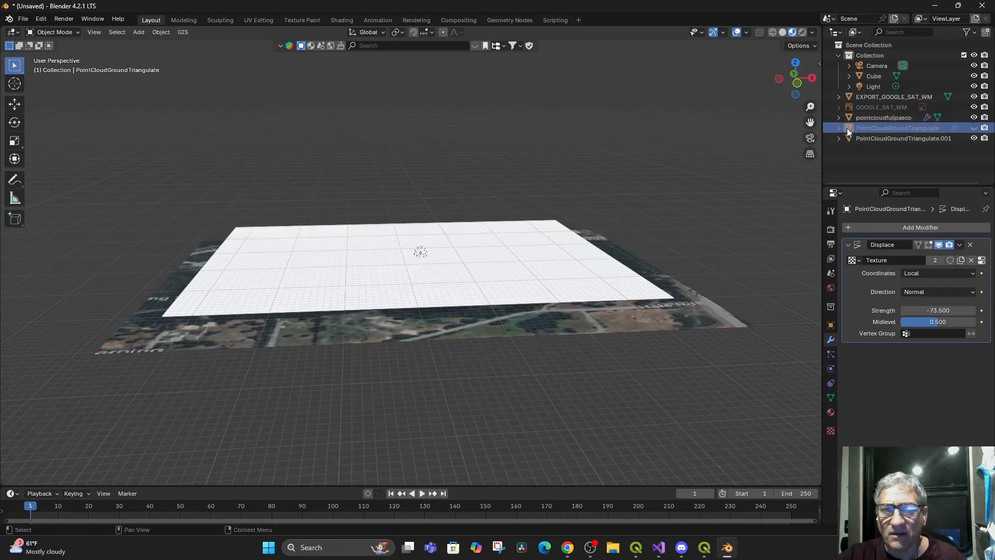
left_click(544, 289)
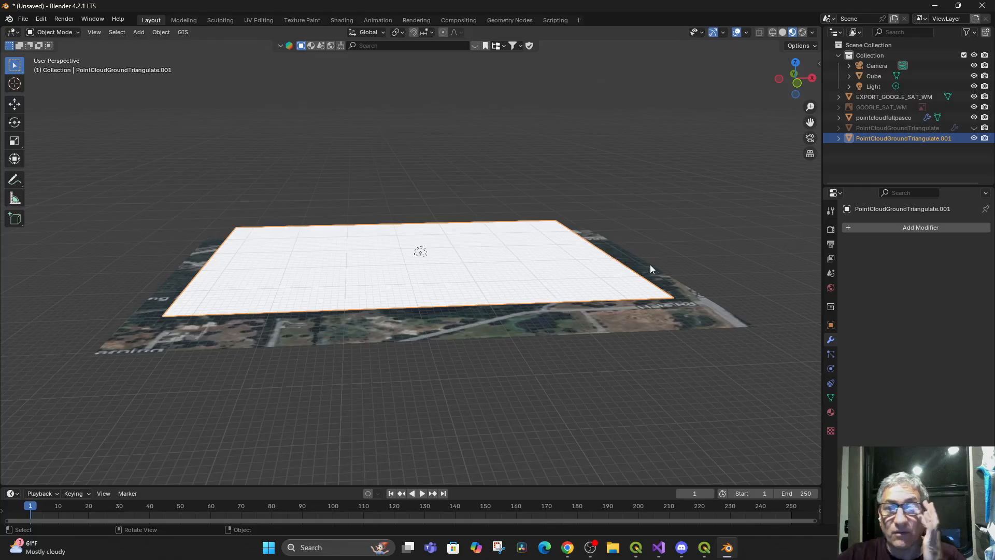
left_click_drag(660, 256, 735, 256)
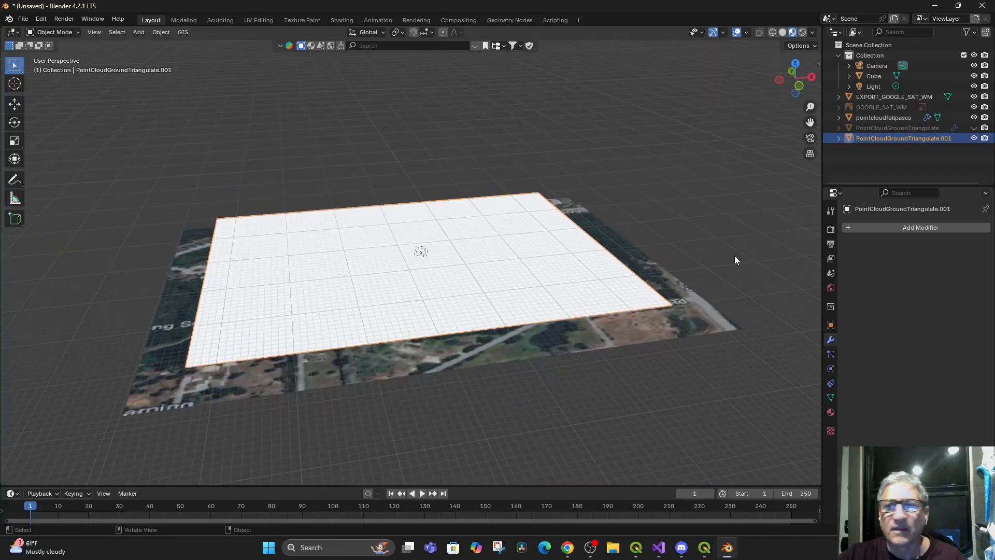
left_click(896, 98)
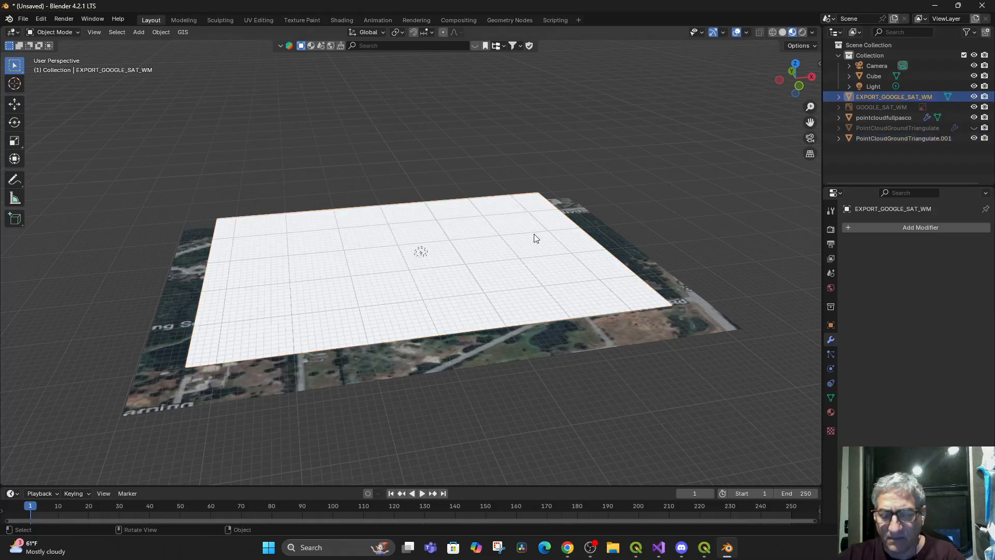
key("KP_Decimal")
scroll(528, 259, "up", 6)
left_click_drag(527, 264, 440, 244)
scroll(559, 238, "up", 5)
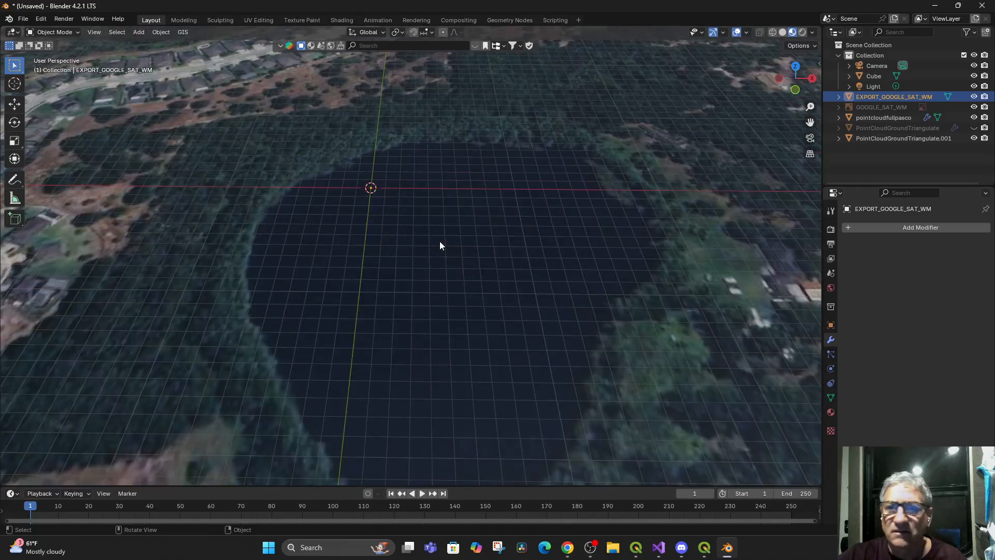
scroll(440, 246, "down", 3)
Check pointcloudfullpasco and EXPORT_GOOGLE_SAT_WM by switching their visibility off and on, and unhide the PointCloudGroundTriangulate plane
left_click(974, 118)
left_click(974, 118)
left_click(974, 97)
left_click(974, 97)
left_click(974, 128)
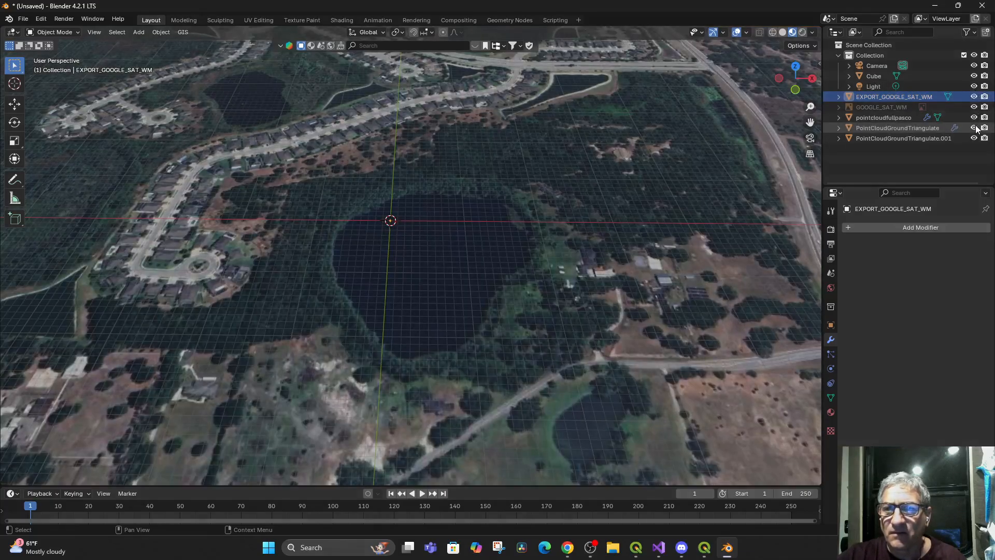
left_click(974, 97)
left_click(974, 96)
Try to get SRTM elevation for the satellite map area from the OpenTopography SRTM 30m server
scroll(599, 299, "down", 10)
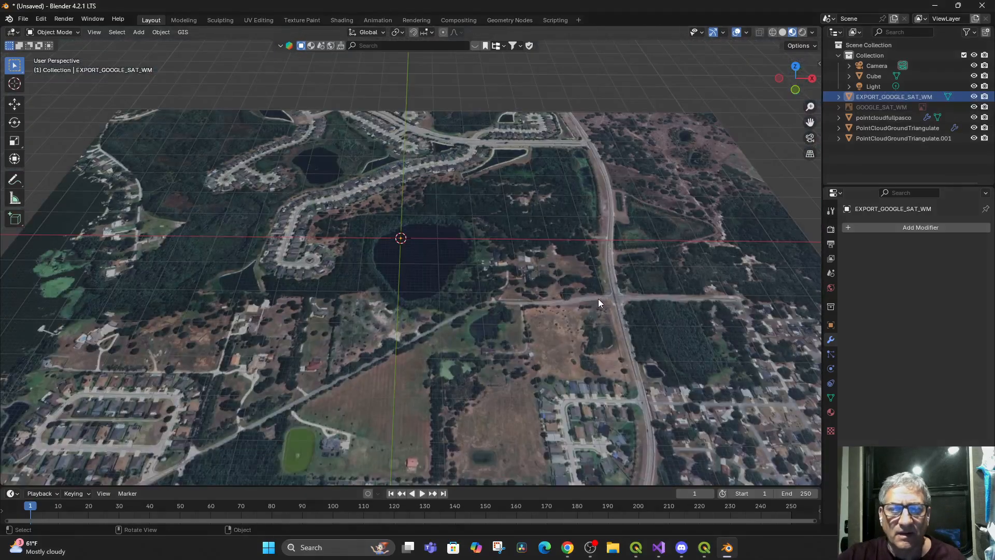
mouse_move(570, 311)
left_mouse_down()
mouse_move(571, 226)
mouse_move(530, 345)
mouse_move(483, 316)
mouse_move(549, 287)
mouse_move(599, 284)
mouse_move(591, 252)
mouse_move(571, 346)
mouse_move(589, 283)
mouse_move(575, 312)
left_mouse_up()
scroll(483, 316, "up", 10)
scroll(570, 346, "down", 8)
scroll(570, 345, "up", 3)
scroll(570, 345, "up", 3)
left_click(183, 33)
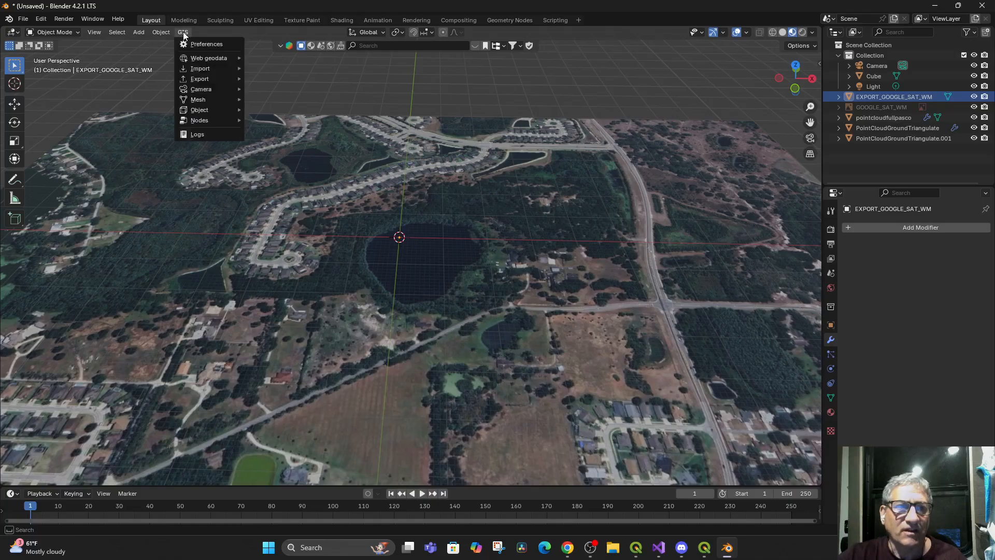
mouse_move(213, 61)
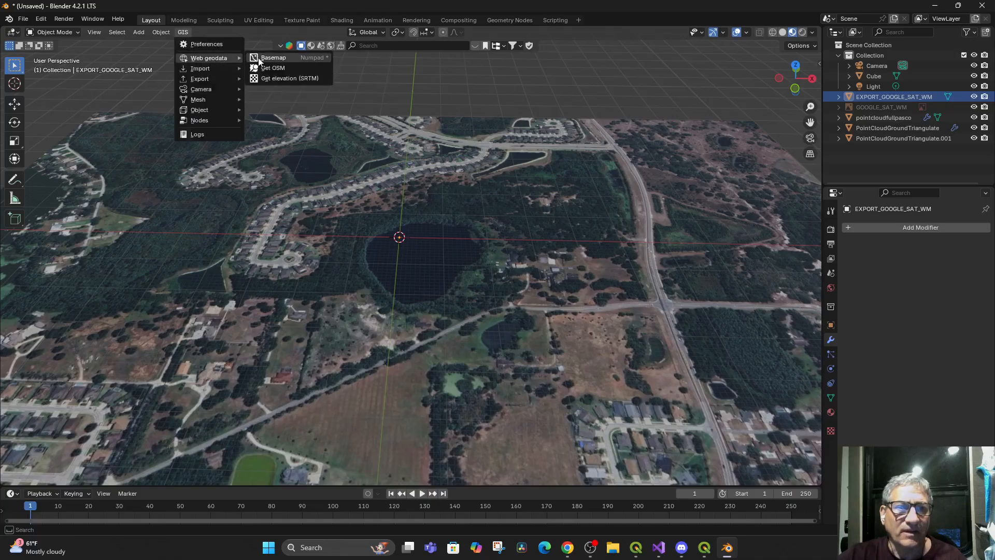
left_click(288, 77)
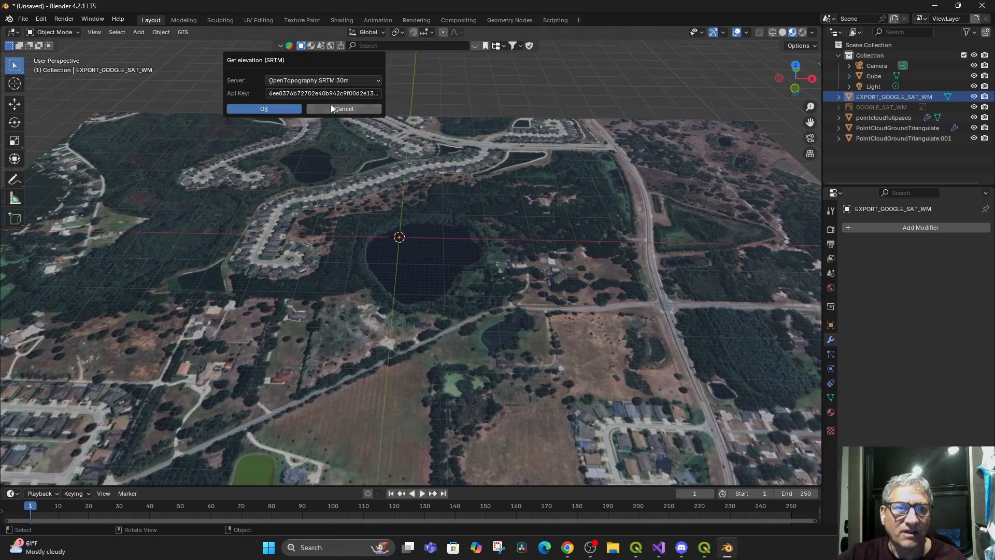
left_click(283, 109)
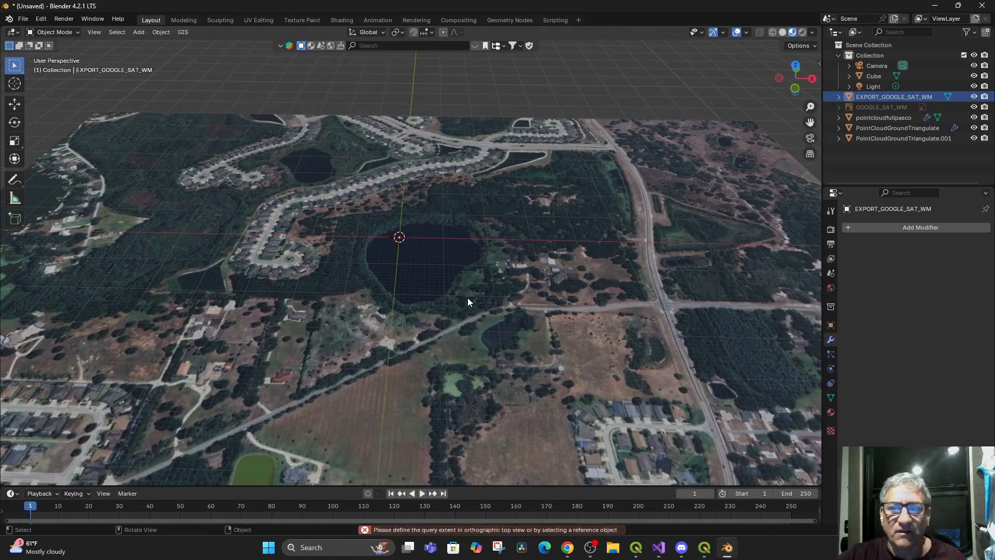
Select the EXPORT_GOOGLE_SAT_WM plane as the reference object and request its elevation from the OpenTopography SRTM 30m server
left_click(479, 348)
left_click(183, 32)
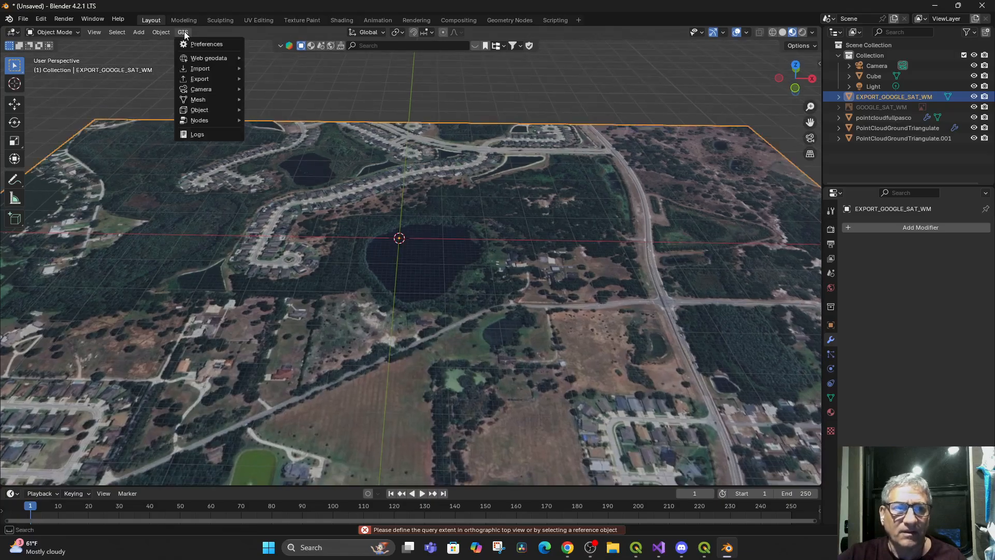
mouse_move(223, 58)
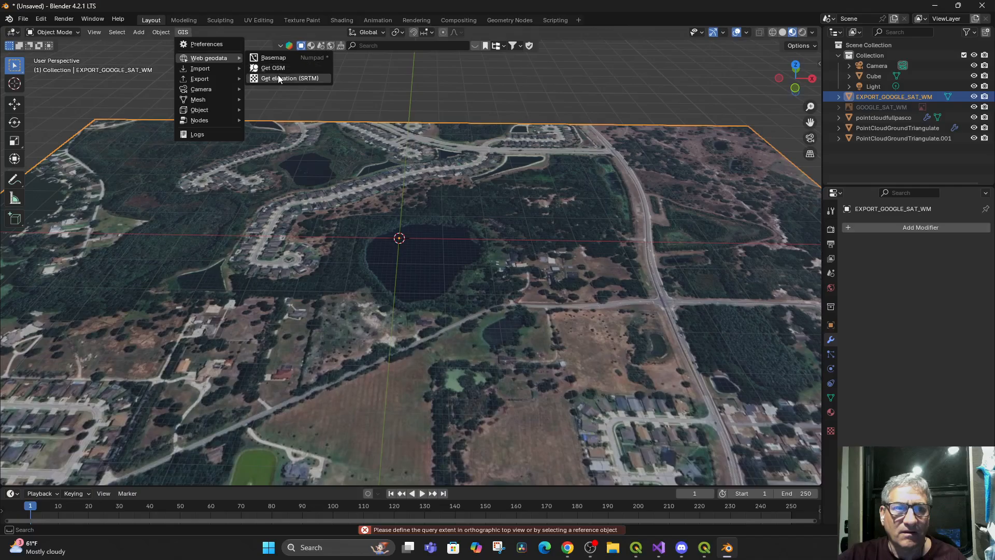
left_click(278, 76)
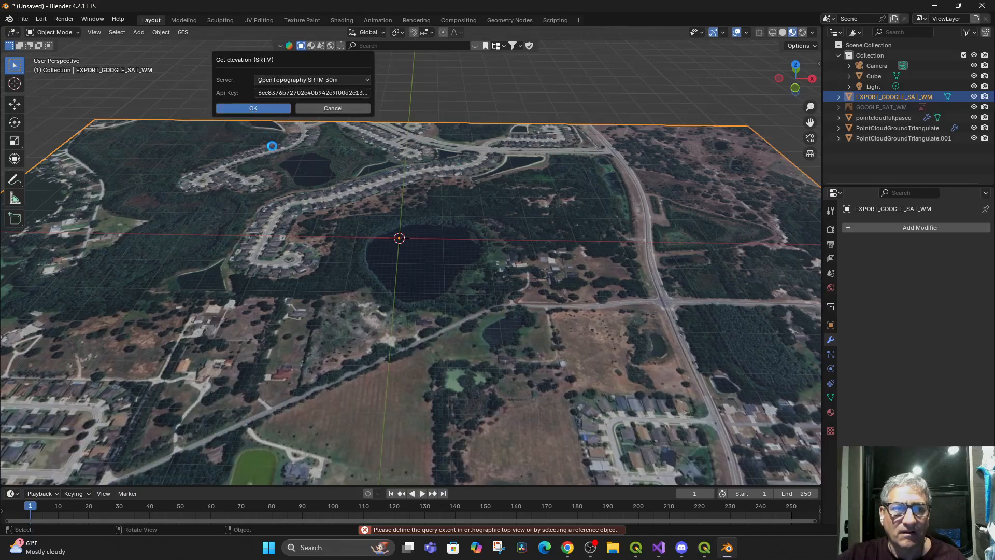
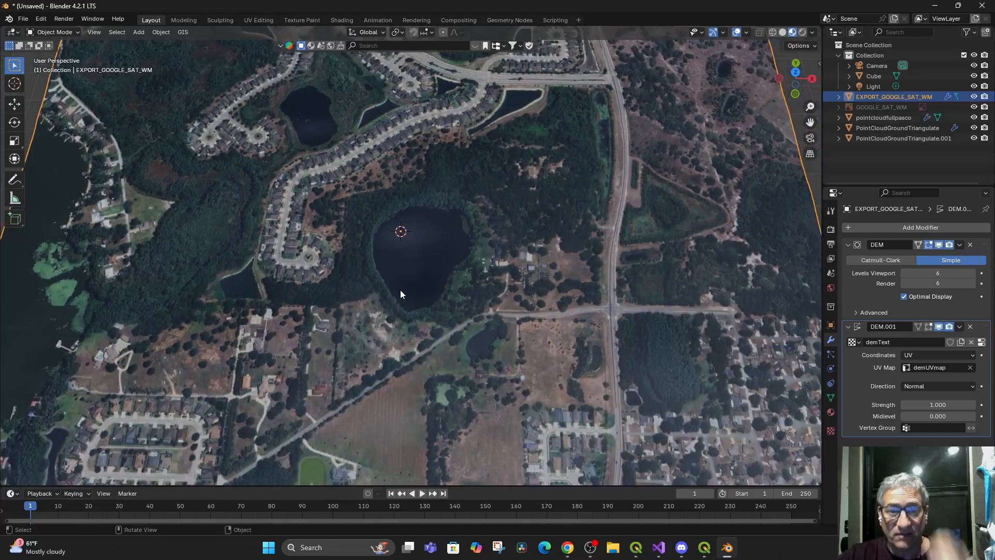
Select pointcloudfullpasco and set the viewport's clip start to 0.001 m
left_click_drag(400, 291, 395, 332)
scroll(400, 238, "up", 4)
scroll(399, 238, "down", 4)
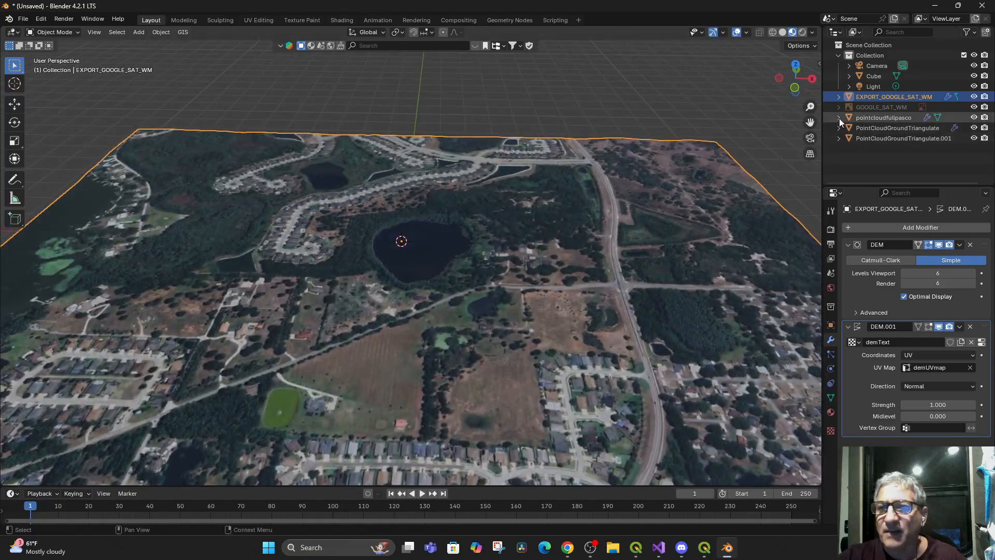
left_click(900, 117)
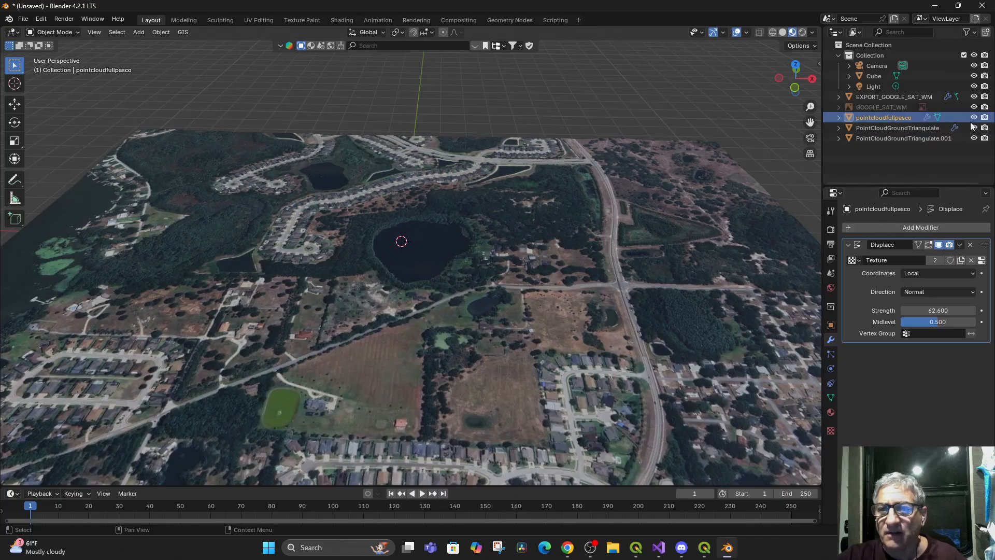
left_click_drag(534, 326, 523, 298)
left_click_drag(818, 63, 773, 88)
left_click(813, 116)
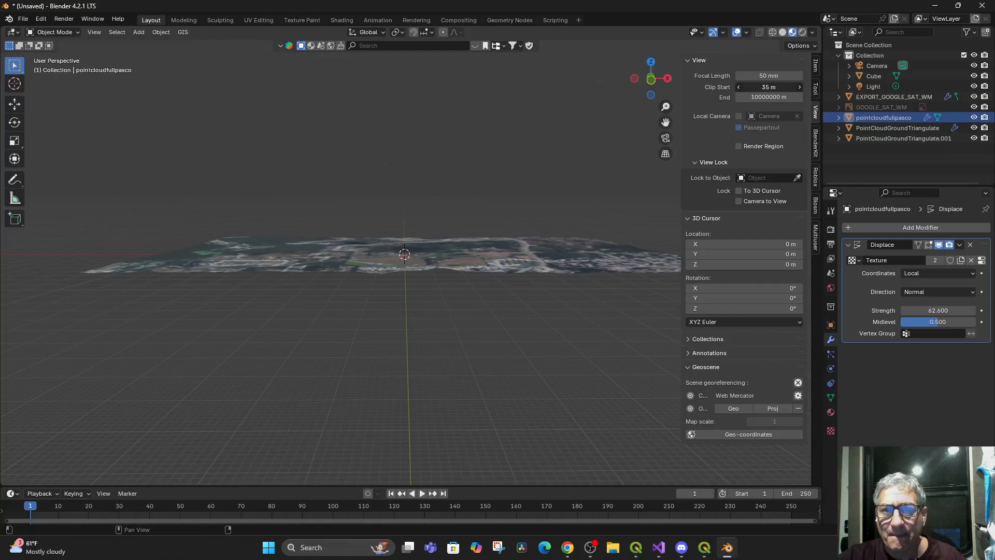
left_click_drag(773, 87, 756, 87)
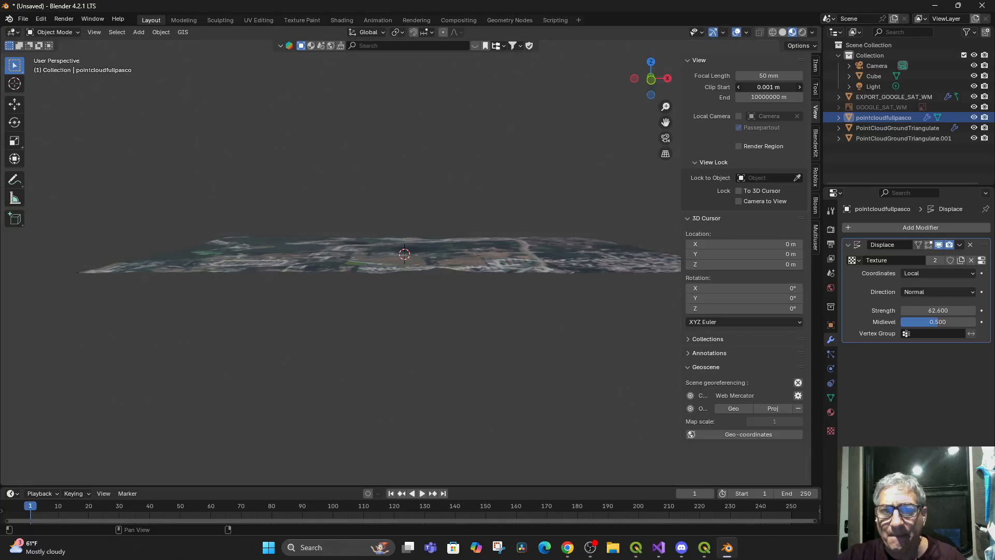
Check pointcloudfullpasco by switching its visibility off and on, and examine the stacked PointCloudGroundTriangulate planes from the side and from above
left_click(974, 117)
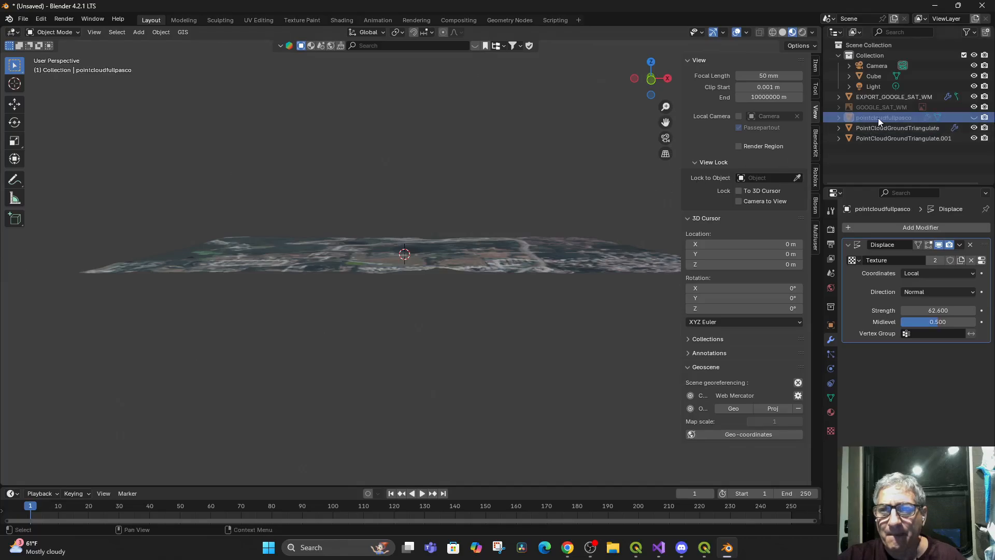
left_click(974, 117)
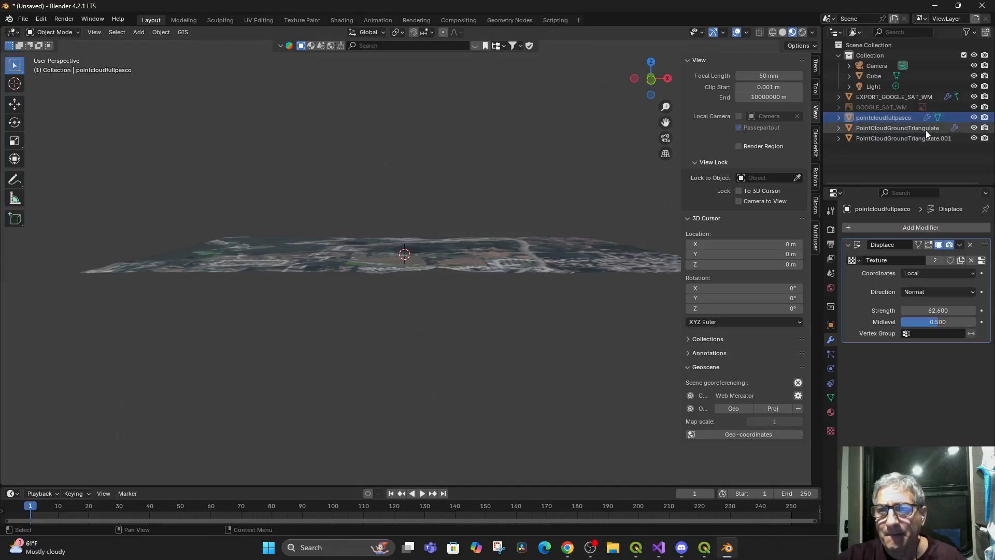
left_click(913, 128)
key("KP_Decimal")
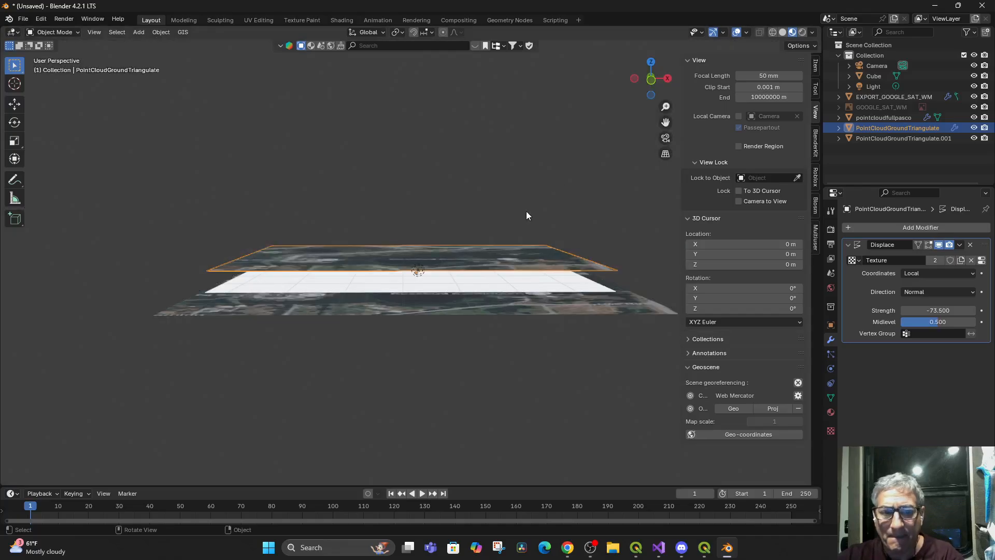
left_click_drag(493, 260, 487, 285)
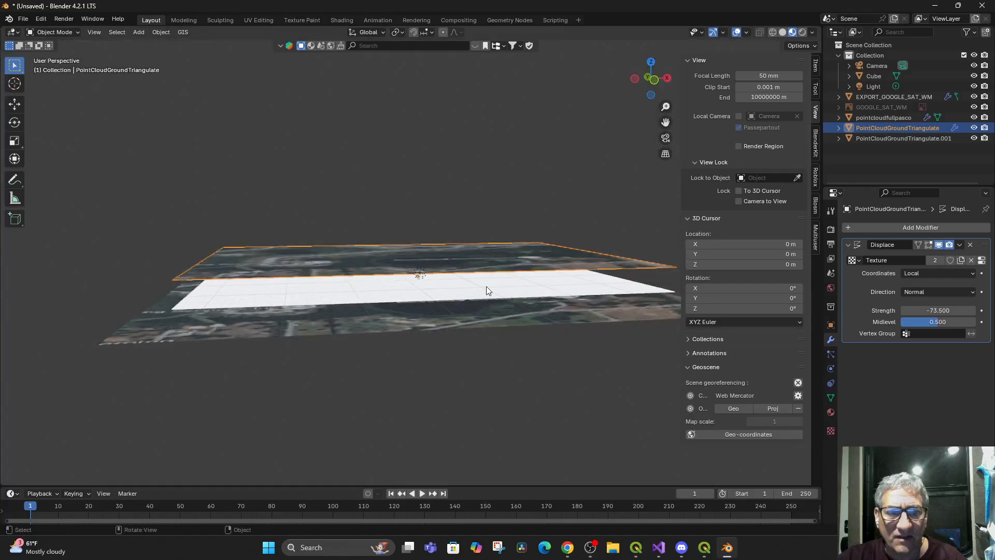
left_click(487, 285)
left_click_drag(444, 315, 406, 331)
scroll(421, 305, "down", 15)
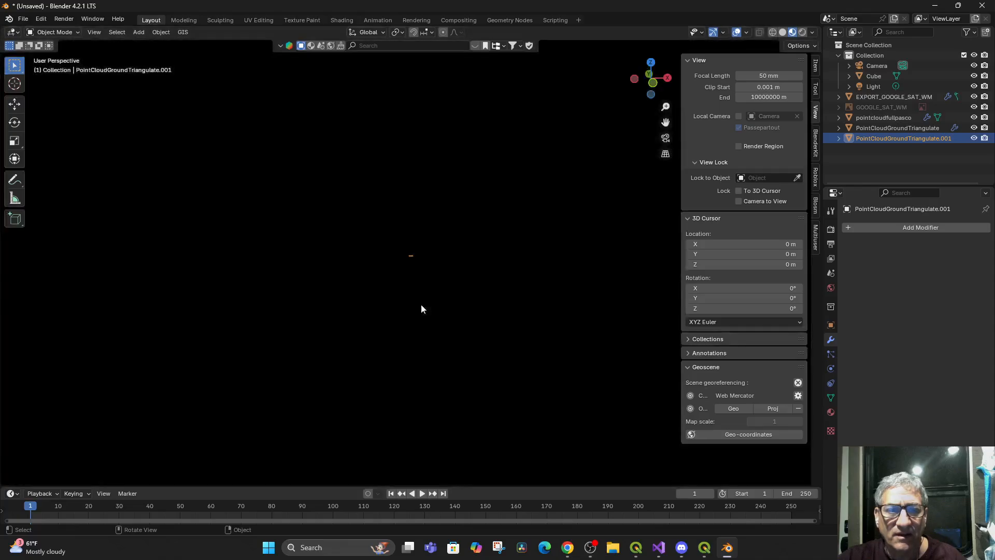
scroll(421, 303, "up", 15)
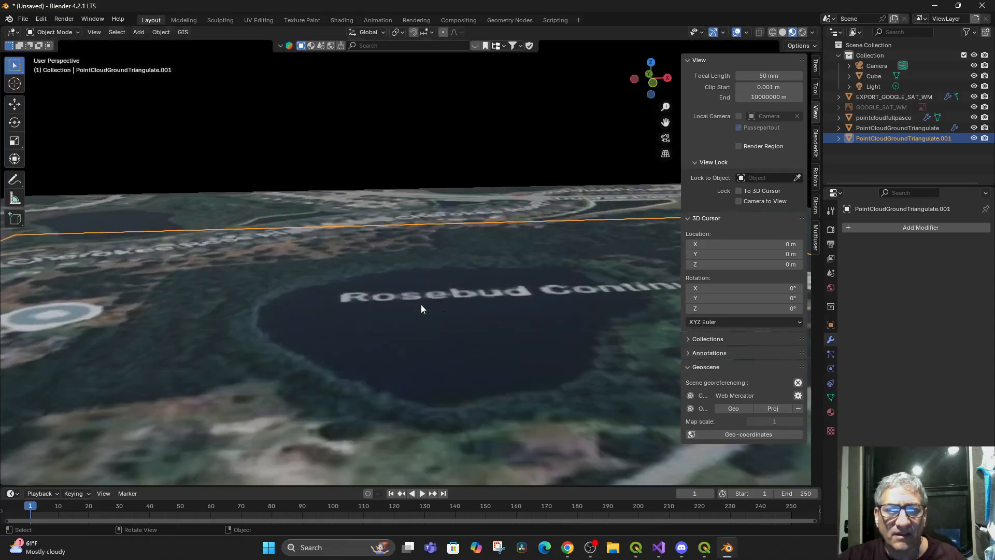
left_click_drag(421, 304, 479, 343)
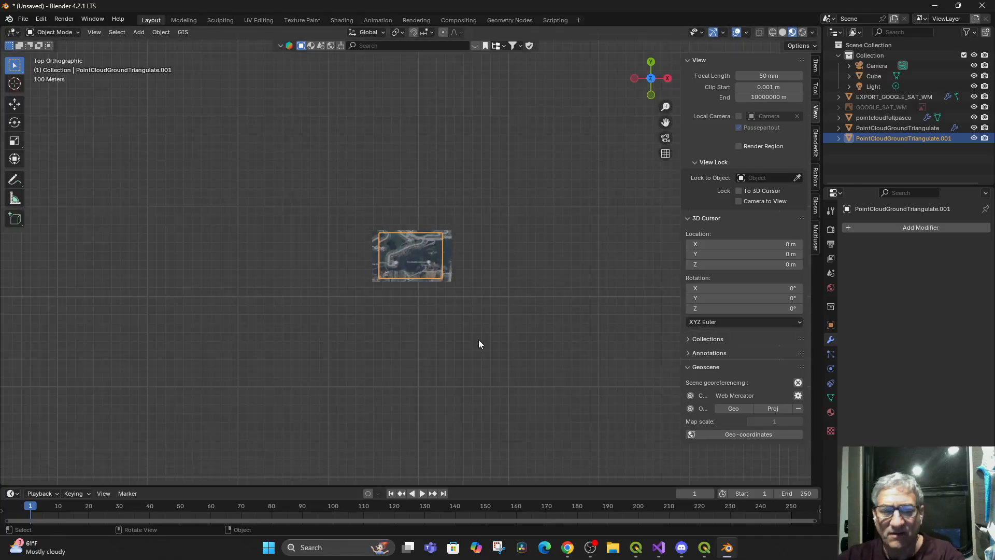
scroll(467, 324, "up", 8)
scroll(467, 324, "down", 5)
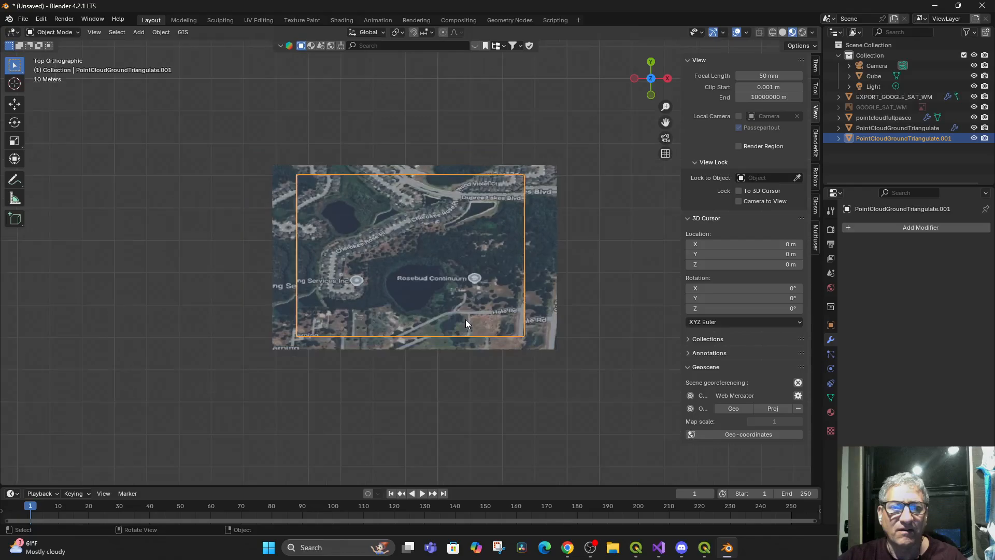
Compare the locations of EXPORT_GOOGLE_SAT_WM and pointcloudfullpasco, and move pointcloudfullpasco about 9,580 km in negative X towards the world origin
left_click(887, 97)
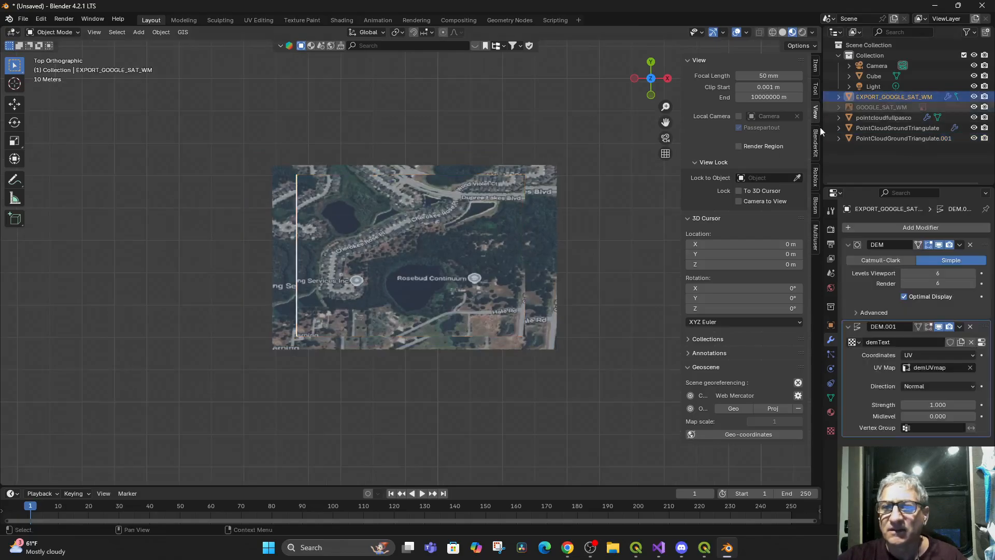
key("KP_Decimal")
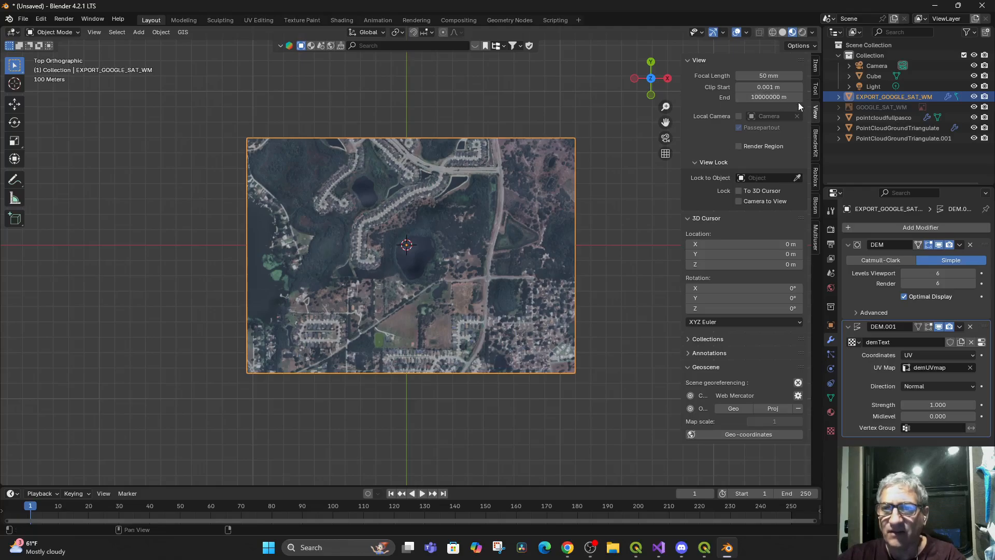
left_click(900, 118)
key("KP_Decimal")
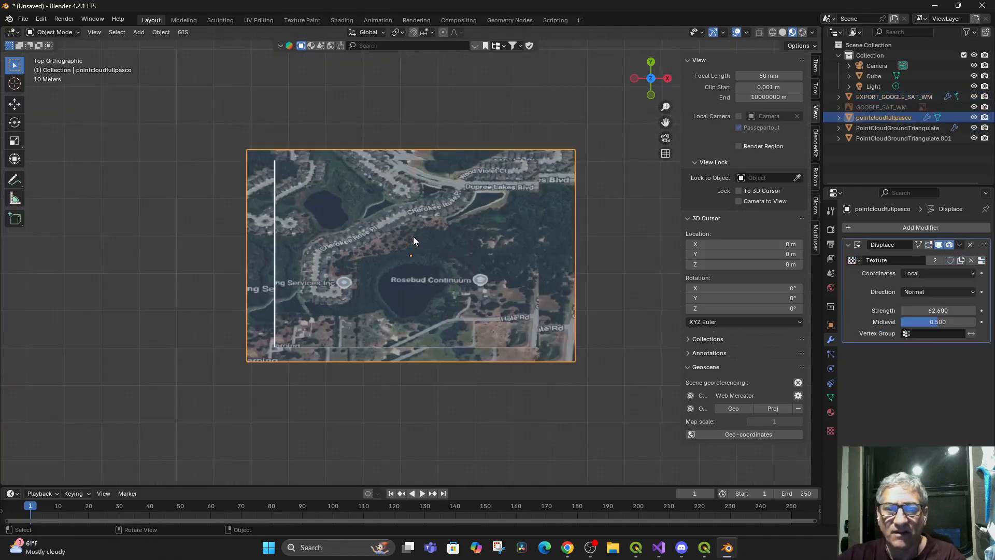
scroll(453, 243, "down", 15)
scroll(454, 244, "down", 5)
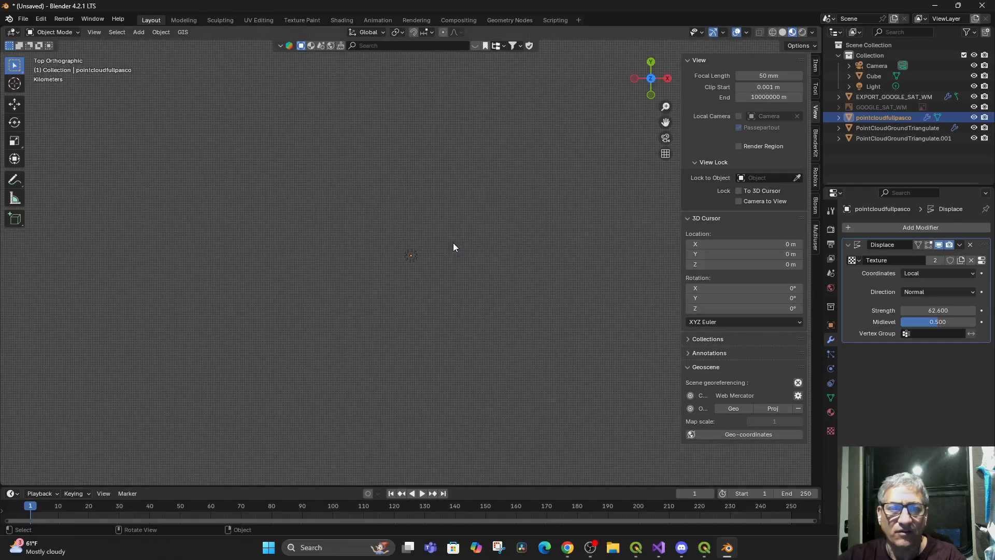
scroll(453, 246, "down", 3)
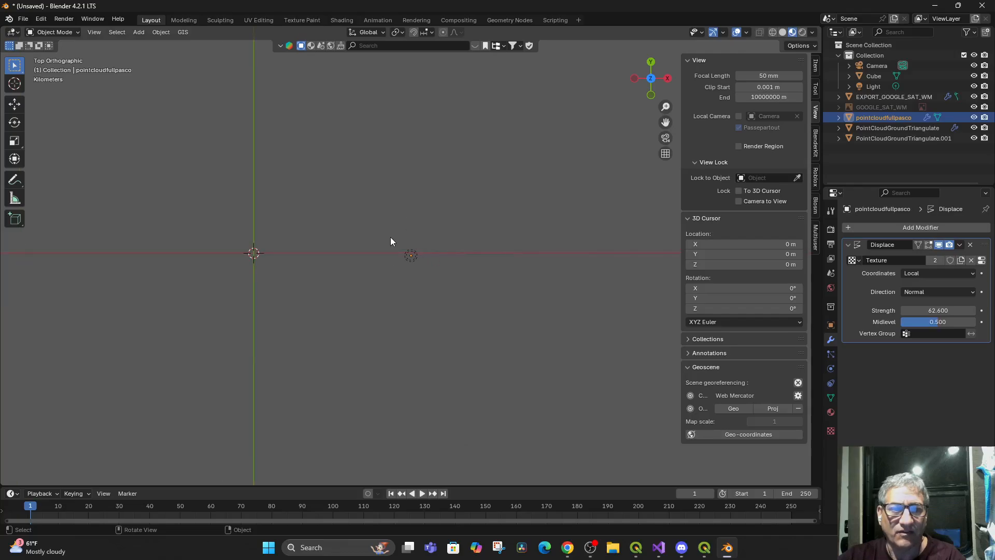
key("g")
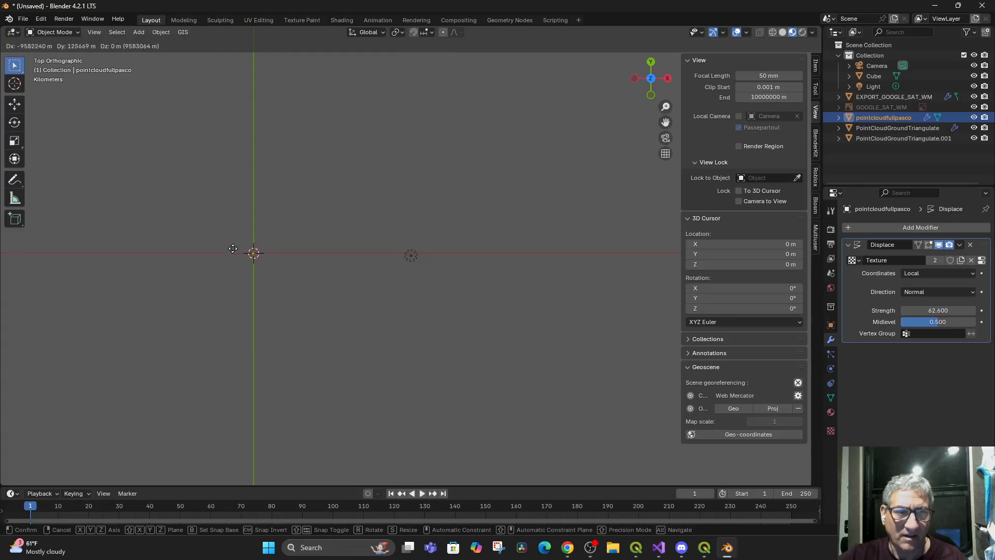
left_click(234, 249)
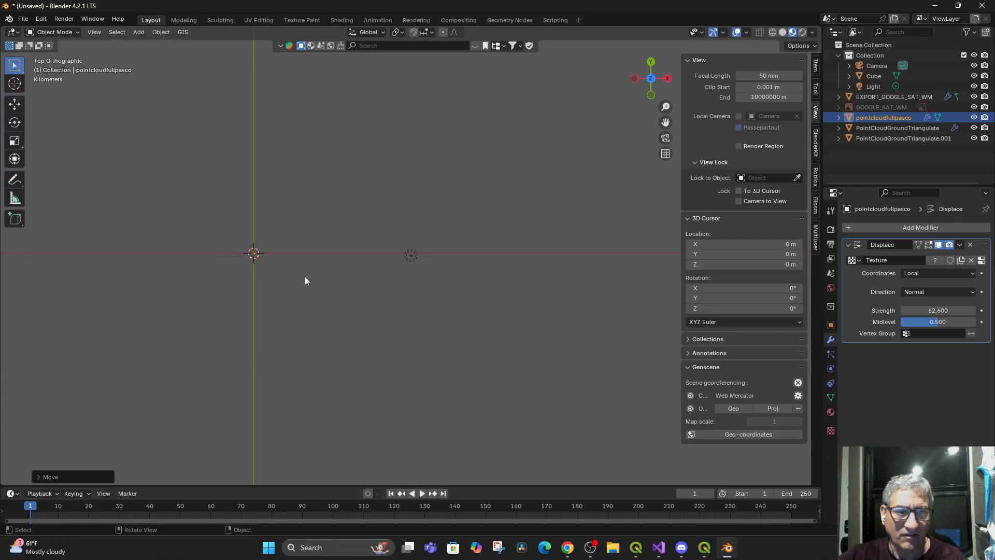
Move the PointCloudGroundTriangulate plane in the top view to the area around the world origin
left_click(880, 128)
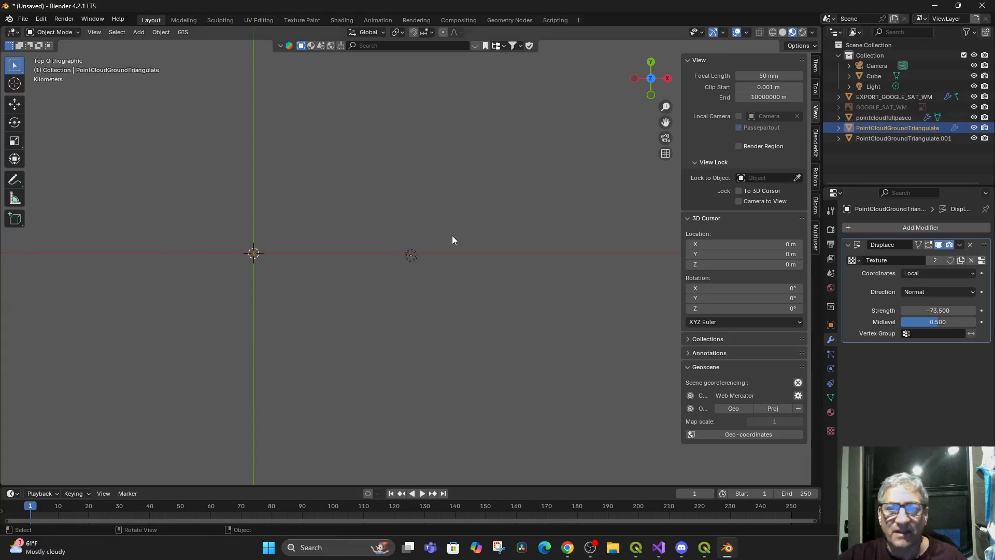
key("g")
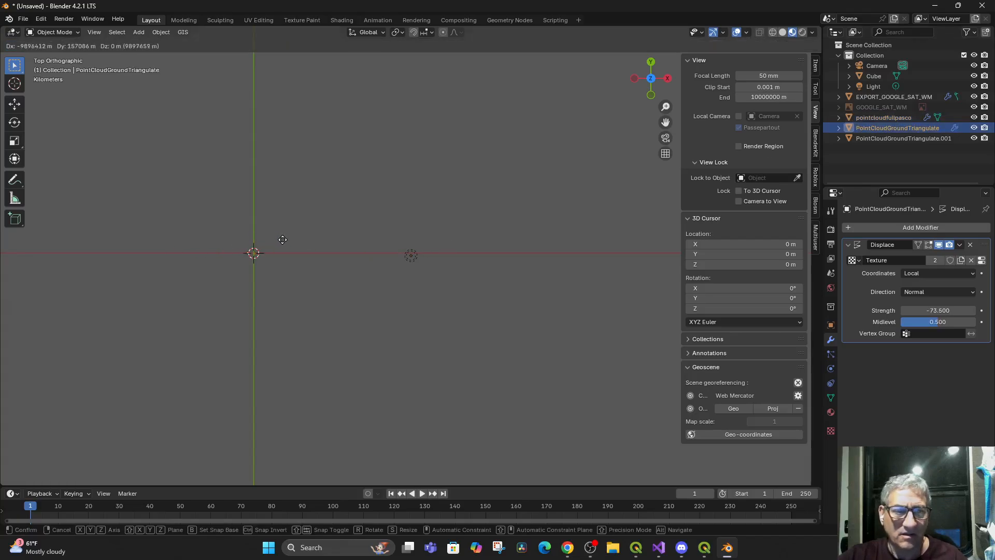
left_click(290, 238)
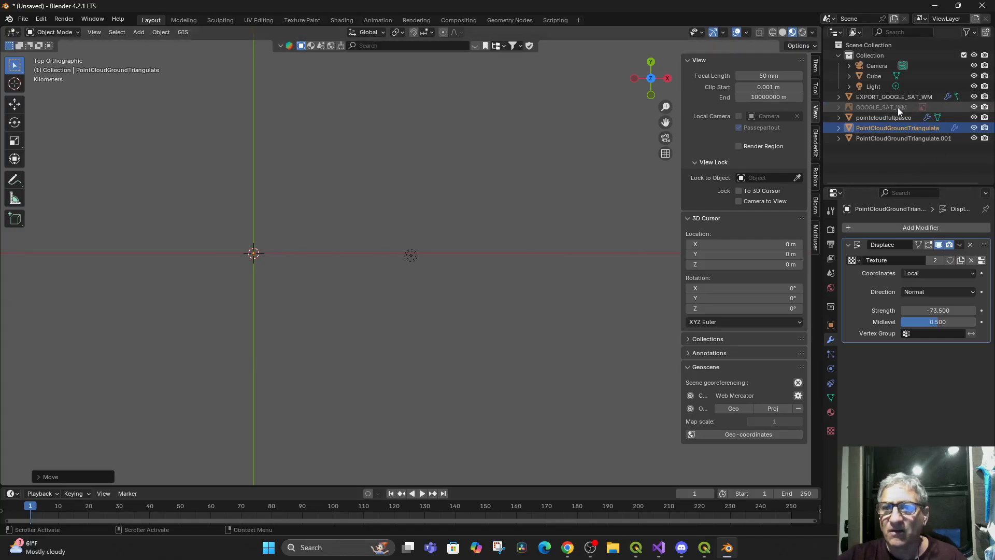
Locate the PointCloudGroundTriangulate plane near the satellite plane and move it over the lake area of EXPORT_GOOGLE_SAT_WM
left_click(885, 98)
key("KP_Decimal")
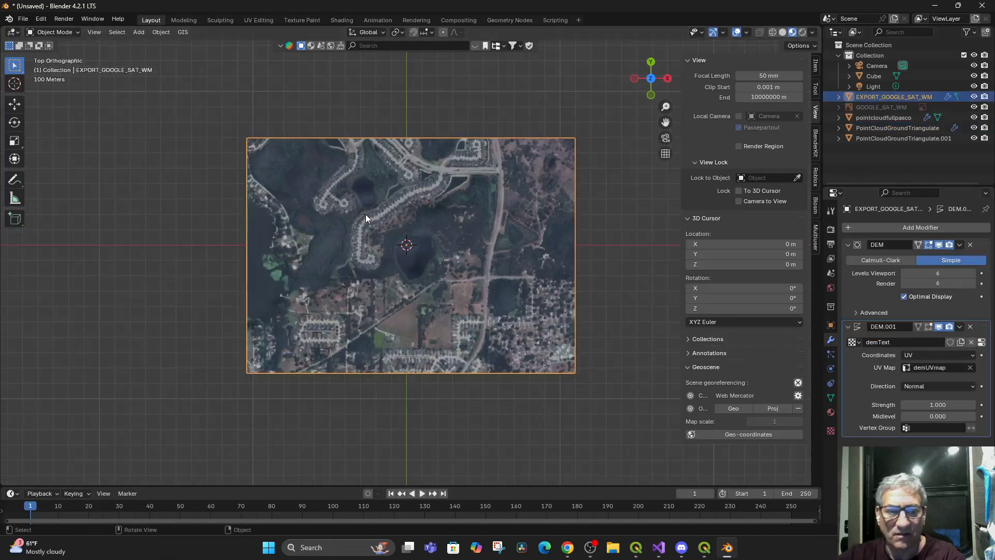
scroll(376, 253, "down", 3)
scroll(384, 270, "up", 4)
mouse_move(406, 288)
left_mouse_down()
mouse_move(417, 260)
mouse_move(416, 283)
left_mouse_up()
scroll(418, 281, "down", 5)
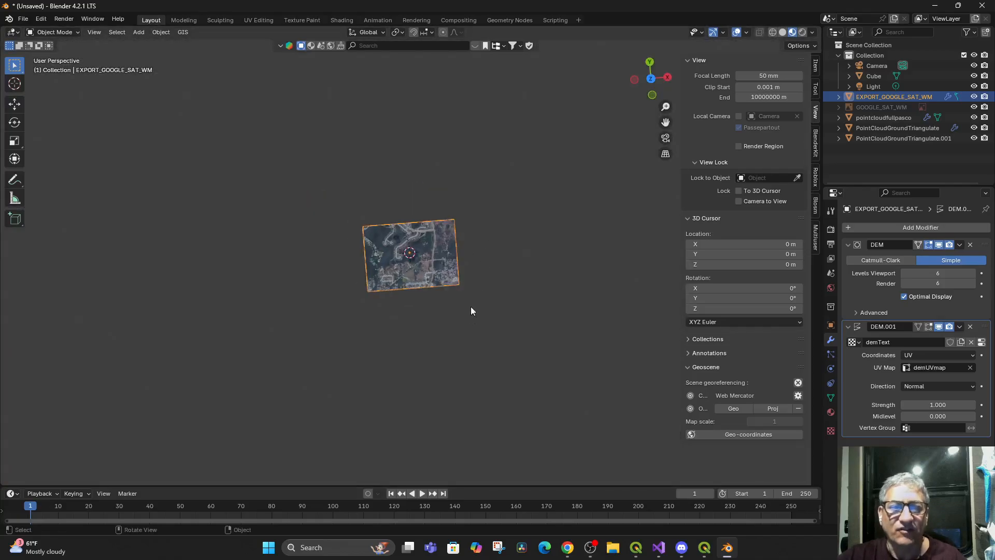
scroll(474, 316, "down", 6)
scroll(468, 316, "up", 5)
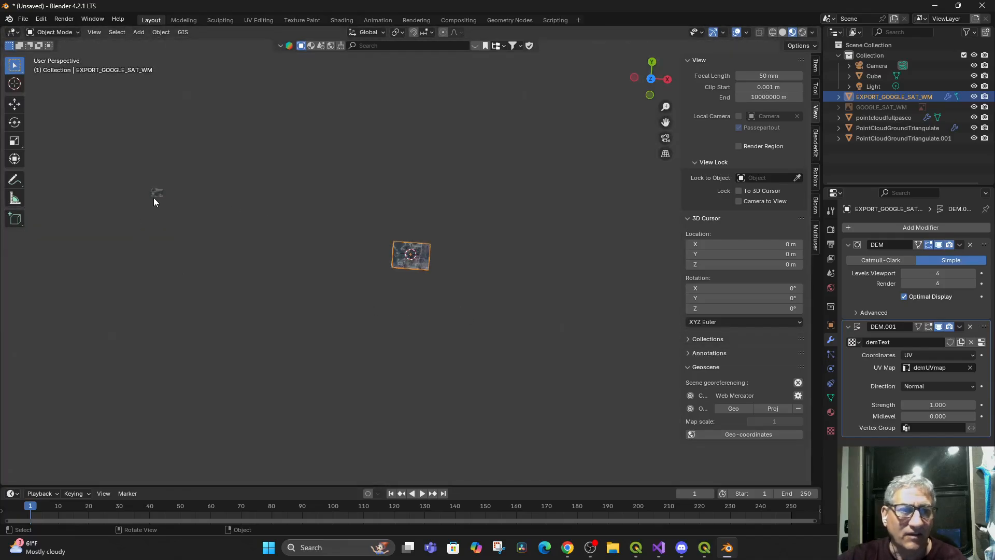
left_click(155, 194)
key("g")
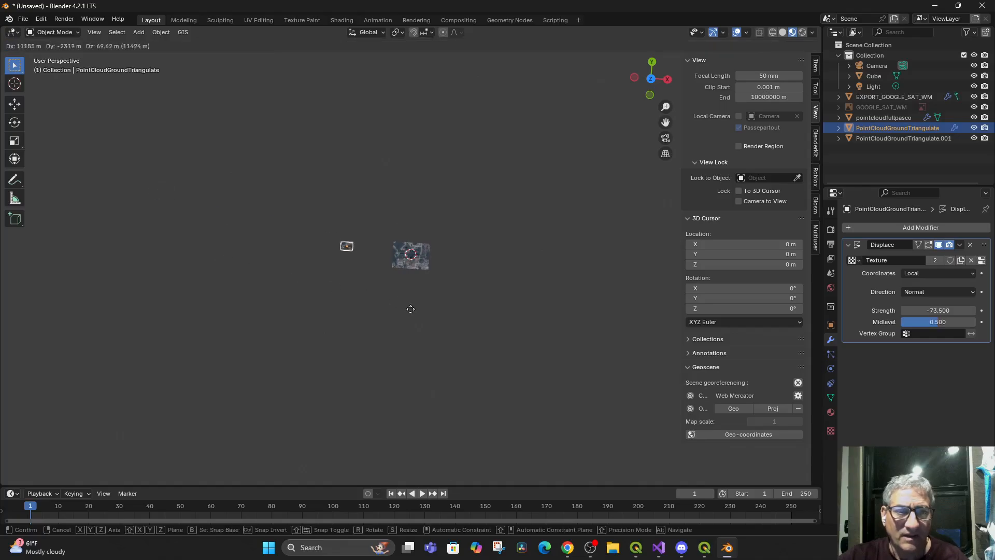
left_click(475, 318)
left_click_drag(470, 340, 543, 294)
key("KP_Decimal")
mouse_move(426, 333)
left_mouse_down()
mouse_move(528, 351)
mouse_move(479, 334)
mouse_move(421, 344)
mouse_move(317, 277)
mouse_move(350, 331)
mouse_move(421, 325)
mouse_move(424, 300)
mouse_move(414, 297)
mouse_move(403, 360)
mouse_move(429, 321)
left_mouse_up()
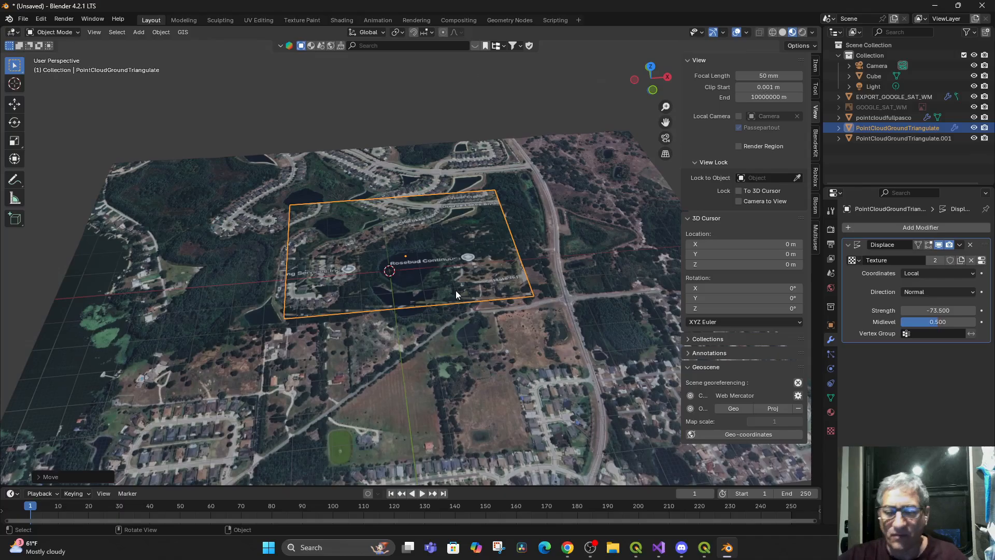
Delete the PointCloudGroundTriangulate plane and select the EXPORT_GOOGLE_SAT_WM plane beneath it
key("Delete")
left_click(453, 309)
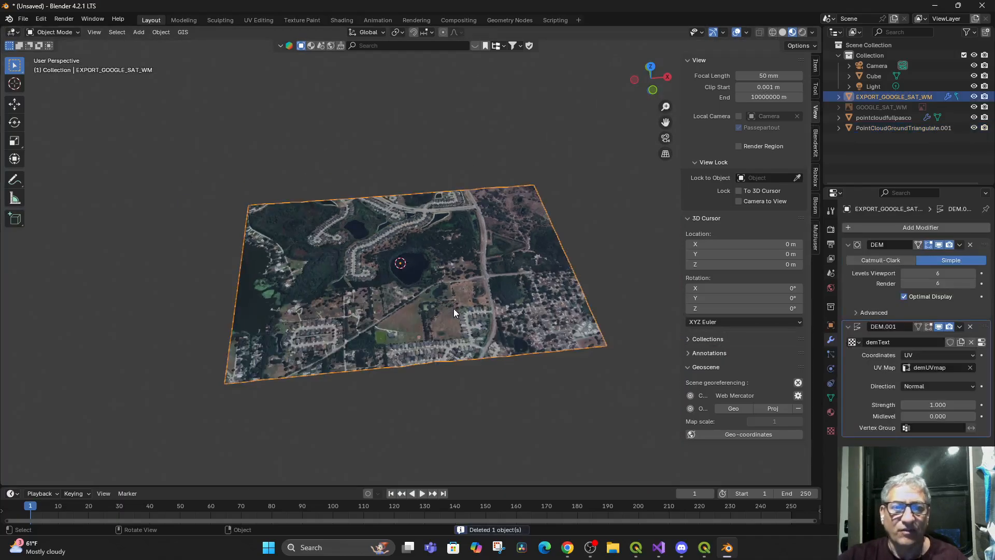
mouse_move(456, 322)
left_mouse_down()
mouse_move(462, 293)
mouse_move(452, 357)
mouse_move(460, 338)
left_mouse_up()
left_click(182, 33)
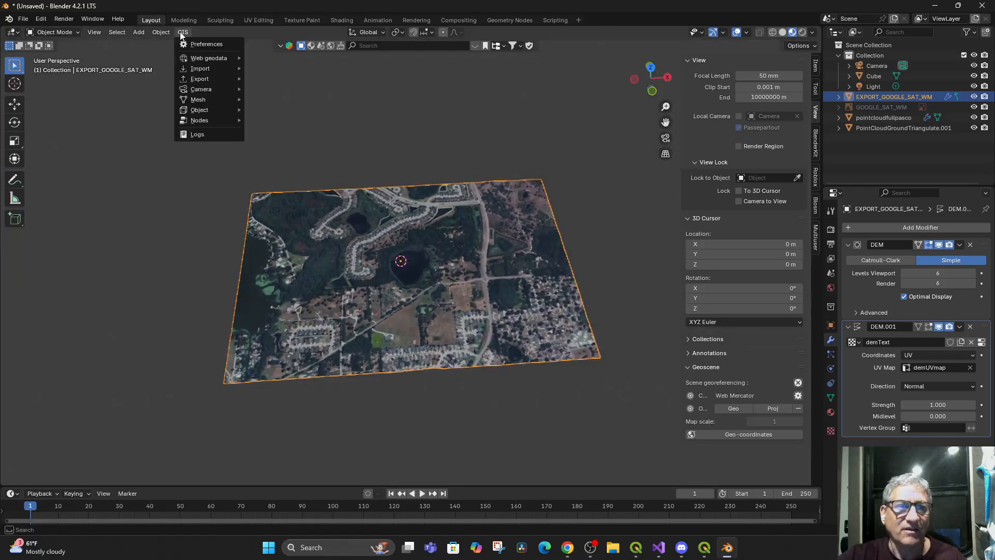
mouse_move(201, 68)
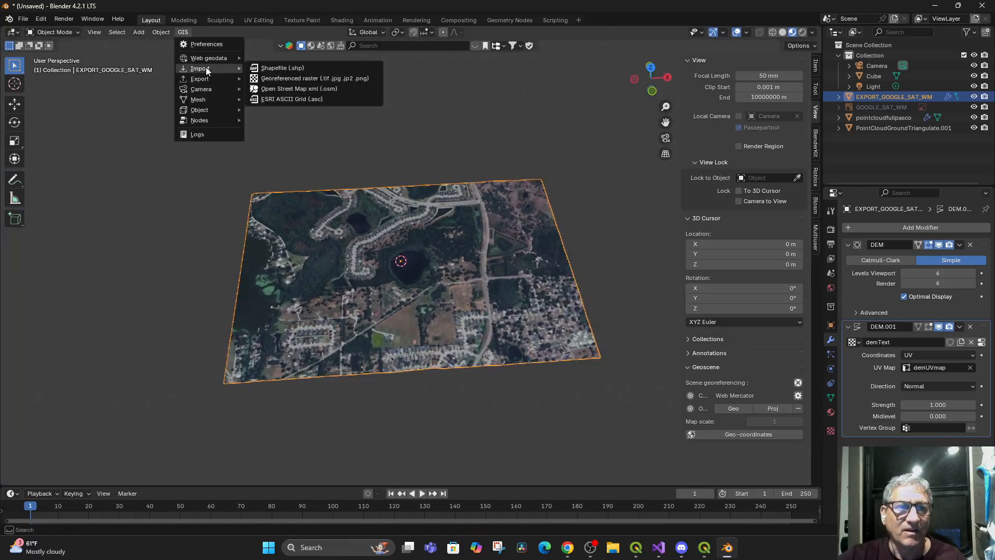
left_click(321, 79)
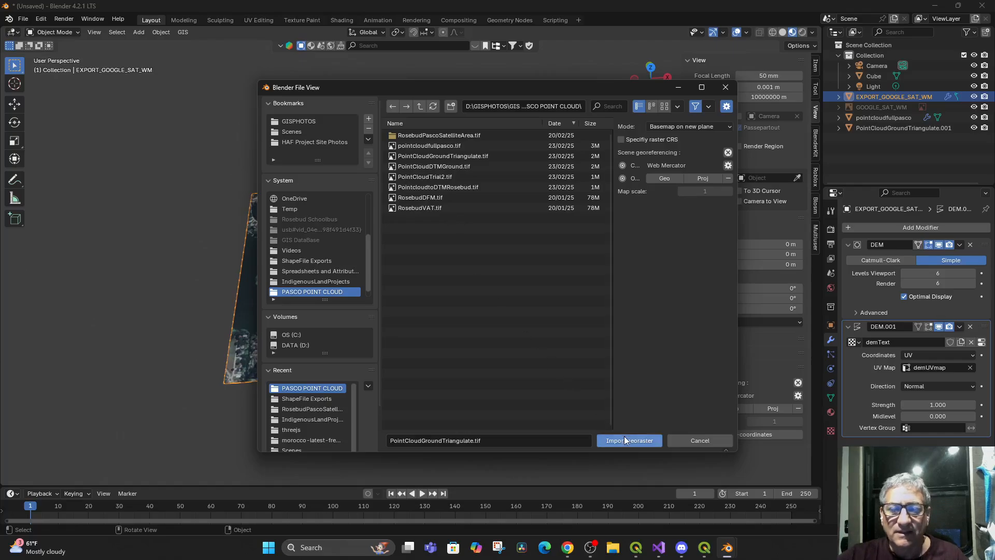
left_click(700, 440)
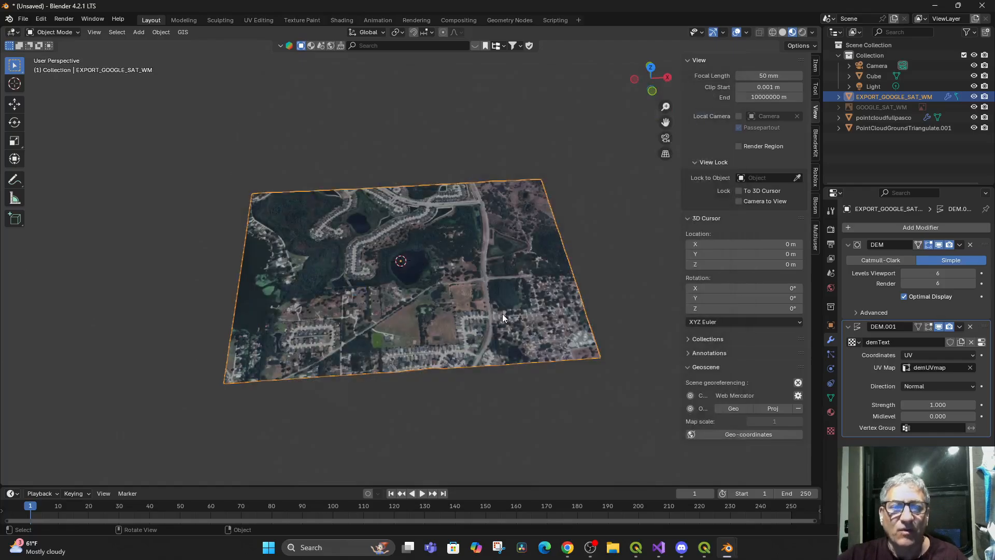
Delete the EXPORT_GOOGLE_SAT_WM plane, and check the remaining pointcloudfullpasco and PointCloudGroundTriangulate.001 planes up close
key("Delete")
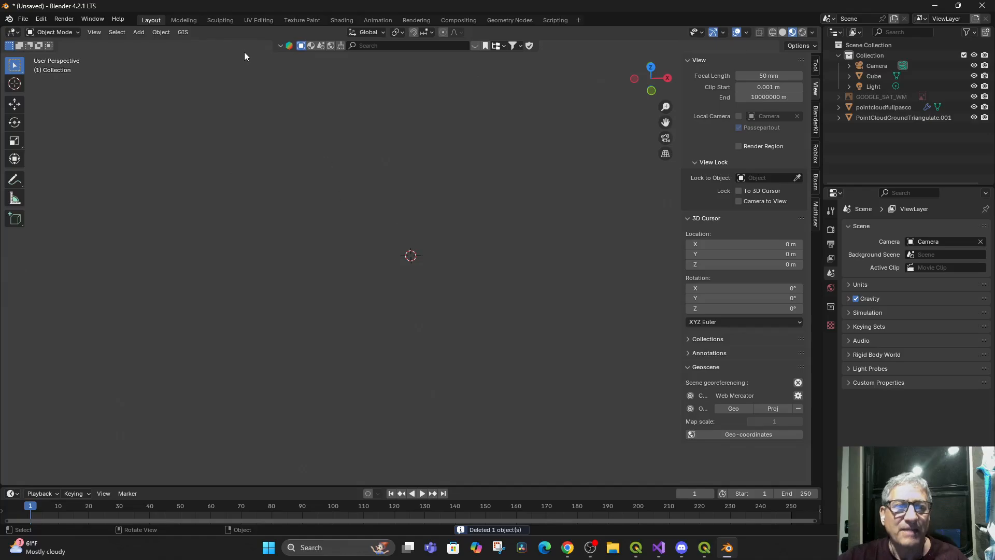
left_click(878, 106)
key("KP_Decimal")
left_click_drag(337, 233, 328, 259)
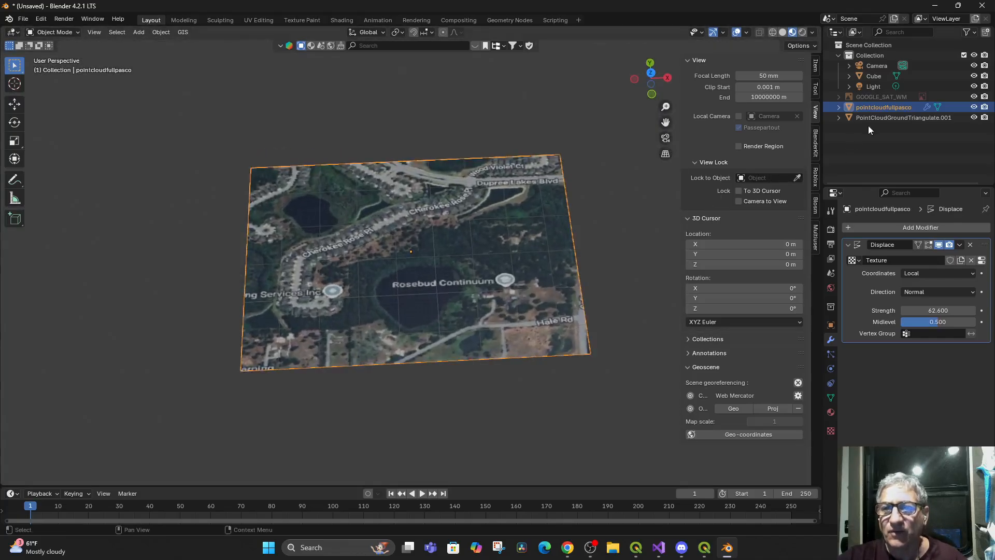
left_click(882, 117)
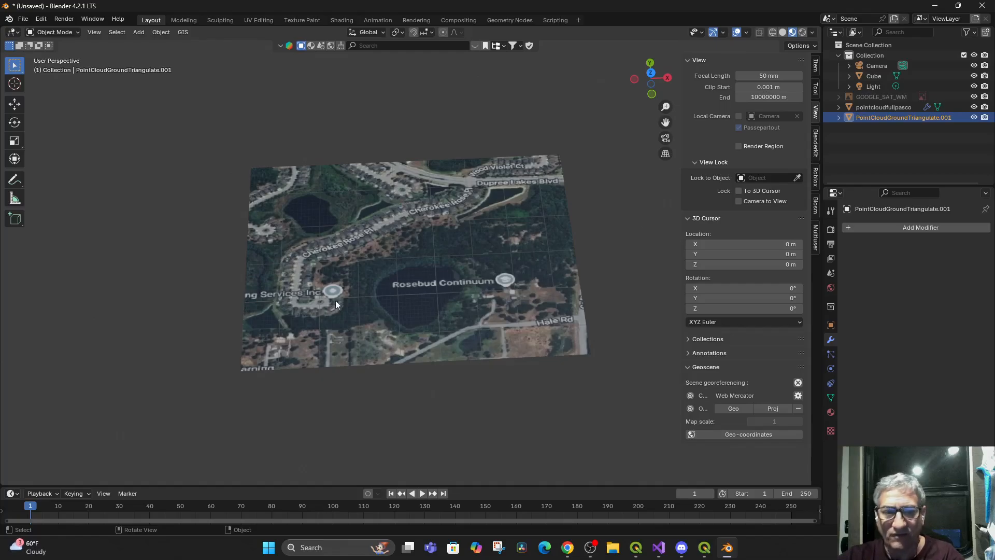
key("KP_Decimal")
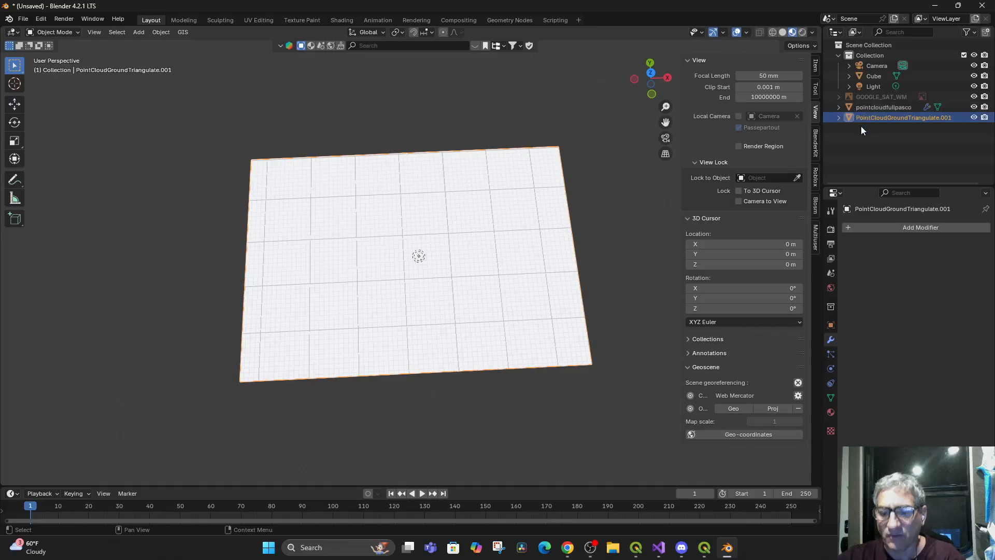
Delete the PointCloudGroundTriangulate.001 plane, the pointcloudfullpasco plane and the hidden GOOGLE_SAT_WM image
key("Delete")
left_click(860, 107)
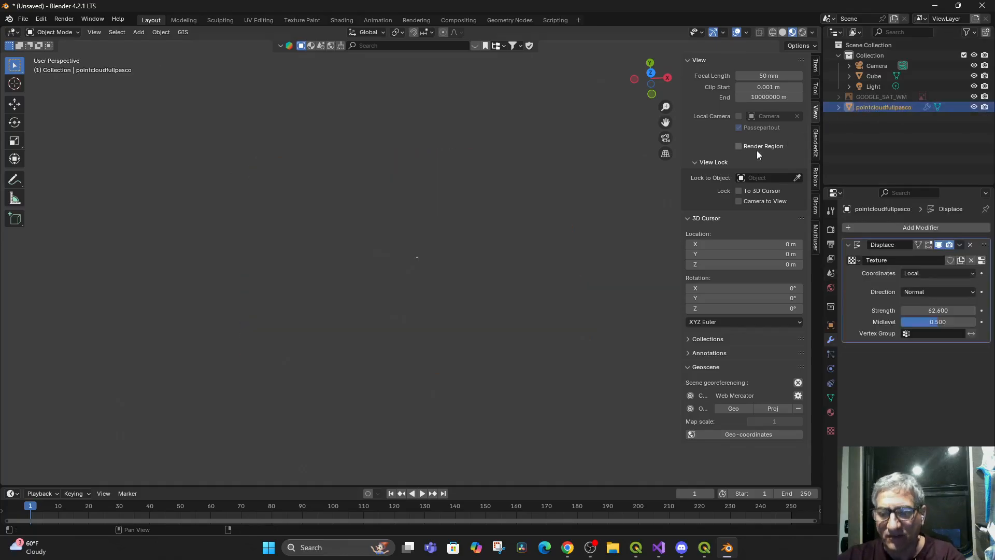
key("Delete")
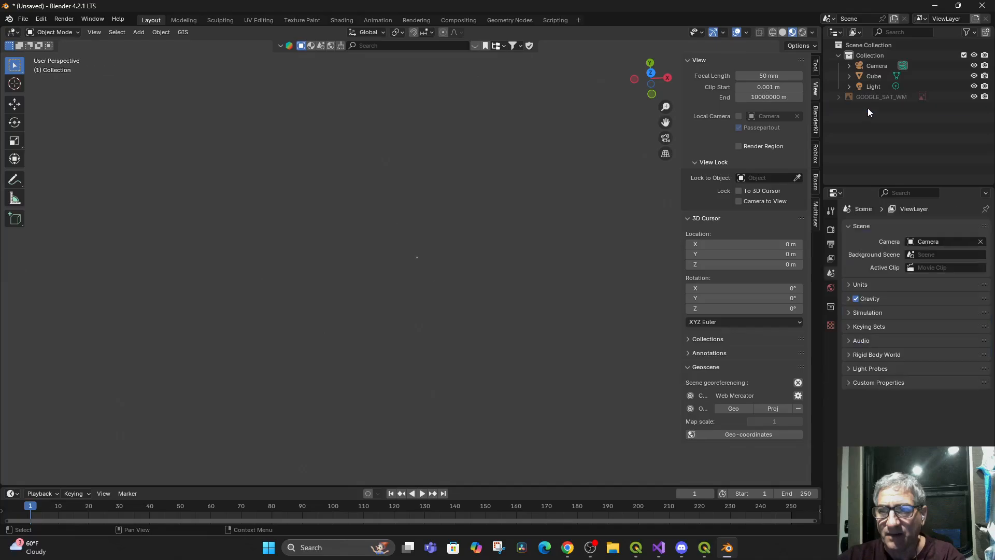
key("Delete")
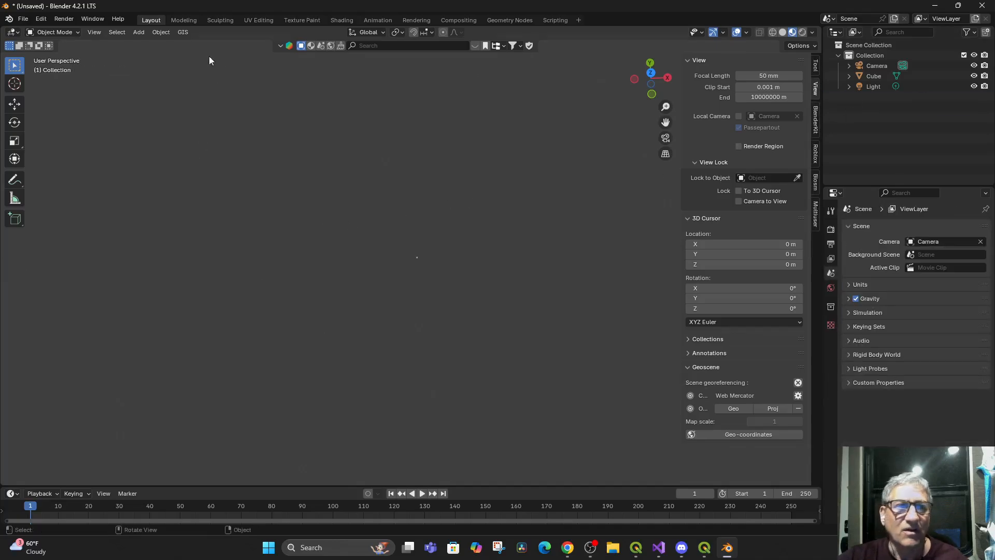
left_click(182, 32)
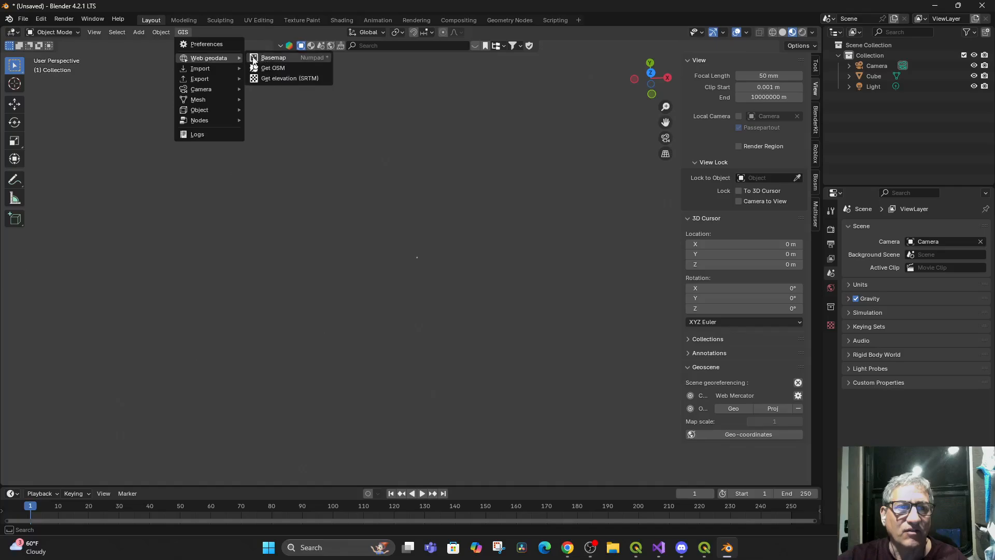
left_click(273, 58)
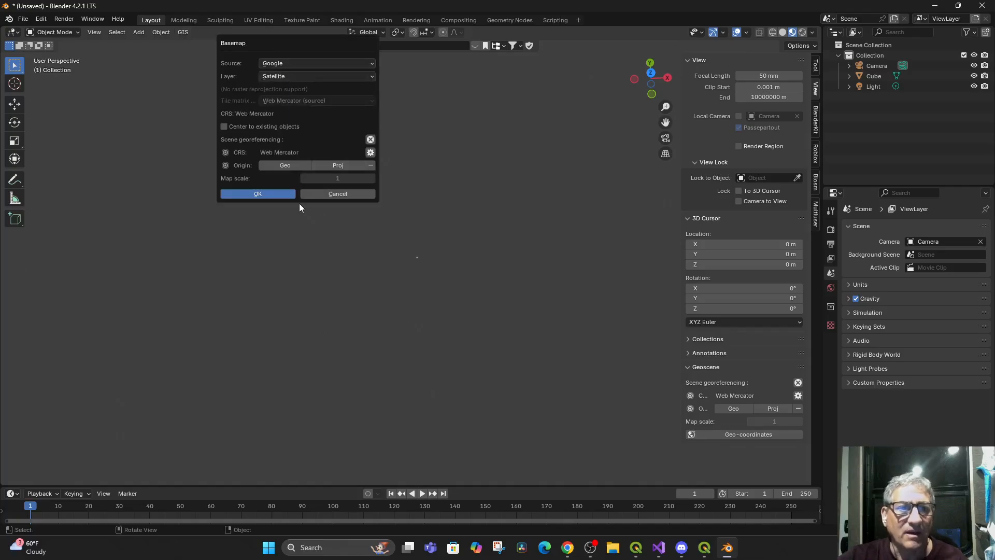
left_click(333, 194)
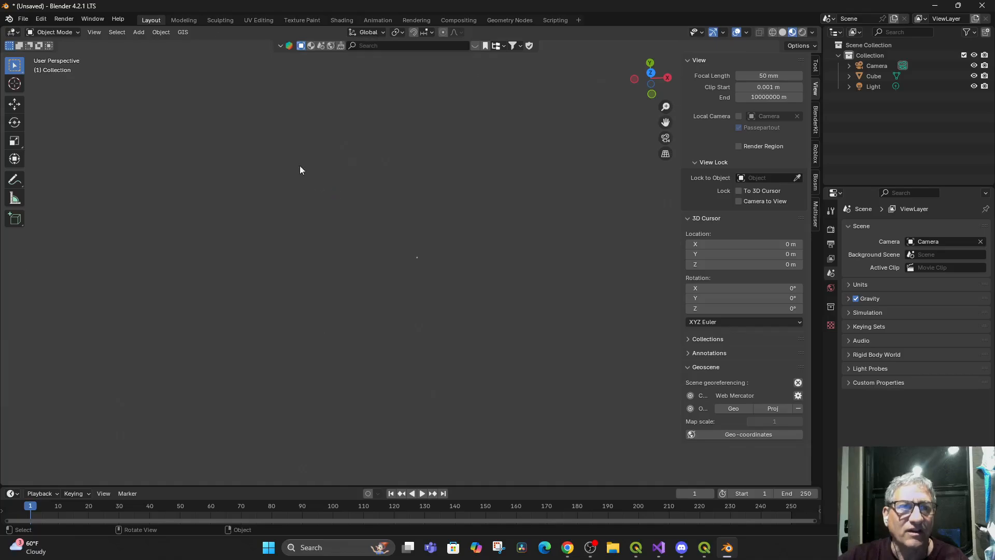
Import PointCloudGroundTriangulate.tif from the PASCO POINT CLOUD folder as a georeferenced raster, using the basemap on new plane mode
left_click(184, 33)
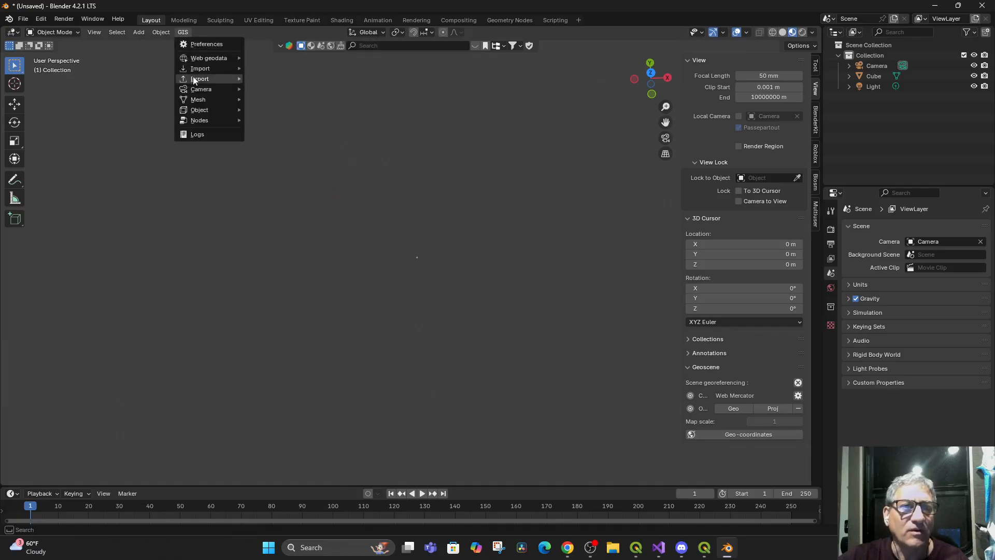
mouse_move(204, 72)
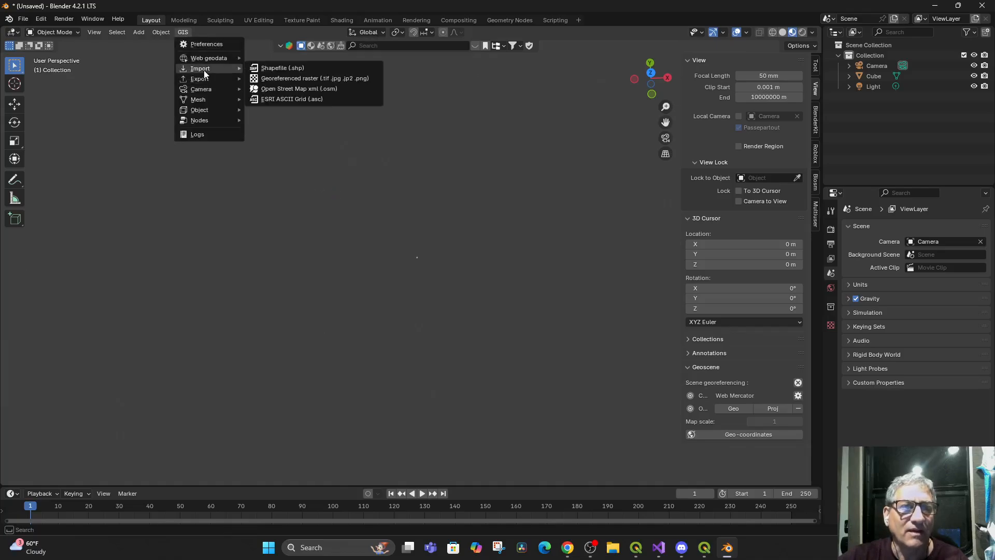
left_click(310, 80)
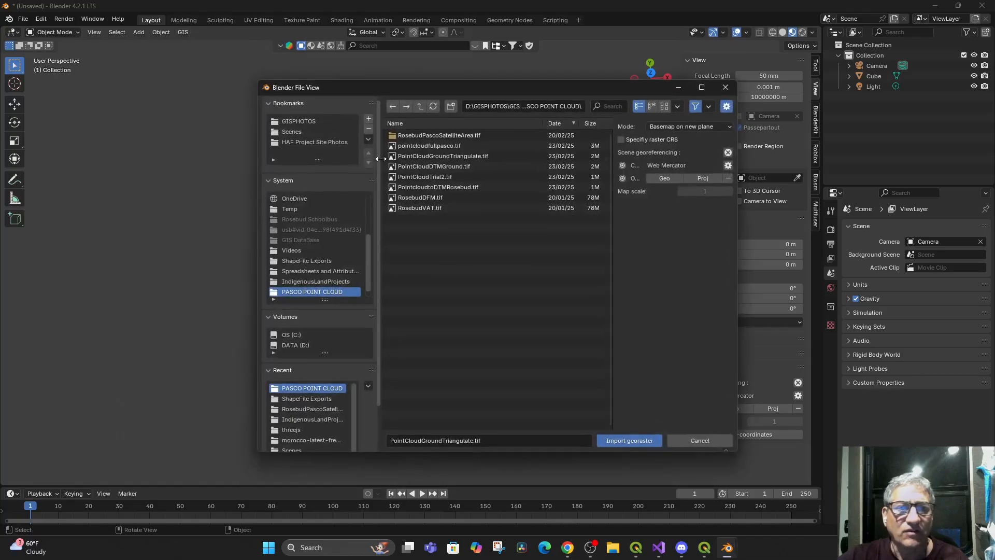
double_click(435, 155)
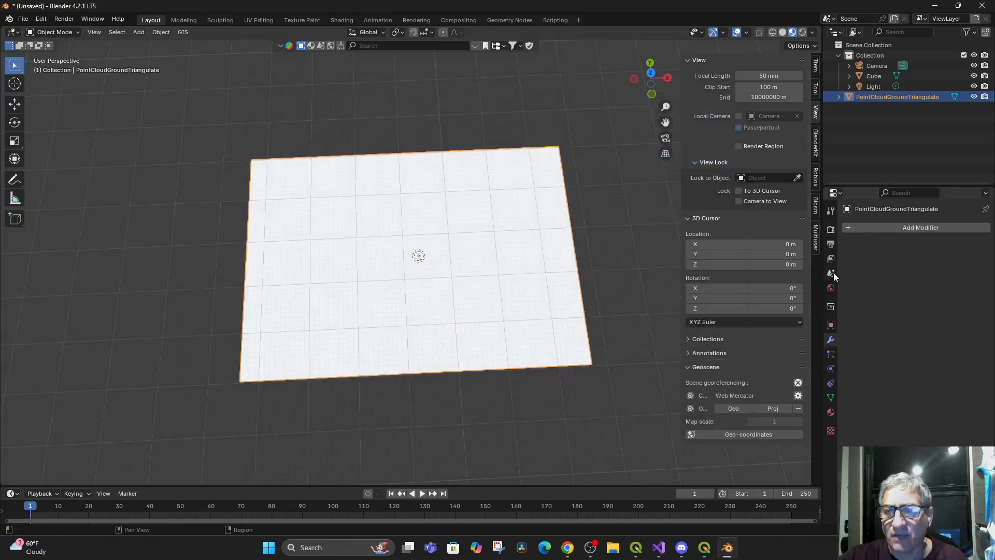
Texture the PointCloudGroundTriangulate plane's base color with the Terrain_DEM_tile_material.jpg image from the ShapeFile Exports folder
left_click(832, 412)
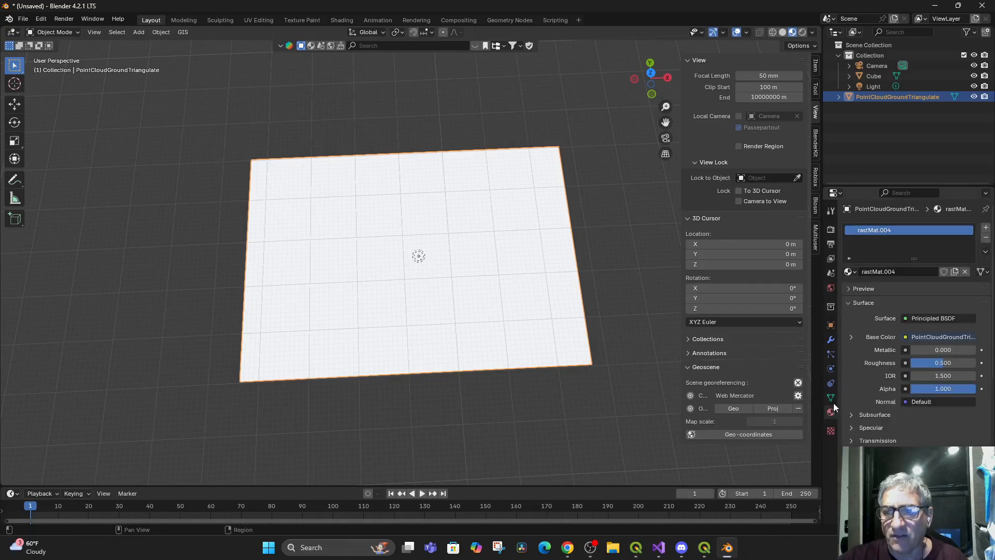
left_click(905, 337)
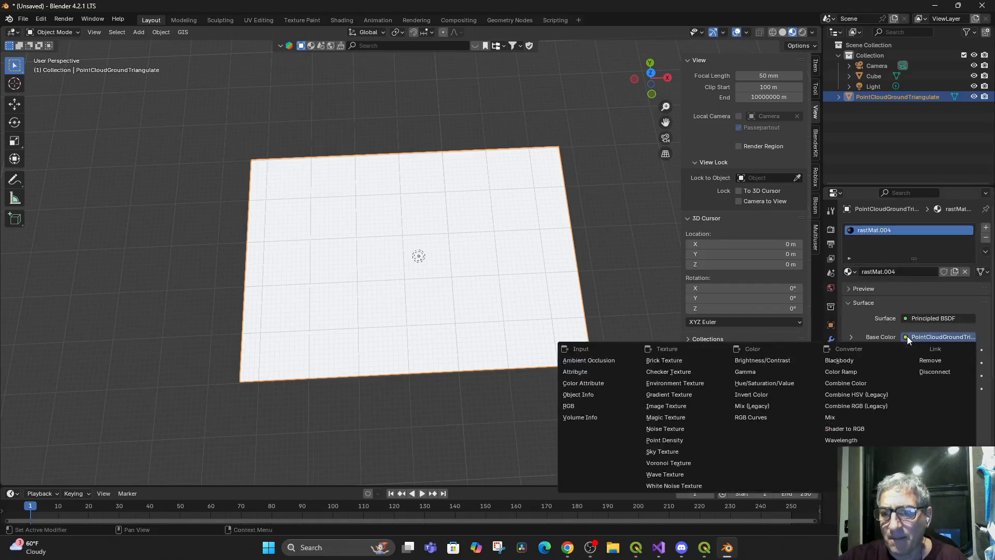
left_click(665, 406)
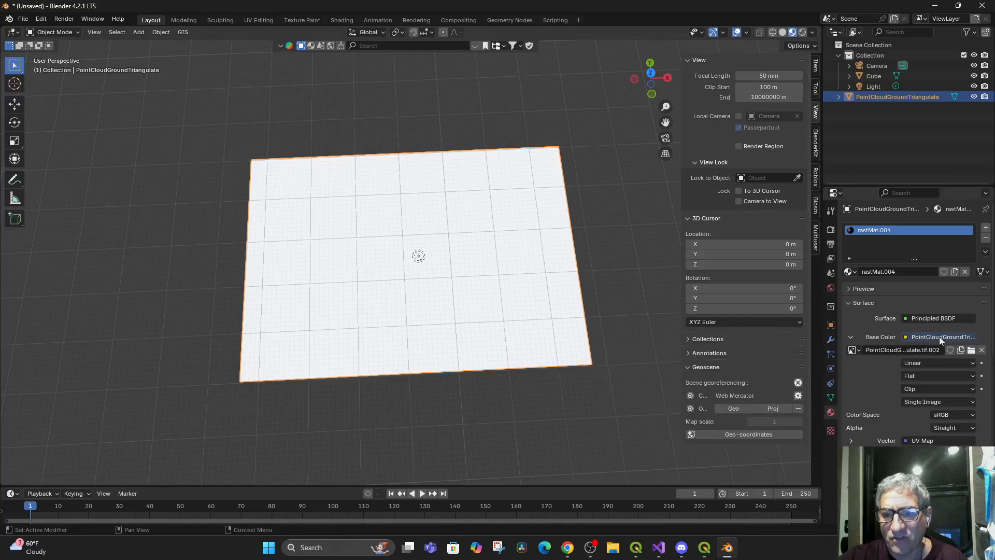
left_click(971, 350)
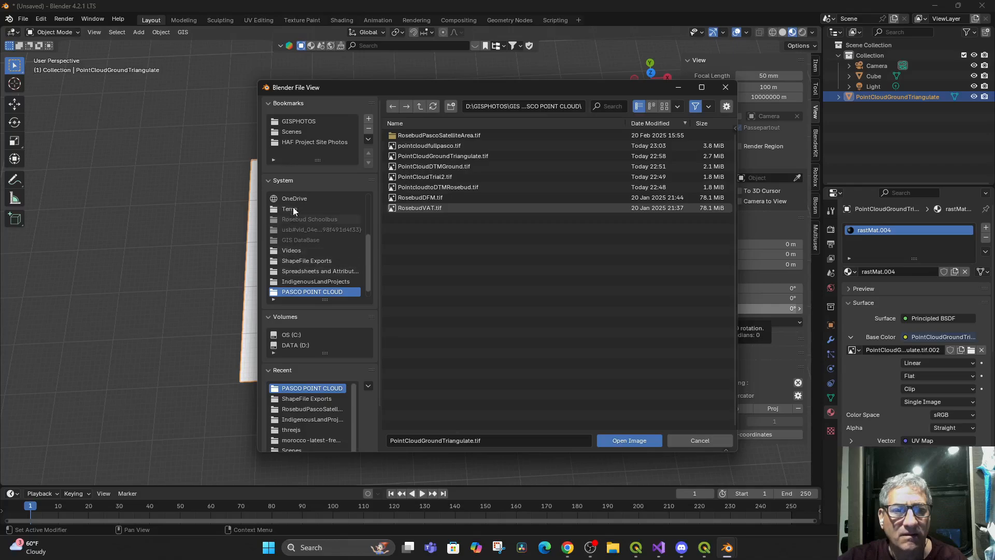
left_click(300, 132)
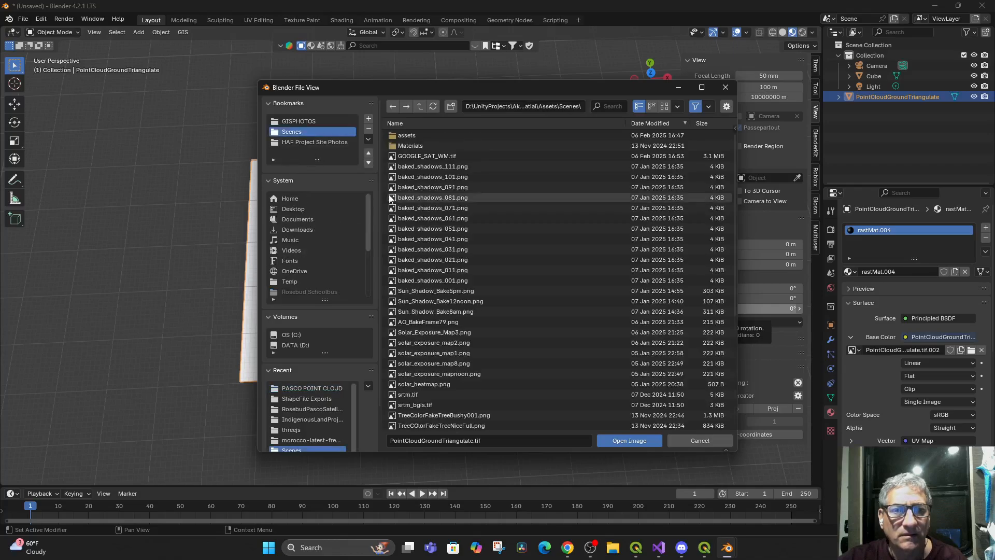
left_click(308, 142)
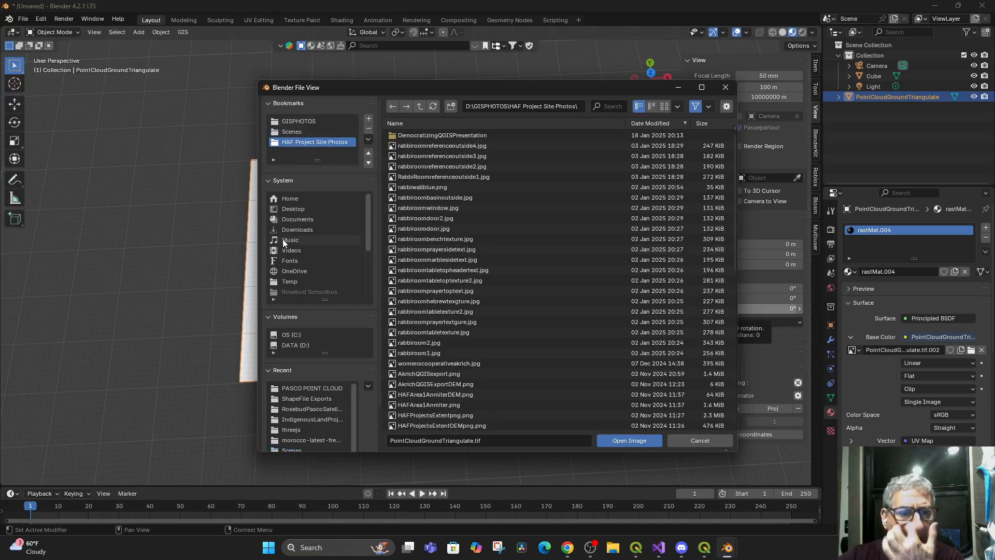
left_click(303, 398)
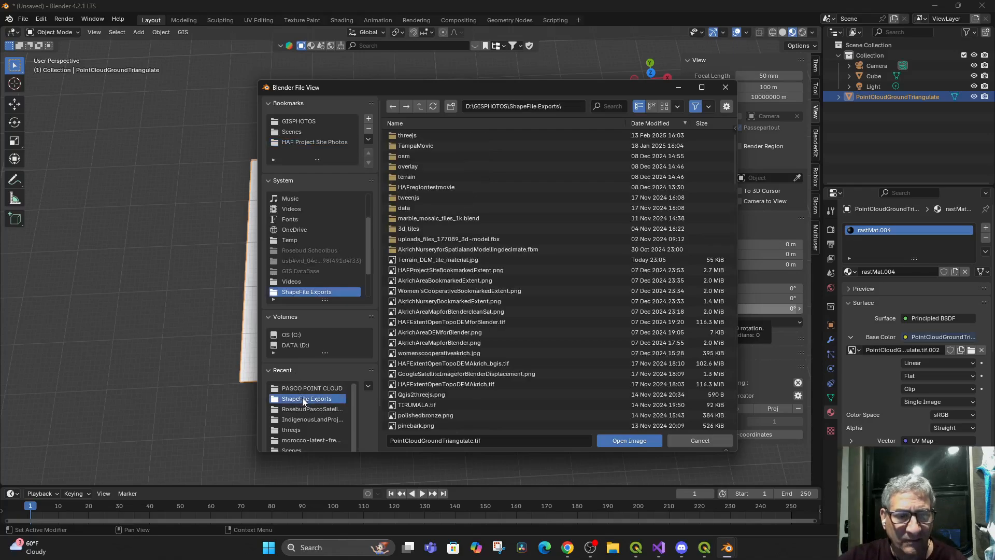
double_click(431, 259)
left_click_drag(482, 314, 469, 343)
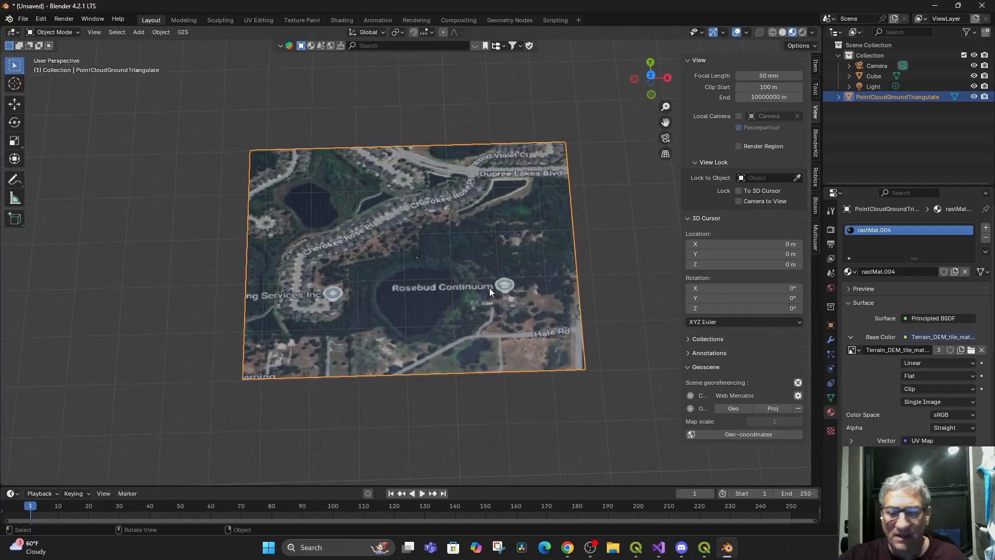
Add a Google Satellite web basemap in the top view, centered to existing objects
key("KP_7")
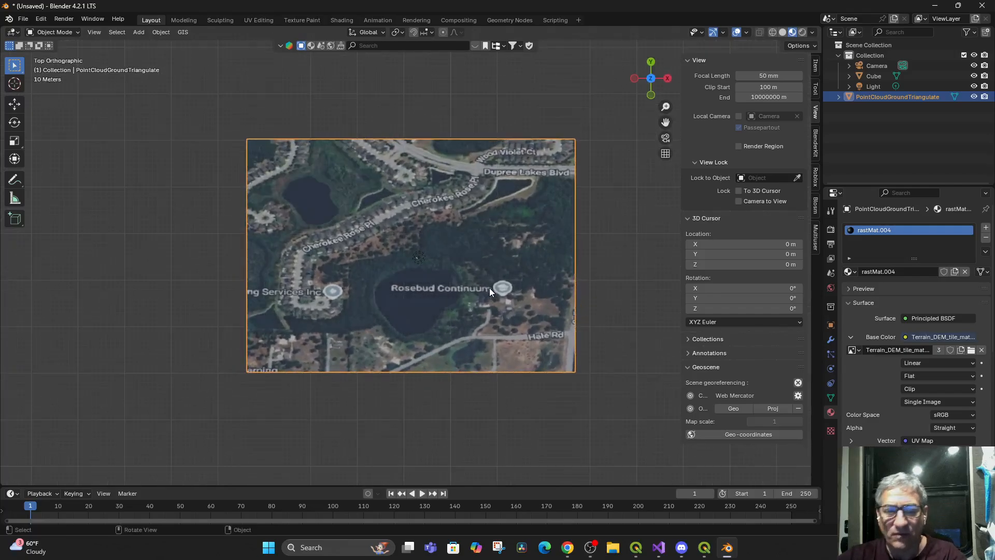
left_click(169, 32)
mouse_move(185, 30)
mouse_move(202, 55)
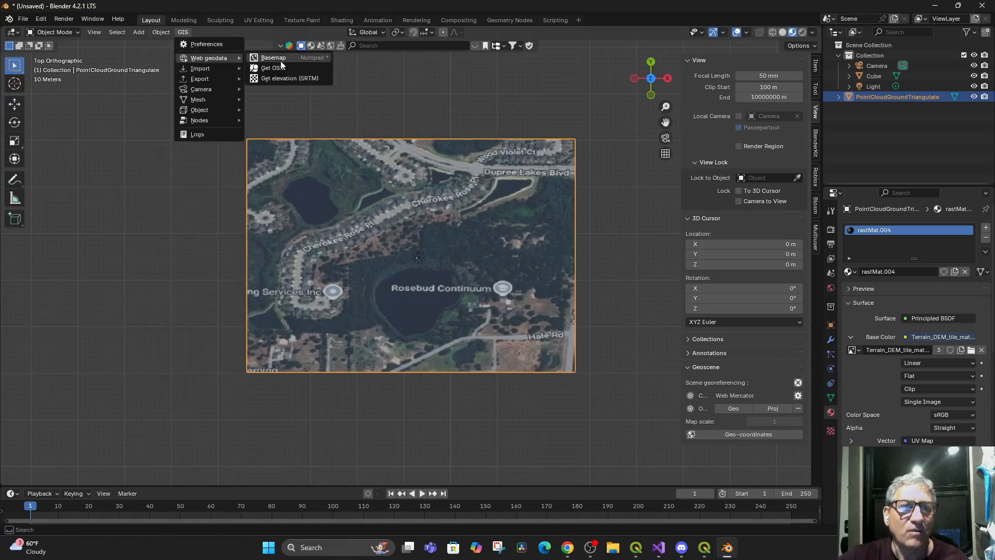
left_click(297, 57)
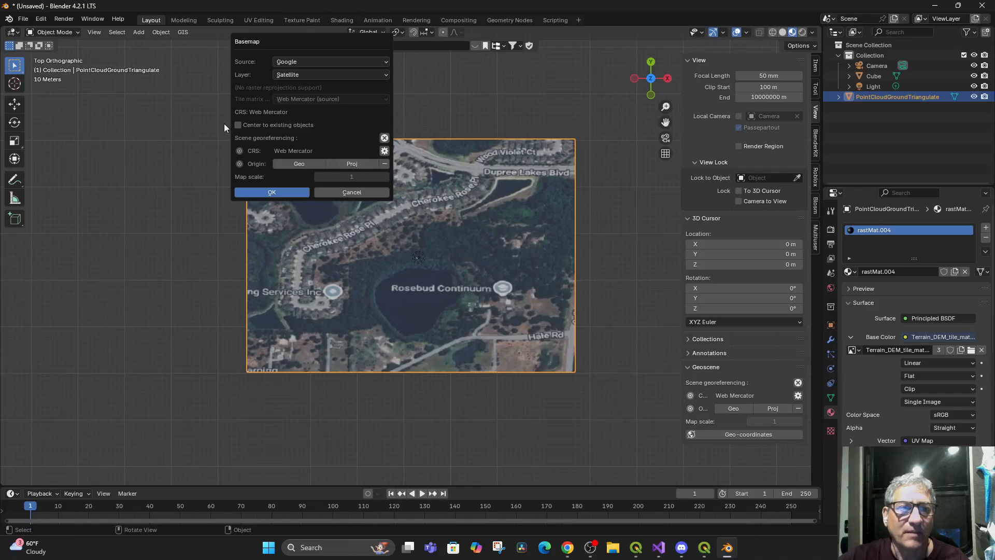
left_click(238, 124)
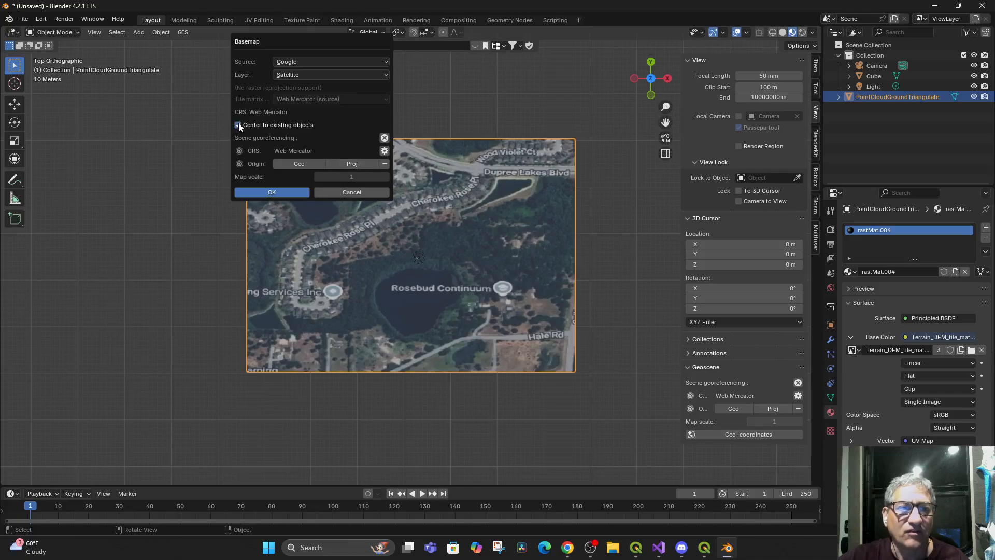
left_click(275, 191)
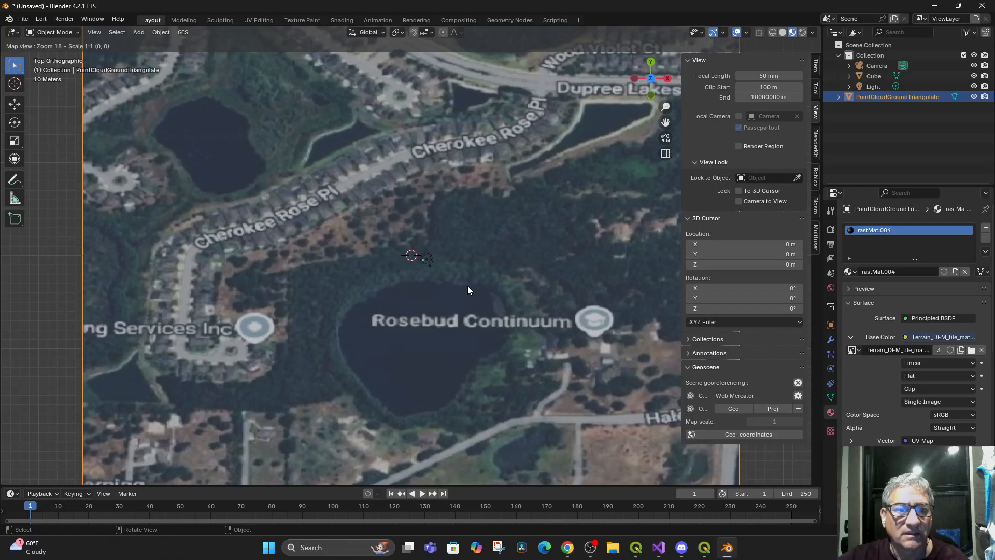
Examine the satellite basemap around the textured plane at several zoom levels to check which location it covers
scroll(468, 286, "down", 4)
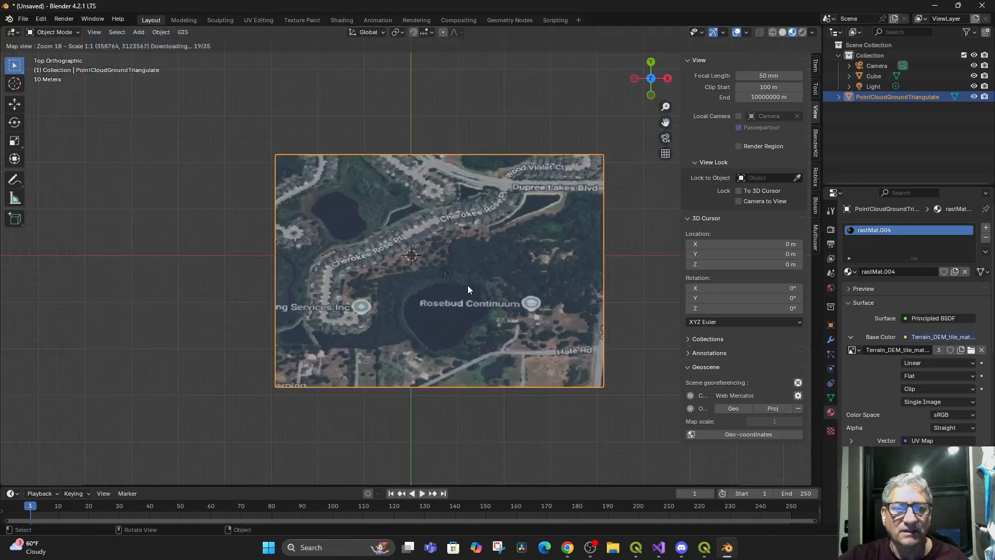
scroll(468, 290, "down", 3)
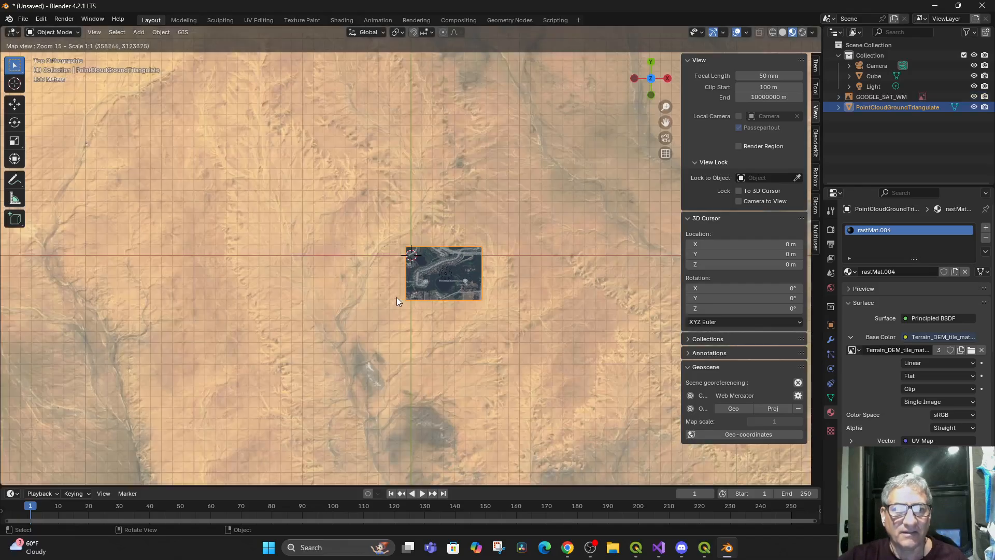
scroll(396, 299, "up", 1)
scroll(348, 283, "up", 1)
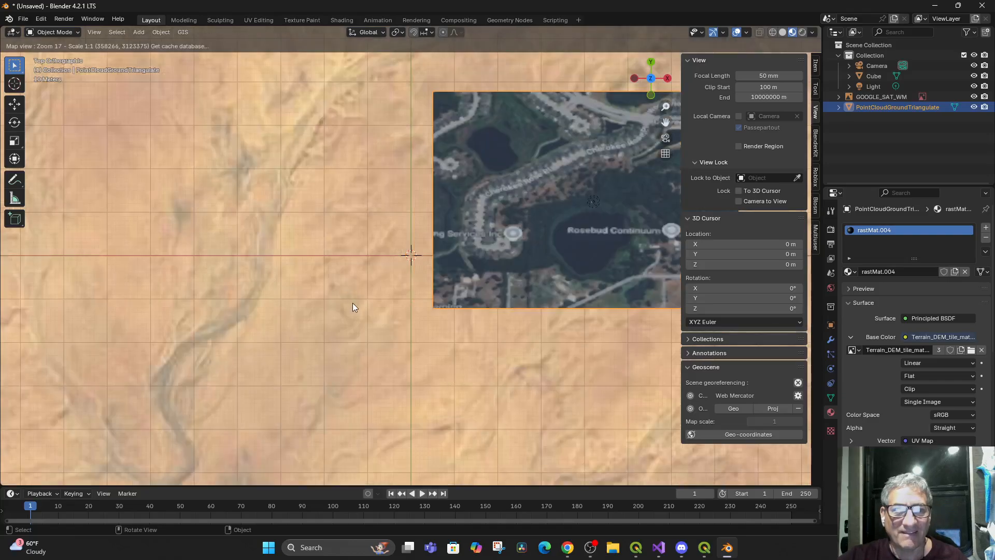
scroll(352, 307, "down", 2)
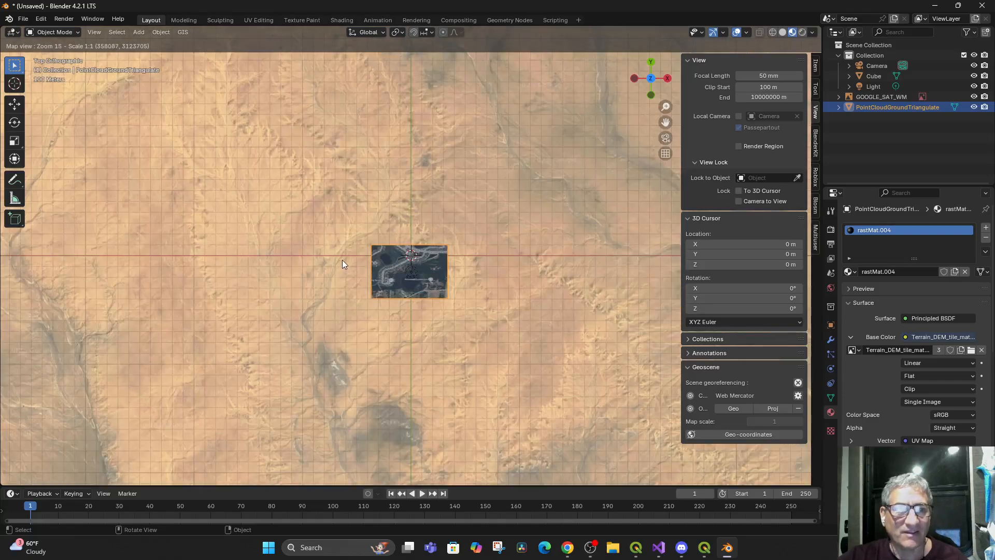
scroll(316, 271, "down", 1)
scroll(318, 272, "down", 2)
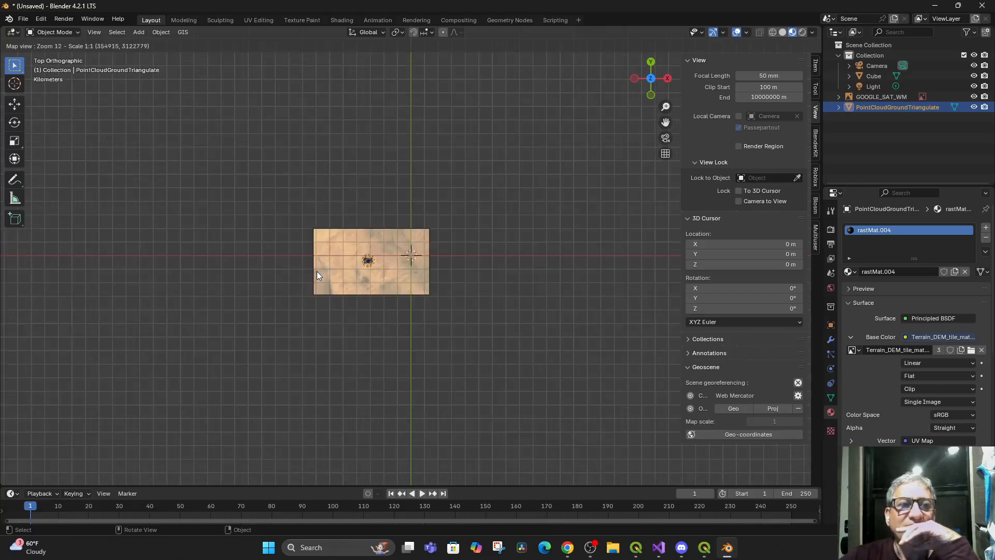
scroll(317, 275, "down", 1)
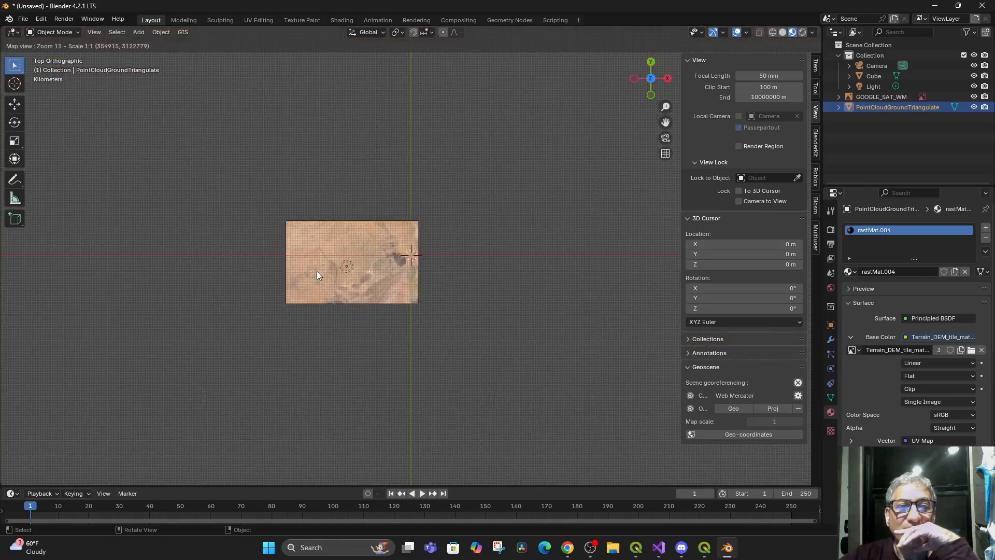
scroll(317, 275, "down", 2)
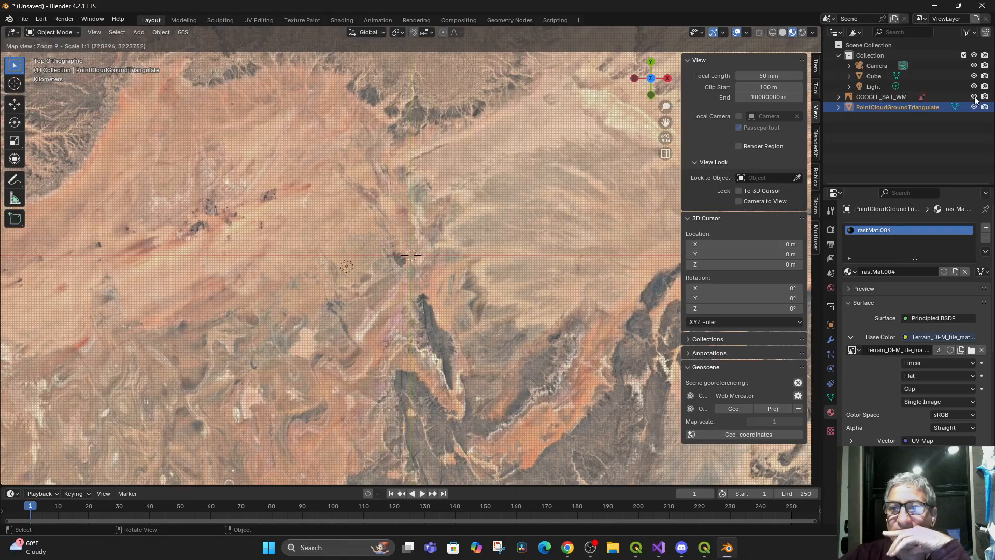
scroll(409, 258, "up", 3)
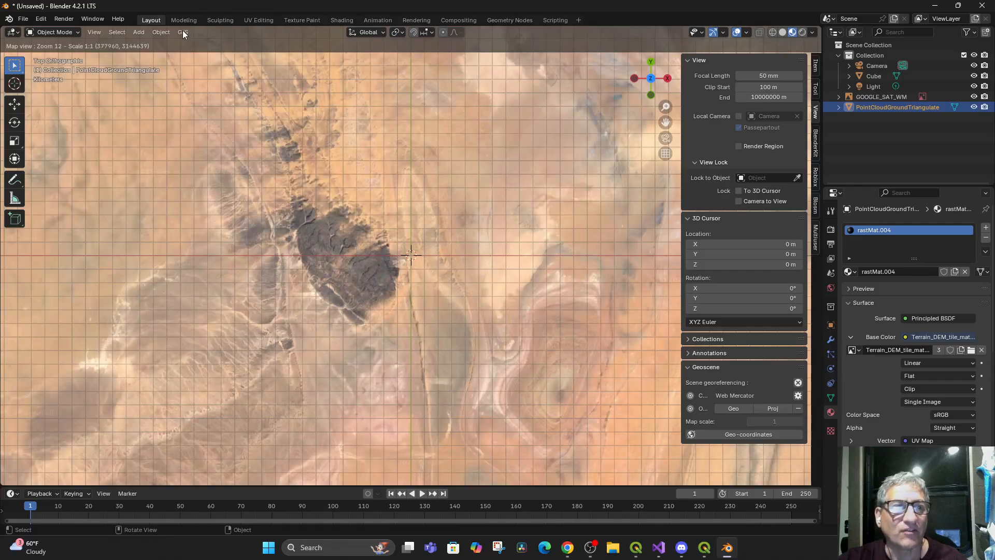
Close Blender without saving the scene
left_click(977, 10)
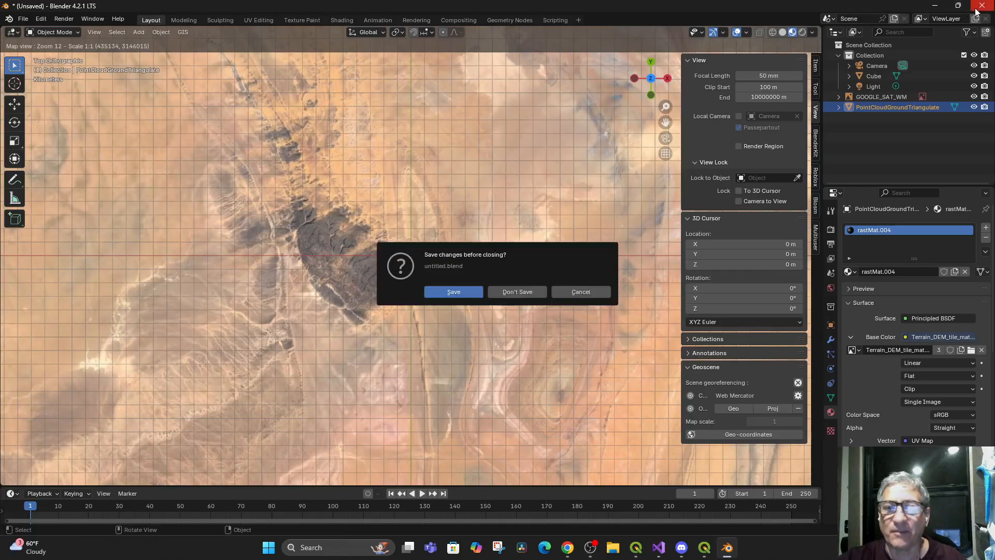
left_click(518, 290)
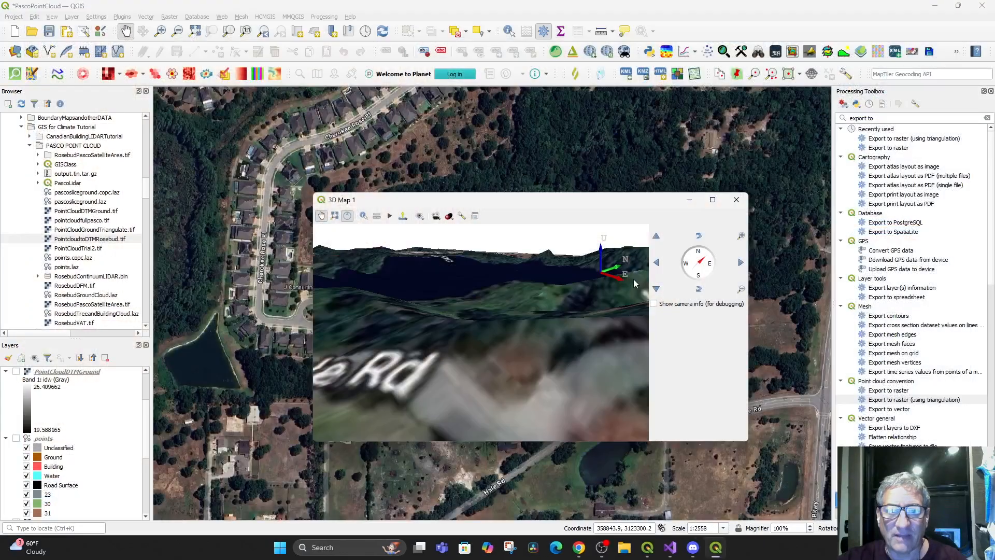
Inspect the satellite-draped terrain from other angles in QGIS's 3D Map 1 window, and close that window
left_click_drag(470, 346, 476, 388)
left_click_drag(472, 319, 556, 343)
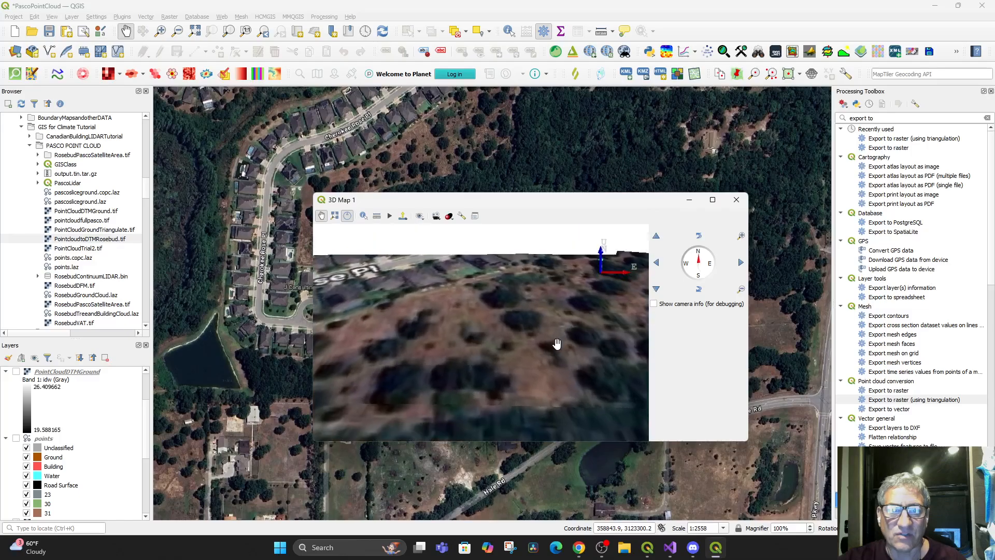
left_click(736, 201)
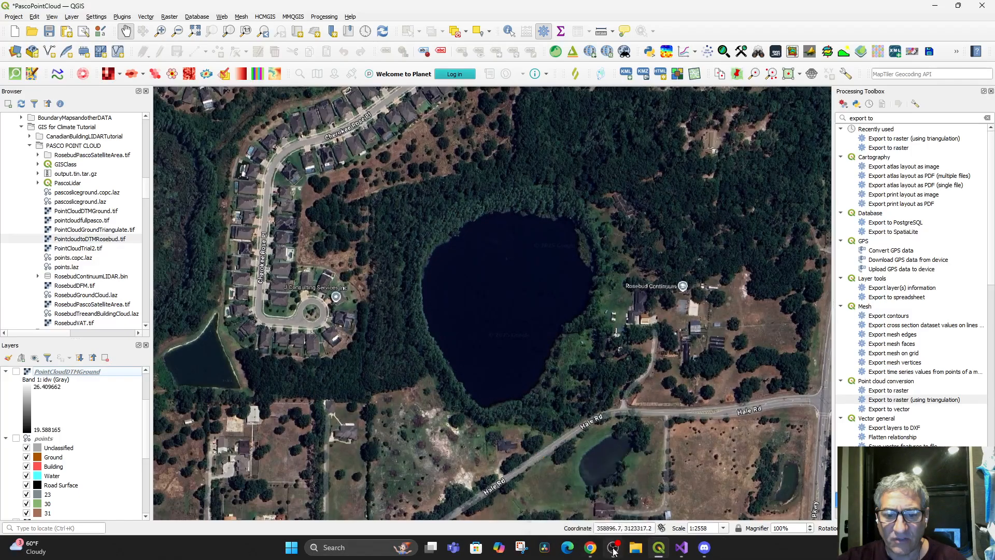
Switch to the YouTube video on streaming and analyzing point clouds in Chrome and pause it
left_click(585, 550)
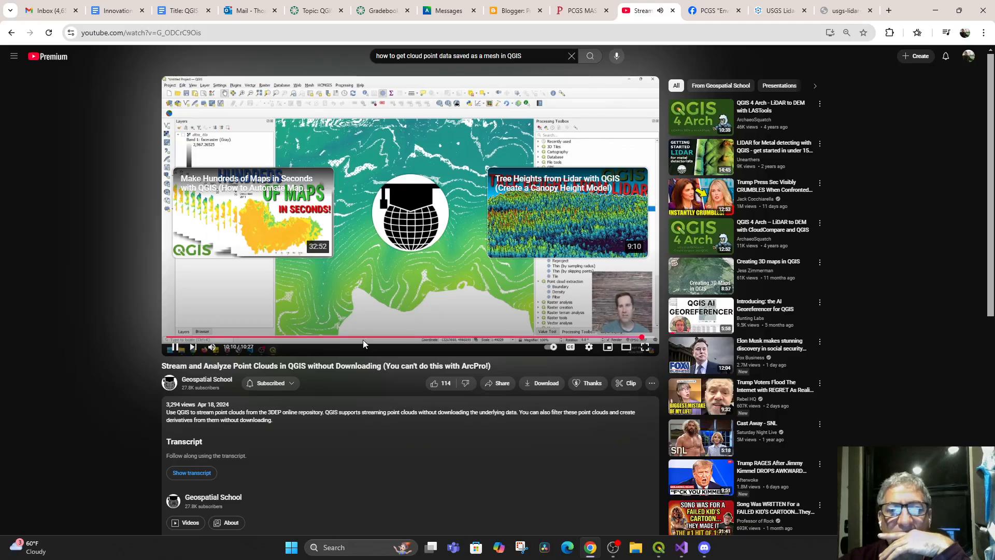
left_click(174, 348)
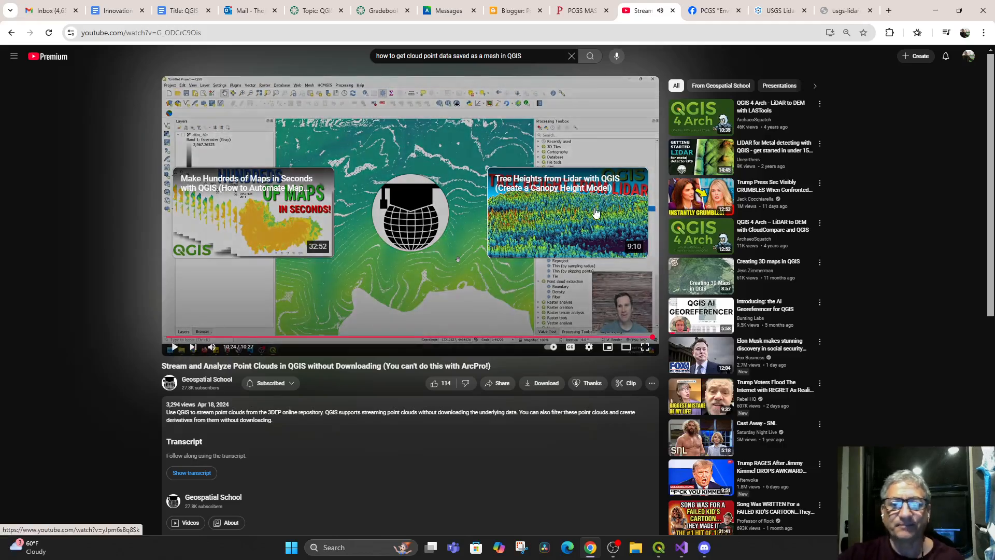